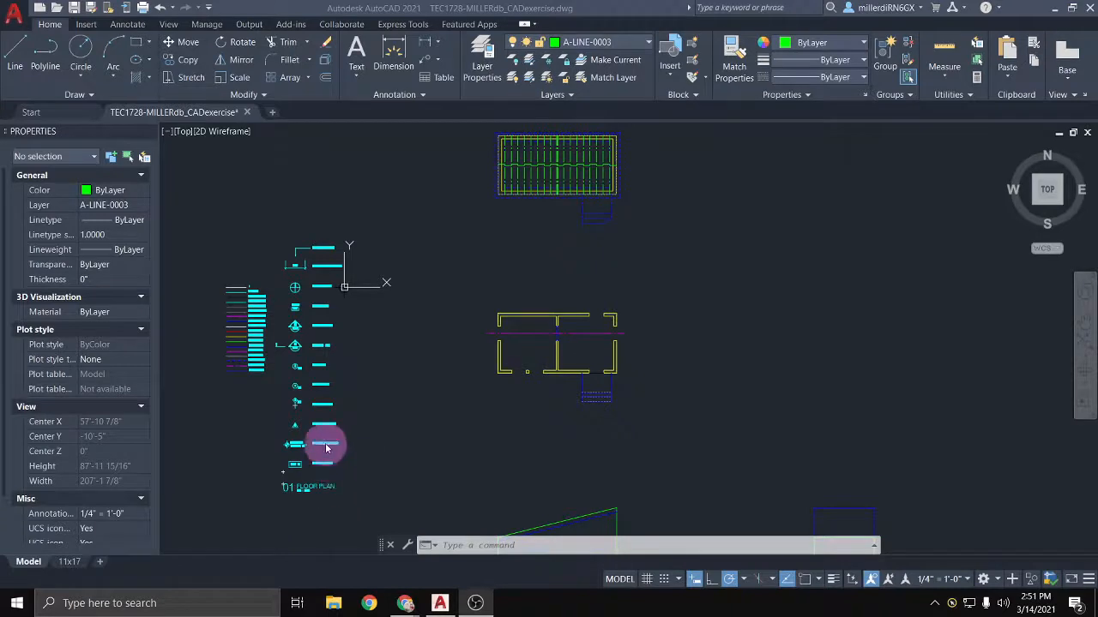
Step: Examine the plans, elevations and annotation symbol legend in model space
scroll(783, 404, "down", 2)
middle_click_drag(679, 412, 549, 364)
scroll(549, 362, "down", 2)
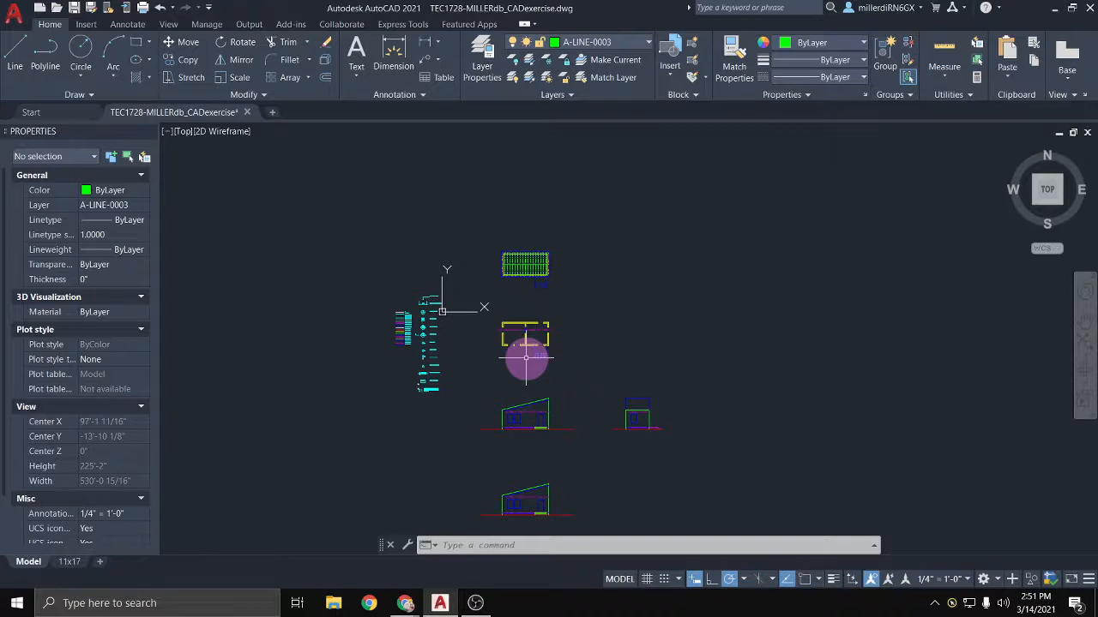
scroll(542, 378, "up", 2)
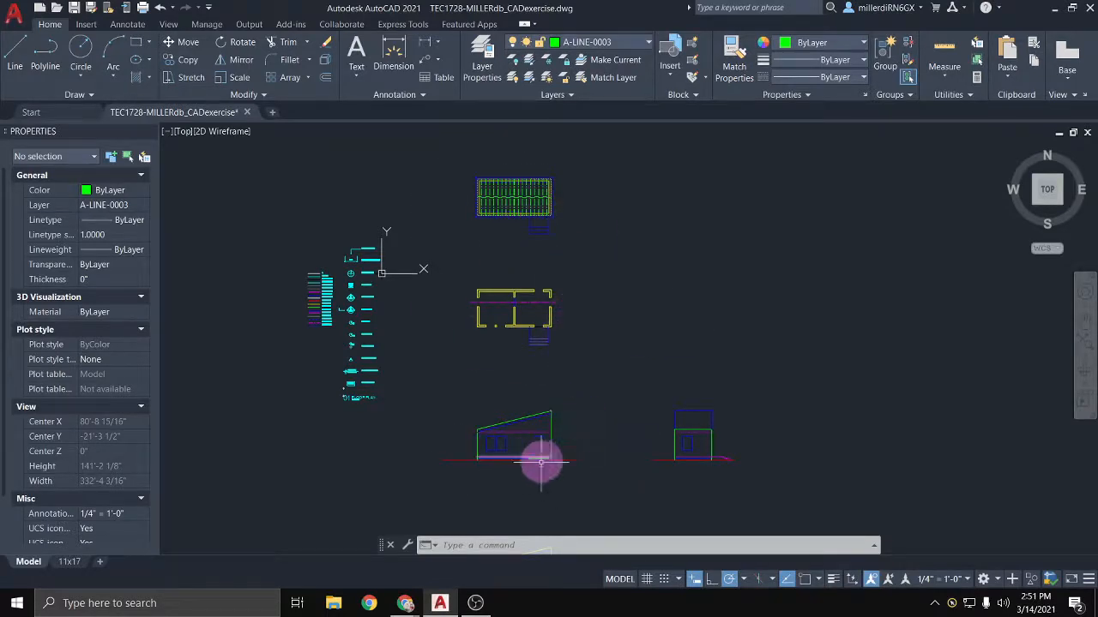
middle_click_drag(682, 447, 635, 283)
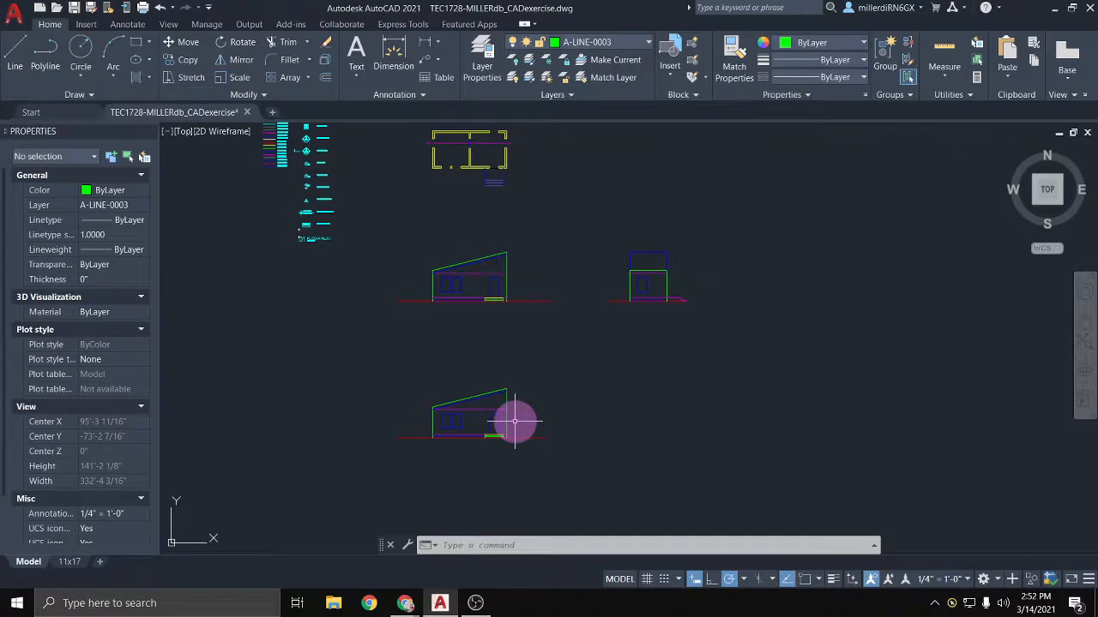
mouse_move(514, 421)
middle_mouse_down()
mouse_move(482, 252)
mouse_move(566, 314)
middle_mouse_up()
scroll(518, 296, "up", 4)
scroll(519, 284, "up", 2)
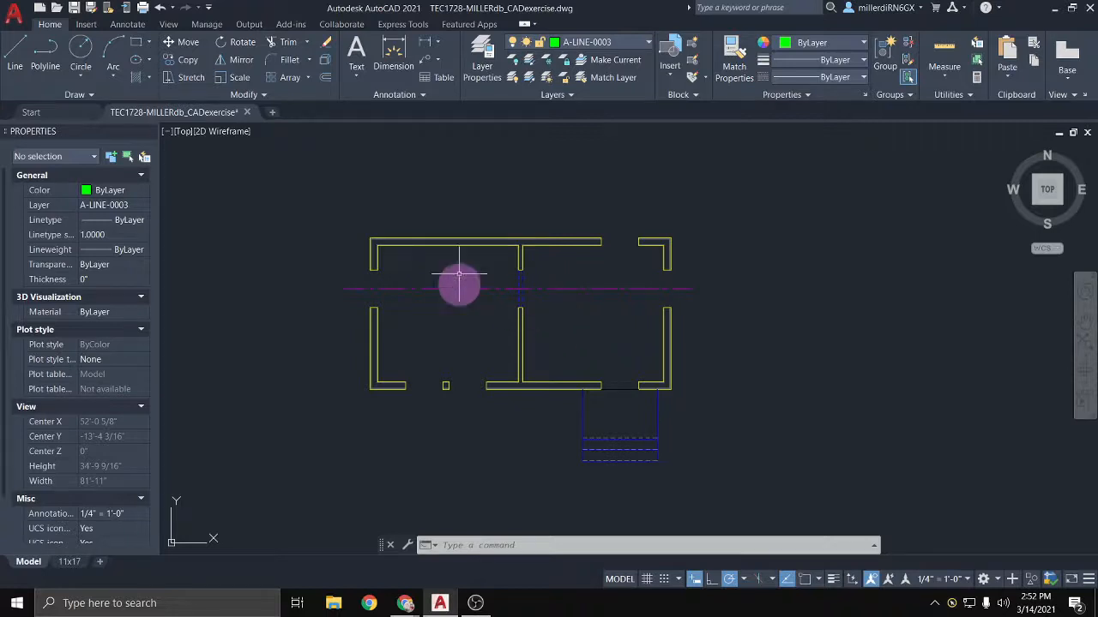
scroll(446, 270, "down", 6)
scroll(334, 266, "up", 7)
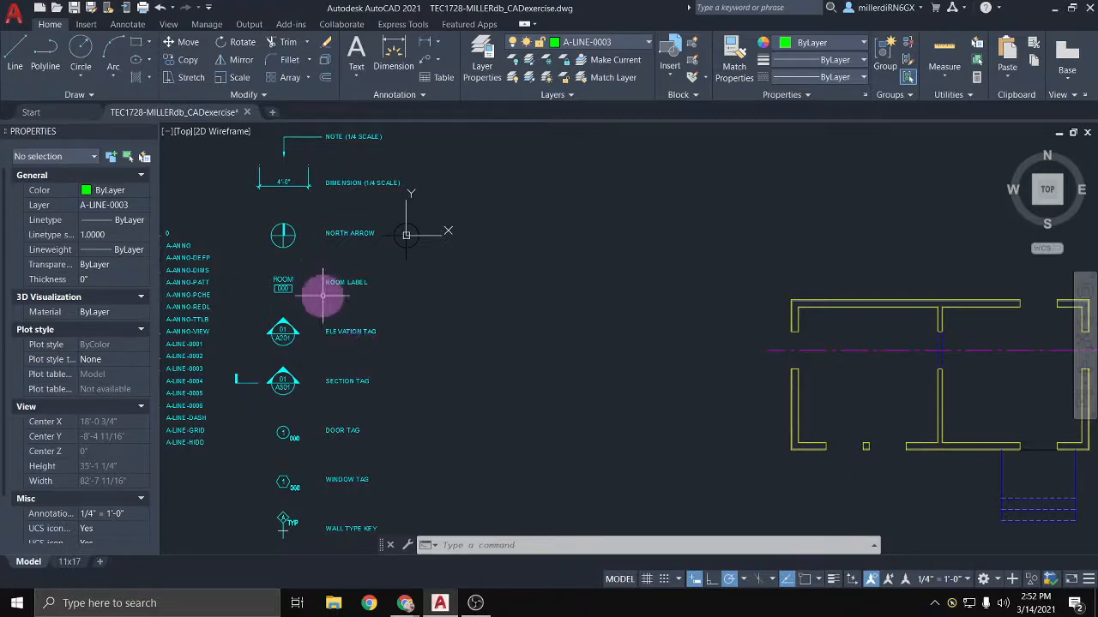
scroll(305, 309, "down", 2)
scroll(307, 308, "down", 2)
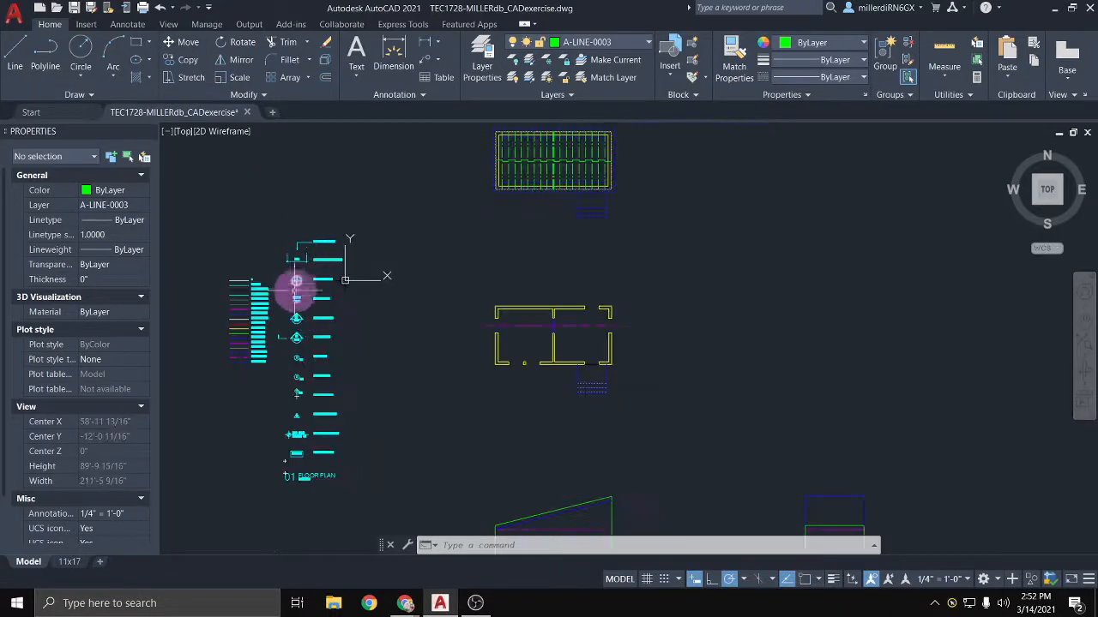
Step: Try drawing number 30 and sheet number A302 in the section tag's attributes, and discard the edit
scroll(292, 356, "up", 6)
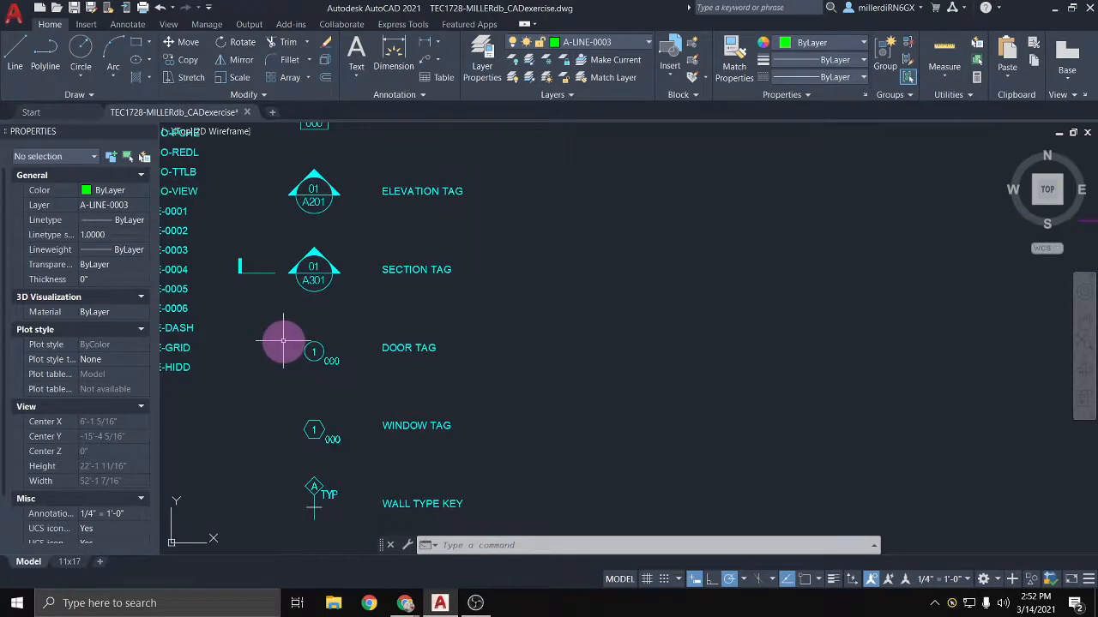
double_click(315, 275)
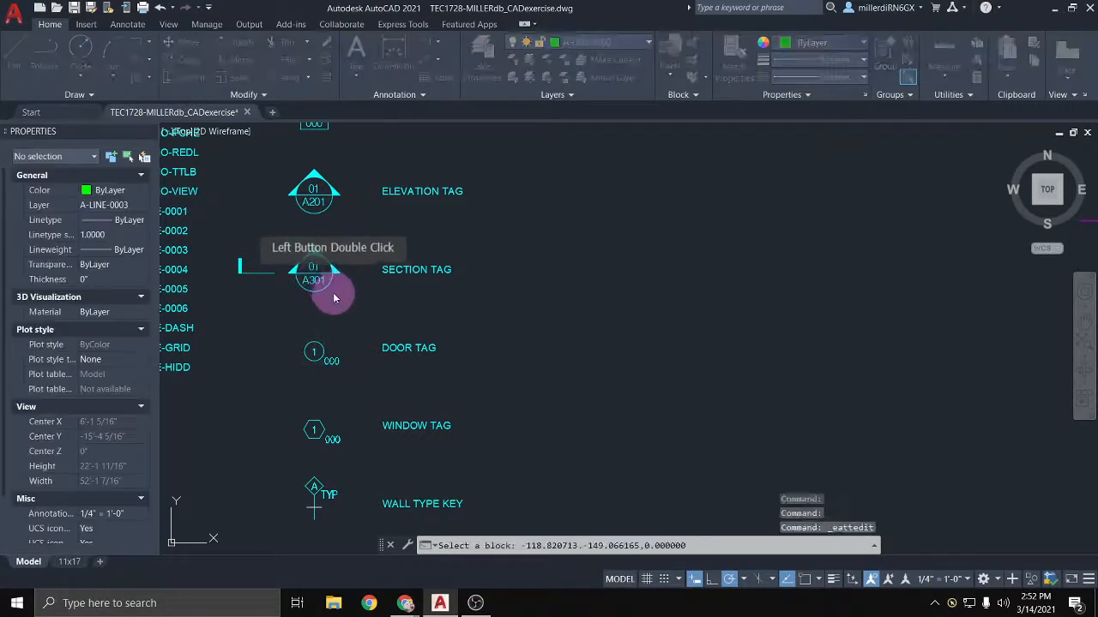
left_click_drag(606, 276, 512, 206)
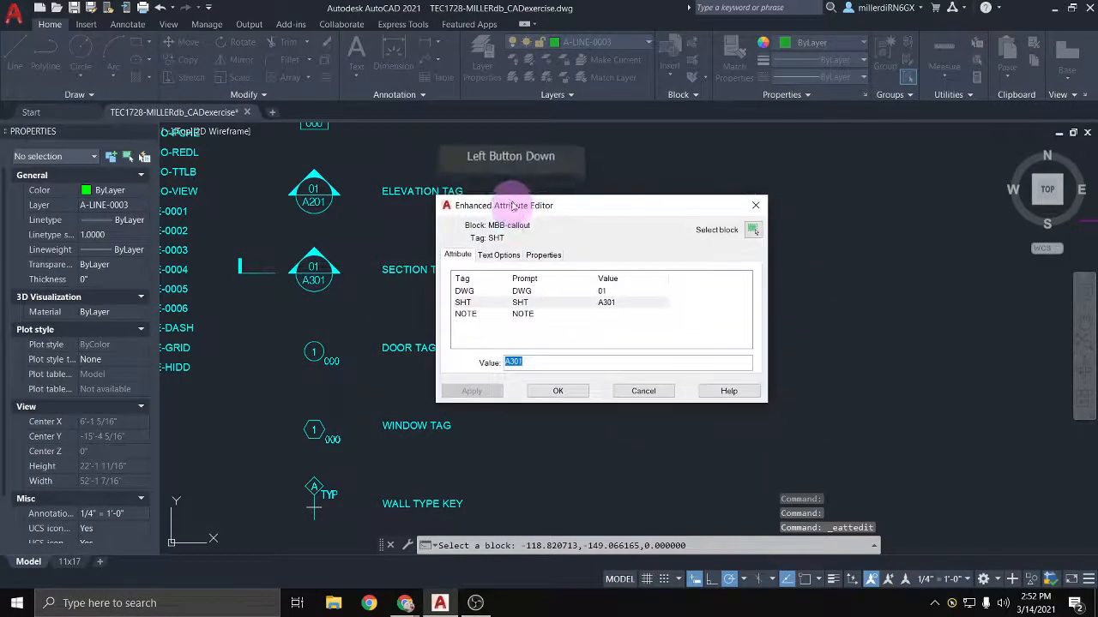
left_click(534, 291)
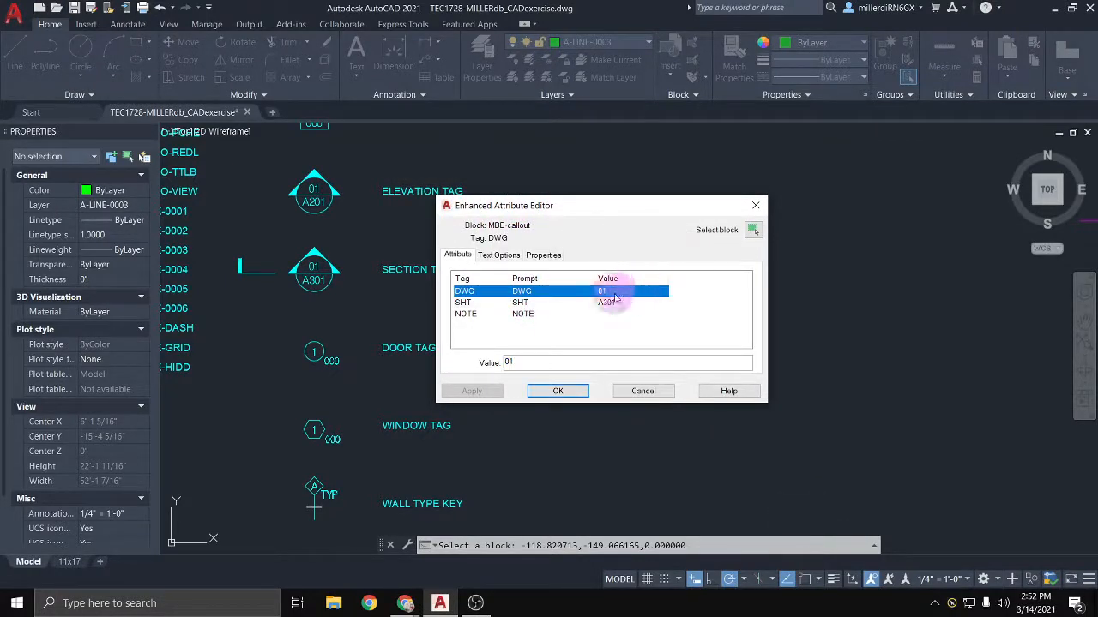
left_click_drag(505, 362, 511, 362)
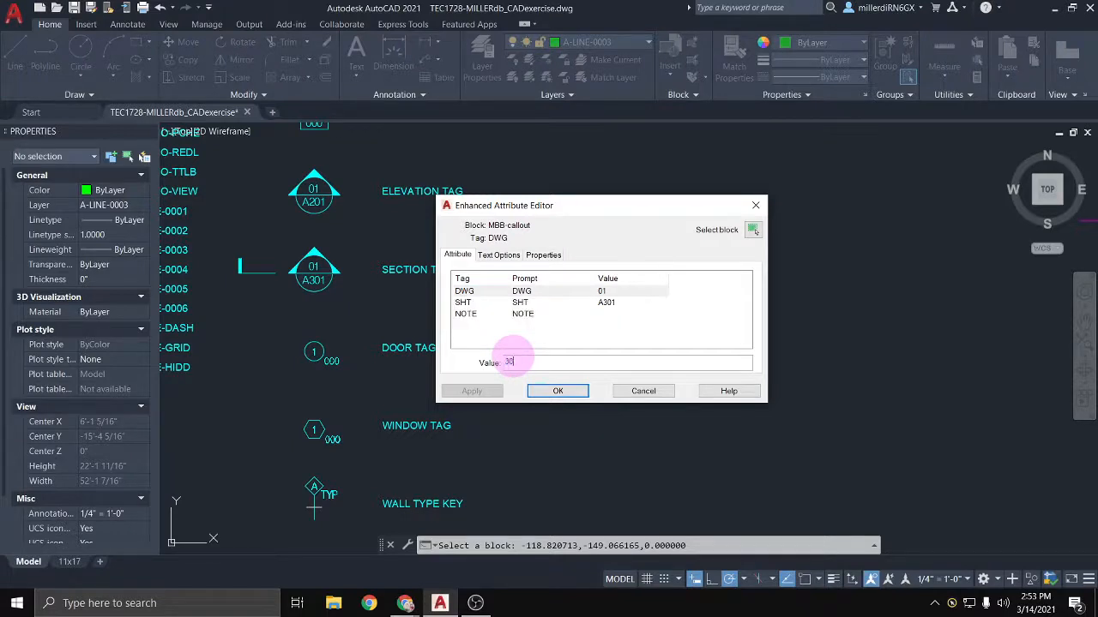
type("30")
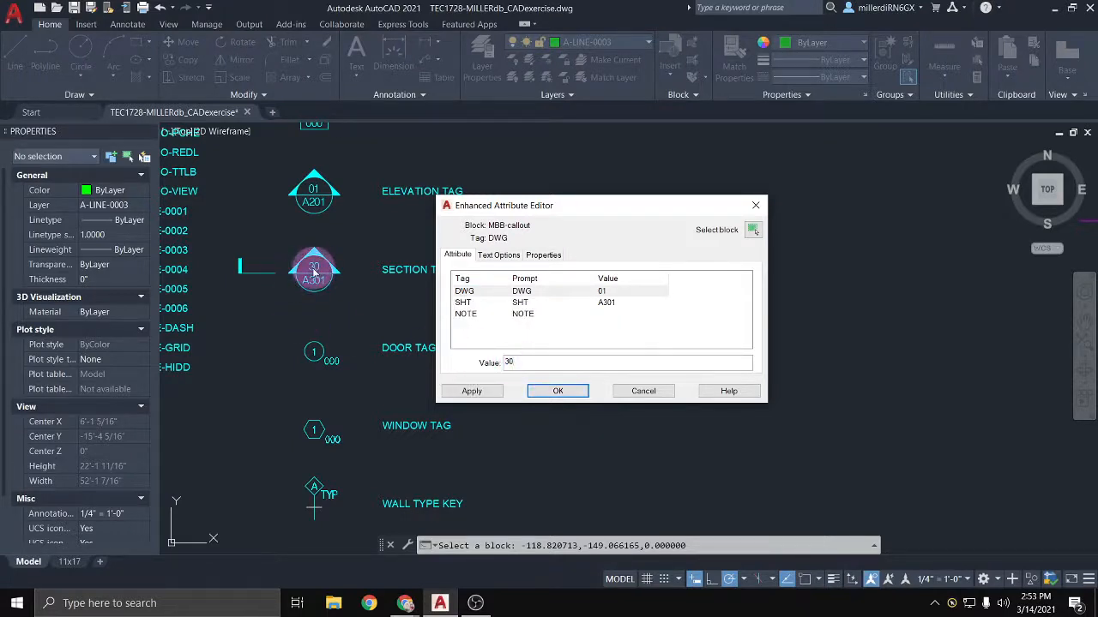
left_click(575, 303)
left_click_drag(523, 362, 411, 354)
key("Right")
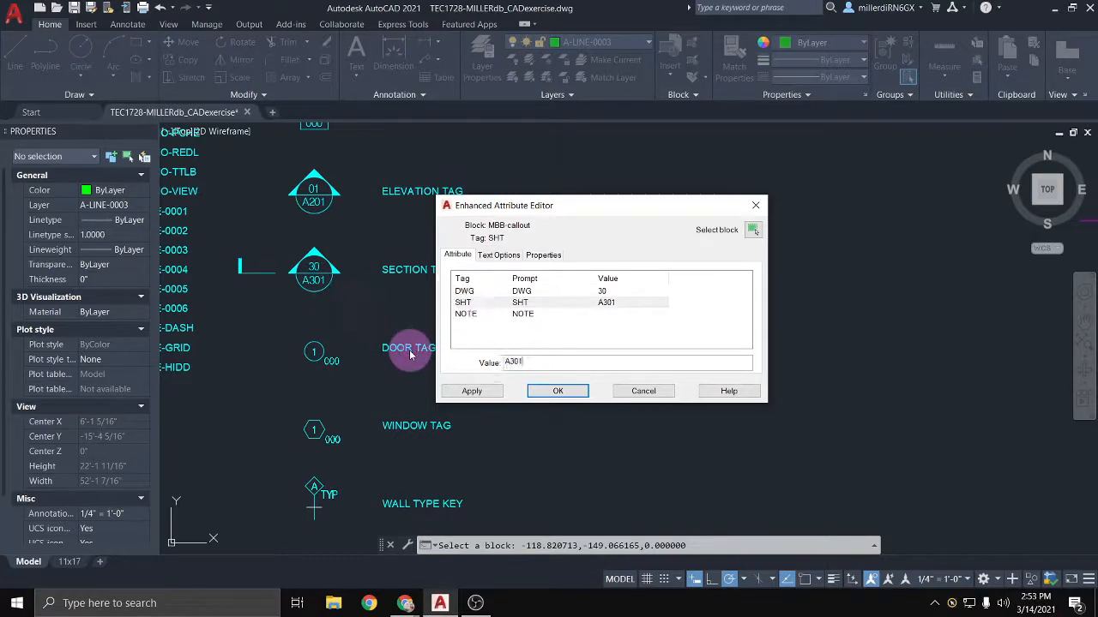
type("2")
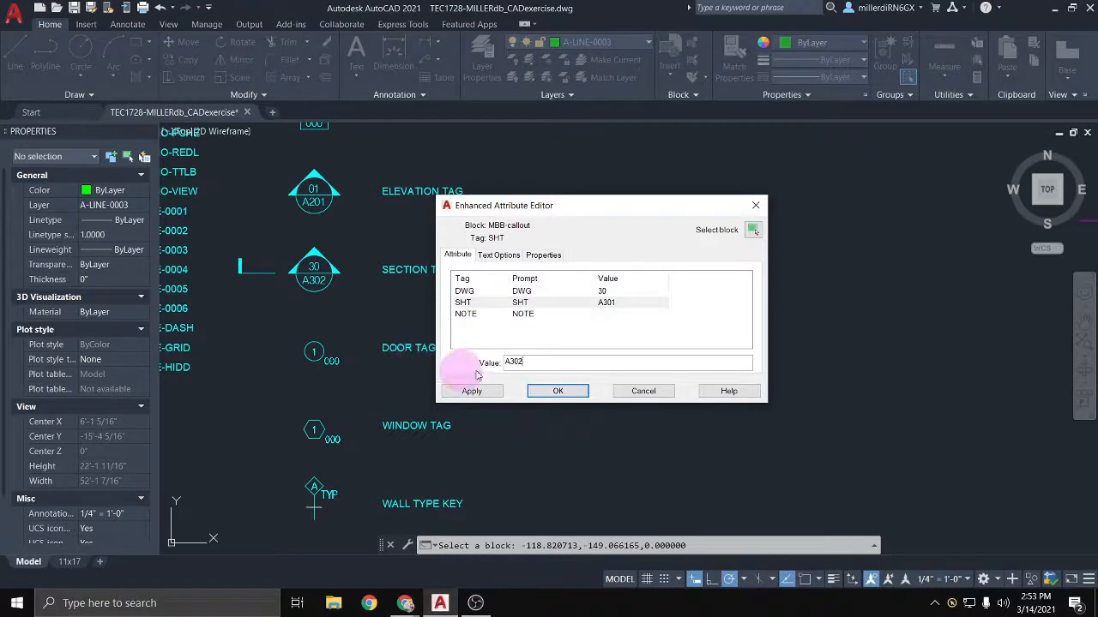
left_click(642, 391)
Step: Try the title ANYTHING I WANTED in the legend's drawing title block, and discard the edit
scroll(628, 390, "down", 2)
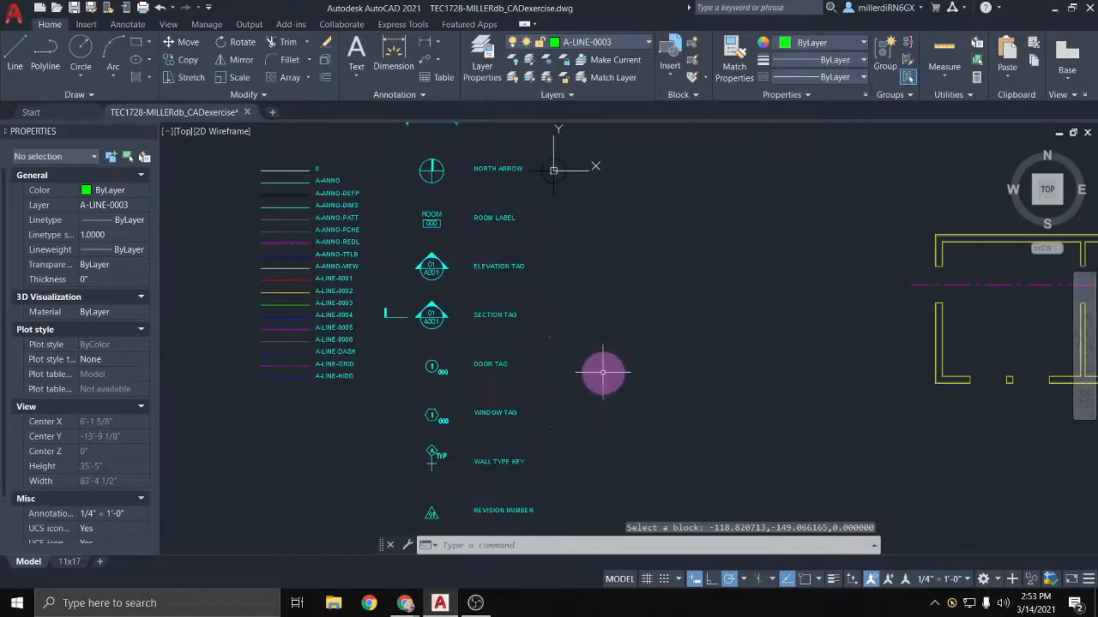
middle_click_drag(597, 396, 507, 206)
scroll(447, 350, "up", 3)
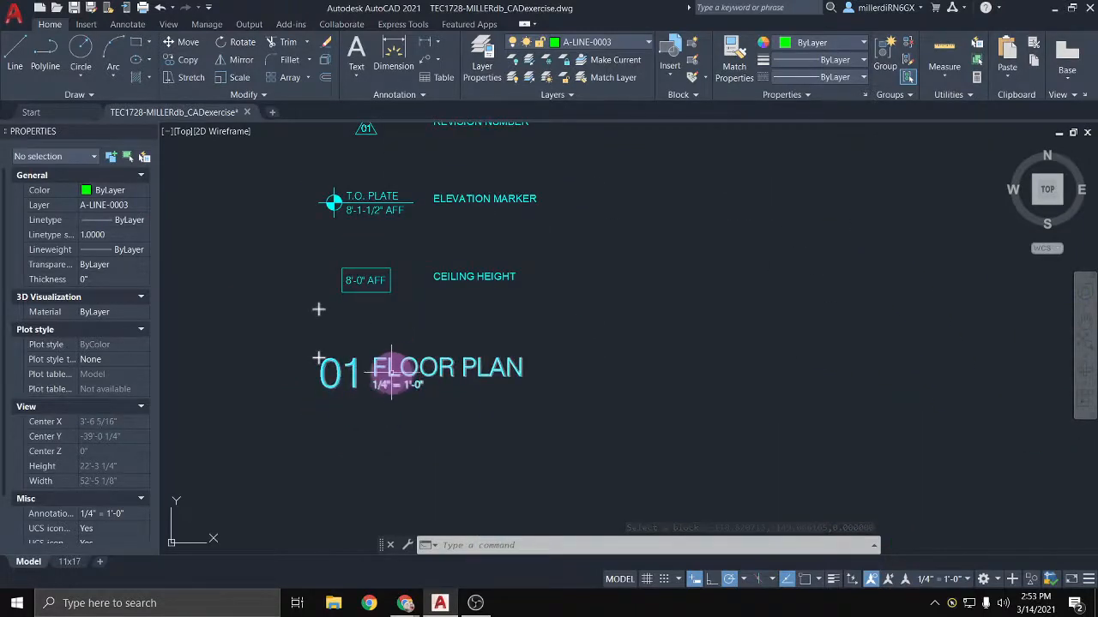
double_click(391, 373)
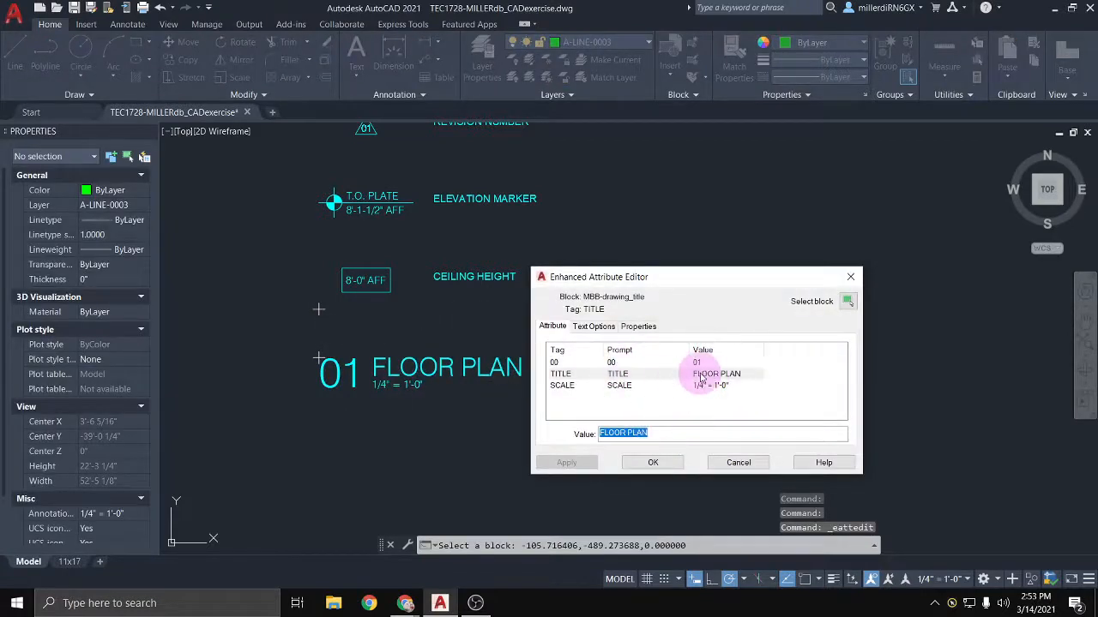
left_click(712, 377)
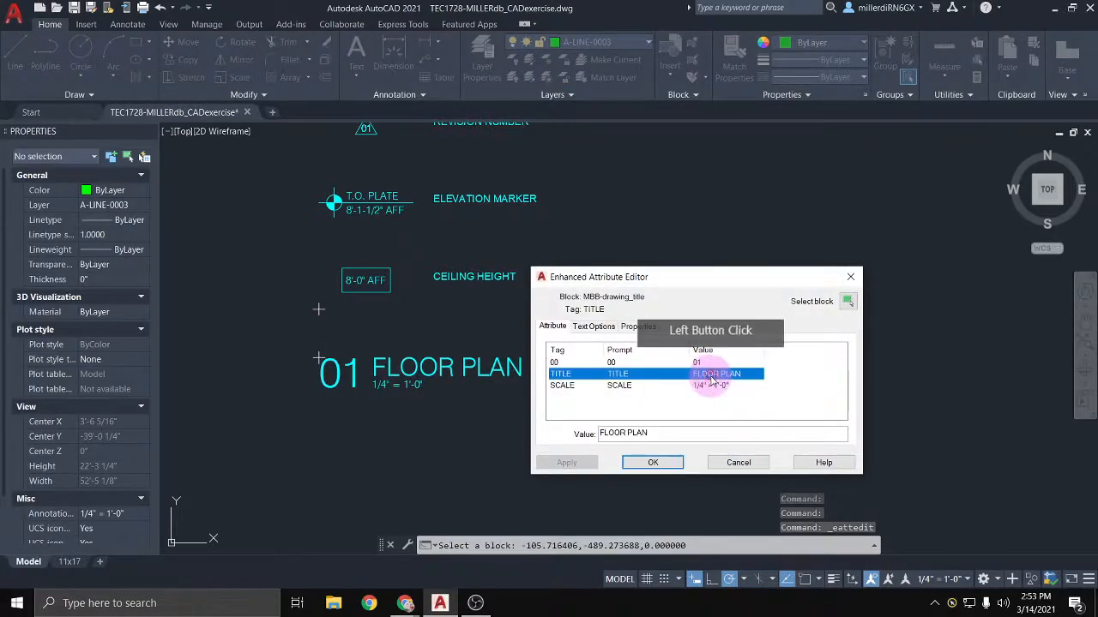
left_click(658, 429)
left_click_drag(659, 431, 545, 433)
type("ANY")
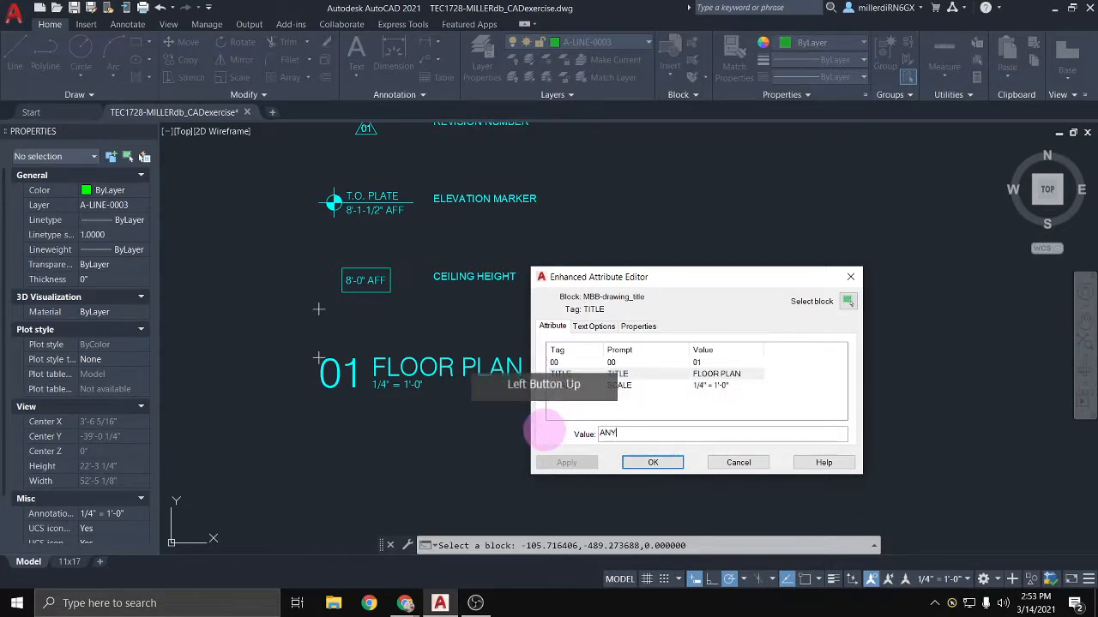
type("THING I WANTED")
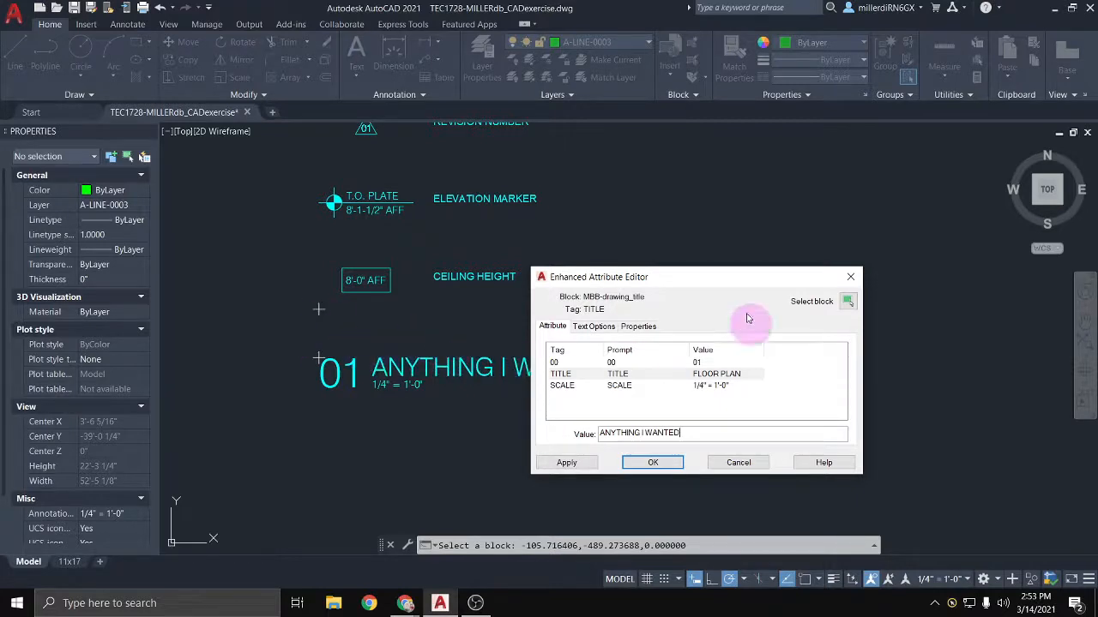
left_click_drag(710, 277, 788, 270)
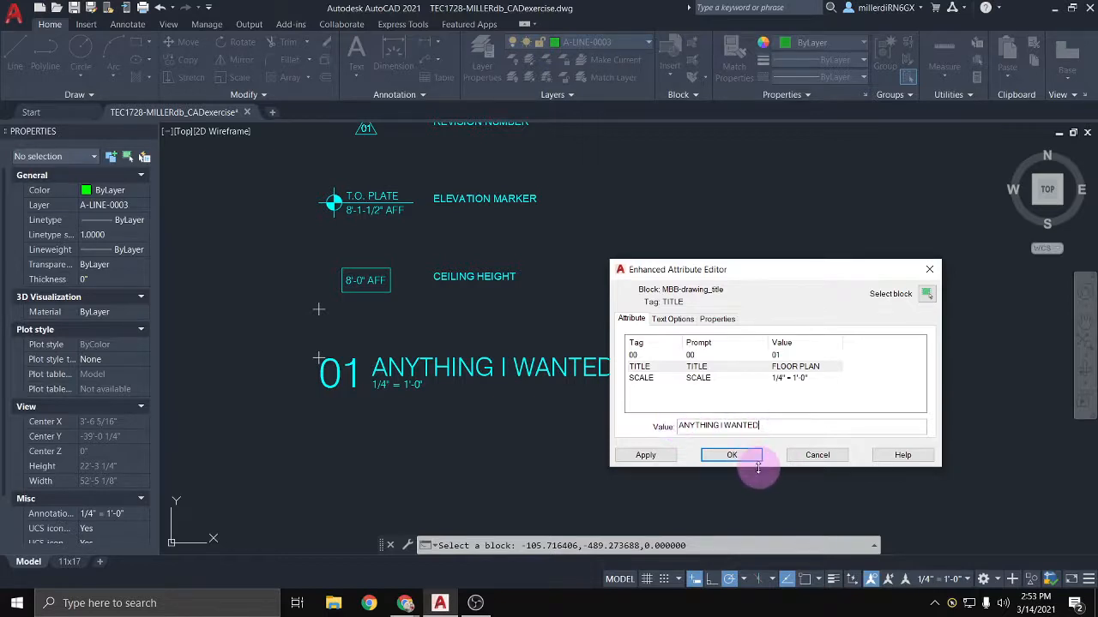
left_click(811, 455)
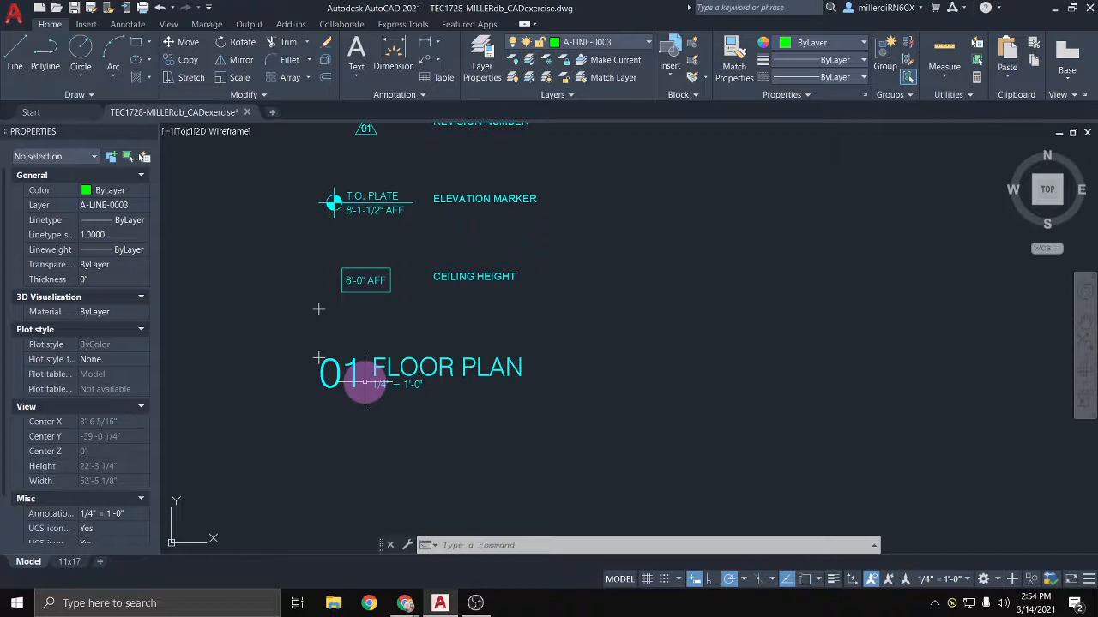
Step: With object snap on, copy the legend's drawing title block from its upper point marker to below the floor plan, aligned with the left wall
left_click(322, 365)
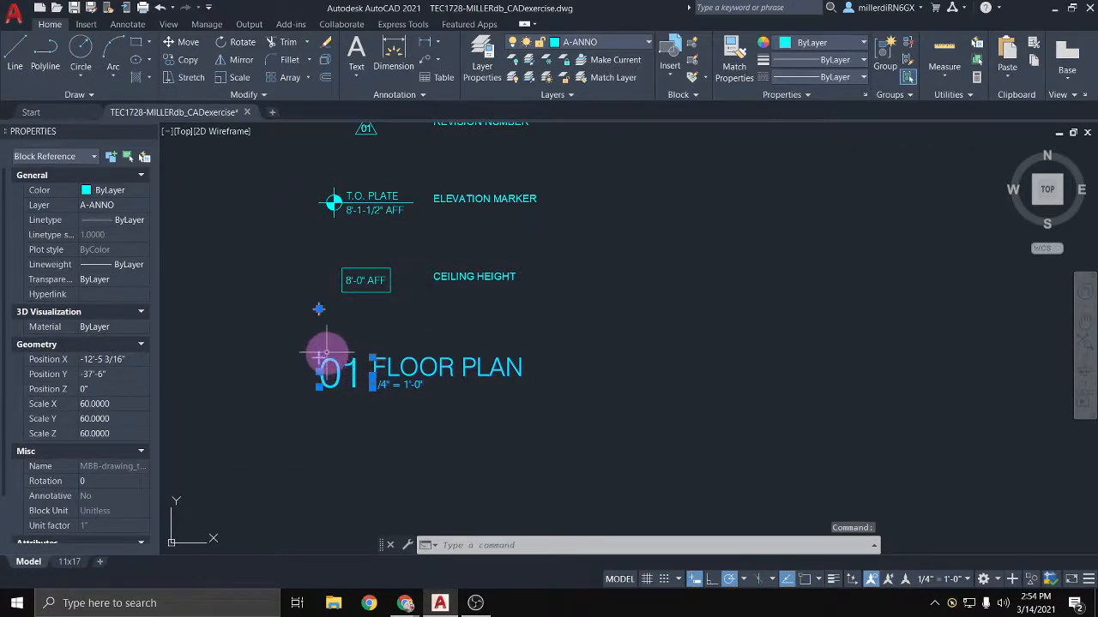
left_click(187, 60)
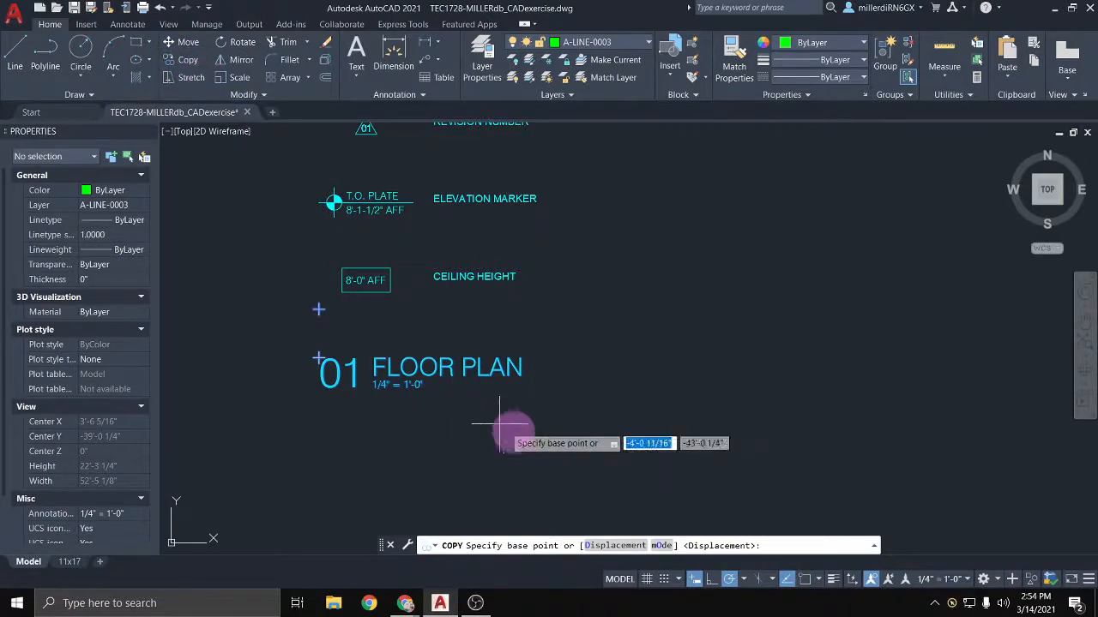
left_click(805, 580)
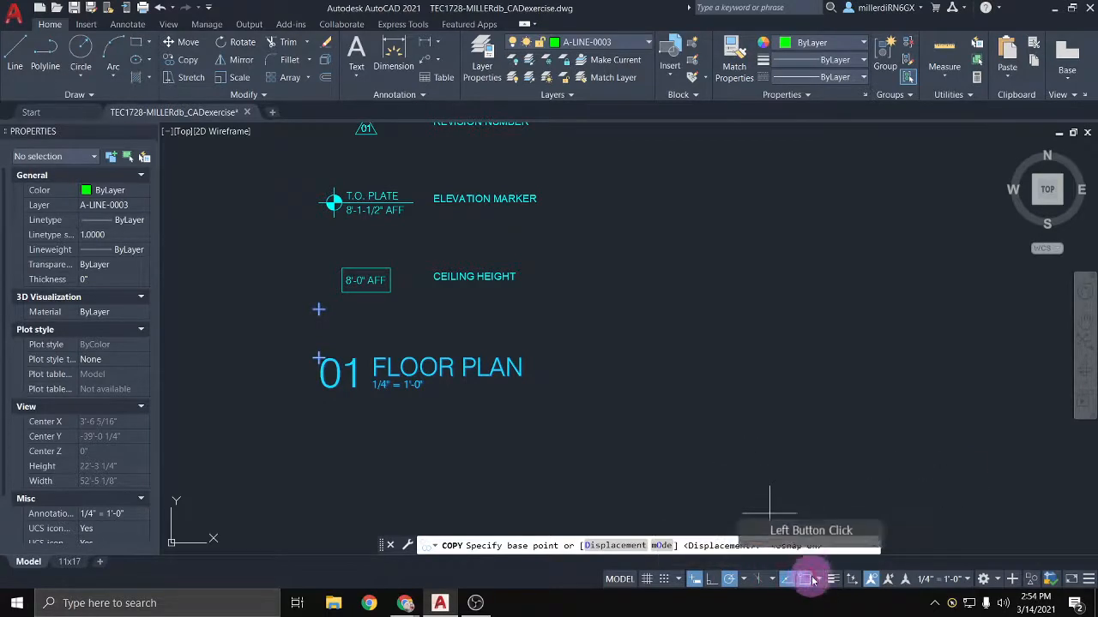
left_click(319, 309)
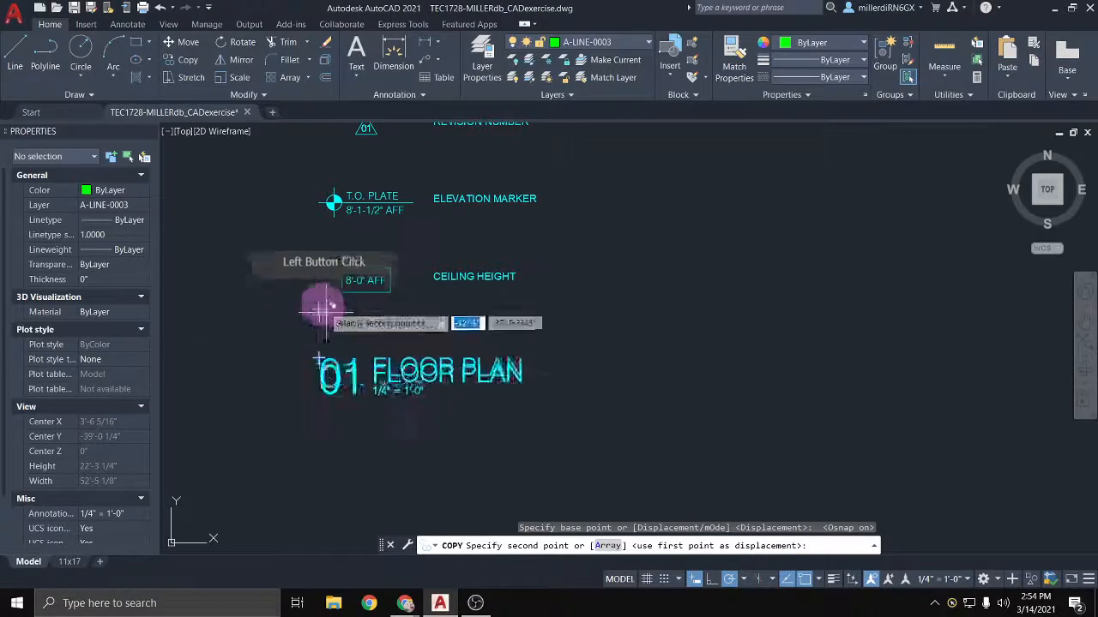
scroll(453, 369, "down", 4)
scroll(623, 250, "up", 5)
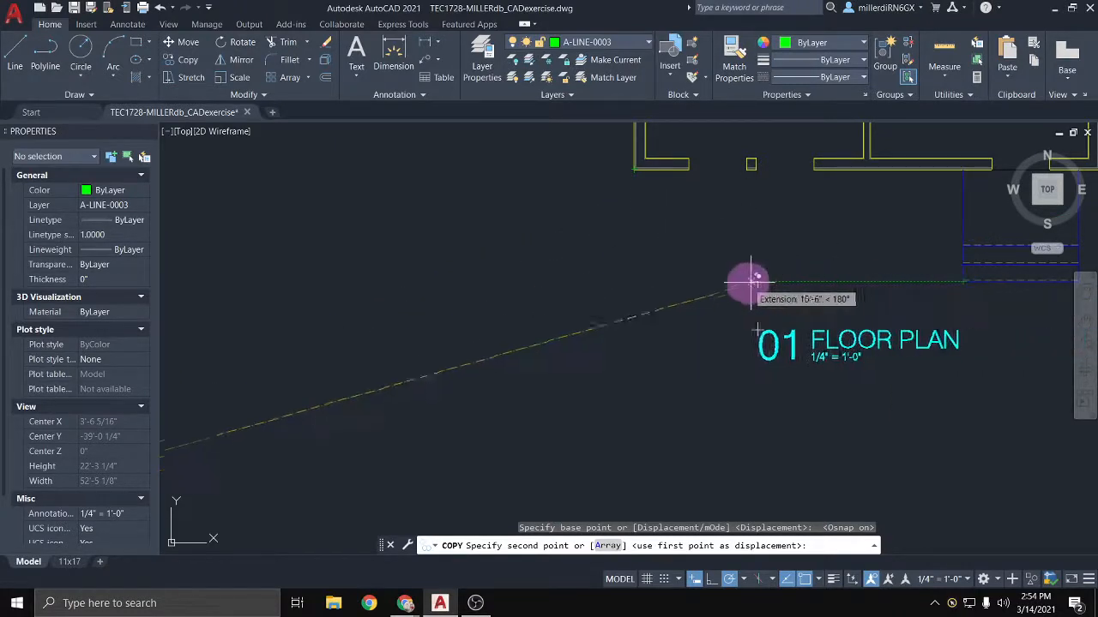
left_click(636, 279)
Step: Place another copy of the drawing title below the framing plan, near its left edge
scroll(612, 289, "down", 5)
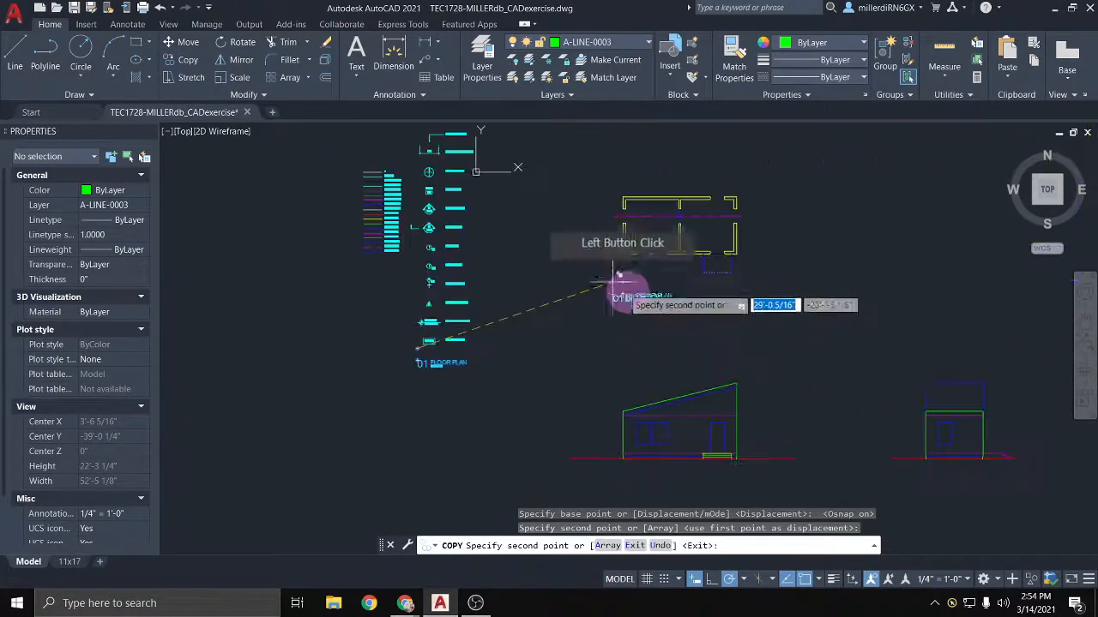
scroll(591, 339, "up", 4)
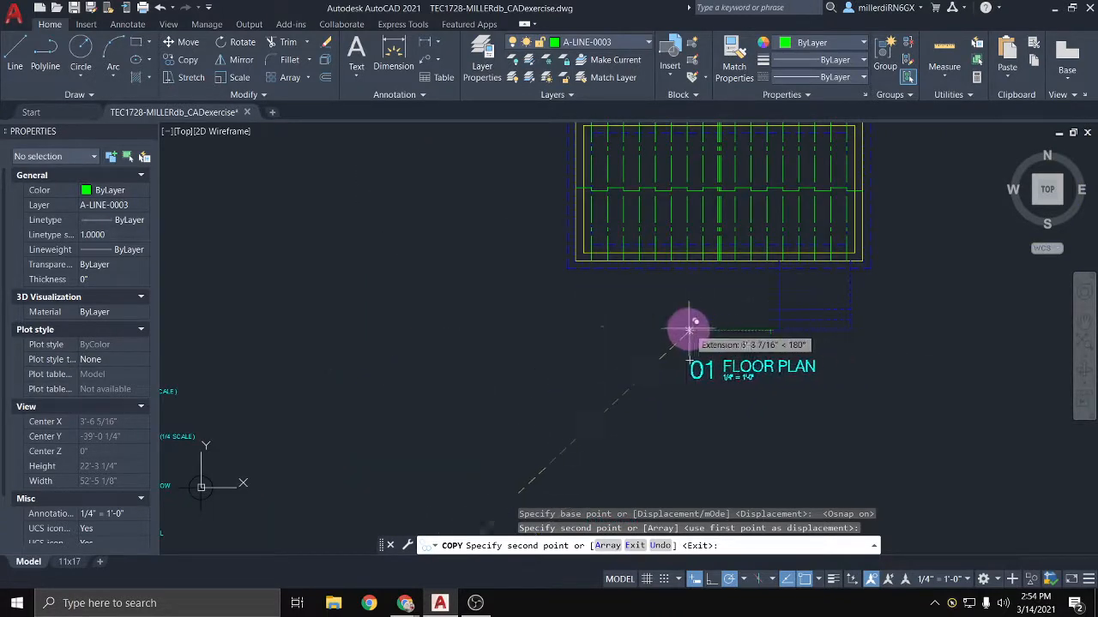
left_click(581, 320)
Step: Place copies of the drawing title below the front elevation and the side elevation, aligned with their left walls, and finish copying
scroll(481, 399, "down", 2)
middle_click_drag(594, 390, 279, 176)
middle_click_drag(321, 381, 453, 271)
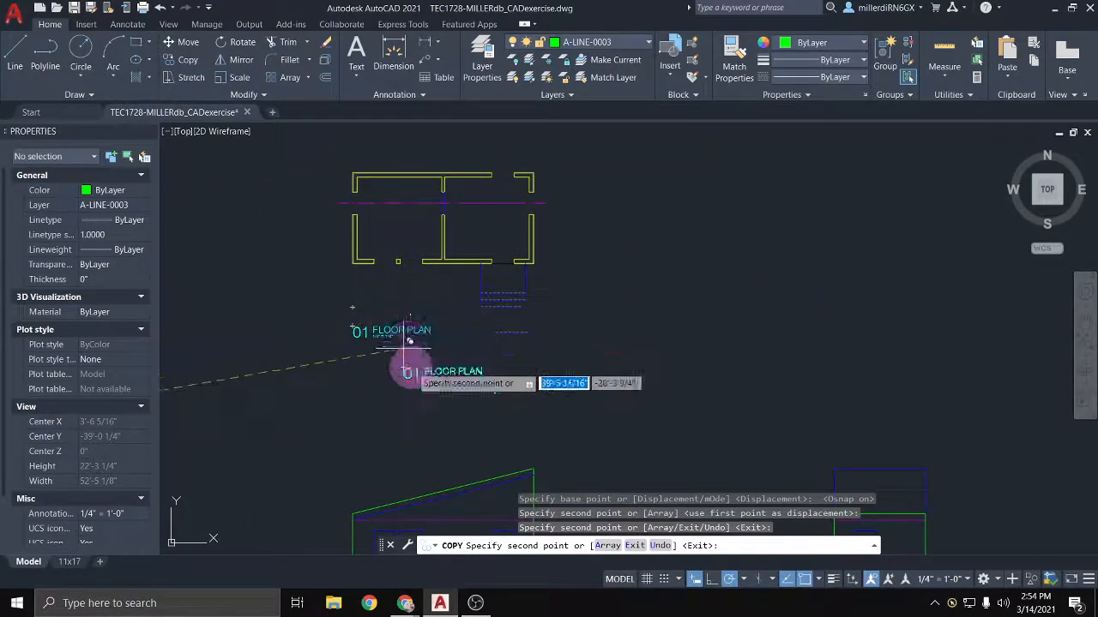
middle_click_drag(417, 363, 392, 98)
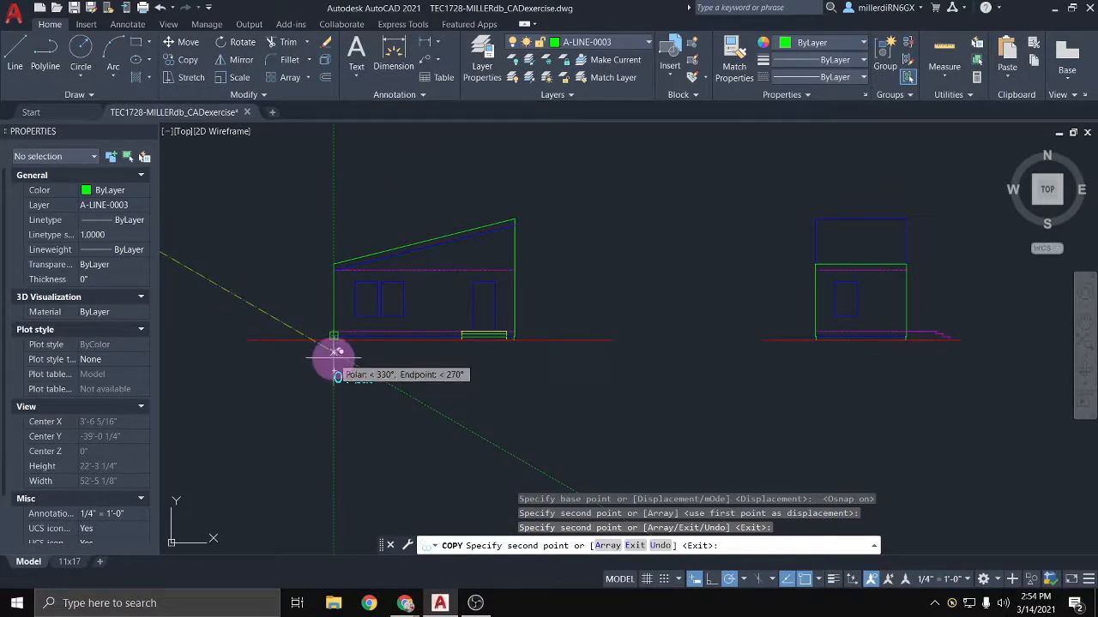
left_click(335, 352)
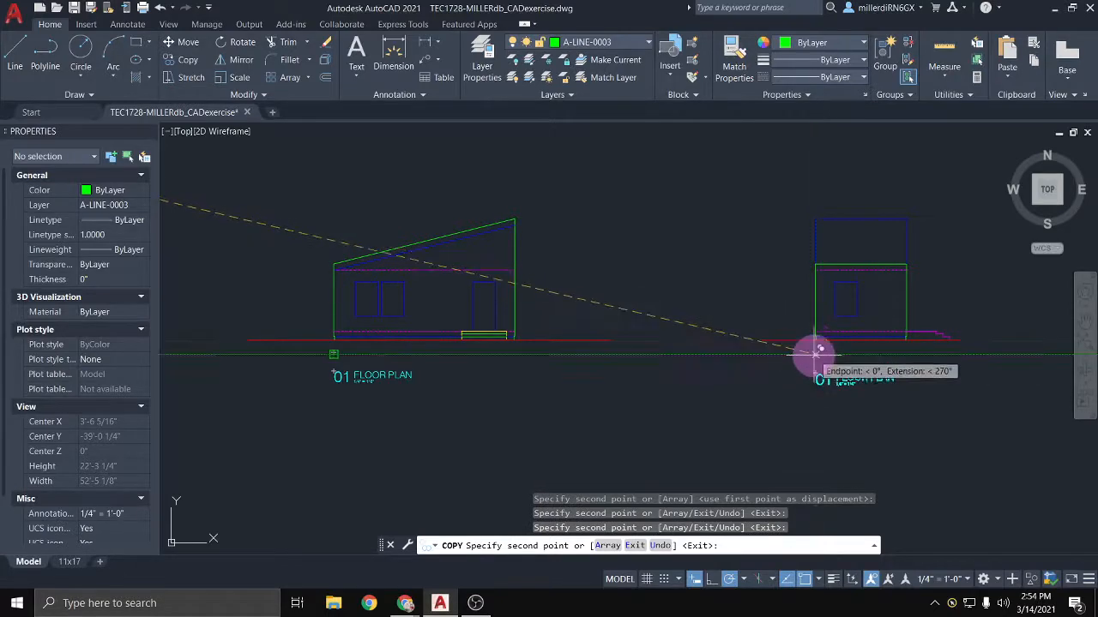
left_click(819, 351)
scroll(703, 449, "down", 2)
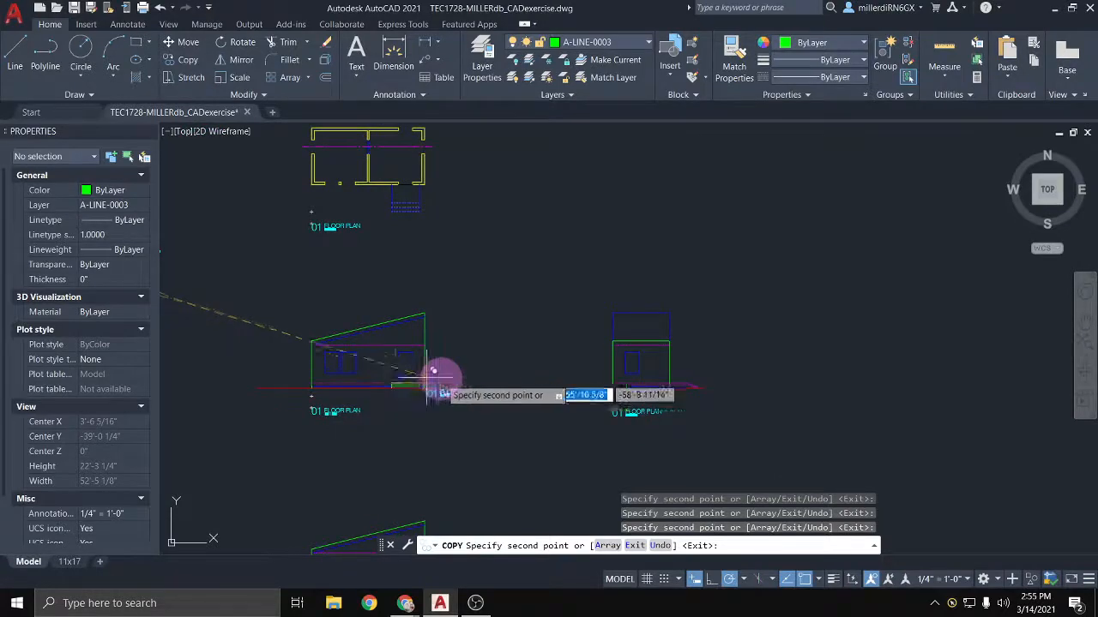
key("Escape")
Step: Change the title of the drawing title block below the framing plan to FOUNDATION AND FRAMING PLAN
scroll(436, 271, "down", 5)
scroll(436, 271, "up", 5)
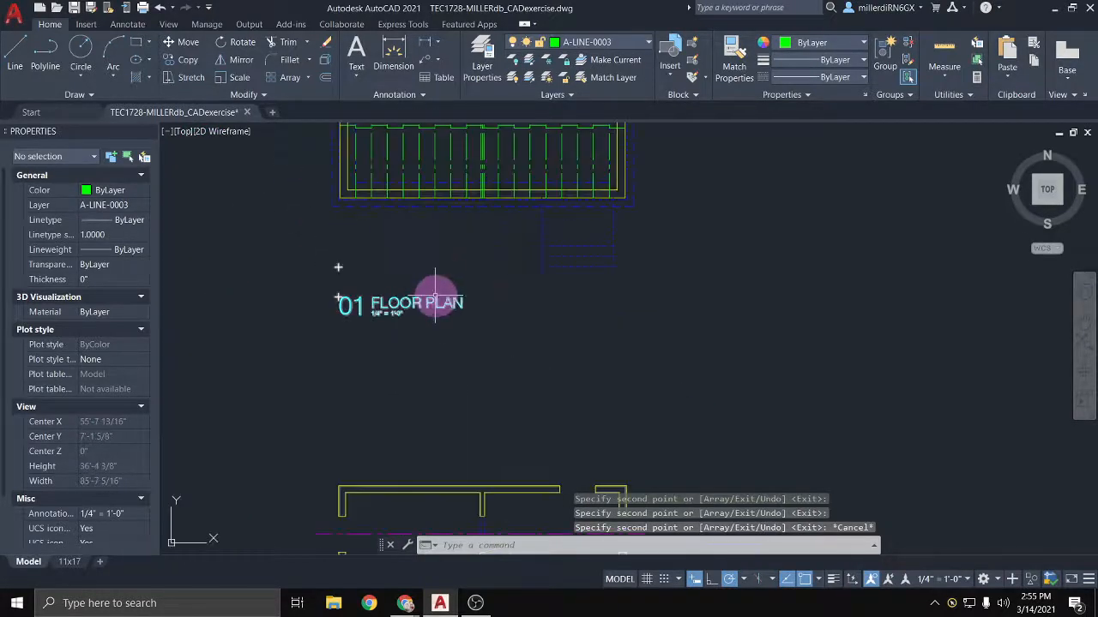
left_click(439, 303)
double_click(456, 307)
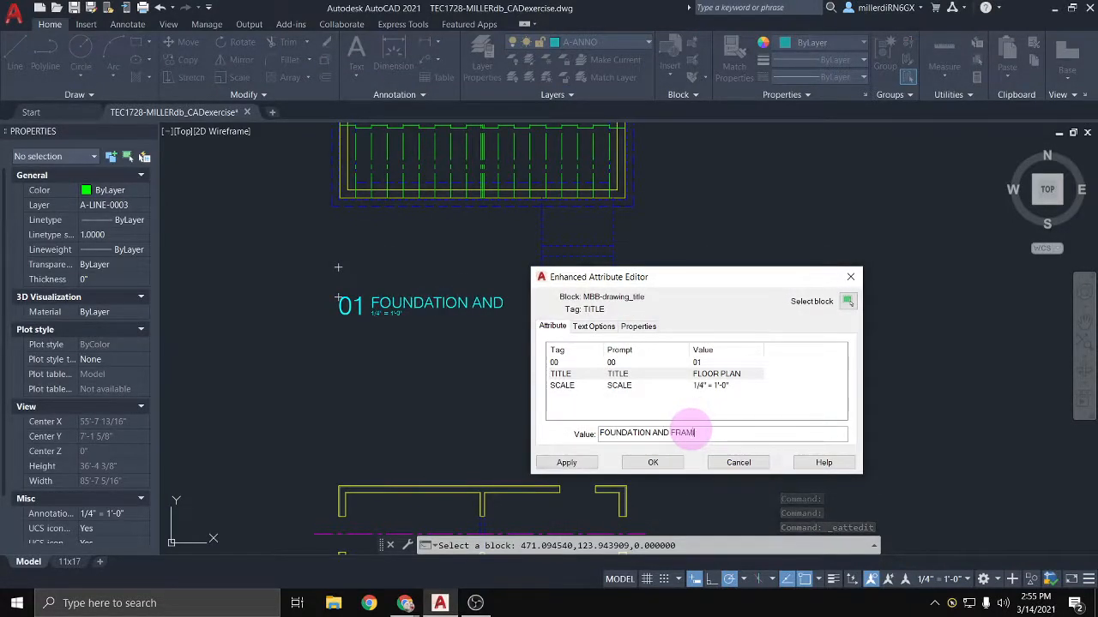
key("Return")
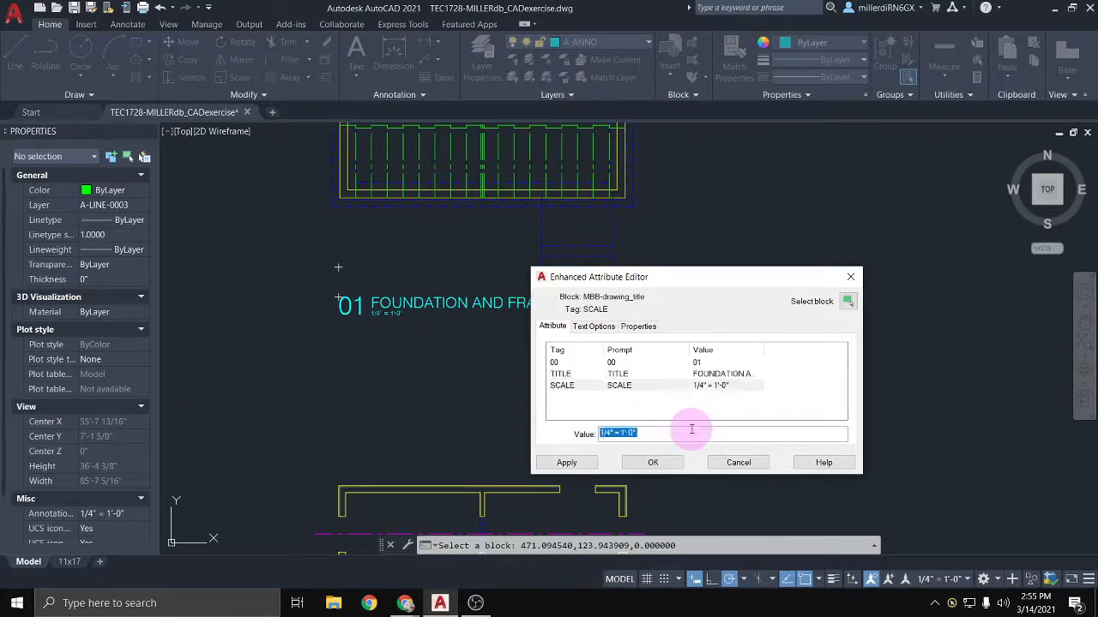
left_click(653, 462)
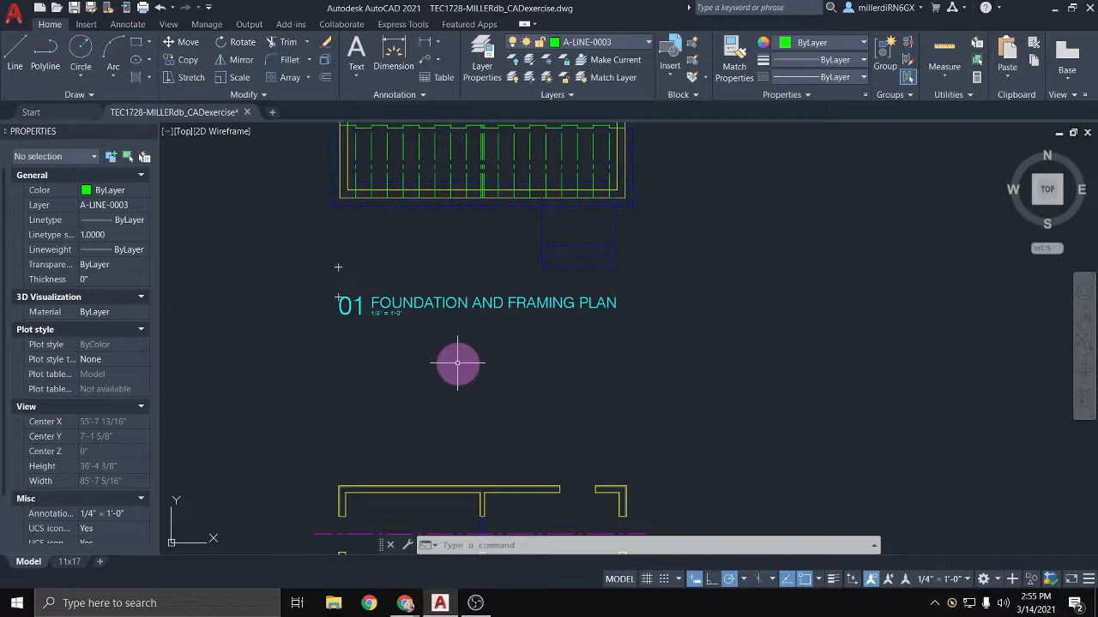
Step: Change the title of the drawing title block below the front elevation to SOUTH ELEVATION
scroll(457, 363, "down", 3)
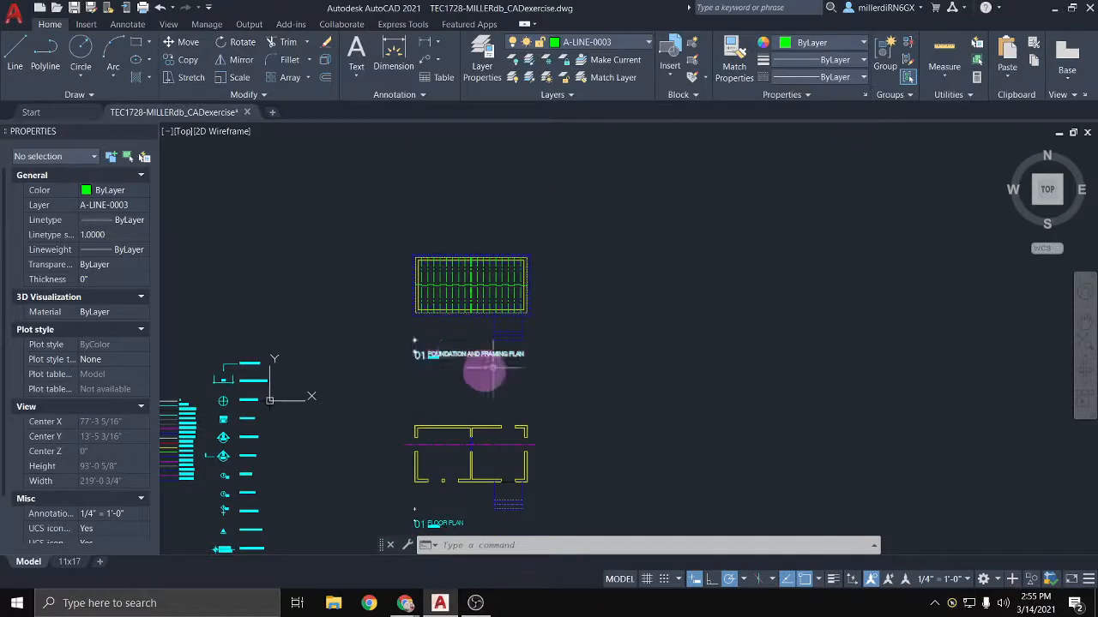
middle_click_drag(513, 388, 482, 223)
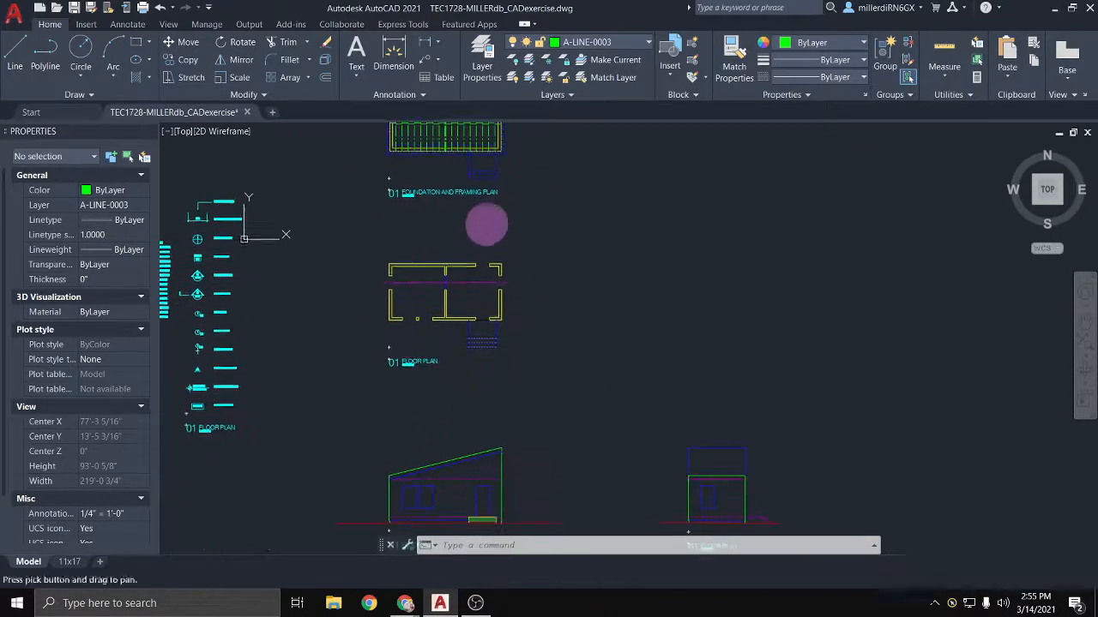
scroll(453, 360, "up", 2)
middle_click_drag(472, 434, 478, 167)
scroll(396, 399, "up", 2)
double_click(446, 382)
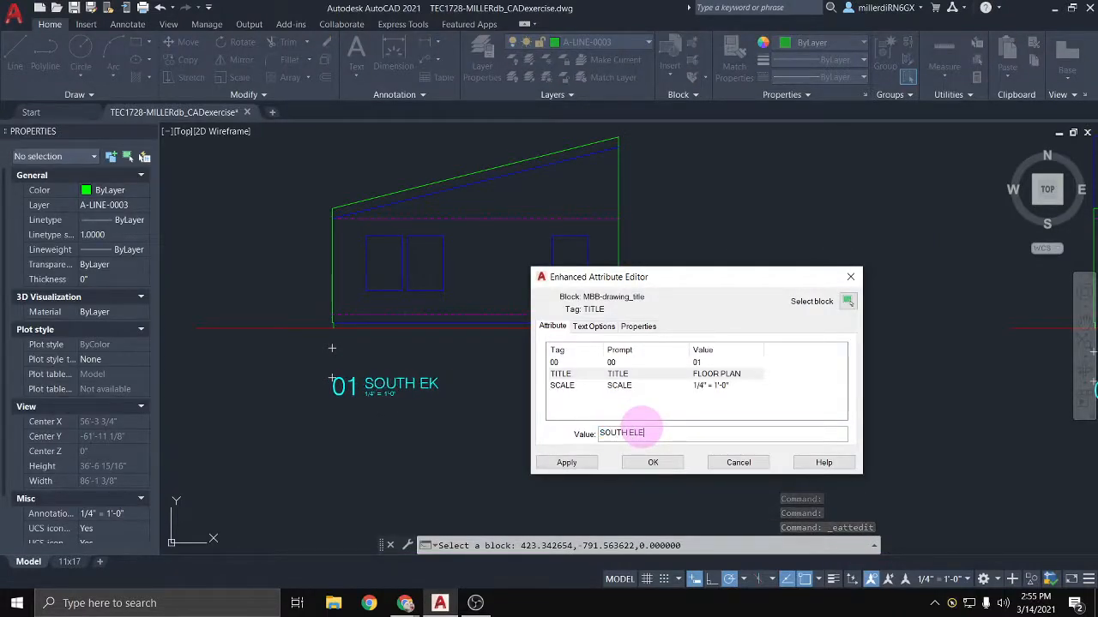
key("Return")
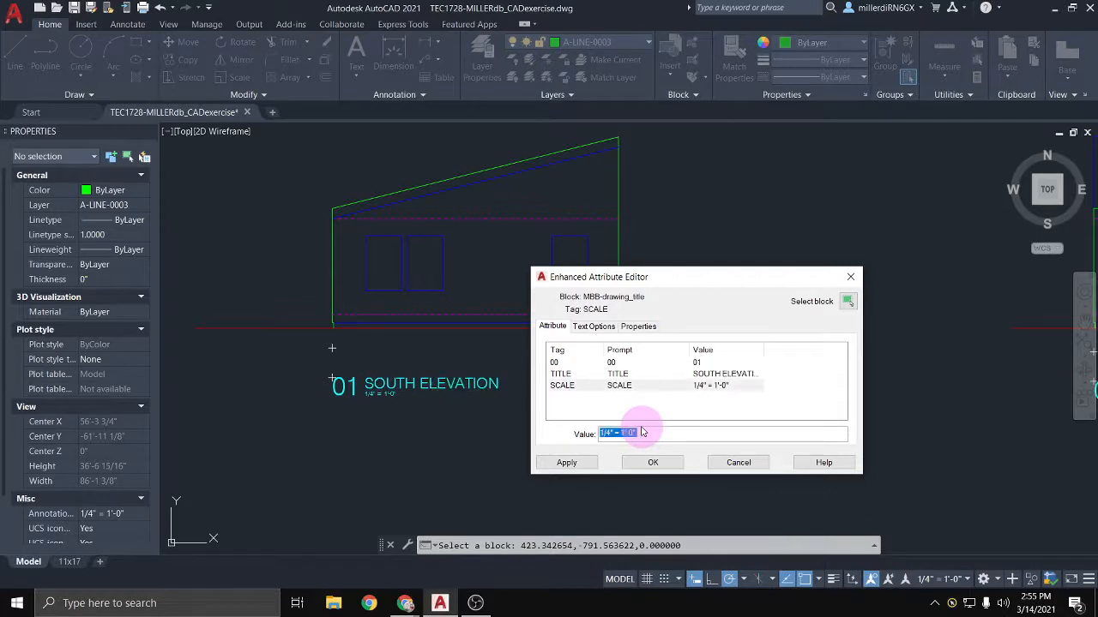
left_click(653, 462)
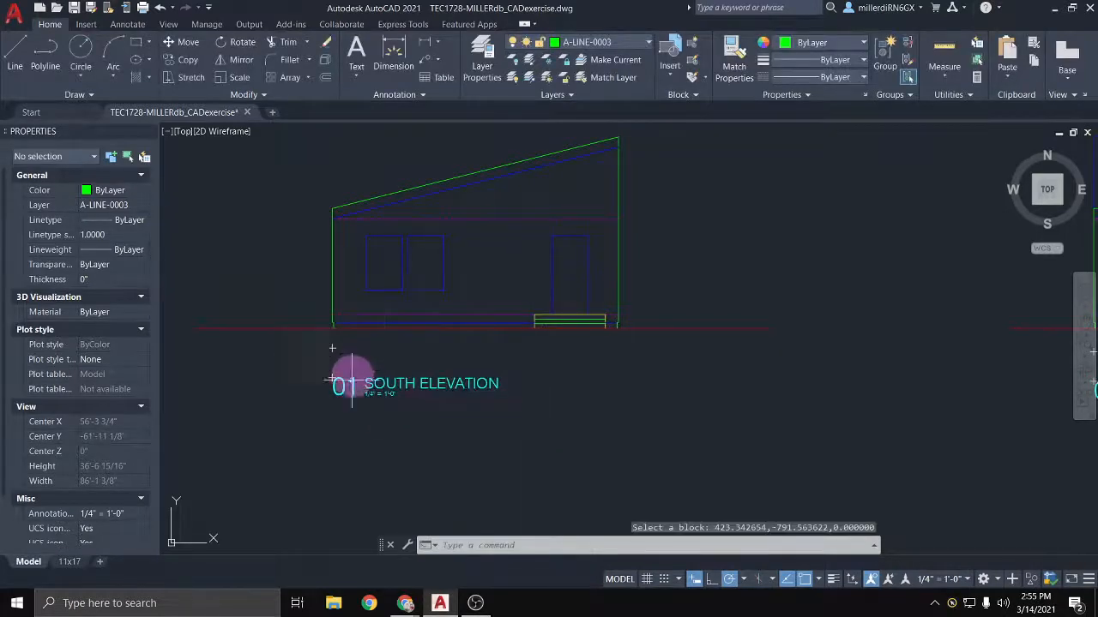
Step: Change the title of the drawing title block below the side elevation to EAST ELEVATION
scroll(397, 400, "down", 2)
scroll(858, 401, "up", 4)
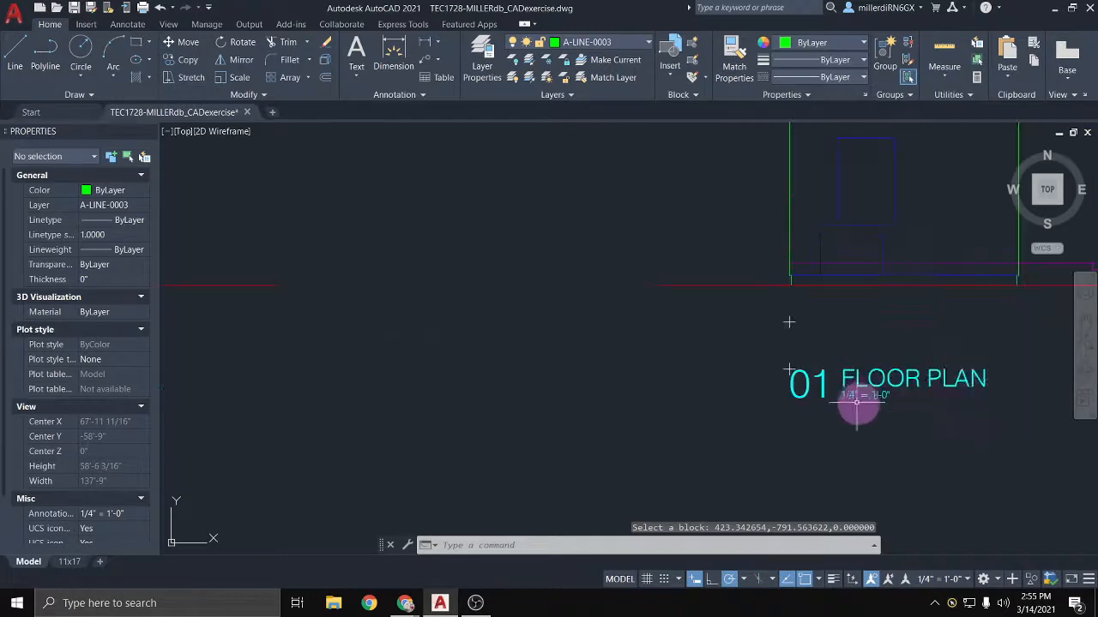
double_click(949, 378)
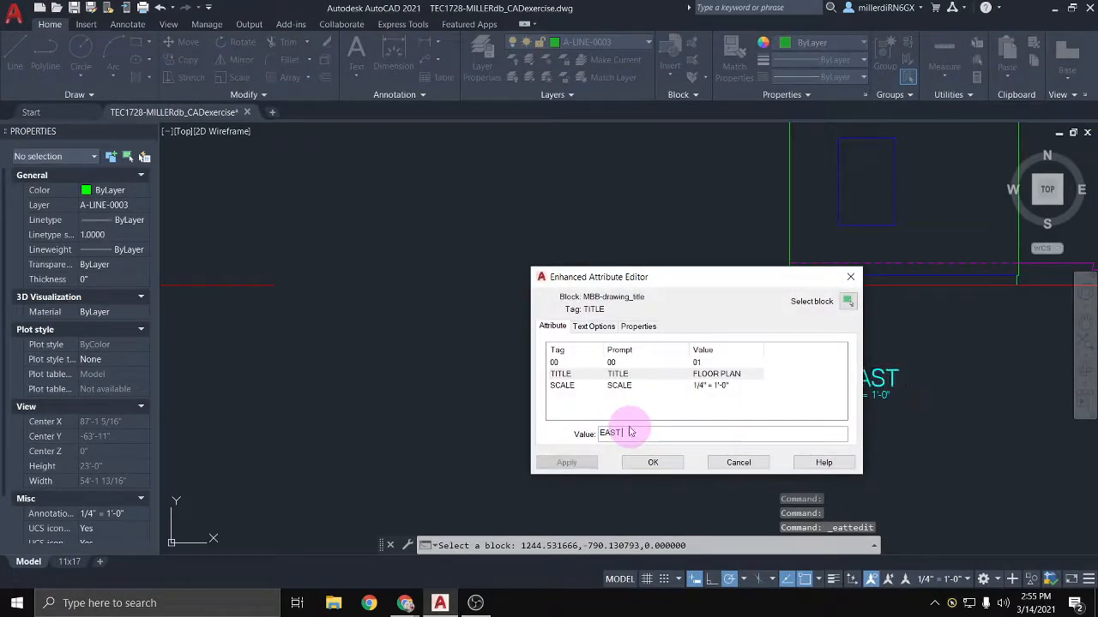
type("EAST ELEVATION")
key("Return")
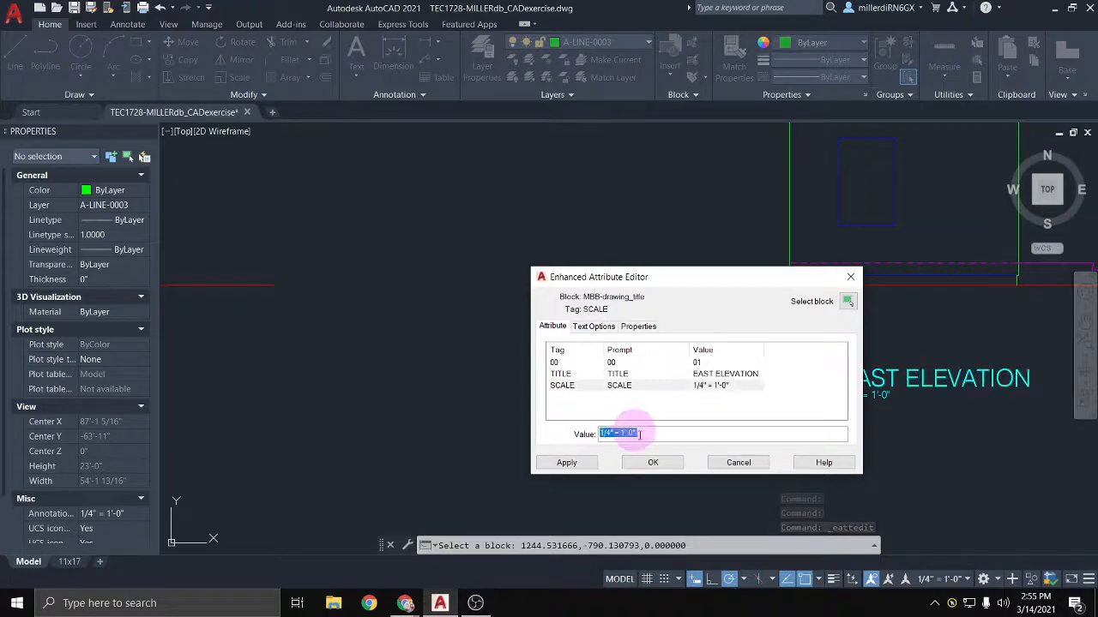
left_click(652, 462)
Step: Copy the SOUTH ELEVATION drawing title from its upper point marker to below the lowest building view, aligned with the left wall
scroll(662, 458, "down", 6)
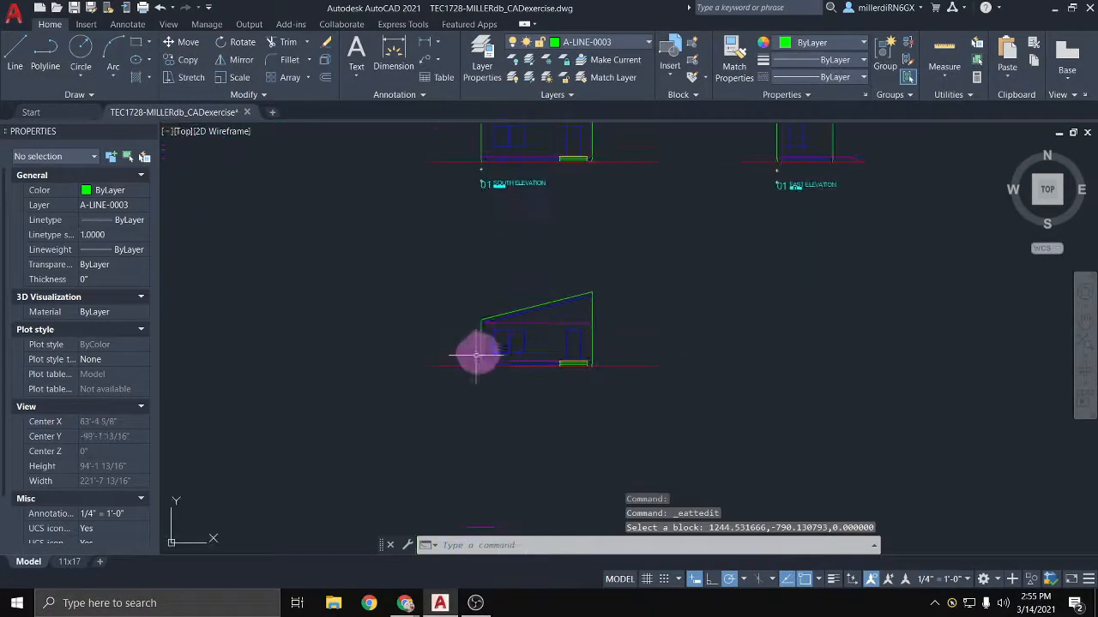
left_click(482, 184)
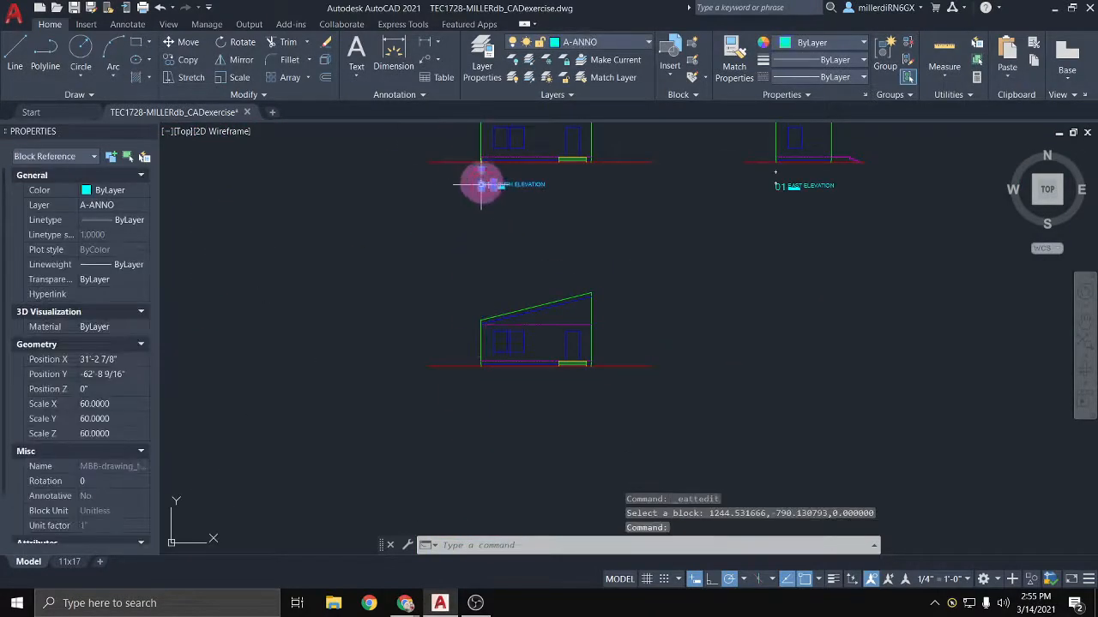
left_click(189, 41)
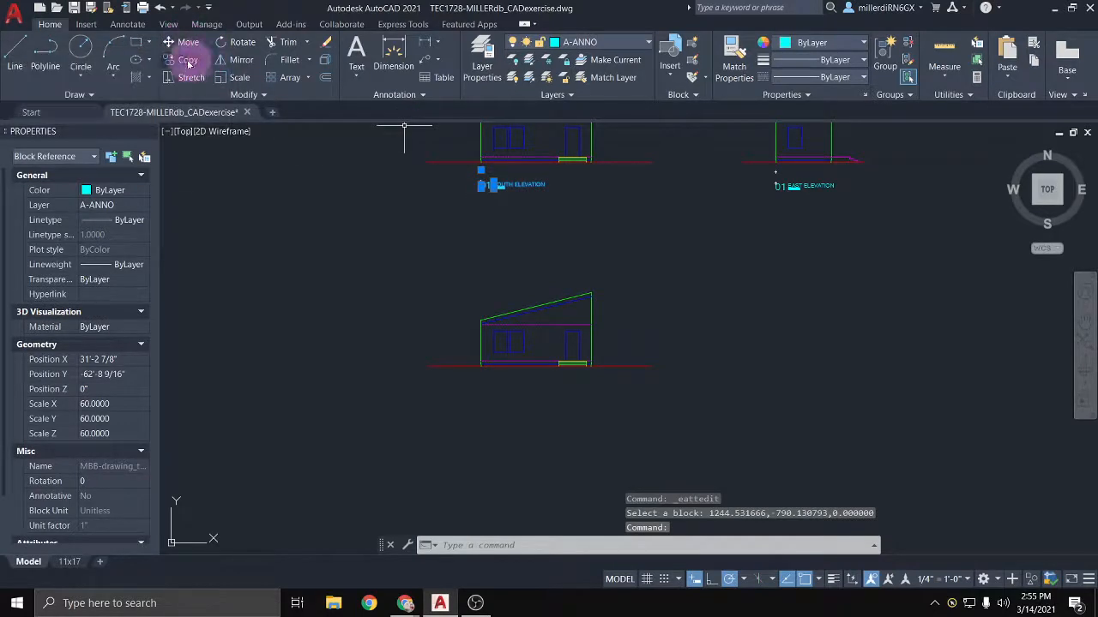
left_click(188, 59)
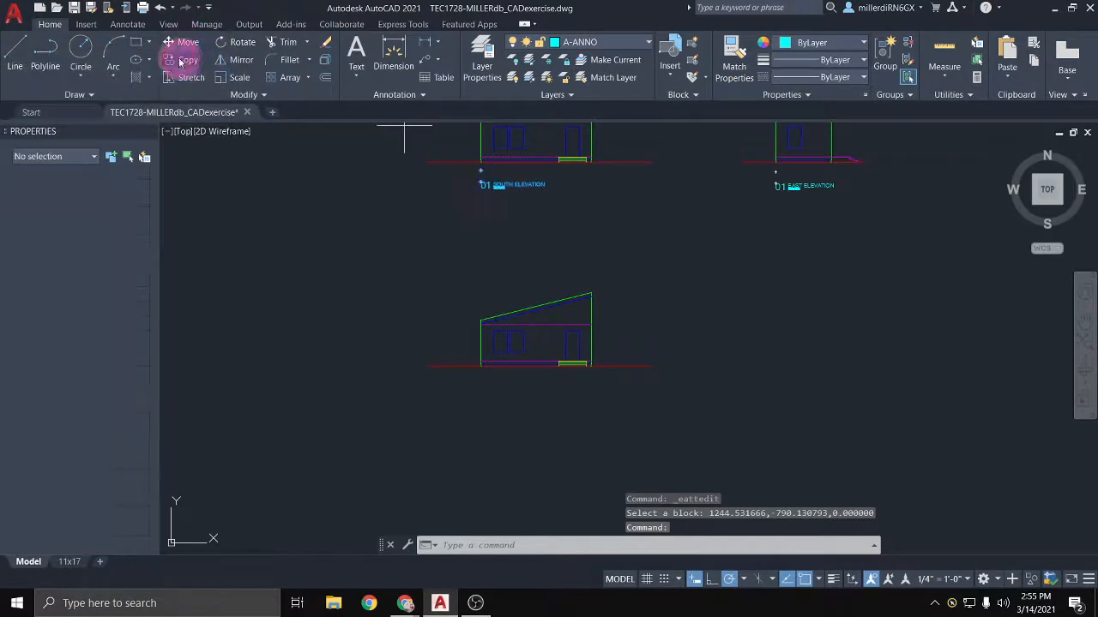
scroll(471, 162, "up", 5)
left_click(471, 162)
scroll(475, 257, "down", 5)
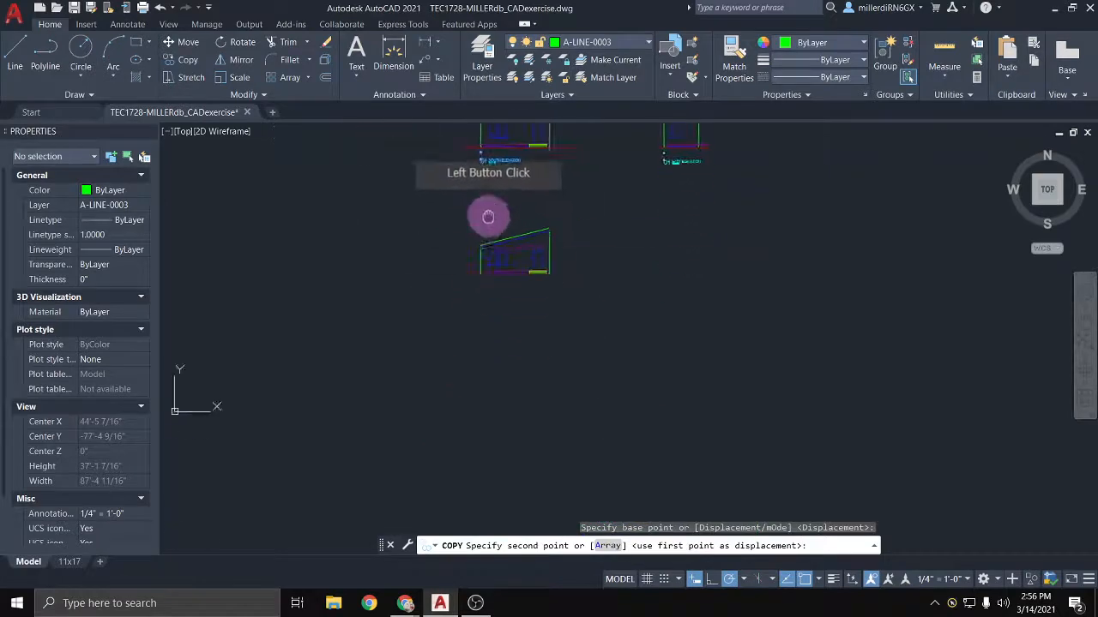
scroll(493, 188, "up", 4)
scroll(427, 324, "up", 2)
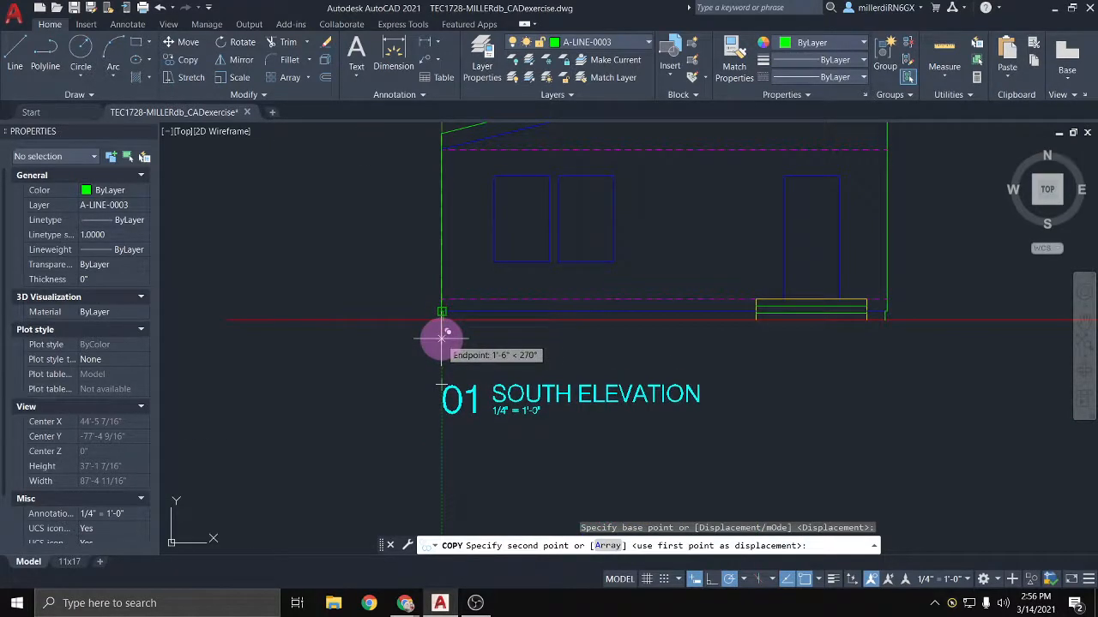
left_click(441, 338)
key("Escape")
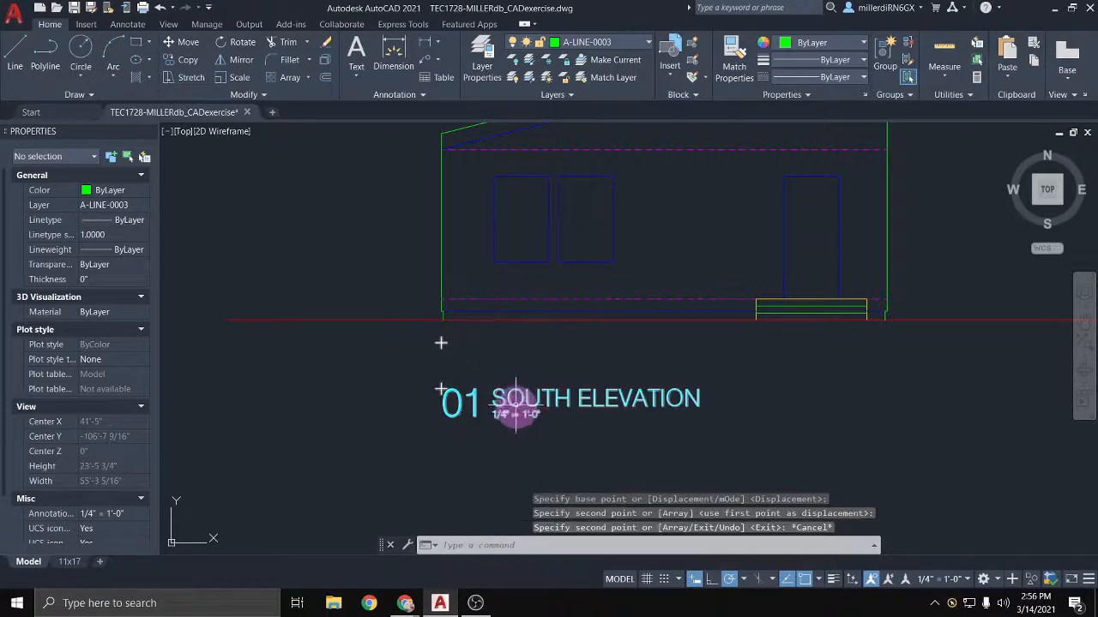
Step: Change the title of the copied block below the lowest building view to LONGITUDINAL SECTION
left_click(515, 399)
left_click(500, 394)
left_click(506, 405)
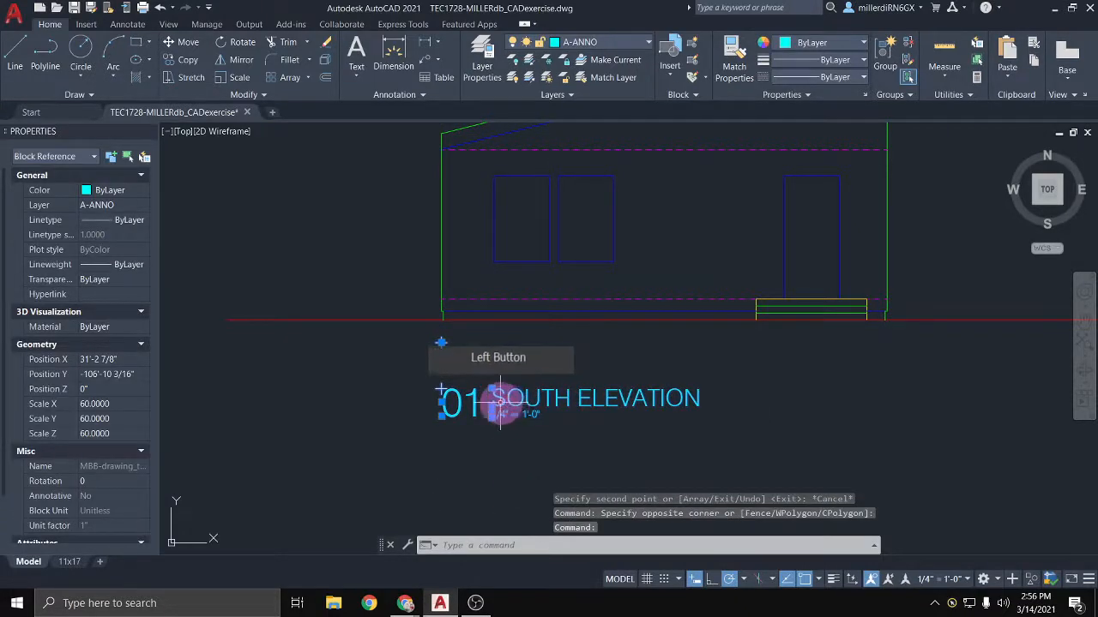
double_click(502, 402)
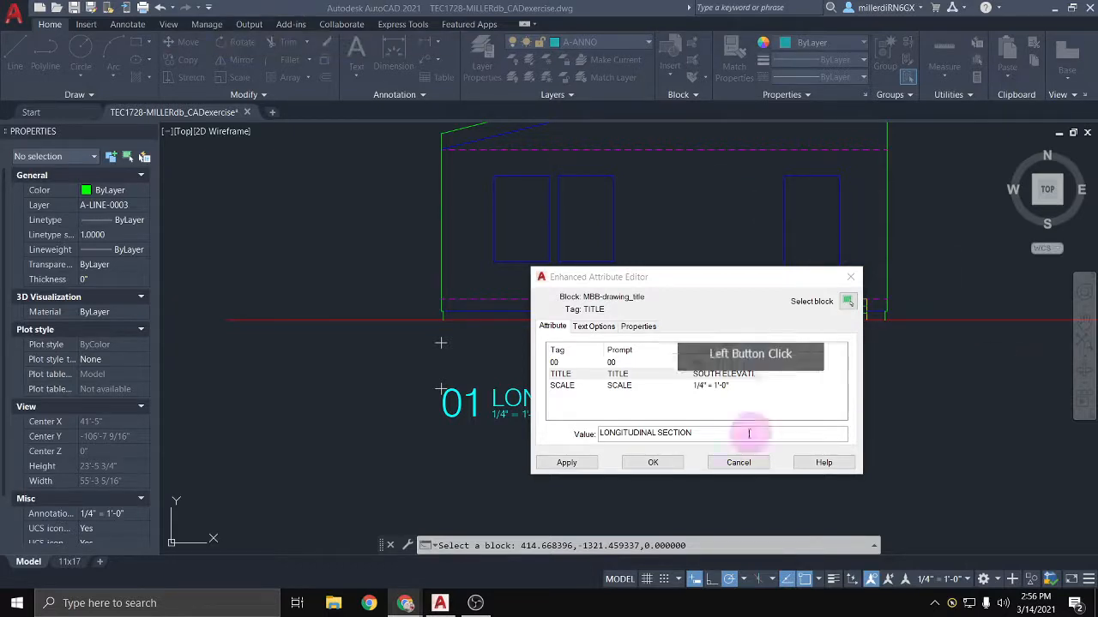
left_click(652, 462)
scroll(394, 335, "down", 2)
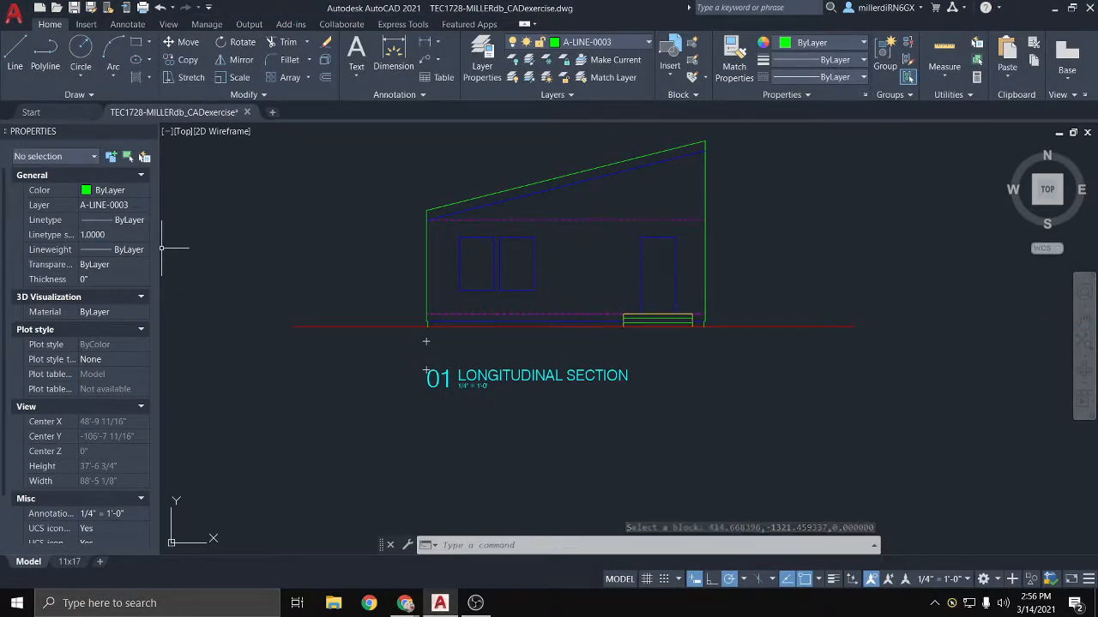
Step: Review the titled views and the legend's symbols across the whole drawing
left_click(575, 295)
scroll(575, 295, "down", 8)
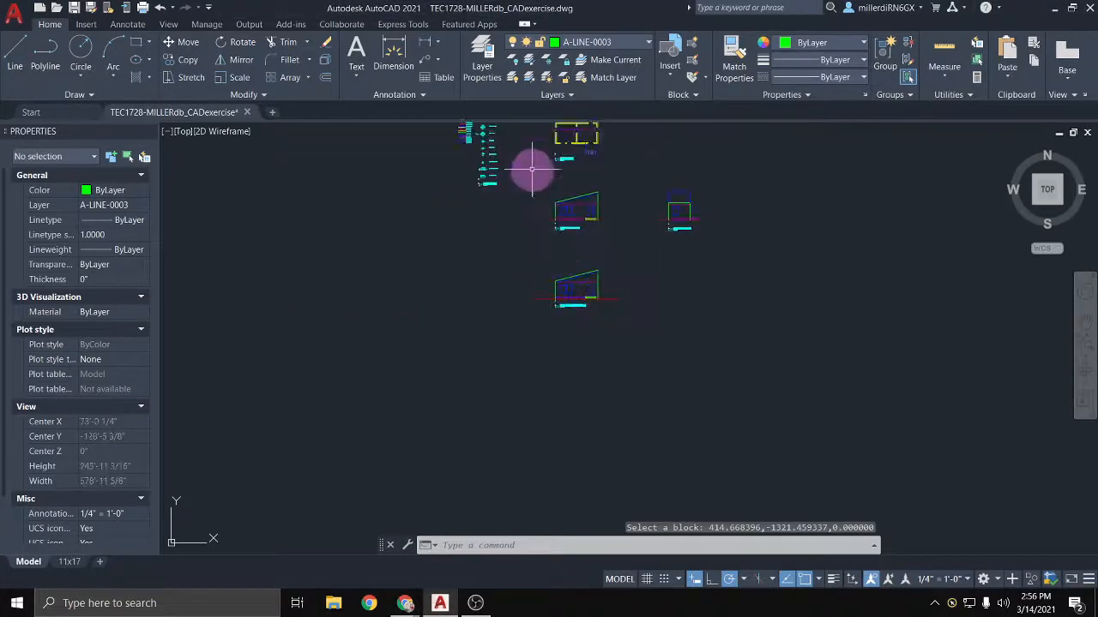
middle_click_drag(532, 169, 452, 314)
scroll(420, 290, "up", 4)
scroll(415, 283, "up", 2)
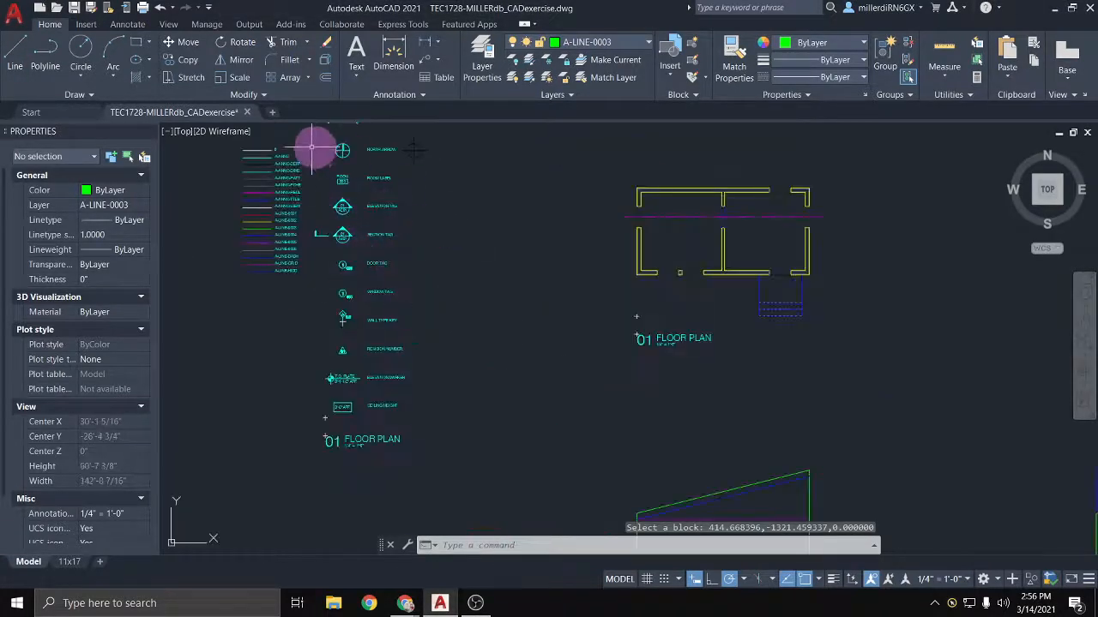
scroll(358, 151, "down", 4)
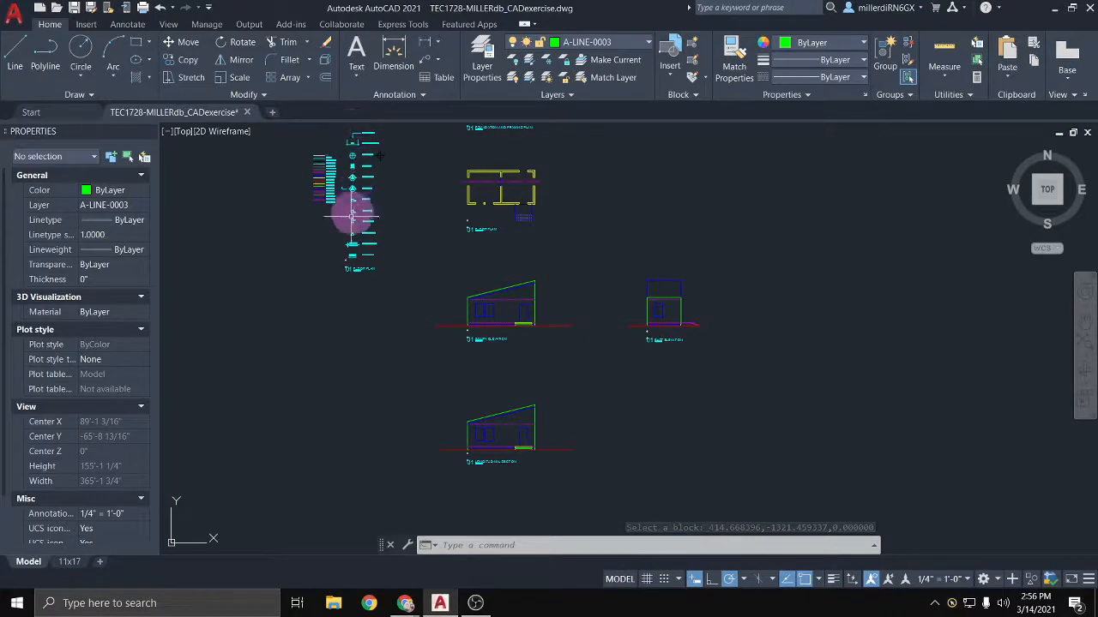
middle_click_drag(392, 225, 338, 311)
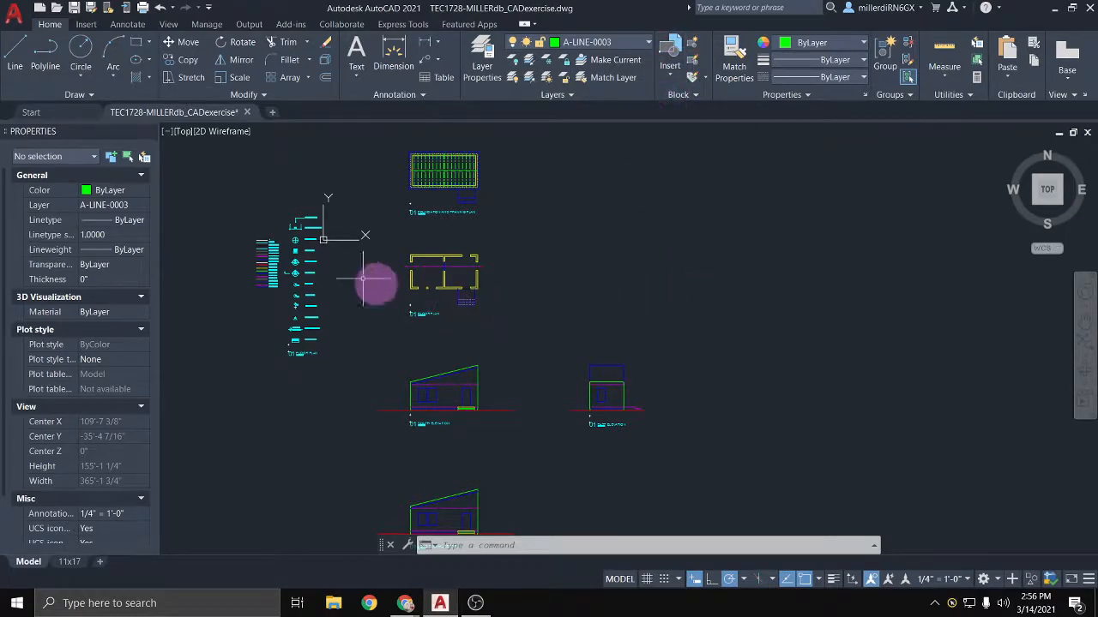
scroll(294, 225, "up", 2)
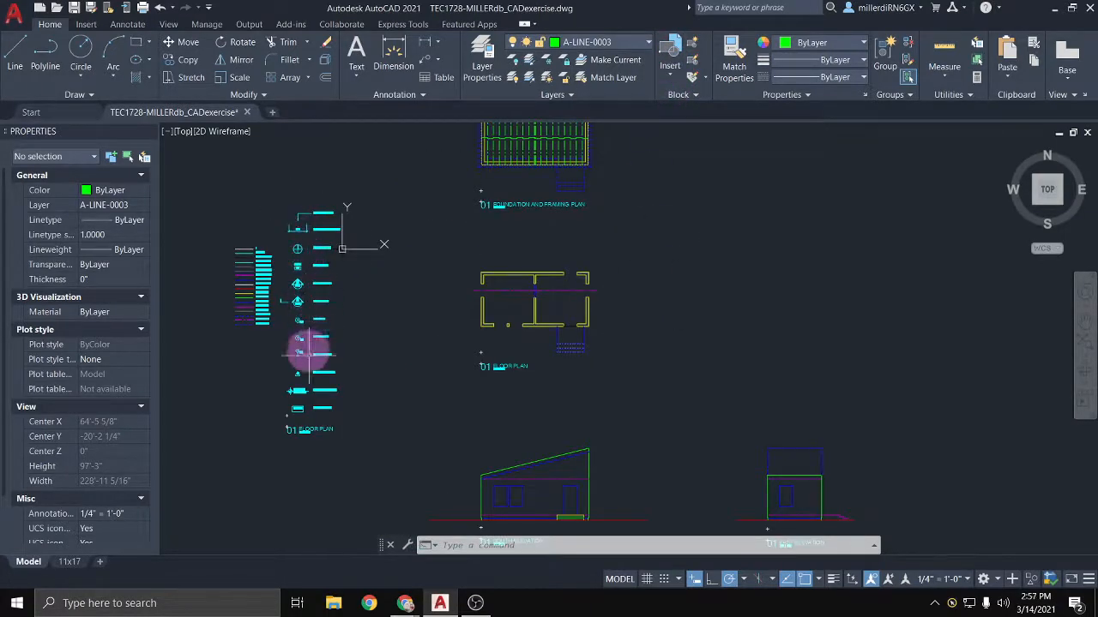
Step: Browse the drawing's blocks and insert the wall types block A$C2A1318EF to the right of the floor plan
left_click(671, 79)
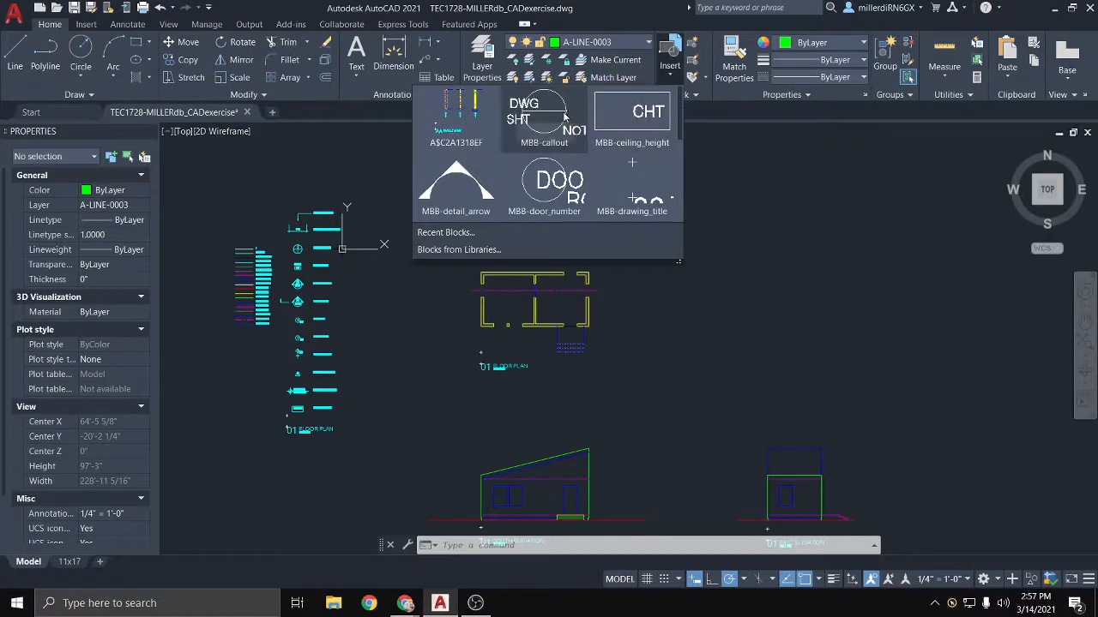
scroll(558, 116, "down", 1)
scroll(560, 135, "down", 2)
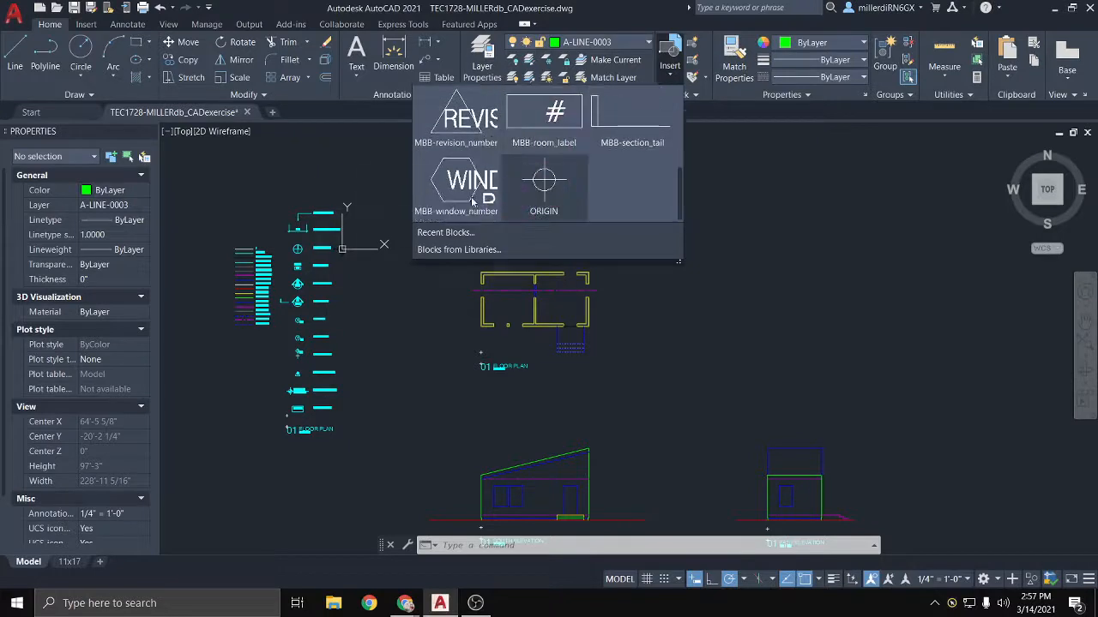
scroll(481, 199, "up", 2)
scroll(506, 196, "up", 2)
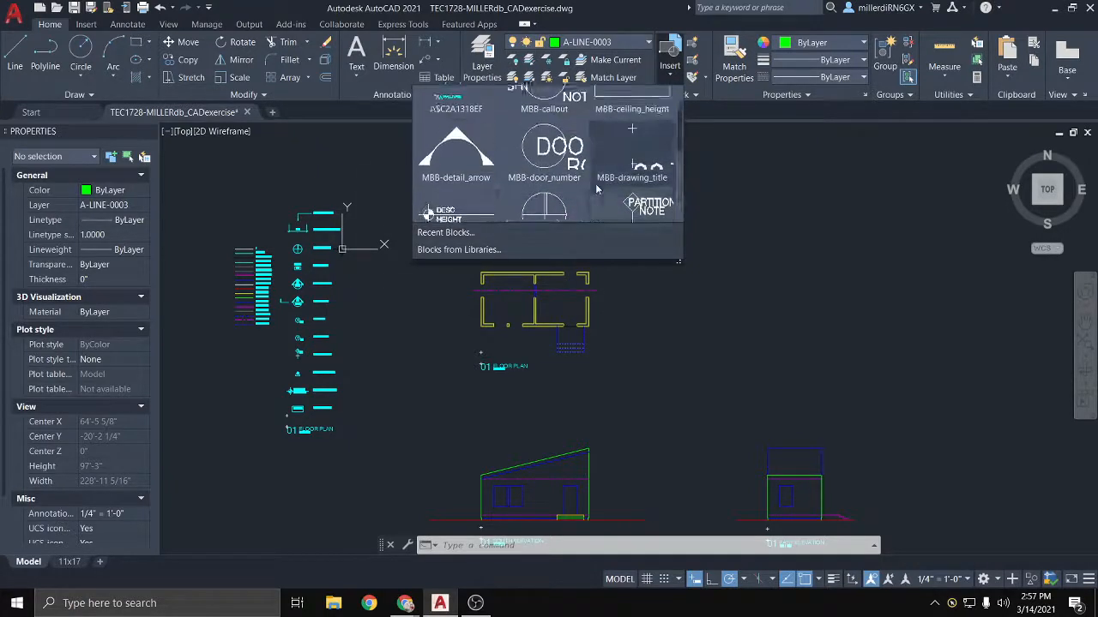
left_click(625, 210)
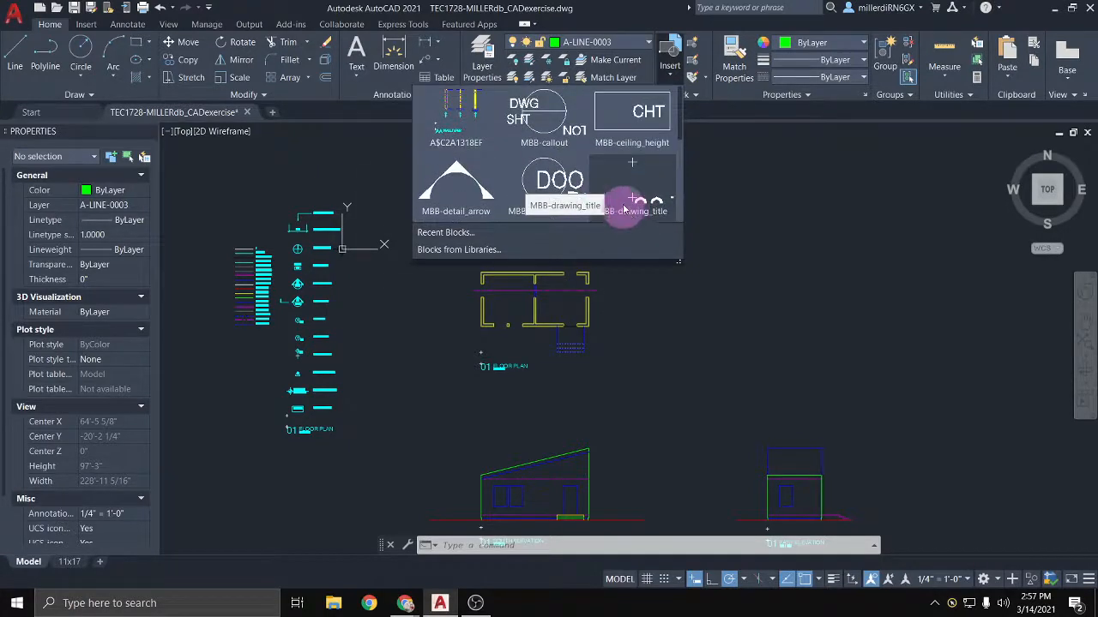
left_click(457, 118)
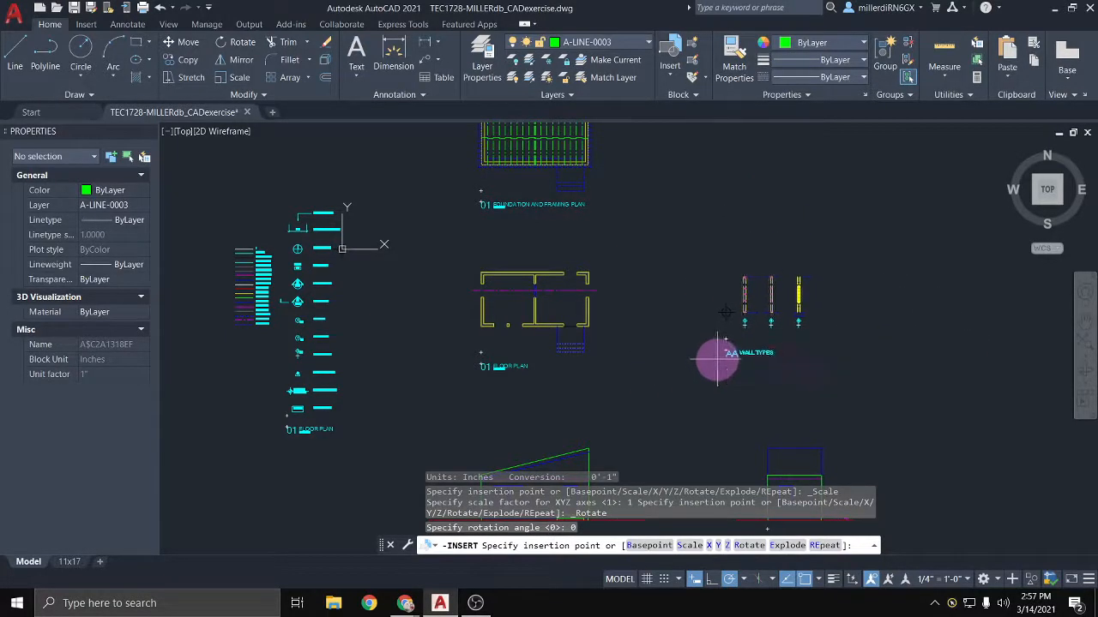
left_click(717, 360)
Step: Examine wall sections A, C and D in the inserted wall types block up close
scroll(887, 318, "up", 5)
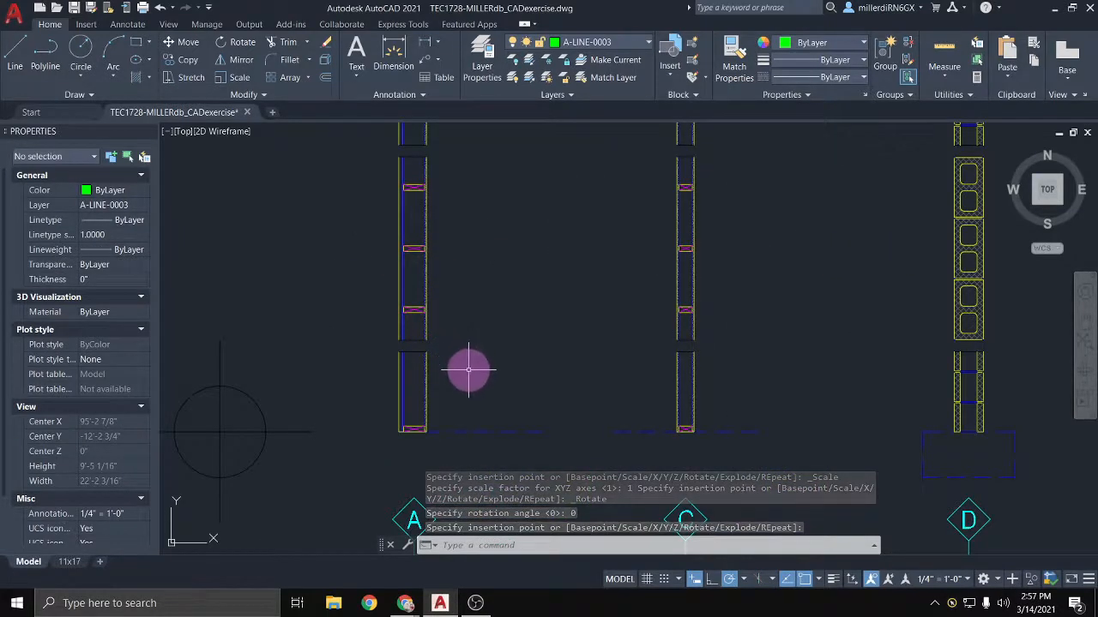
left_click(416, 390)
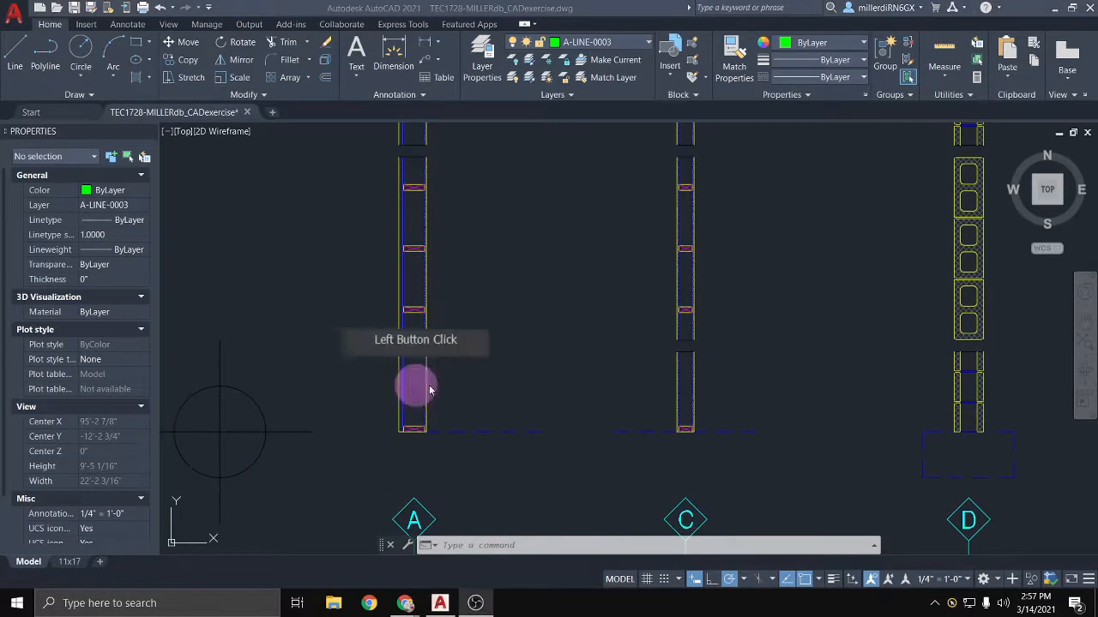
left_click(673, 392)
scroll(673, 392, "down", 2)
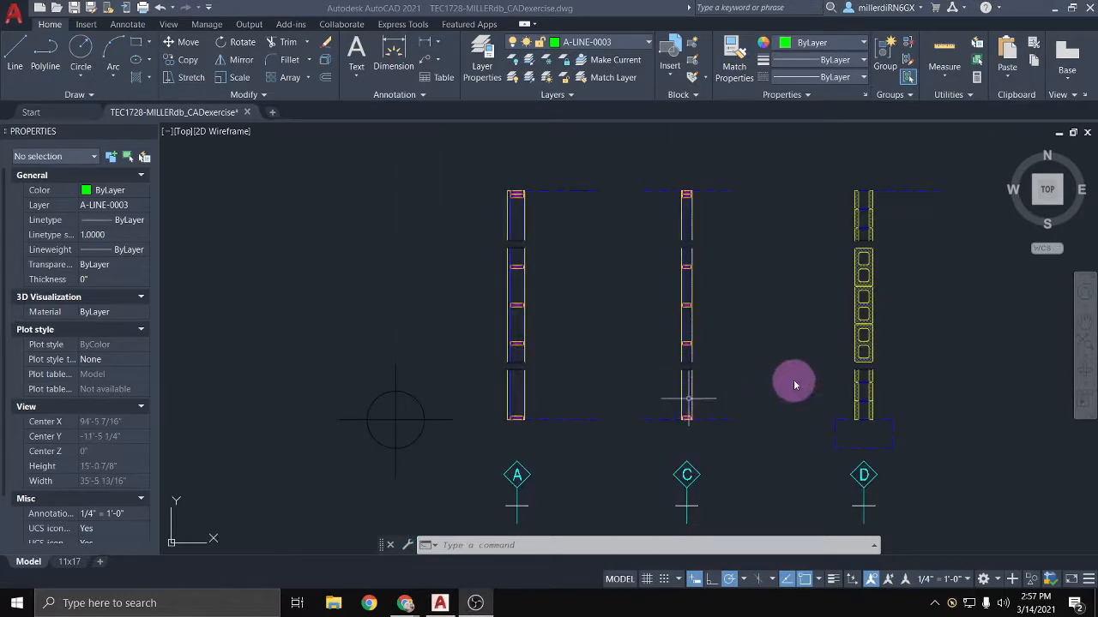
Step: Inspect the wall sections and the WALL TYPES title in the inserted block from close and farther away
middle_click_drag(644, 370, 469, 351)
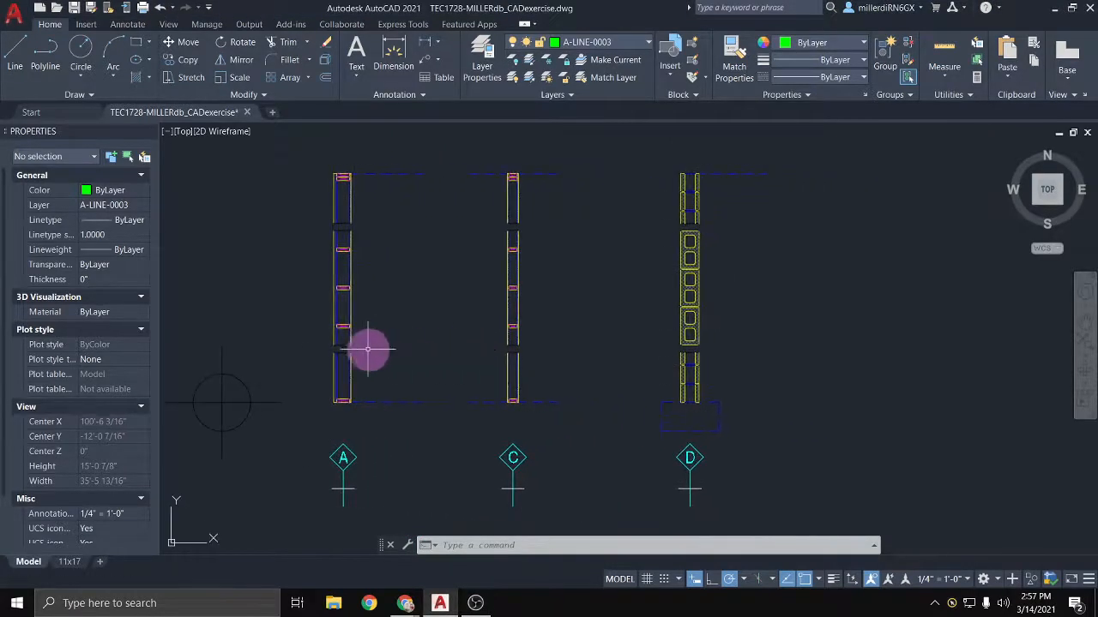
scroll(368, 386, "up", 5)
scroll(415, 390, "down", 6)
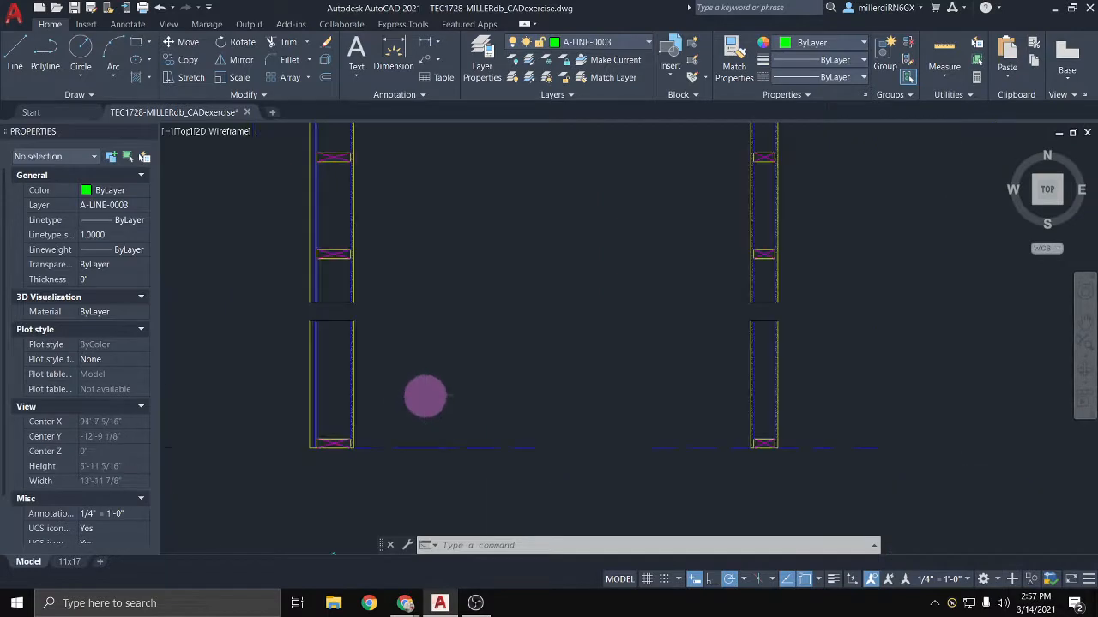
left_click(674, 75)
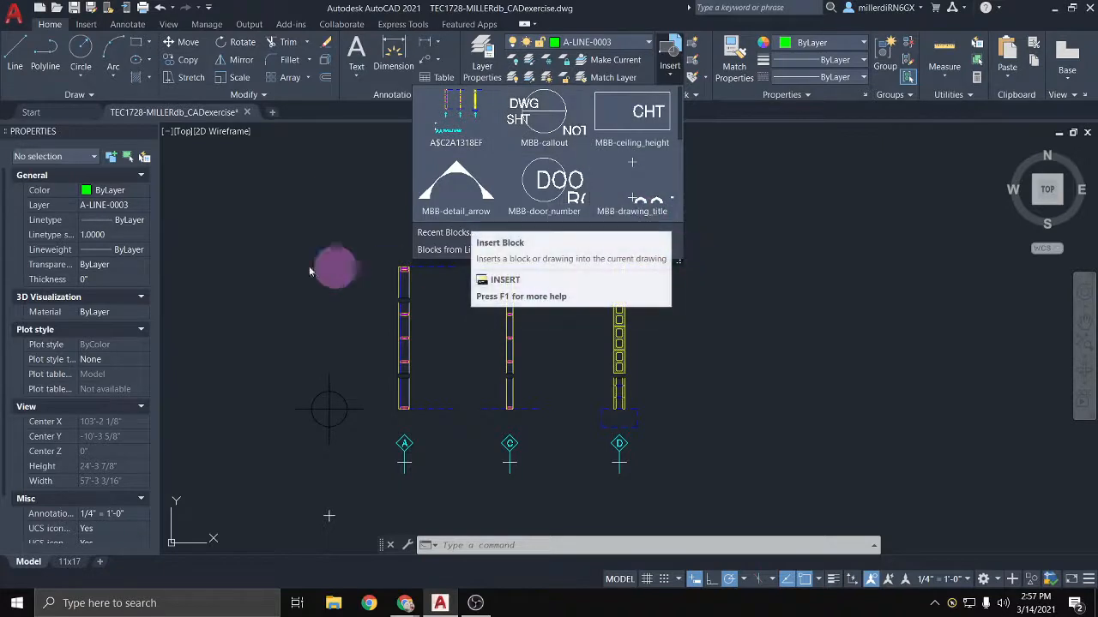
left_click(302, 315)
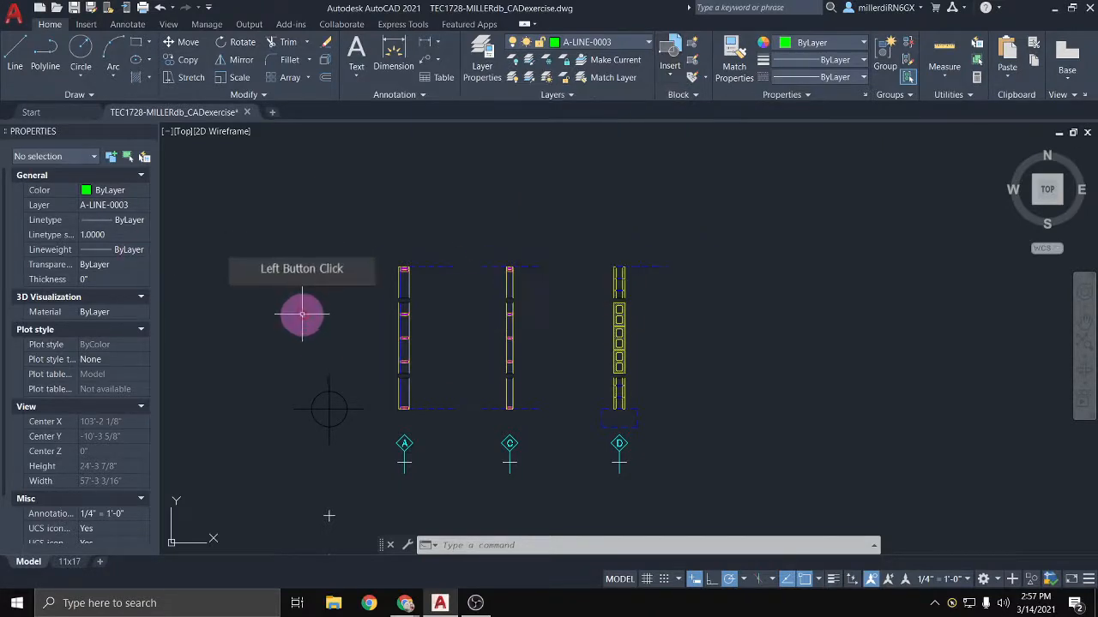
scroll(349, 346, "down", 5)
scroll(362, 350, "up", 3)
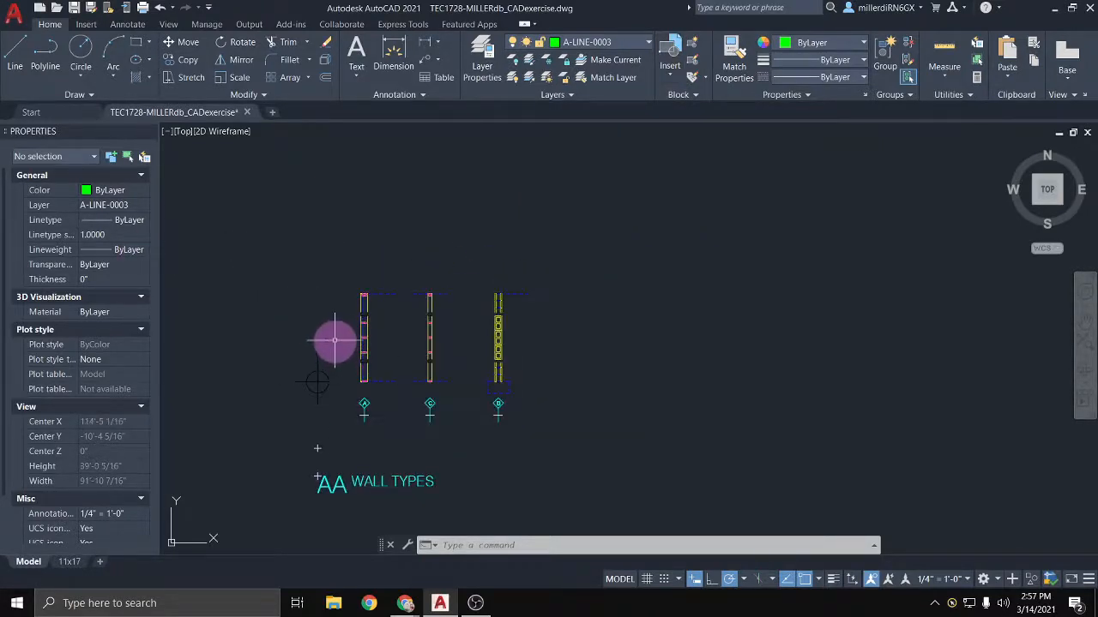
scroll(369, 313, "up", 4)
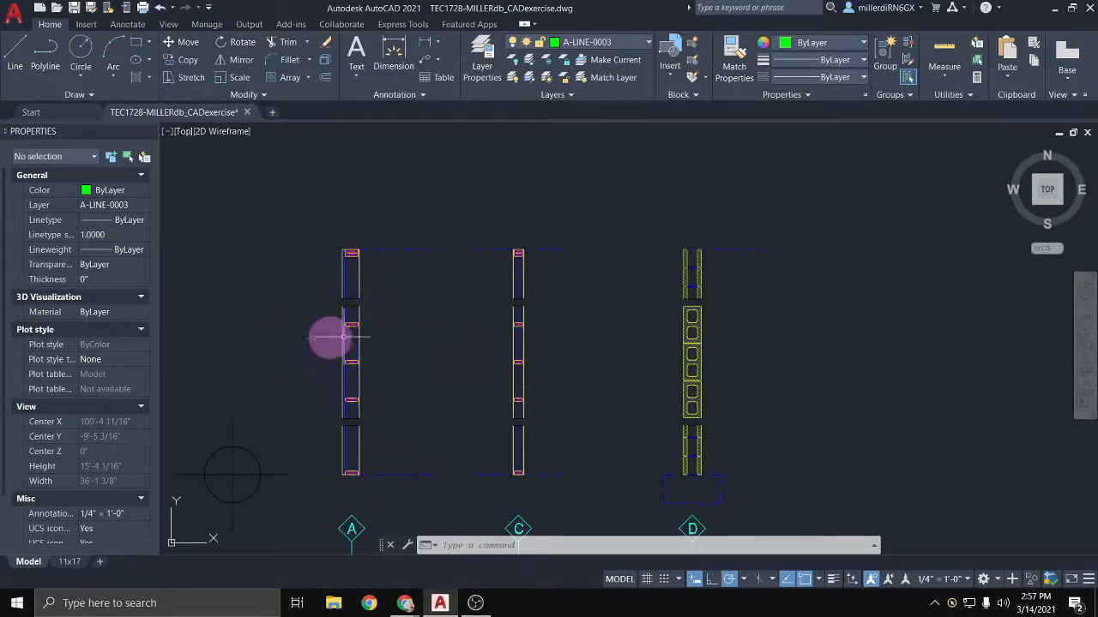
scroll(400, 335, "down", 6)
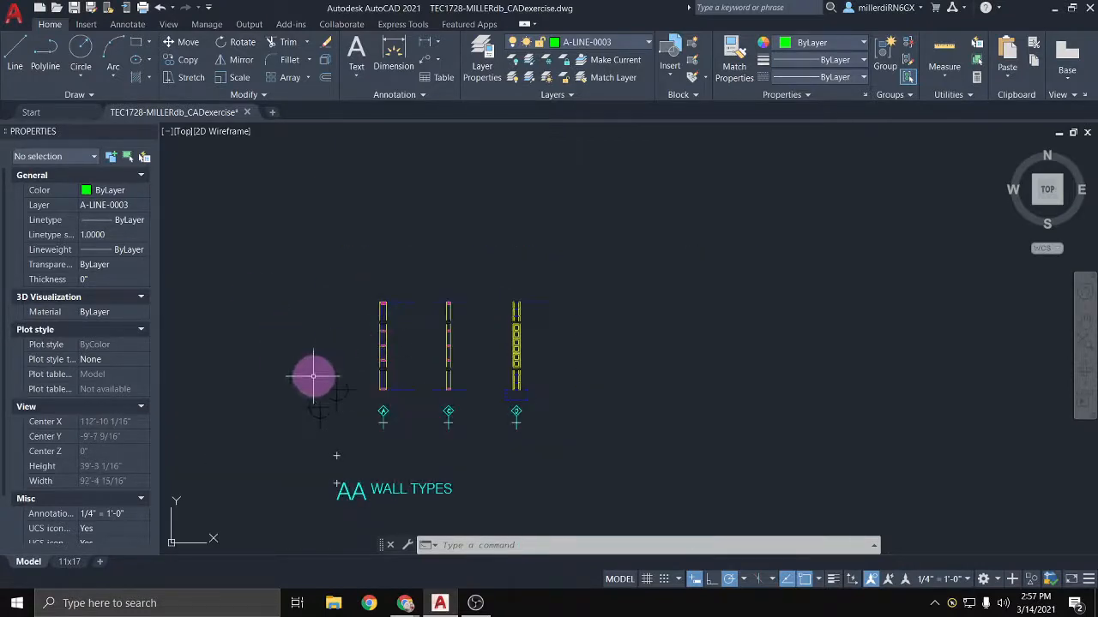
Step: Review the wall types block, the floor plan and the symbol legend across the drawing
middle_click_drag(330, 380, 417, 370)
scroll(487, 357, "up", 4)
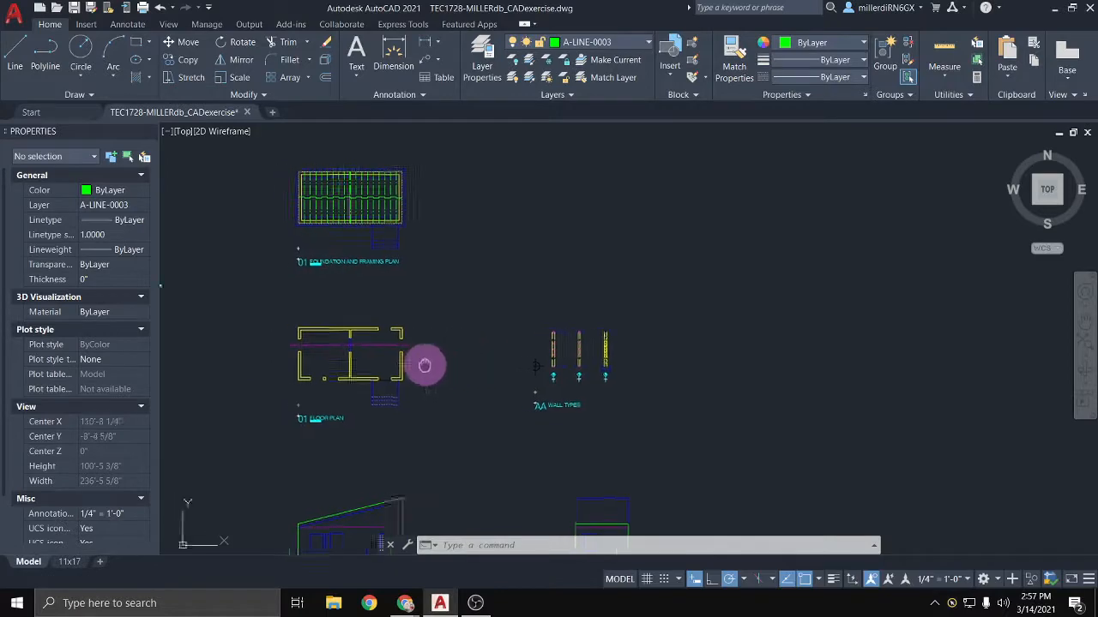
scroll(733, 328, "up", 2)
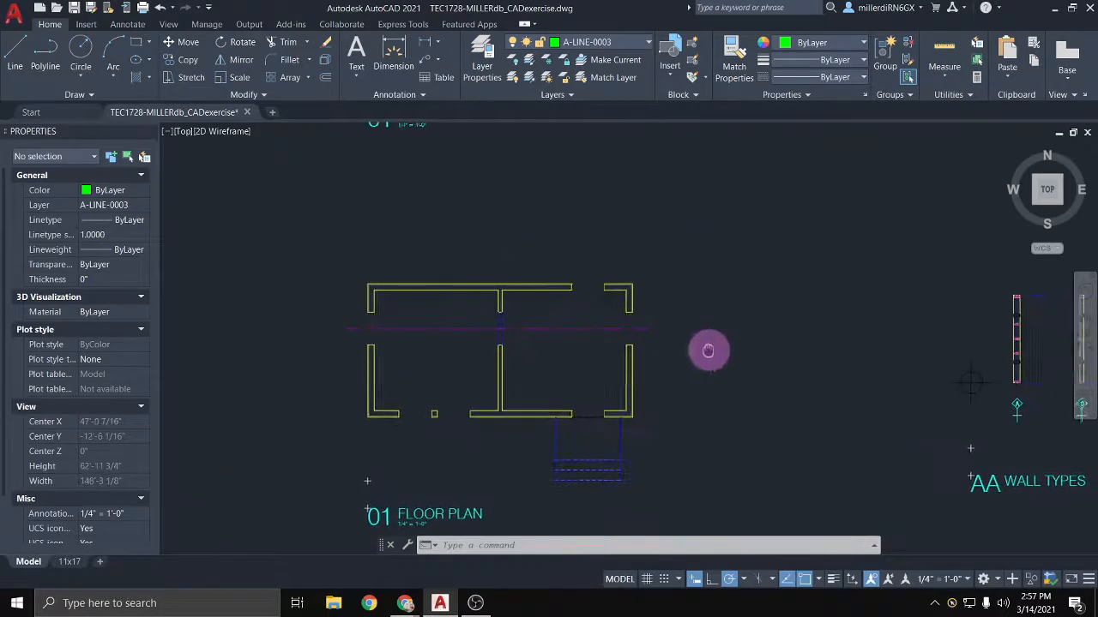
scroll(699, 343, "down", 6)
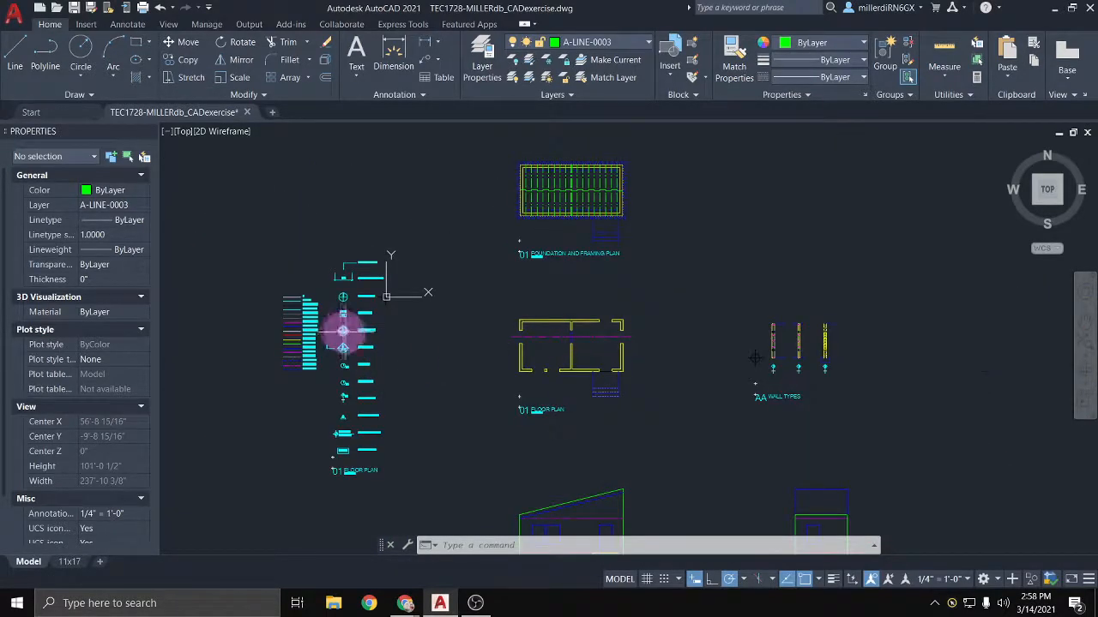
scroll(343, 331, "up", 5)
scroll(412, 416, "down", 1)
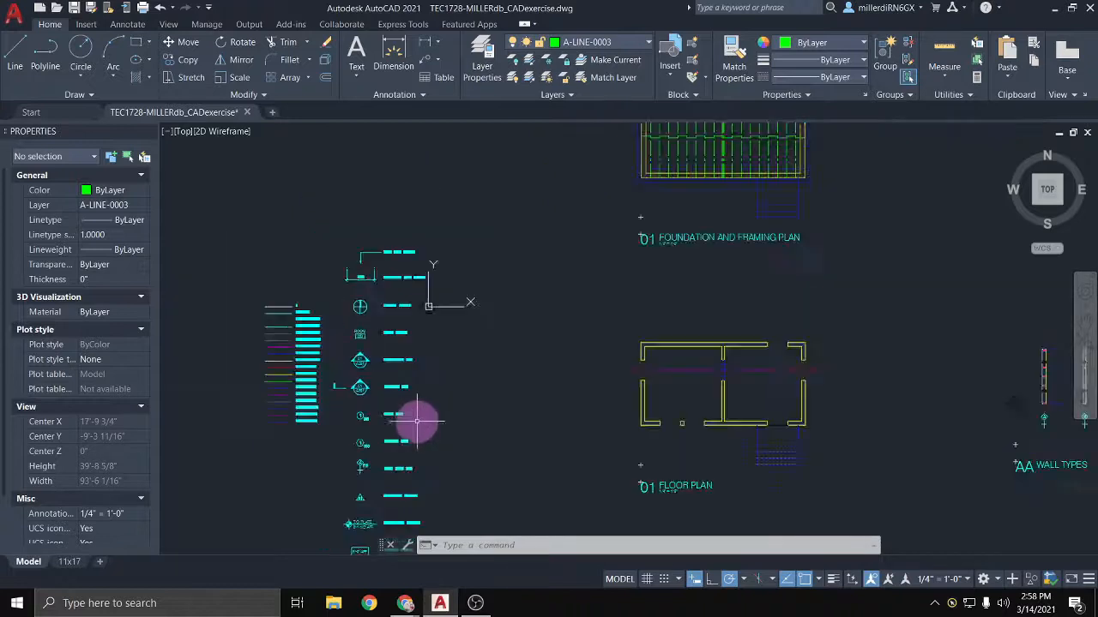
mouse_move(562, 406)
middle_mouse_down()
mouse_move(468, 370)
mouse_move(423, 367)
middle_mouse_up()
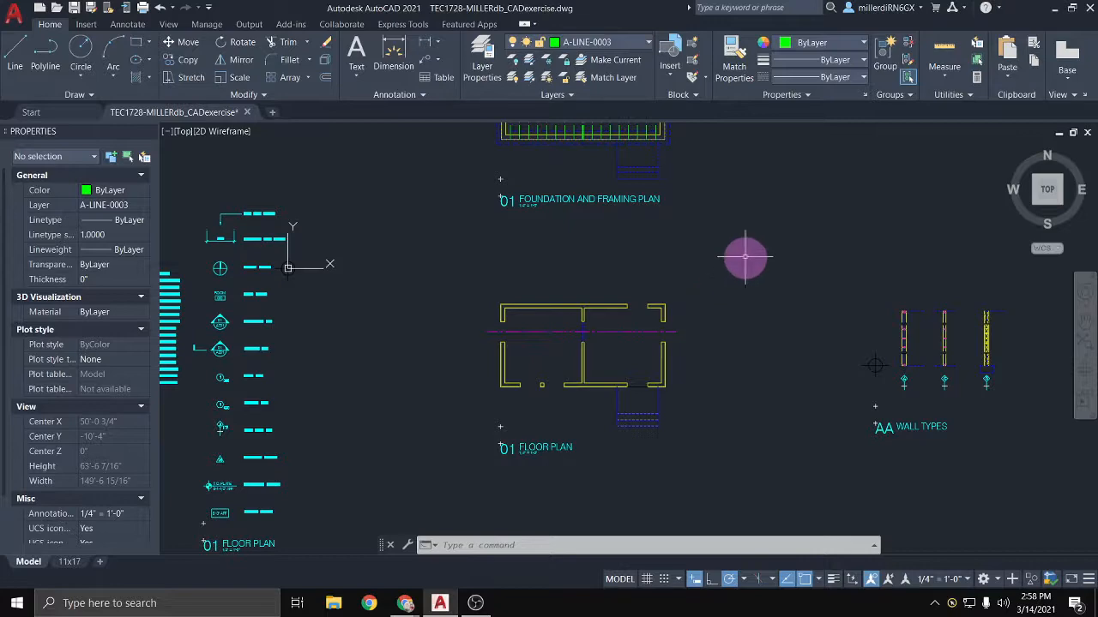
mouse_move(405, 605)
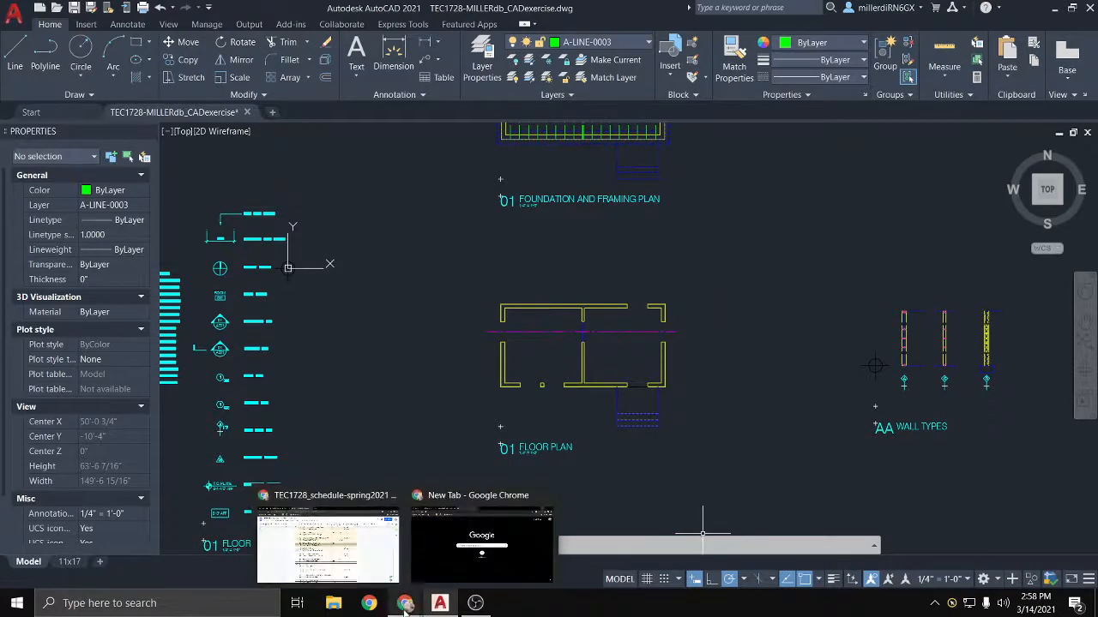
left_click(505, 550)
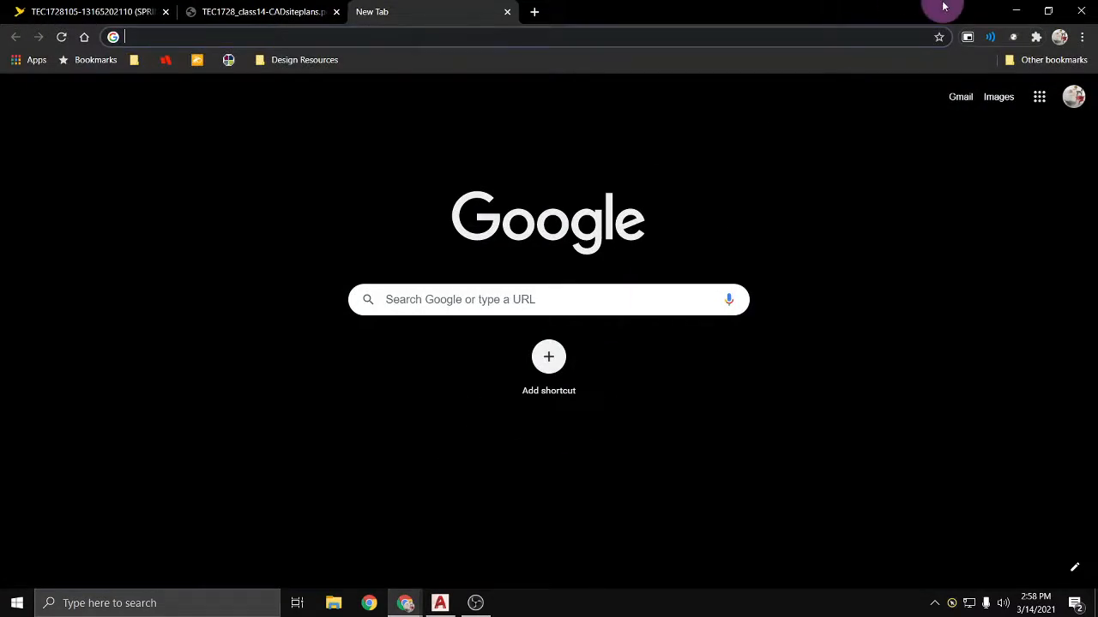
left_click(1022, 17)
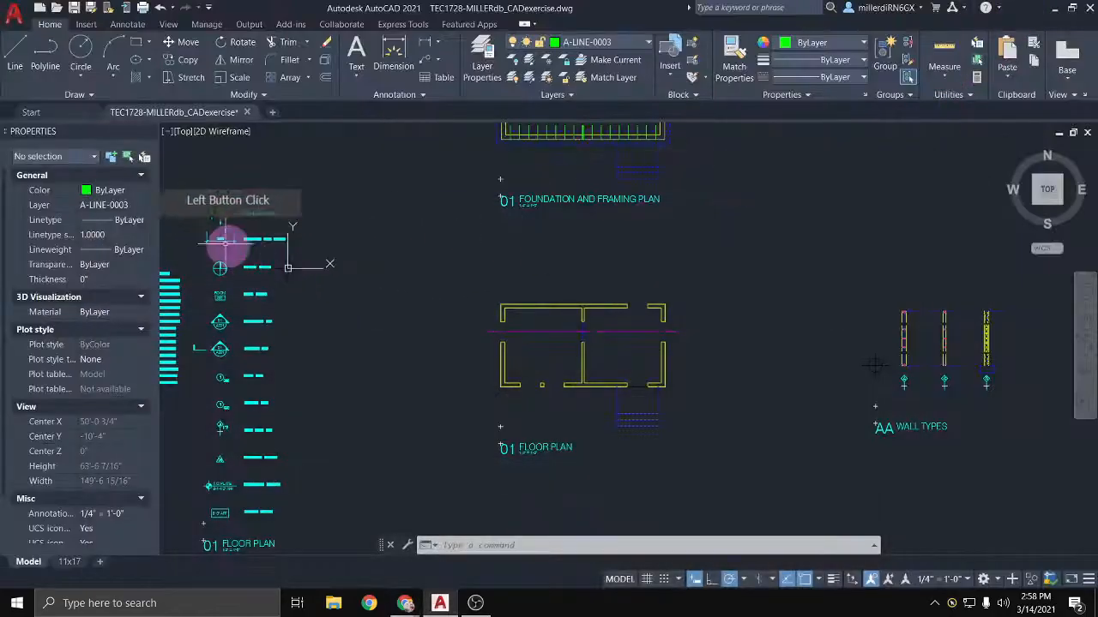
Step: Browse the blocks available in the drawing down to the end of the gallery without inserting one
scroll(225, 247, "down", 2)
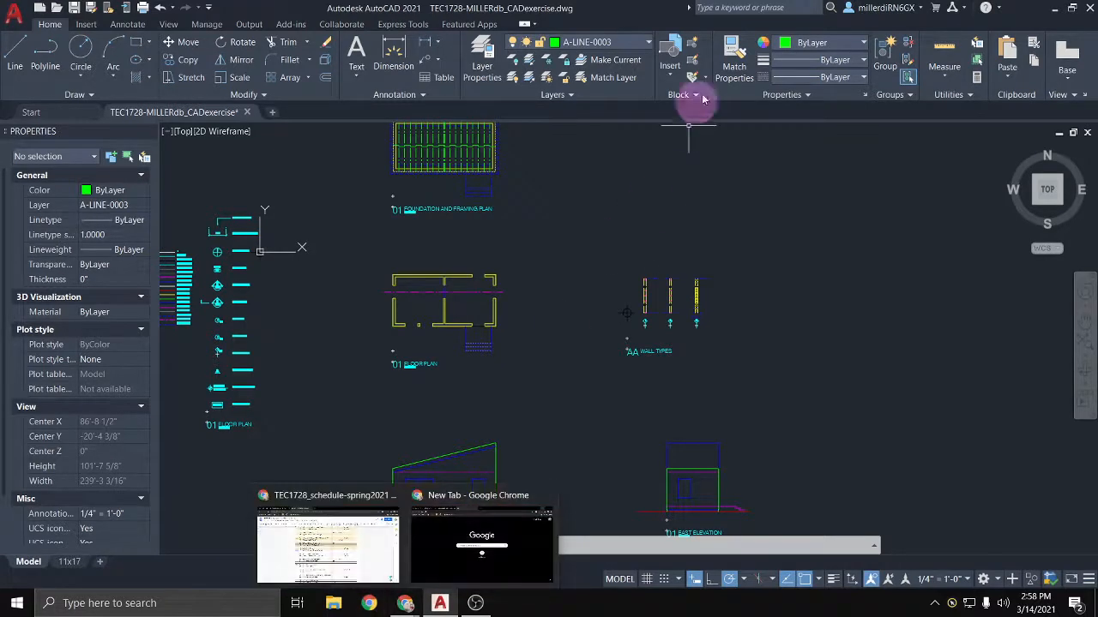
left_click(675, 81)
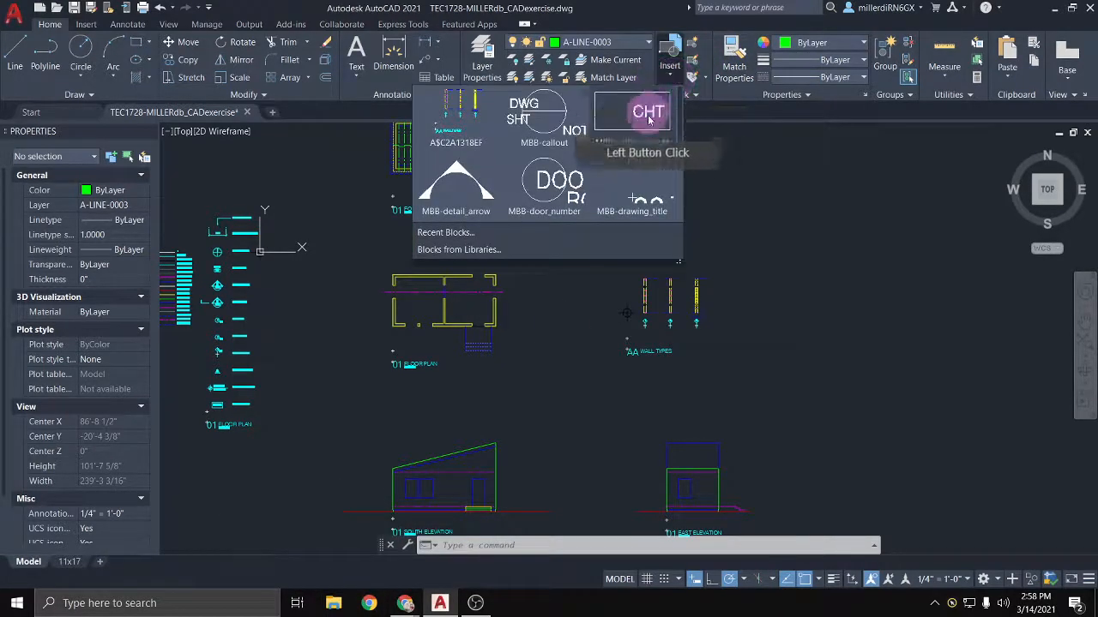
scroll(633, 168, "down", 3)
scroll(634, 168, "down", 2)
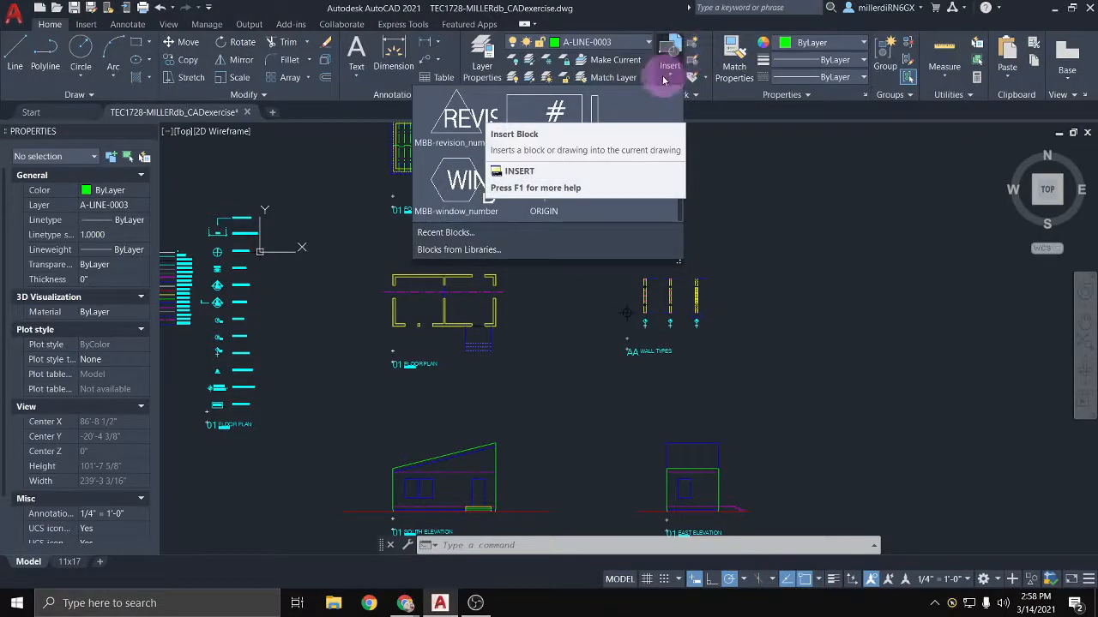
left_click(671, 79)
left_click(663, 205)
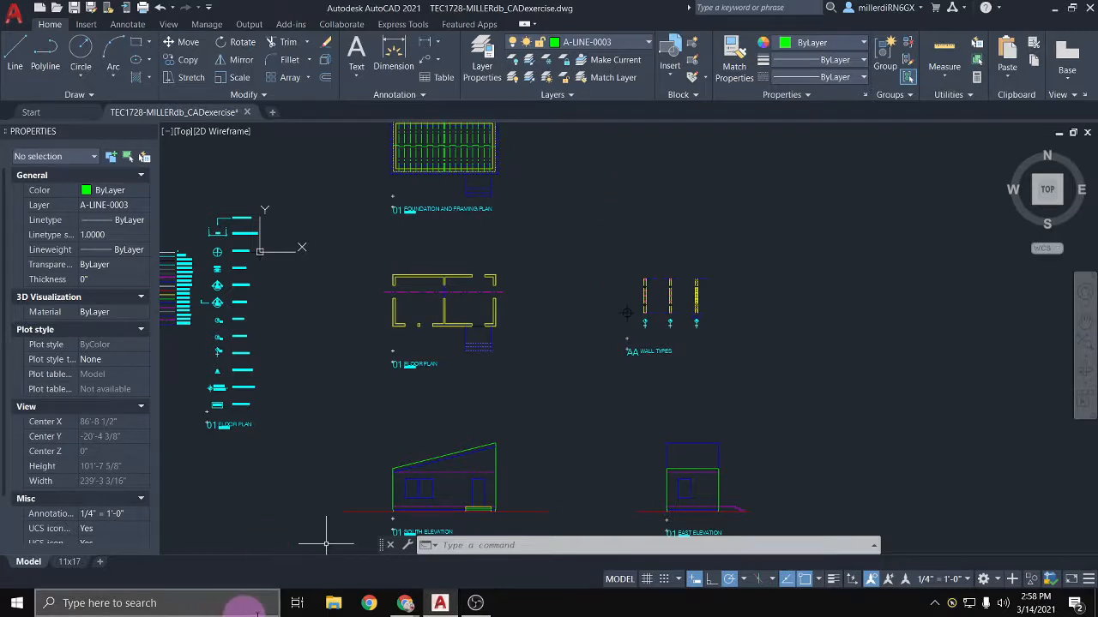
Step: Switch to the new tab in Google Chrome and search the web for CAD BLOCKS
left_click(412, 605)
left_click(450, 554)
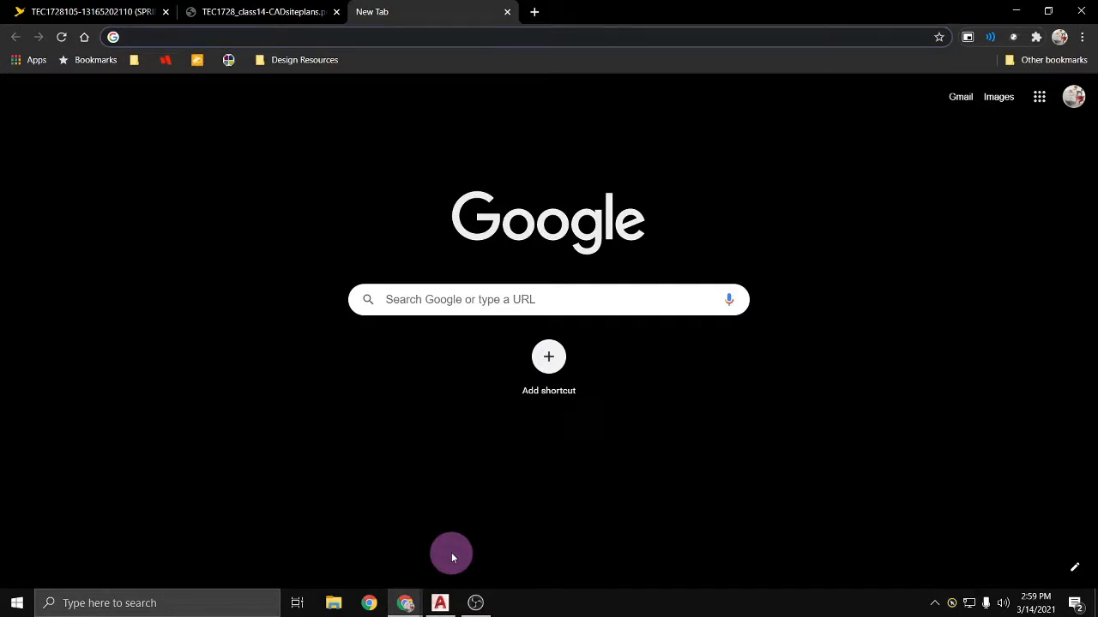
type("CAD BLOCKS")
key("Return")
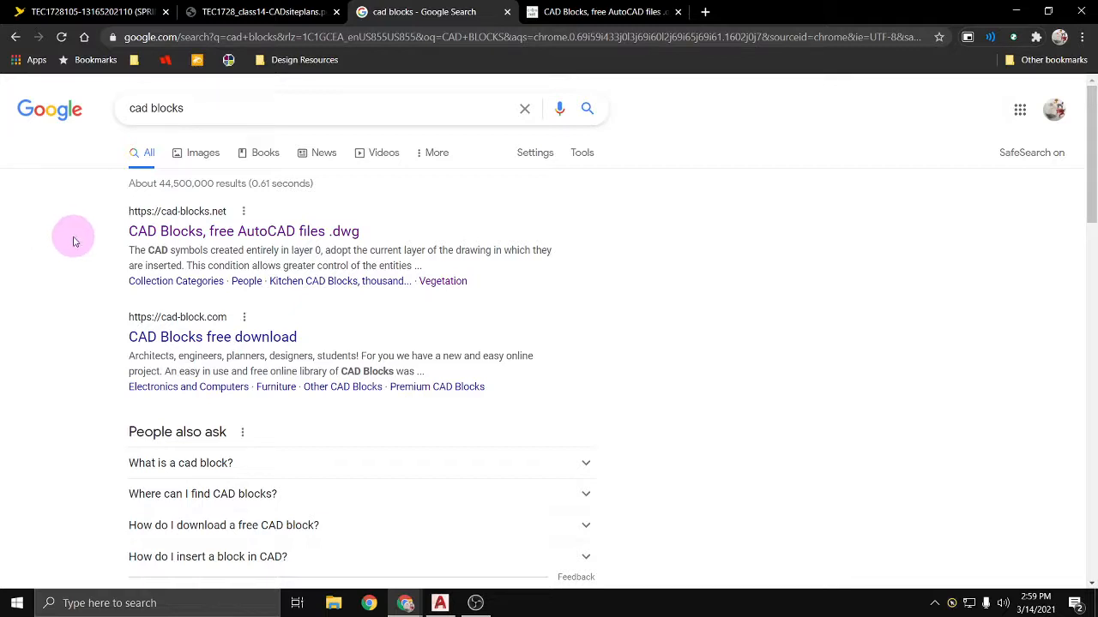
Step: View the cad-blocks.net home page and open the cad-block.com search result in a separate tab
left_click(605, 12)
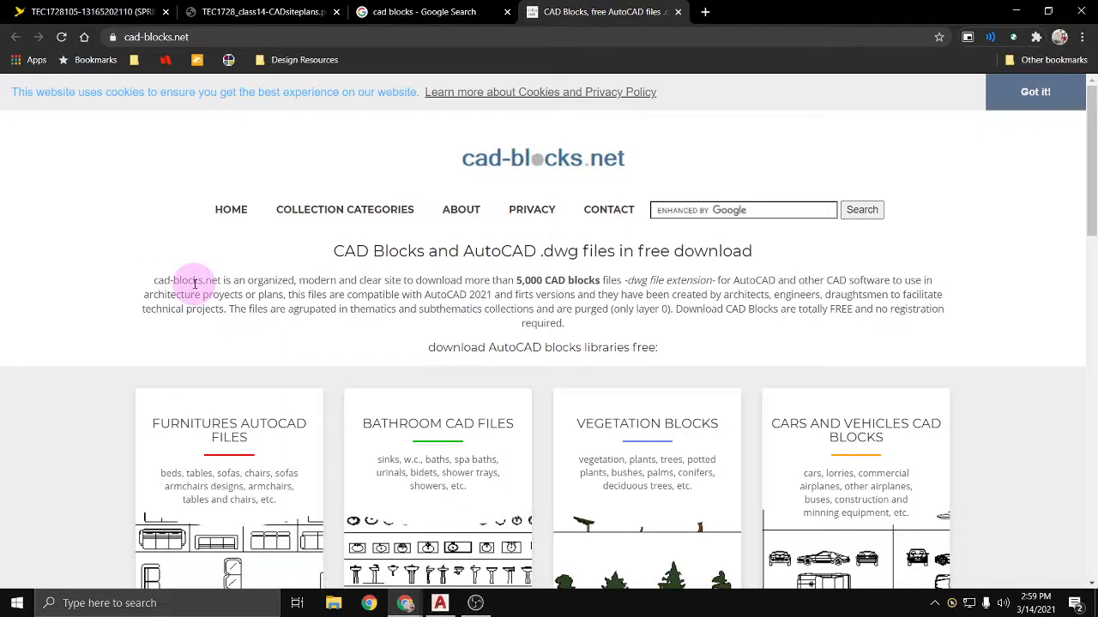
left_click(420, 12)
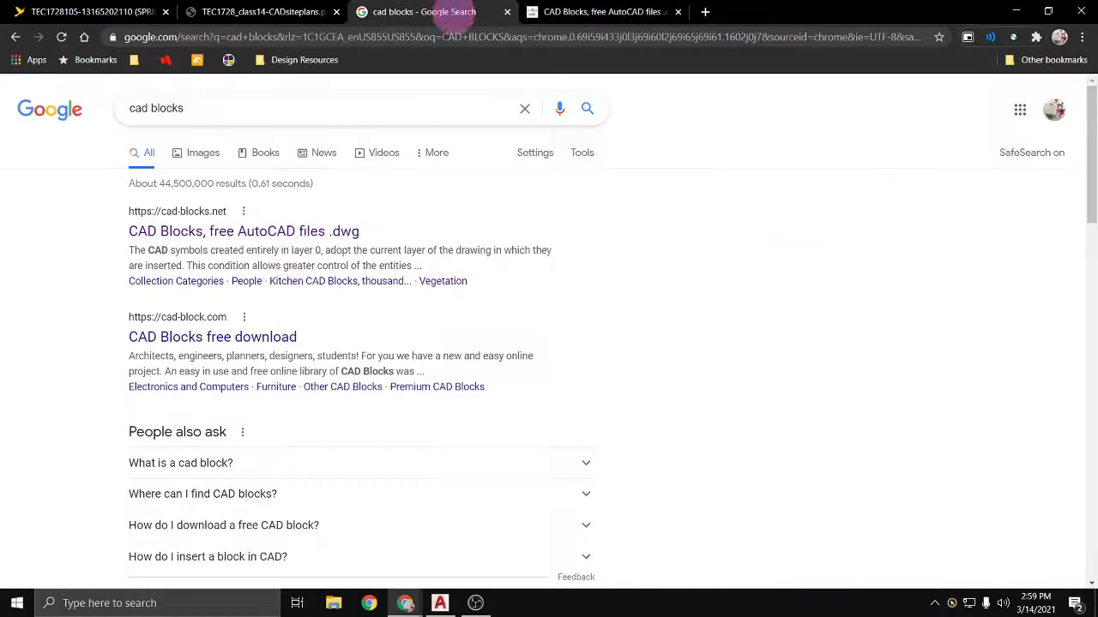
left_click(201, 337, "ctrl")
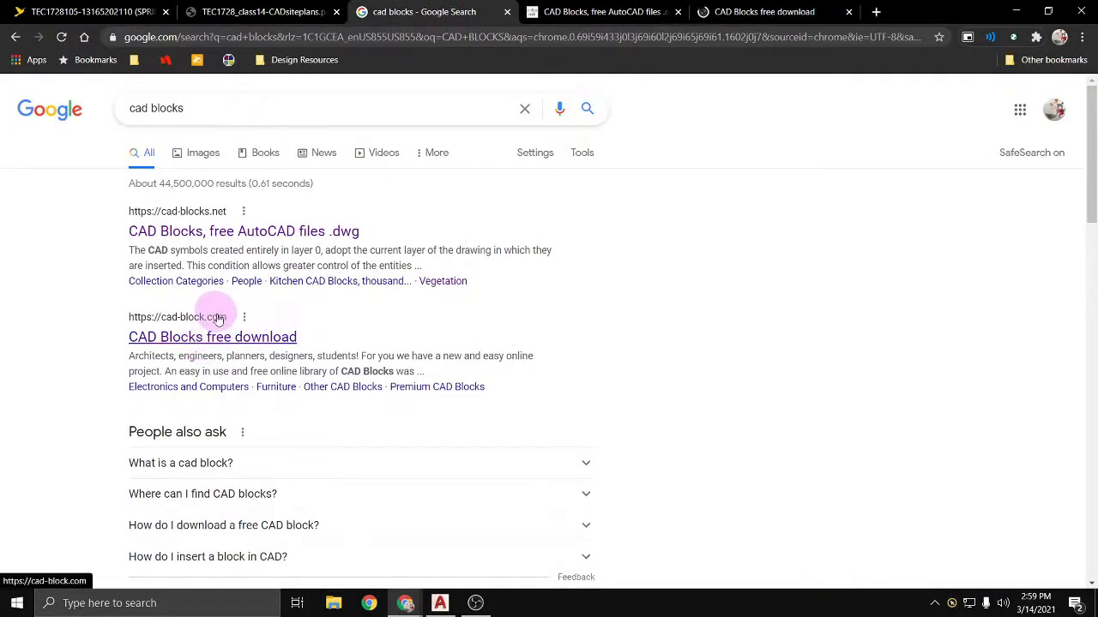
Step: Open Autodesk's CAD Blocks search result in a separate tab and bring that page up
scroll(236, 317, "down", 3)
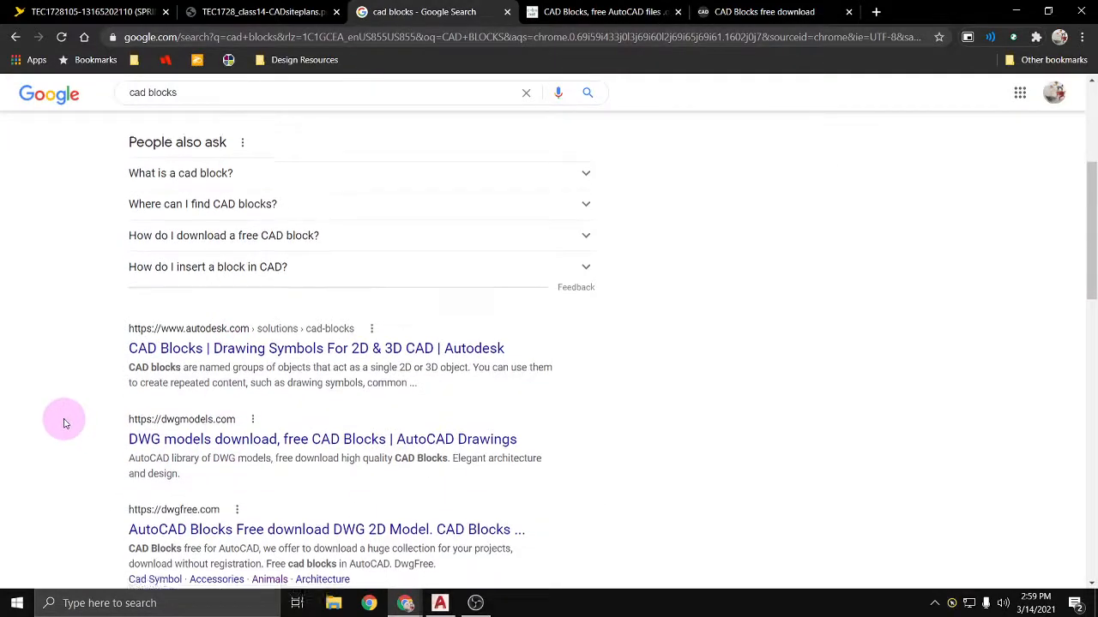
scroll(65, 420, "down", 1)
scroll(85, 396, "down", 1)
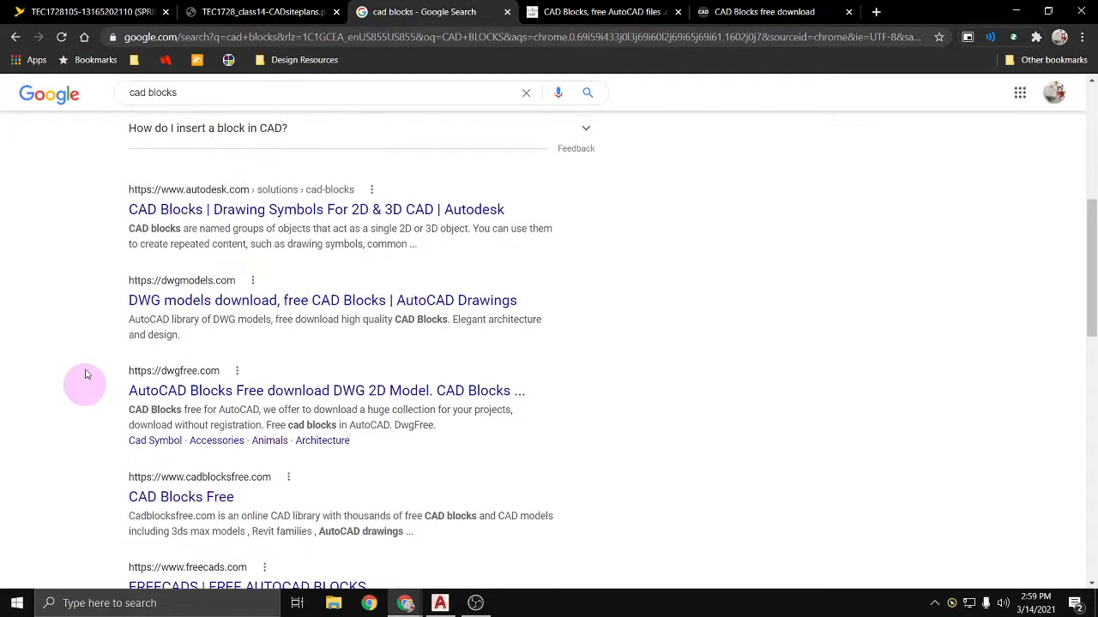
left_click(142, 214, "ctrl")
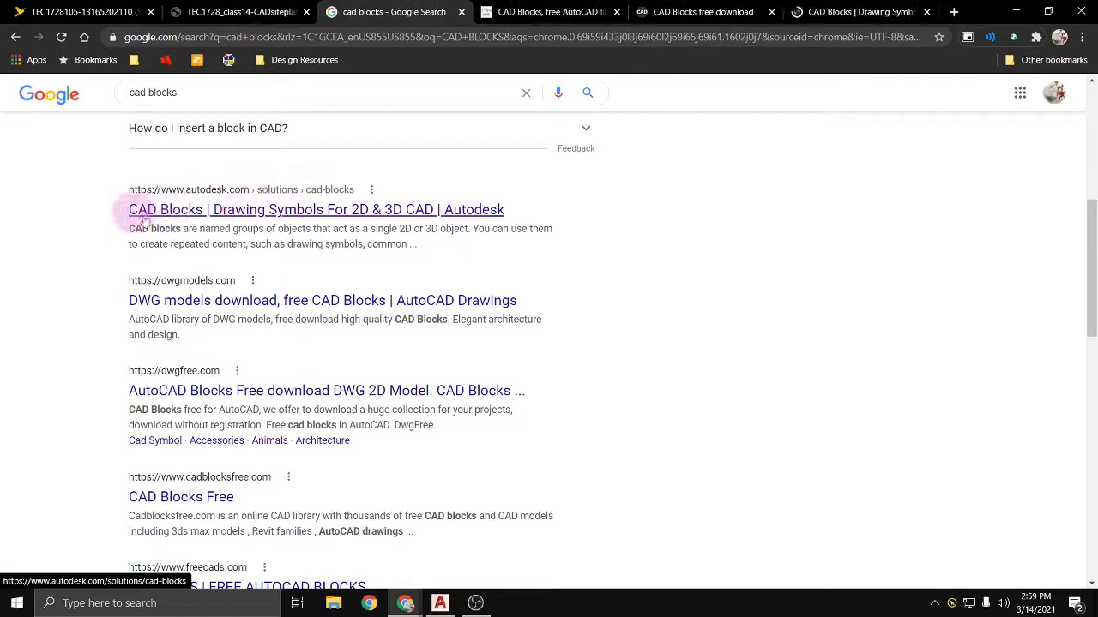
left_click(857, 11)
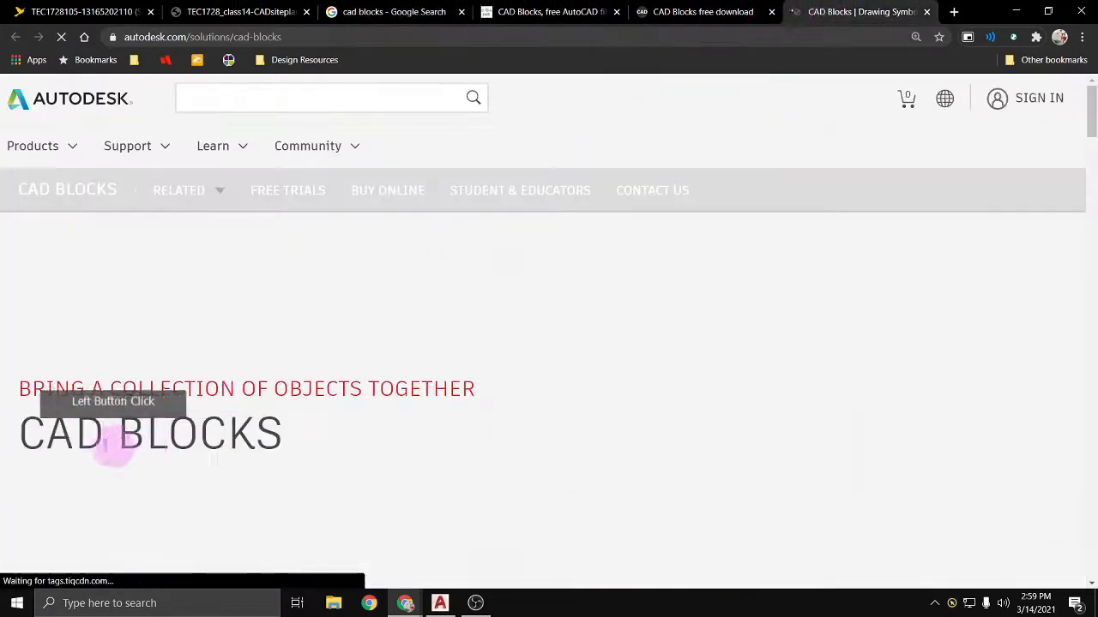
Step: Open the CADforum, CADBlocks Free, Fastrack CAD and CADdetails library resources from Autodesk's page, each in a separate tab
scroll(105, 338, "down", 5)
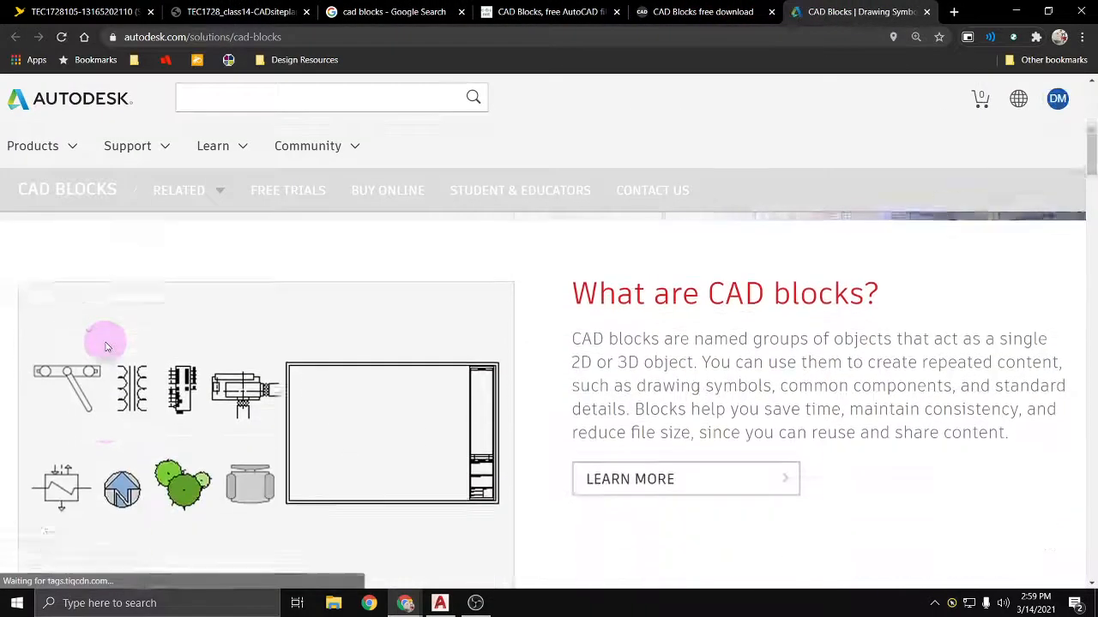
scroll(106, 346, "down", 1)
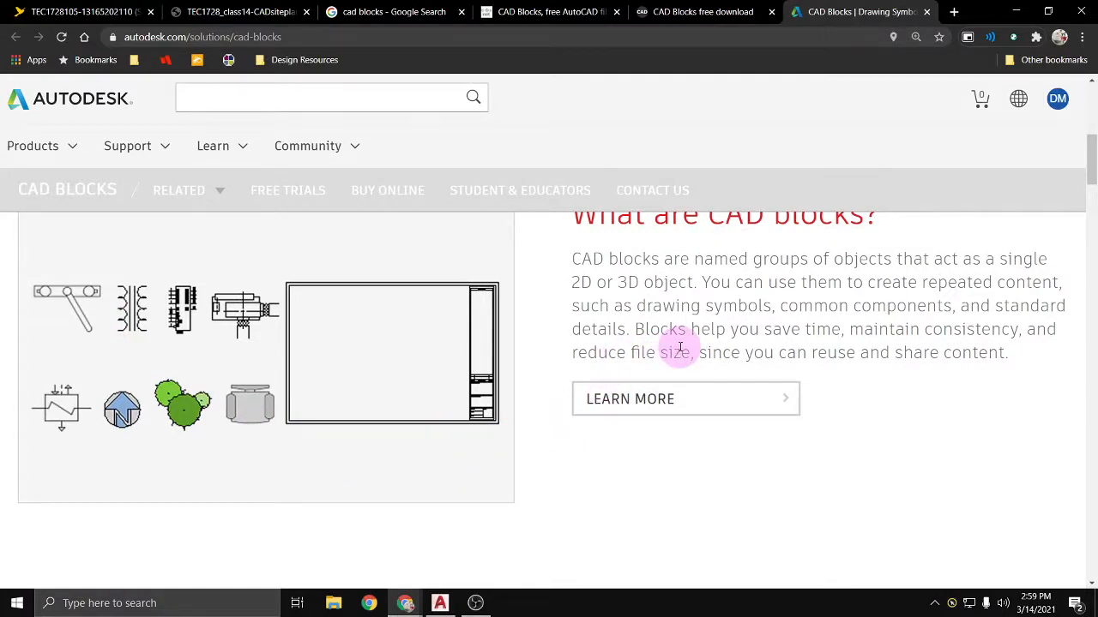
scroll(680, 347, "down", 4)
scroll(552, 326, "down", 8)
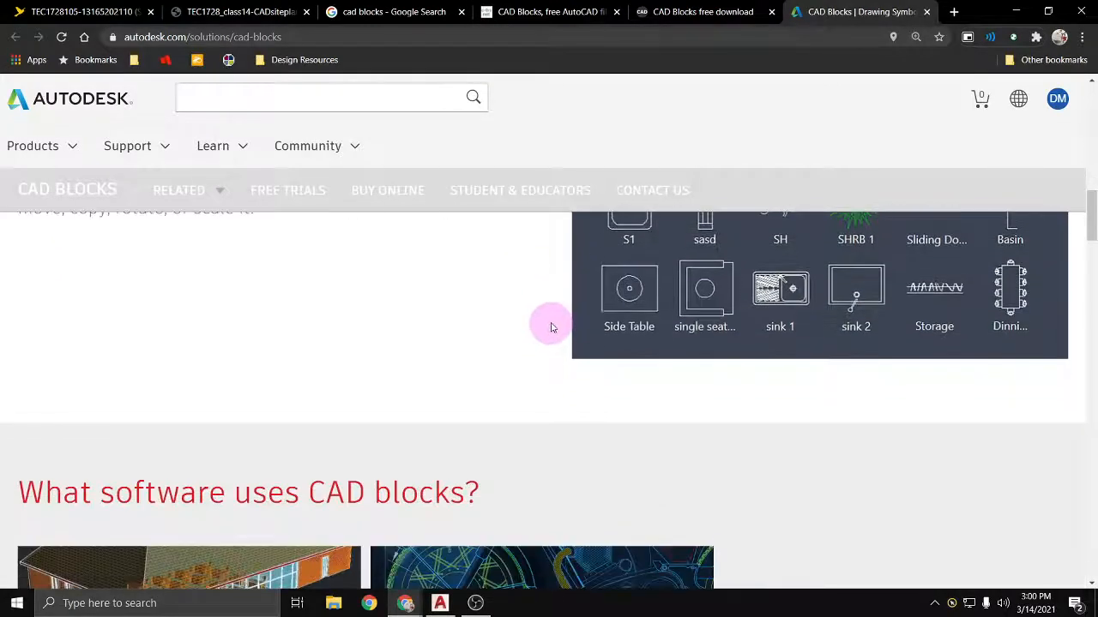
scroll(517, 323, "down", 2)
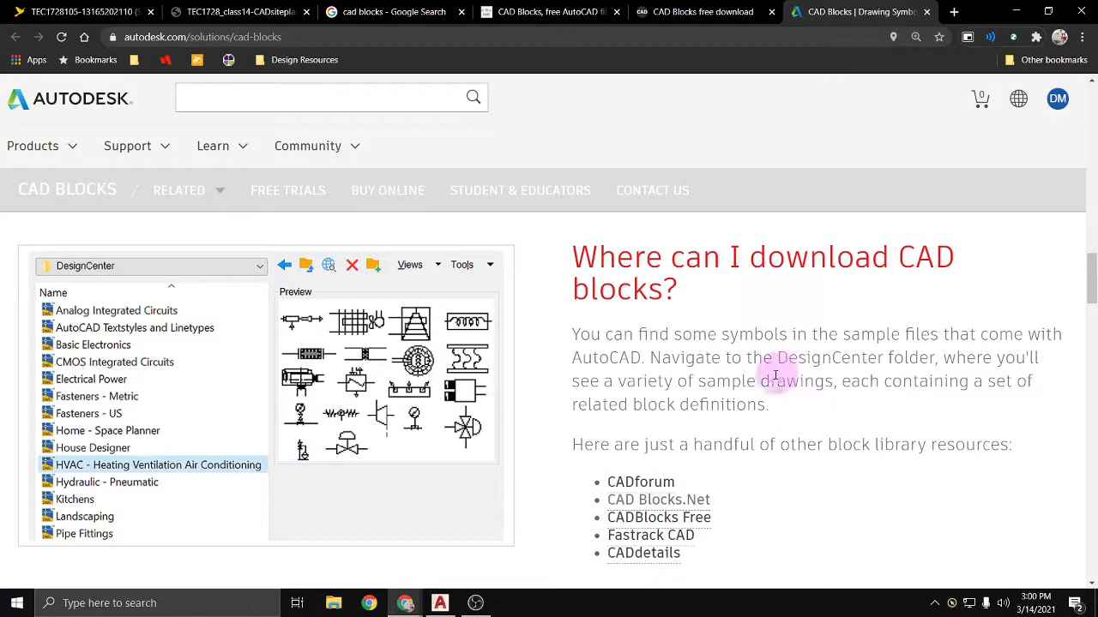
scroll(630, 463, "down", 2)
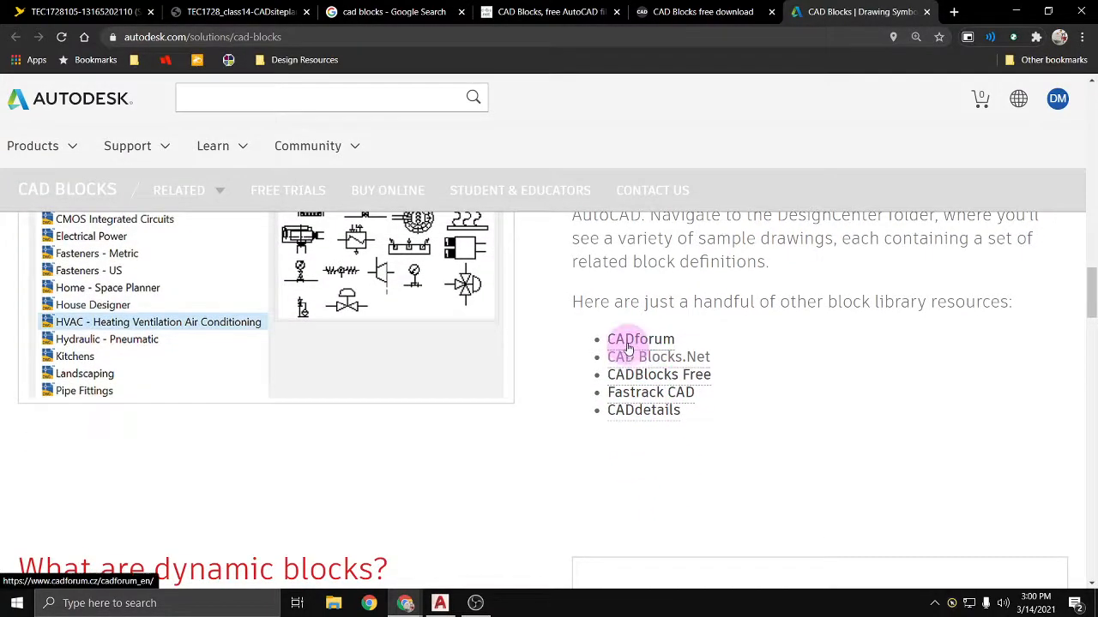
left_click(627, 343, "ctrl")
left_click(642, 380, "ctrl")
left_click(630, 394, "ctrl")
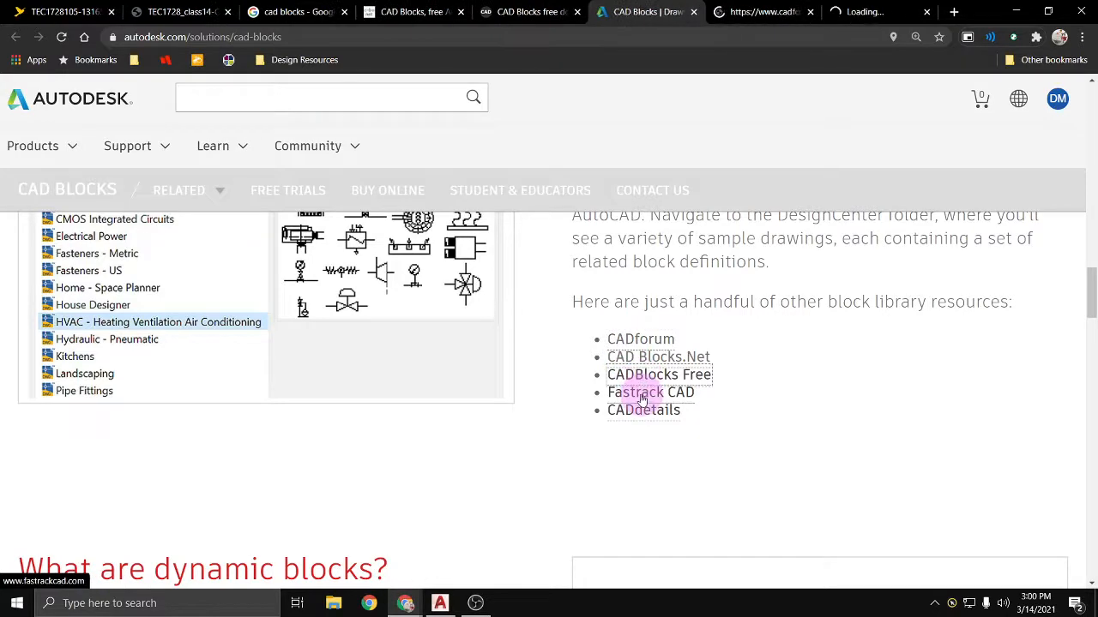
left_click(645, 410, "ctrl")
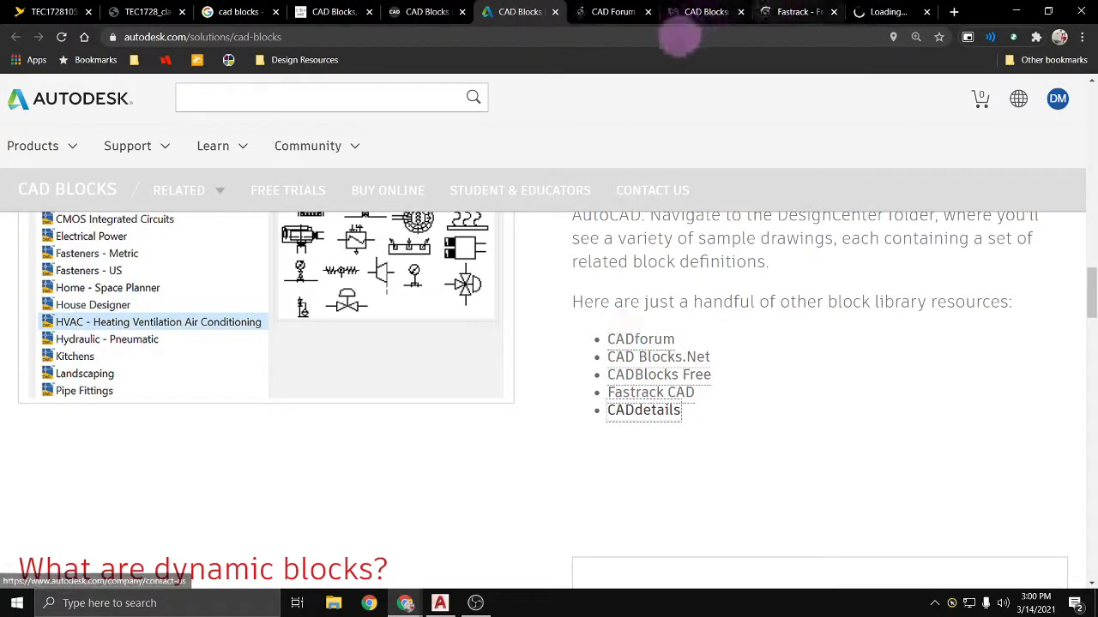
Step: Look over the CADforum home page with its discussion forum, tips and new CAD blocks, and close its tab
left_click(606, 12)
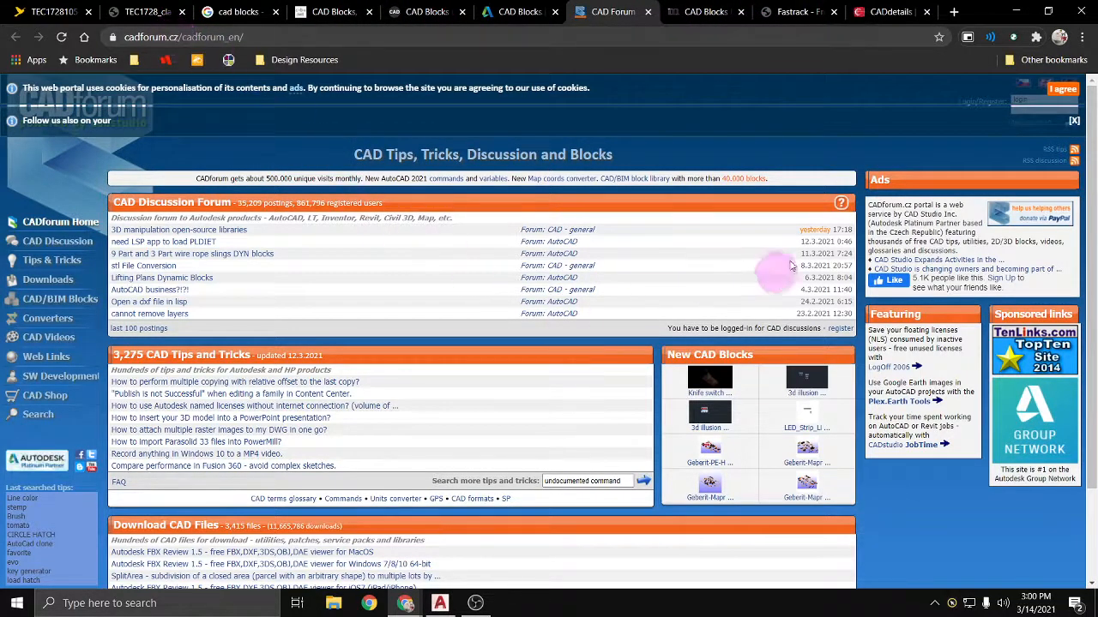
scroll(502, 343, "down", 2)
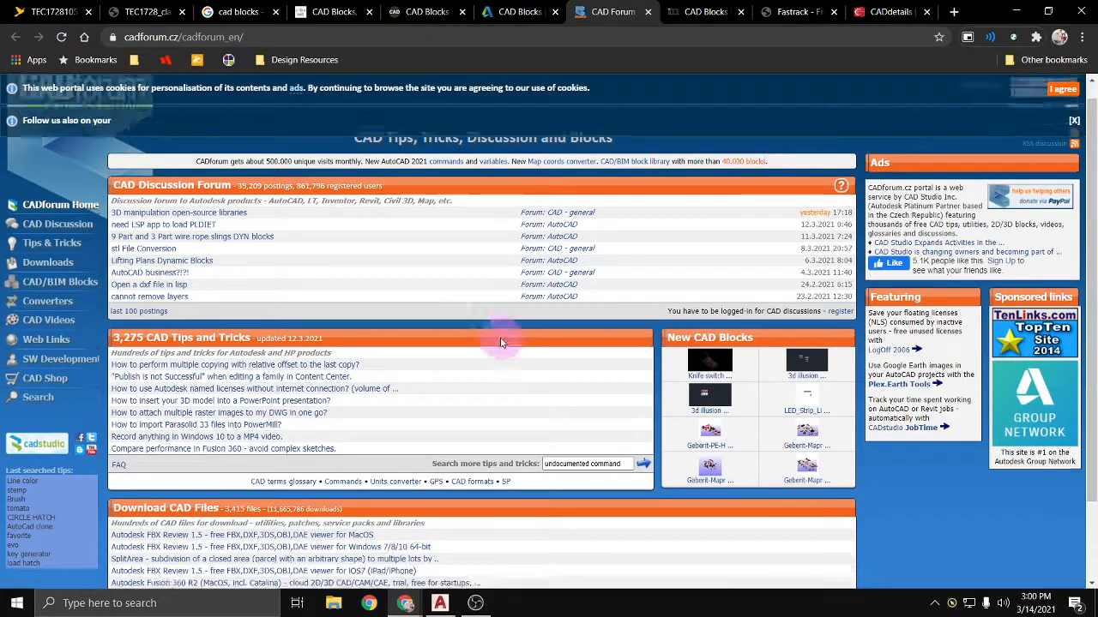
scroll(82, 346, "up", 2)
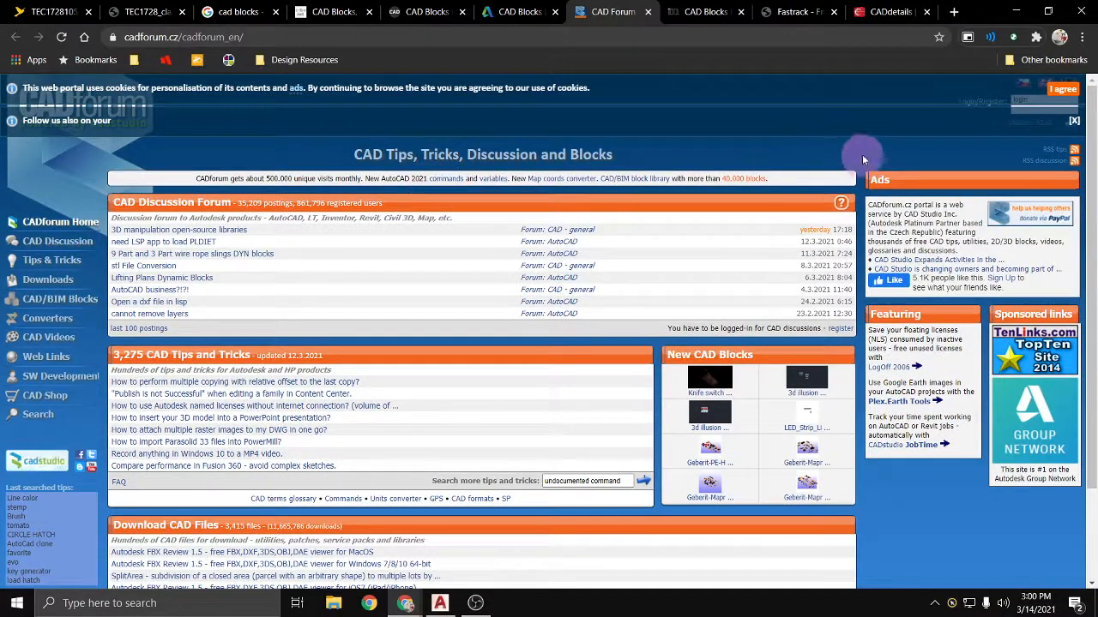
scroll(735, 241, "down", 2)
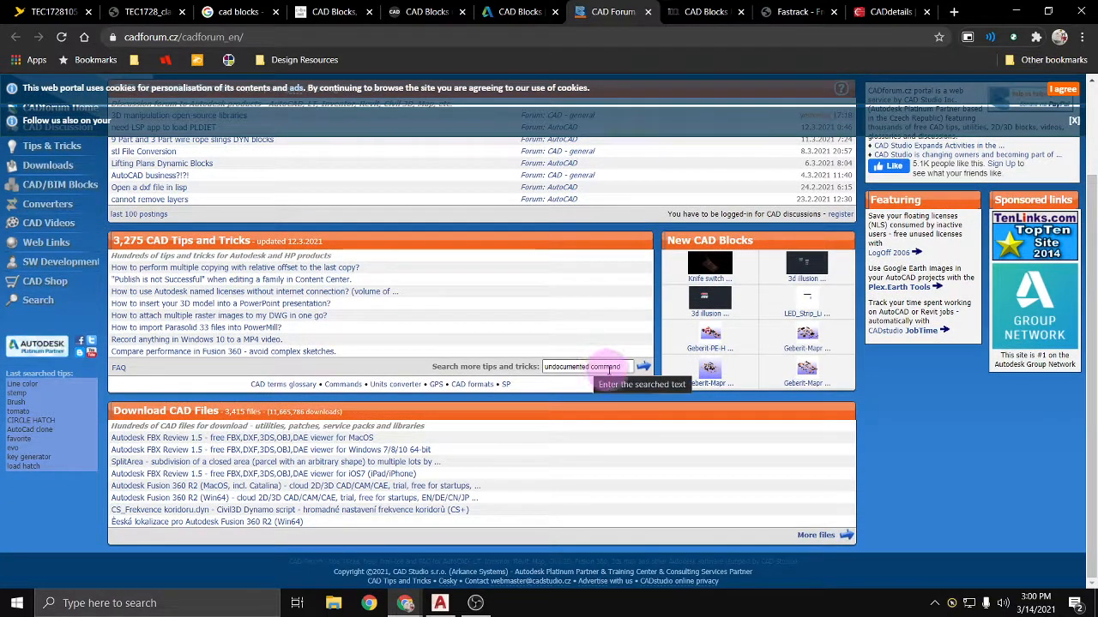
left_click(703, 13)
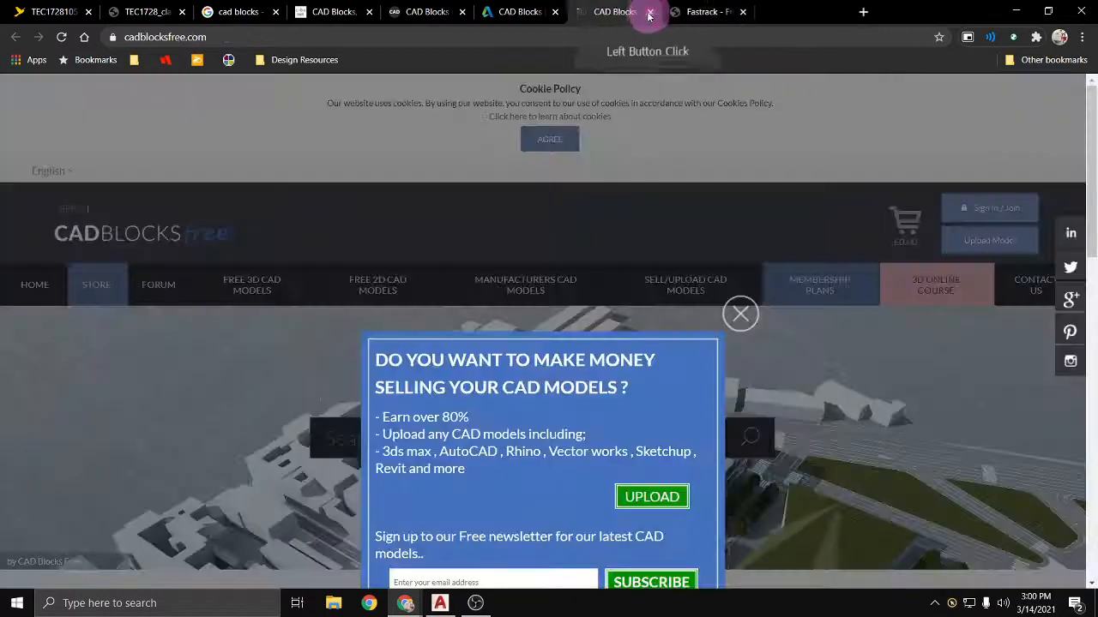
Step: Dismiss the pop-up on the CADBlocks Free home page and look over its top CAD models and free 3D model categories
left_click(743, 316)
scroll(168, 347, "down", 1)
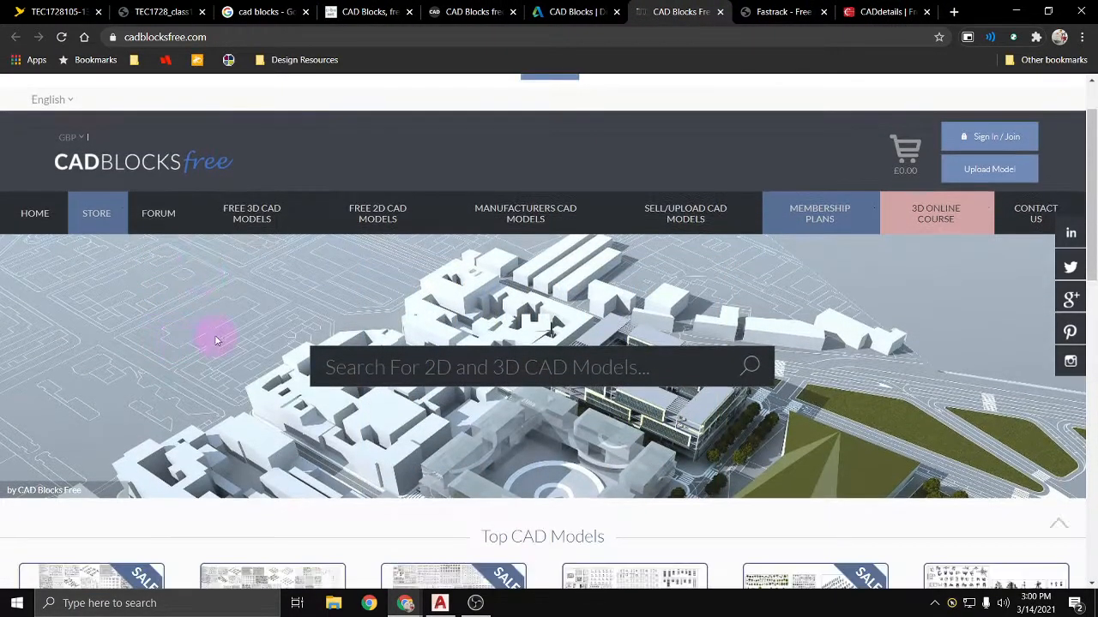
scroll(222, 343, "down", 3)
scroll(225, 345, "down", 1)
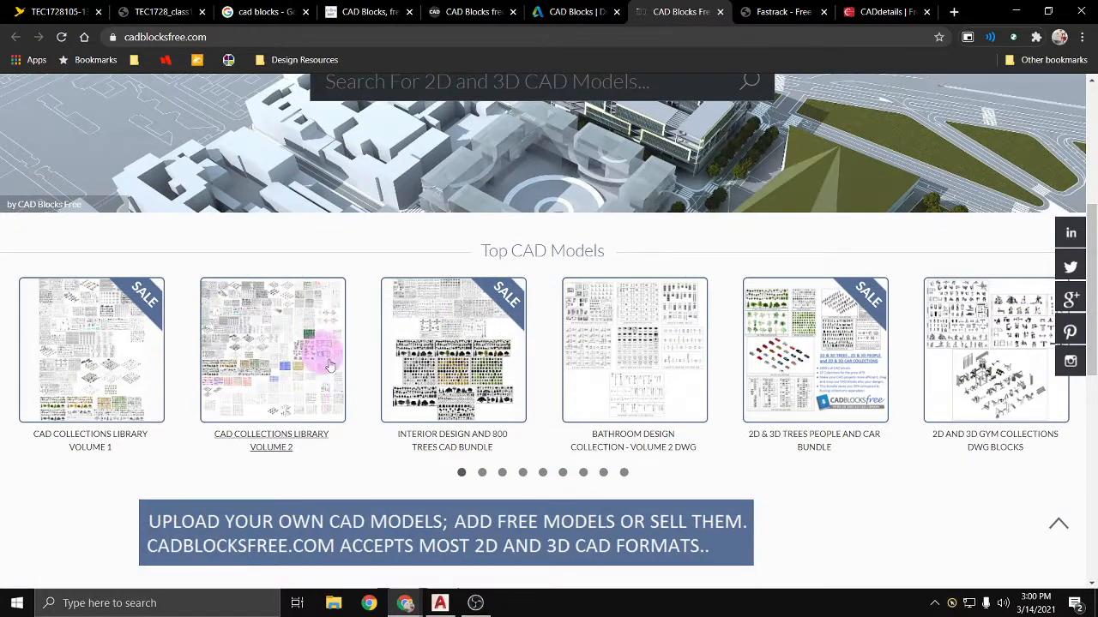
scroll(355, 385, "up", 4)
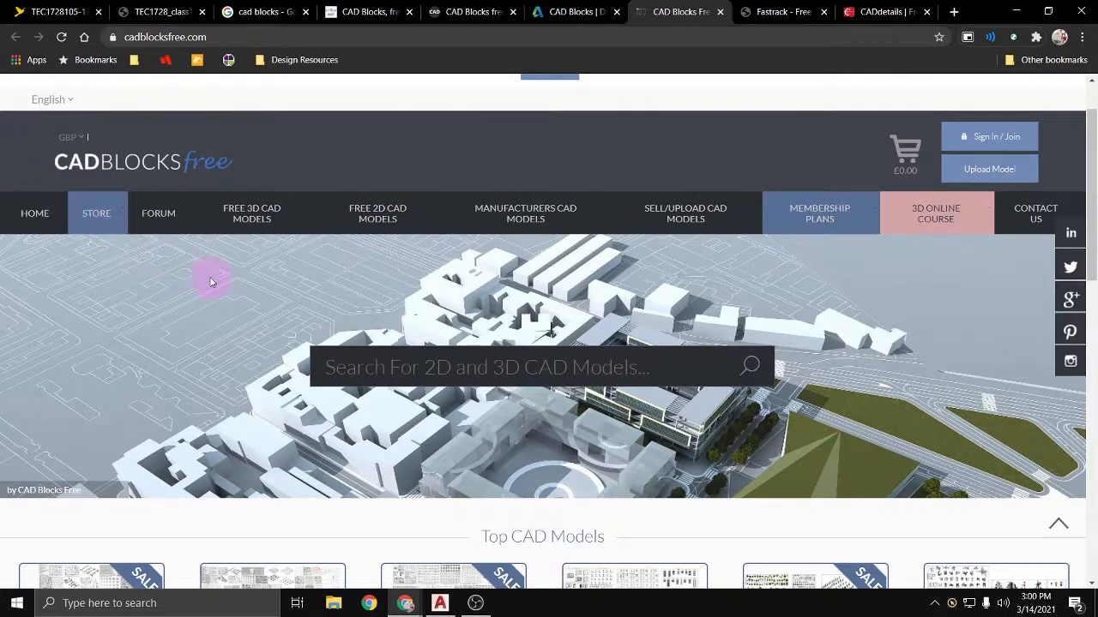
mouse_move(299, 216)
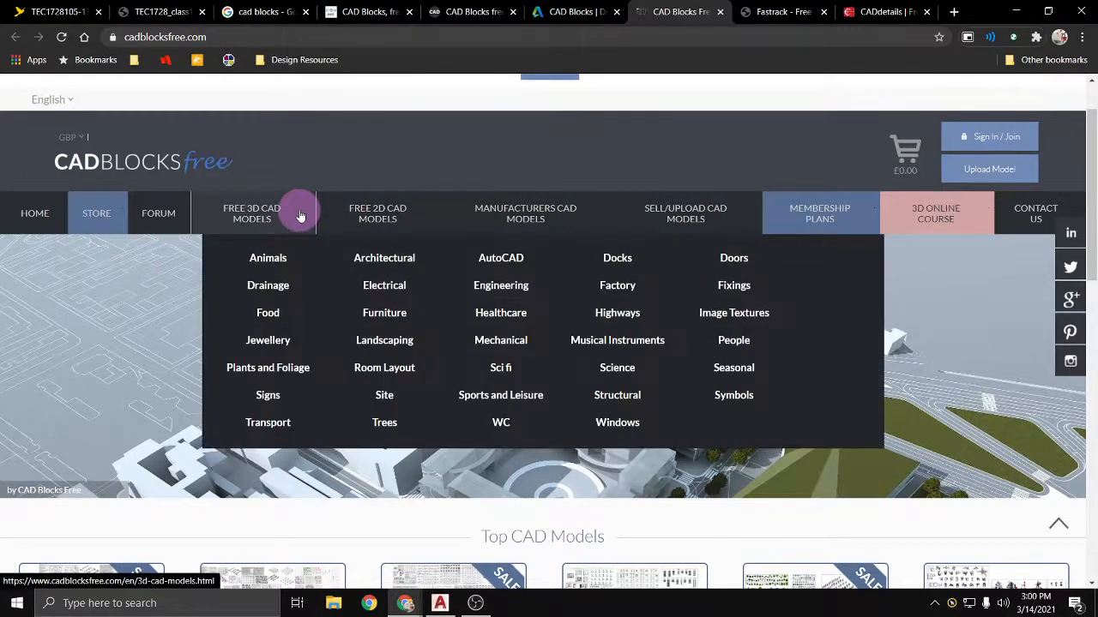
scroll(154, 403, "down", 3)
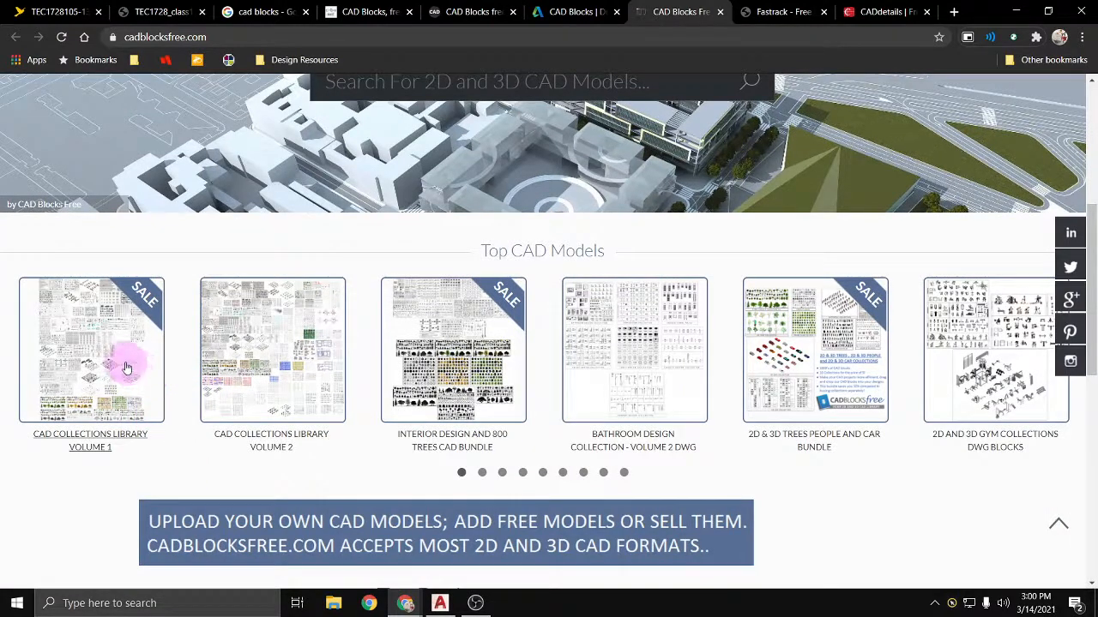
Step: Open the CAD Collections Library Volume 1 product in a separate tab and look over its page
middle_click(105, 380)
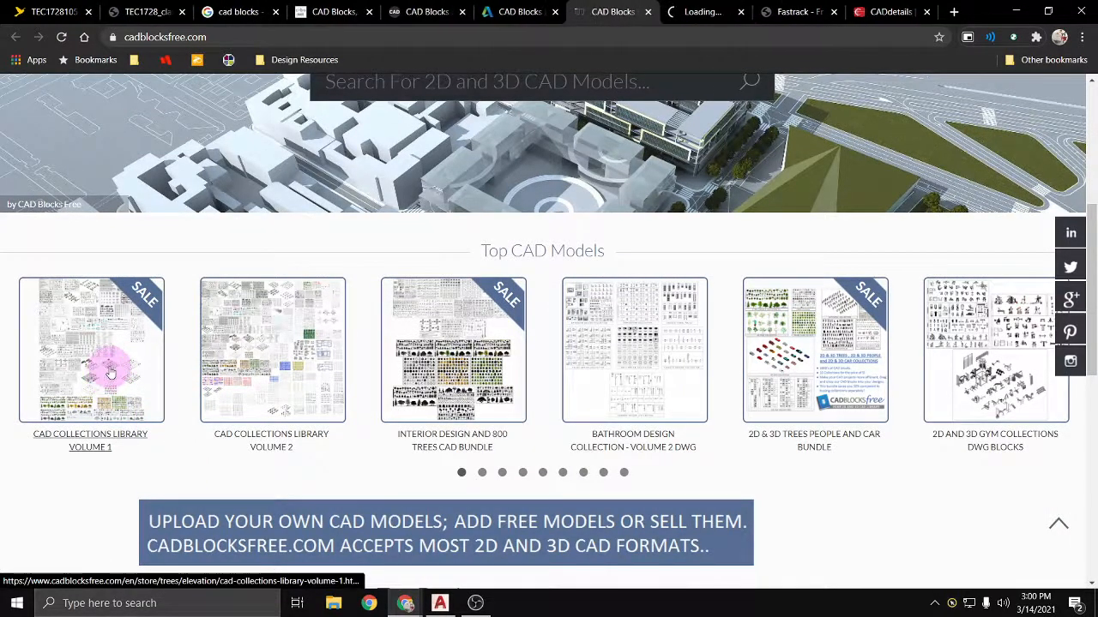
left_click(690, 11)
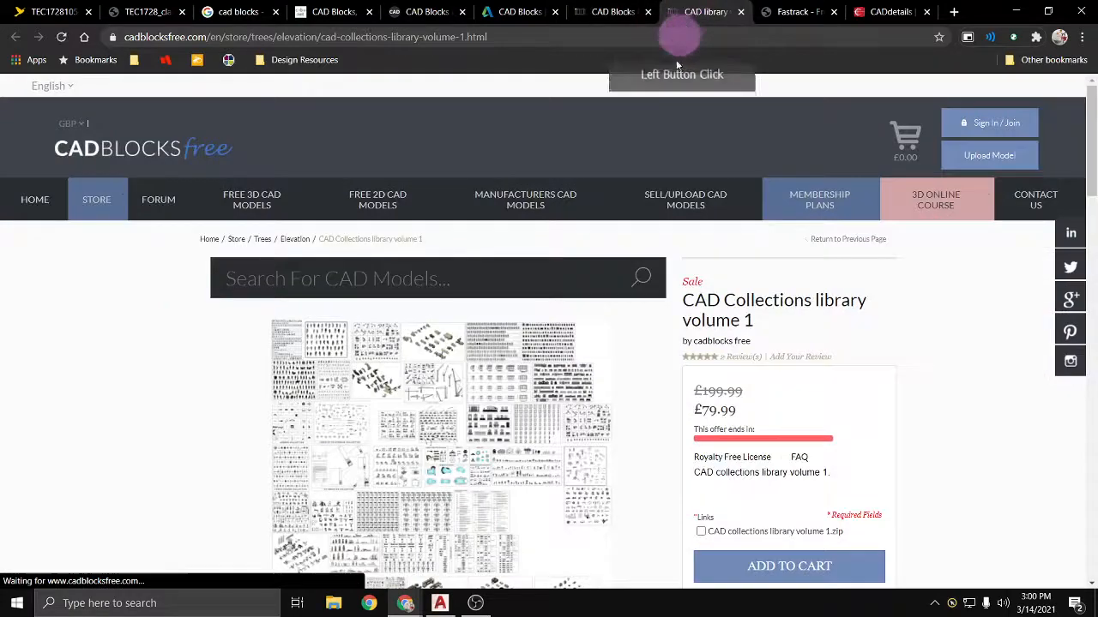
scroll(454, 367, "down", 2)
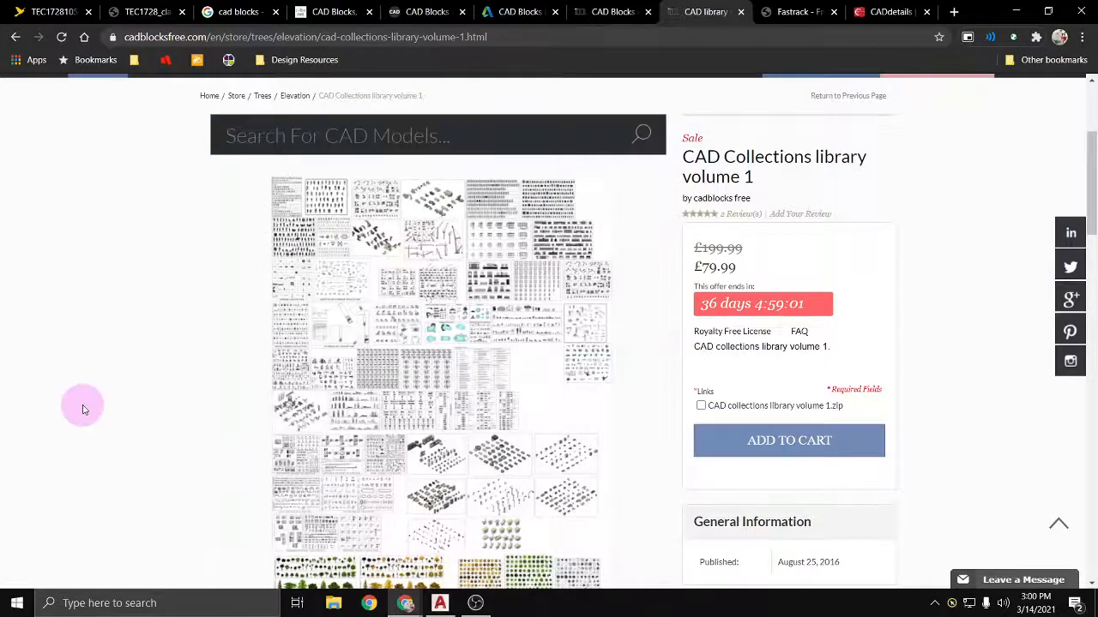
scroll(83, 409, "down", 3)
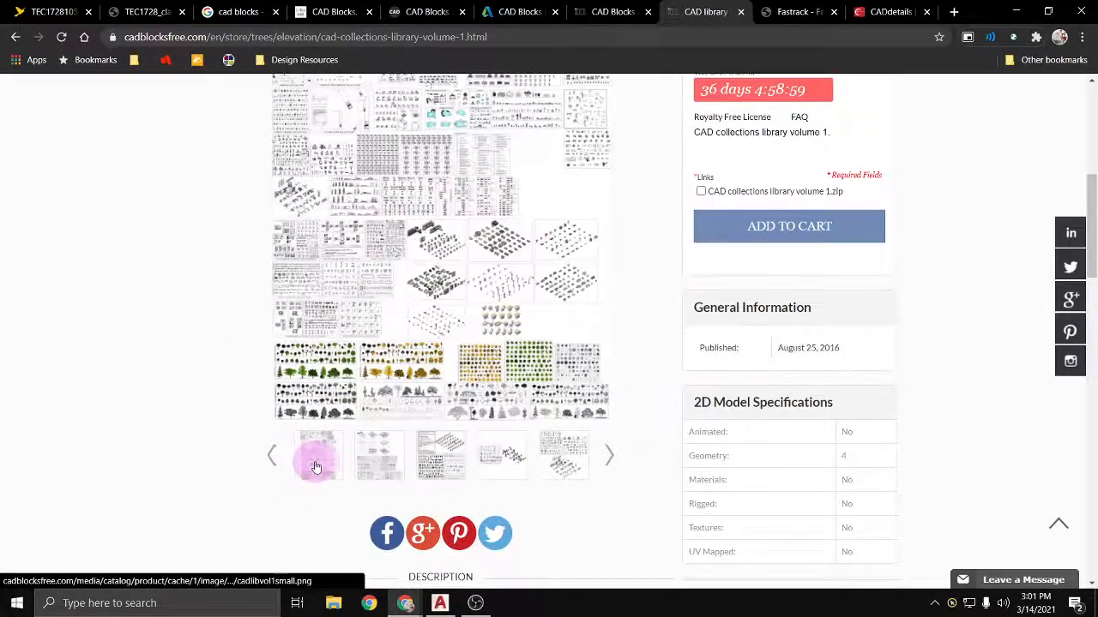
Step: View the people and staircase collection preview images of CAD Collections Library Volume 1
left_click(502, 455)
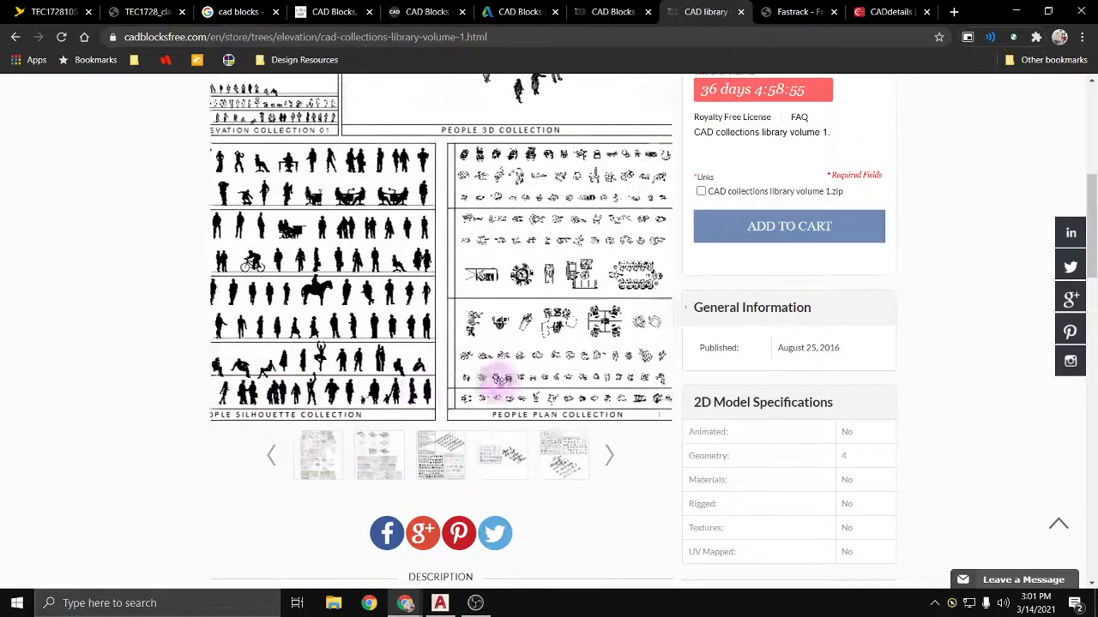
scroll(512, 384, "up", 2)
scroll(512, 384, "up", 2)
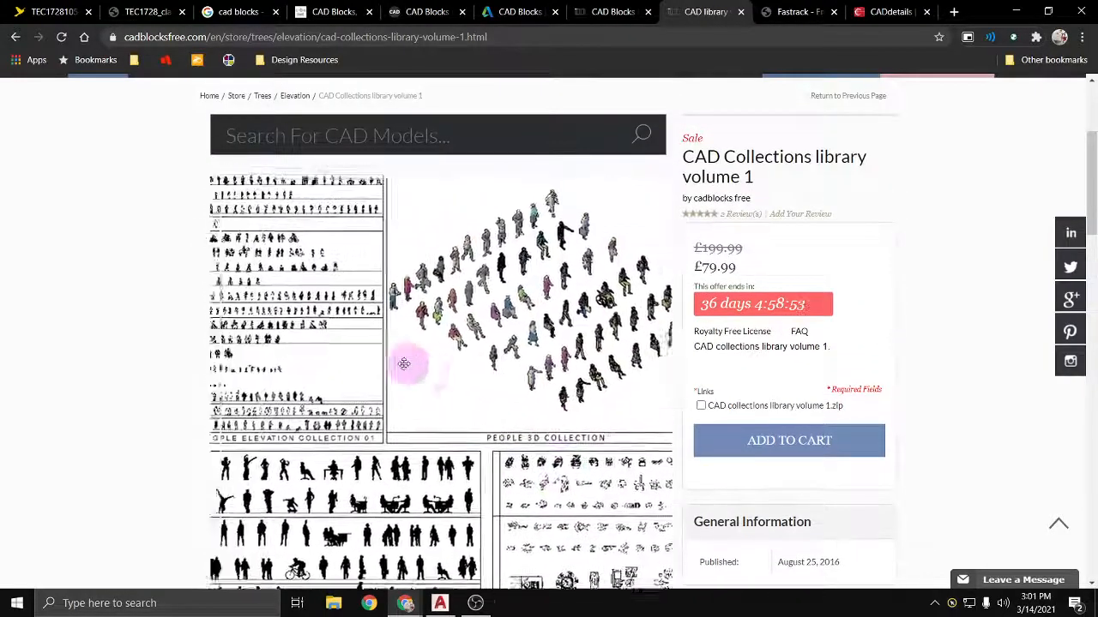
scroll(395, 378, "down", 3)
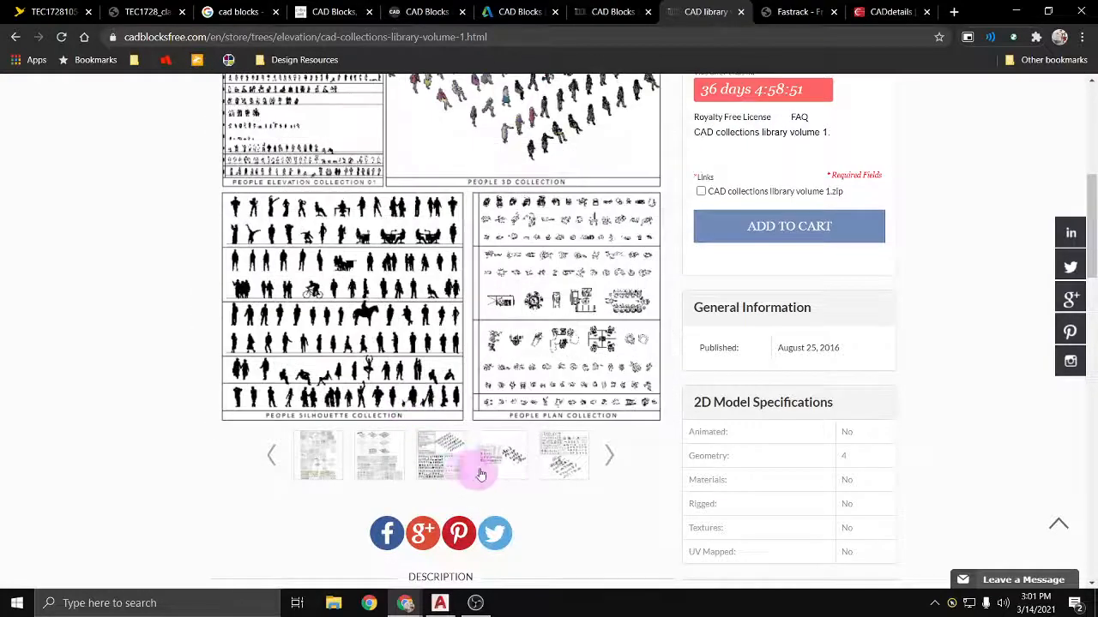
left_click(512, 463)
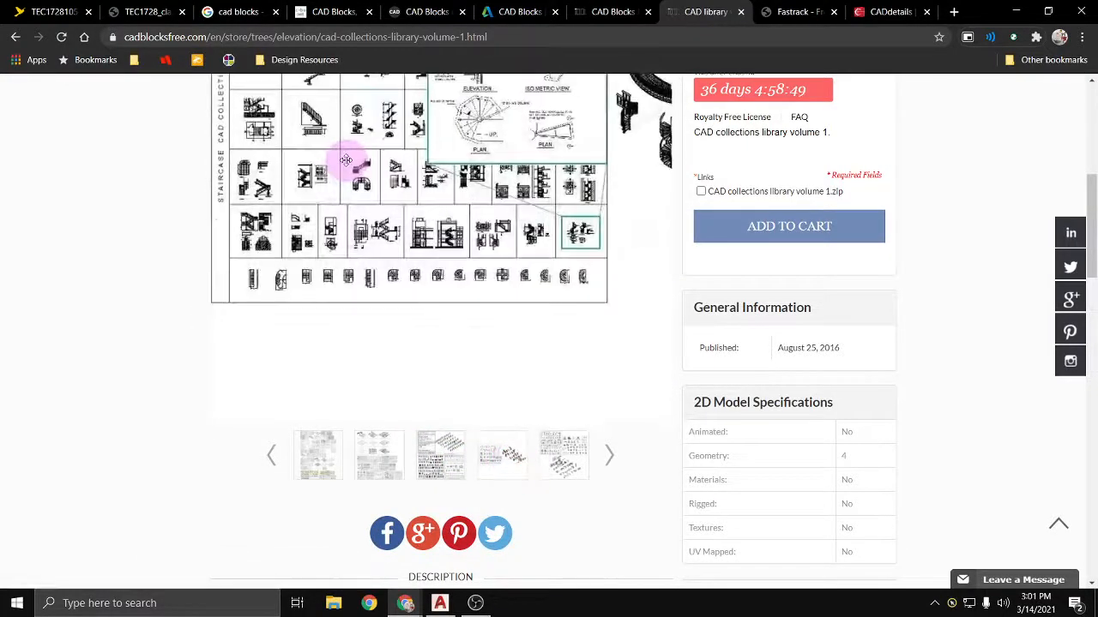
scroll(343, 163, "up", 2)
scroll(335, 185, "down", 1)
scroll(331, 192, "down", 1)
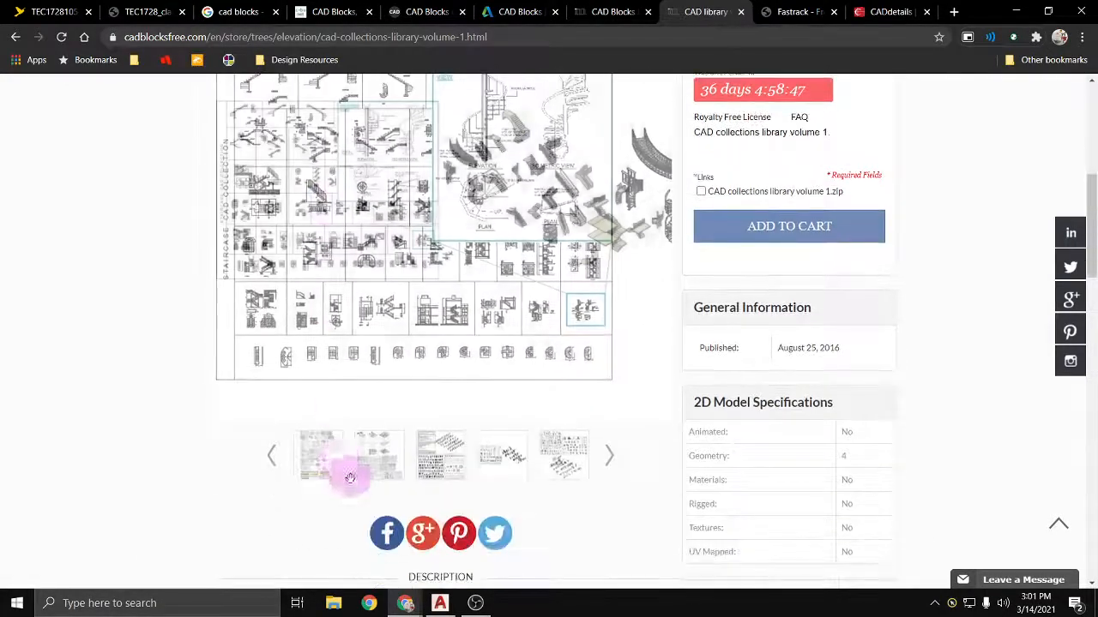
Step: Go through the other preview images of the Volume 1 library, examining the 3D furniture, lamp, WC and office design collections
left_click(318, 463)
left_click(382, 467)
left_click(437, 461)
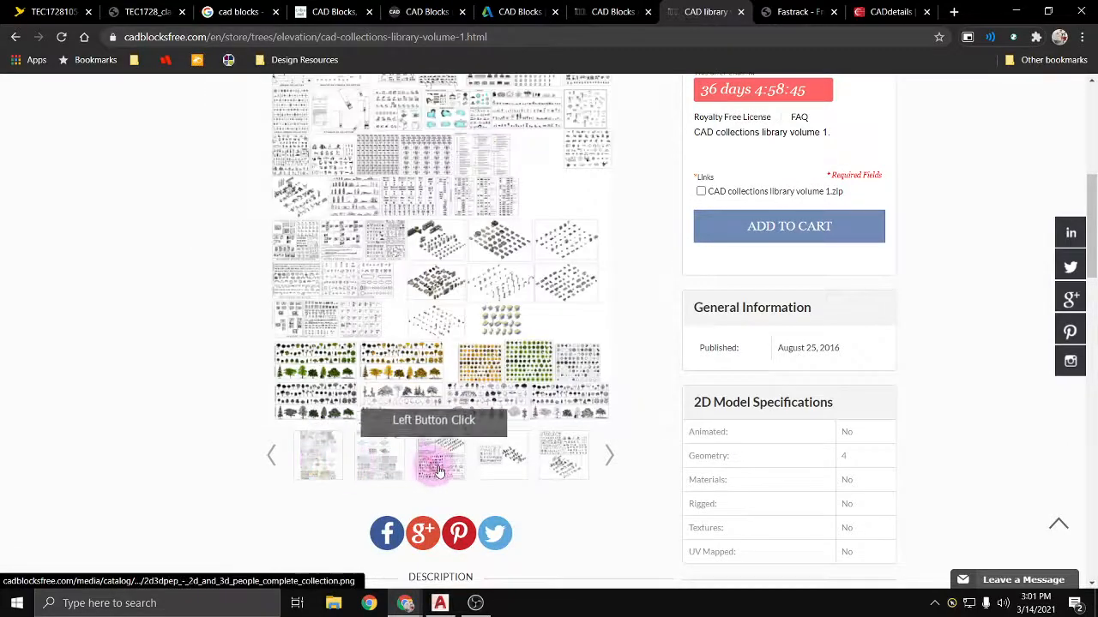
left_click(595, 433)
scroll(616, 426, "up", 1)
left_click(705, 101)
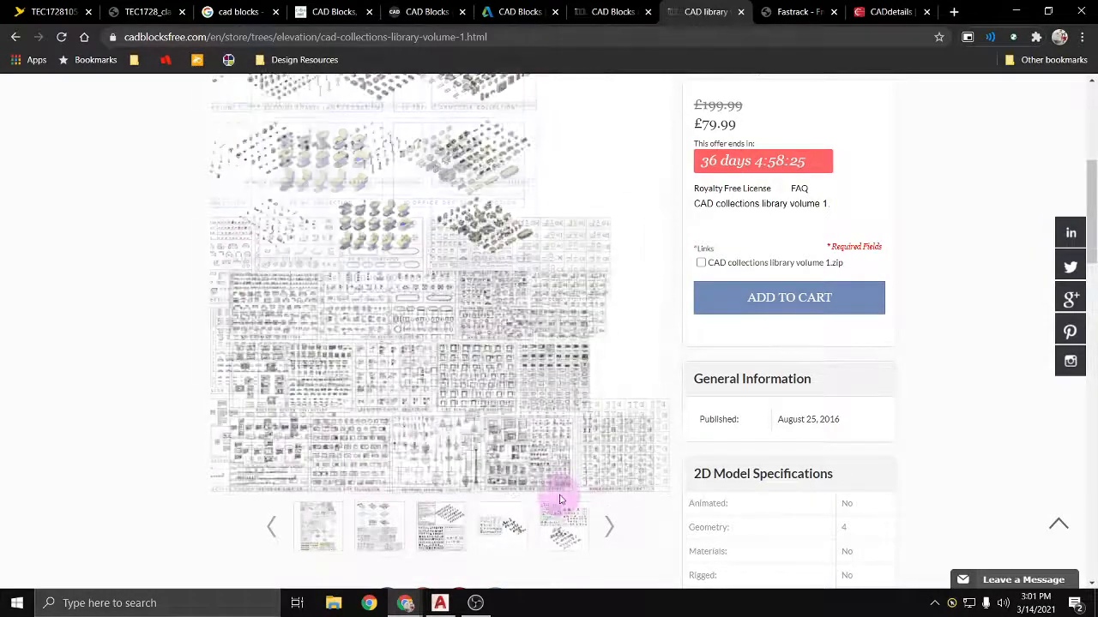
left_click(603, 530)
scroll(604, 530, "up", 3)
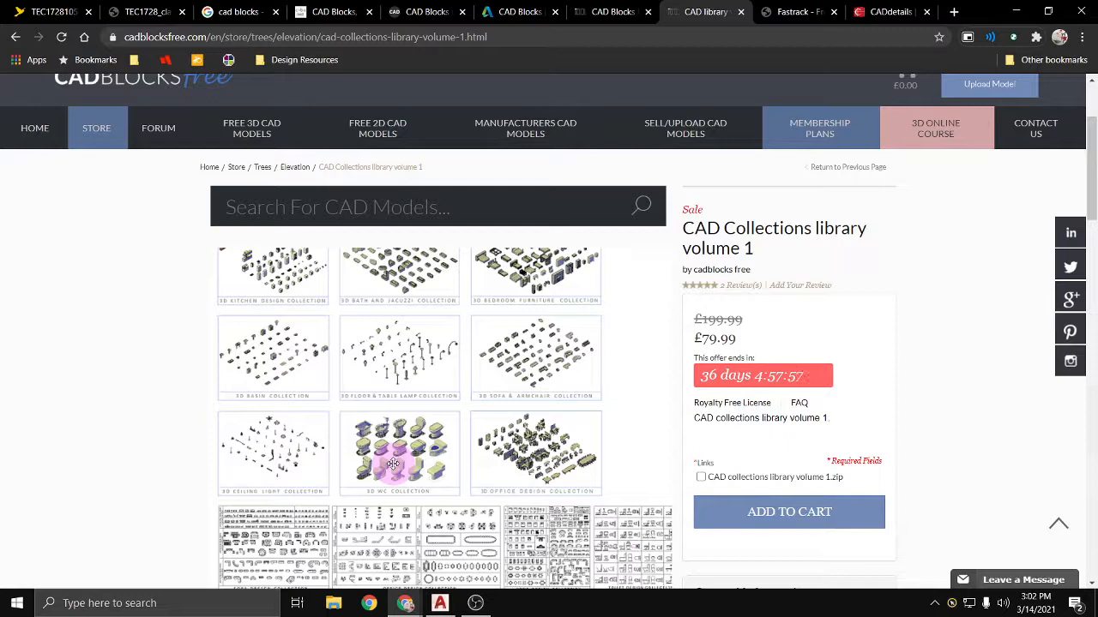
left_click(393, 463)
Step: Dismiss the premium membership offer and close the CAD Collections Library Volume 1 tab
scroll(343, 412, "up", 1)
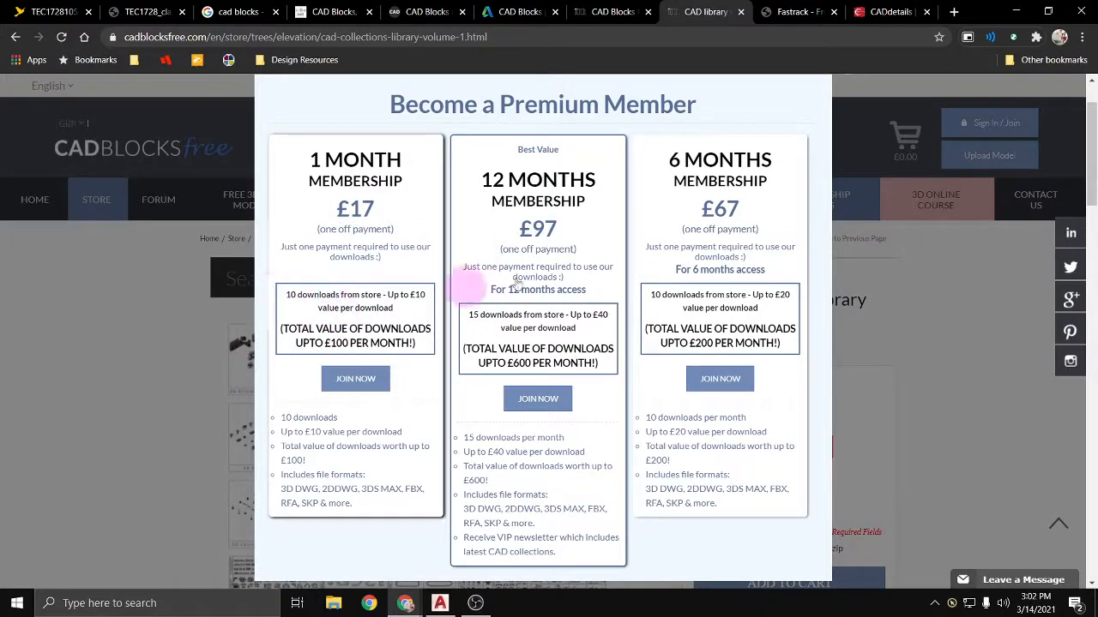
scroll(813, 136, "up", 1)
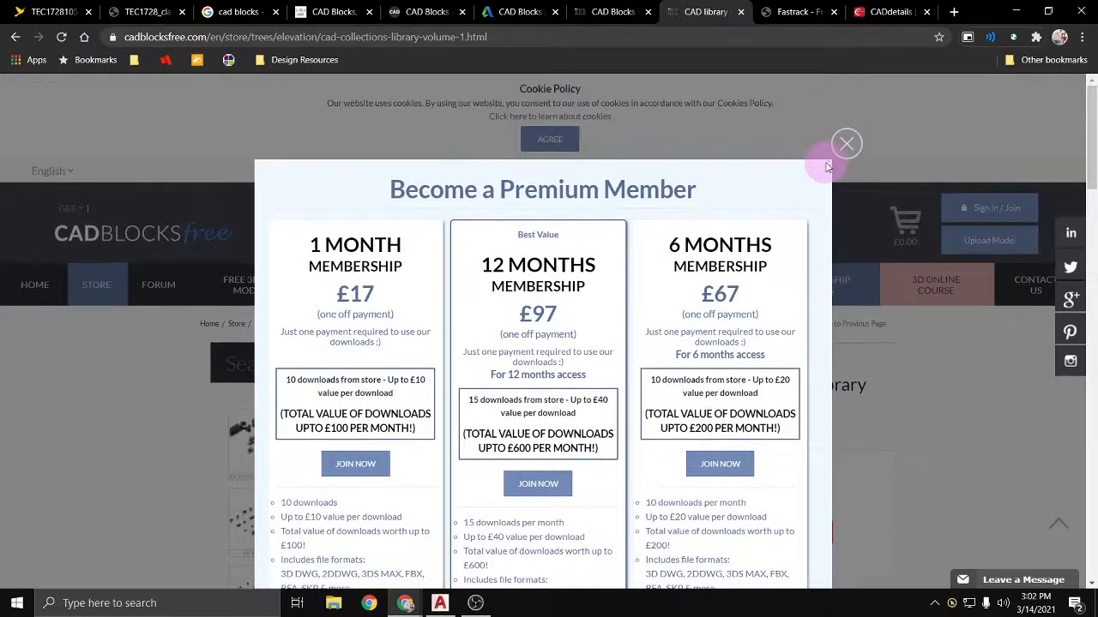
left_click(847, 146)
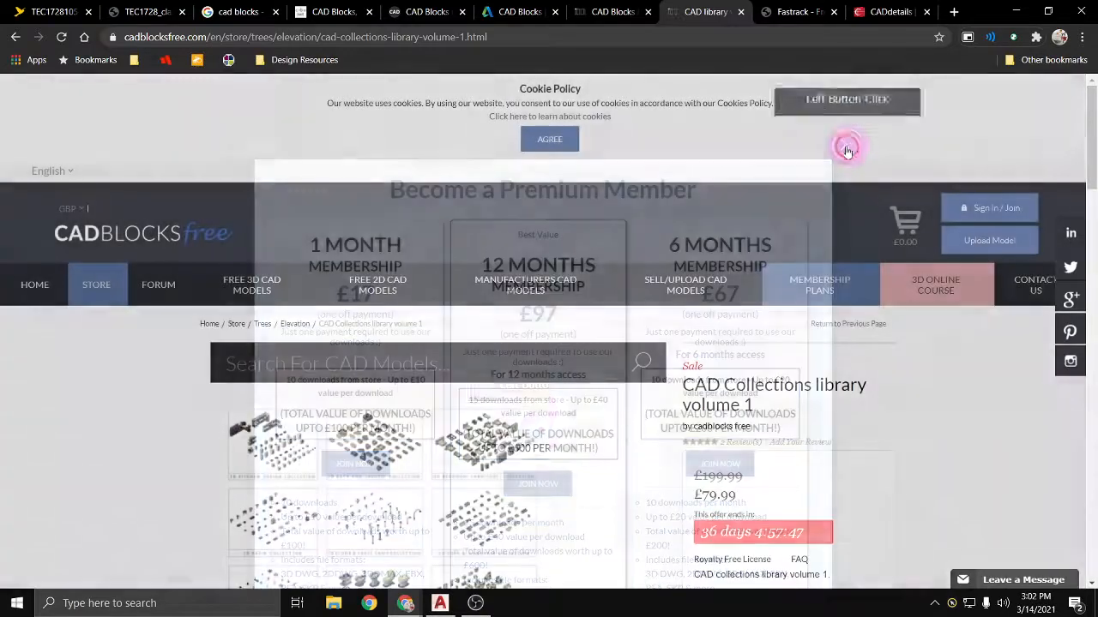
scroll(397, 429, "down", 3)
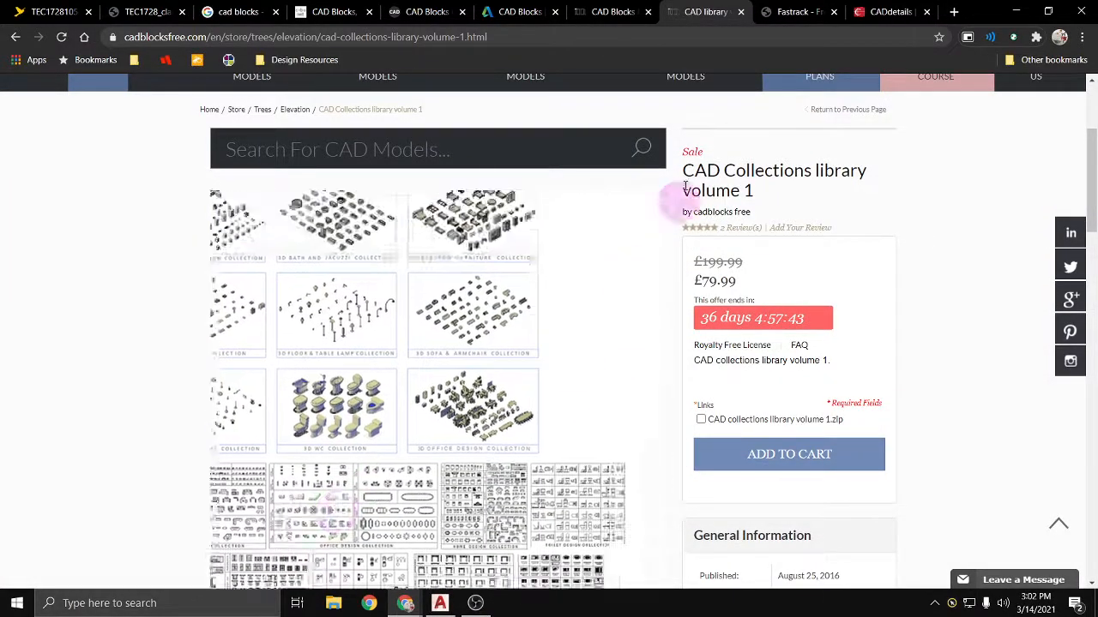
left_click(743, 12)
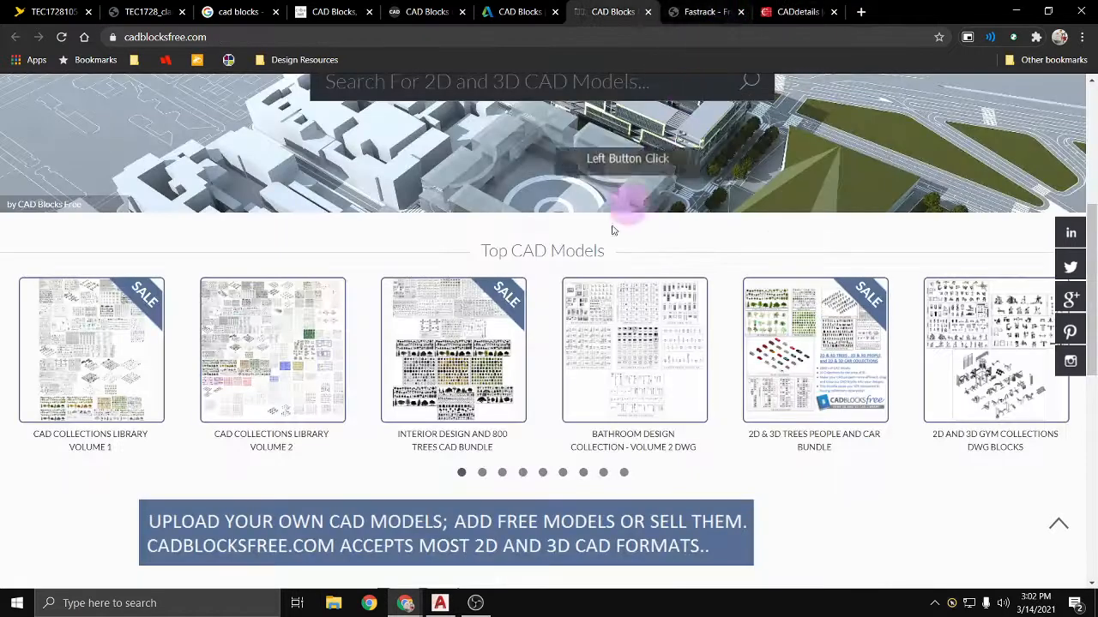
Step: Open the CAD Collections Library Volume 2 product in a separate tab and view its page
scroll(527, 322, "down", 1)
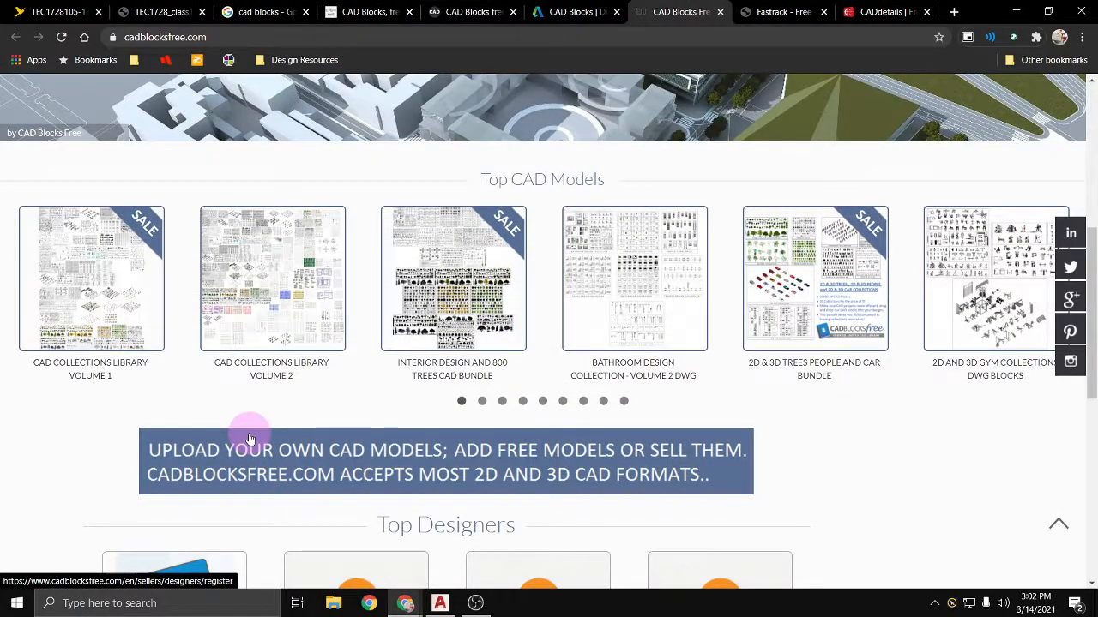
middle_click(286, 324)
left_click(705, 11)
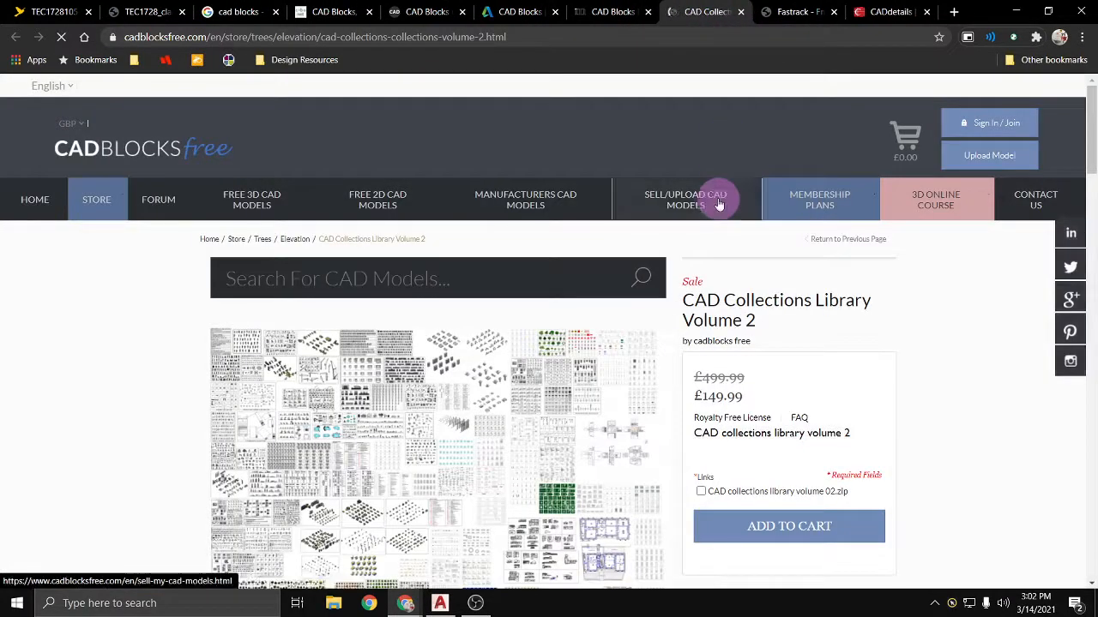
scroll(719, 172, "down", 1)
Step: Return to the CADBlocks Free home page and browse the Architectural category of its free 2D CAD models
left_click(617, 12)
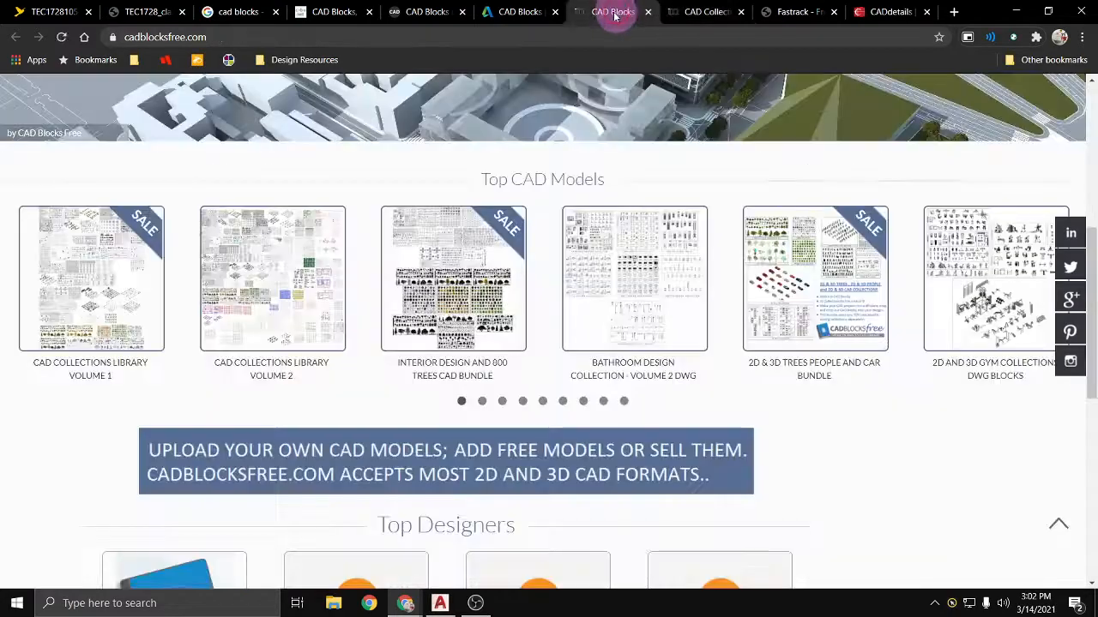
scroll(399, 306, "up", 1)
scroll(399, 306, "up", 4)
left_click(404, 294)
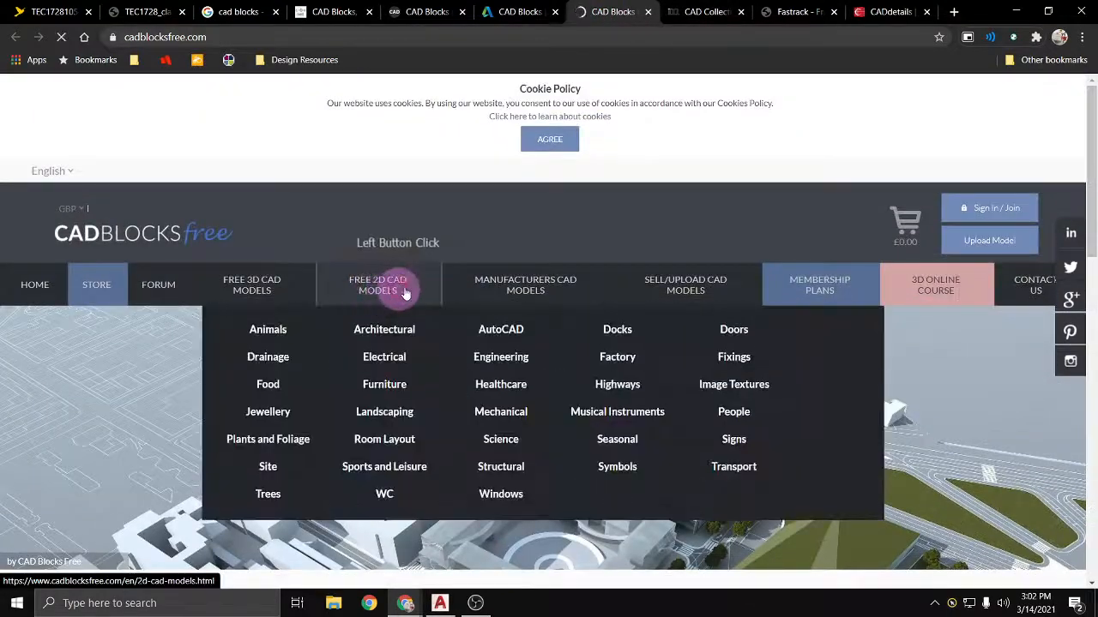
left_click(391, 335)
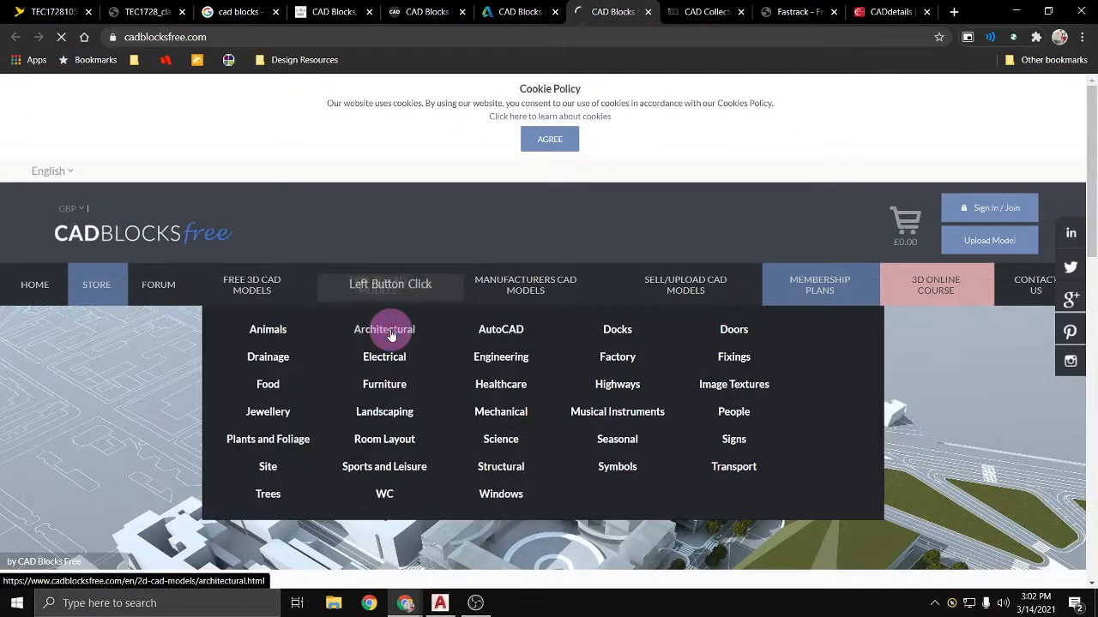
scroll(390, 330, "down", 3)
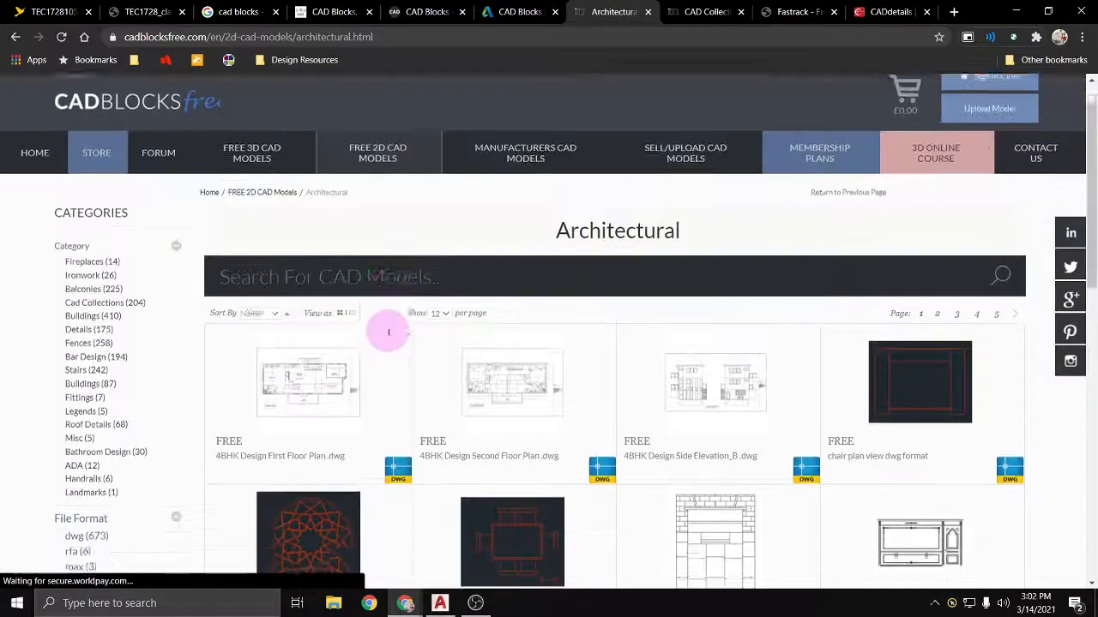
scroll(292, 368, "down", 2)
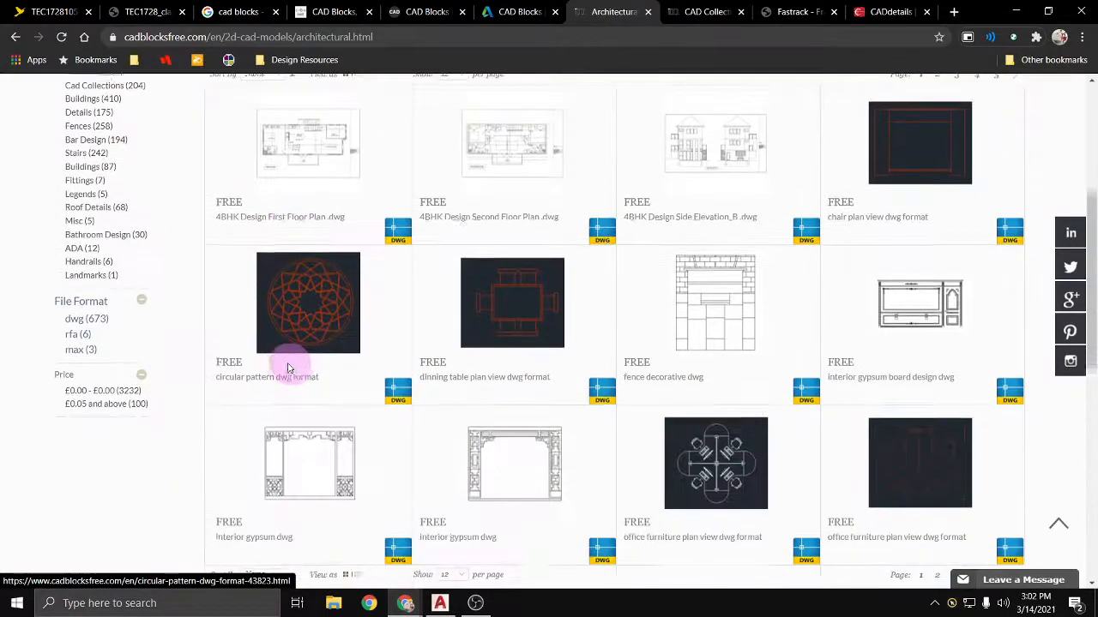
scroll(249, 318, "down", 2)
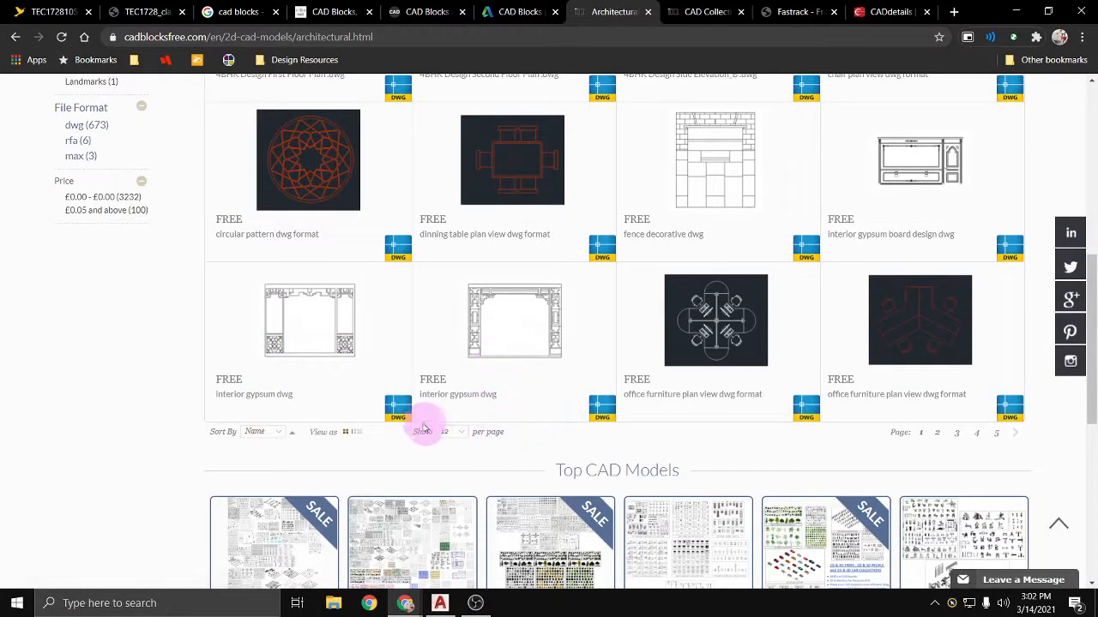
Step: Look over the free blocks on the first page of the Architectural category, down to the office furniture plan views
scroll(317, 343, "up", 2)
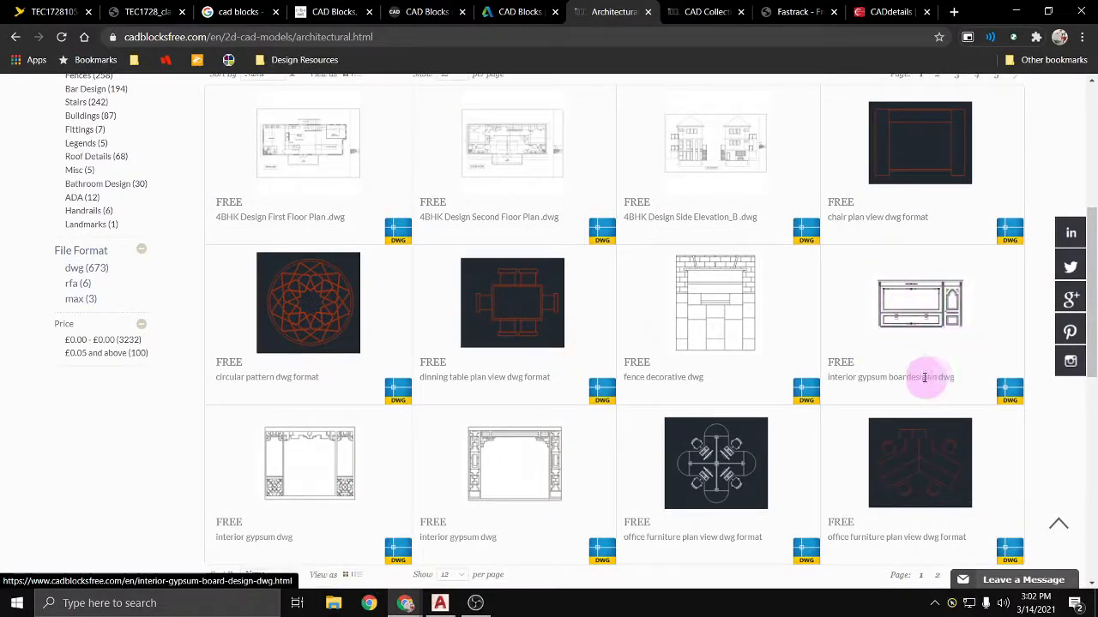
scroll(747, 277, "down", 3)
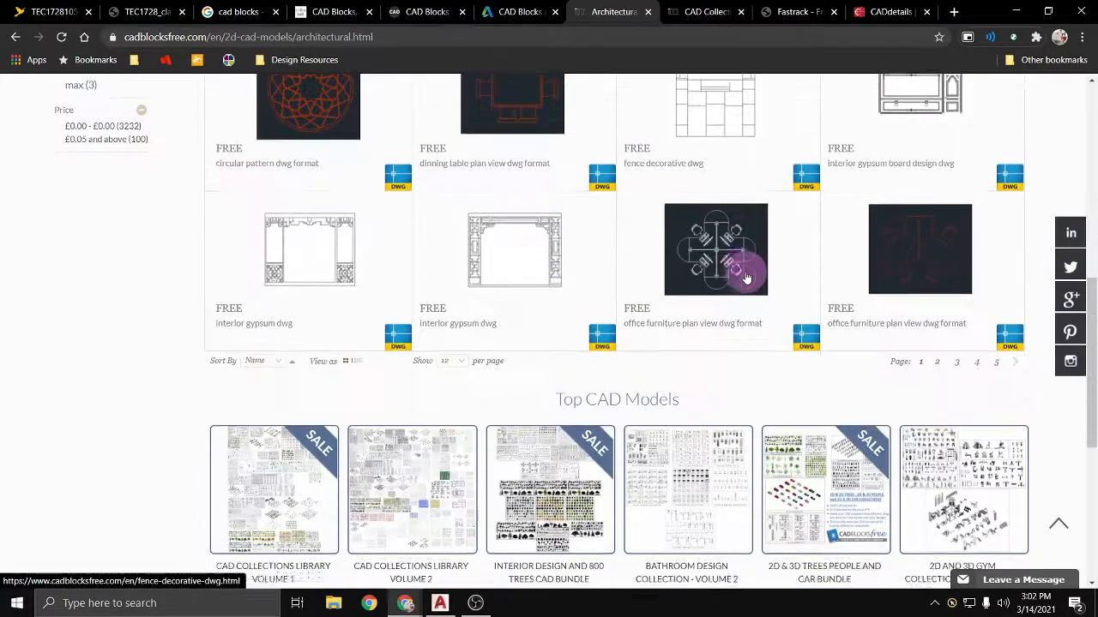
scroll(752, 286, "up", 3)
scroll(903, 210, "down", 3)
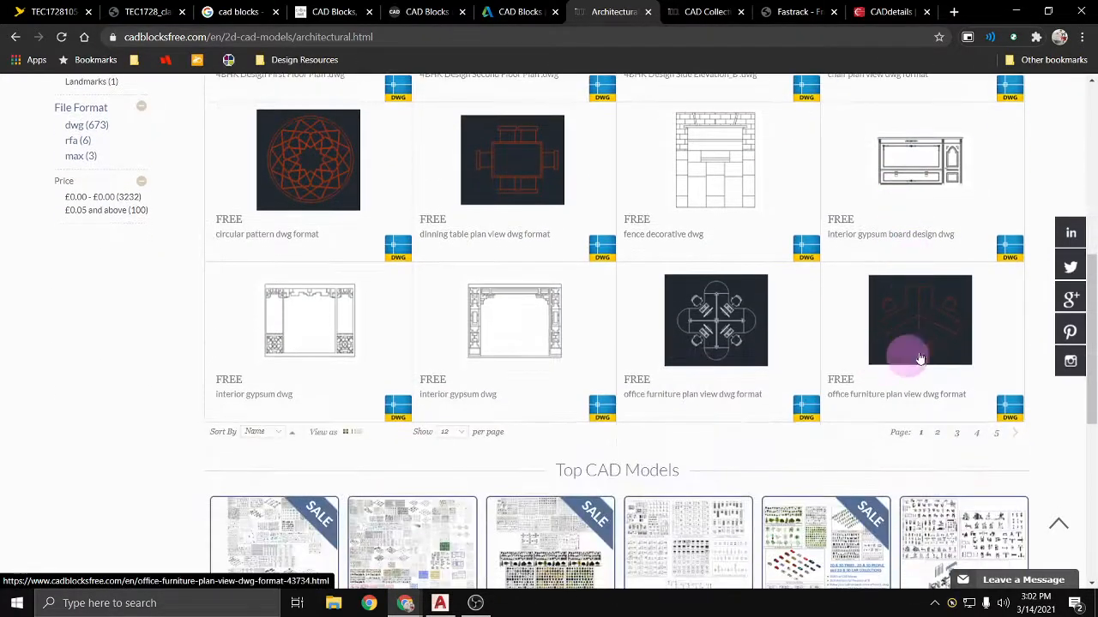
scroll(872, 335, "down", 2)
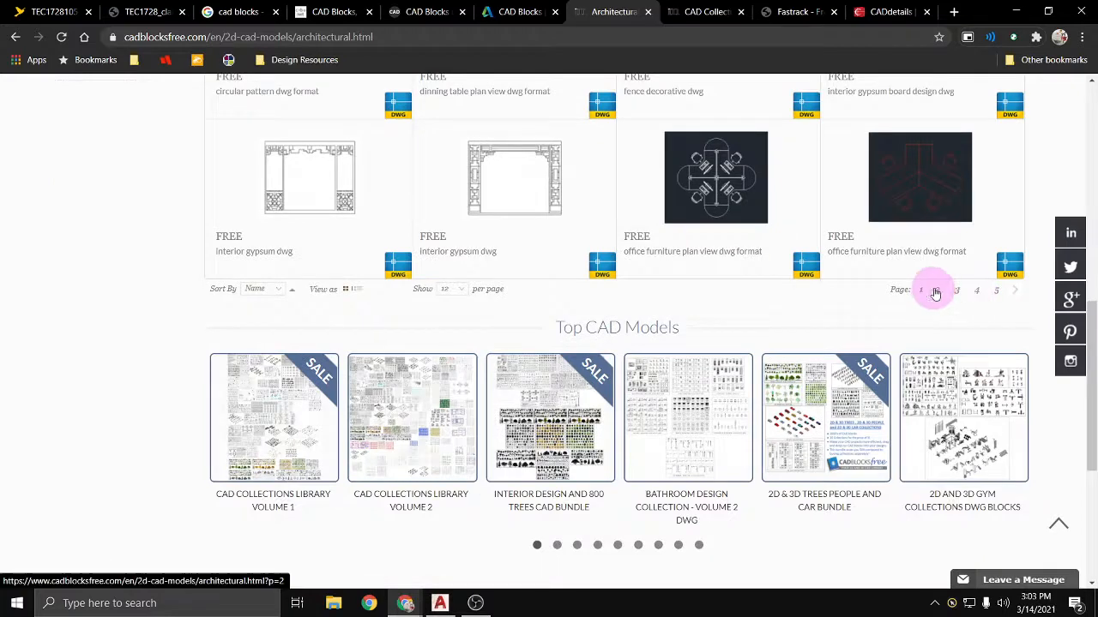
Step: Open page 2 of the Architectural category and look through its tree, table and window blocks
left_click(936, 289)
left_click(342, 318)
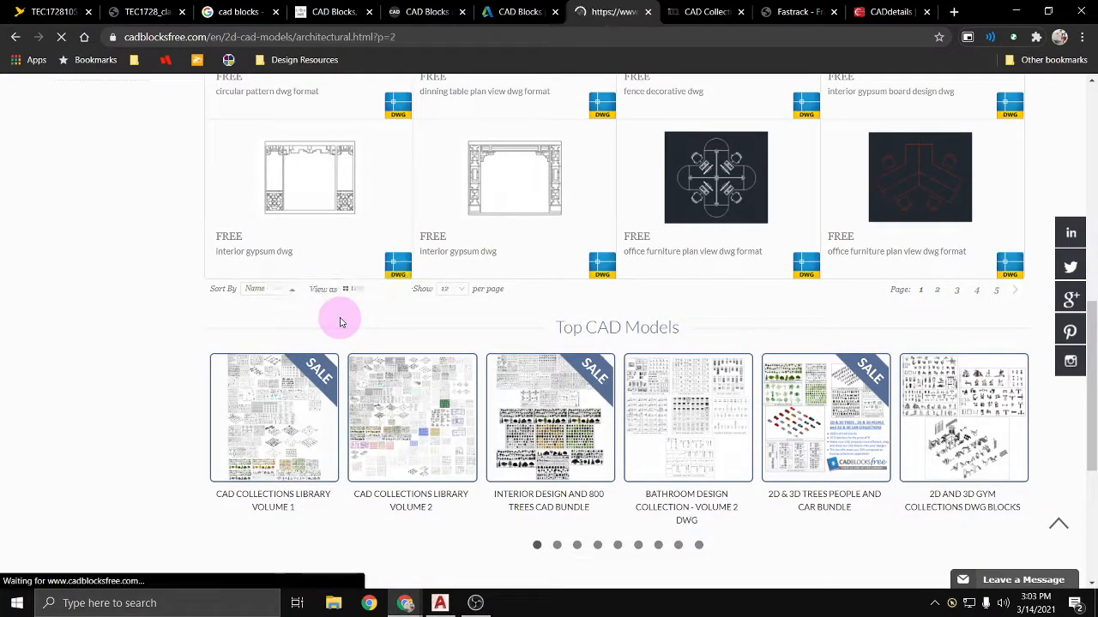
scroll(340, 323, "down", 4)
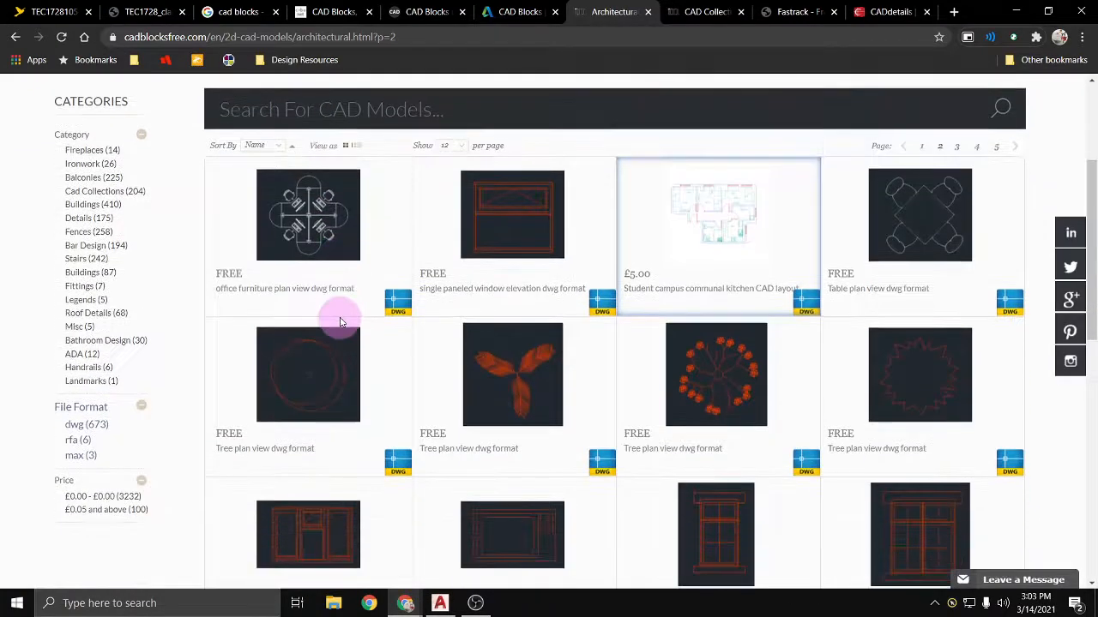
scroll(339, 323, "down", 1)
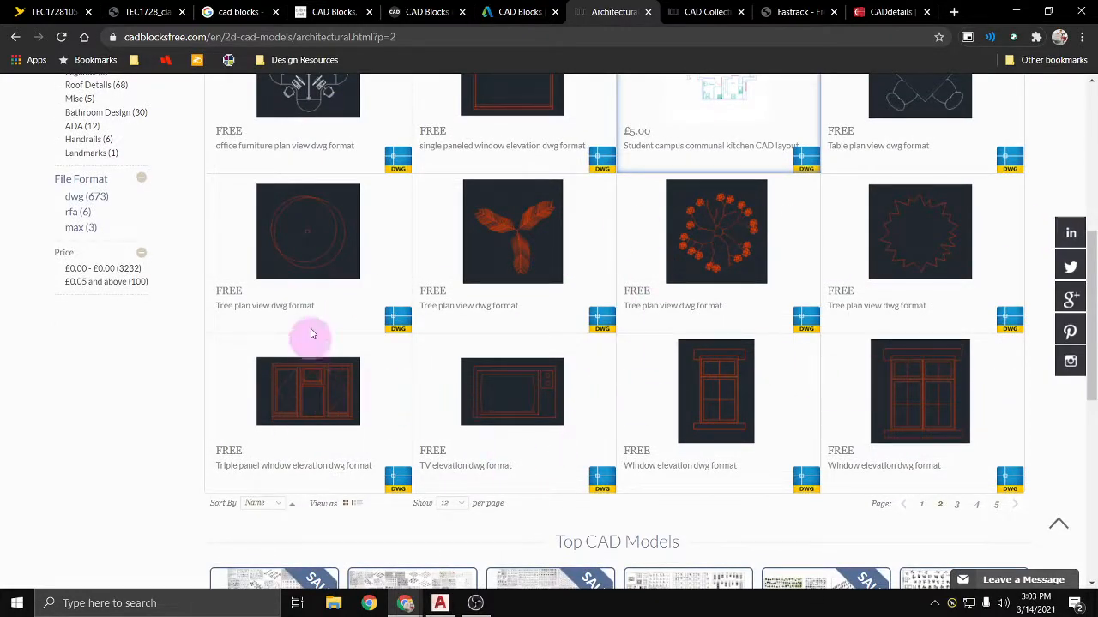
scroll(330, 318, "down", 2)
Step: Search the Architectural CAD models for "window" and look through the first page of results
scroll(343, 317, "up", 8)
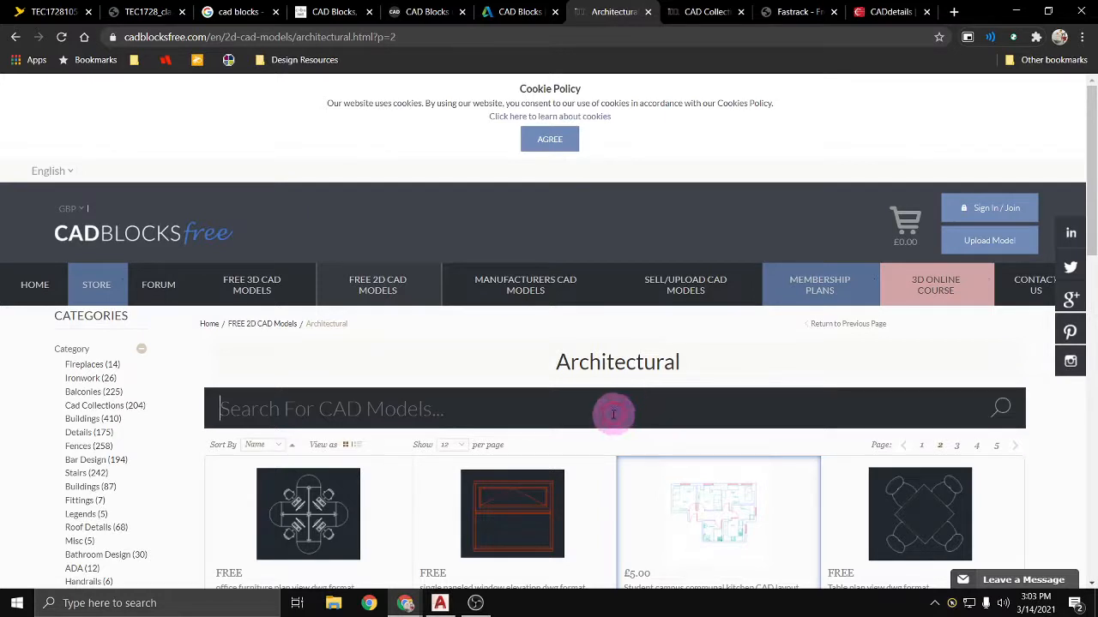
left_click(470, 408)
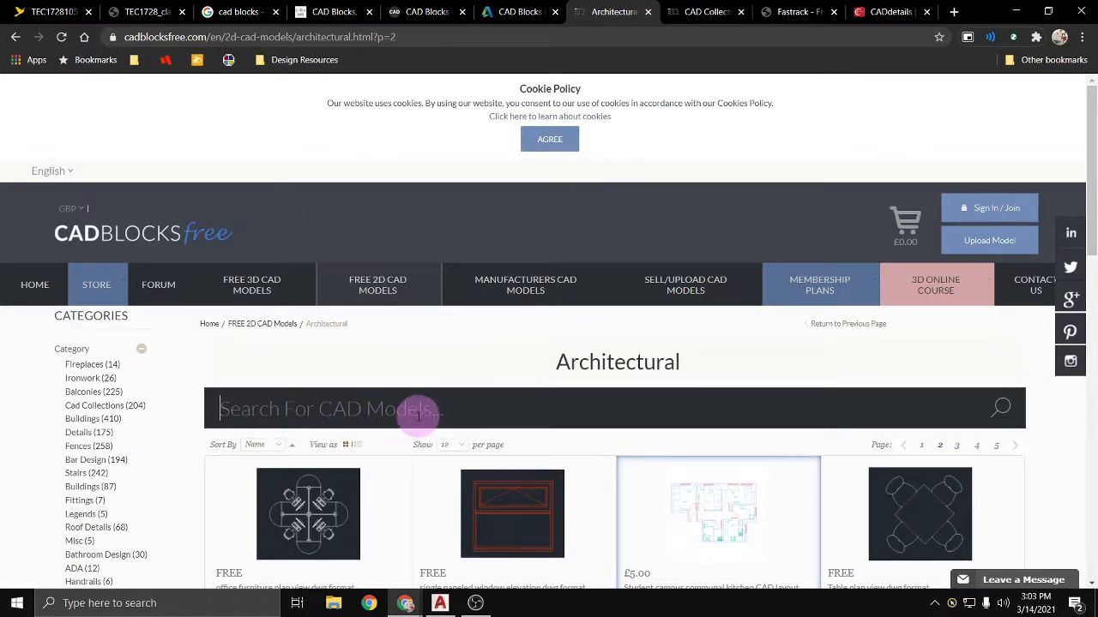
key("Return")
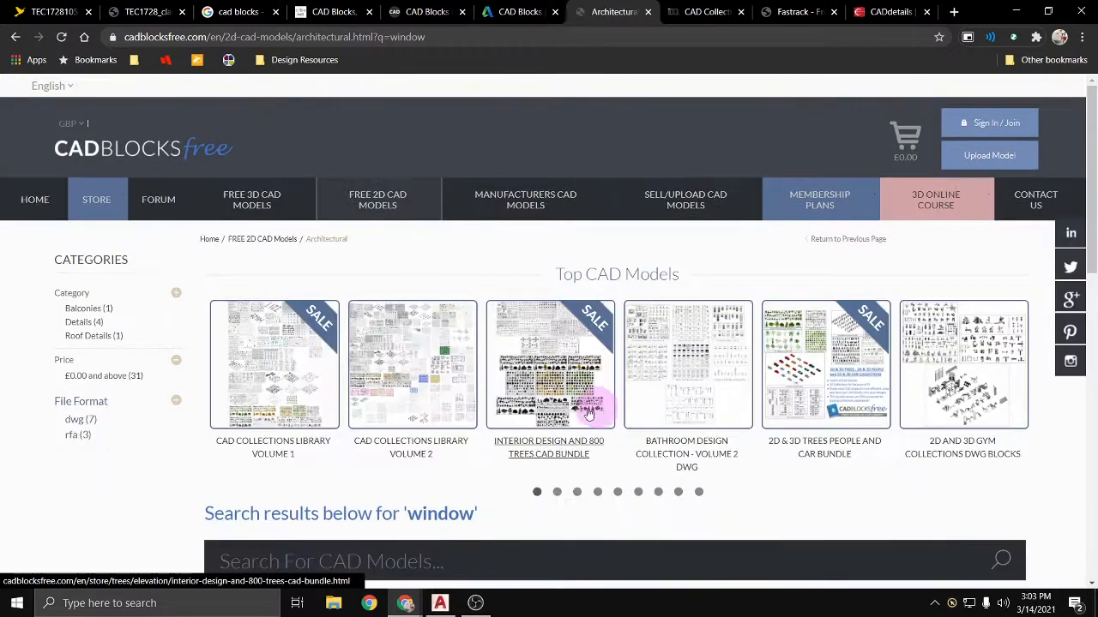
scroll(270, 467, "down", 5)
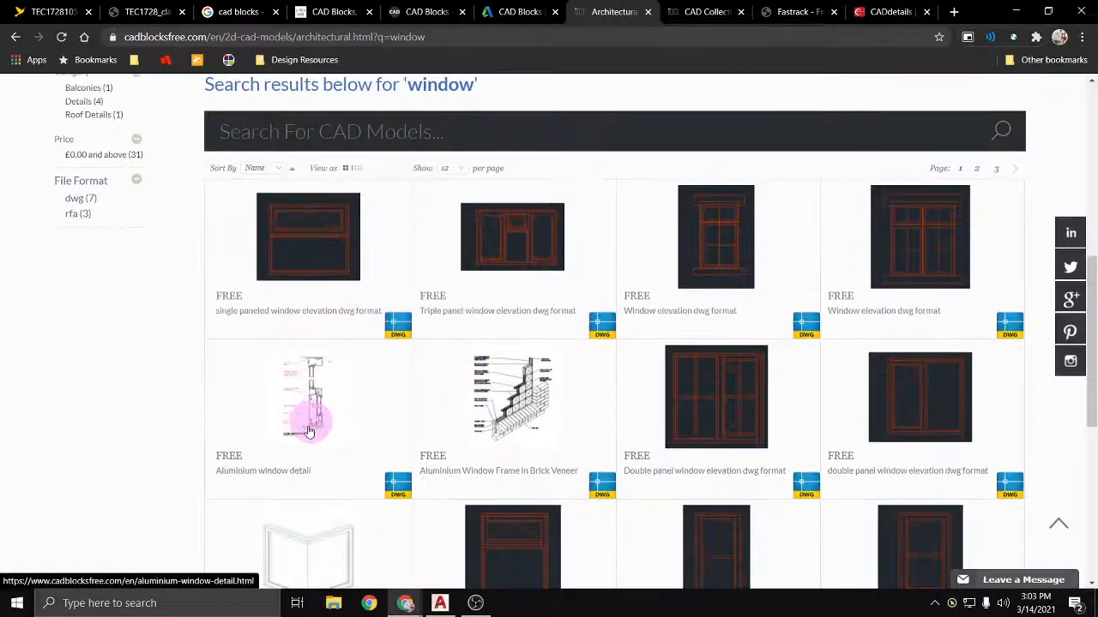
scroll(600, 458, "down", 3)
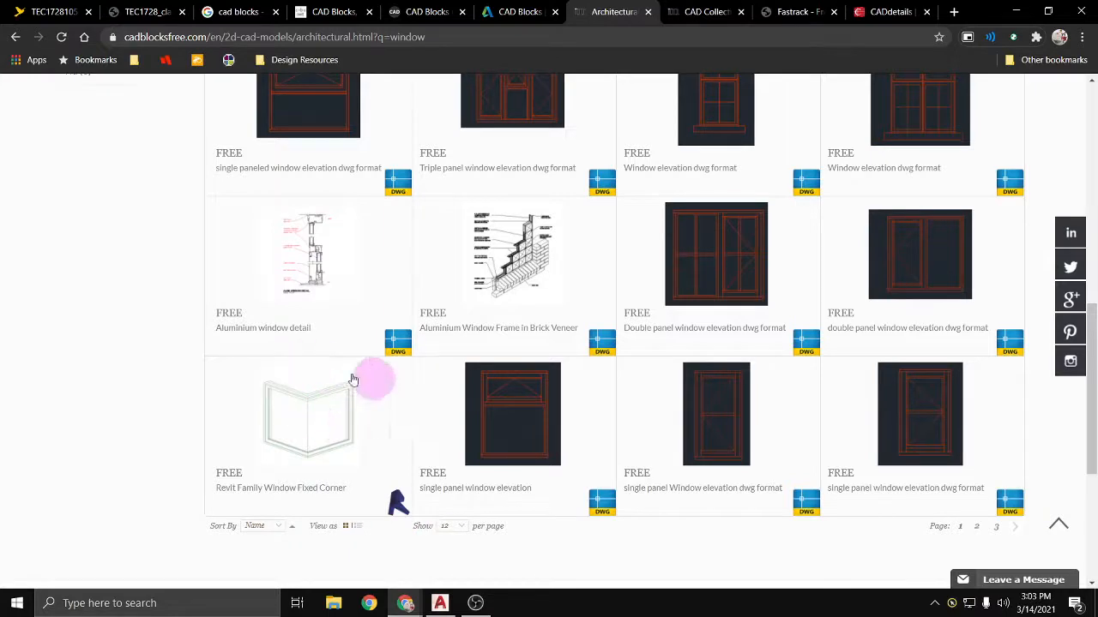
Step: Open page 2 of the window search results and review the DWG and Revit family blocks
left_click(978, 533)
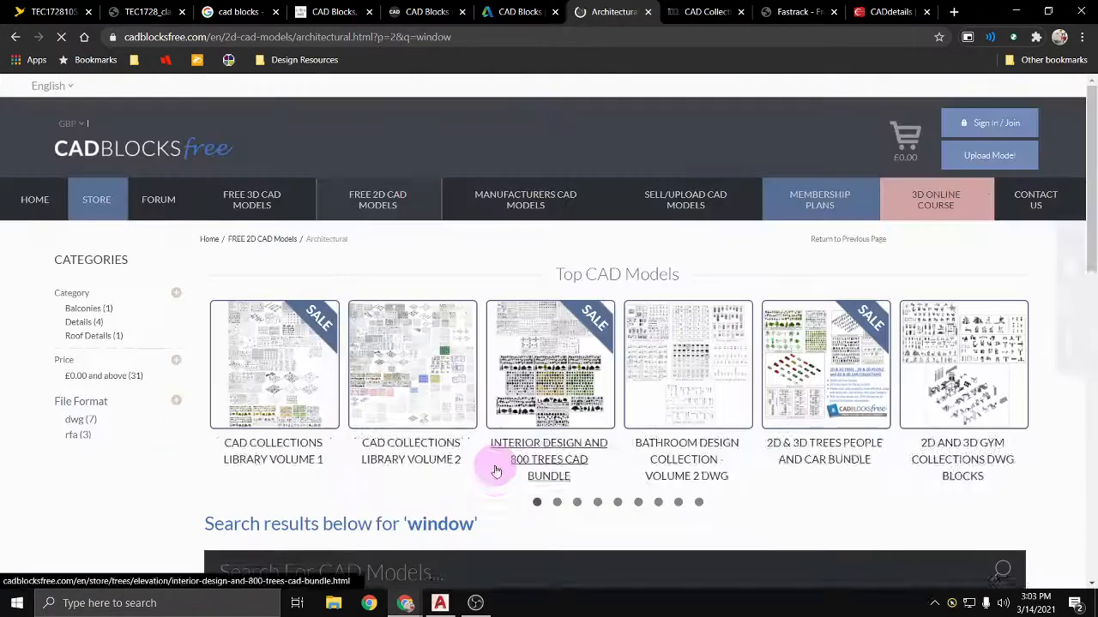
scroll(221, 452, "down", 6)
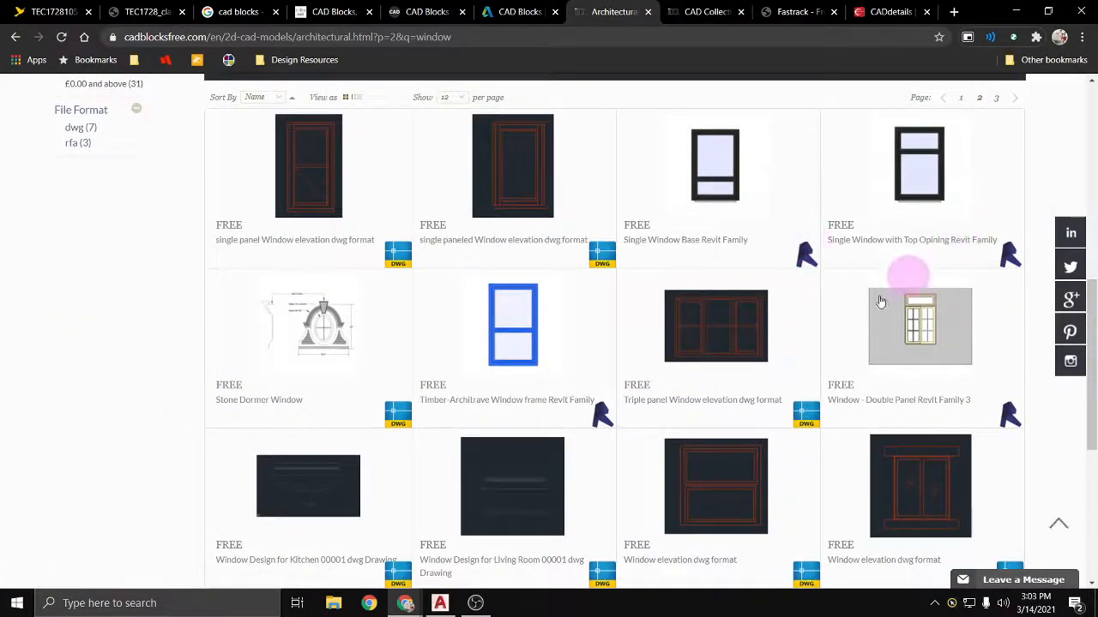
scroll(419, 435, "down", 2)
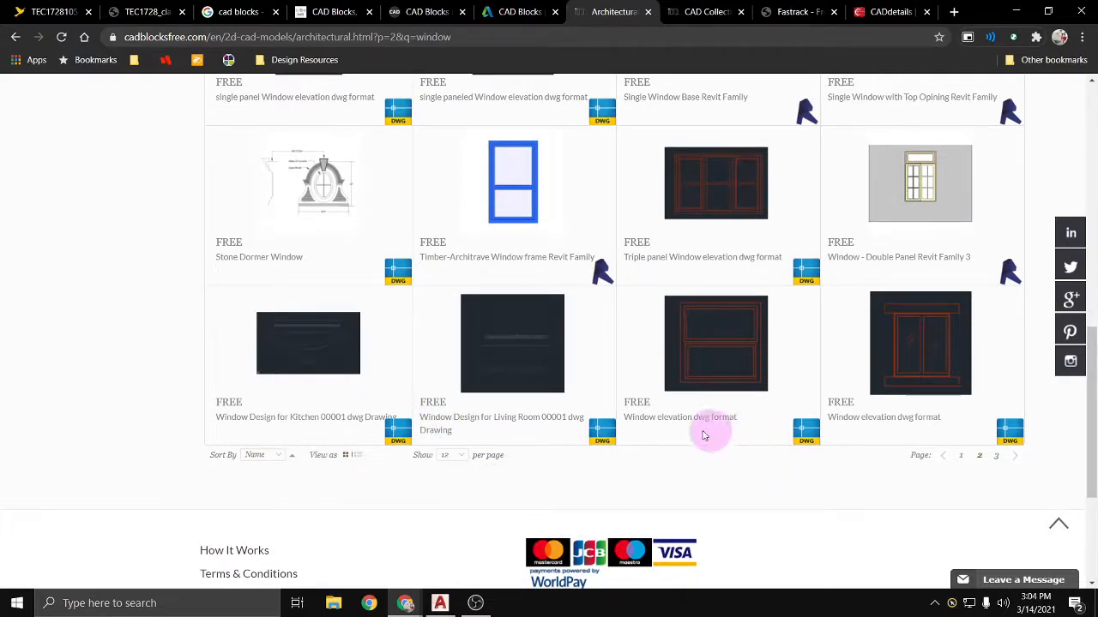
scroll(651, 480, "down", 1)
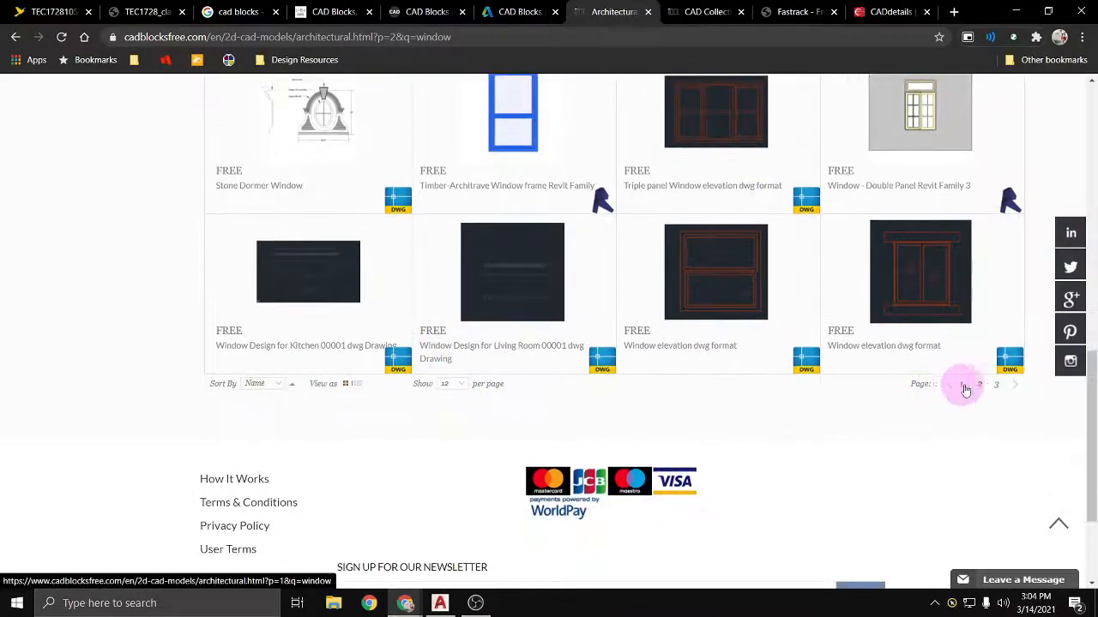
Step: Open page 3 of the window search results and examine the remaining window elevations and details
left_click(994, 388)
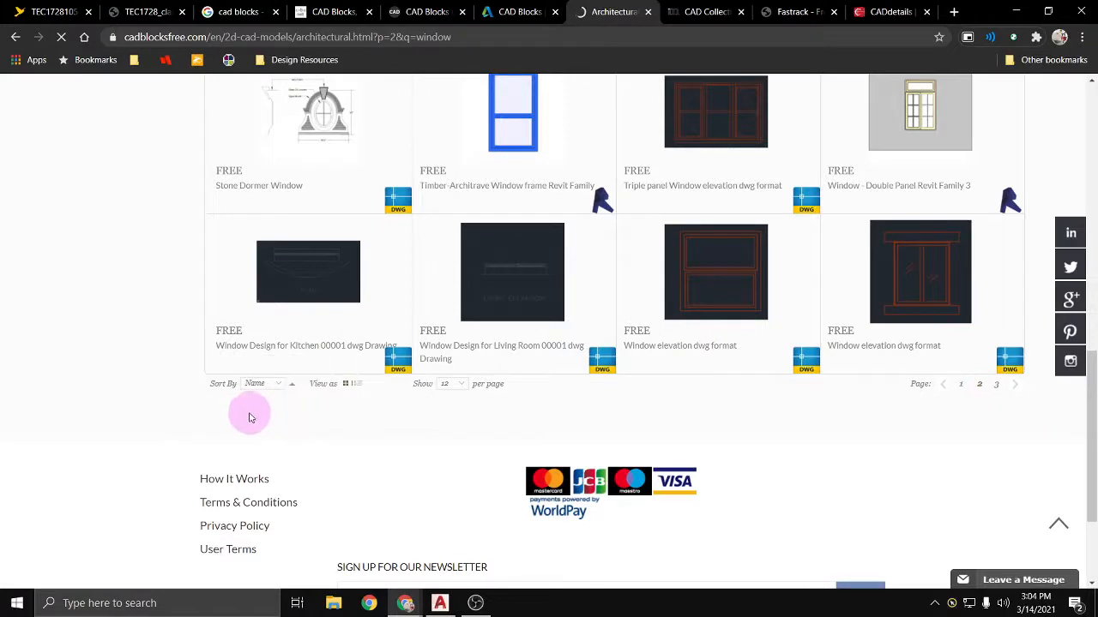
scroll(302, 360, "down", 5)
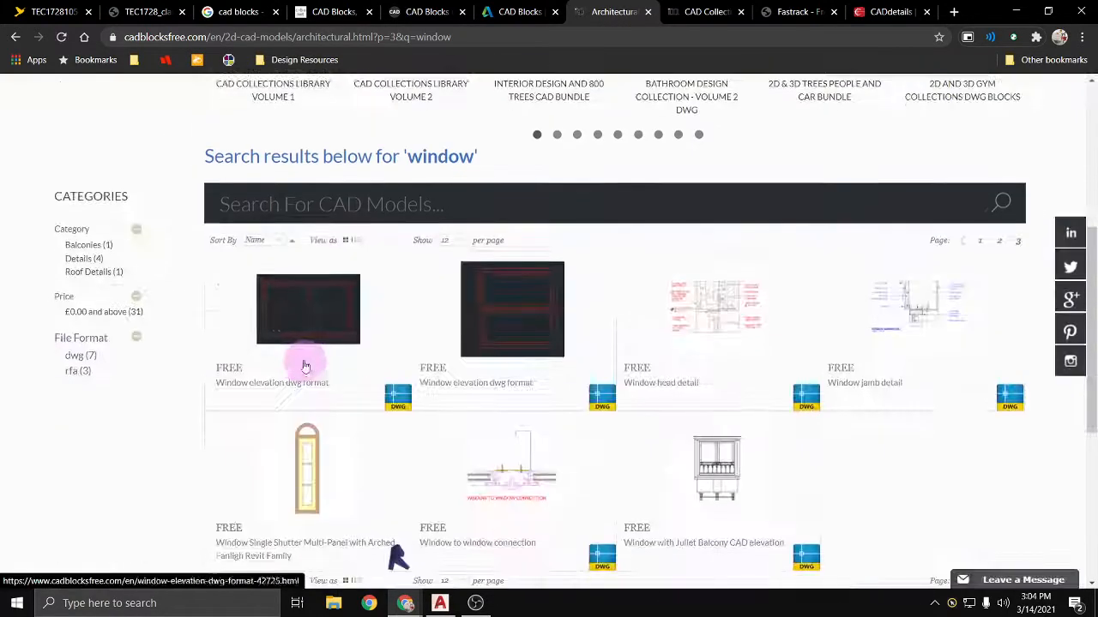
scroll(481, 287, "down", 3)
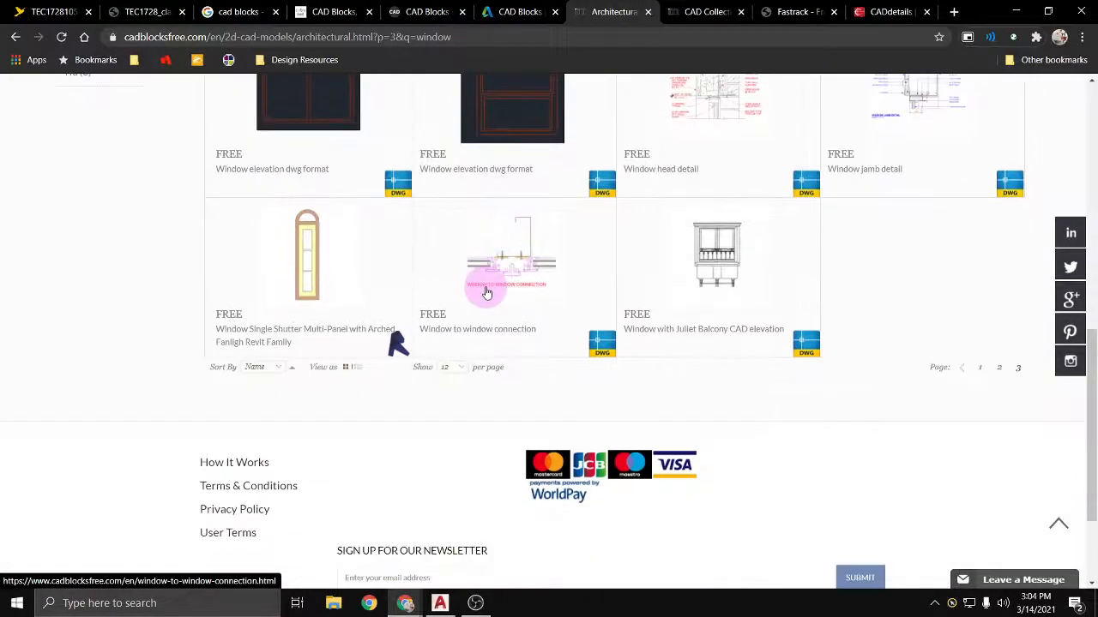
scroll(469, 322, "up", 3)
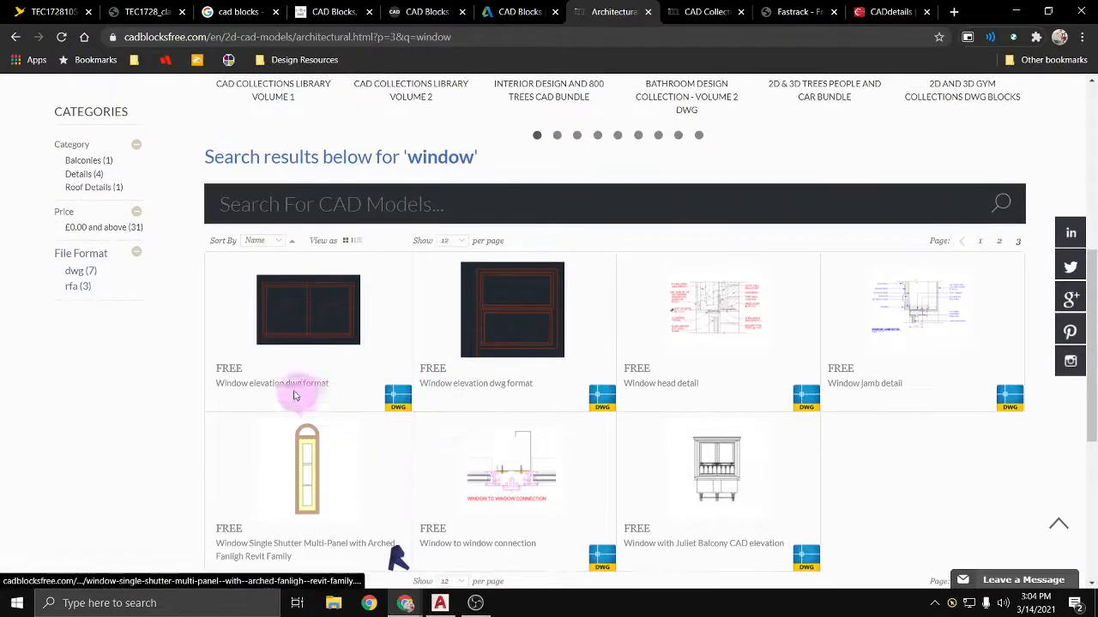
scroll(461, 385, "up", 3)
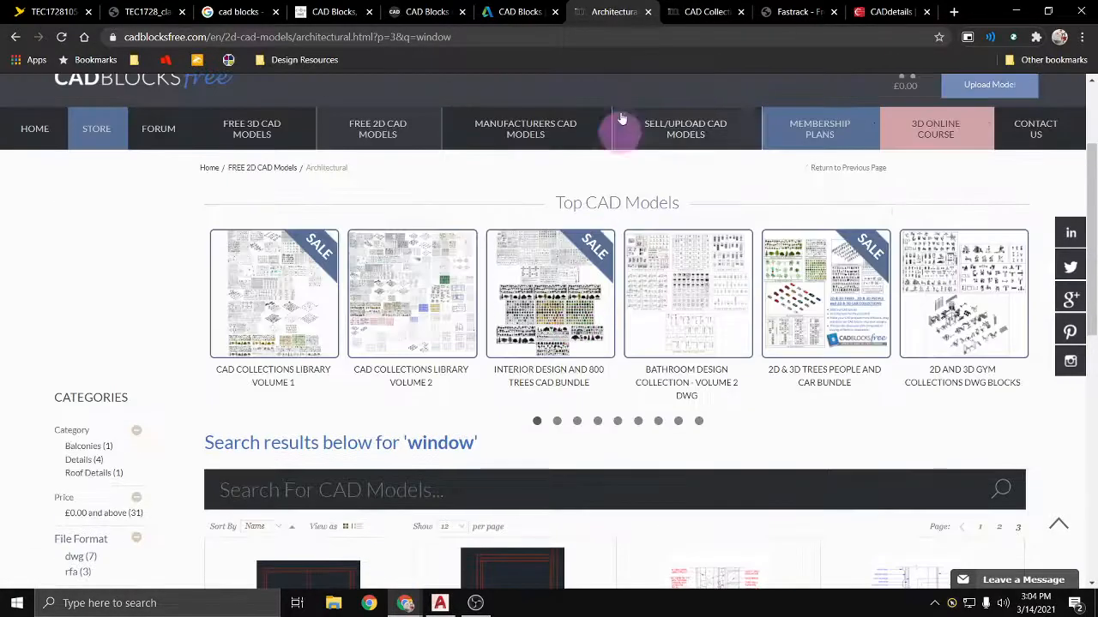
scroll(232, 160, "up", 2)
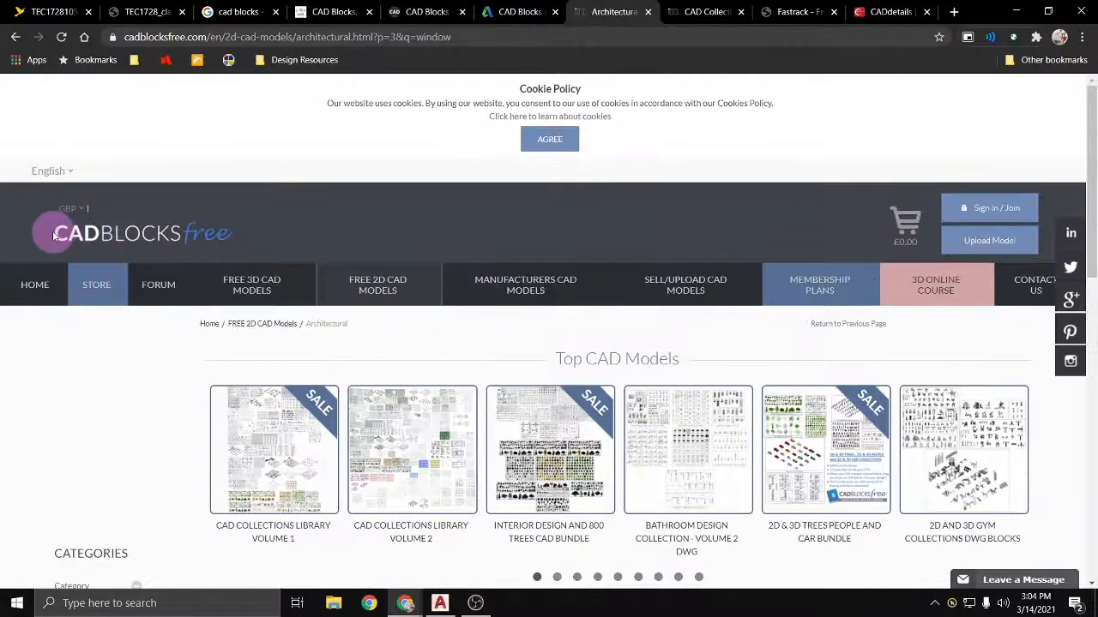
Step: Close both CADBlocks Free tabs and look through the manufacturer express links on the Fastrack CAD page
left_click(647, 13)
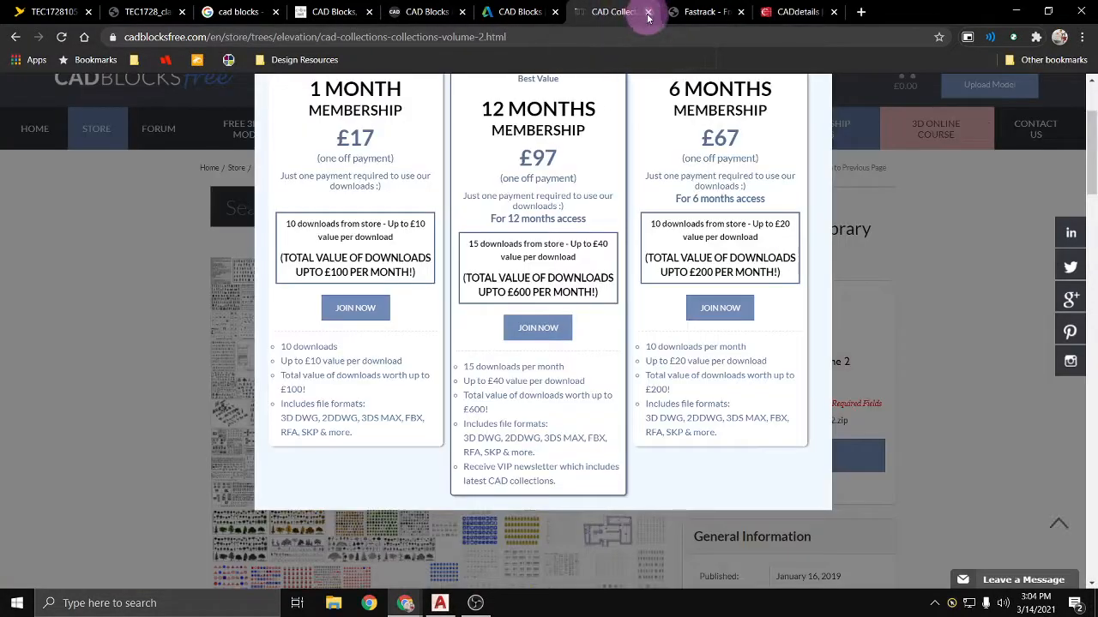
left_click(648, 13)
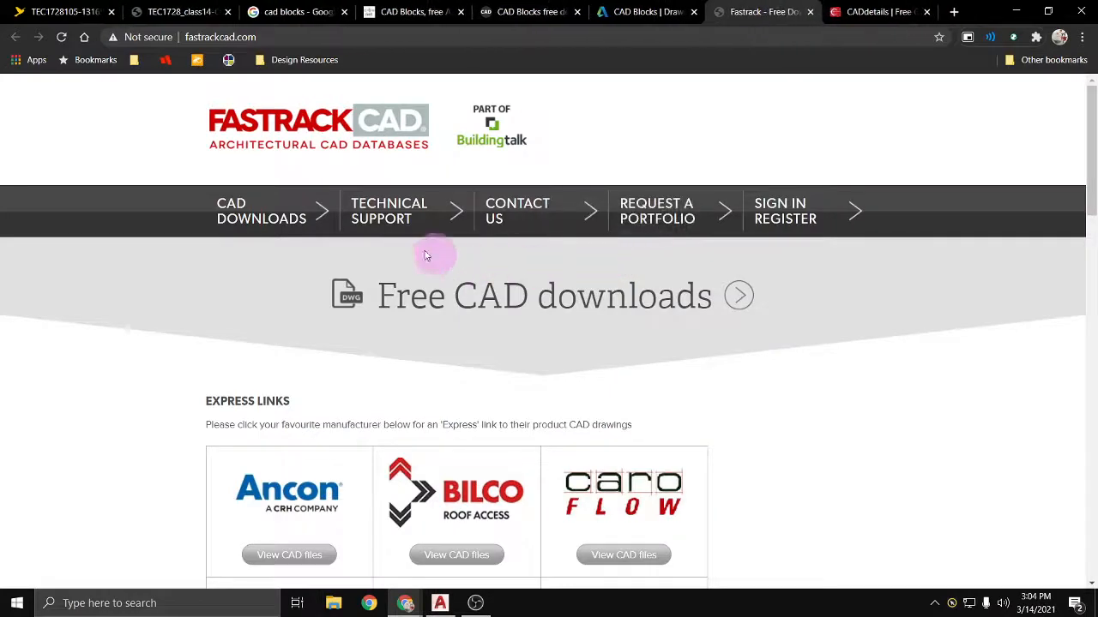
scroll(323, 140, "down", 3)
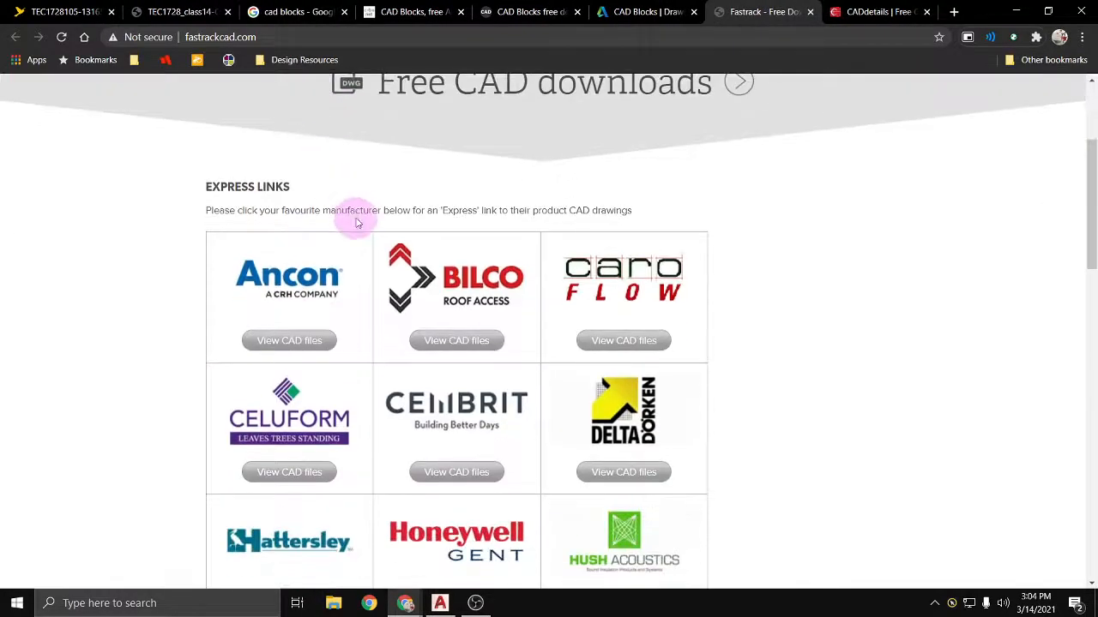
scroll(364, 291, "down", 2)
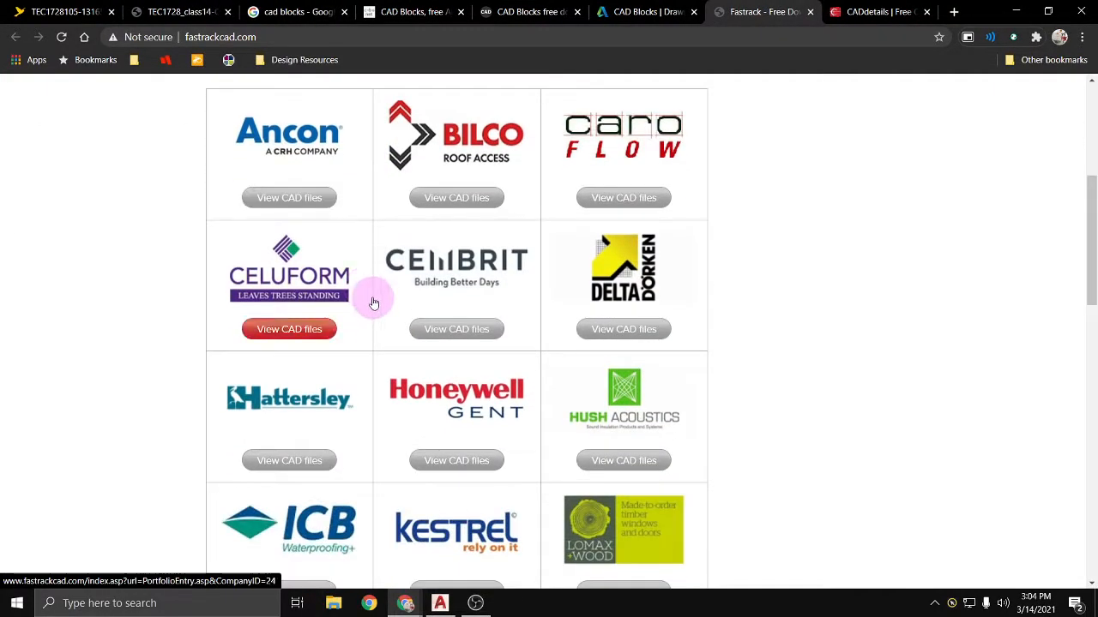
scroll(372, 304, "down", 2)
scroll(291, 189, "down", 2)
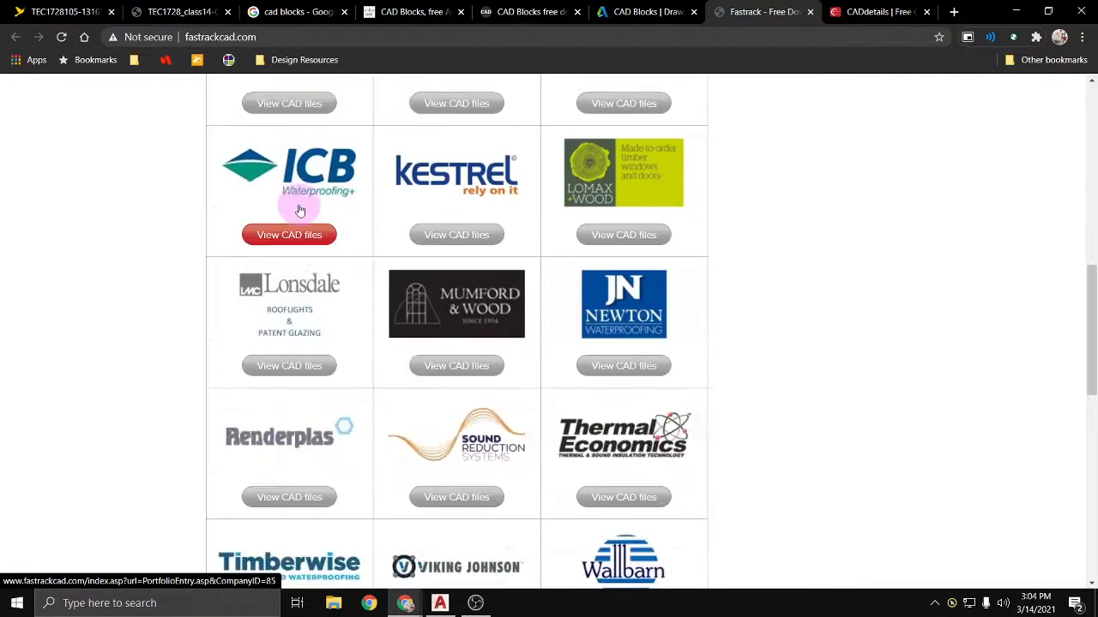
scroll(296, 217, "down", 2)
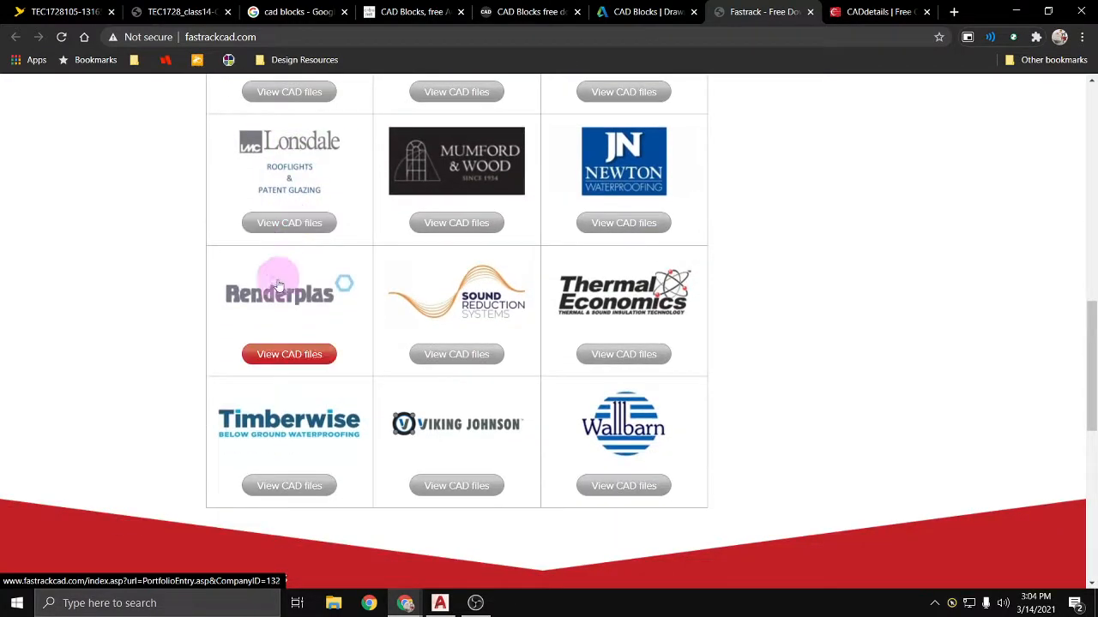
scroll(280, 285, "up", 3)
scroll(279, 289, "up", 5)
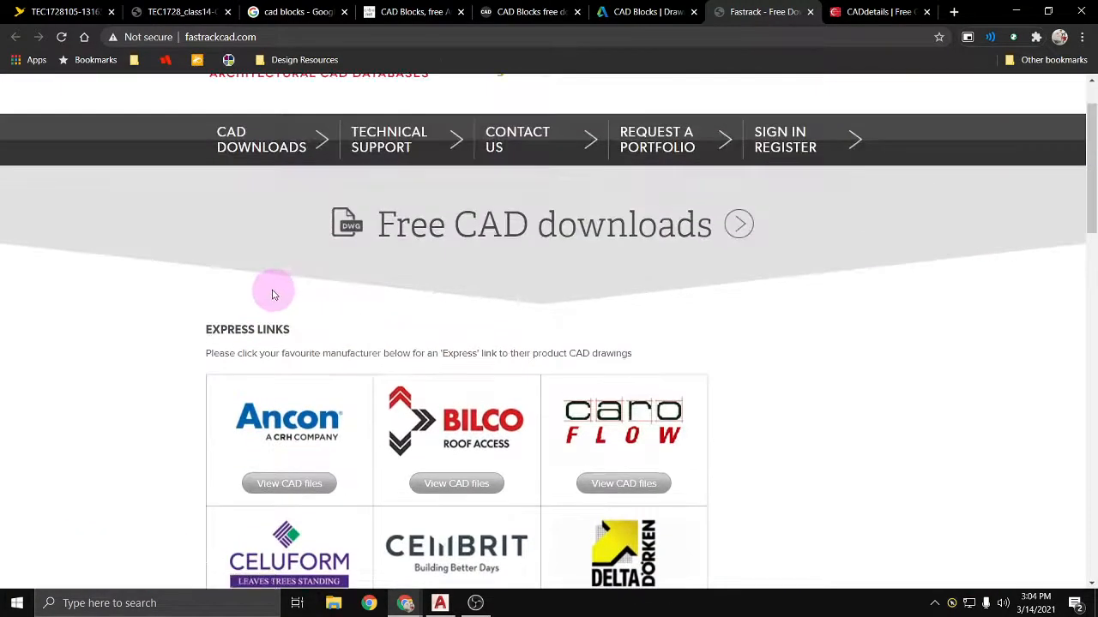
scroll(275, 292, "down", 2)
scroll(270, 297, "down", 2)
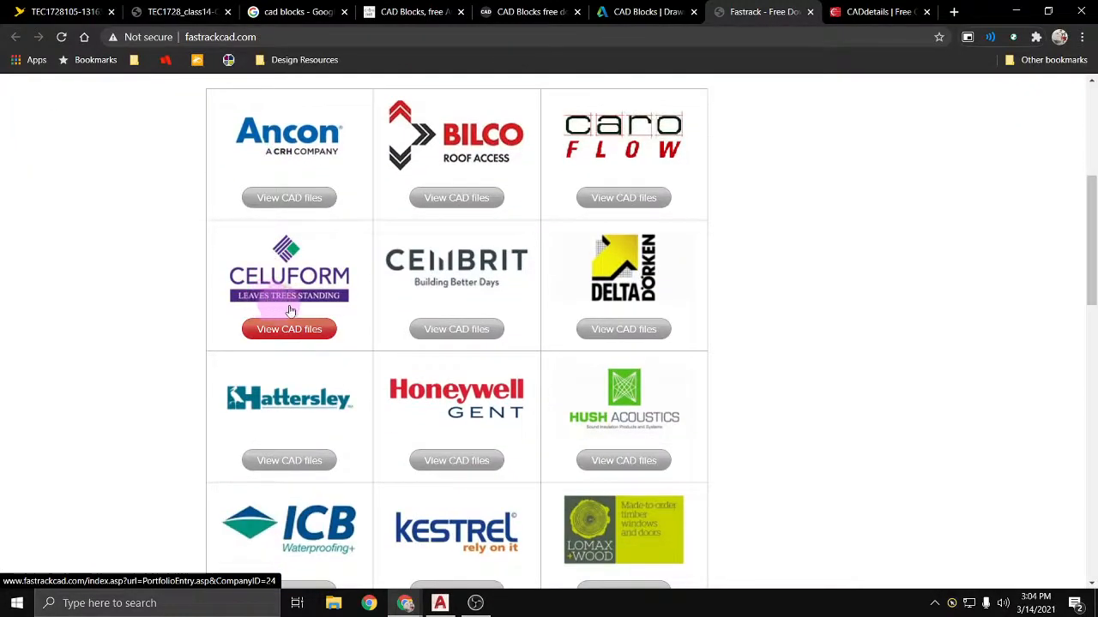
Step: Search Google in a new tab for "pella windows cad blocks"
left_click(954, 14)
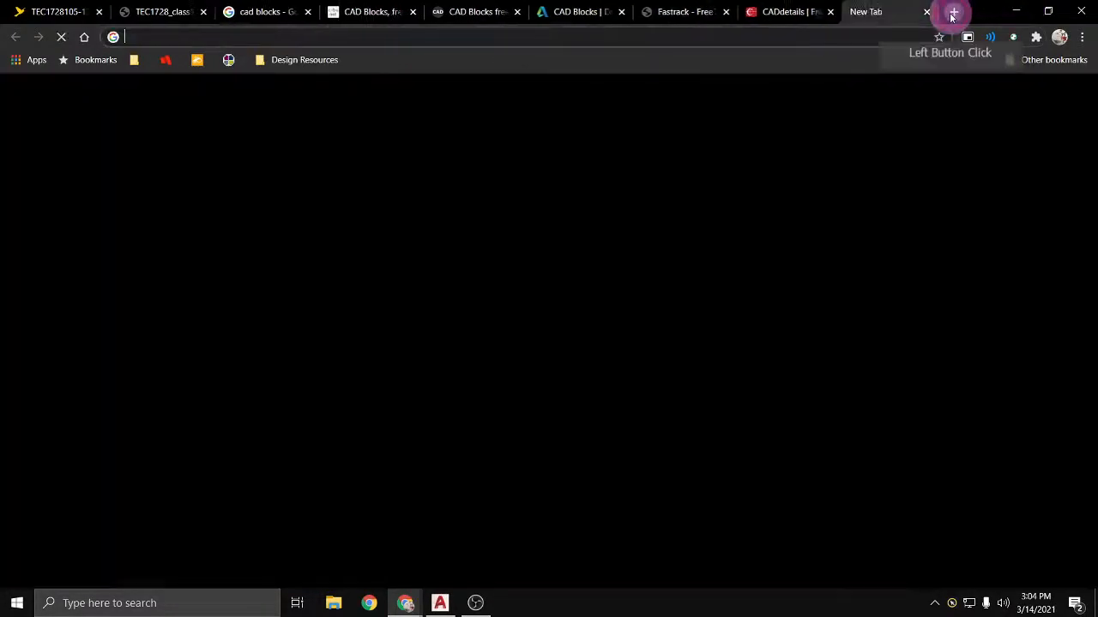
type("pe")
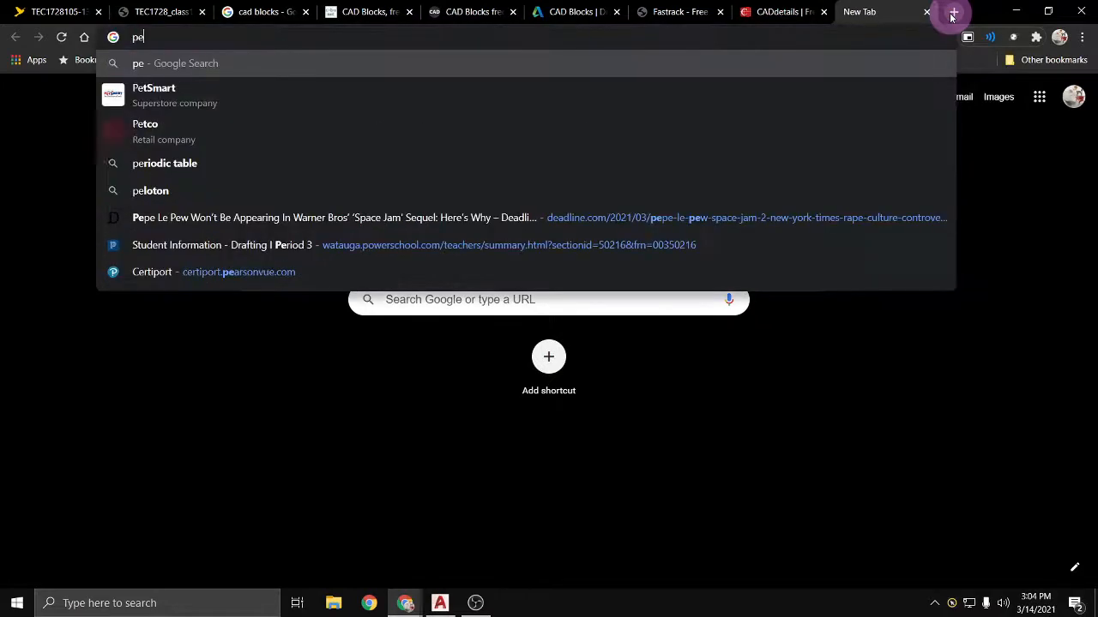
type("lla wind")
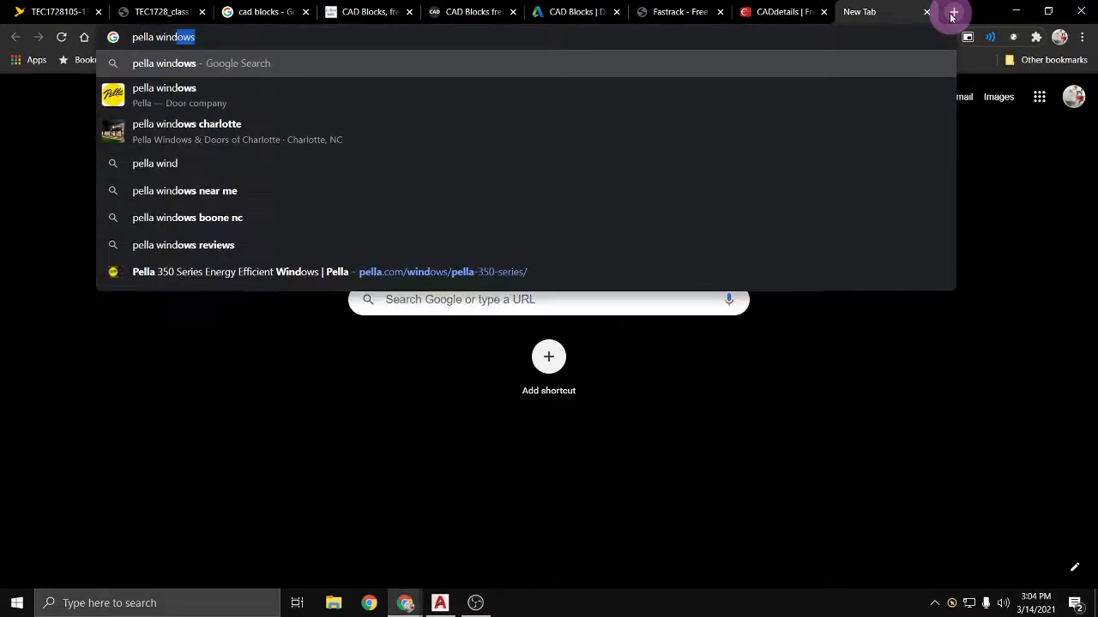
type("ows cad bloc")
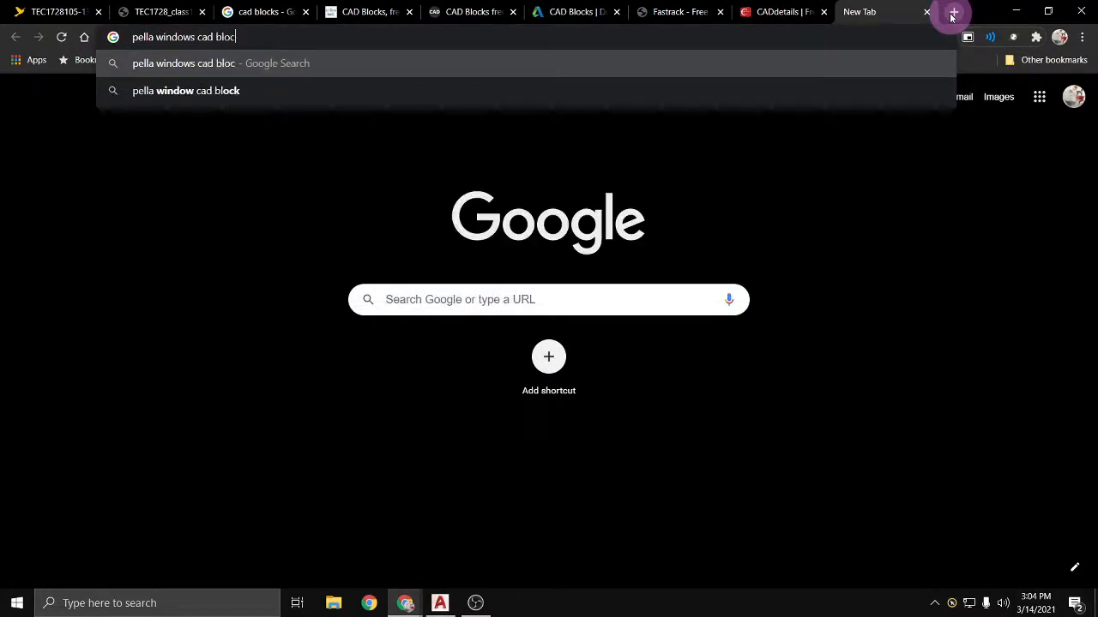
type("ks")
key("Return")
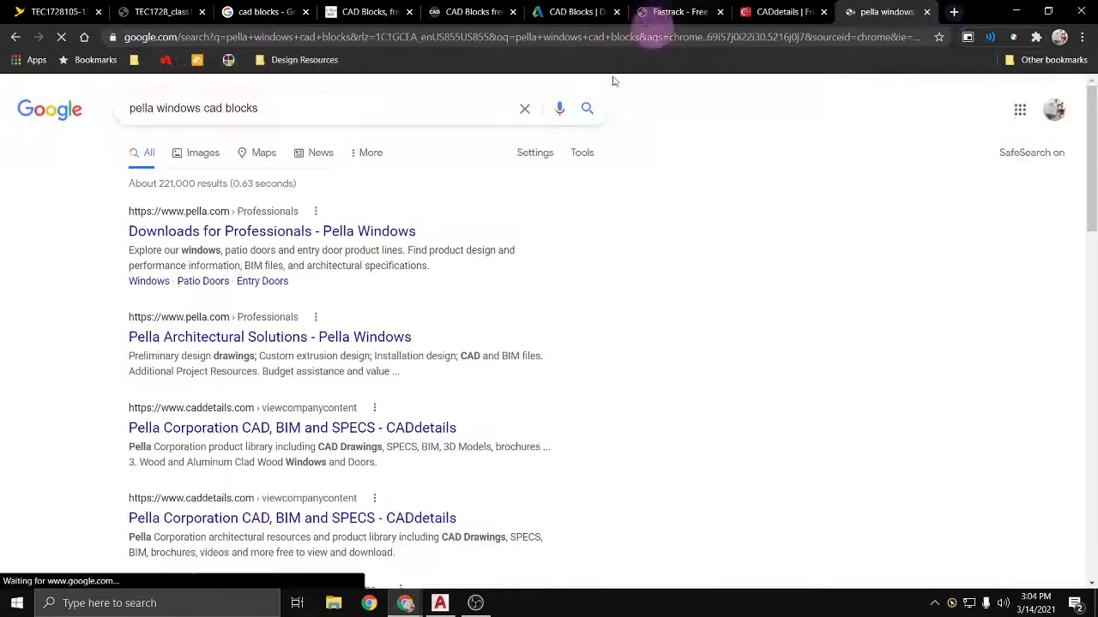
Step: Open Pella's Downloads for Professionals page from the search results and go to its Windows product line
left_click(333, 233)
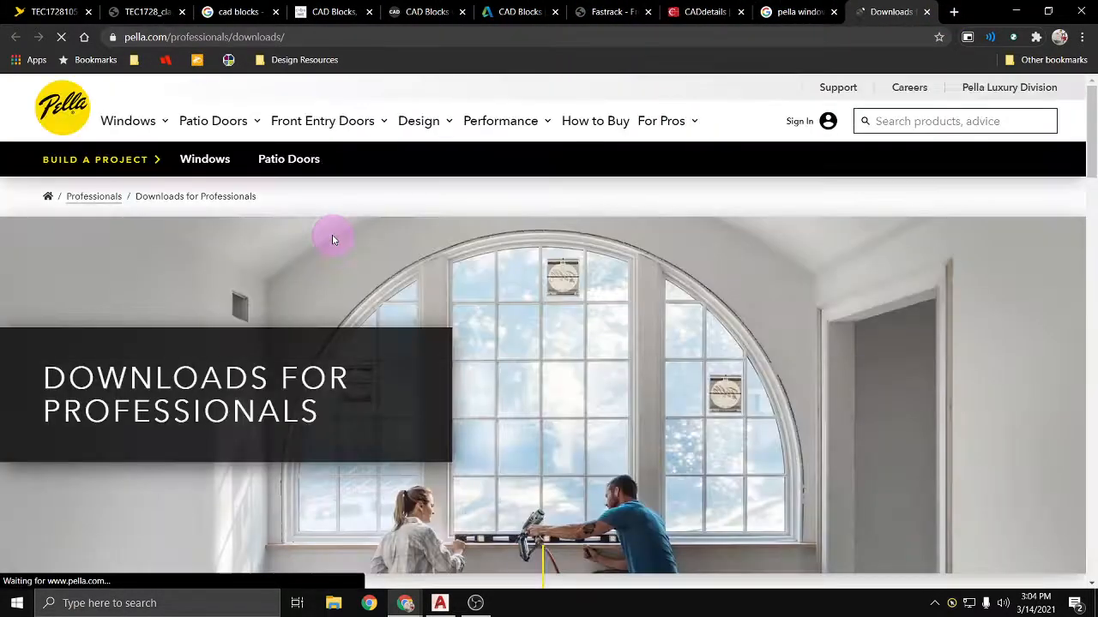
scroll(334, 237, "down", 5)
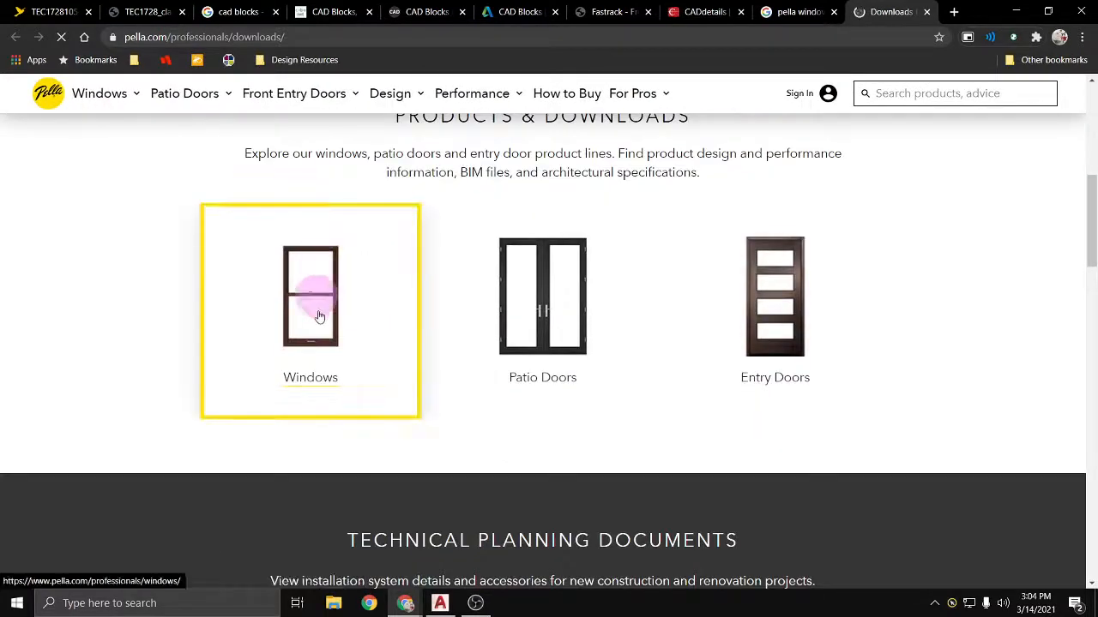
left_click(315, 386)
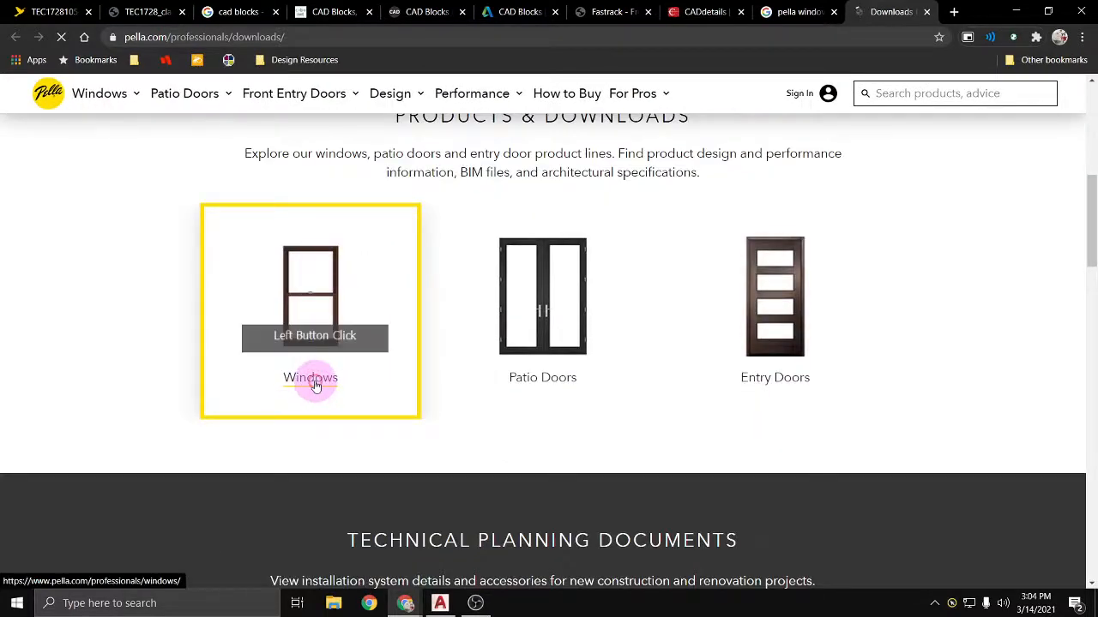
Step: Find the Architect Series - Traditional windows and open the Double-Hung details
scroll(333, 373, "down", 6)
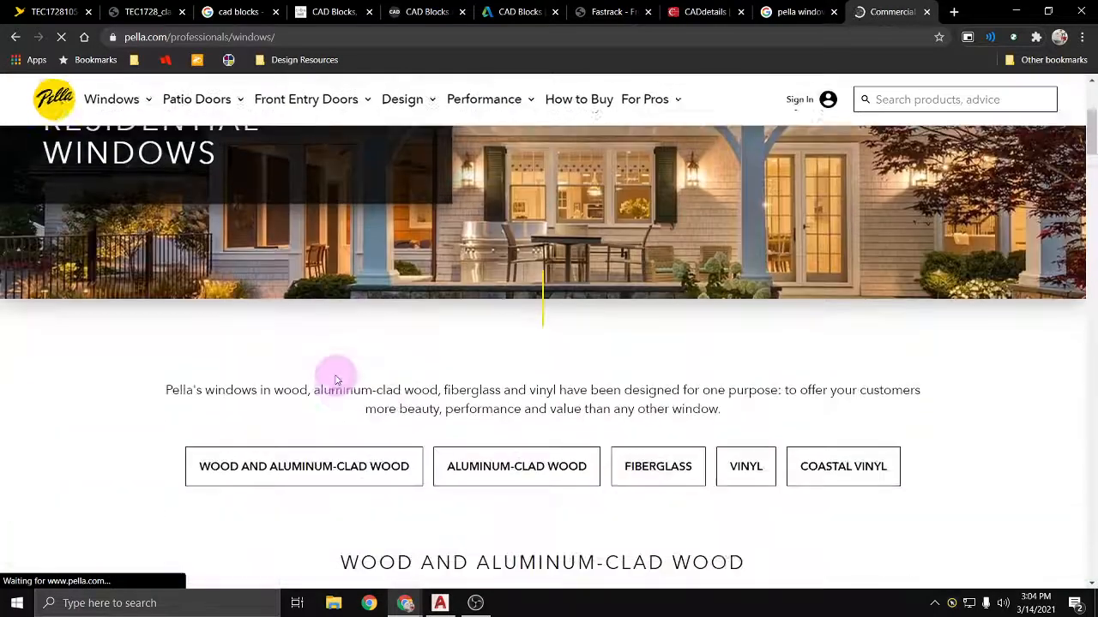
scroll(334, 377, "down", 3)
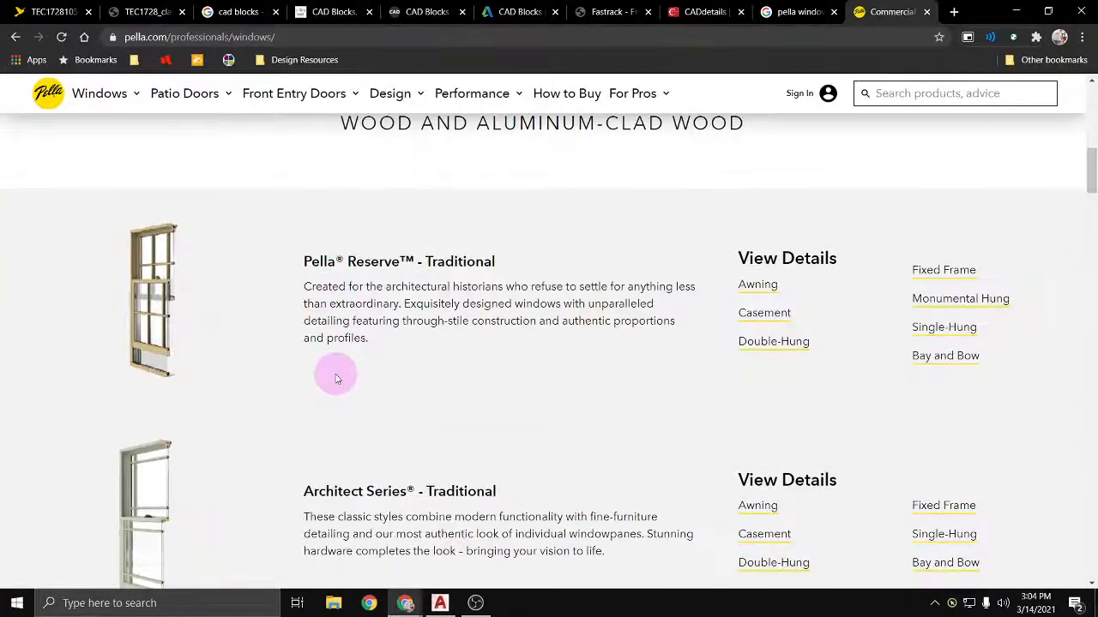
scroll(328, 373, "down", 3)
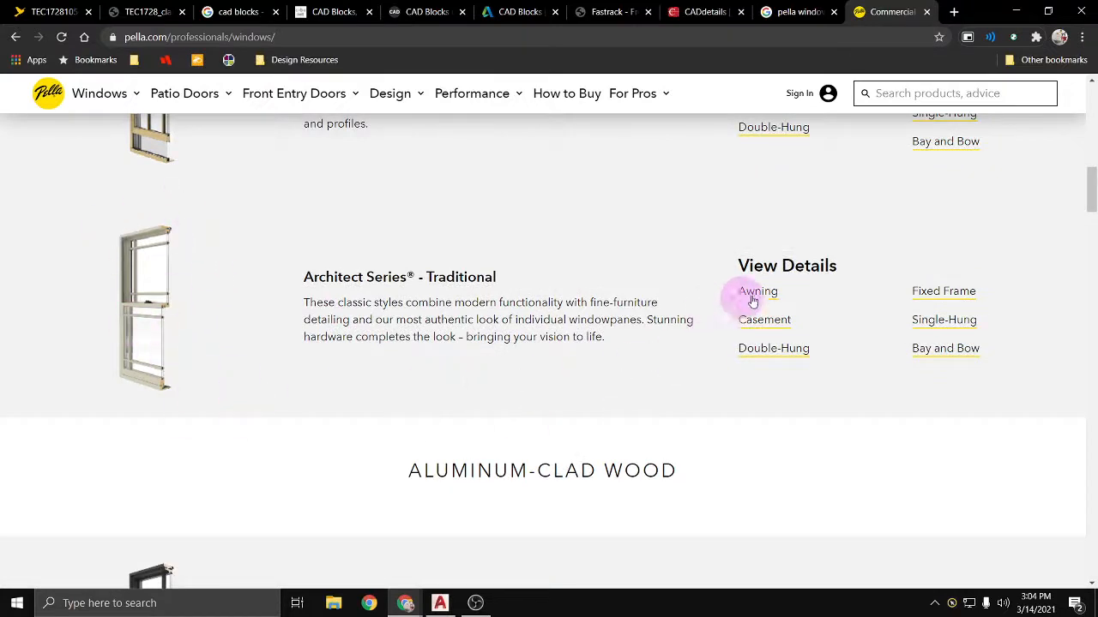
left_click(766, 349)
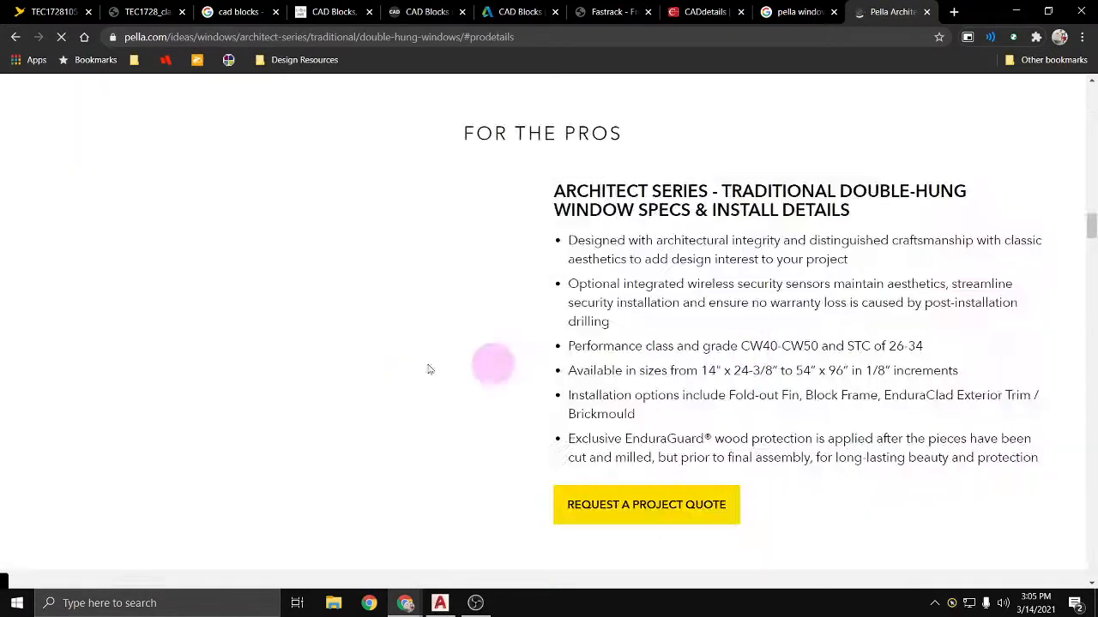
Step: Expand 3D & BIM, 2D Elevation - Wood and 2D Cross Section - Wood under Product Downloads and review the offered files
scroll(355, 352, "down", 5)
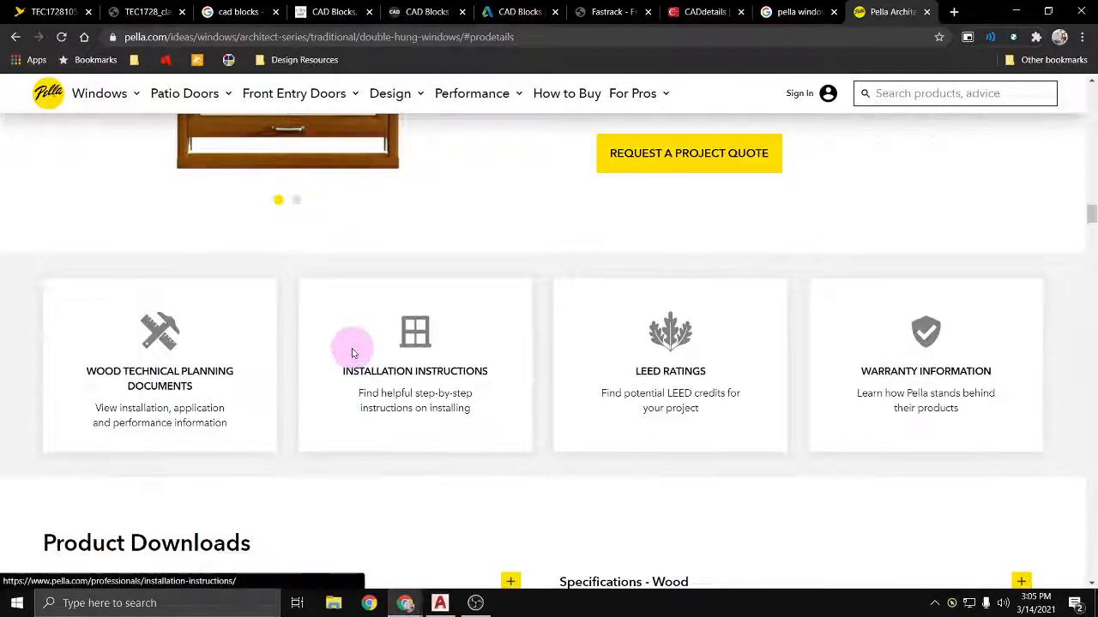
scroll(141, 306, "down", 2)
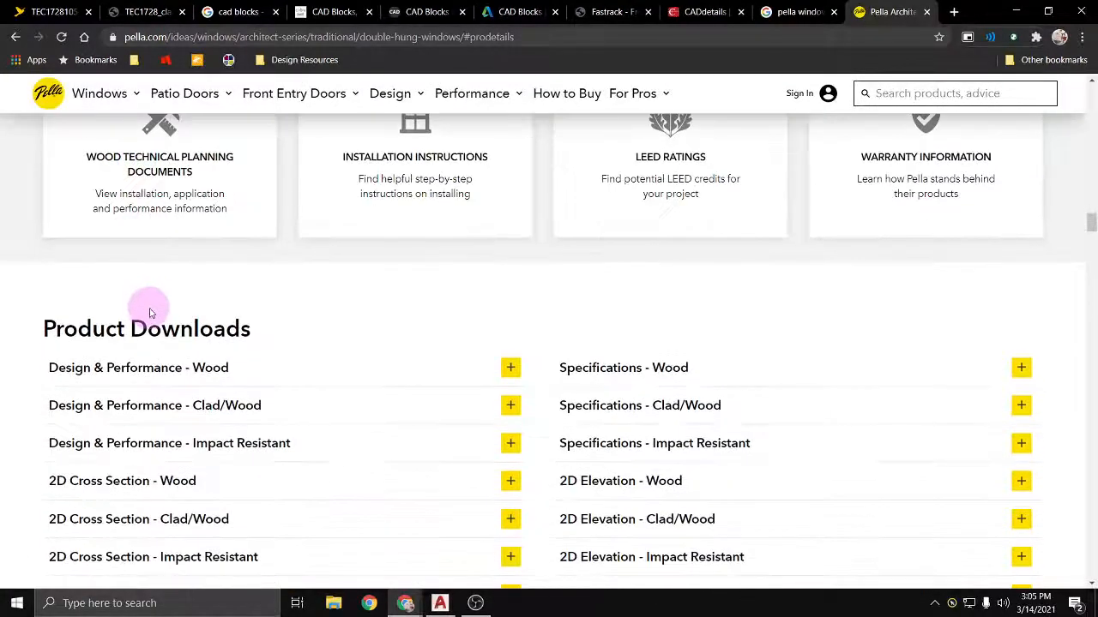
scroll(176, 318, "down", 2)
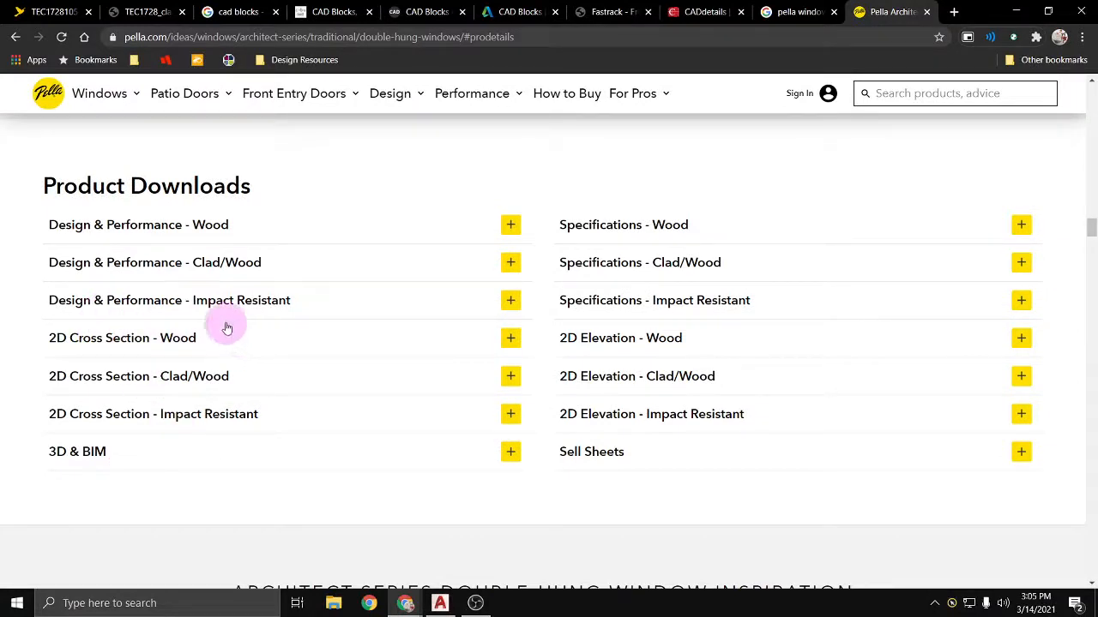
left_click(509, 455)
scroll(135, 444, "down", 1)
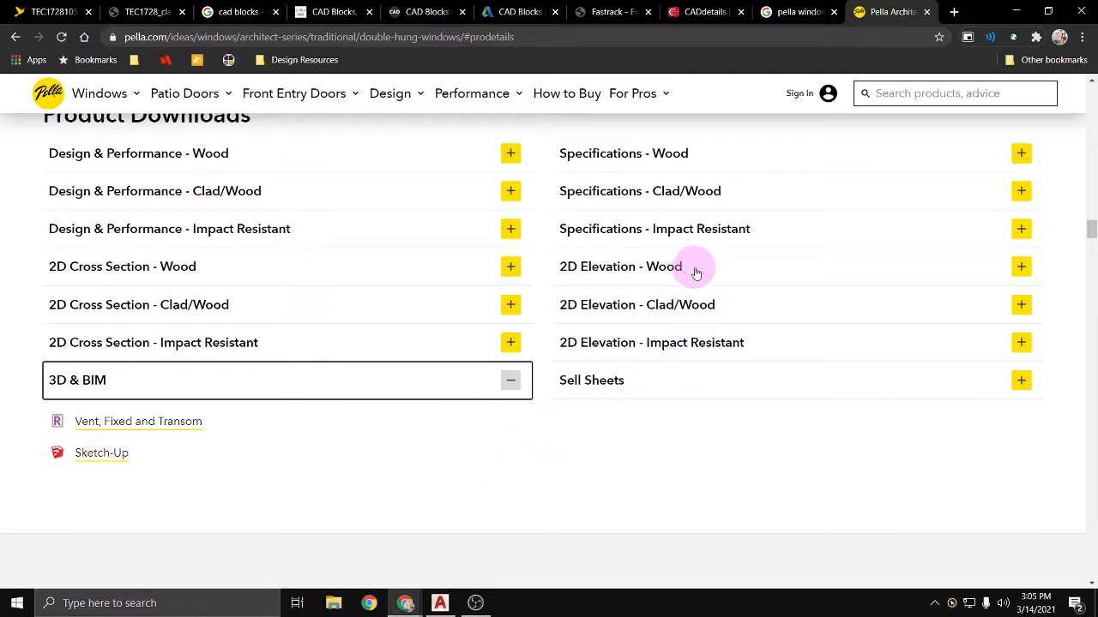
left_click(730, 274)
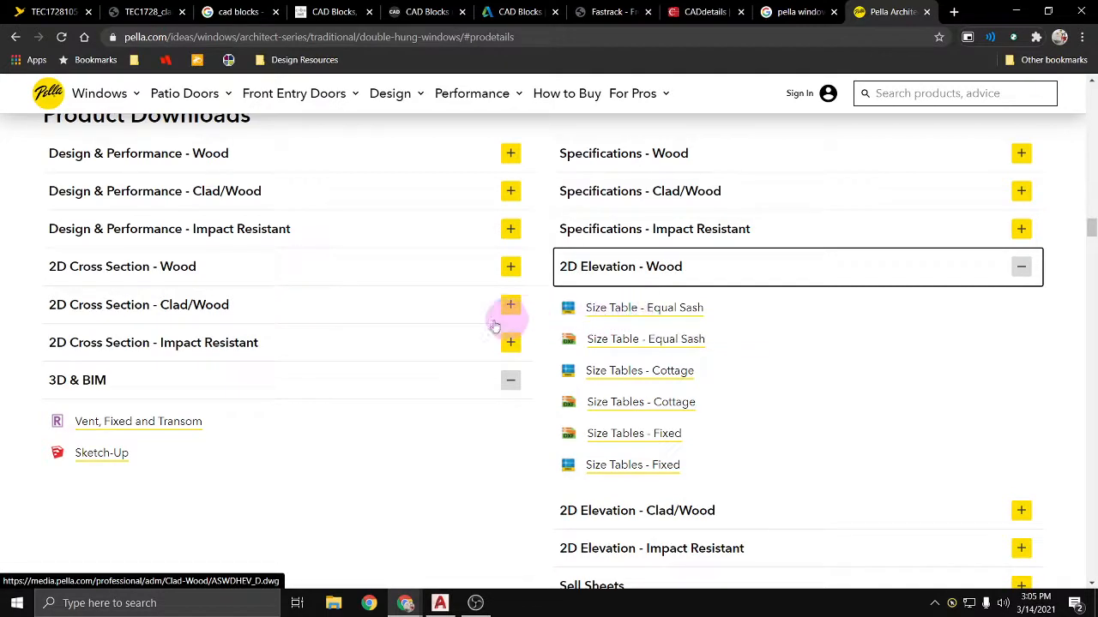
left_click(510, 267)
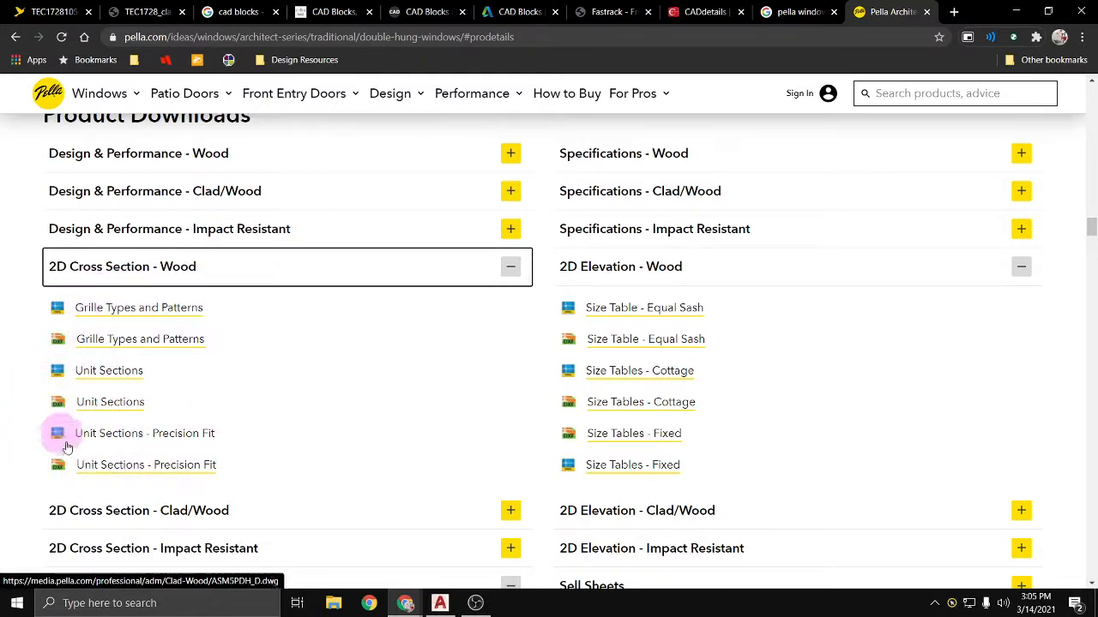
scroll(95, 477, "down", 2)
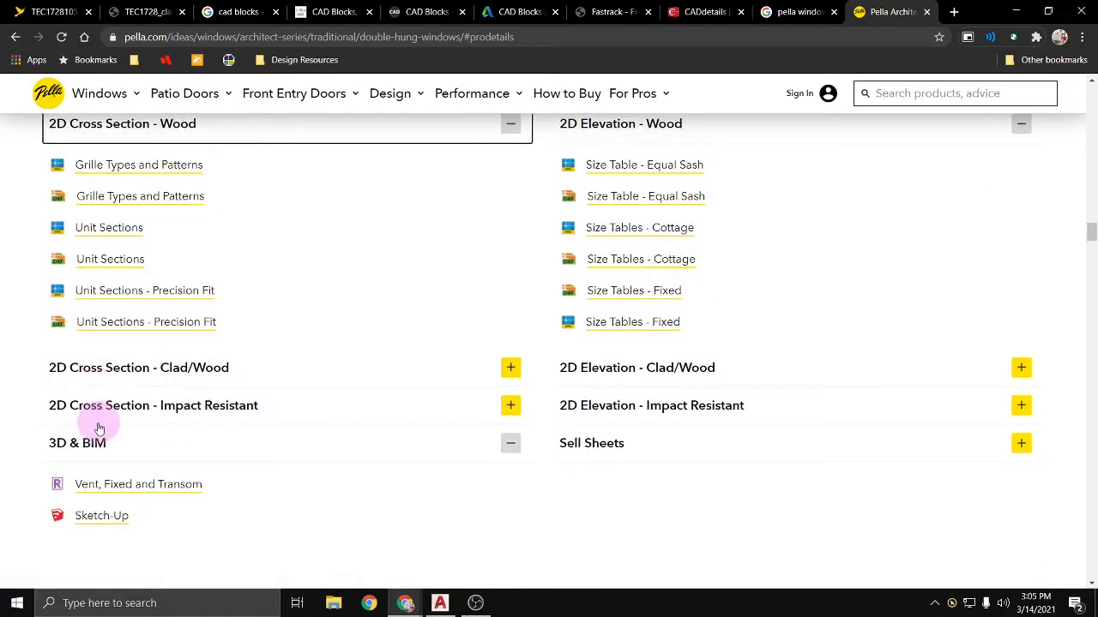
scroll(412, 453, "up", 1)
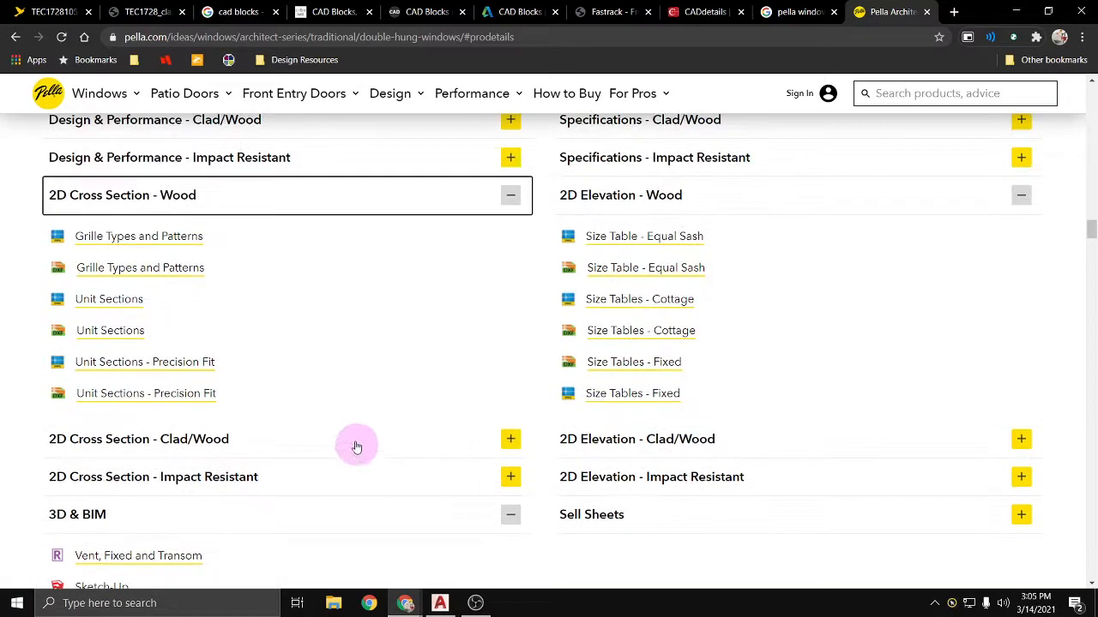
scroll(257, 368, "up", 1)
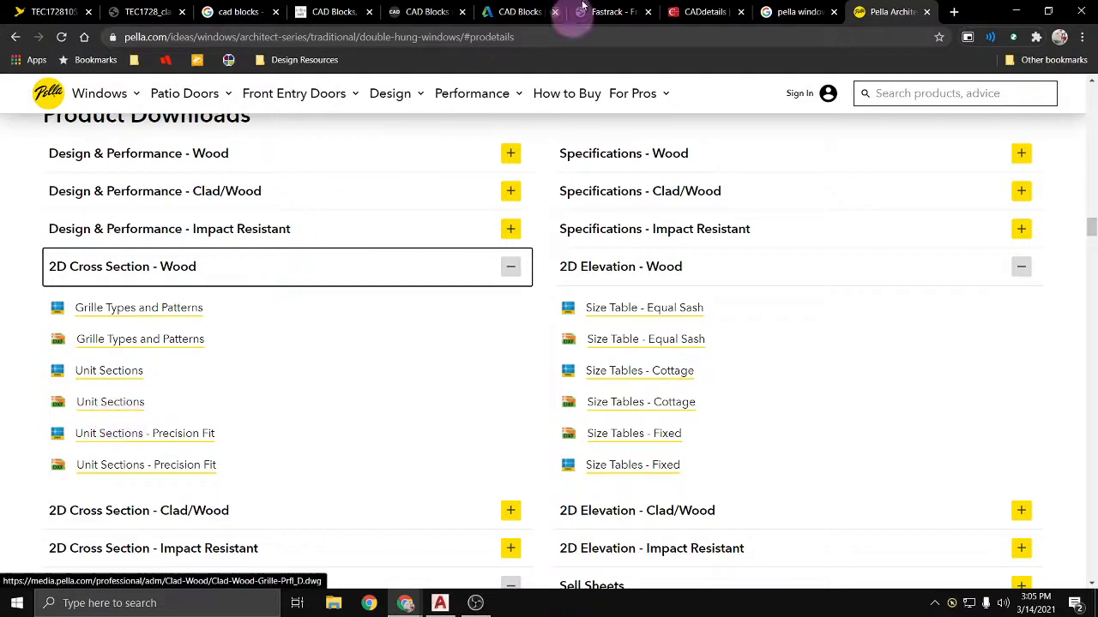
Step: Return to the cad-blocks.net page and look through its free AutoCAD block categories
left_click(298, 15)
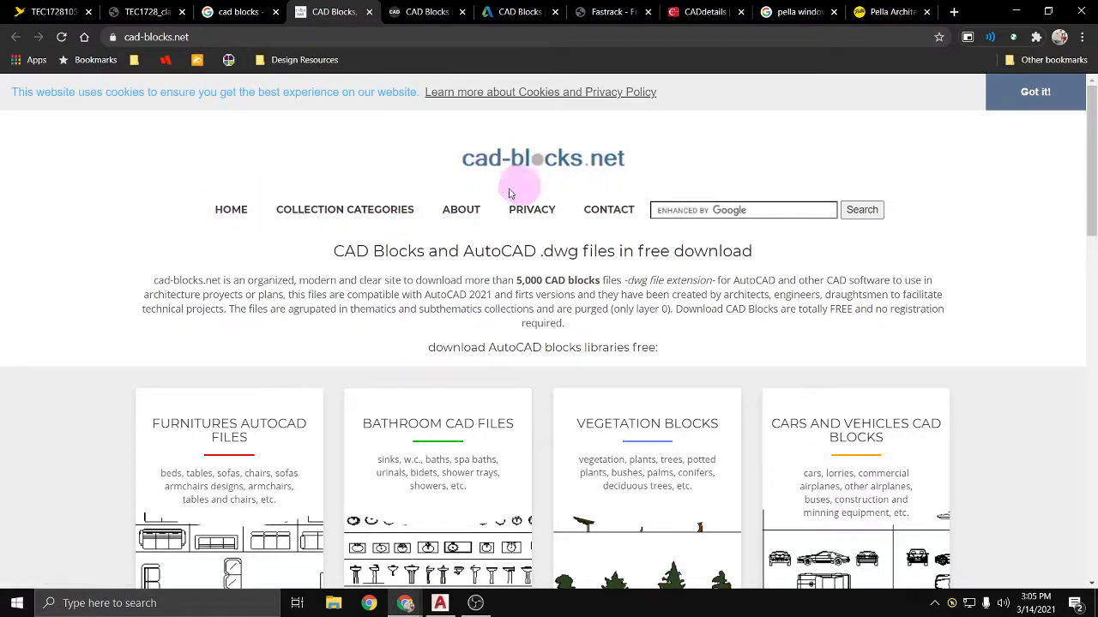
scroll(52, 367, "down", 3)
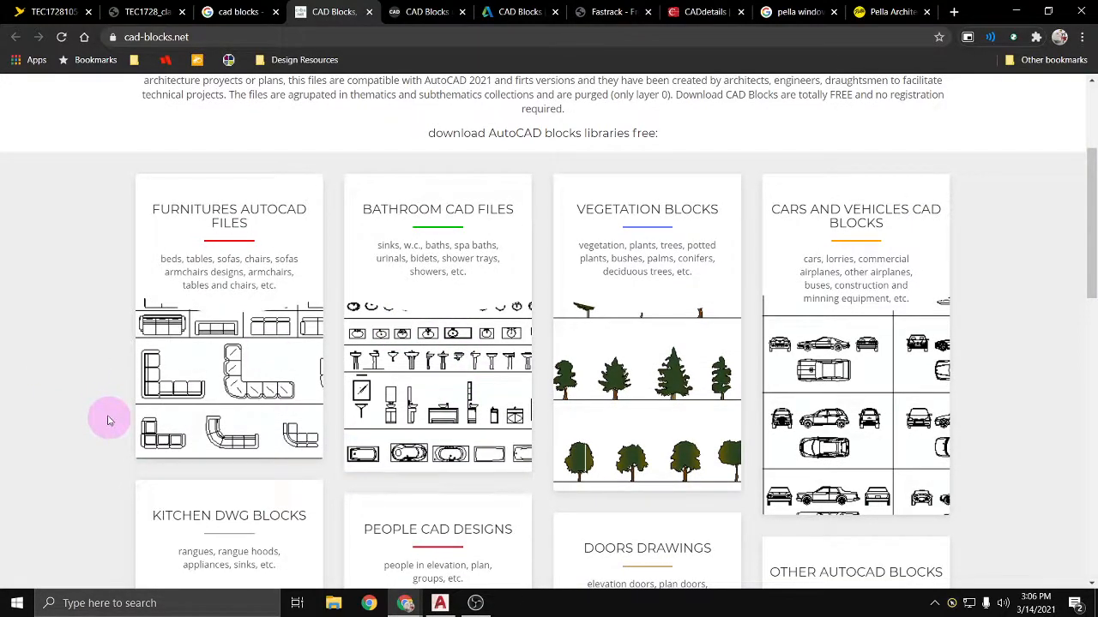
scroll(215, 343, "down", 3)
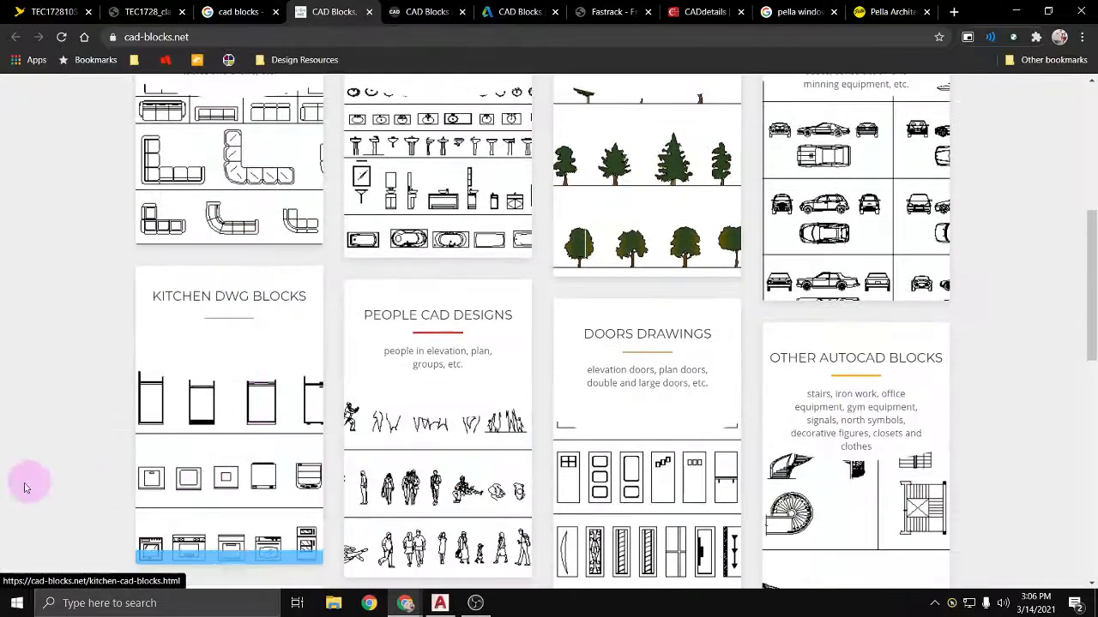
scroll(98, 392, "down", 3)
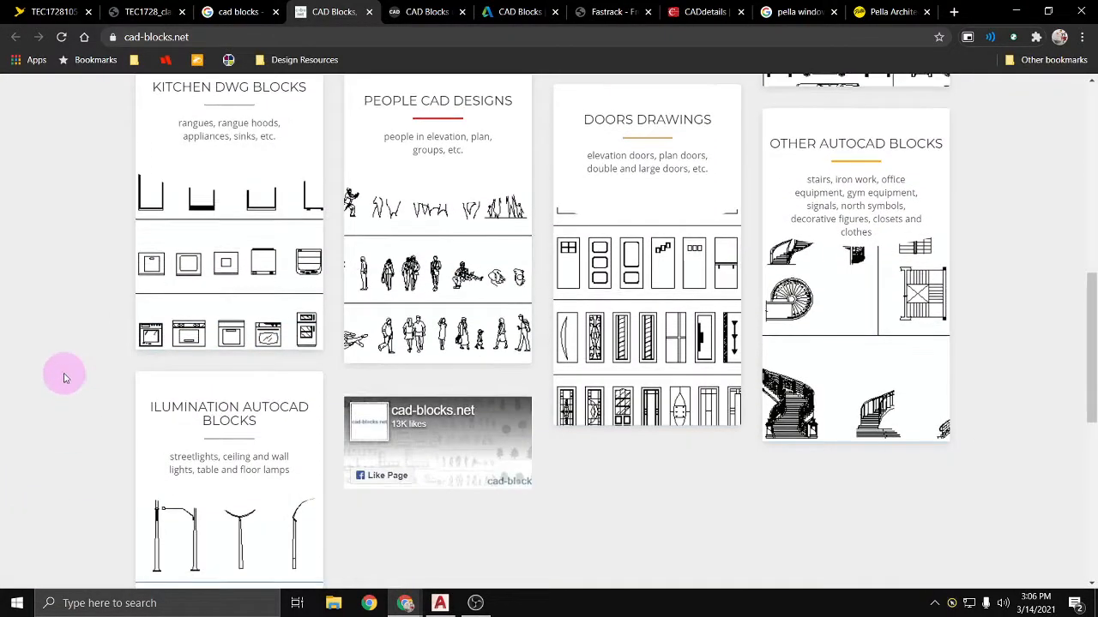
scroll(65, 378, "up", 6)
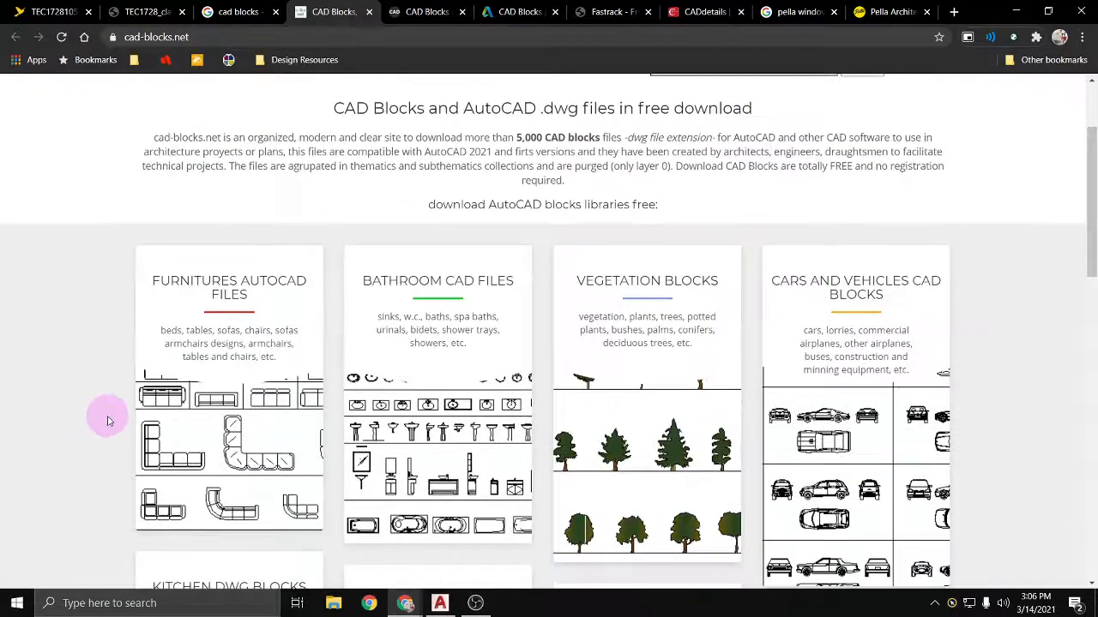
scroll(108, 420, "down", 4)
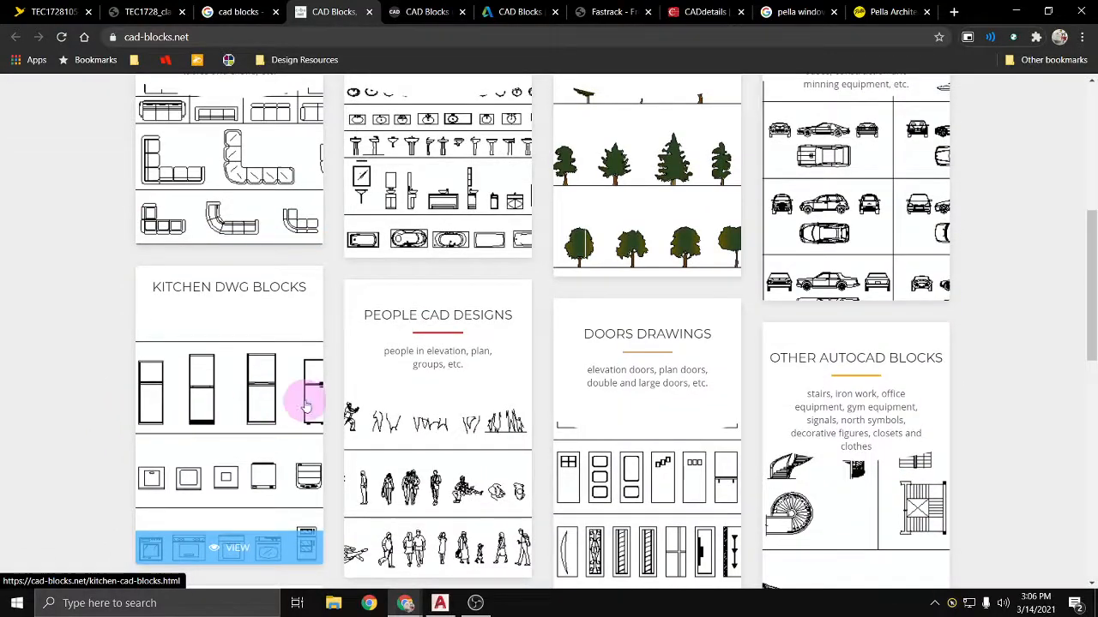
Step: Open the Doors Drawings category, review its door collections and open Doors Plan CAD Blocks
left_click(603, 331)
scroll(481, 335, "down", 2)
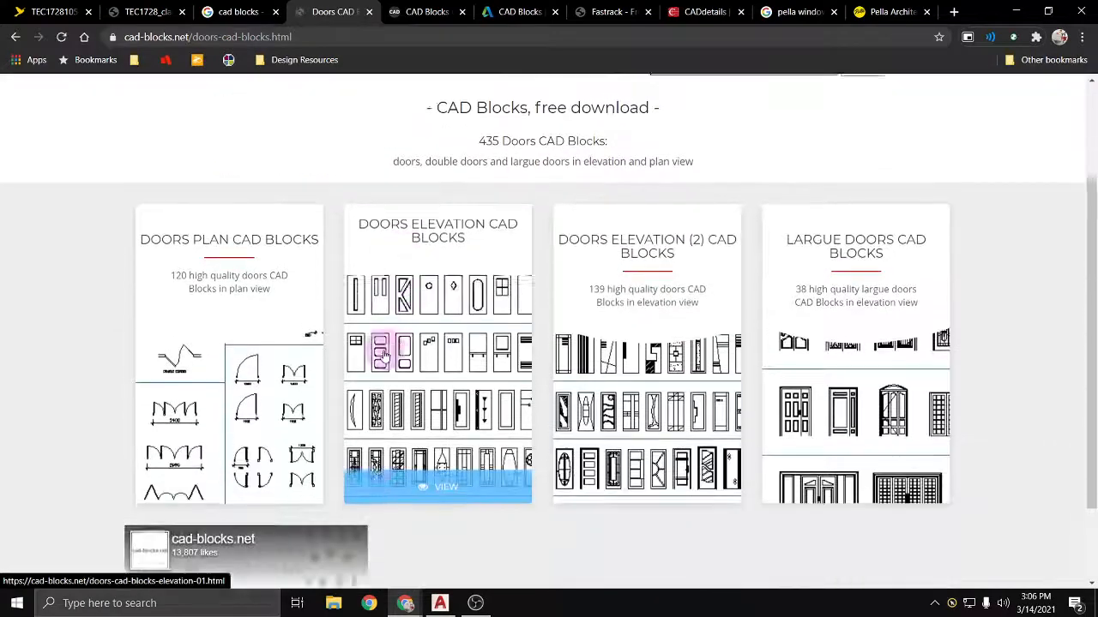
scroll(383, 356, "down", 2)
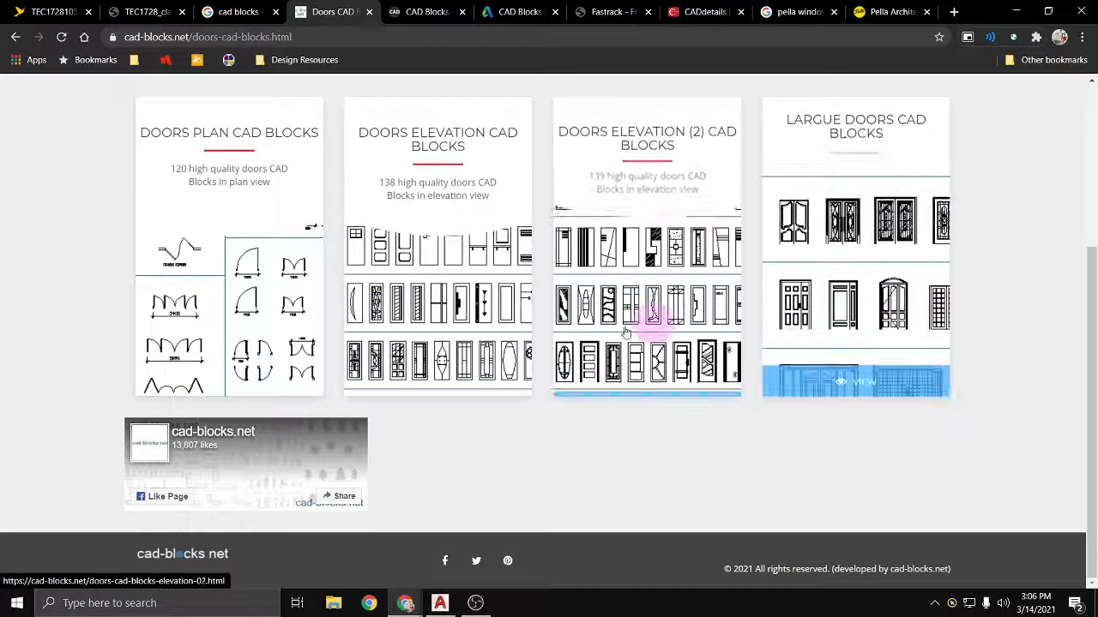
scroll(416, 306, "up", 1)
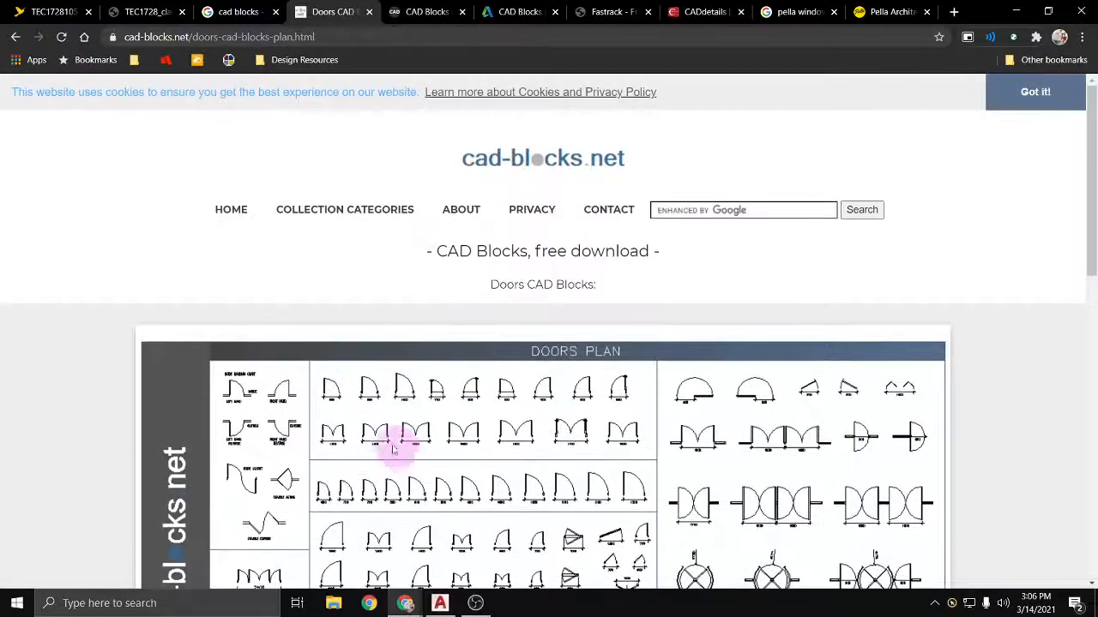
Step: Examine the Doors Plan sheet preview and download its CAD blocks
scroll(368, 408, "down", 3)
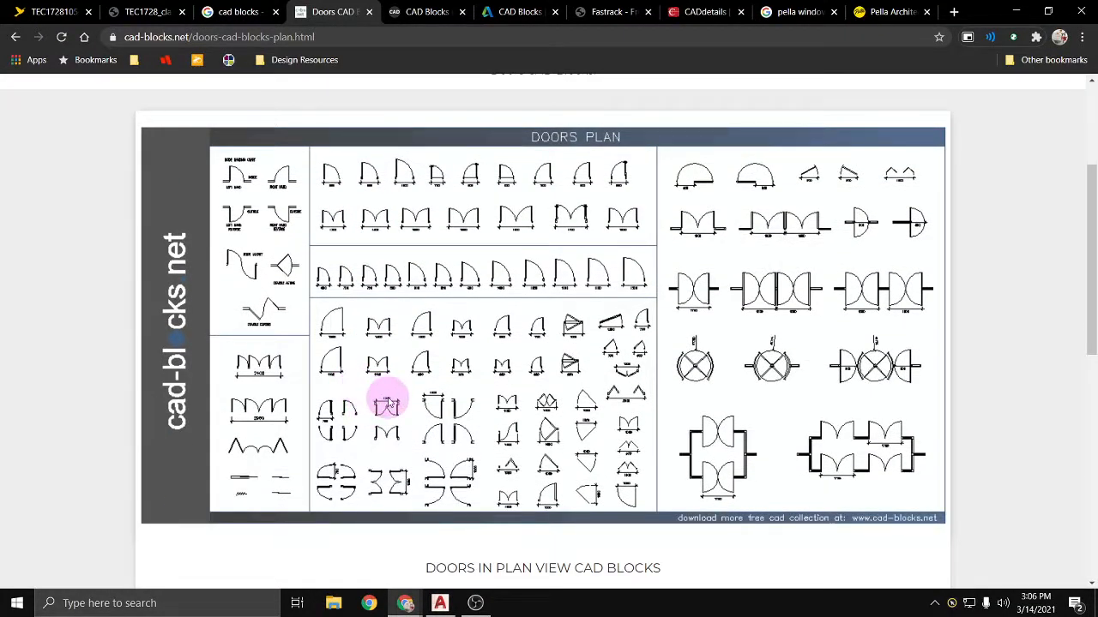
scroll(528, 384, "up", 2)
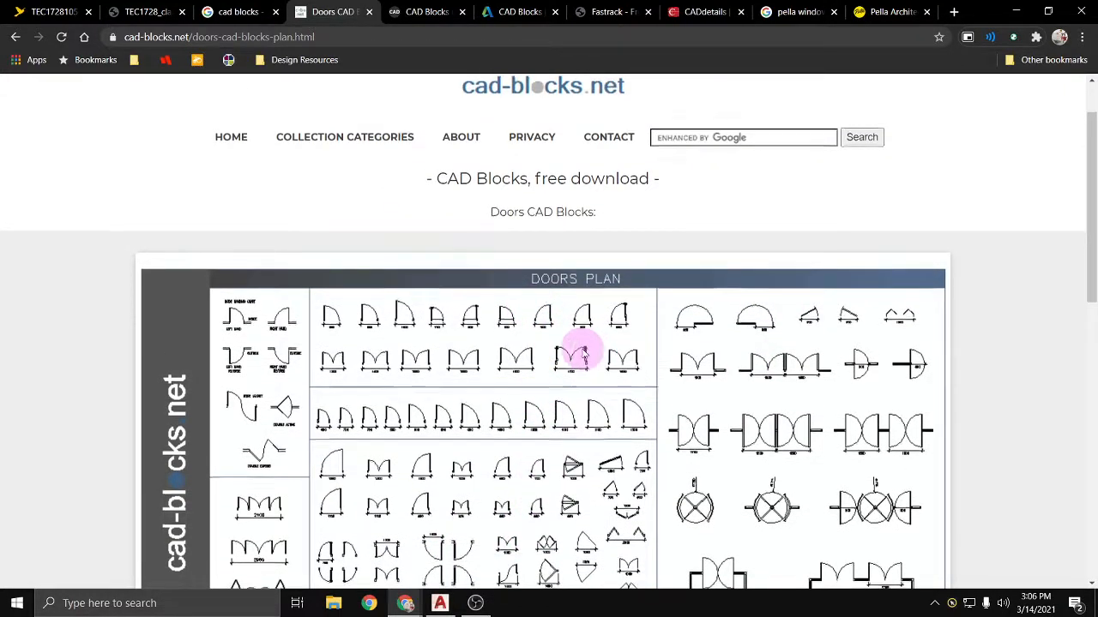
scroll(584, 361, "down", 2)
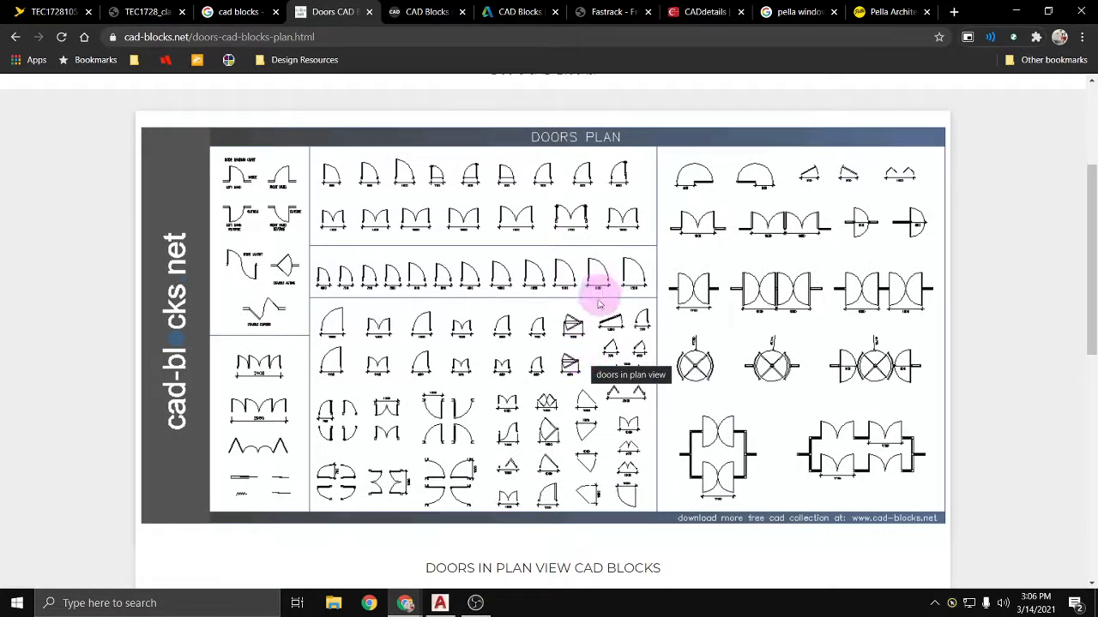
scroll(549, 309, "down", 4)
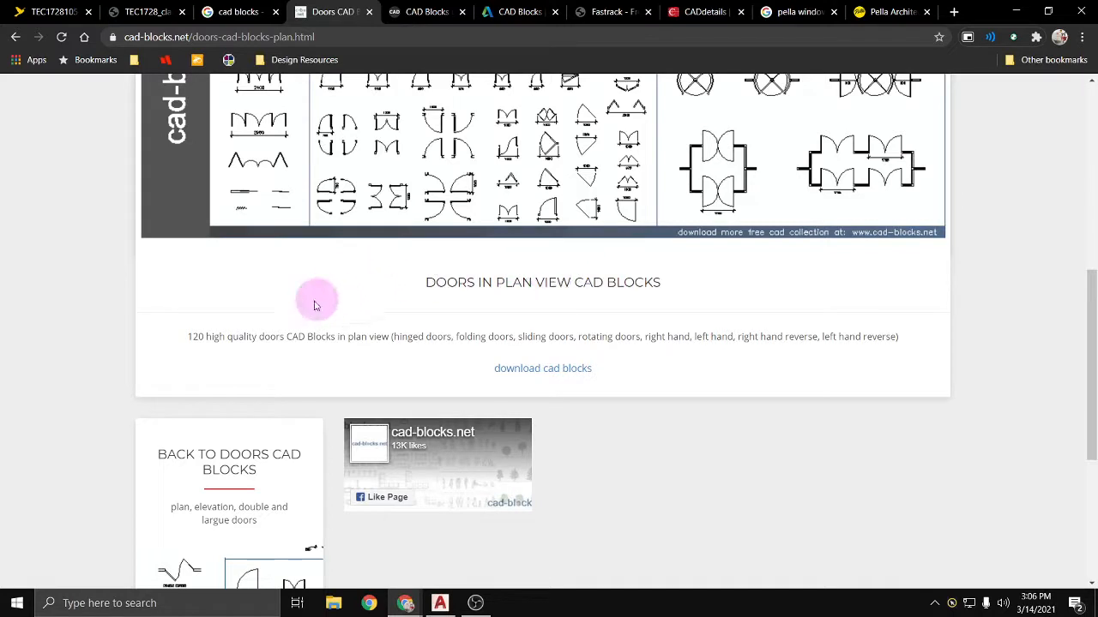
left_click(533, 368)
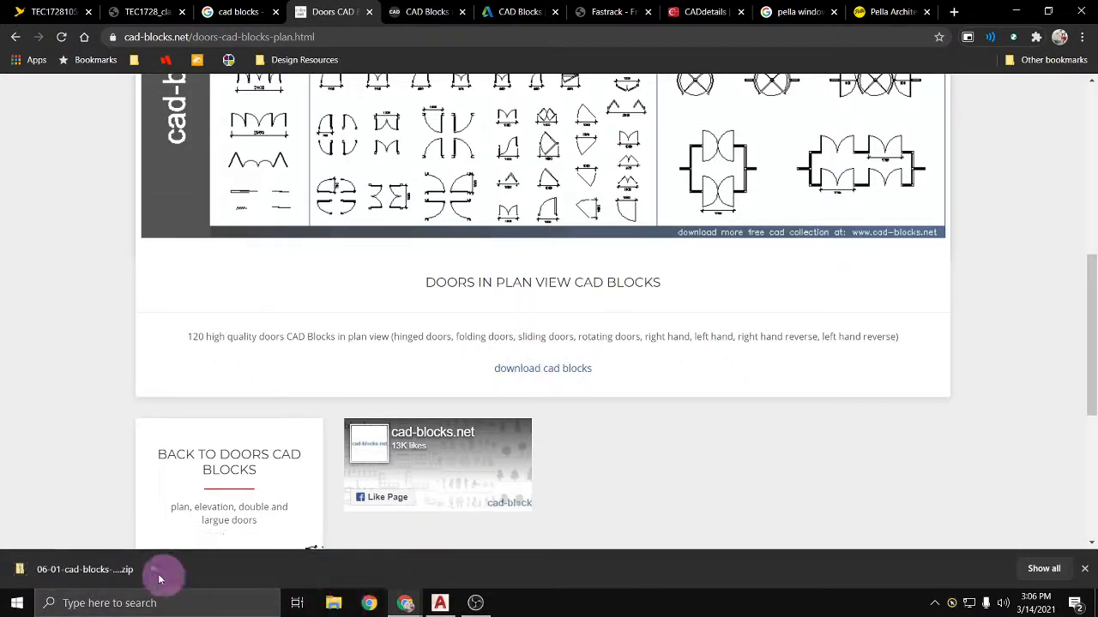
Step: Open the 06-01-cad-blocks-net-doors-plan drawing from the downloaded zip in AutoCAD as read-only
left_click(102, 574)
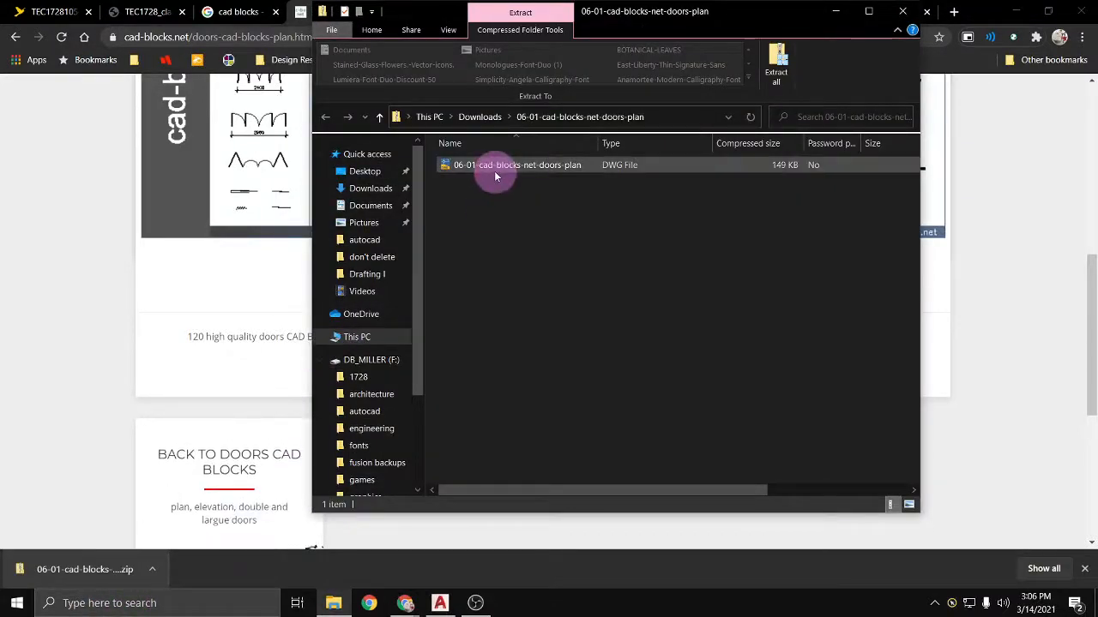
double_click(494, 171)
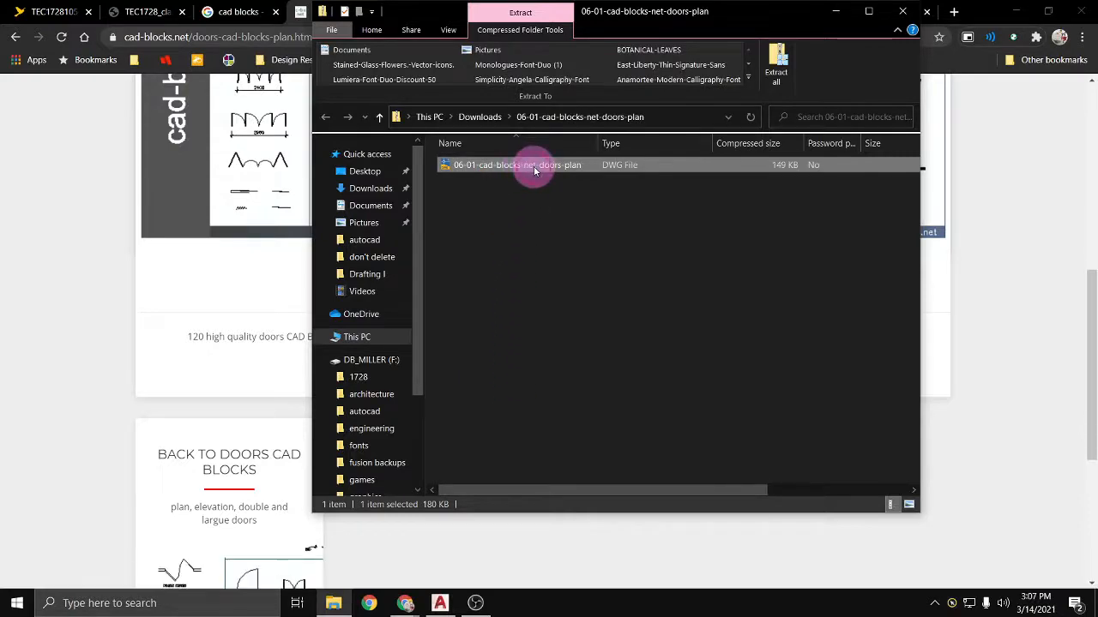
double_click(527, 167)
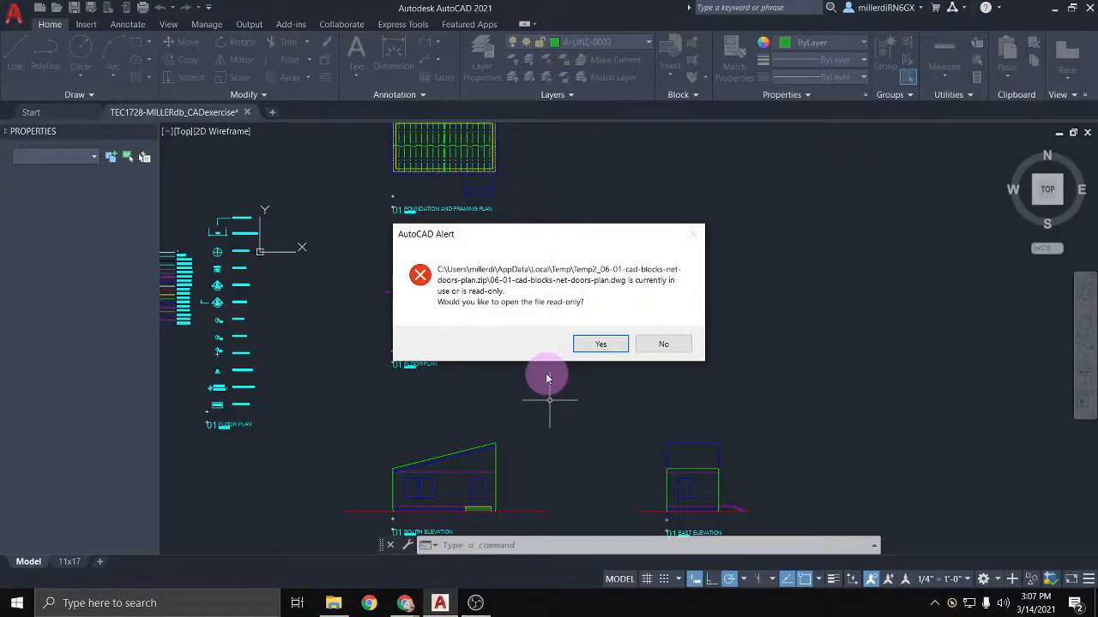
left_click(610, 344)
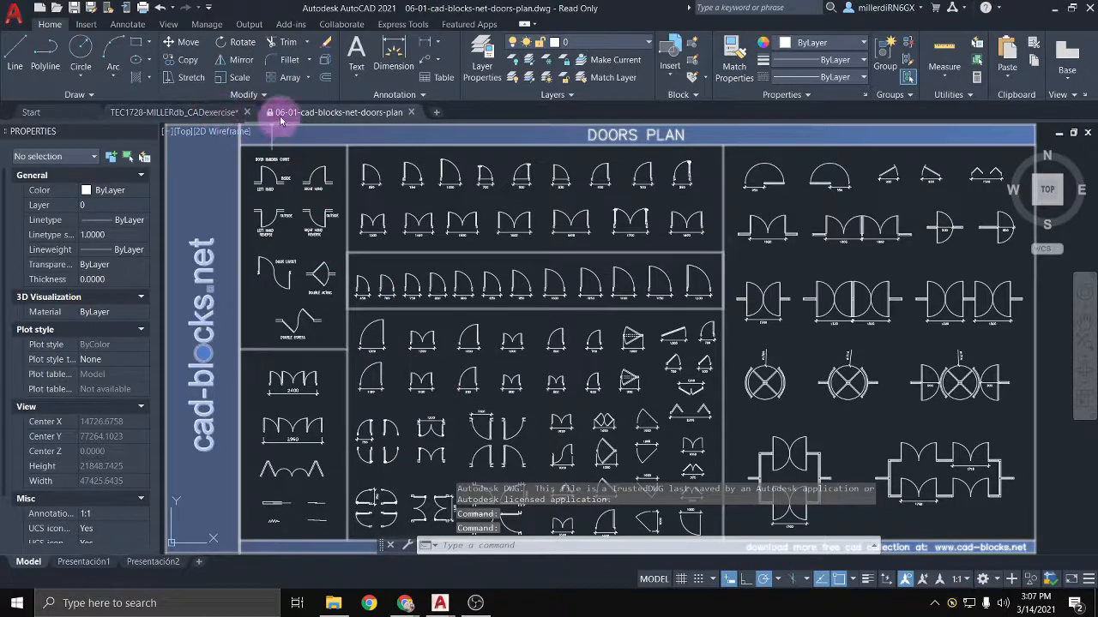
scroll(446, 343, "down", 2)
scroll(354, 296, "up", 2)
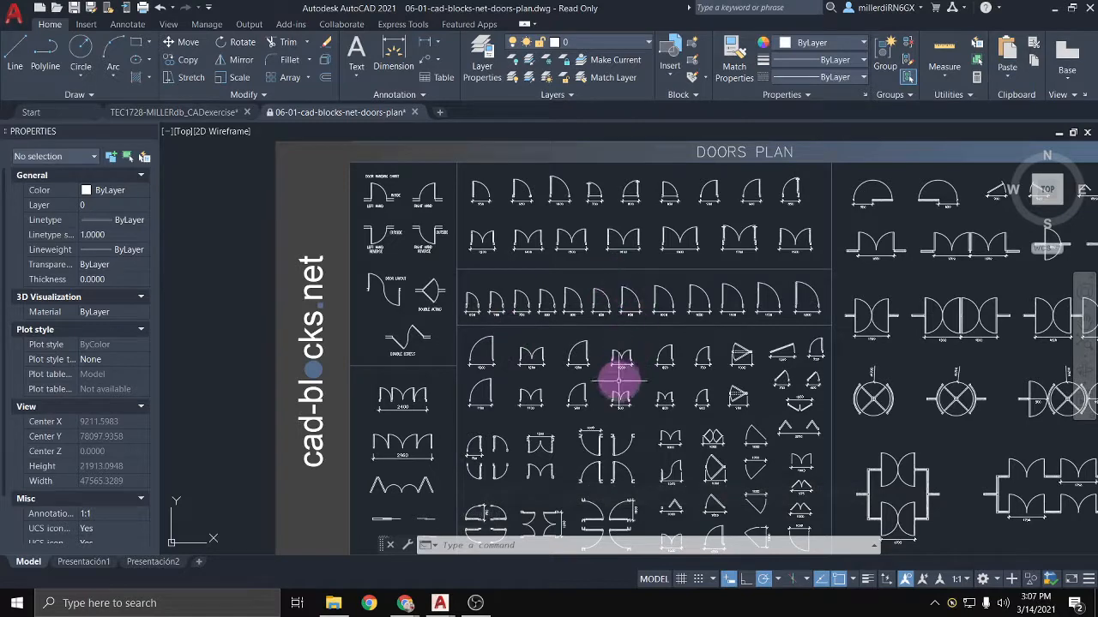
Step: Examine the door handing chart and the single, double, bi-fold and angled door blocks in the doors plan drawing
scroll(482, 284, "up", 2)
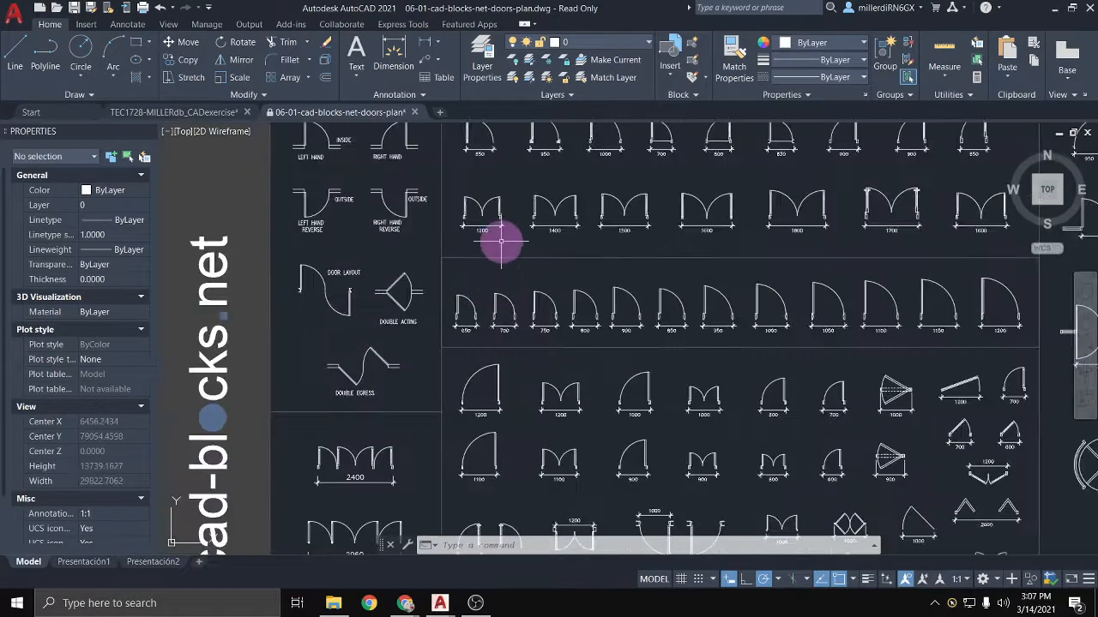
scroll(534, 322, "up", 1)
scroll(528, 292, "down", 1)
scroll(544, 289, "up", 5)
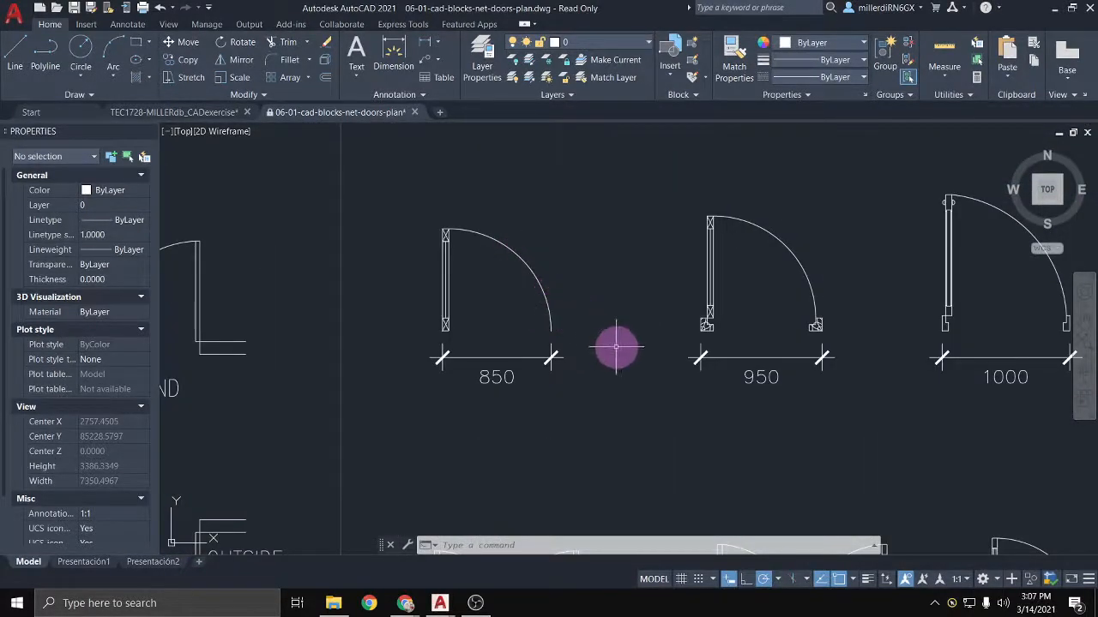
scroll(591, 343, "down", 4)
scroll(392, 343, "up", 1)
scroll(417, 375, "down", 2)
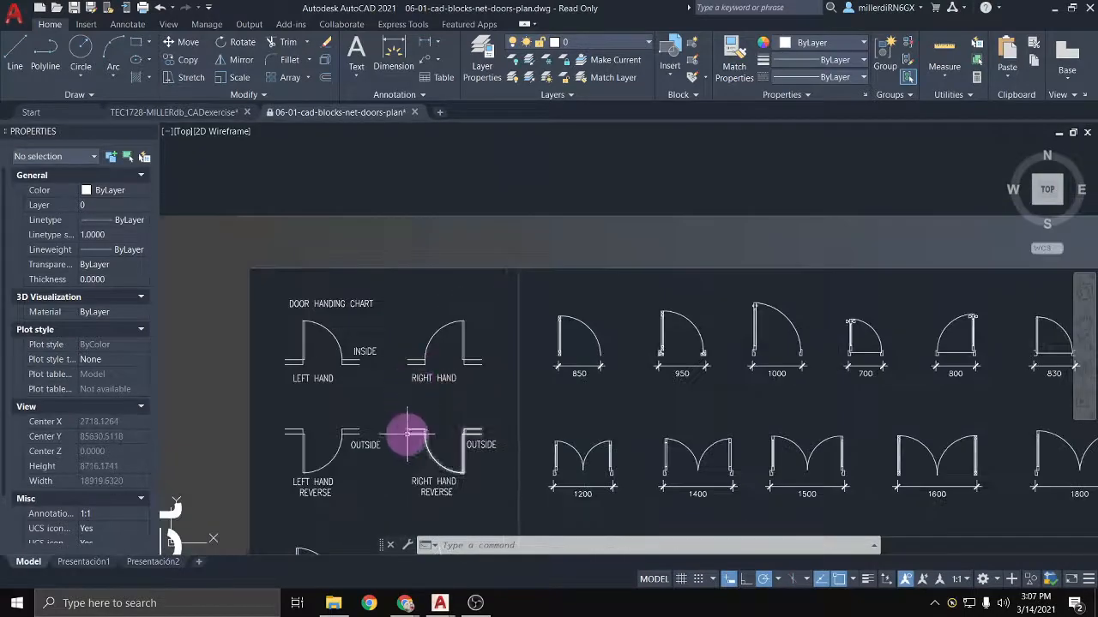
scroll(396, 470, "down", 2)
scroll(403, 467, "up", 1)
scroll(294, 225, "up", 1)
scroll(558, 335, "up", 1)
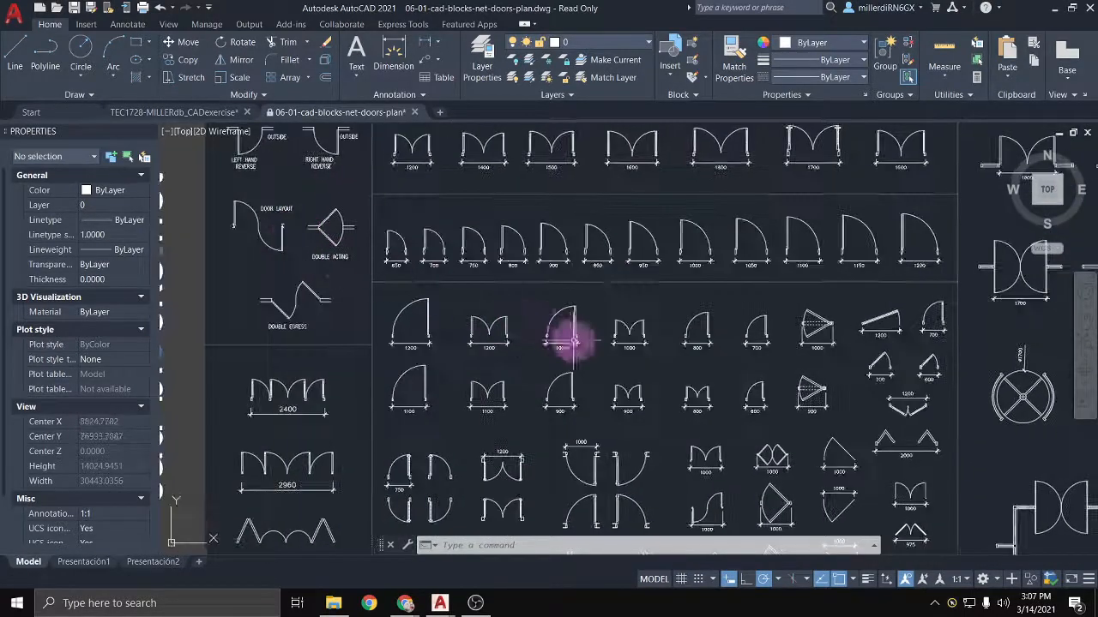
scroll(257, 292, "up", 1)
scroll(635, 318, "up", 1)
scroll(642, 334, "up", 1)
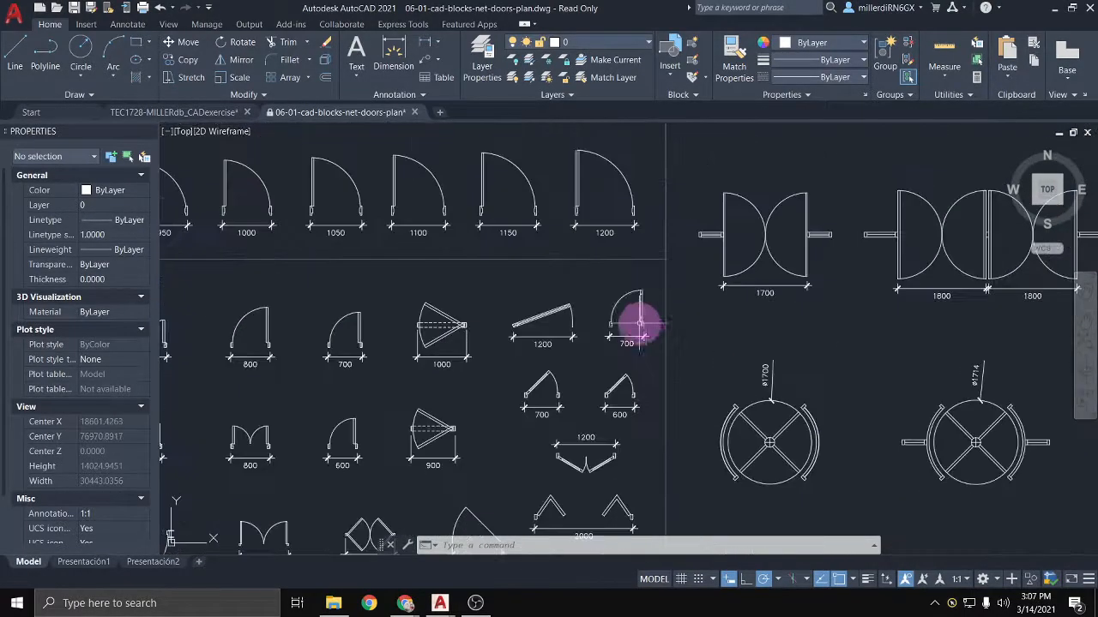
scroll(652, 316, "up", 1)
scroll(657, 325, "down", 2)
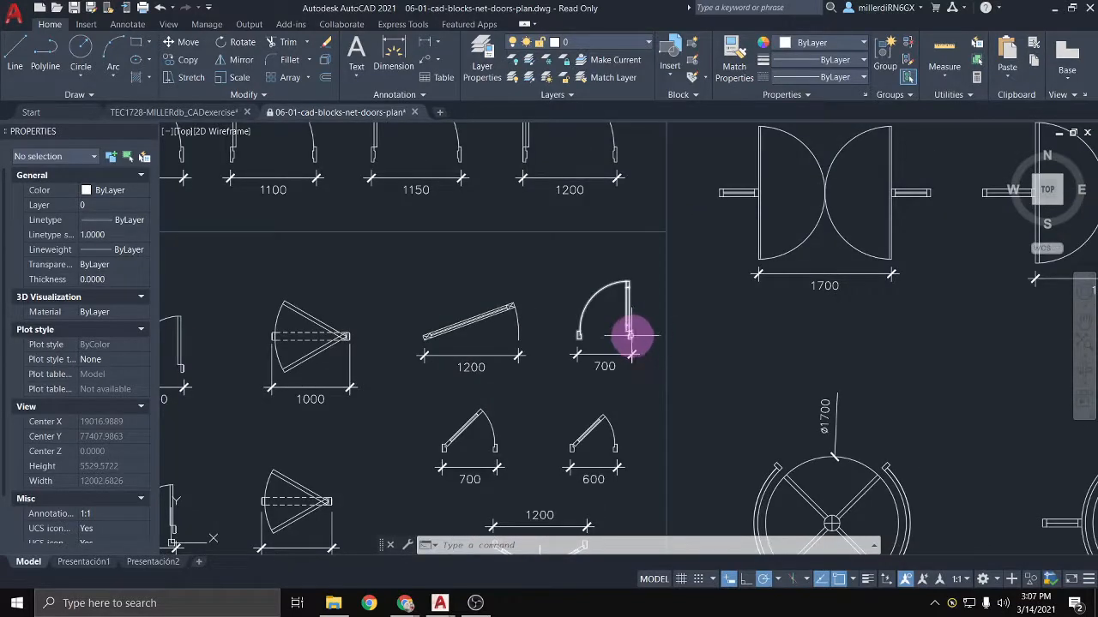
scroll(631, 336, "down", 2)
scroll(454, 299, "down", 2)
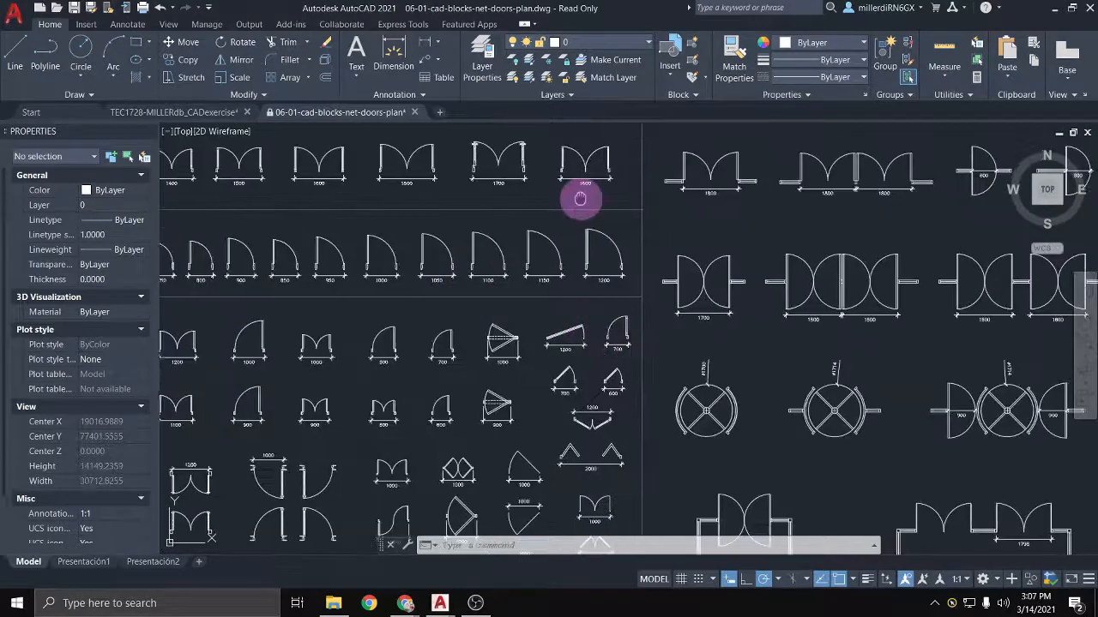
Step: Copy the second of the two angled 900 mm door blocks from the top row of the doors plan
mouse_move(580, 197)
middle_mouse_down()
mouse_move(198, 274)
mouse_move(240, 335)
middle_mouse_up()
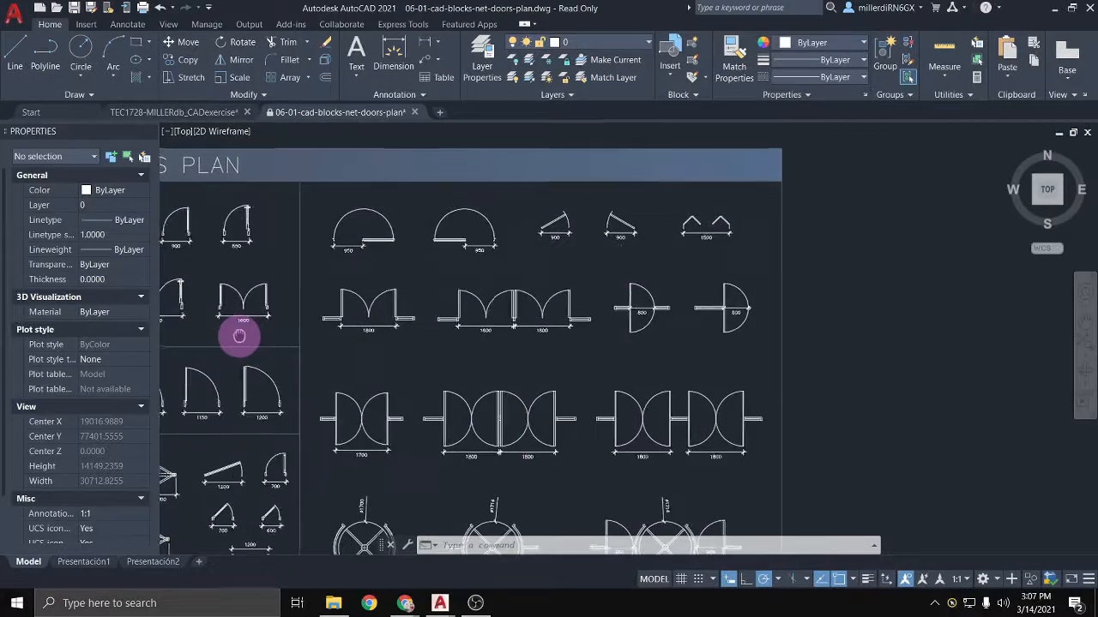
scroll(632, 252, "up", 1)
scroll(631, 251, "up", 5)
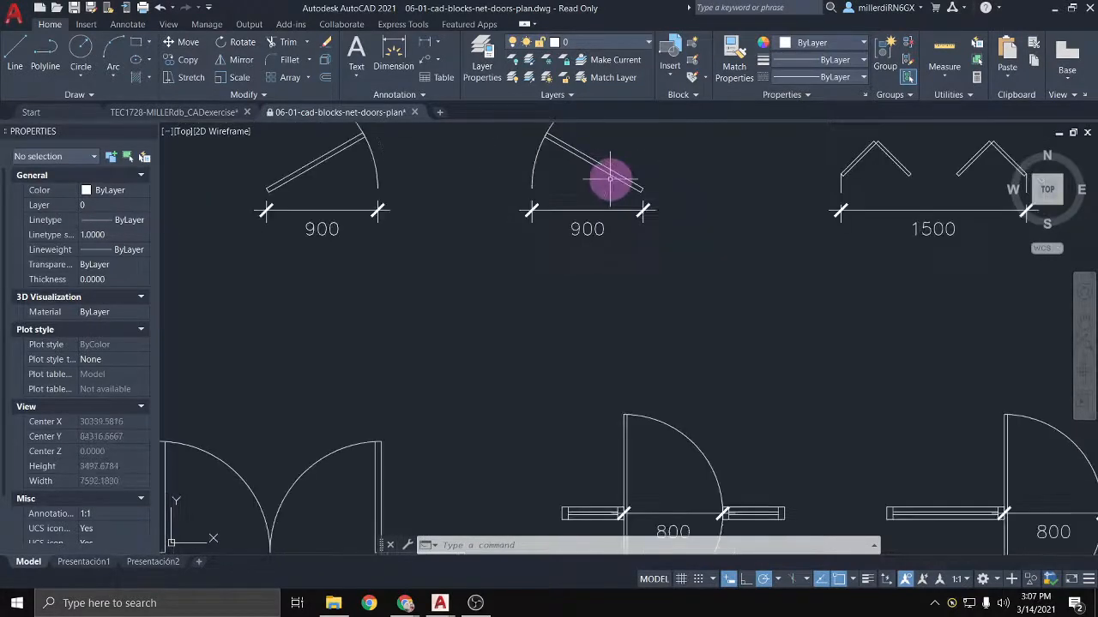
middle_click_drag(620, 172, 609, 240)
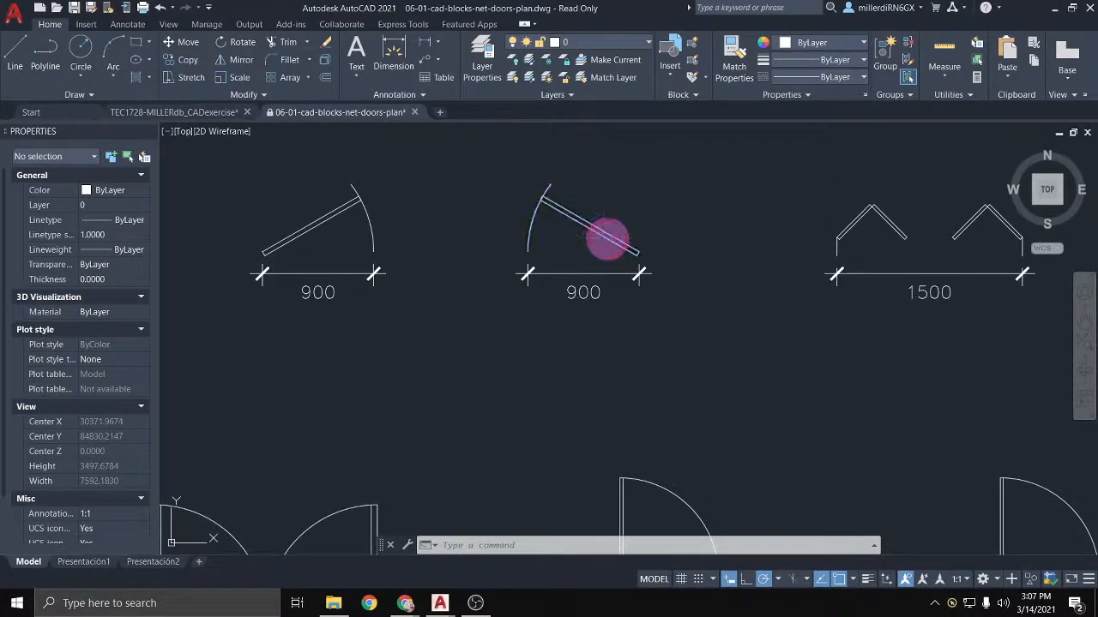
left_click(527, 245)
scroll(575, 201, "down", 3)
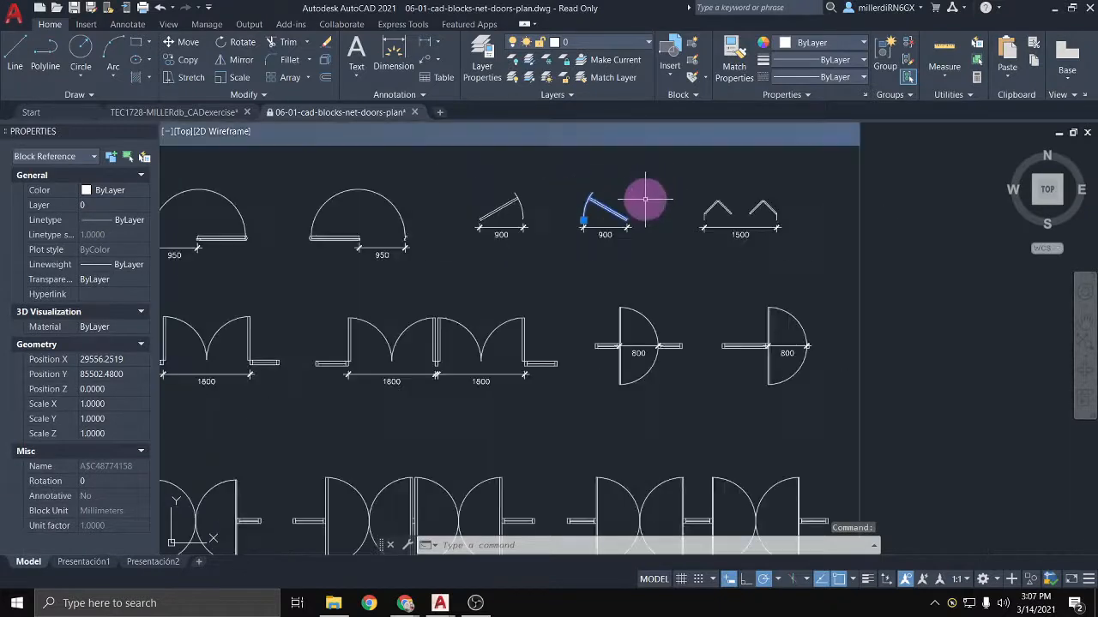
scroll(608, 228, "down", 2)
scroll(579, 244, "up", 2)
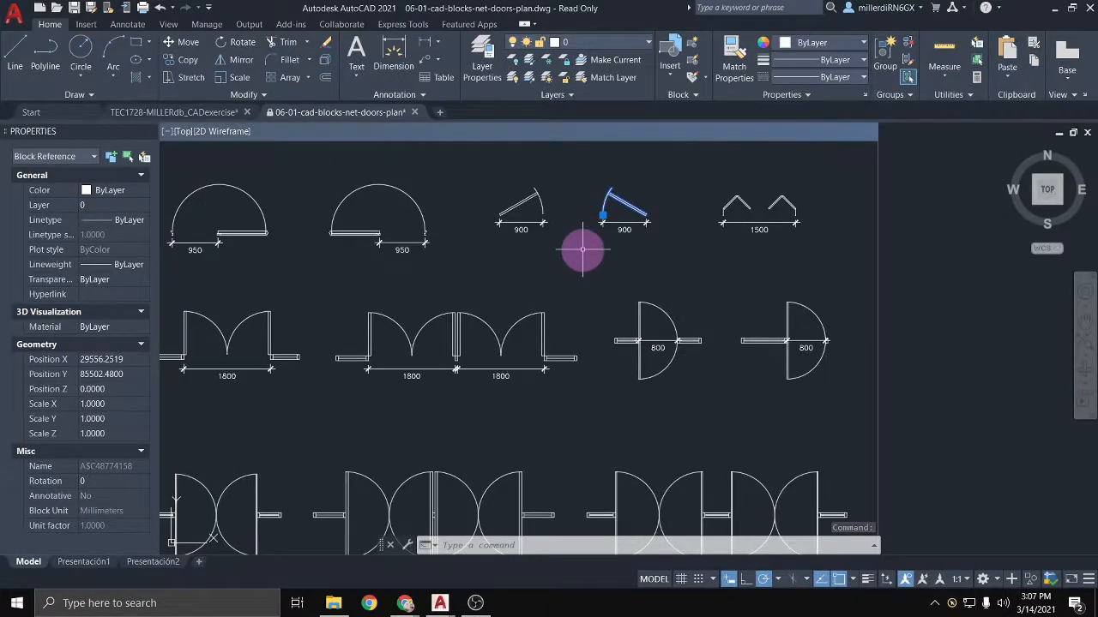
left_click(618, 203)
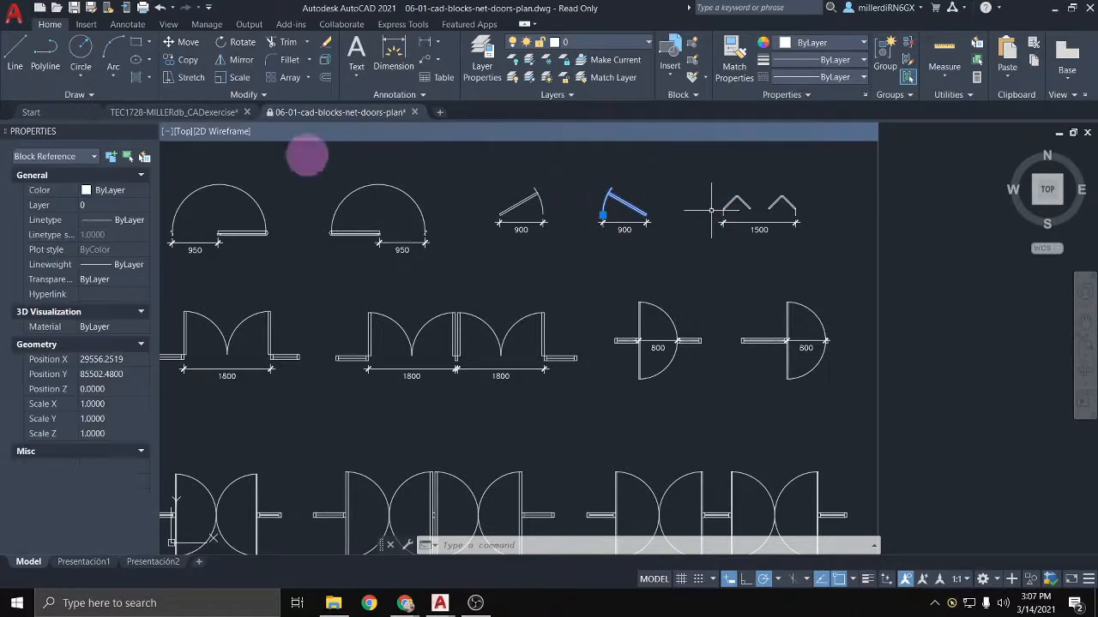
Step: Paste the copied door block into the TEC1728 CAD exercise drawing, in the empty area beside the wall types
left_click(210, 112)
left_click(819, 333)
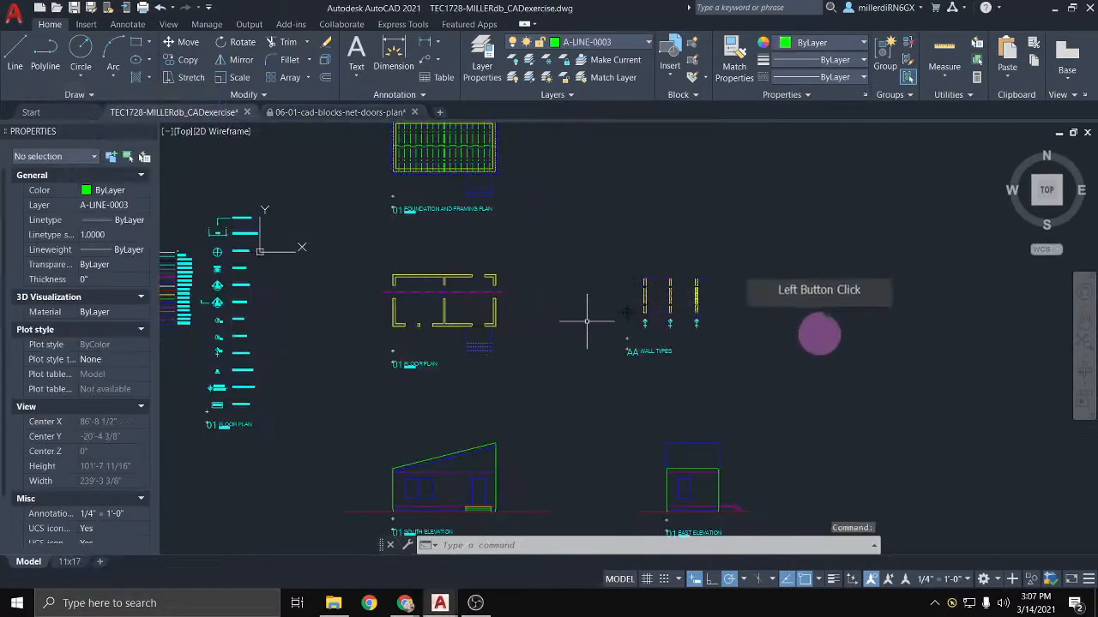
key("ctrl+v")
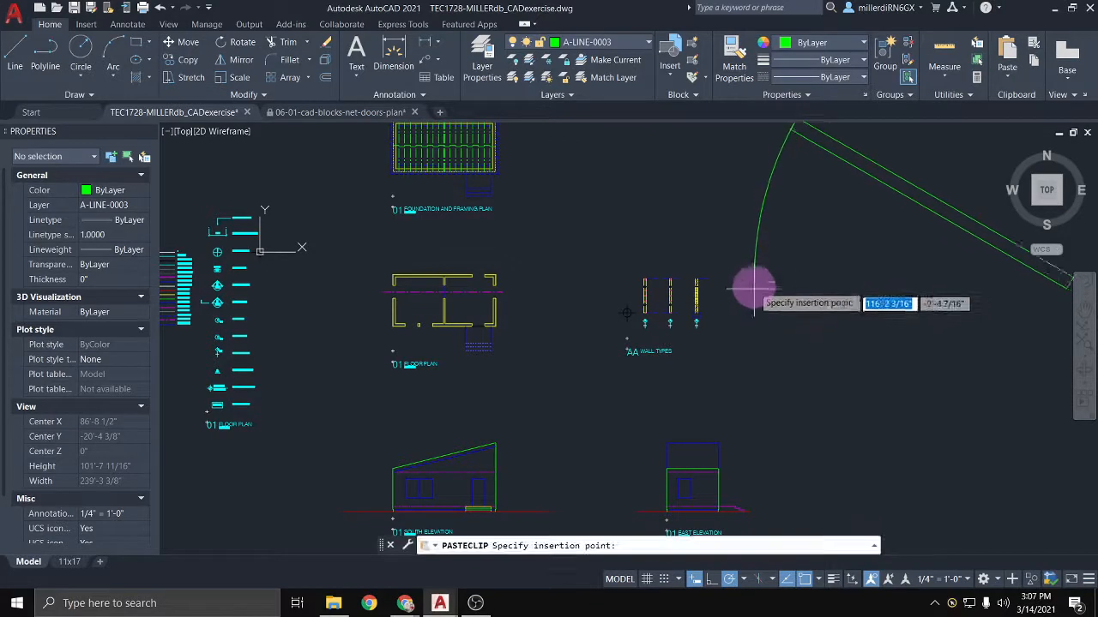
left_click(764, 321)
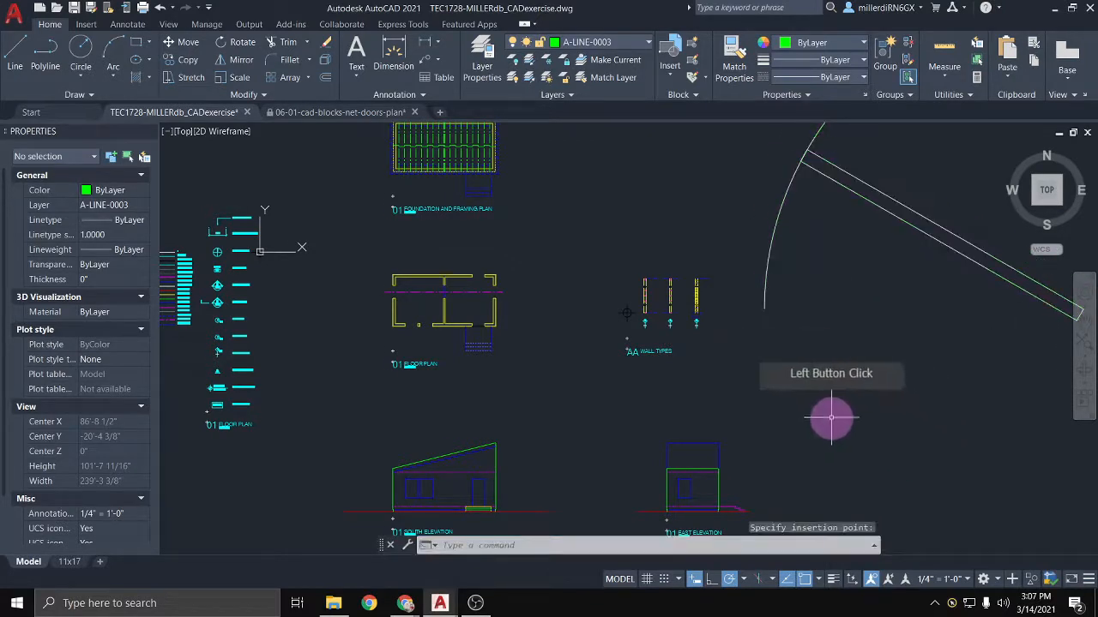
middle_click_drag(833, 412, 588, 465)
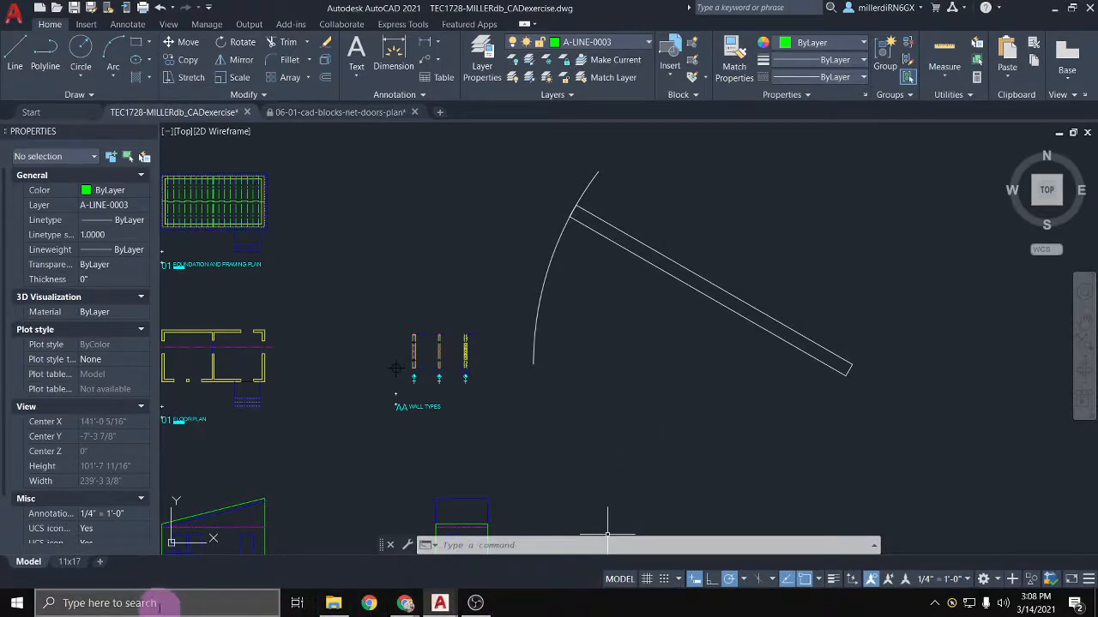
Step: Open Notepad and write the scale factor formula as "want" over "have" with a line of underscores between them
left_click(17, 600)
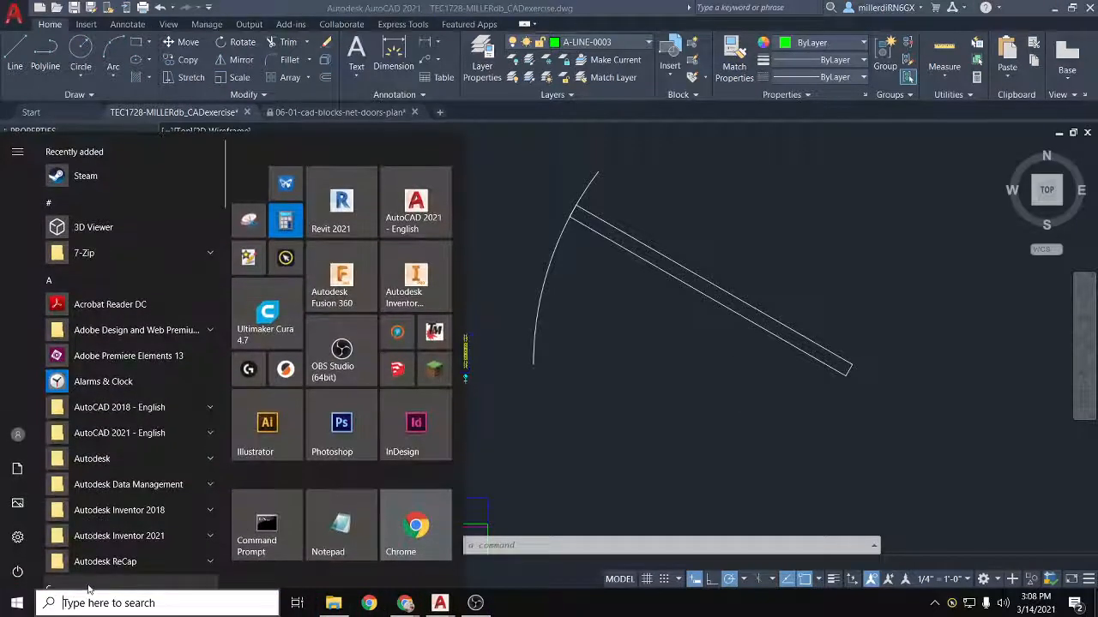
left_click(361, 519)
left_click(715, 355)
left_click(515, 217)
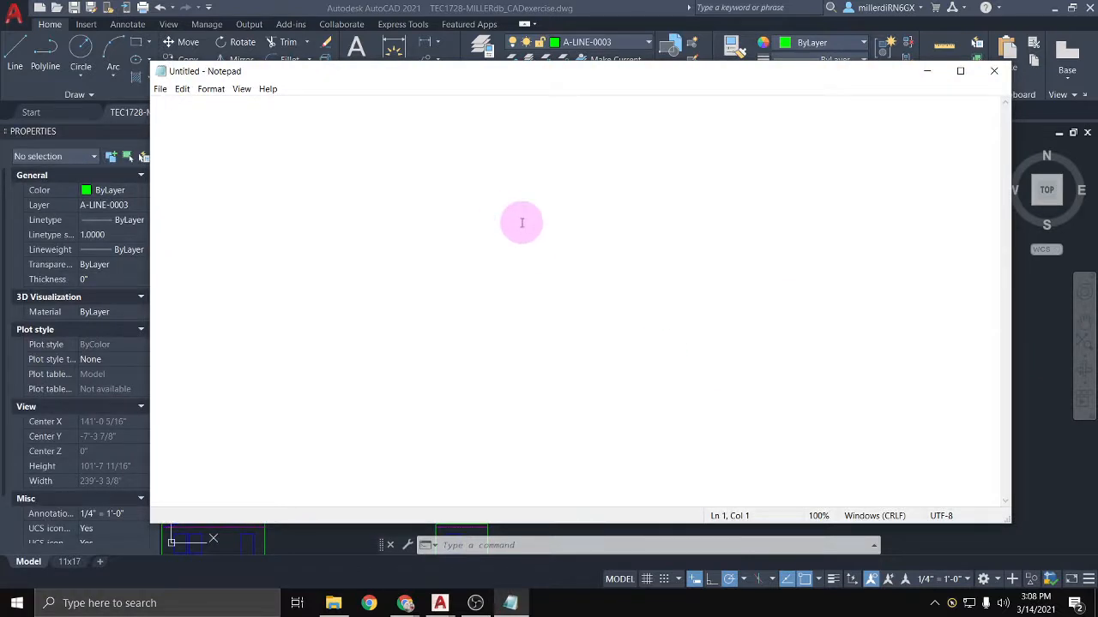
type("want")
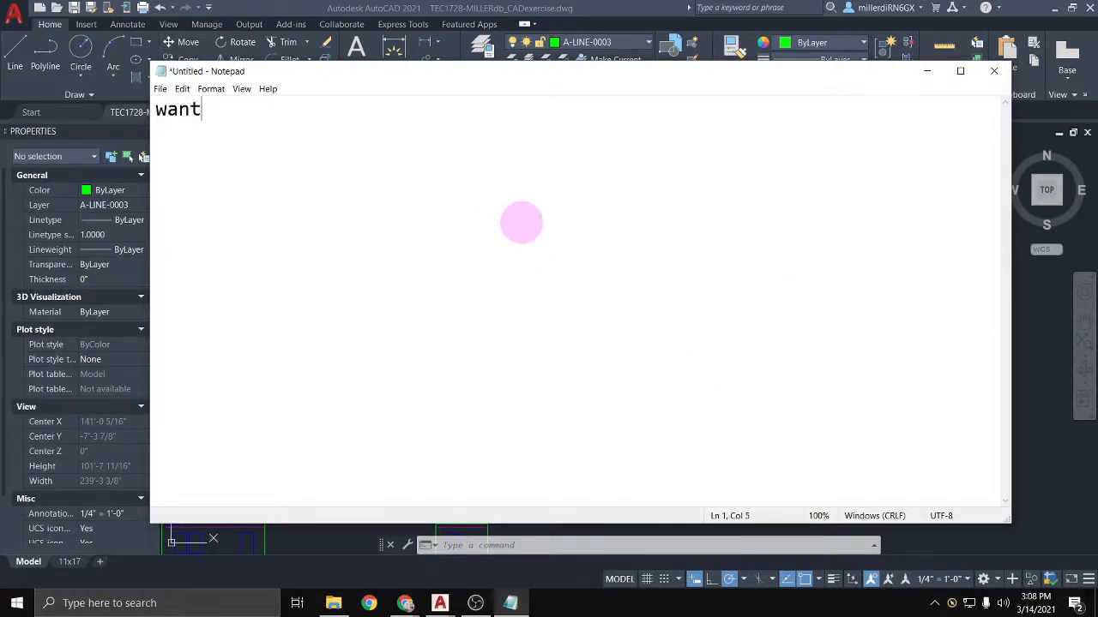
key("Return")
type("_____")
key("Return")
key("Return")
type("have")
key("Return")
Step: Add an example fraction of 30' over 100' below the formula in the note
key("Return")
type("30''")
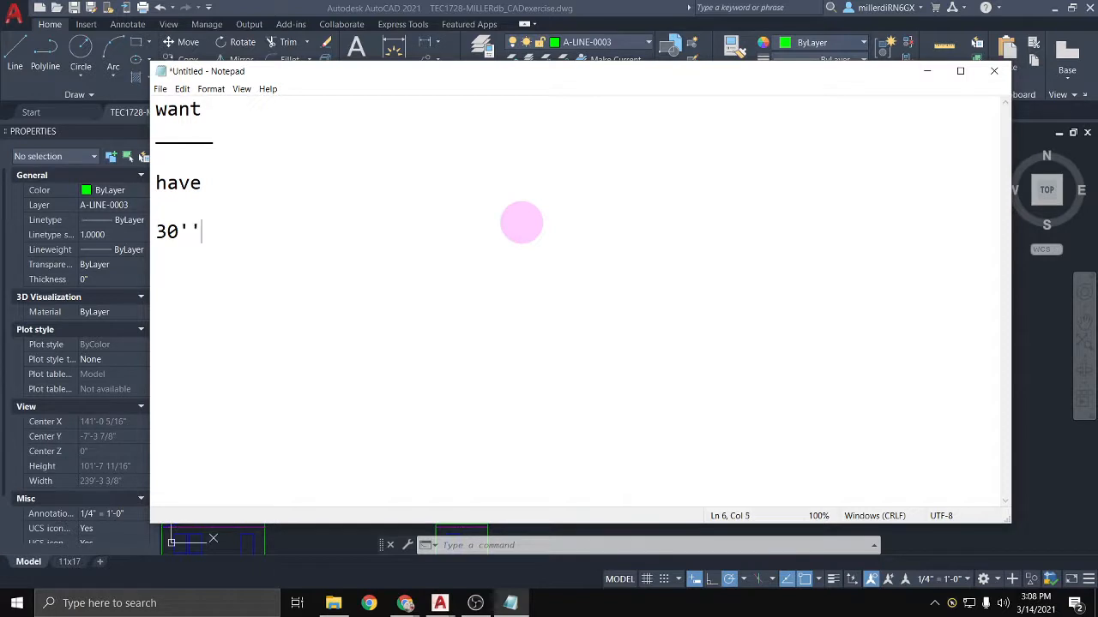
key("BackSpace")
key("Return")
type("___")
key("Return")
type("100'")
Step: Open Calculator beside the note's text and divide 30 by 100
left_click(16, 603)
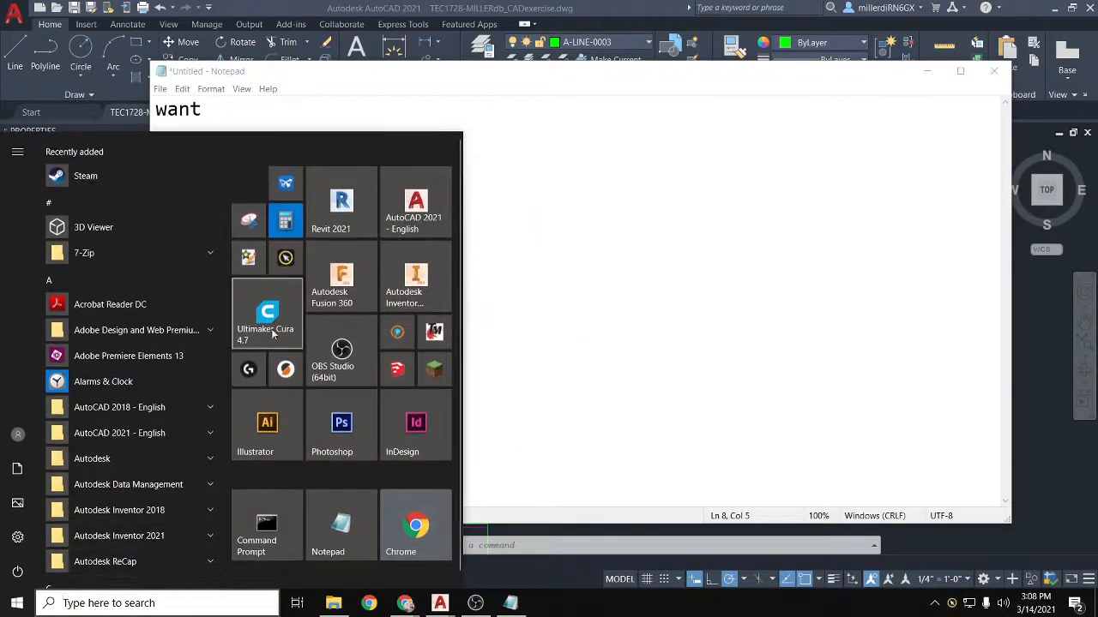
left_click(286, 220)
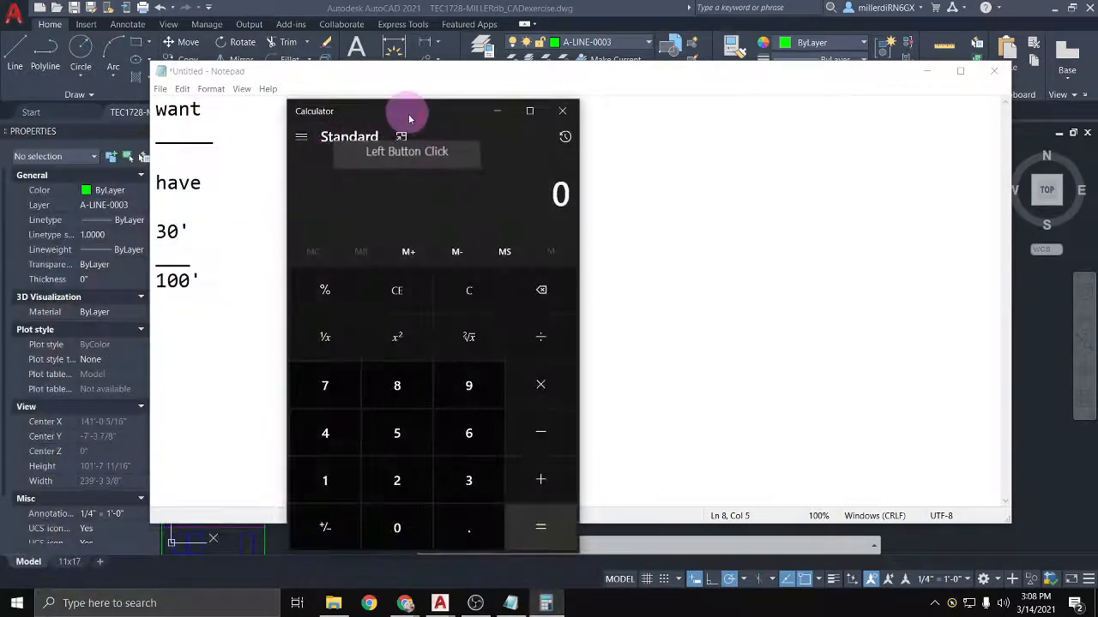
left_click_drag(409, 118, 673, 66)
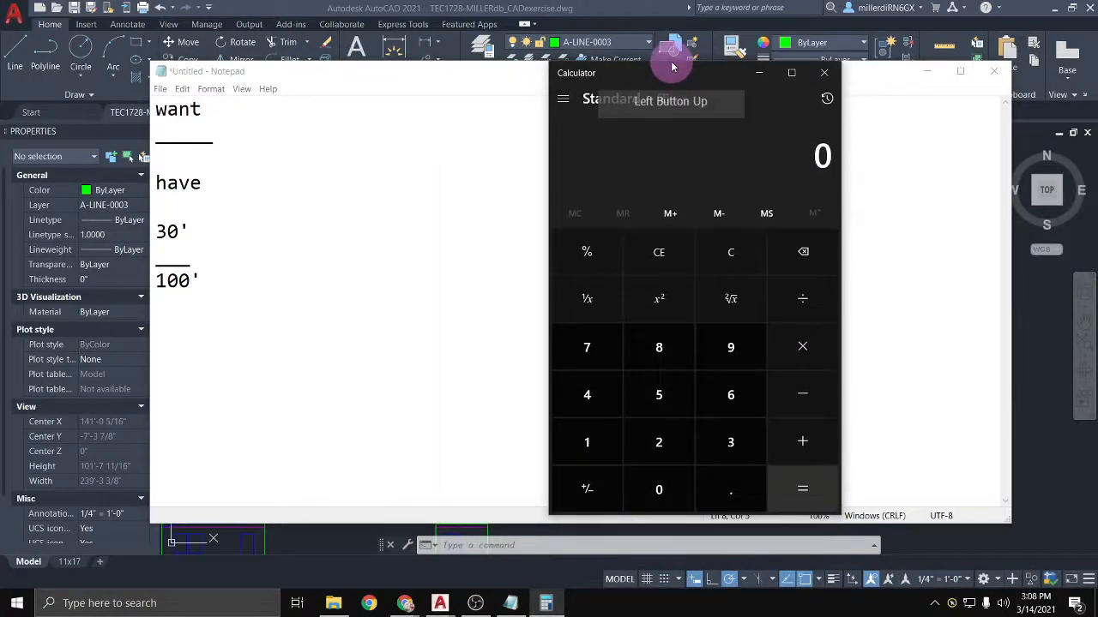
type("30")
key("slash")
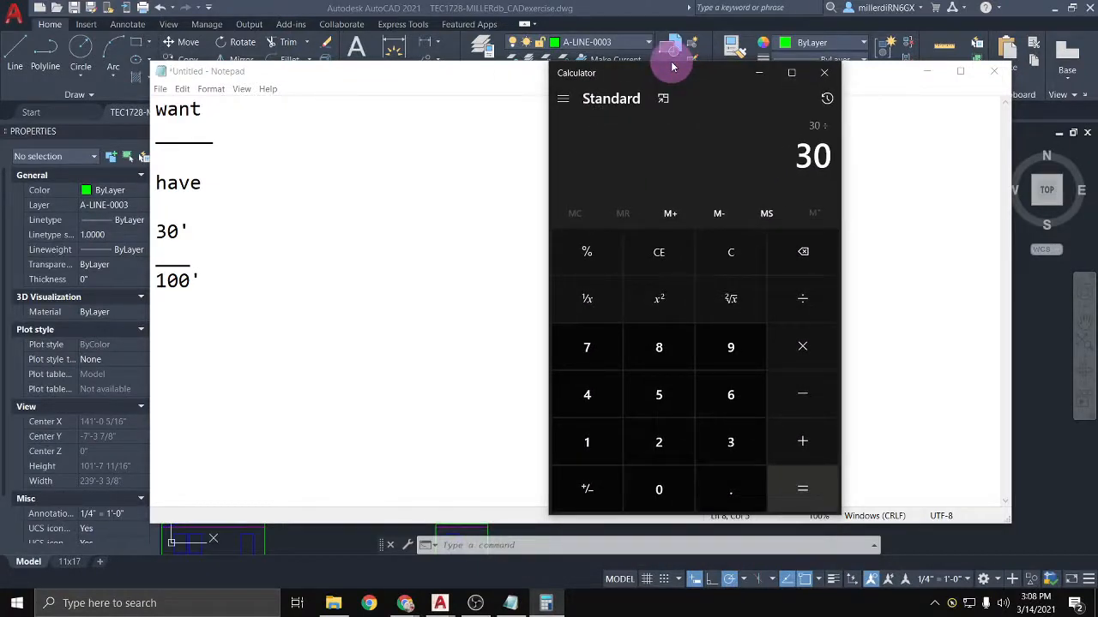
type("100")
key("Return")
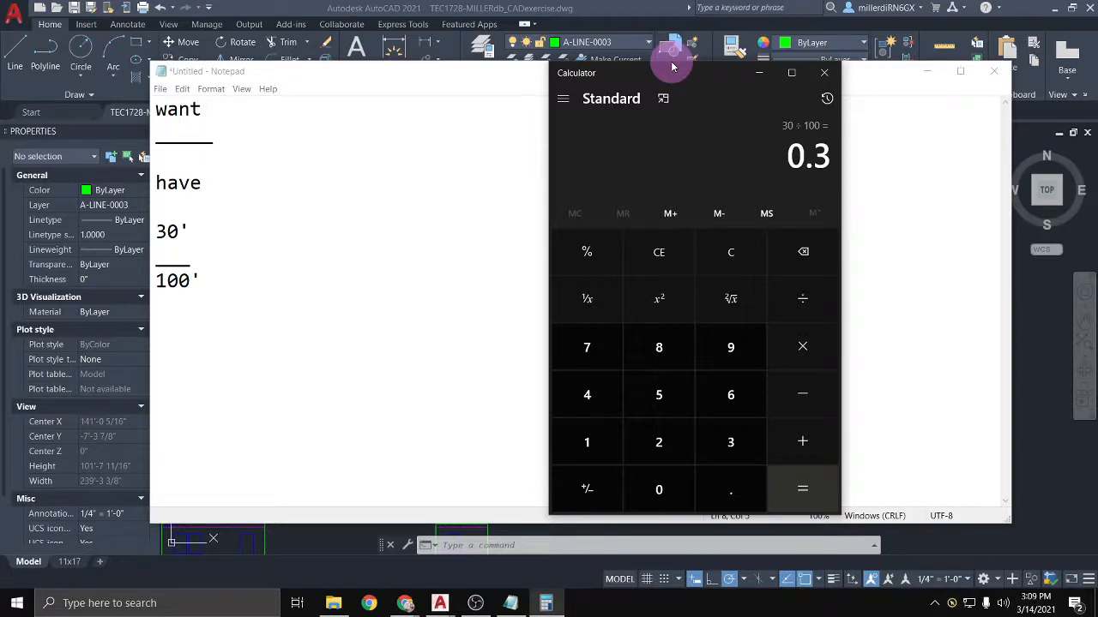
Step: Replace the example fraction in the Notepad note with 500 over 6, without foot marks
left_click(181, 232)
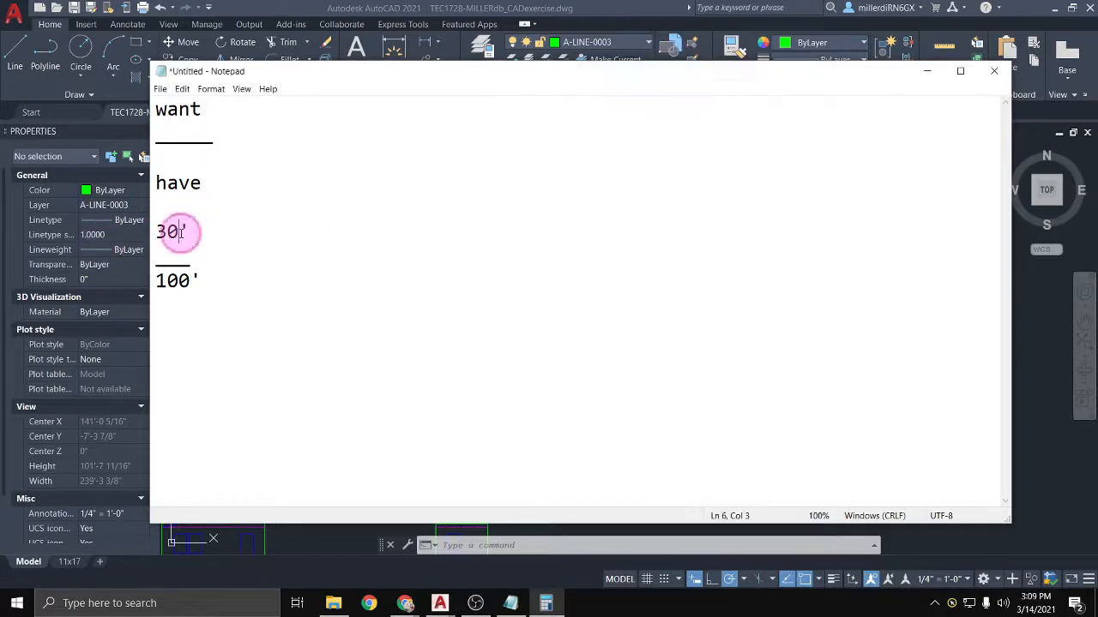
double_click(167, 234)
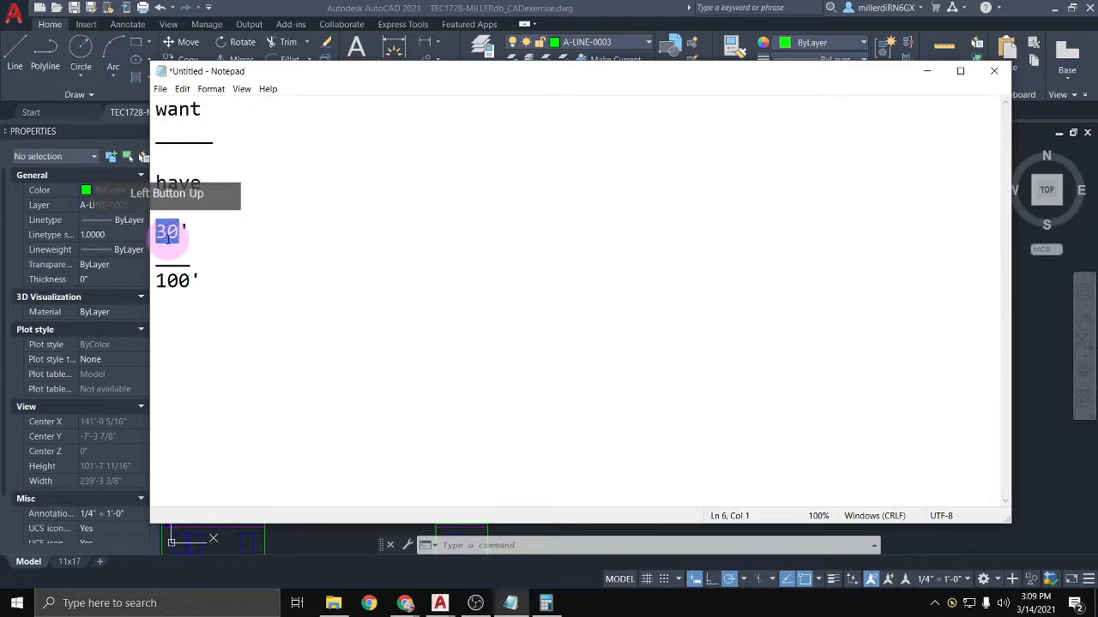
type("500")
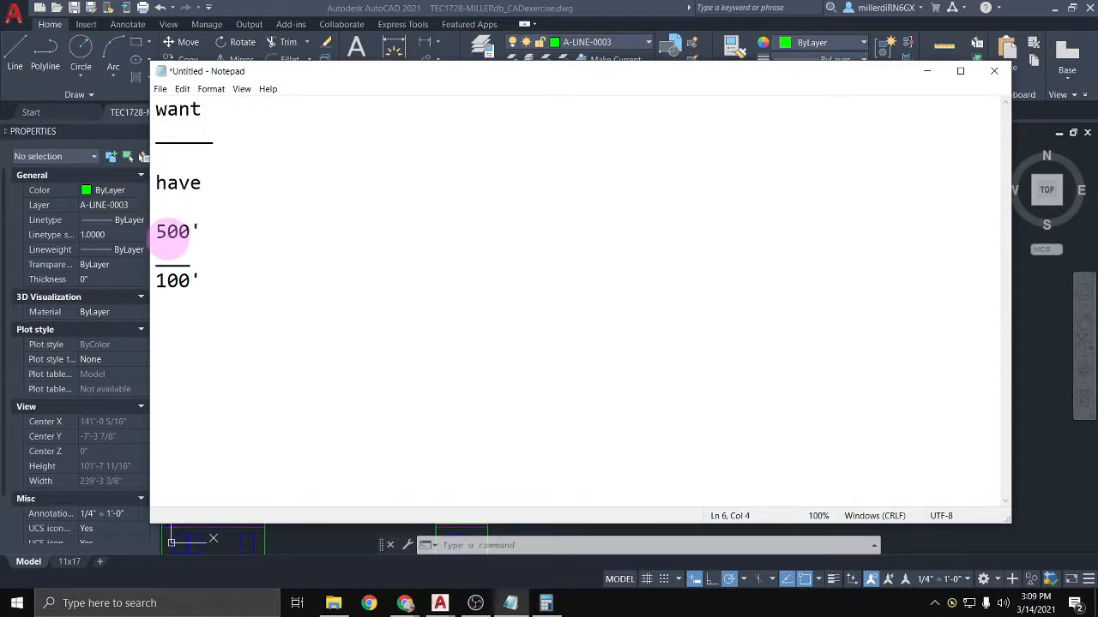
left_click_drag(200, 277, 141, 288)
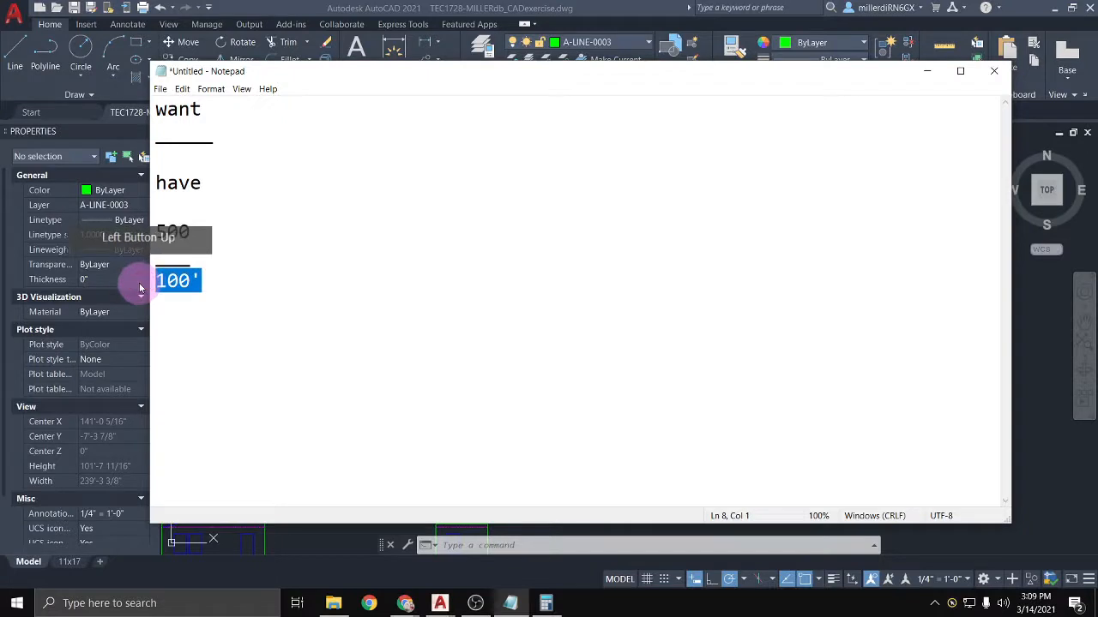
type("6")
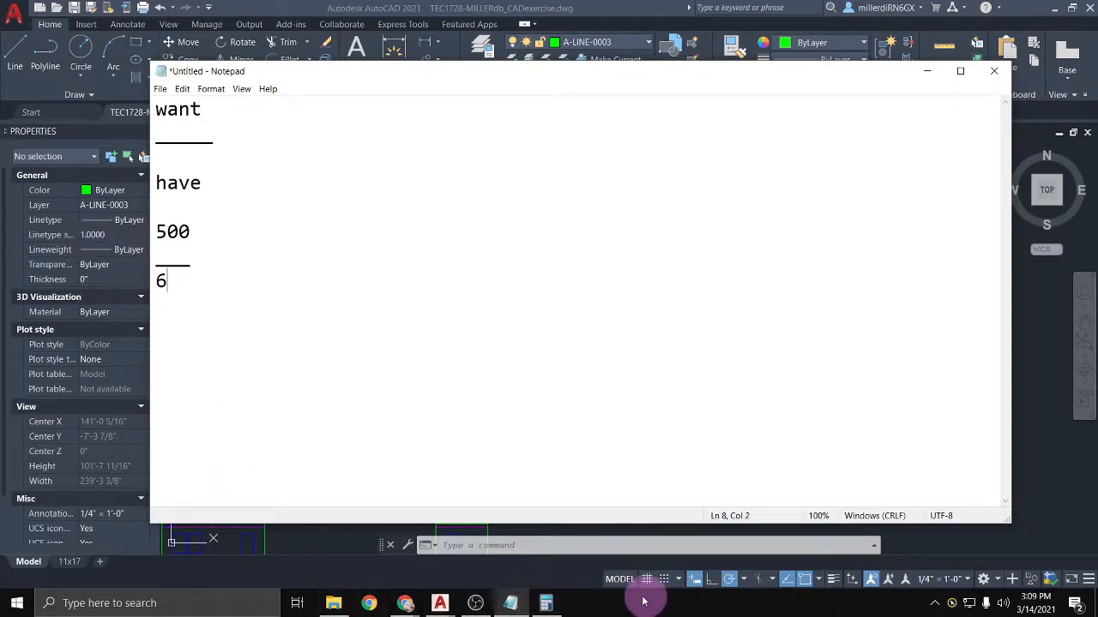
Step: Switch back to Calculator and divide 500 by 6
left_click(546, 603)
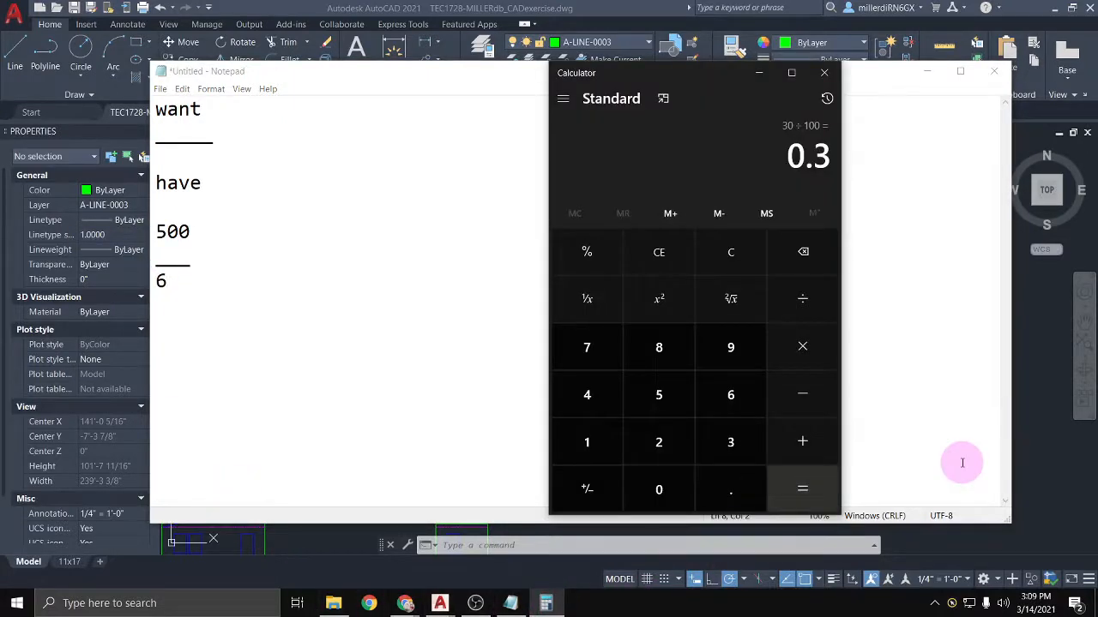
key("5")
key("0")
key("0")
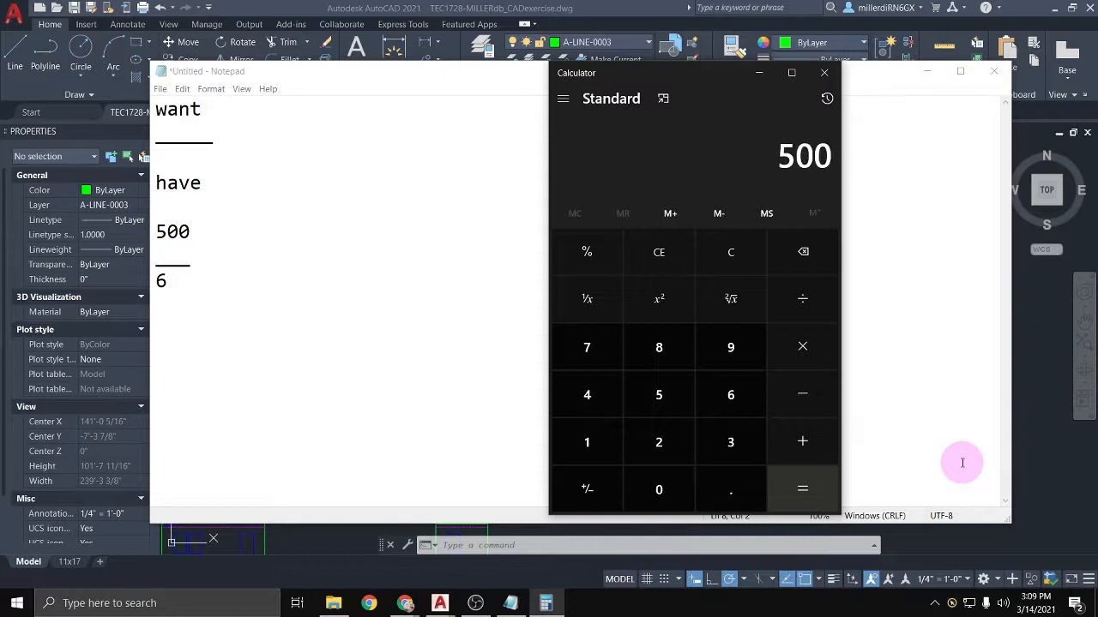
key("slash")
key("6")
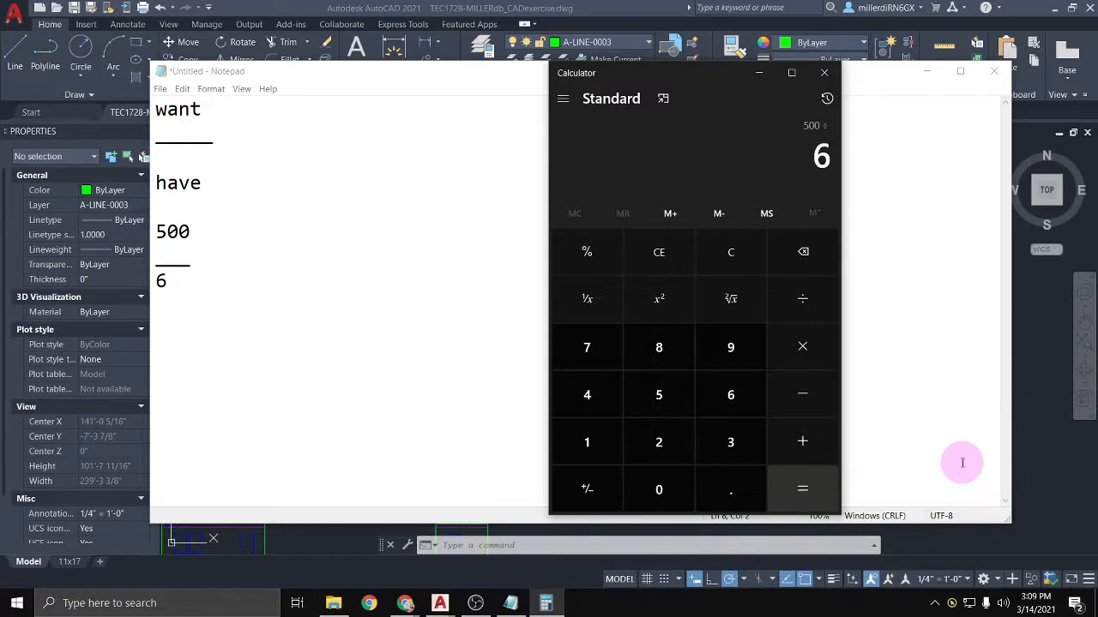
key("Return")
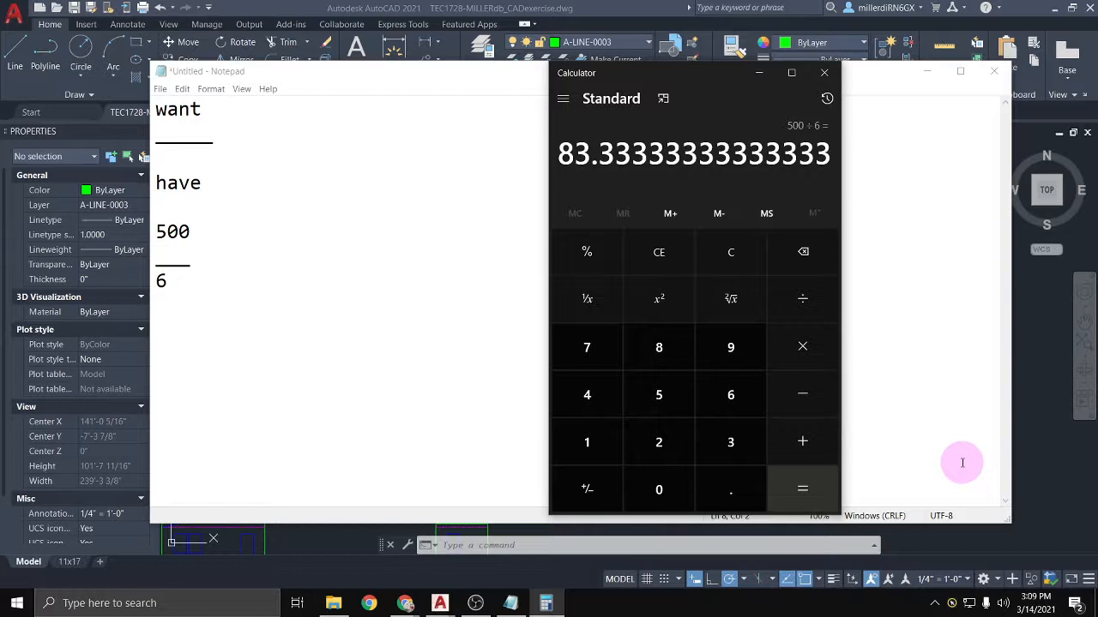
Step: Return to AutoCAD and draw a line across the pasted door's opening, from the swing arc's lower end to the hinge corner
left_click(1048, 505)
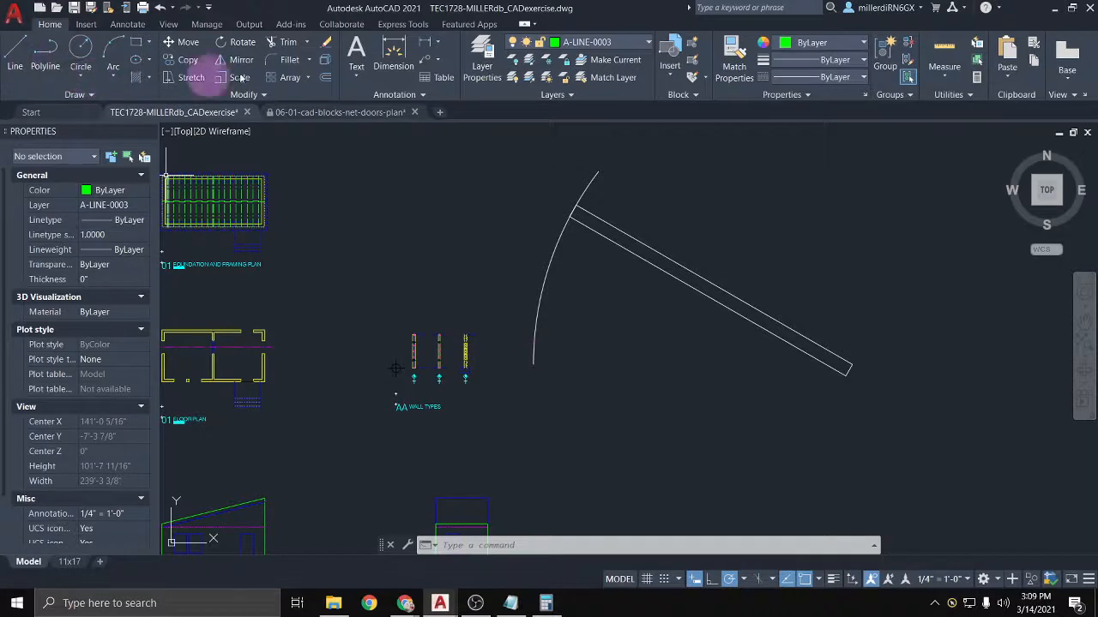
left_click(15, 56)
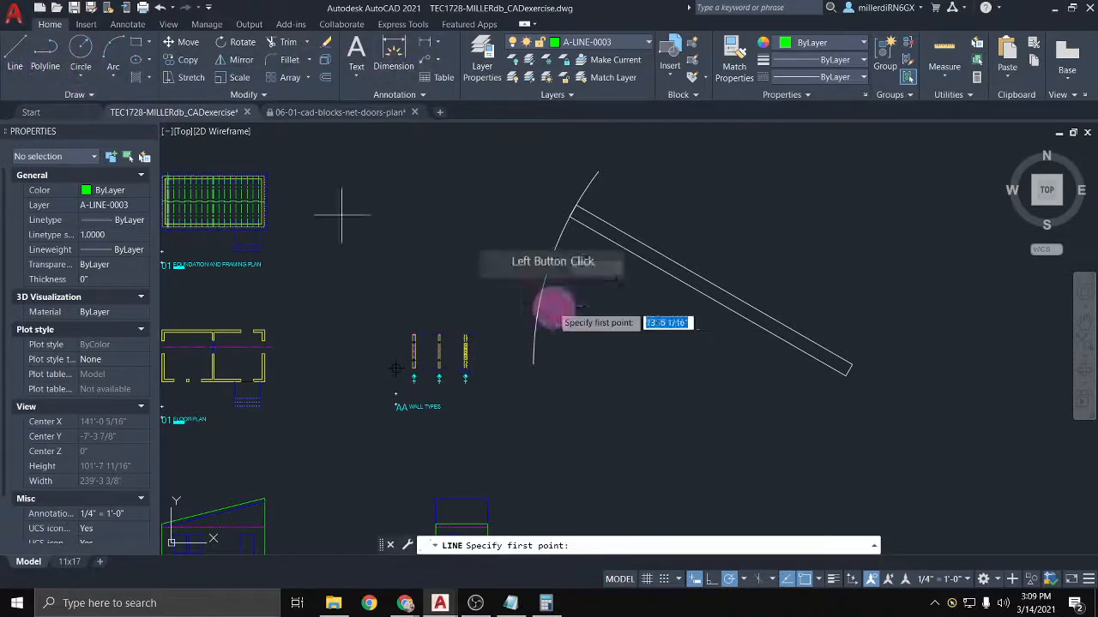
left_click(533, 364)
left_click(843, 368)
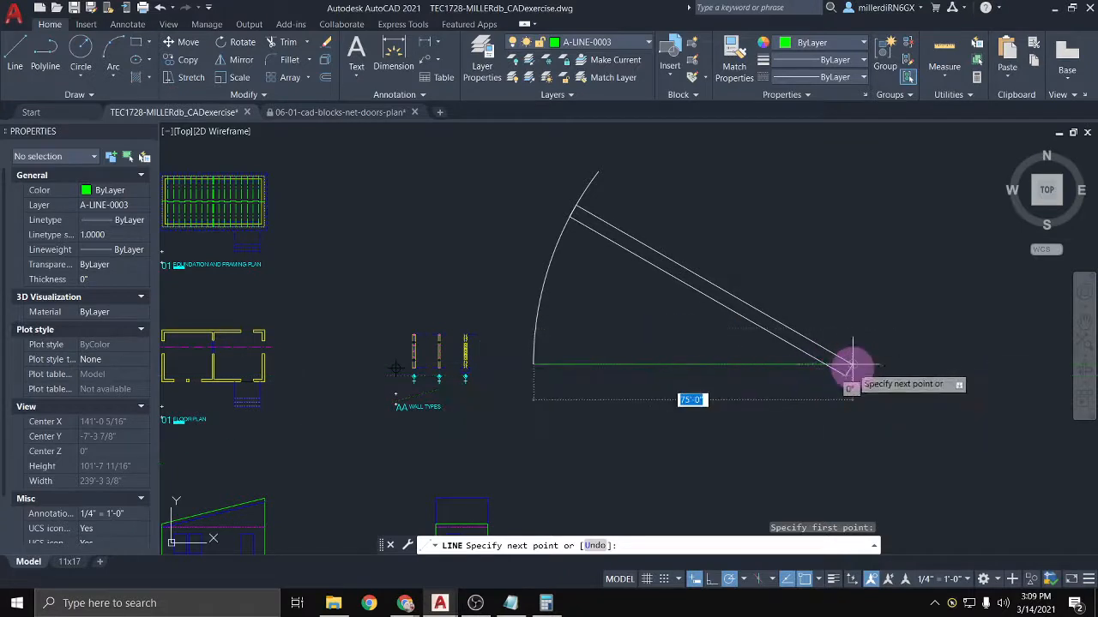
left_click(849, 367)
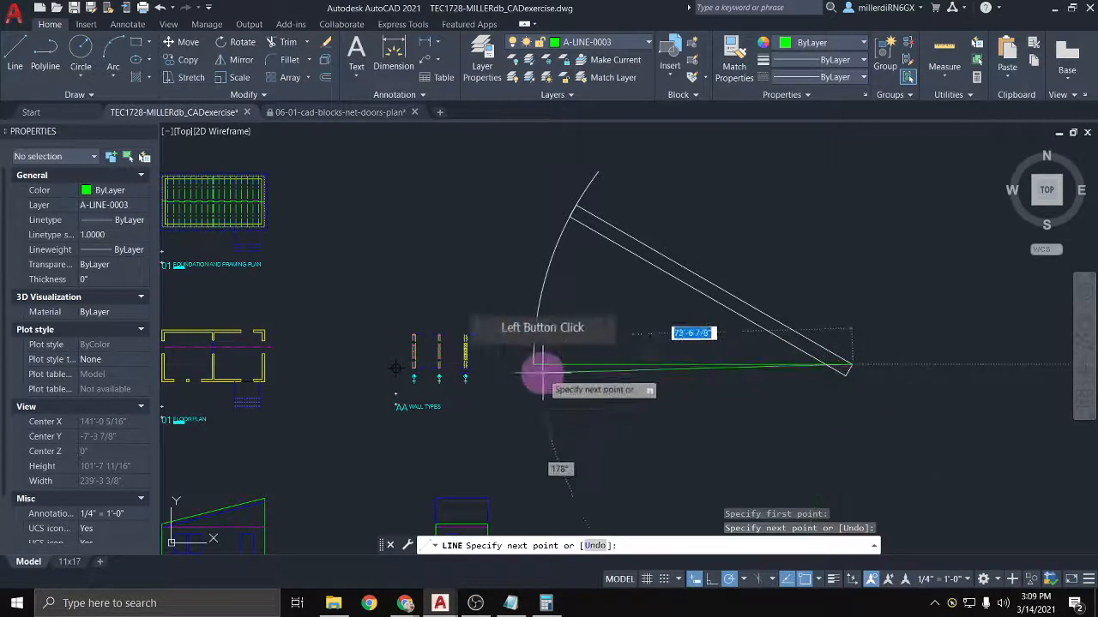
key("Escape")
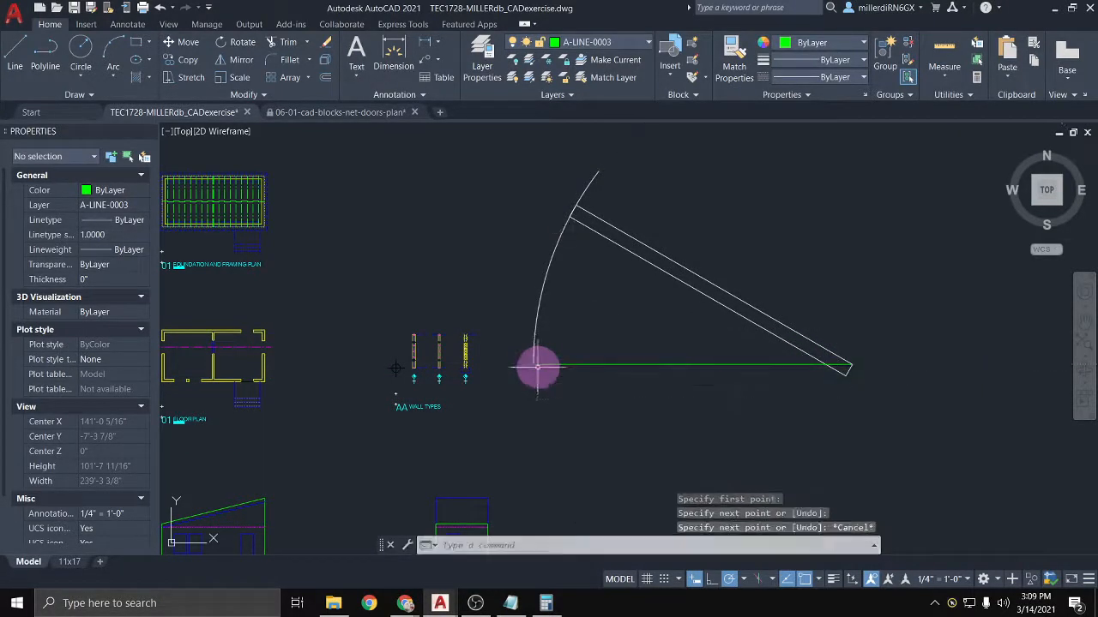
Step: Select the line across the door opening and read its length in its properties
left_click(558, 366)
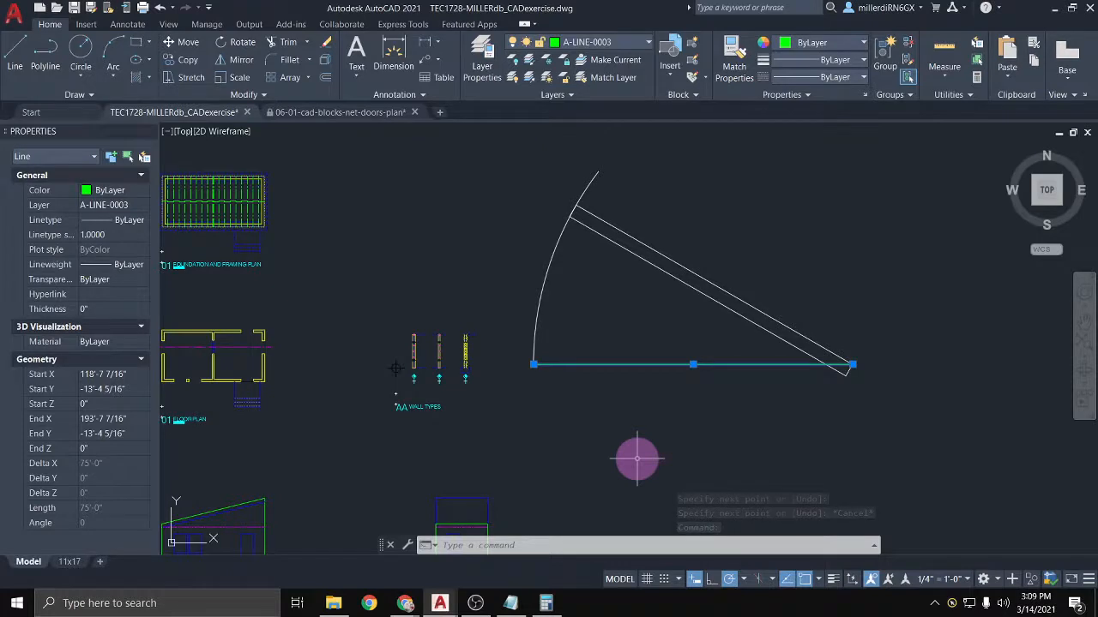
key("Escape")
double_click(648, 349)
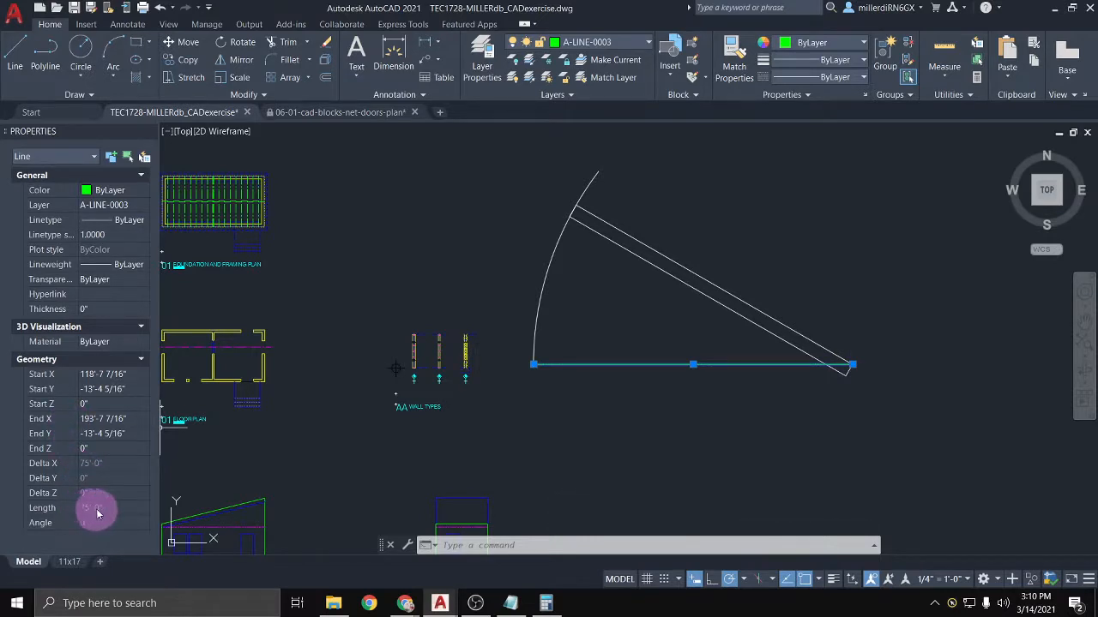
Step: Replace the example fraction in the Notepad note with 3 over 75, and bring up Calculator beside it
left_click(545, 604)
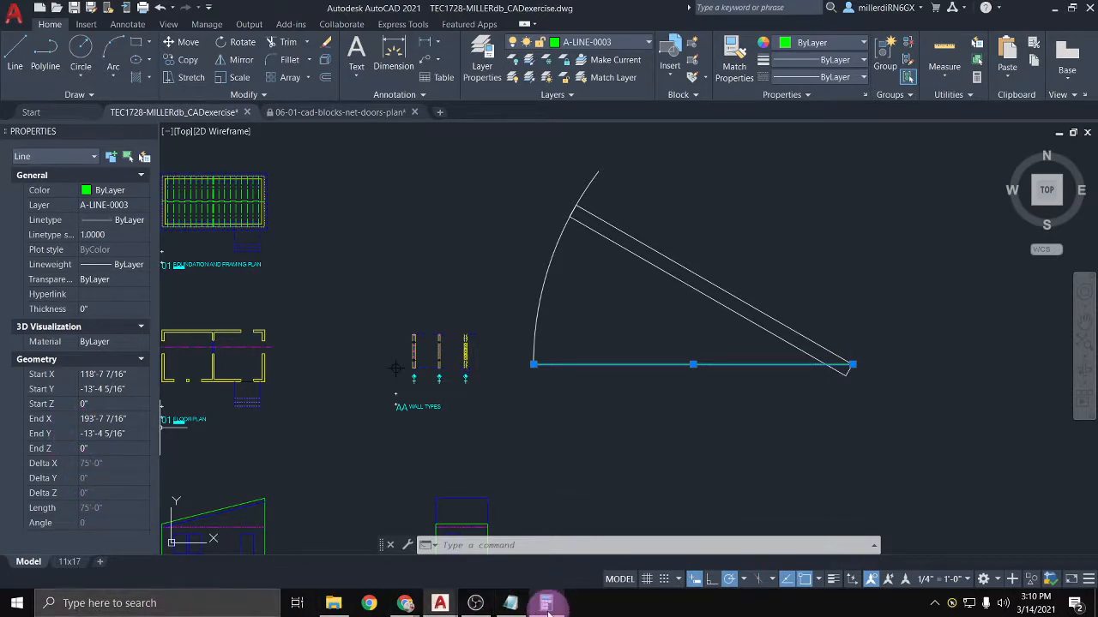
left_click(511, 604)
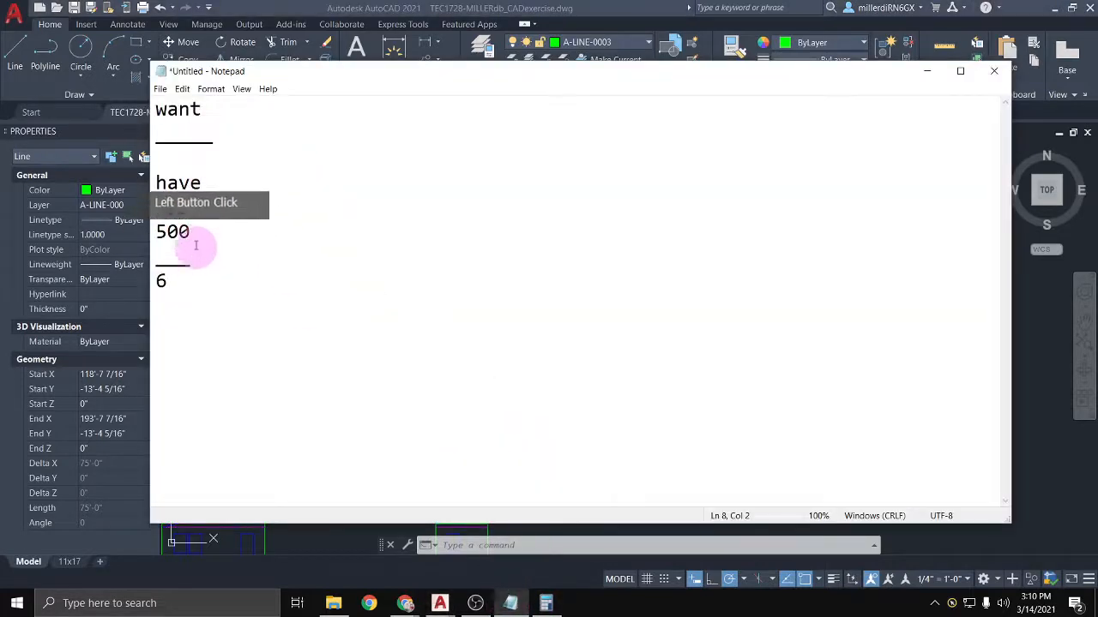
left_click_drag(196, 246, 158, 232)
type("3")
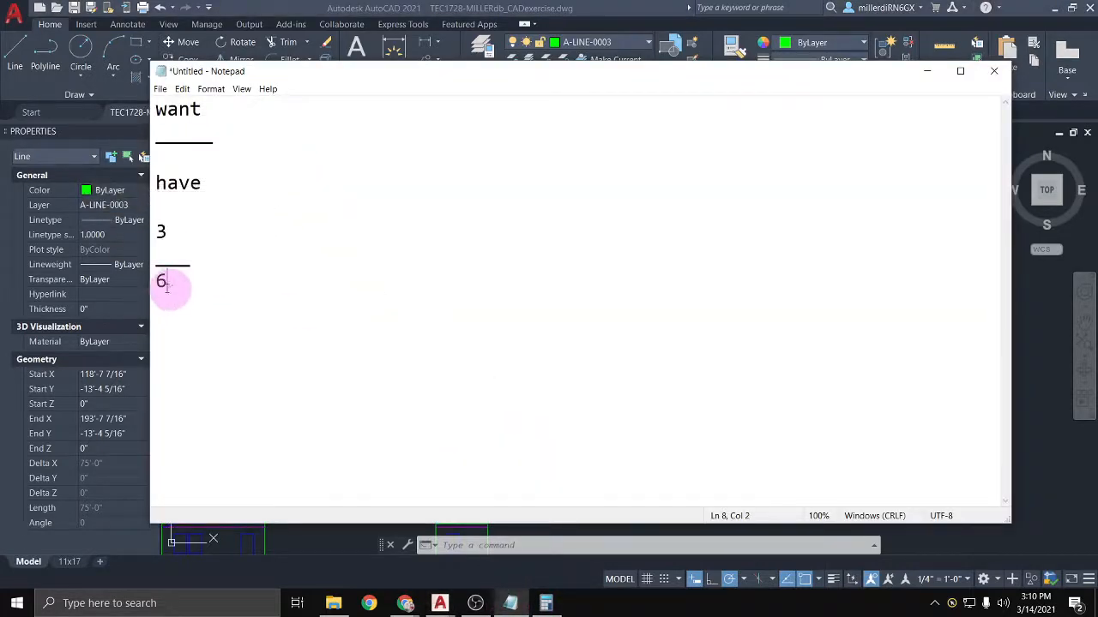
left_click_drag(167, 288, 158, 283)
type("75")
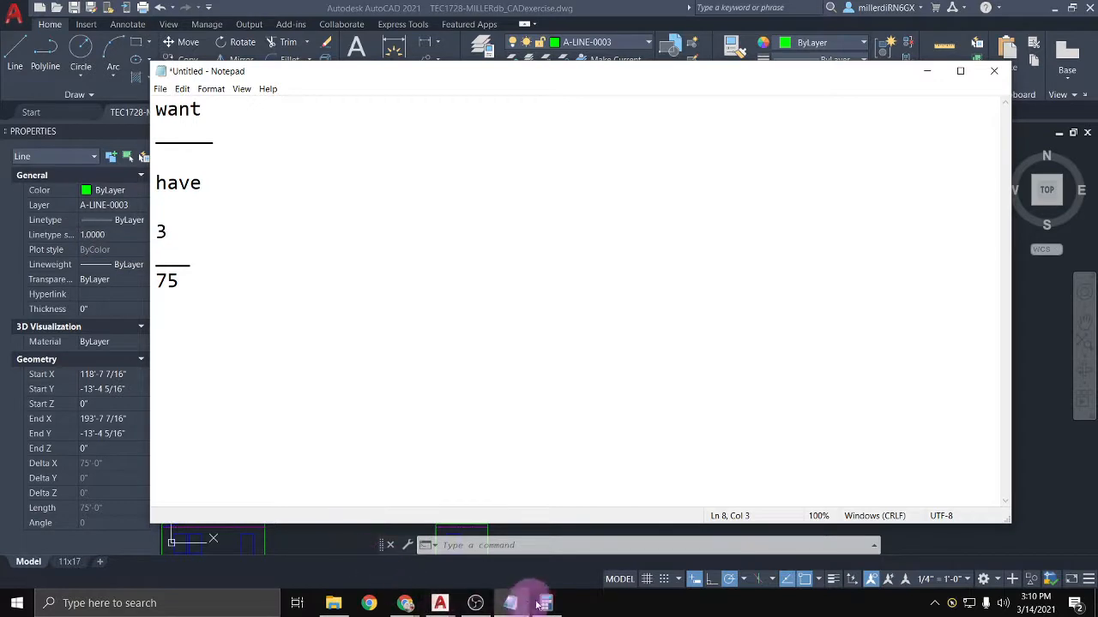
left_click(541, 605)
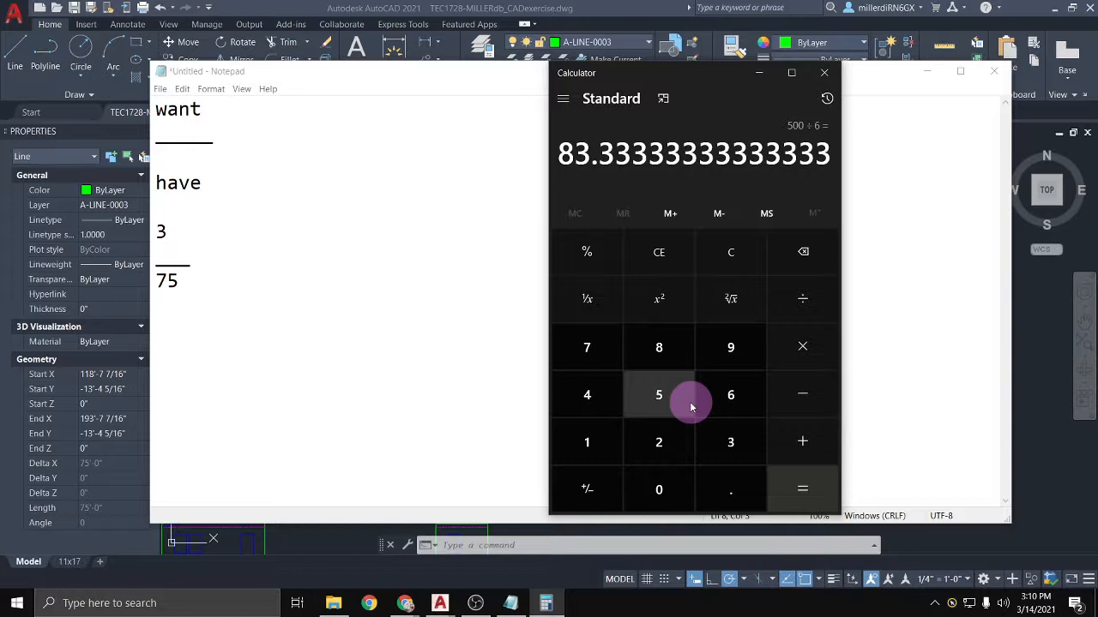
key("3")
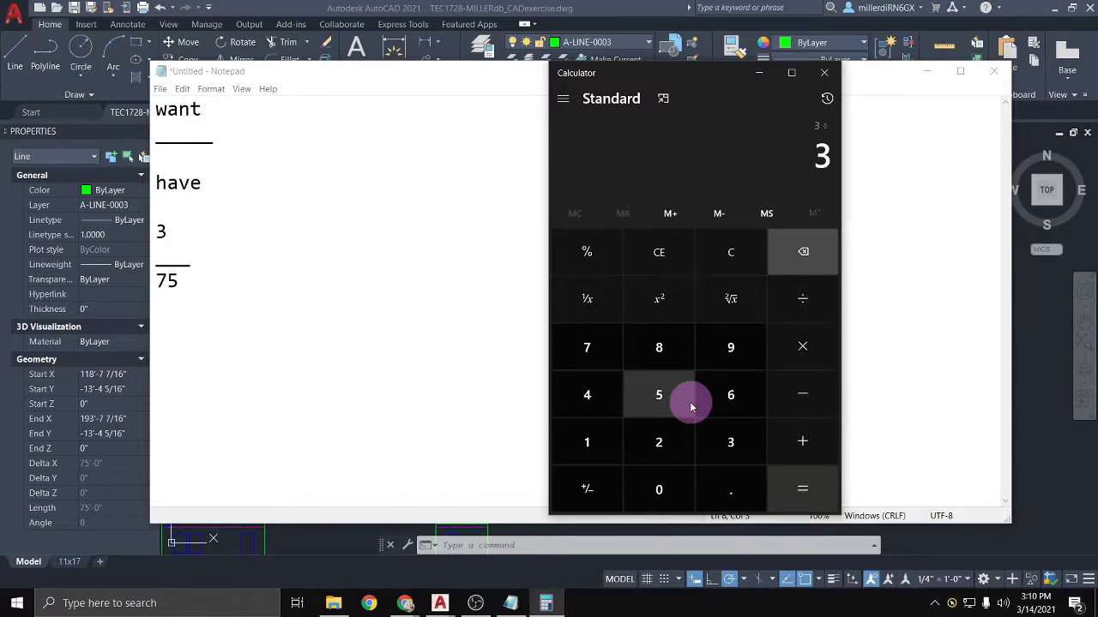
left_click(659, 256)
type(".3")
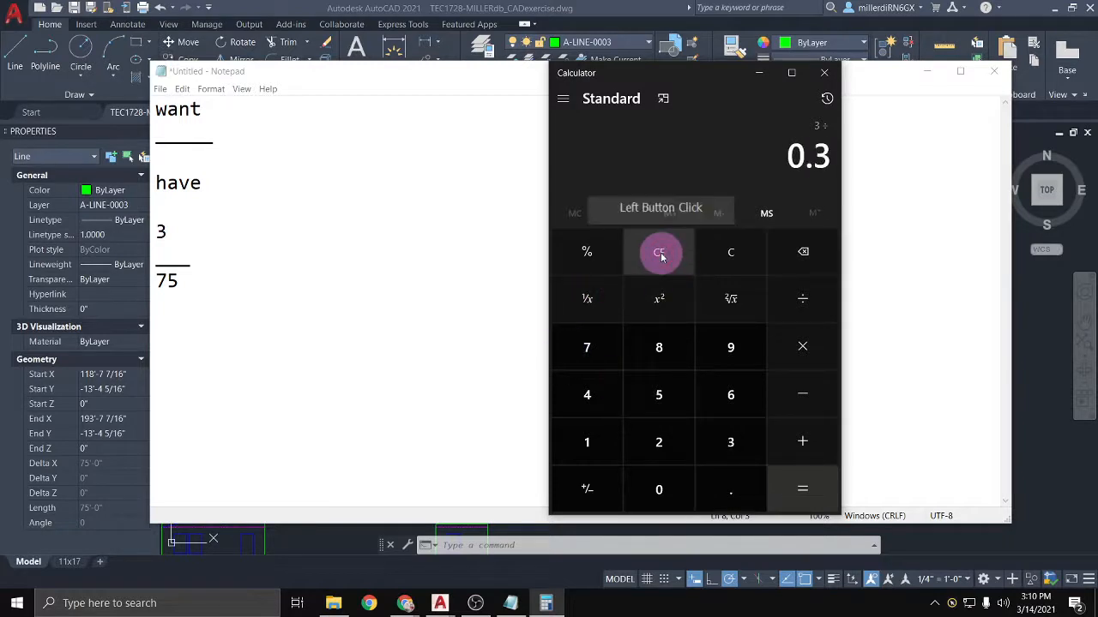
left_click(659, 254)
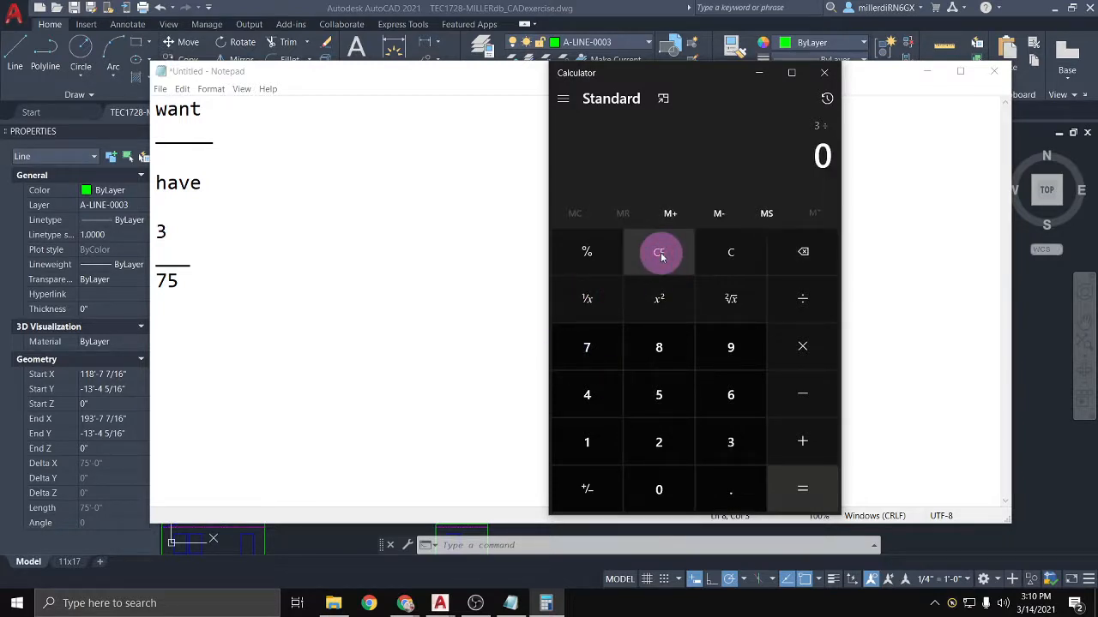
left_click(733, 260)
type("3*")
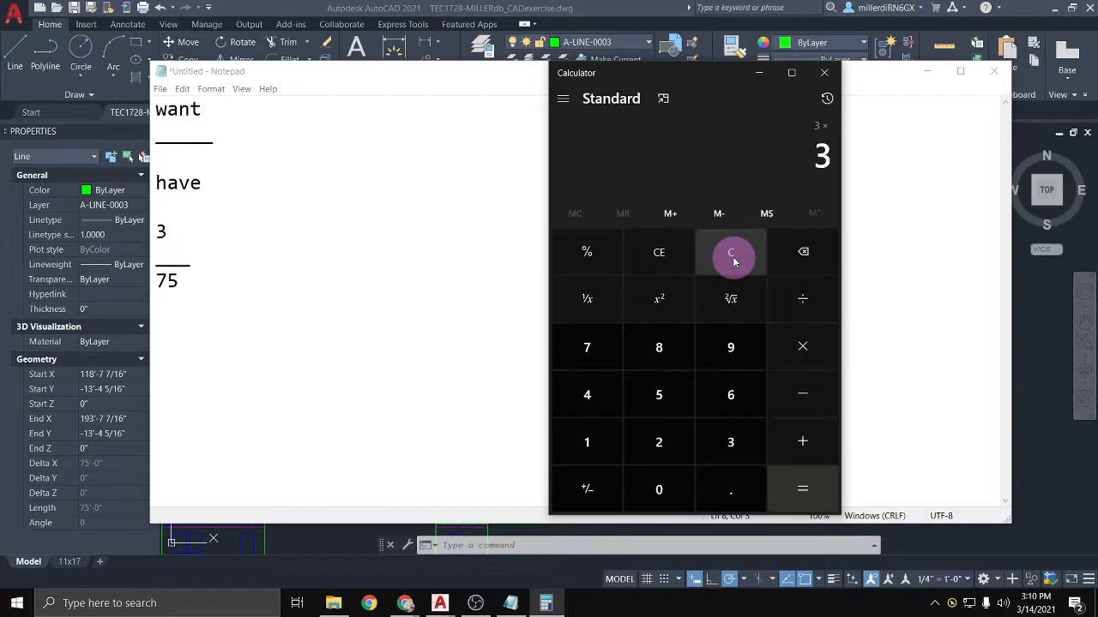
type("15")
key("Return")
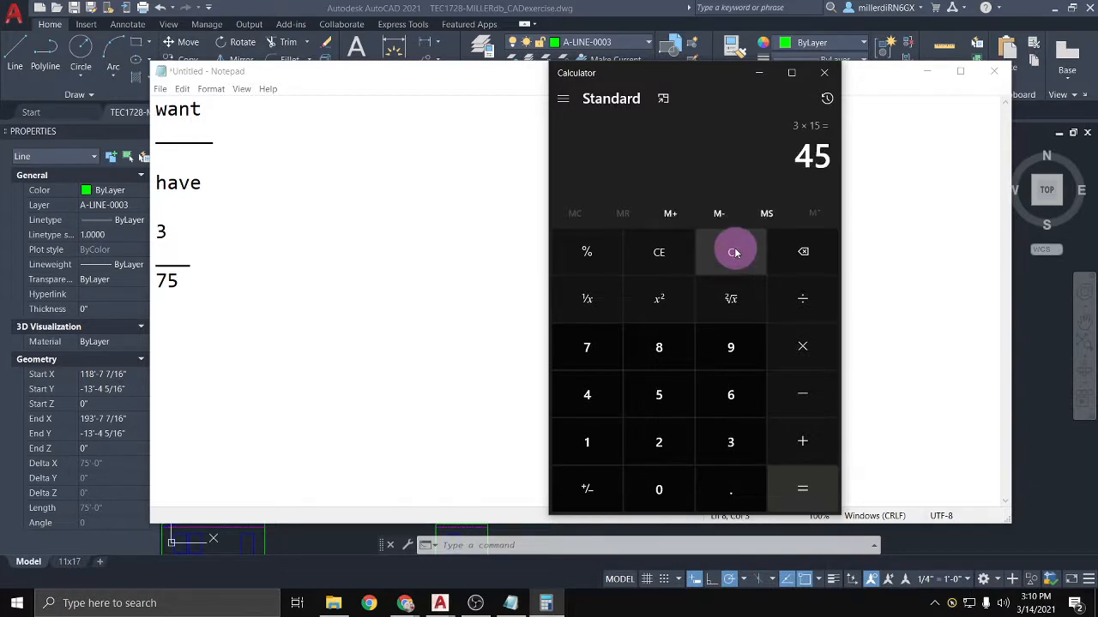
Step: Clear the previous calculation and divide 3 by 75
left_click(735, 252)
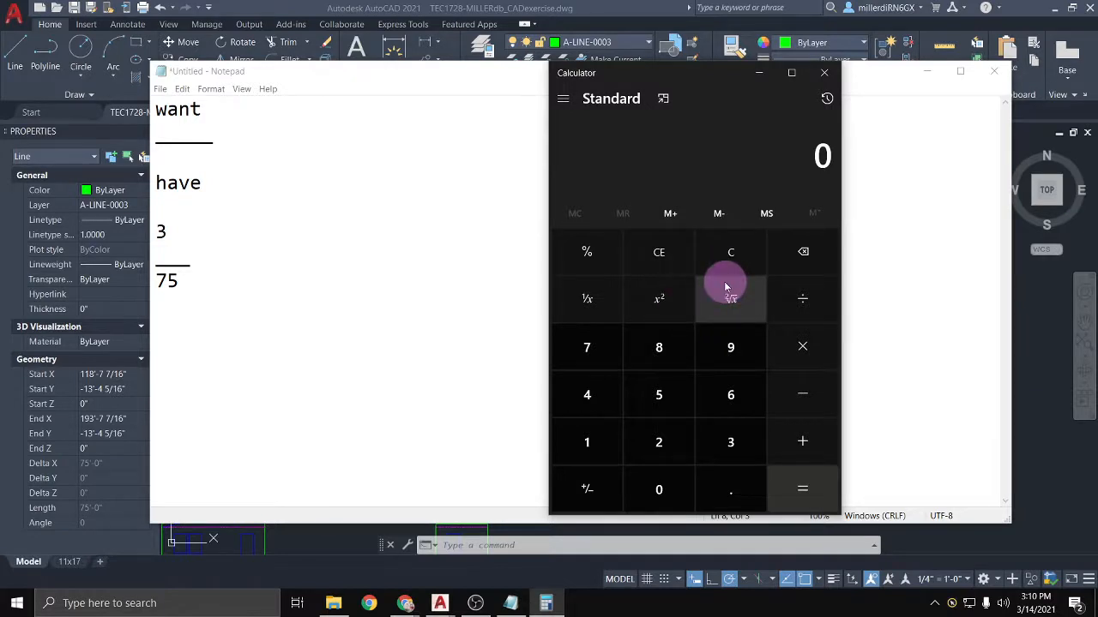
type("3 ÷ 75")
key("Return")
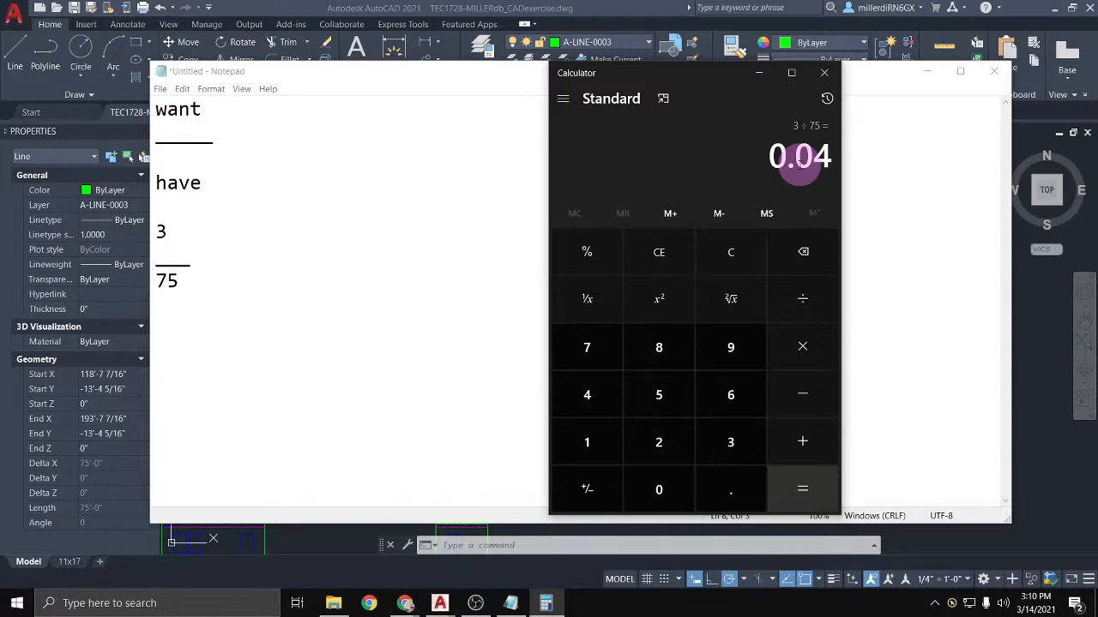
Step: Back in AutoCAD, scale the door and its opening line by a factor of .04 about the hinge corner
left_click(1034, 394)
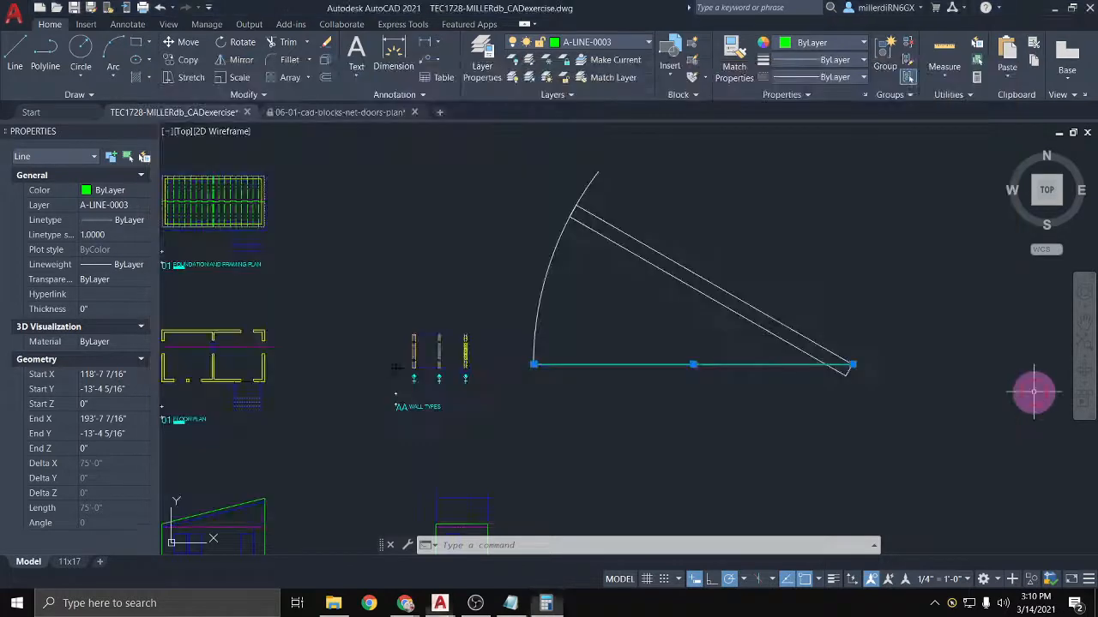
key("Escape")
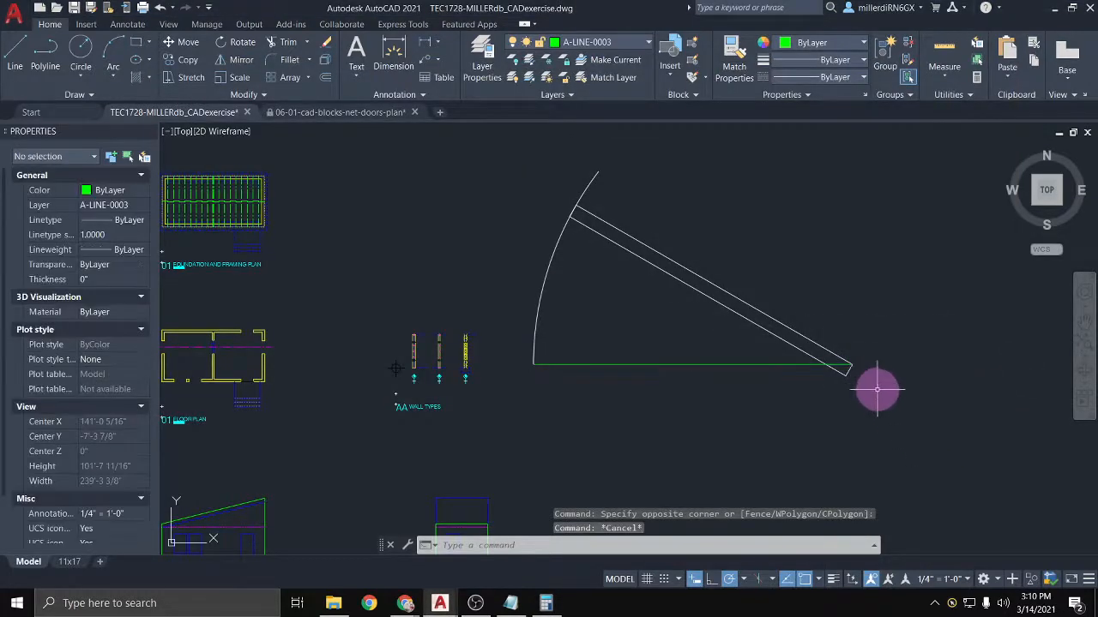
left_click(514, 146)
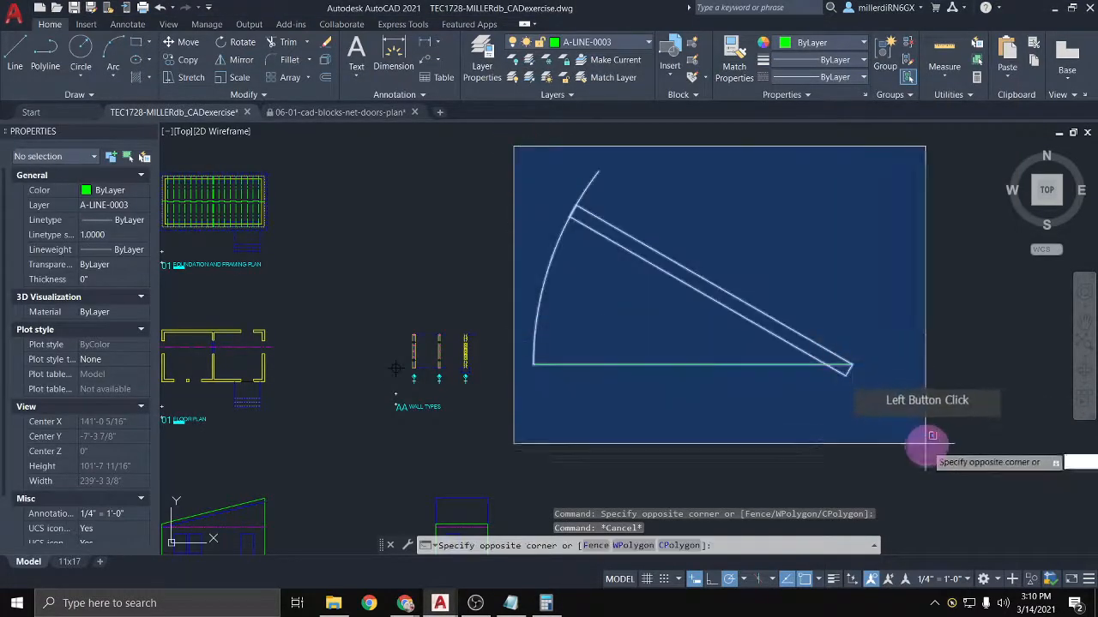
left_click(918, 441)
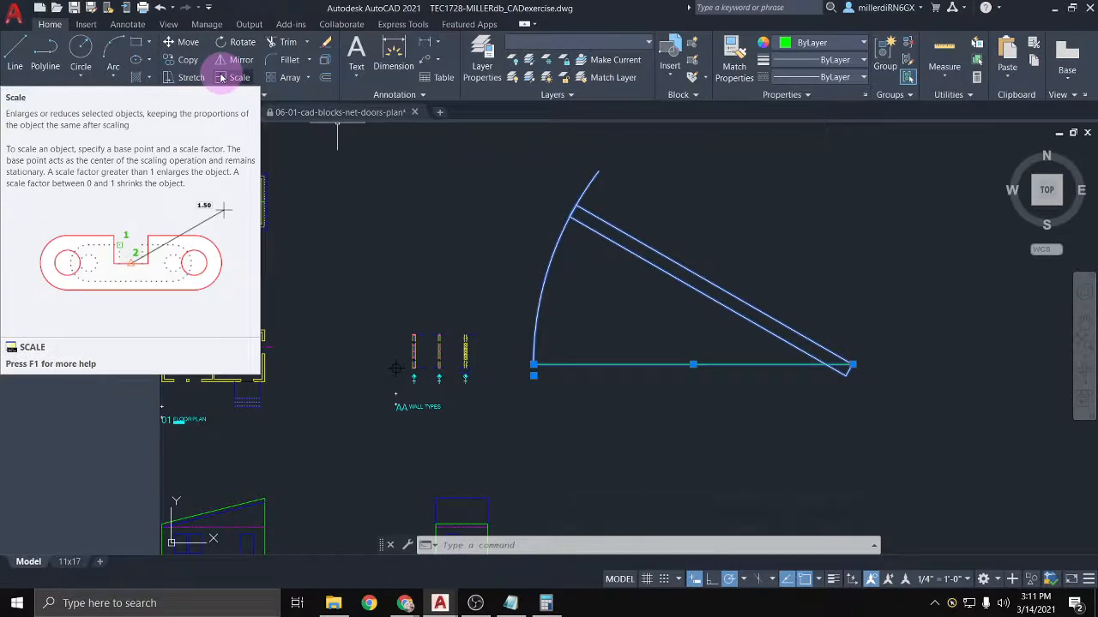
left_click(221, 77)
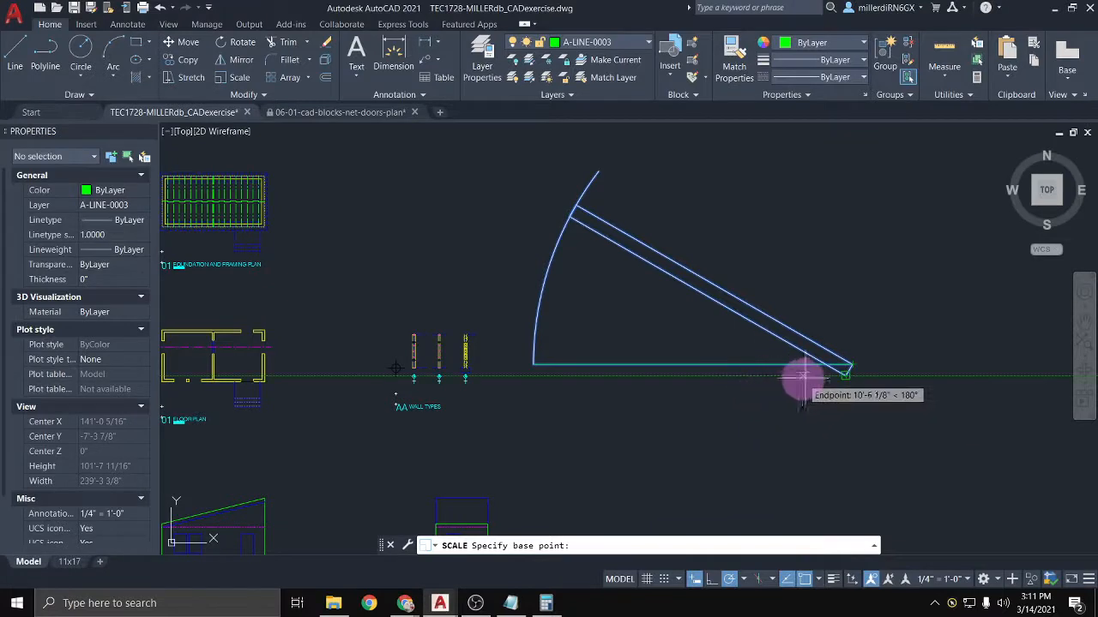
left_click(851, 365)
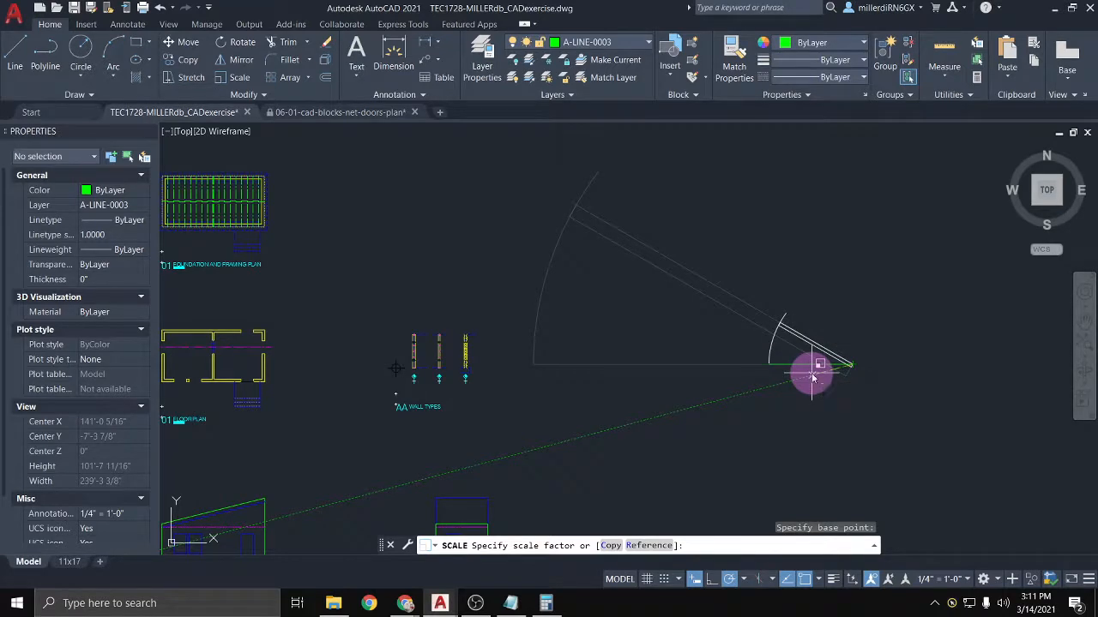
type(".04")
key("Return")
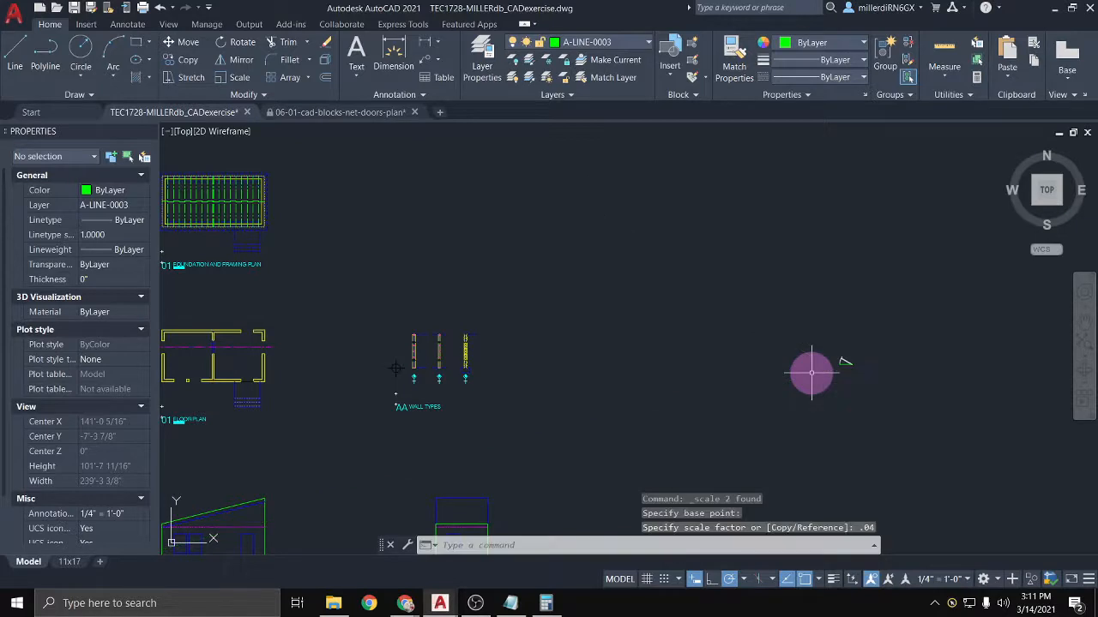
Step: Erase the green line across the scaled door's opening
scroll(813, 372, "up", 10)
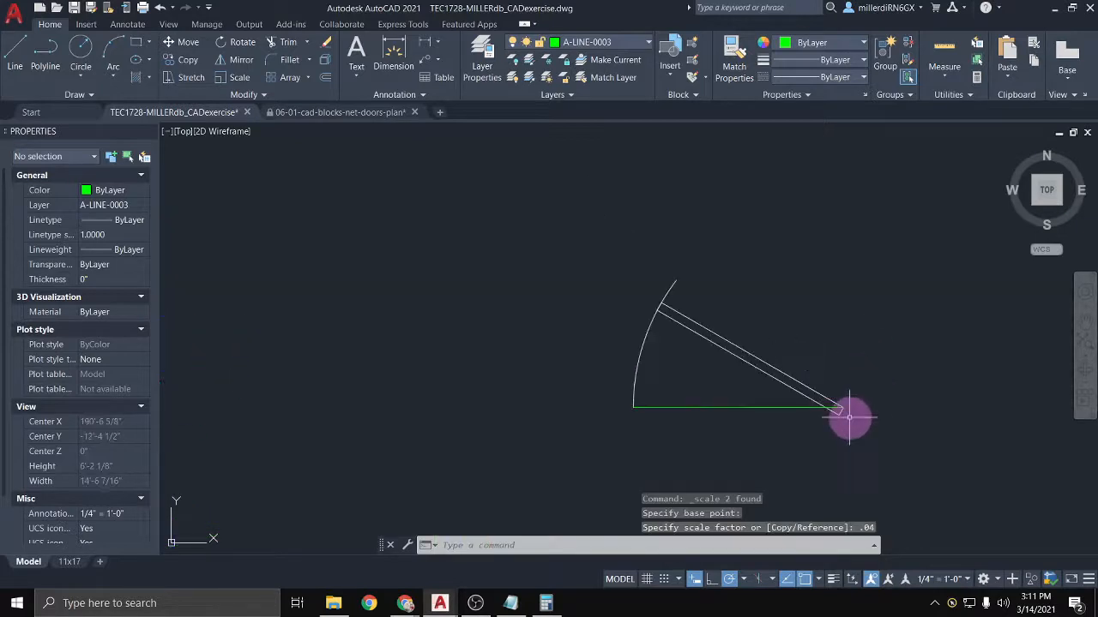
left_click(777, 404)
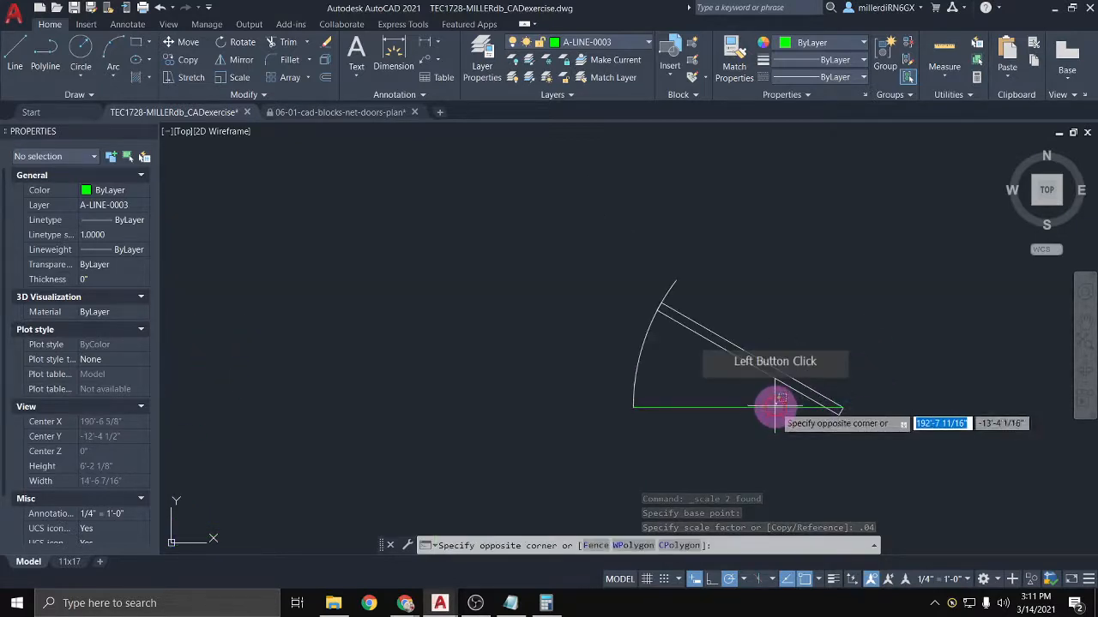
left_click(768, 413)
key("Delete")
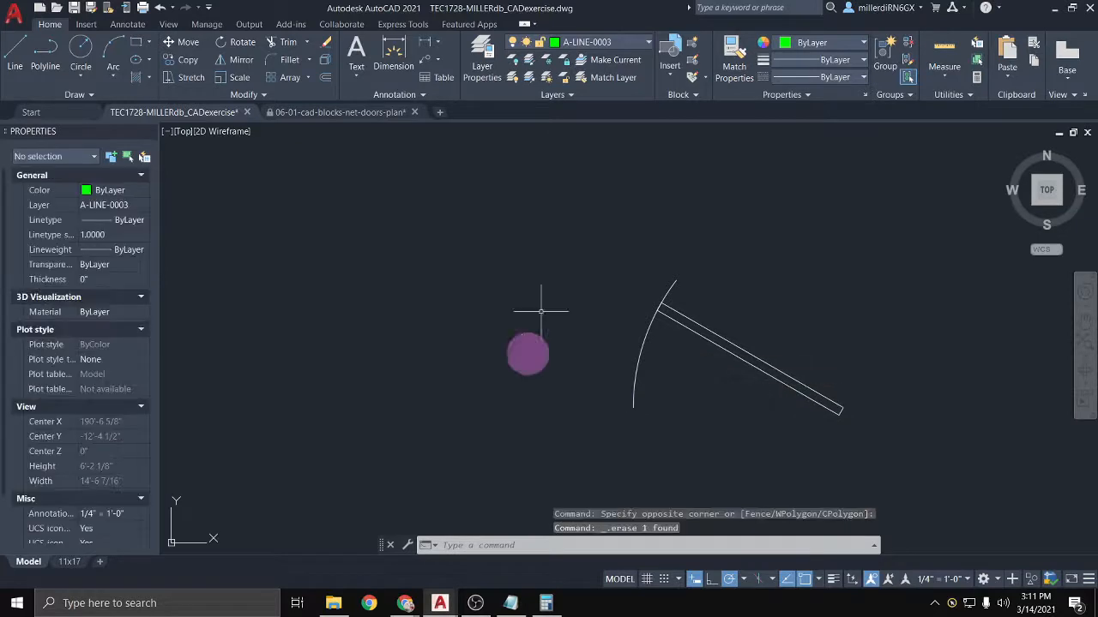
Step: Draw a new line from the scaled door's arc end to its hinge corner to check the opening width
left_click(14, 53)
left_click(631, 415)
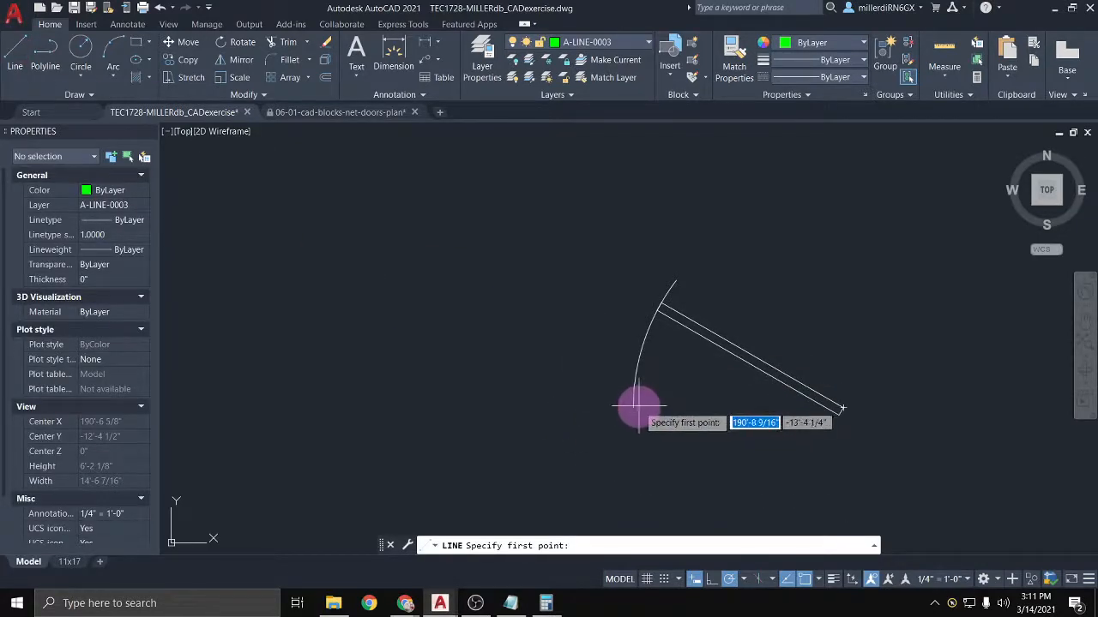
left_click(844, 407)
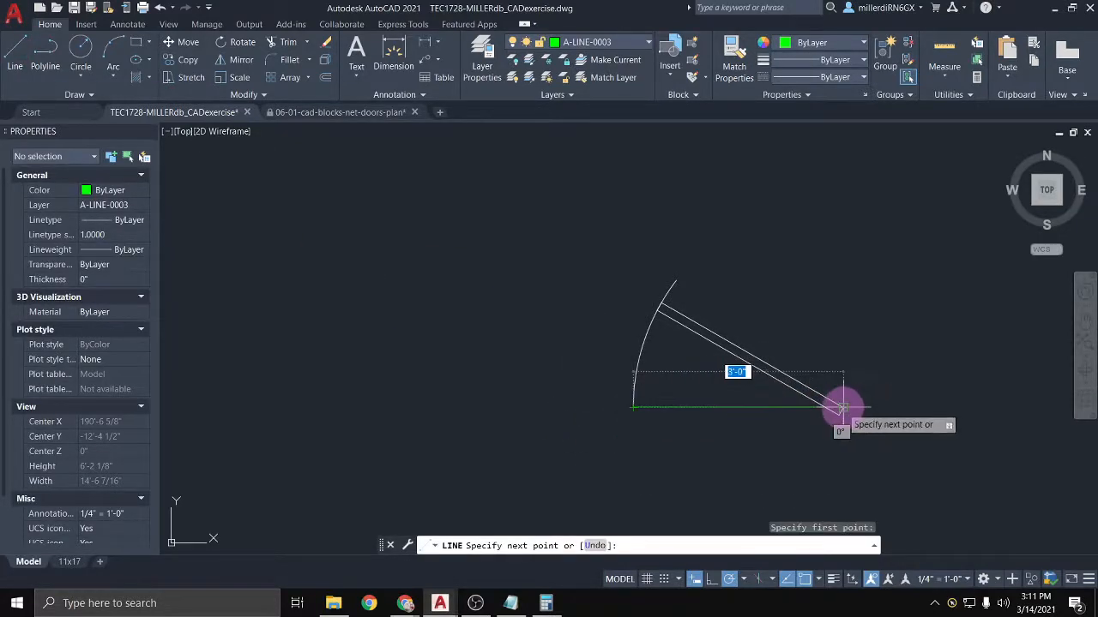
left_click(844, 406)
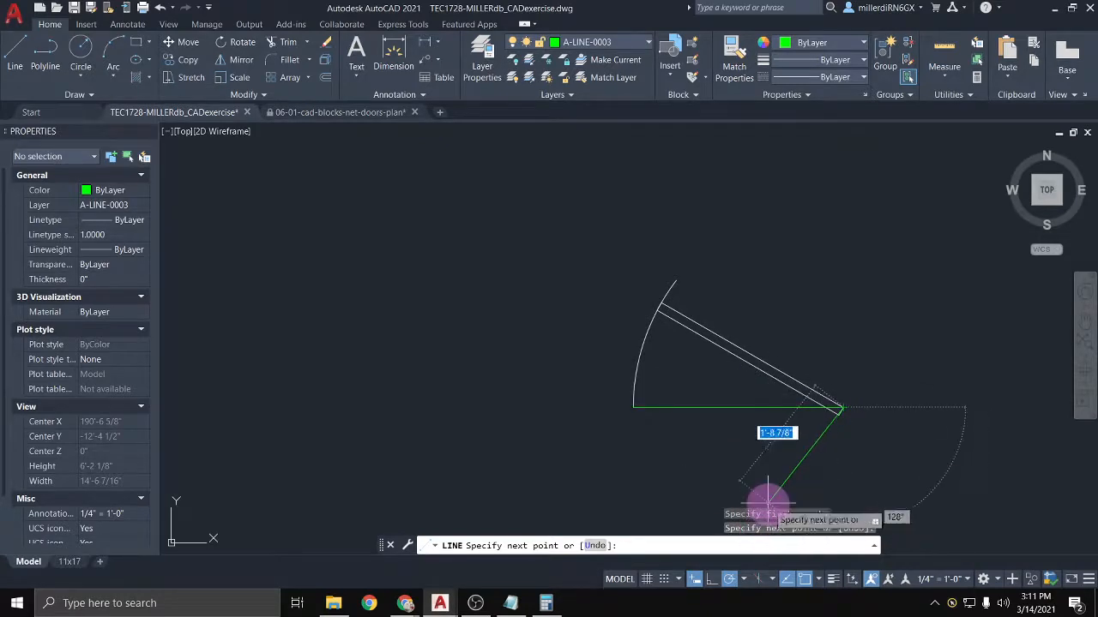
key("Escape")
Step: Undo the door scaling and the check lines drawn across its opening
scroll(797, 427, "down", 4)
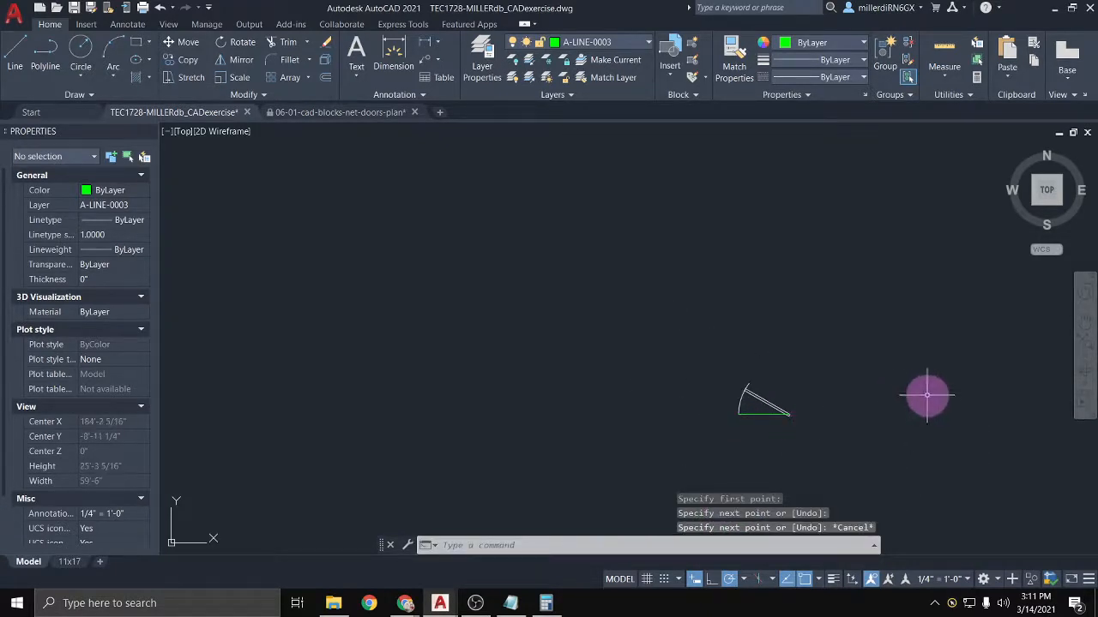
key("ctrl+z")
key("ctrl+z")
key("ctrl+z")
key("ctrl+z")
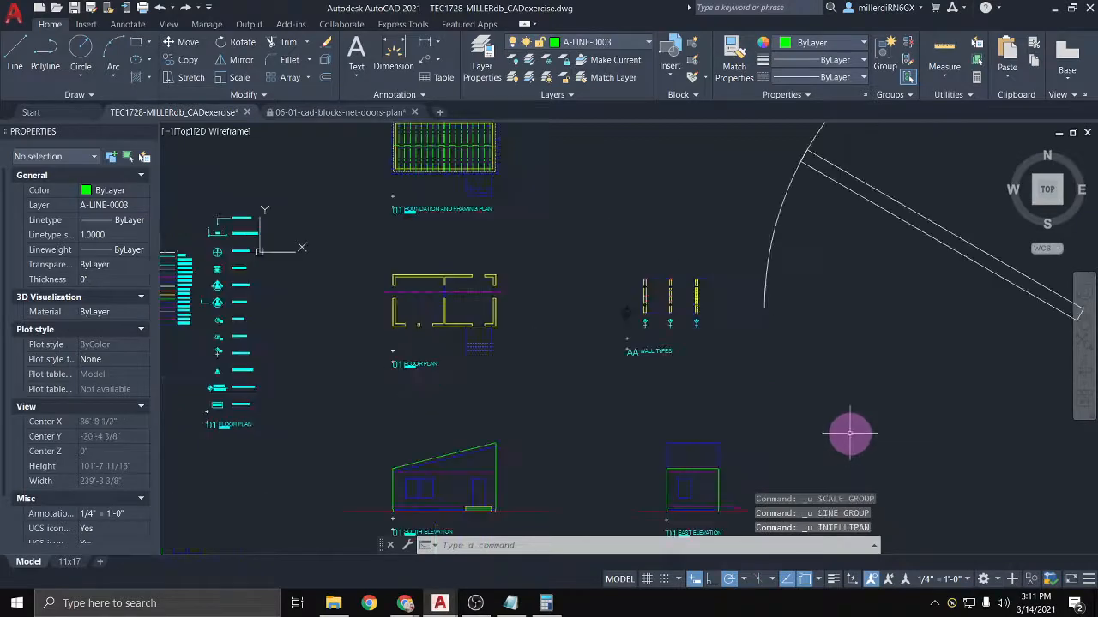
Step: Switch to the 06-01-cad-blocks-net-doors-plan drawing
scroll(805, 401, "down", 4)
middle_click_drag(771, 393, 474, 389)
left_click(326, 113)
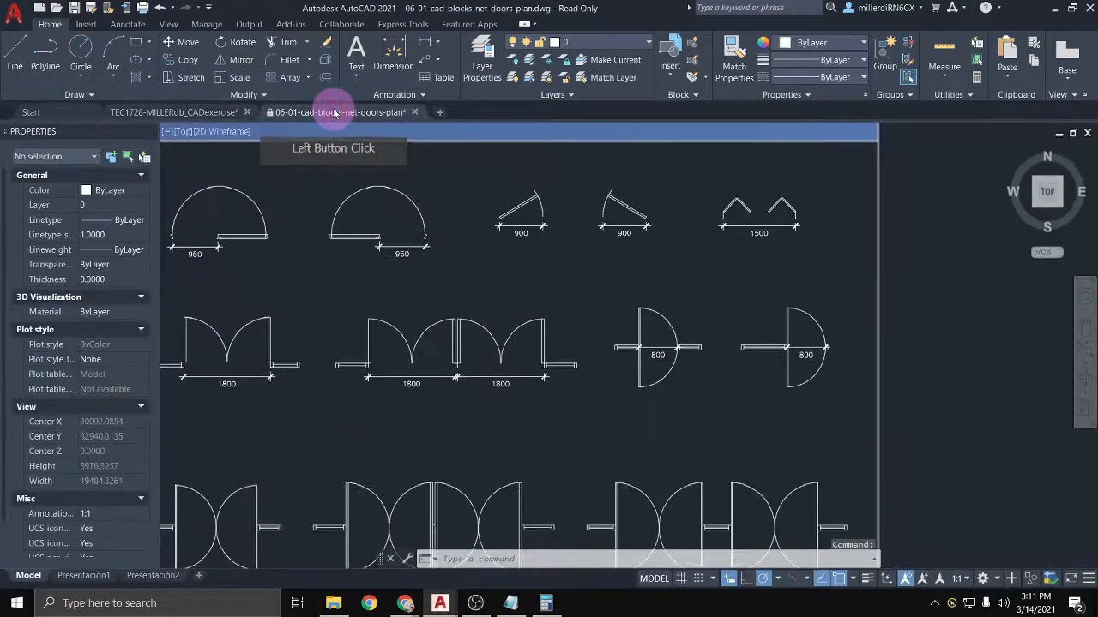
Step: Copy the second angled 900 door block, the one hinged on its right end, from the doors plan drawing to the clipboard
scroll(531, 266, "down", 2)
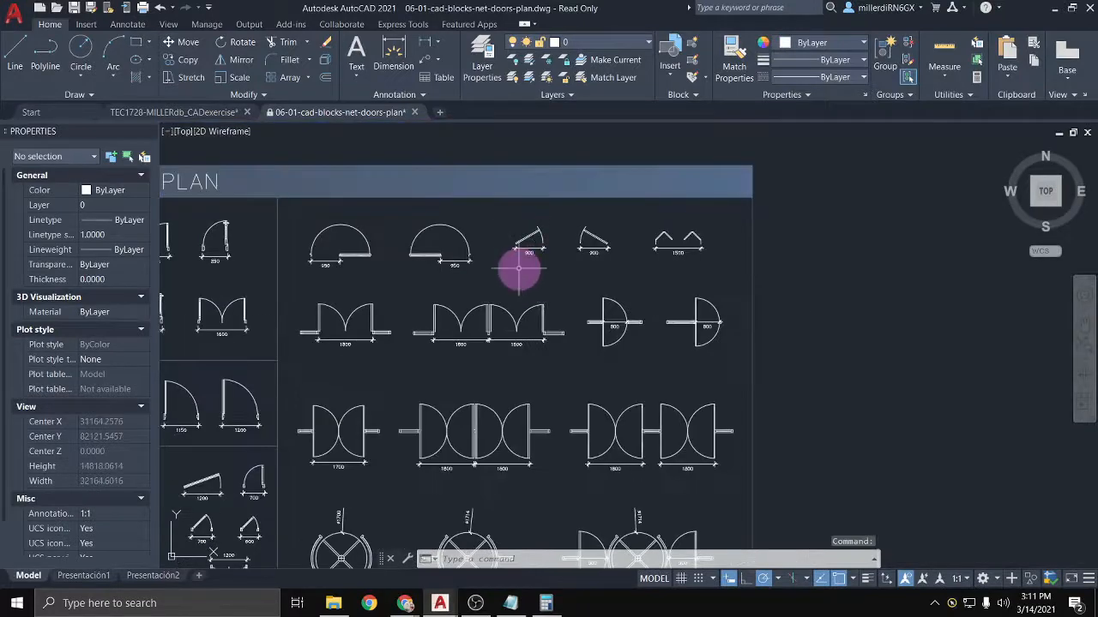
scroll(518, 270, "down", 2)
scroll(592, 275, "up", 1)
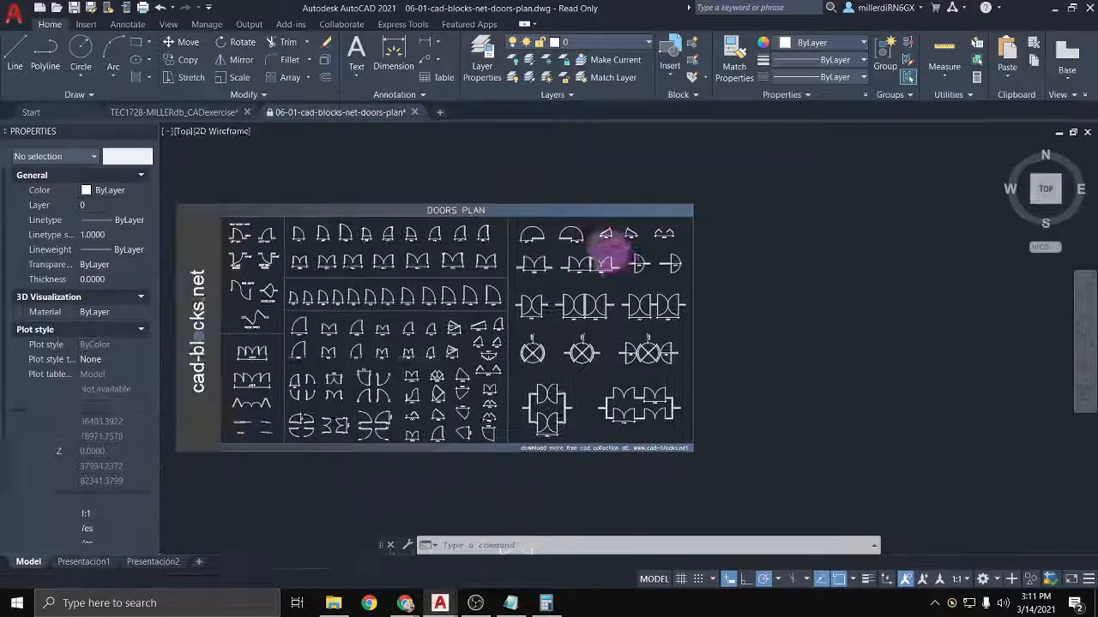
scroll(610, 251, "up", 5)
left_click(677, 206)
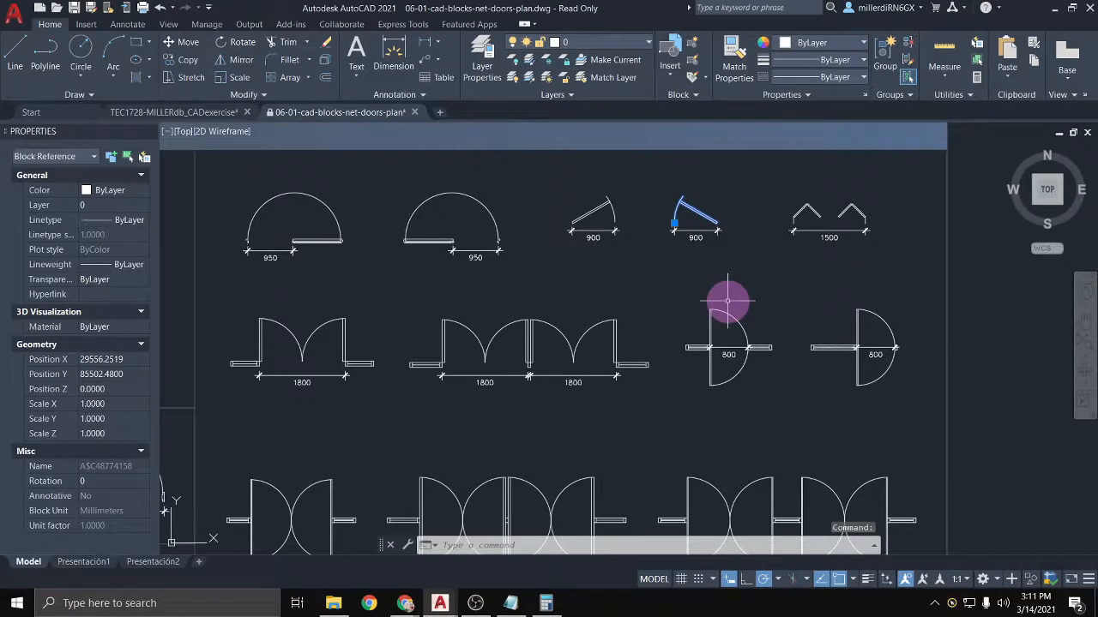
key("ctrl+c")
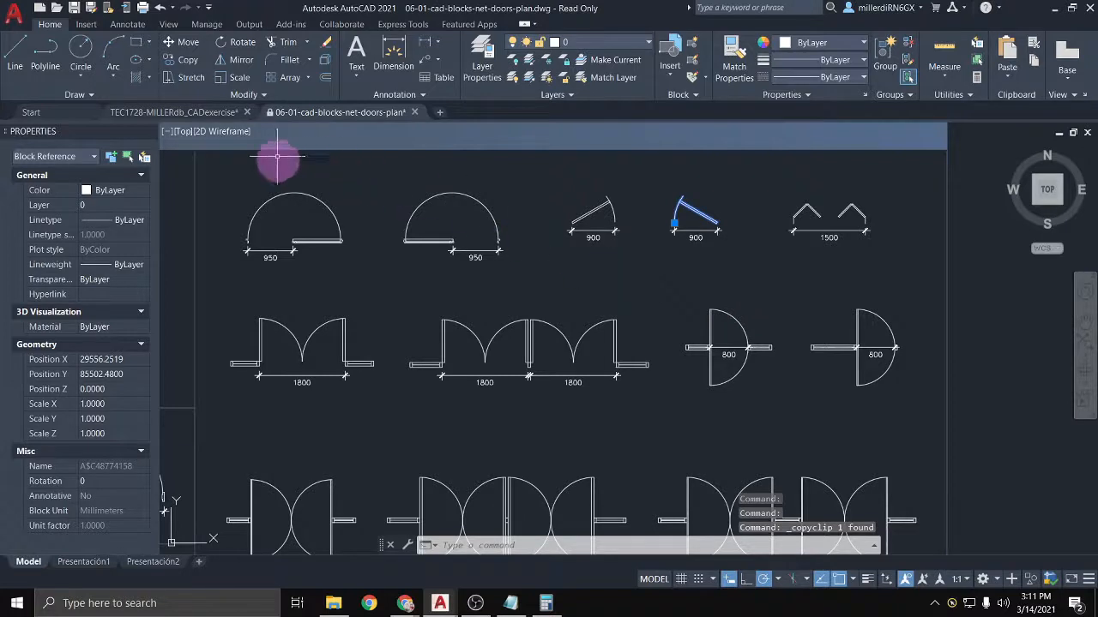
Step: Switch to the CAD exercise drawing and paste the copied door block in the empty area beside the plans
left_click(201, 114)
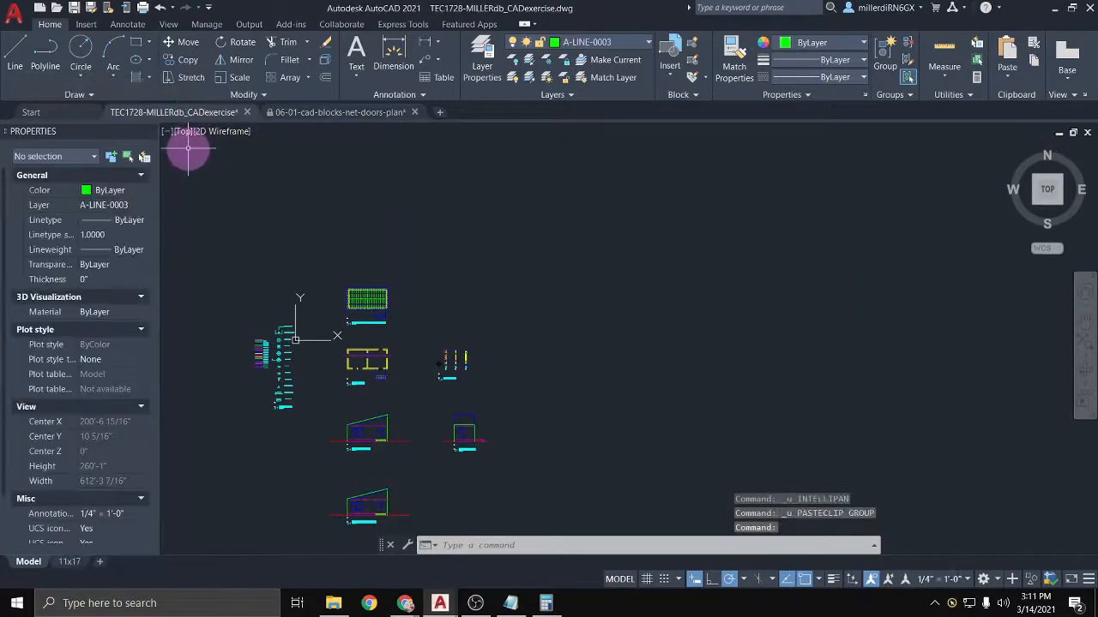
key("ctrl+v")
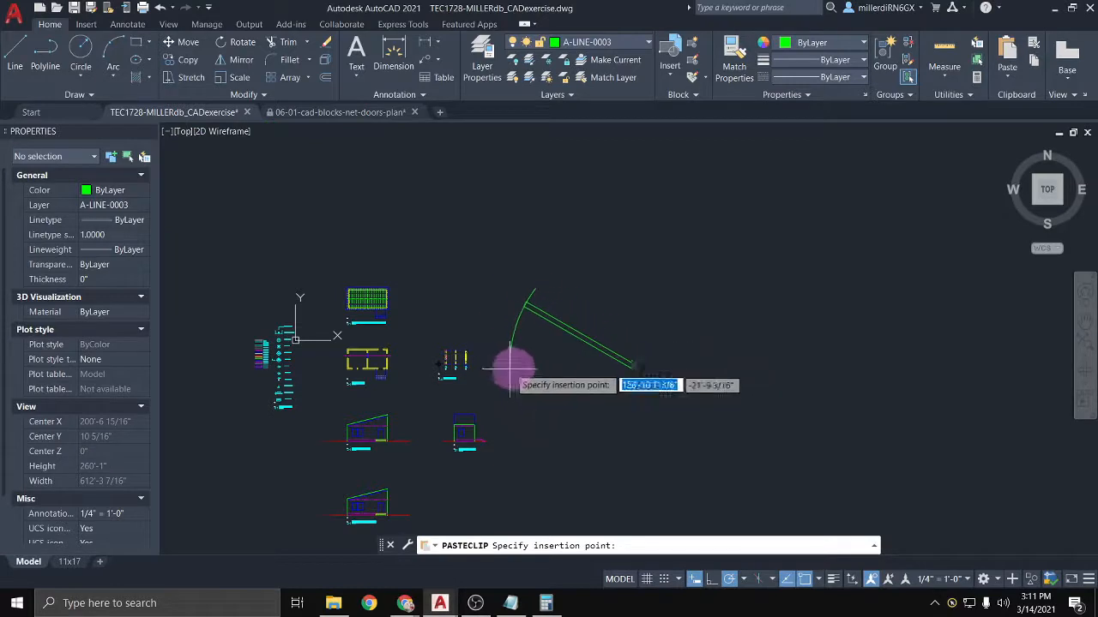
left_click(576, 395)
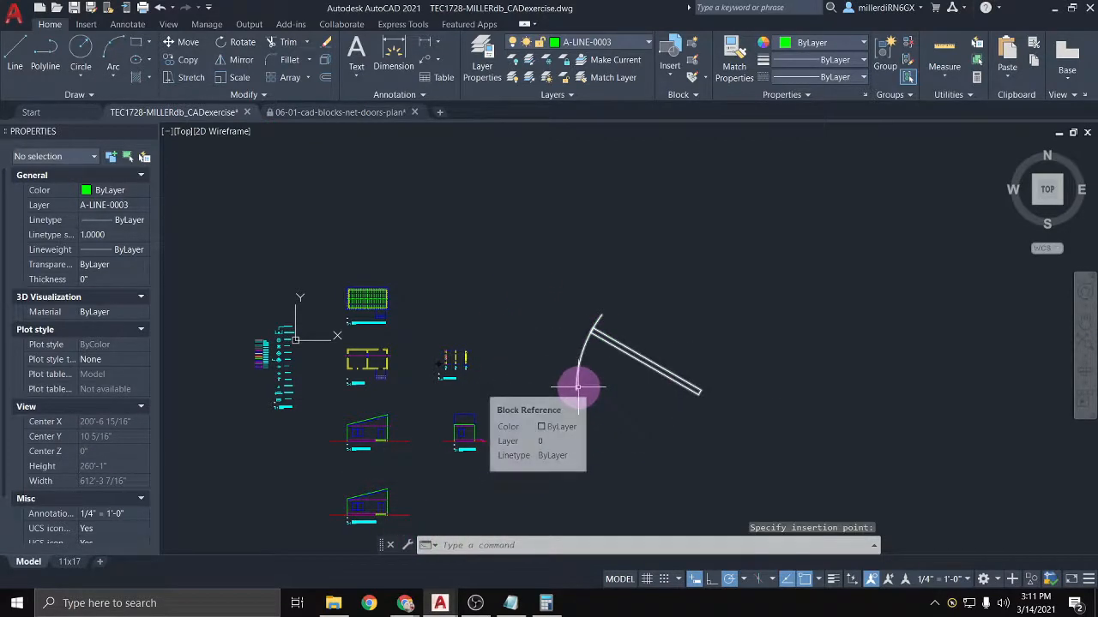
Step: Measure the pasted door's opening with a temporary line from its arc end to its hinge corner, without keeping the line
scroll(592, 391, "up", 2)
scroll(686, 388, "up", 2)
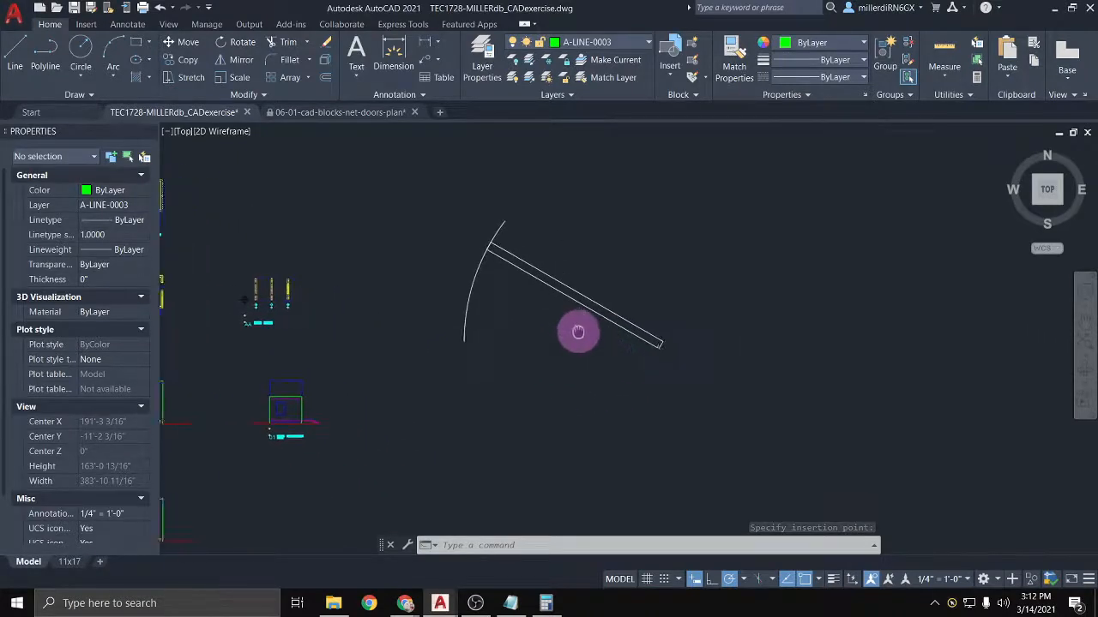
left_click(15, 58)
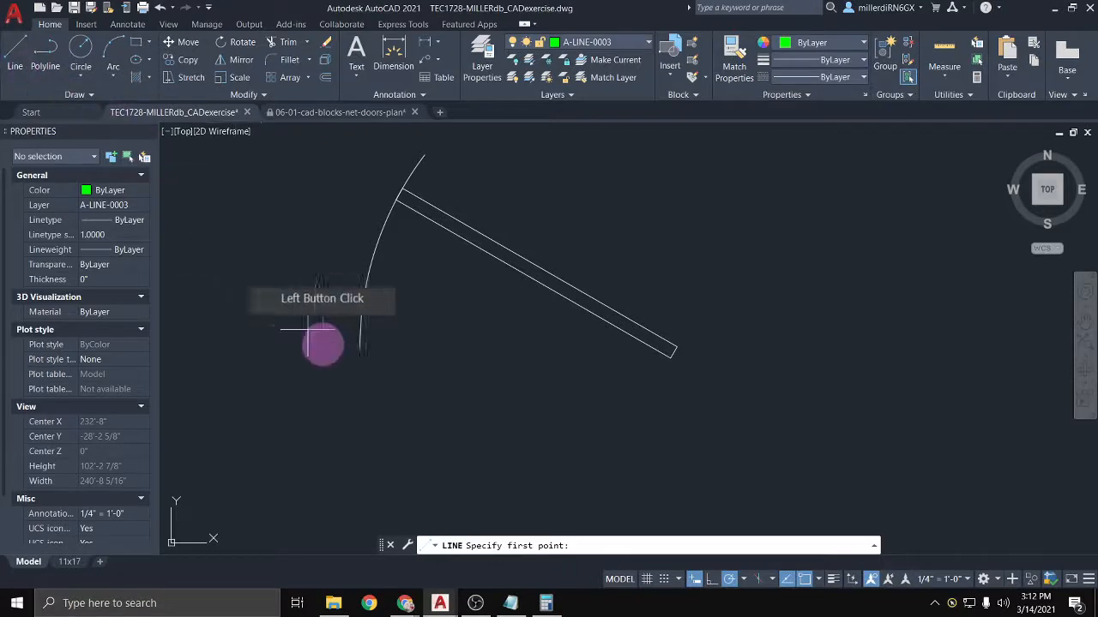
left_click(360, 345)
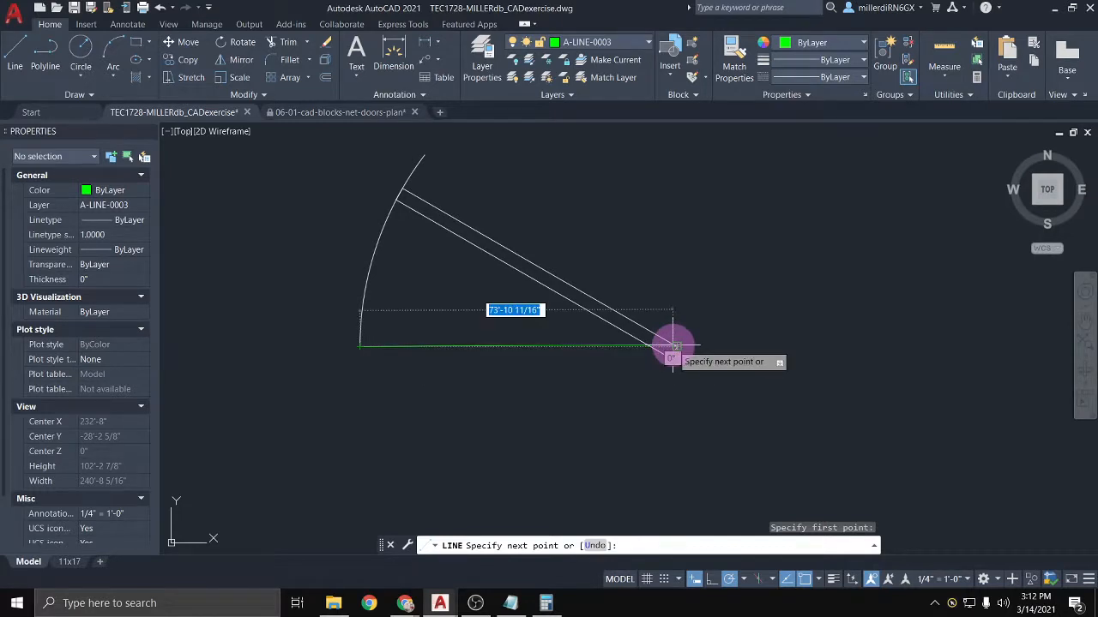
key("Escape")
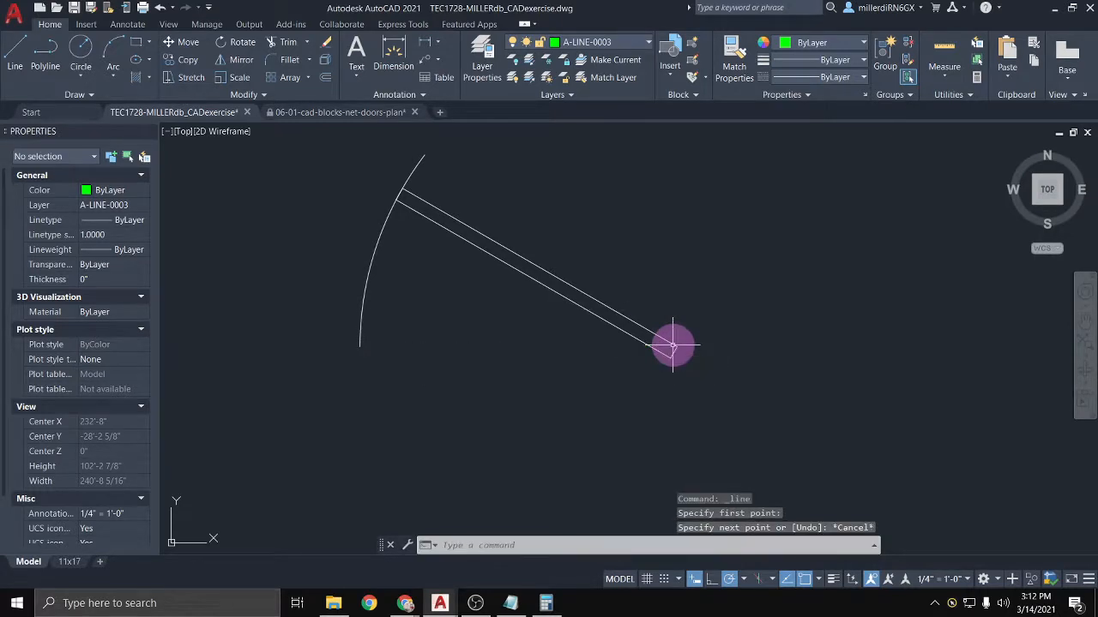
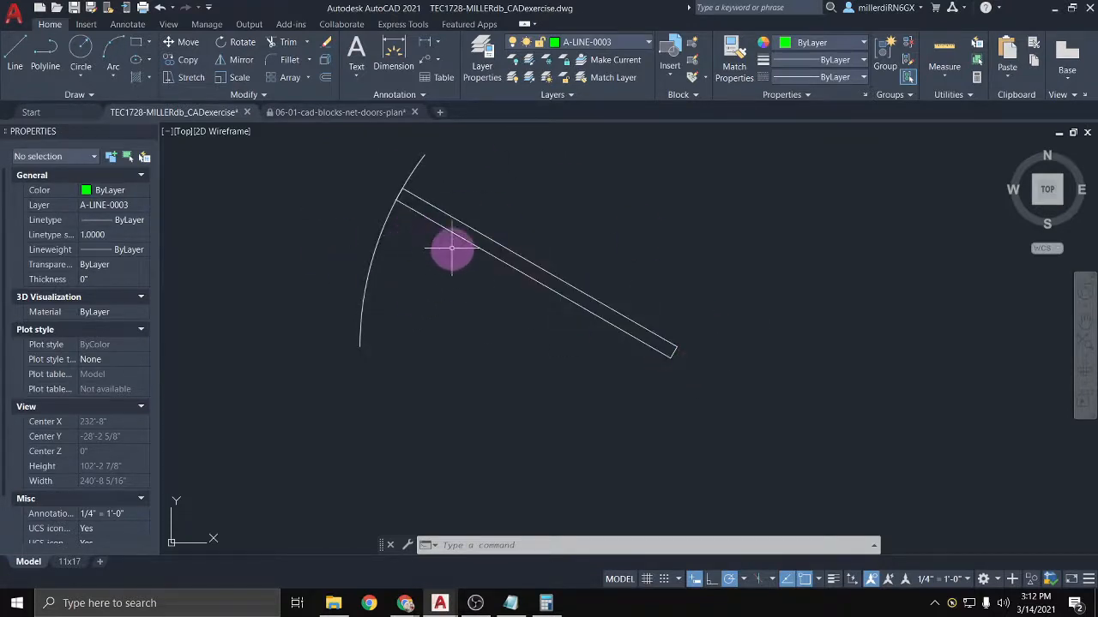
Step: Scale the pasted door block by a factor of .04 about its hinge corner
middle_click_drag(452, 248, 415, 282)
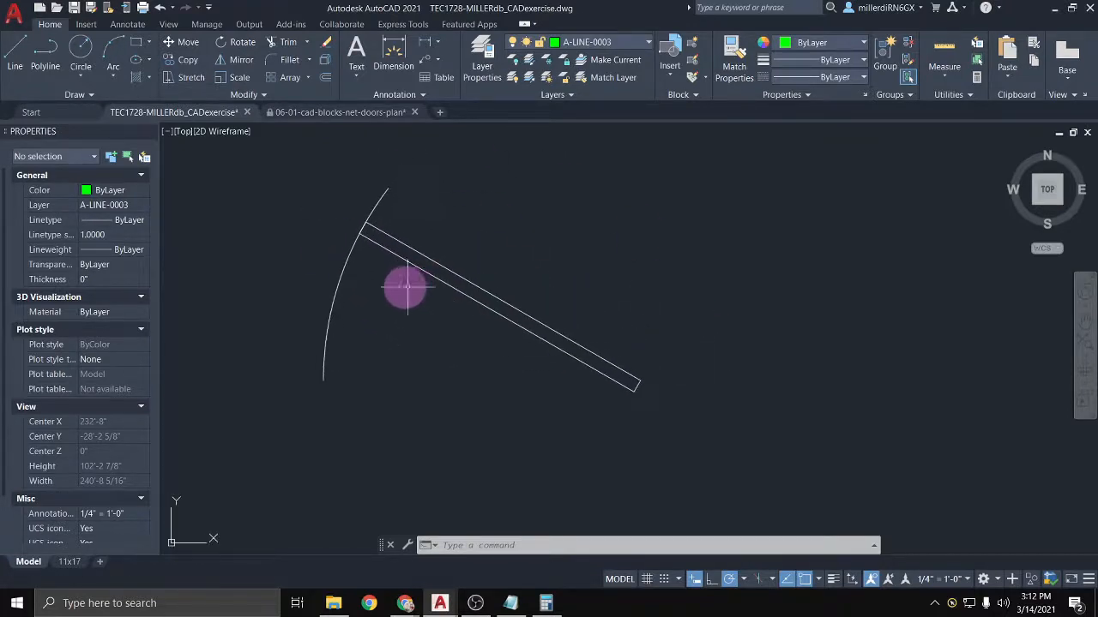
left_click(272, 175)
left_click(740, 448)
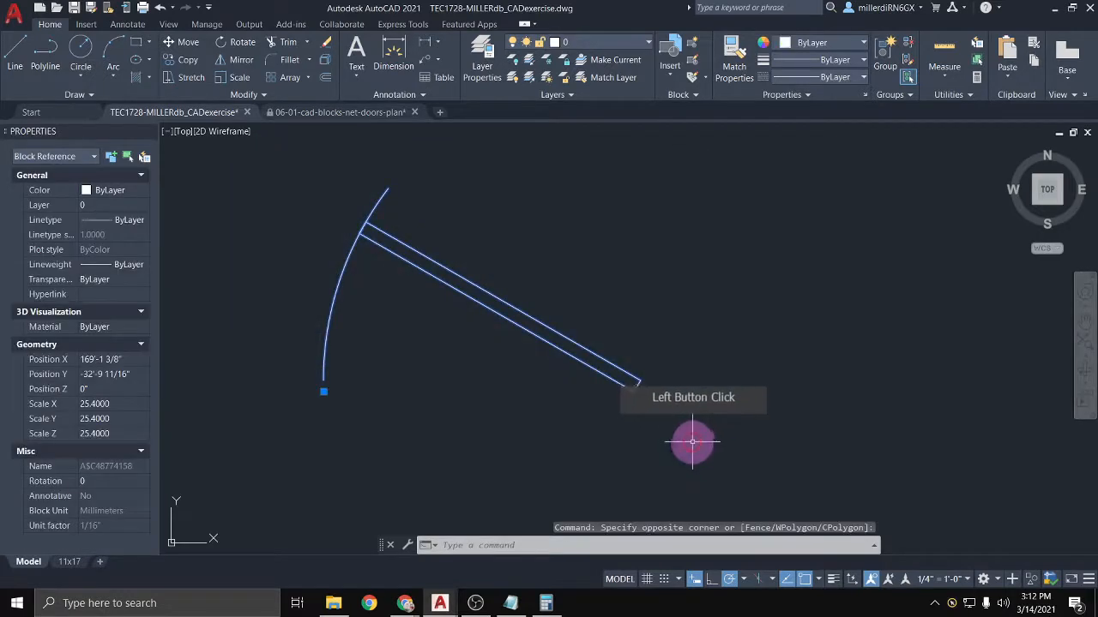
left_click(240, 78)
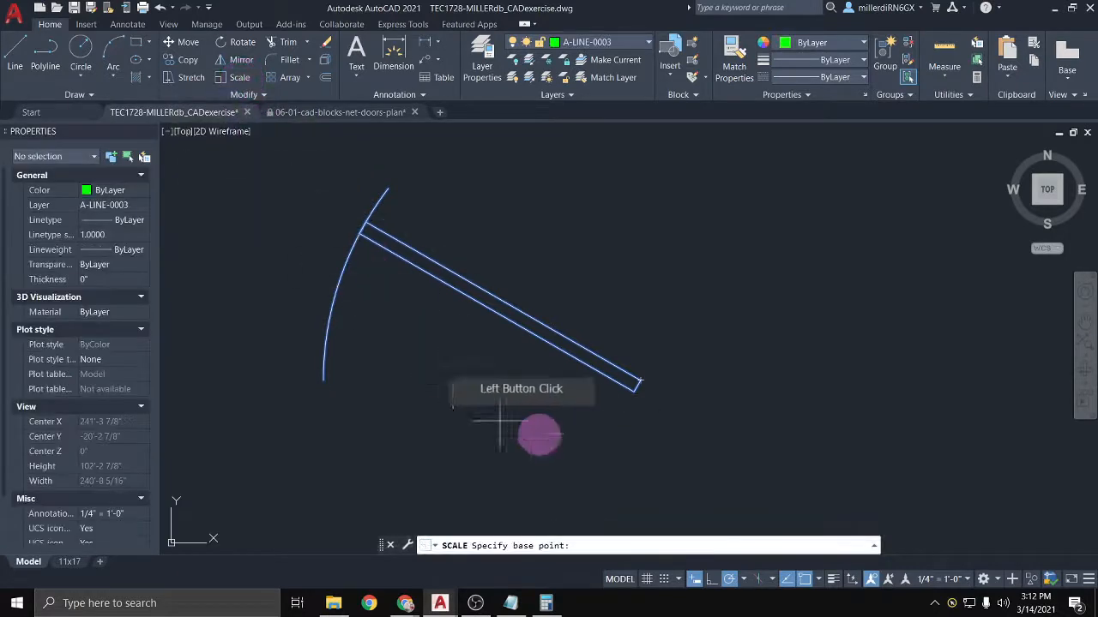
left_click(637, 384)
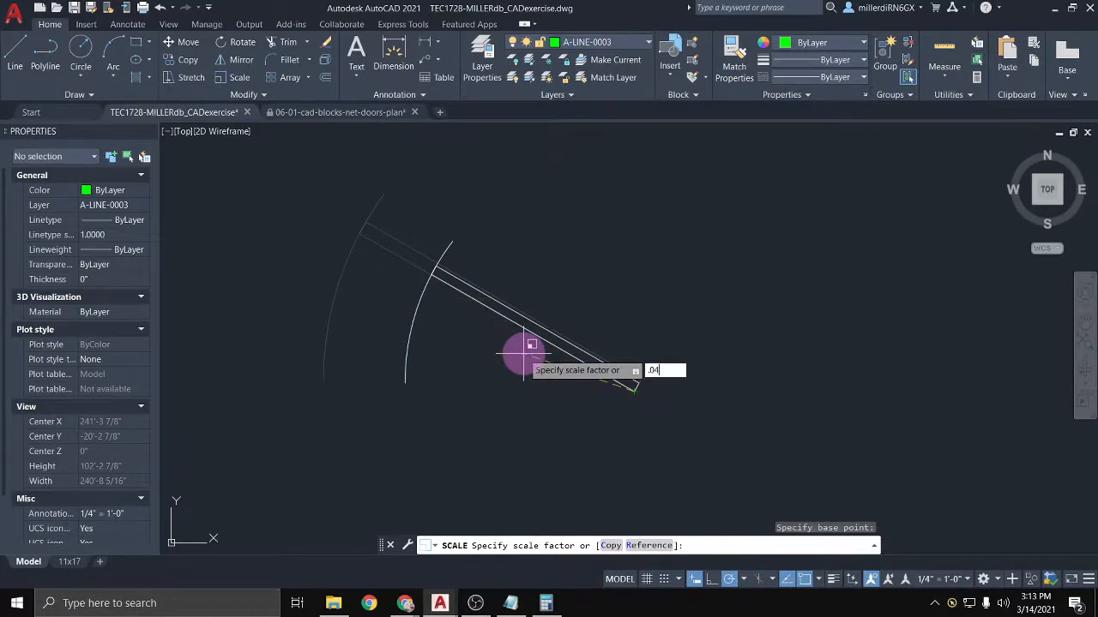
key("Return")
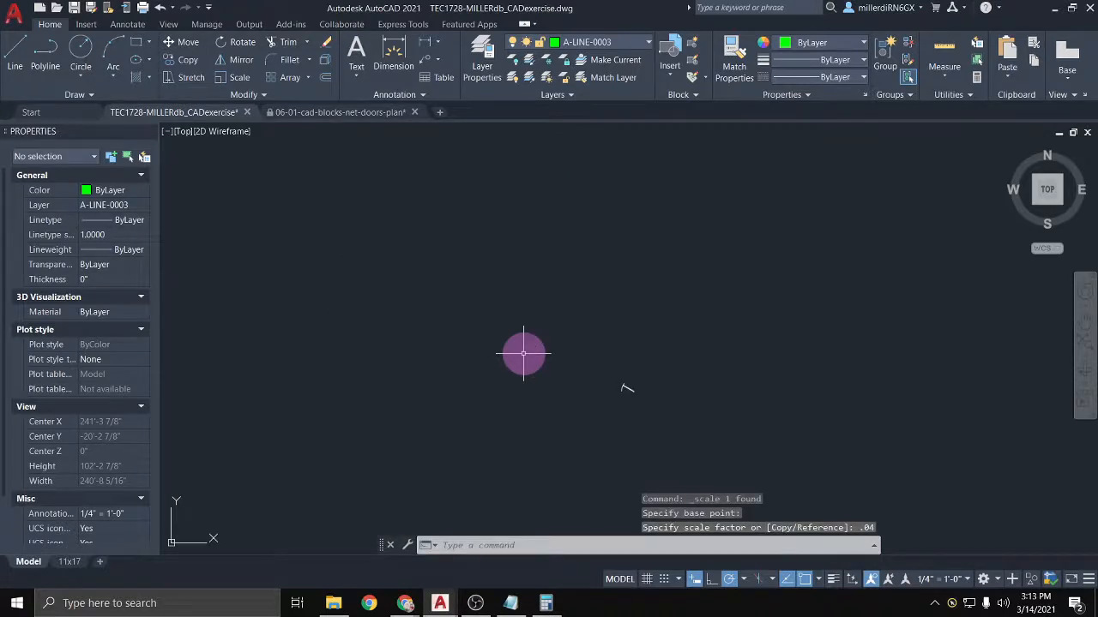
Step: Add a linear dimension across the scaled door's opening to check its width, and erase the dimension
scroll(629, 396, "up", 10)
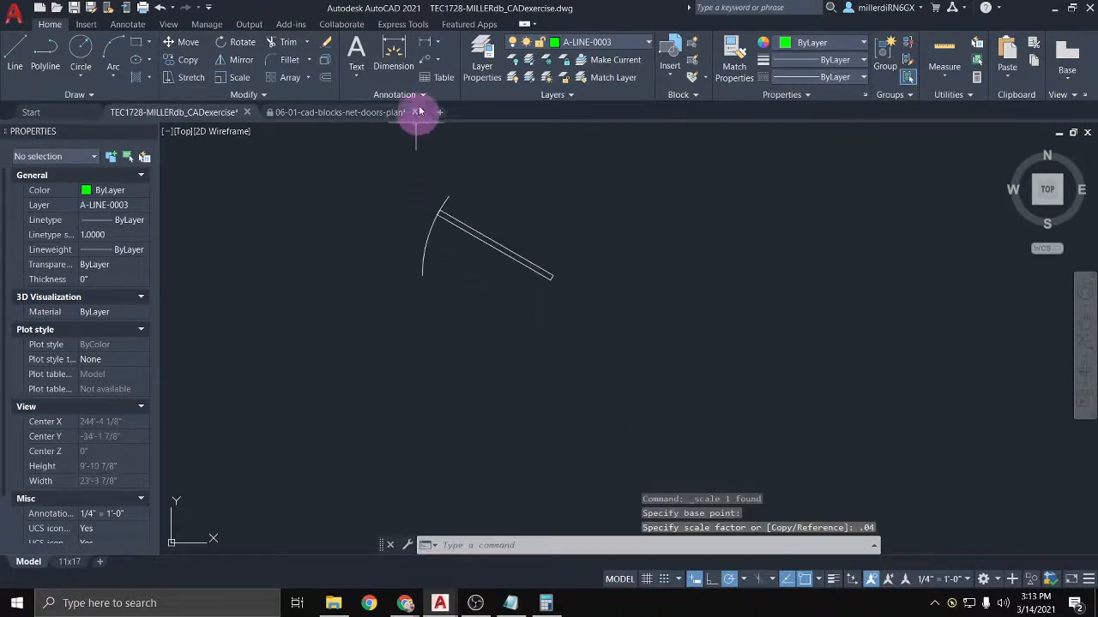
left_click(423, 41)
left_click(421, 275)
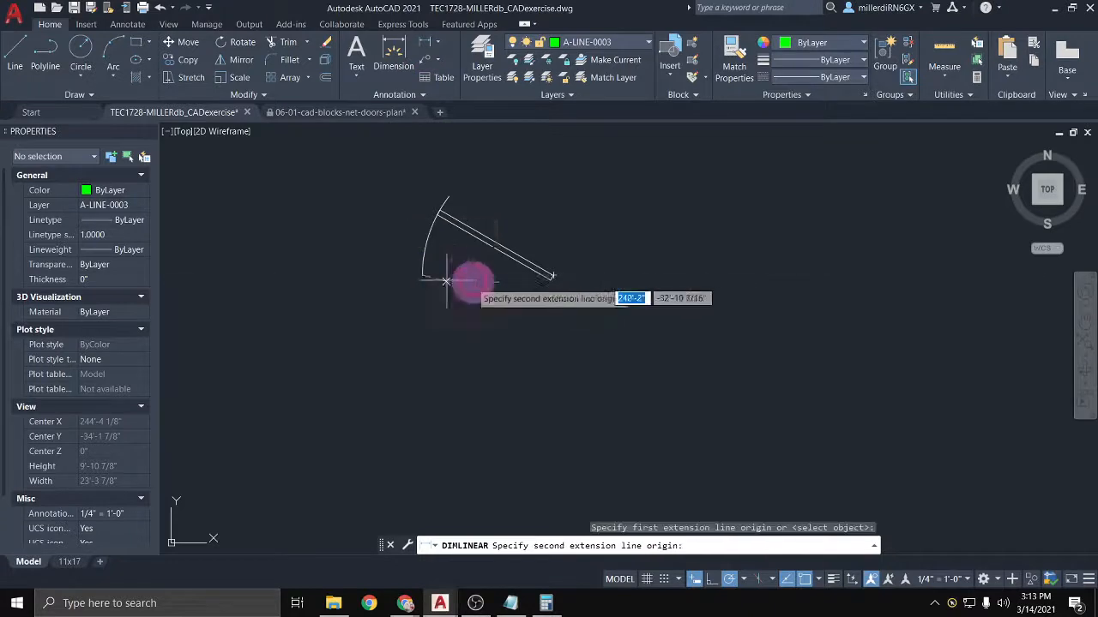
left_click(553, 275)
left_click(514, 319)
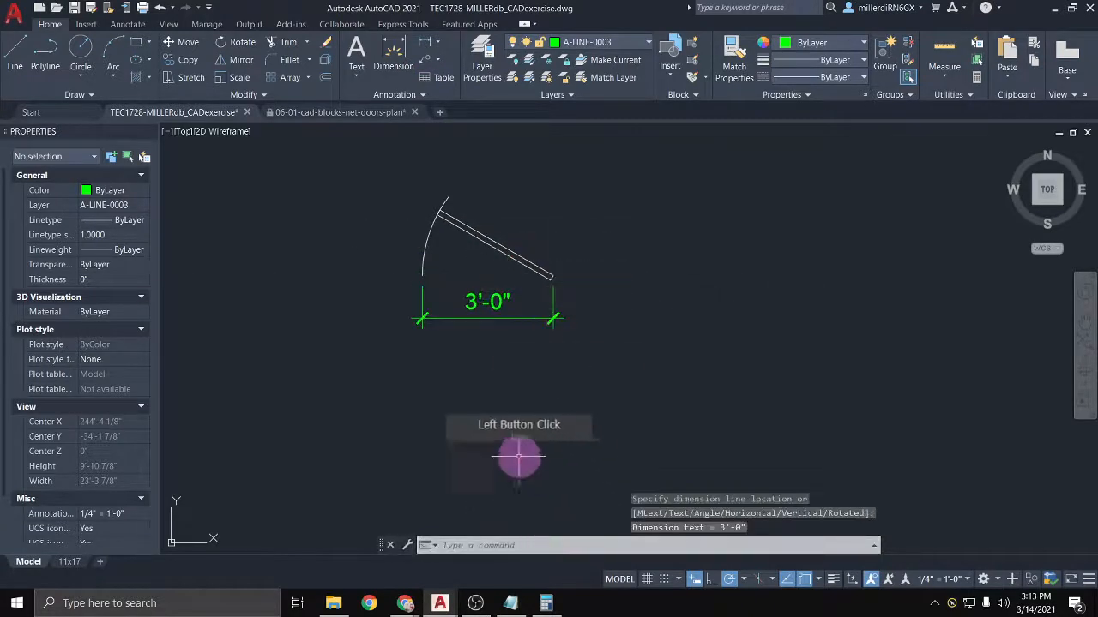
left_click(488, 358)
left_click(449, 312)
key("Delete")
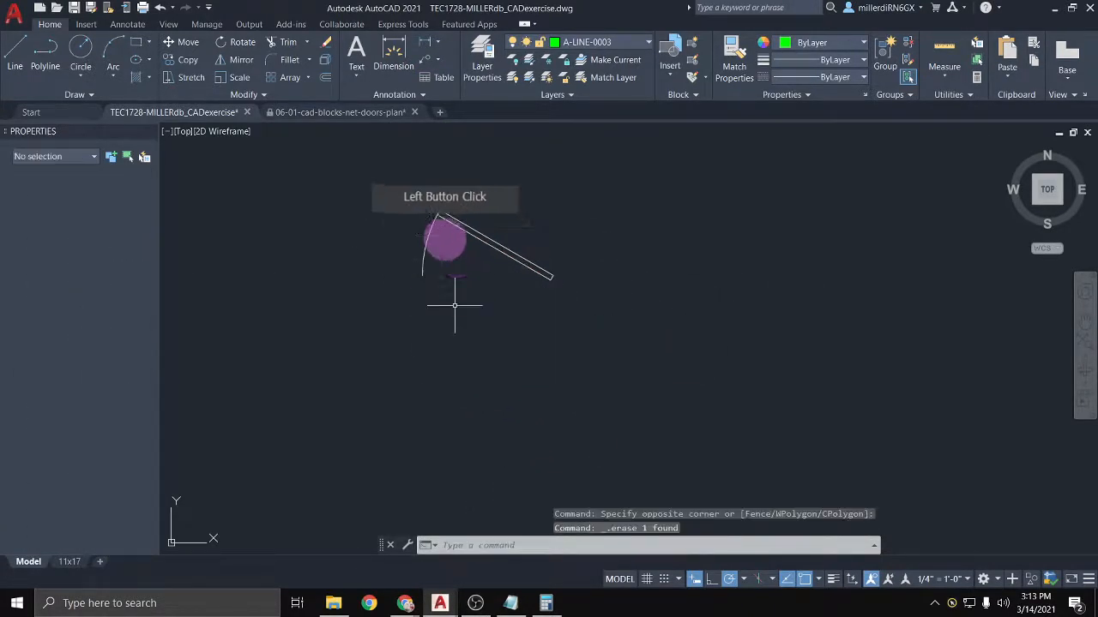
Step: Assign the scaled door block to layer A-LINE-0004
left_click(434, 228)
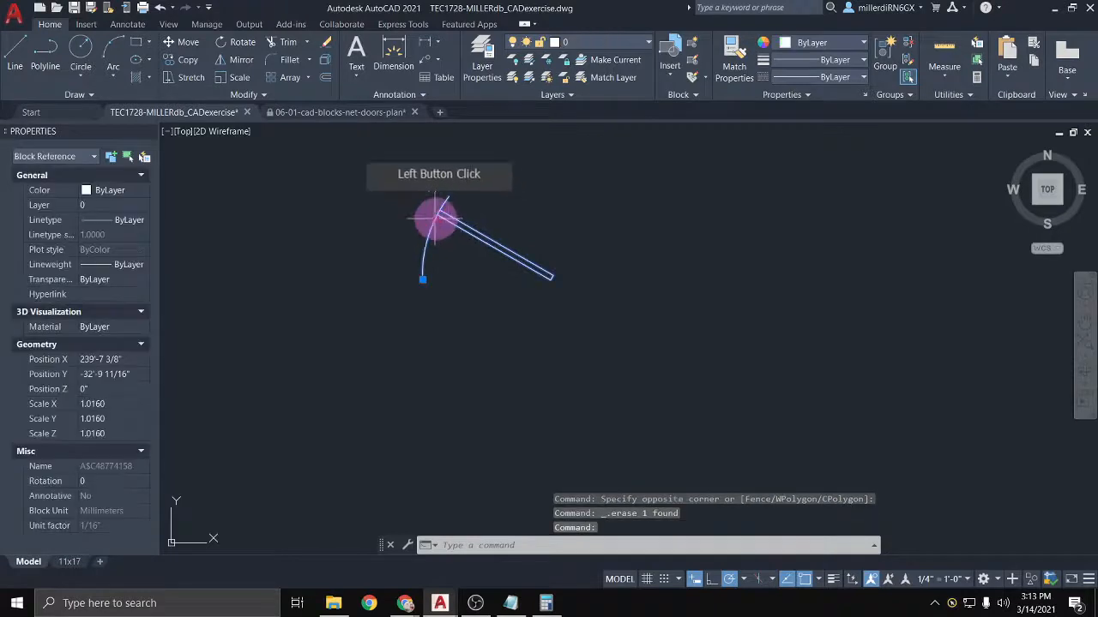
scroll(504, 238, "up", 2)
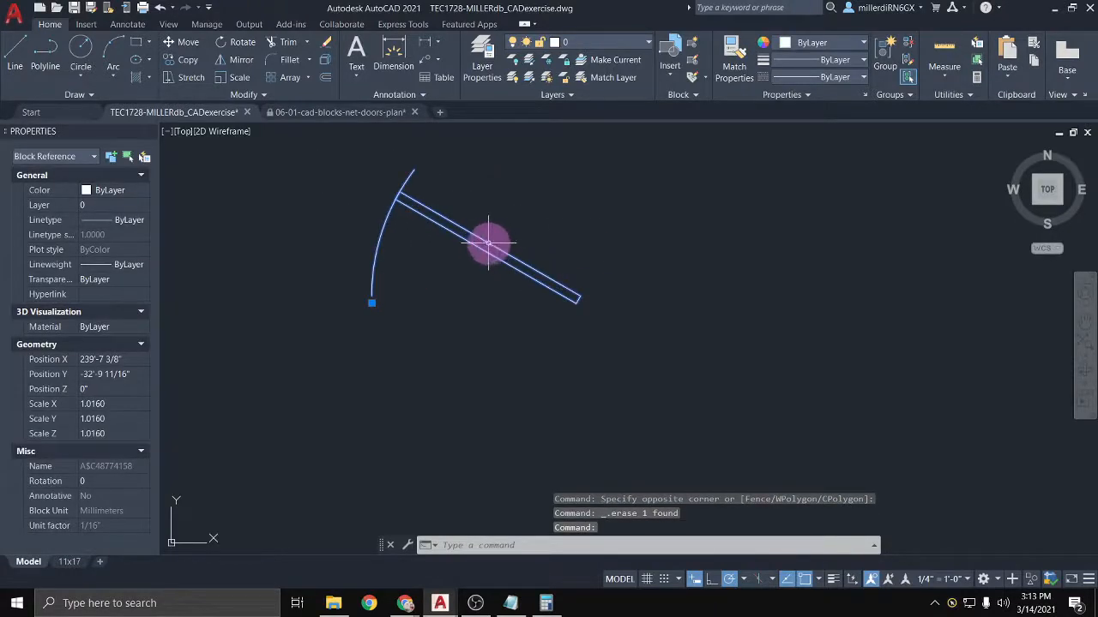
left_click(593, 44)
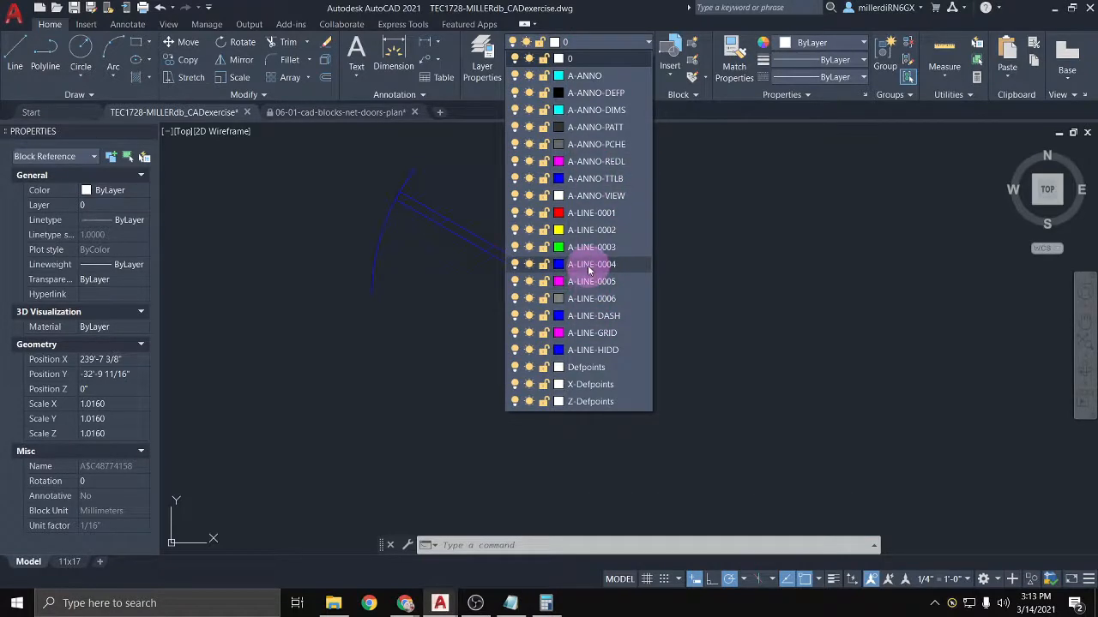
left_click(589, 269)
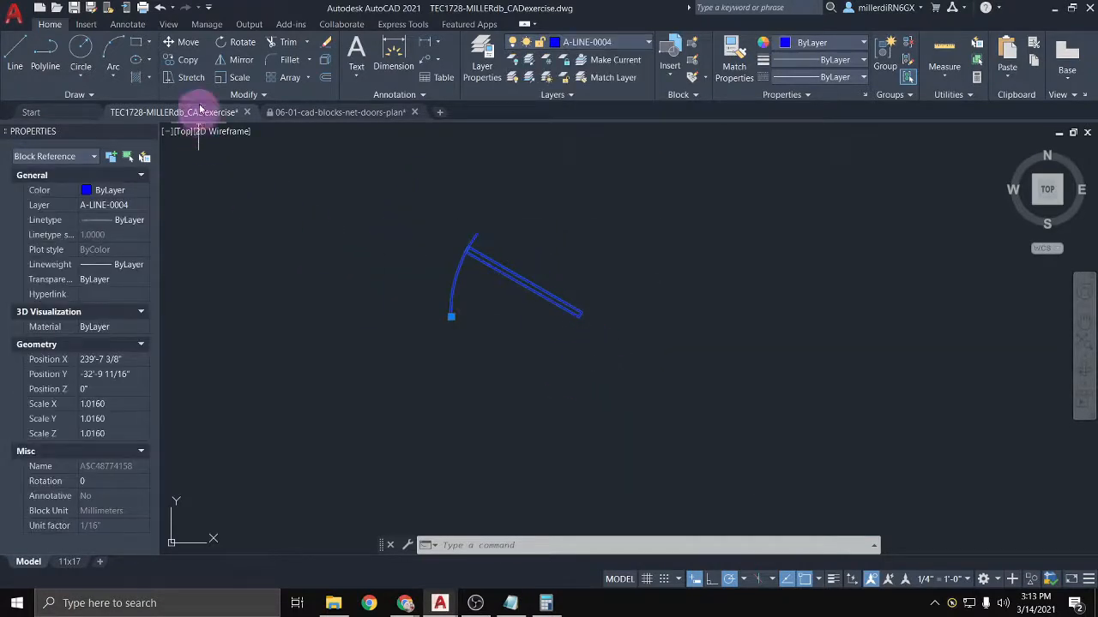
Step: Move the door block by its hinge corner onto the inner corner of the right jamb of the floor plan's wall opening
left_click(345, 179)
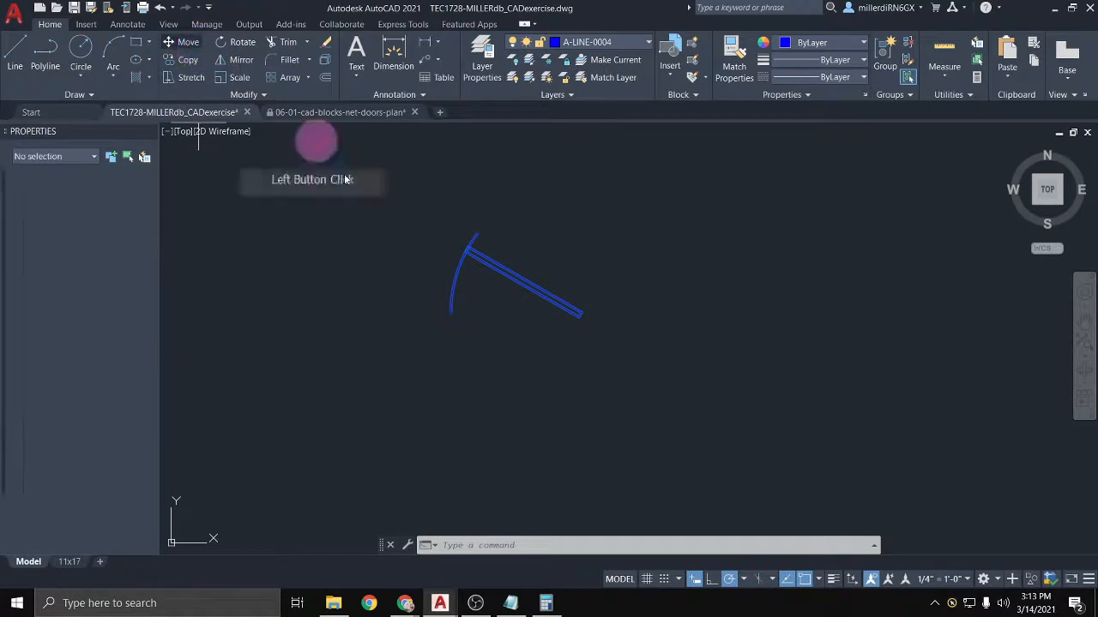
scroll(596, 352, "up", 4)
left_click(555, 255)
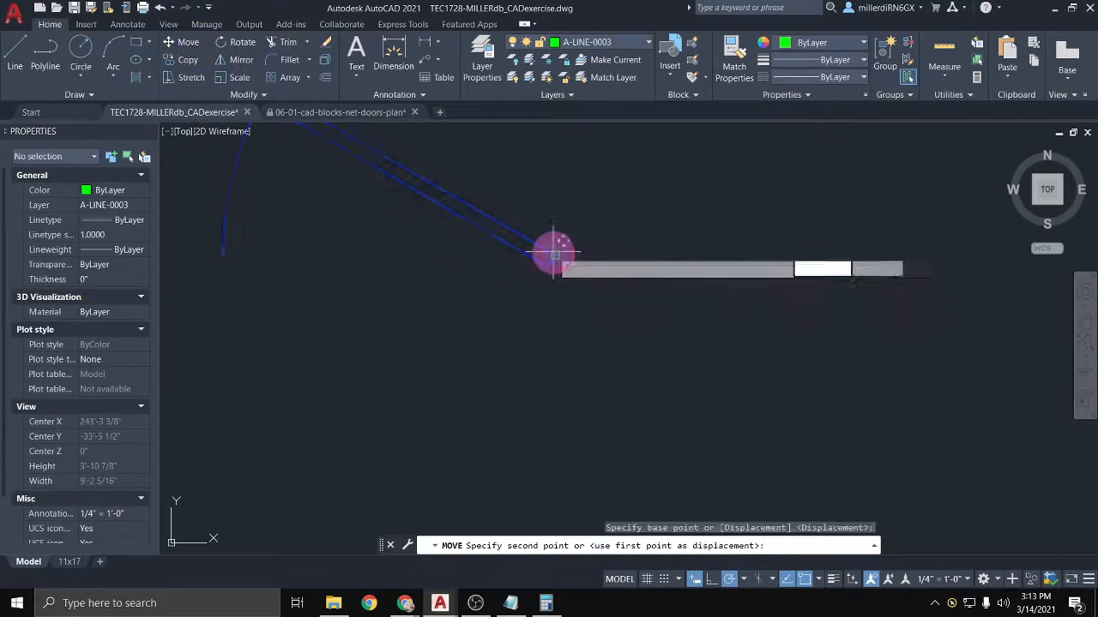
scroll(555, 262, "down", 12)
scroll(305, 310, "down", 2)
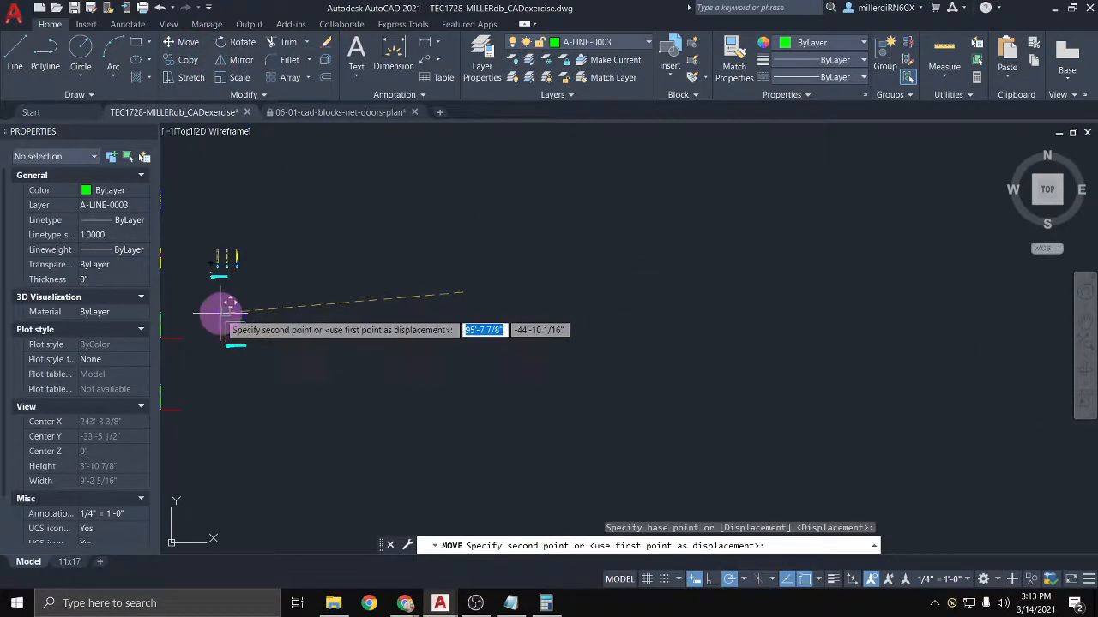
scroll(581, 326, "up", 8)
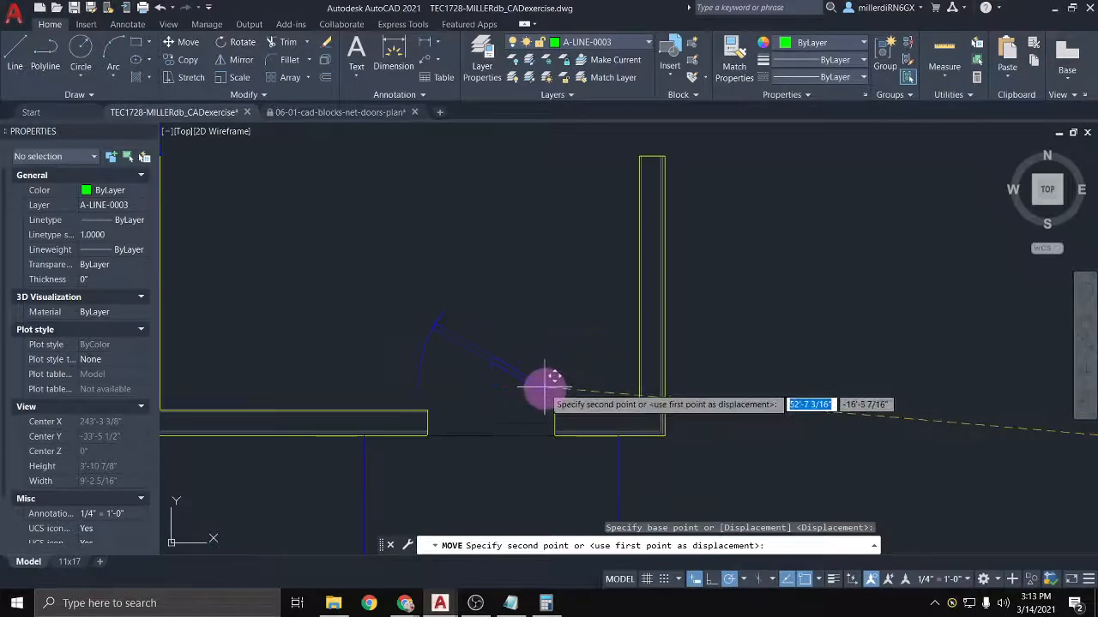
left_click(556, 410)
Step: Explode the door block placed in the wall opening into separate objects
left_click(465, 377)
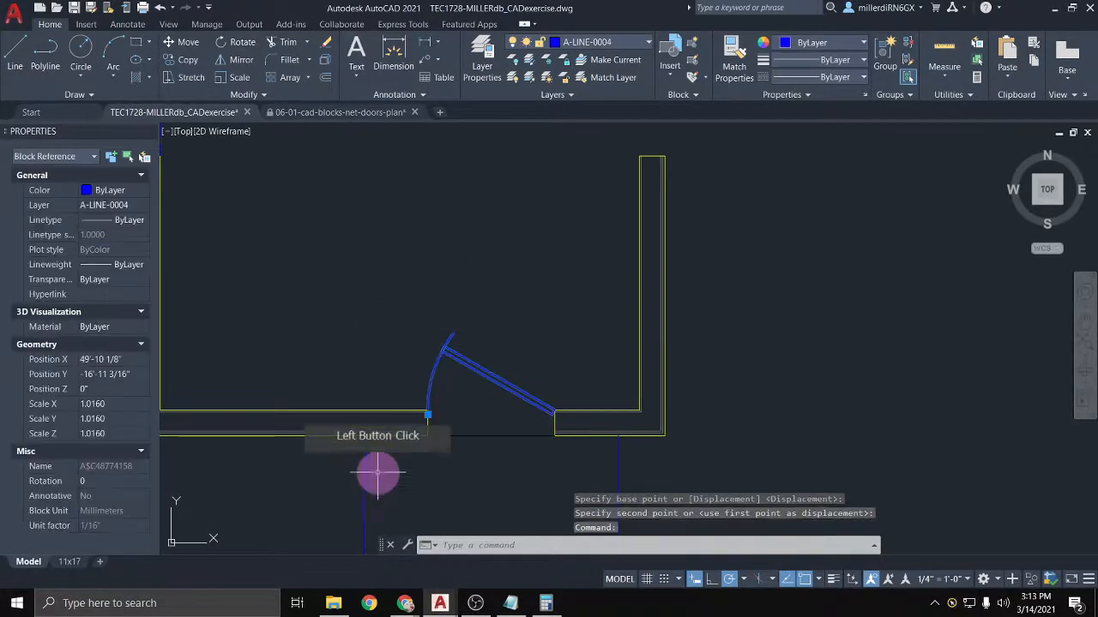
type("x")
key("Return")
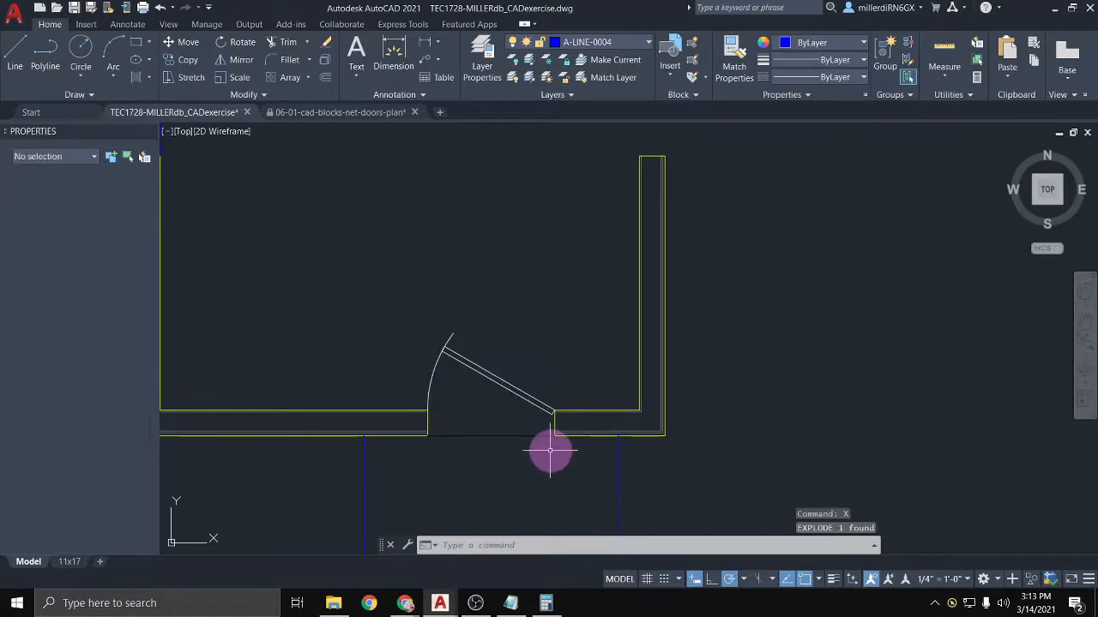
Step: Assign the exploded door's swing arc to layer A-LINE-0003
left_click(432, 378)
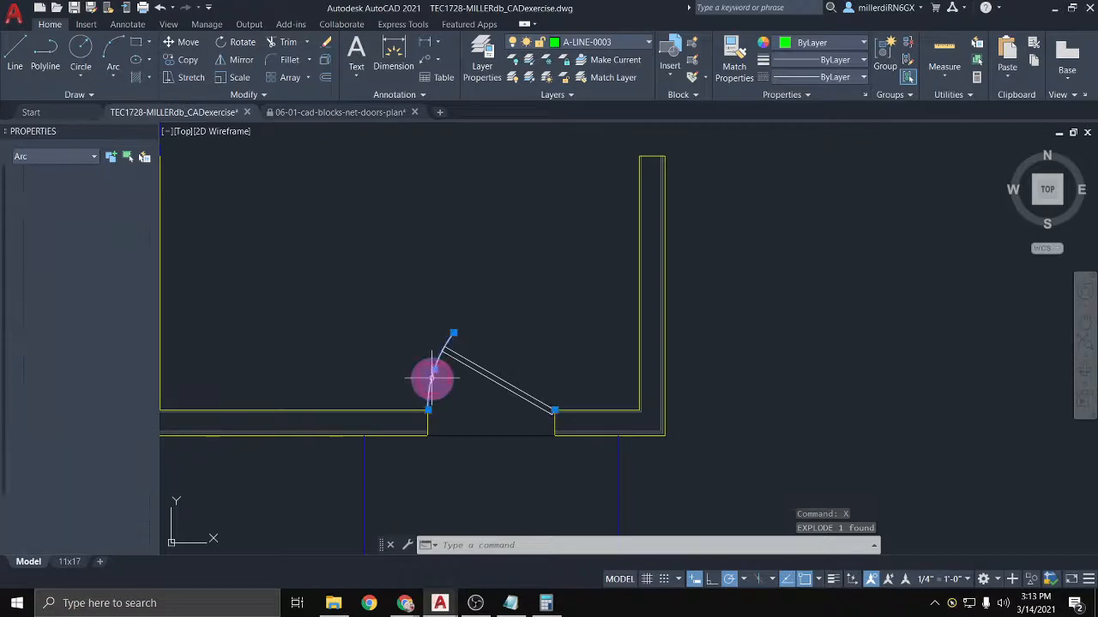
left_click(592, 42)
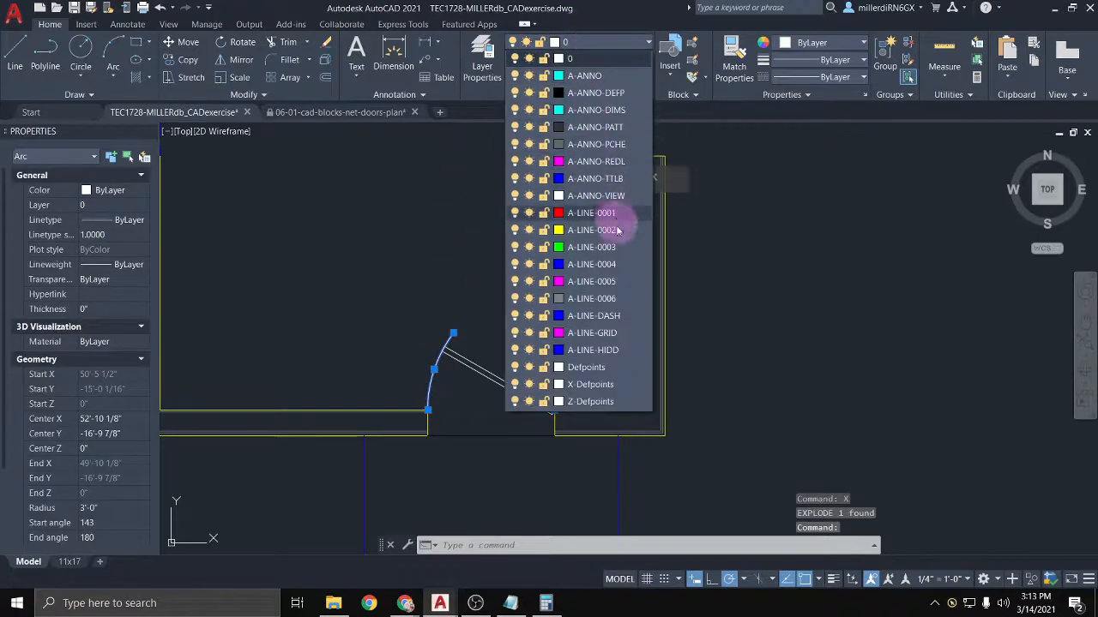
left_click(612, 237)
key("Escape")
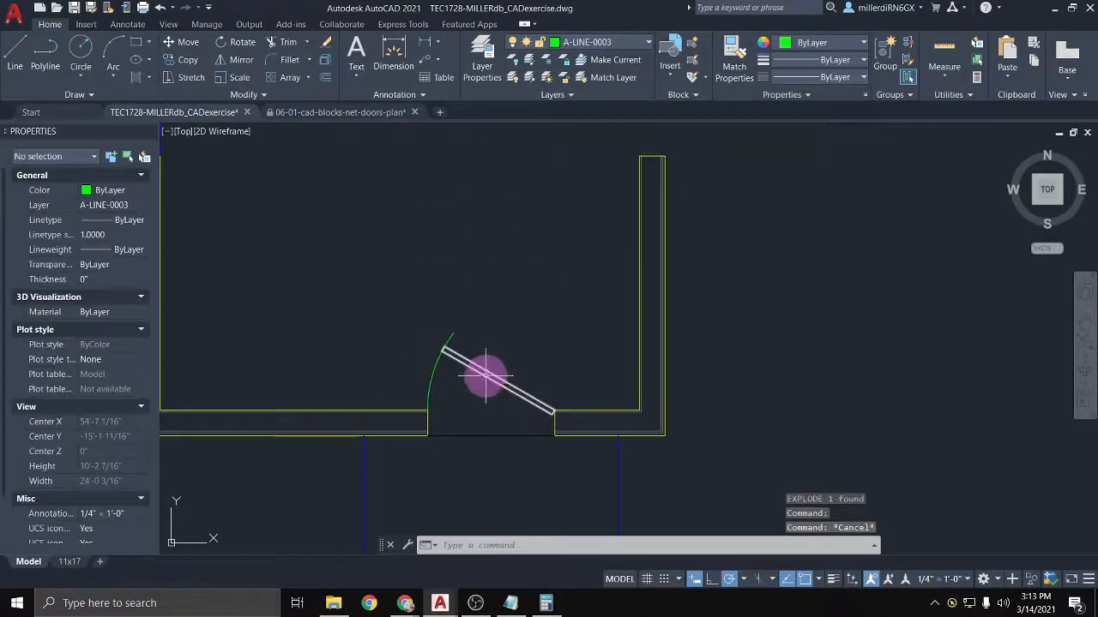
Step: Assign the exploded door's leaf polyline in the wall opening to the blue line layer
left_click(466, 367)
left_click(629, 40)
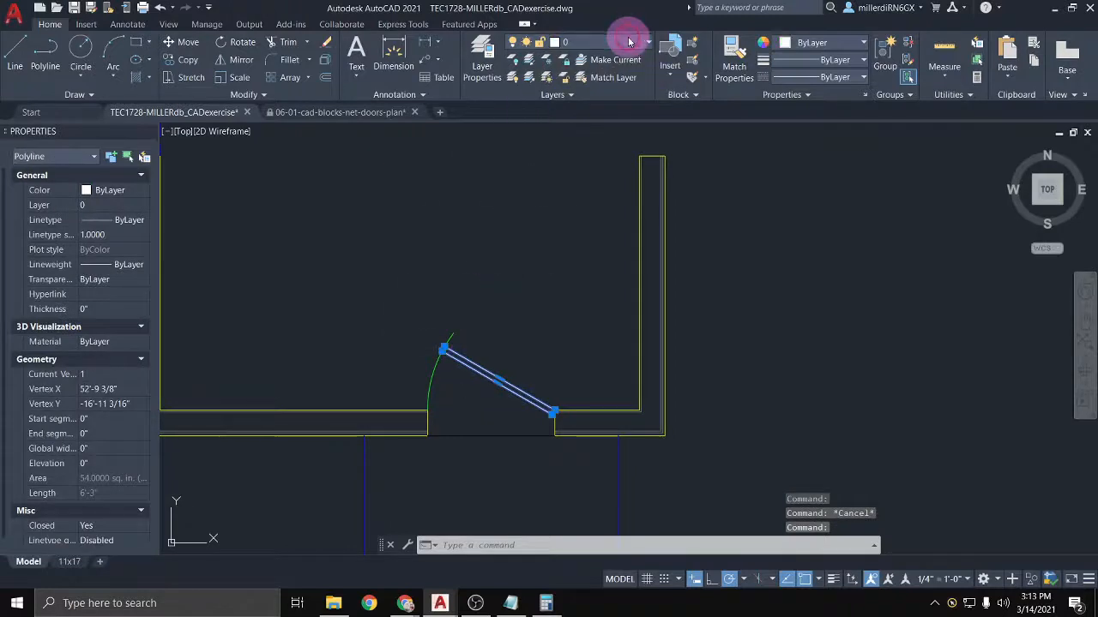
left_click(602, 266)
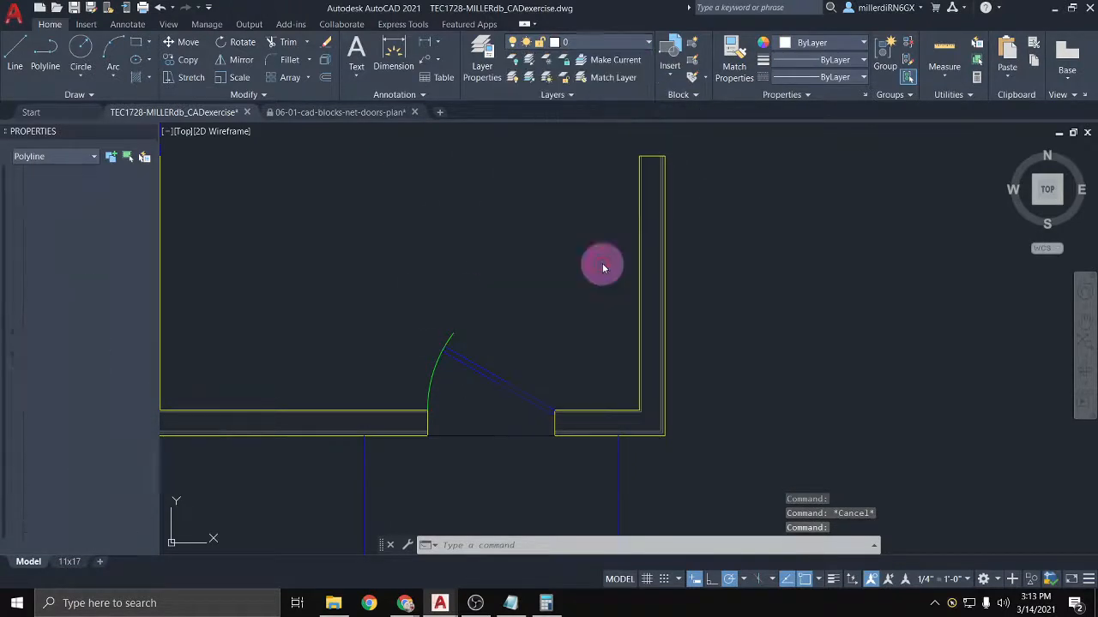
key("Escape")
Step: Switch to the browser to view the cad-blocks.net doors plan page, then return to the floor plan drawing in AutoCAD
scroll(515, 317, "down", 4)
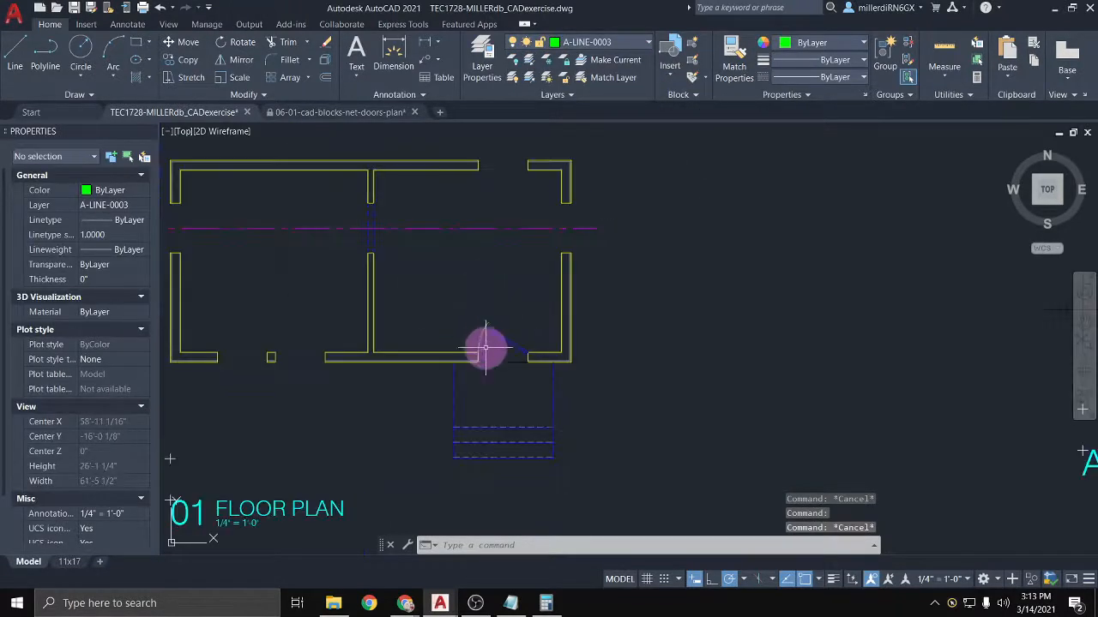
scroll(506, 351, "down", 2)
middle_click_drag(654, 343, 512, 270)
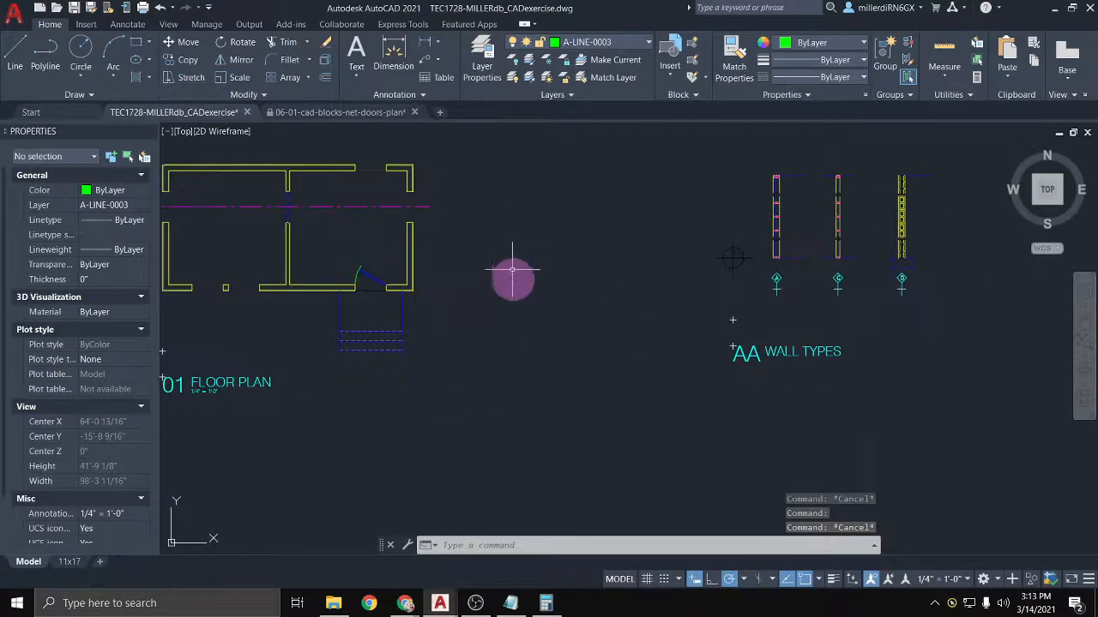
left_click(405, 602)
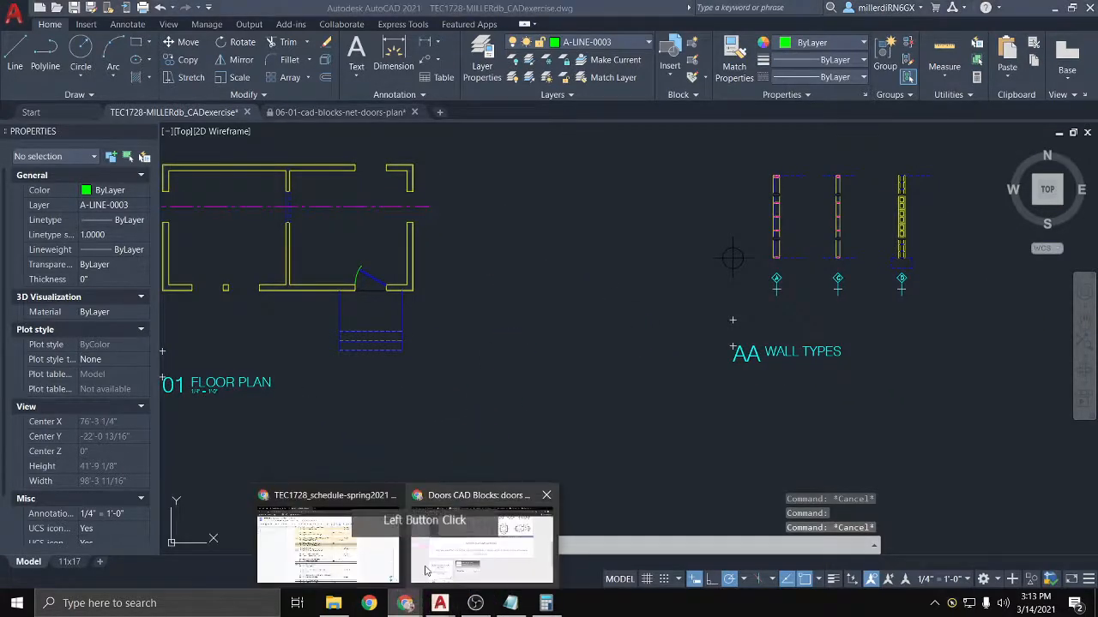
left_click(424, 571)
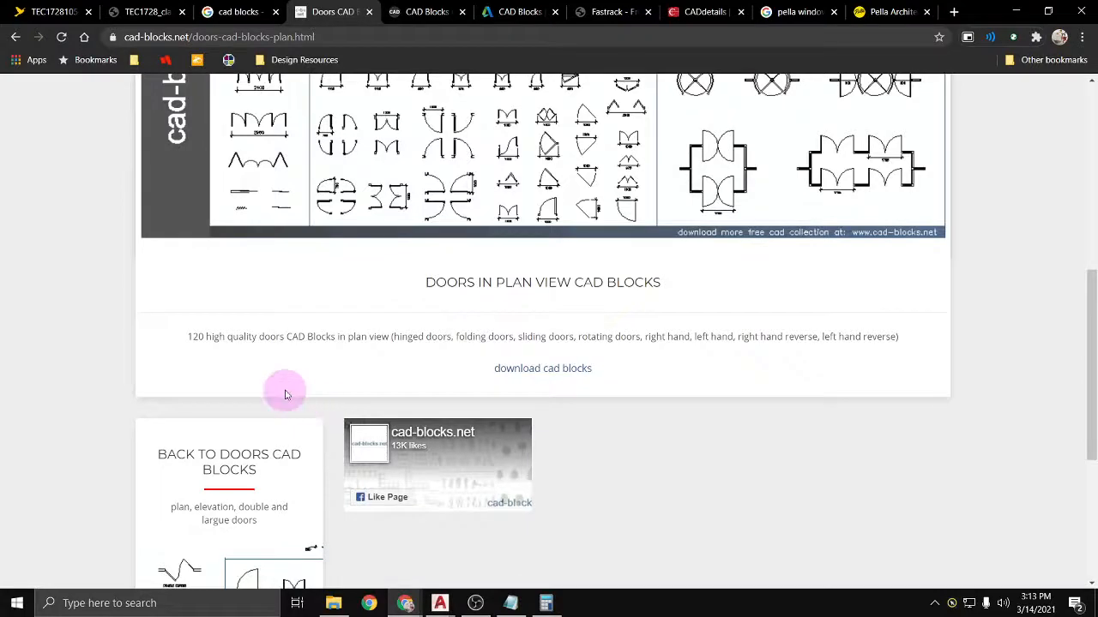
scroll(291, 390, "up", 3)
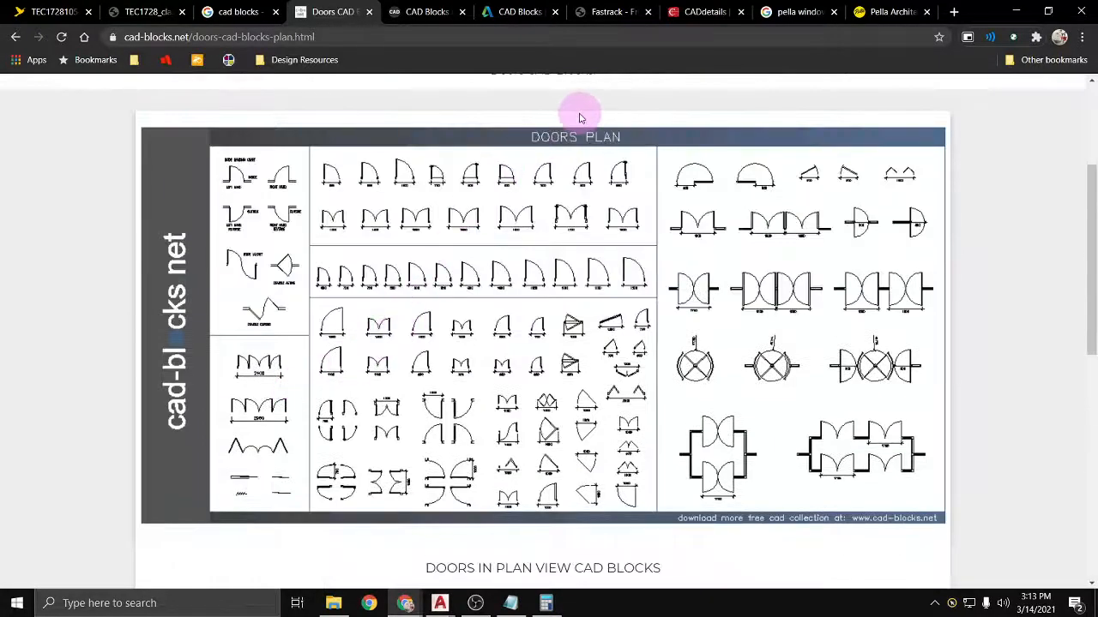
left_click(1017, 14)
left_click(601, 255)
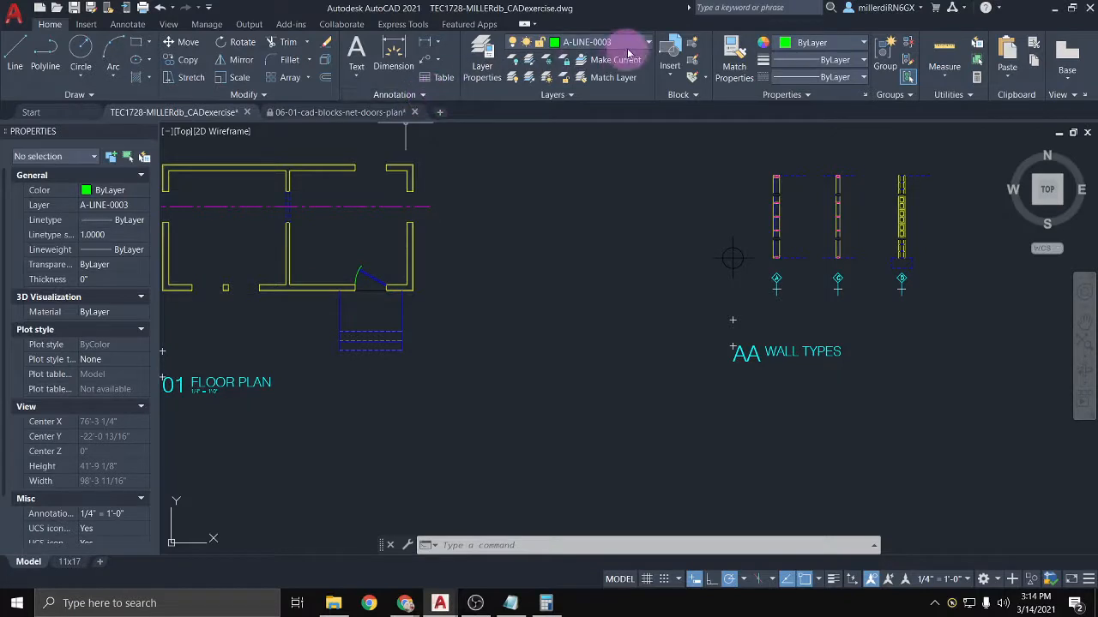
Step: Insert the door block A$C48774158 from the drawing's blocks into the empty area between the floor plan and the wall types
left_click(674, 77)
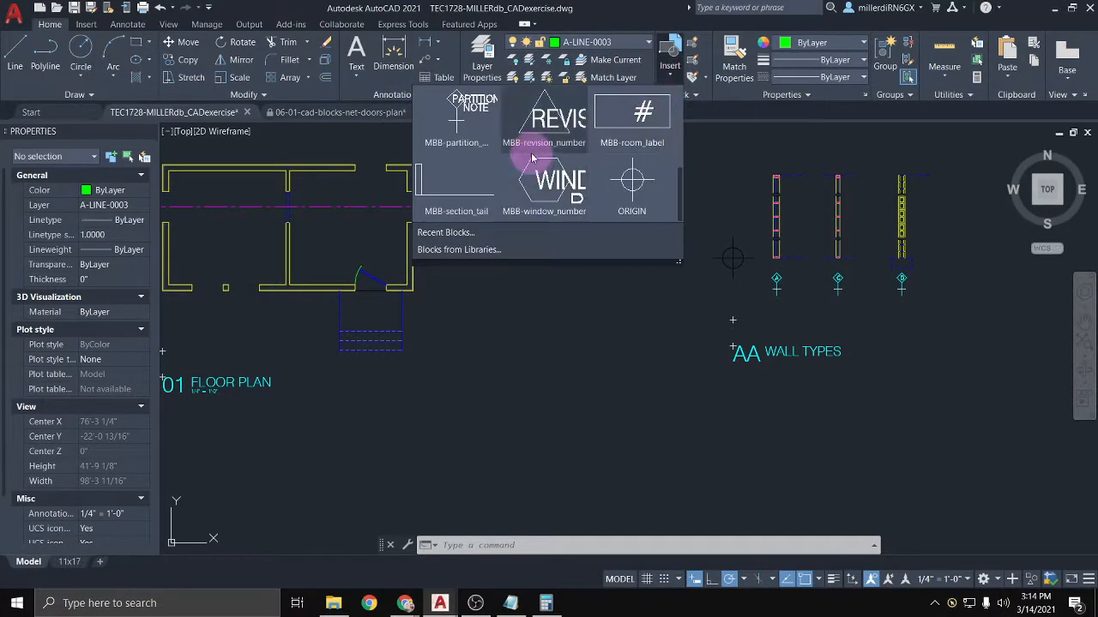
scroll(531, 158, "up", 4)
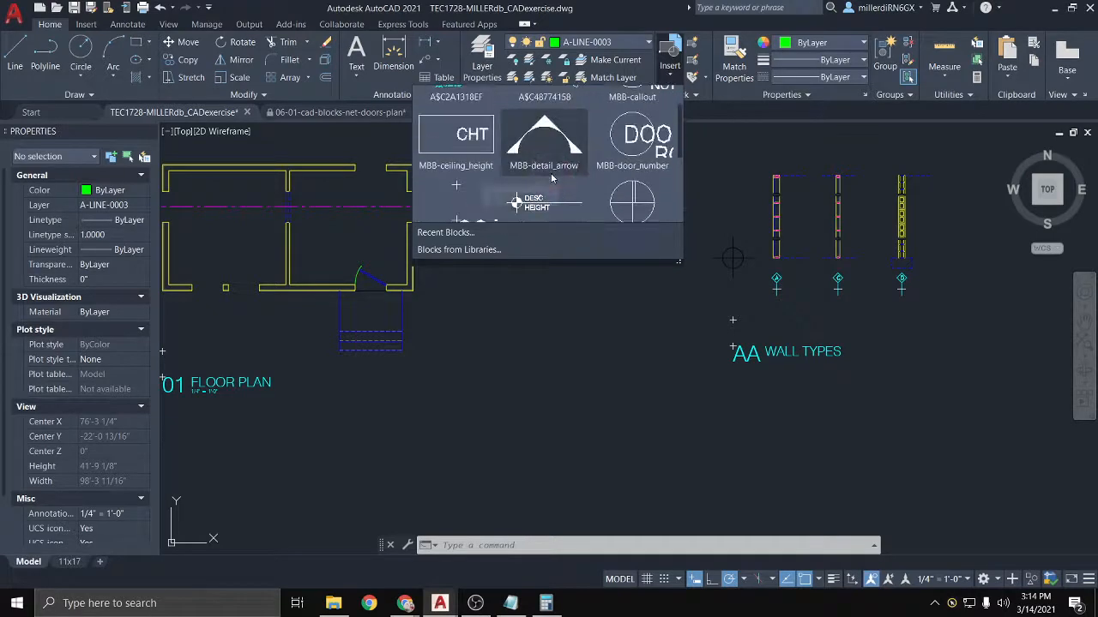
scroll(549, 182, "up", 2)
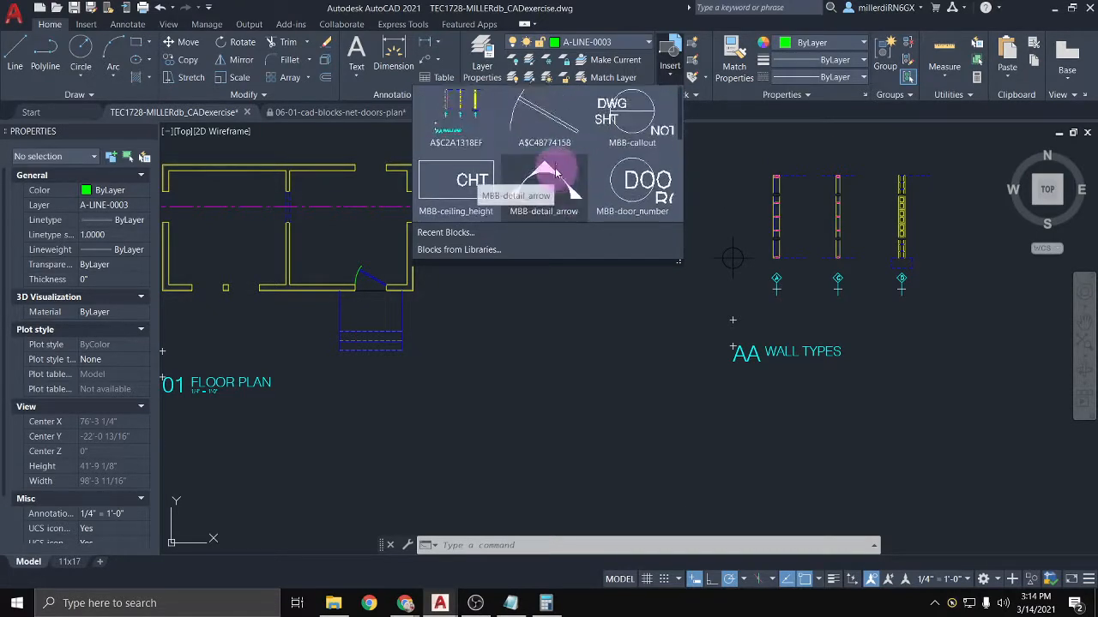
left_click(553, 120)
left_click(500, 259)
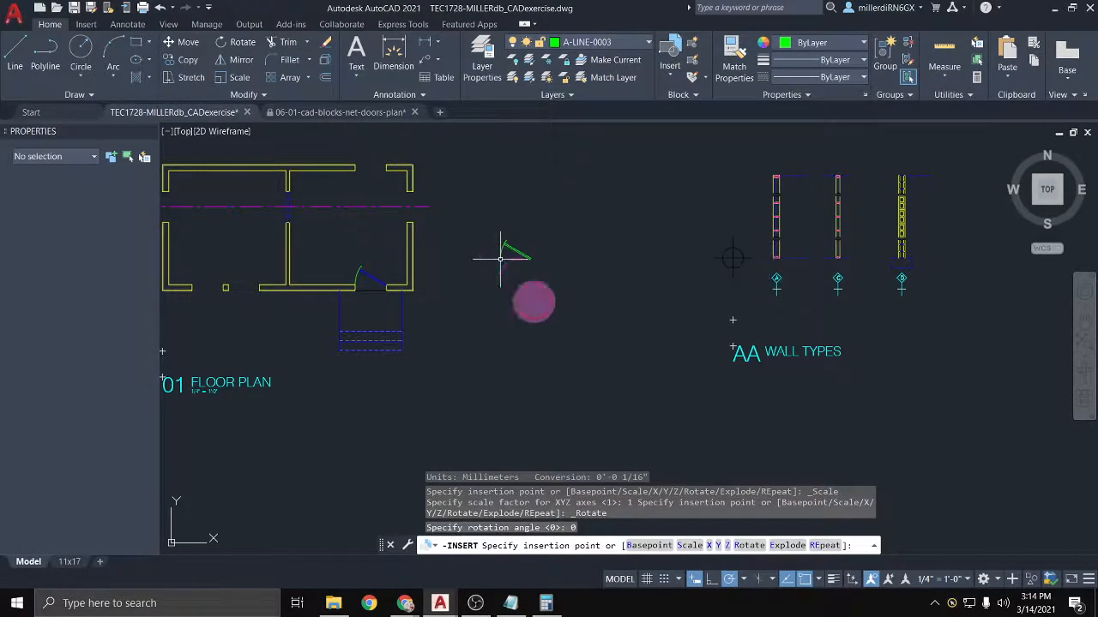
scroll(539, 266, "up", 4)
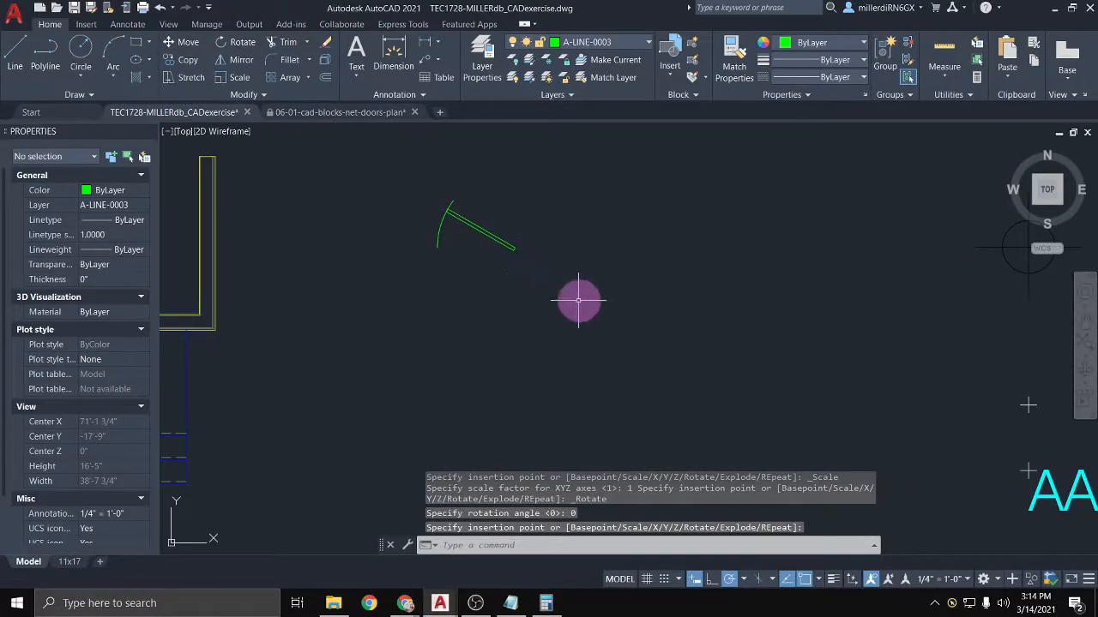
Step: Measure the inserted door block's width from swing arc end to hinge corner with a linear dimension, without placing it
scroll(583, 283, "down", 4)
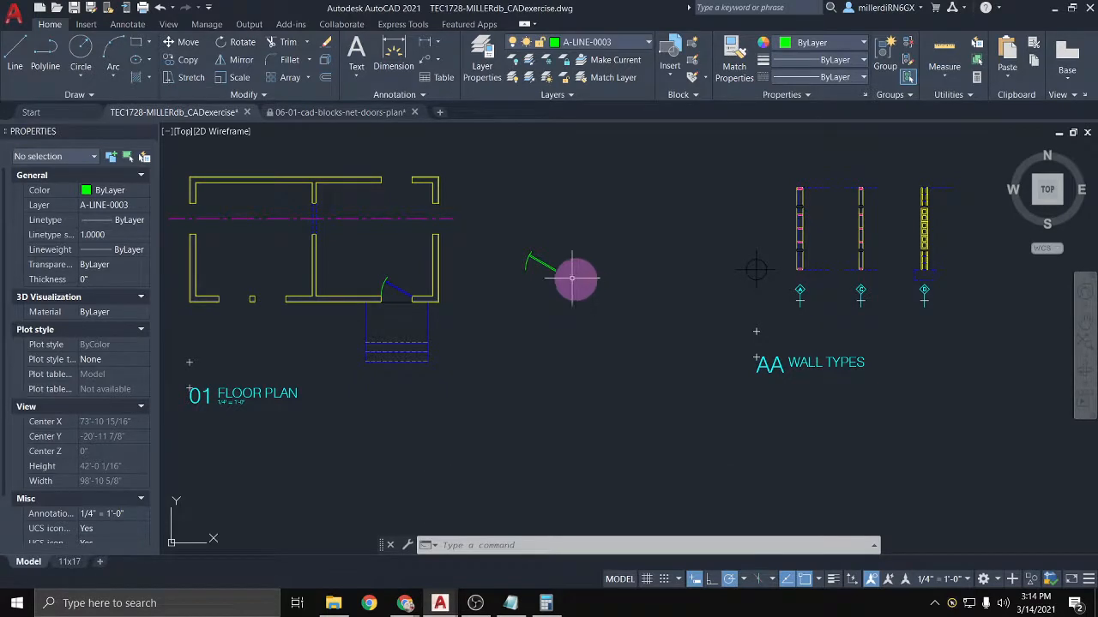
scroll(575, 278, "up", 4)
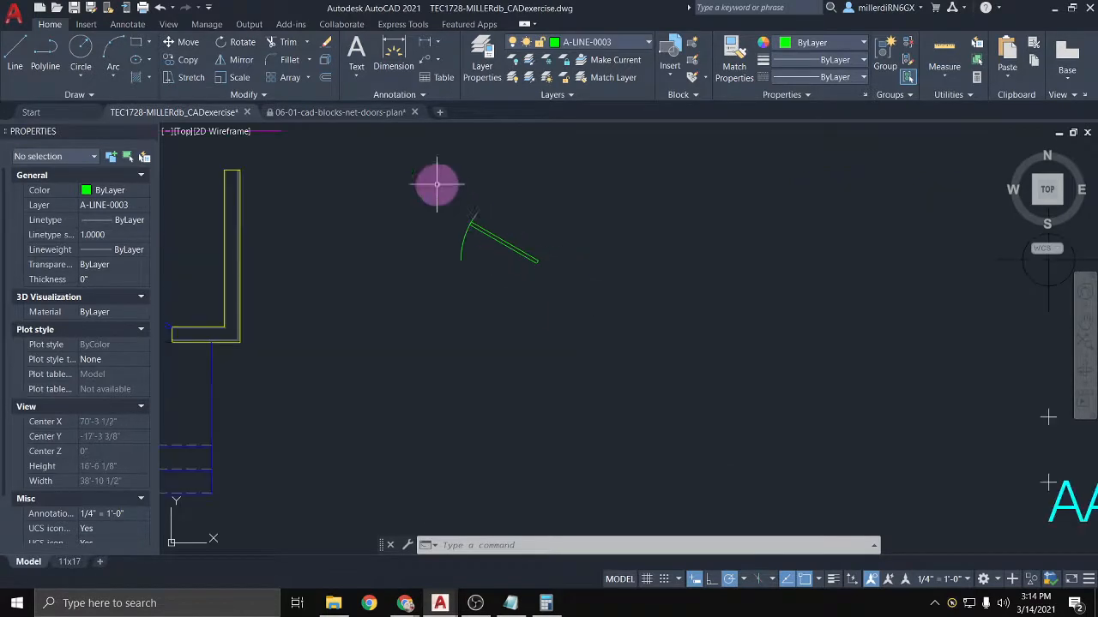
left_click(421, 52)
left_click(536, 259)
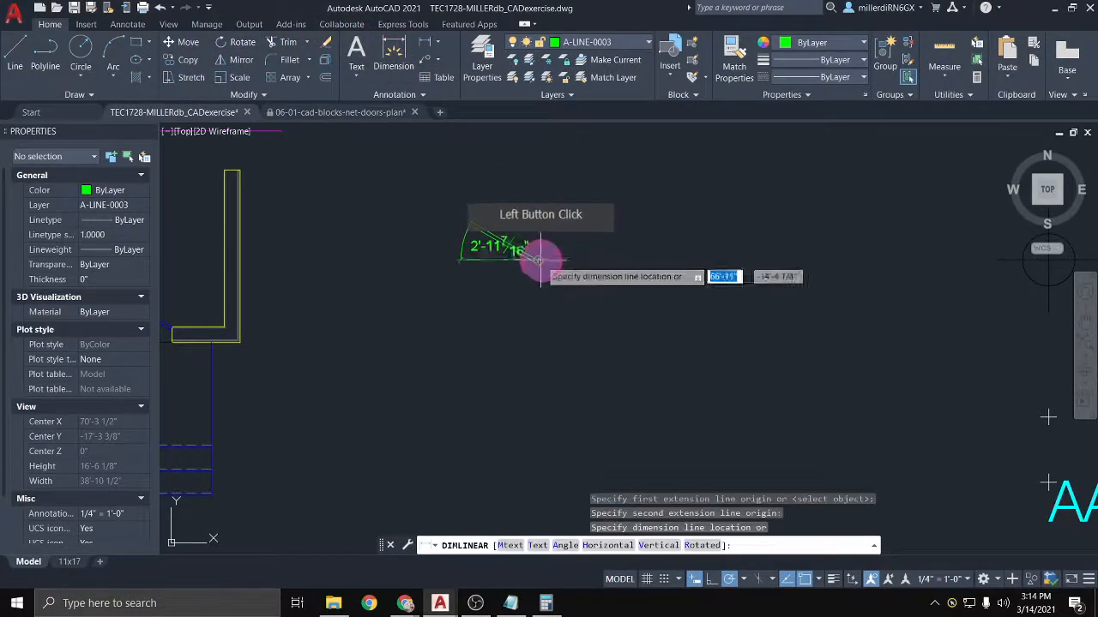
scroll(549, 285, "up", 3)
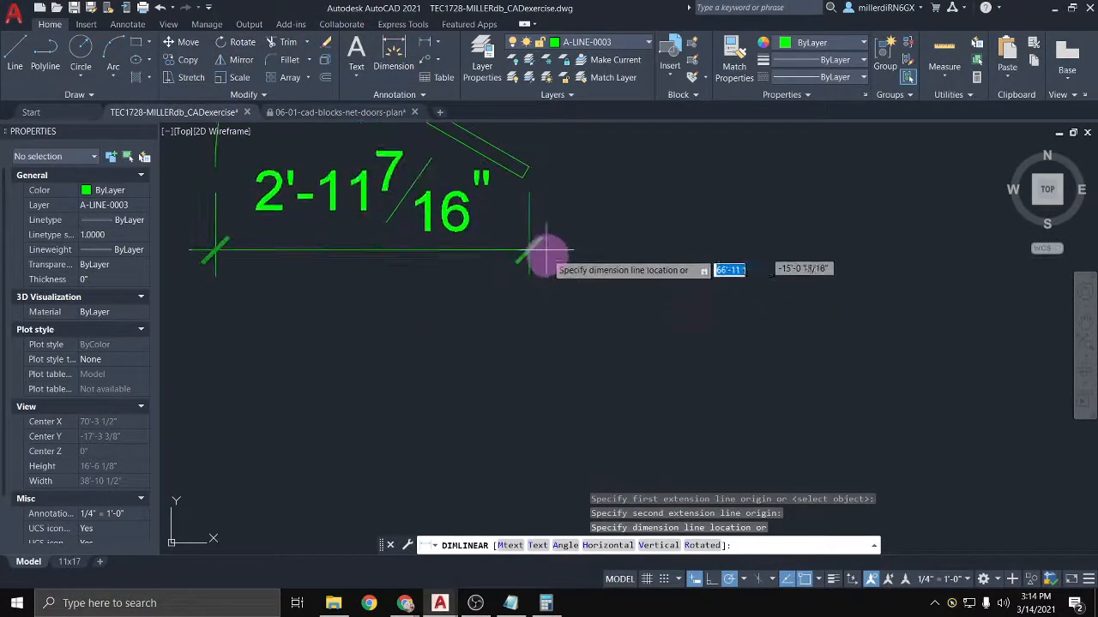
scroll(549, 300, "down", 3)
key("Escape")
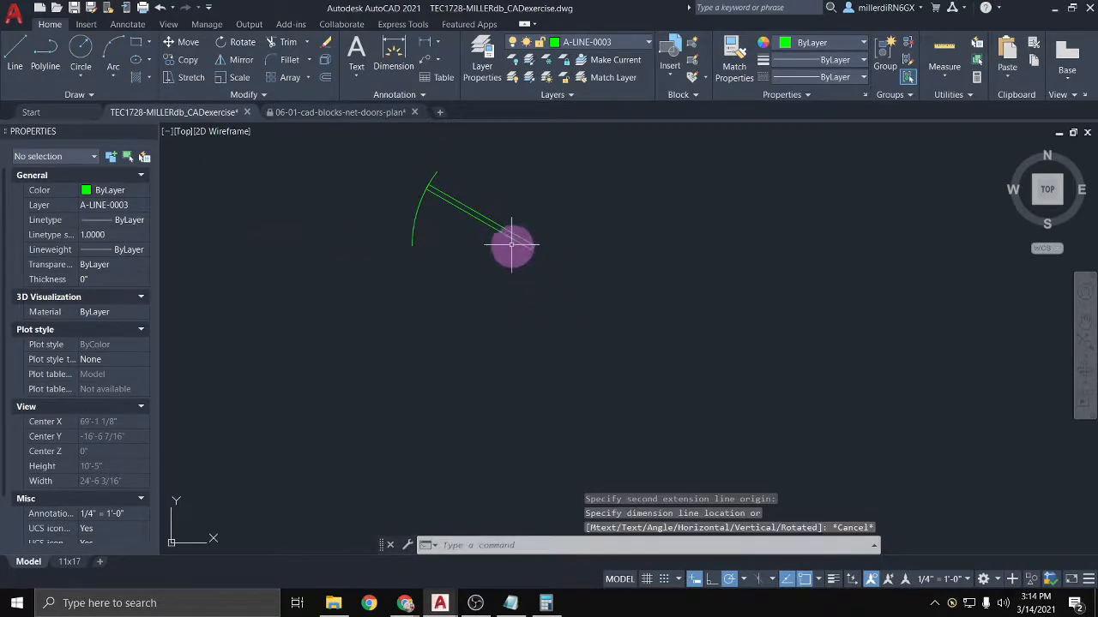
Step: Erase the extra door block beside the floor plan
left_click(500, 227)
key("Delete")
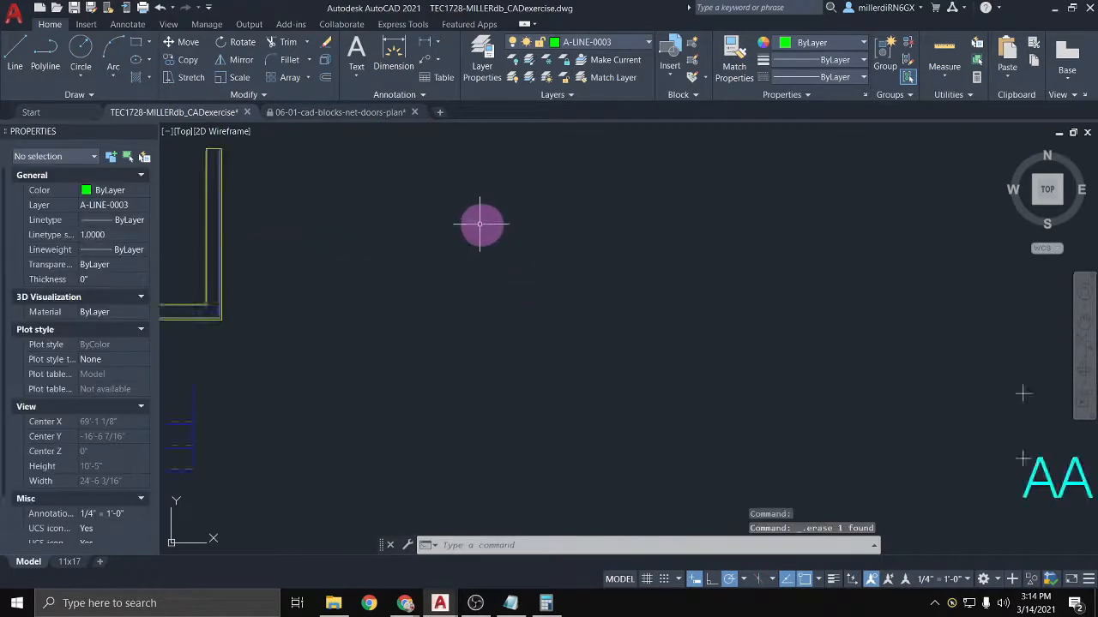
scroll(404, 232, "down", 3)
scroll(595, 220, "up", 3)
scroll(501, 296, "up", 2)
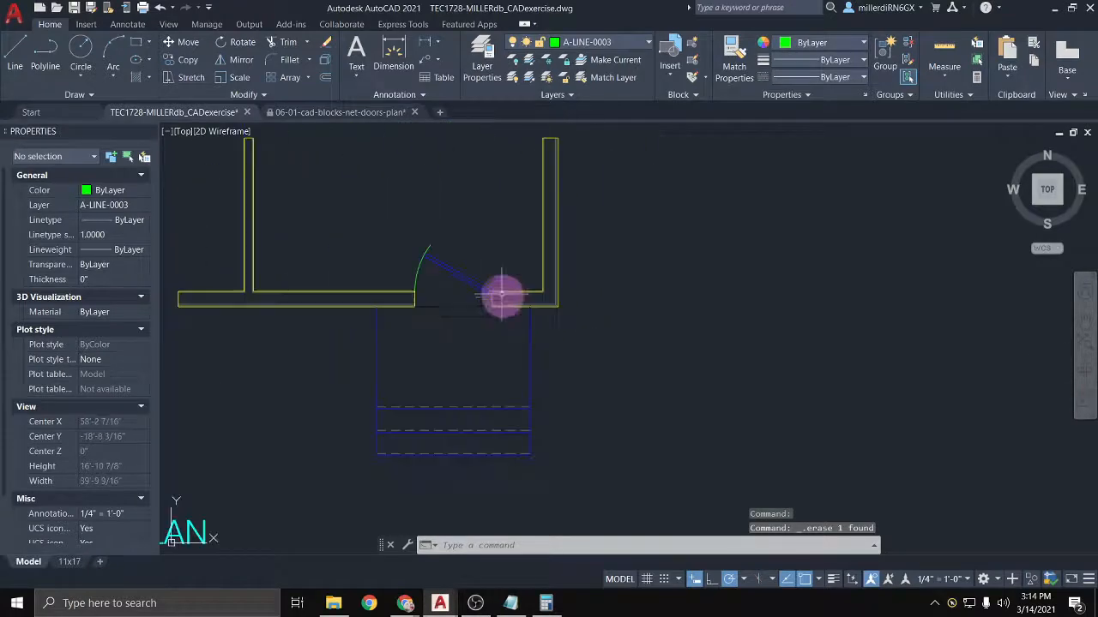
Step: Switch to the browser and search the web for "window cad block"
left_click(405, 605)
left_click(442, 493)
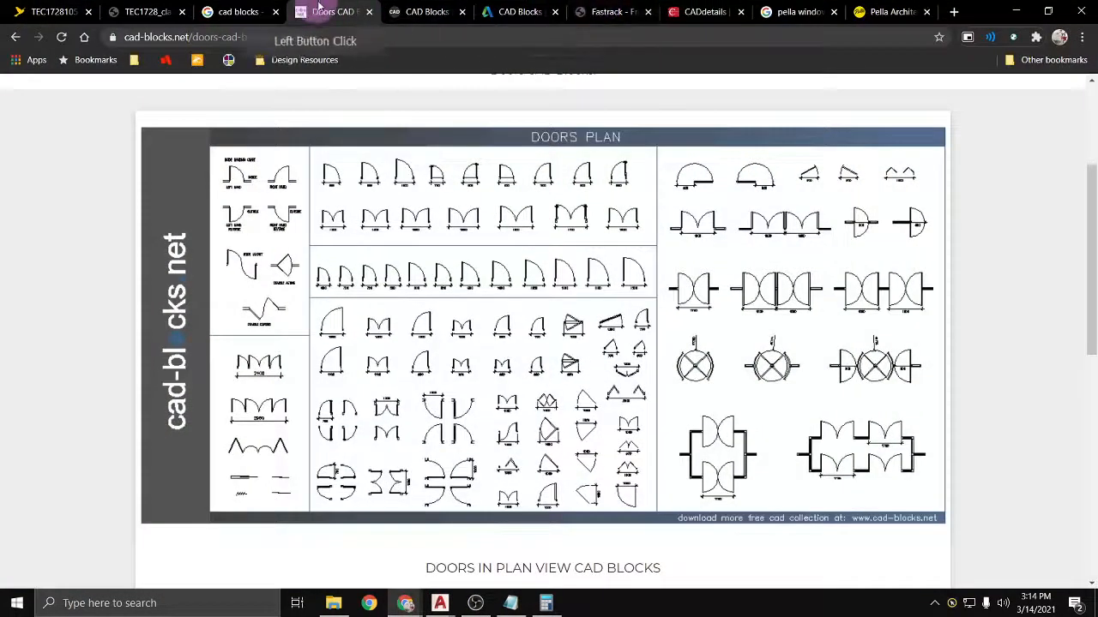
left_click(333, 36)
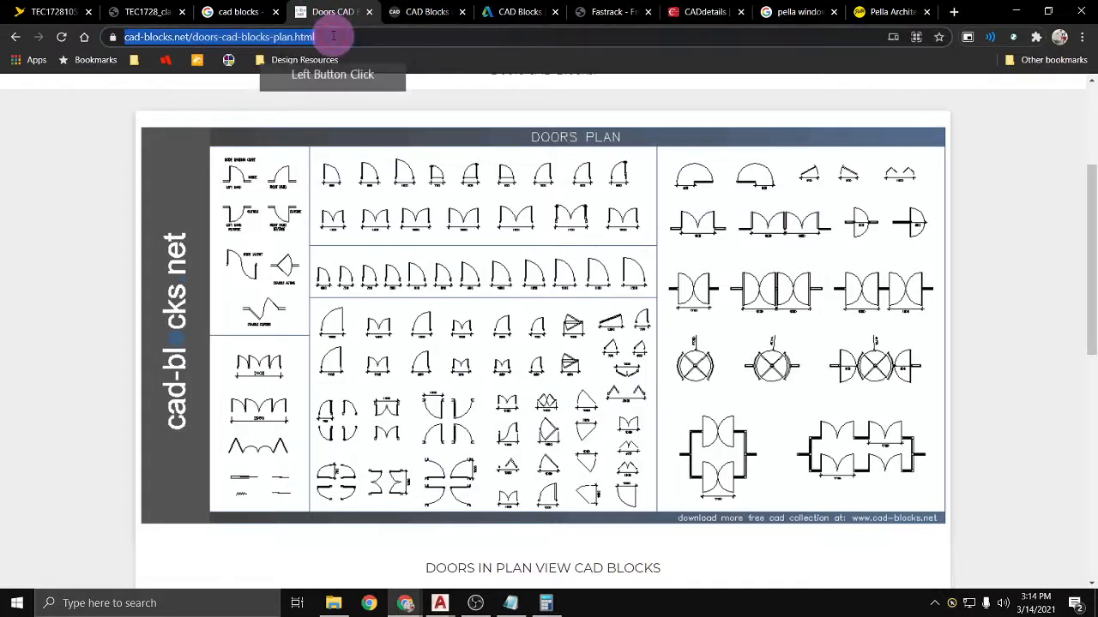
type("window")
key("BackSpace")
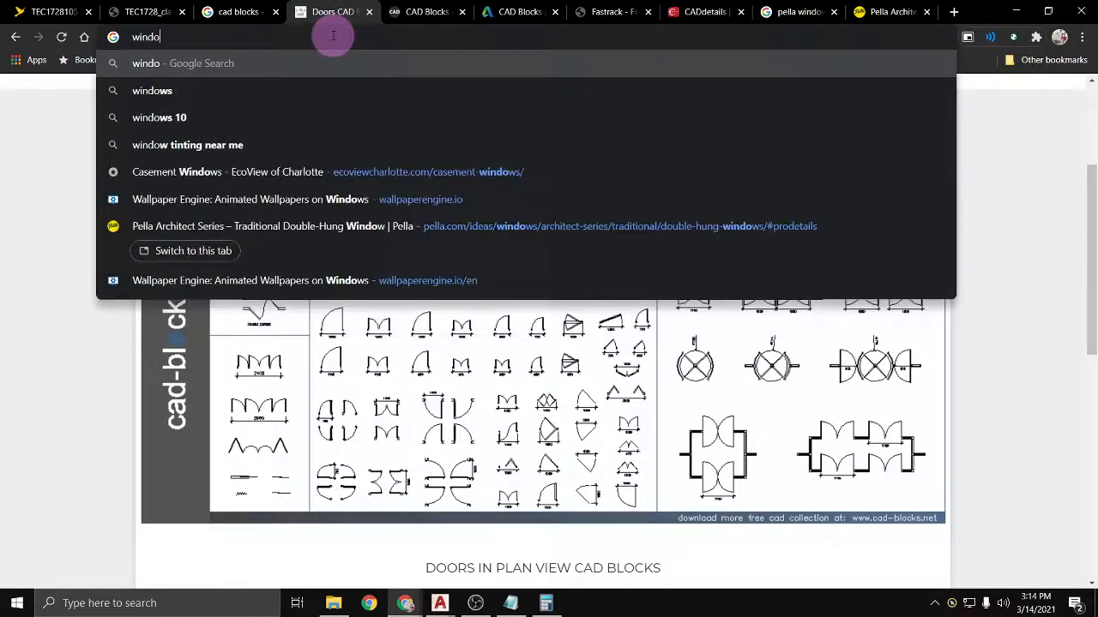
type("w cad block")
key("Return")
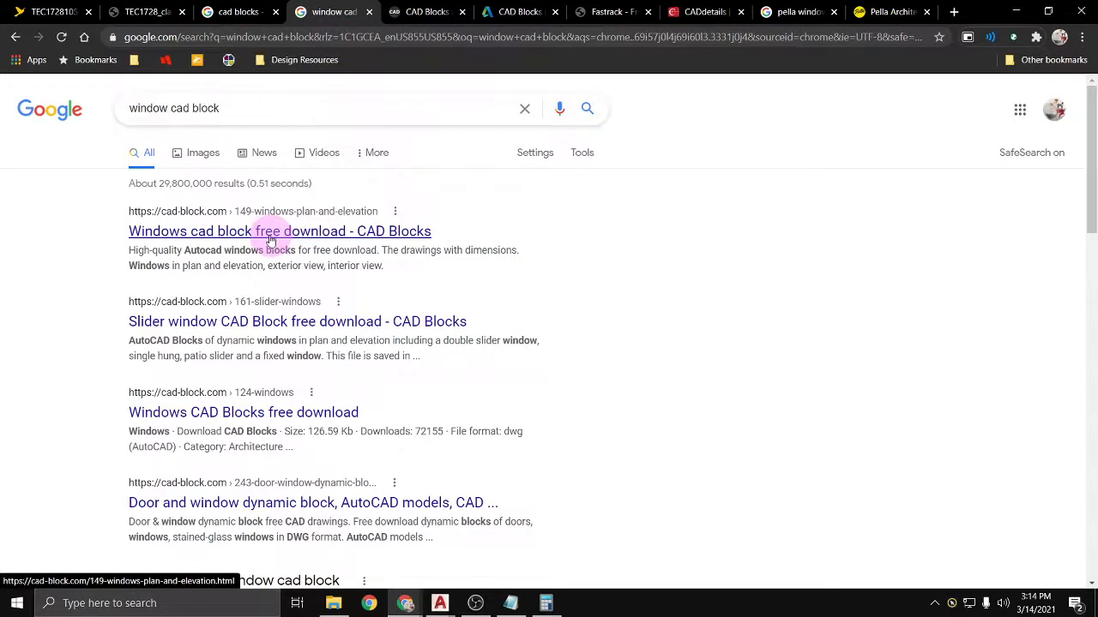
Step: Open the search result "Windows cad block free download - CAD Blocks" in a new tab and show that page
middle_click(272, 238)
scroll(275, 370, "down", 1)
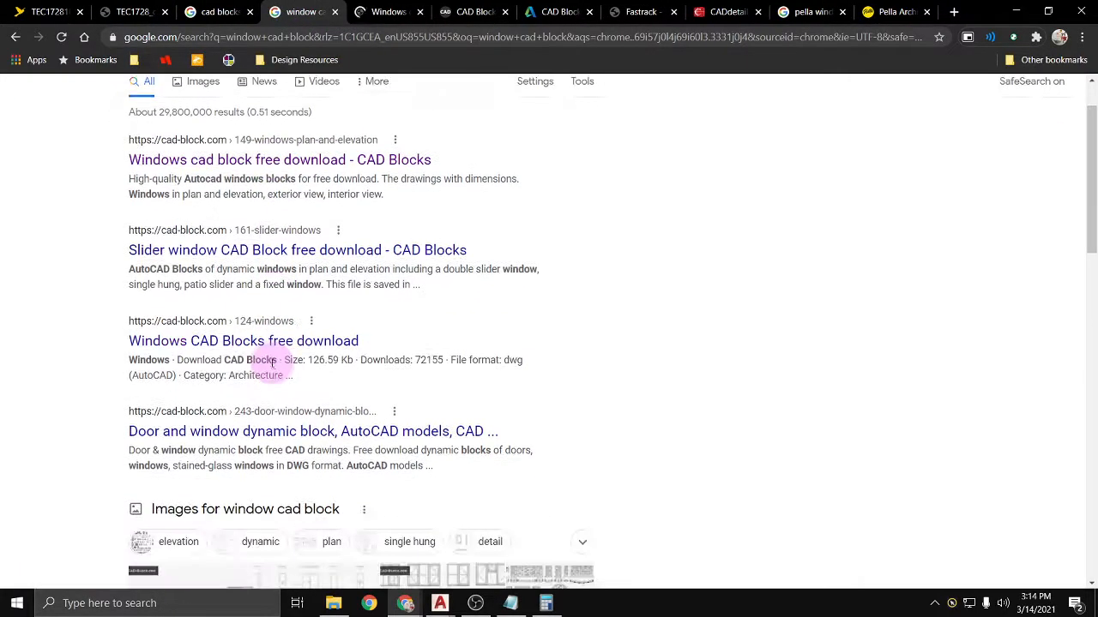
scroll(272, 362, "down", 4)
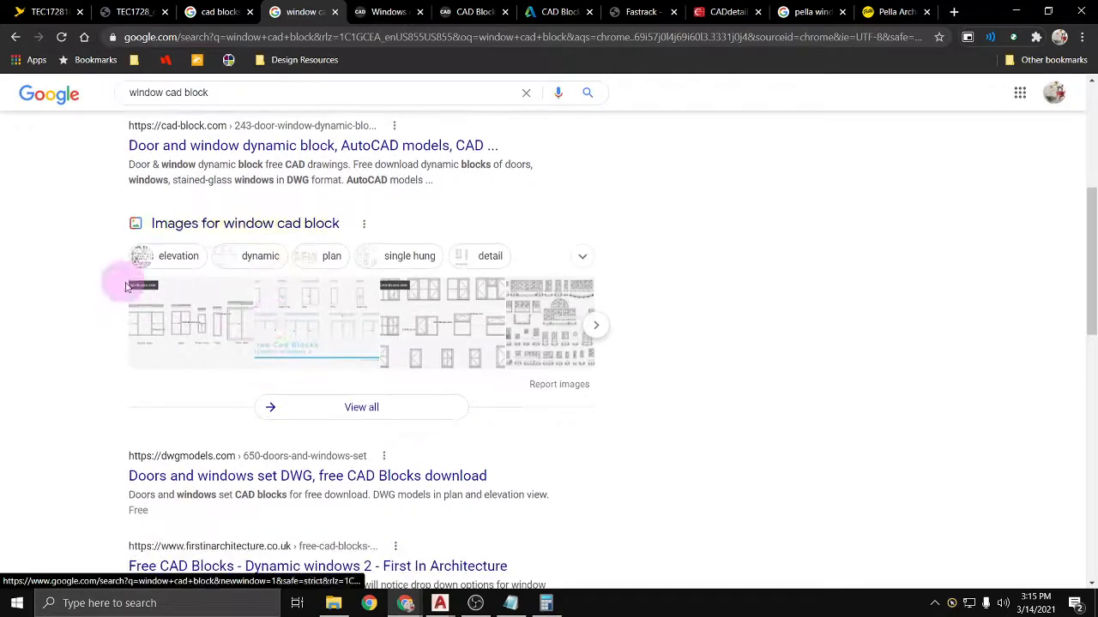
left_click(387, 11)
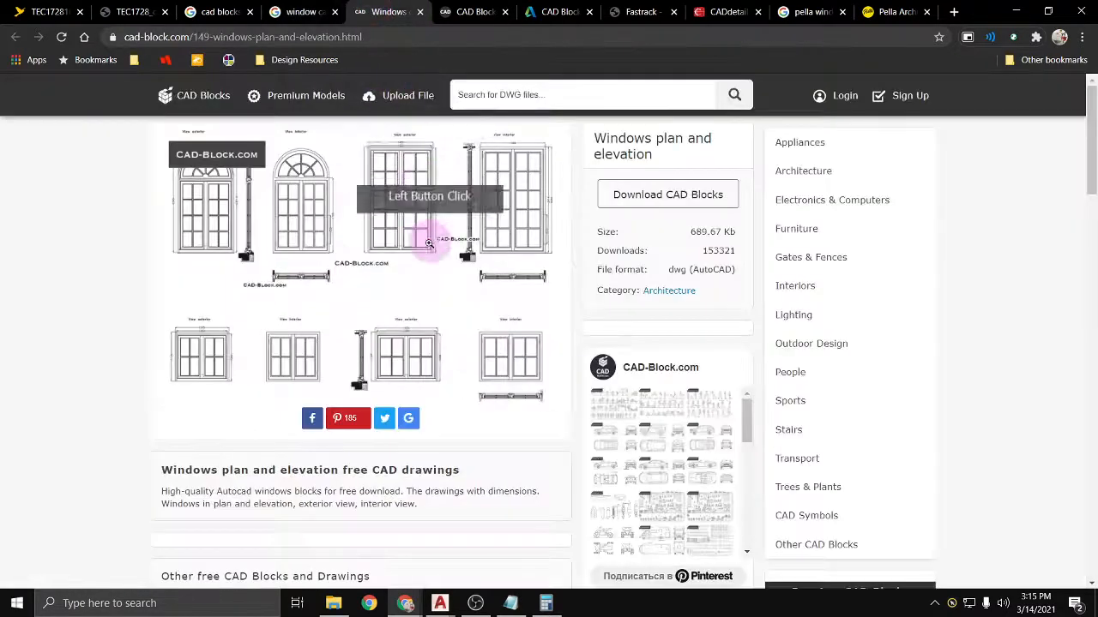
Step: Examine the window blocks offered on the Windows plan and elevation page and on the related Windows page
scroll(331, 279, "down", 4)
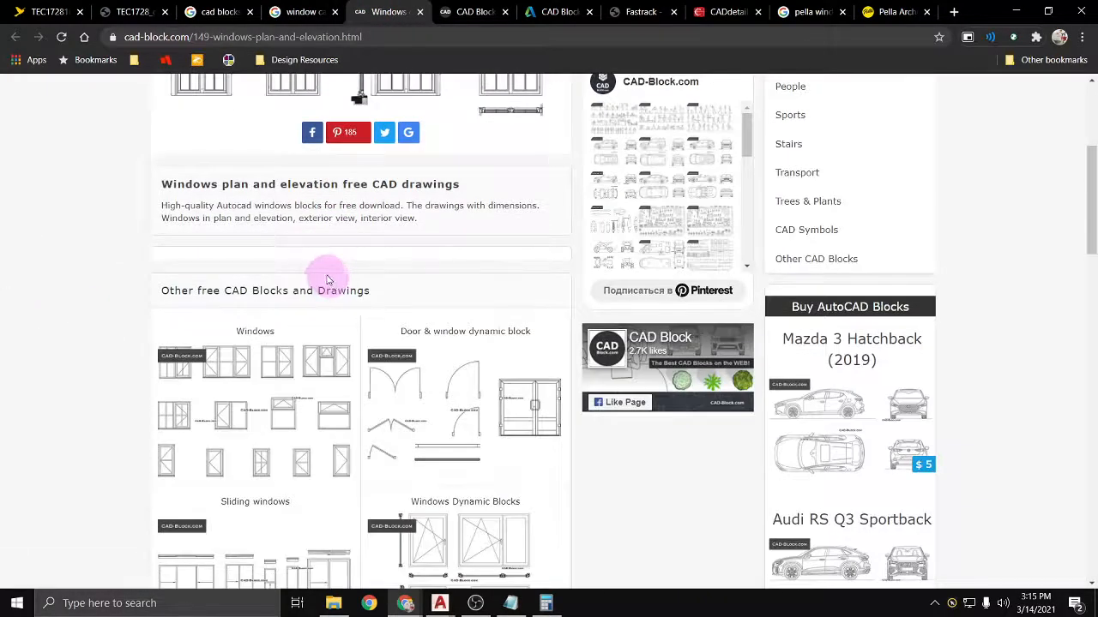
scroll(331, 282, "up", 4)
scroll(405, 230, "down", 5)
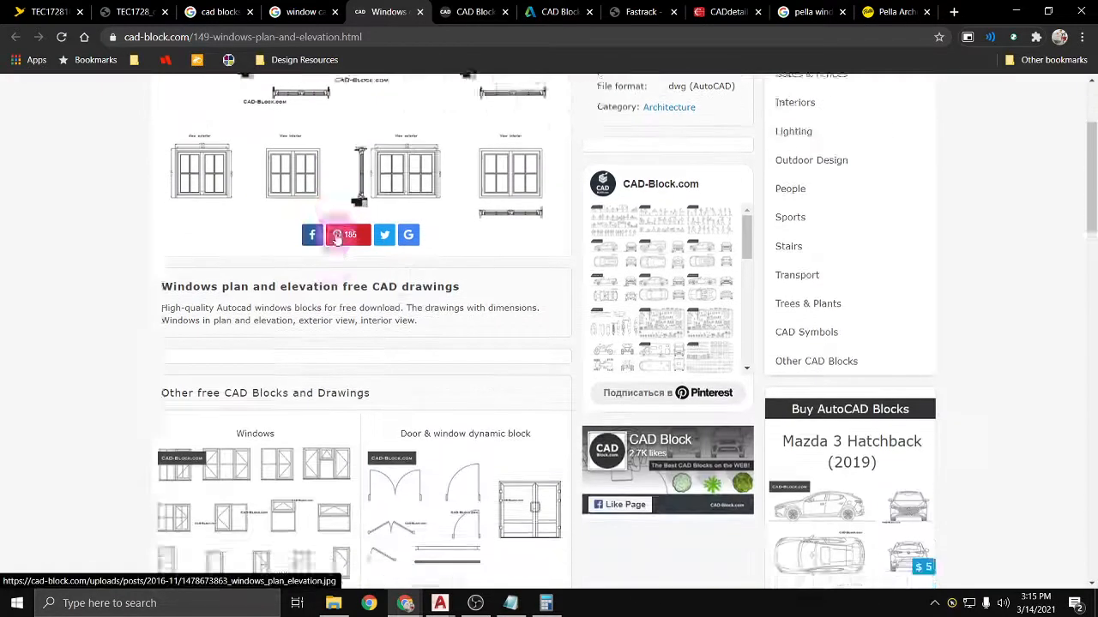
scroll(28, 314, "down", 2)
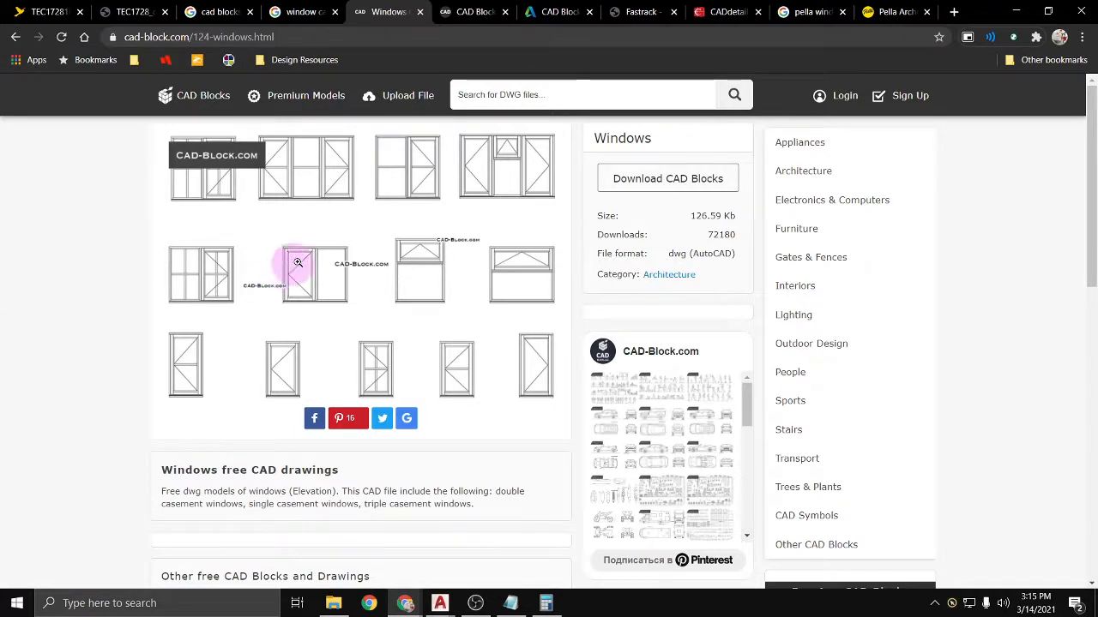
scroll(343, 247, "down", 2)
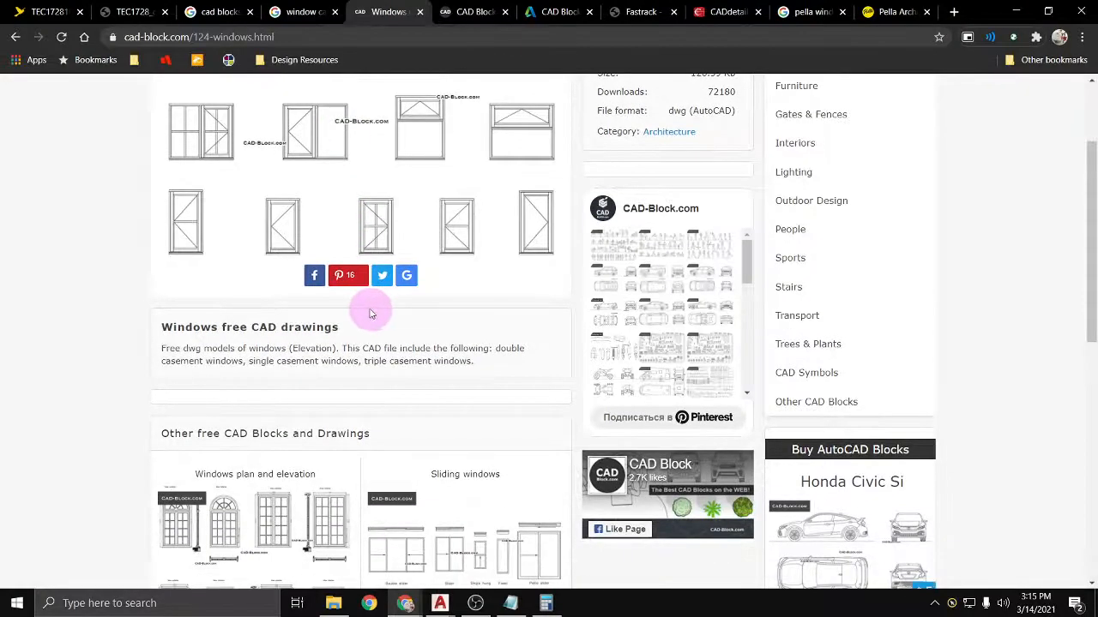
scroll(365, 307, "down", 4)
scroll(342, 300, "up", 6)
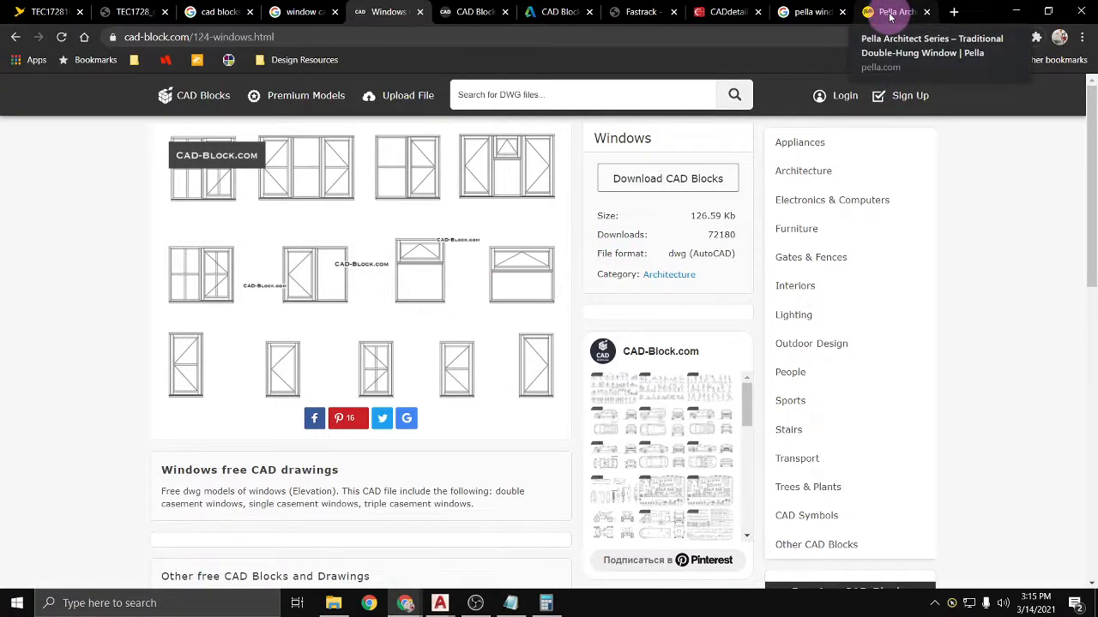
Step: Download the DWG version of Unit Sections under 2D Cross Section - Wood from the Pella double-hung window page
left_click(890, 14)
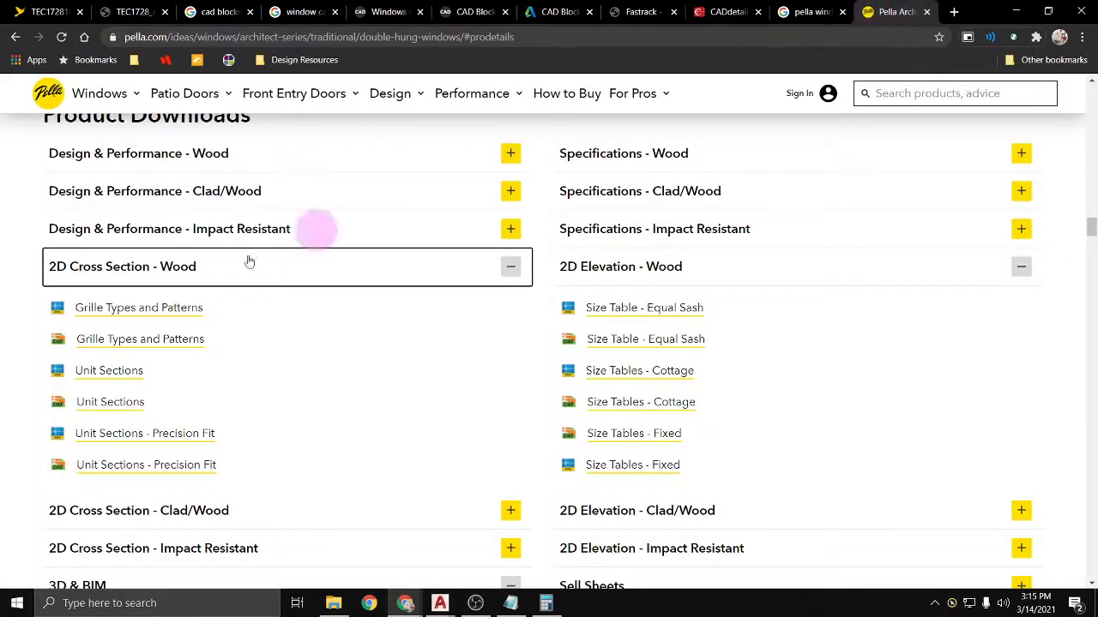
left_click(139, 320)
left_click(120, 403)
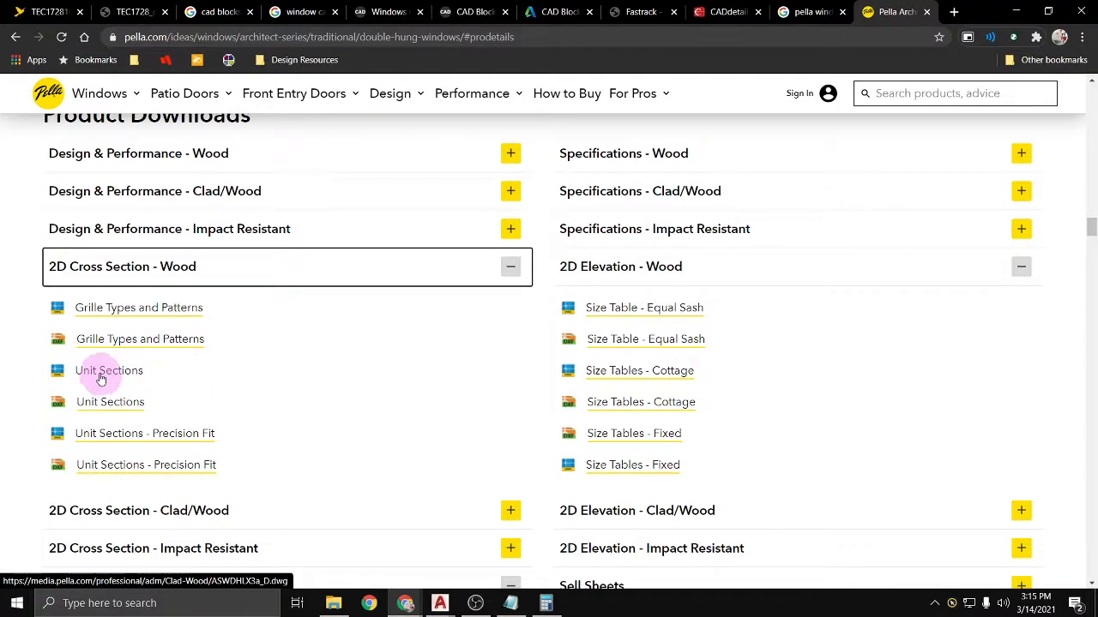
left_click(101, 373)
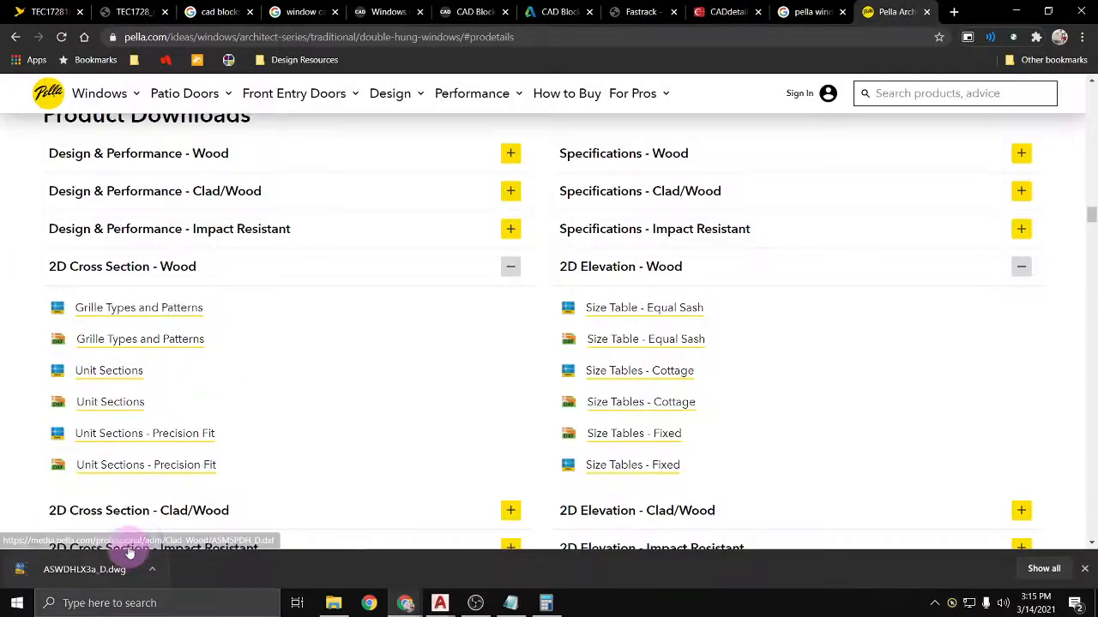
Step: Open the downloaded ASWDHLX3a_D.dwg and examine its vent, fixed and transom window section details
left_click(109, 569)
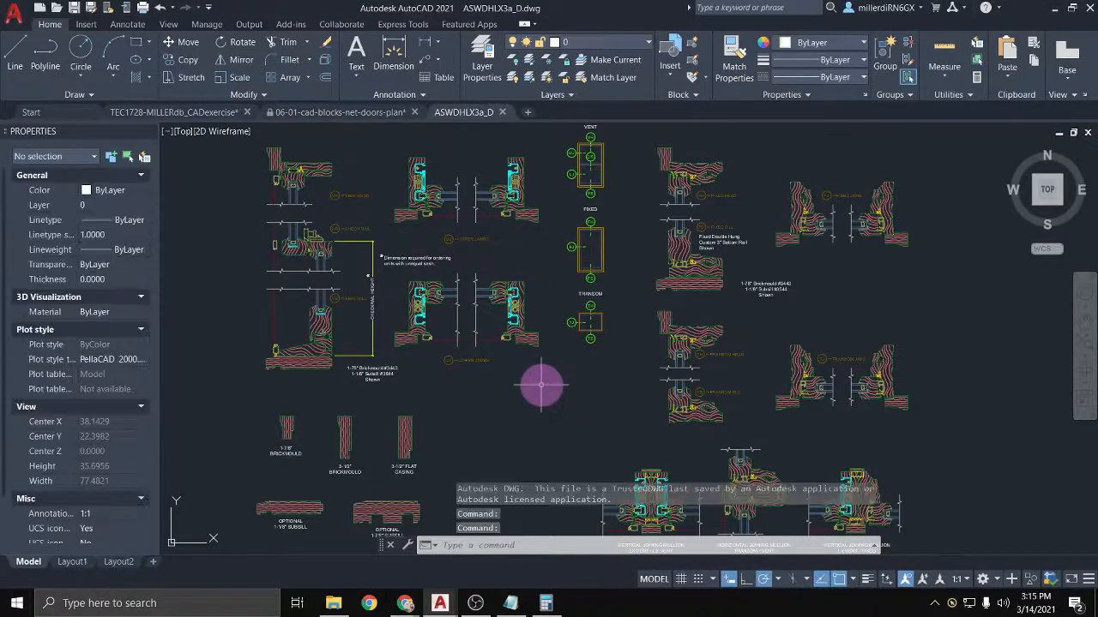
scroll(542, 386, "down", 5)
scroll(603, 323, "up", 5)
scroll(603, 323, "up", 5)
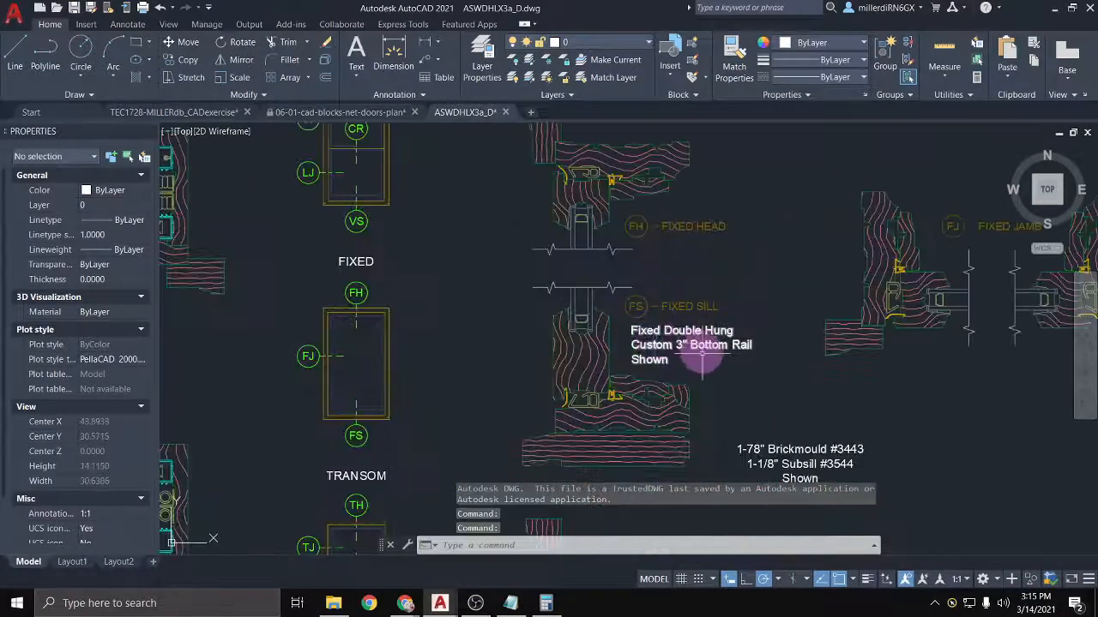
scroll(667, 360, "down", 3)
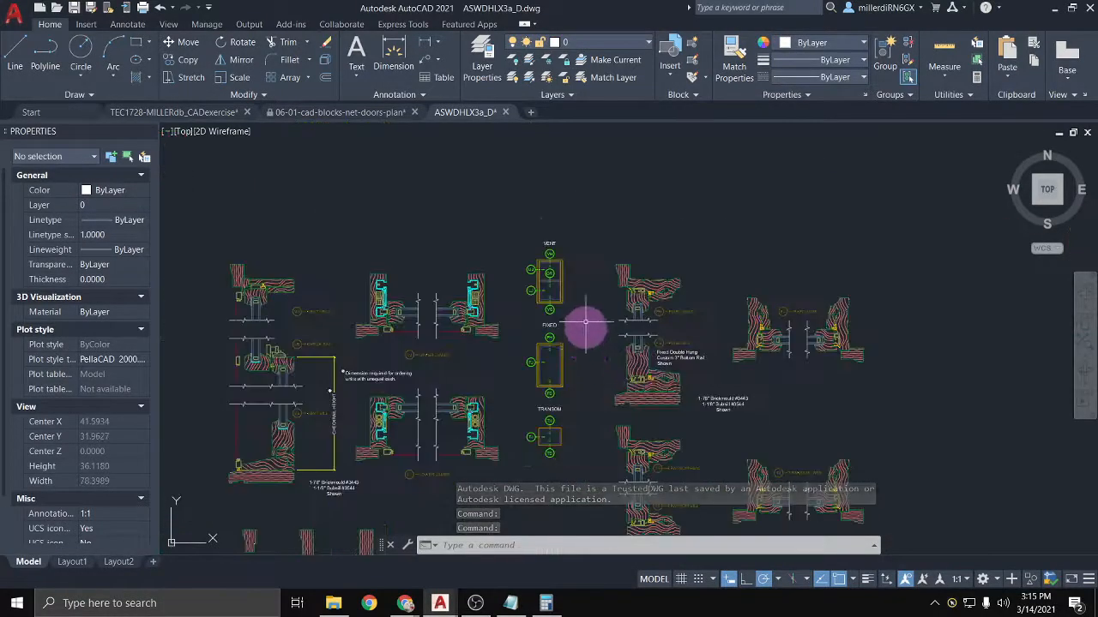
scroll(541, 253, "up", 5)
scroll(584, 305, "down", 3)
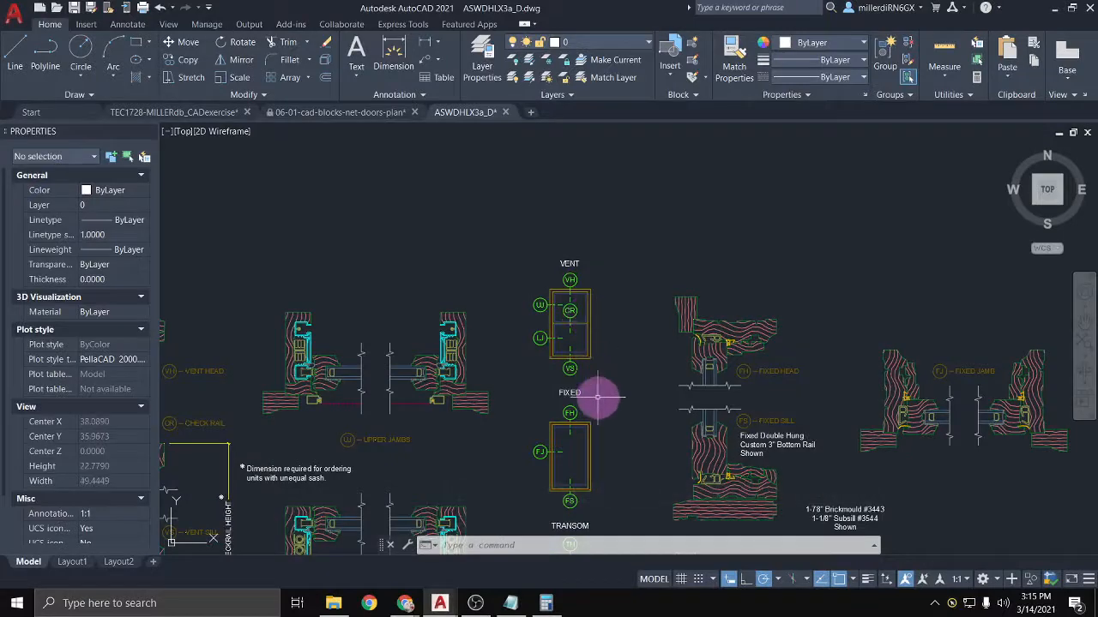
scroll(637, 213, "down", 5)
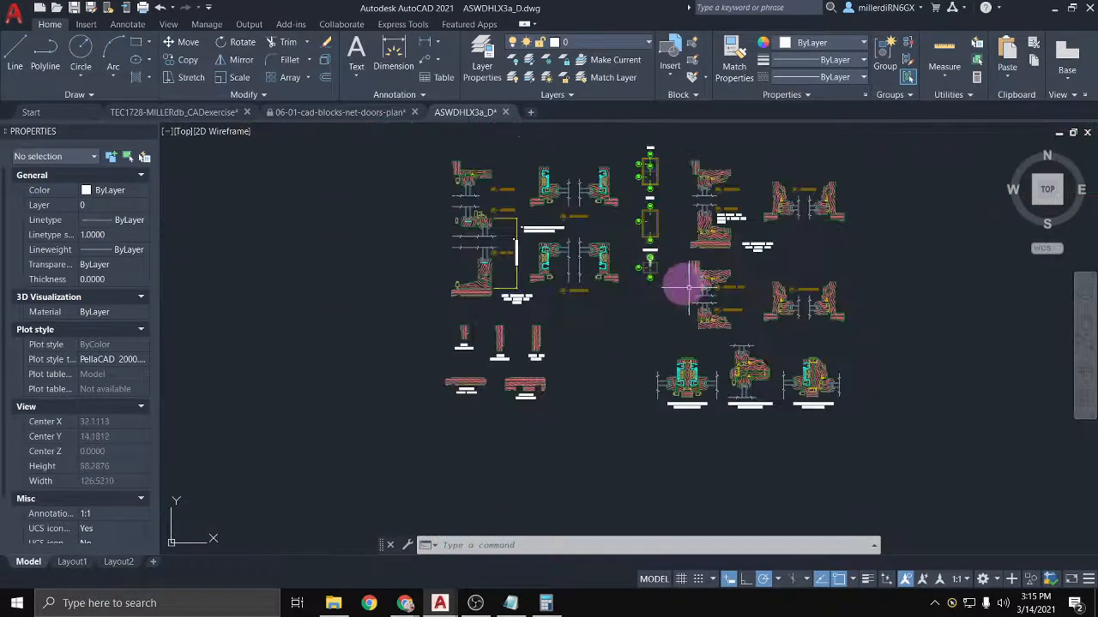
scroll(557, 147, "up", 3)
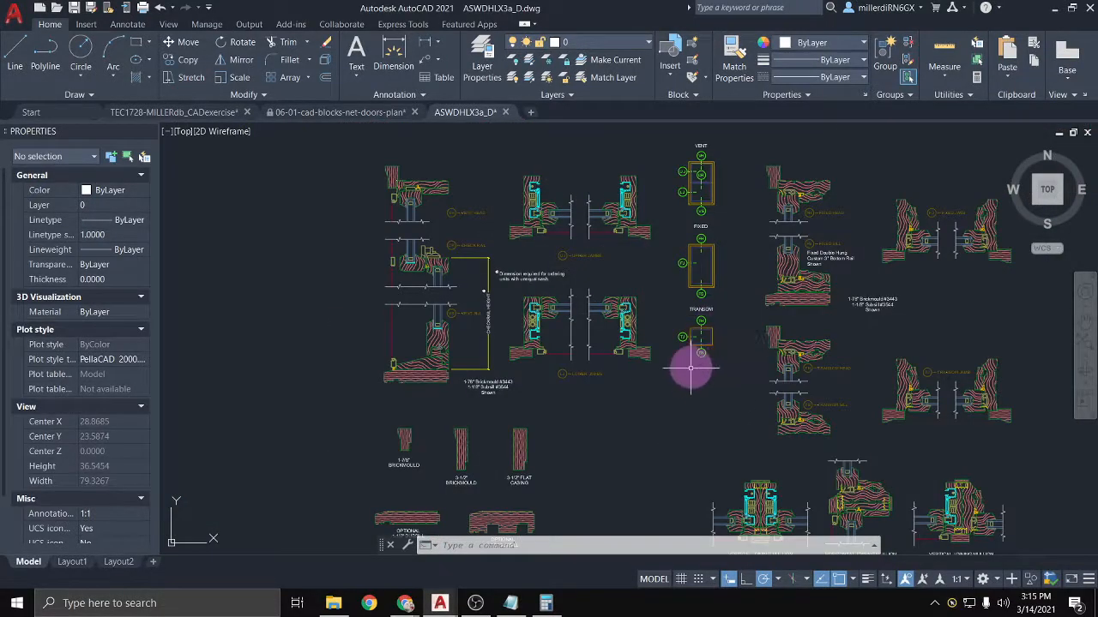
mouse_move(622, 373)
middle_mouse_down()
mouse_move(458, 398)
mouse_move(442, 386)
middle_mouse_up()
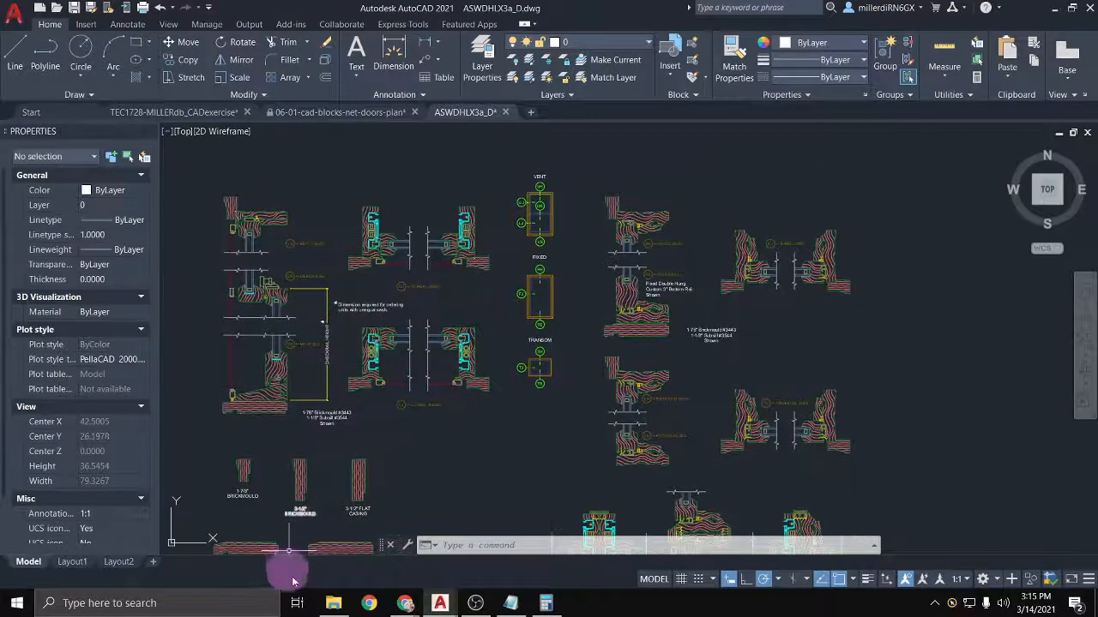
Step: Return to the Pella page in the browser, download the DWG of Size Table - Equal Sash under 2D Elevation - Wood, and open it
left_click(403, 605)
left_click(503, 552)
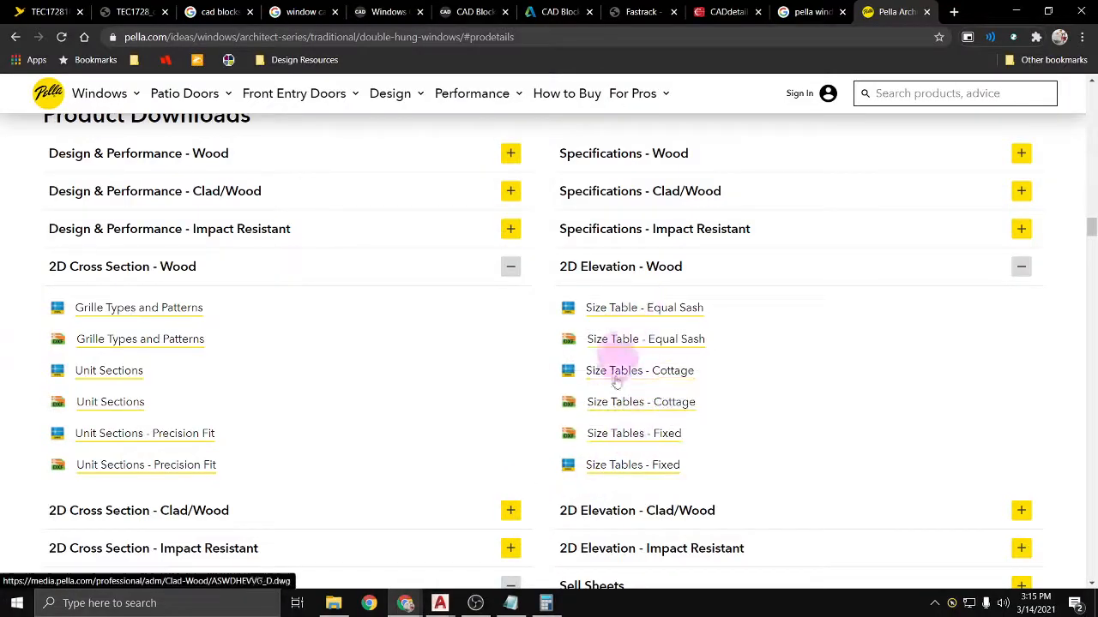
left_click(623, 315)
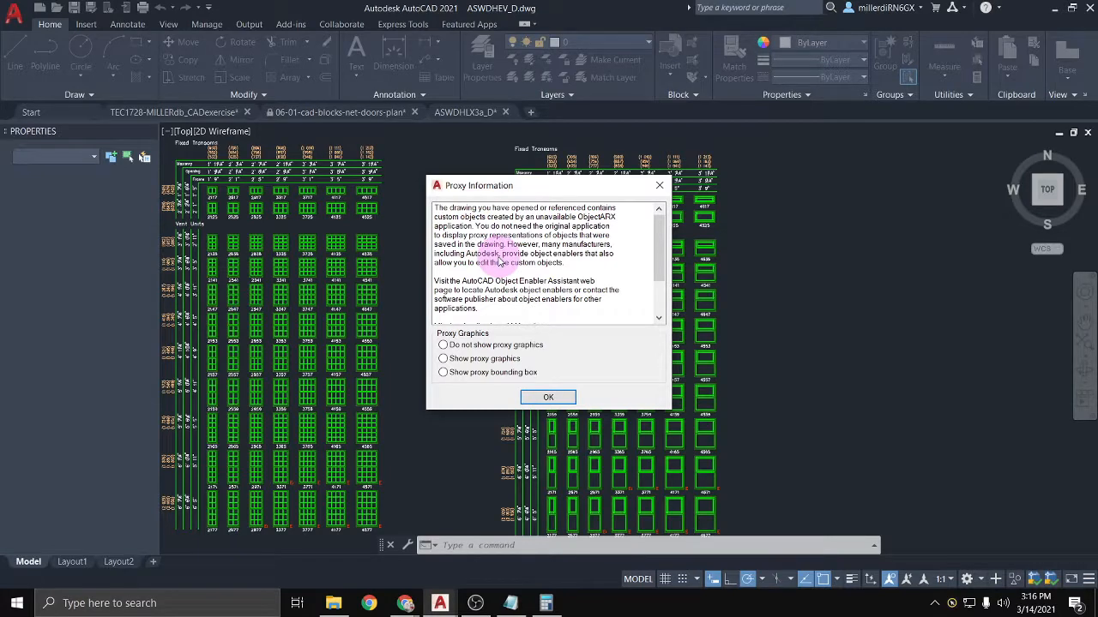
left_click(553, 401)
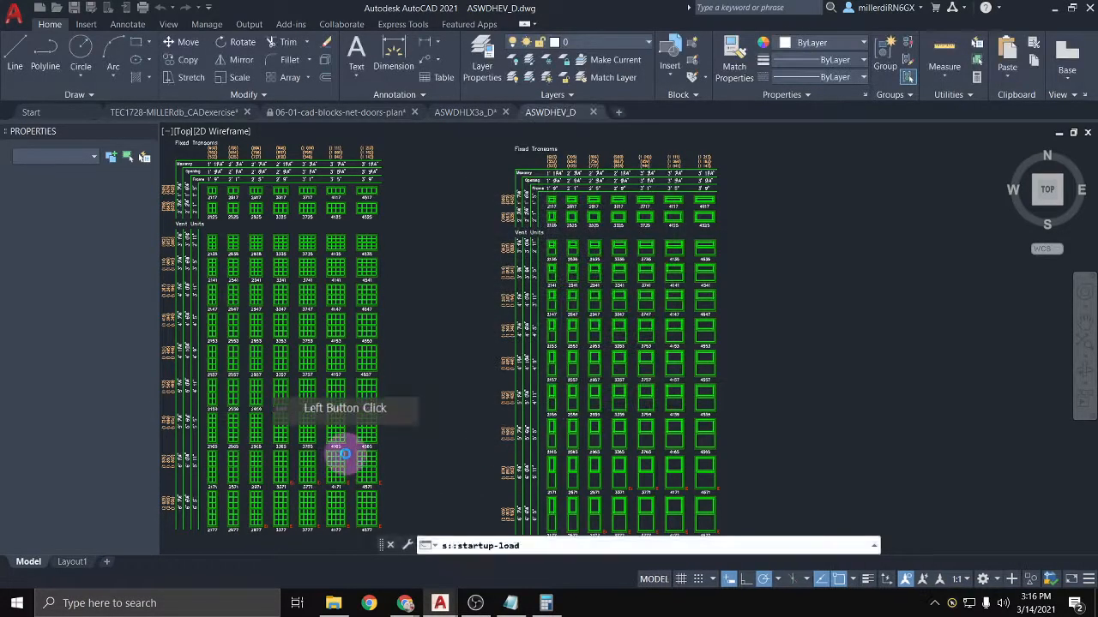
Step: Examine the fixed transom and vent unit elevations in both window size tables
scroll(205, 244, "up", 2)
scroll(223, 248, "up", 5)
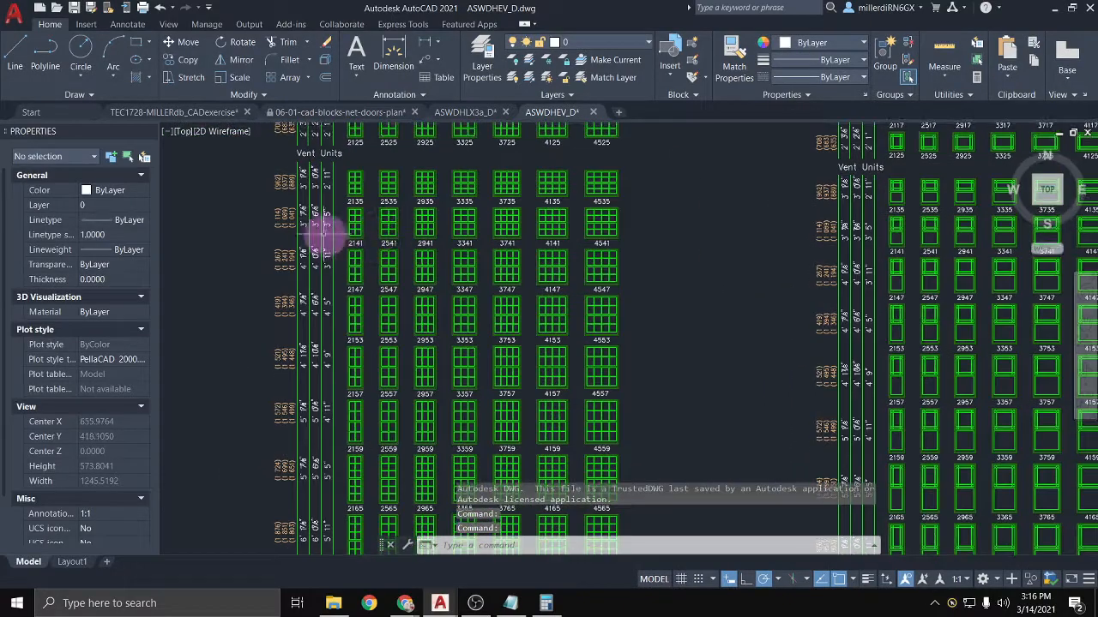
scroll(345, 292, "down", 2)
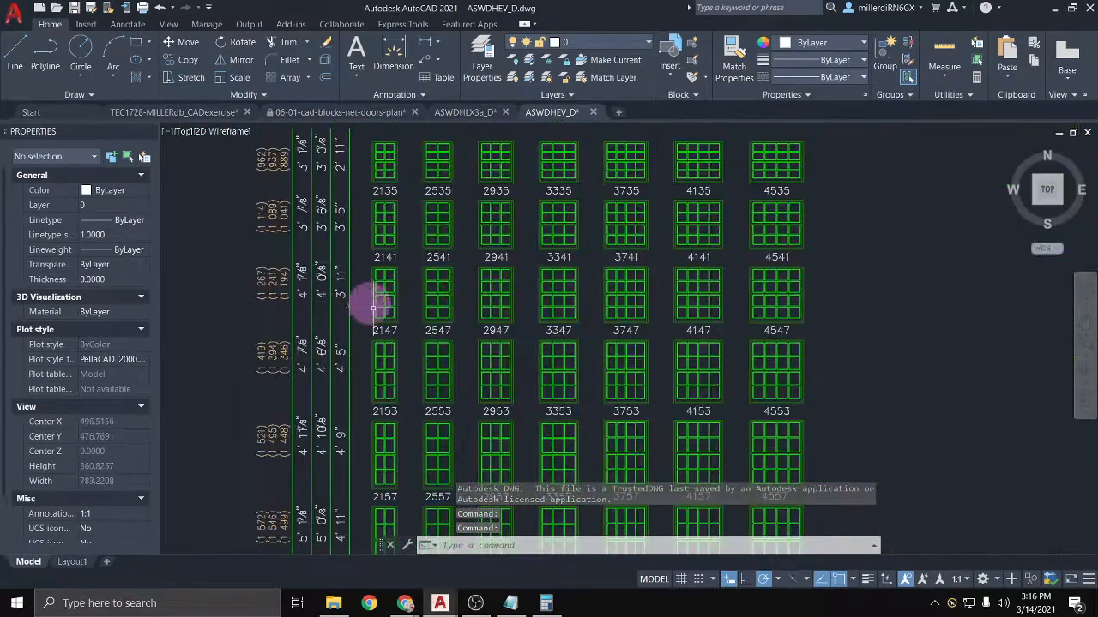
mouse_move(374, 306)
middle_mouse_down()
mouse_move(277, 326)
mouse_move(230, 470)
middle_mouse_up()
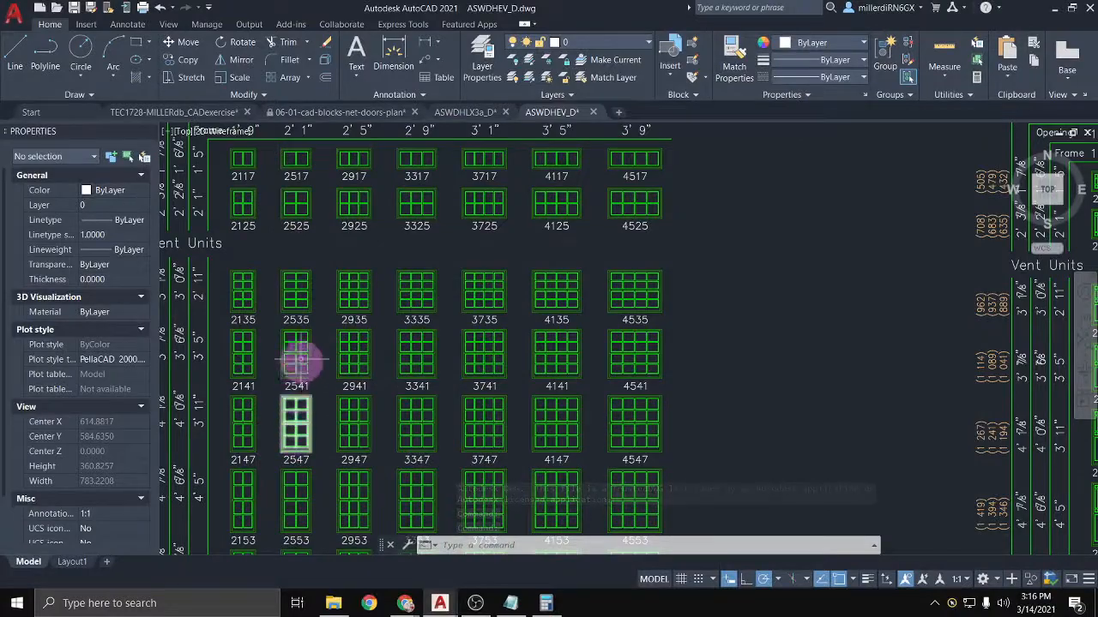
scroll(295, 291, "up", 3)
scroll(530, 339, "down", 5)
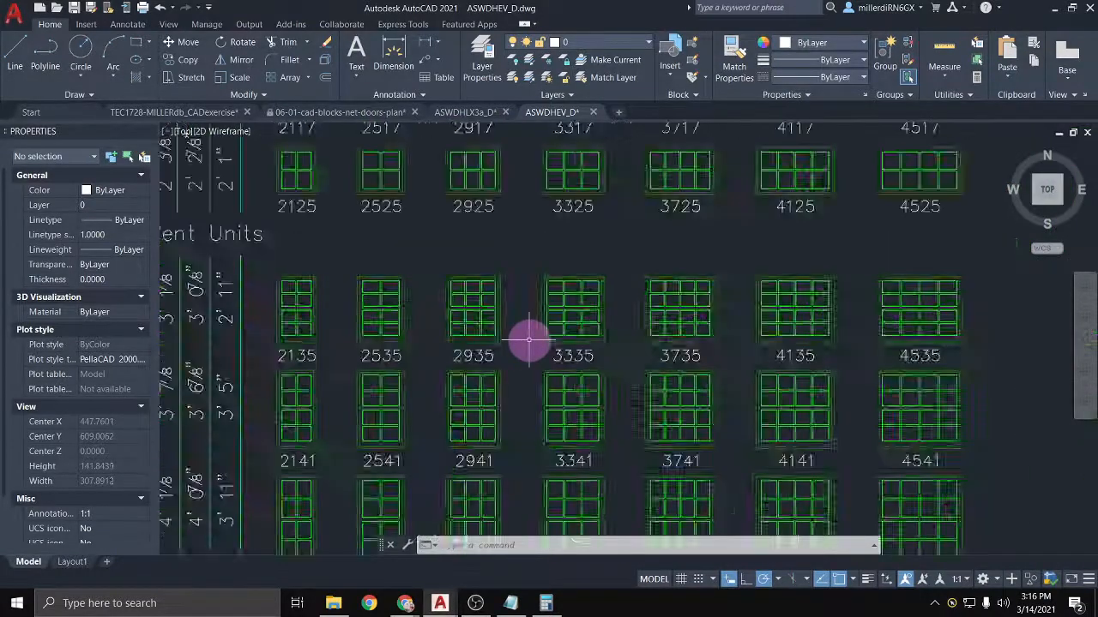
scroll(506, 348, "up", 4)
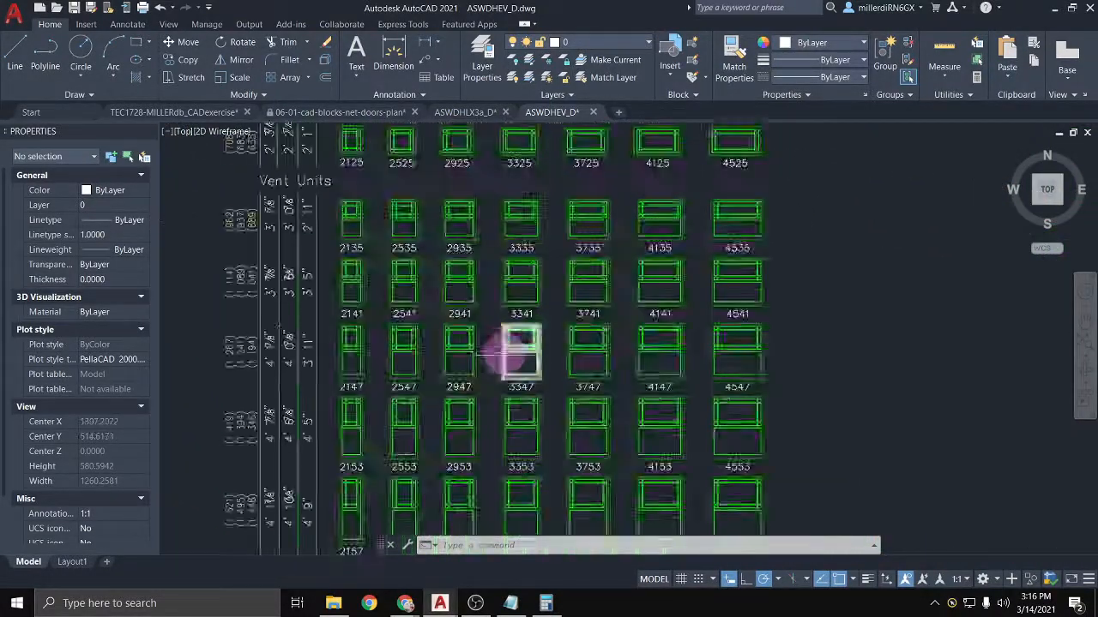
scroll(560, 390, "down", 4)
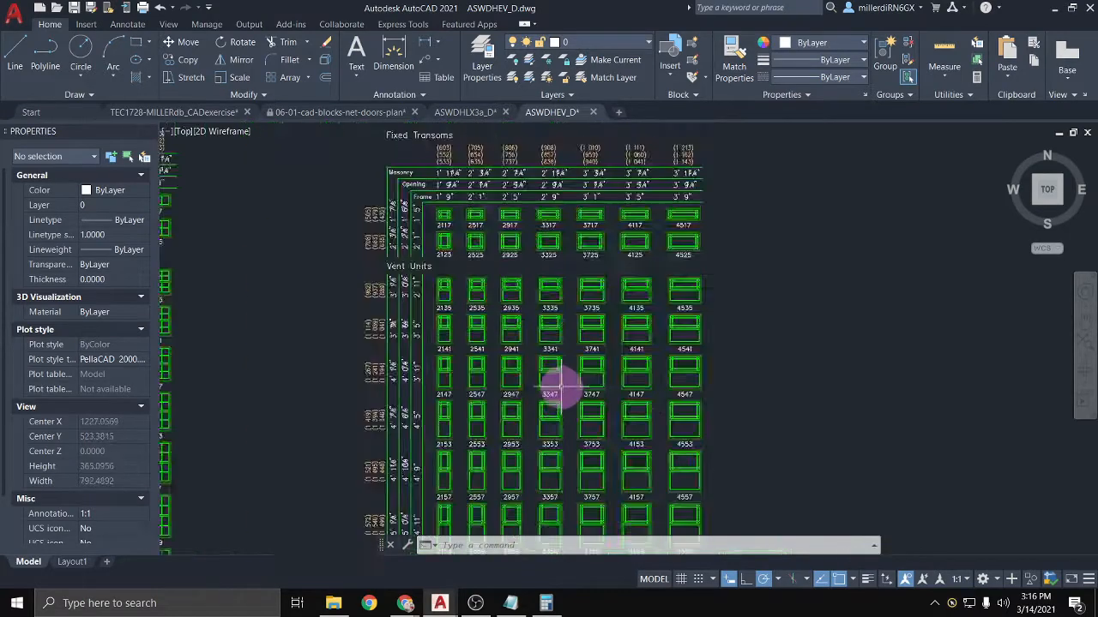
mouse_move(549, 373)
middle_mouse_down()
mouse_move(470, 380)
mouse_move(455, 363)
mouse_move(441, 283)
mouse_move(461, 368)
mouse_move(399, 271)
middle_mouse_up()
scroll(425, 269, "up", 2)
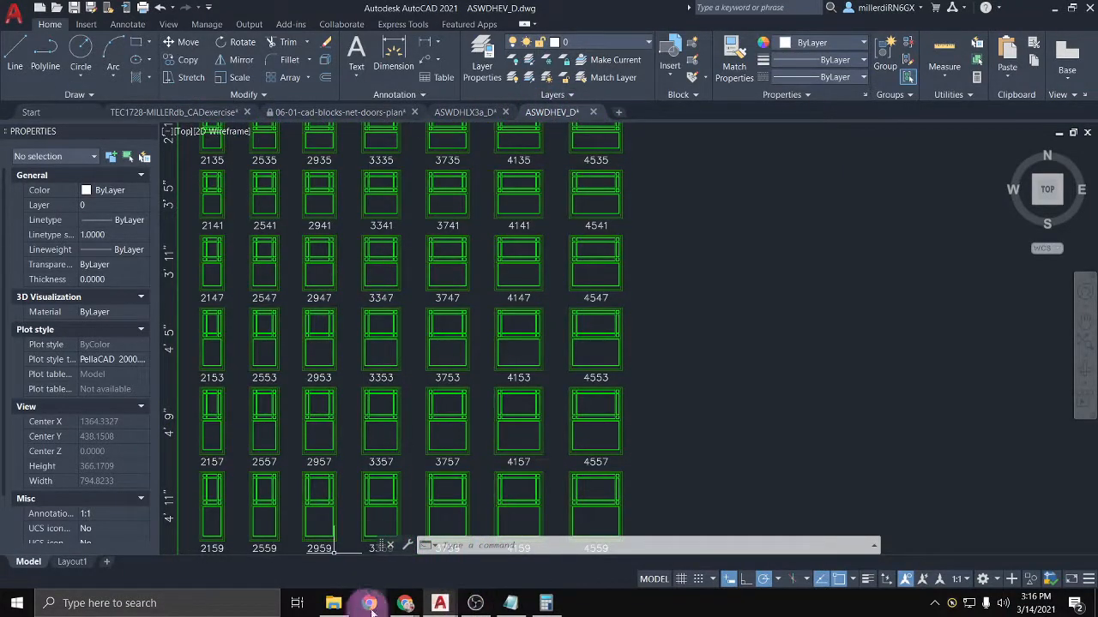
Step: Switch to the browser and close the Pella, Pella search, CADdetails, Fastrack and Autodesk CAD Blocks pages
left_click(399, 606)
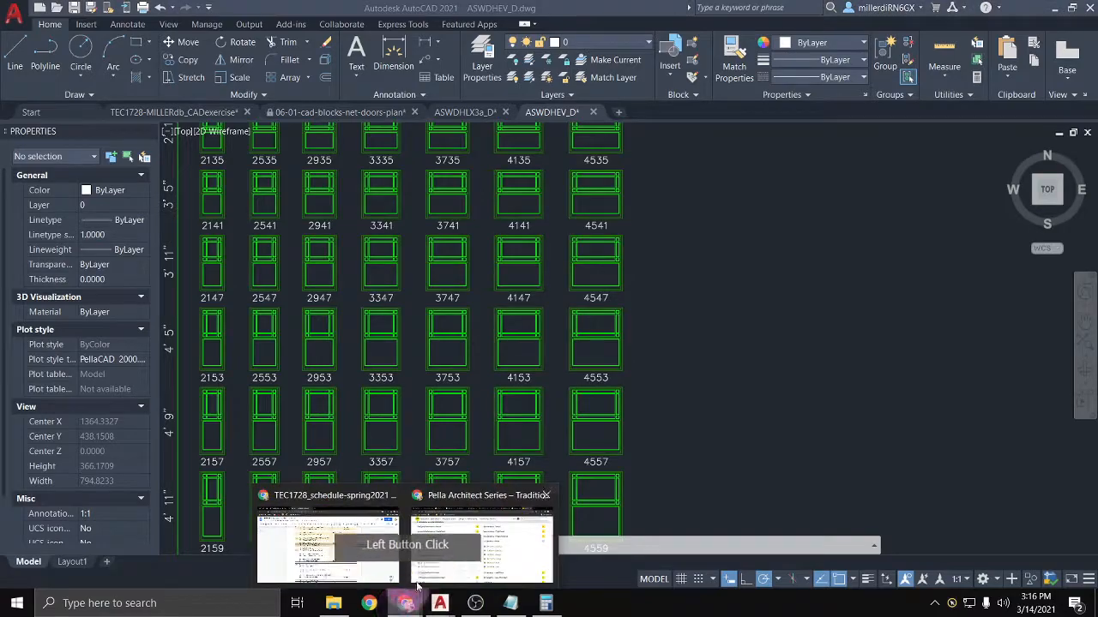
left_click(457, 542)
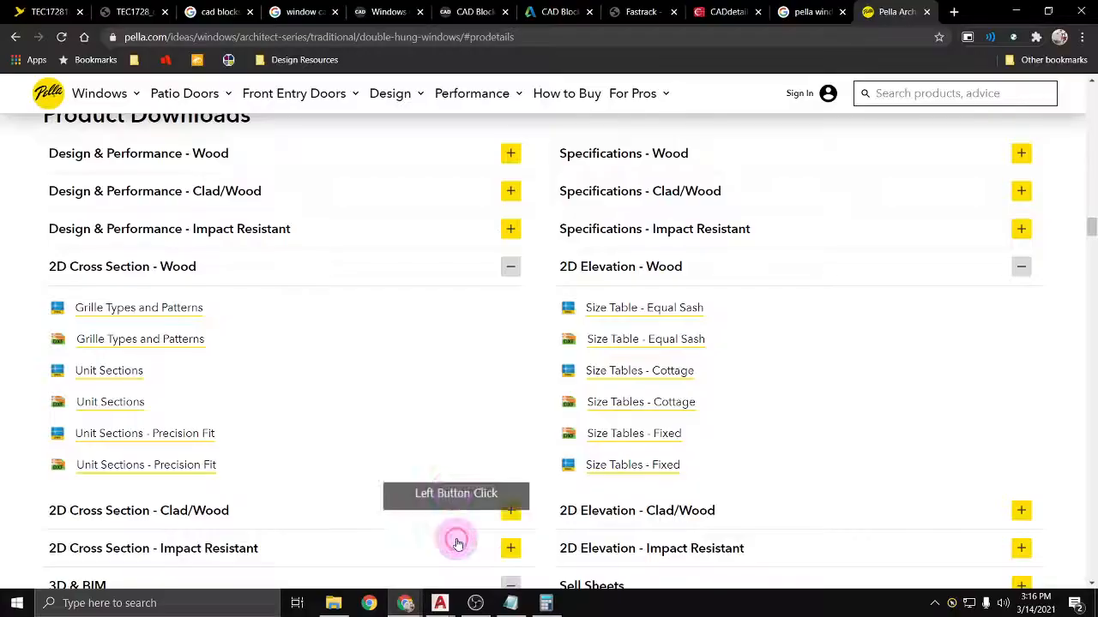
left_click(926, 12)
left_click(926, 12)
left_click(926, 12)
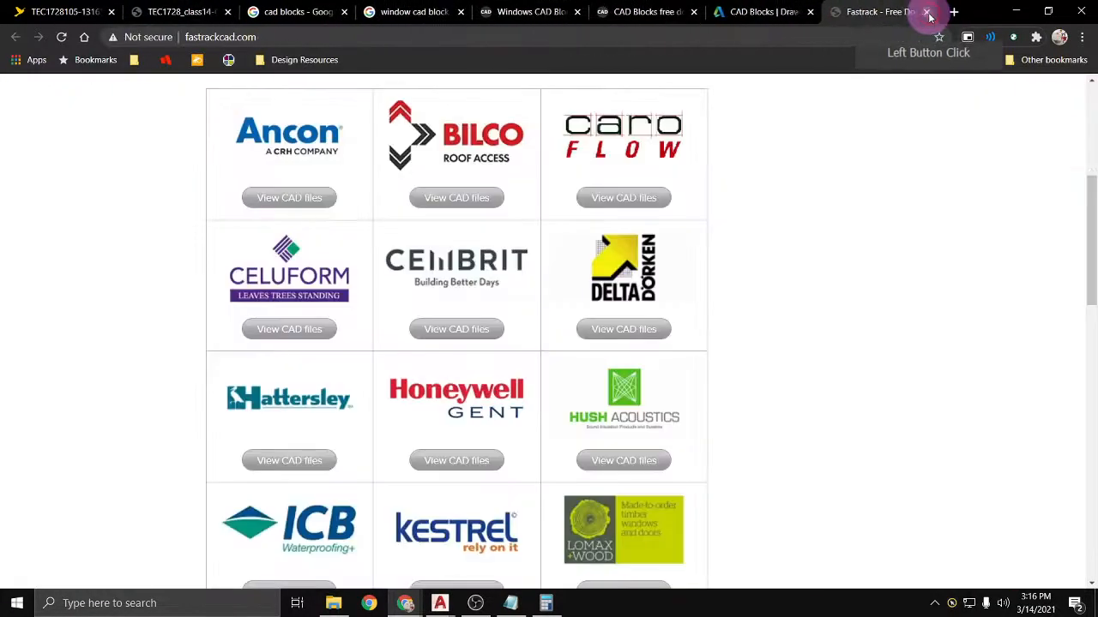
left_click(926, 12)
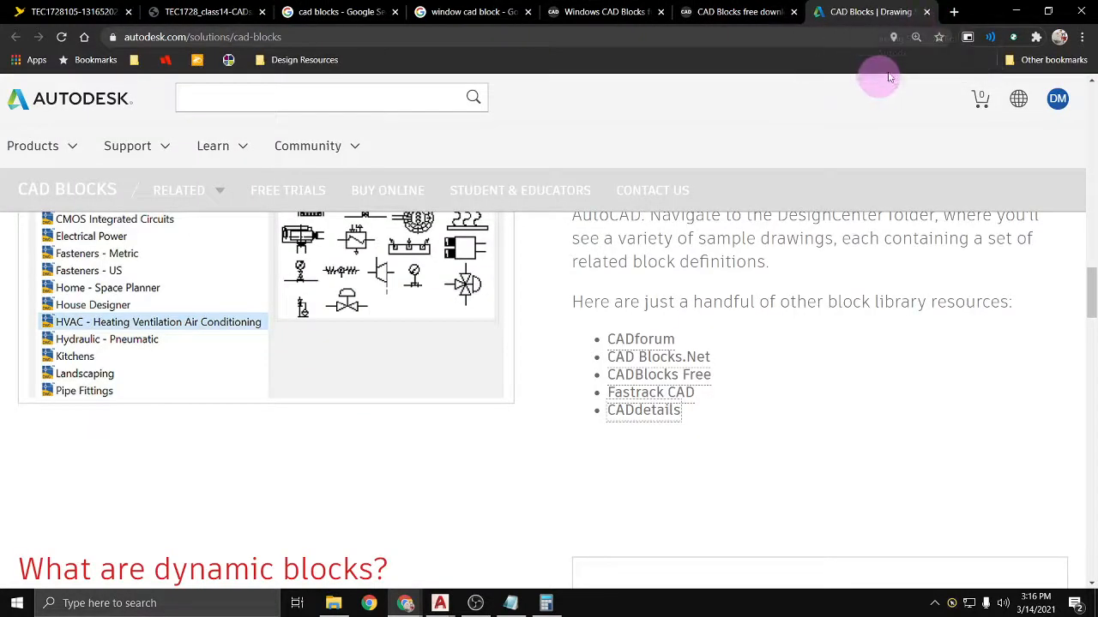
left_click(926, 12)
Step: Download the Windows CAD blocks file from the cad-block.com page and open windows.dwg in AutoCAD
left_click(694, 11)
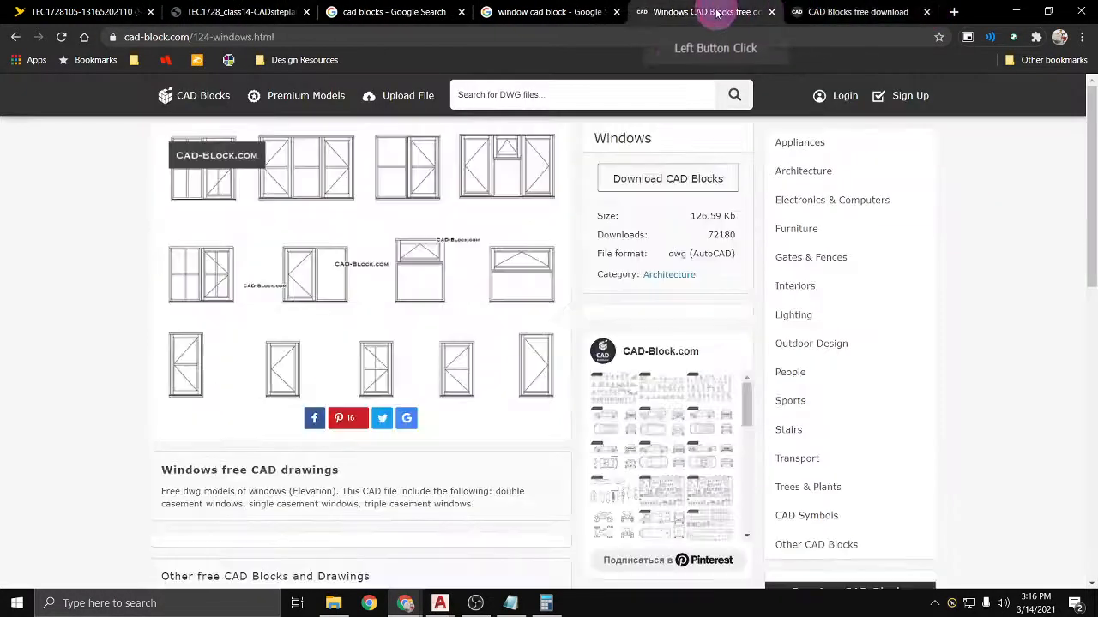
left_click(489, 316)
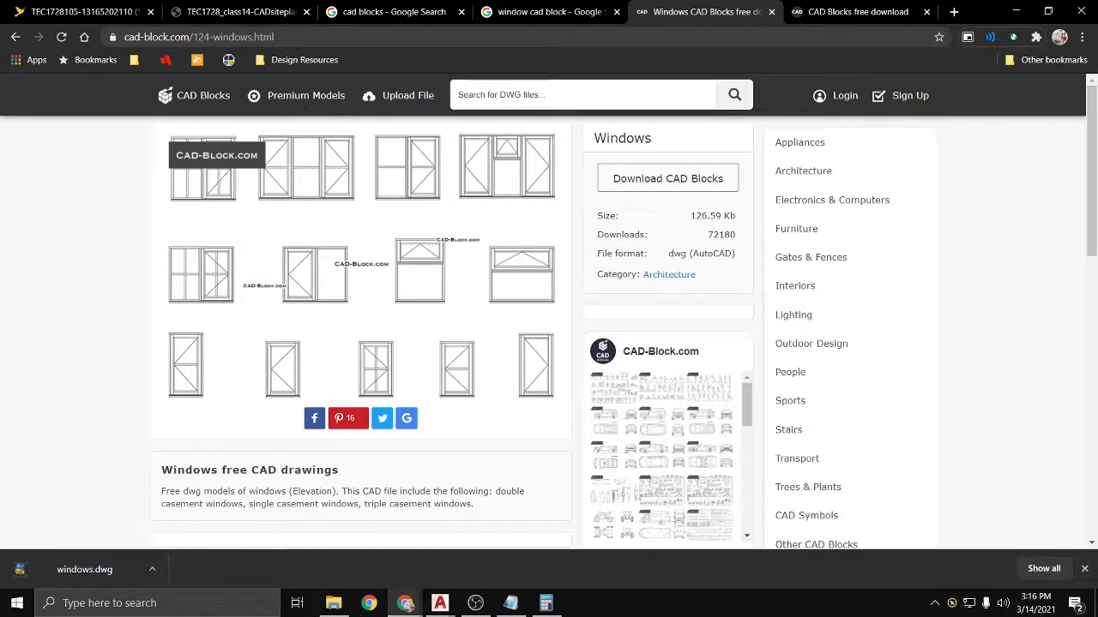
left_click(86, 569)
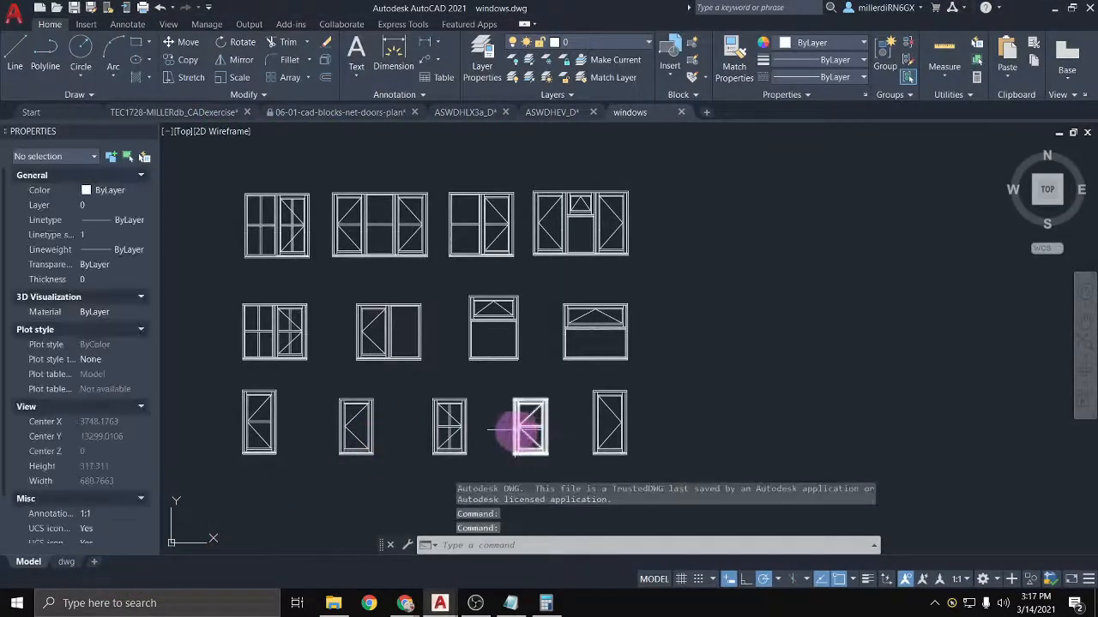
Step: Copy the fourth window block in the bottom row of windows.dwg to the clipboard
left_click(500, 390)
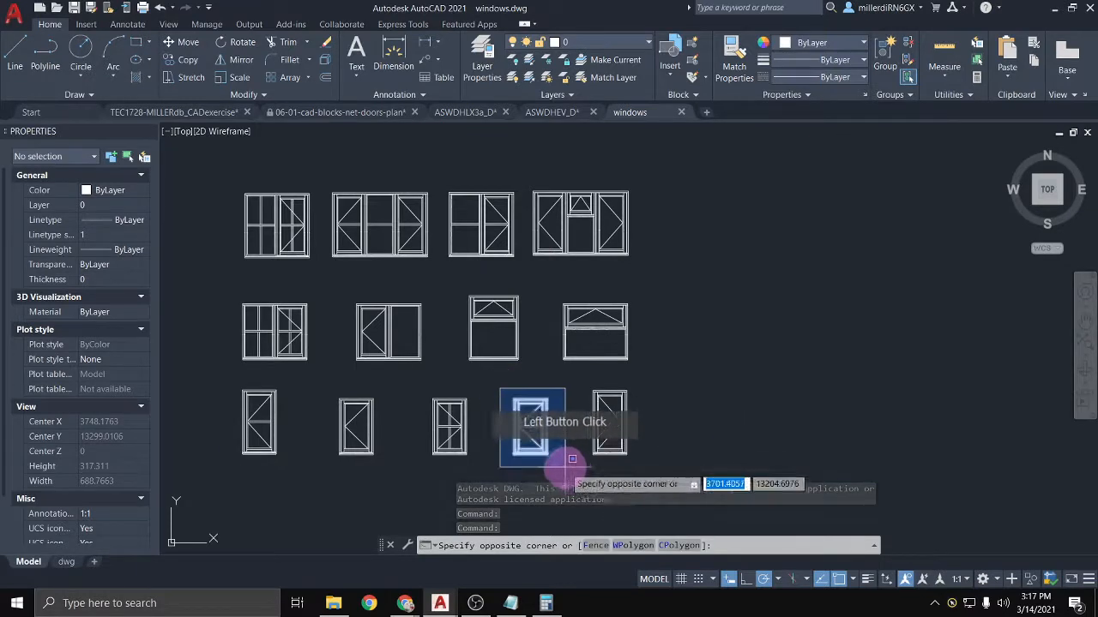
left_click(568, 460)
left_click(564, 420)
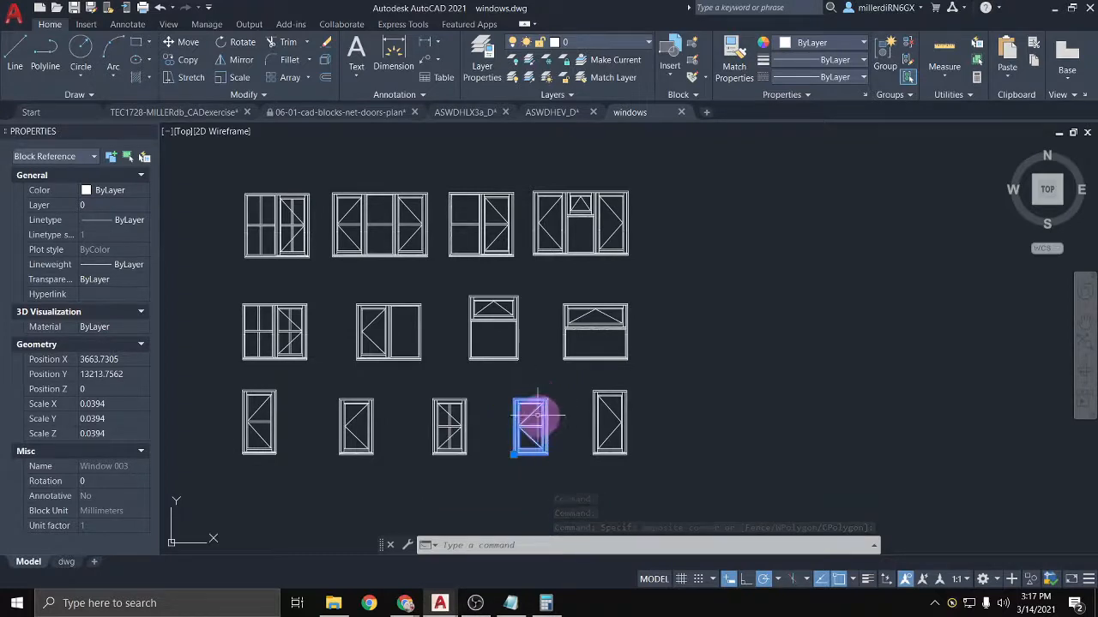
key("ctrl+c")
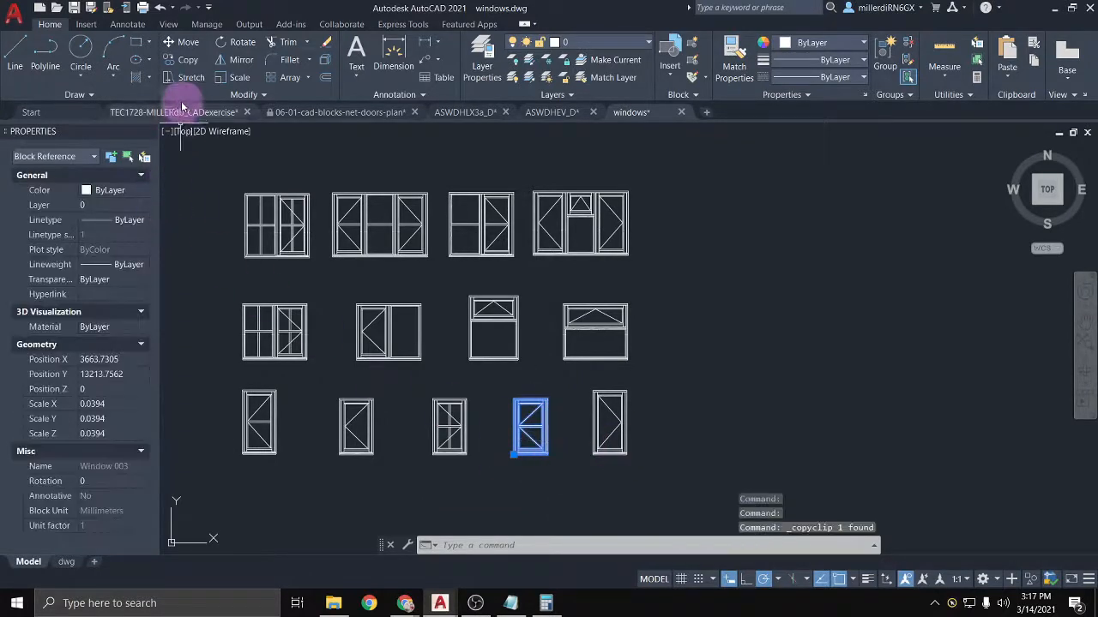
Step: Paste the copied window block into the CAD exercise drawing, in the empty space left of the south elevation
left_click(205, 113)
left_click(581, 382)
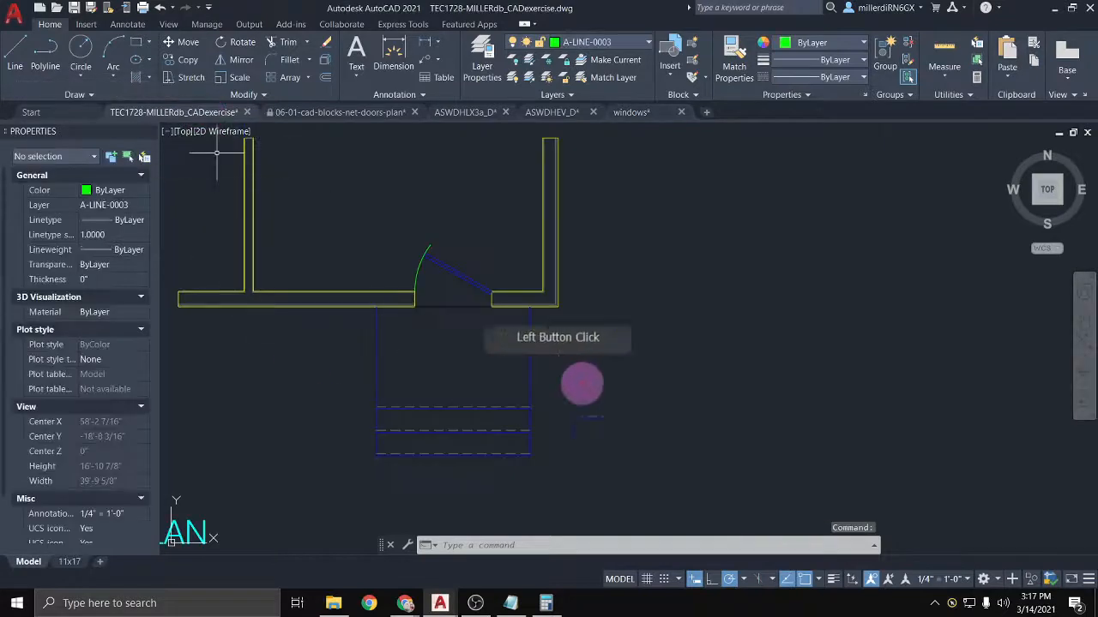
key("ctrl+v")
scroll(605, 326, "down", 5)
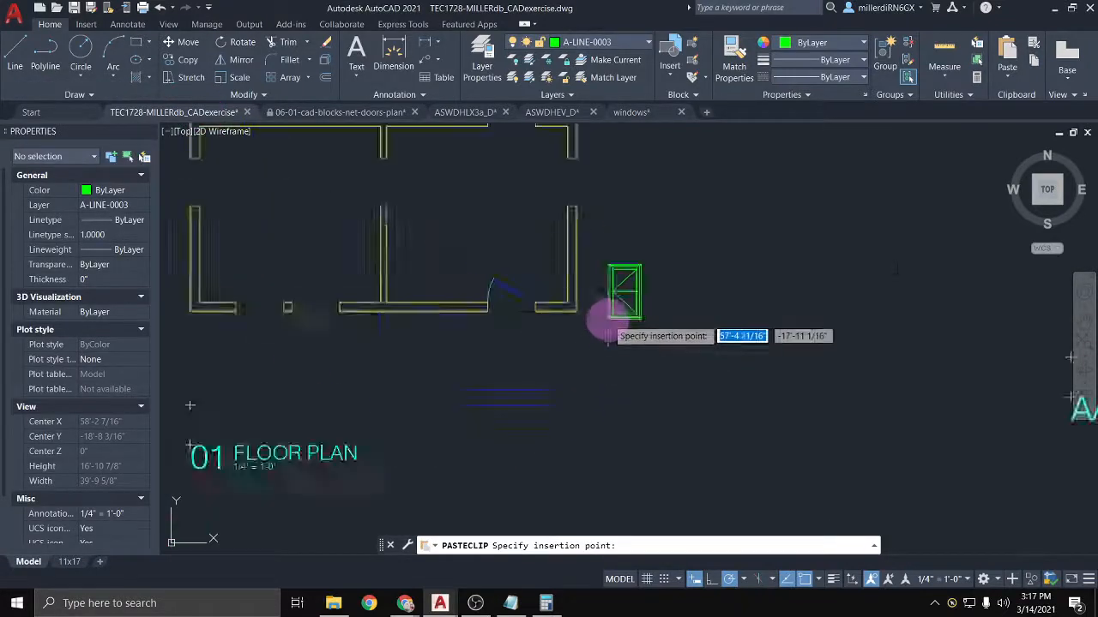
middle_click_drag(615, 414, 532, 179)
scroll(392, 335, "up", 6)
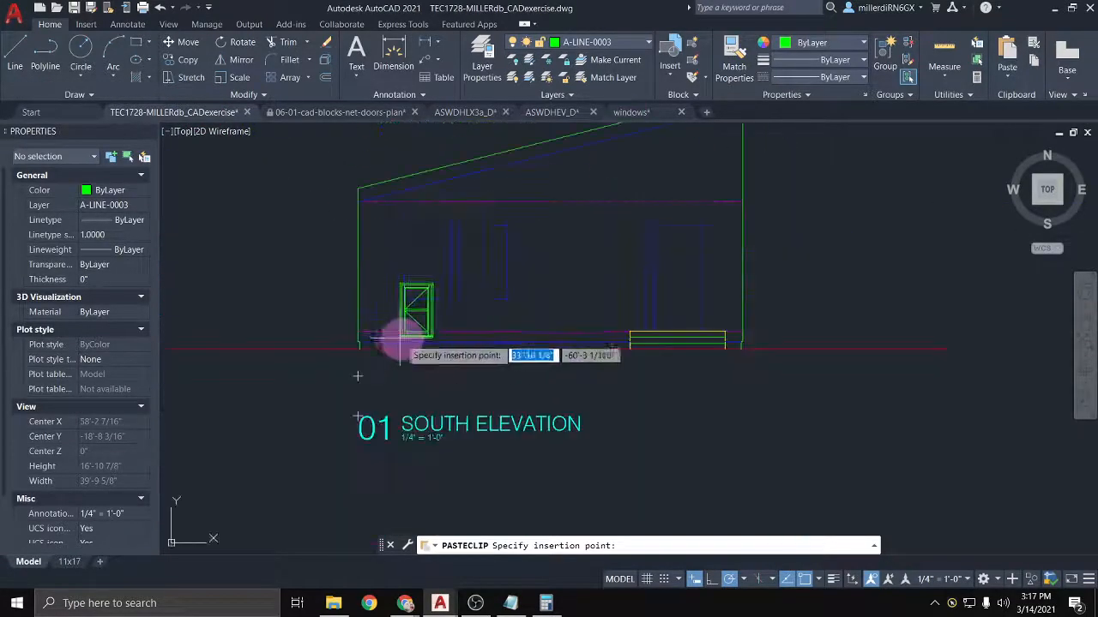
left_click(300, 300)
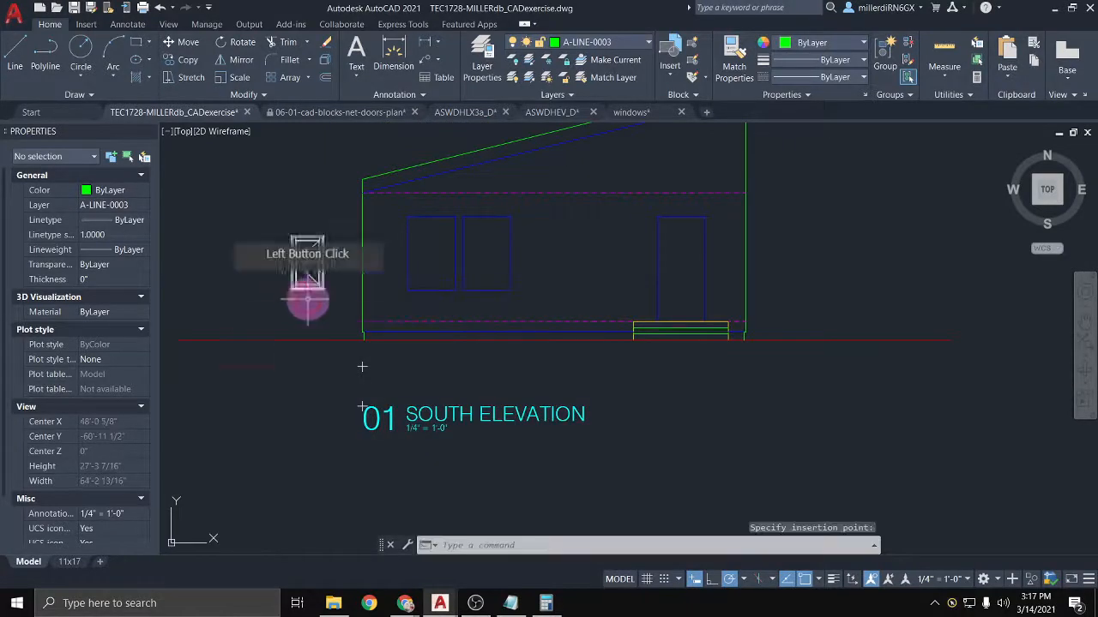
scroll(306, 296, "up", 4)
middle_click_drag(385, 300, 363, 386)
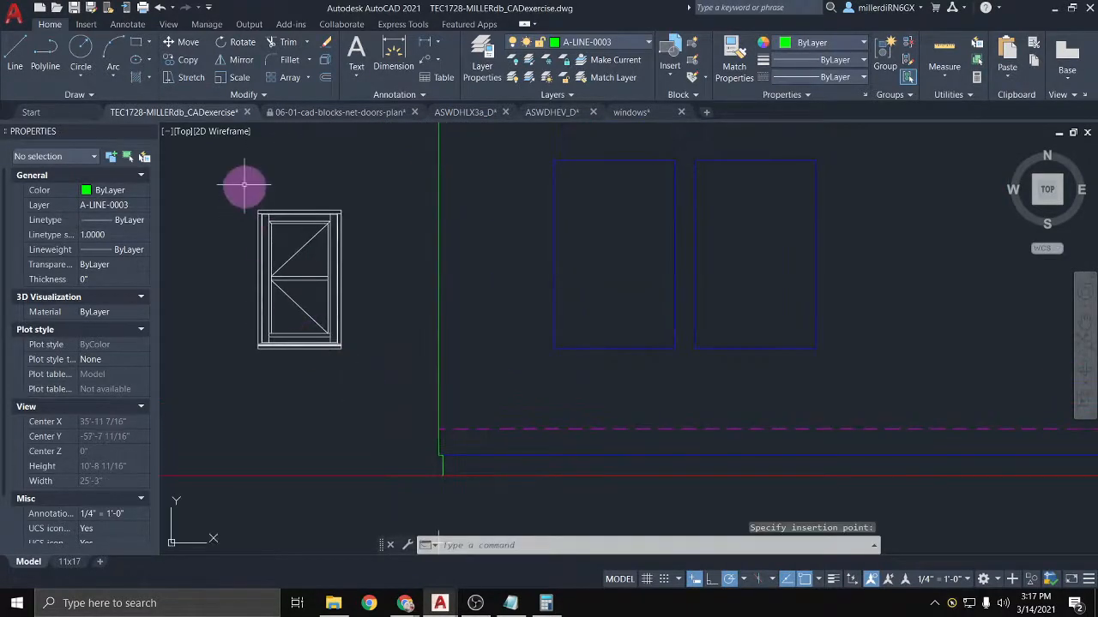
Step: Add a horizontal linear dimension above the window block, between the inner top corners of its outer frame
scroll(294, 214, "up", 4)
scroll(314, 265, "down", 2)
left_click(299, 264)
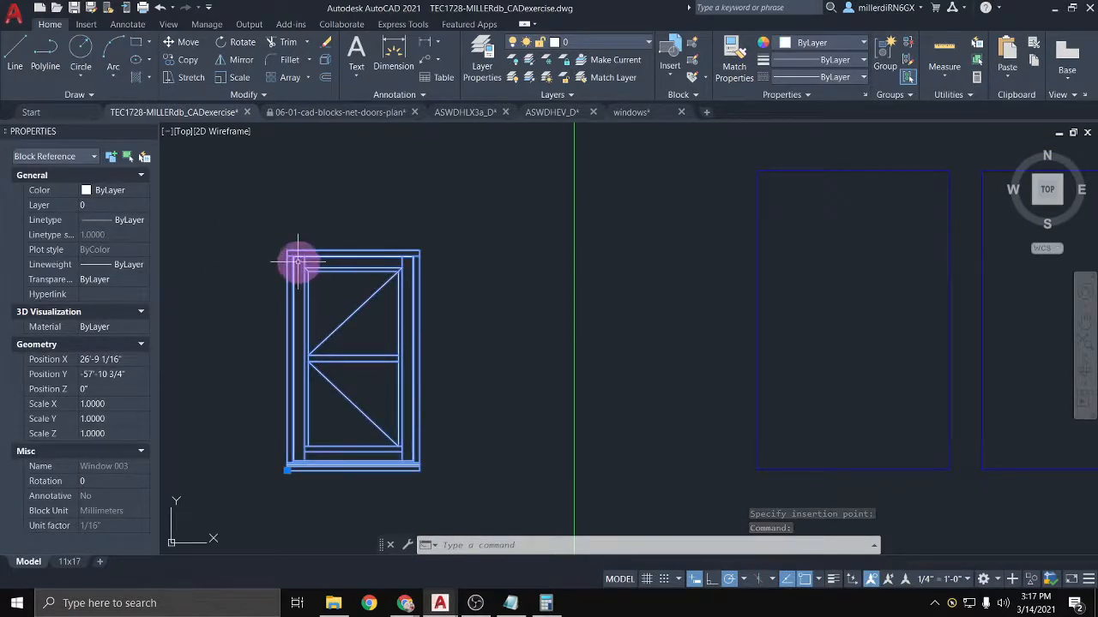
left_click(421, 41)
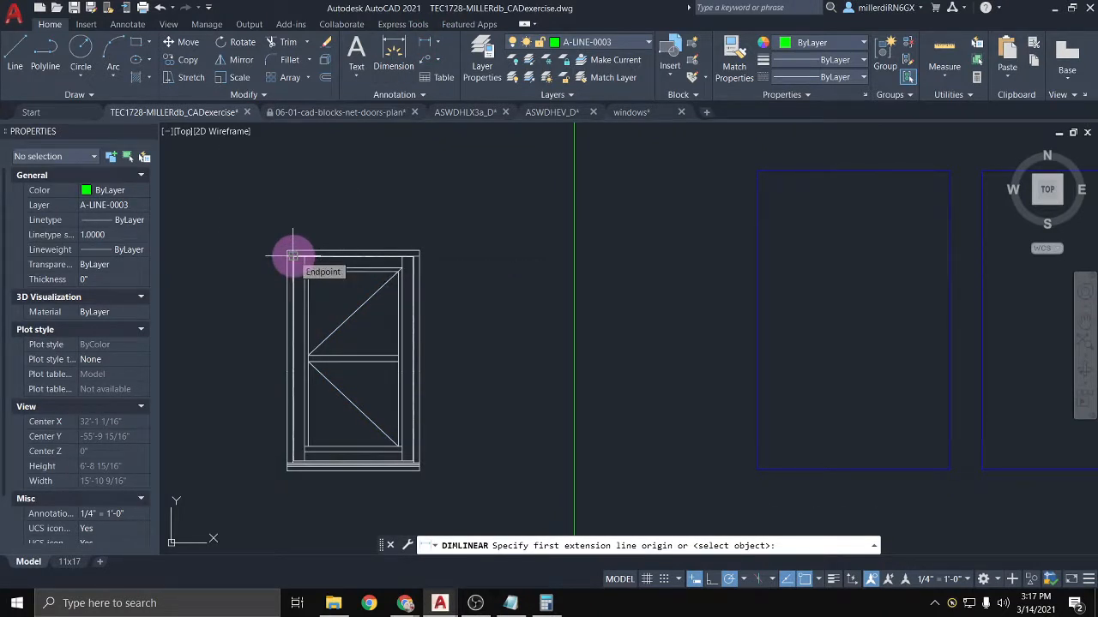
left_click(292, 255)
left_click(414, 254)
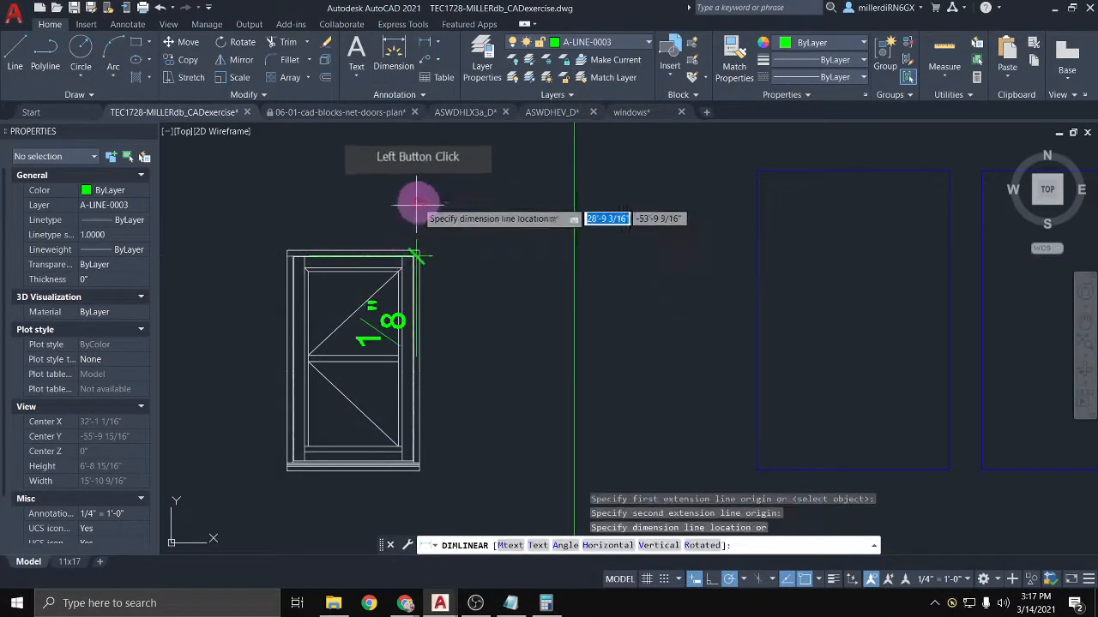
left_click(382, 190)
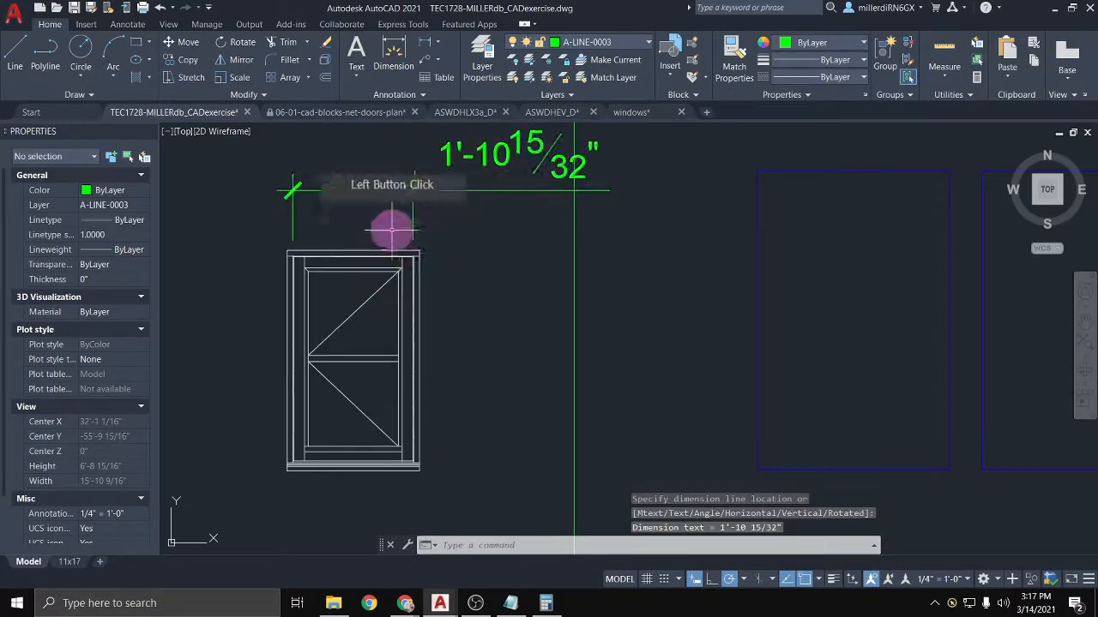
scroll(416, 203, "down", 2)
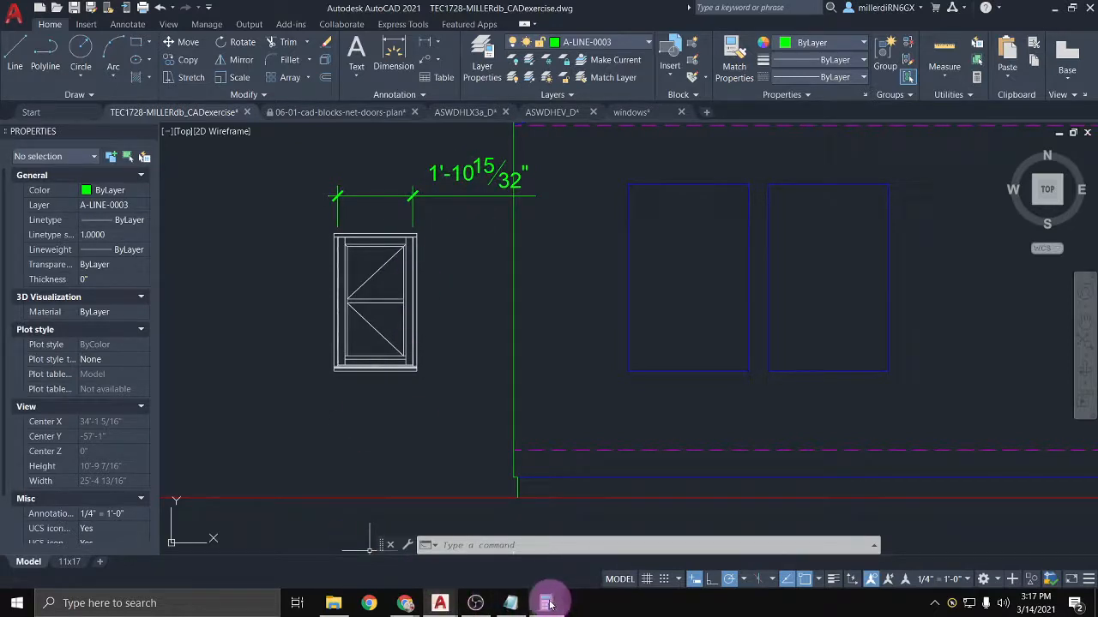
Step: Stretch the window dimension's right extension origin outward to the adjacent vertical frame line
scroll(331, 183, "up", 2)
scroll(526, 245, "up", 2)
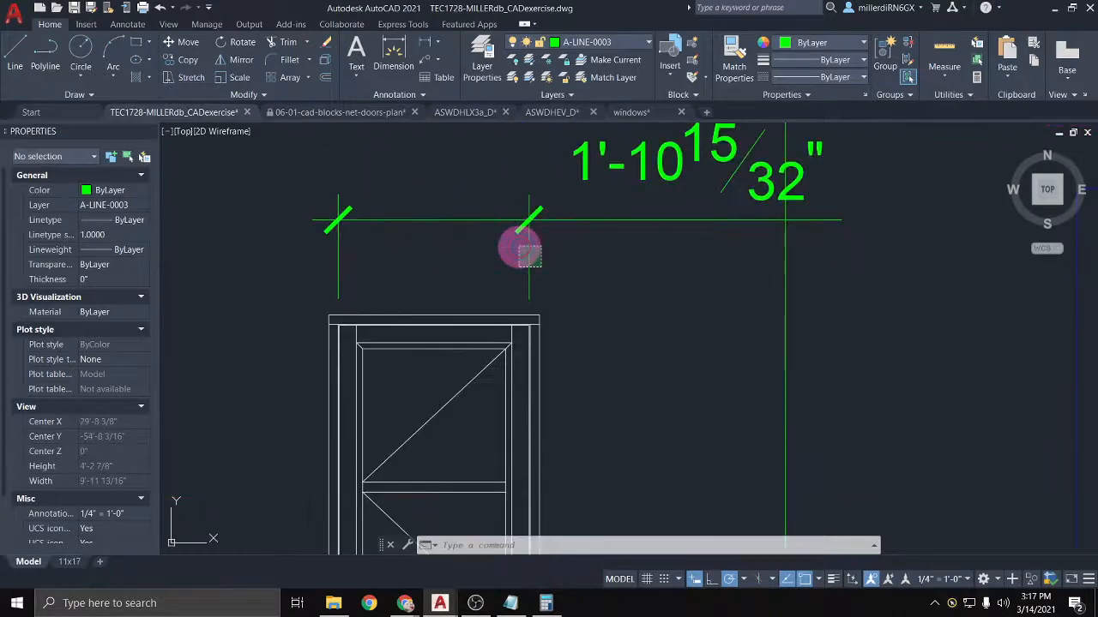
double_click(529, 254)
scroll(500, 312, "up", 5)
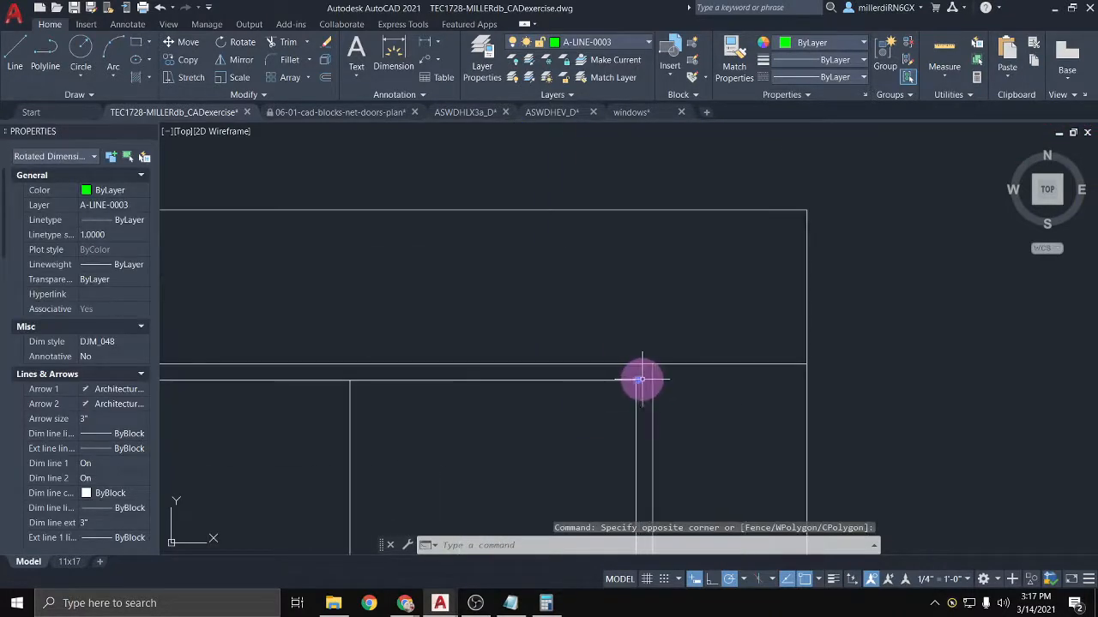
left_click(635, 380)
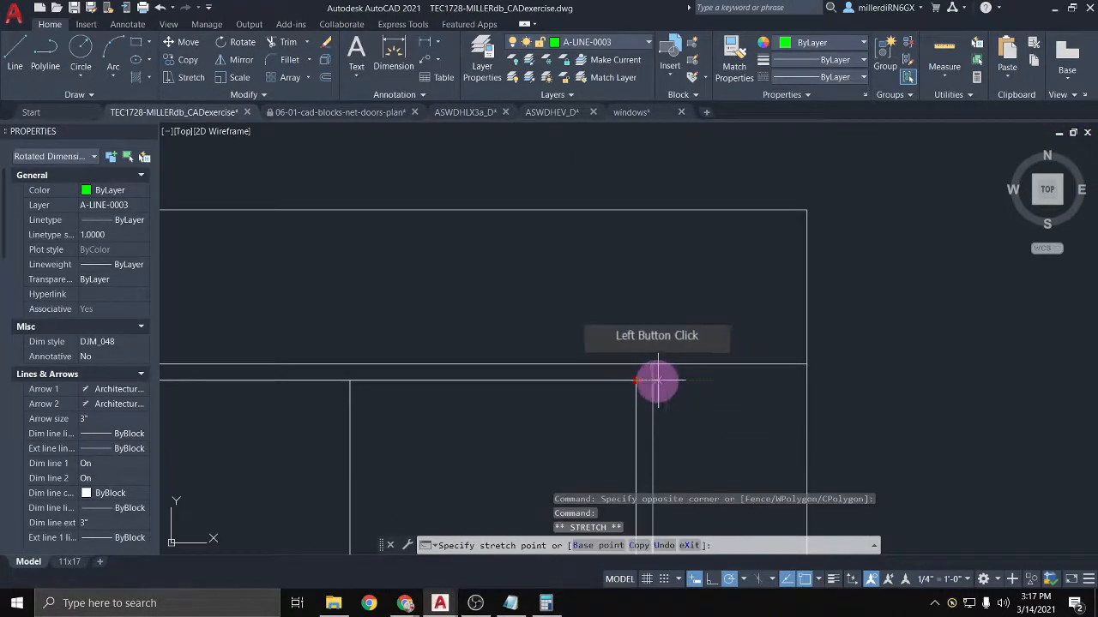
left_click(655, 379)
scroll(654, 379, "down", 3)
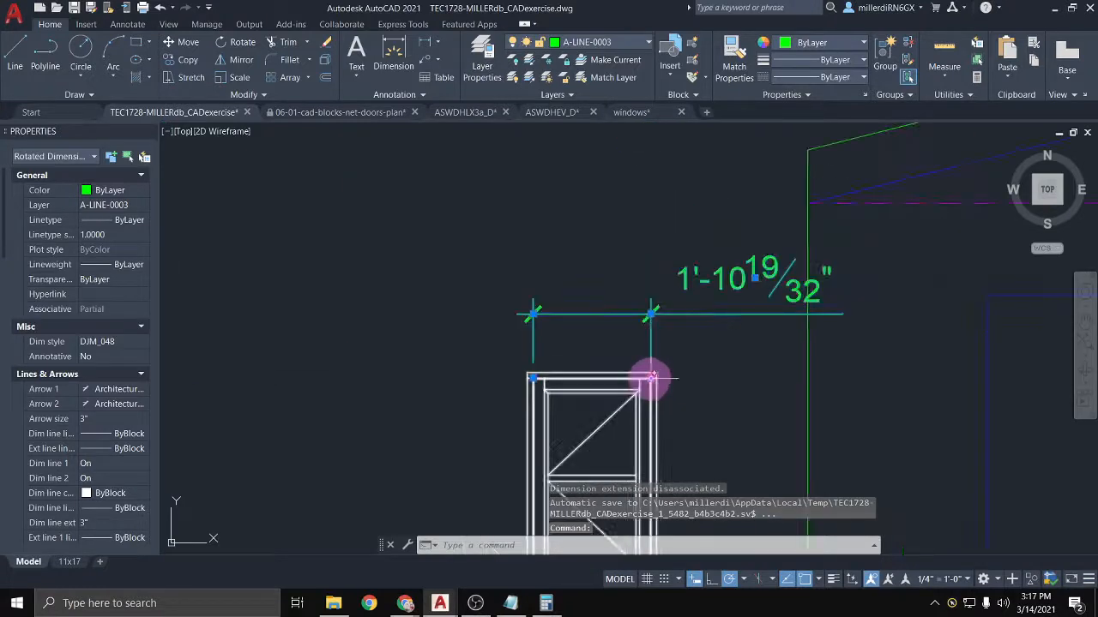
scroll(527, 386, "up", 5)
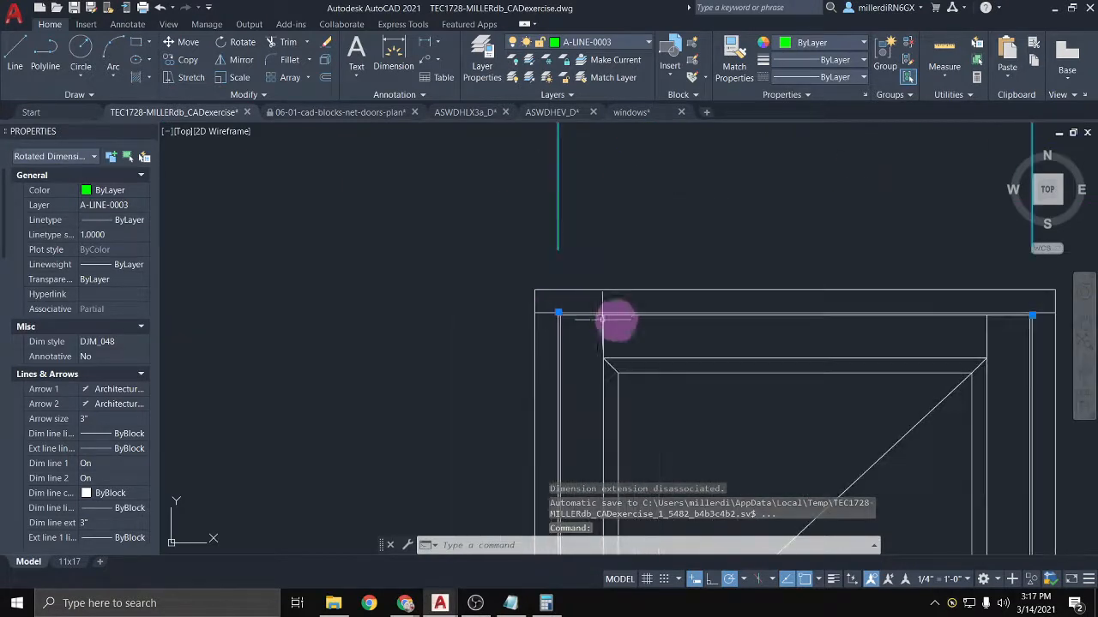
scroll(617, 321, "down", 2)
middle_click_drag(704, 326, 315, 386)
scroll(480, 399, "down", 3)
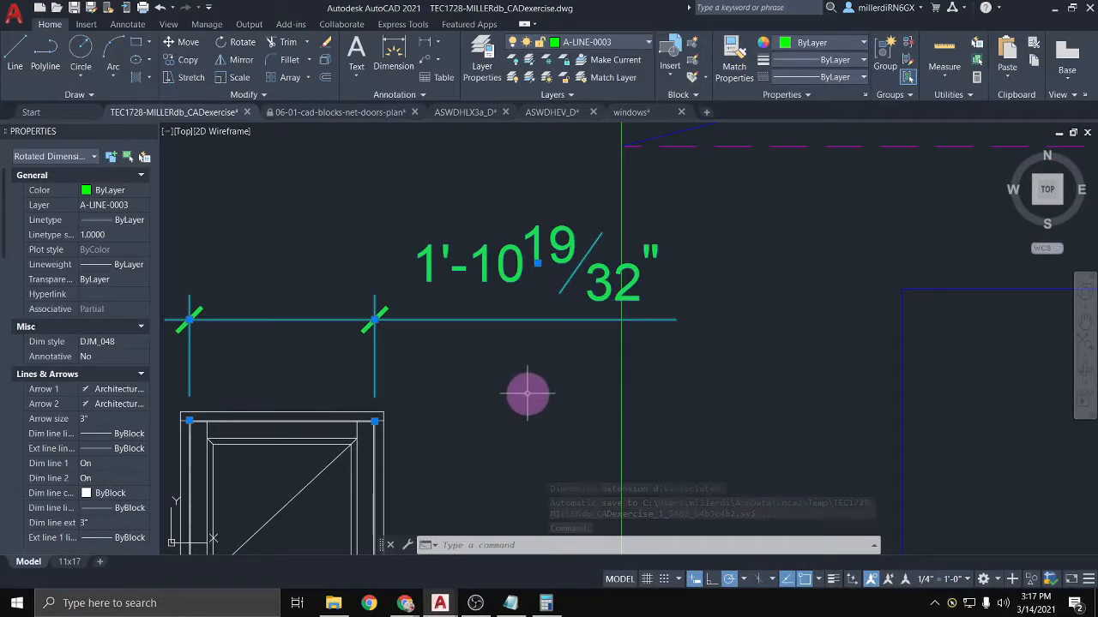
Step: Switch to Calculator and convert the window width to decimal inches by computing 19 ÷ 32 + 10 + 12
left_click(555, 609)
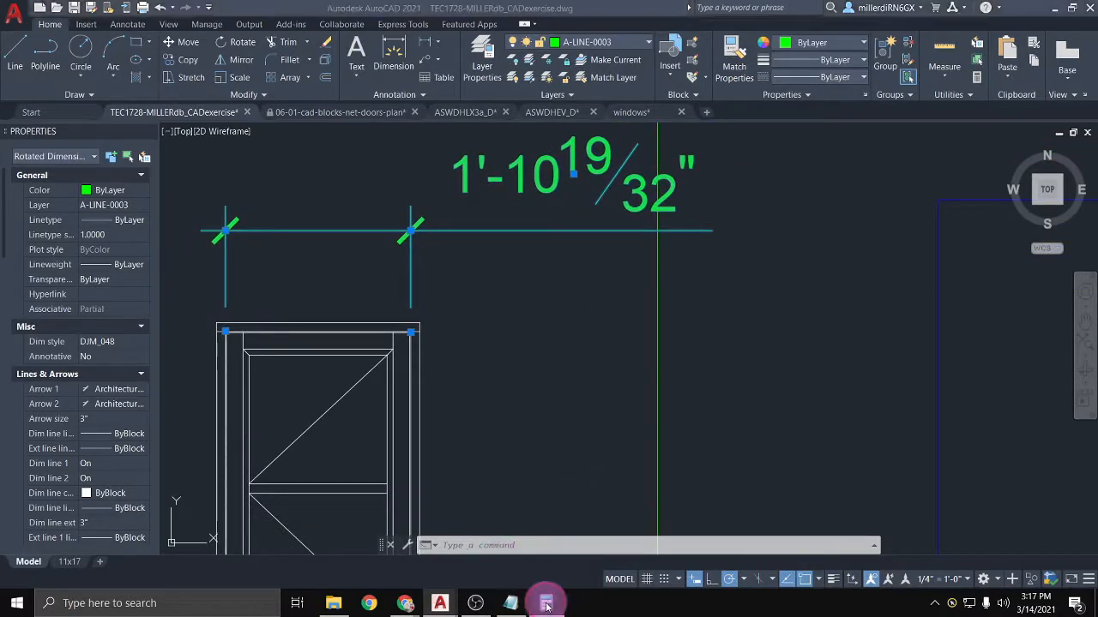
left_click_drag(651, 70, 860, 77)
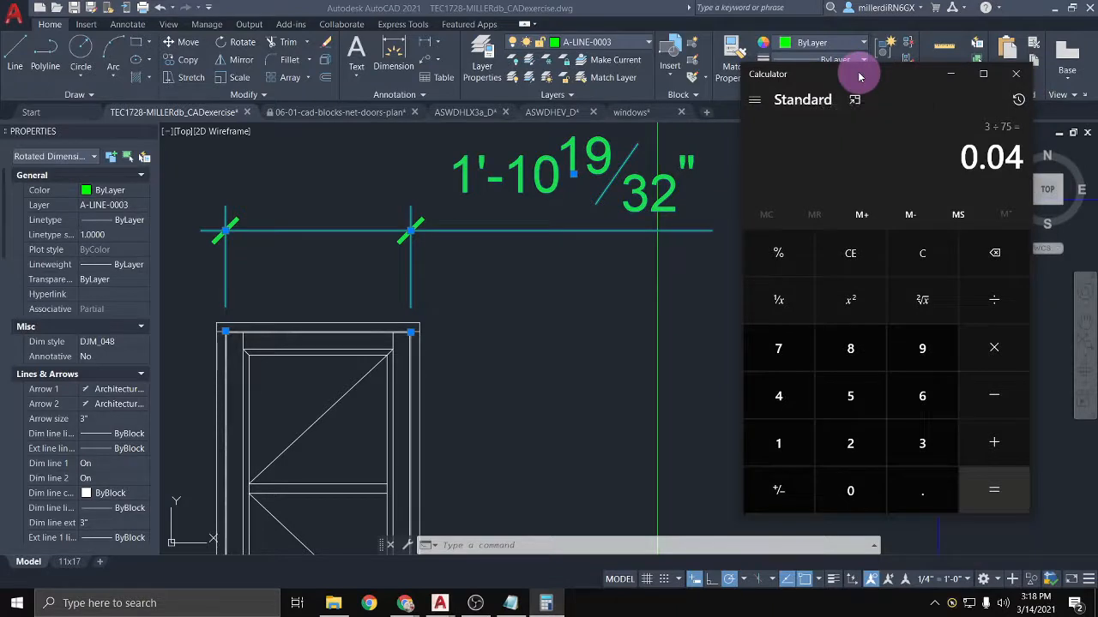
type("14")
key("BackSpace")
key("BackSpace")
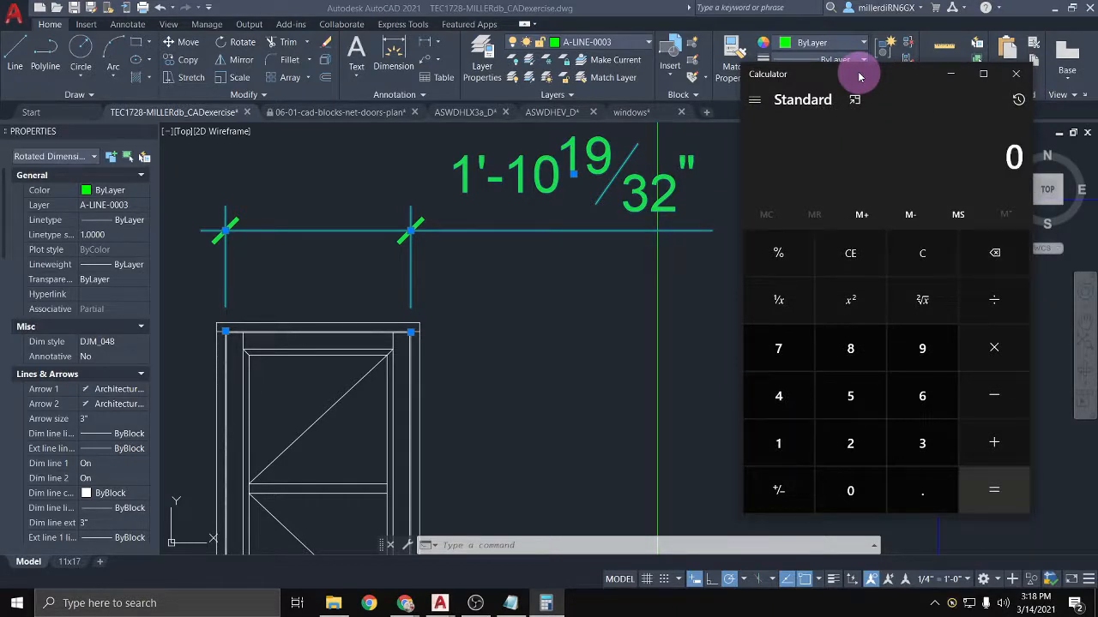
type("19/32")
key("Return")
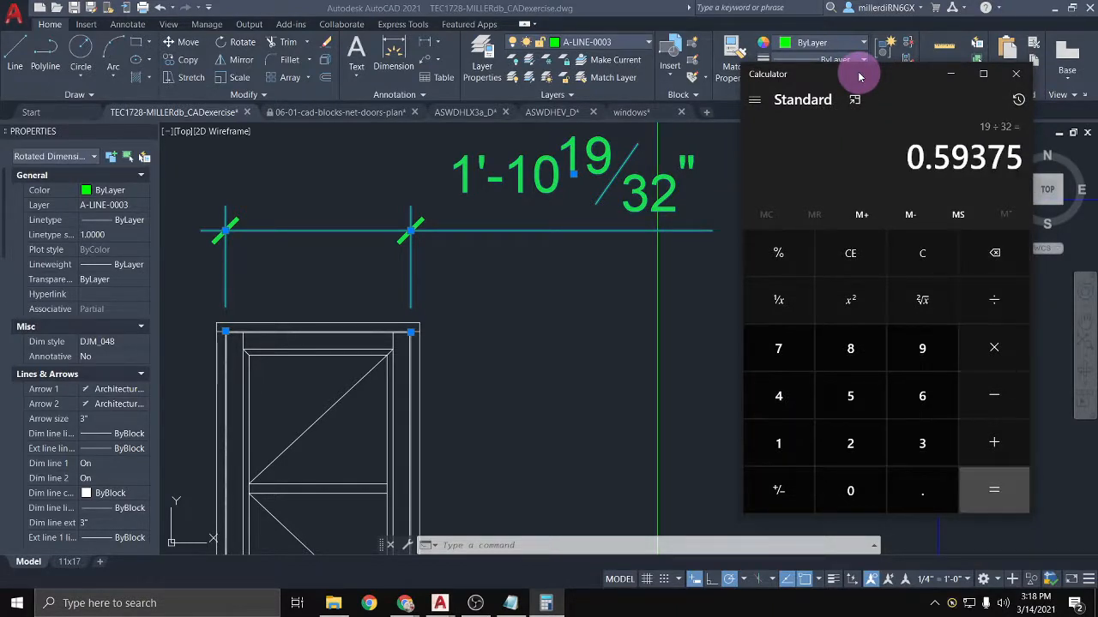
type("+10")
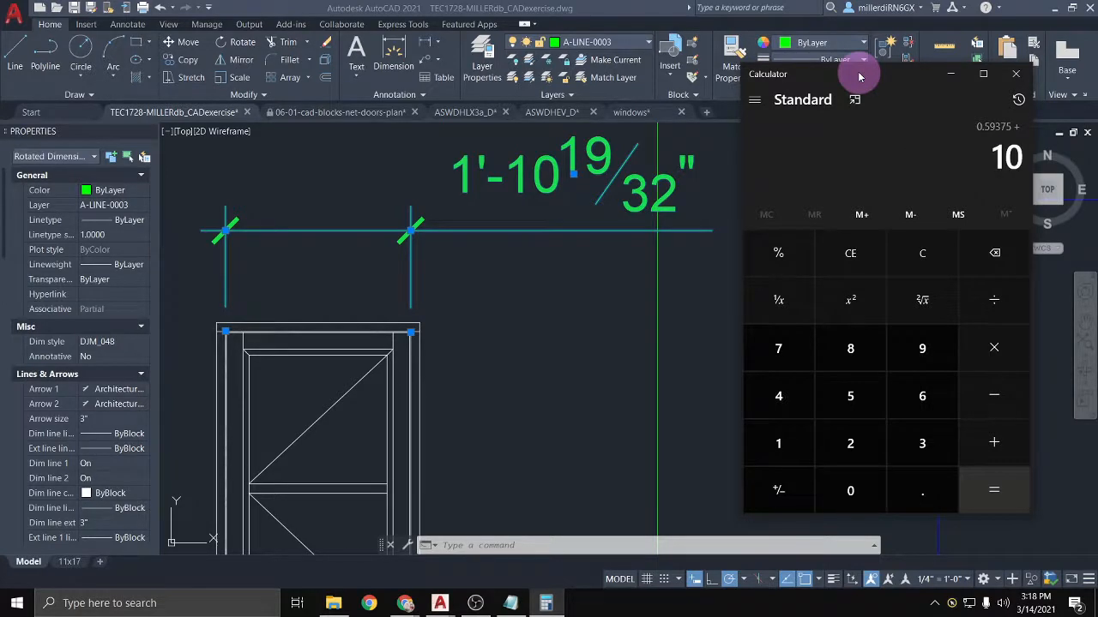
type("+12")
key("Return")
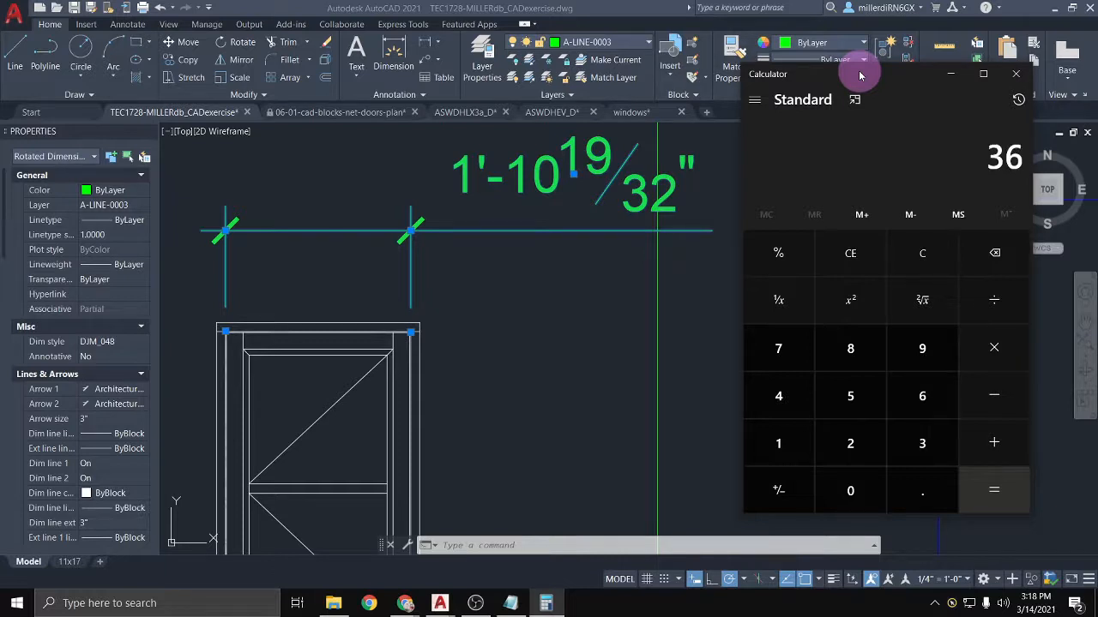
Step: Calculate the window's scale factor by dividing 36 by 22.59375
type("22.59")
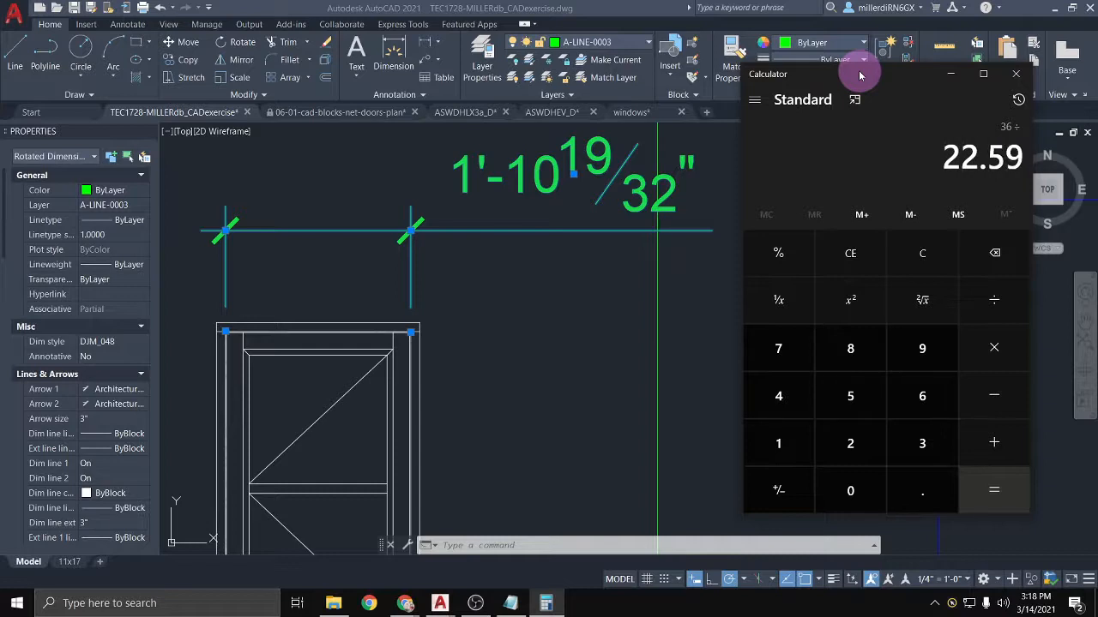
type("3360995850622")
key("Return")
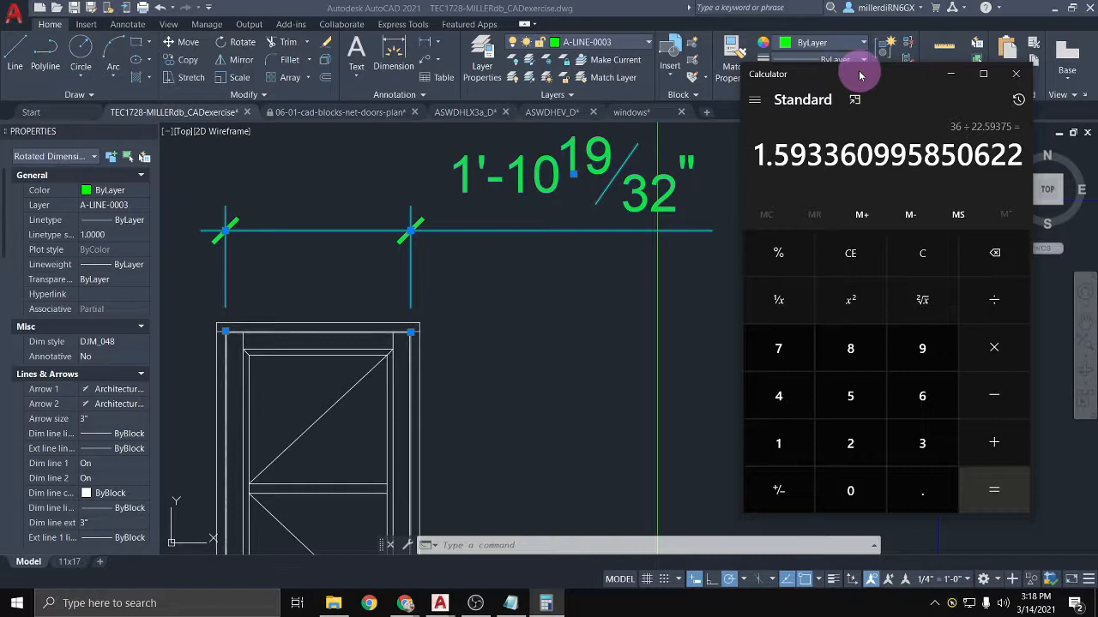
Step: Back in AutoCAD, scale the window block and its dimension by 1.59336099585 from the window's upper-left corner
left_click(701, 302)
scroll(518, 359, "down", 4)
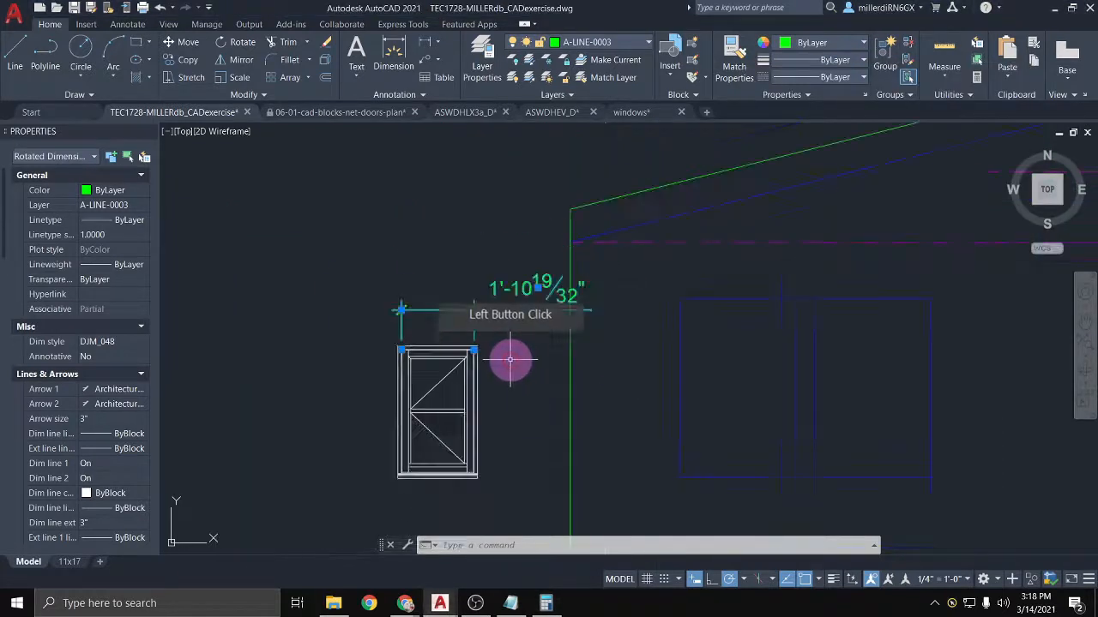
left_click(480, 506)
left_click(400, 300)
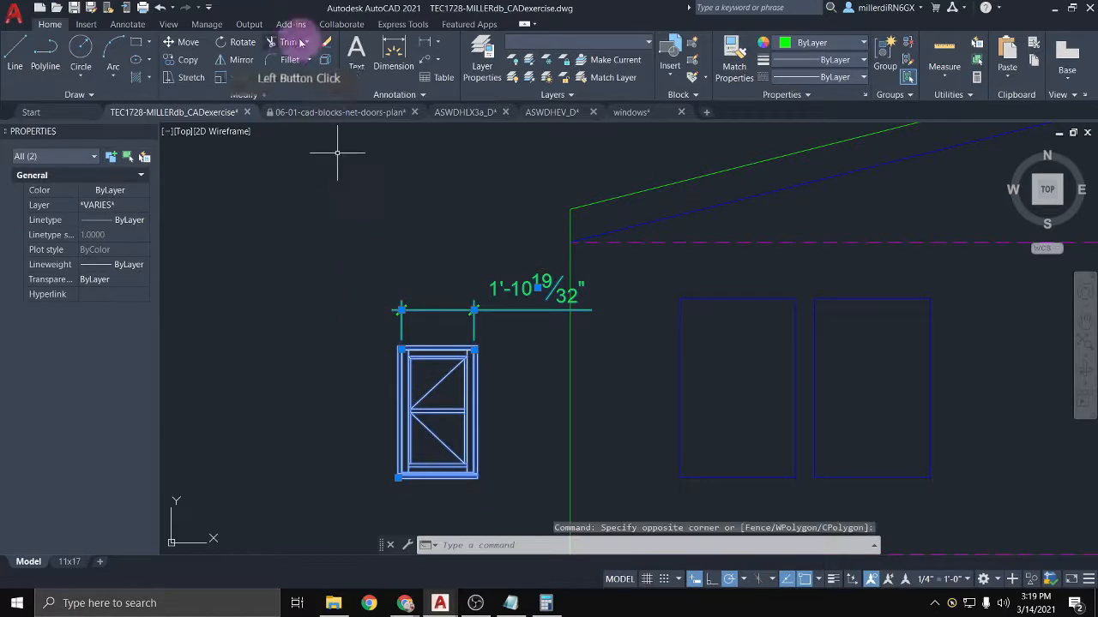
left_click(236, 77)
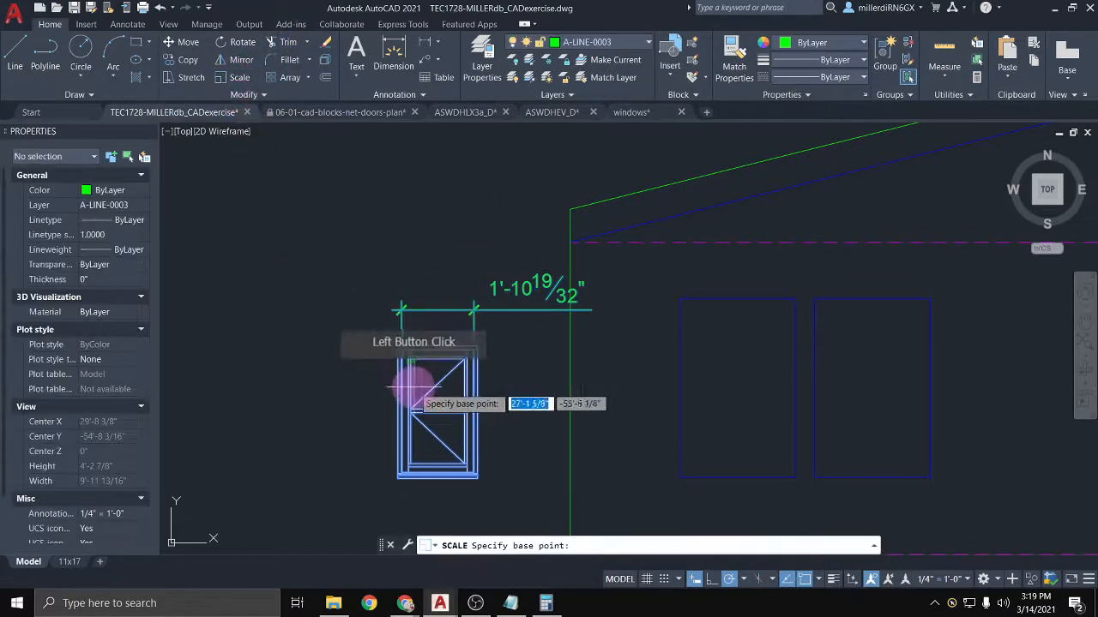
left_click(400, 345)
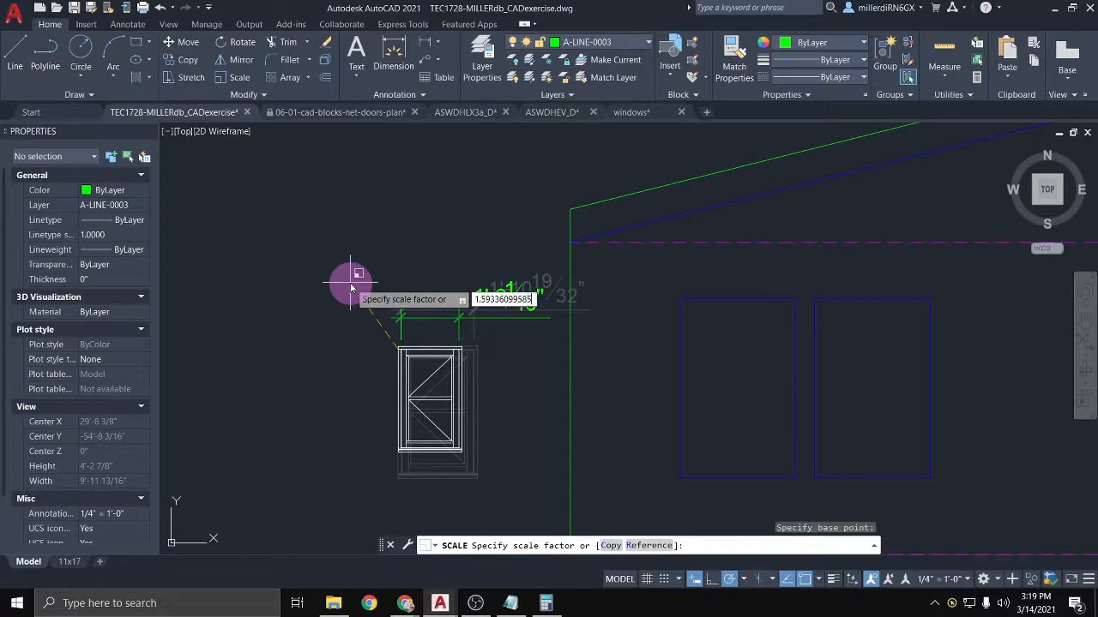
left_click(351, 286)
scroll(414, 342, "down", 2)
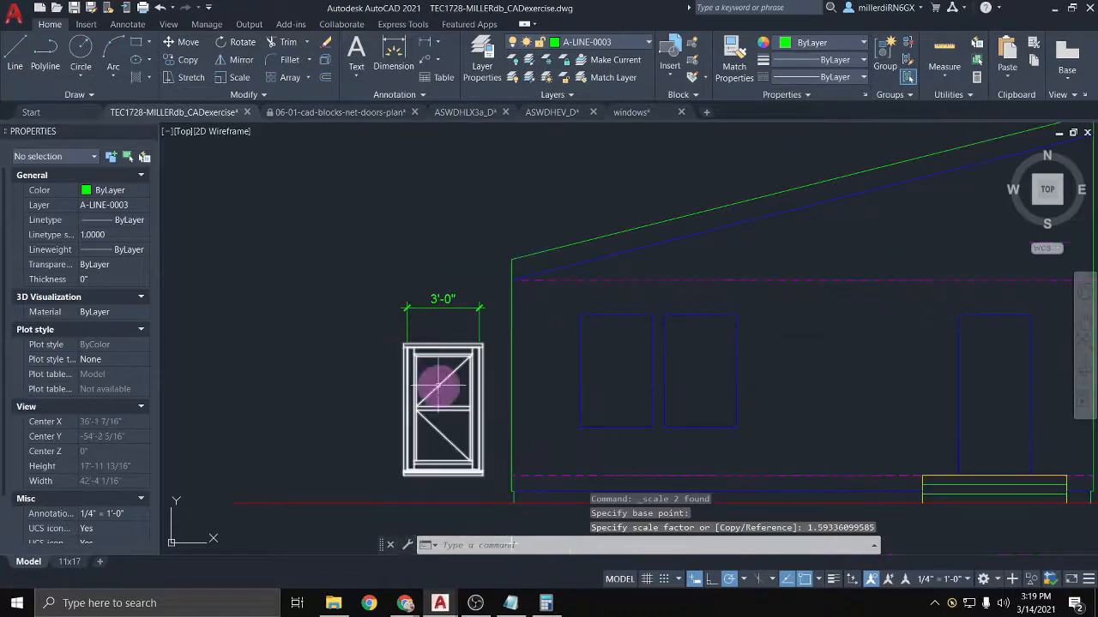
Step: Move the scaled window by its inner upper-left frame corner to the upper-left corner of the first blue window opening
left_click(455, 471)
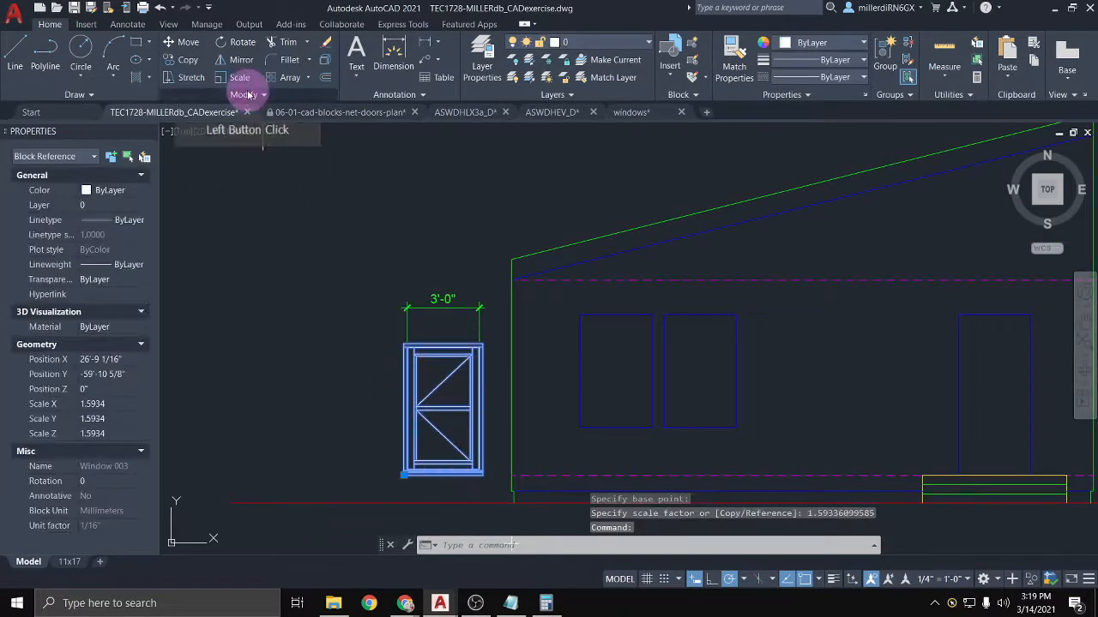
left_click(172, 43)
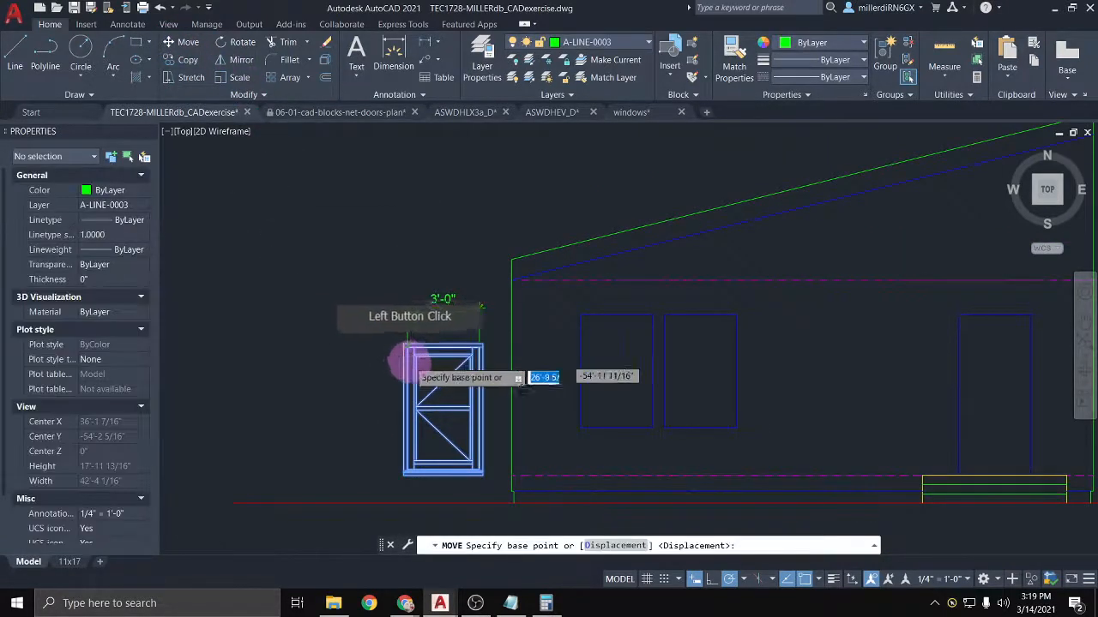
scroll(404, 360, "up", 4)
scroll(380, 317, "up", 3)
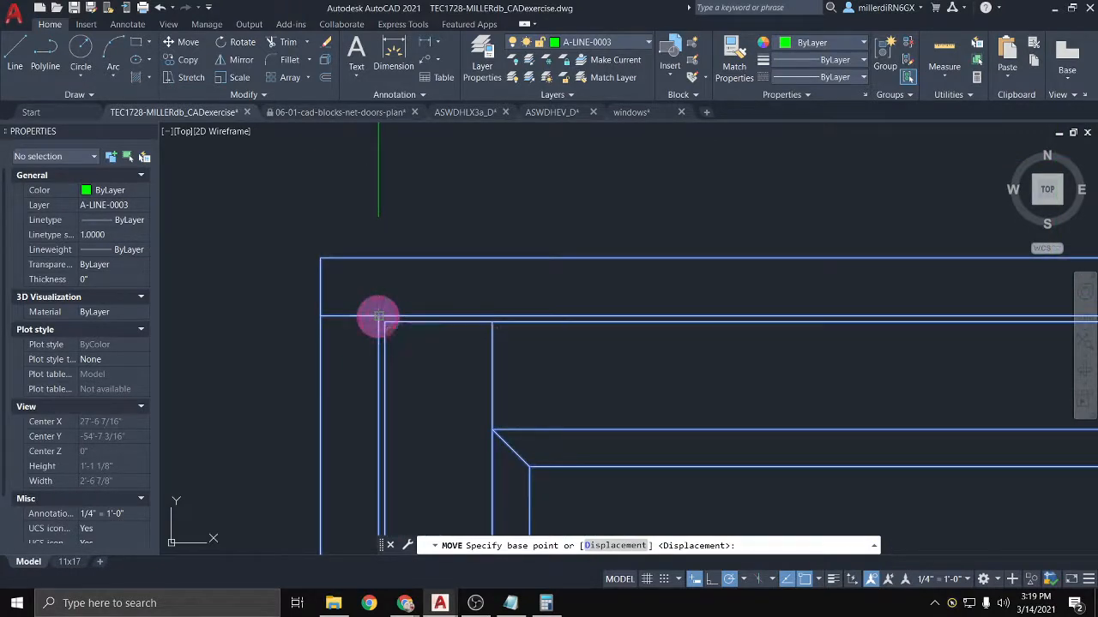
left_click(380, 317)
scroll(380, 318, "down", 3)
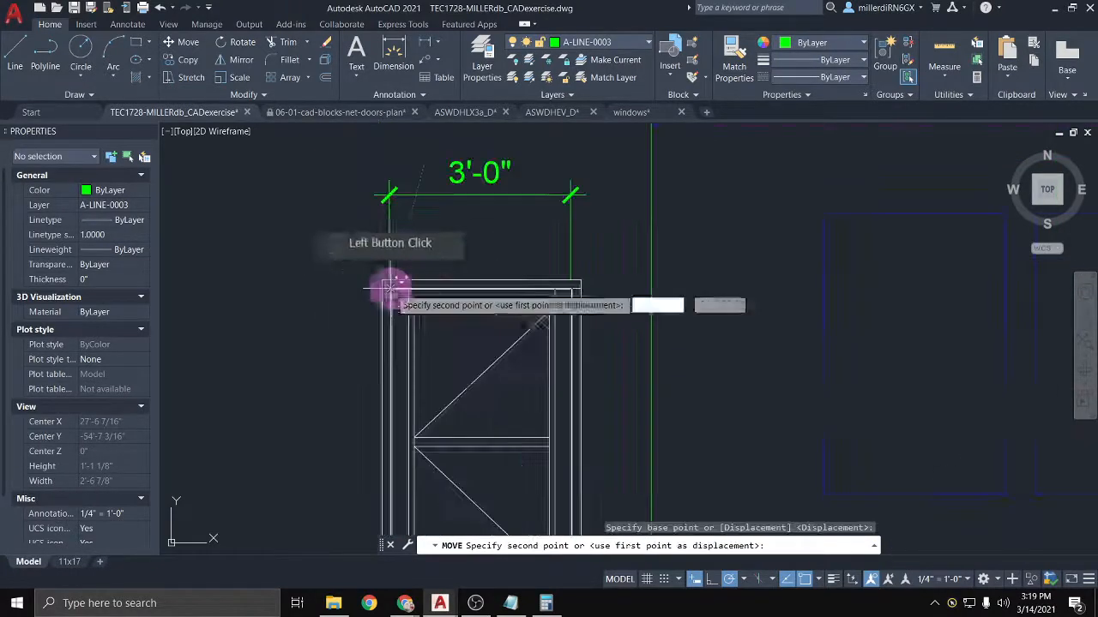
left_click(823, 212)
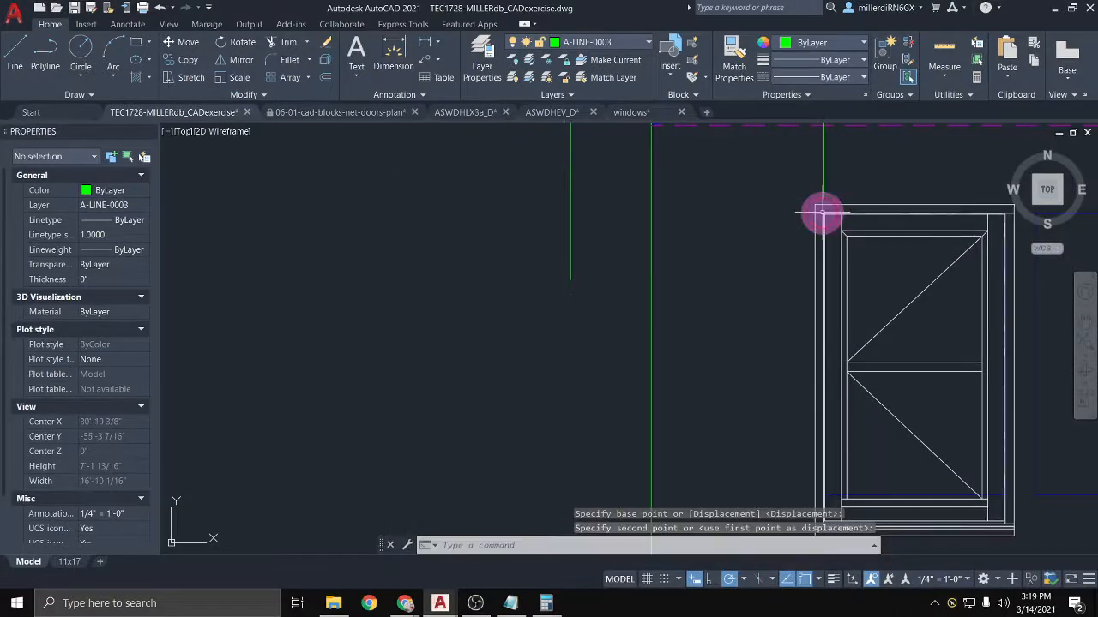
middle_click_drag(867, 260, 517, 80)
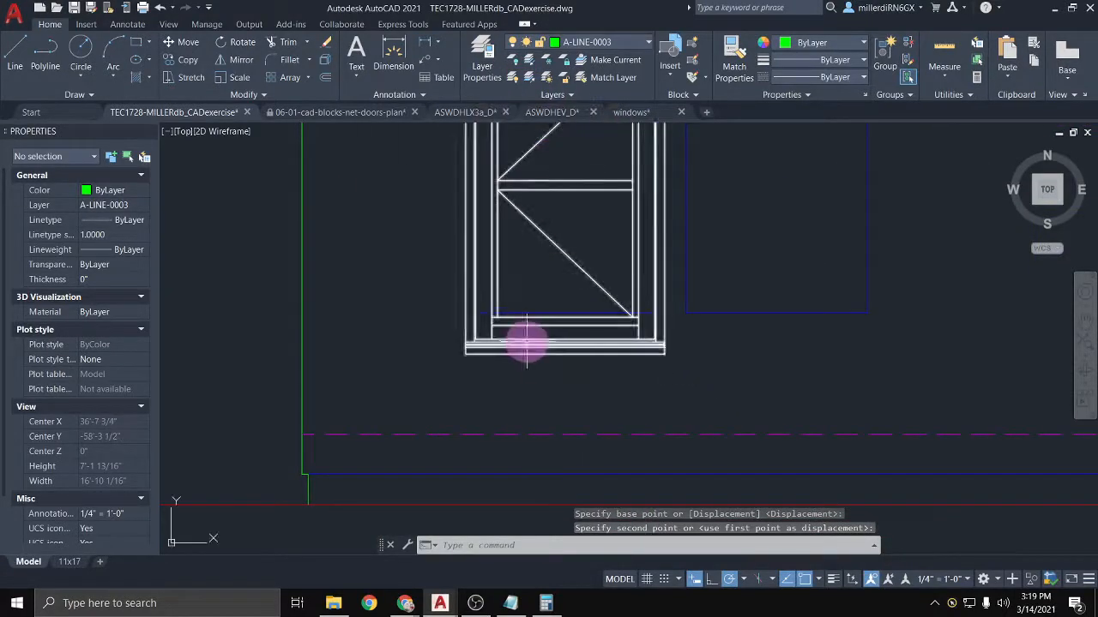
scroll(524, 343, "down", 2)
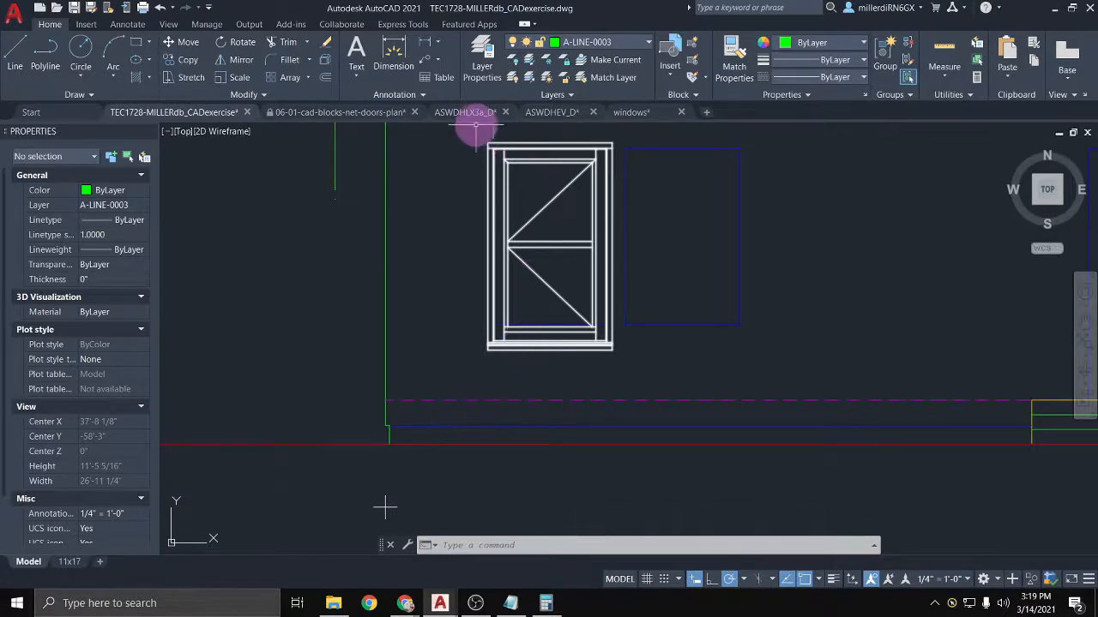
Step: Explode the placed window block and erase the blue opening line crossing its lower part
left_click(558, 341)
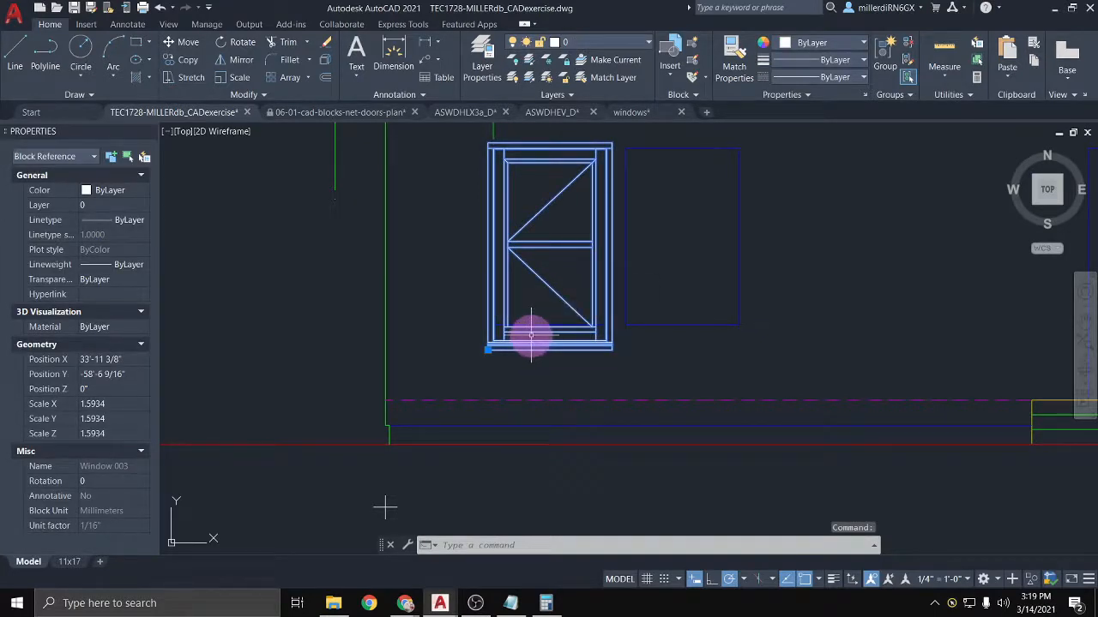
key("Return")
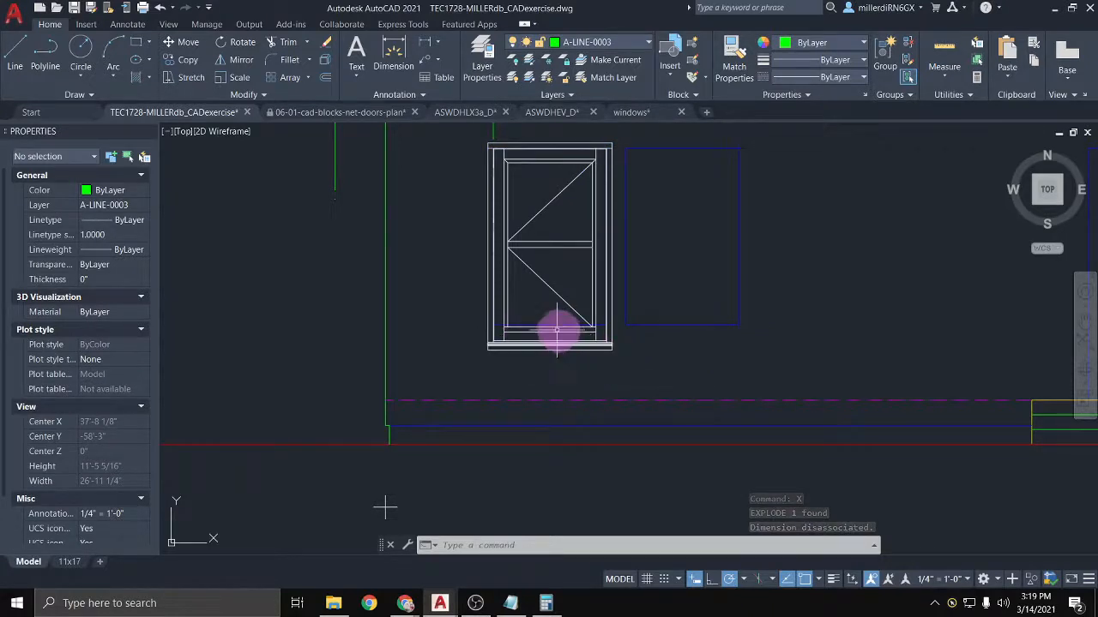
scroll(531, 300, "up", 2)
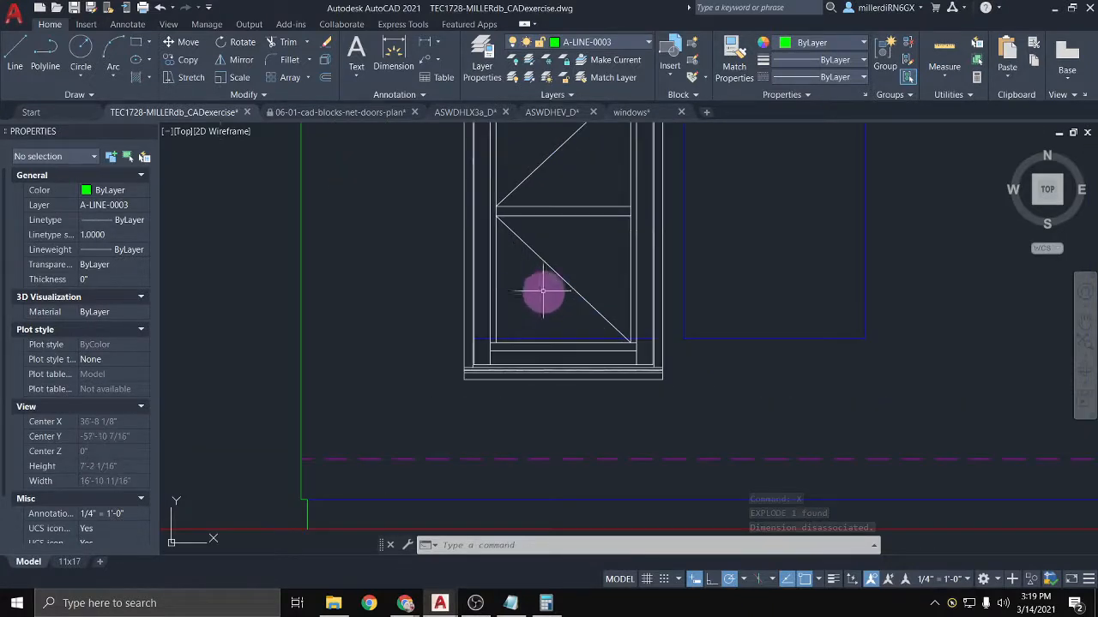
left_click(482, 338)
key("Delete")
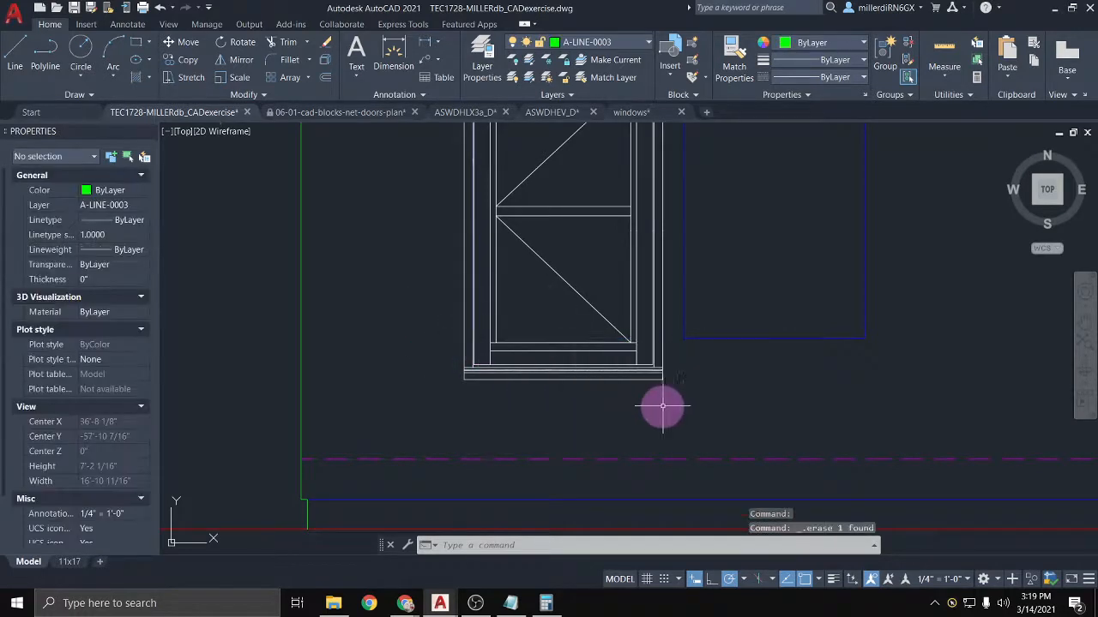
Step: Move the window's lower frame and sill lines up from the inner lower-right frame corner to align with the adjacent blue opening's bottom edge
left_click(672, 382)
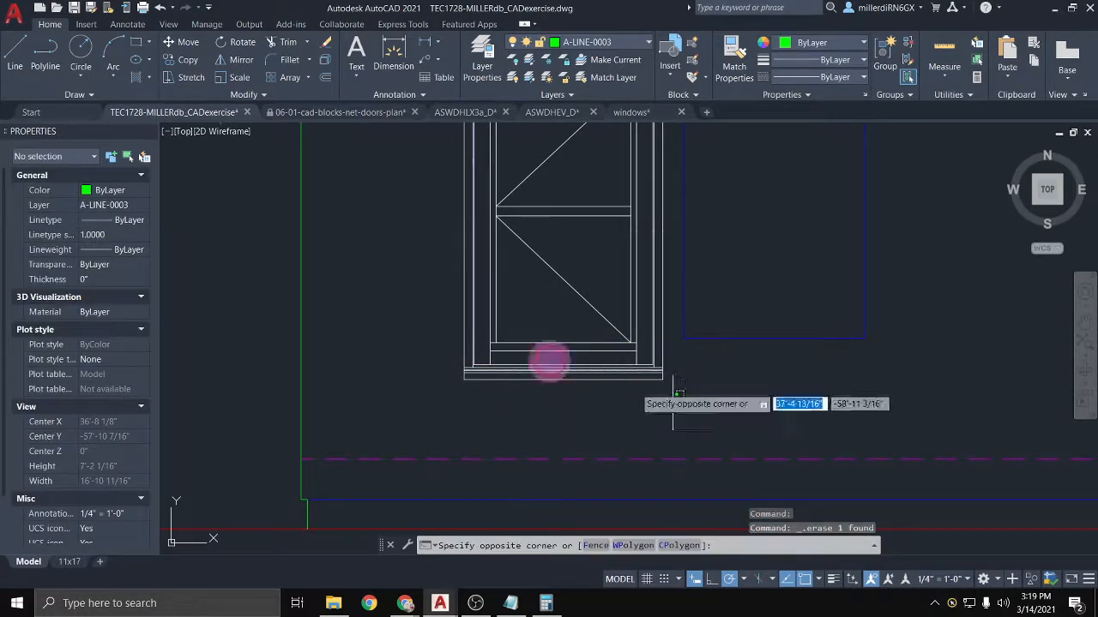
left_click(423, 352)
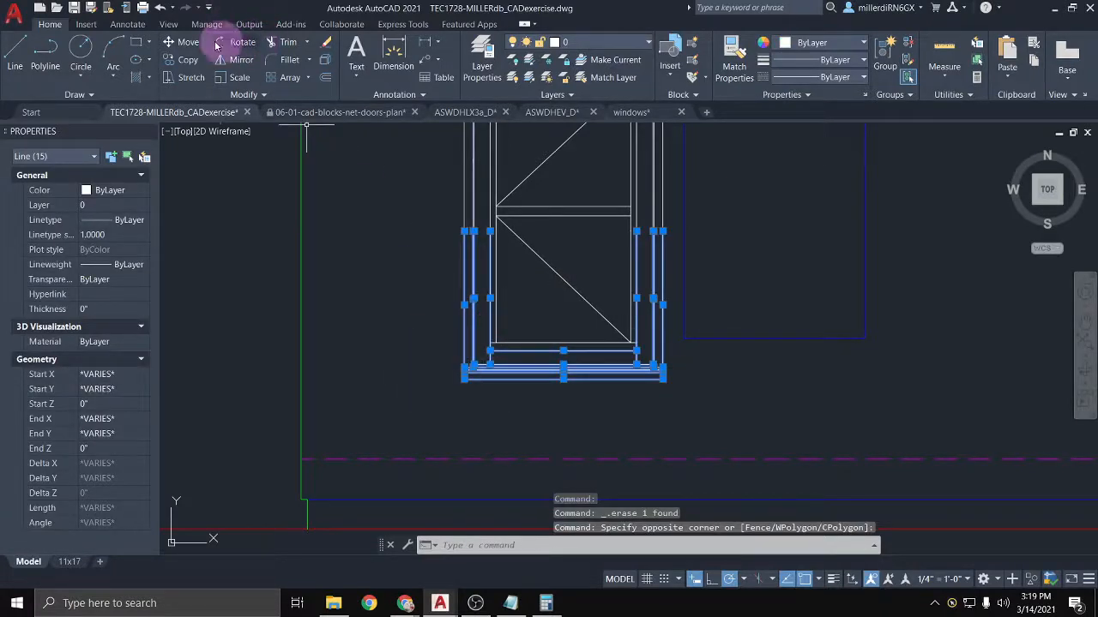
left_click(185, 41)
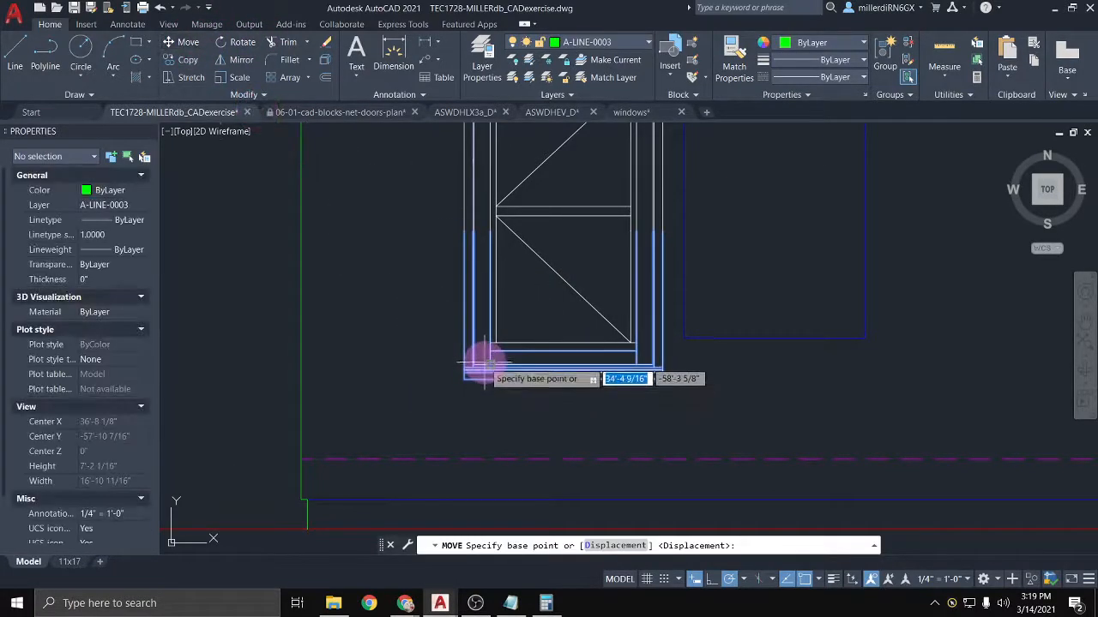
scroll(484, 360, "up", 4)
scroll(892, 352, "down", 2)
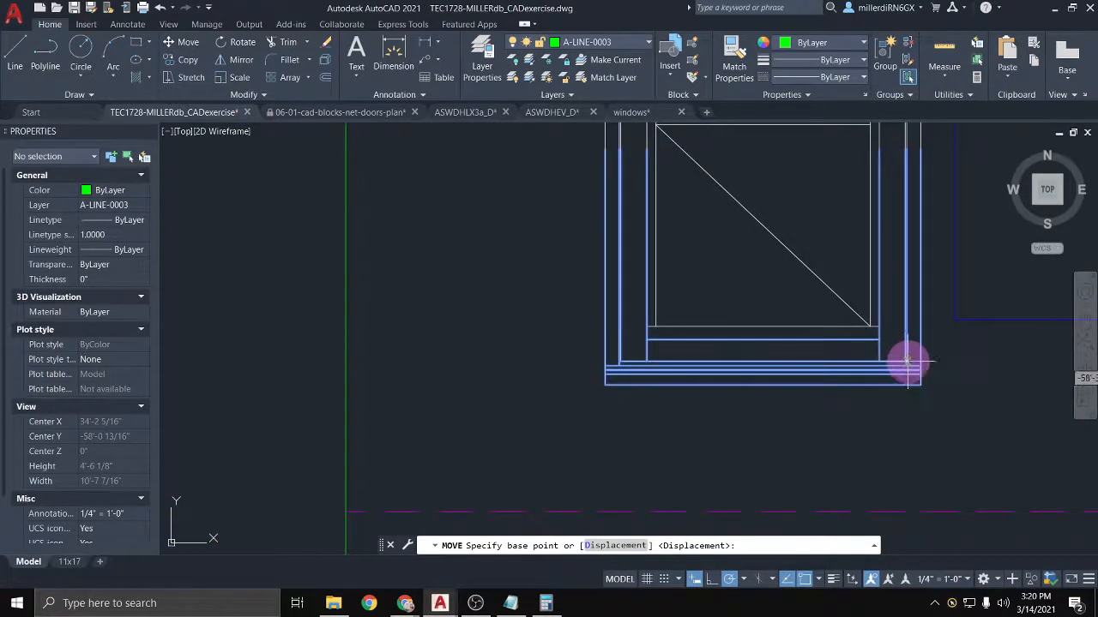
scroll(907, 365, "up", 4)
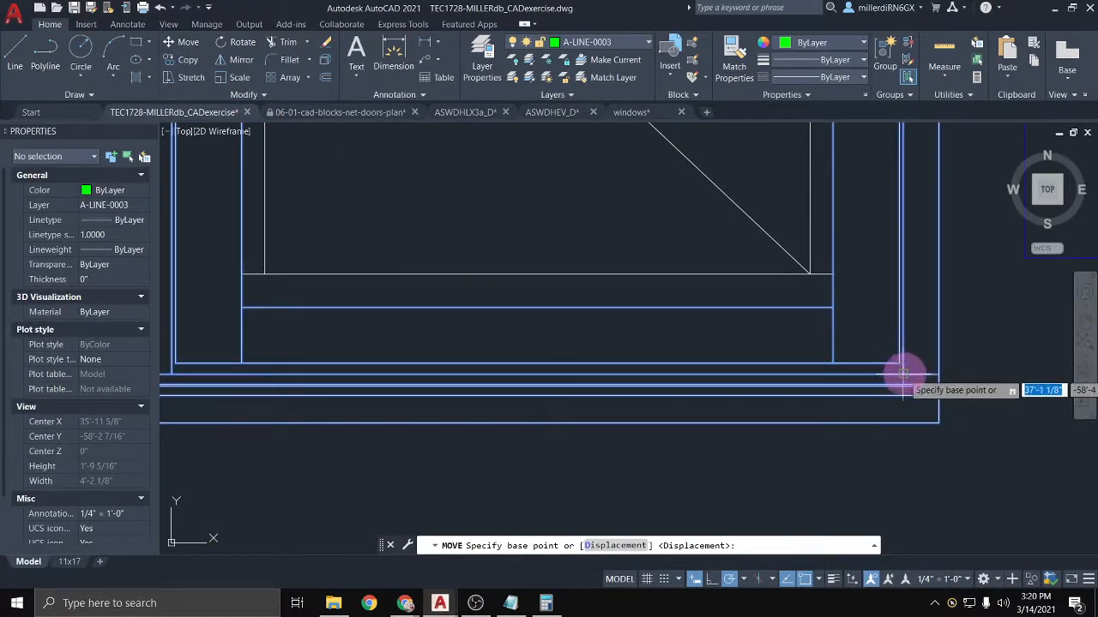
scroll(906, 375, "down", 3)
middle_click_drag(897, 369, 733, 379)
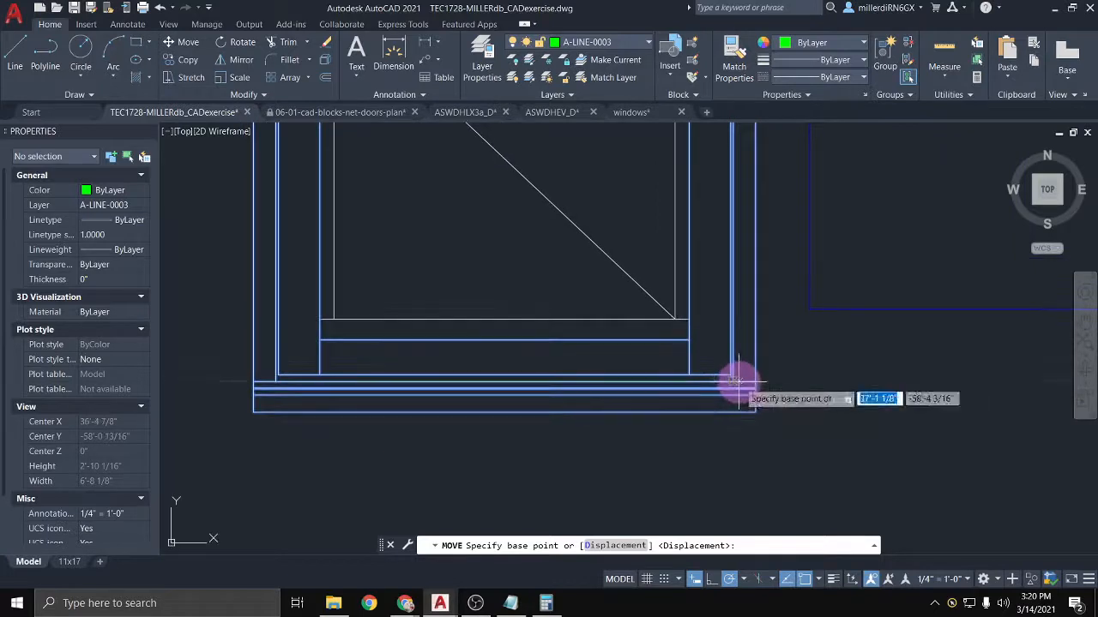
left_click(733, 379)
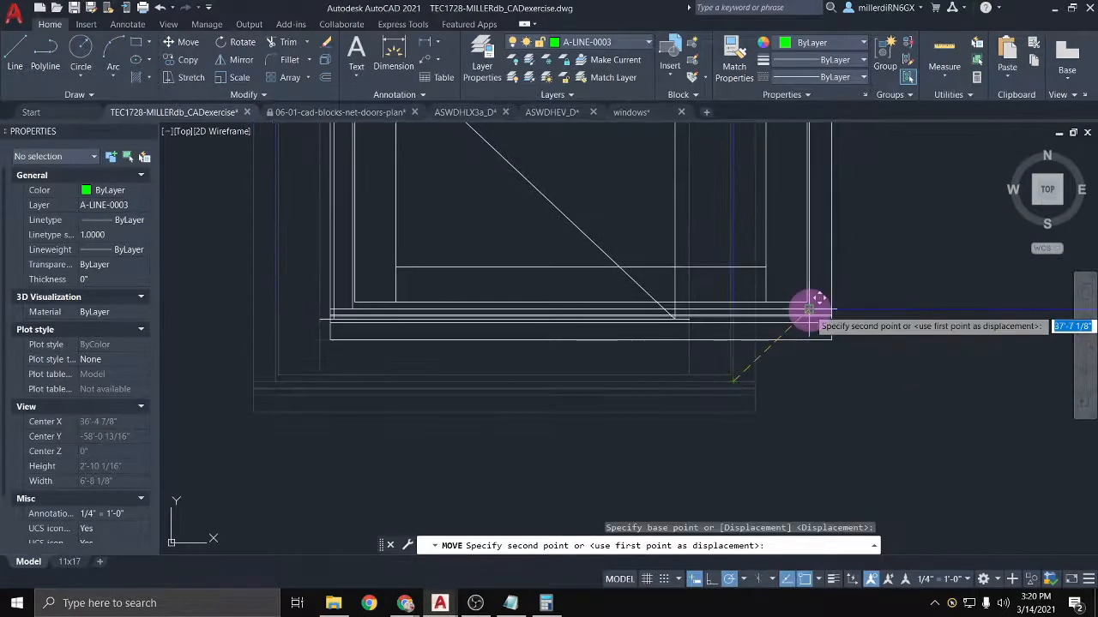
left_click(733, 310)
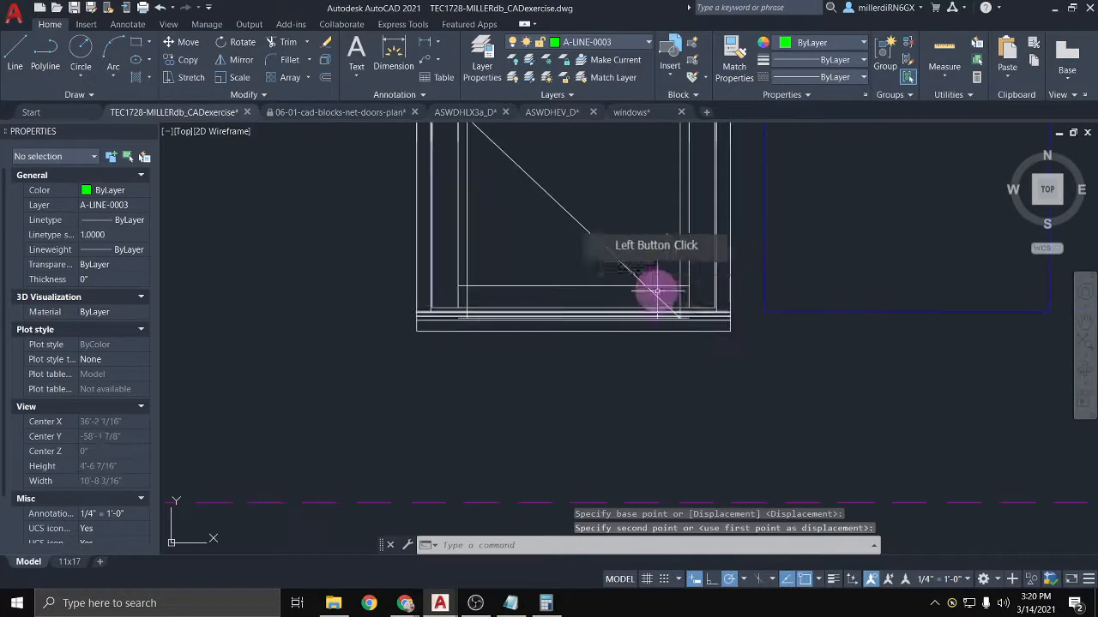
Step: Erase the diagonal lines in both window panes and the leftover horizontal sash line overlapping the sill
left_click(630, 284)
key("Delete")
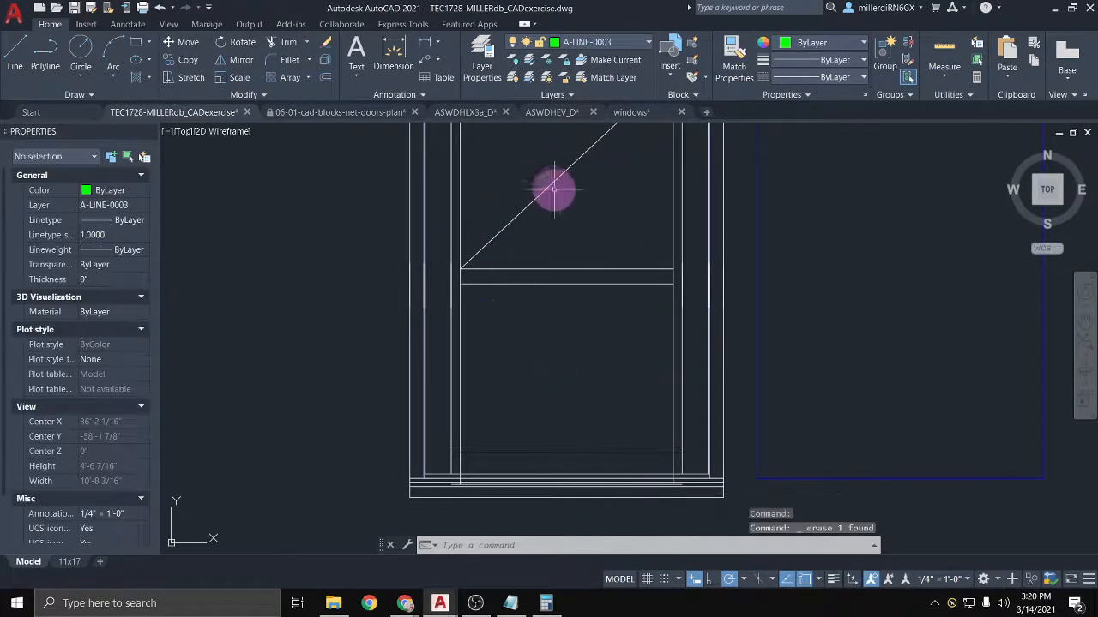
left_click(554, 186)
left_click(509, 176)
key("Delete")
left_click(640, 486)
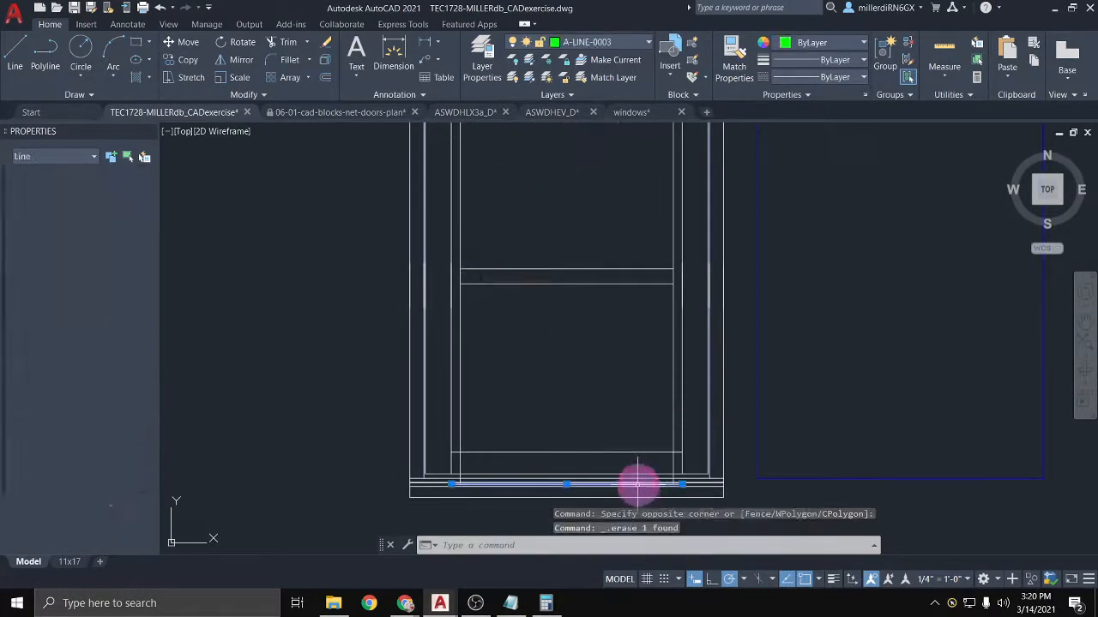
key("Delete")
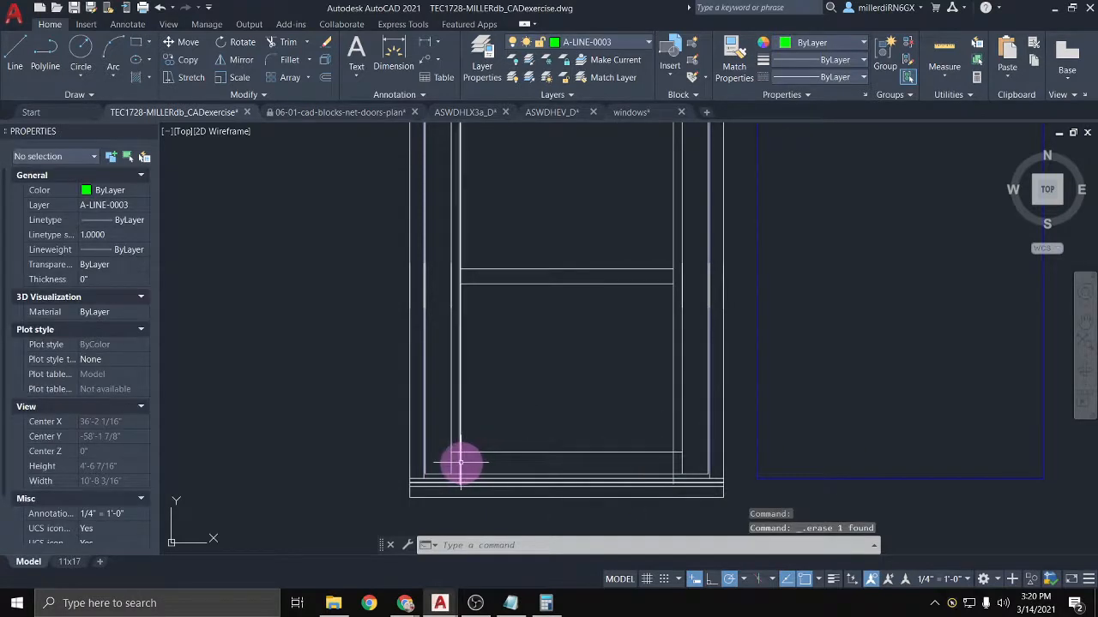
Step: Shorten the left and right inner vertical sash lines so their lower ends meet the bottom frame line above the sill
left_click(461, 463)
left_click(460, 464)
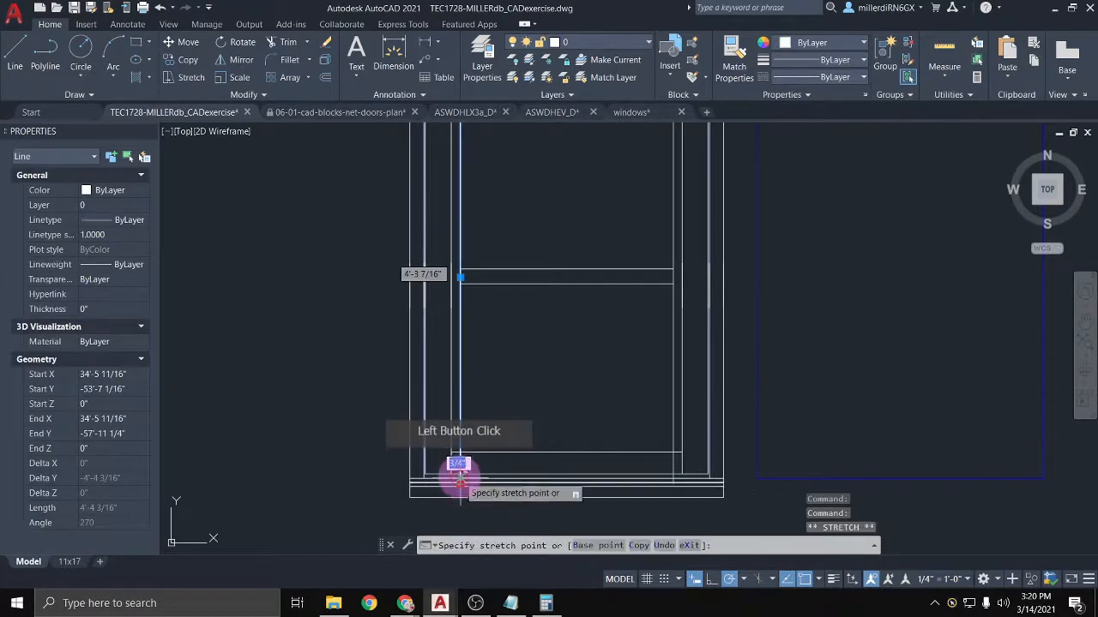
left_click(461, 473)
left_click(729, 472)
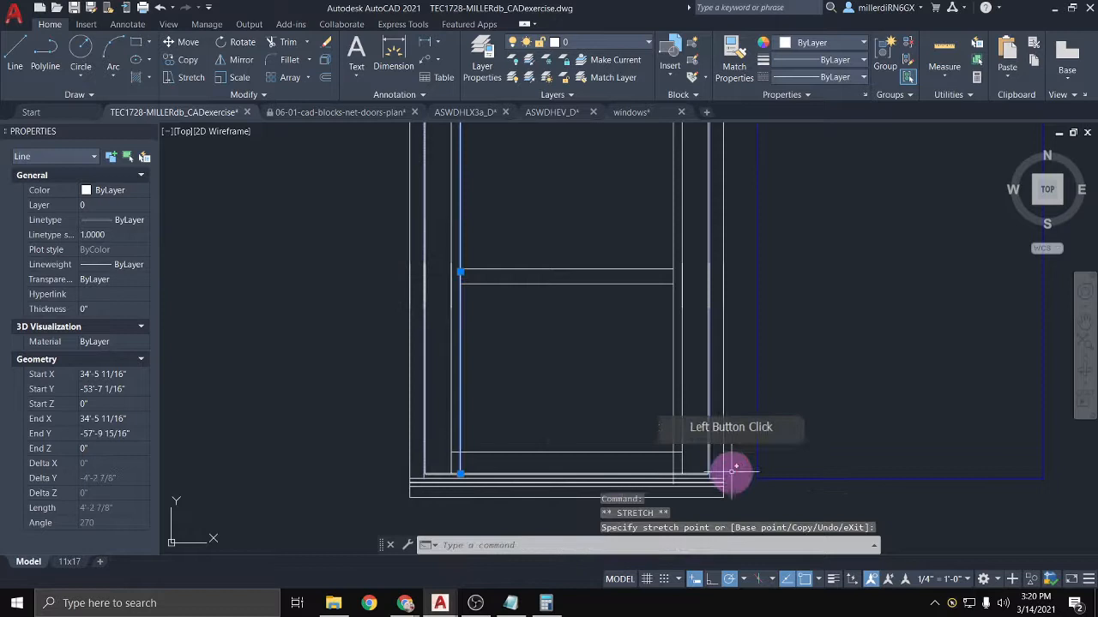
left_click(676, 462)
left_click(672, 471)
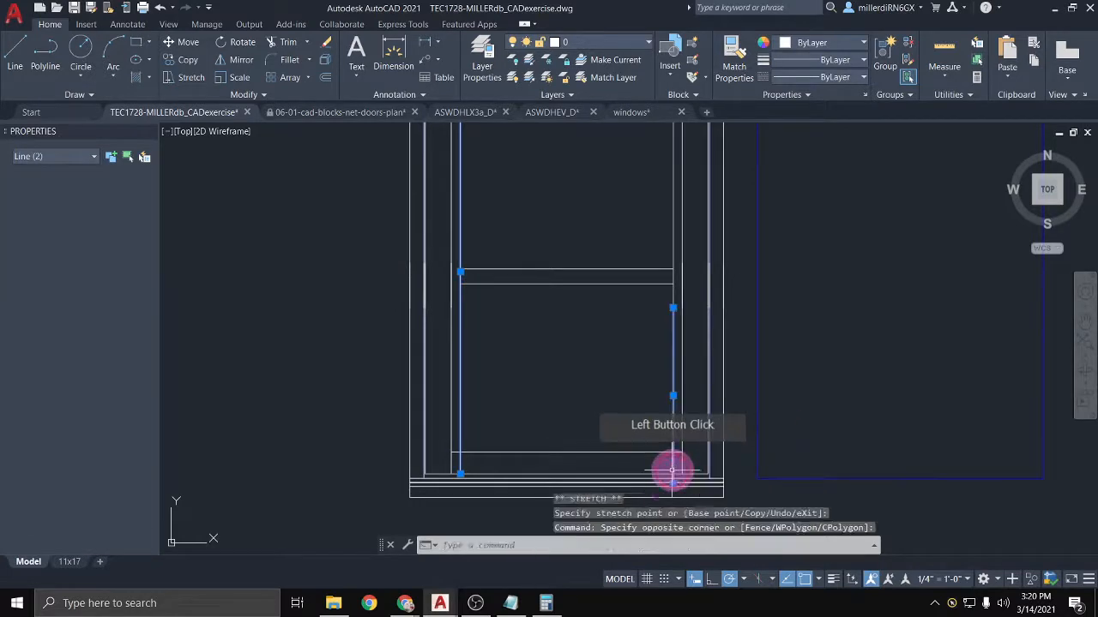
scroll(672, 490, "up", 8)
left_click(658, 467)
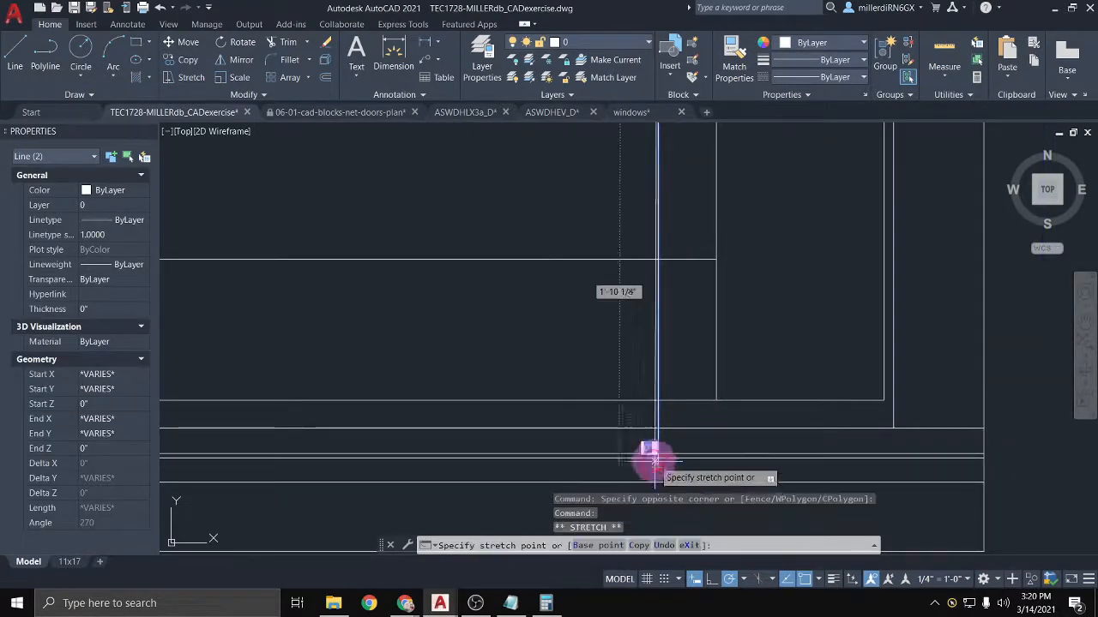
left_click(665, 396)
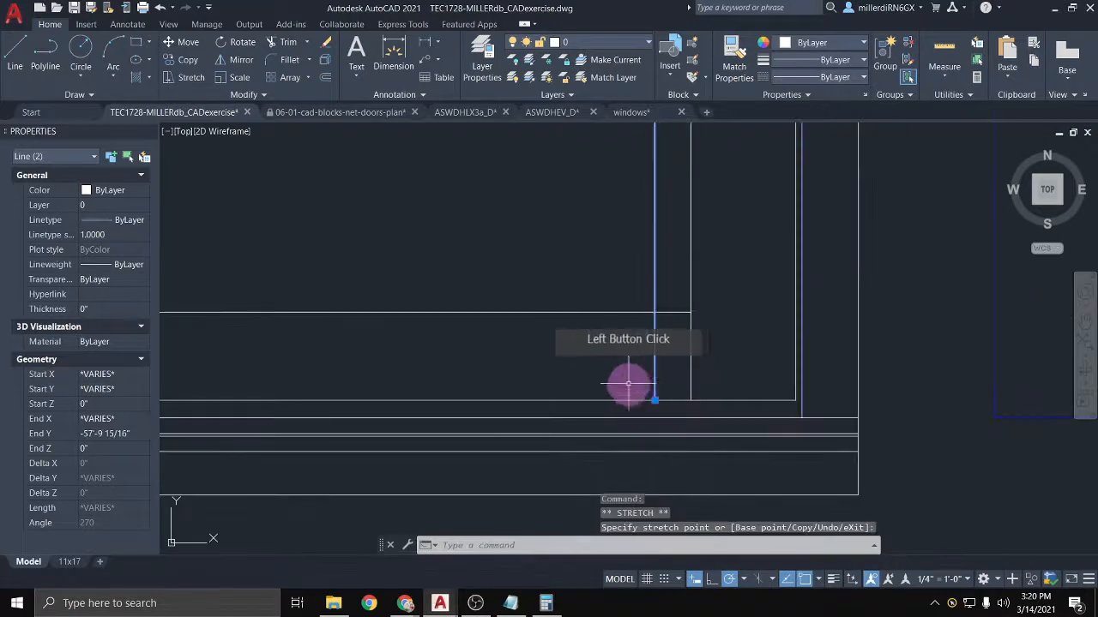
scroll(632, 385, "down", 5)
scroll(515, 339, "down", 3)
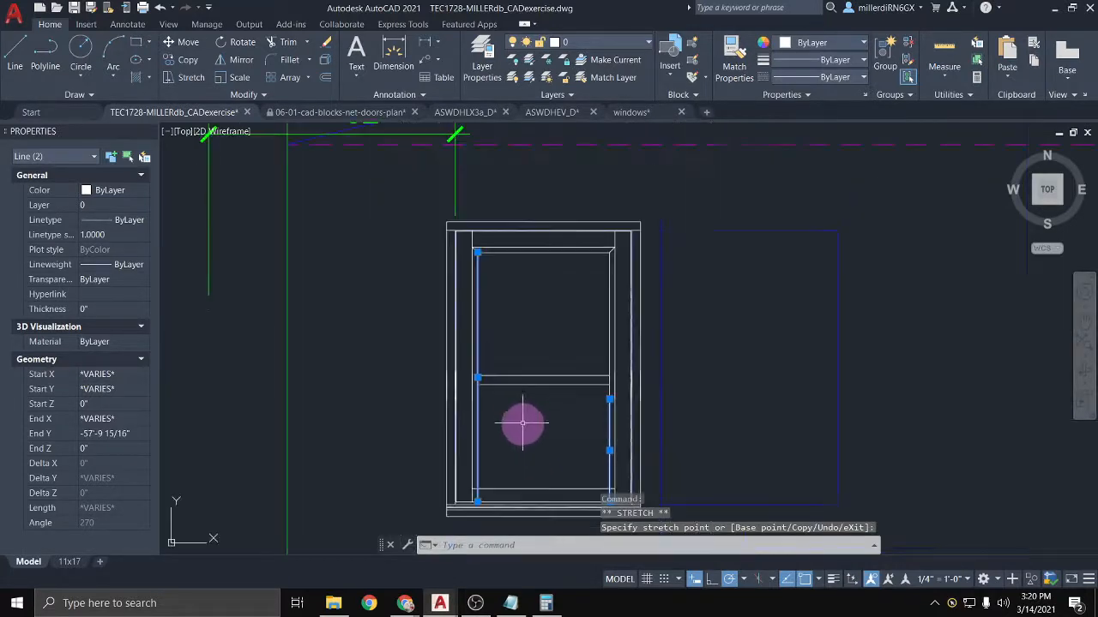
key("Escape")
left_click(536, 399)
left_click(507, 368)
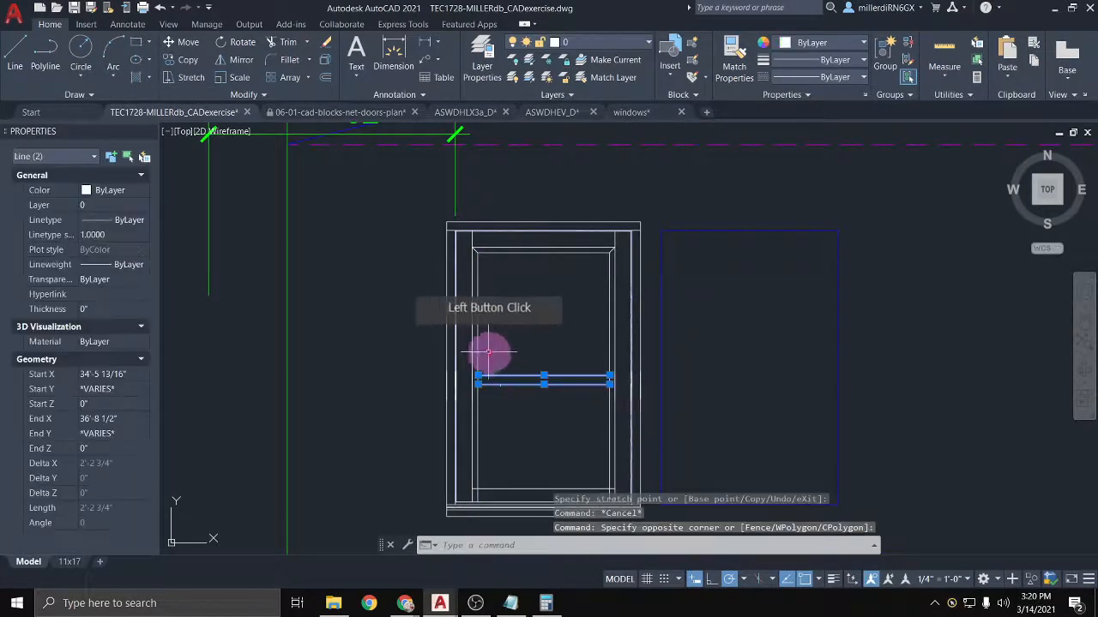
left_click(476, 375)
scroll(475, 381, "up", 7)
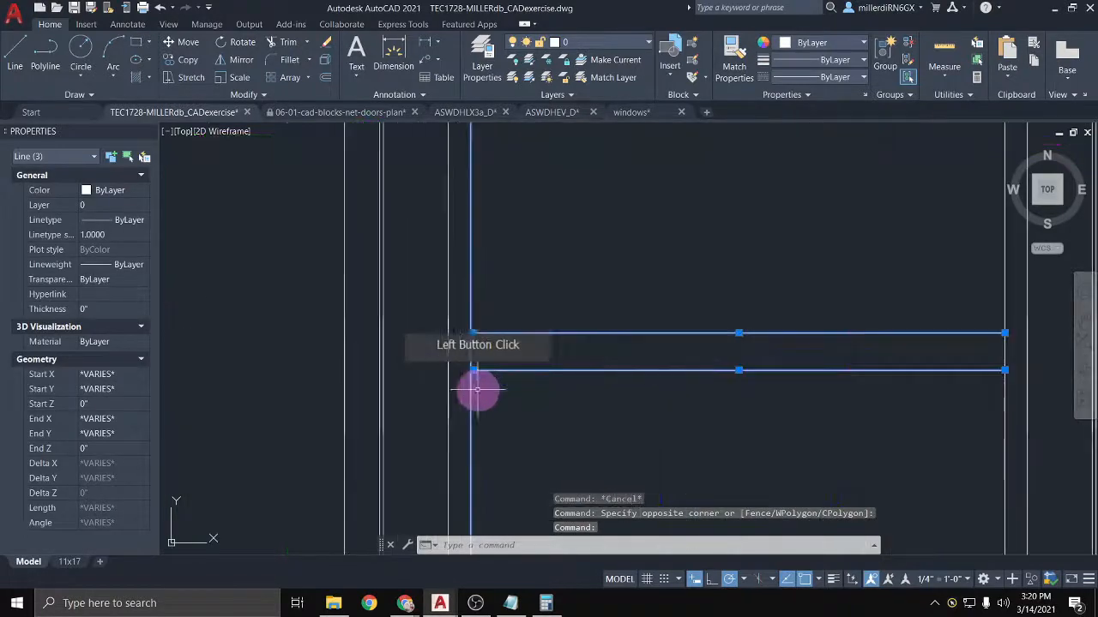
key("Escape")
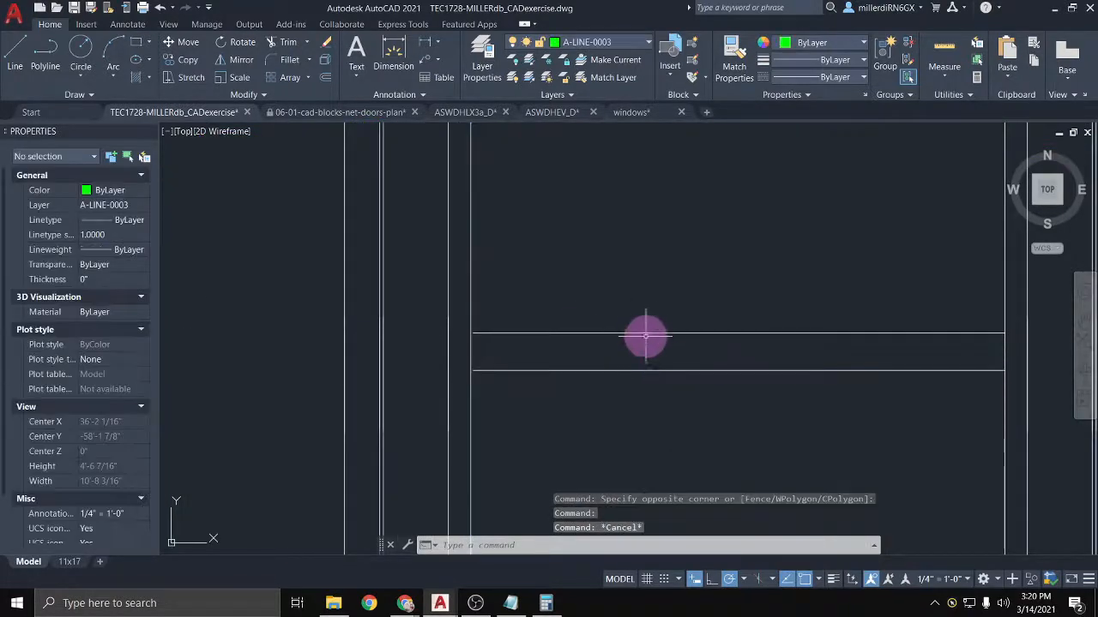
left_click(645, 333)
left_click(629, 371)
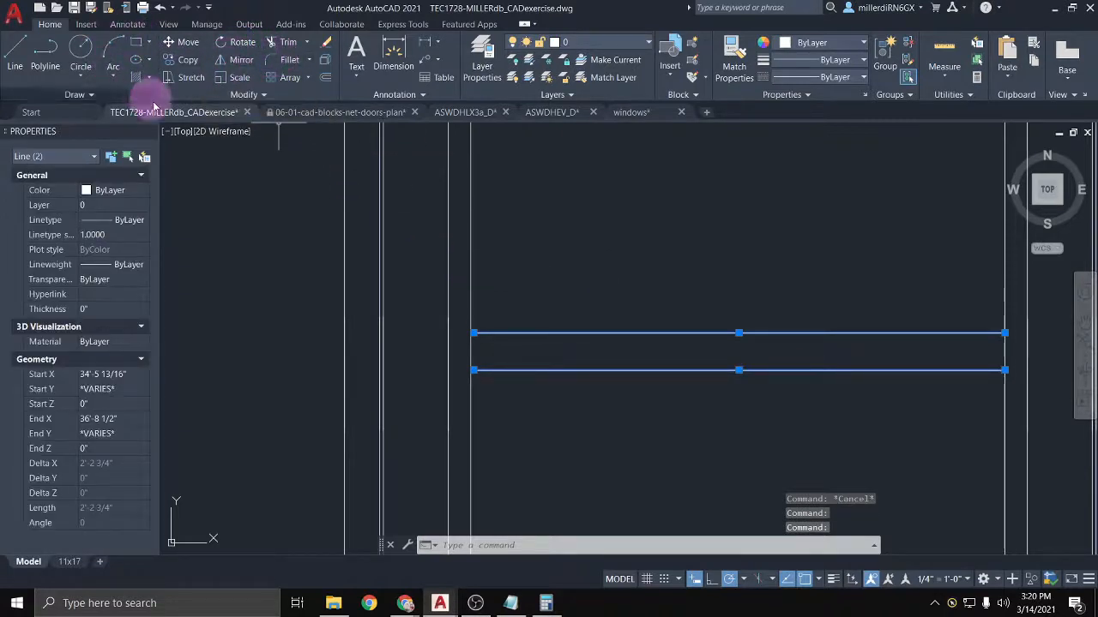
key("Escape")
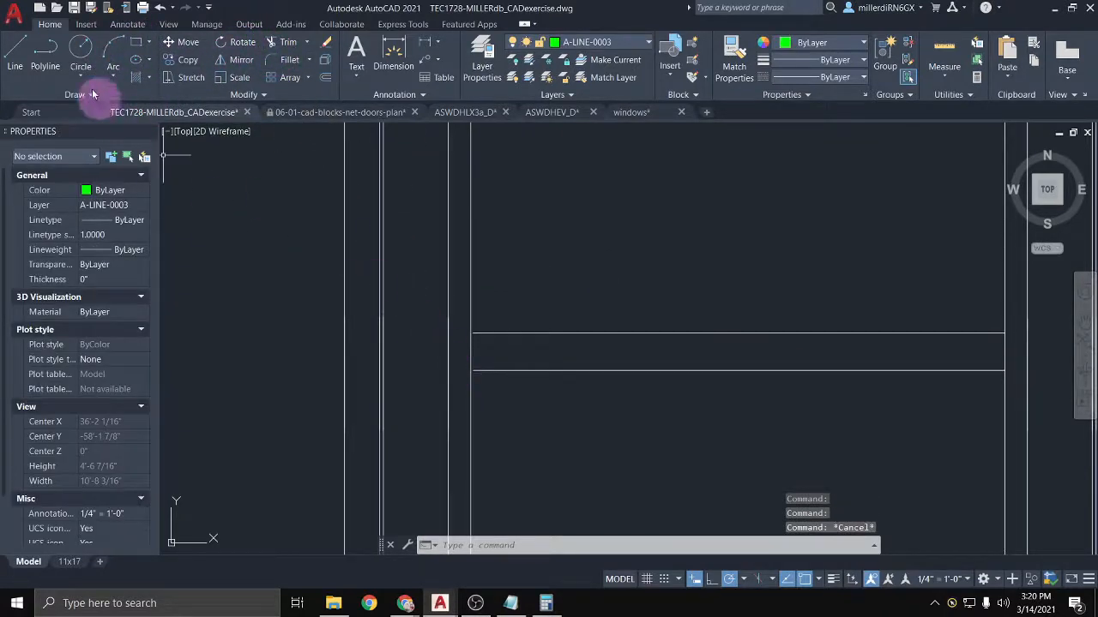
Step: Draw a short vertical line joining the left ends of the two horizontal middle rail lines
left_click(16, 53)
left_click(472, 336)
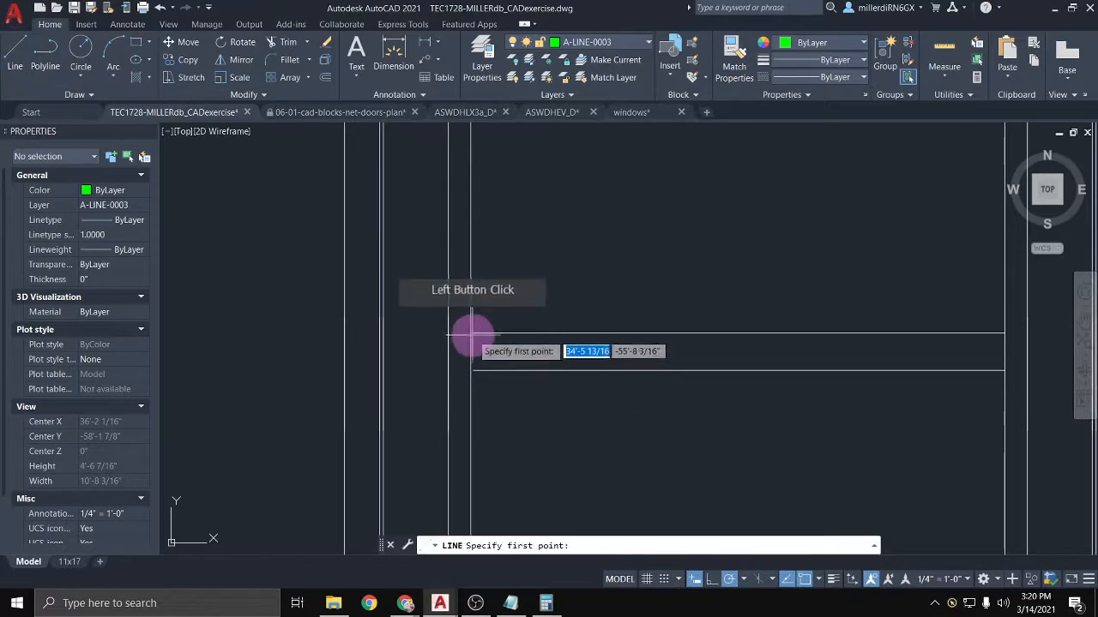
left_click(471, 370)
key("Escape")
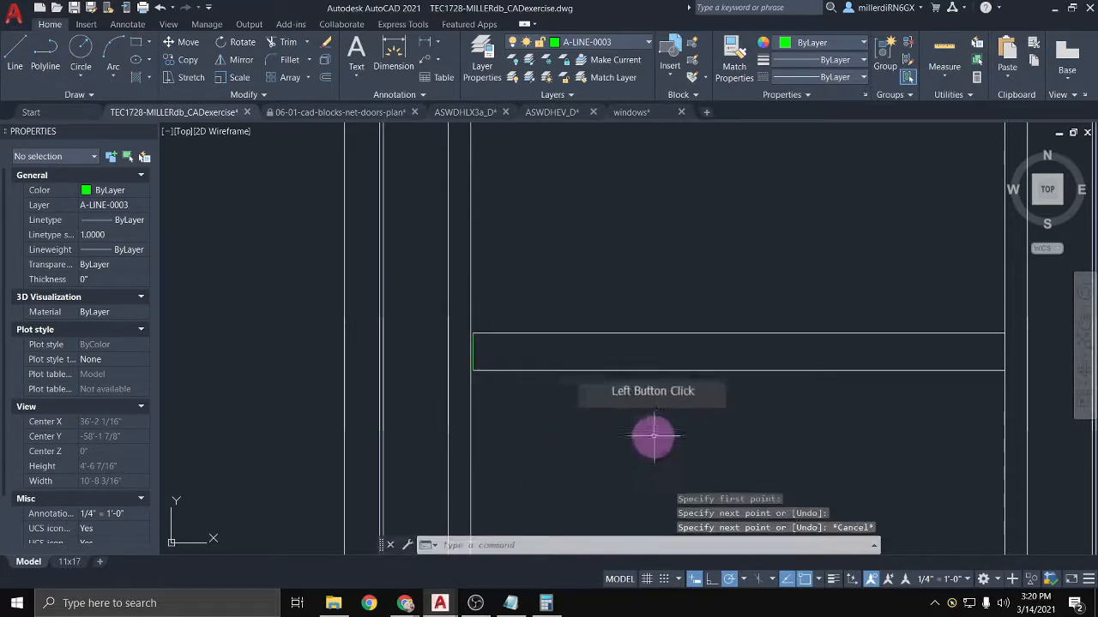
Step: Move the middle rail lines and their connecting line from the connector's midpoint to the midpoint of the left vertical sash line
left_click(795, 412)
left_click(547, 273)
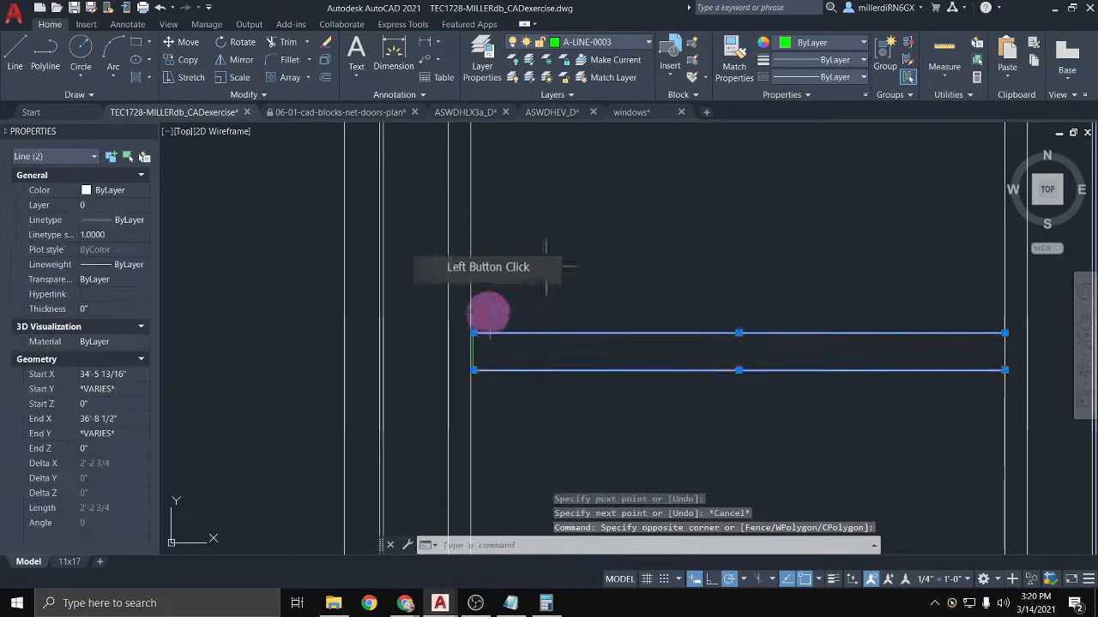
left_click(473, 348)
scroll(480, 353, "up", 2)
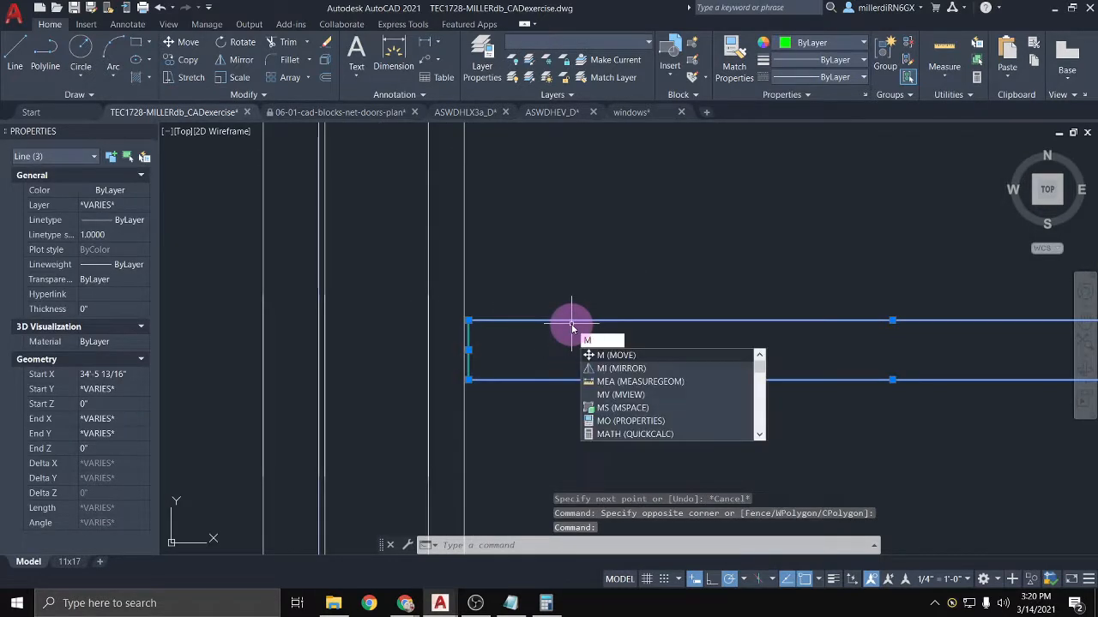
key("Return")
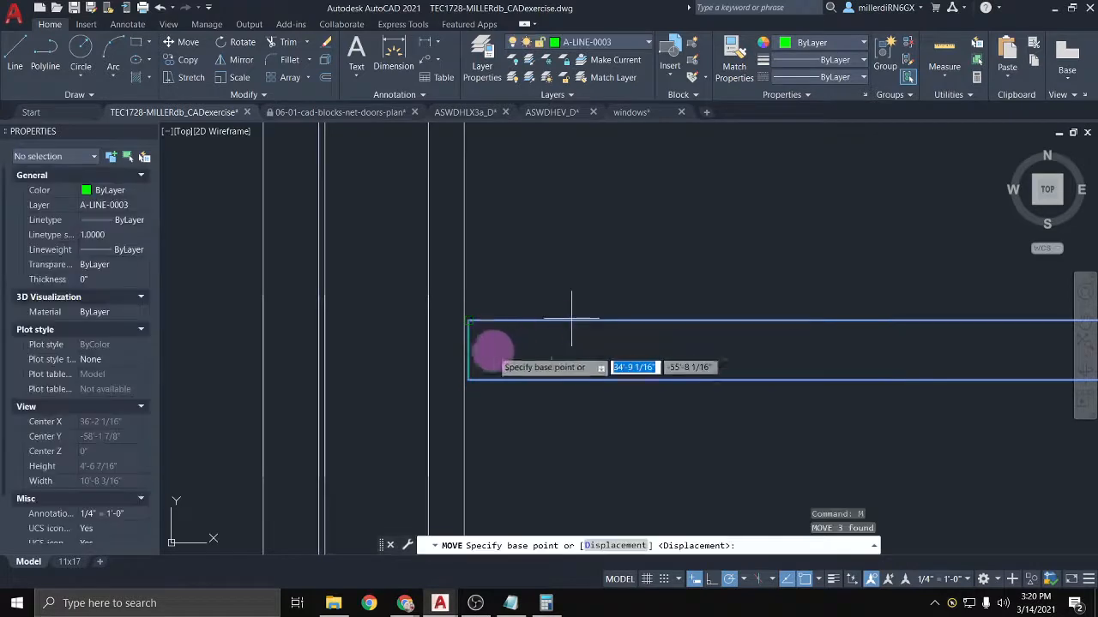
right_click(513, 351, "shift")
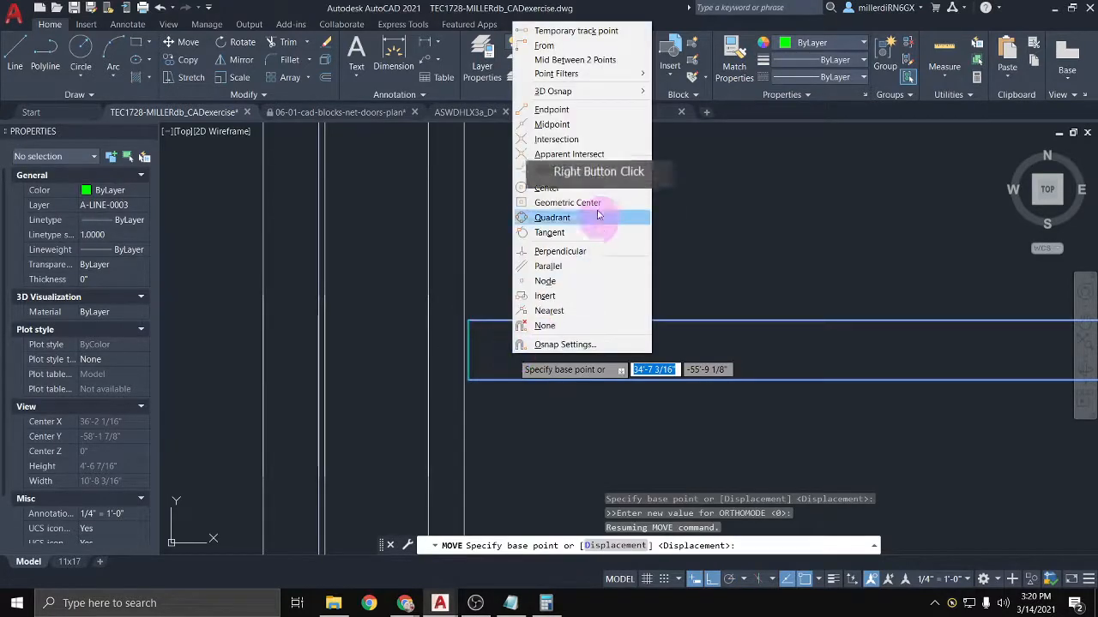
left_click(576, 130)
left_click(466, 351)
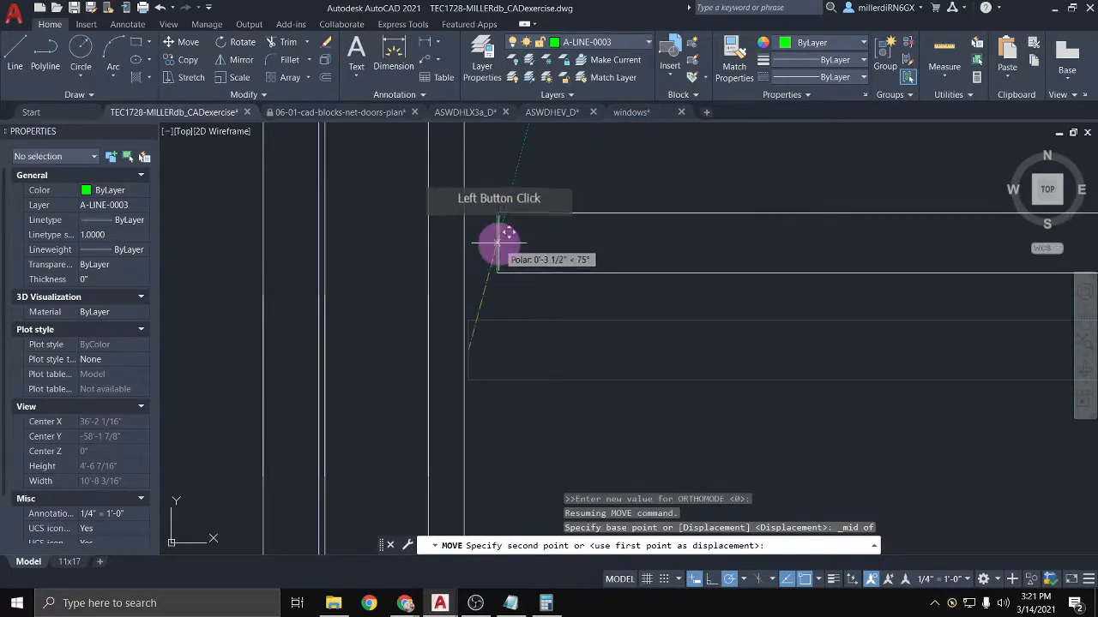
right_click(497, 242, "shift")
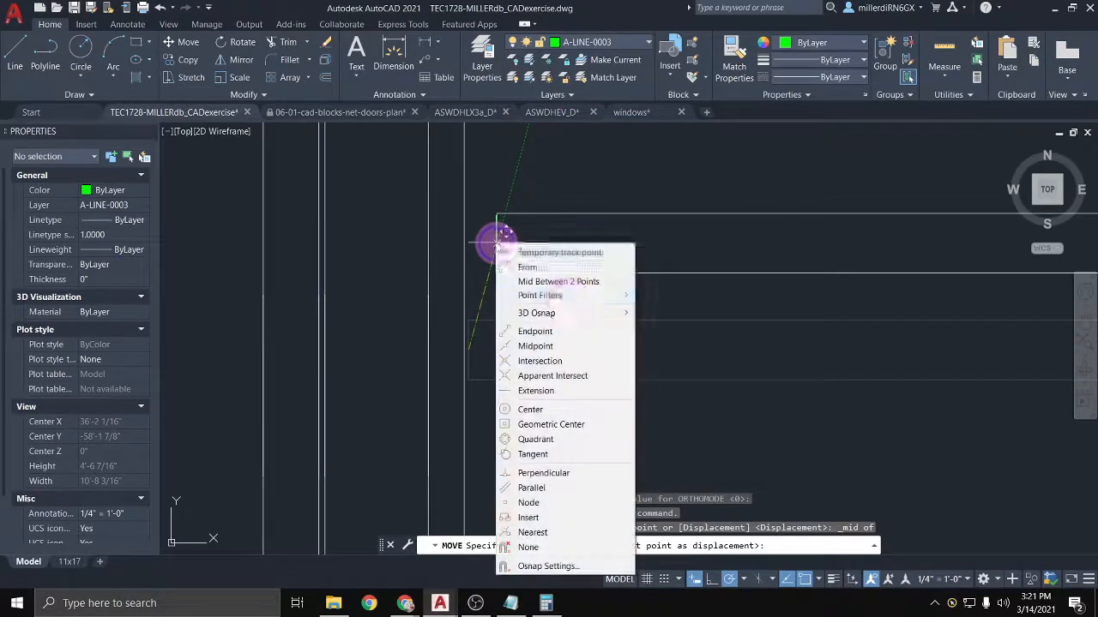
left_click(541, 346)
left_click(460, 298)
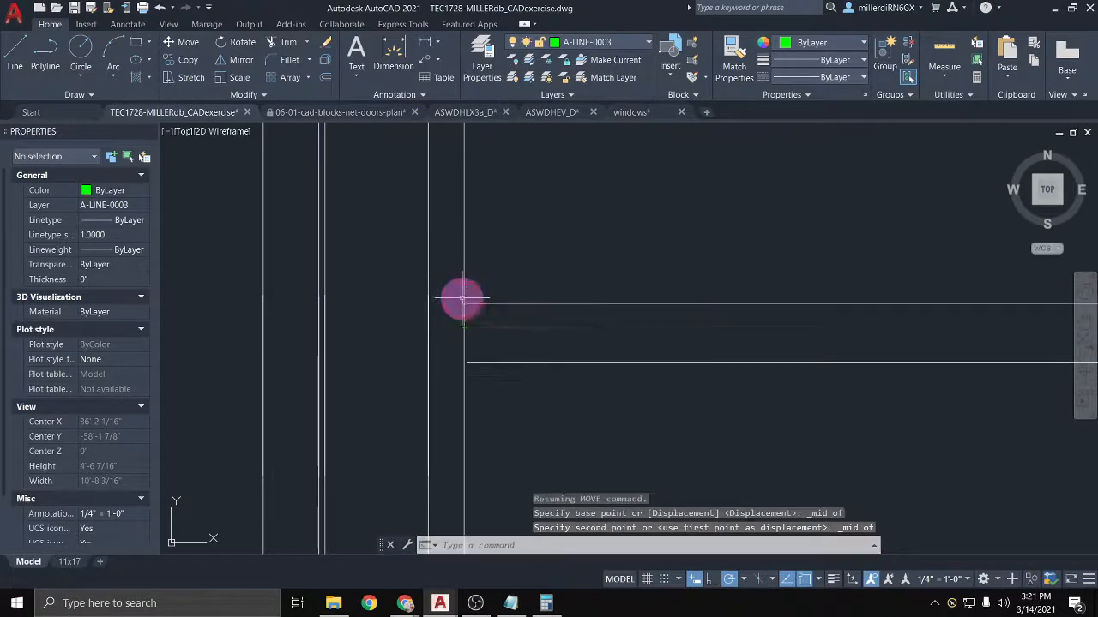
scroll(524, 386, "down", 8)
scroll(528, 334, "up", 4)
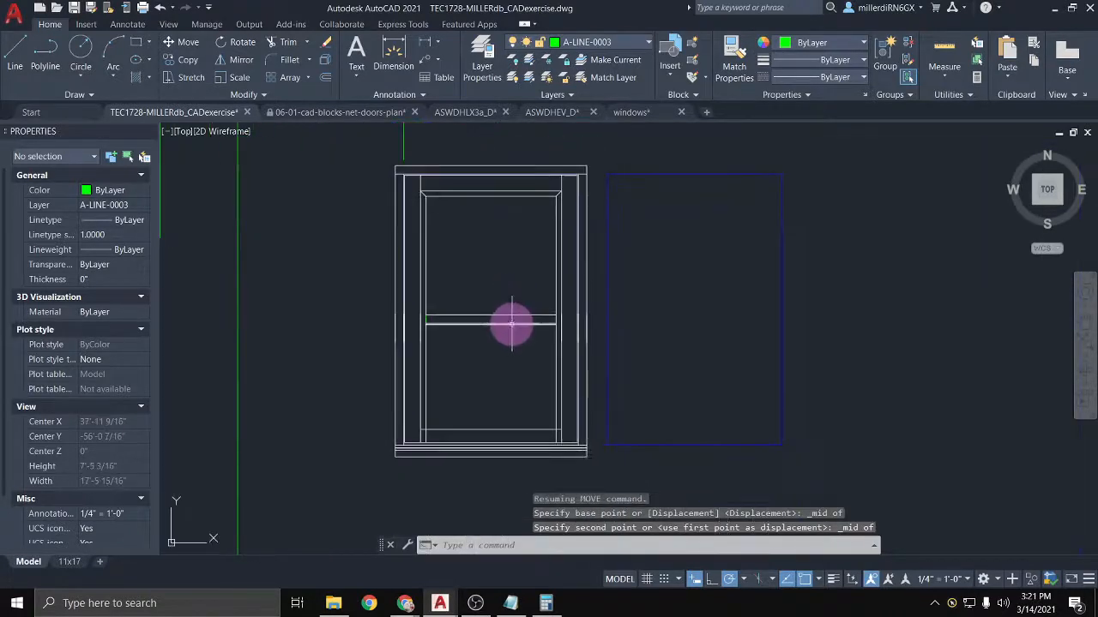
Step: Erase the green linear dimension running from the wall edge to the window's upper left corner
scroll(428, 416, "down", 5)
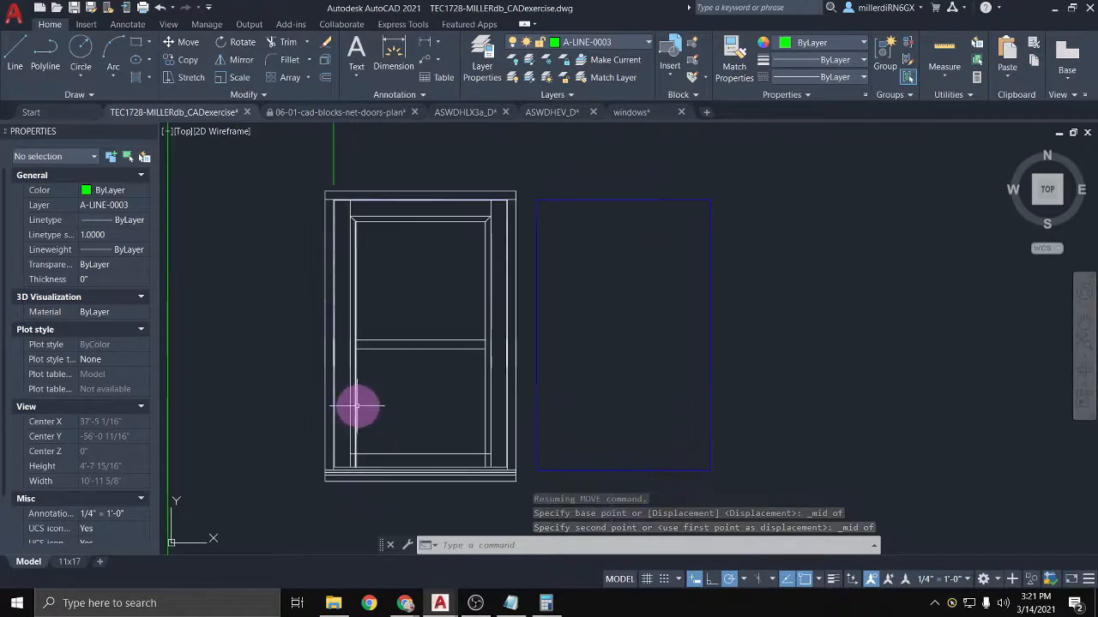
left_click(343, 258)
left_click(340, 254)
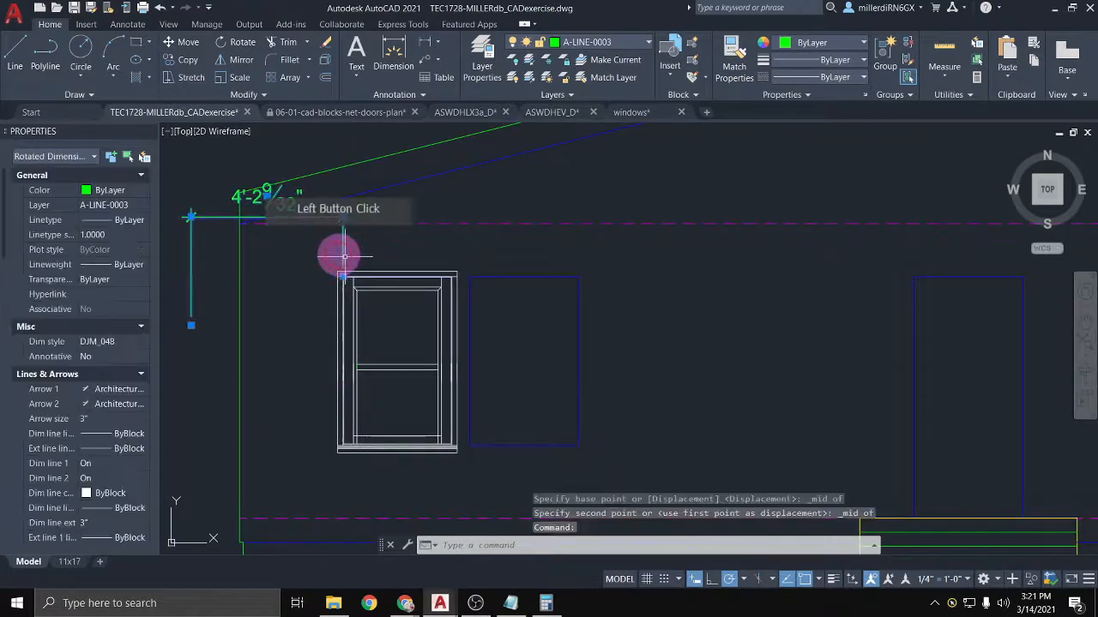
key("Escape")
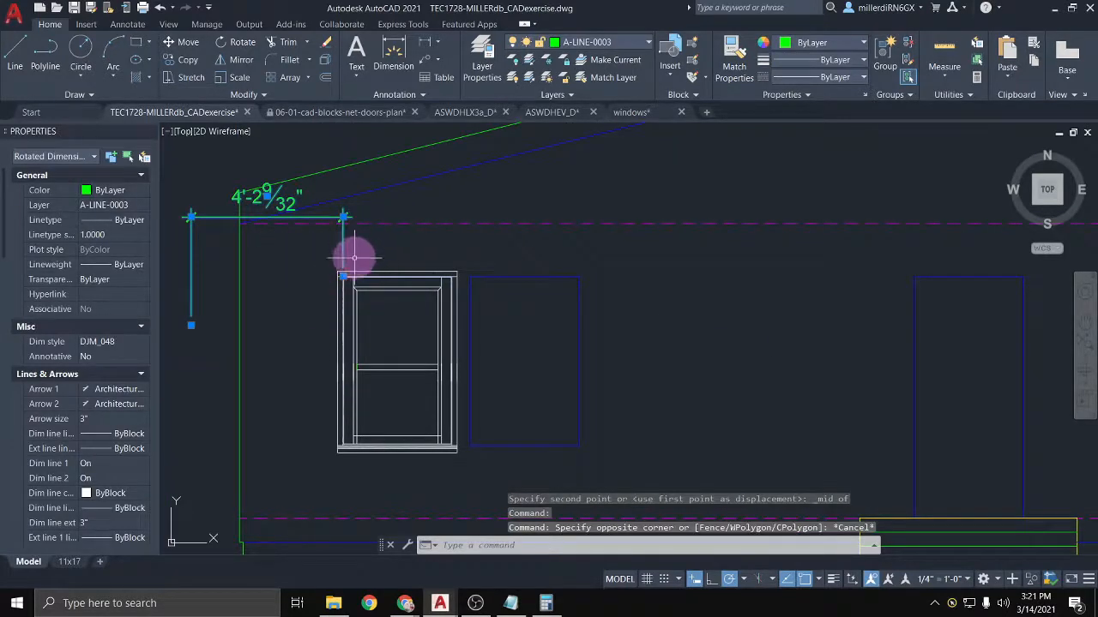
key("Delete")
scroll(356, 283, "up", 3)
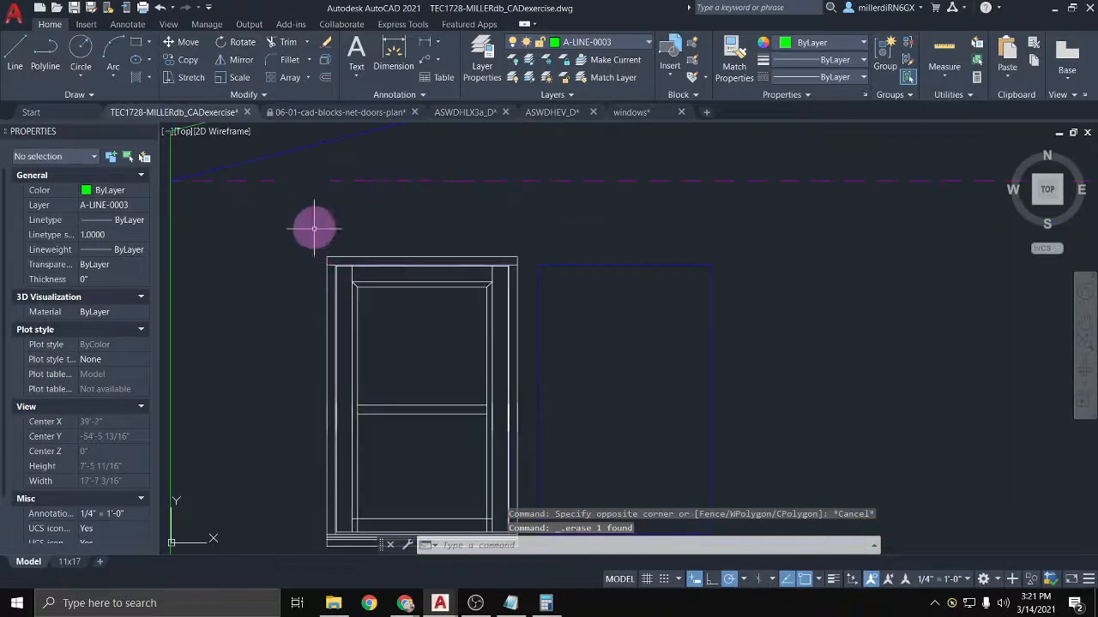
Step: Erase the short vertical line joining the left ends of the two middle rail lines
scroll(317, 236, "down", 3)
scroll(345, 352, "up", 5)
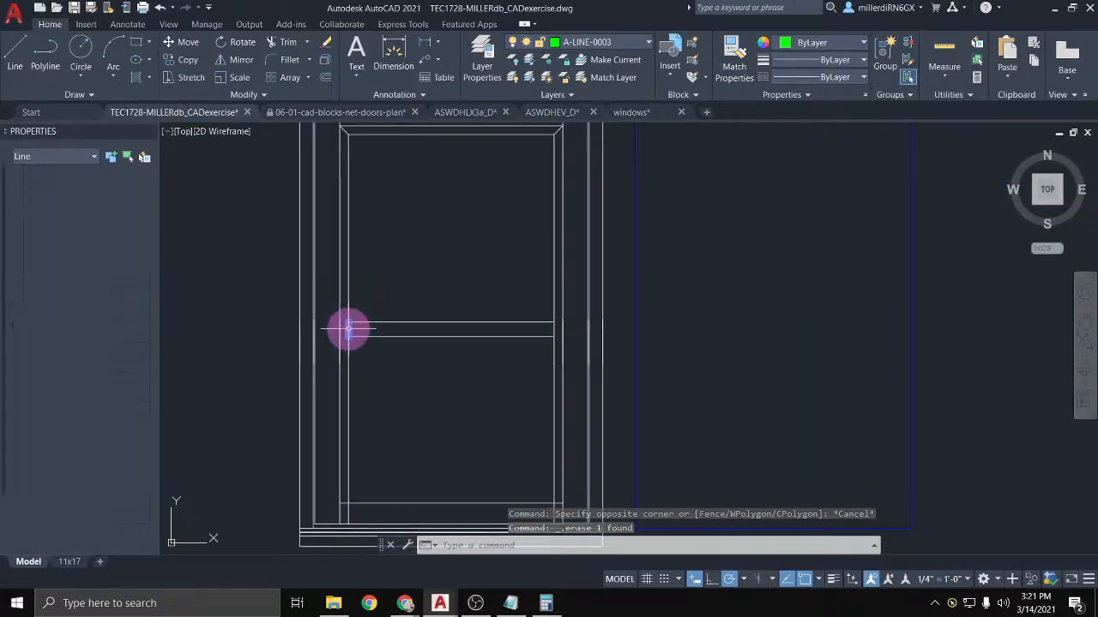
left_click(349, 326)
key("Delete")
scroll(393, 347, "down", 3)
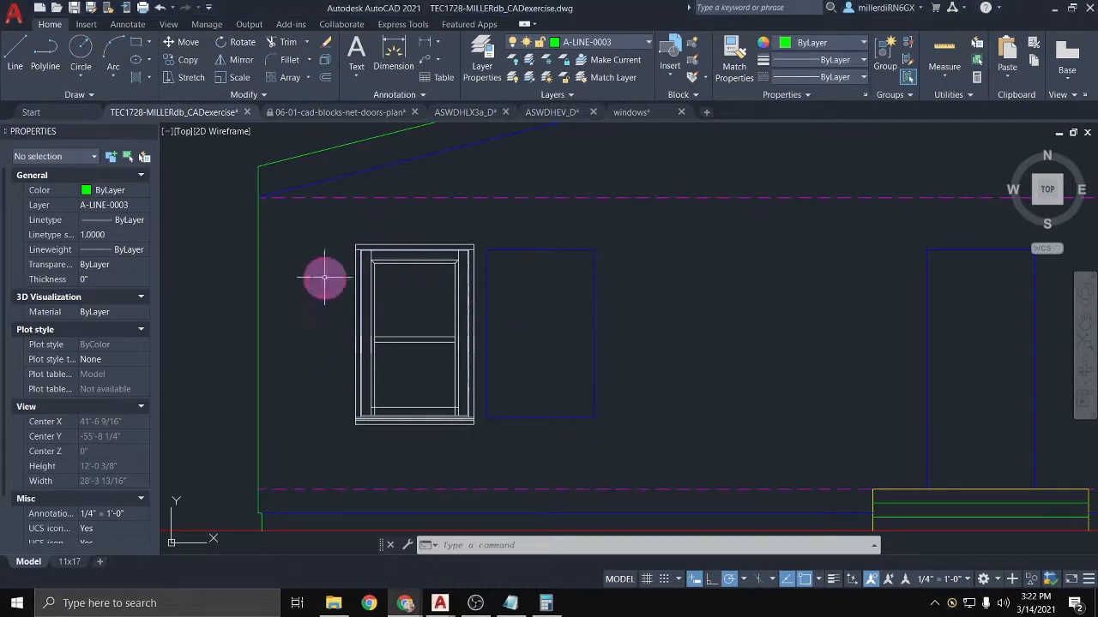
Step: Select the window's head lines, upper outer frame lines on both sides, and the left and right jamb lines beside the sash
scroll(351, 258, "up", 4)
left_click(362, 247)
left_click(329, 221)
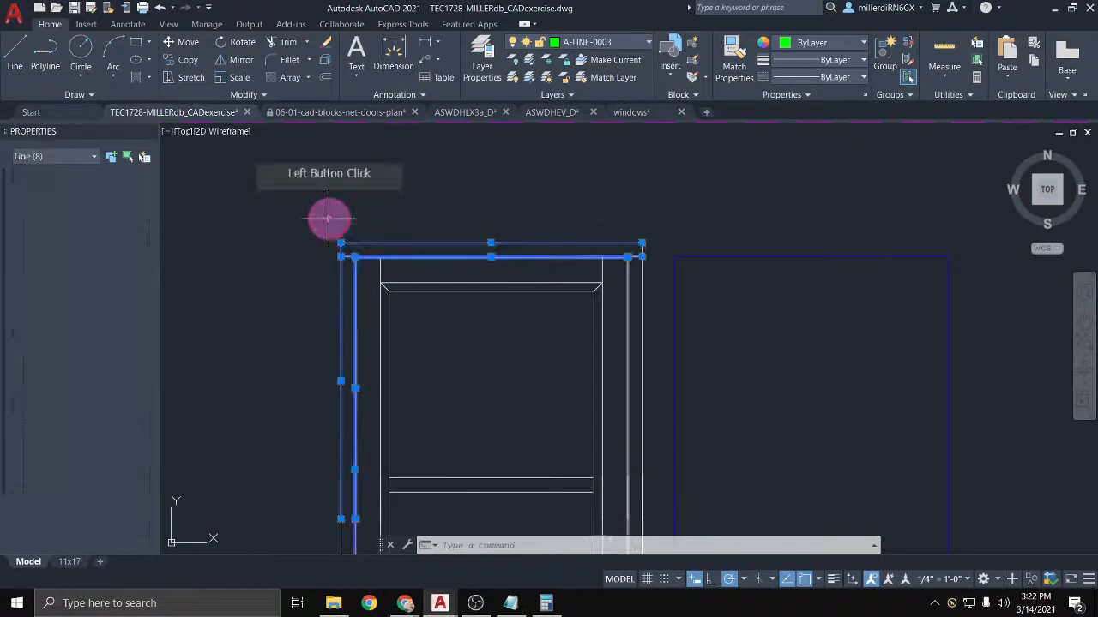
scroll(658, 264, "up", 4)
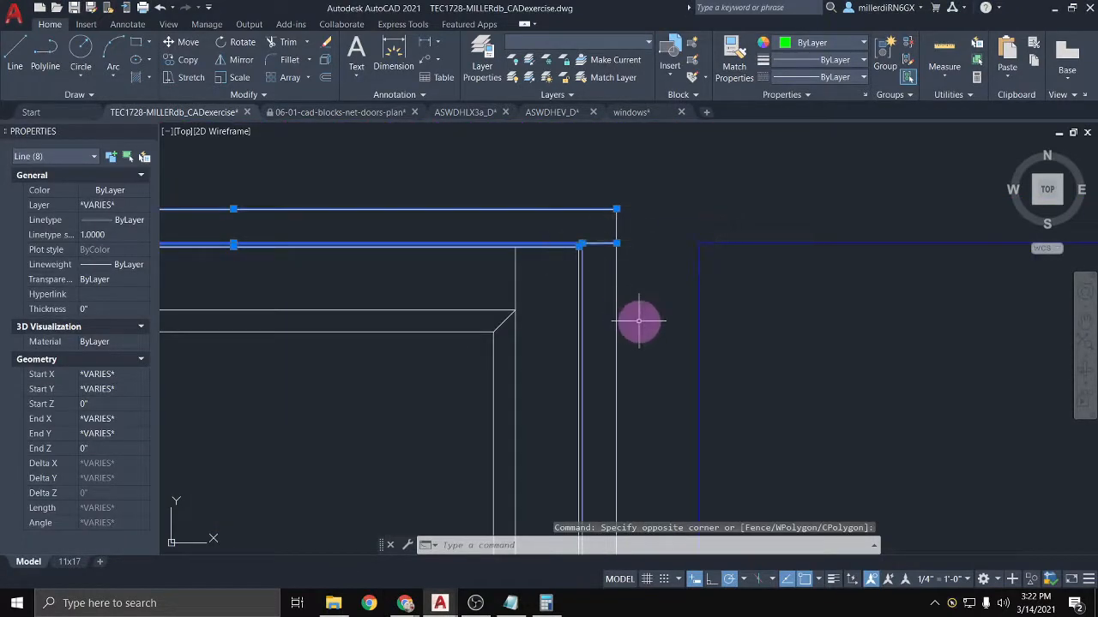
left_click(639, 322)
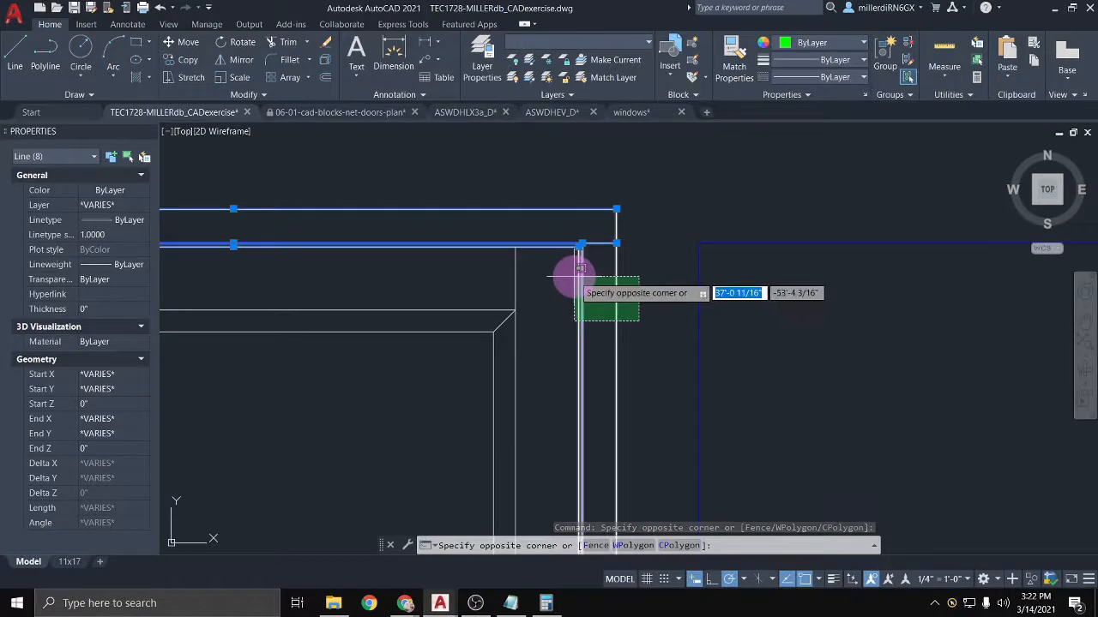
left_click(581, 269)
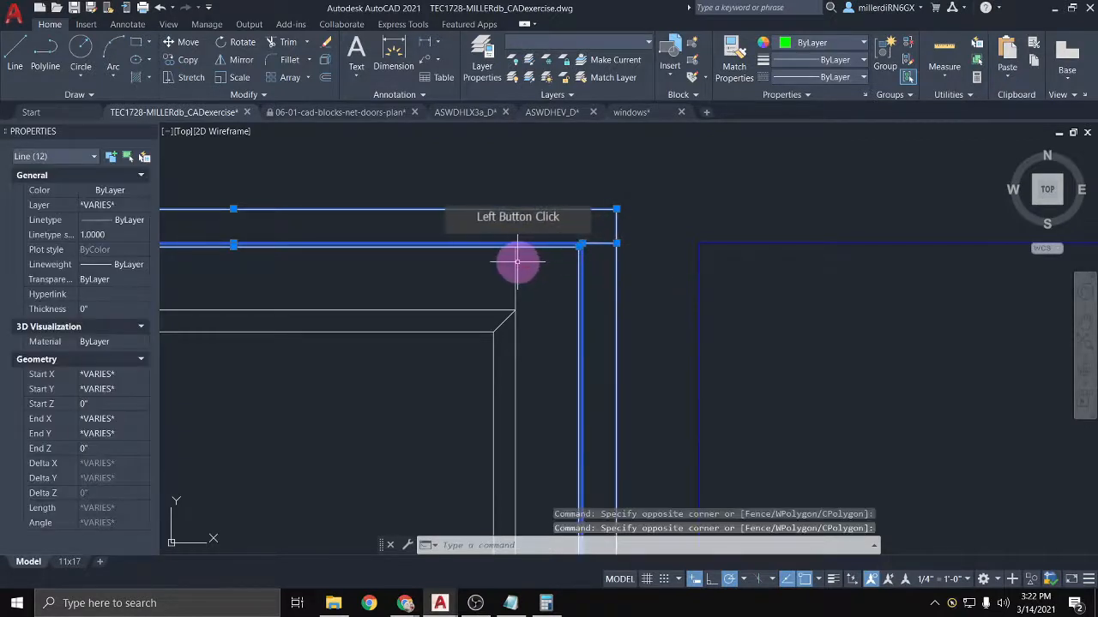
left_click(539, 252)
left_click(515, 221)
scroll(431, 256, "down", 3)
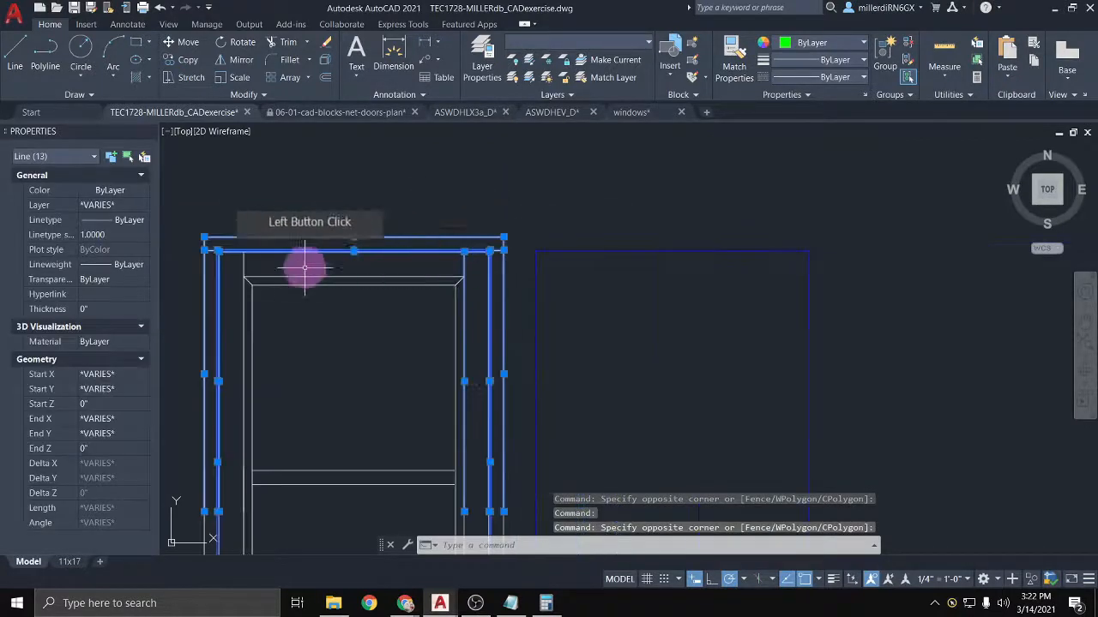
middle_click_drag(296, 259, 507, 238)
scroll(457, 240, "up", 2)
left_click(464, 240)
left_click(446, 233)
scroll(428, 255, "down", 4)
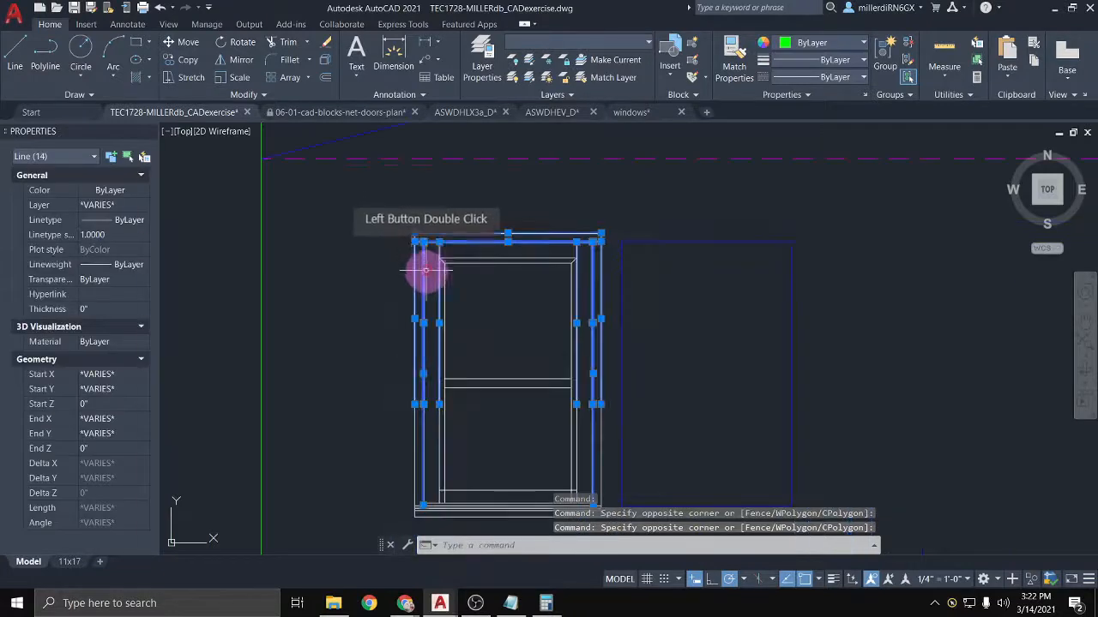
Step: Add the sill lines, the lower left outer frame lines and the left vertical sash lines to the selection
scroll(429, 269, "up", 5)
left_click(454, 352)
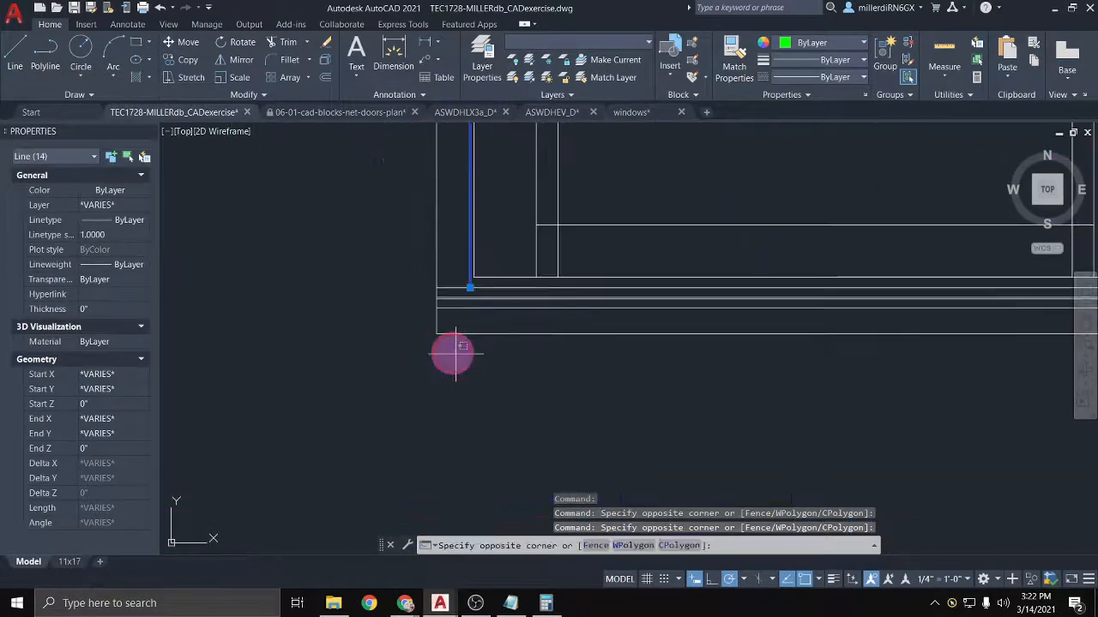
left_click(385, 260)
scroll(515, 335, "down", 3)
left_click(488, 292)
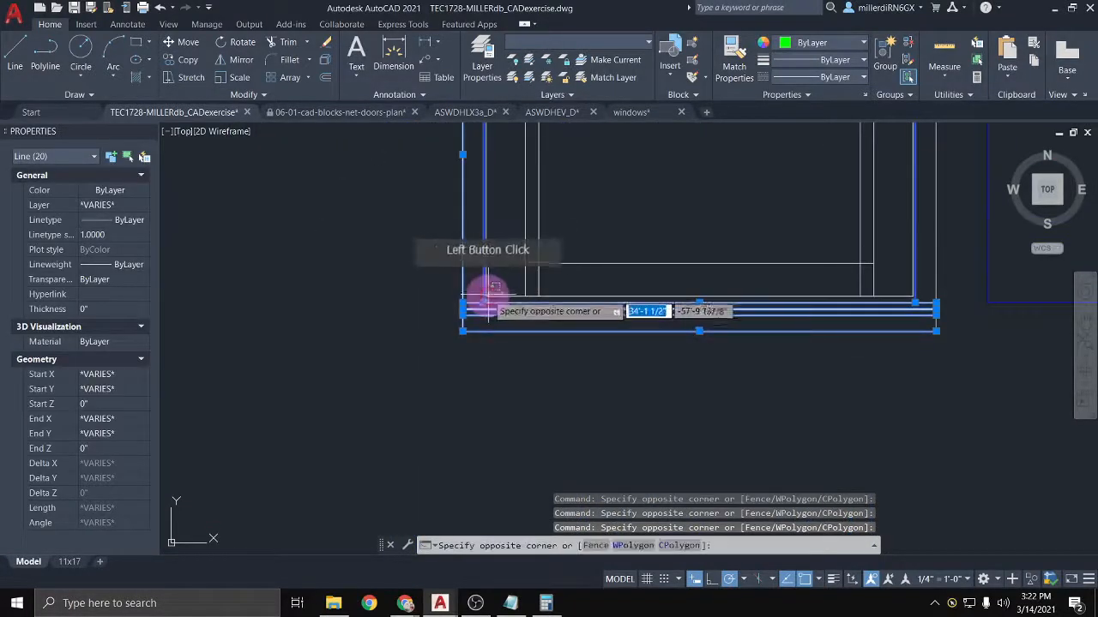
left_click(481, 290)
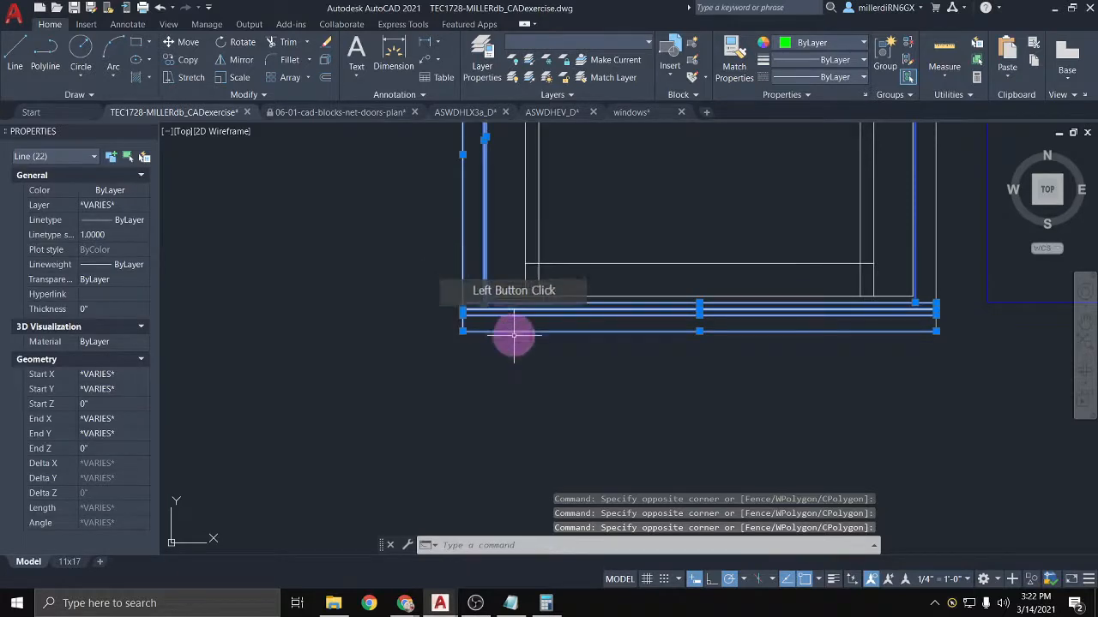
scroll(514, 335, "down", 4)
scroll(518, 258, "up", 4)
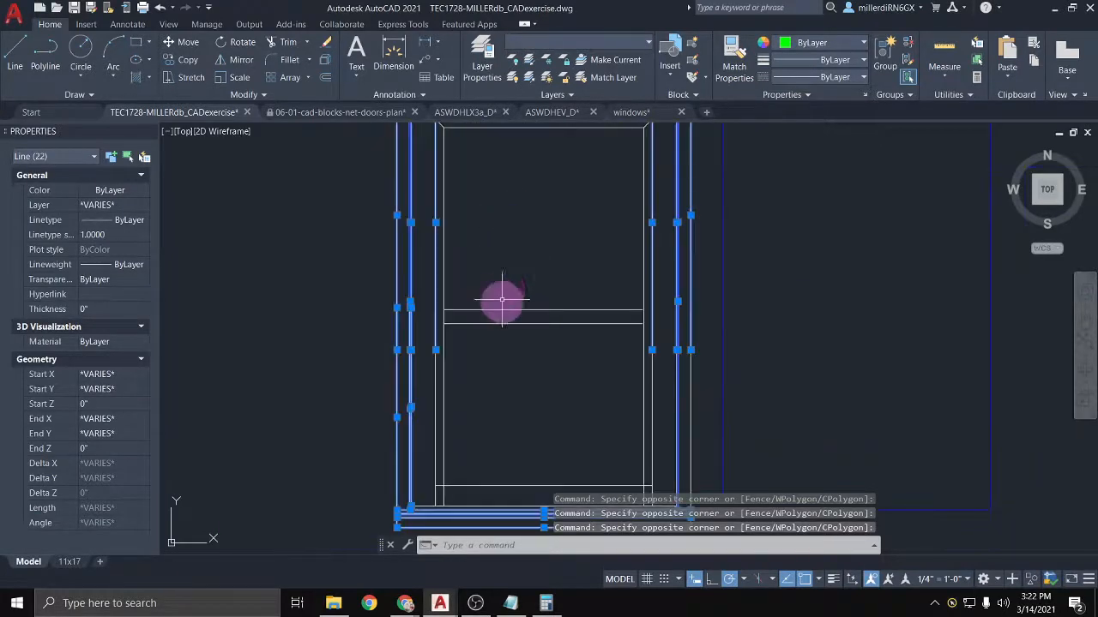
mouse_move(437, 304)
middle_mouse_down()
mouse_move(412, 383)
mouse_move(409, 215)
middle_mouse_up()
left_click(407, 405)
left_click(404, 417)
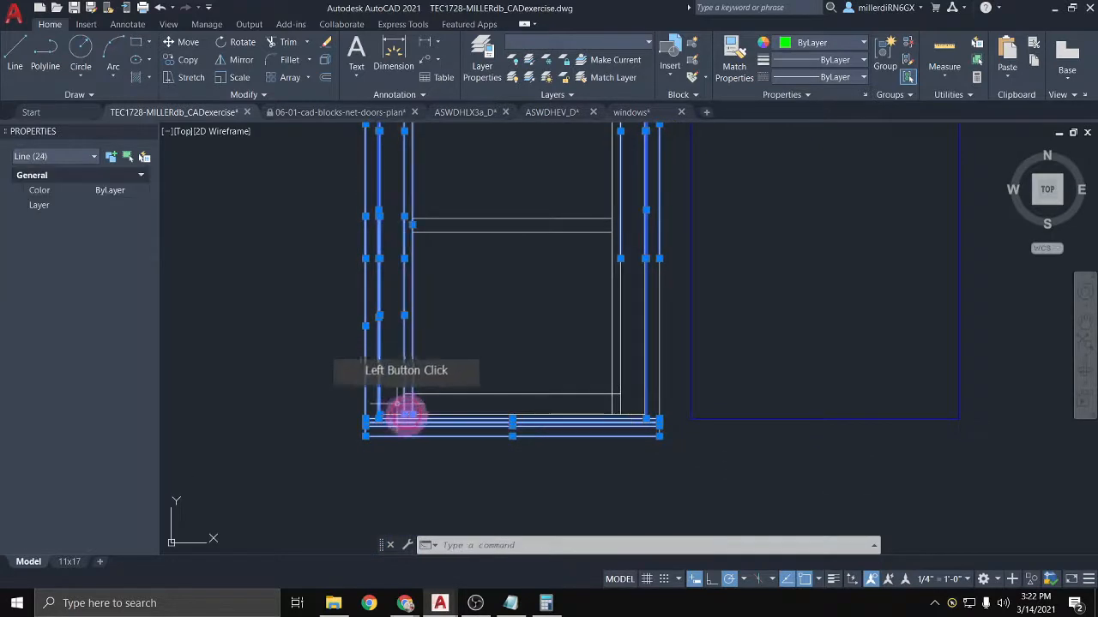
Step: Add the bottom frame line and lower right jamb lines to the selection, and assign all selected lines to layer A-LINE-0004
scroll(402, 417, "up", 3)
left_click(380, 375)
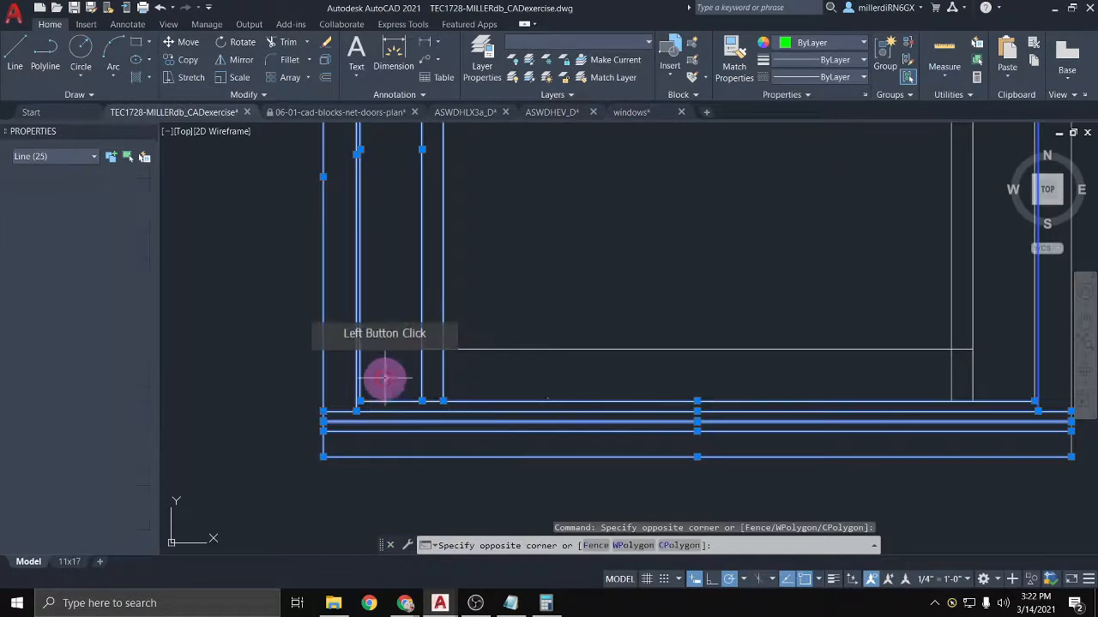
left_click(808, 421)
middle_click_drag(809, 422, 453, 429)
left_click(578, 387)
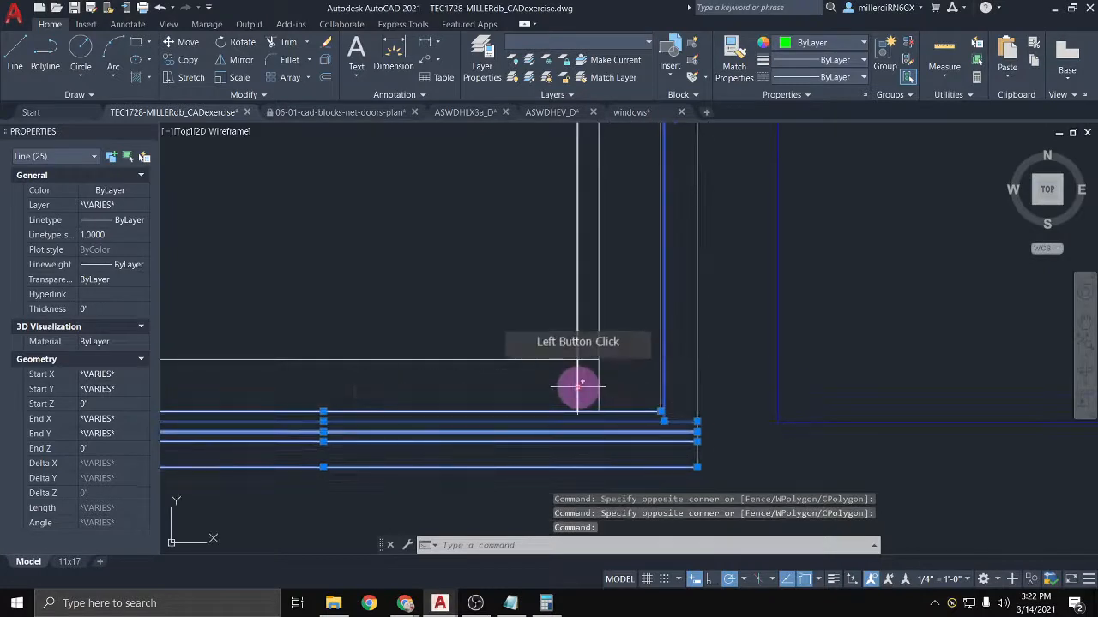
left_click(622, 401)
left_click(599, 385)
left_click(674, 404)
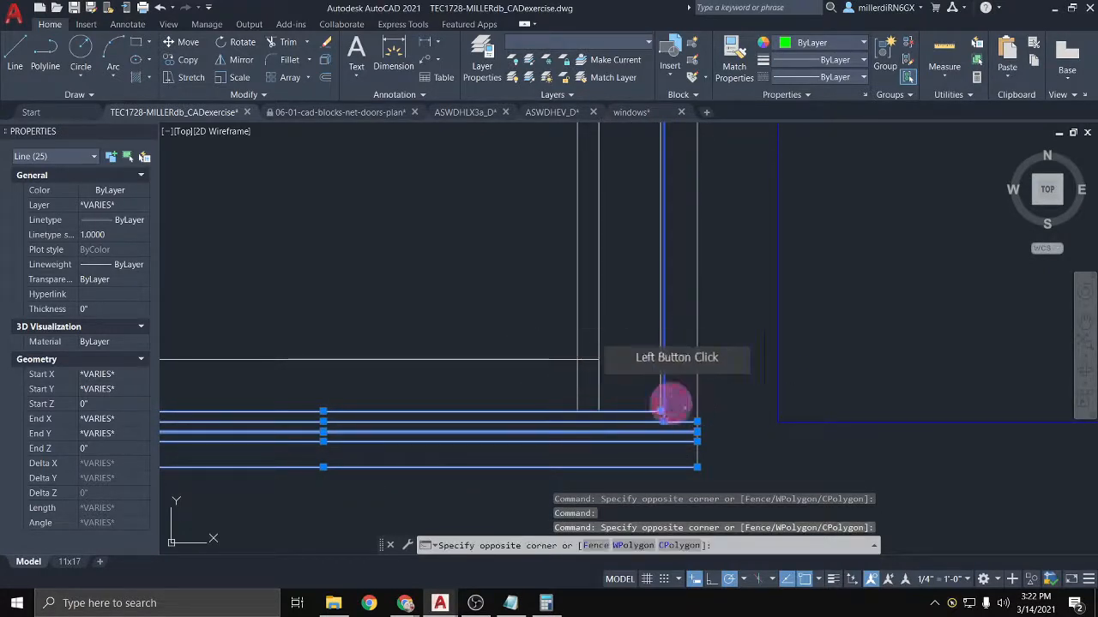
left_click(649, 382)
left_click(617, 400)
left_click(602, 384)
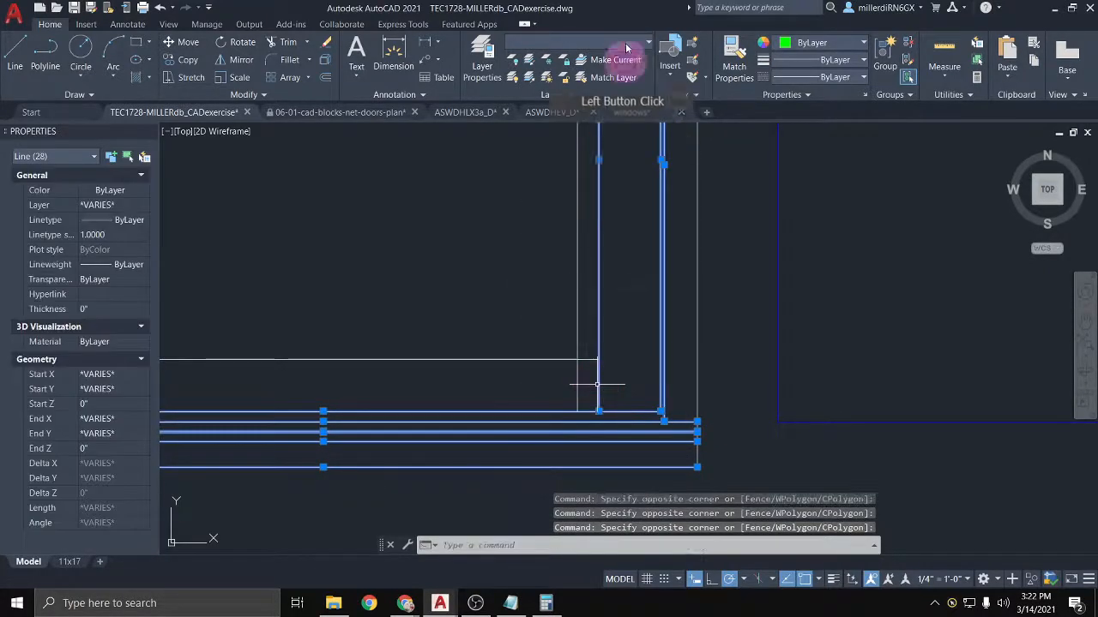
left_click(626, 40)
left_click(589, 266)
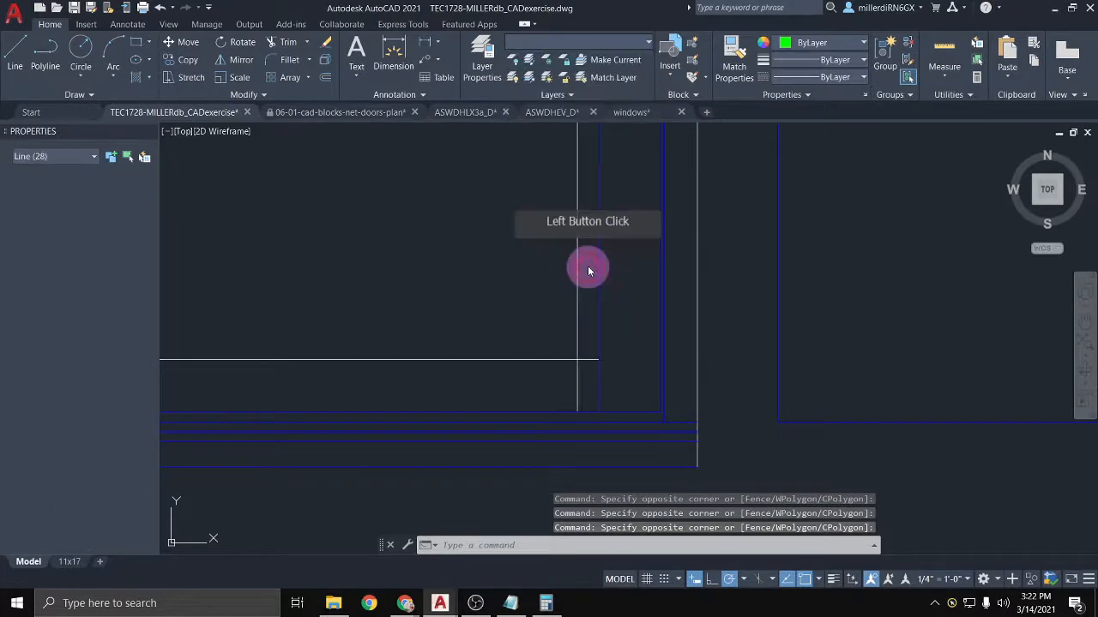
scroll(592, 286, "up", 3)
key("Escape")
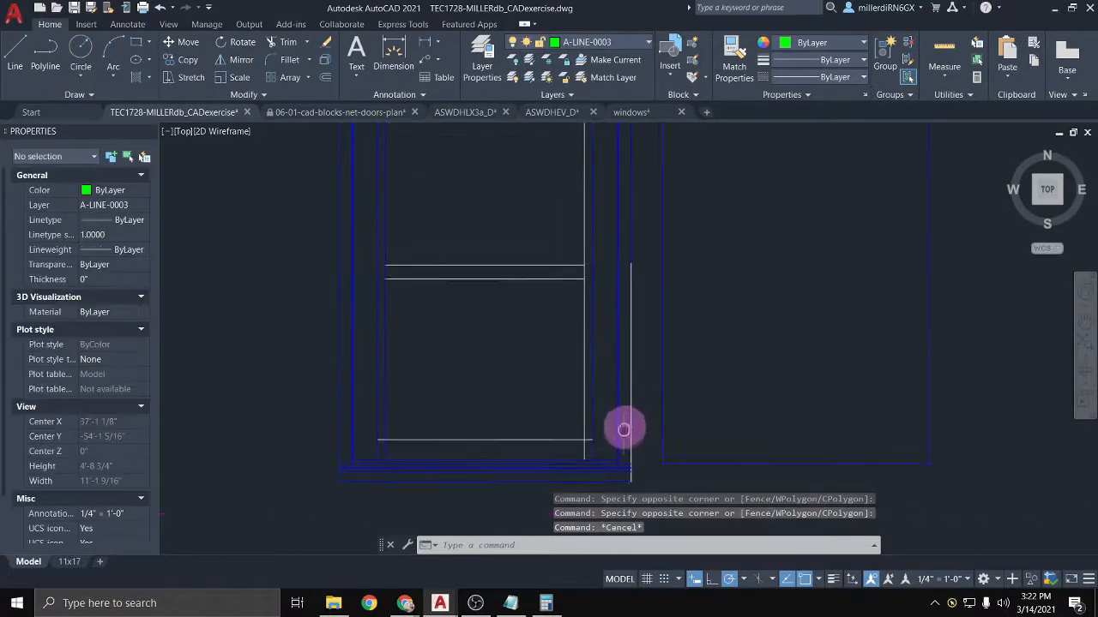
Step: Assign the remaining lower right outer frame line and the bottom sill line to layer A-LINE-0004
scroll(623, 412, "down", 3)
left_click(628, 468)
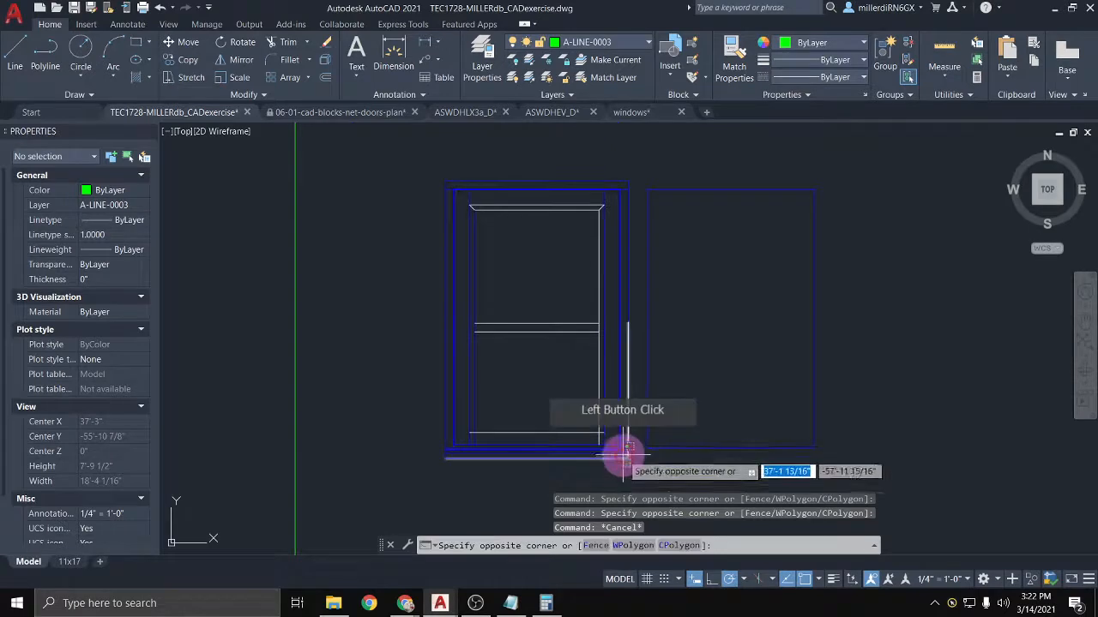
left_click(607, 442)
left_click(583, 42)
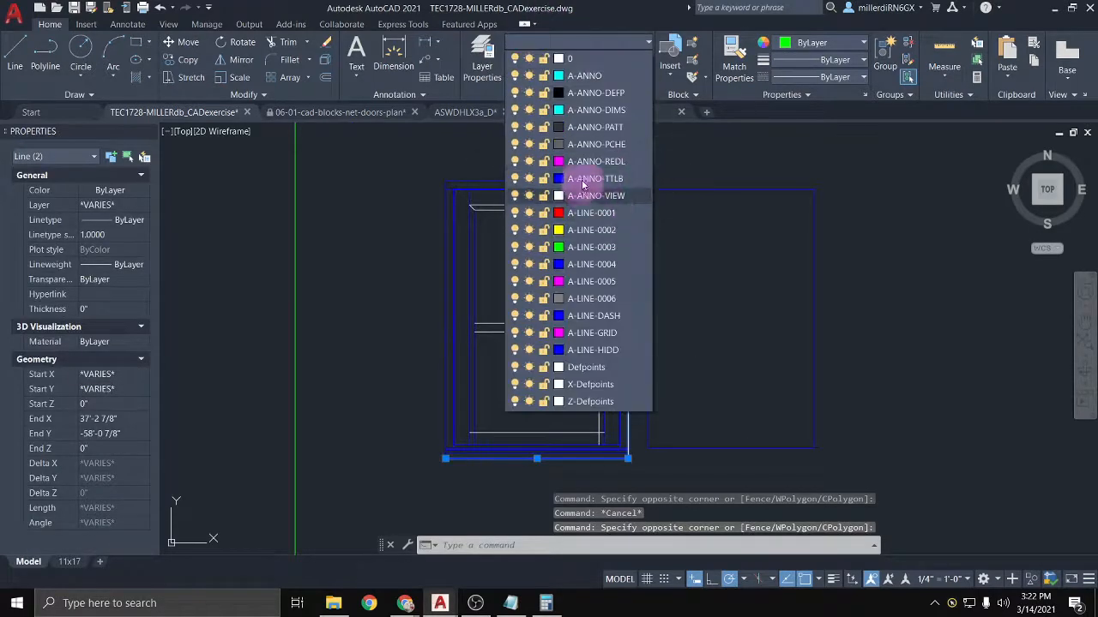
left_click(585, 265)
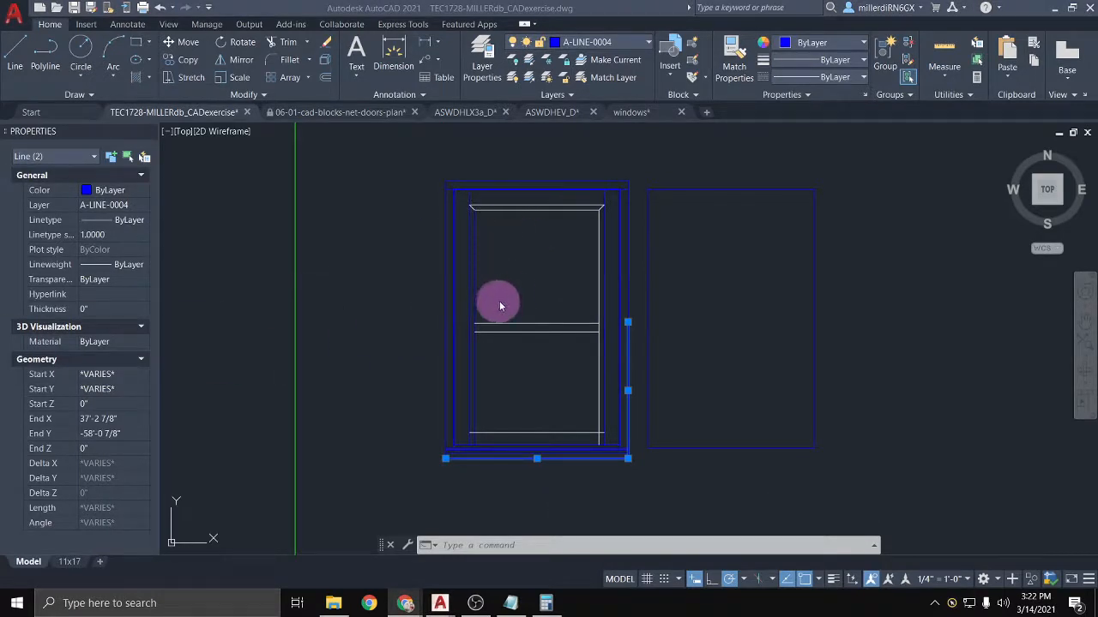
left_click(473, 355)
key("Escape")
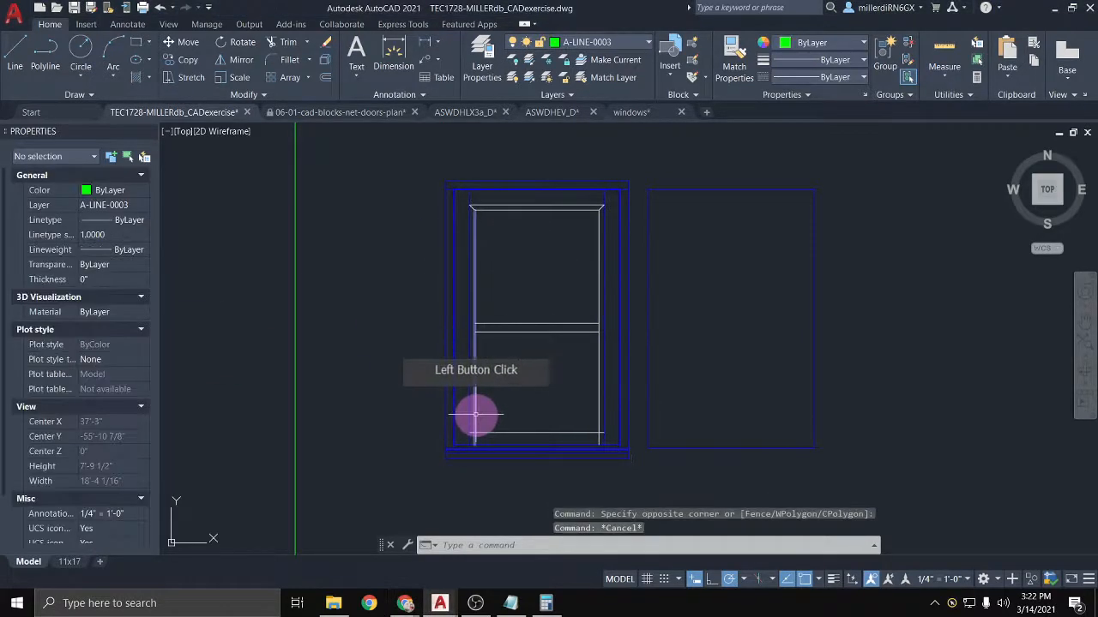
Step: Select the lower sash's left and right vertical lines together with its horizontal bottom rail line
left_click(474, 409)
scroll(472, 445, "up", 4)
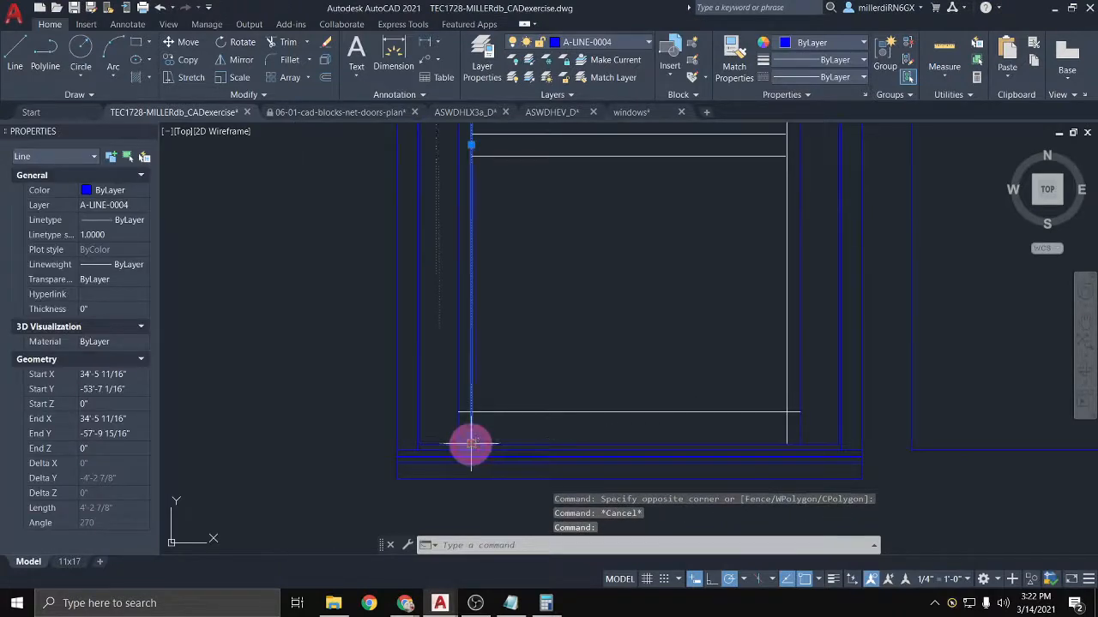
left_click(471, 444)
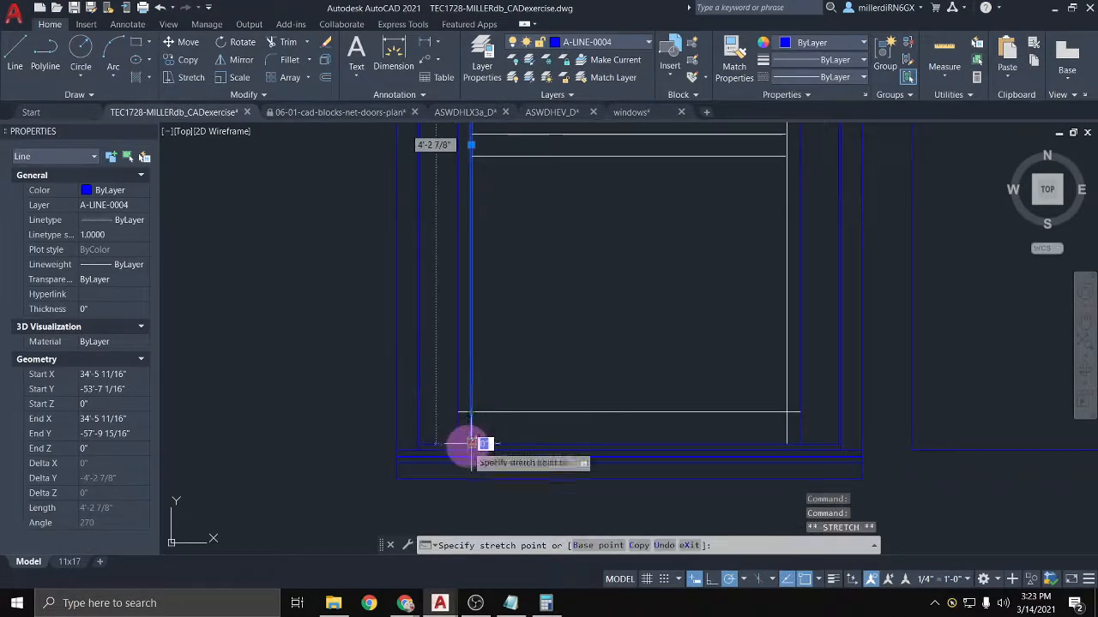
key("Escape")
left_click(460, 421)
left_click(455, 392)
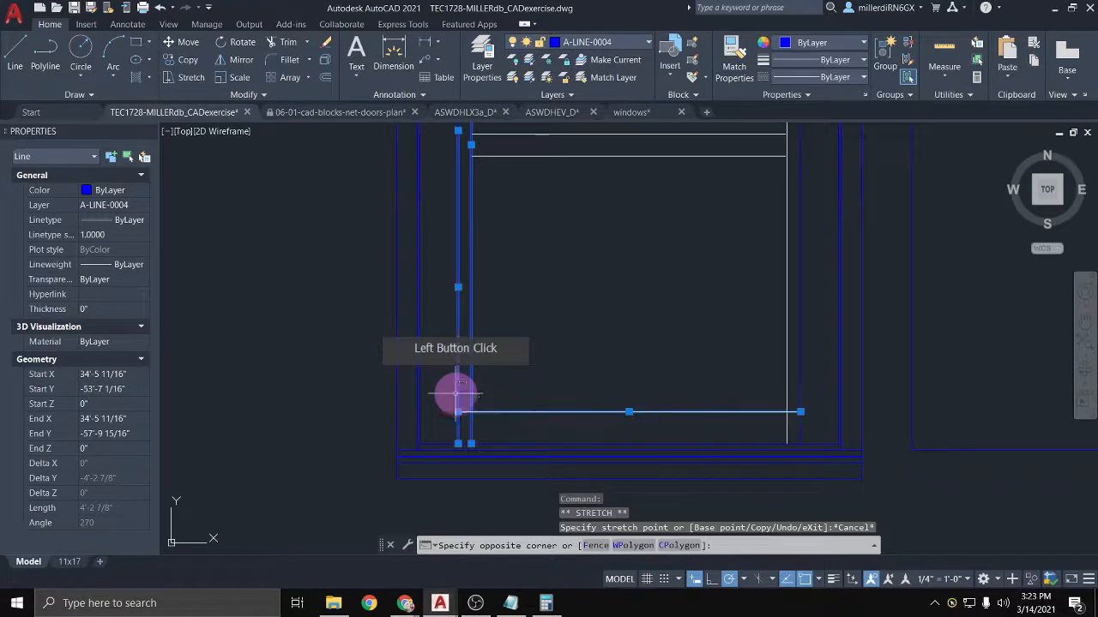
left_click(804, 427)
left_click(777, 408)
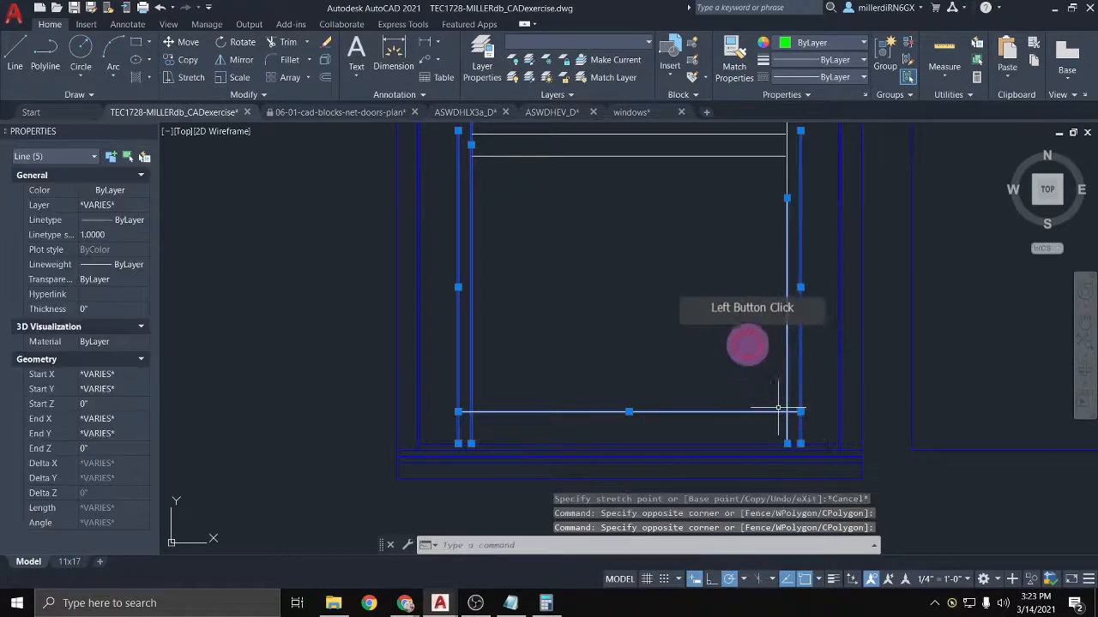
Step: Add the two horizontal meeting rail lines and the upper sash's right vertical line to the selection
scroll(734, 322, "down", 2)
middle_click_drag(706, 262, 670, 375)
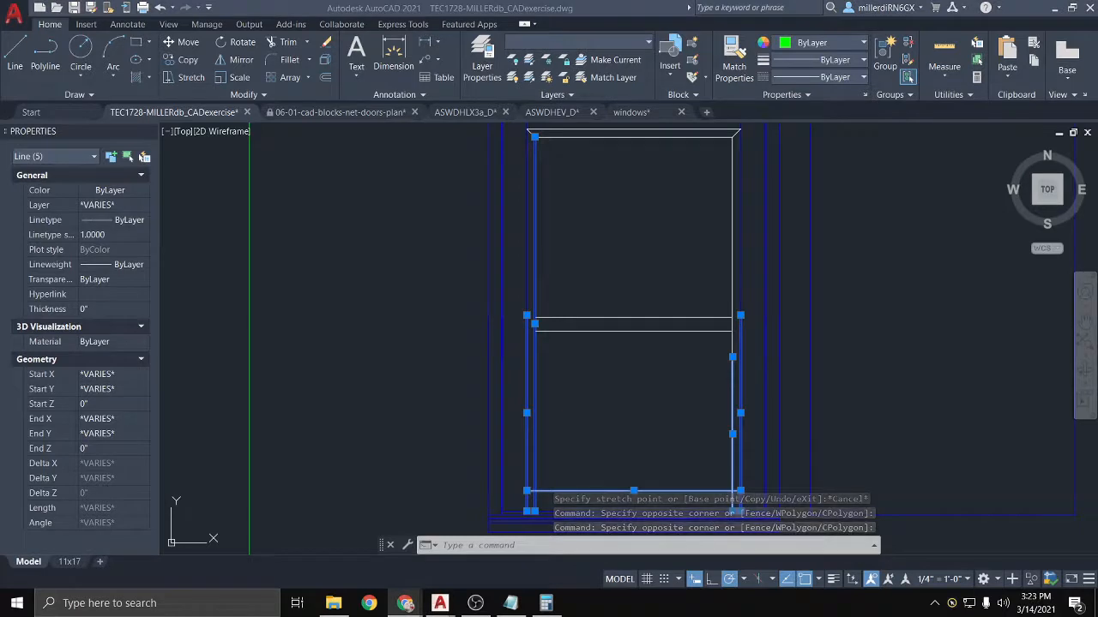
left_click(629, 350)
left_click(590, 297)
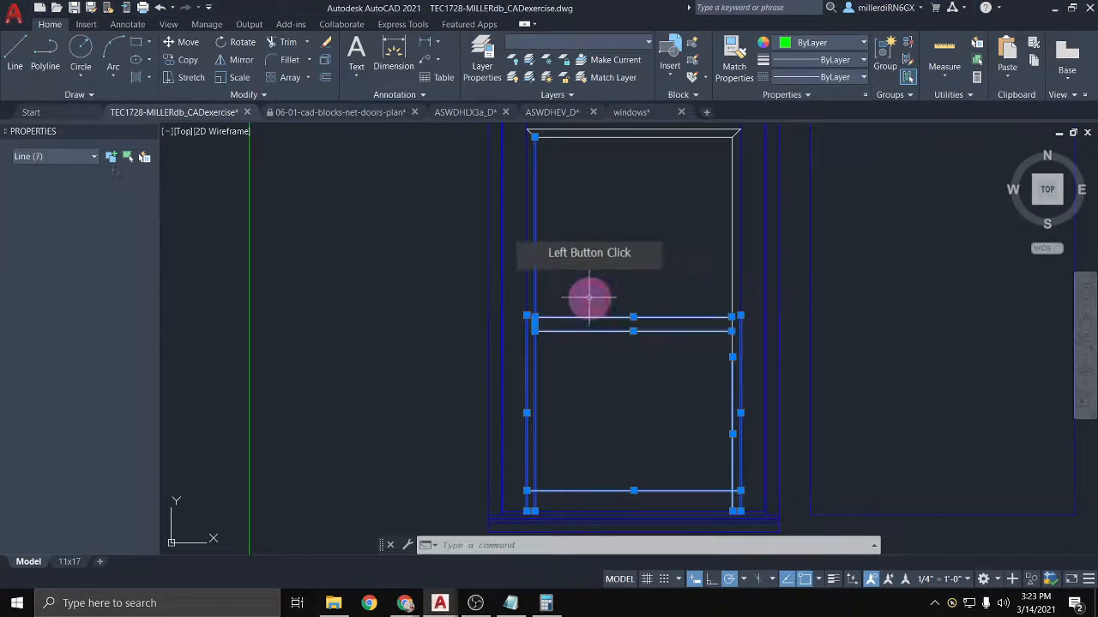
left_click(704, 184)
Step: Add the two top sash lines and the upper left corner diagonal, and assign all selected lines to layer A-LINE-0005
scroll(463, 292, "up", 5)
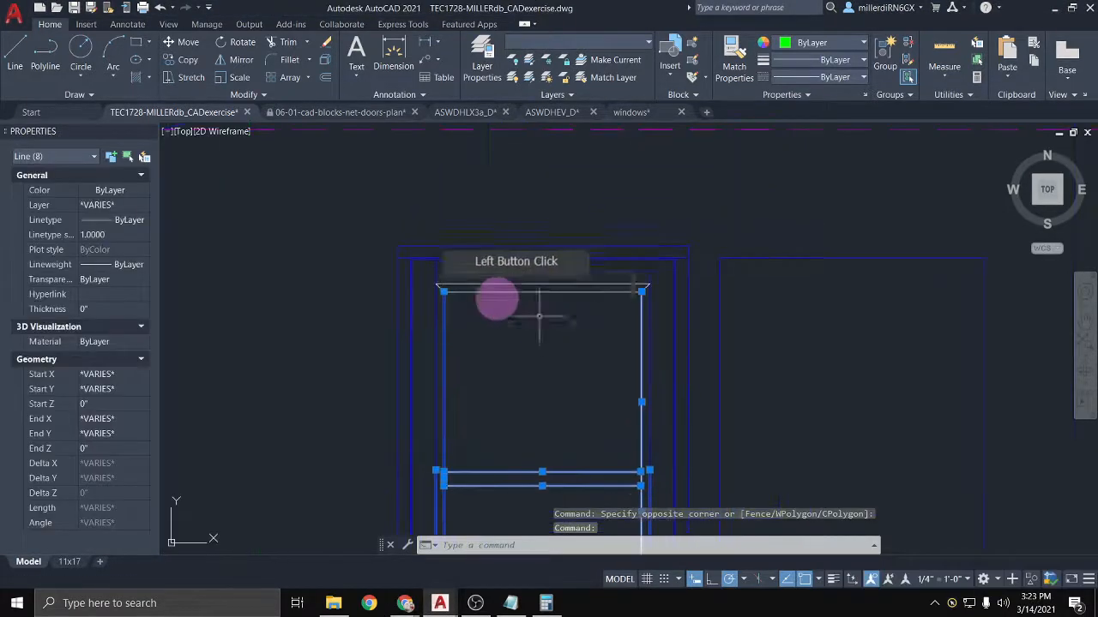
left_click(484, 340)
left_click(412, 260)
scroll(487, 279, "down", 6)
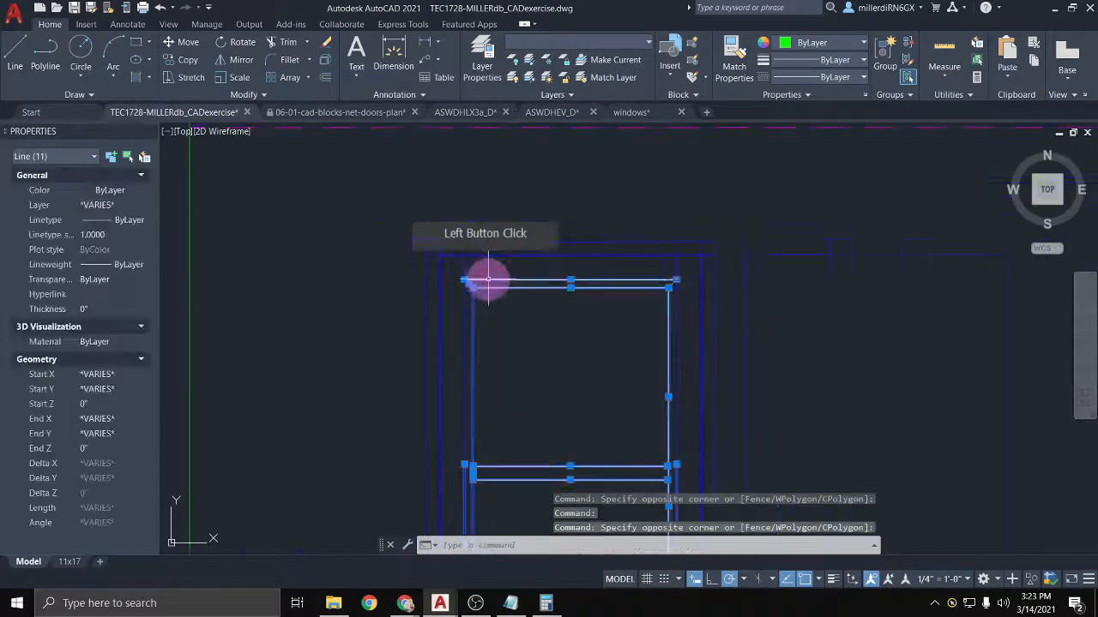
scroll(681, 288, "up", 2)
scroll(682, 288, "up", 2)
left_click(589, 44)
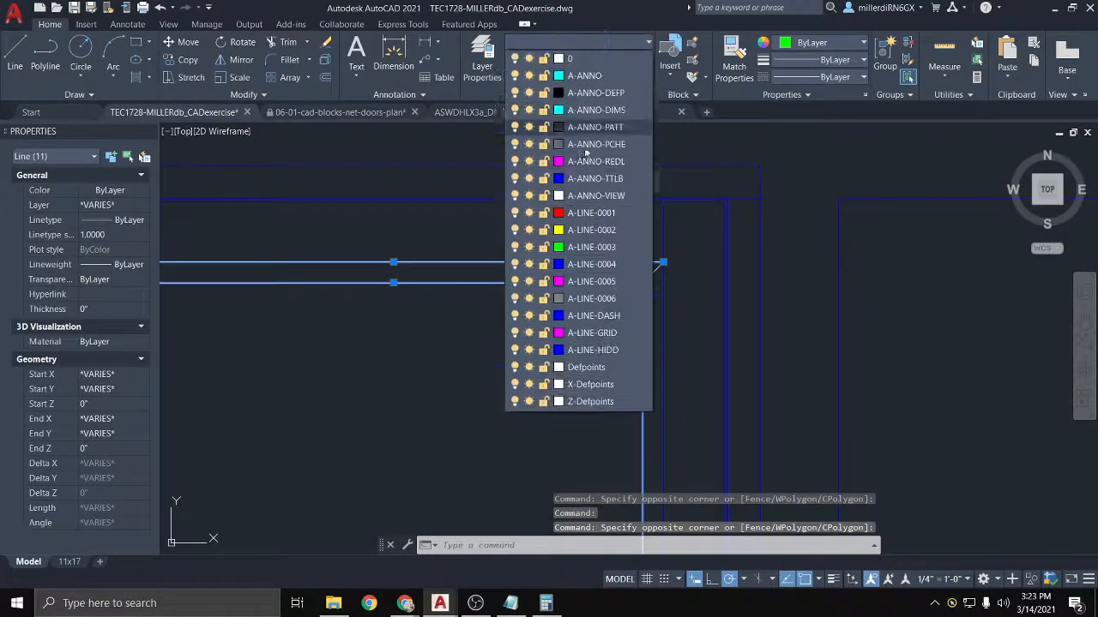
left_click(583, 274)
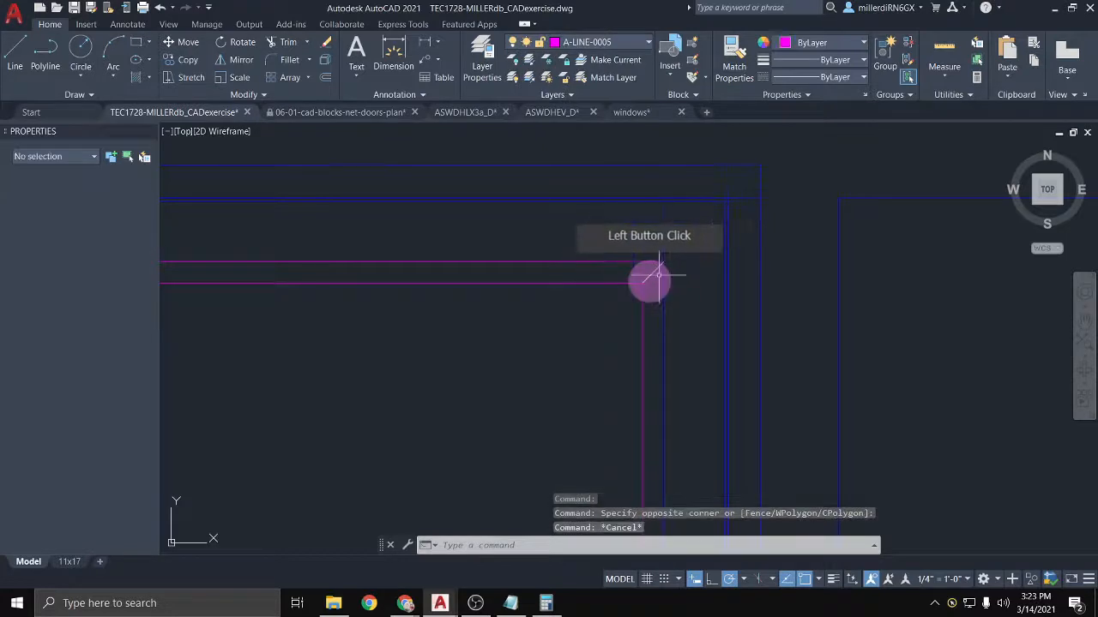
key("Escape")
Step: Assign the short diagonal line at the sash's upper right corner to layer A-LINE-0005
left_click(652, 273)
left_click(612, 45)
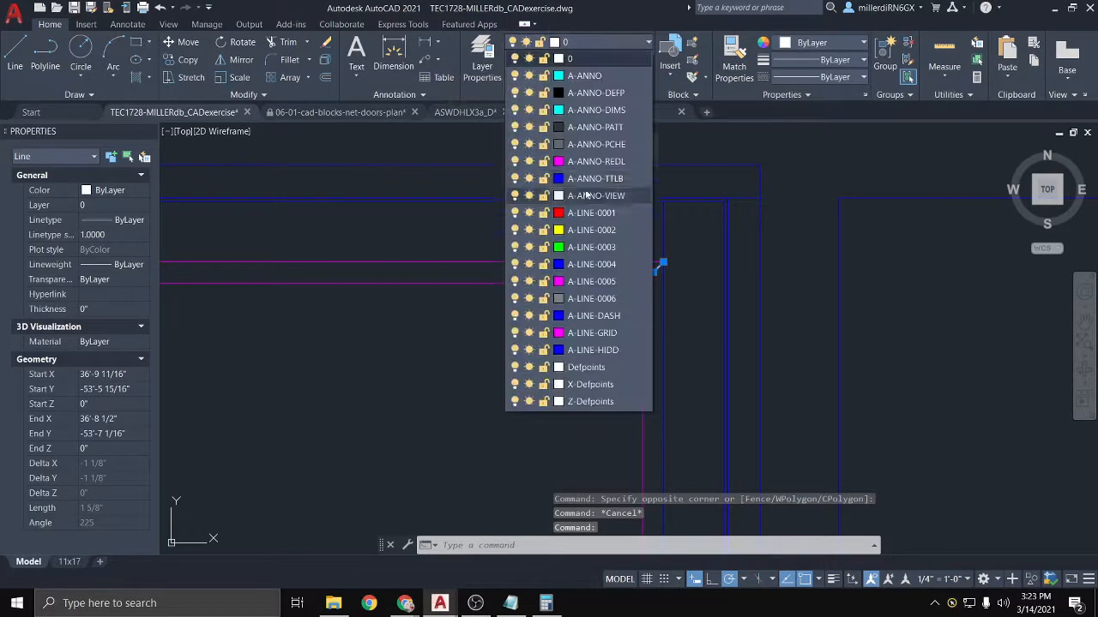
left_click(611, 290)
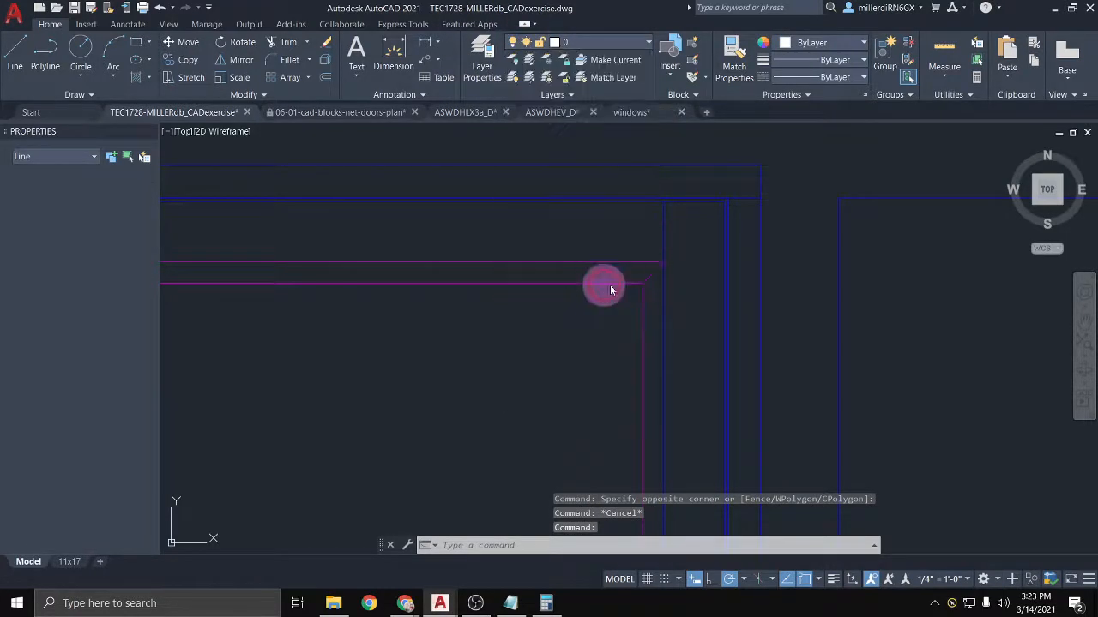
key("Escape")
Step: Assign the upper right vertical line beside the sash to layer A-LINE-0005
left_click(660, 294)
left_click(661, 299)
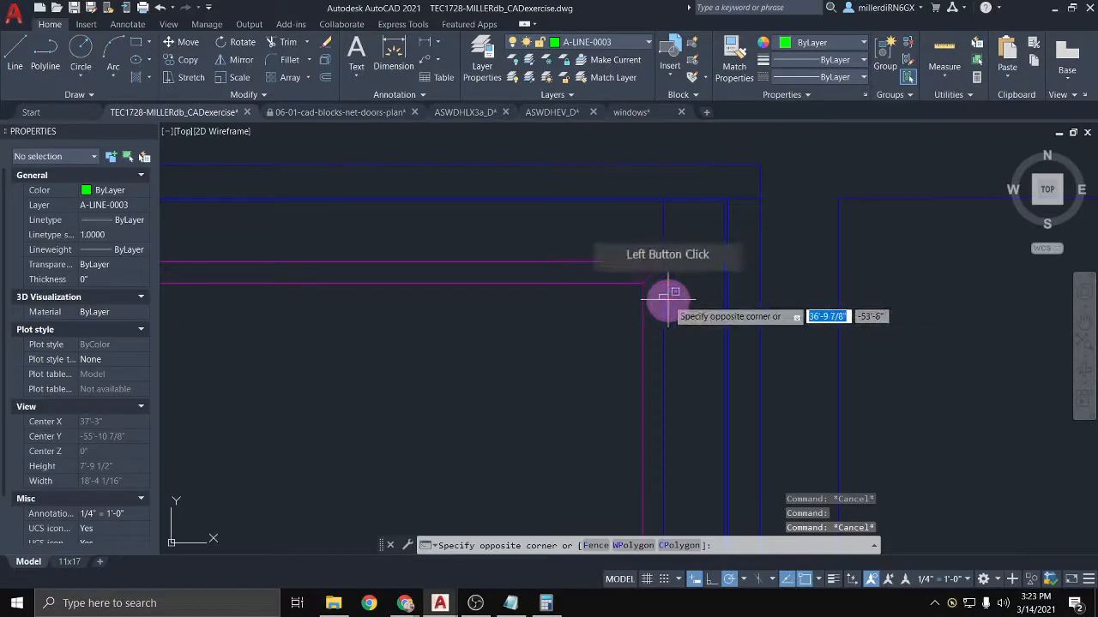
left_click(663, 296)
left_click(600, 42)
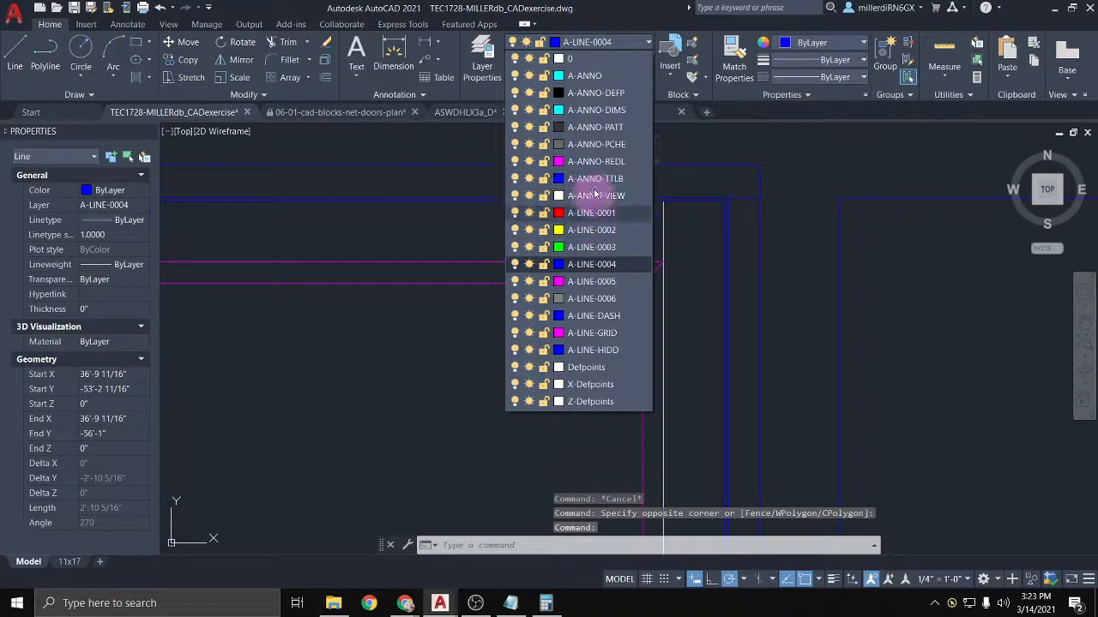
left_click(608, 283)
key("Escape")
Step: Assign the upper left vertical line beside the sash to layer A-LINE-0005
scroll(585, 266, "down", 3)
scroll(566, 275, "down", 4)
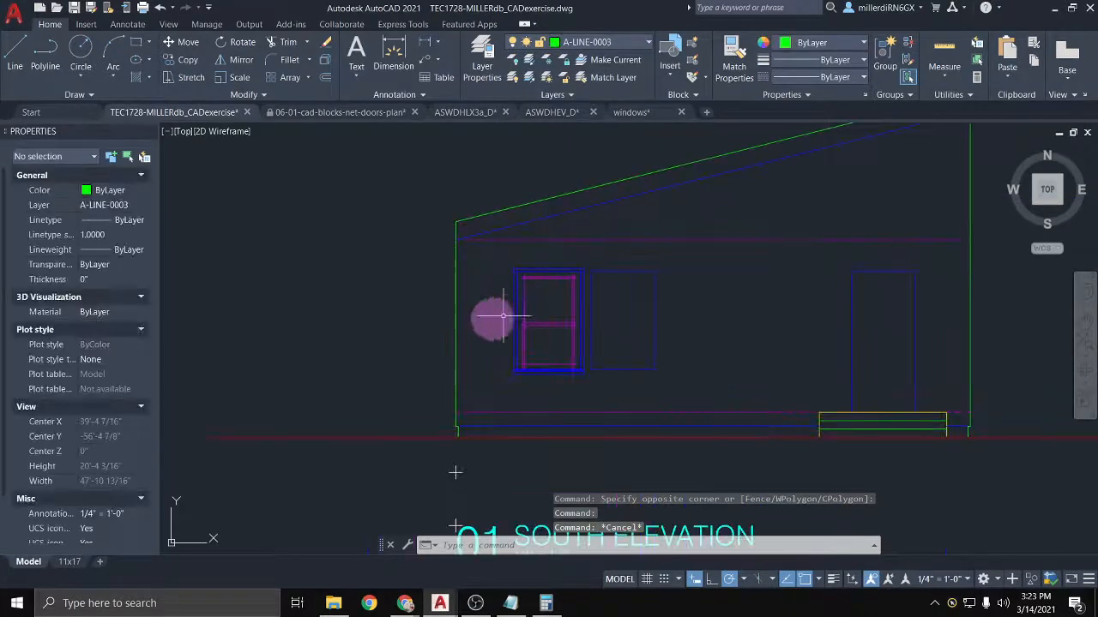
scroll(554, 313, "up", 4)
scroll(593, 415, "up", 2)
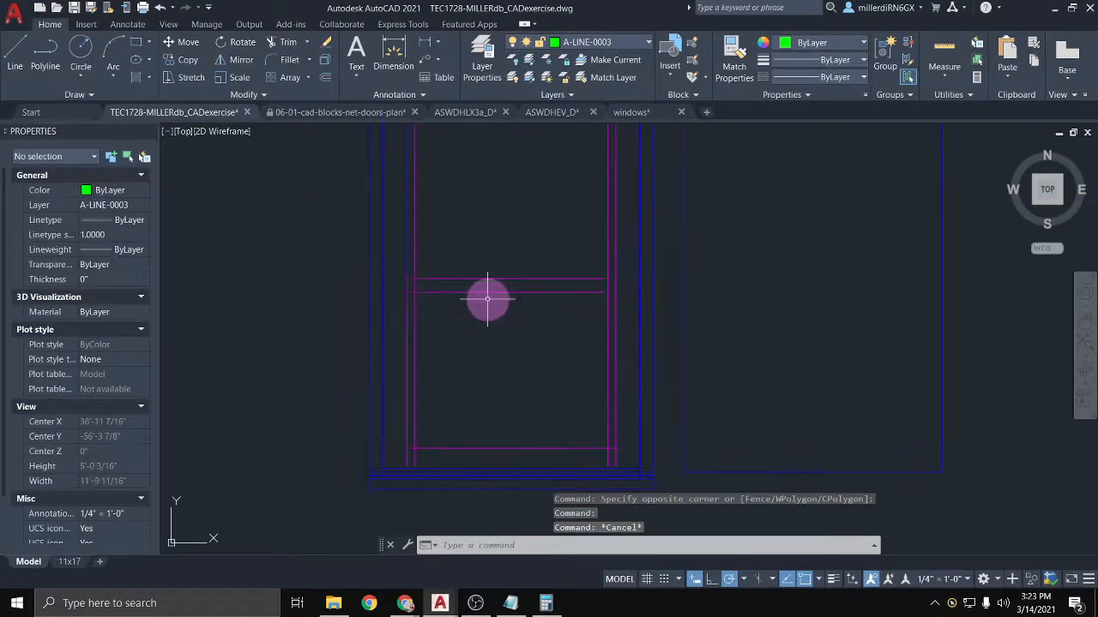
middle_click_drag(434, 208, 433, 437)
left_click(414, 358)
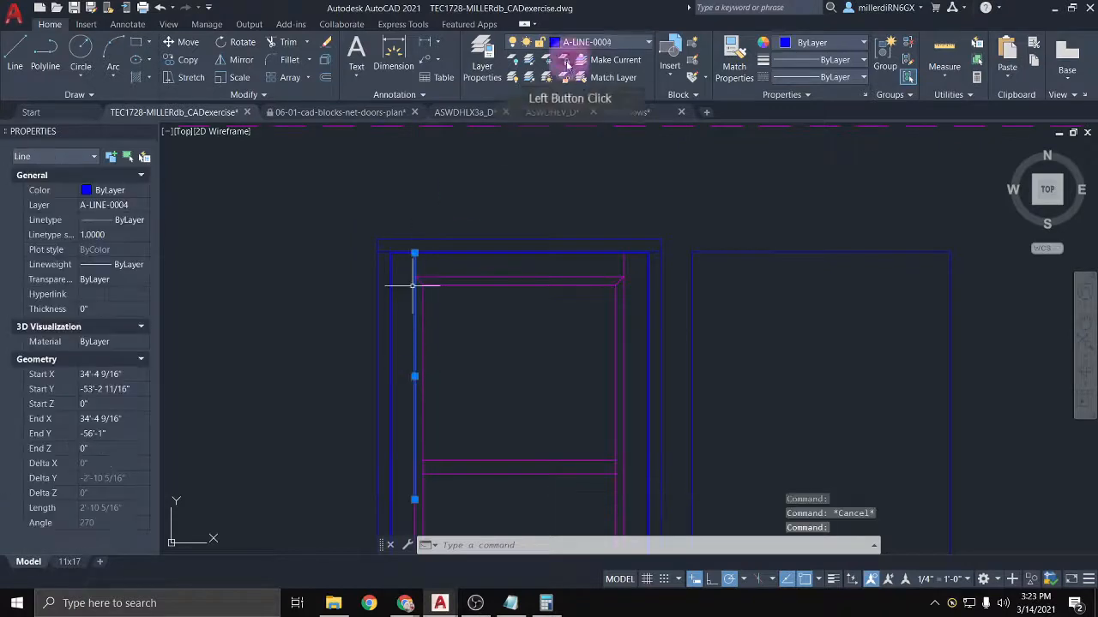
left_click(624, 43)
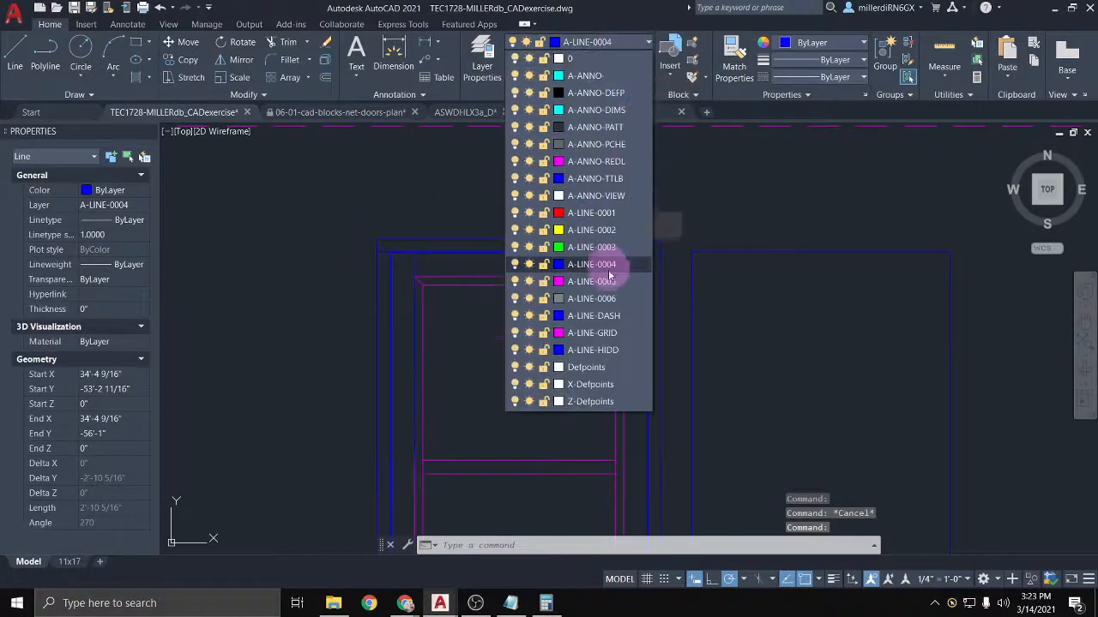
left_click(603, 281)
key("Escape")
key("Escape")
scroll(516, 349, "down", 4)
middle_click_drag(506, 379, 461, 343)
scroll(459, 361, "up", 2)
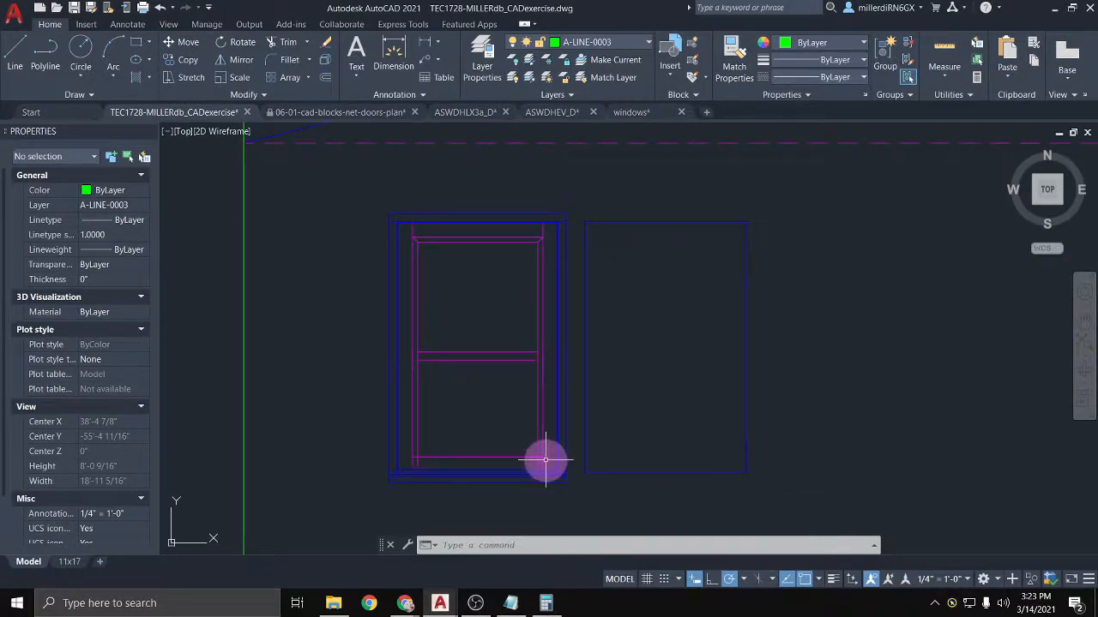
left_click(412, 227)
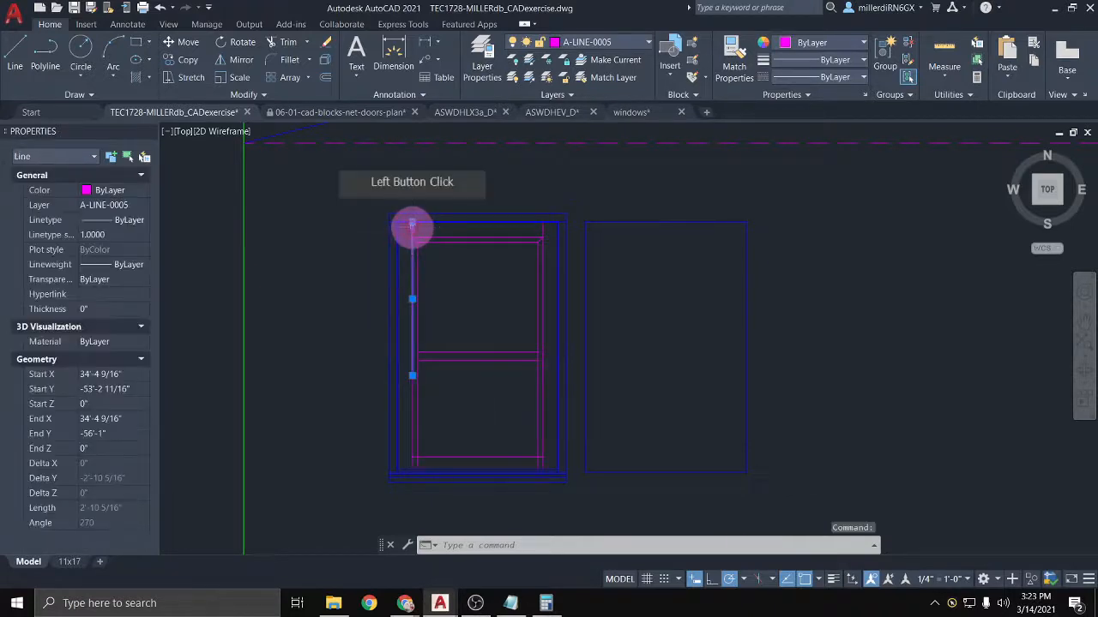
scroll(413, 221, "up", 4)
left_click(413, 216)
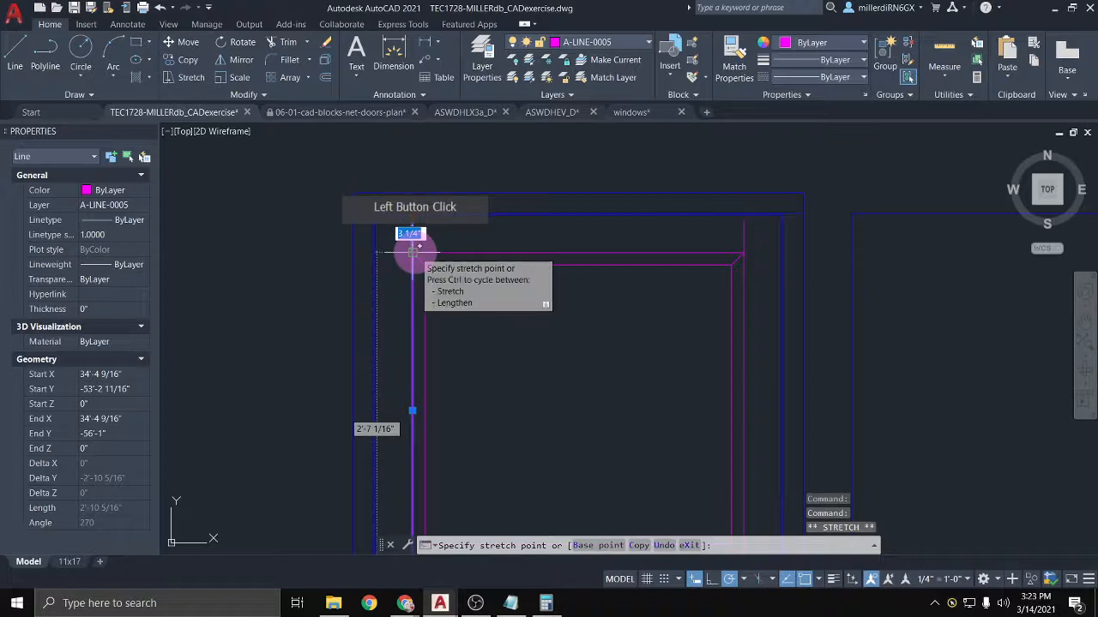
key("Escape")
scroll(409, 283, "down", 2)
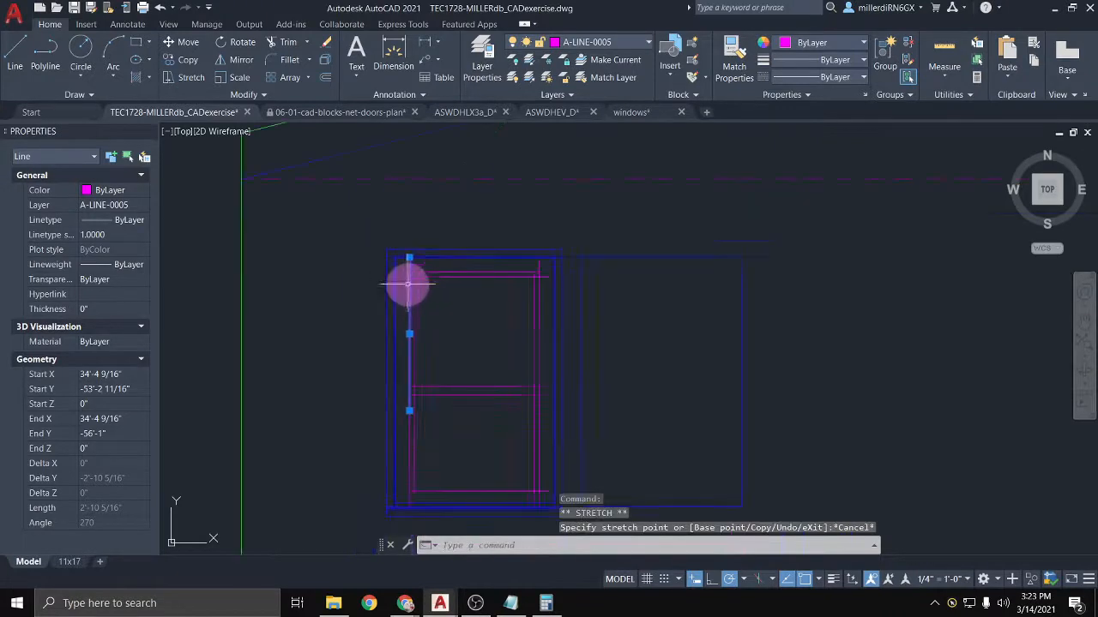
scroll(432, 265, "down", 2)
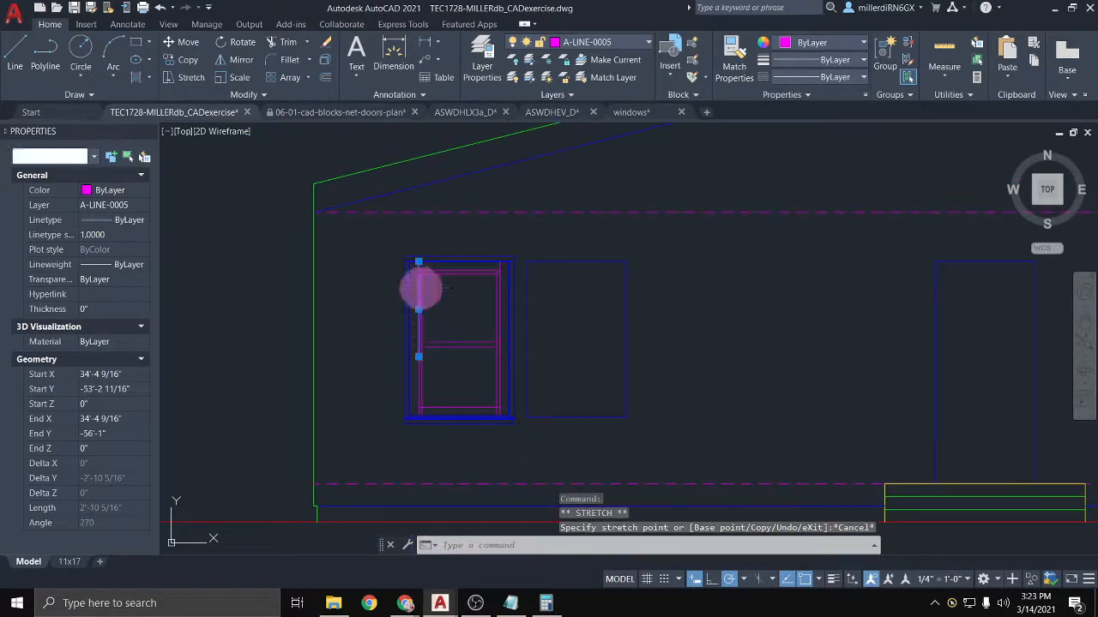
key("Escape")
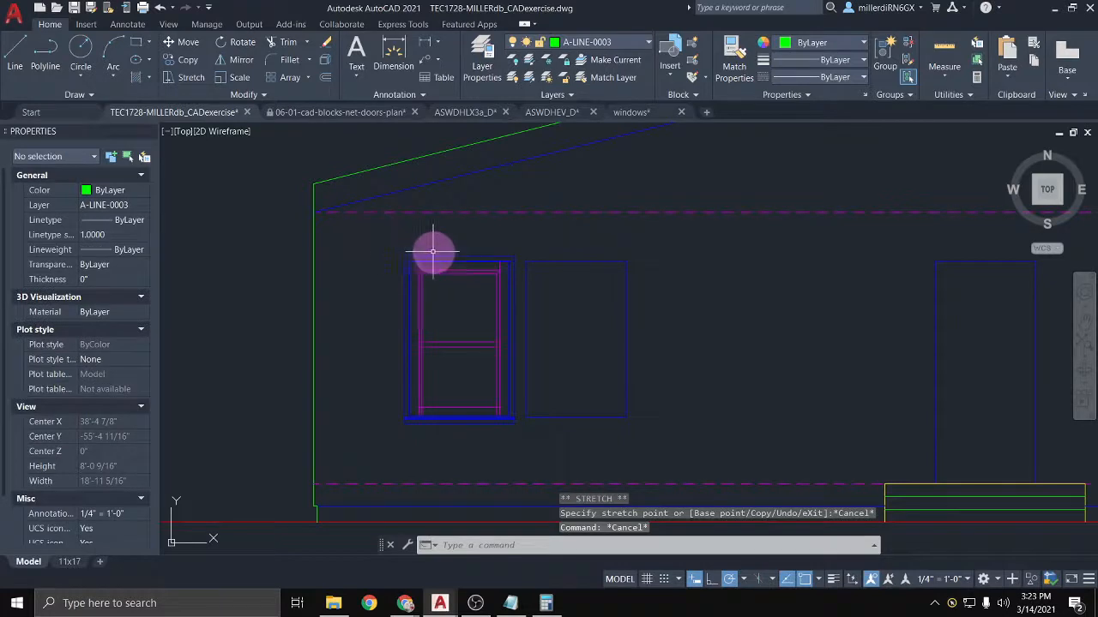
Step: Make A-LINE-0006 the current layer and draw two parallel 45° glass lines, about 5" and 4" long, near the upper pane's upper left corner
left_click(624, 42)
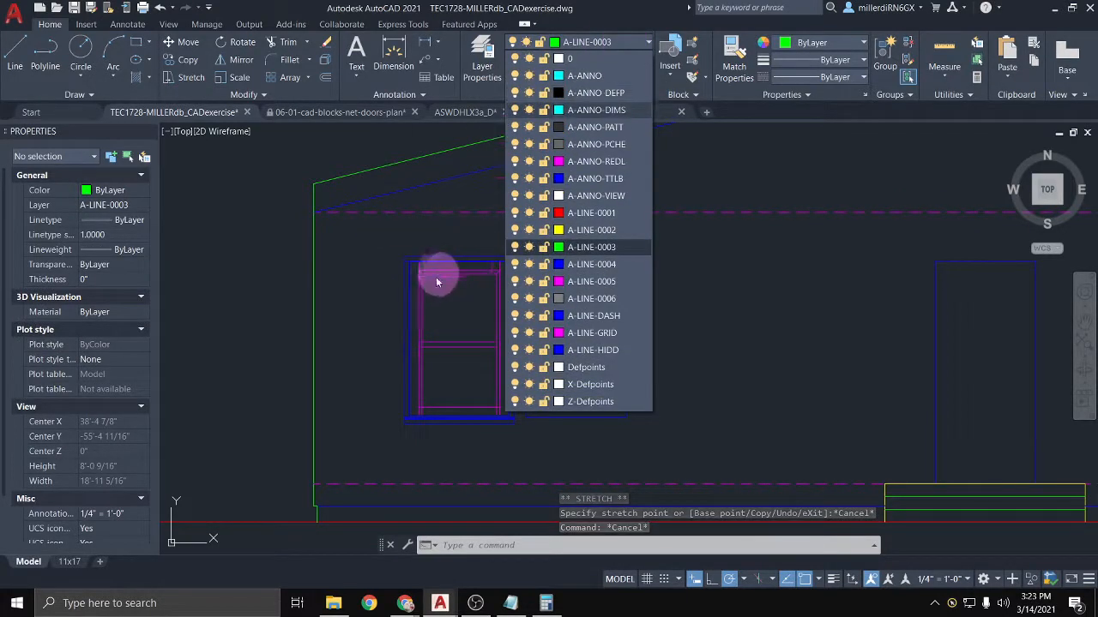
left_click(590, 299)
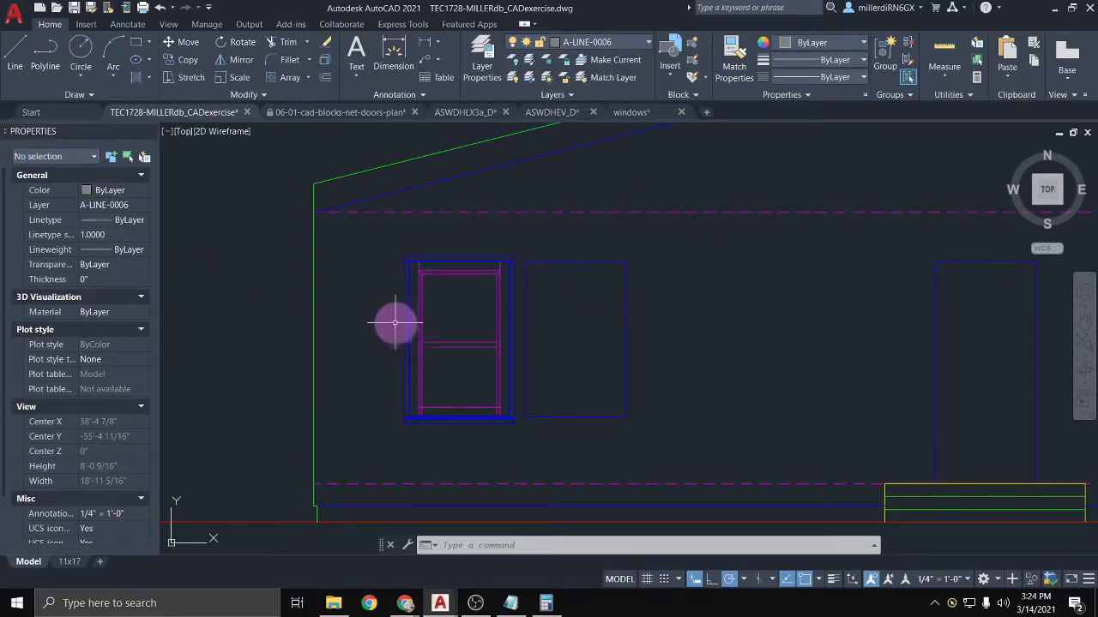
scroll(429, 295, "up", 5)
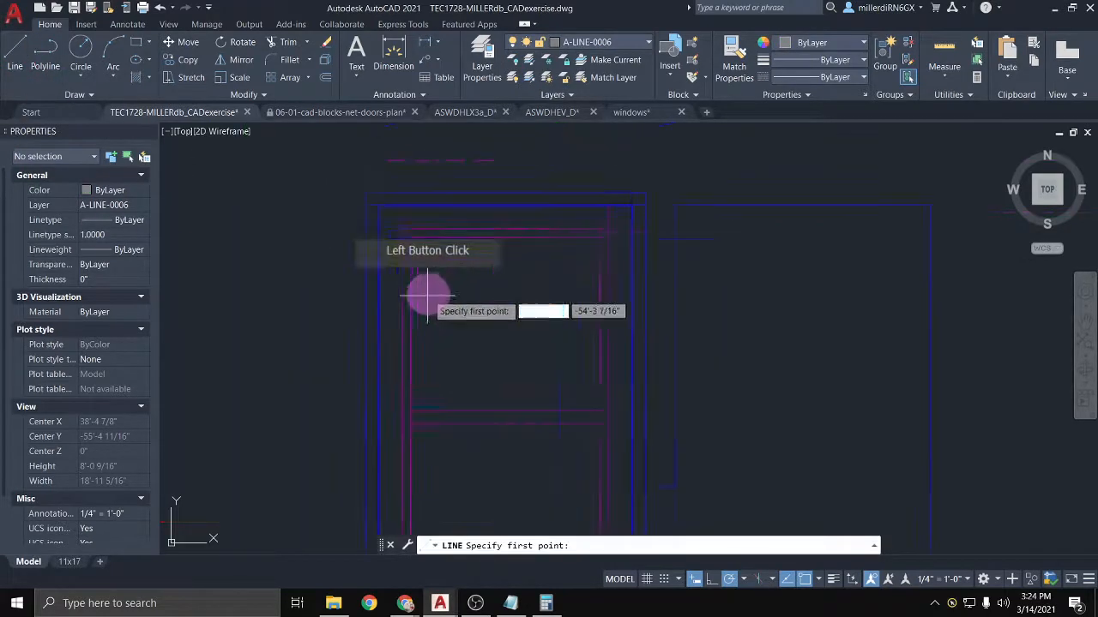
left_click(444, 255)
left_click(446, 253)
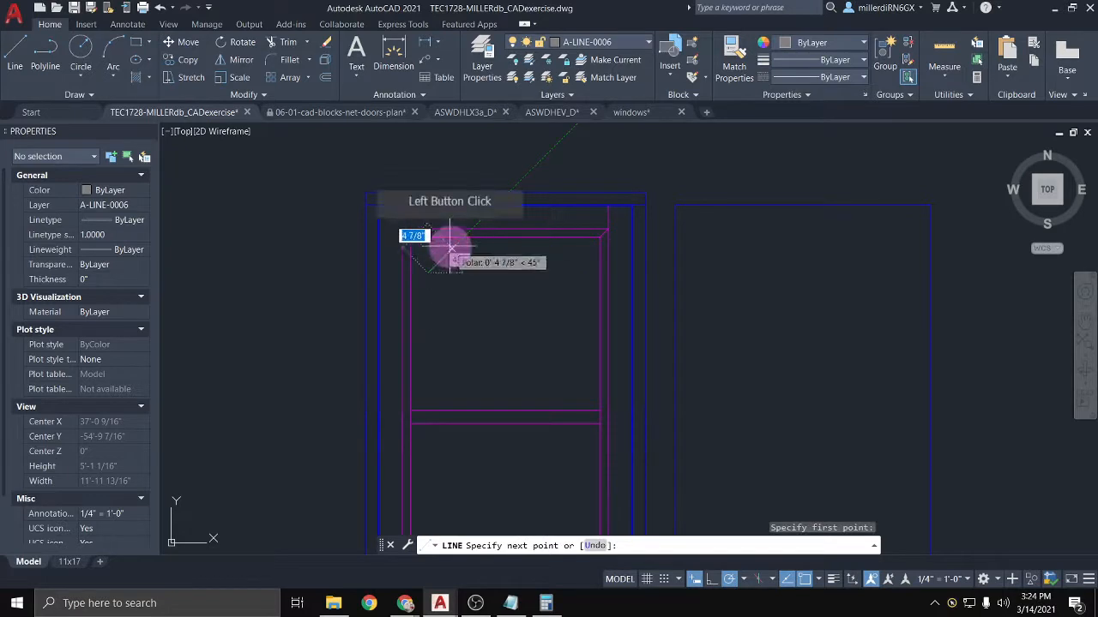
key("Escape")
key("Return")
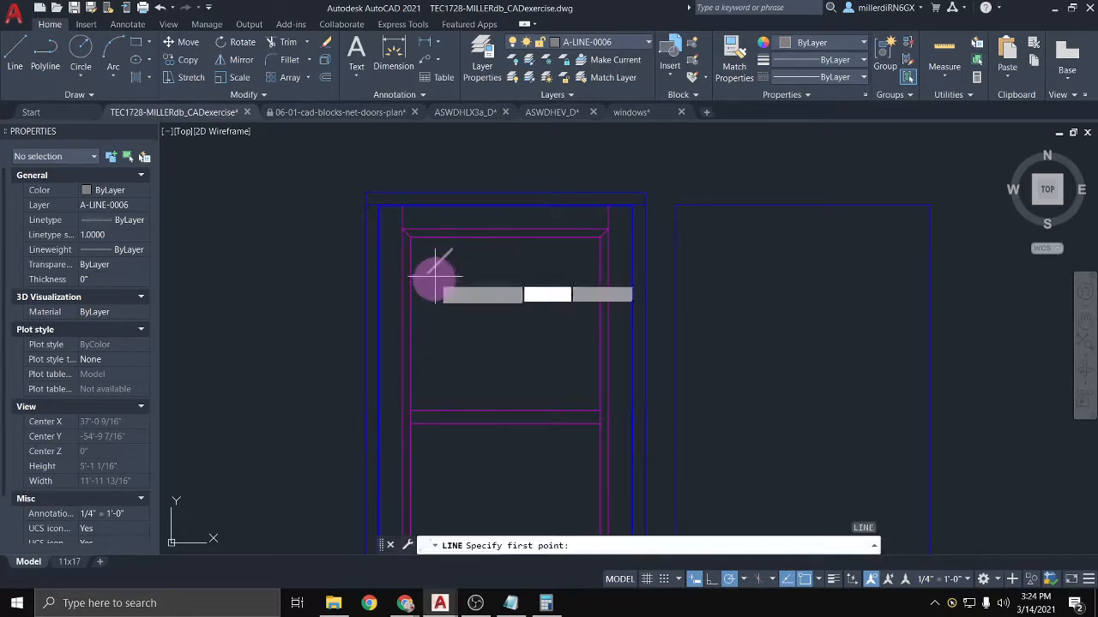
left_click(431, 284)
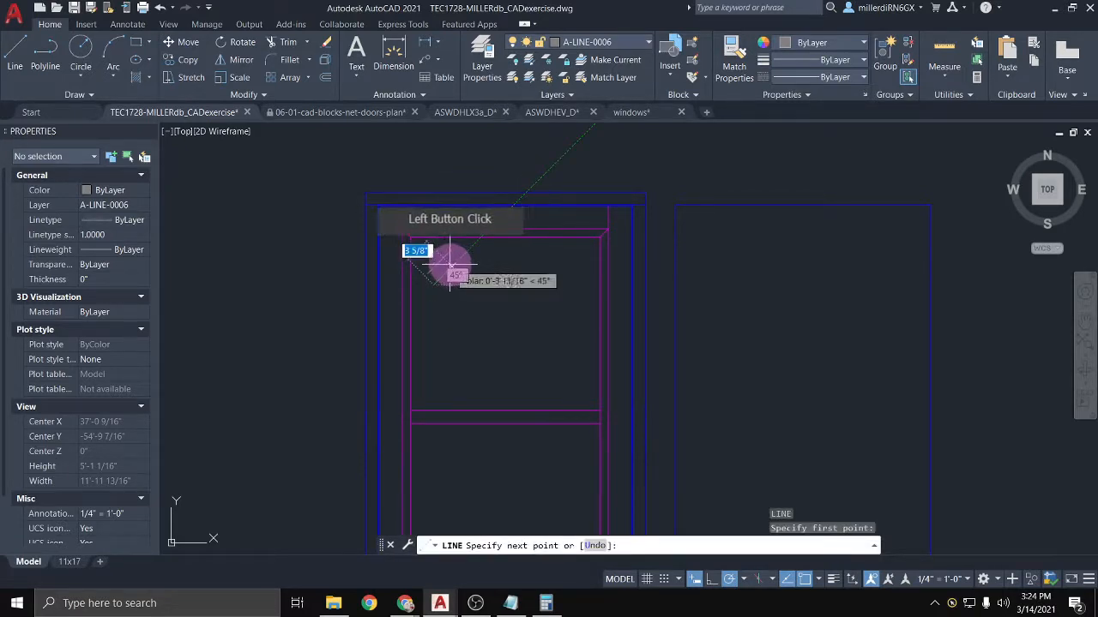
left_click(453, 266)
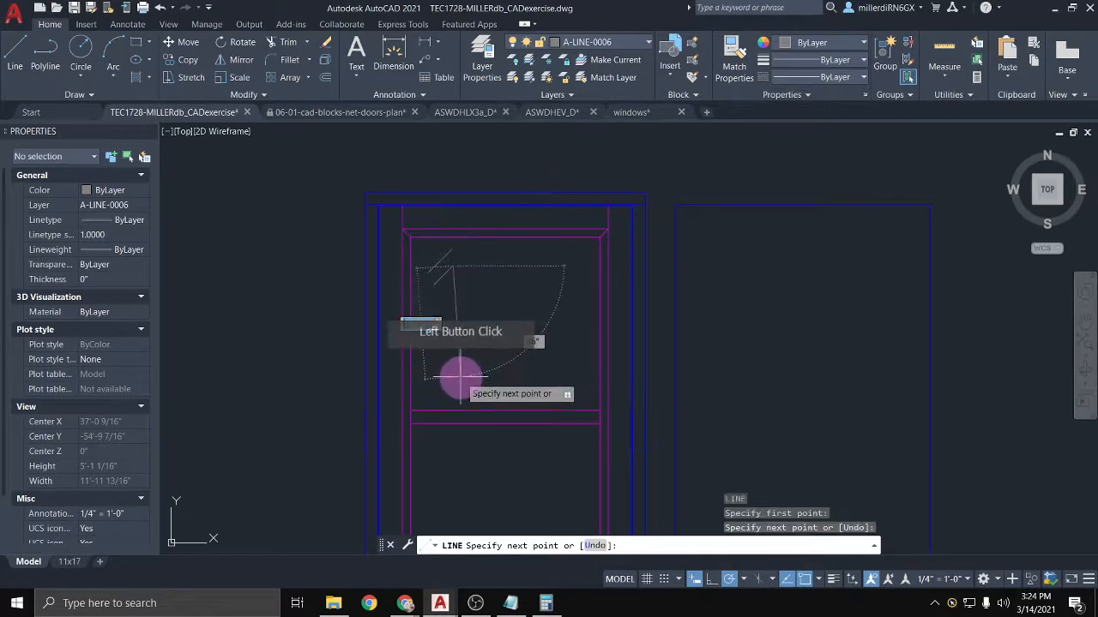
key("Escape")
Step: Draw two short parallel 45° glass lines near the lower pane's upper left corner
middle_click_drag(452, 447, 402, 363)
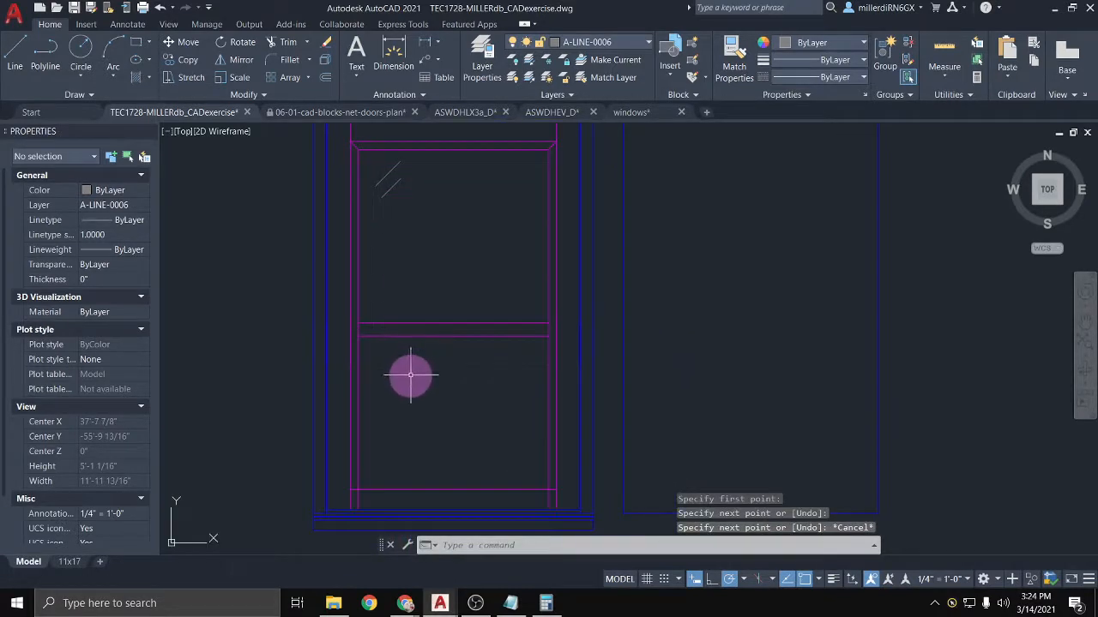
left_click(26, 54)
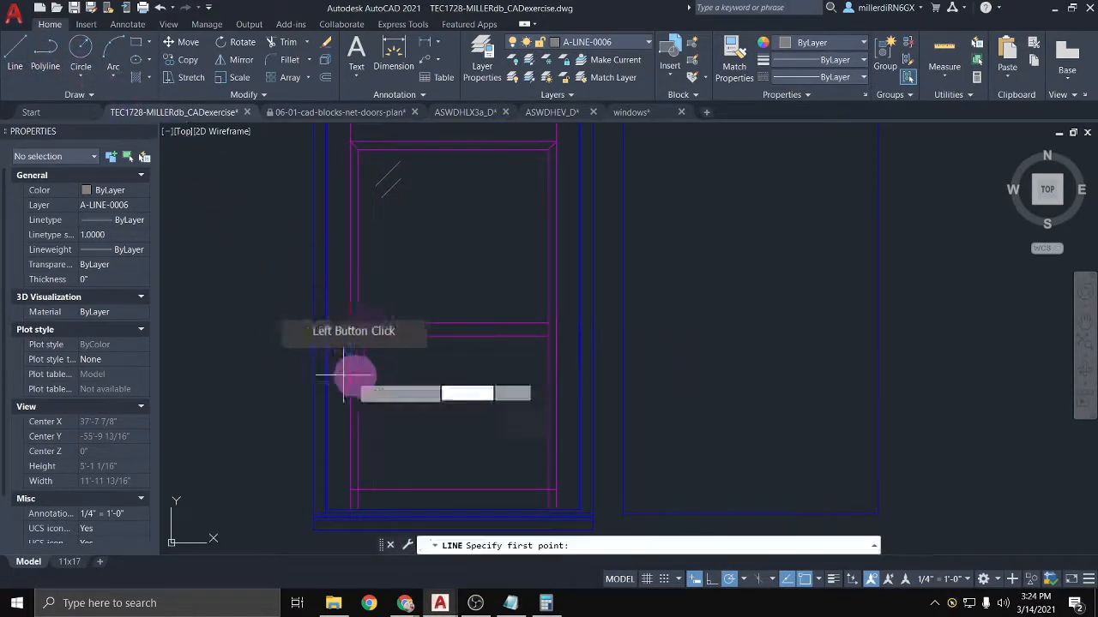
left_click(378, 372)
left_click(398, 356)
scroll(382, 369, "up", 4)
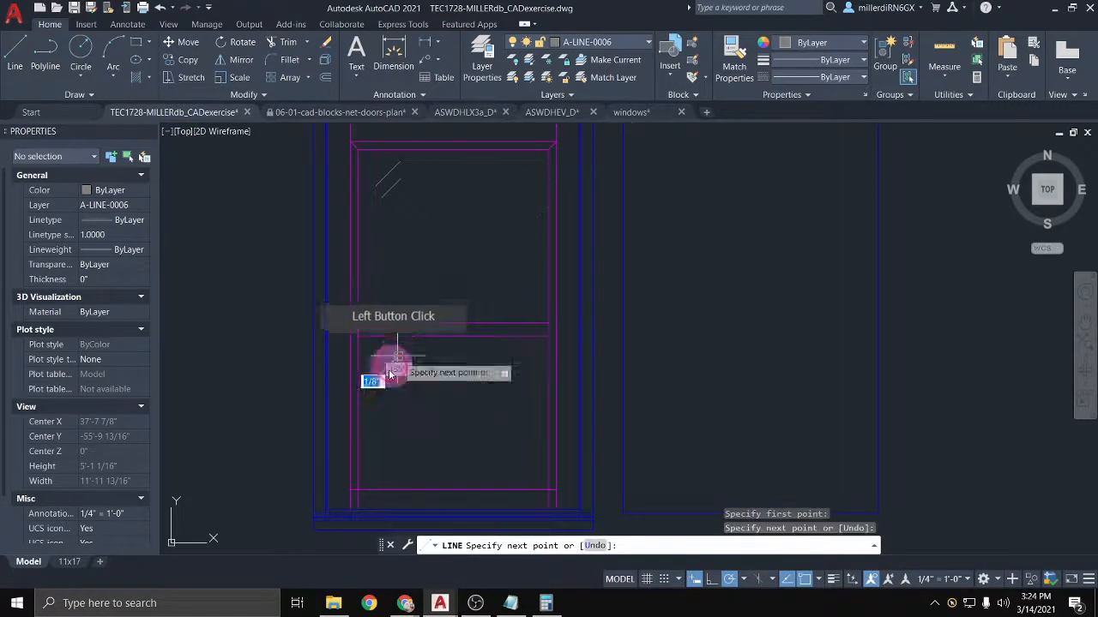
key("Return")
key("Return")
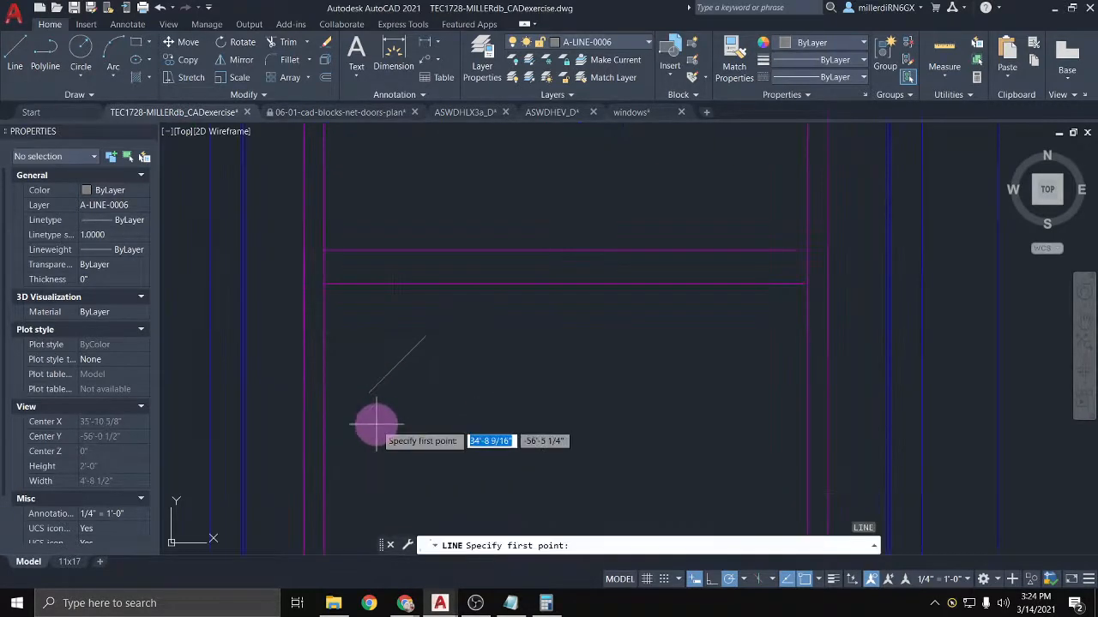
left_click(418, 383)
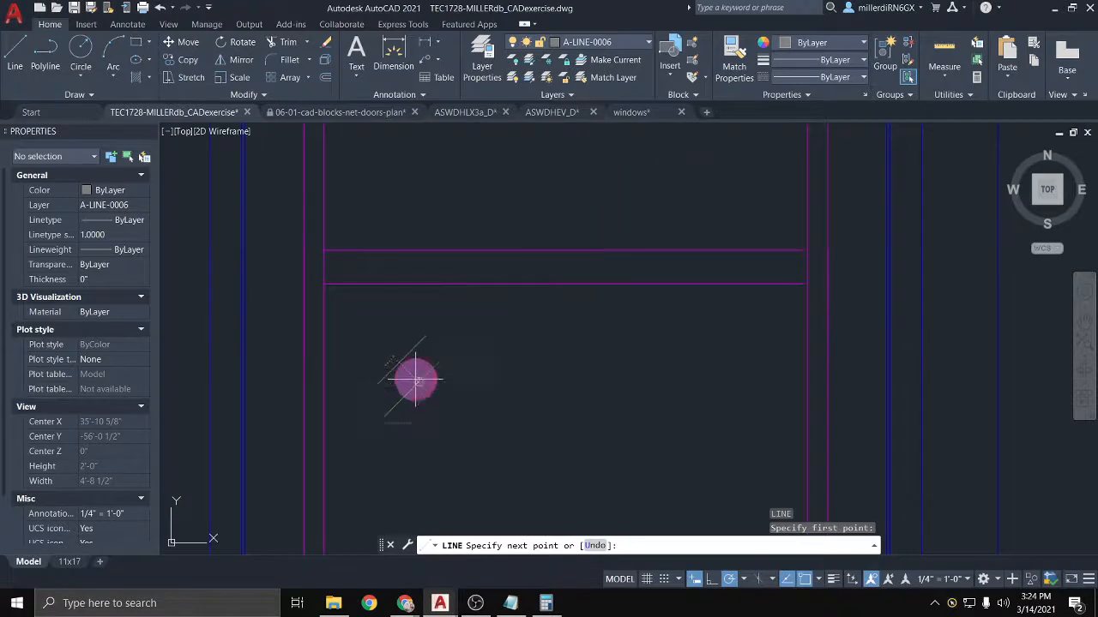
key("Escape")
Step: Copy the completed window from the south elevation's first opening into the adjacent second opening, aligning the upper left inner frame corners
scroll(442, 493, "down", 6)
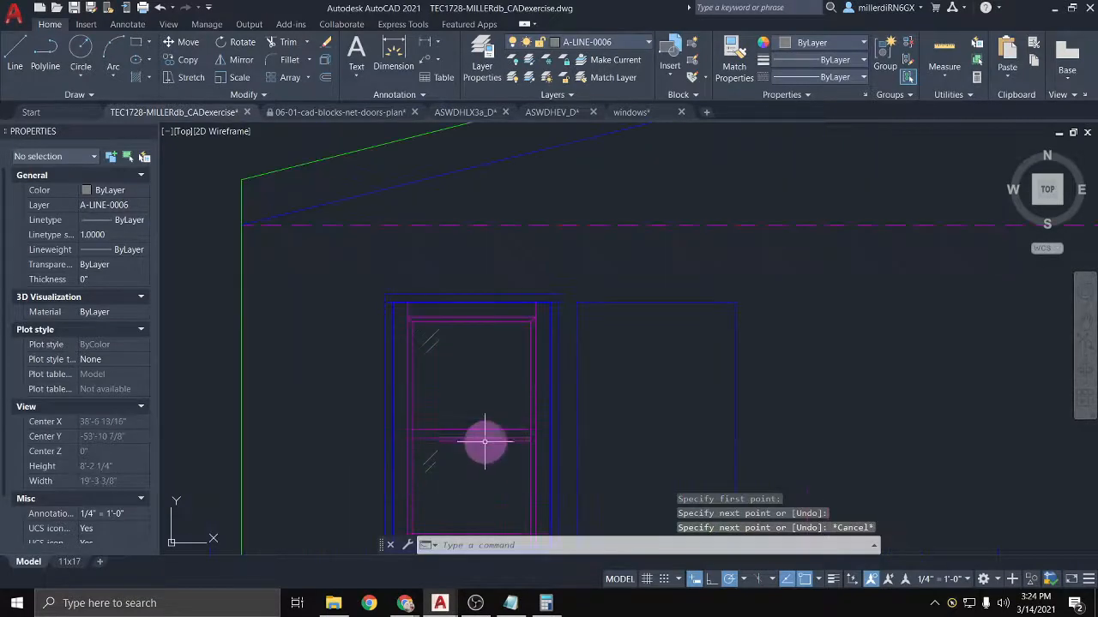
middle_click_drag(482, 427, 397, 353)
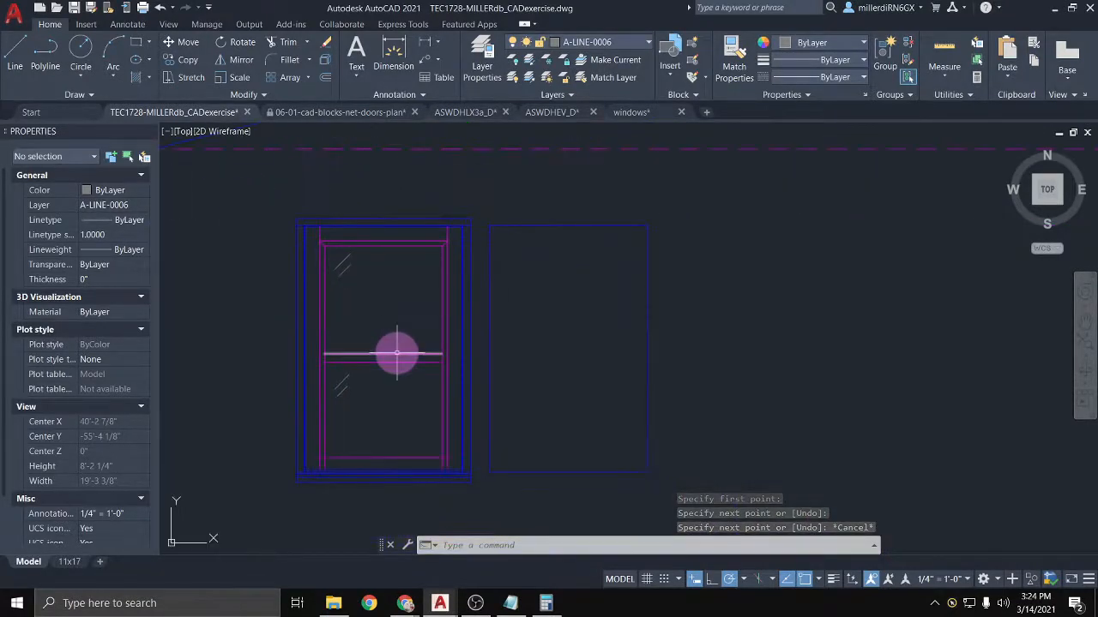
left_click(268, 198)
left_click(457, 473)
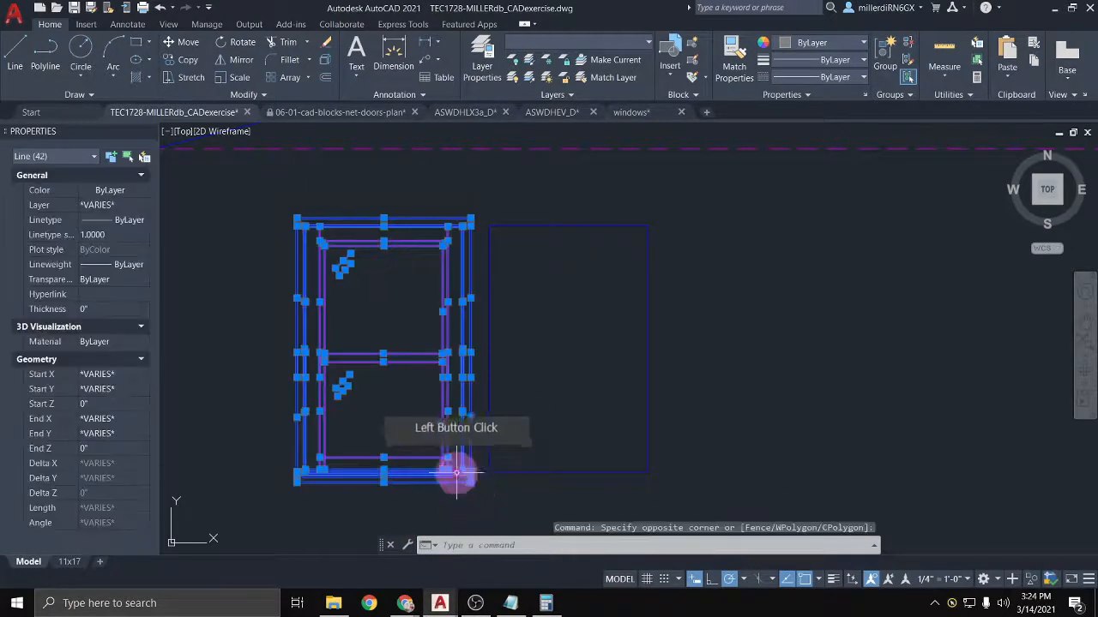
left_click(185, 60)
scroll(287, 214, "up", 6)
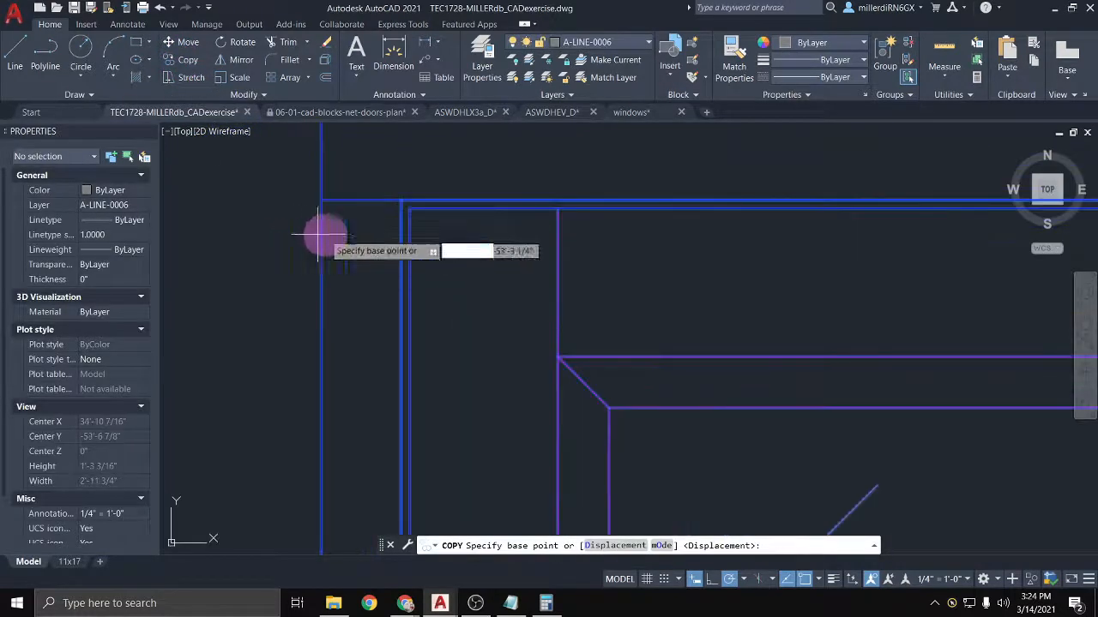
left_click(400, 202)
scroll(400, 202, "down", 4)
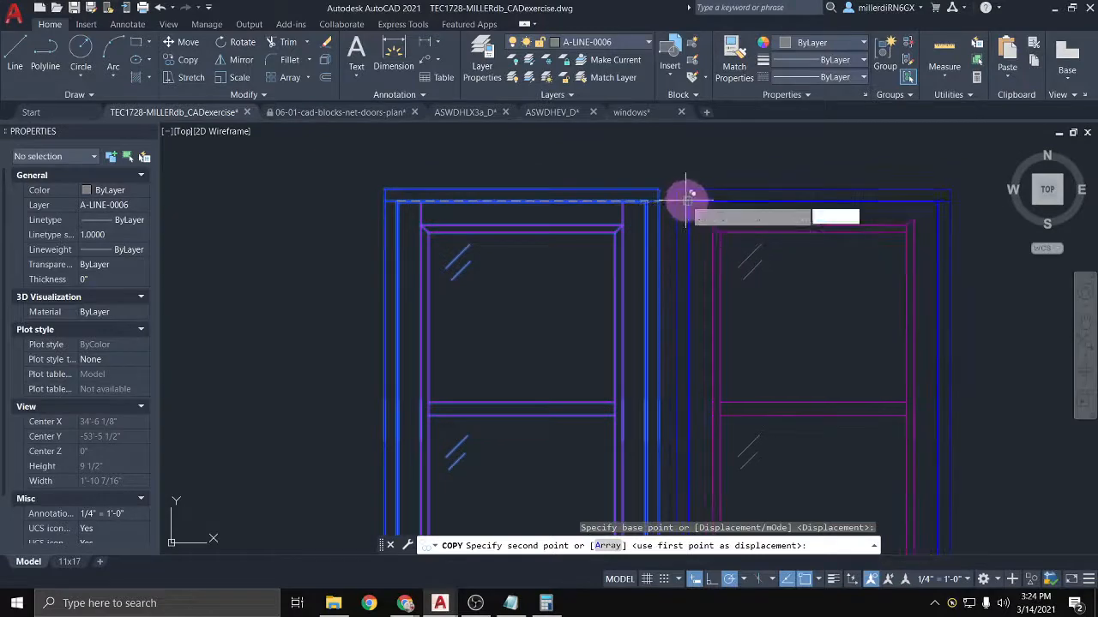
left_click(695, 198)
Step: Place another copy of the window in the east elevation's opening and end the Copy command
scroll(699, 188, "down", 4)
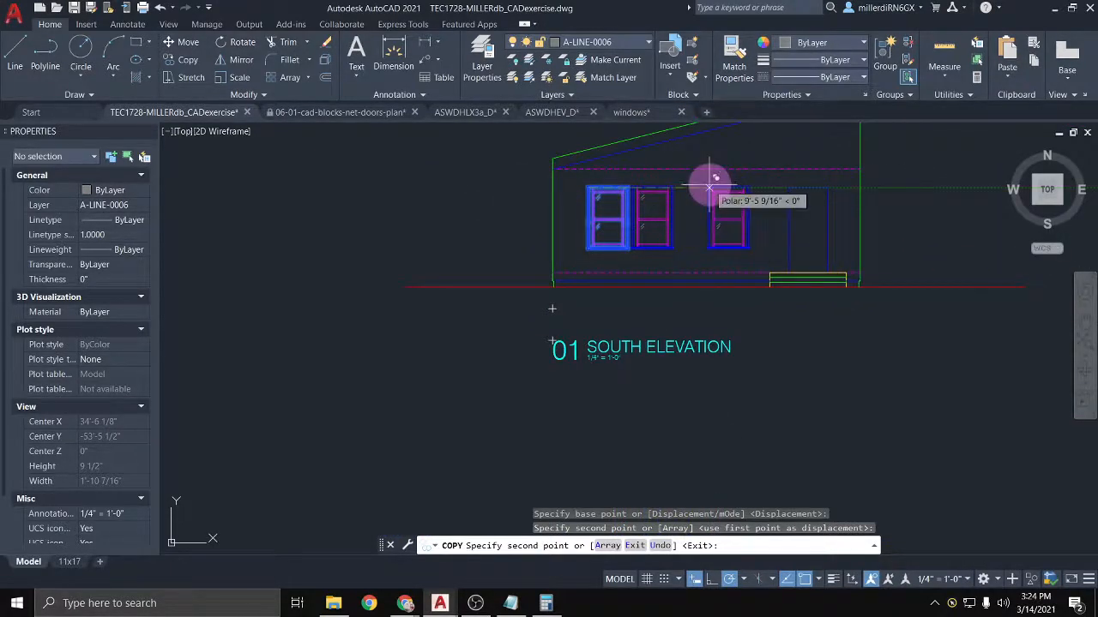
middle_click_drag(853, 192, 29, 245)
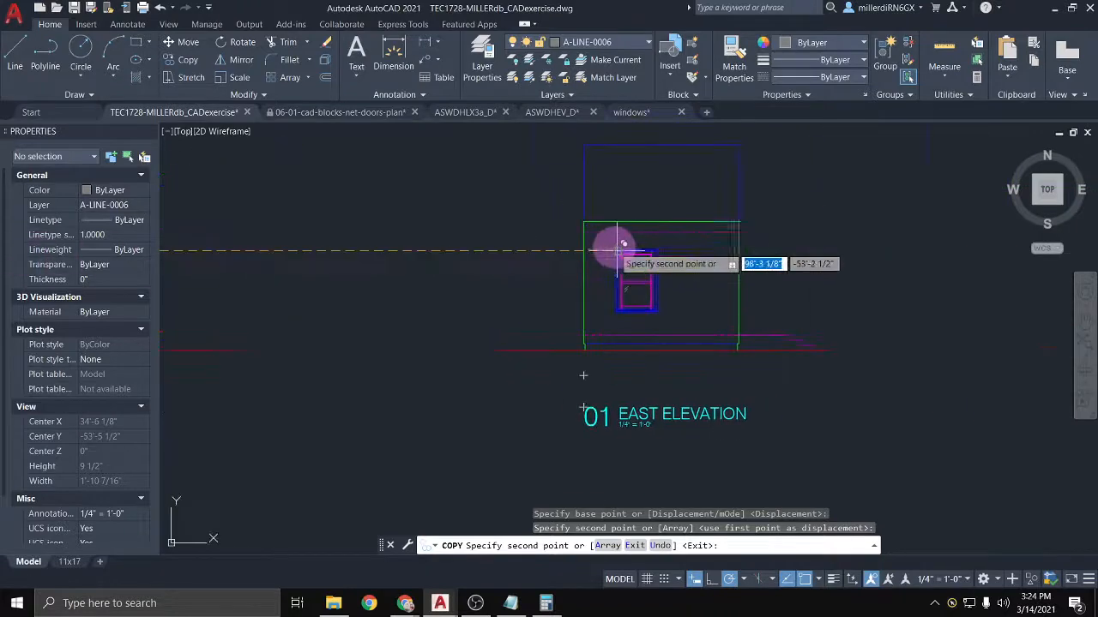
scroll(618, 251, "up", 5)
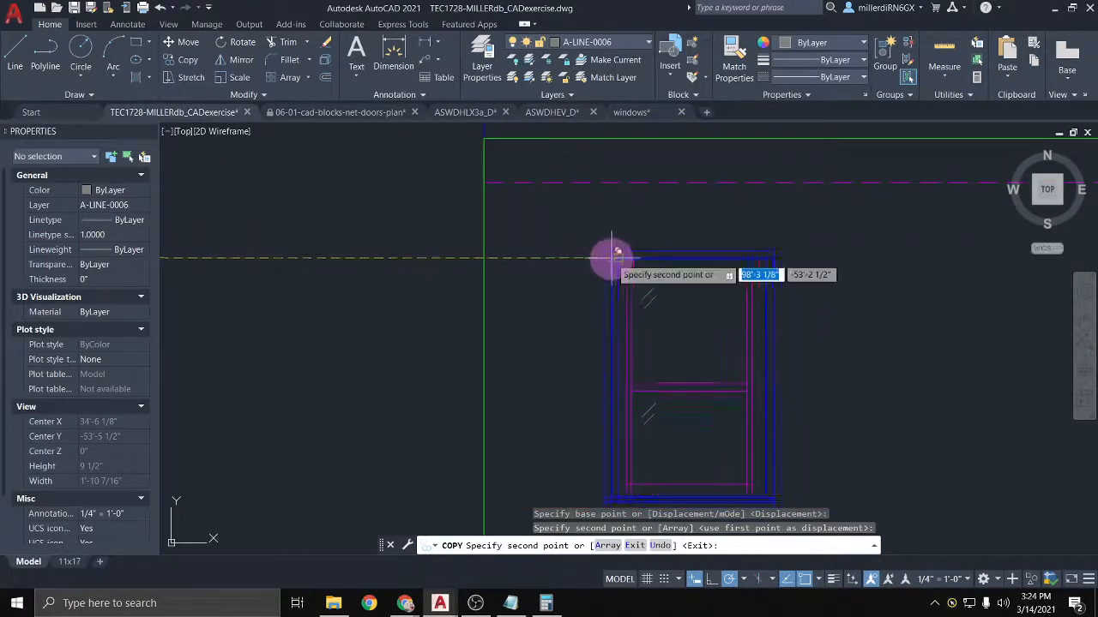
scroll(613, 253, "up", 4)
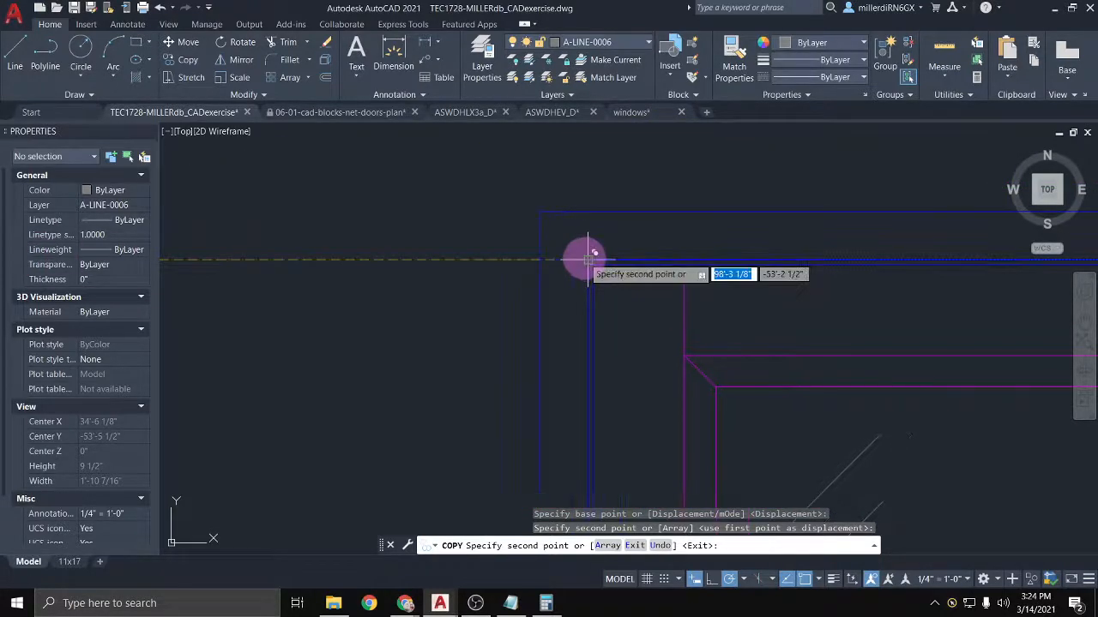
left_click(590, 254)
scroll(522, 240, "down", 6)
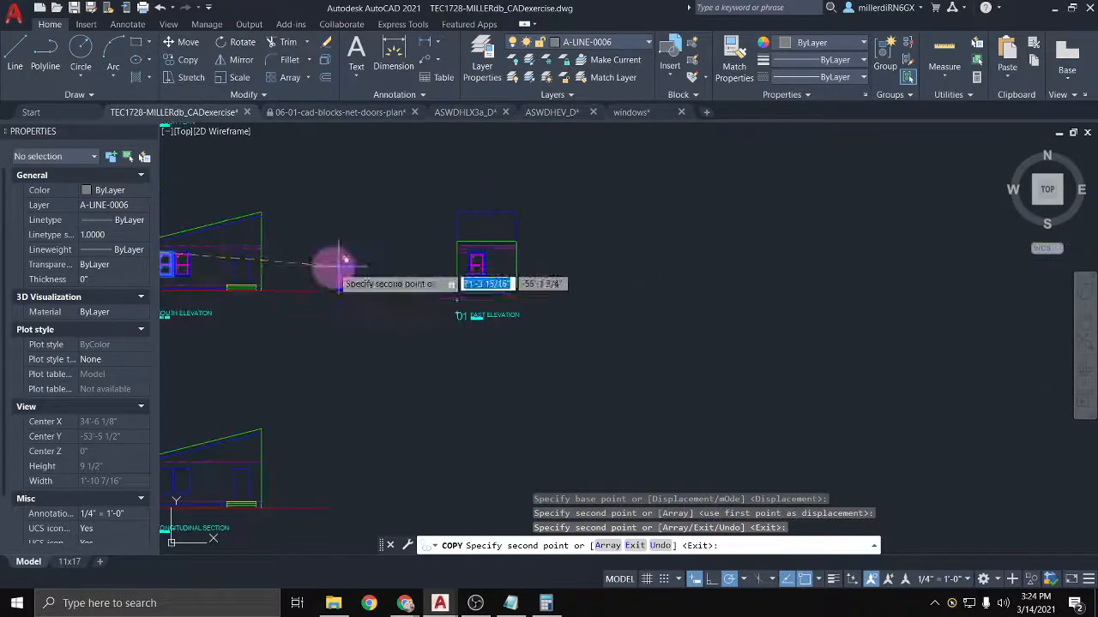
middle_click_drag(343, 262, 575, 307)
key("Escape")
Step: Examine the copied window's fit in the south elevation's second opening, especially its upper left corner
scroll(453, 301, "up", 7)
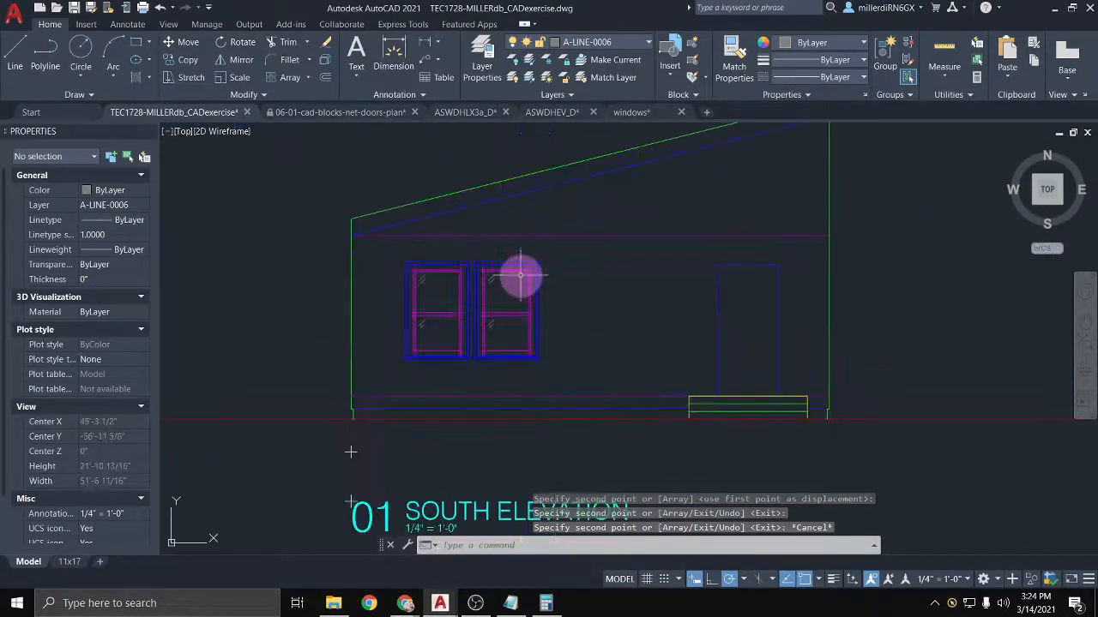
scroll(519, 270, "up", 2)
scroll(518, 264, "down", 7)
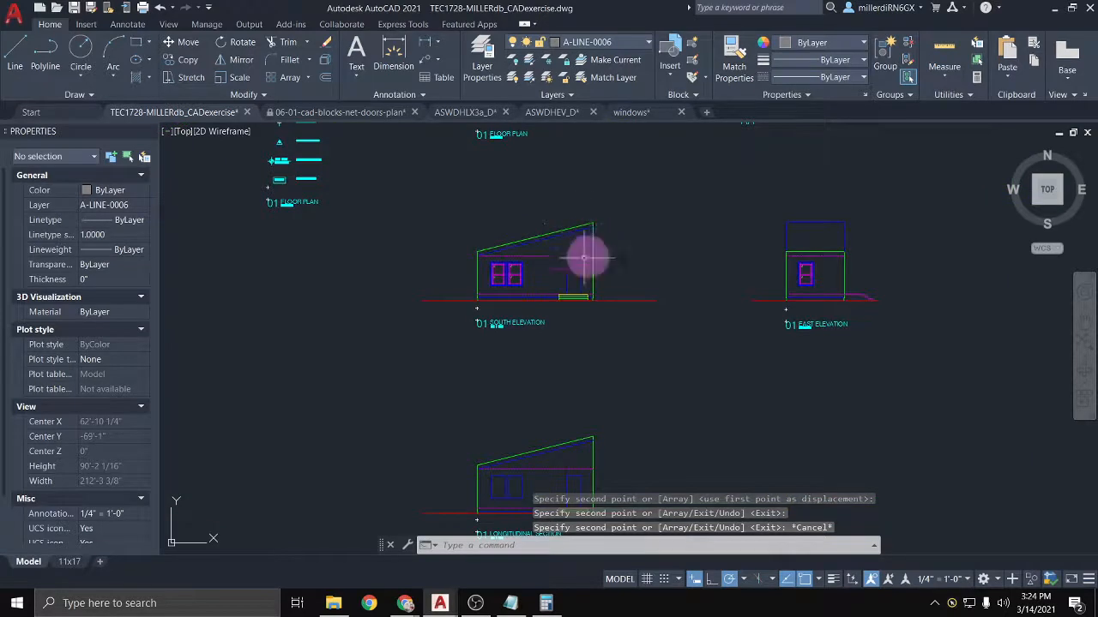
scroll(585, 257, "up", 12)
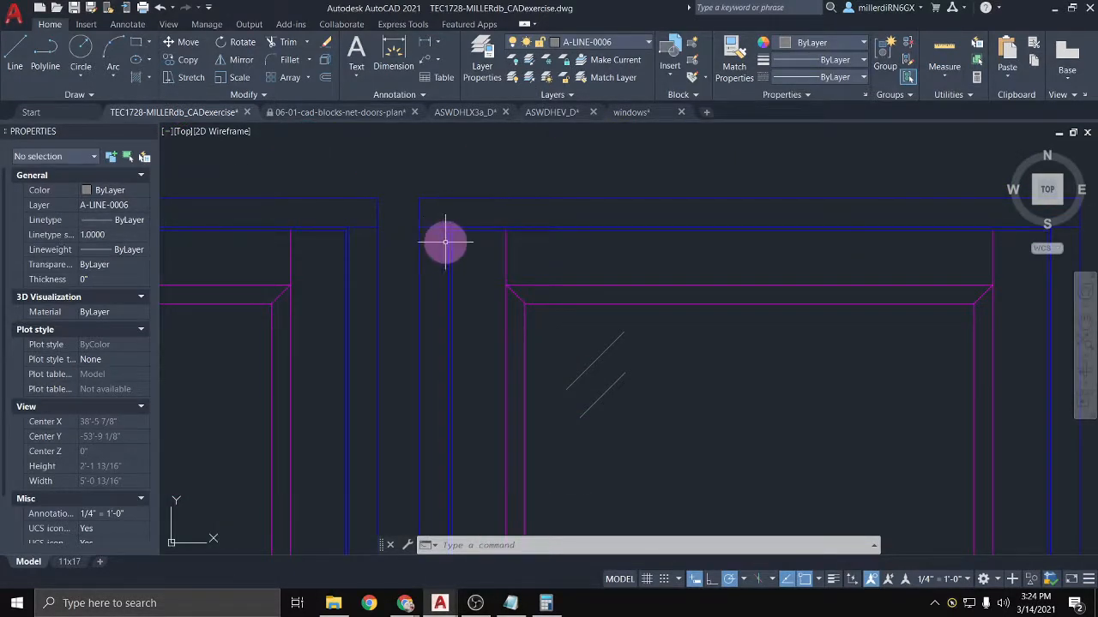
mouse_move(447, 245)
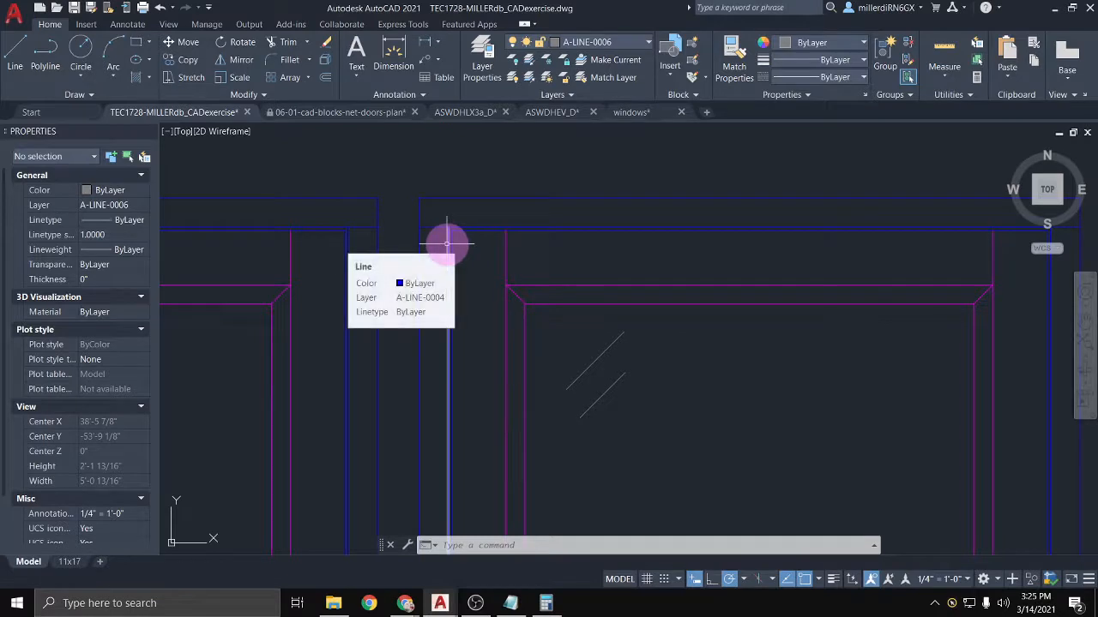
scroll(340, 264, "down", 4)
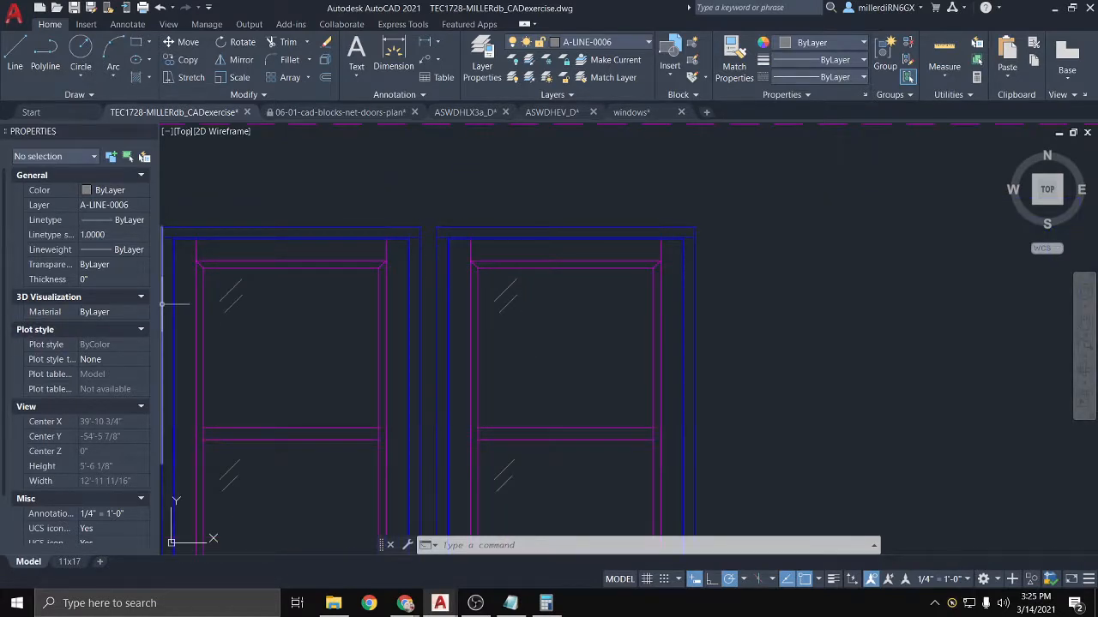
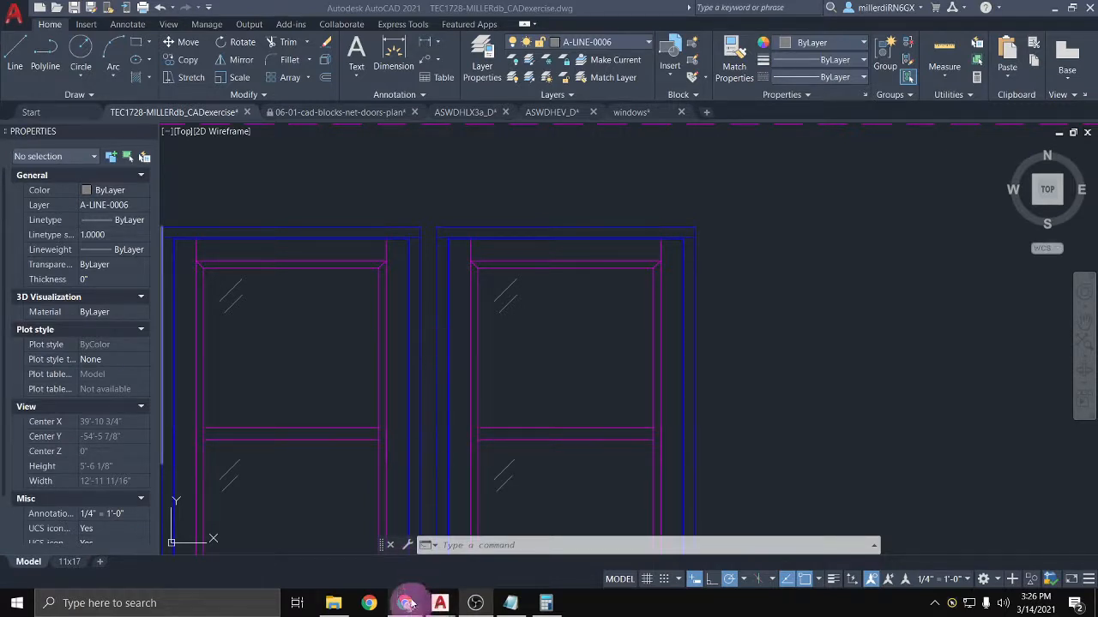
scroll(395, 411, "down", 10)
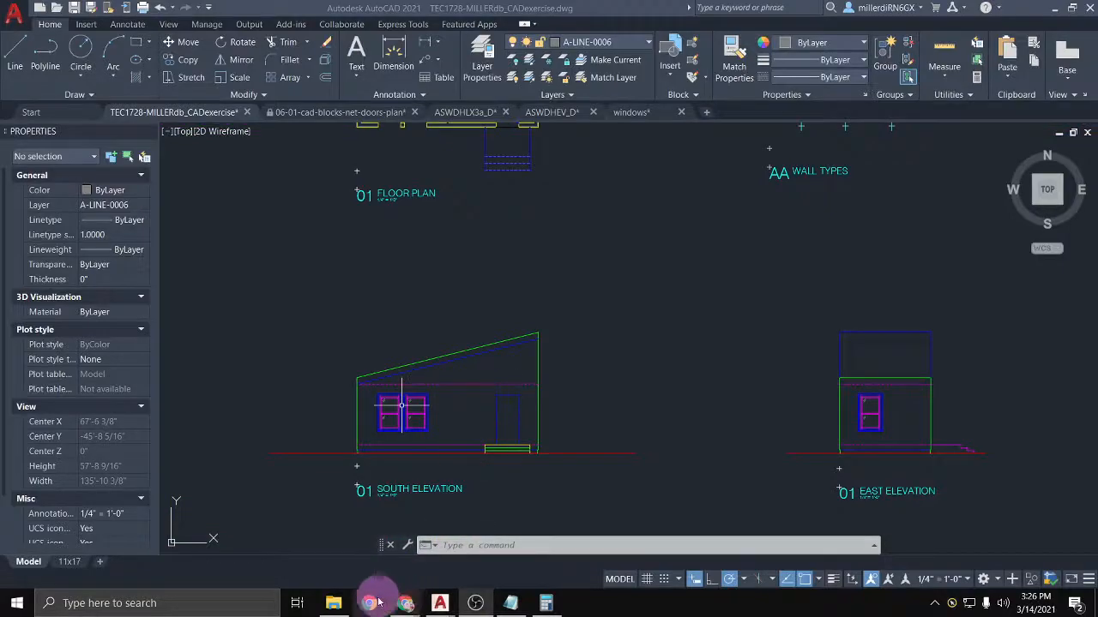
Step: Switch to Chrome and open the cad-blocks.net site from the "cad blocks" search results
left_click(405, 604)
left_click(437, 553)
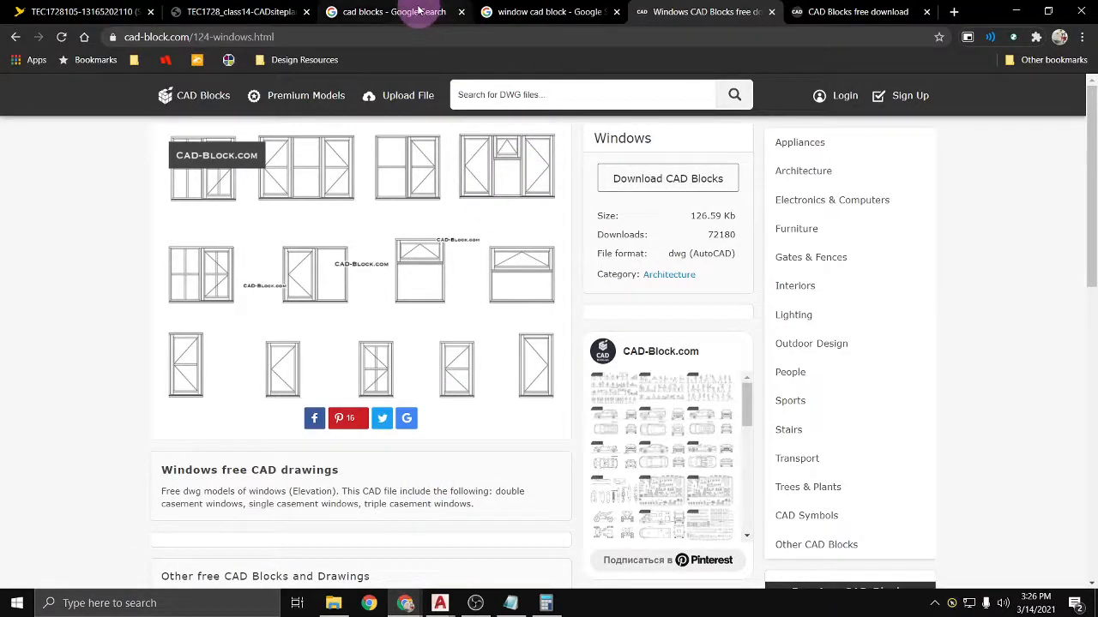
left_click(334, 32)
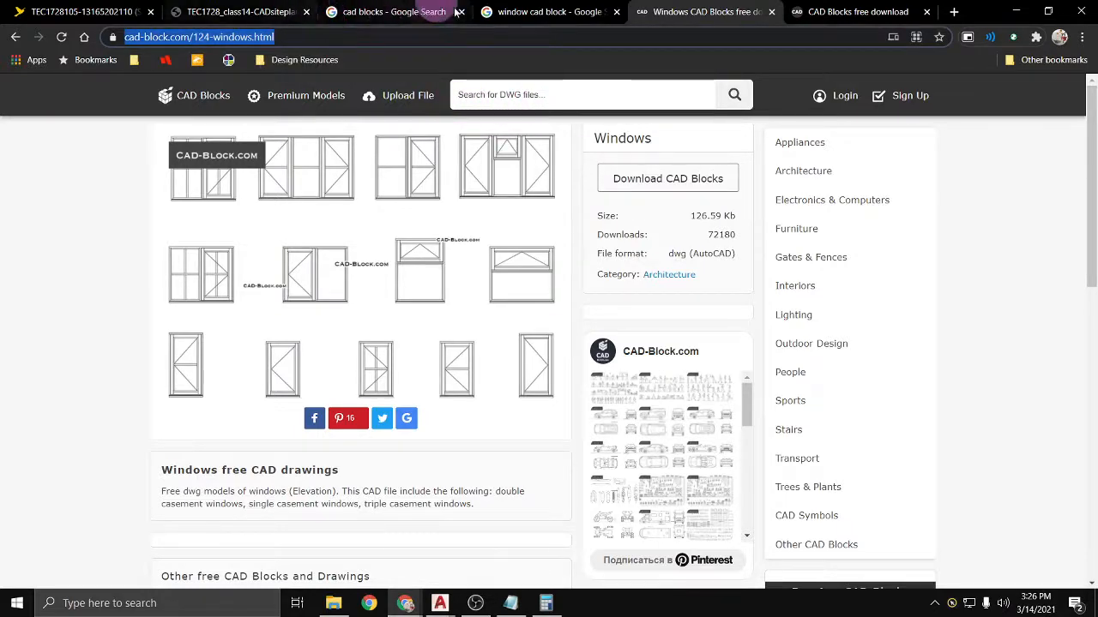
left_click(510, 11)
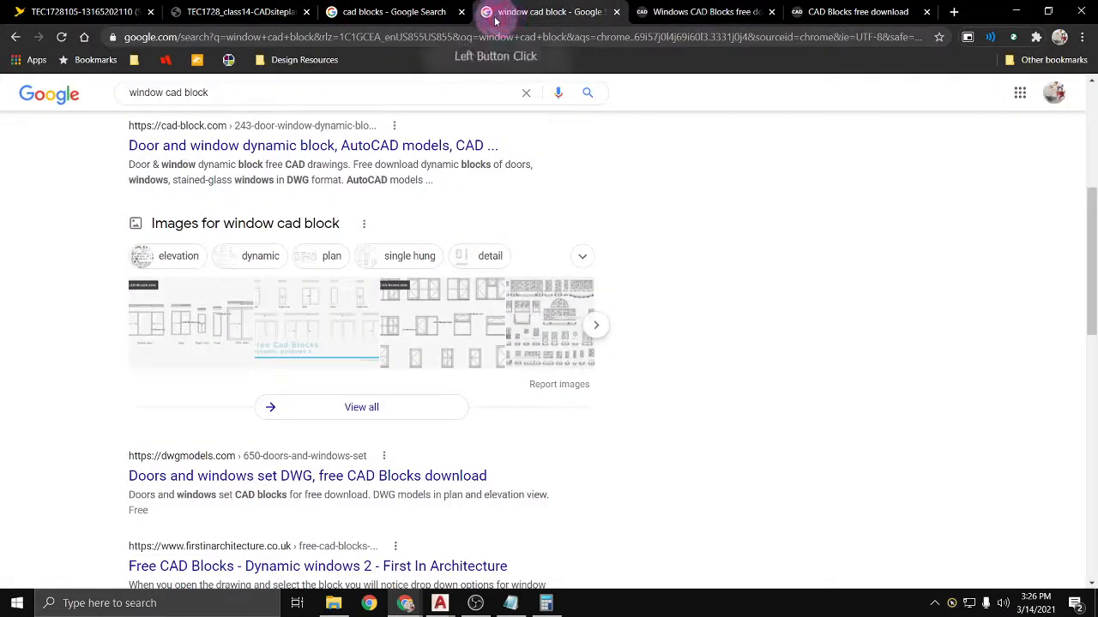
left_click(399, 15)
scroll(221, 212, "up", 5)
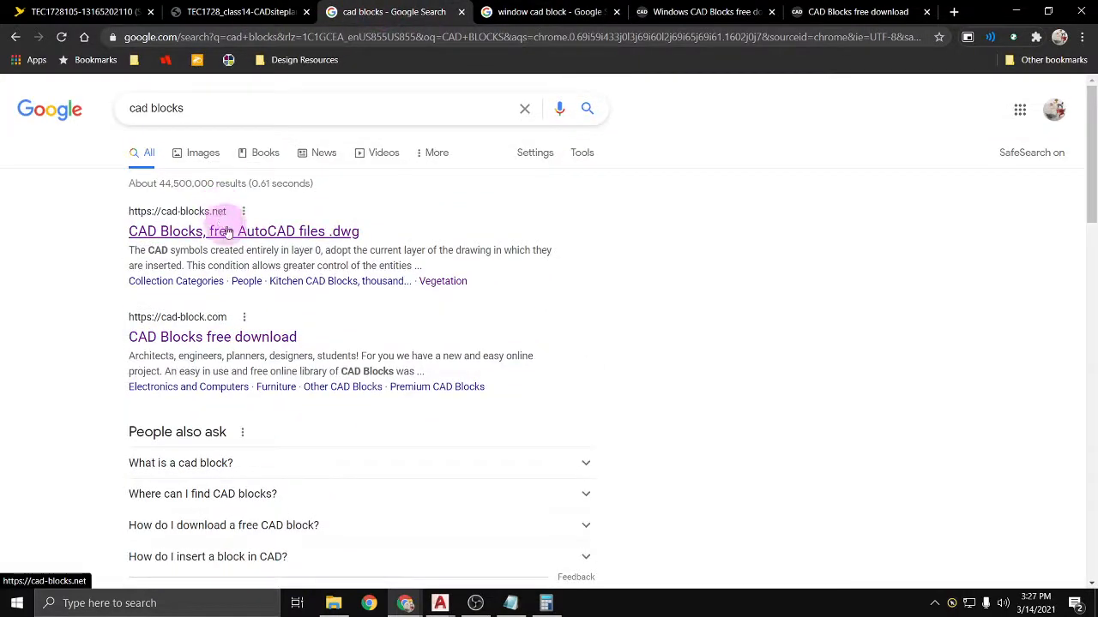
left_click(228, 232)
Step: Open the Doors Elevation CAD Blocks page within the site's Doors Drawings category
scroll(433, 278, "down", 4)
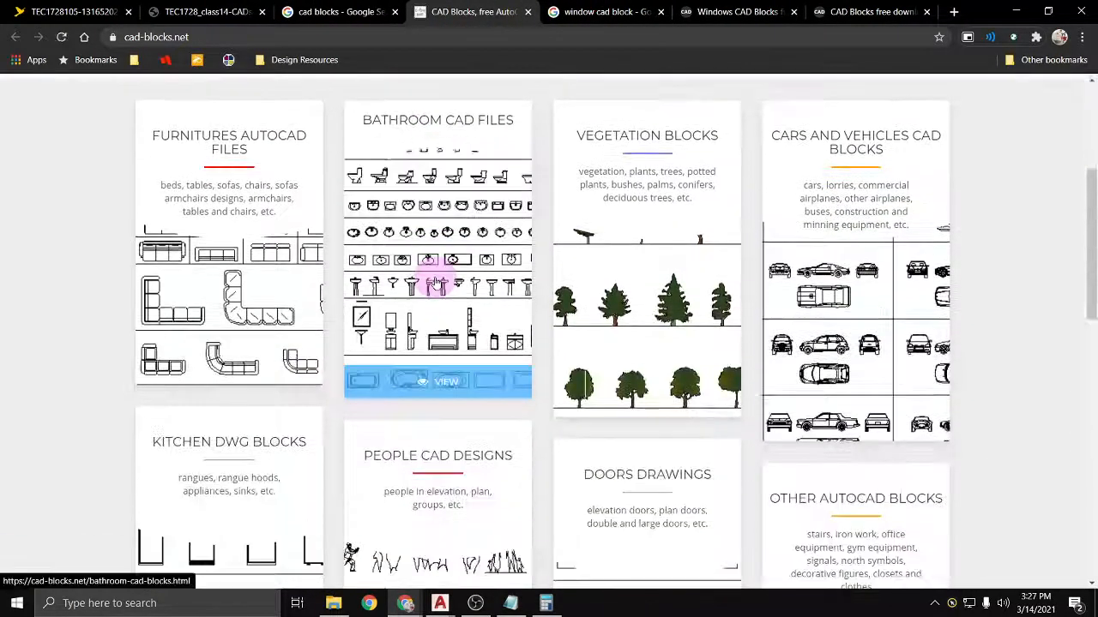
scroll(454, 292, "down", 4)
left_click(643, 241)
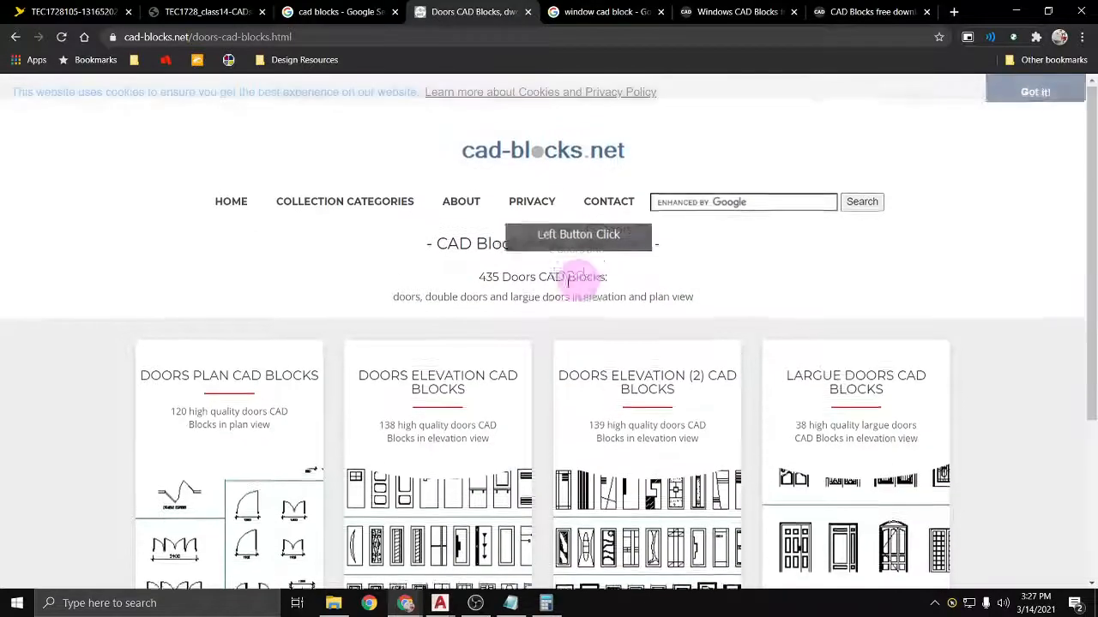
scroll(490, 307, "down", 2)
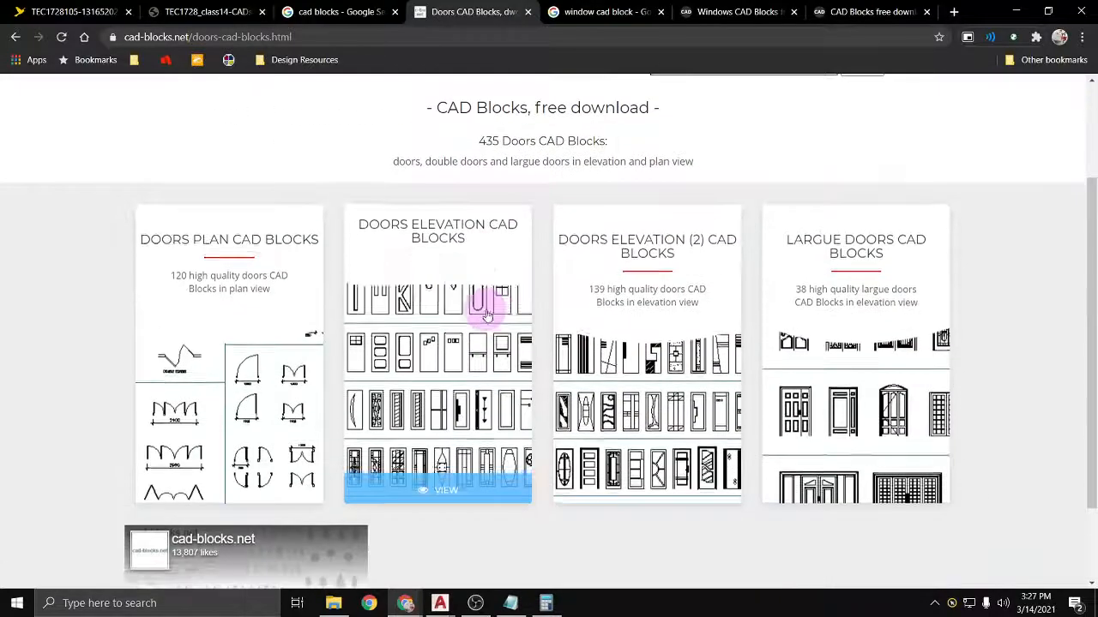
left_click(445, 245)
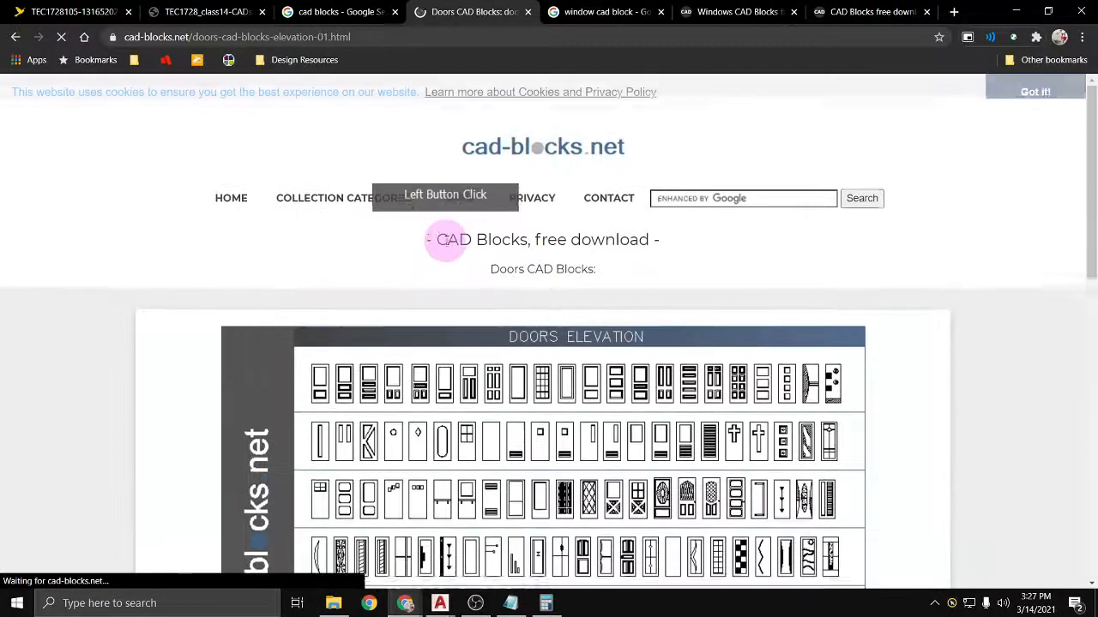
Step: Download the archive of doors in elevation view CAD blocks
scroll(444, 239, "down", 2)
scroll(630, 211, "down", 4)
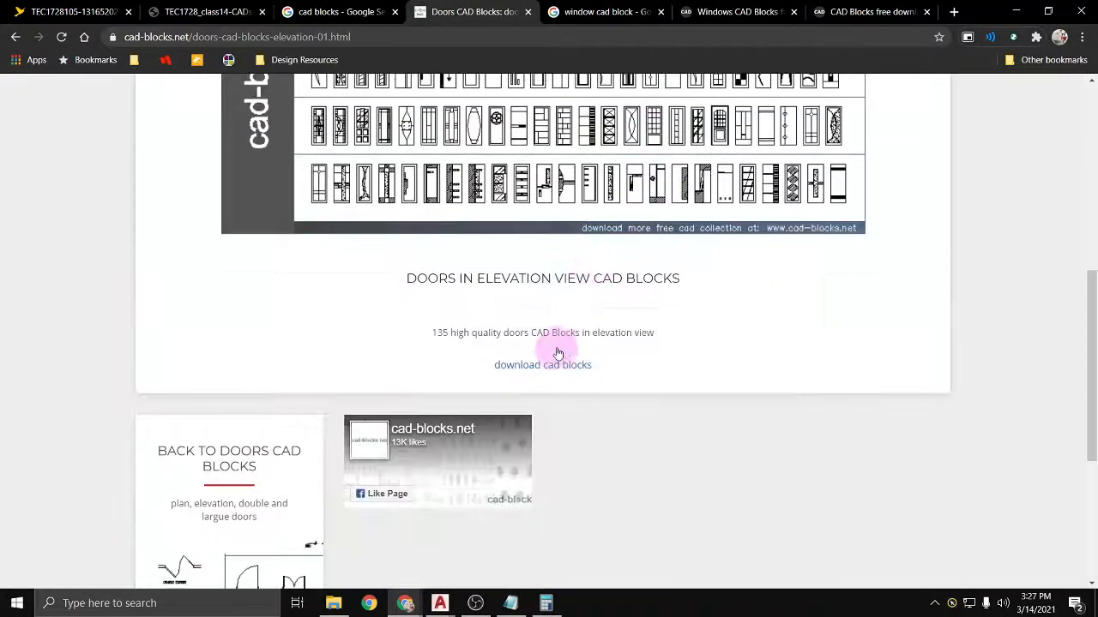
left_click(556, 367)
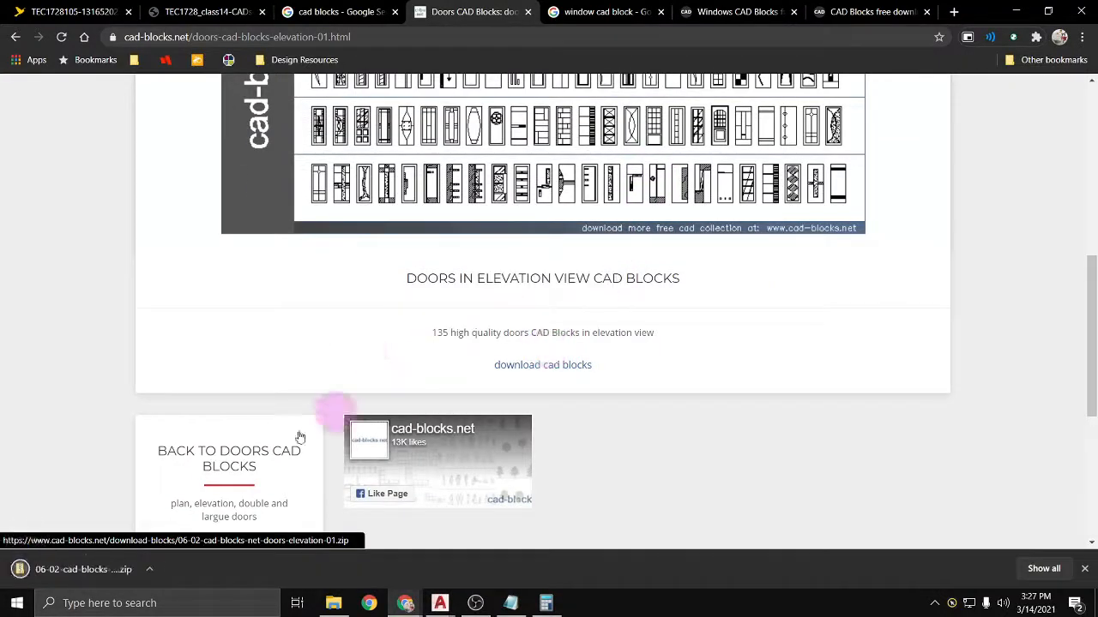
Step: Open the DWG file inside the downloaded 06-02-cad-blocks-net-doors-elevation-01 archive in AutoCAD as read-only
left_click(77, 570)
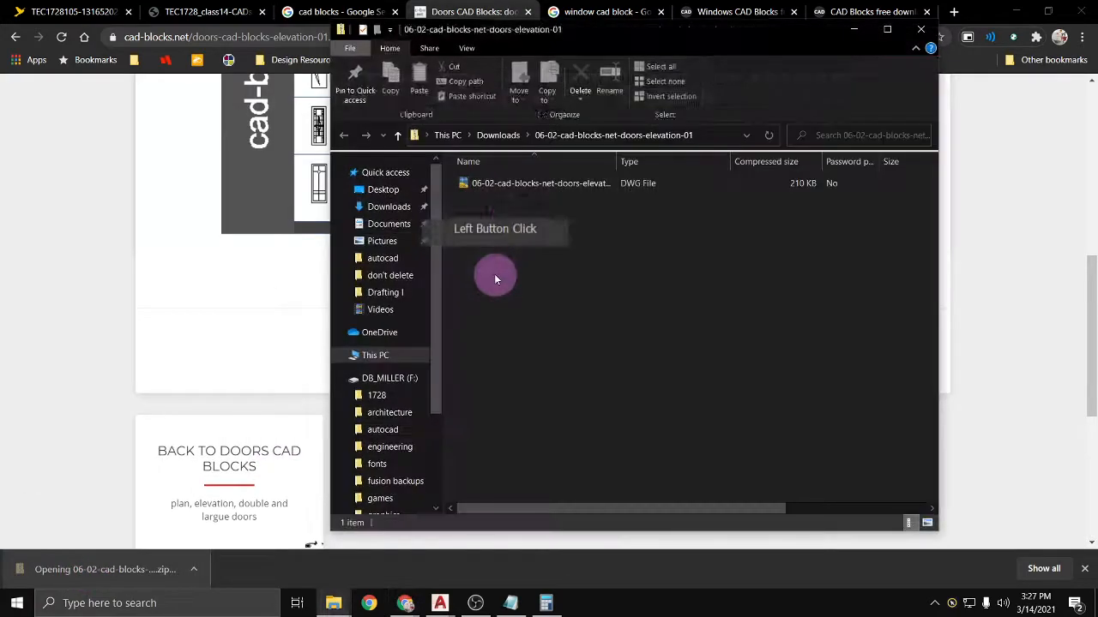
left_click(502, 183)
double_click(503, 184)
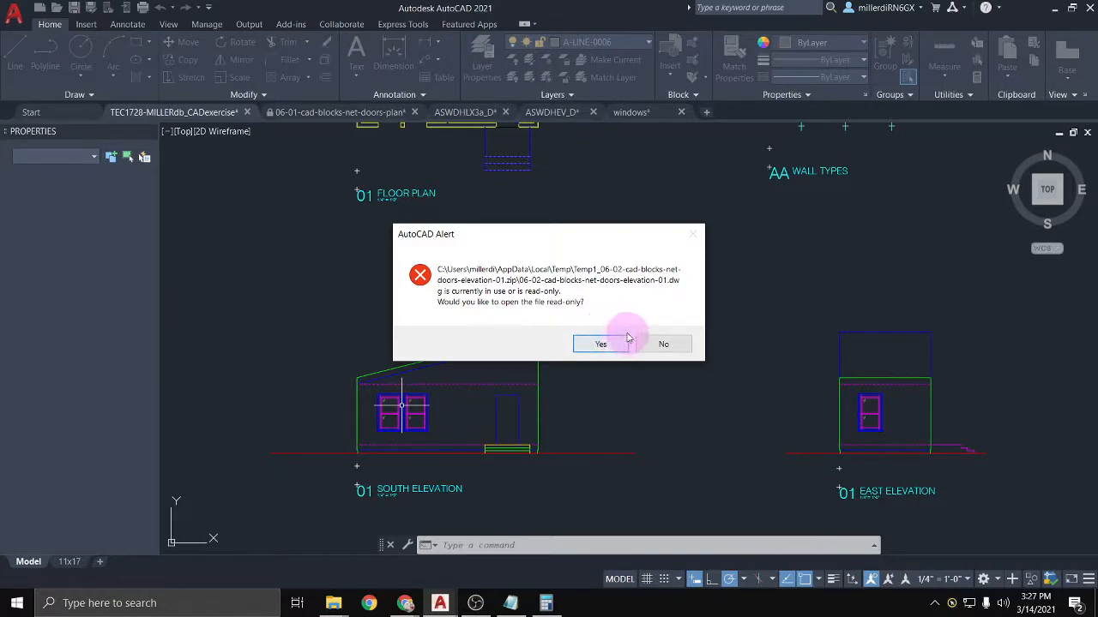
left_click(600, 344)
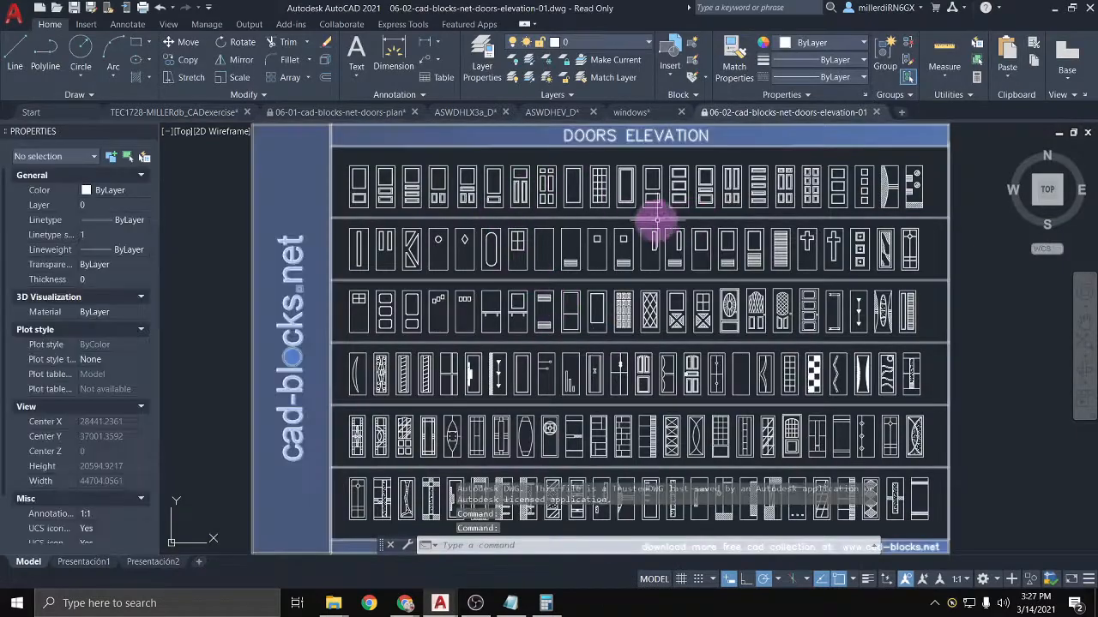
Step: Copy the door block with one tall single panel from the first row to the clipboard and switch to the TEC1728 CADexercise drawing
scroll(634, 184, "up", 2)
mouse_move(721, 234)
middle_mouse_down()
mouse_move(581, 282)
mouse_move(658, 307)
middle_mouse_up()
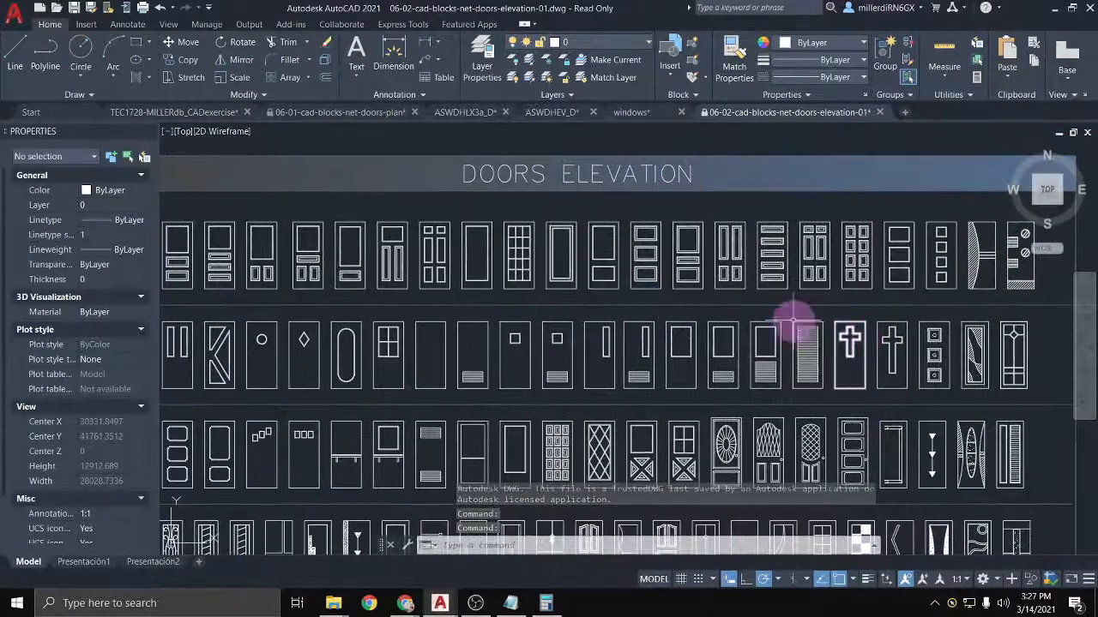
middle_click_drag(404, 257, 568, 252)
scroll(659, 241, "up", 2)
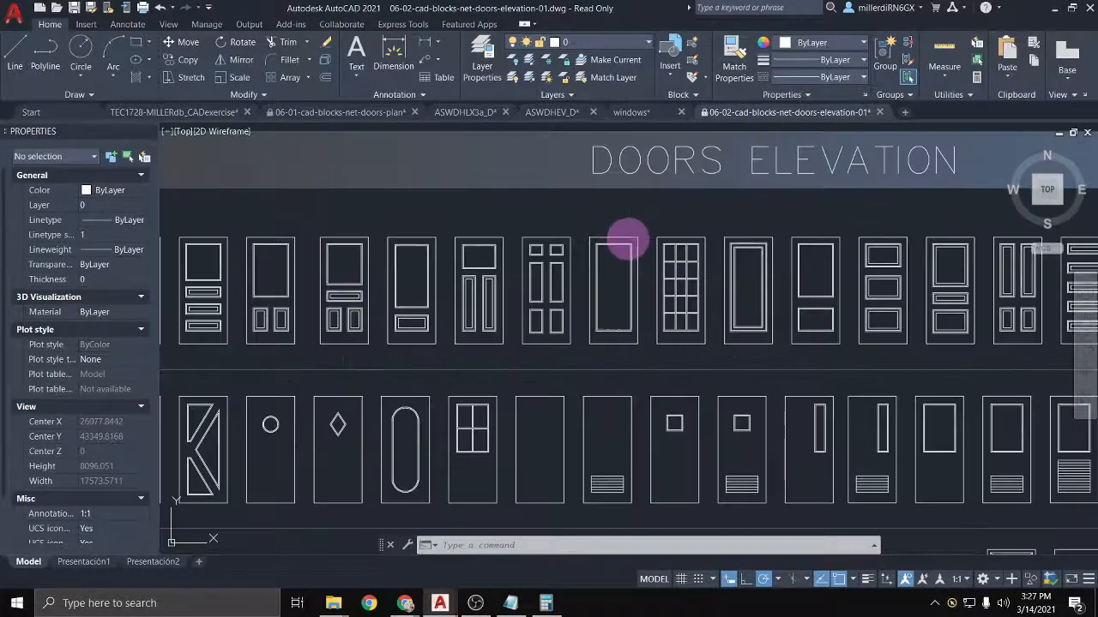
left_click(595, 257)
scroll(607, 242, "up", 4)
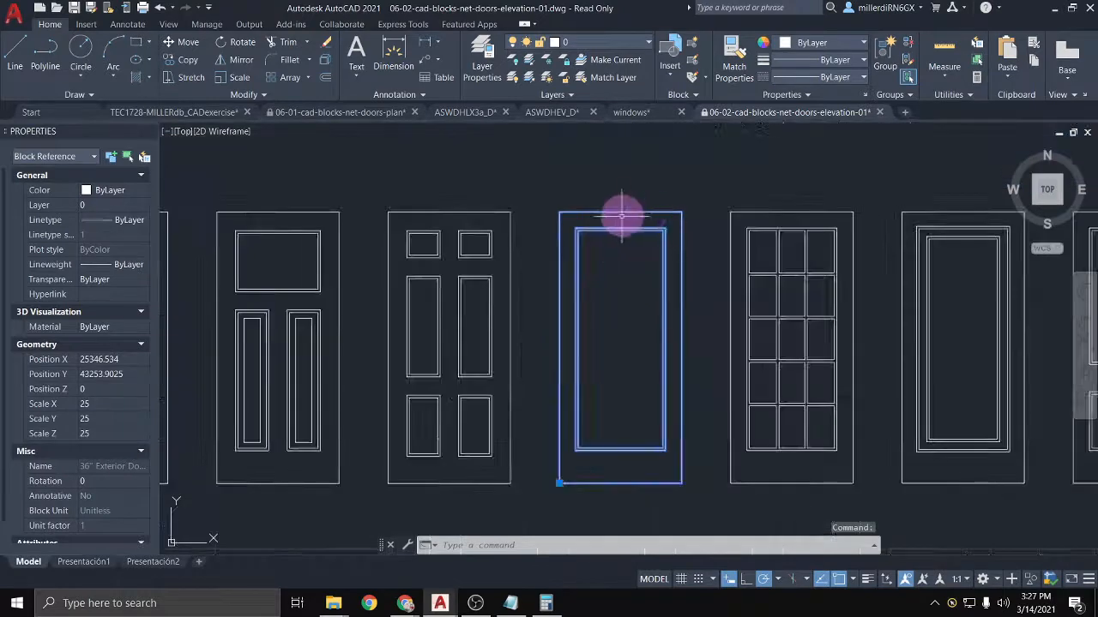
key("ctrl+c")
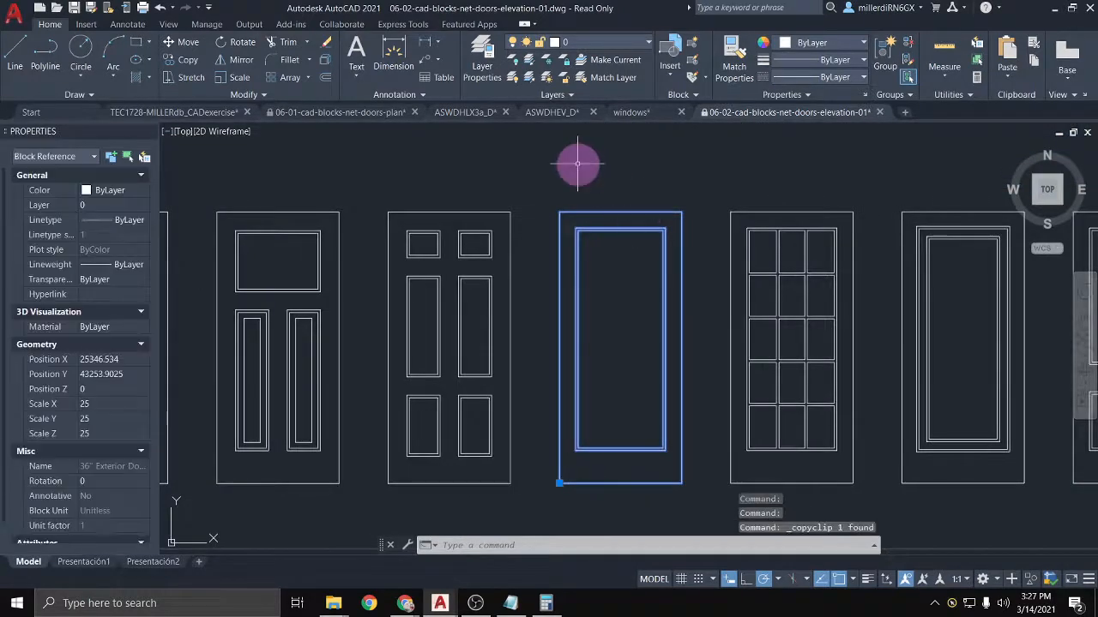
left_click(180, 112)
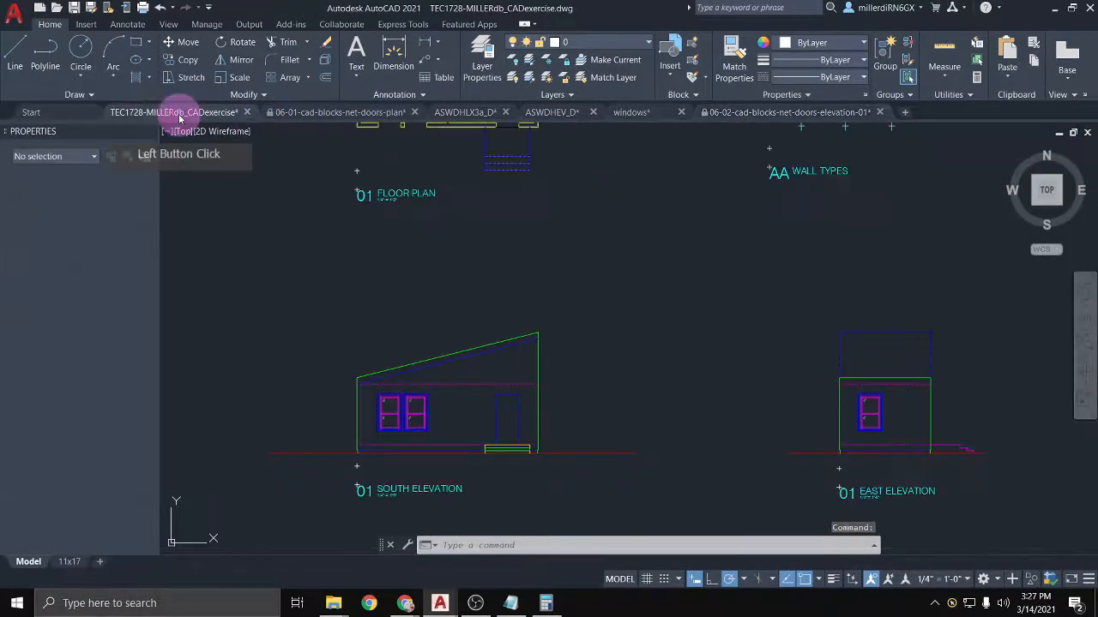
Step: Paste the copied door block into the empty area beside the east elevation
left_click(454, 277)
key("ctrl+v")
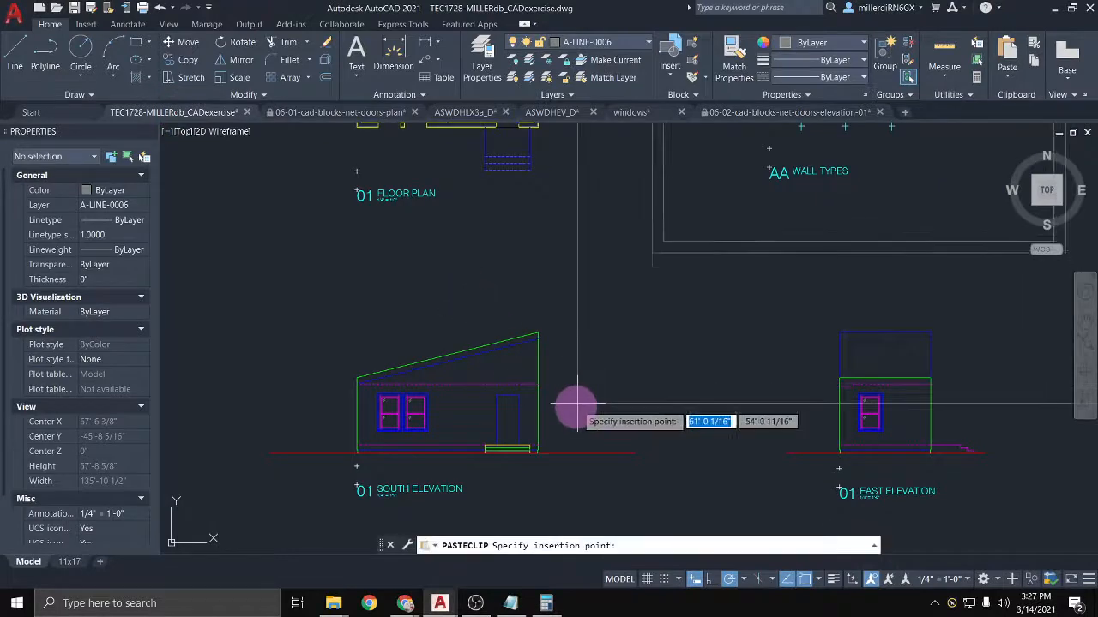
scroll(566, 416, "down", 5)
left_click(691, 434)
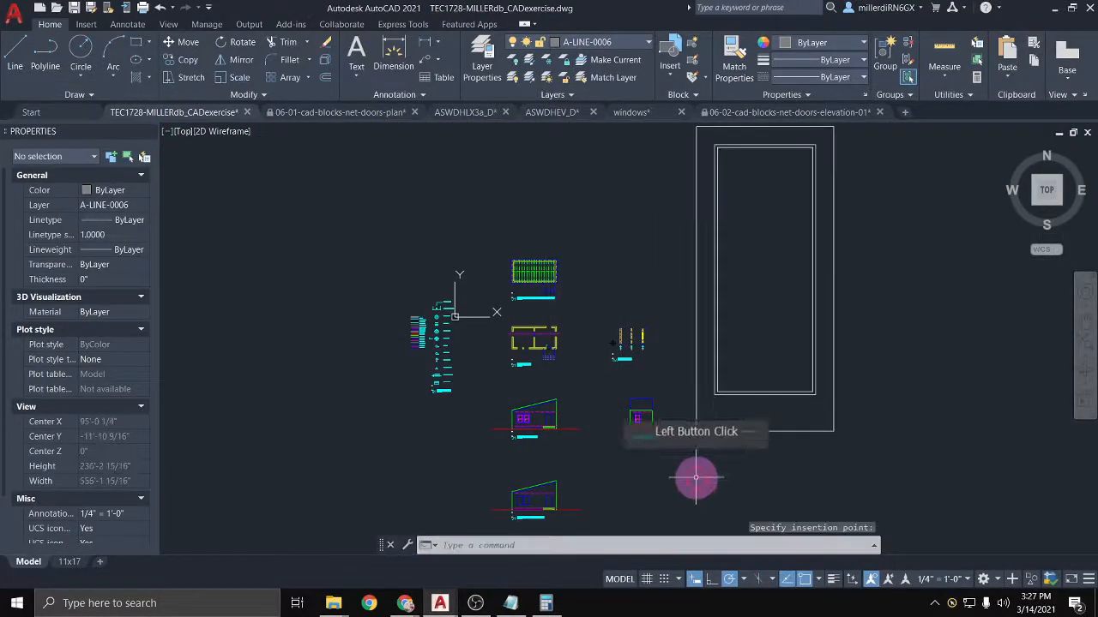
middle_click_drag(794, 451, 702, 462)
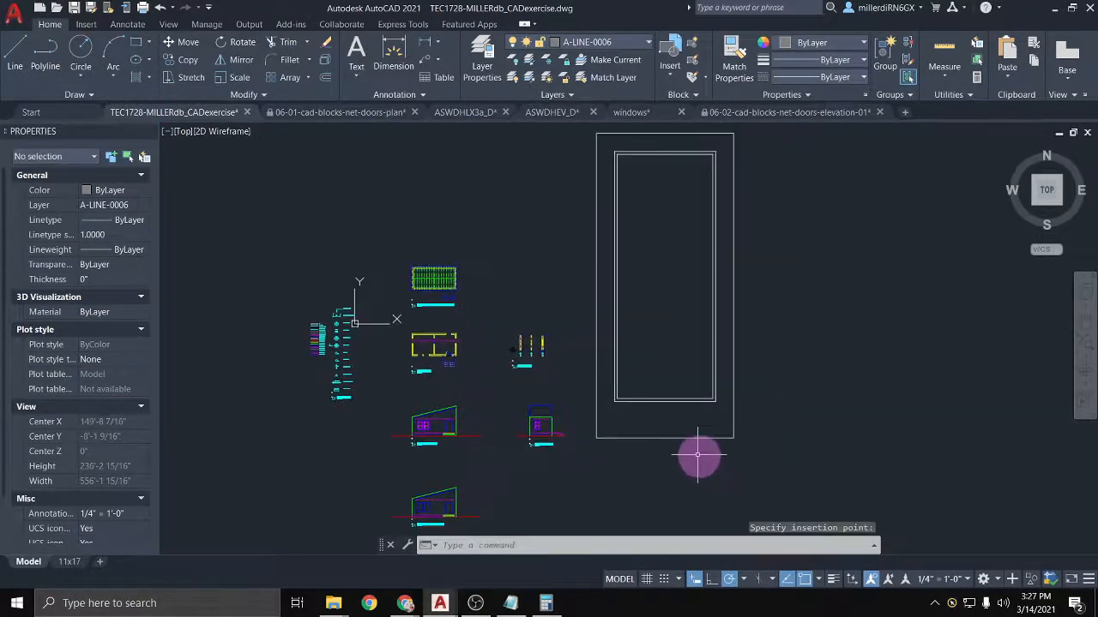
scroll(675, 408, "up", 2)
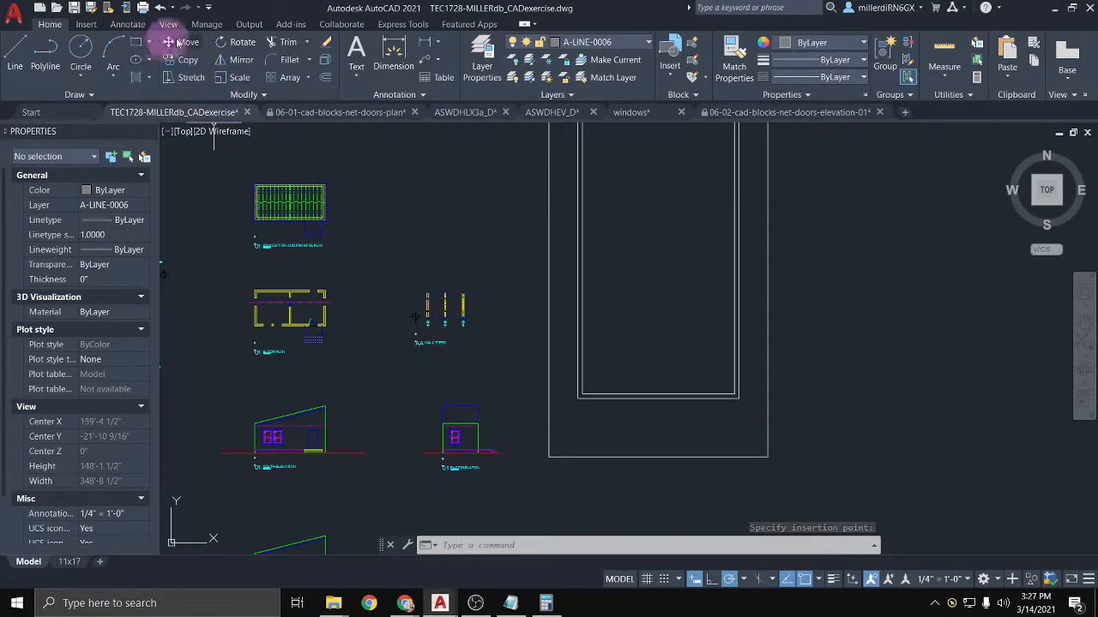
Step: Add a linear dimension across the bottom edge of the pasted door to check its width
left_click(427, 43)
left_click(542, 455)
left_click(764, 461)
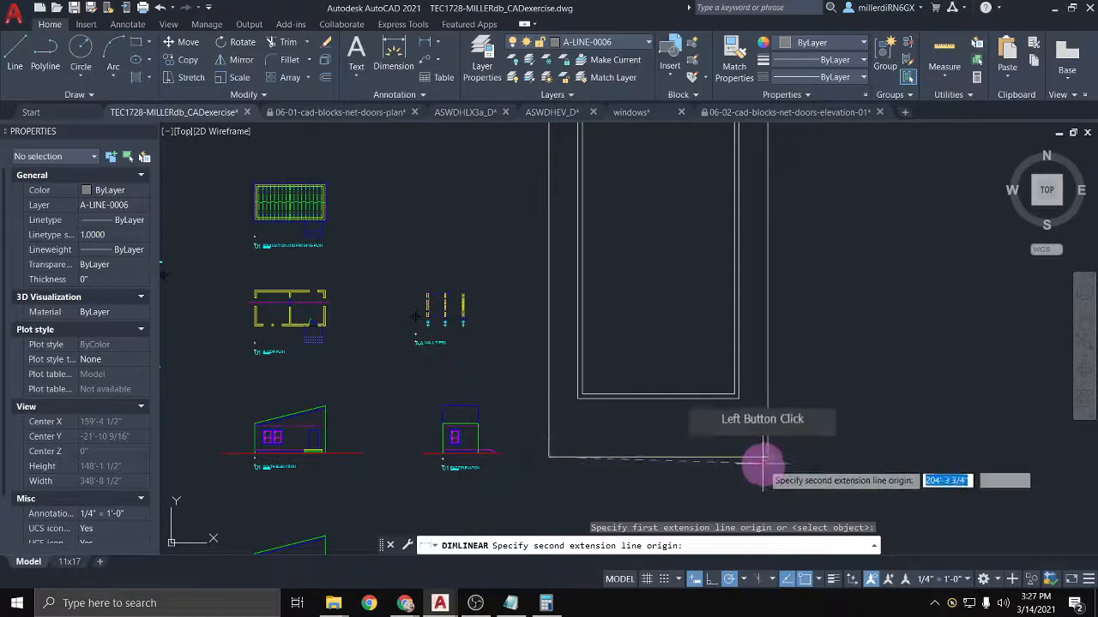
left_click(759, 464)
left_click(691, 466)
scroll(662, 477, "up", 5)
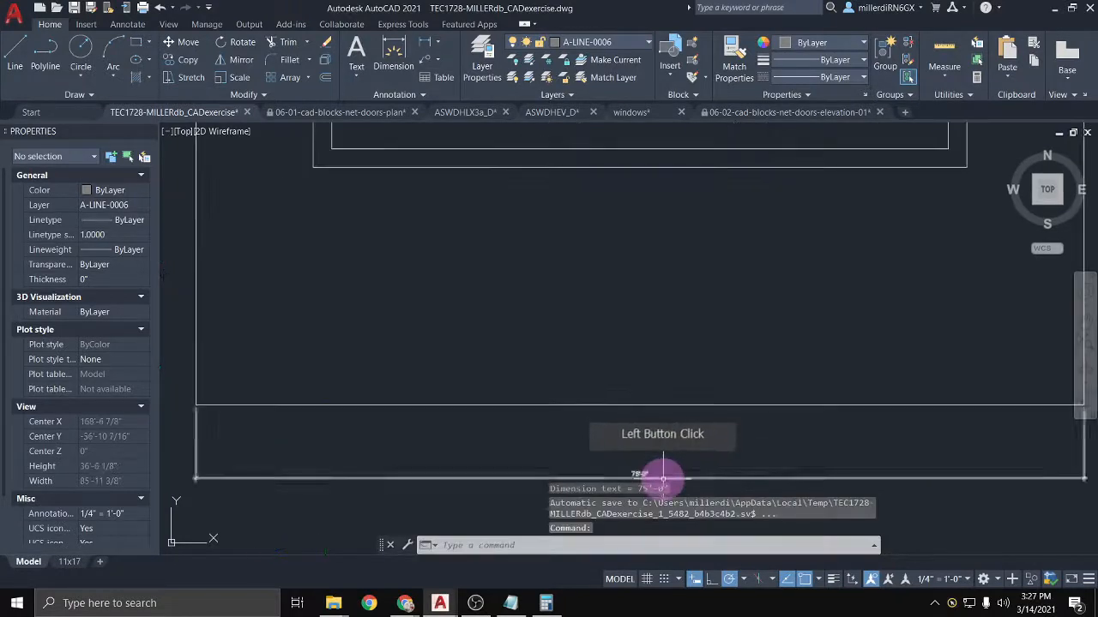
scroll(663, 479, "up", 5)
middle_click_drag(661, 449, 645, 294)
scroll(591, 345, "down", 5)
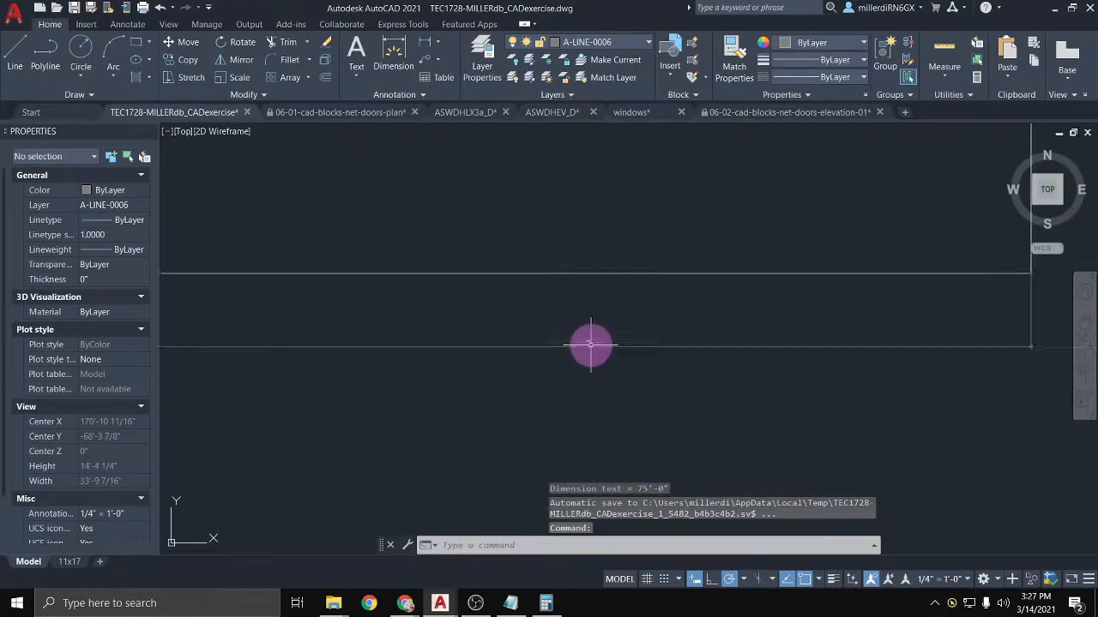
scroll(591, 344, "down", 5)
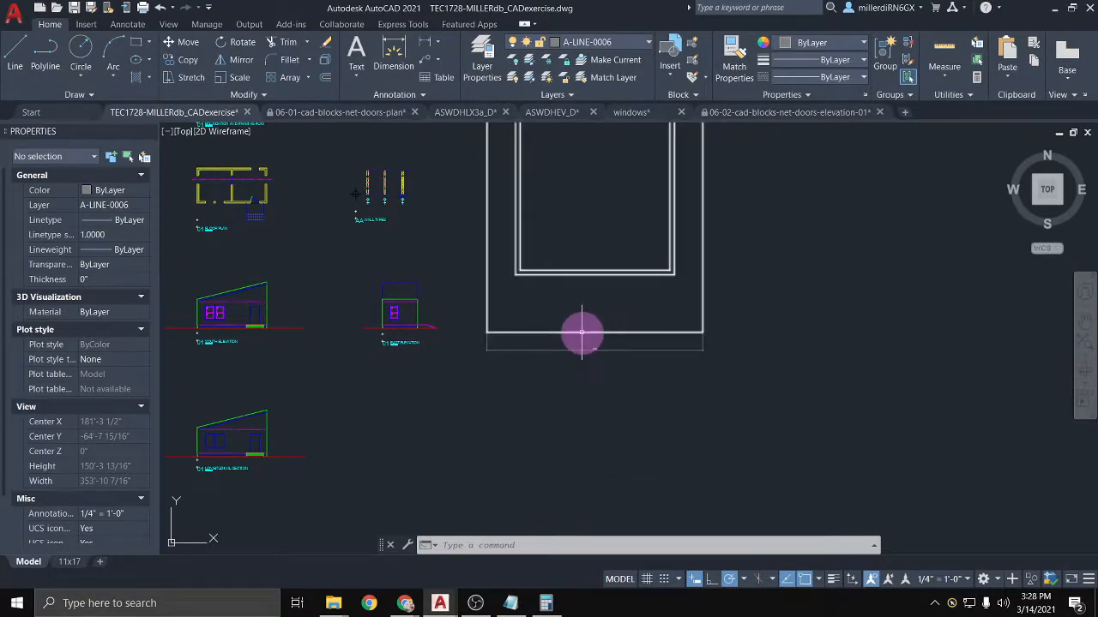
Step: Scale the door block by a factor of .04 from its lower-left corner
left_click(581, 332)
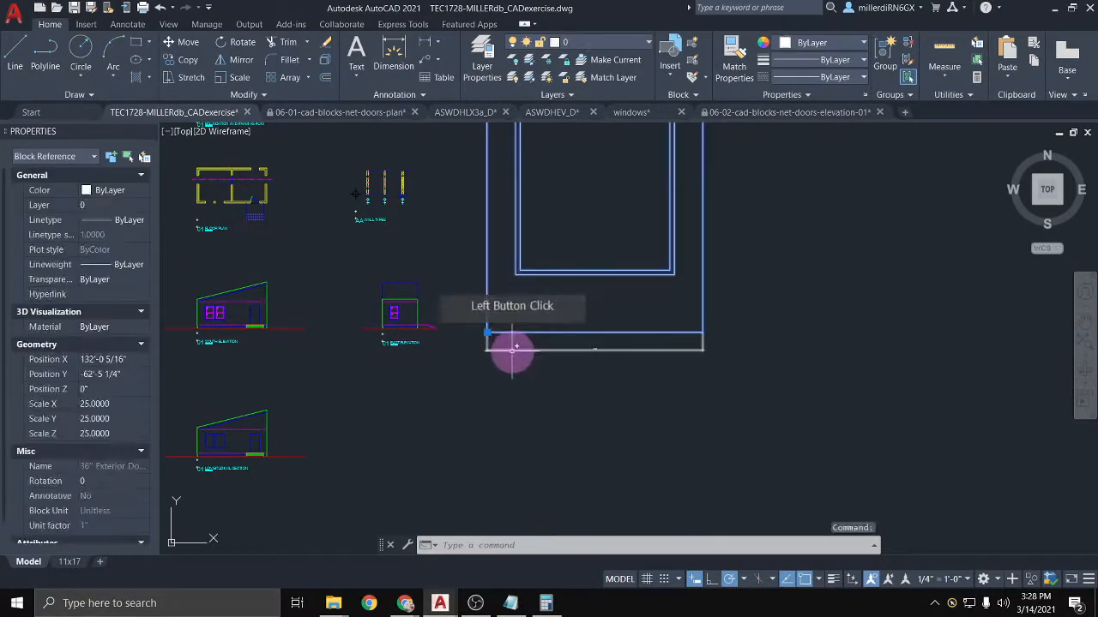
left_click(234, 77)
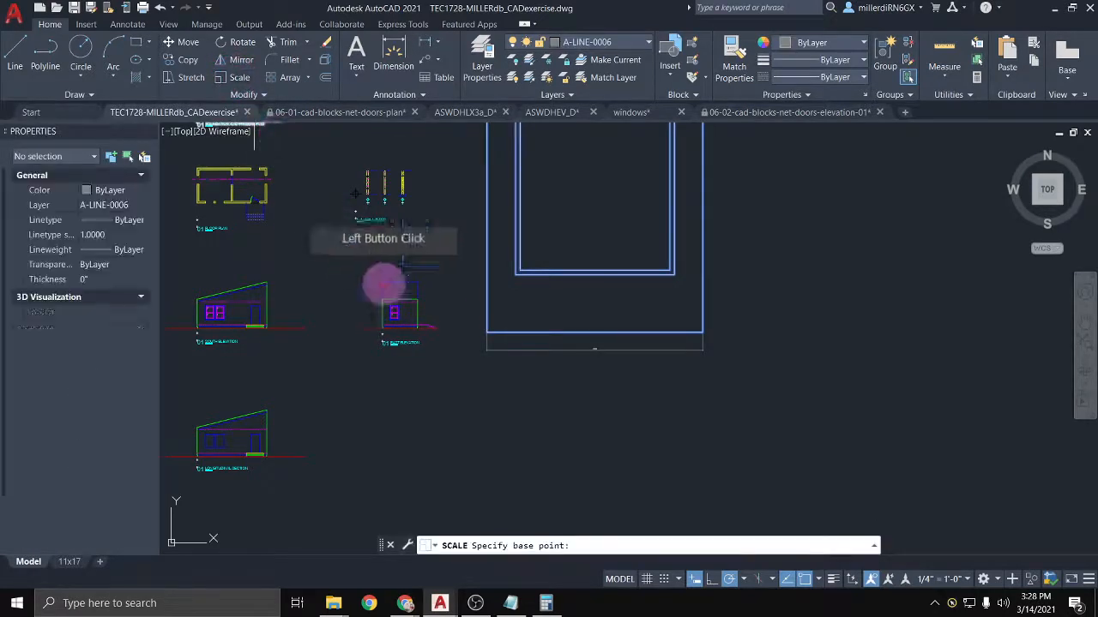
left_click(487, 332)
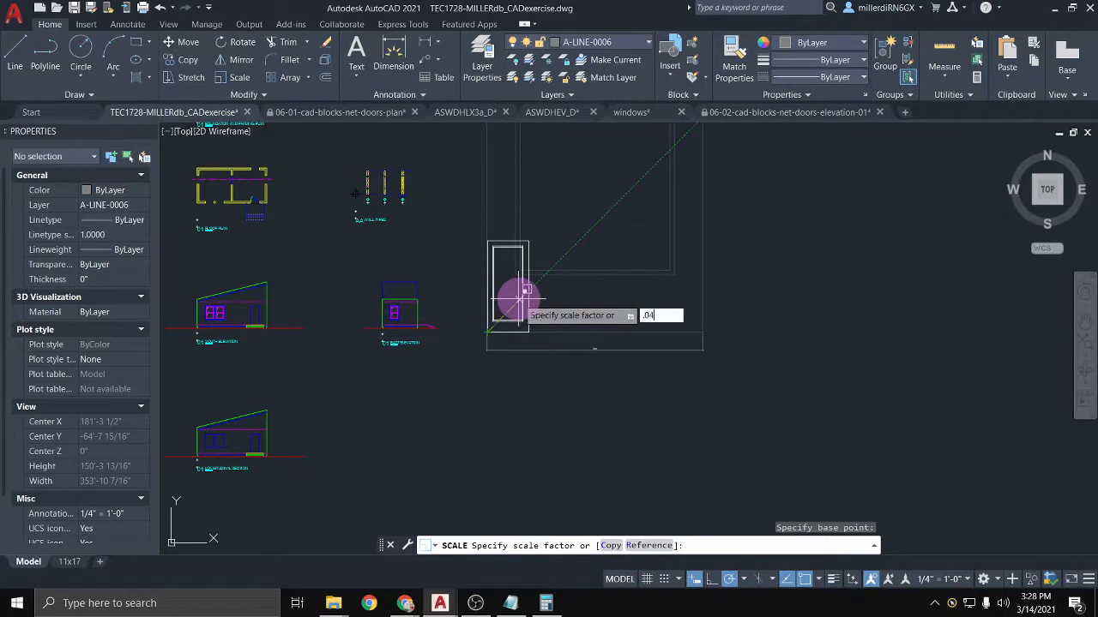
type(".04")
key("Return")
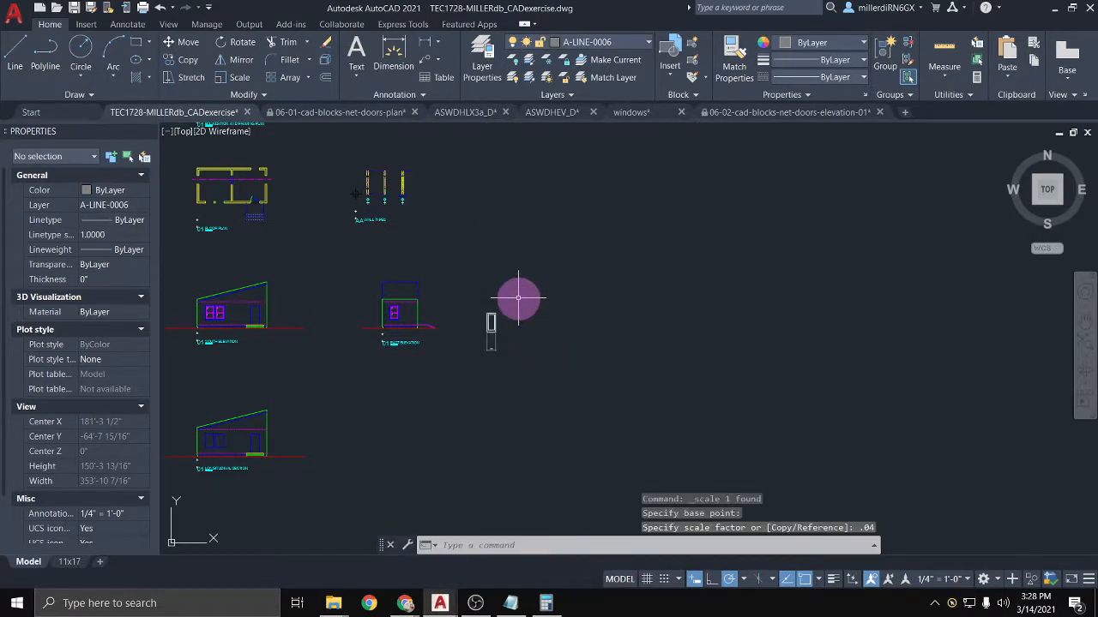
scroll(518, 298, "up", 5)
scroll(404, 254, "up", 2)
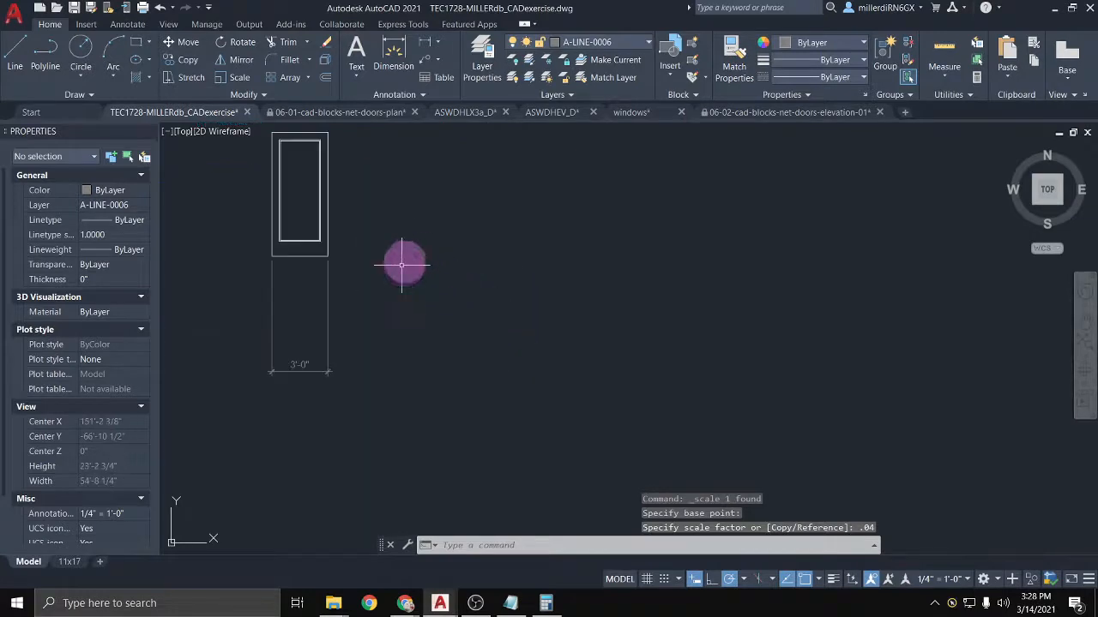
Step: Erase the width dimension below the scaled door
key("Escape")
double_click(300, 371)
key("Delete")
Step: Check the door's height with a linear dimension along its right edge and erase that dimension
middle_click_drag(372, 264, 514, 367)
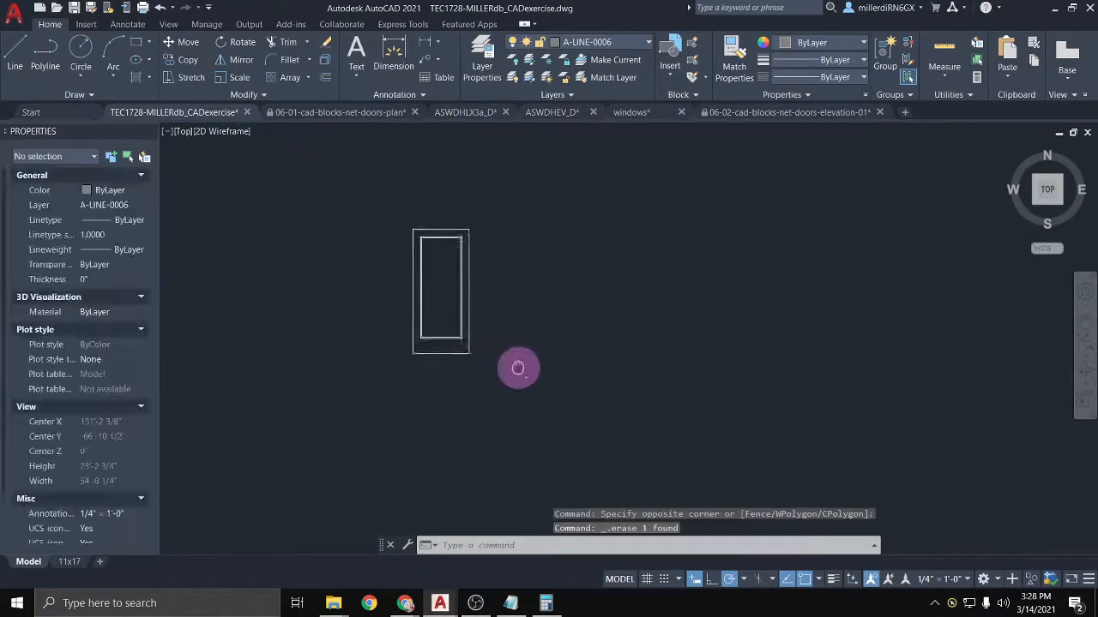
left_click(424, 45)
left_click(469, 354)
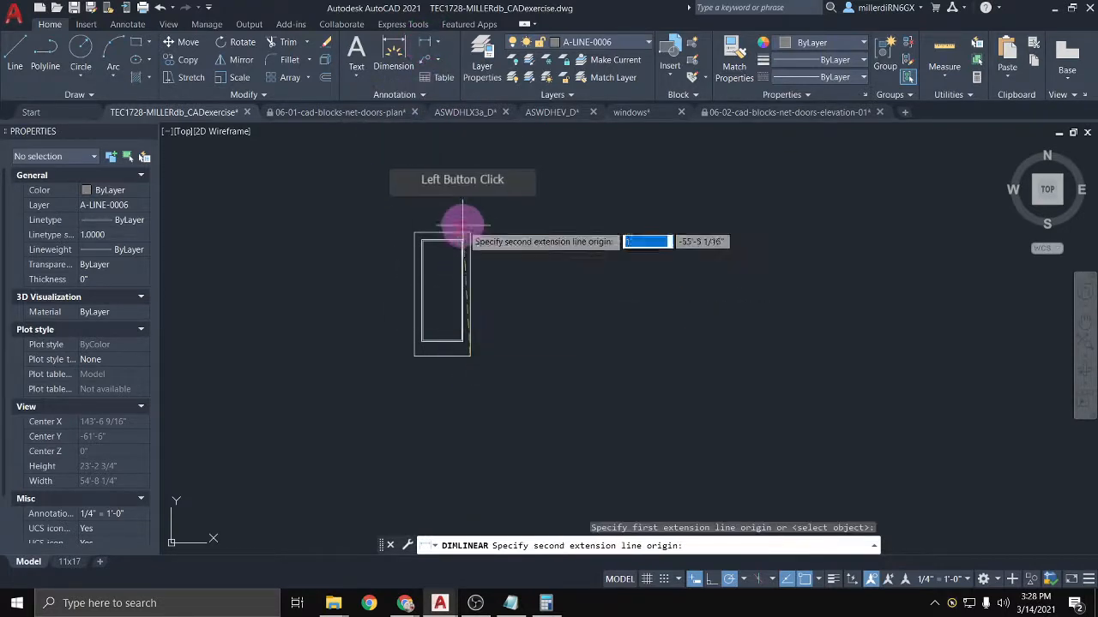
left_click(468, 231)
left_click(512, 228)
scroll(440, 255, "up", 3)
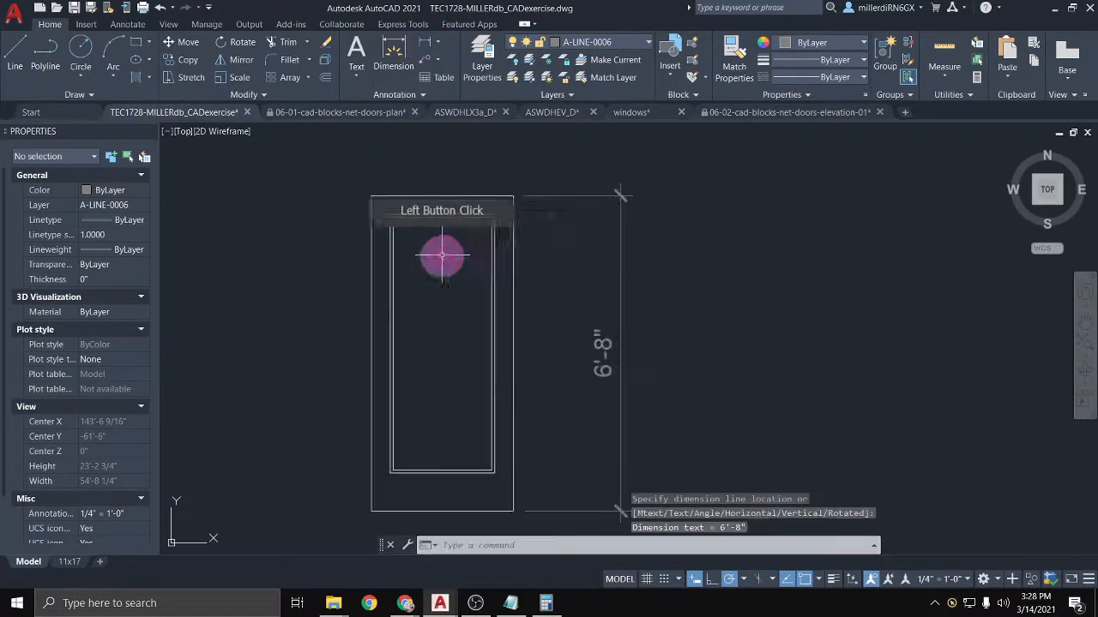
left_click(649, 324)
left_click(600, 299)
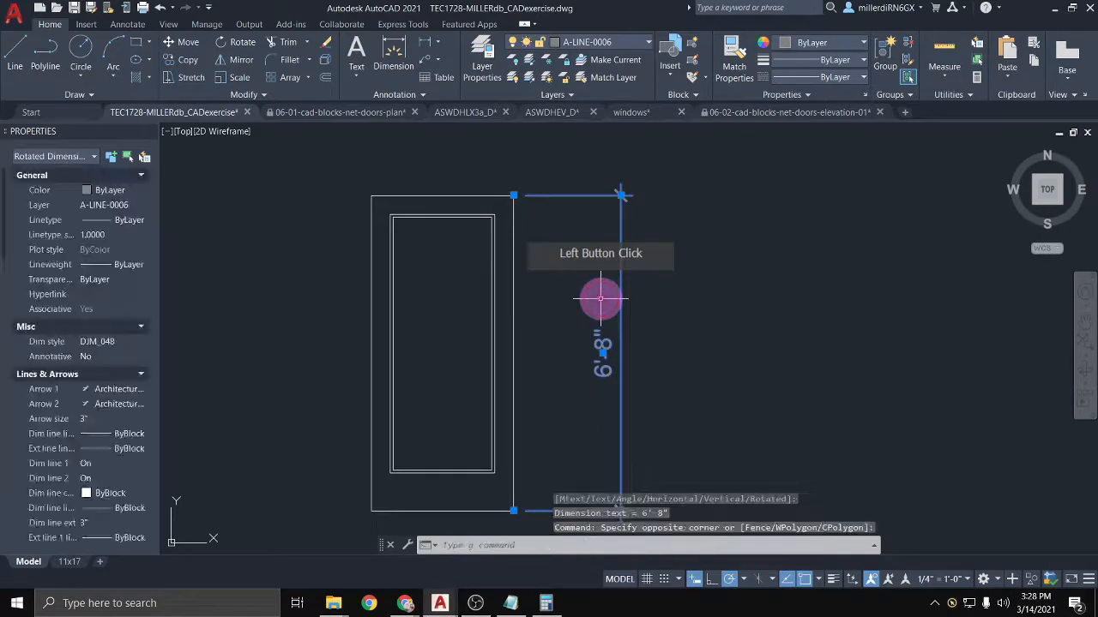
key("Delete")
Step: Move the door block by its upper-left corner onto the upper-left corner of the south elevation's door opening
left_click(495, 228)
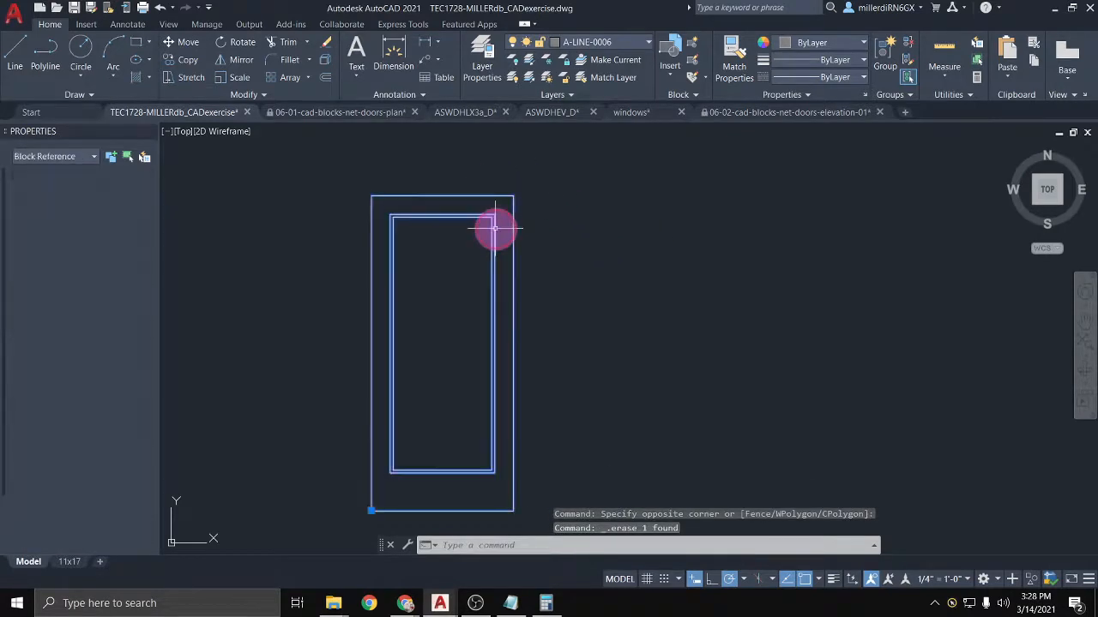
left_click(172, 42)
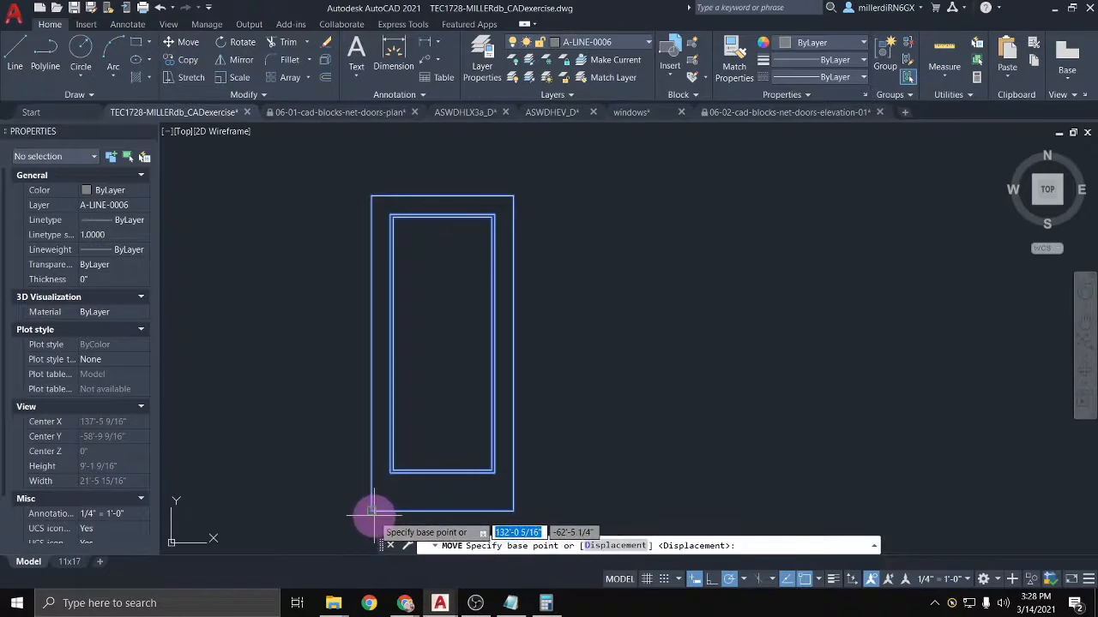
left_click(371, 195)
scroll(282, 246, "down", 5)
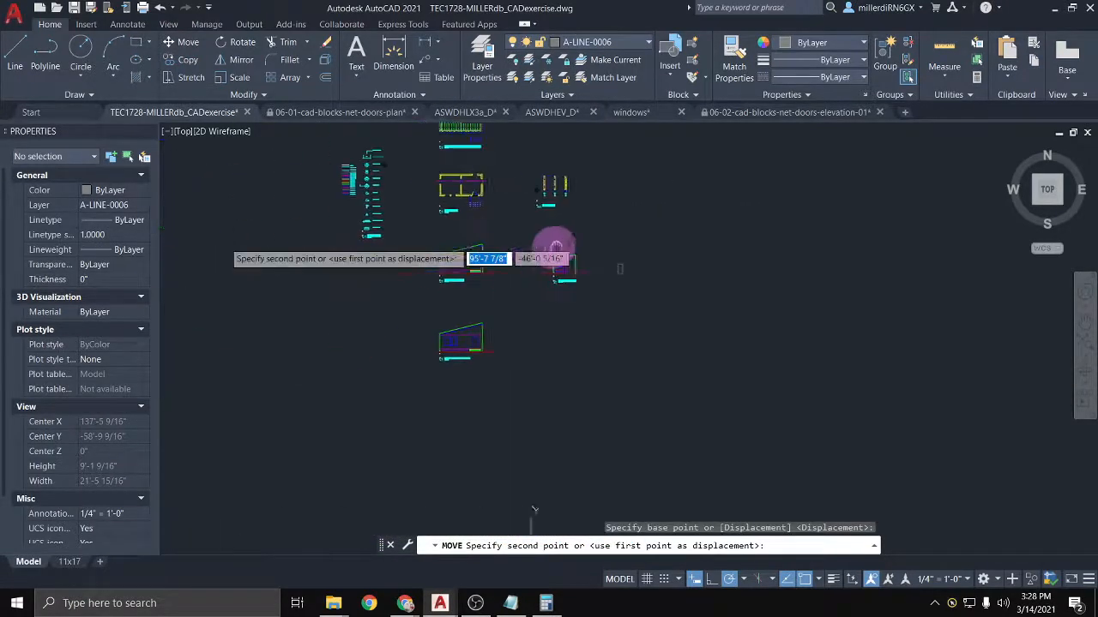
scroll(553, 250, "up", 10)
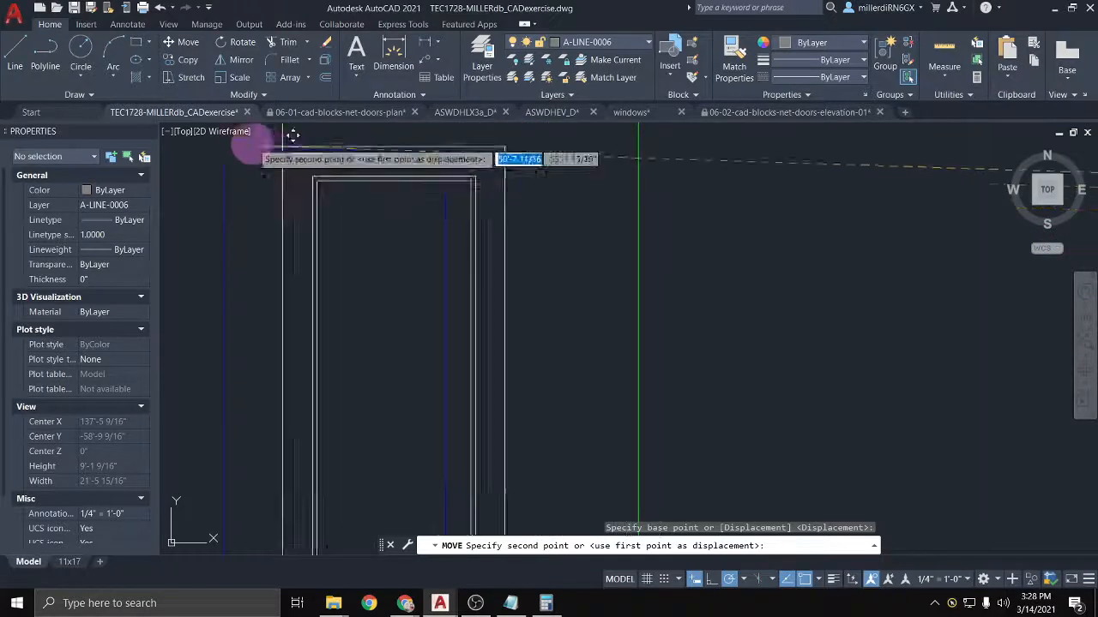
left_click(223, 152)
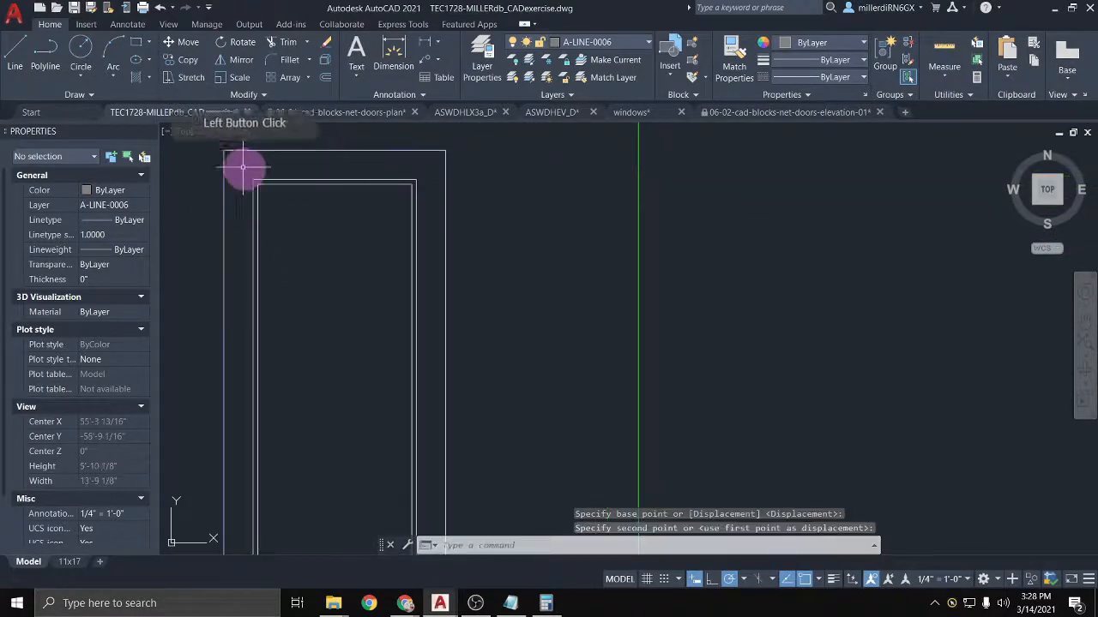
scroll(236, 152, "down", 5)
middle_click_drag(252, 184, 389, 280)
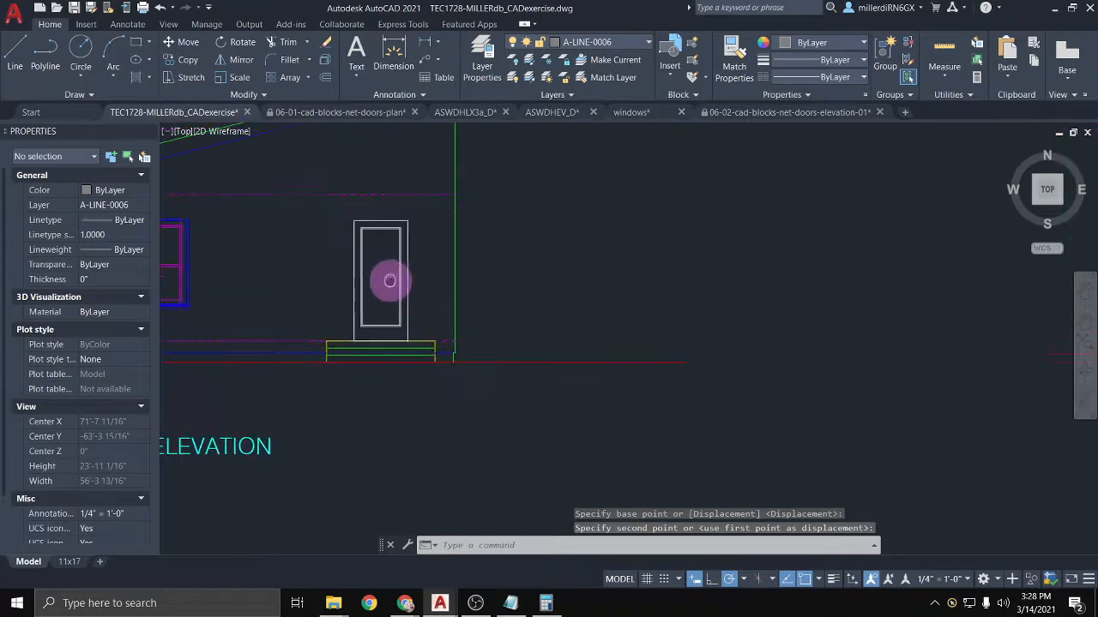
Step: Explode the door block in the south elevation into individual lines
left_click(364, 285)
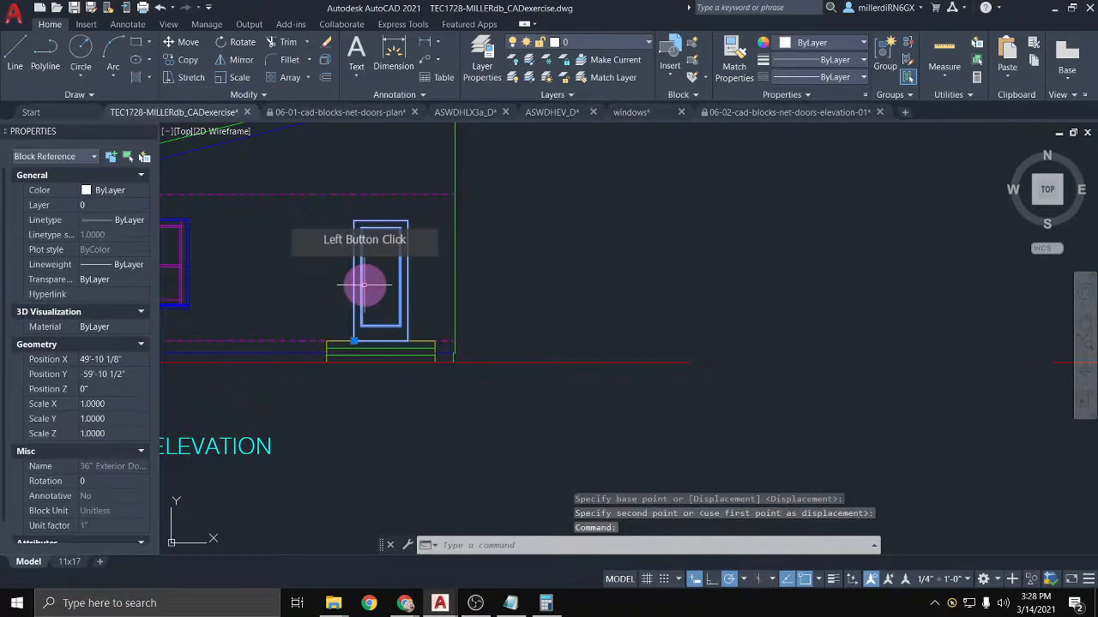
type("x")
key("Return")
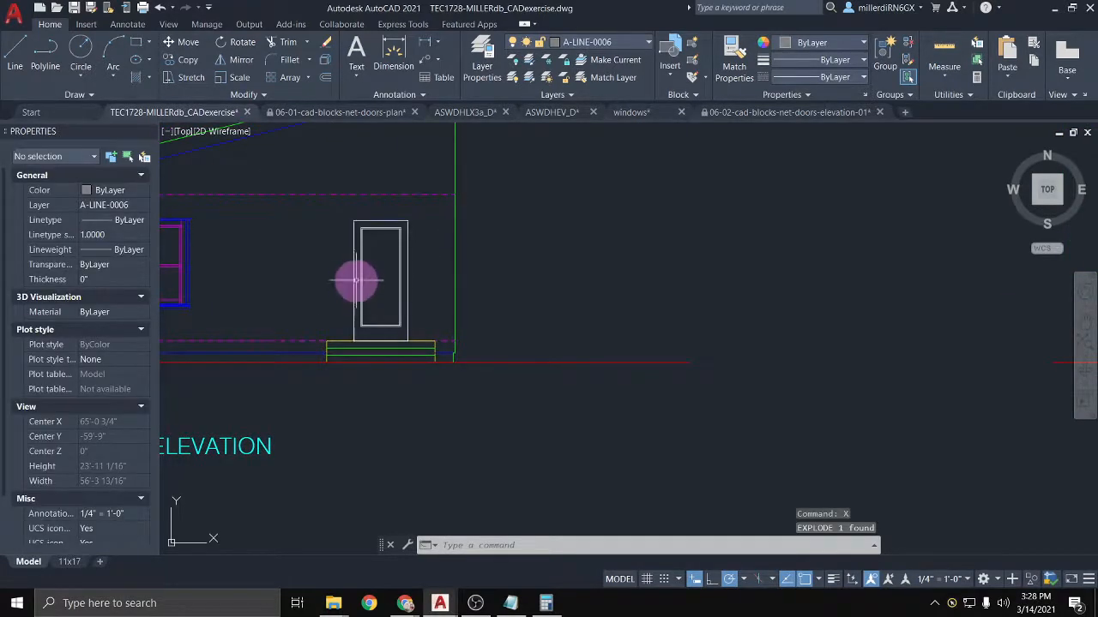
Step: Erase the four outer lines of the exploded door that duplicate the opening's outline and the top of the steps
left_click(354, 282)
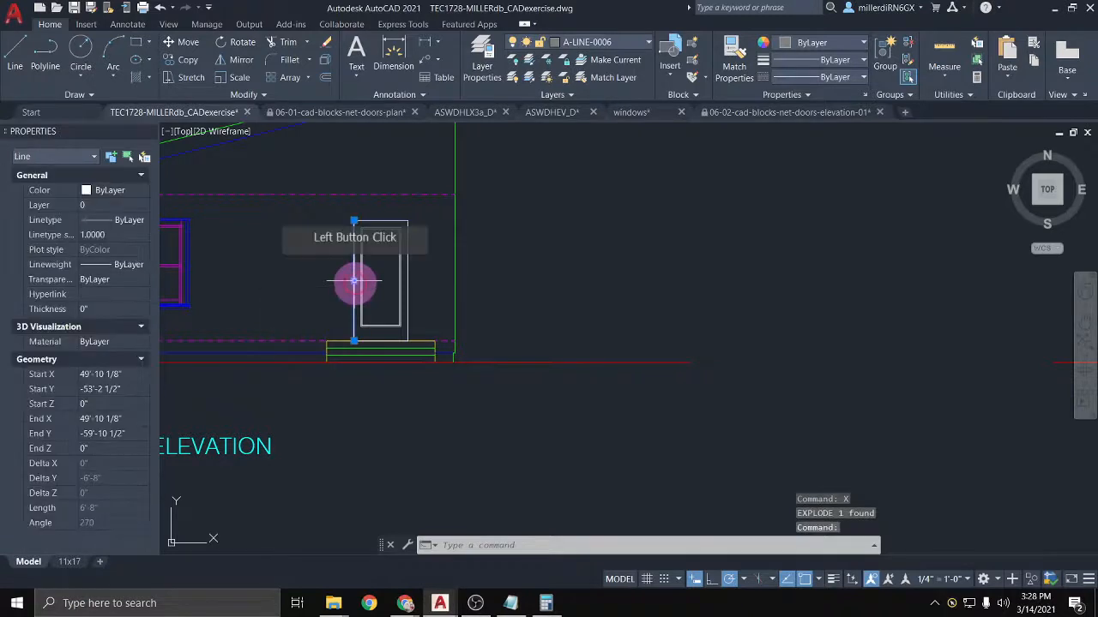
scroll(330, 248, "up", 2)
key("Delete")
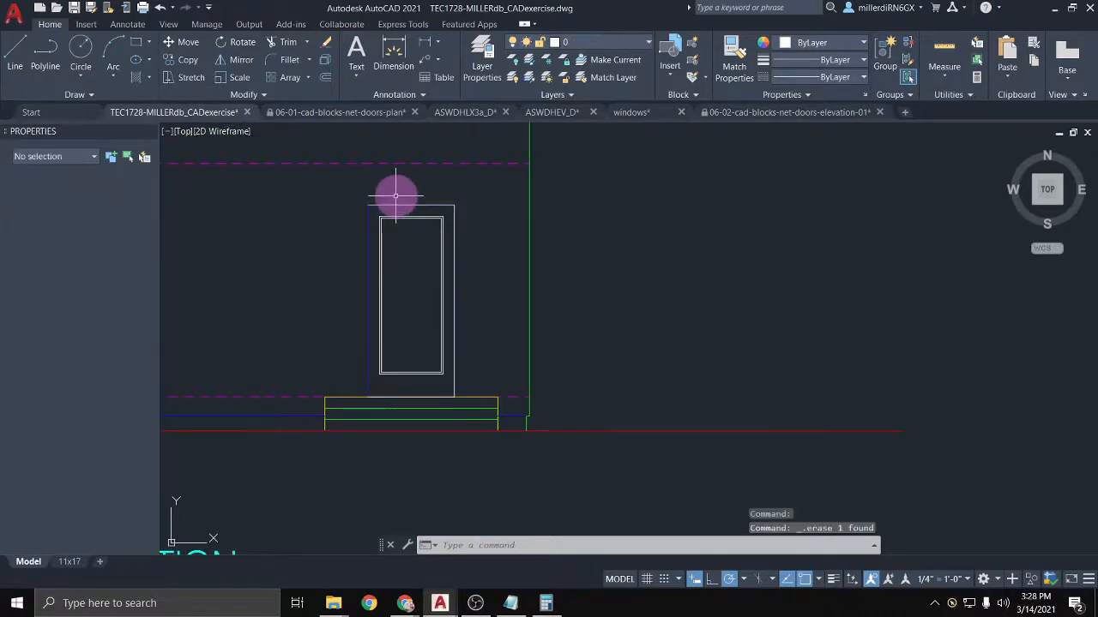
left_click(405, 205)
key("Delete")
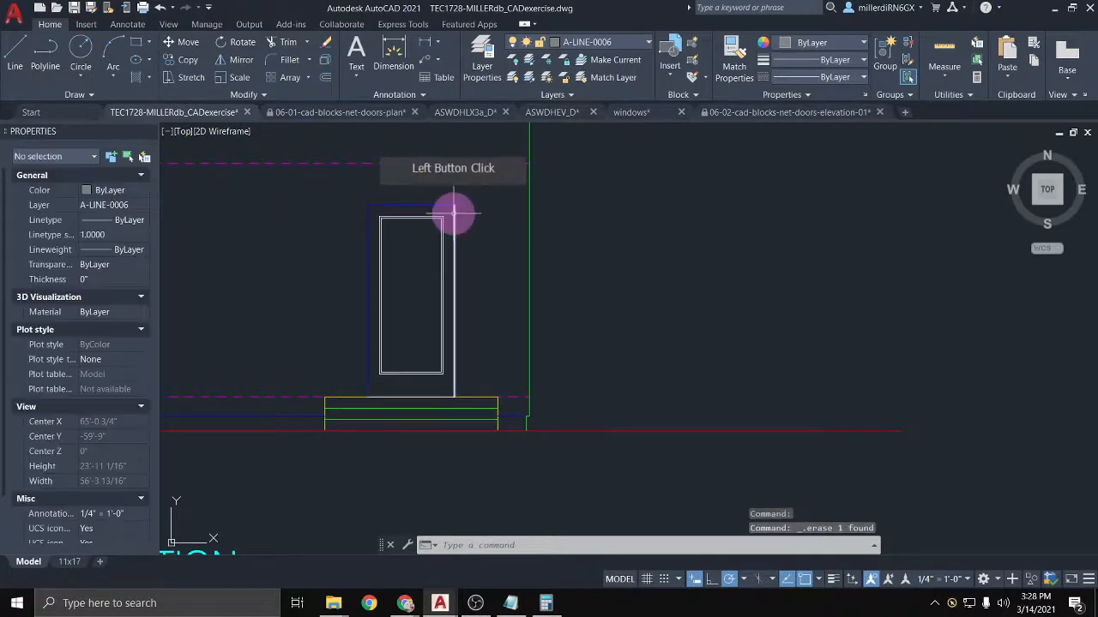
left_click(454, 214)
key("Delete")
left_click(414, 396)
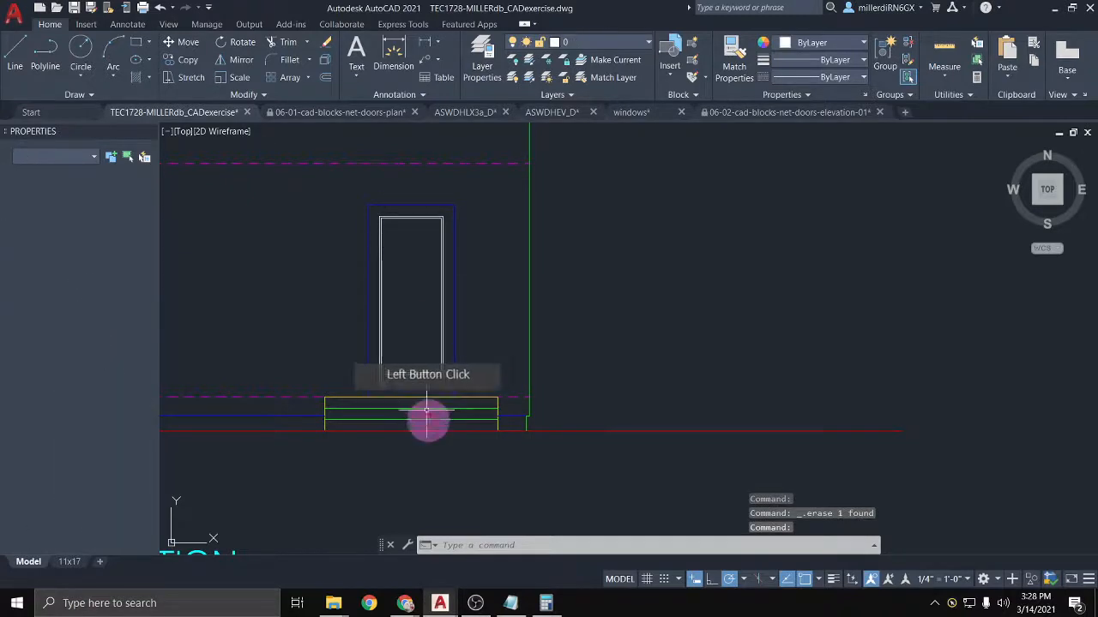
key("Delete")
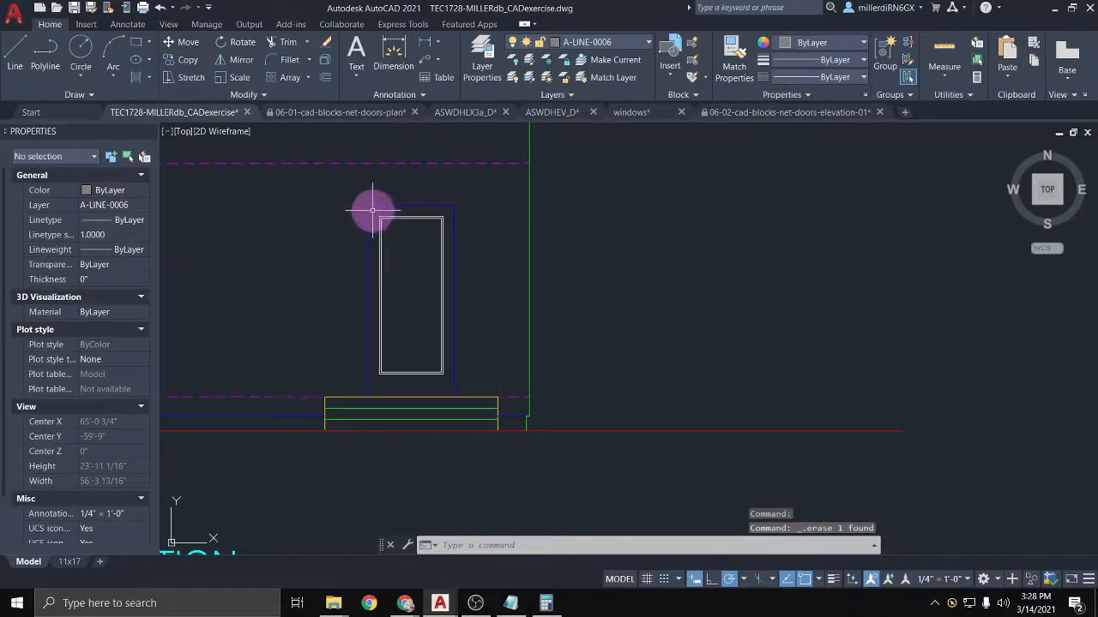
Step: Assign the eight lines of the door's inner panel to layer A-ANNO-REDL
left_click(372, 209)
left_click(447, 380)
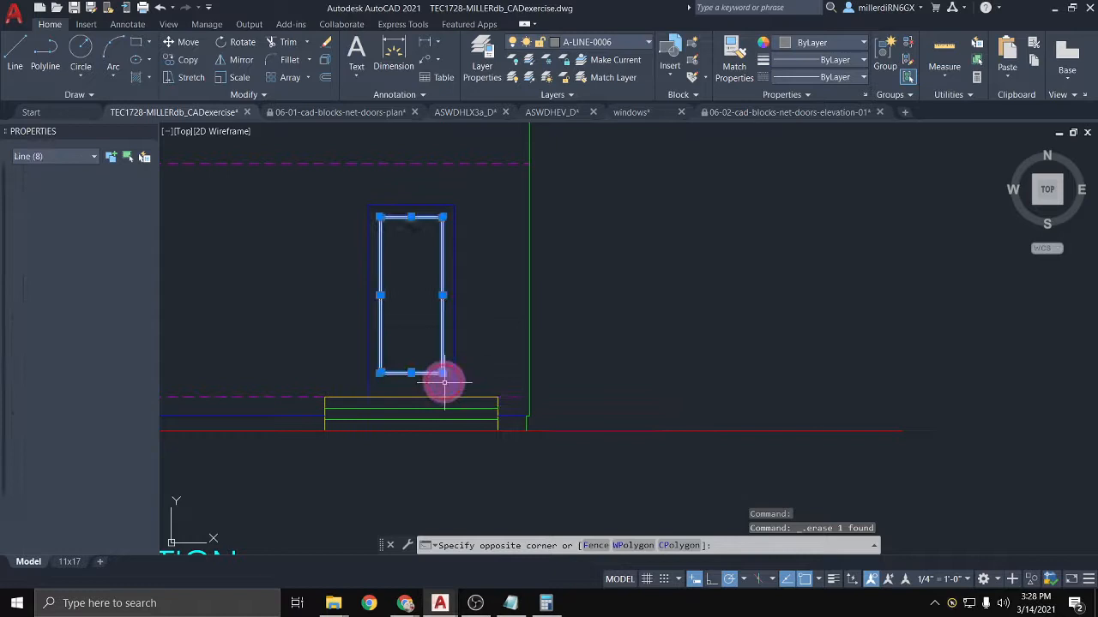
left_click(600, 41)
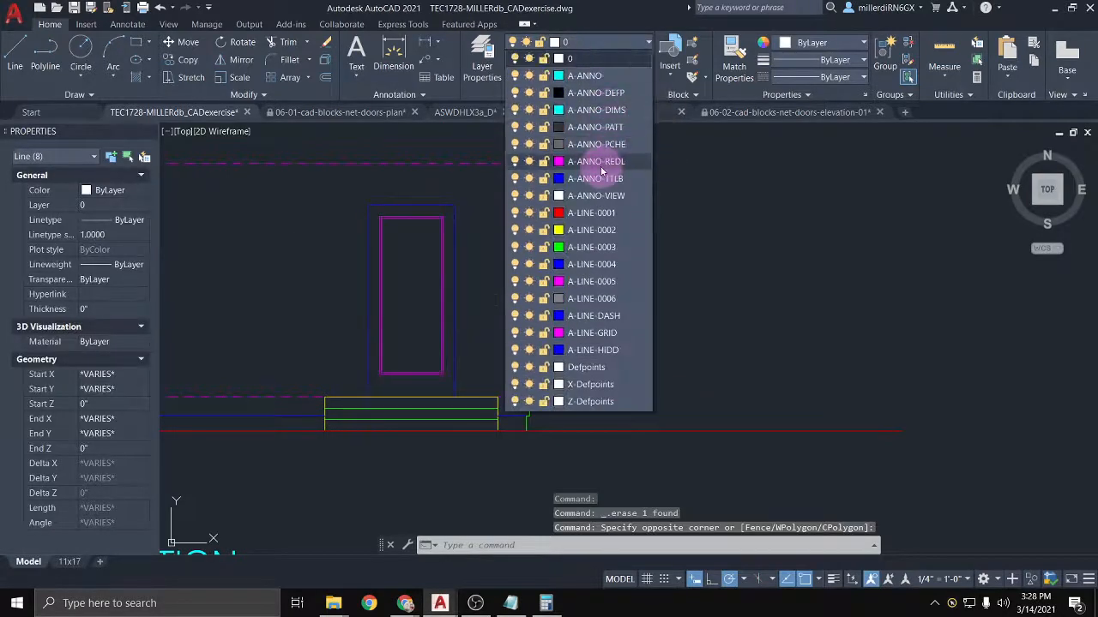
left_click(591, 165)
key("Escape")
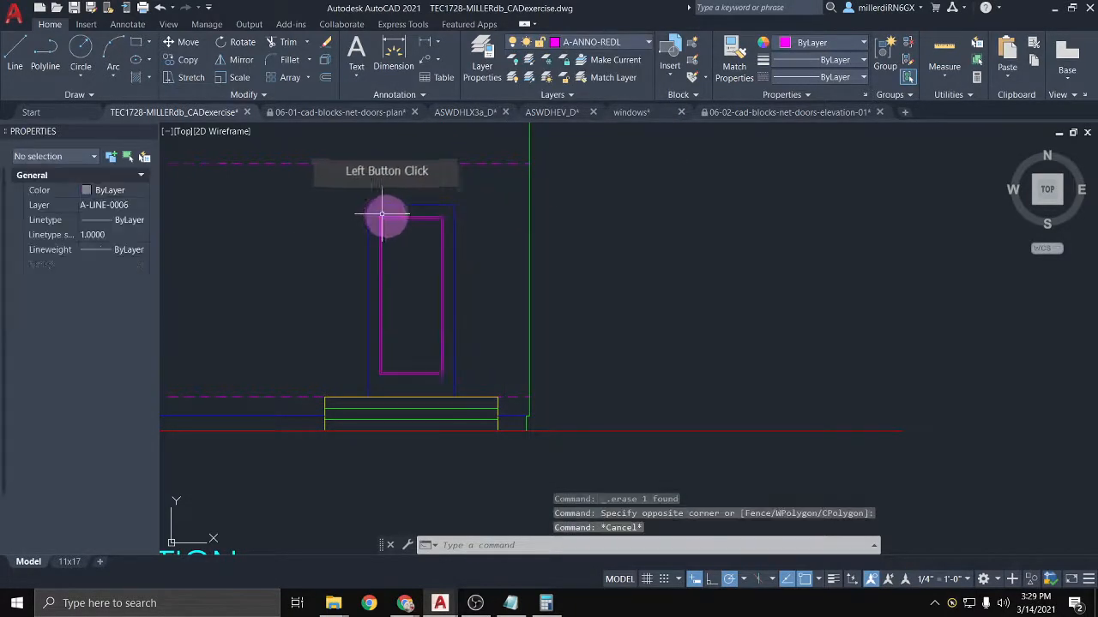
Step: Run Overkill on all the plan, section and elevation drawings with the offered comparison settings to delete duplicate and overlapping objects
scroll(382, 214, "down", 4)
scroll(218, 210, "up", 2)
middle_click_drag(266, 219, 404, 258)
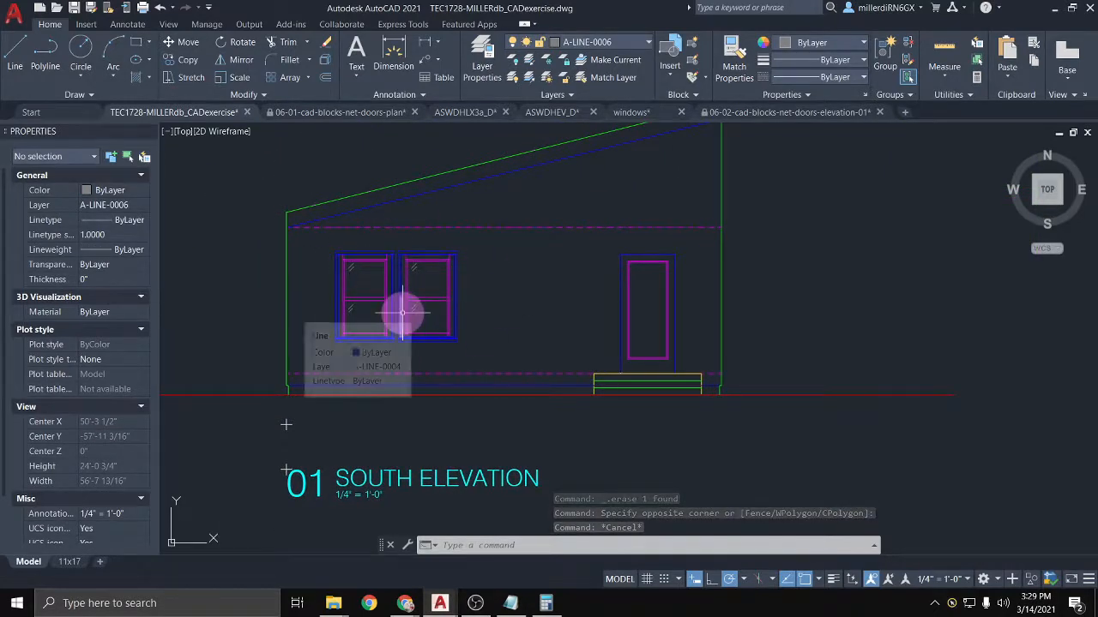
type("over")
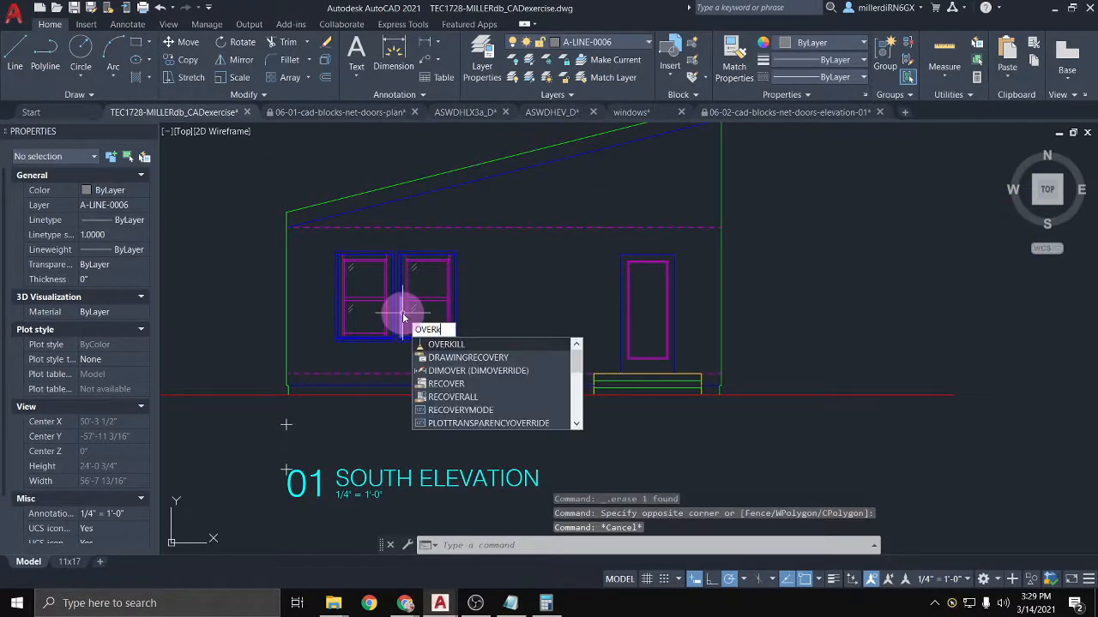
type("ki")
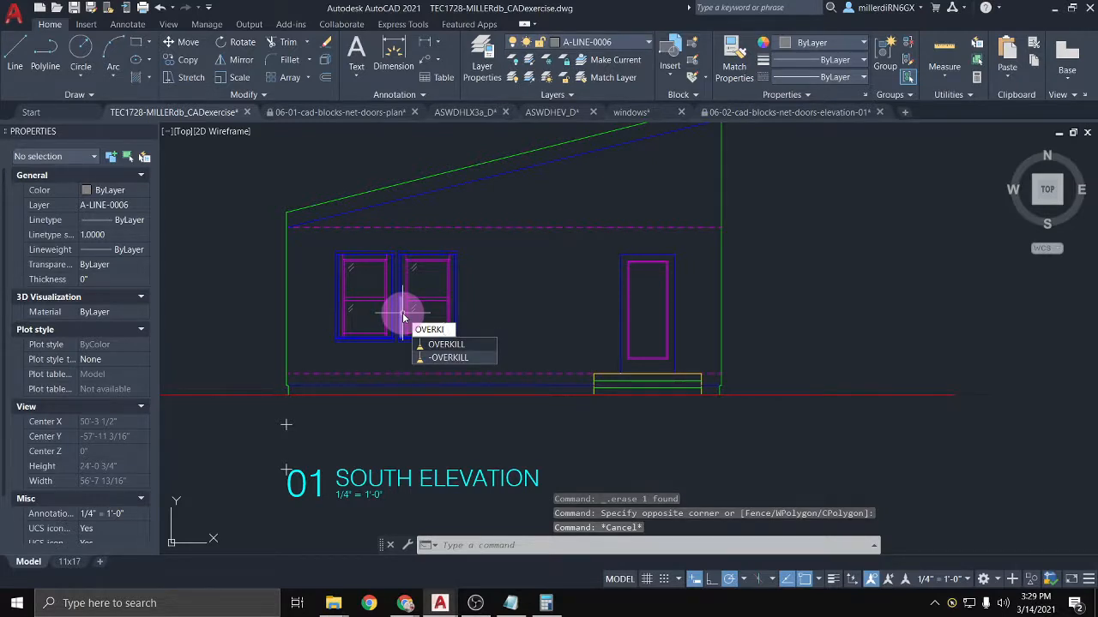
key("Escape")
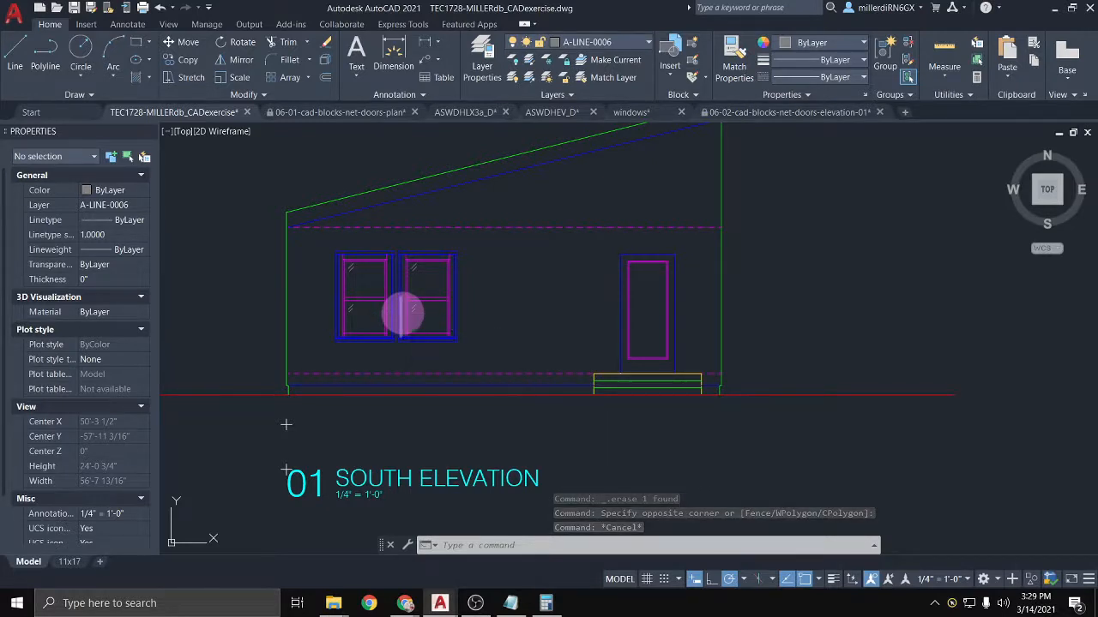
scroll(403, 315, "down", 10)
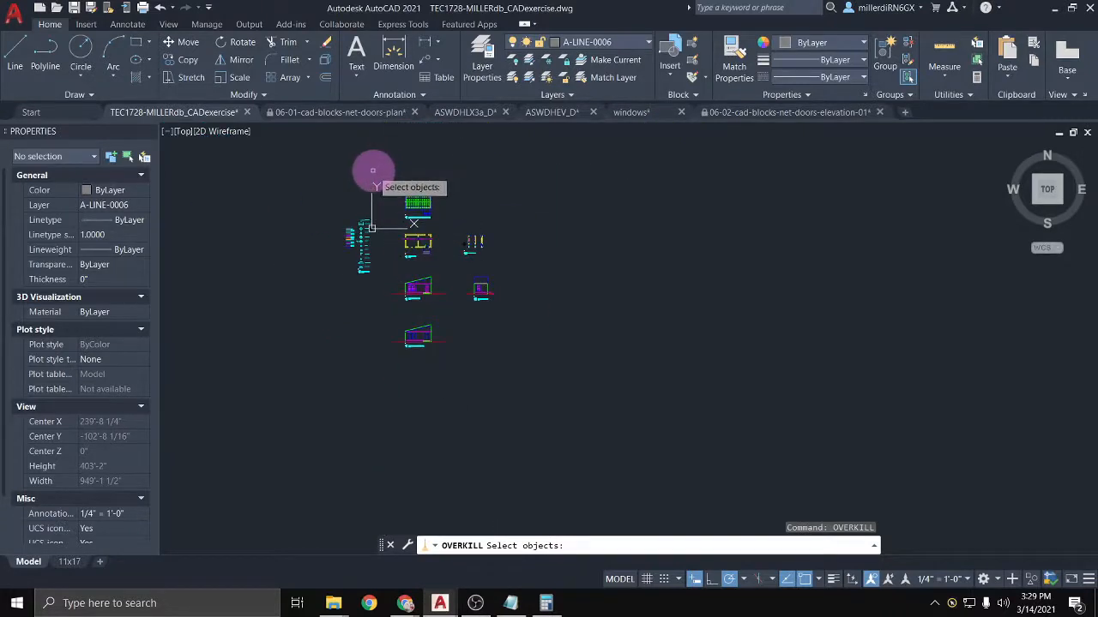
left_click(374, 169)
left_click(579, 390)
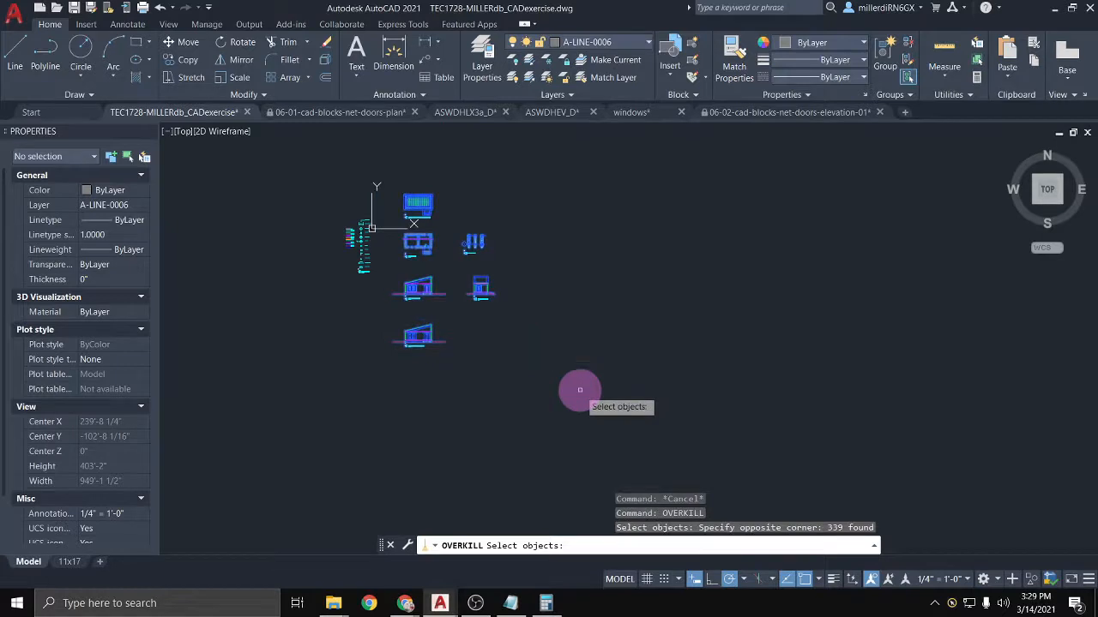
key("Return")
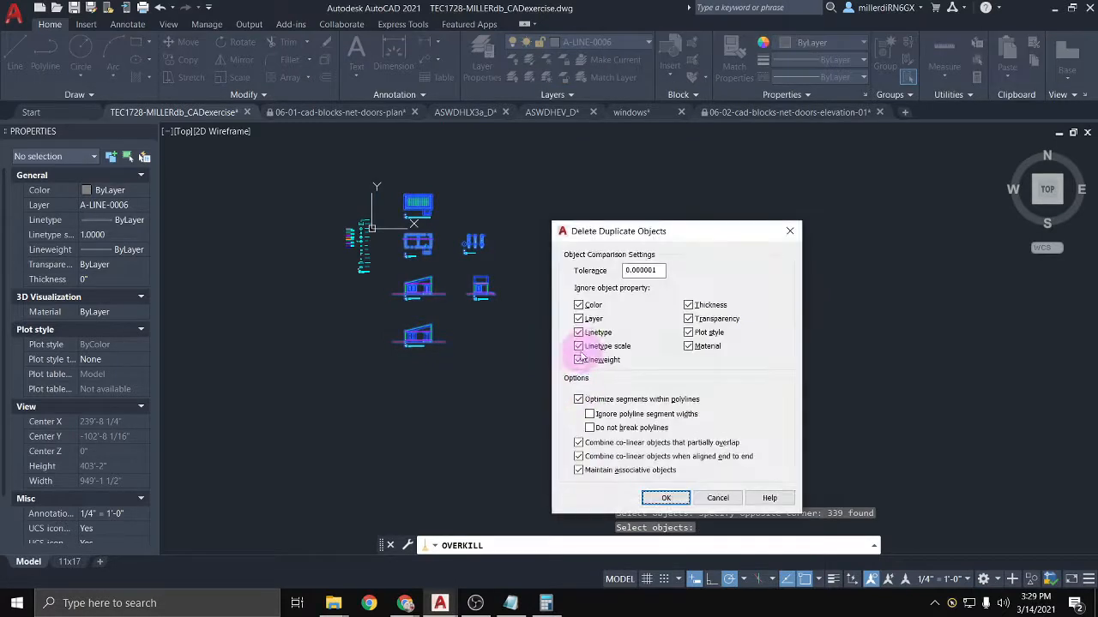
left_click(667, 500)
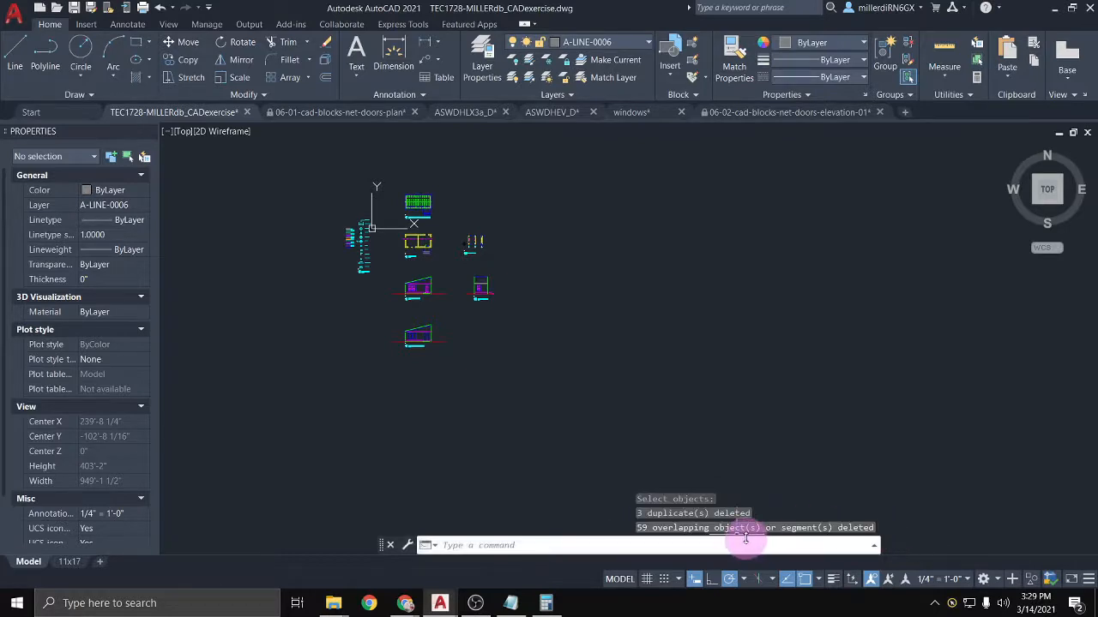
Step: Examine the windows, door, steps and base lines of the south and east elevations for lines altered by the duplicate cleanup
scroll(421, 306, "up", 10)
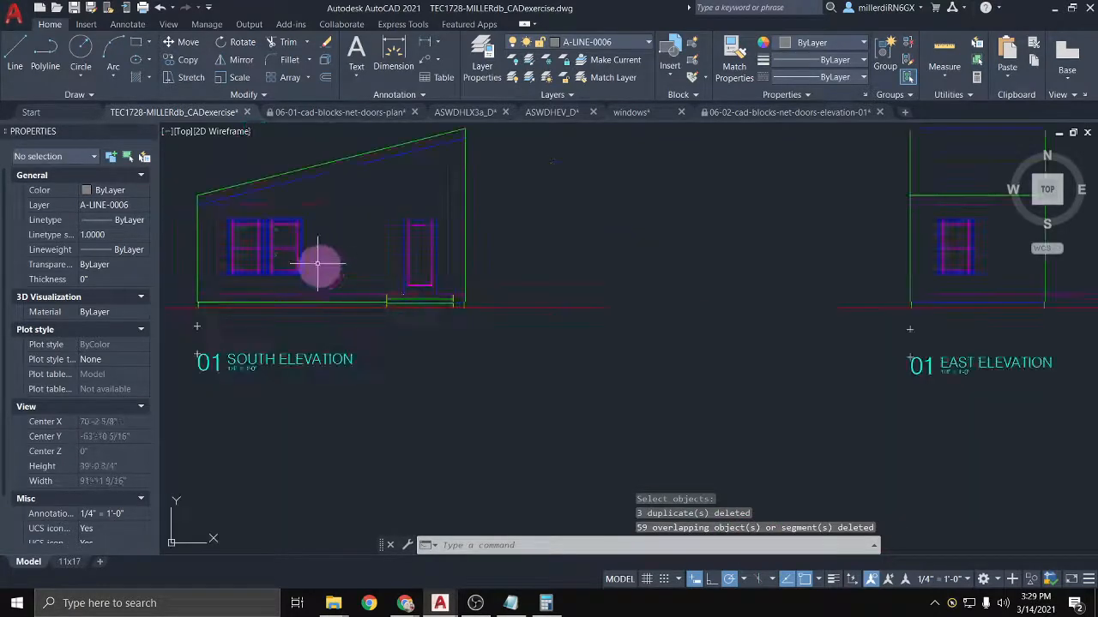
scroll(519, 360, "up", 3)
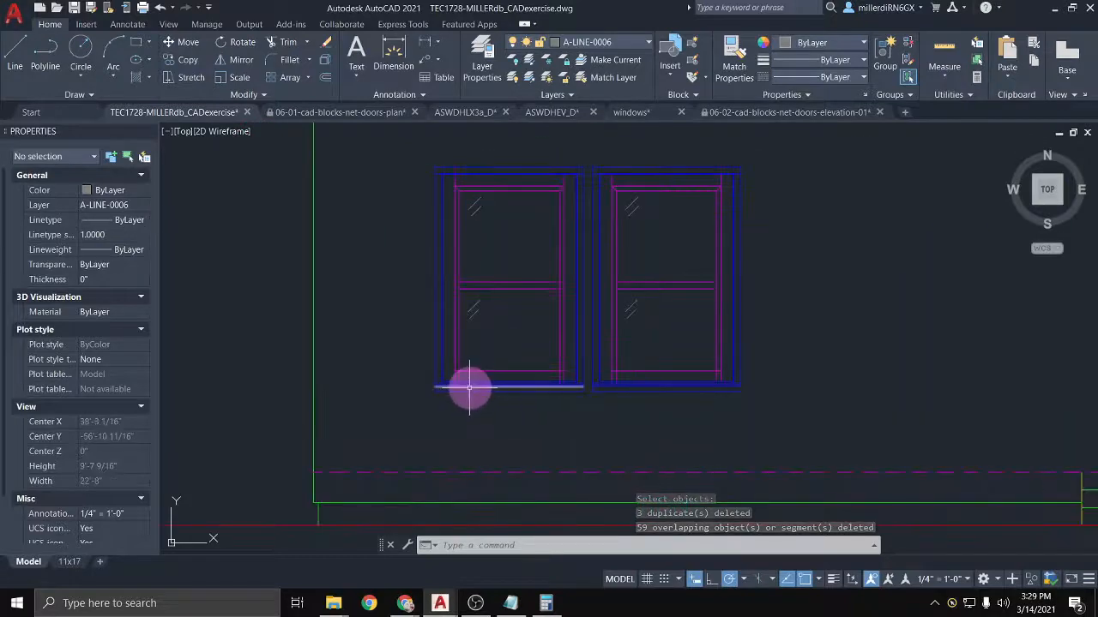
scroll(463, 386, "up", 2)
scroll(440, 385, "down", 8)
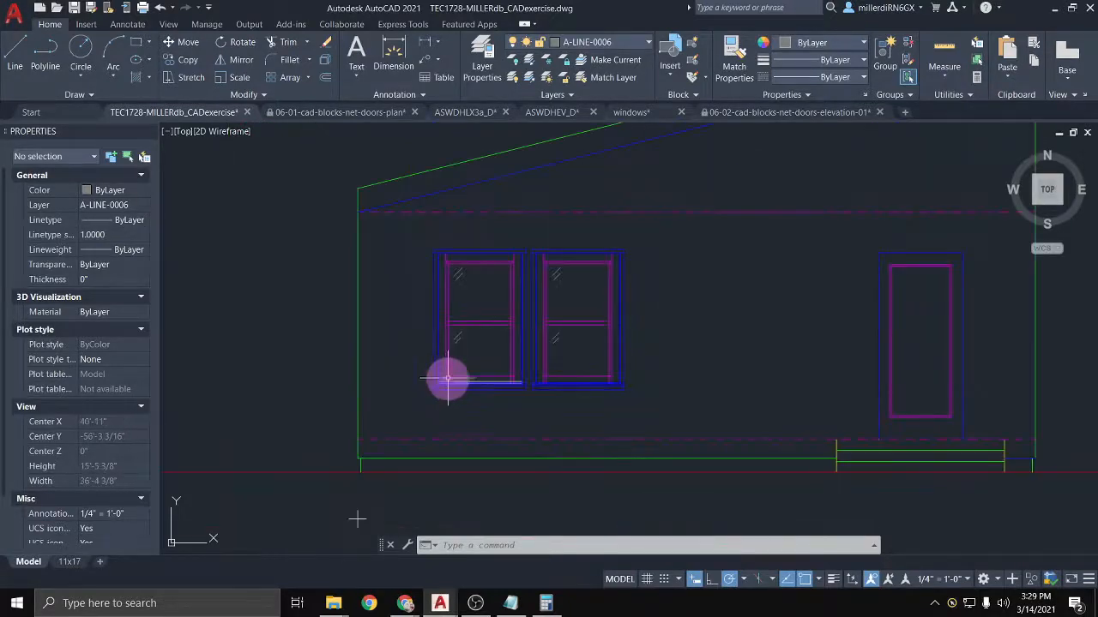
scroll(408, 414, "up", 3)
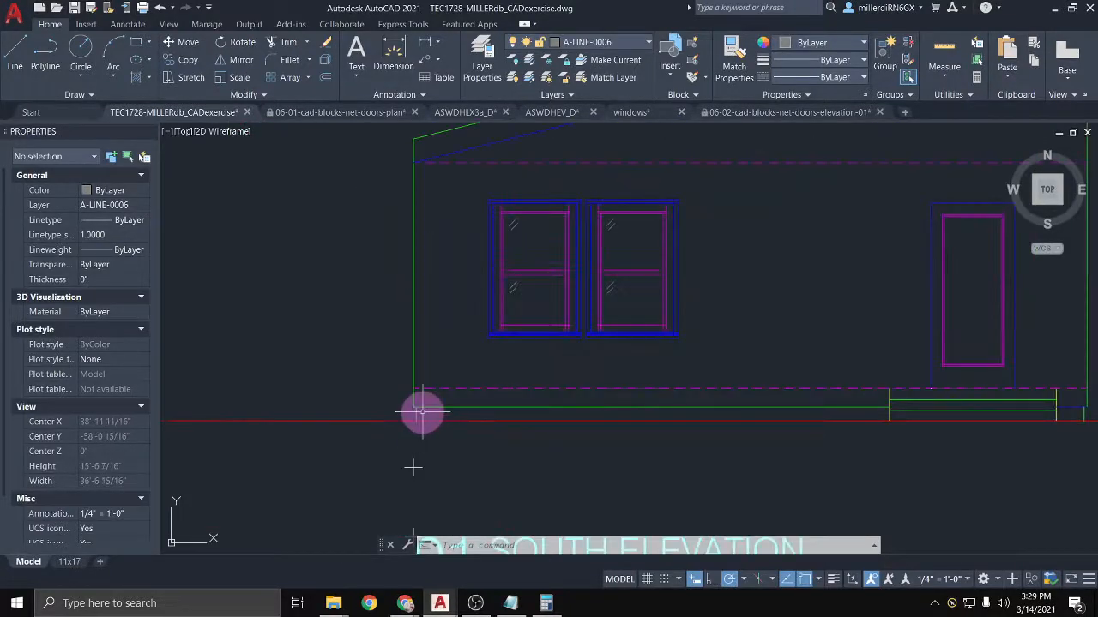
scroll(422, 413, "down", 4)
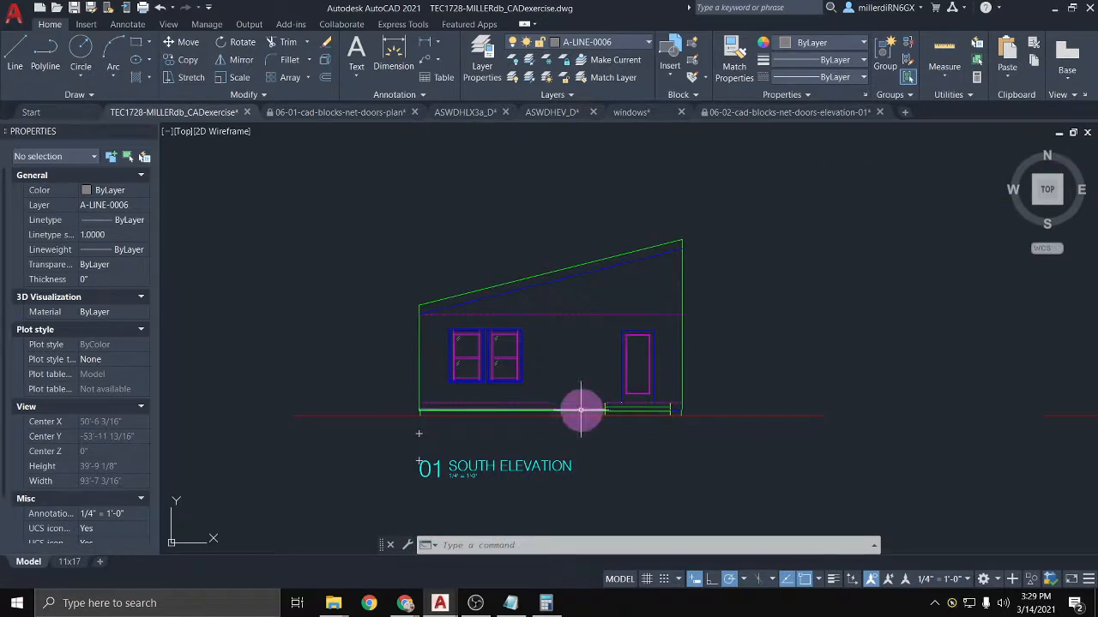
scroll(725, 417, "up", 2)
scroll(693, 405, "up", 4)
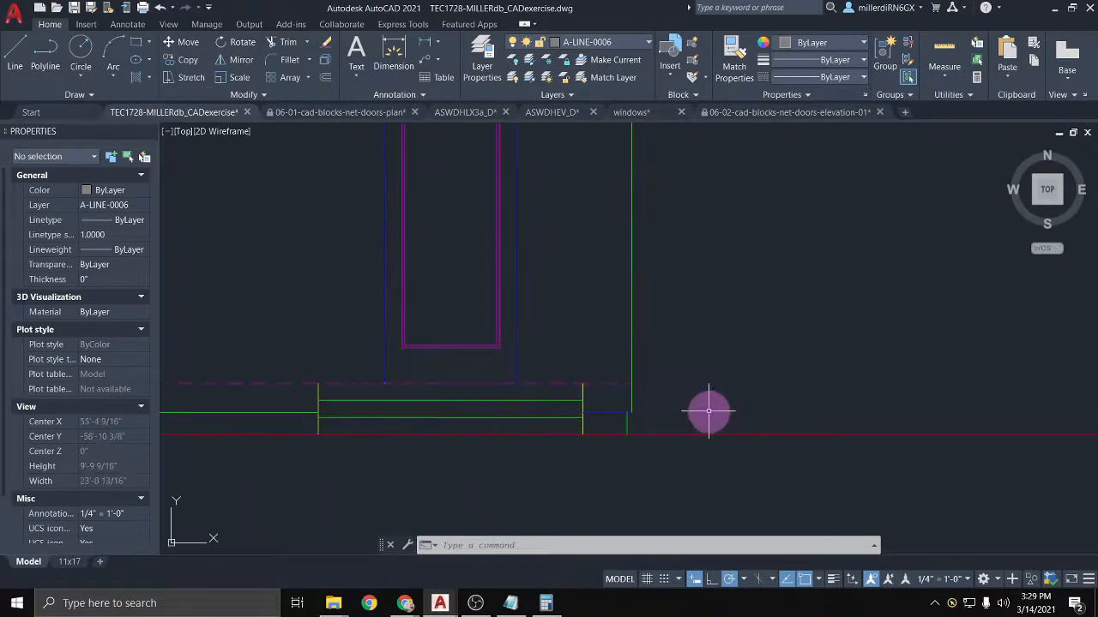
scroll(701, 409, "down", 9)
middle_click_drag(788, 392, 428, 360)
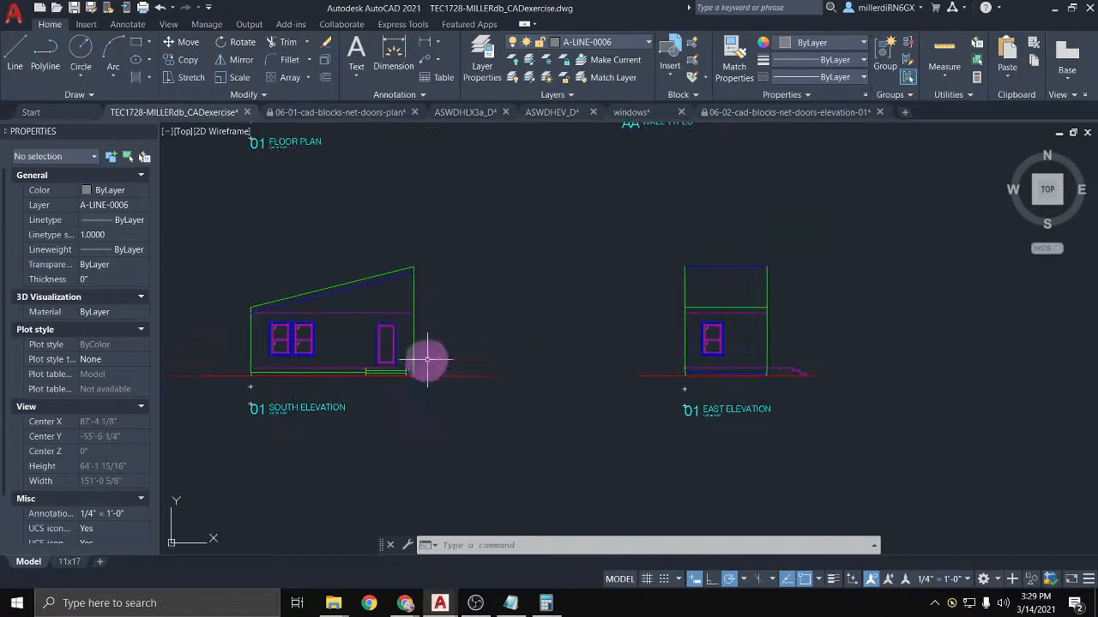
scroll(743, 362, "up", 6)
scroll(584, 401, "down", 5)
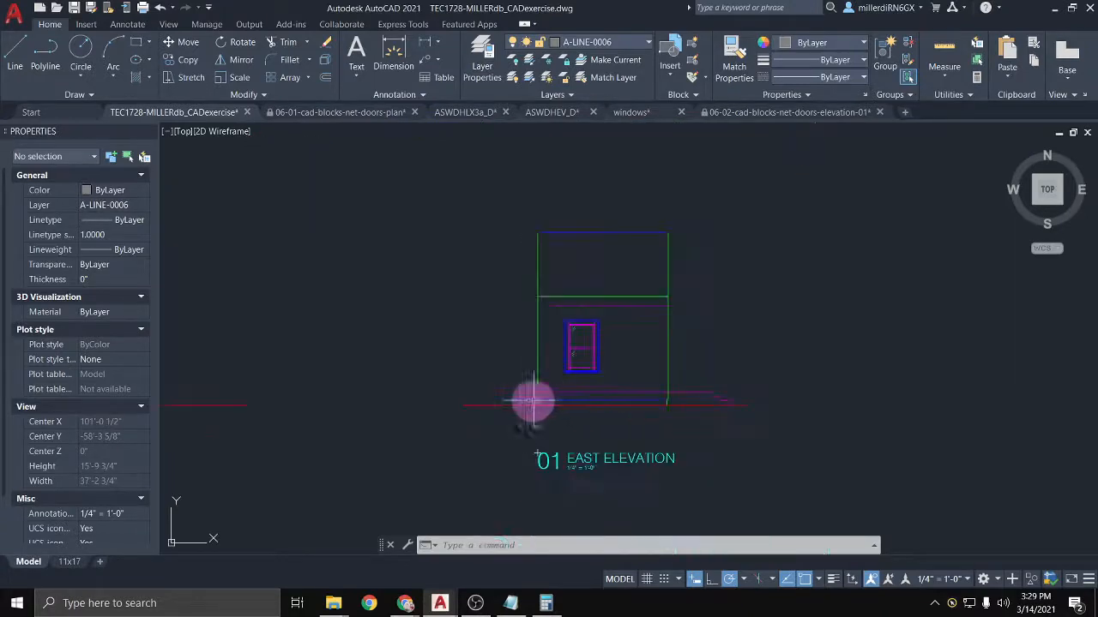
middle_click_drag(358, 374, 957, 372)
Step: Assign the horizontal base line between the south elevation's left wall edge and the steps to layer A-LINE-0004
scroll(618, 400, "up", 5)
scroll(614, 397, "up", 2)
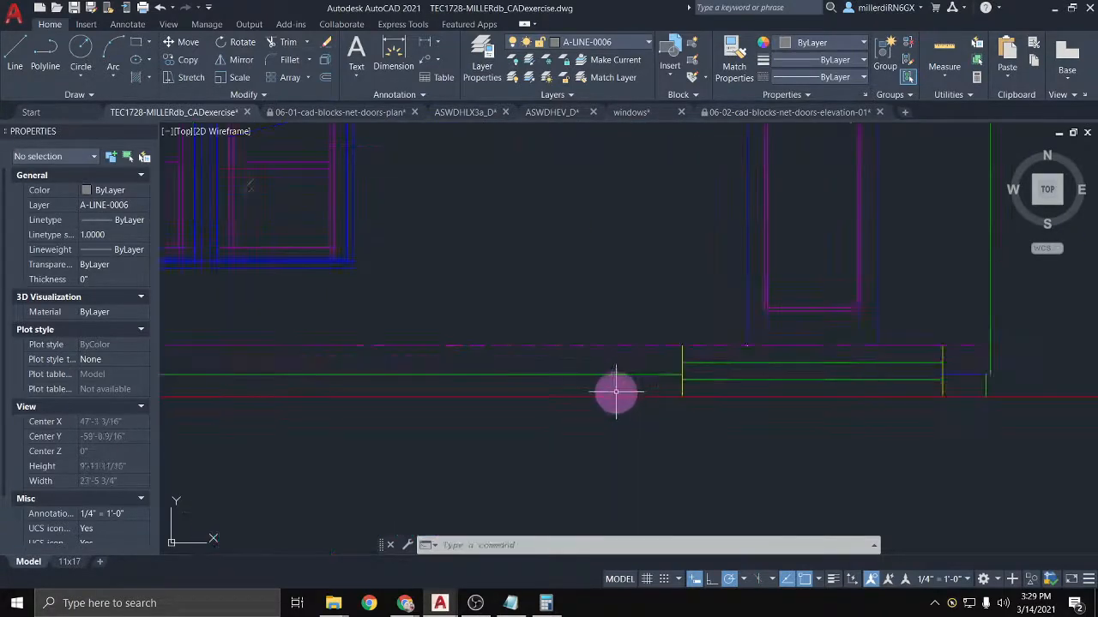
left_click(625, 375)
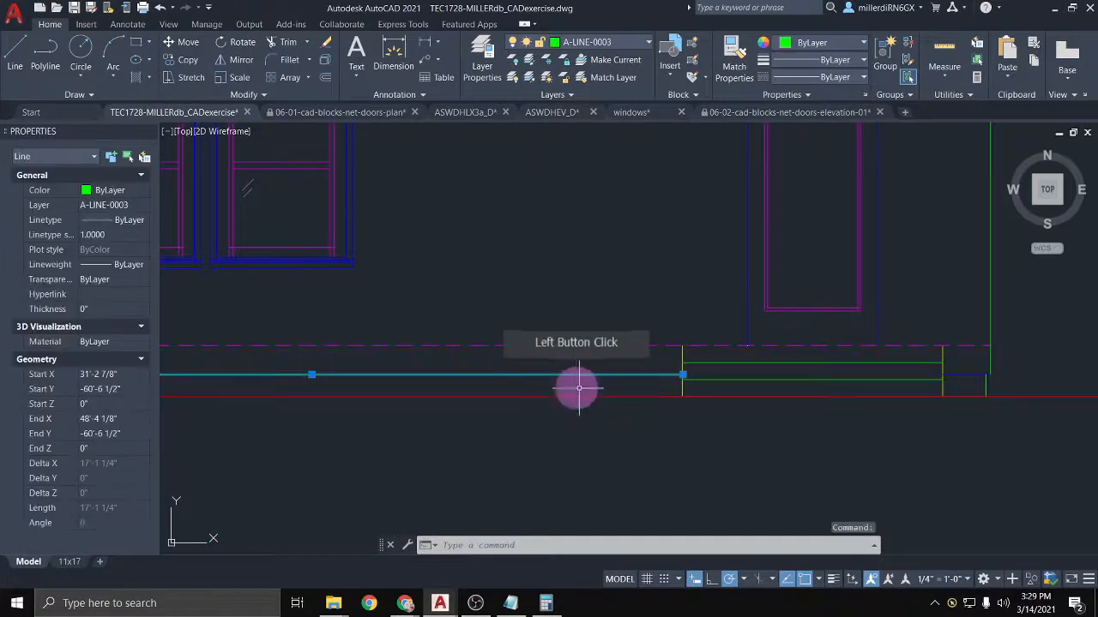
scroll(581, 383, "down", 4)
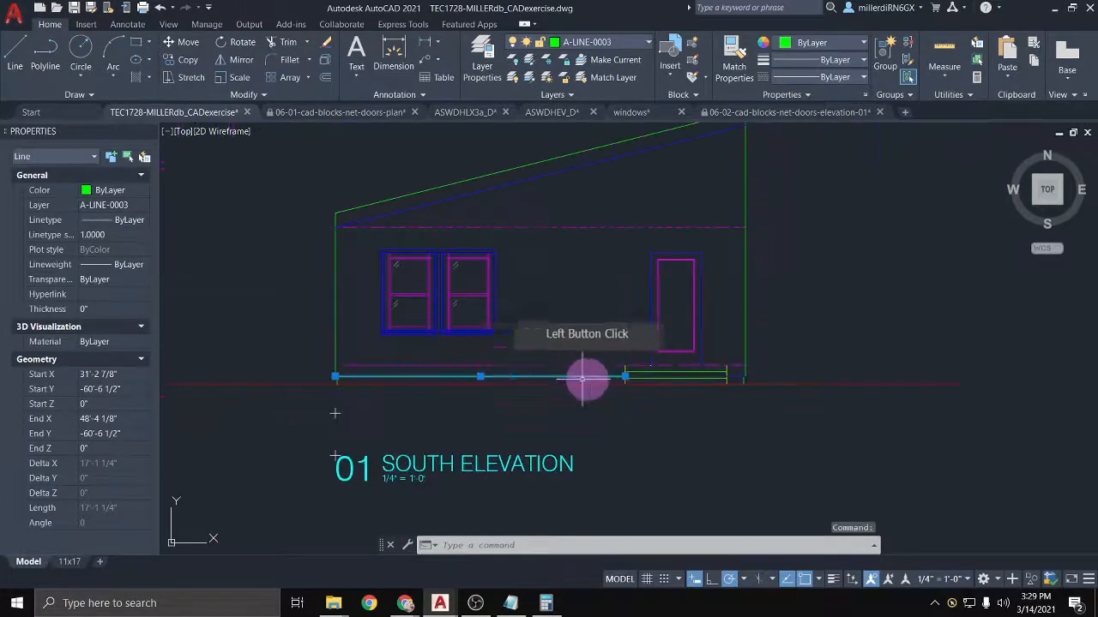
left_click(631, 44)
left_click(614, 264)
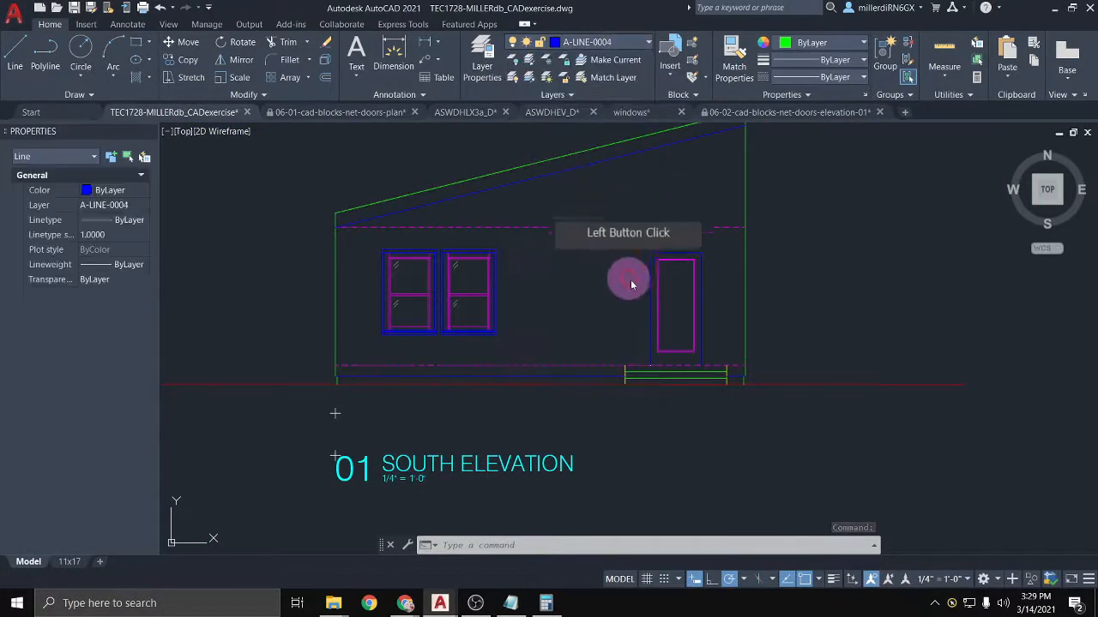
key("Escape")
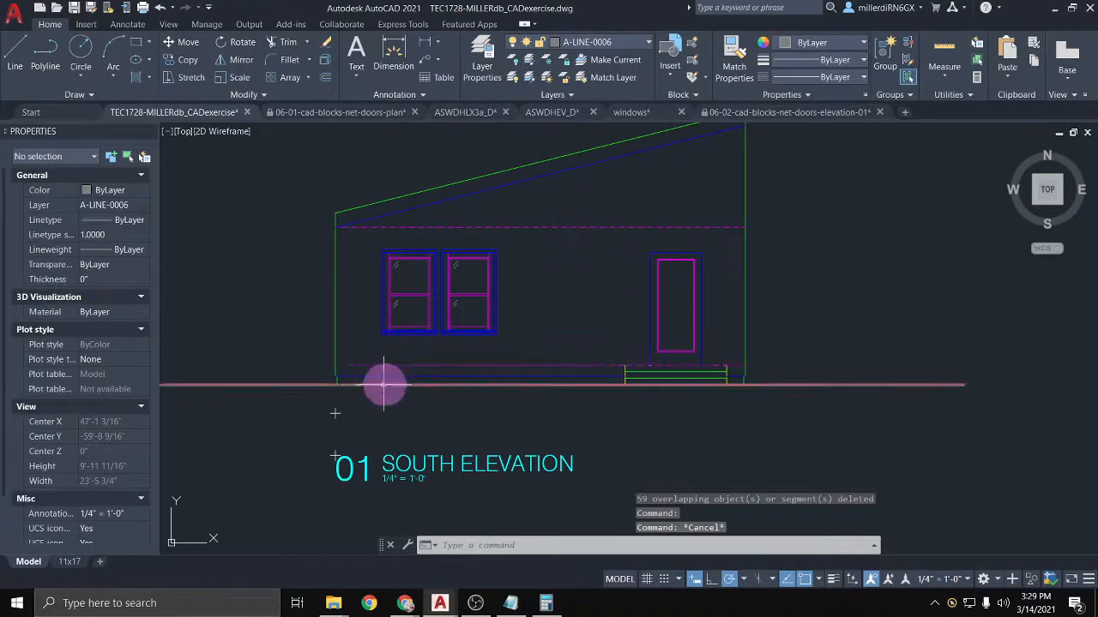
Step: Break the south elevation's horizontal base line at the top end of the left foundation line
scroll(352, 383, "up", 3)
scroll(291, 373, "up", 5)
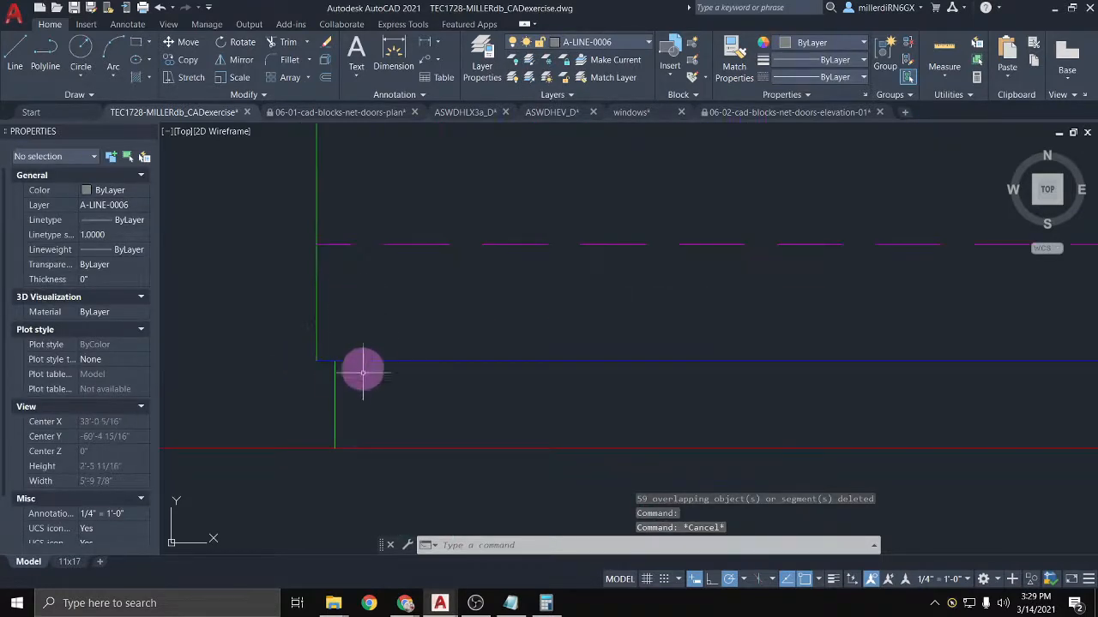
scroll(449, 355, "down", 3)
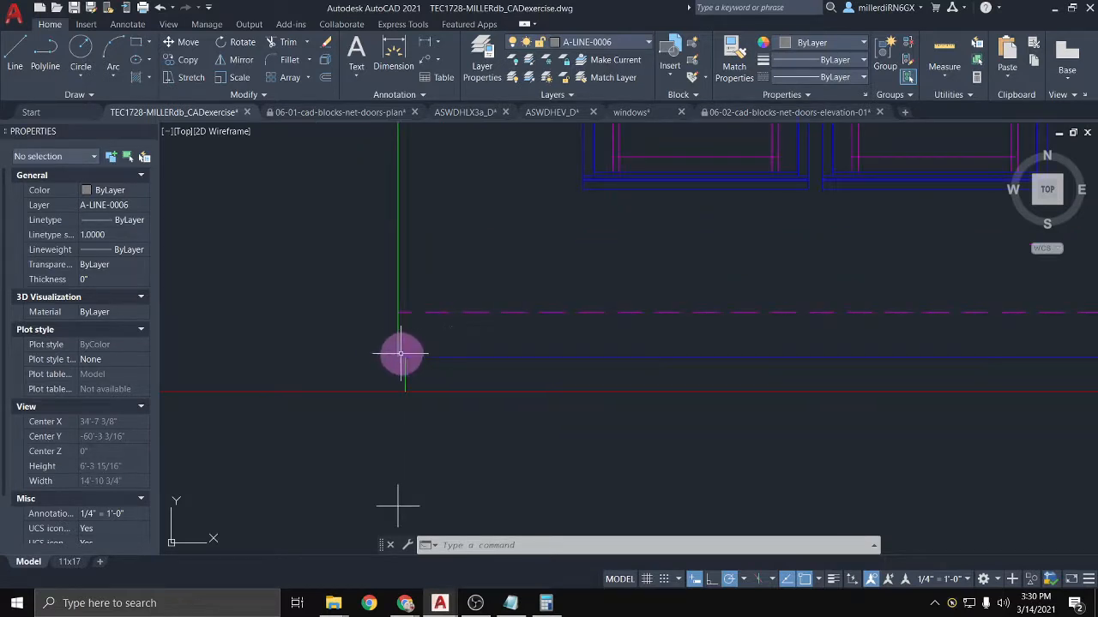
left_click(13, 75)
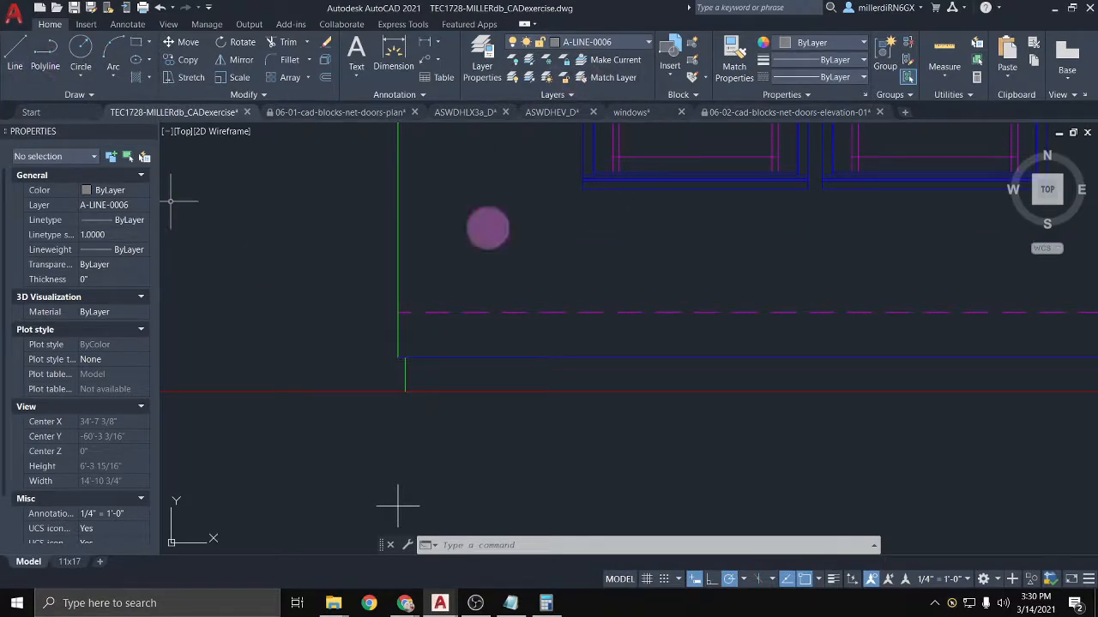
left_click(433, 359)
scroll(424, 357, "up", 5)
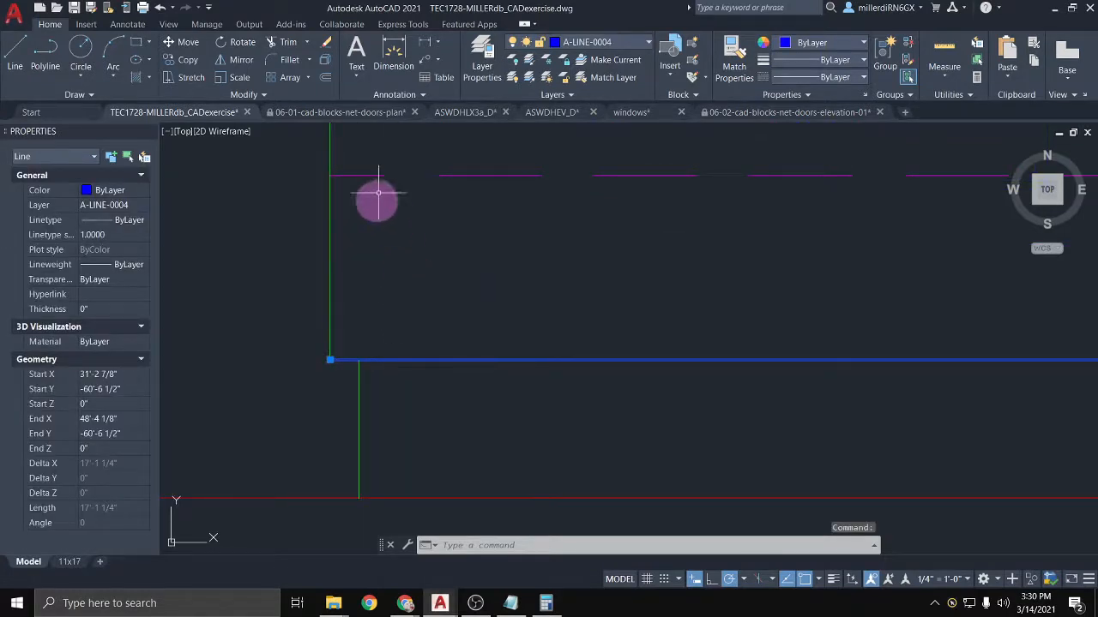
left_click(236, 94)
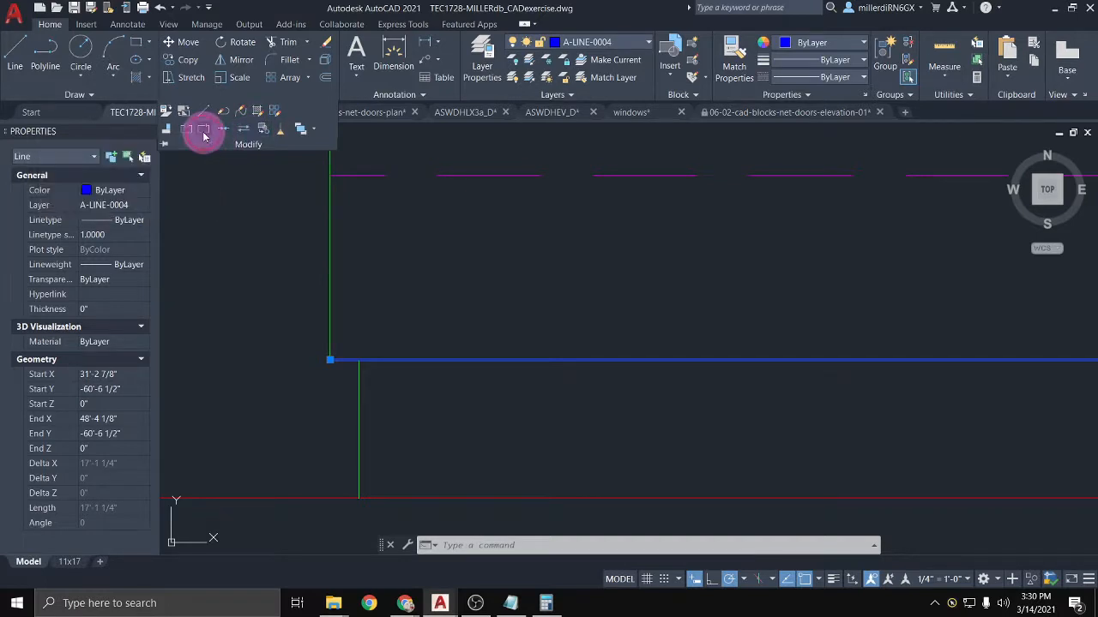
left_click(396, 326)
left_click(358, 360)
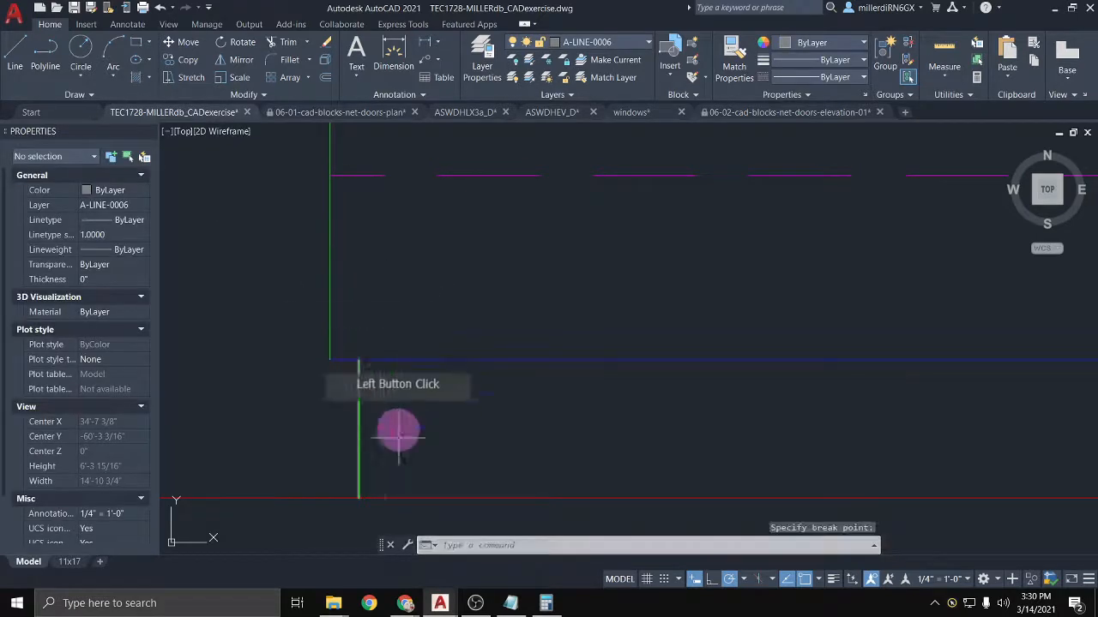
Step: Assign the short base line segment between the left wall edge and the foundation line to layer A-LINE-0003
left_click(344, 361)
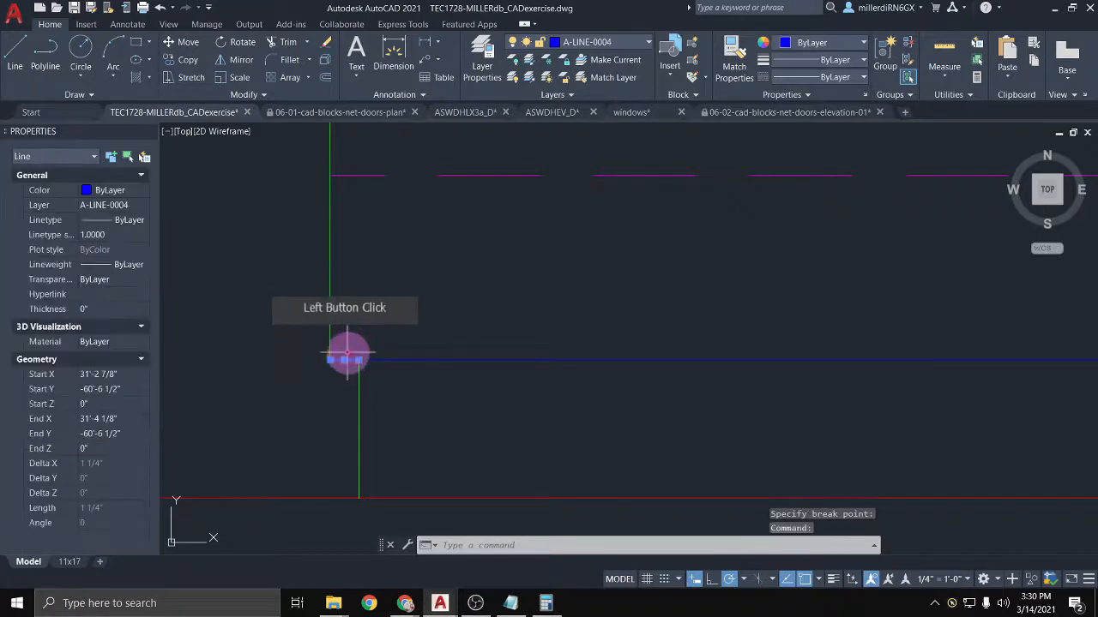
left_click(612, 42)
left_click(581, 248)
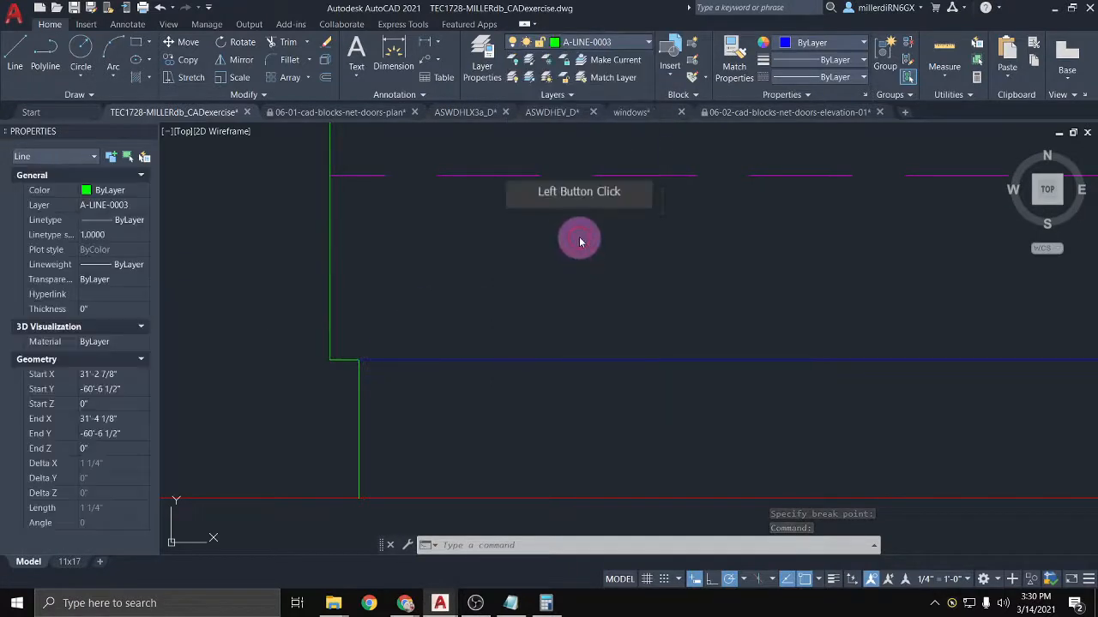
scroll(580, 238, "down", 5)
key("Escape")
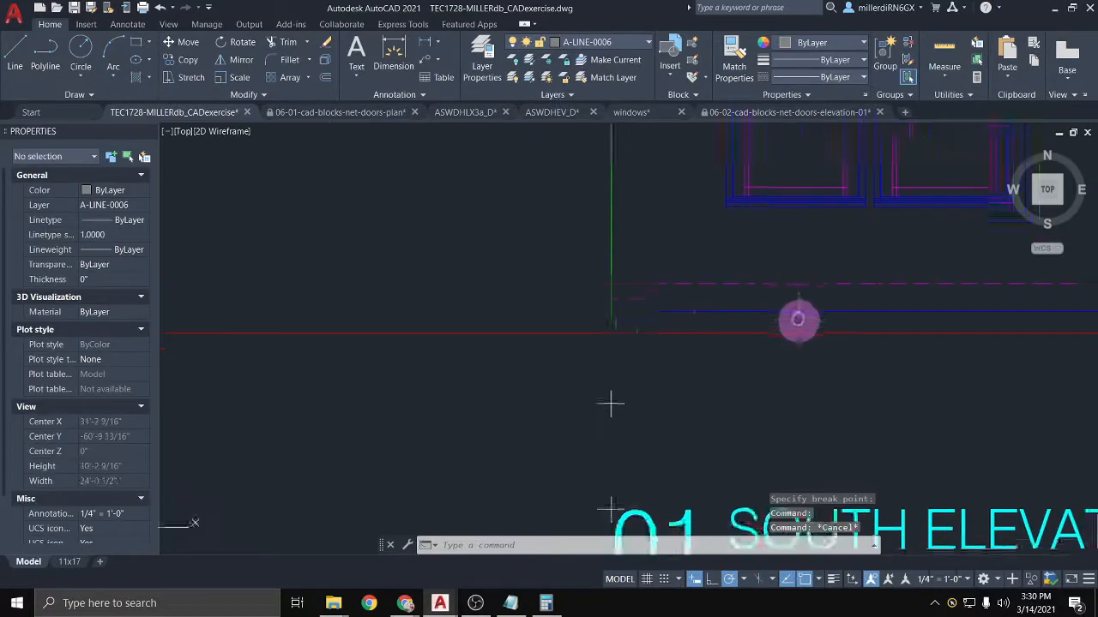
Step: Shorten the base line at the south elevation's right corner so it ends at the top of the foundation line
scroll(741, 299, "up", 8)
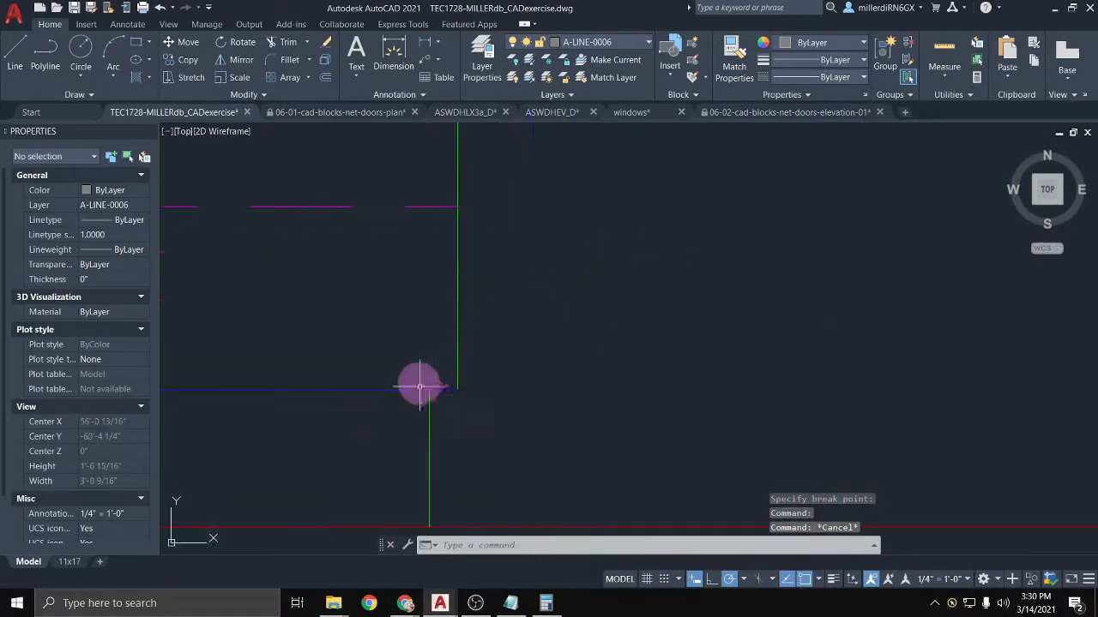
left_click(400, 389)
left_click(455, 388)
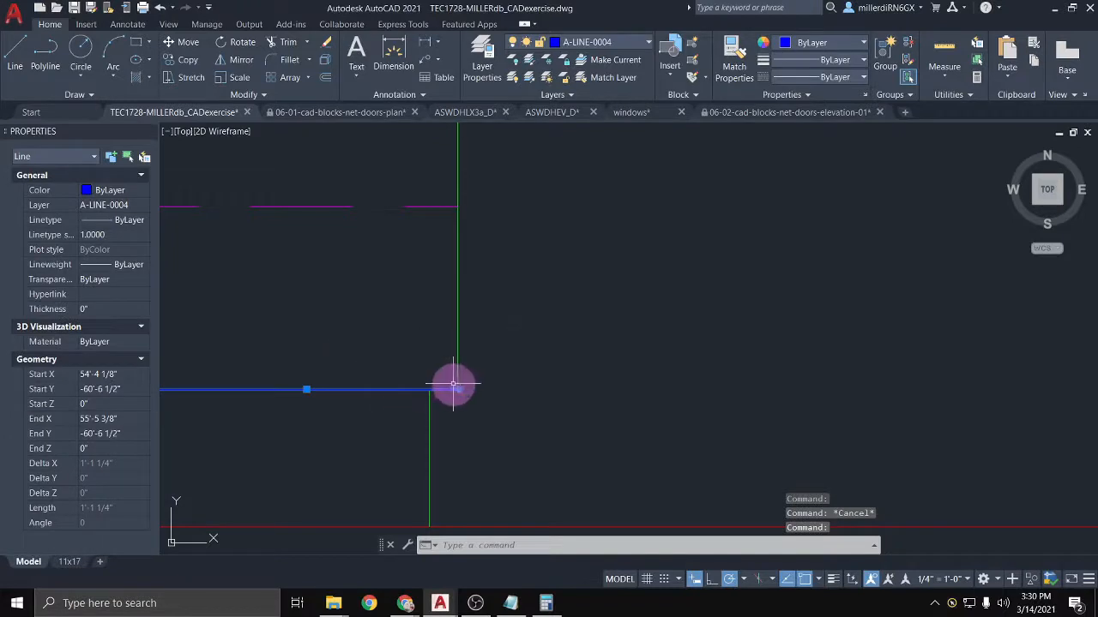
left_click(431, 390)
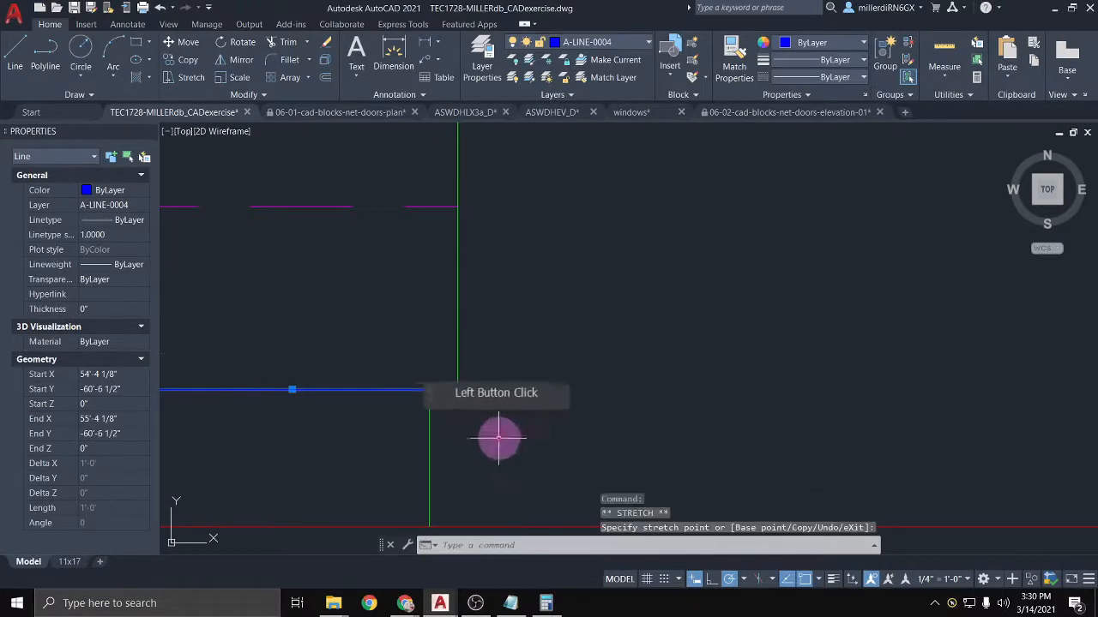
key("Escape")
Step: Make A-LINE-0003 the current layer
left_click(632, 41)
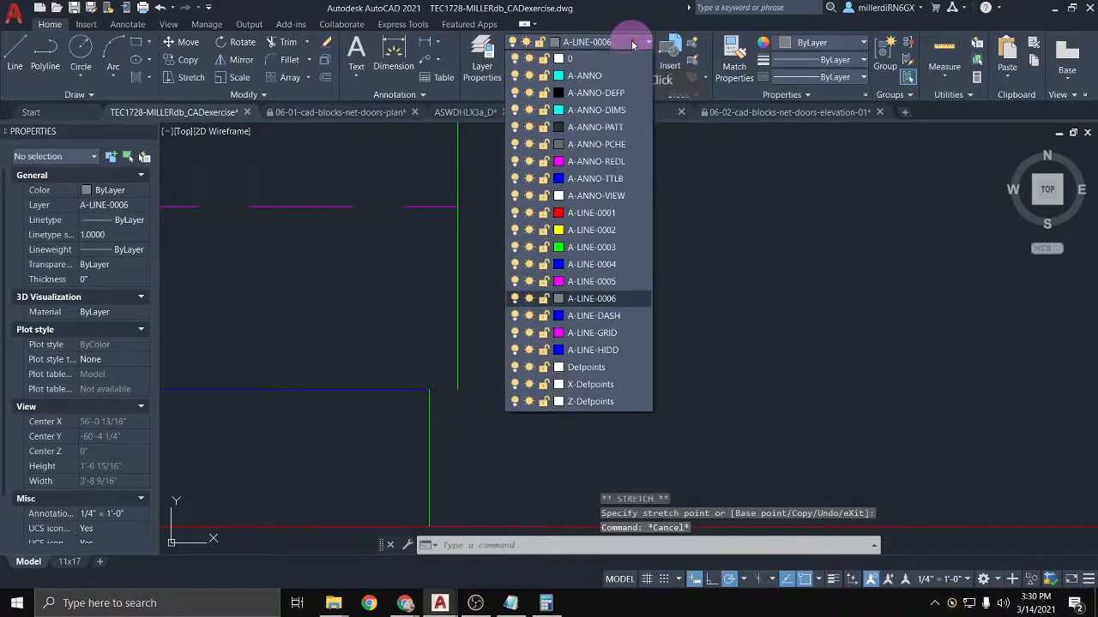
left_click(592, 247)
left_click(503, 300)
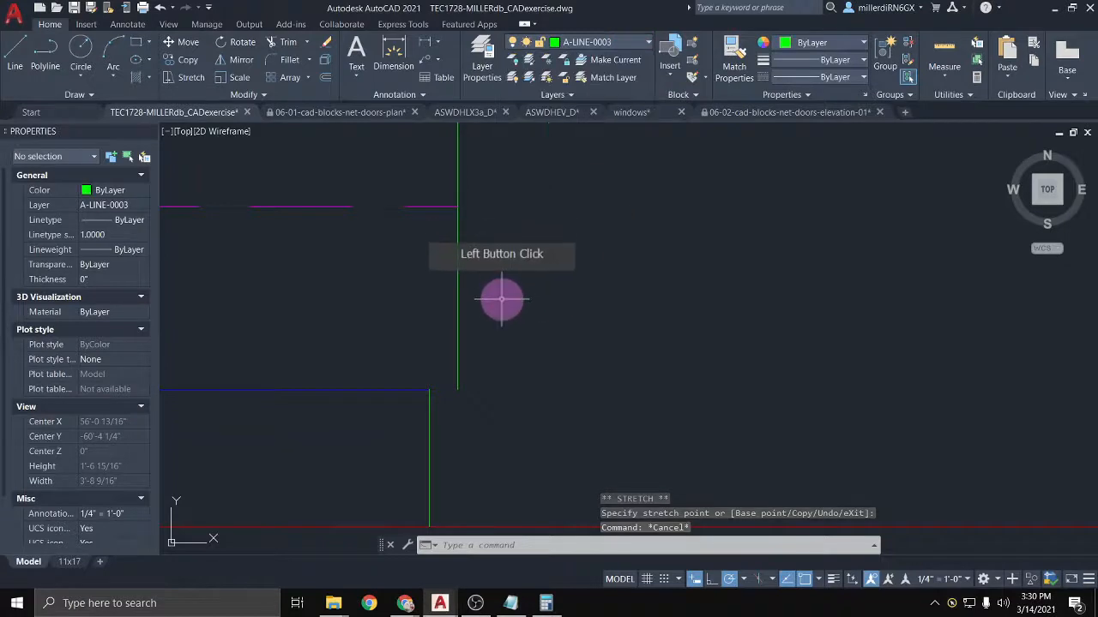
Step: Draw a short horizontal line joining the lower end of the right wall edge to the top of the foundation line
type("l")
key("Return")
left_click(459, 390)
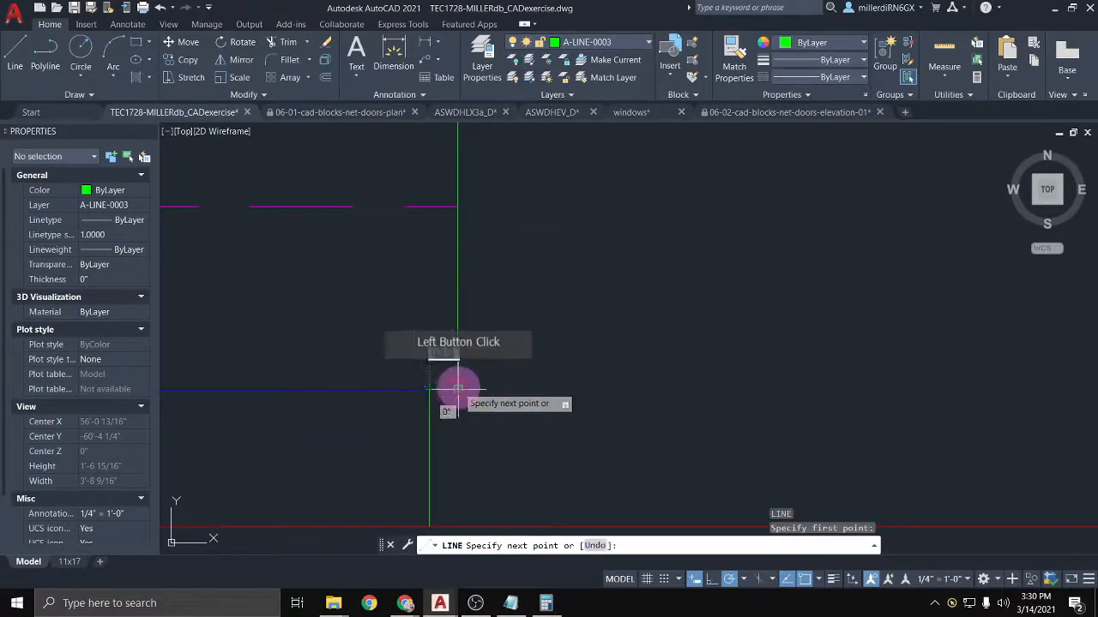
left_click(454, 386)
key("Escape")
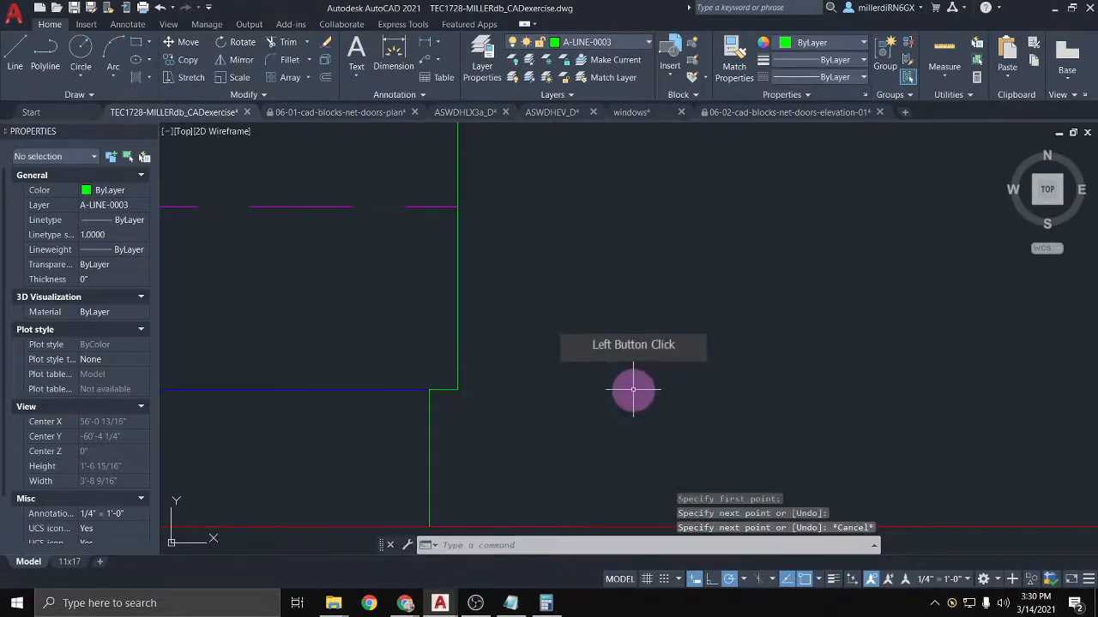
Step: Trim the exterior wall line running across the entry door opening in the floor plan's lower wall
scroll(635, 390, "down", 5)
scroll(647, 382, "down", 6)
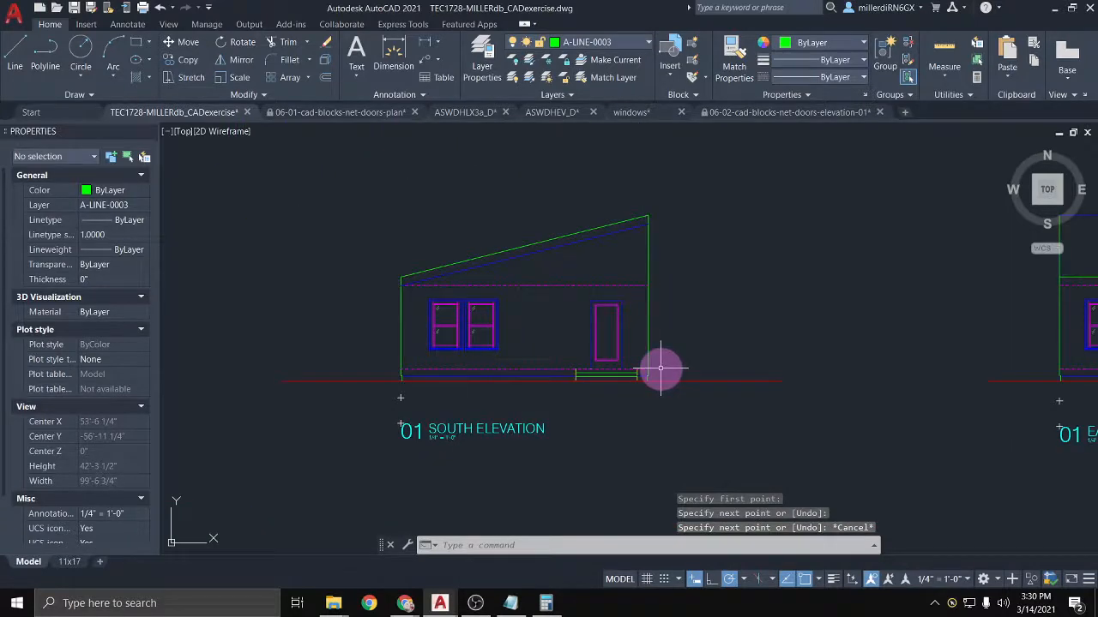
scroll(660, 369, "down", 2)
middle_click_drag(694, 306, 566, 506)
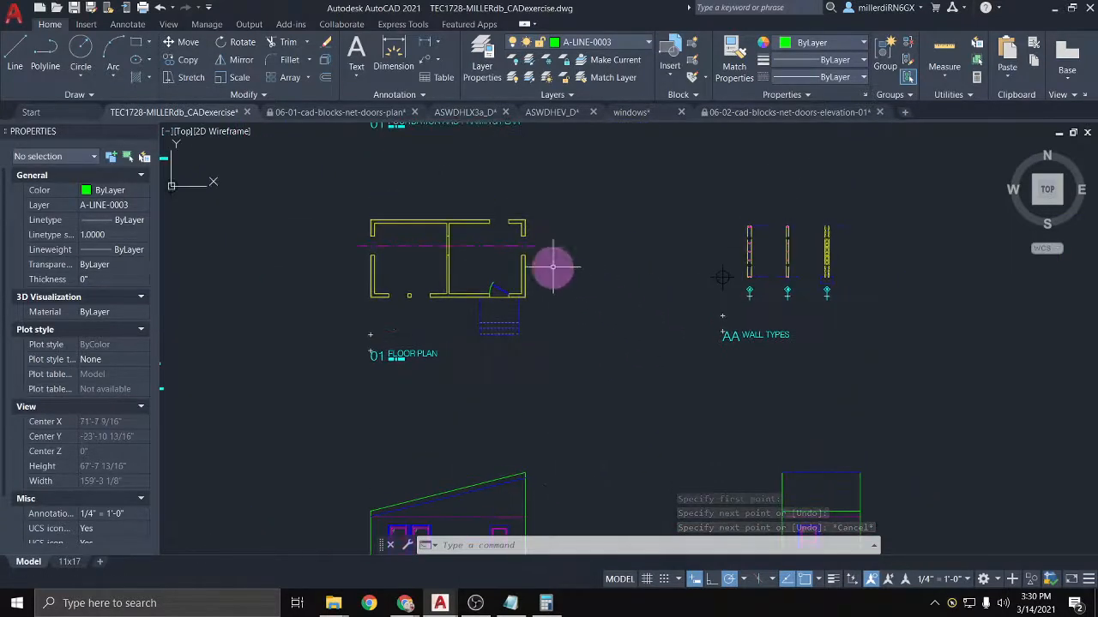
scroll(553, 266, "up", 4)
left_click(479, 317)
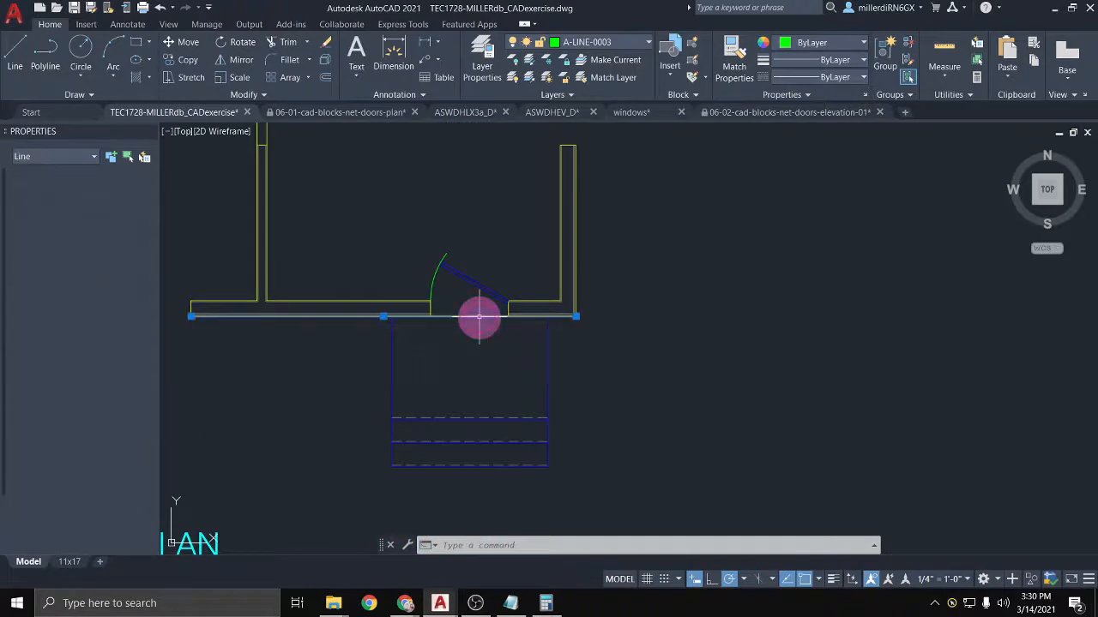
scroll(454, 313, "up", 2)
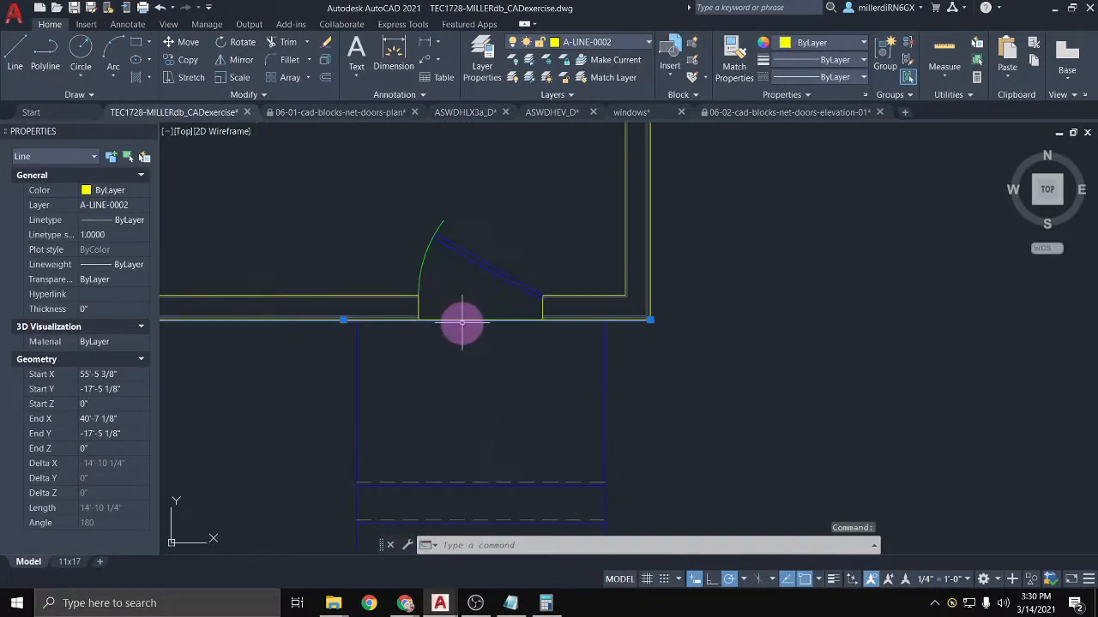
middle_click_drag(459, 320, 608, 360)
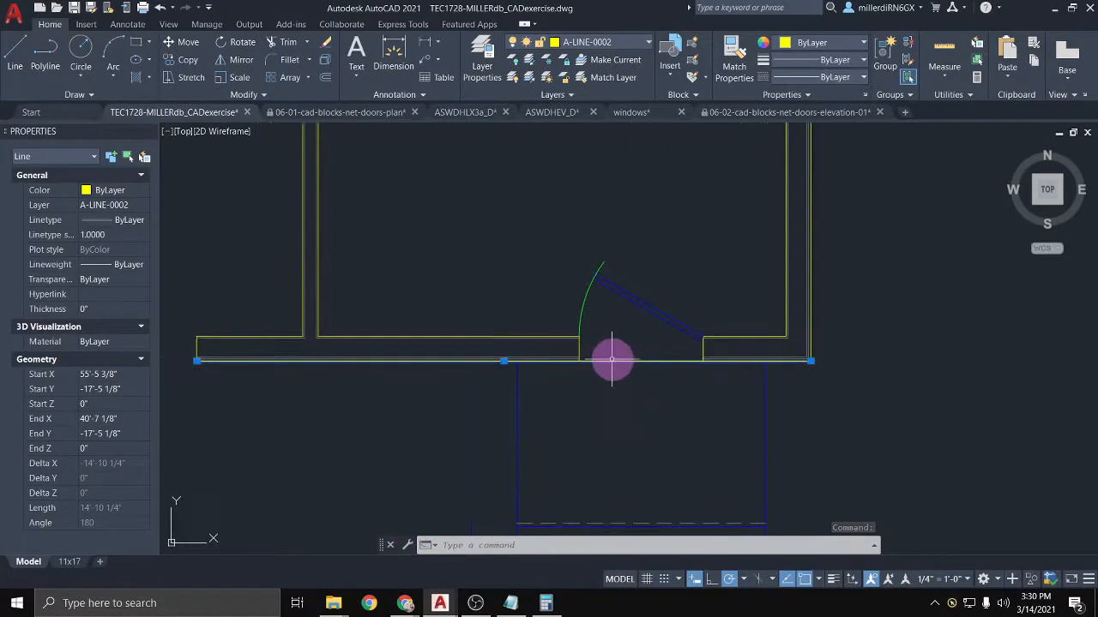
key("Escape")
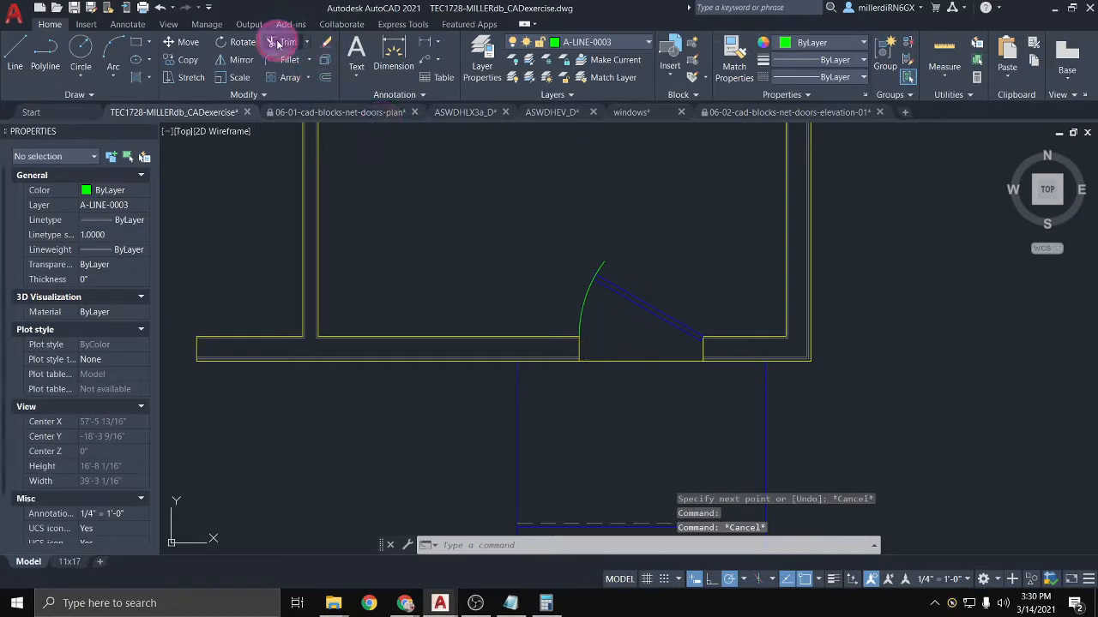
left_click(277, 43)
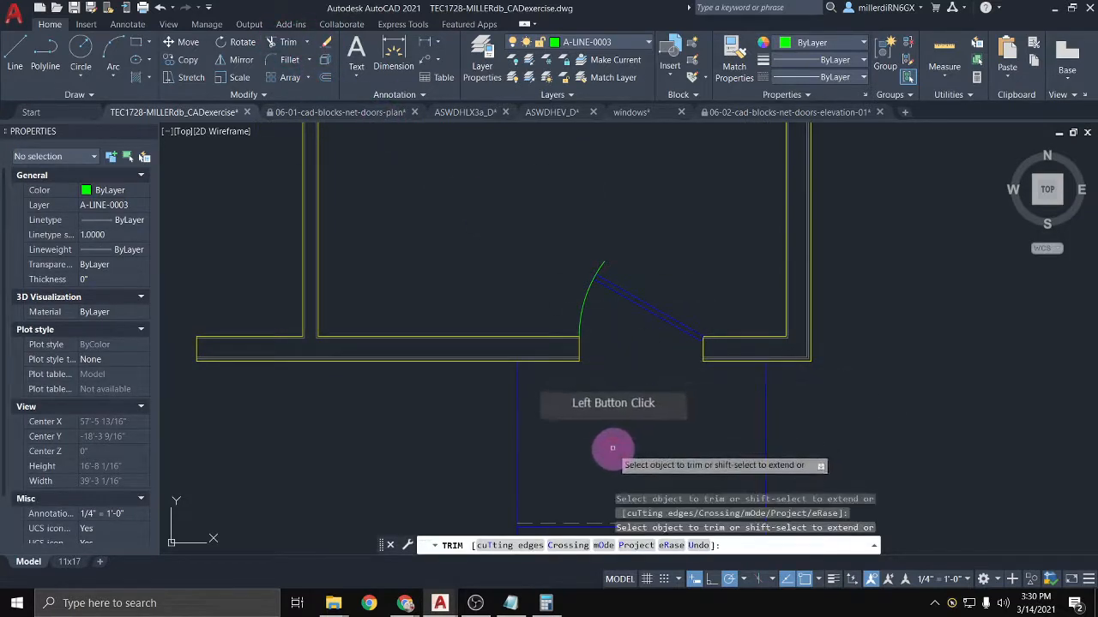
key("Escape")
Step: Trim both interior partition wall lines across the central opening in the floor plan
scroll(627, 399, "down", 2)
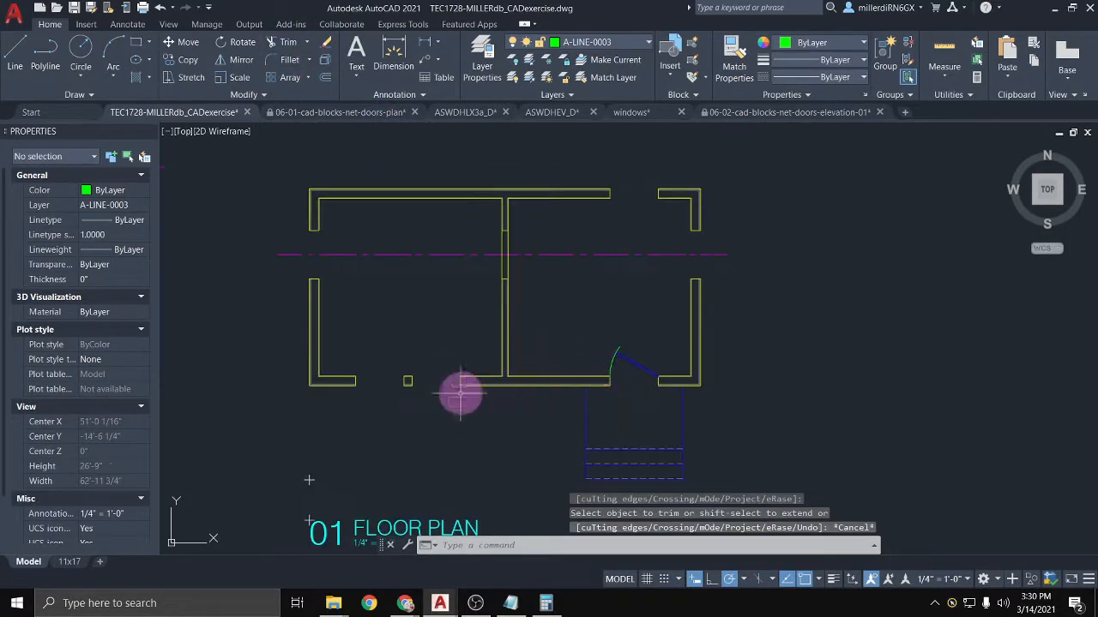
scroll(497, 247, "up", 2)
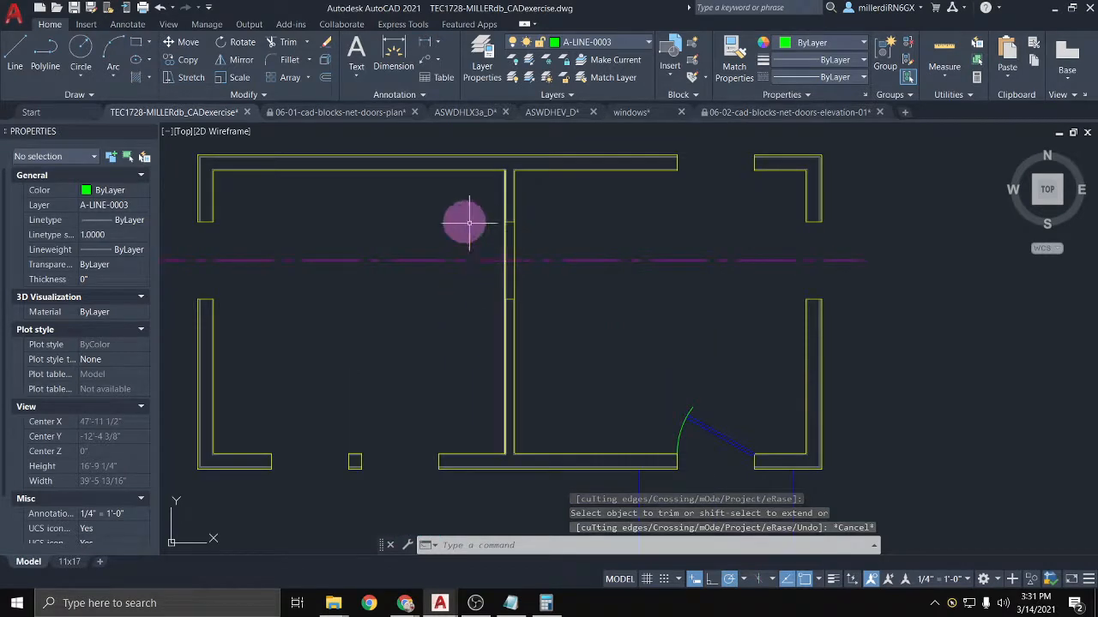
left_click(277, 43)
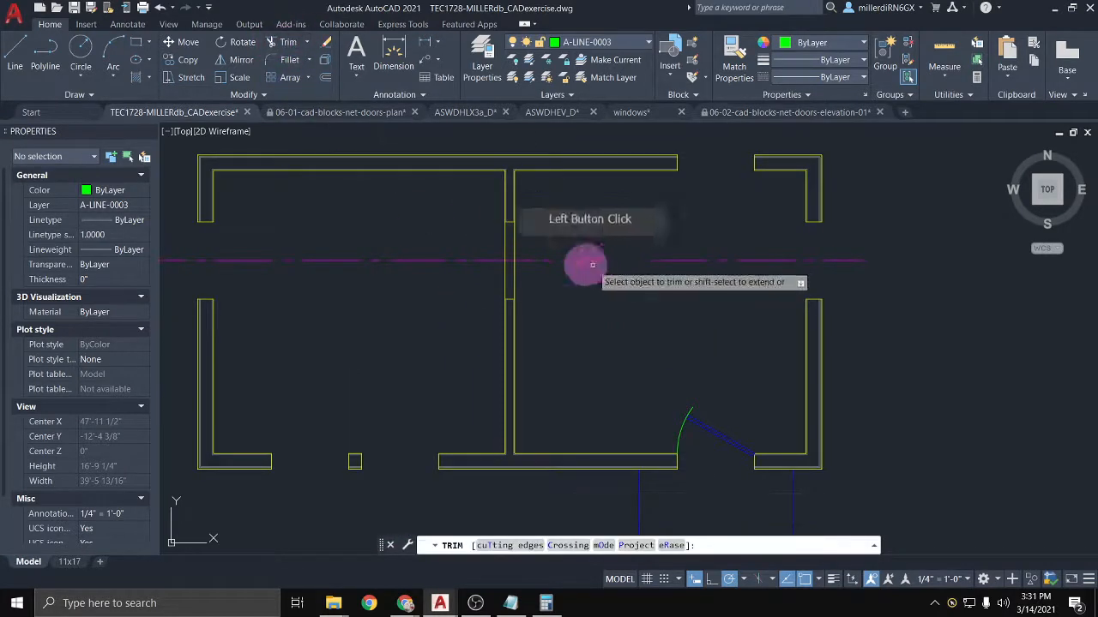
left_click(496, 236)
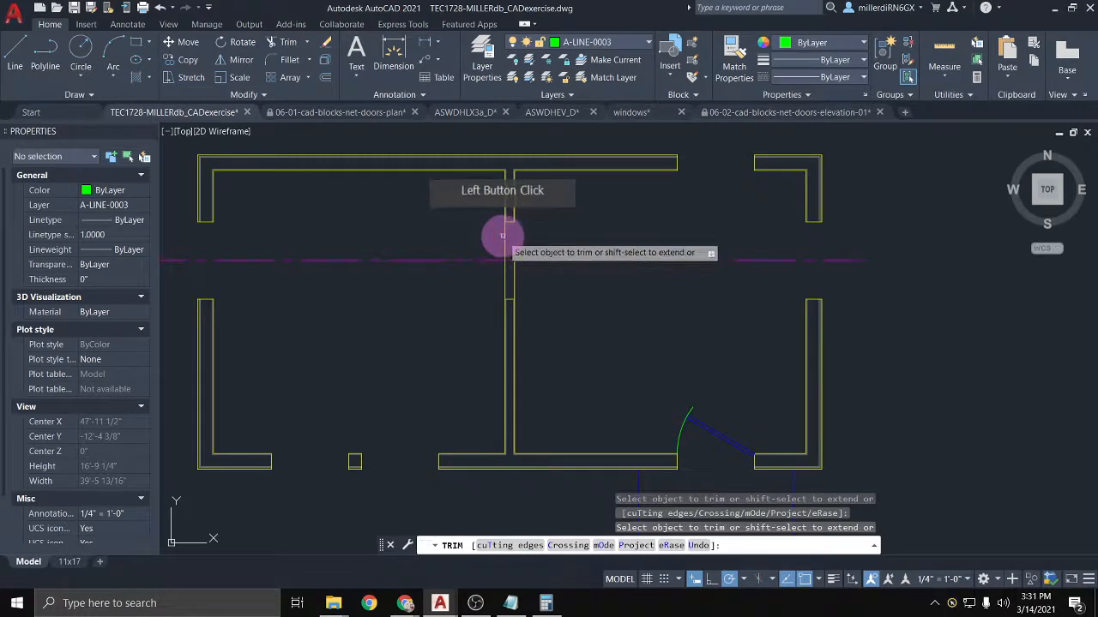
left_click(501, 275)
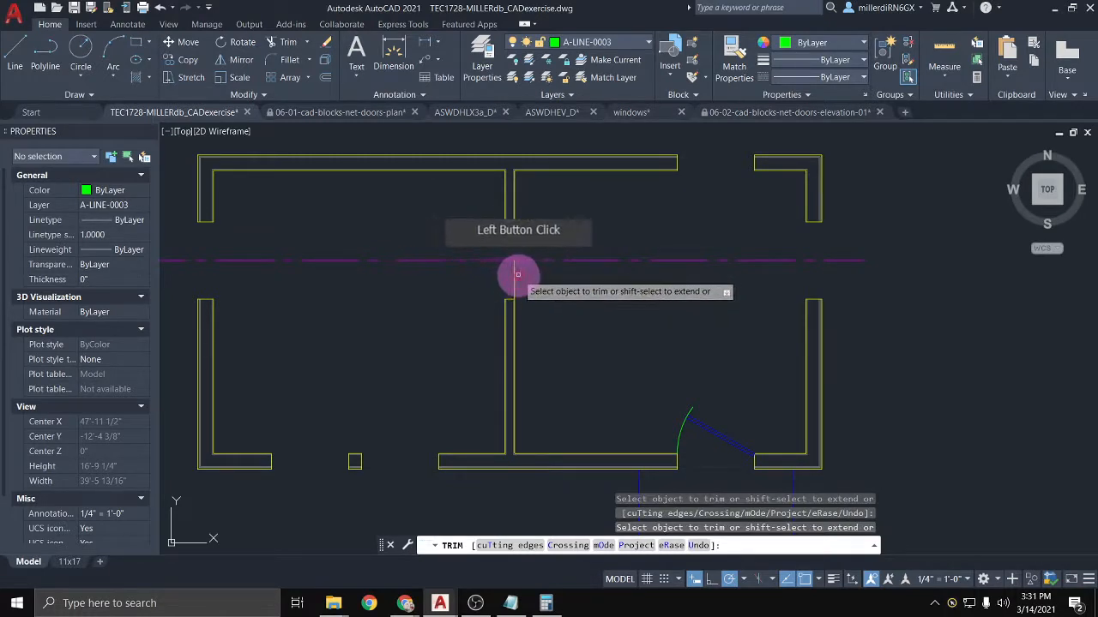
key("Escape")
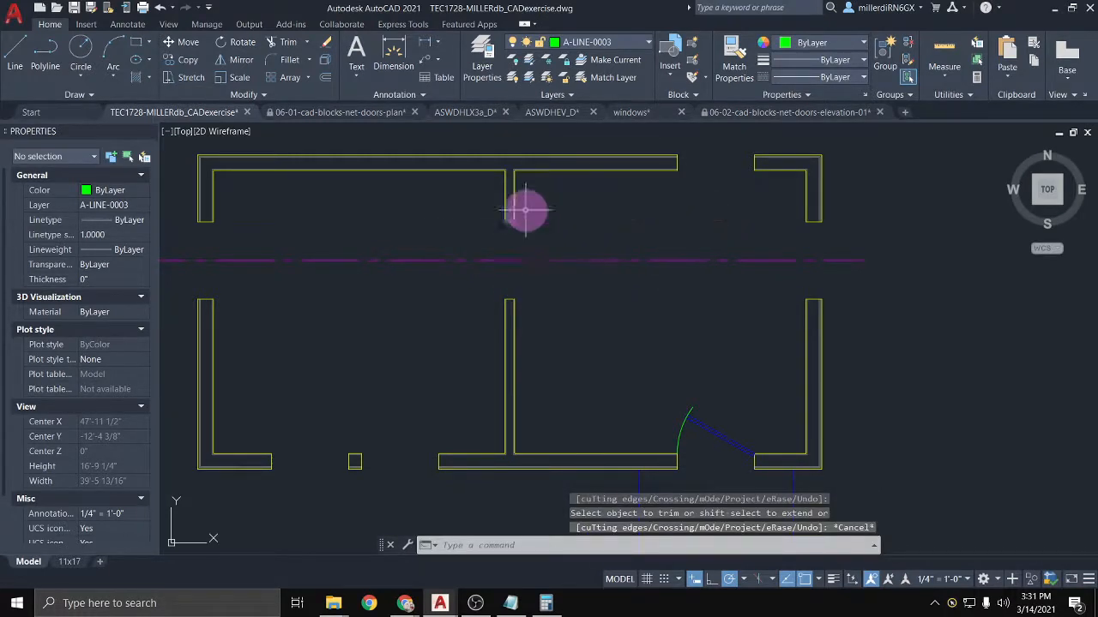
scroll(501, 225, "up", 8)
scroll(507, 229, "down", 8)
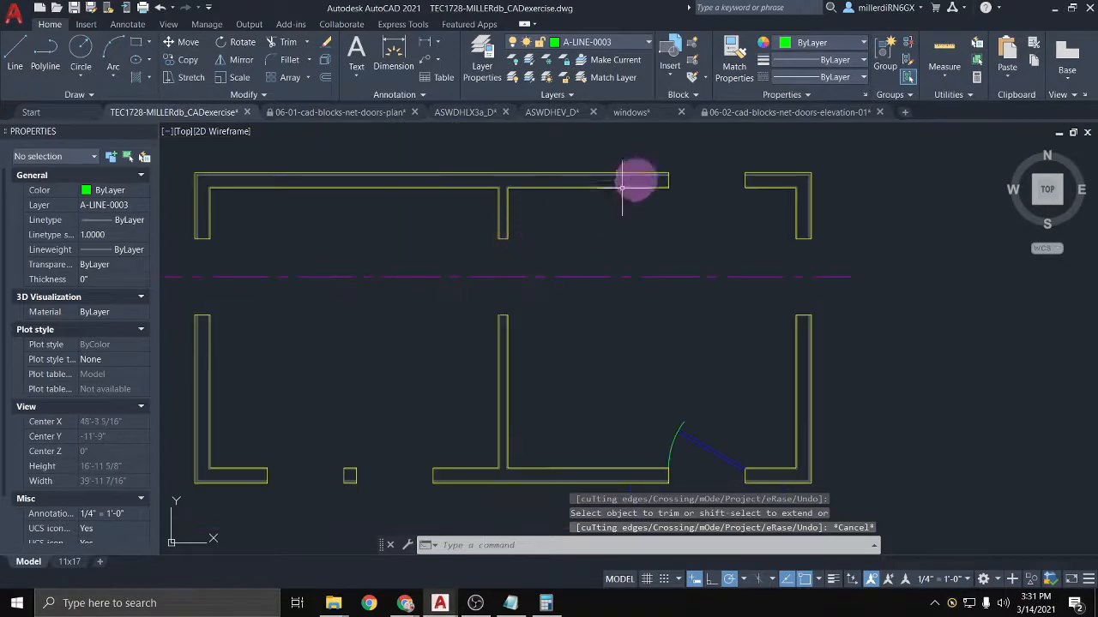
Step: Make A-LINE-HIDD current and draw a vertical line across the partition opening, connecting the left corners of the two wall ends
left_click(623, 43)
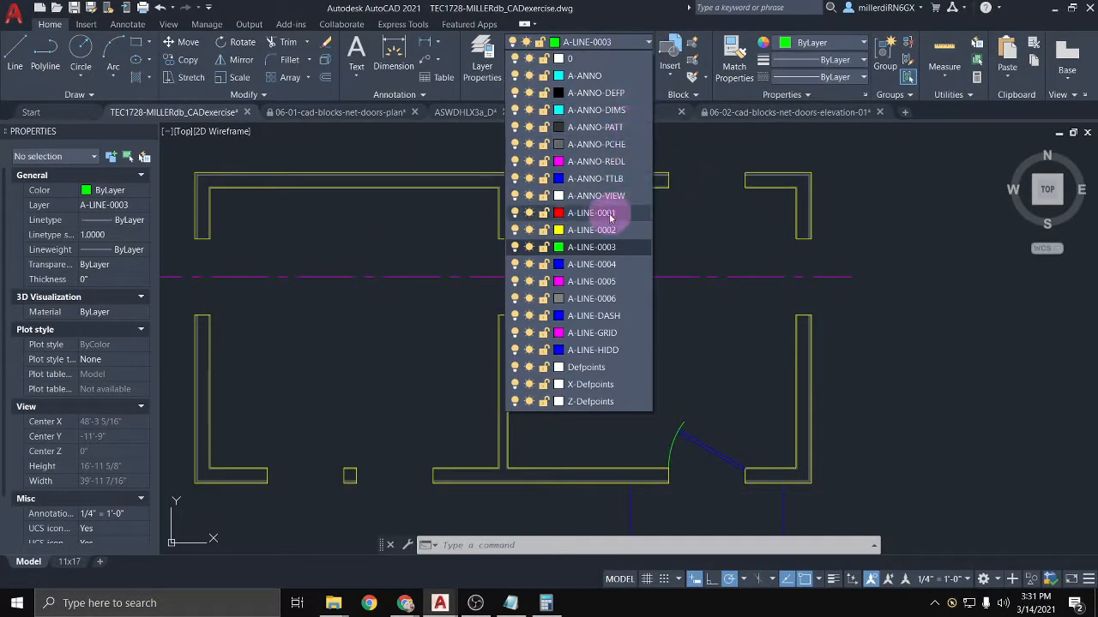
left_click(592, 350)
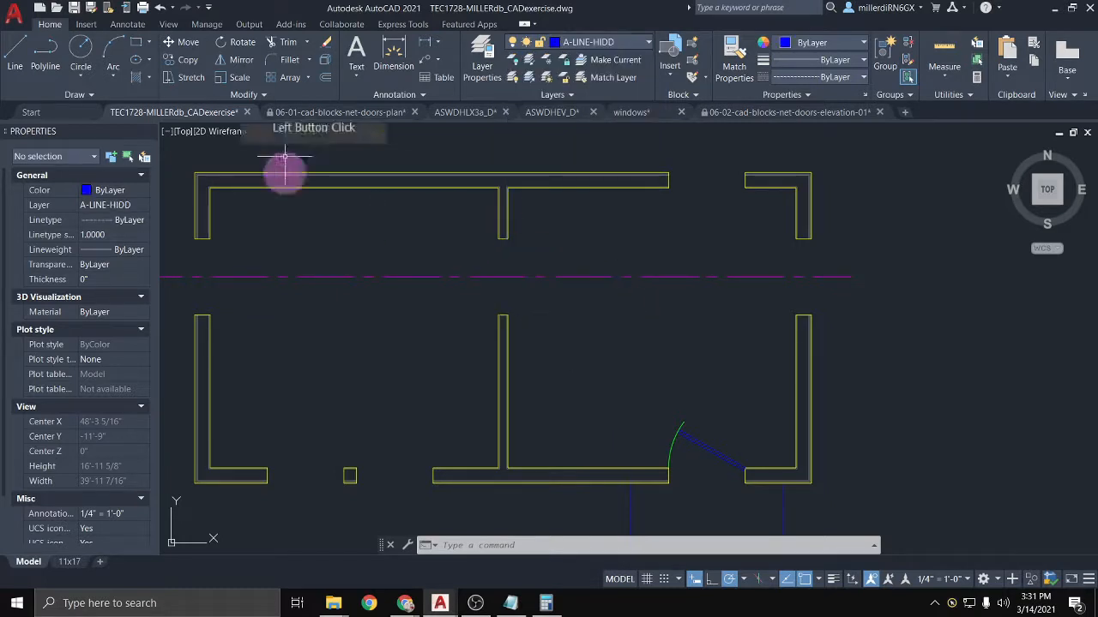
scroll(507, 306, "up", 5)
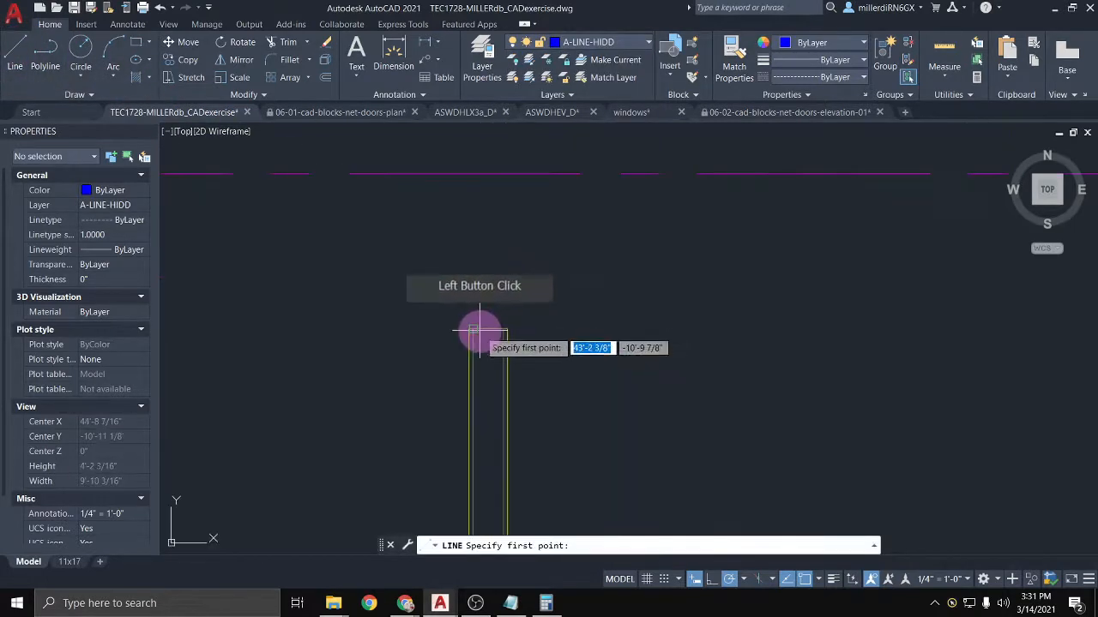
left_click(468, 329)
scroll(459, 257, "down", 2)
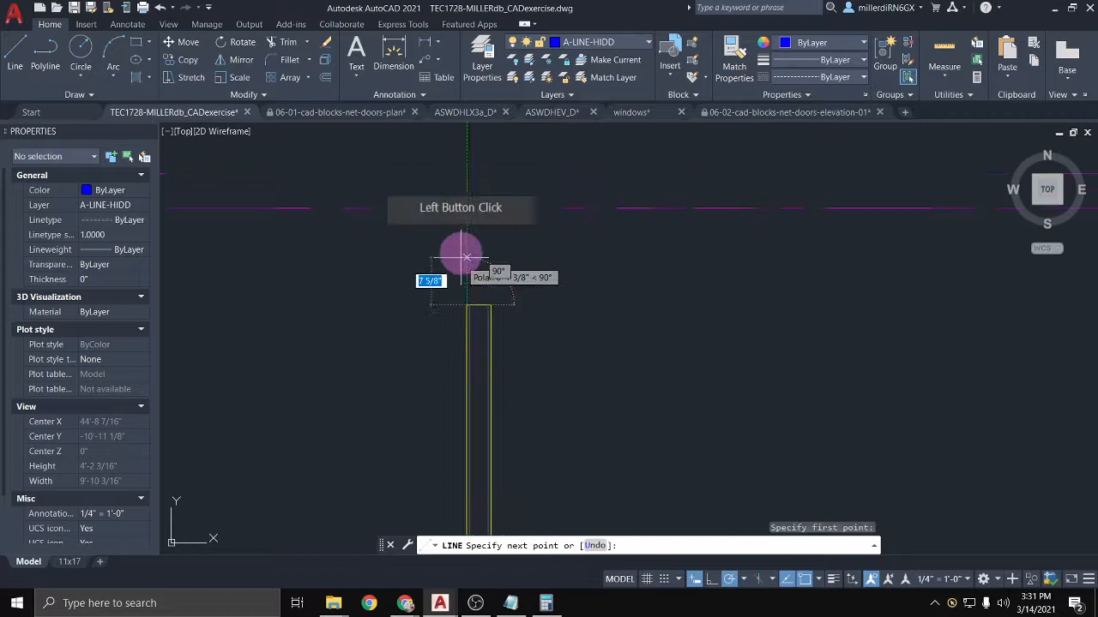
middle_click_drag(458, 189, 466, 274)
left_click(468, 202)
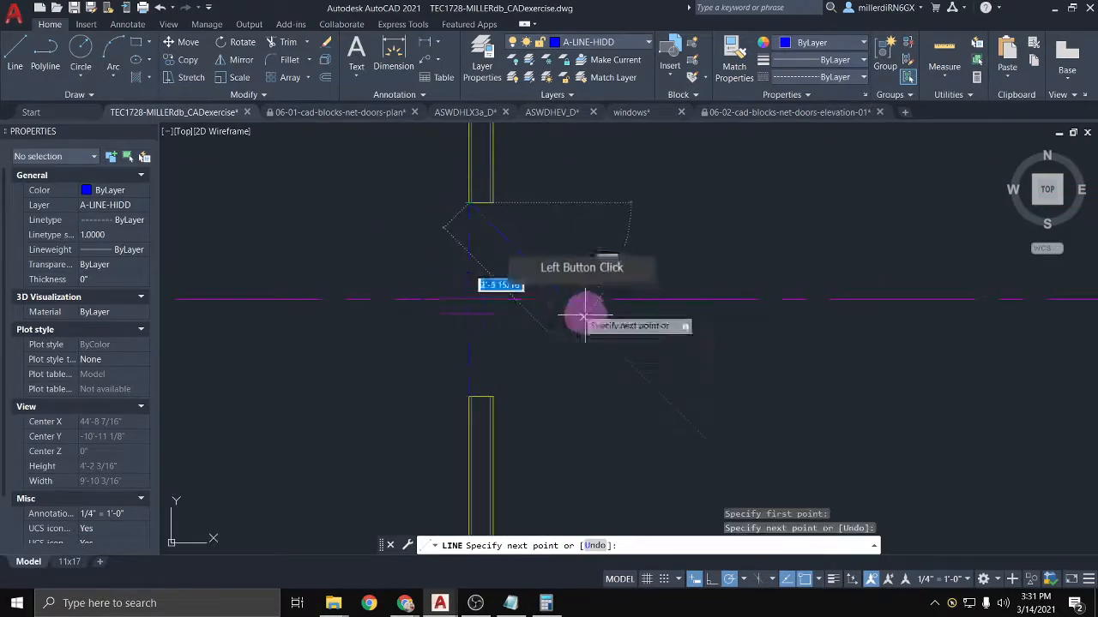
key("Escape")
Step: Draw a second hidden line across the partition opening, connecting the right corners of the two wall ends
key("space")
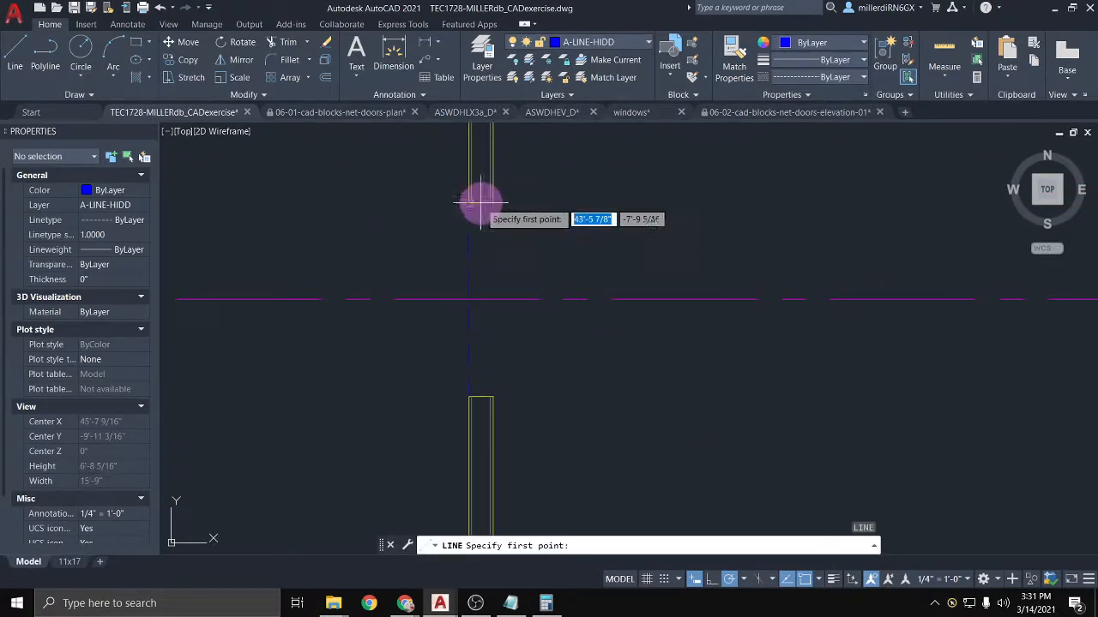
left_click(492, 203)
left_click(501, 390)
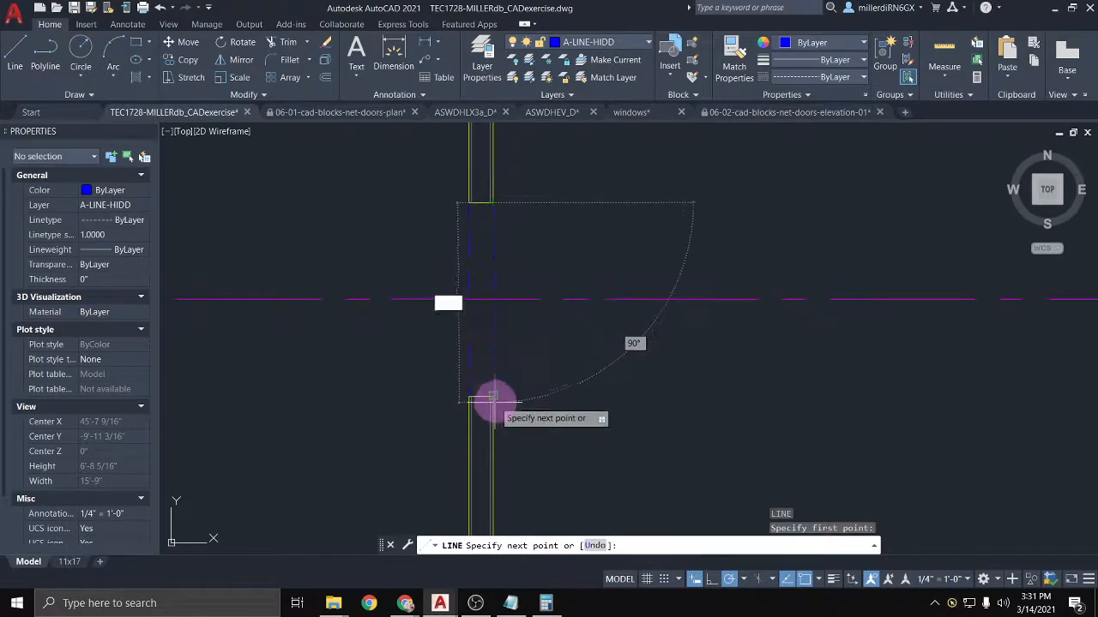
key("Escape")
Step: Review the floor plan, foundation and framing plan, south and east elevations, and longitudinal section for remaining work
scroll(639, 420, "down", 3)
scroll(638, 419, "down", 5)
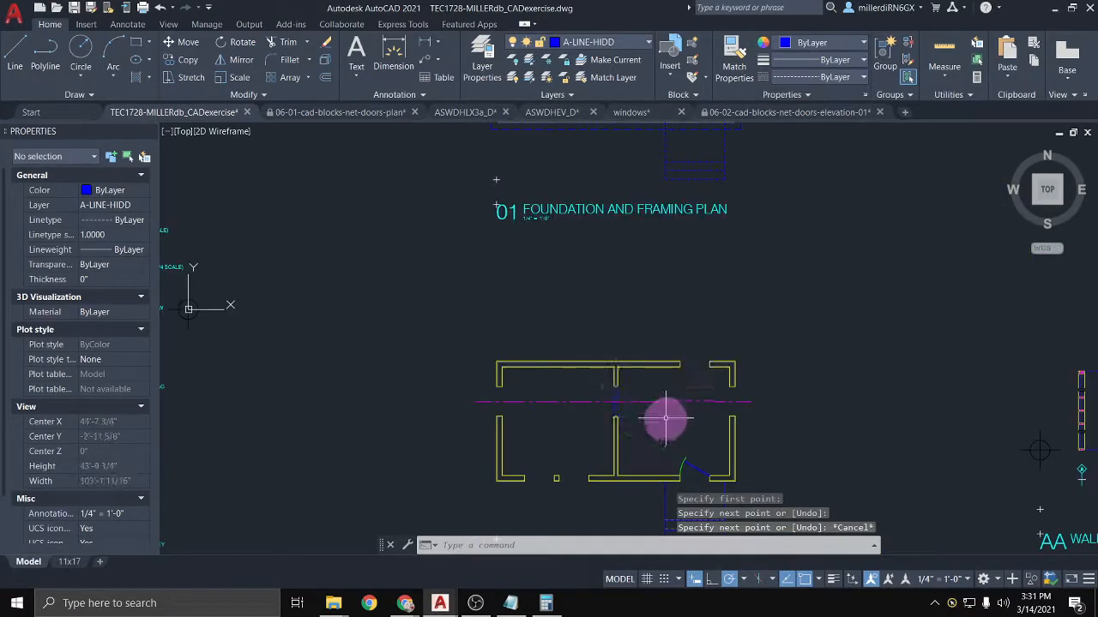
scroll(819, 297, "up", 4)
scroll(819, 297, "down", 4)
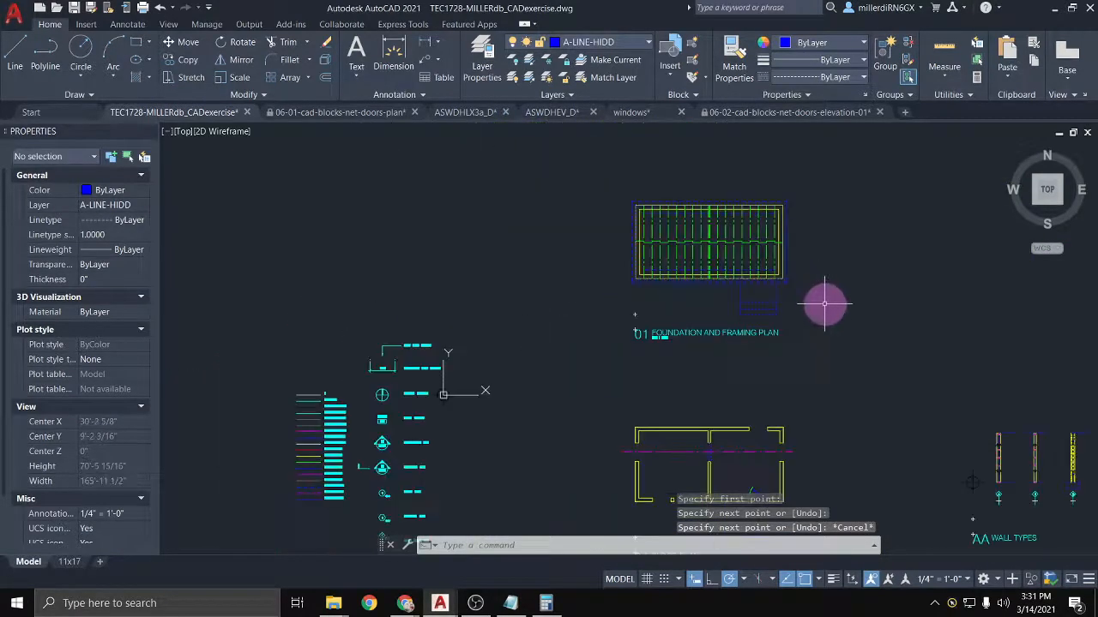
scroll(831, 326, "down", 4)
middle_click_drag(830, 391, 706, 245)
scroll(715, 282, "up", 2)
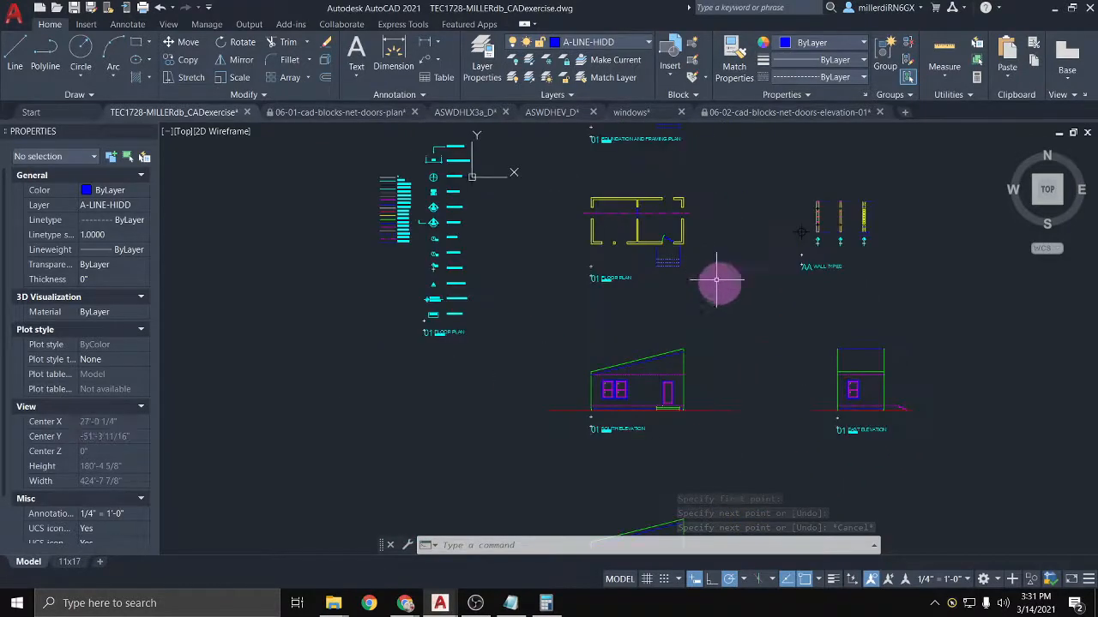
mouse_move(754, 332)
middle_mouse_down()
mouse_move(710, 242)
mouse_move(723, 363)
mouse_move(695, 220)
middle_mouse_up()
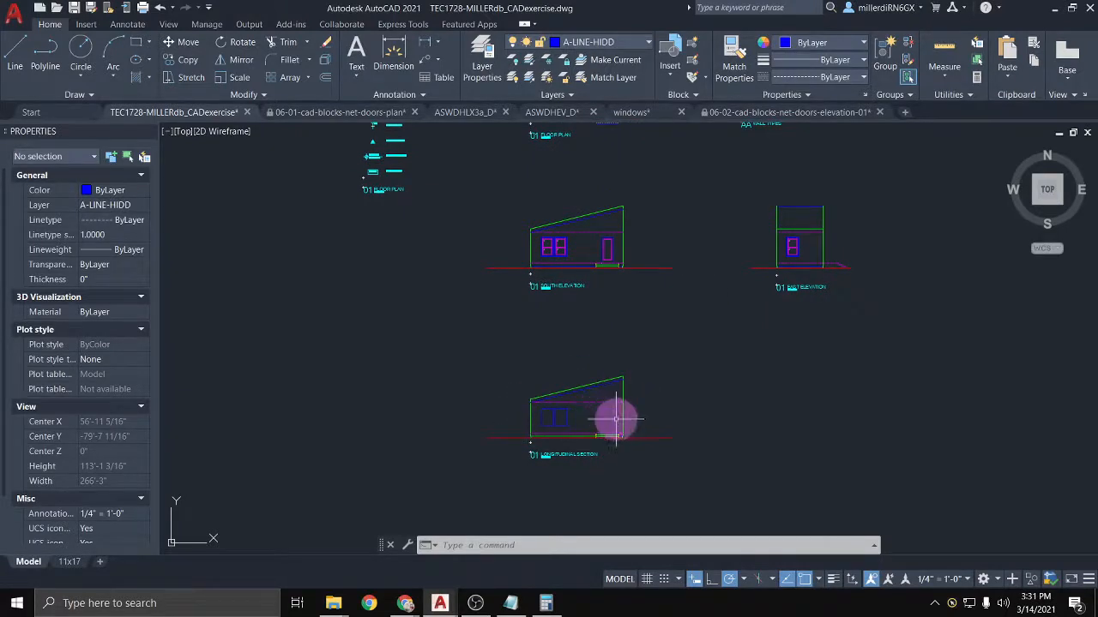
scroll(602, 415, "up", 4)
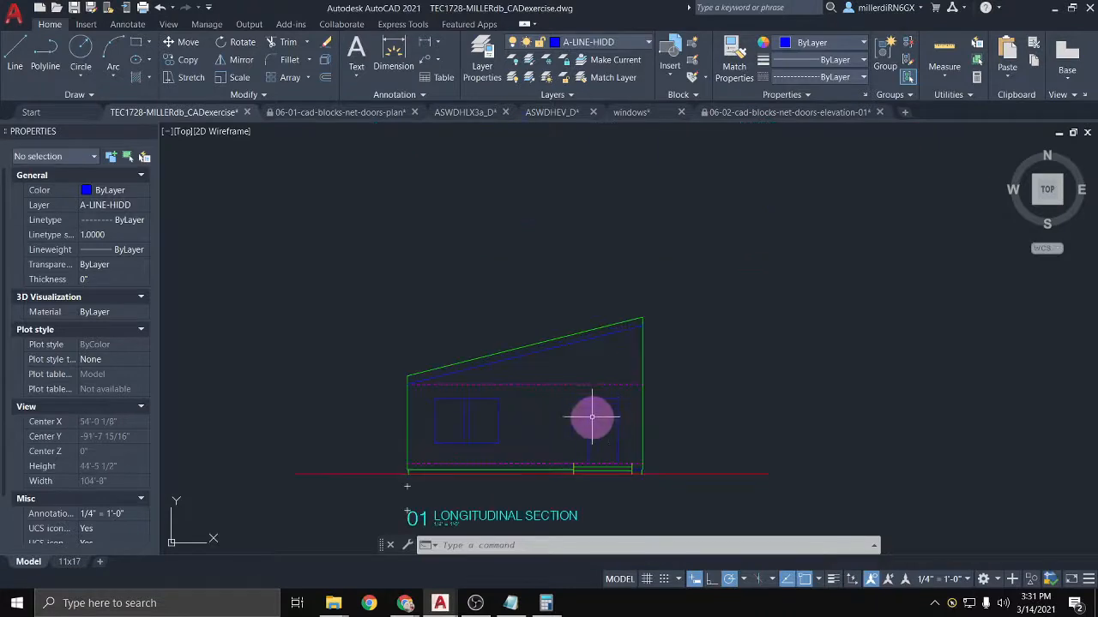
scroll(501, 411, "down", 2)
scroll(583, 243, "up", 4)
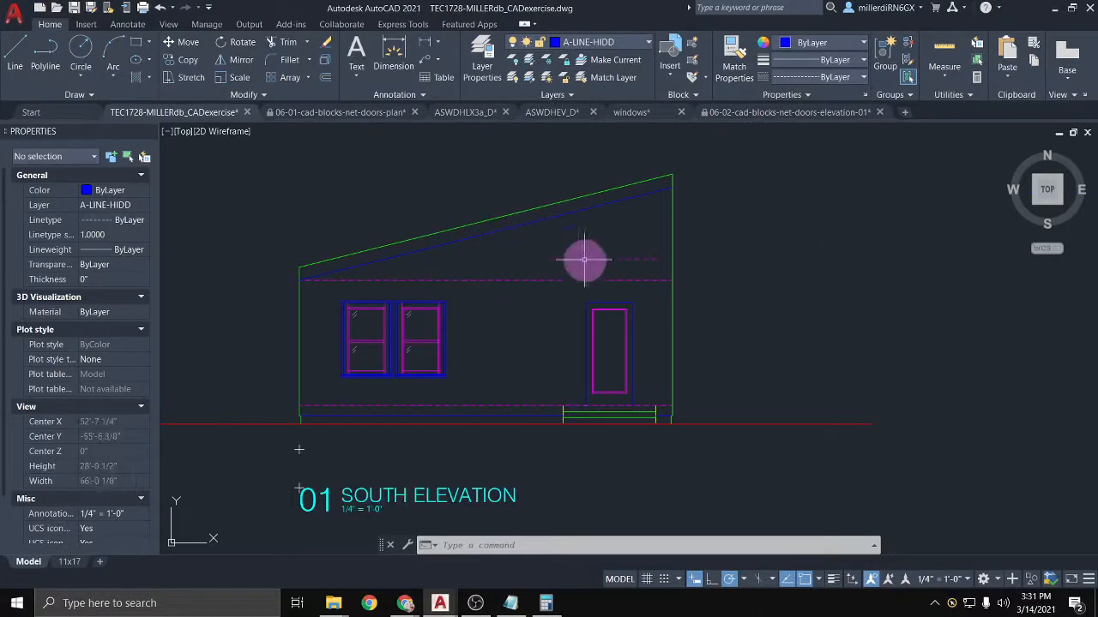
scroll(674, 234, "down", 4)
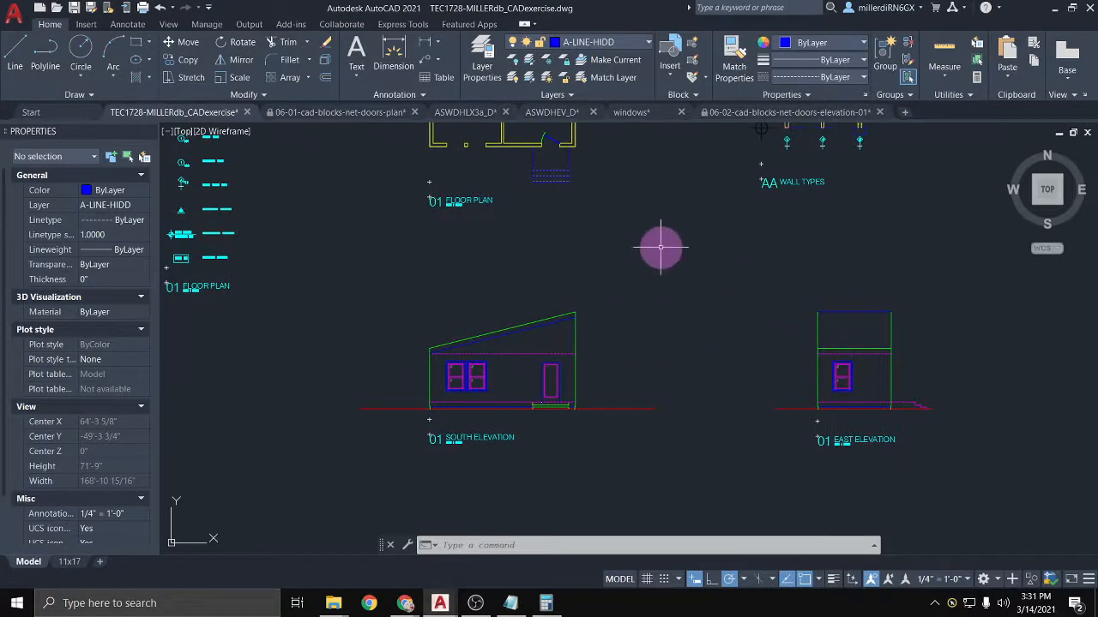
middle_click_drag(659, 248, 610, 279)
scroll(759, 343, "up", 2)
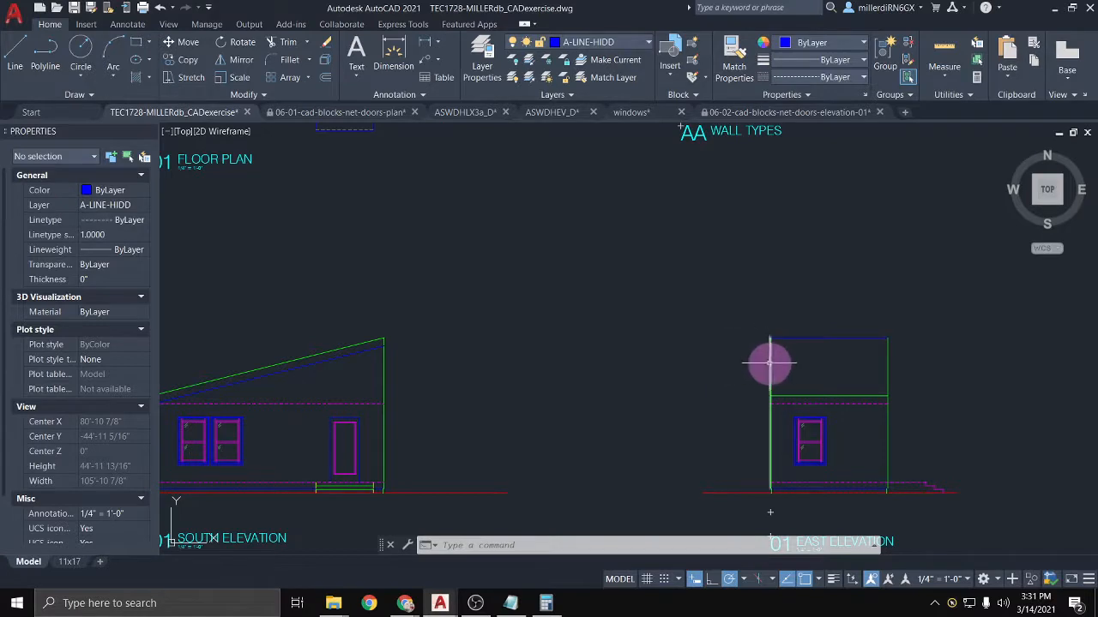
scroll(686, 292, "down", 2)
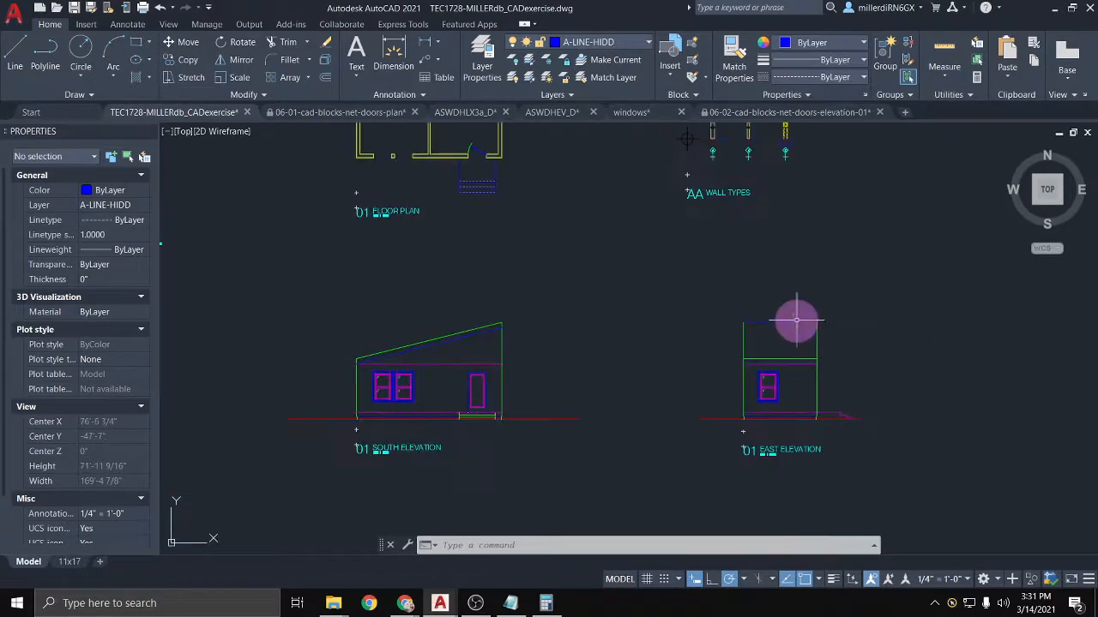
scroll(716, 340, "down", 3)
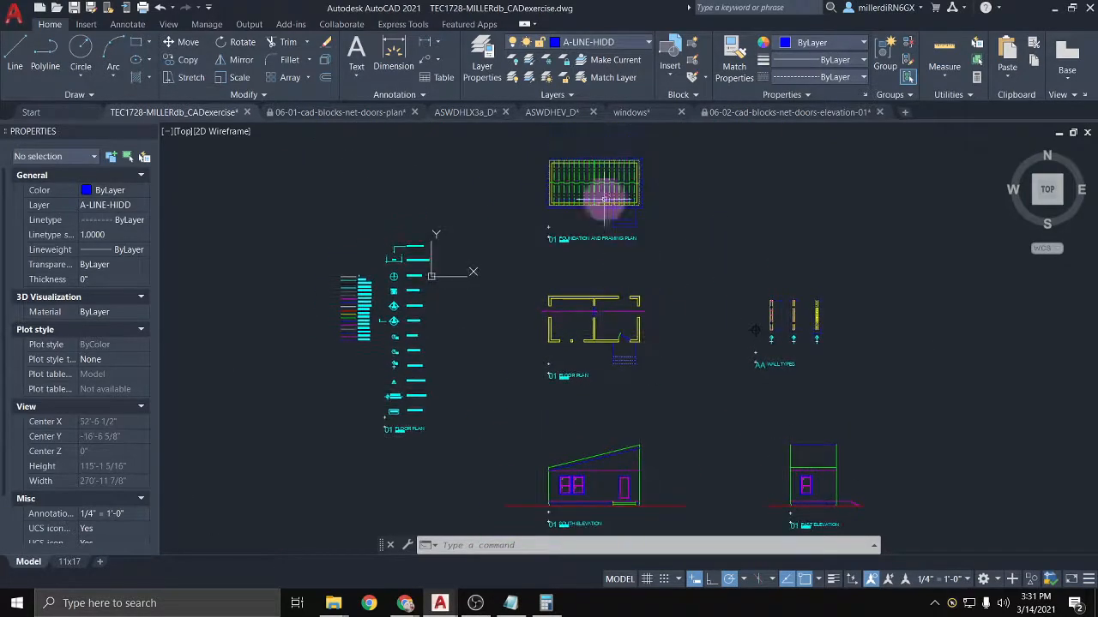
scroll(624, 230, "up", 4)
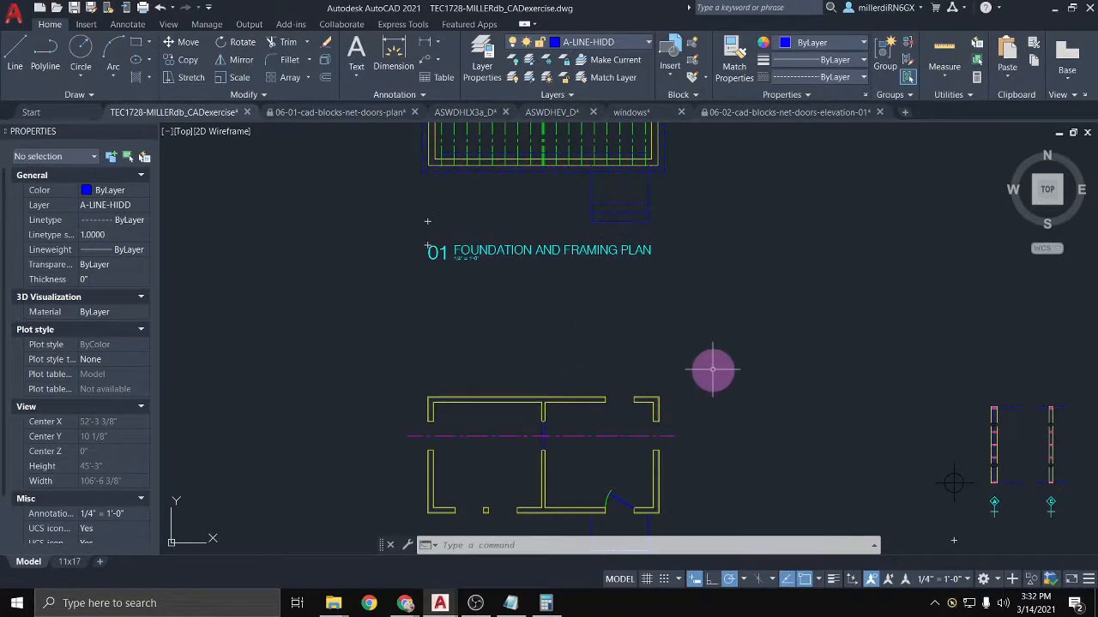
scroll(708, 359, "down", 5)
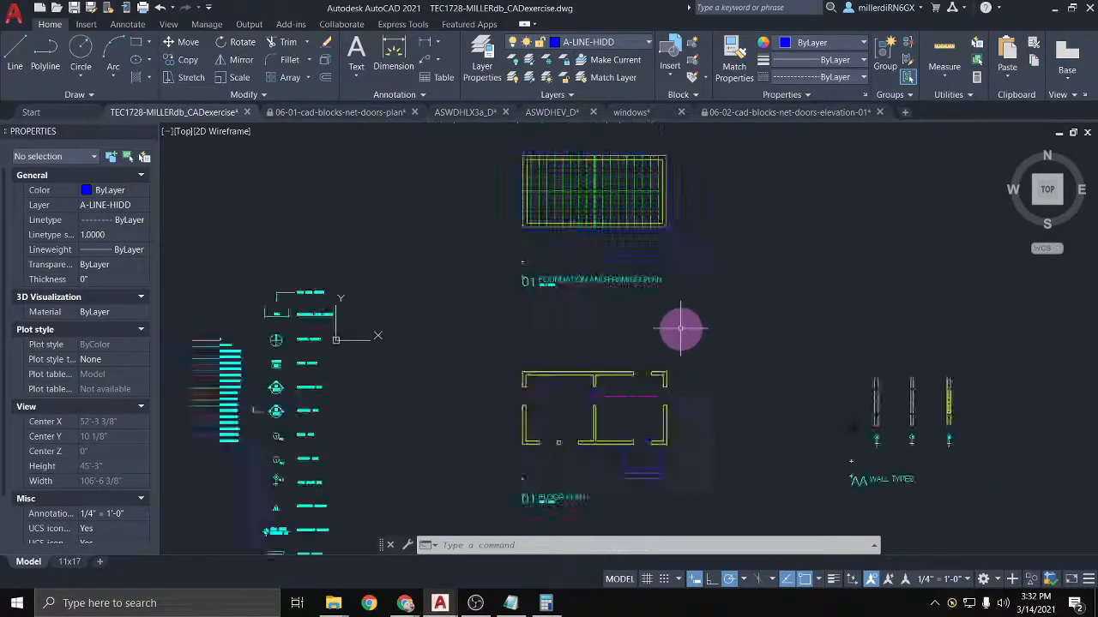
Step: Switch to Chrome and search the web for "cad block window in plan"
scroll(643, 368, "up", 1)
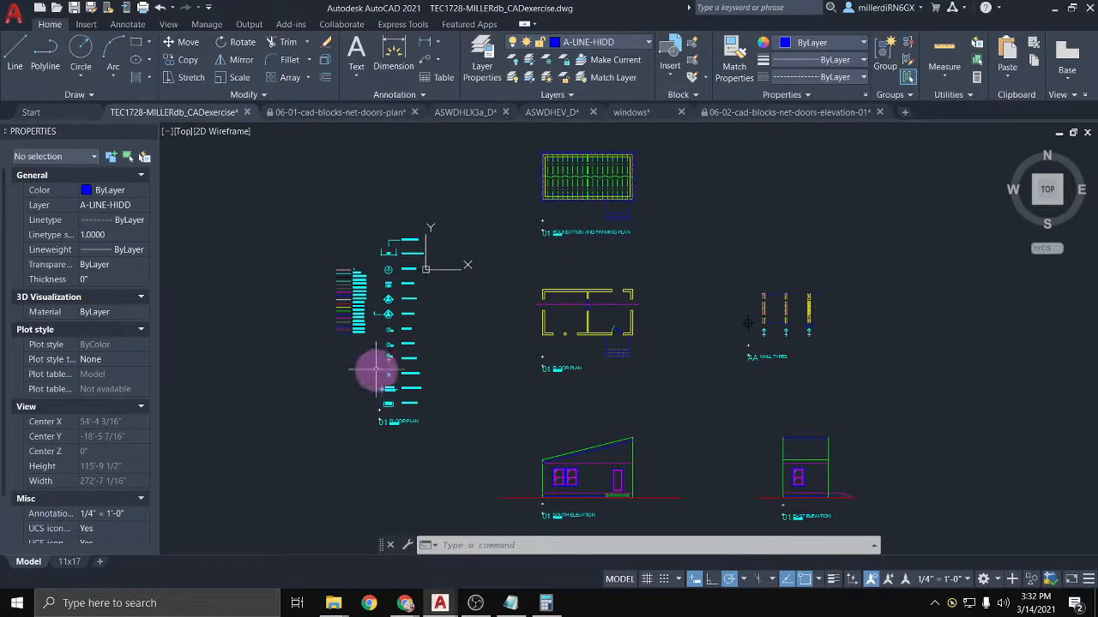
left_click(401, 606)
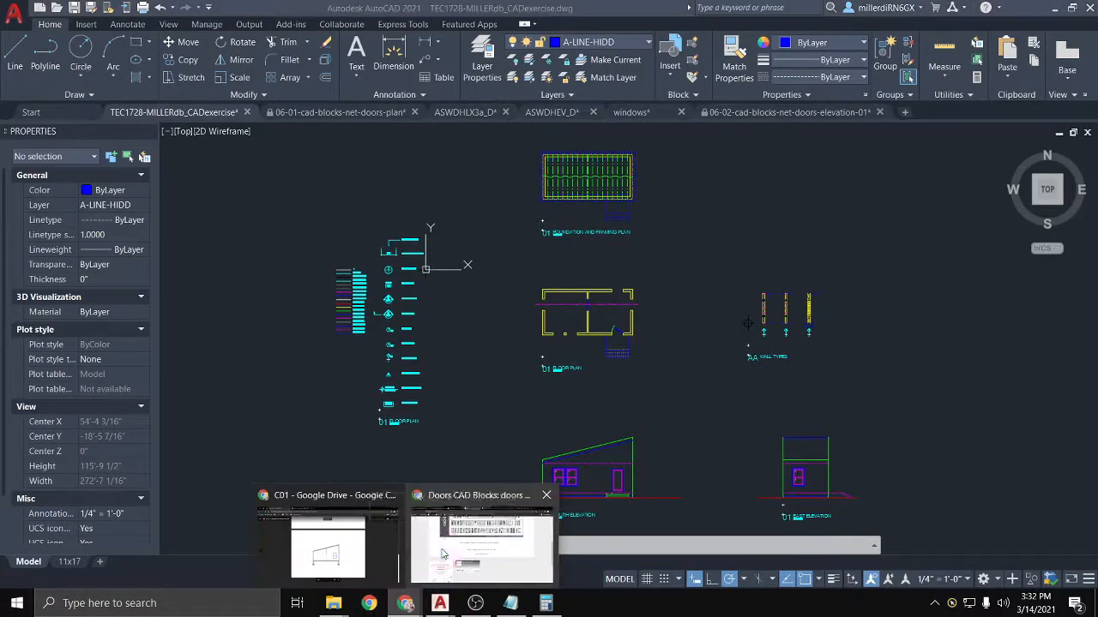
left_click(441, 549)
scroll(473, 206, "up", 3)
scroll(474, 206, "up", 2)
left_click(438, 37)
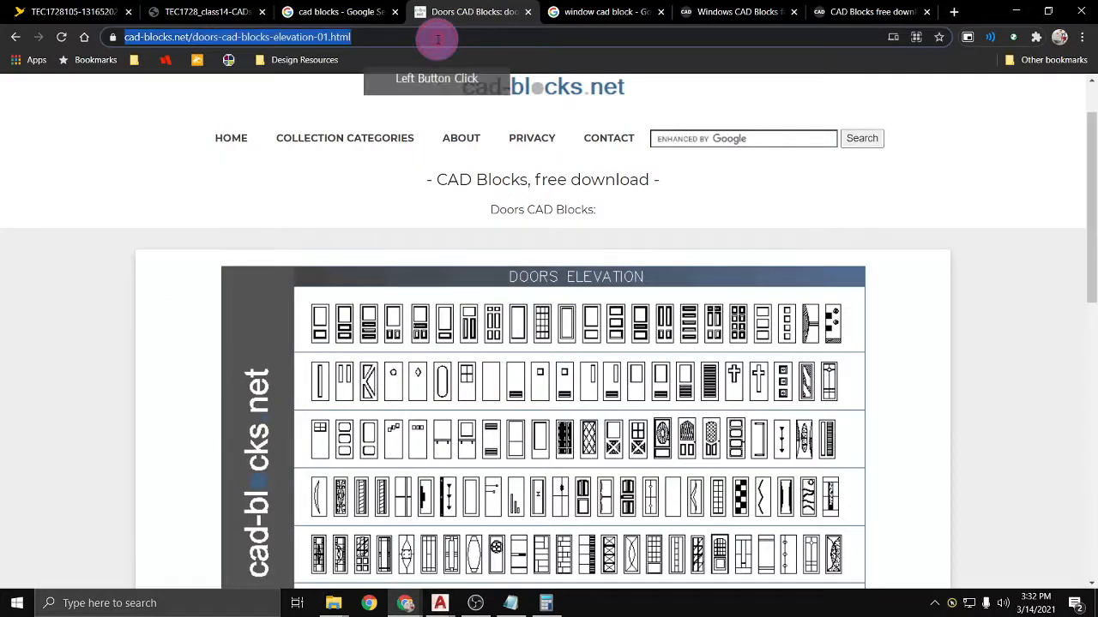
type("cad block windw")
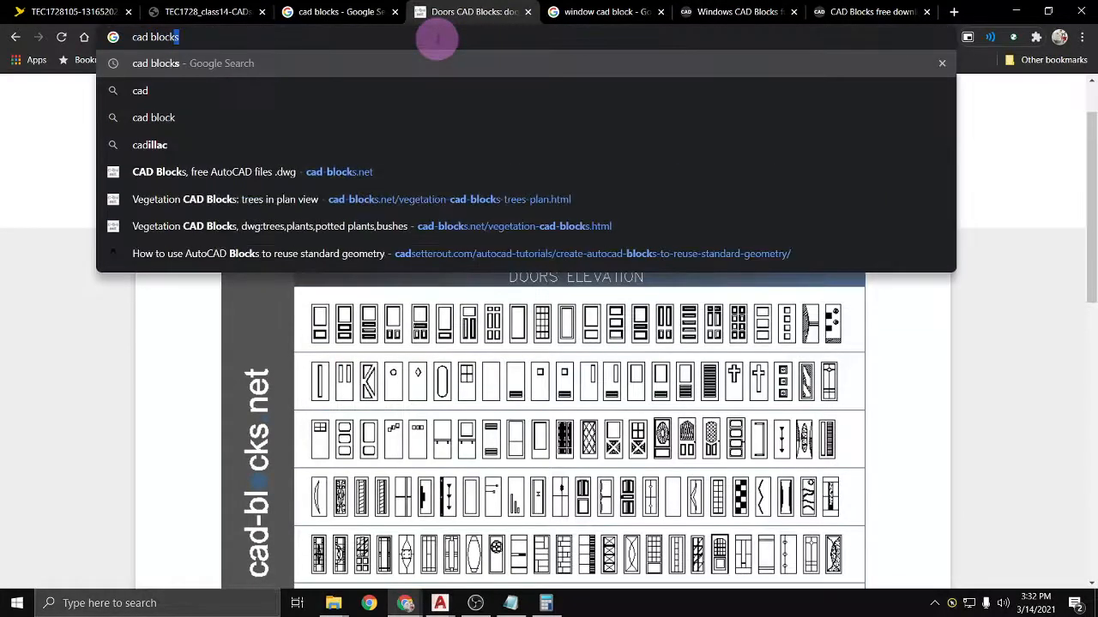
key("BackSpace")
key("BackSpace")
type("ow in plan")
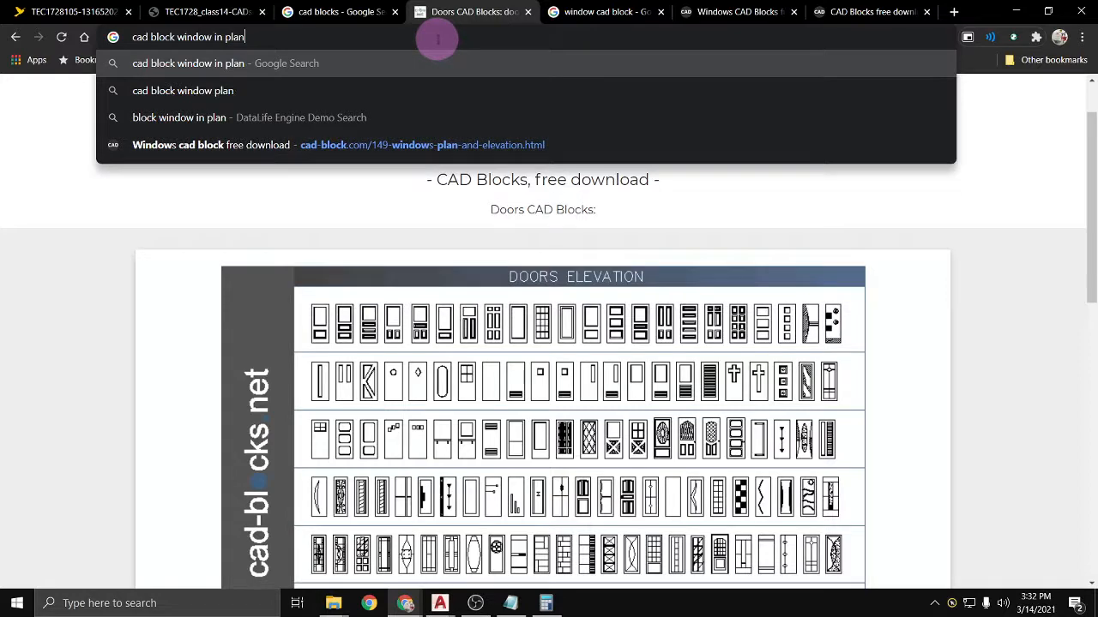
key("Return")
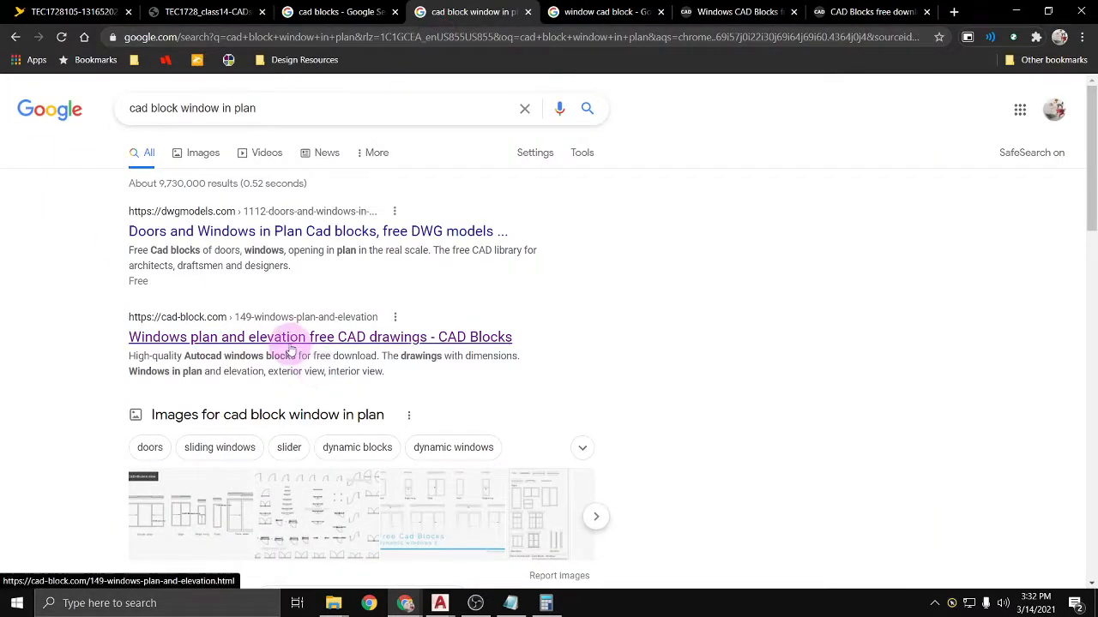
Step: Open the DWG models "Doors and Windows in Plan" result in a new tab, review its blocks and return to the search results
middle_click(319, 237)
scroll(337, 249, "down", 3)
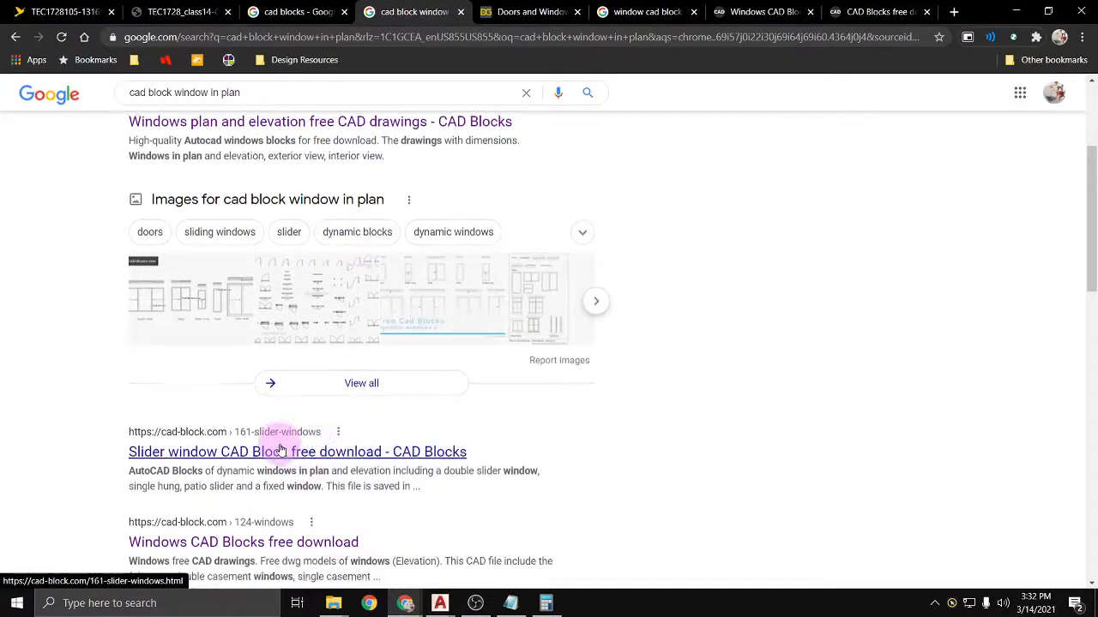
scroll(275, 433, "down", 3)
left_click(525, 18)
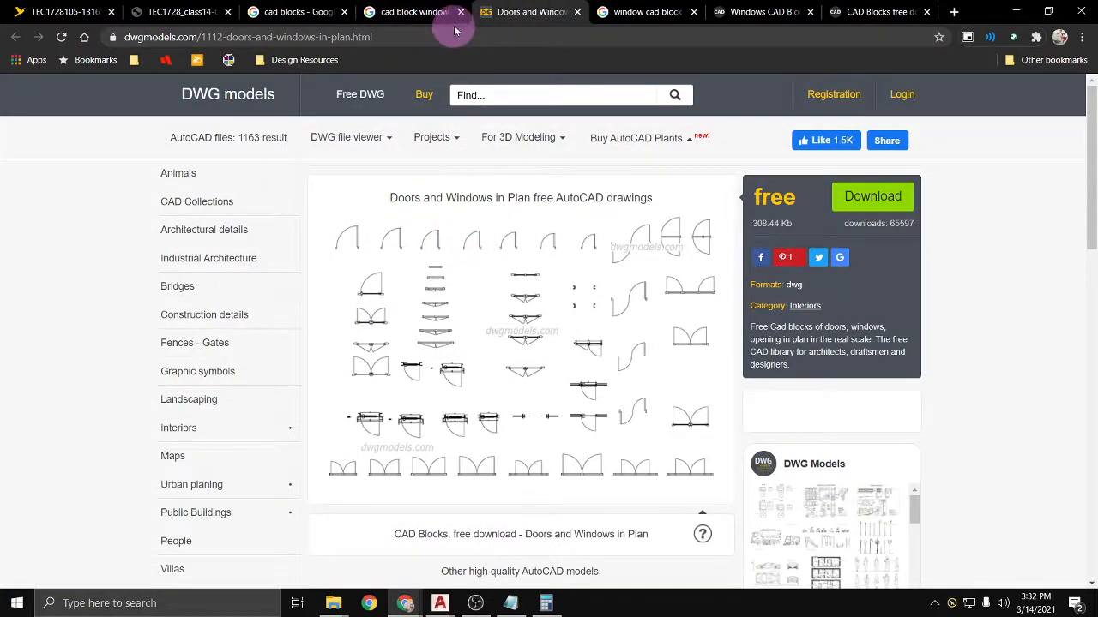
left_click(425, 12)
scroll(262, 283, "down", 2)
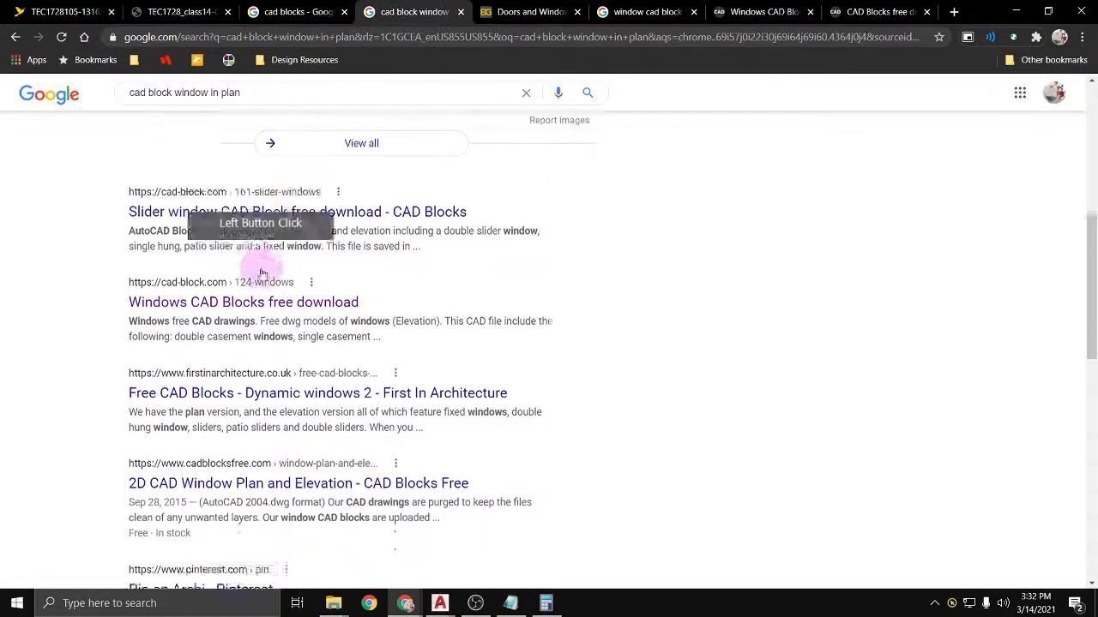
Step: Open the 2D CAD Window Plan and Elevation and Bibliocad Windows results in new tabs and switch to the Bibliocad page
middle_click(284, 364)
scroll(253, 403, "down", 2)
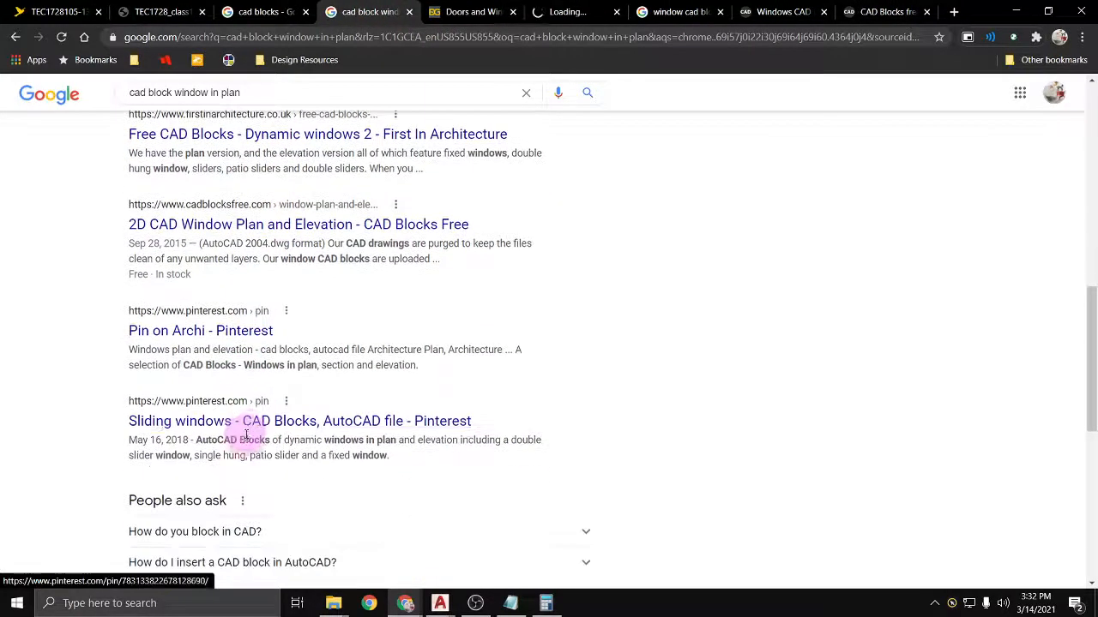
scroll(243, 427, "down", 3)
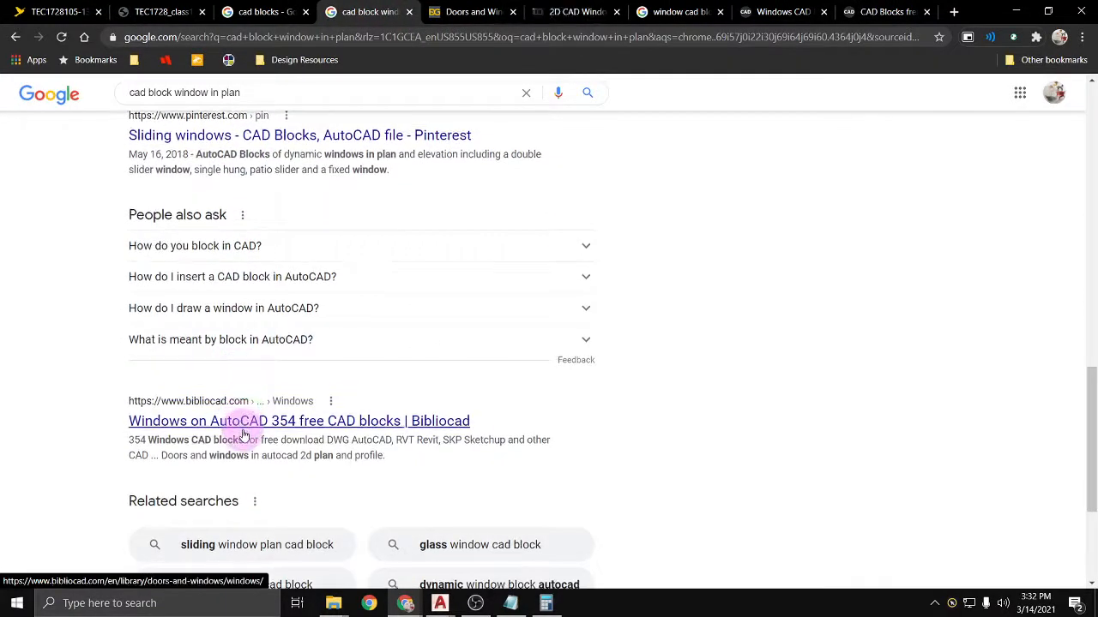
scroll(245, 425, "up", 1)
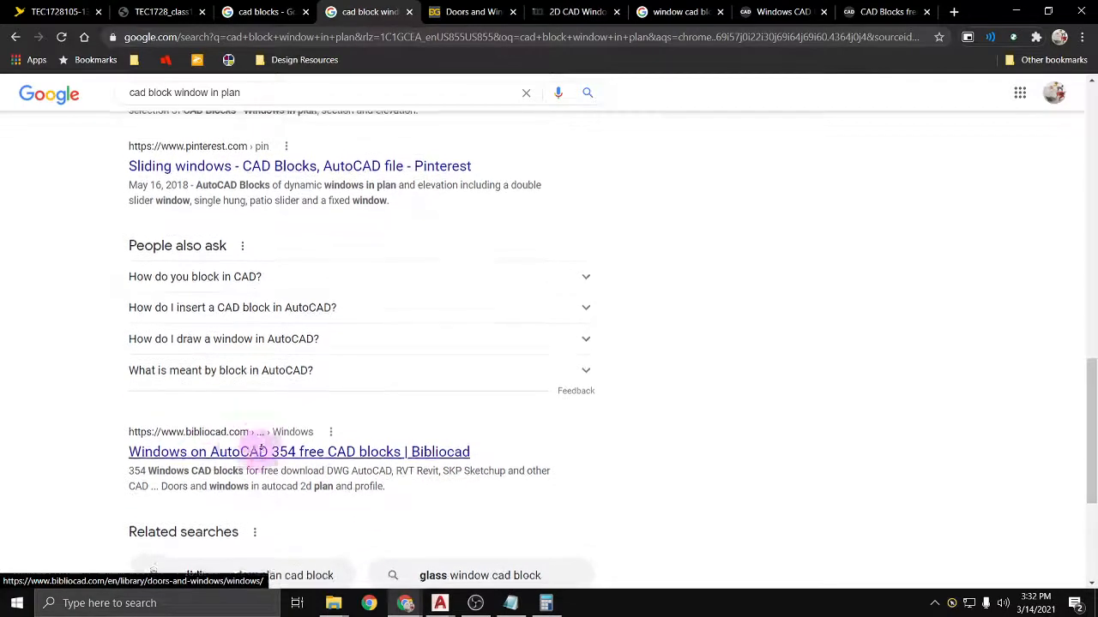
middle_click(249, 449)
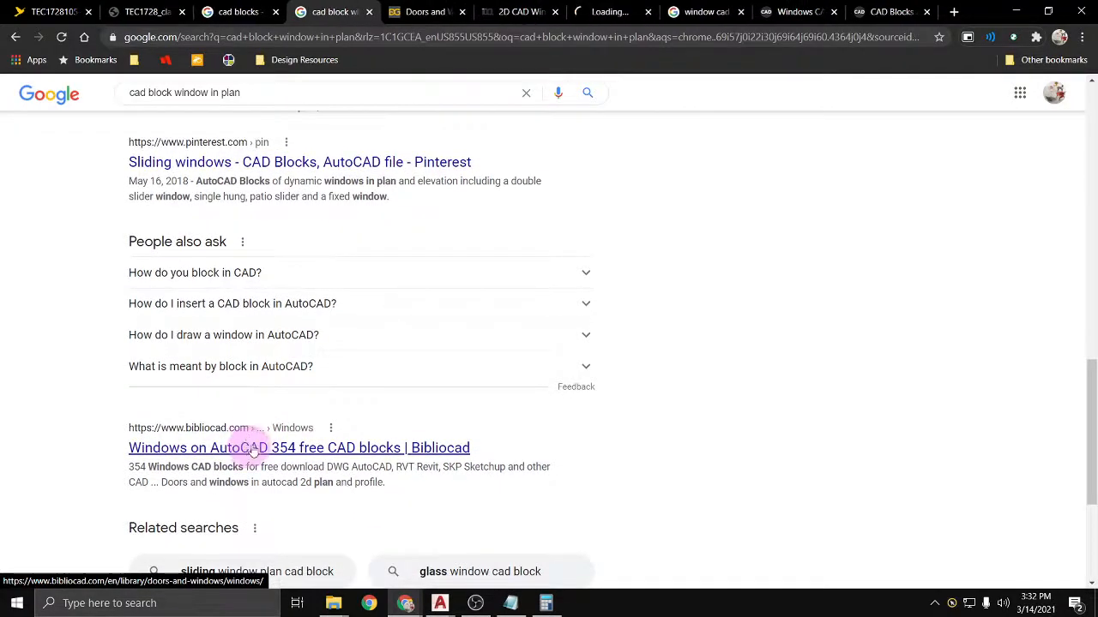
left_click(613, 21)
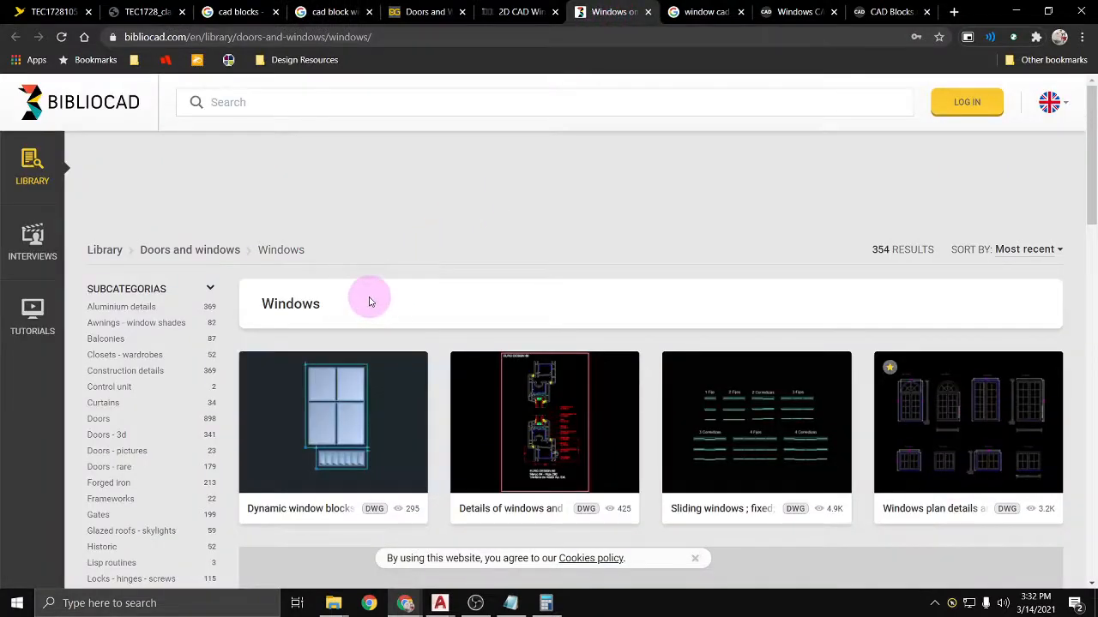
Step: Browse Bibliocad's window blocks, check the "Dynamic block window model - detail" page and return to the listing
scroll(370, 301, "down", 1)
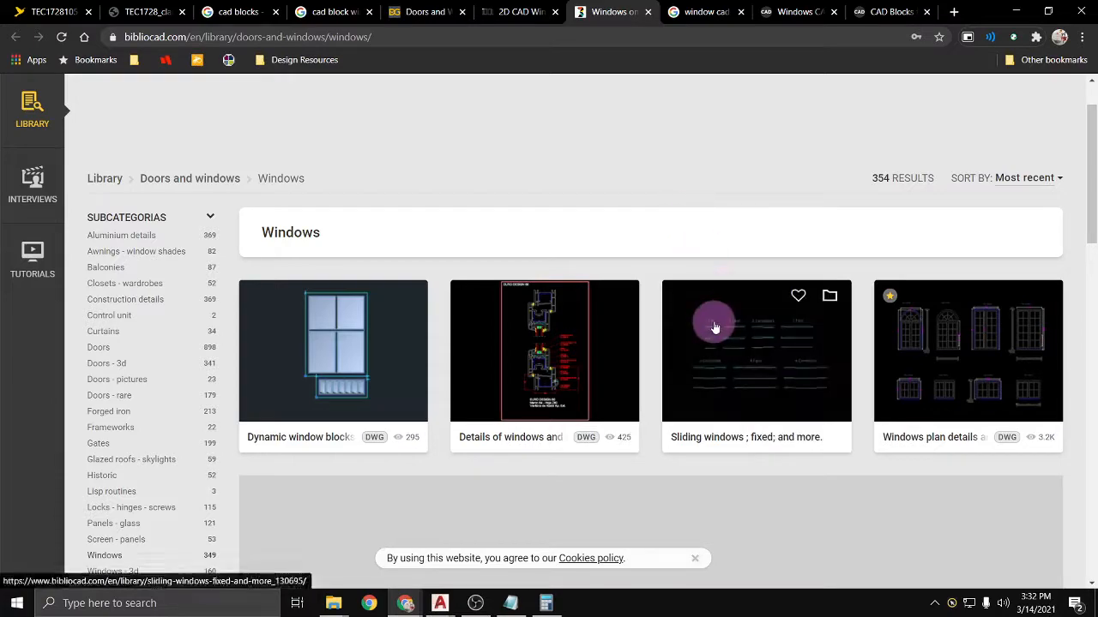
scroll(711, 318, "down", 5)
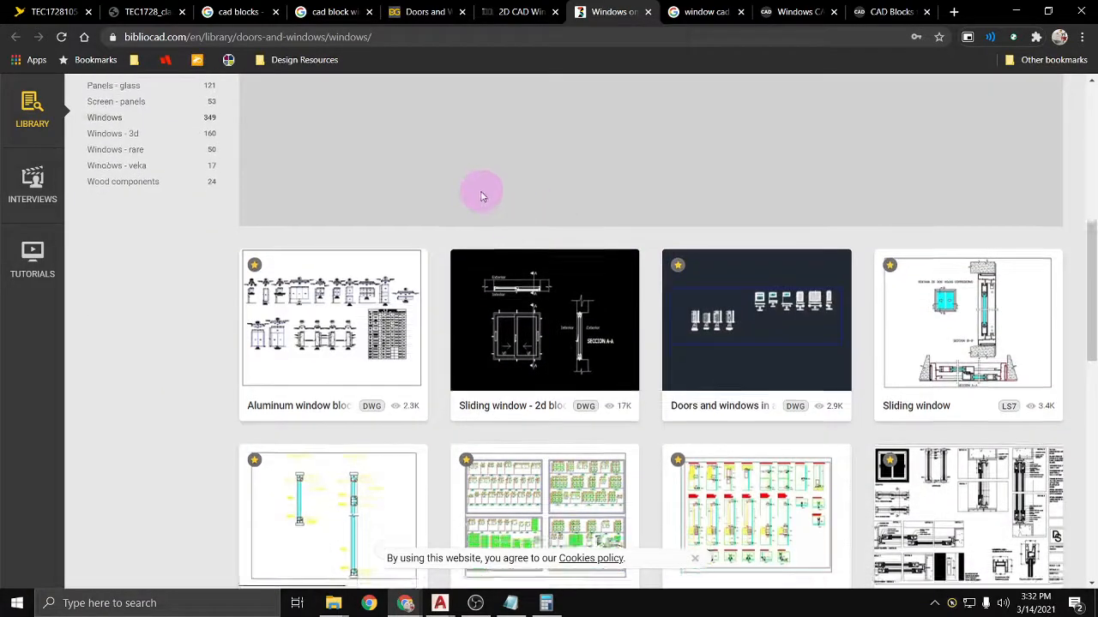
scroll(483, 206, "down", 3)
scroll(433, 257, "down", 2)
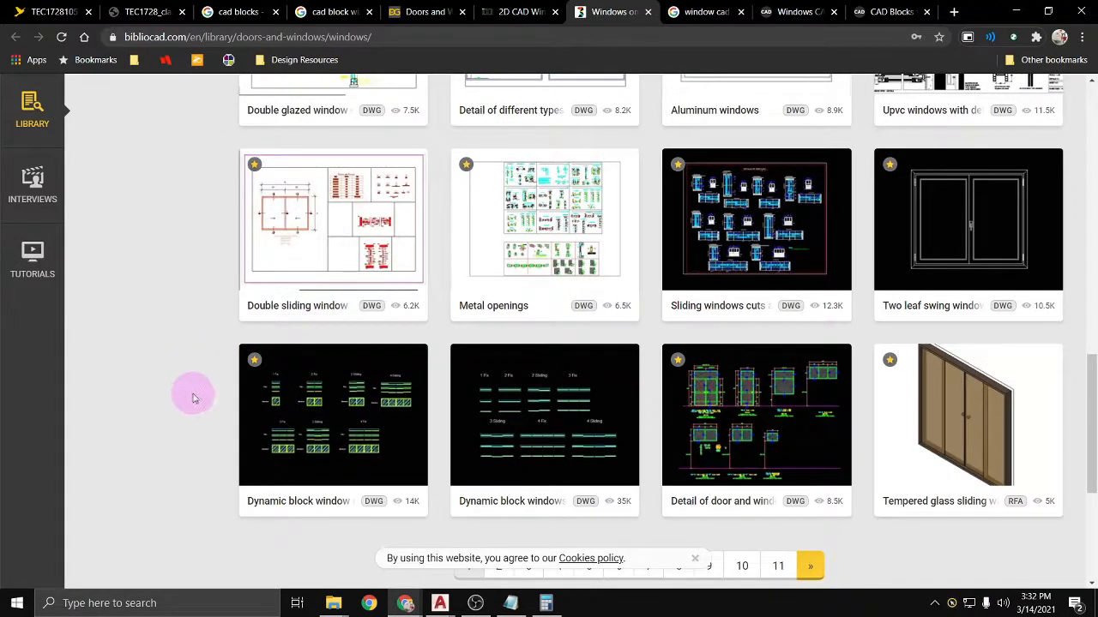
left_click(349, 429)
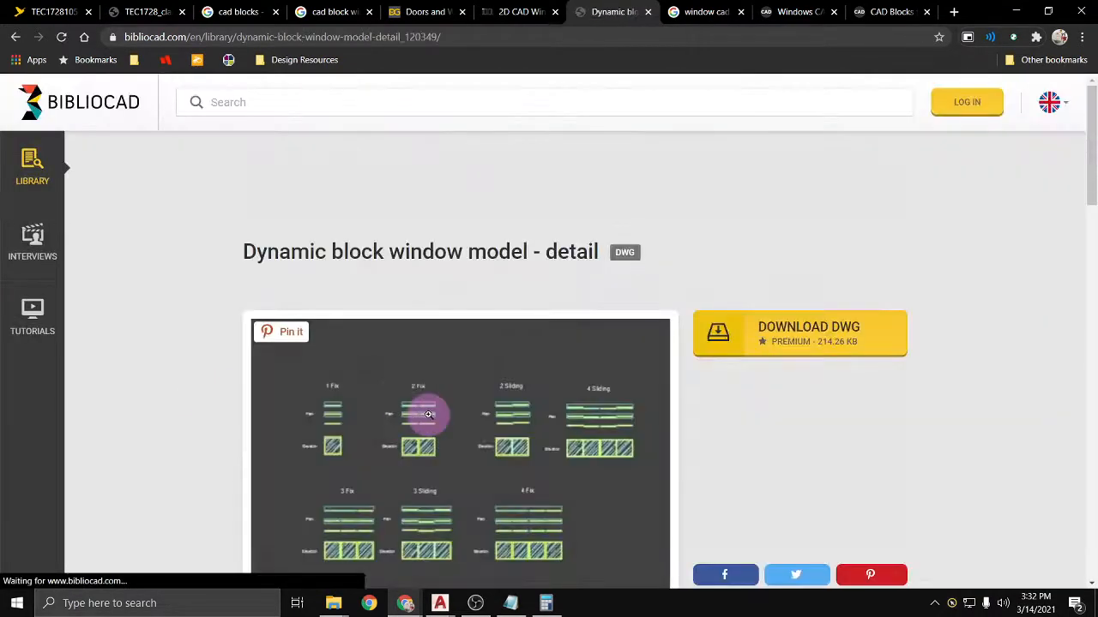
scroll(398, 396, "down", 1)
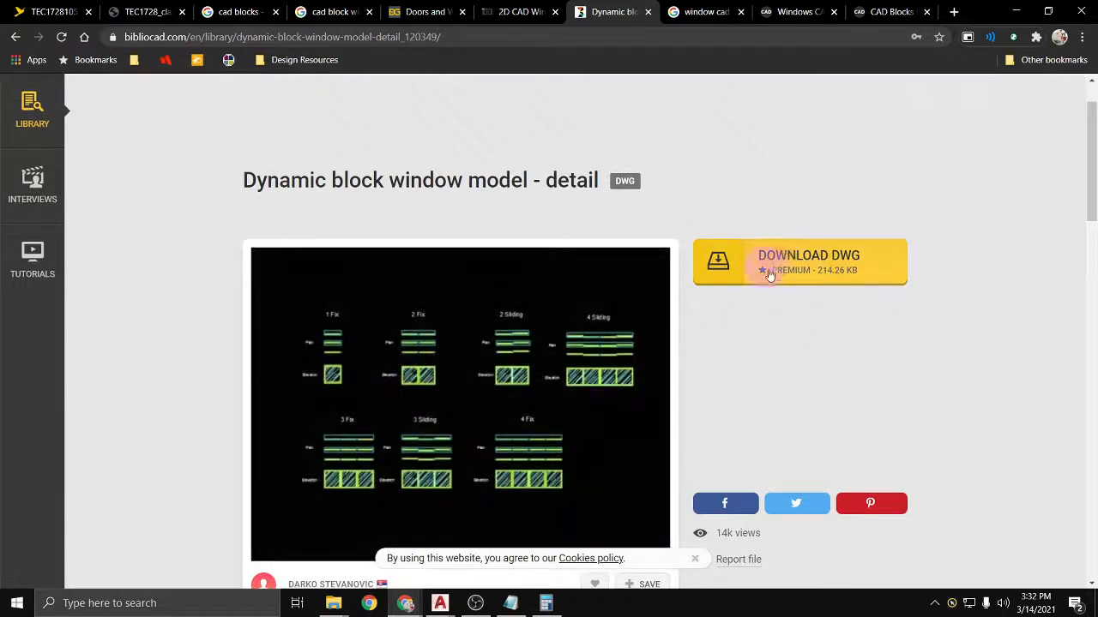
left_click(16, 37)
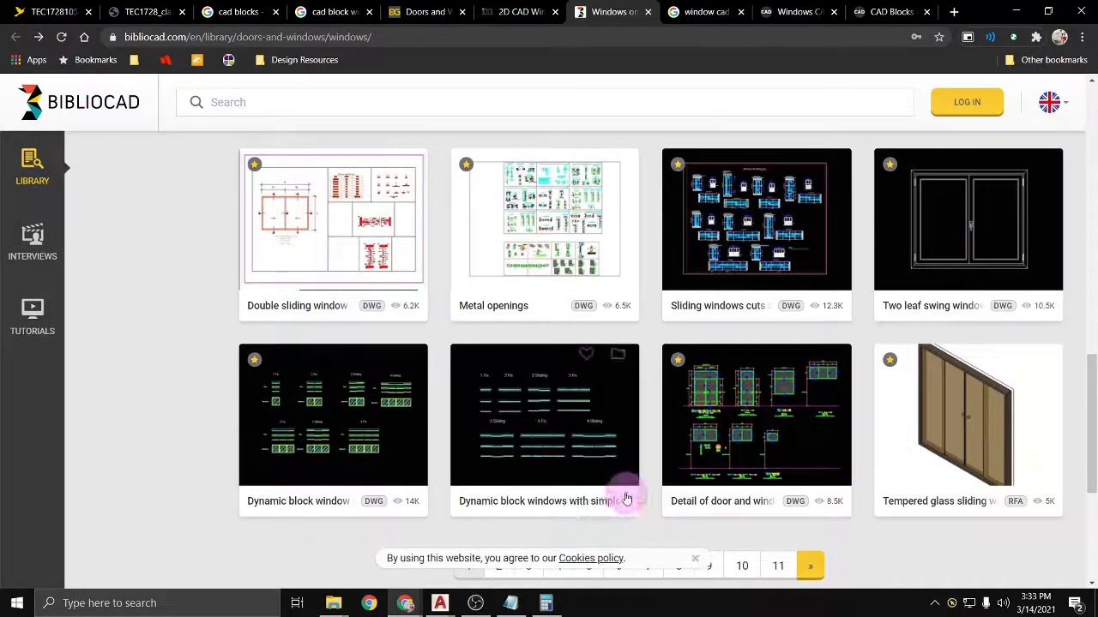
Step: Go to page 12 of the Bibliocad windows listing and look through its drawings for plan-view window blocks
scroll(759, 461, "down", 2)
left_click(813, 424)
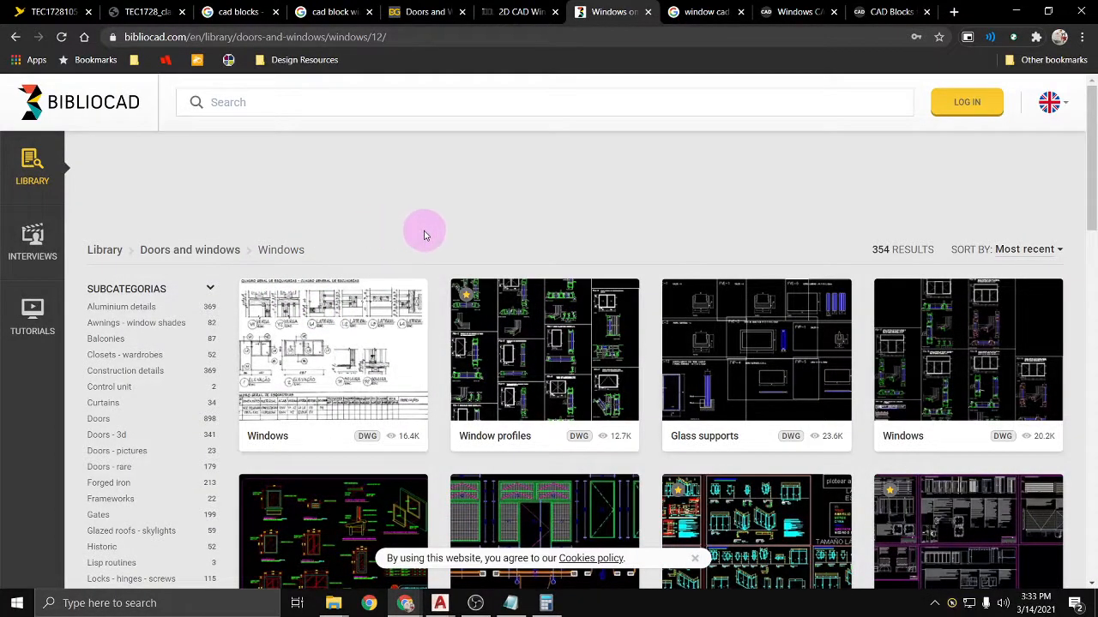
scroll(410, 230, "down", 3)
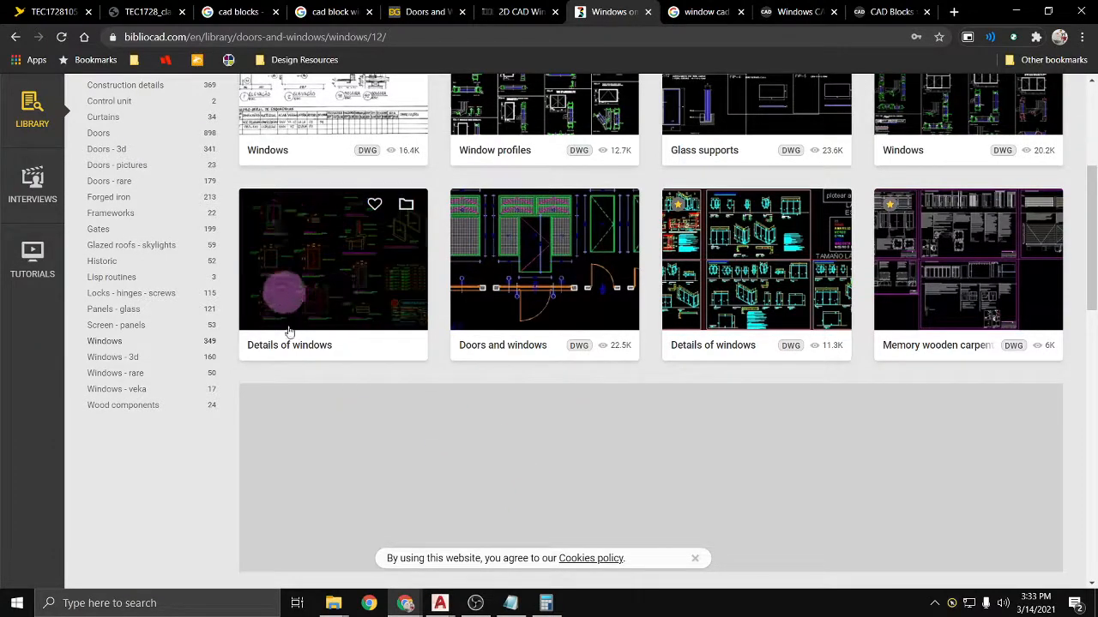
scroll(547, 390, "down", 3)
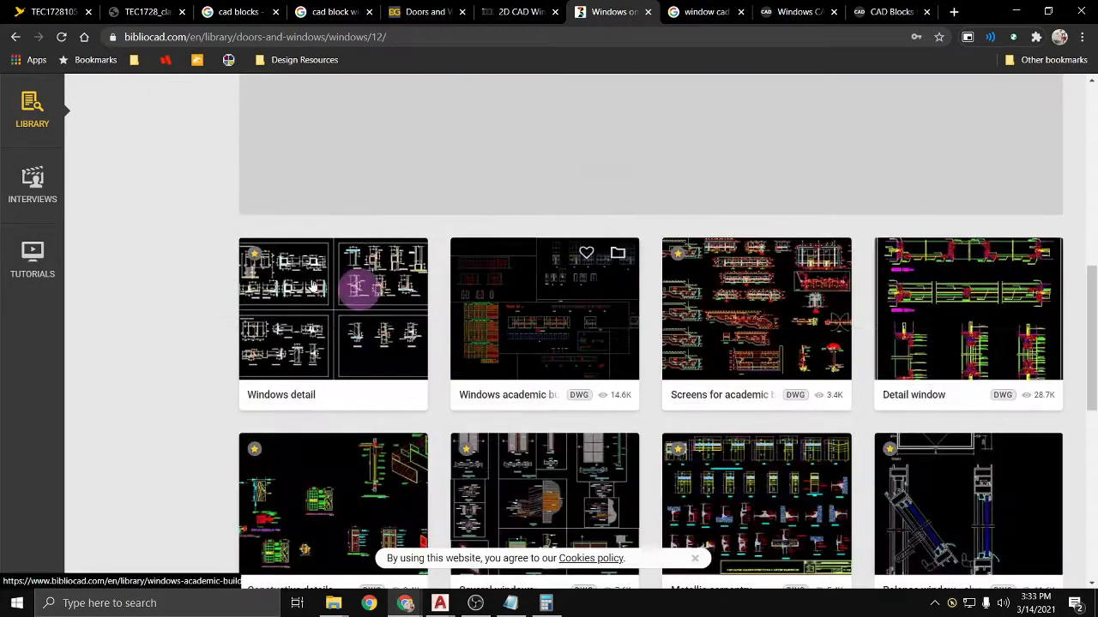
scroll(262, 266, "down", 2)
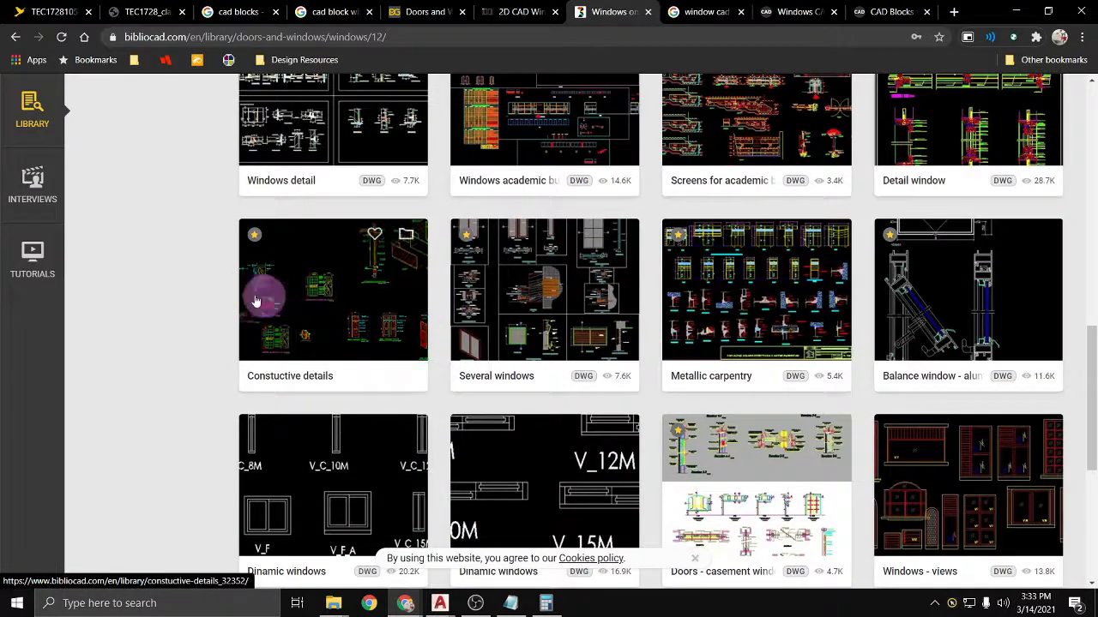
scroll(171, 311, "down", 3)
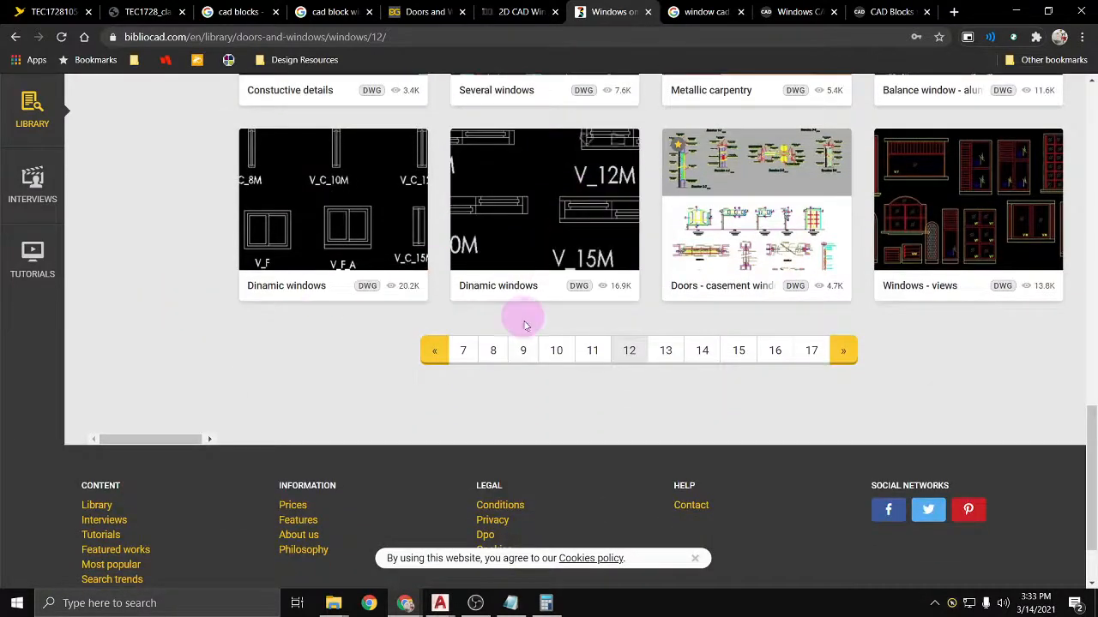
Step: Open the free "Dinamic windows" DWG page, request the download and log in with the saved account credentials
left_click(299, 216)
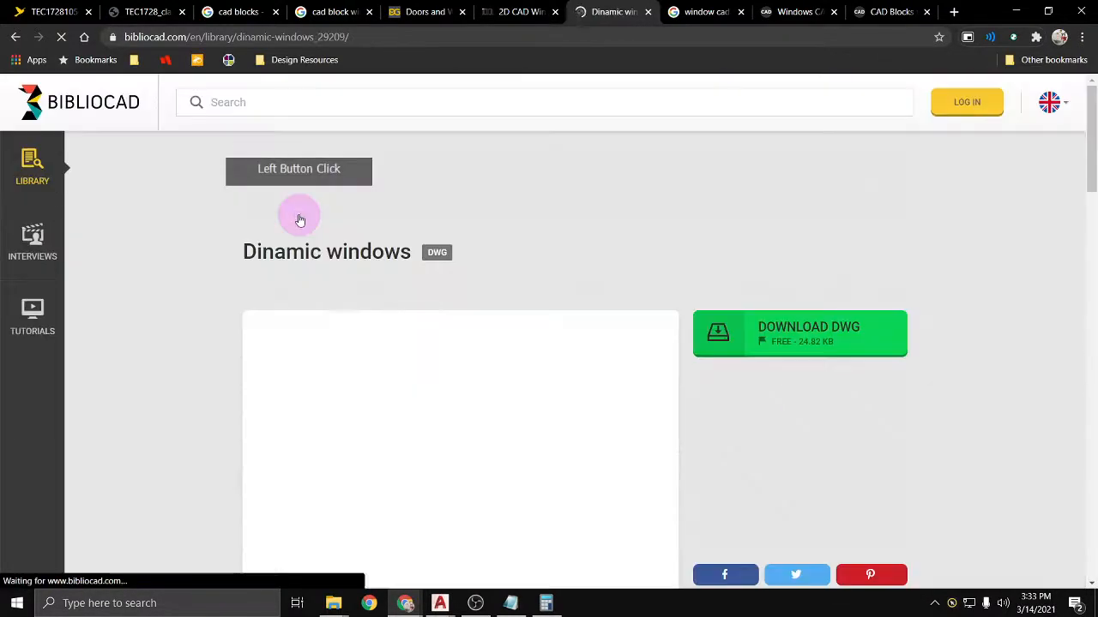
scroll(301, 225, "down", 2)
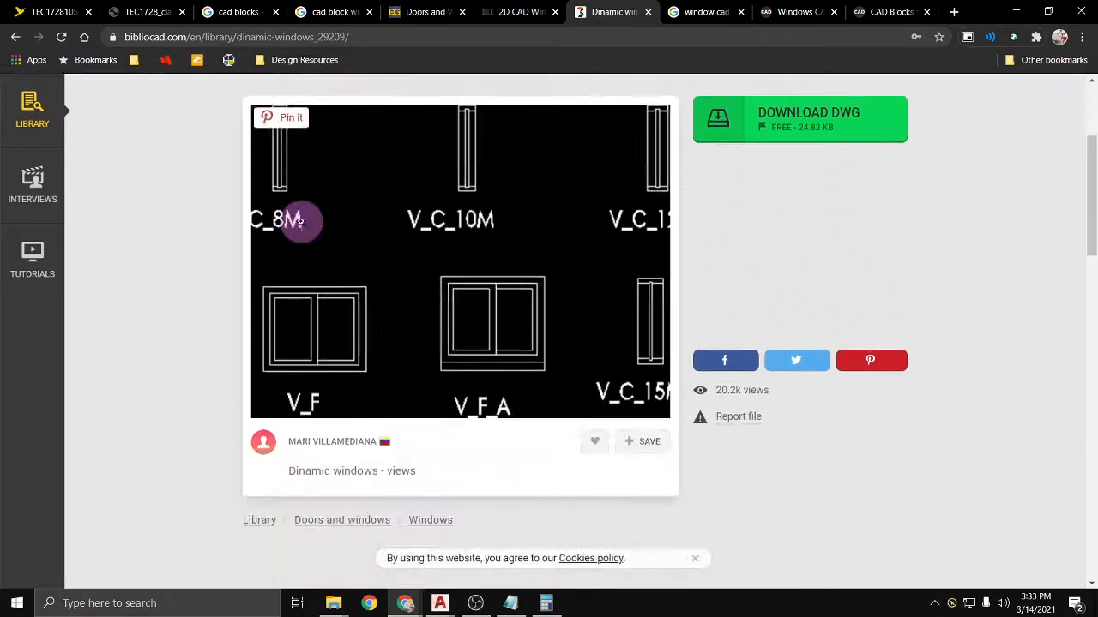
left_click(789, 128)
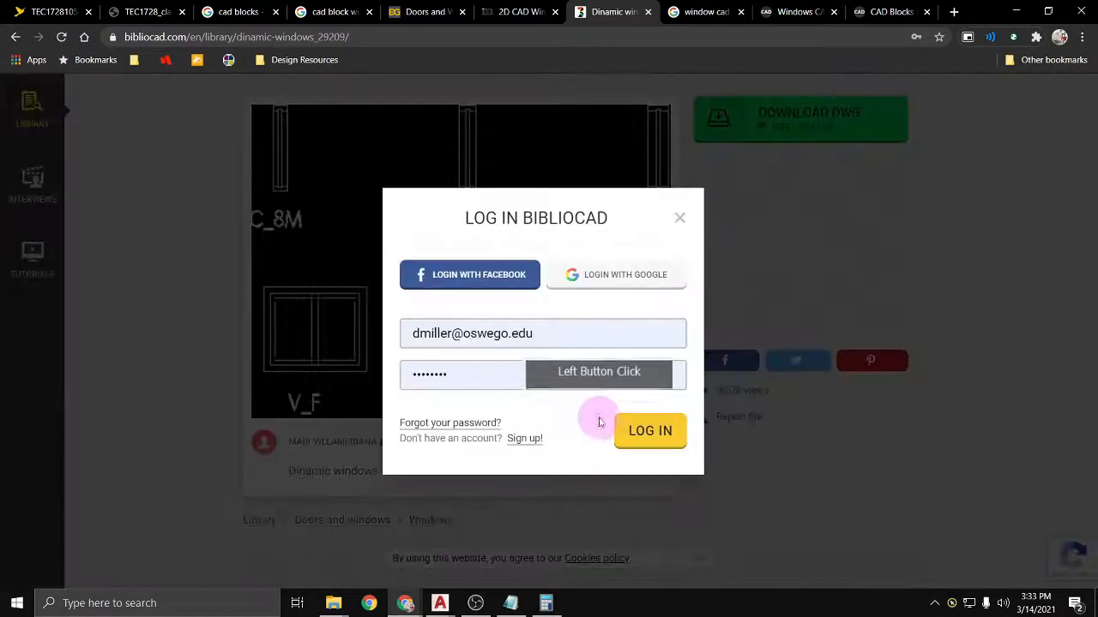
left_click(658, 436)
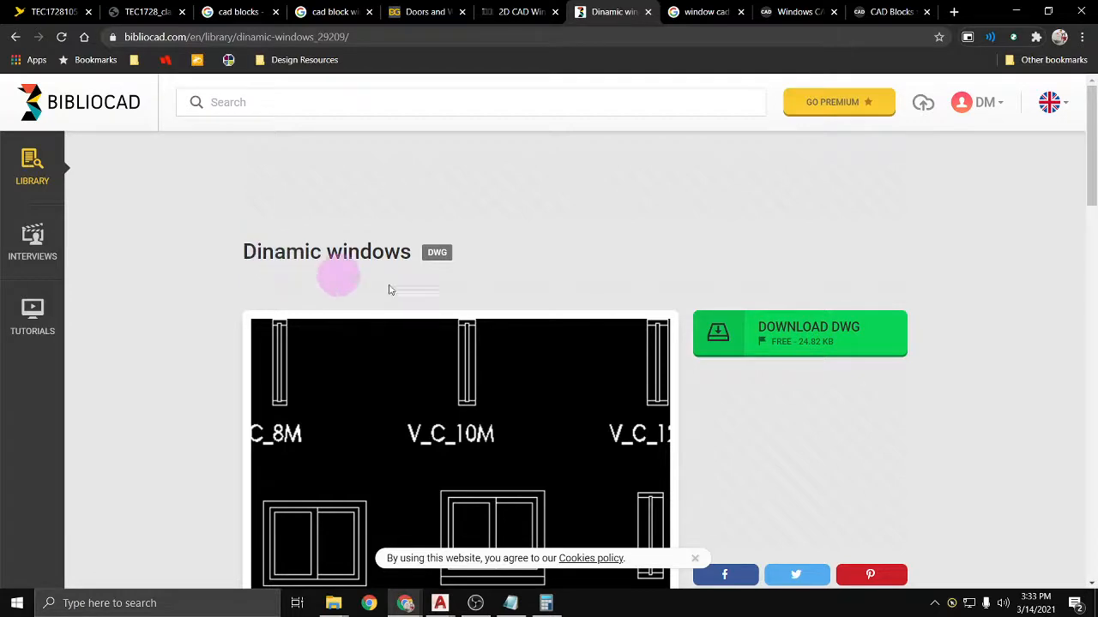
Step: Download the "Dinamic windows" DWG, close the download notice and open the downloaded zip archive
left_click(754, 346)
left_click(716, 292)
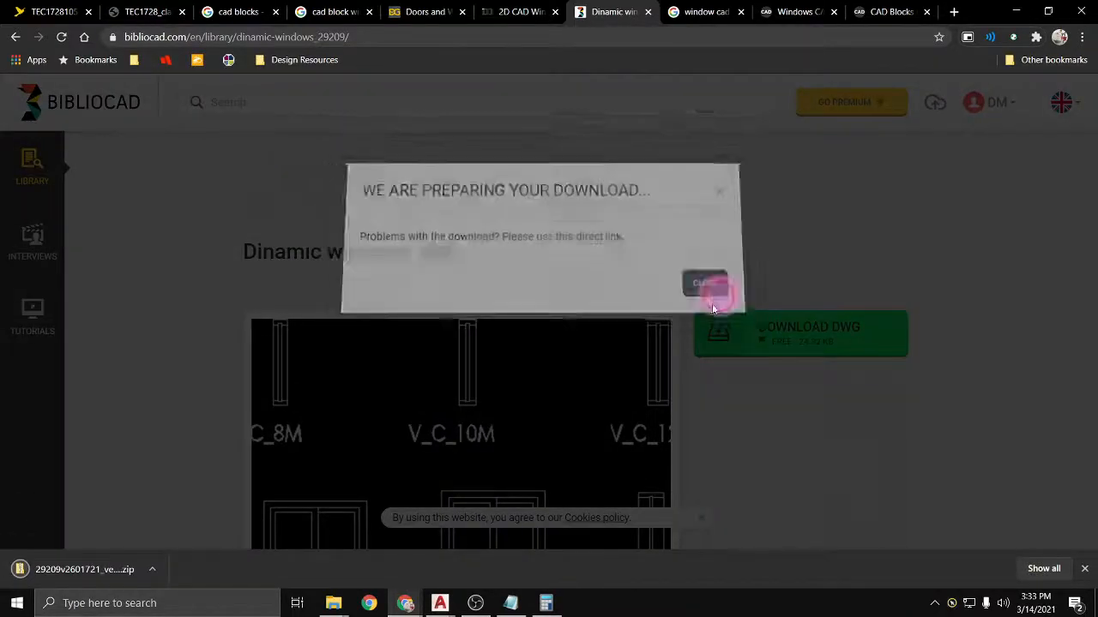
scroll(355, 289, "down", 1)
scroll(434, 324, "up", 1)
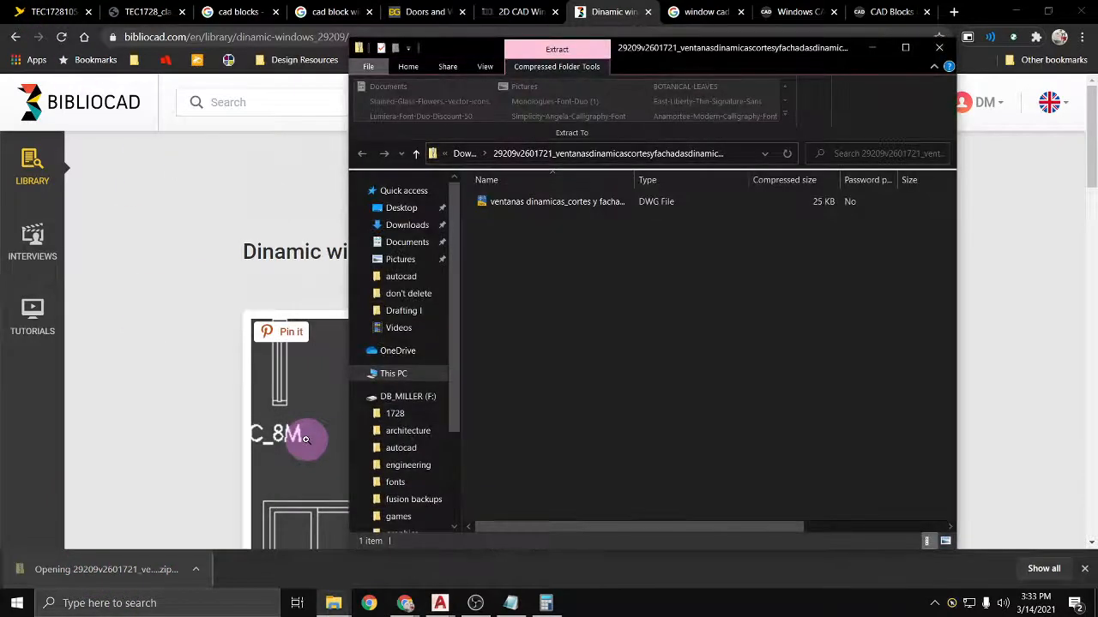
Step: Open the zipped "ventanas dinamicas_cortes y fachadas" drawing as read-only and dismiss the version and proxy notices
left_click(503, 206)
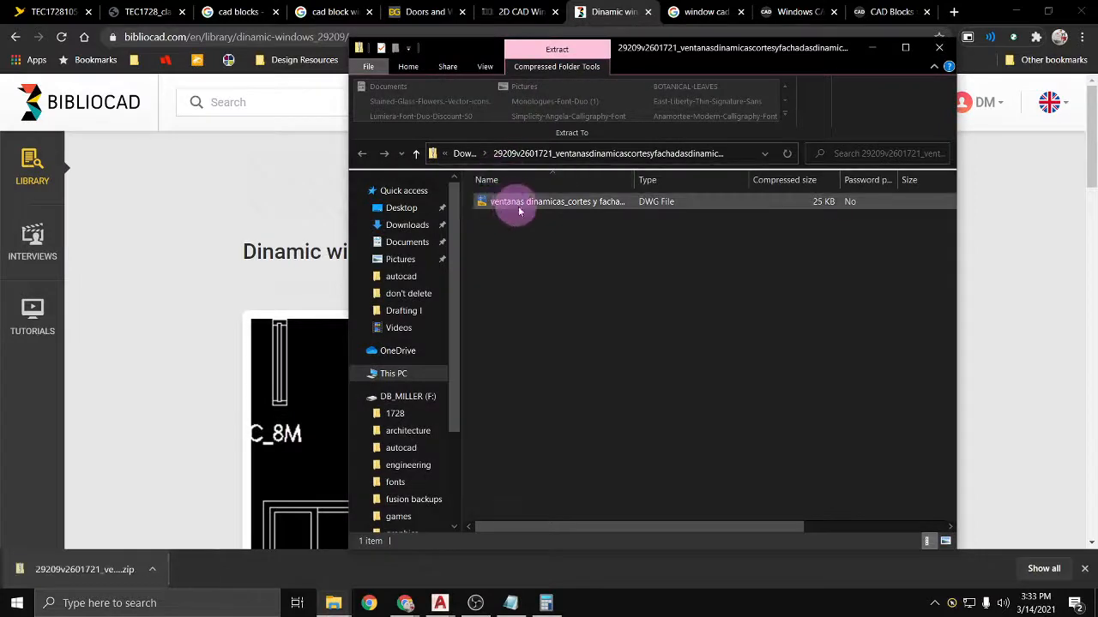
double_click(519, 210)
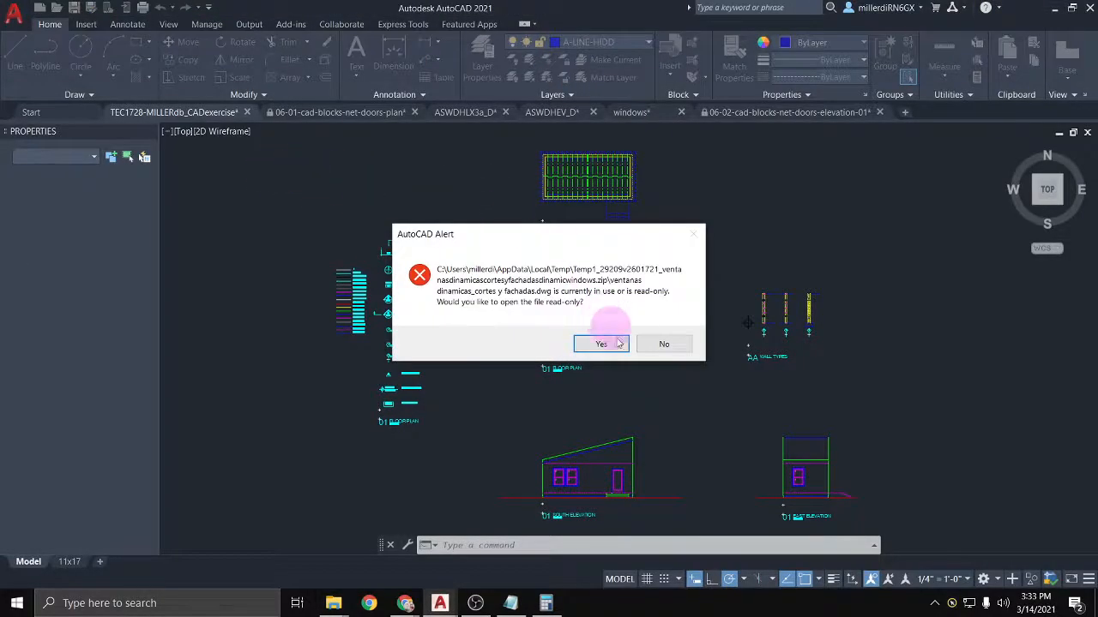
left_click(603, 344)
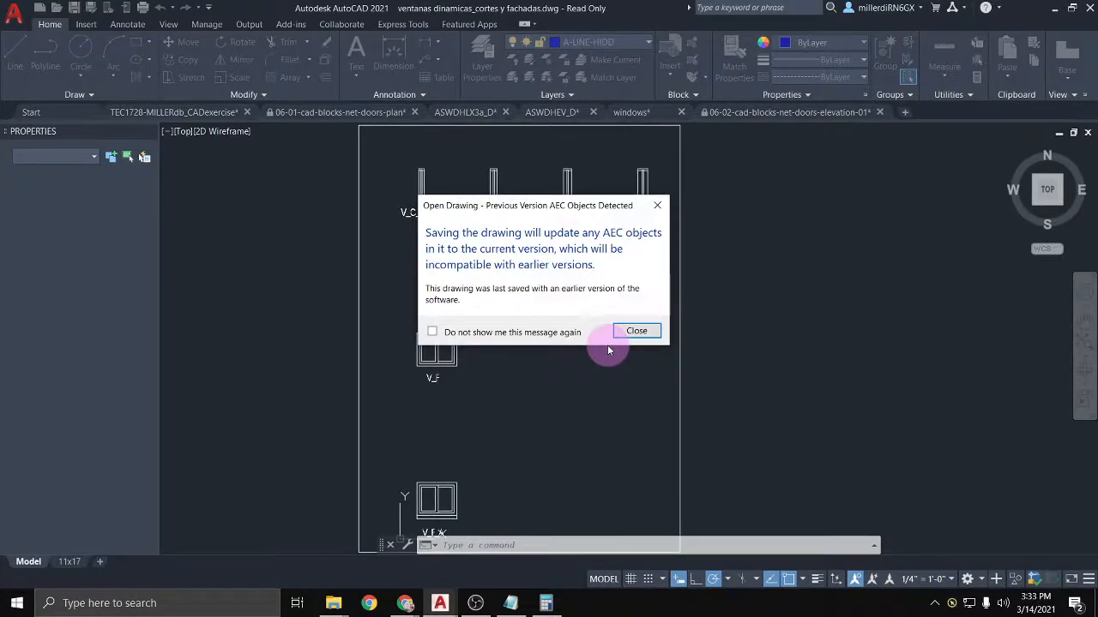
left_click(636, 336)
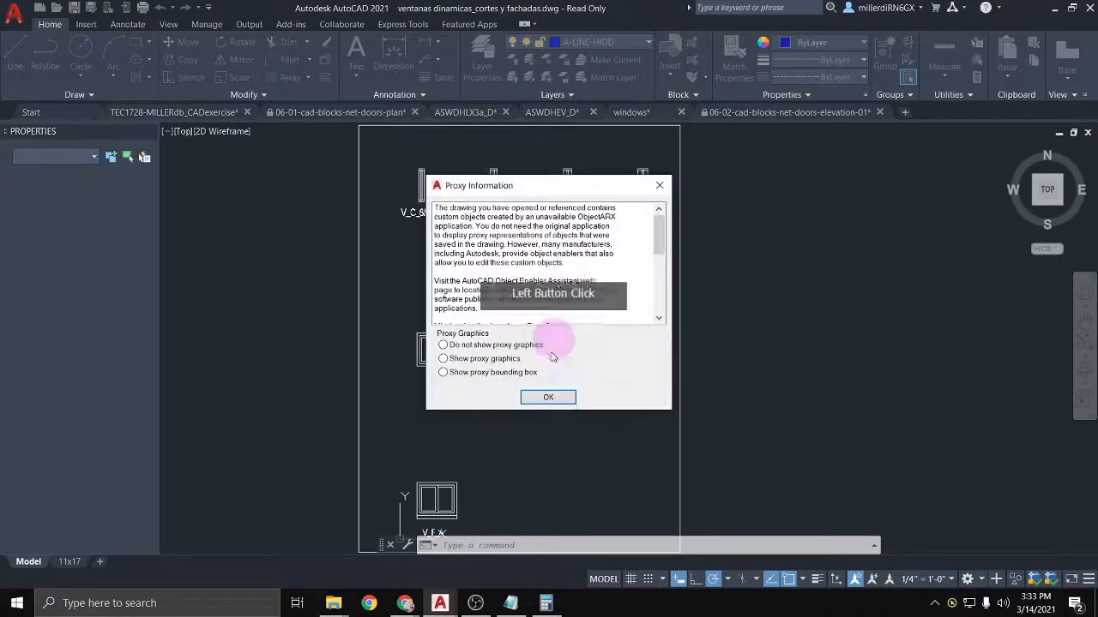
left_click(559, 397)
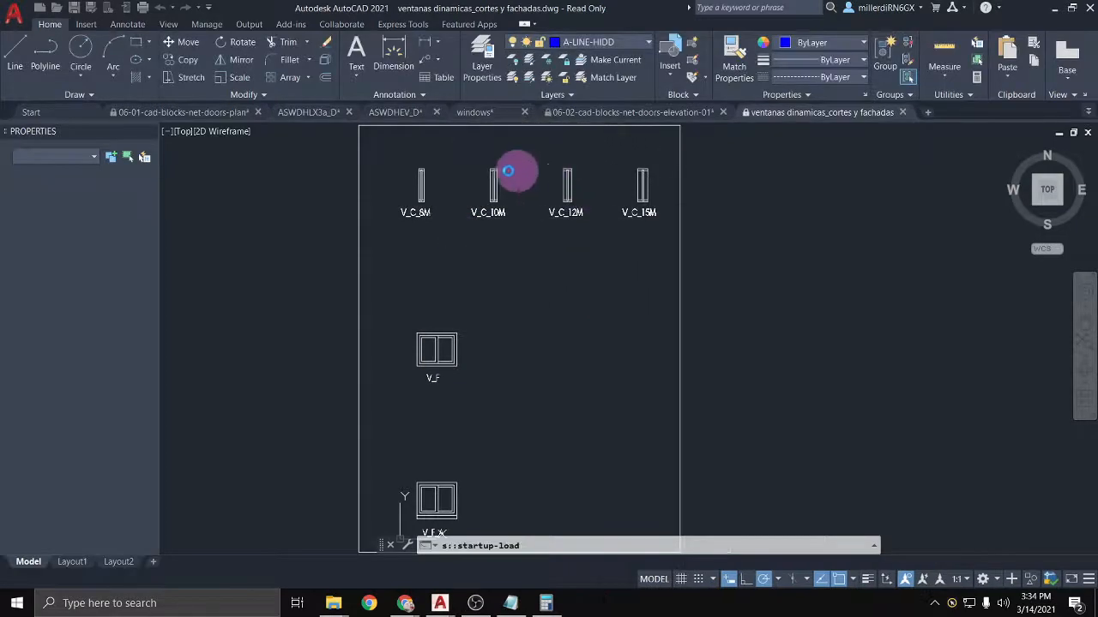
Step: Copy the V_C_10M window block to the clipboard and switch to the TEC1728 CAD exercise drawing
scroll(441, 179, "up", 6)
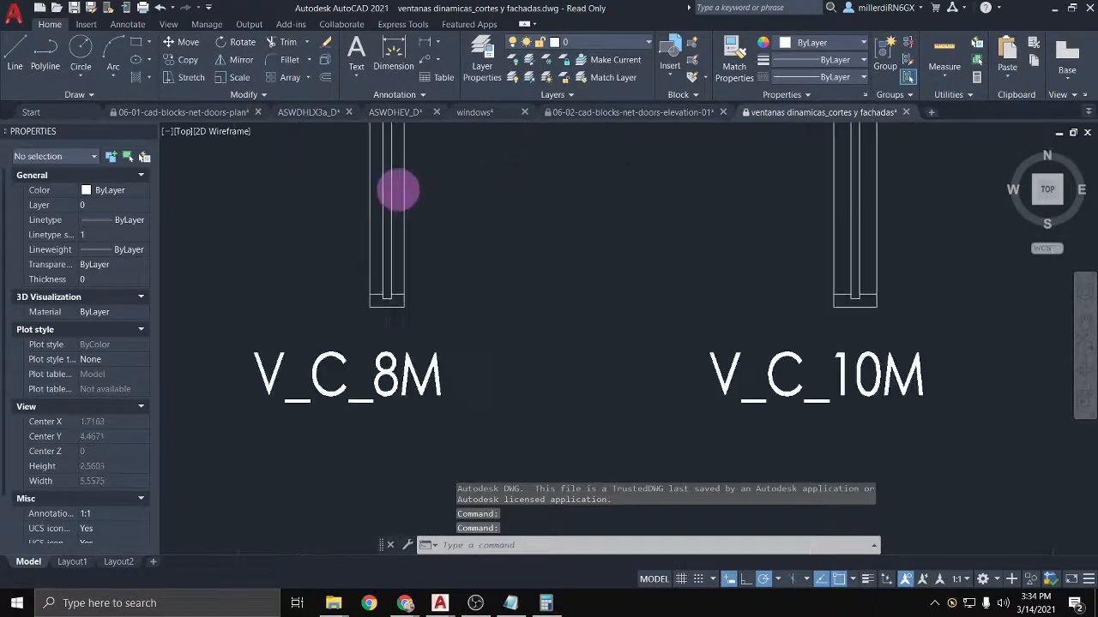
scroll(397, 190, "down", 4)
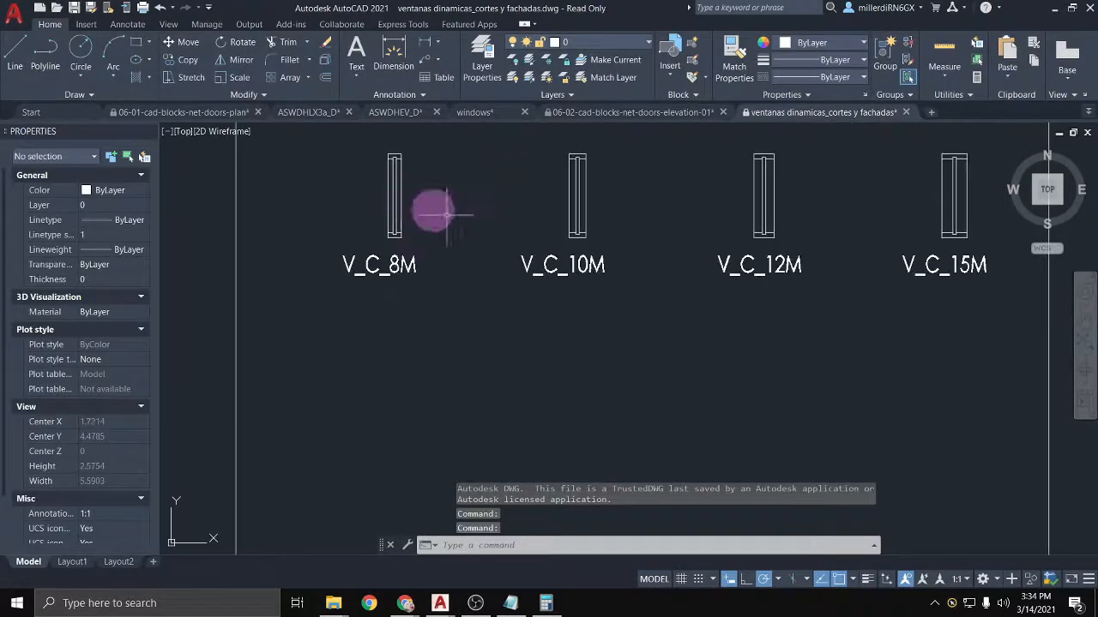
left_click(578, 232)
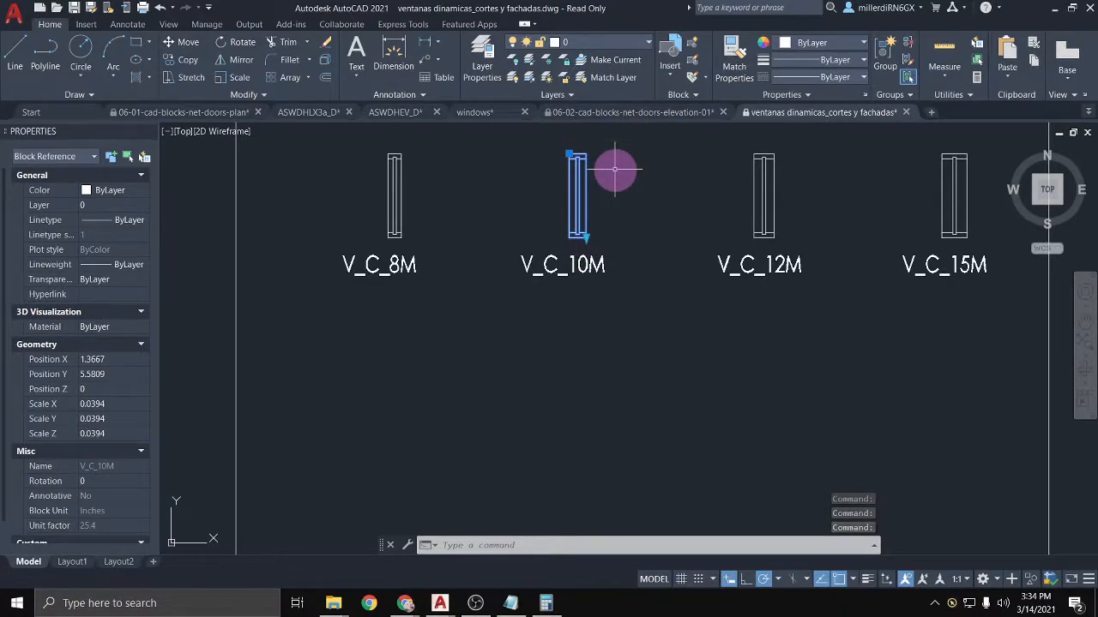
key("ctrl+c")
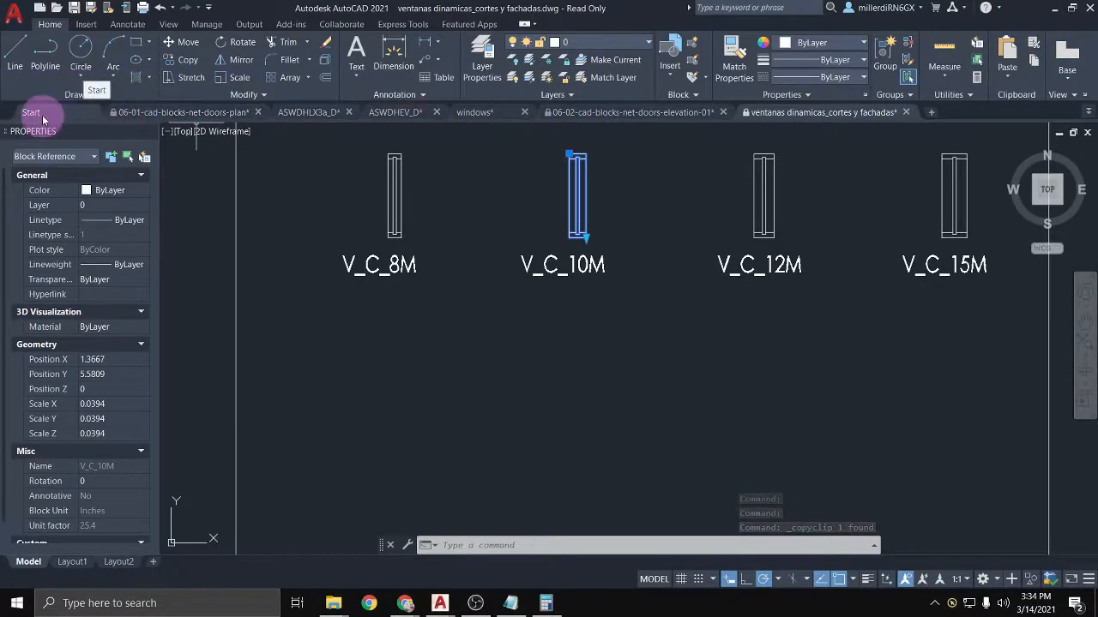
left_click(1088, 114)
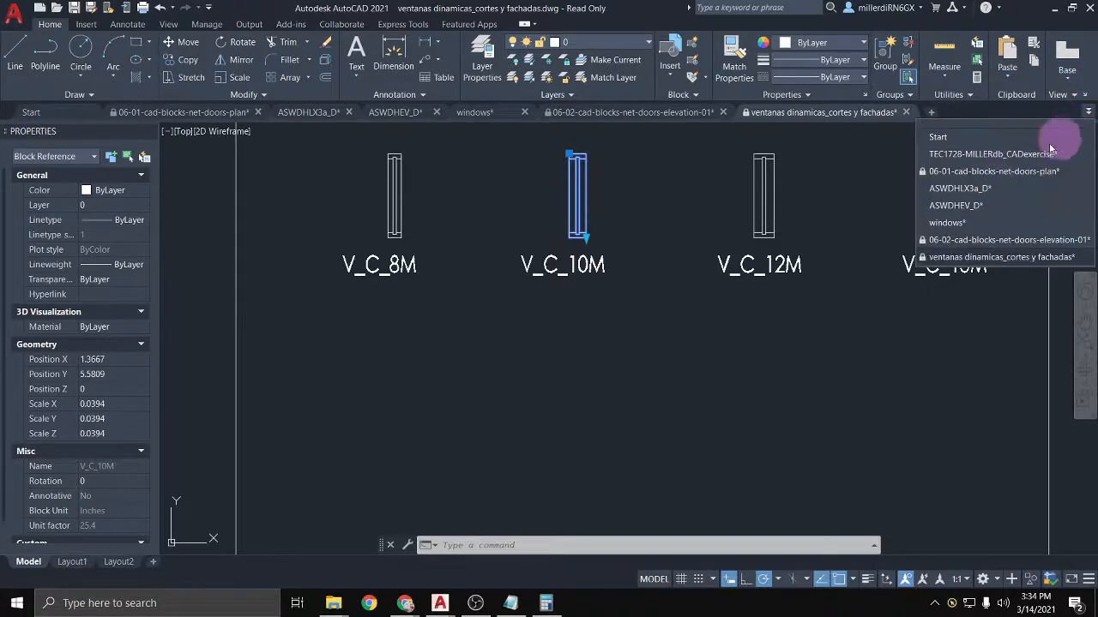
left_click(1000, 155)
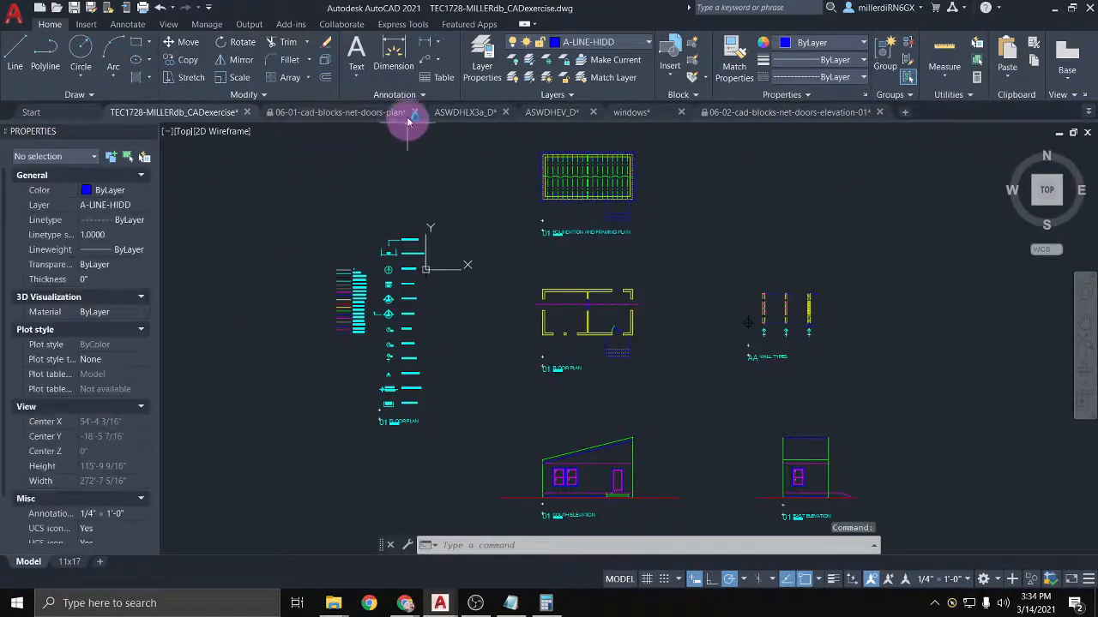
Step: Close the 06-01-cad-blocks-net-doors-plan, ASWDHLX3a_D and ASWDHEV_D drawings
left_click(400, 113)
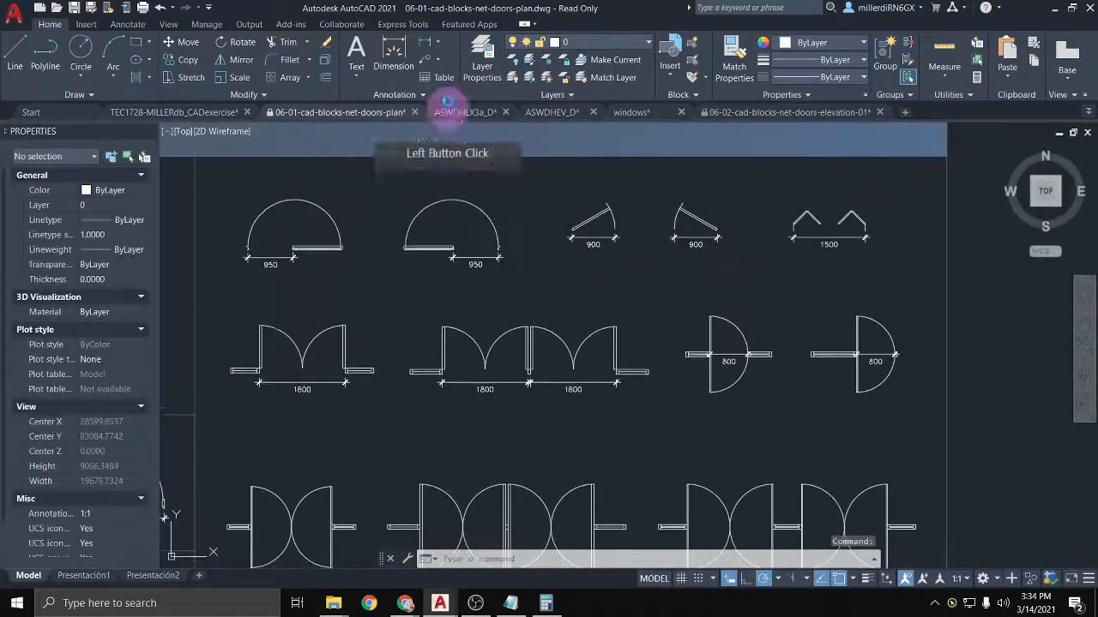
left_click(414, 112)
left_click(606, 338)
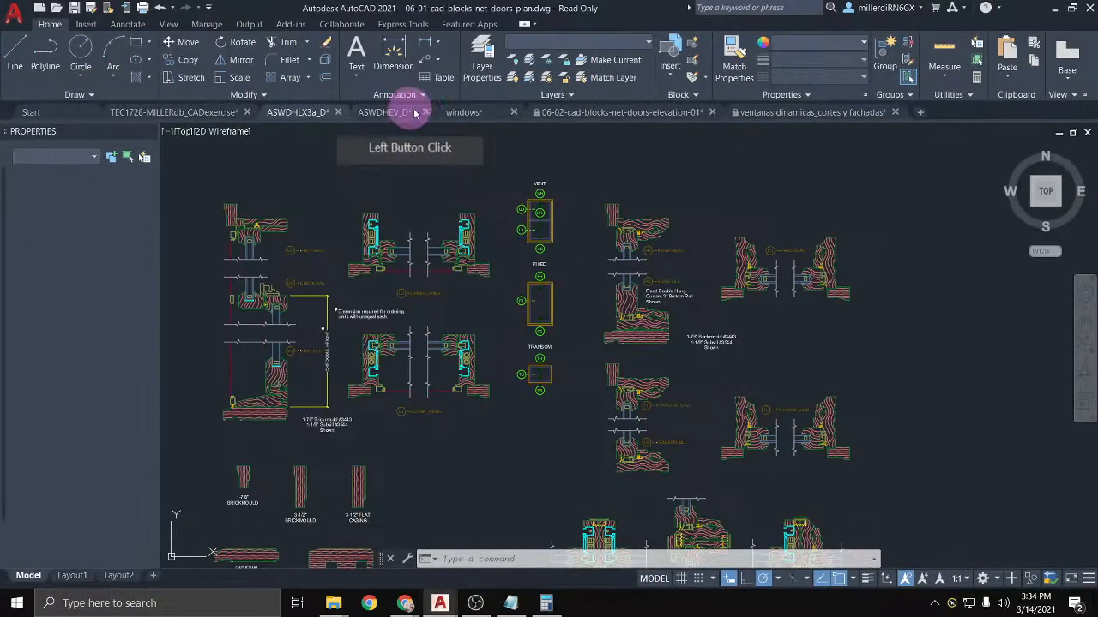
left_click(340, 116)
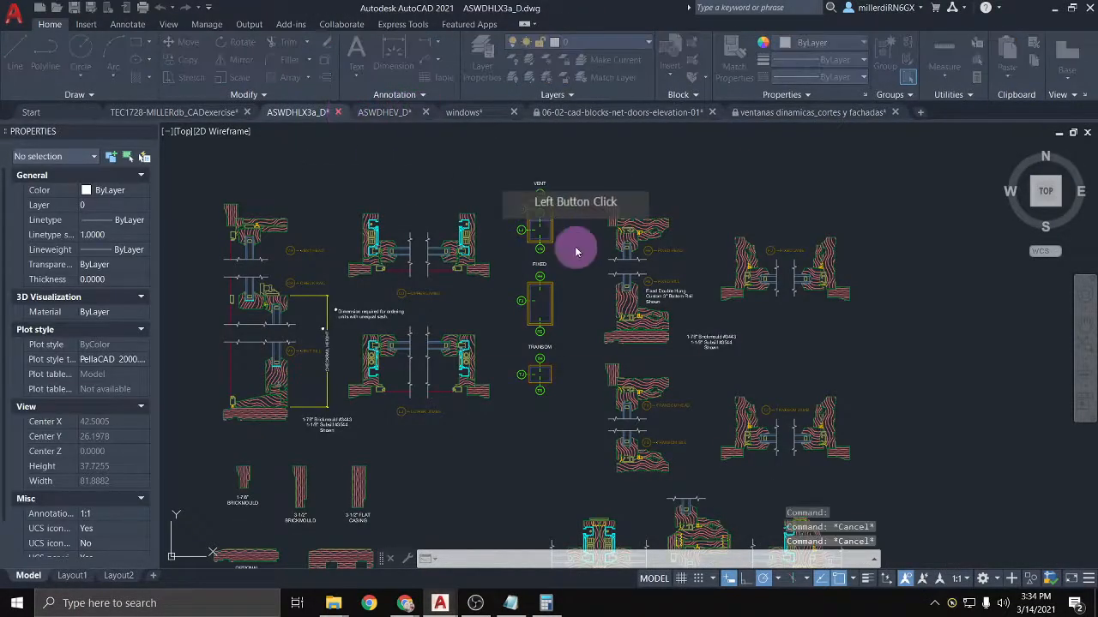
left_click(585, 330)
left_click(348, 116)
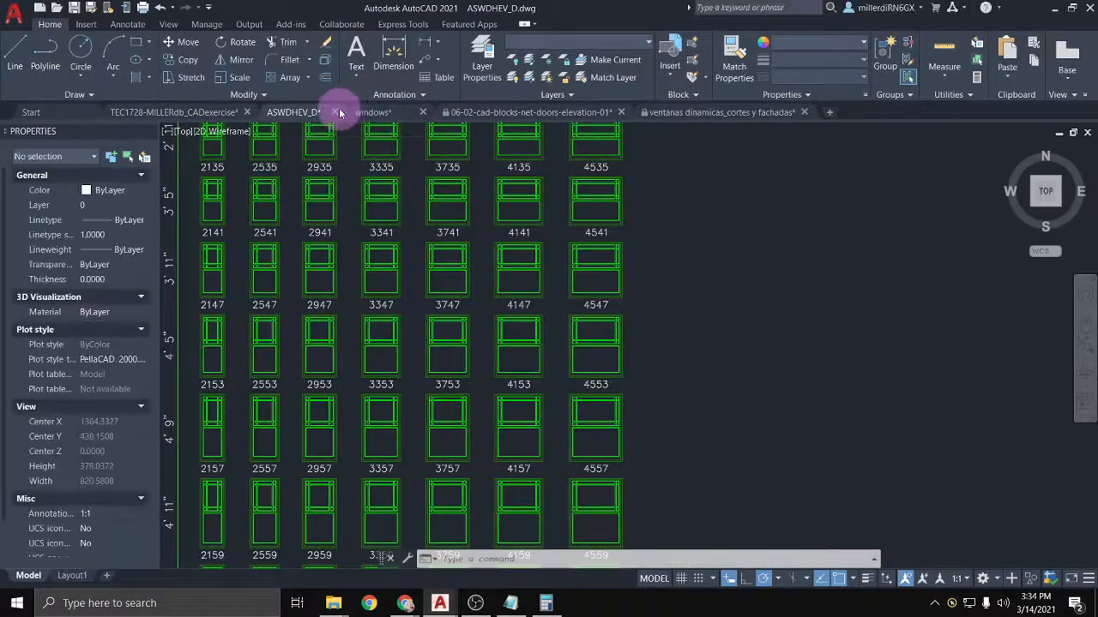
left_click(336, 112)
left_click(582, 334)
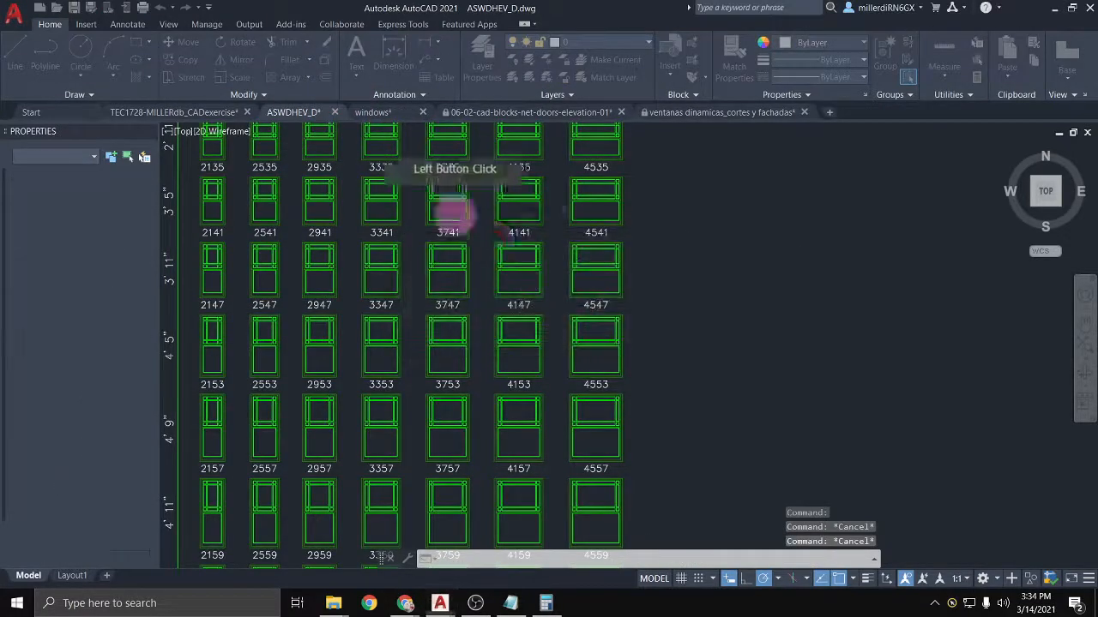
Step: Return to the TEC1728 CAD exercise drawing and paste the copied window block in the empty space beside the wall types
left_click(221, 111)
left_click(588, 286)
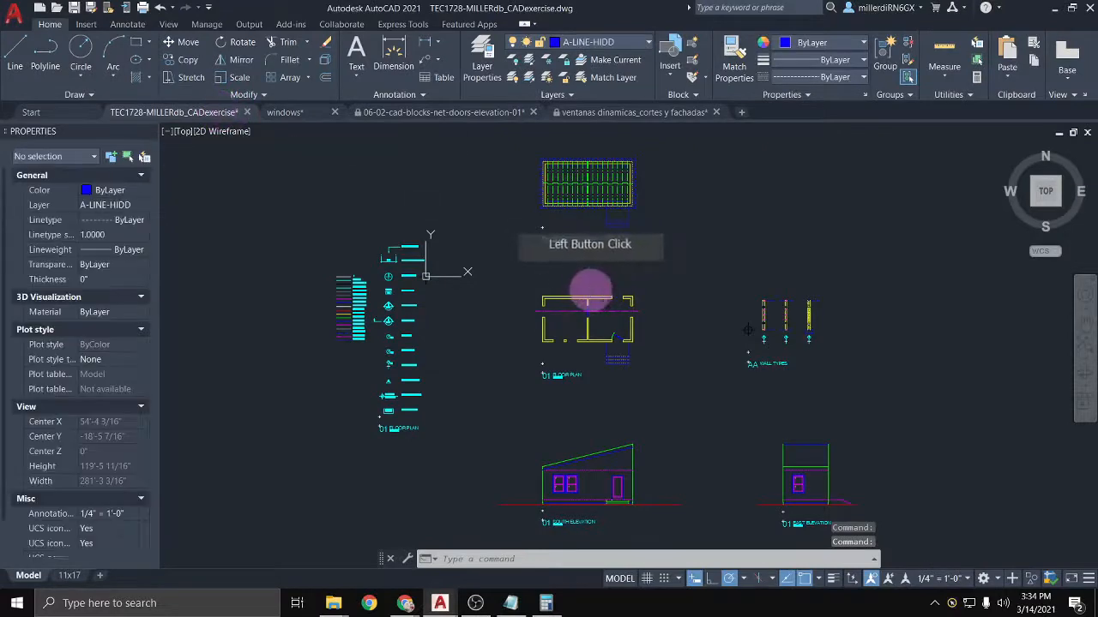
key("ctrl+v")
scroll(686, 274, "down", 2)
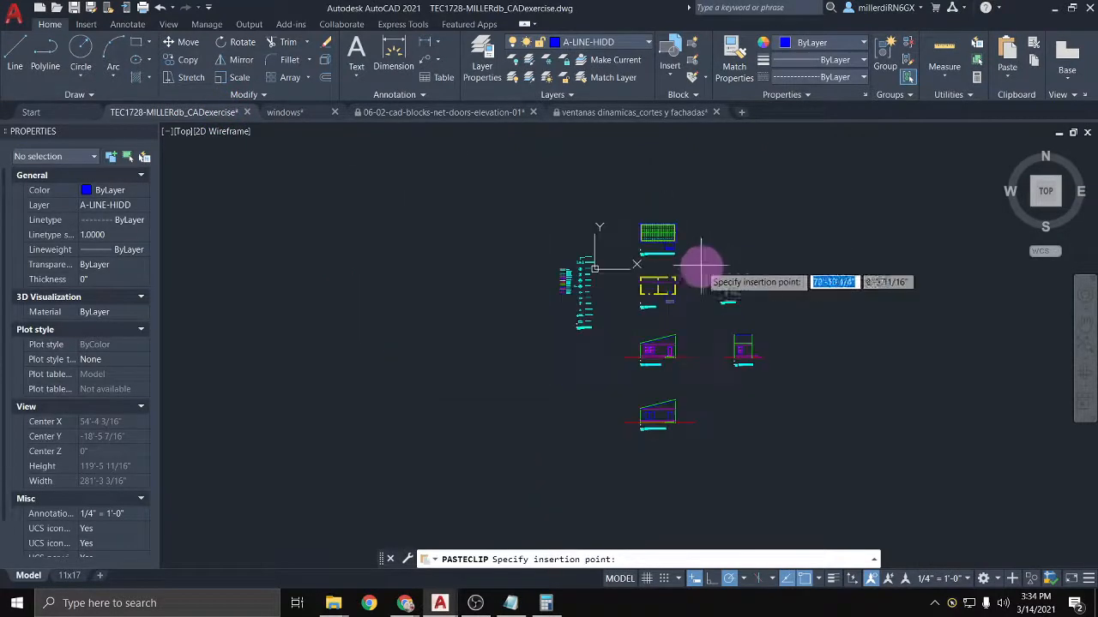
left_click(786, 259)
Step: Measure the pasted window block's height with a linear dimension between its end corners, without placing the dimension
scroll(806, 288, "up", 4)
scroll(754, 251, "up", 4)
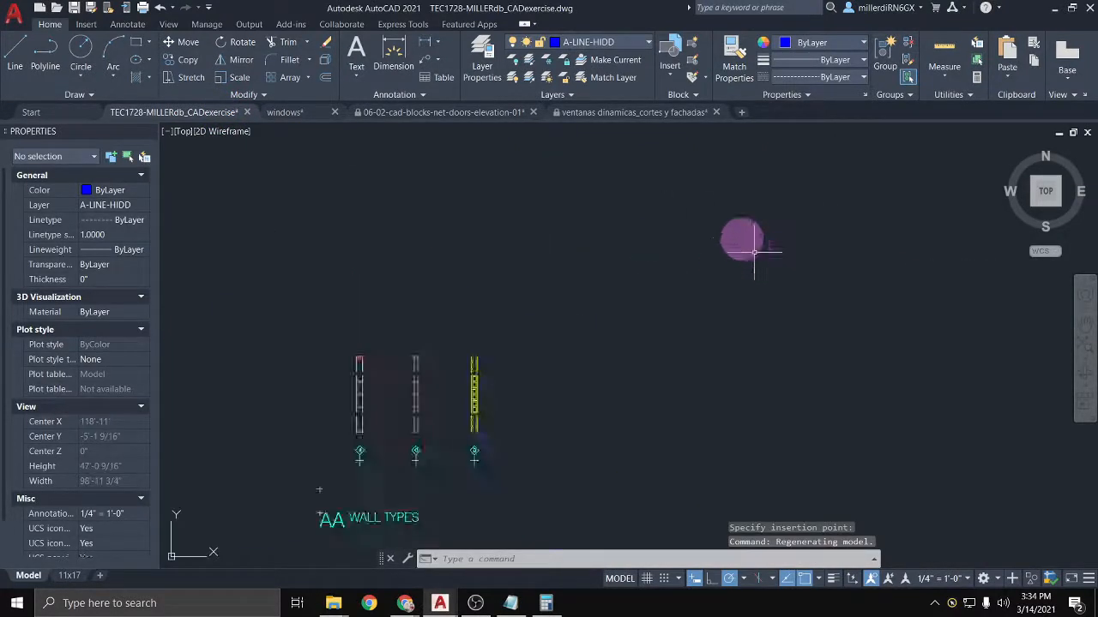
scroll(650, 269, "up", 10)
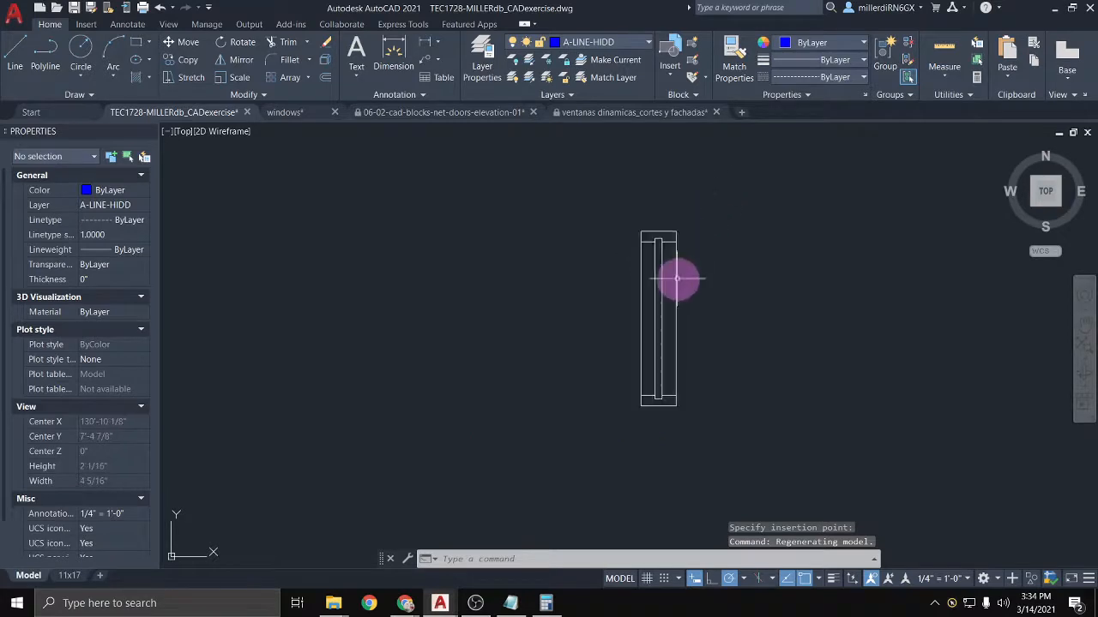
scroll(677, 284, "up", 2)
middle_click_drag(677, 284, 532, 265)
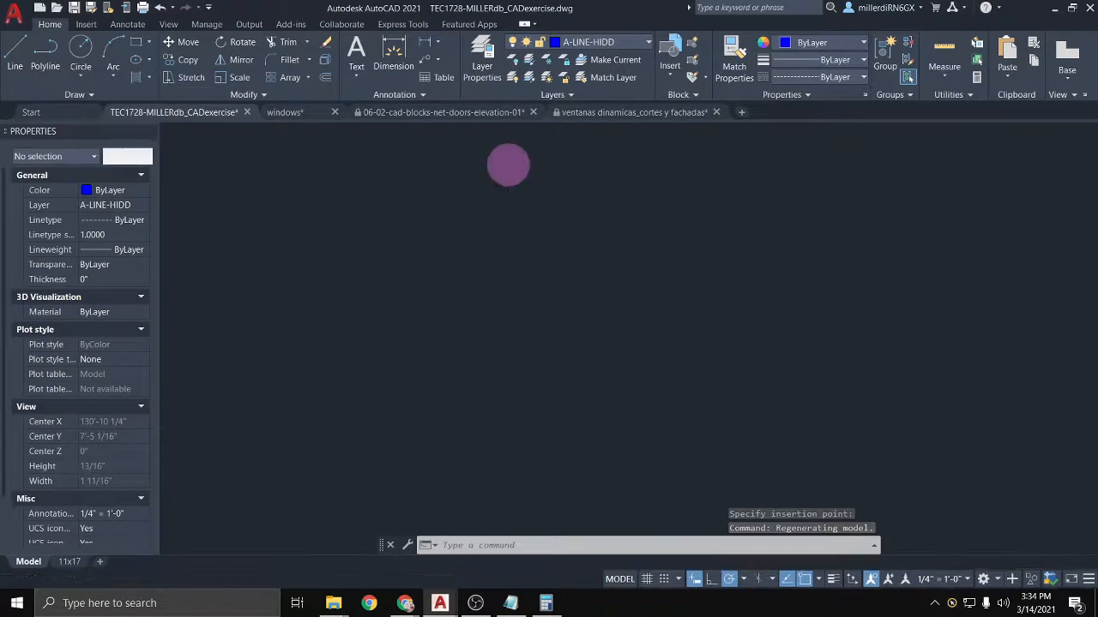
left_click(426, 41)
left_click(530, 460)
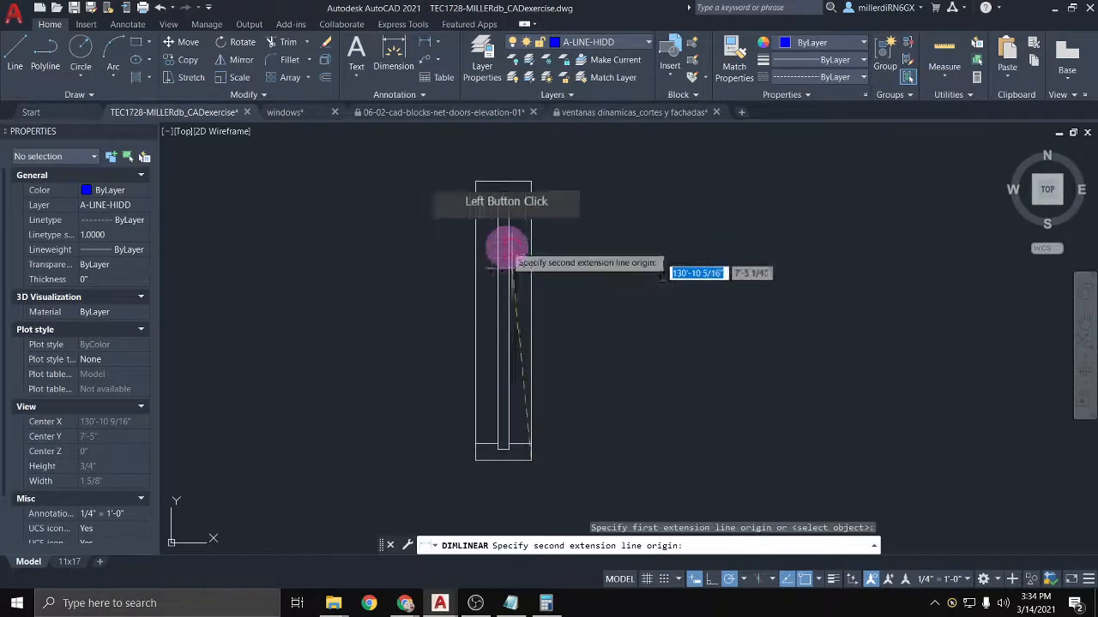
left_click(529, 182)
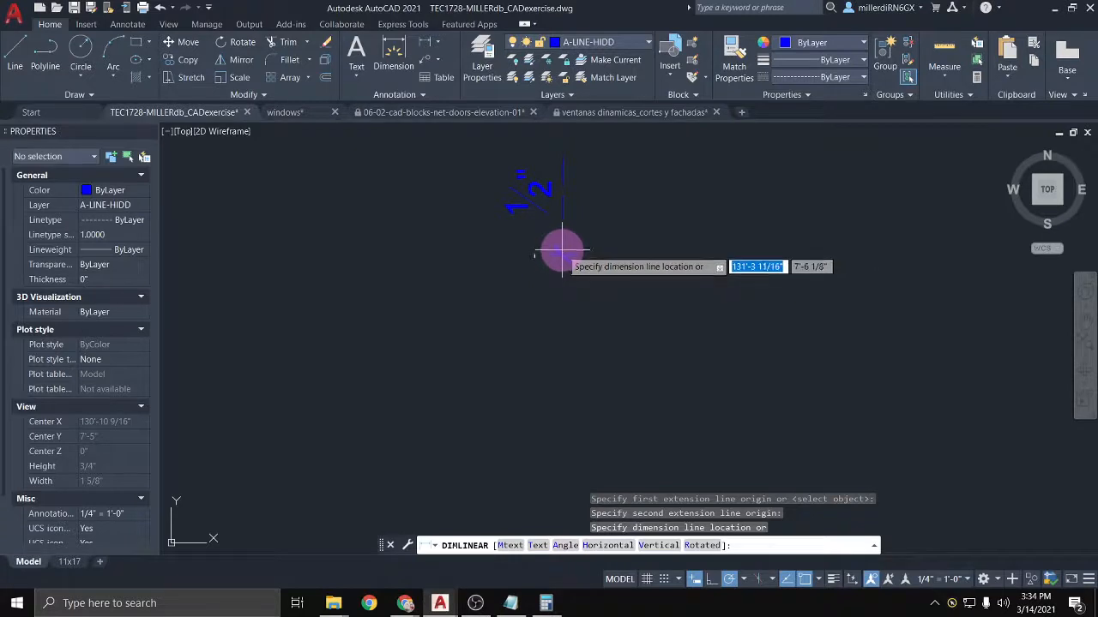
key("Escape")
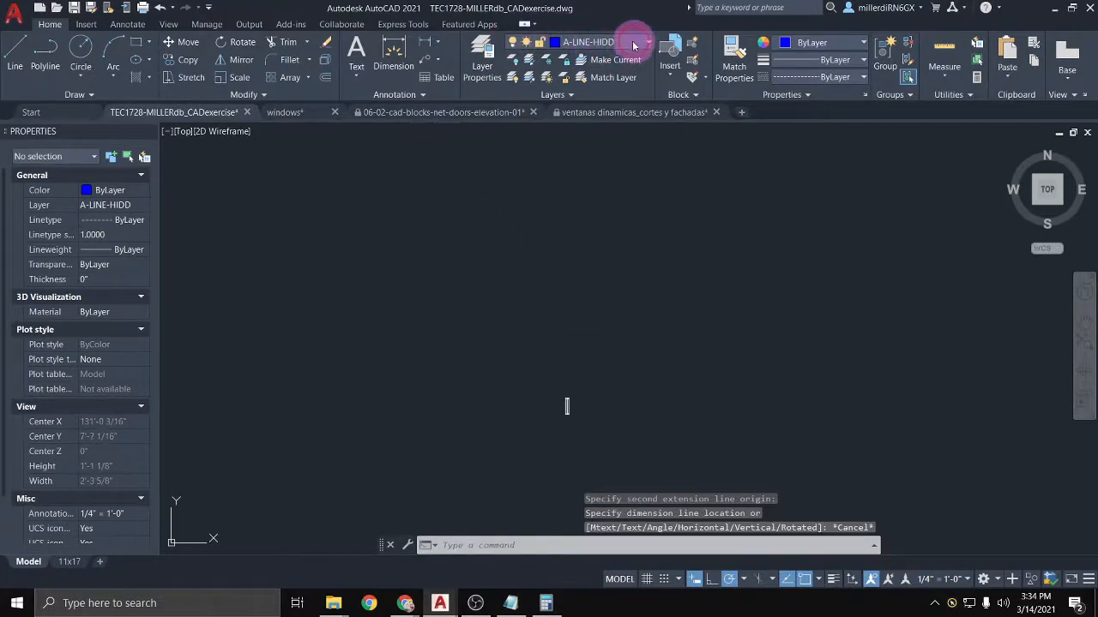
Step: Make layer 0 current and check the window block's height with a temporary line along its long side
left_click(633, 44)
left_click(566, 42)
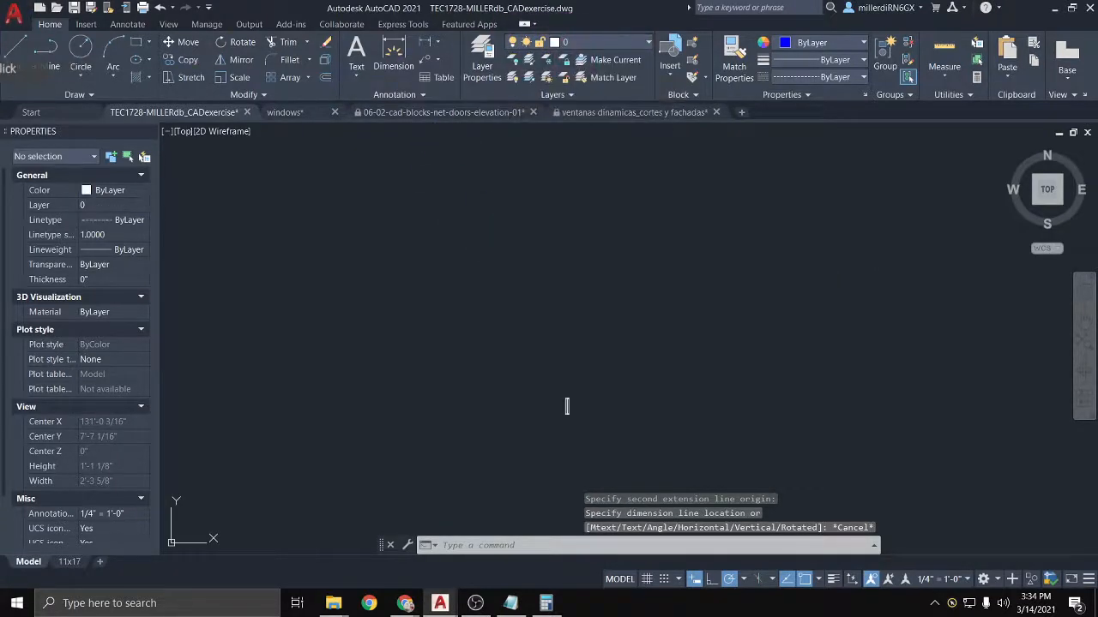
left_click(16, 58)
scroll(586, 432, "up", 8)
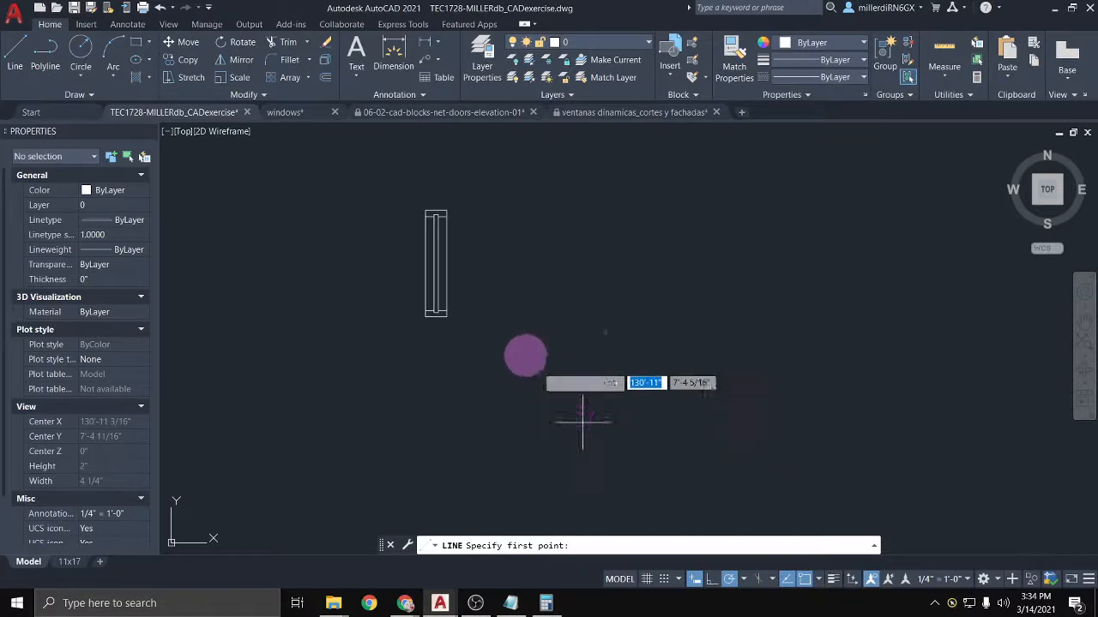
left_click(446, 317)
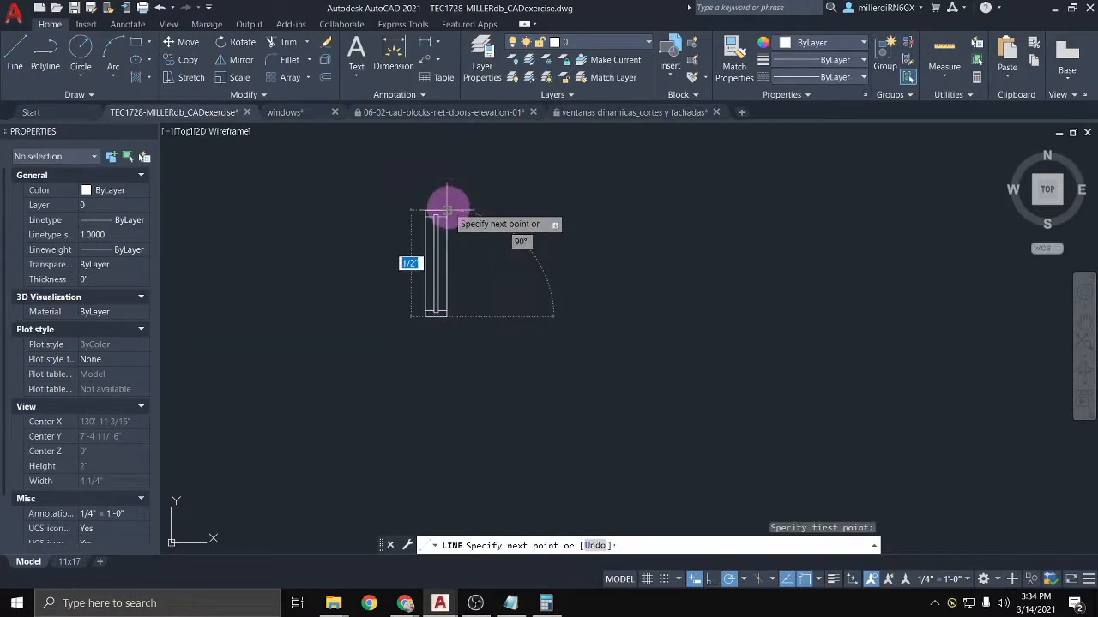
scroll(446, 210, "down", 4)
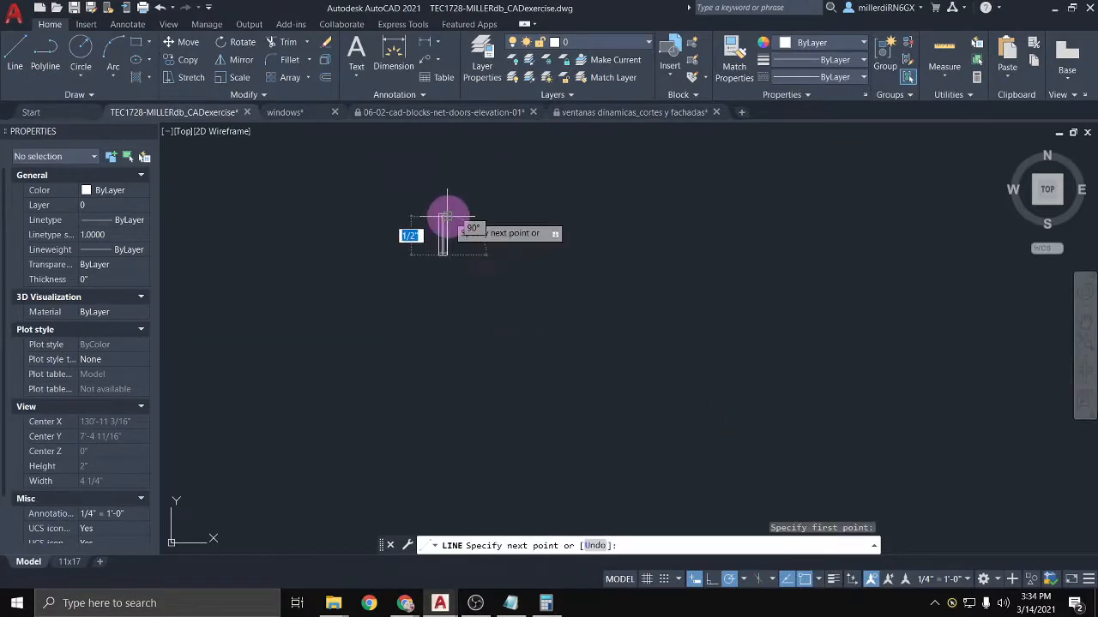
key("Escape")
Step: Calculate 36 ÷ 0.5 in Calculator, and scale the pasted window block by a factor of 72 in AutoCAD
left_click(547, 603)
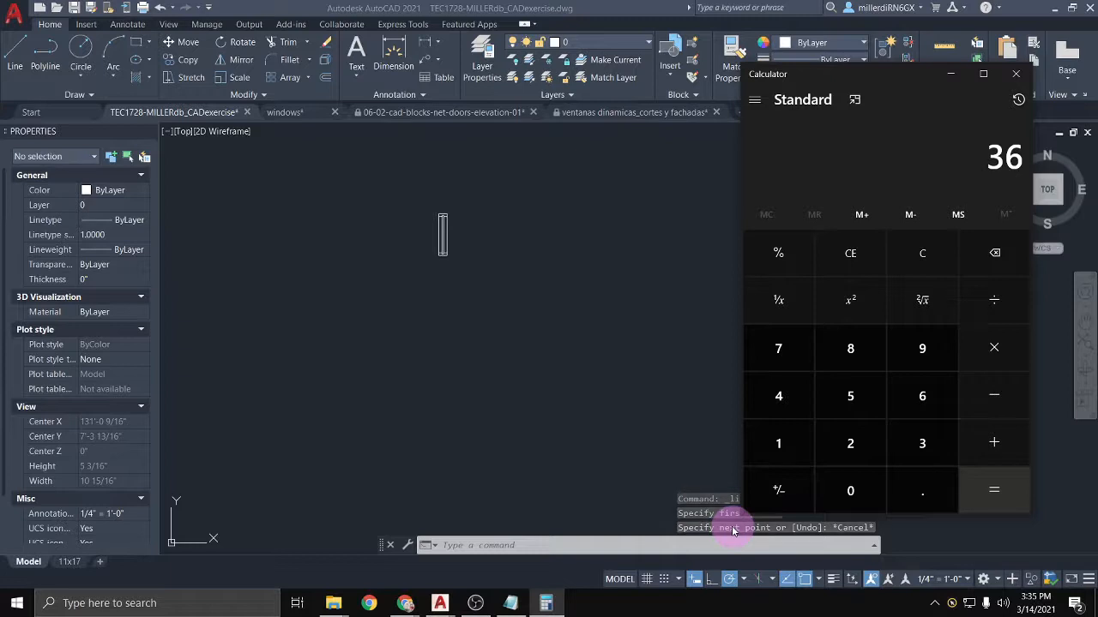
type("0.5 =")
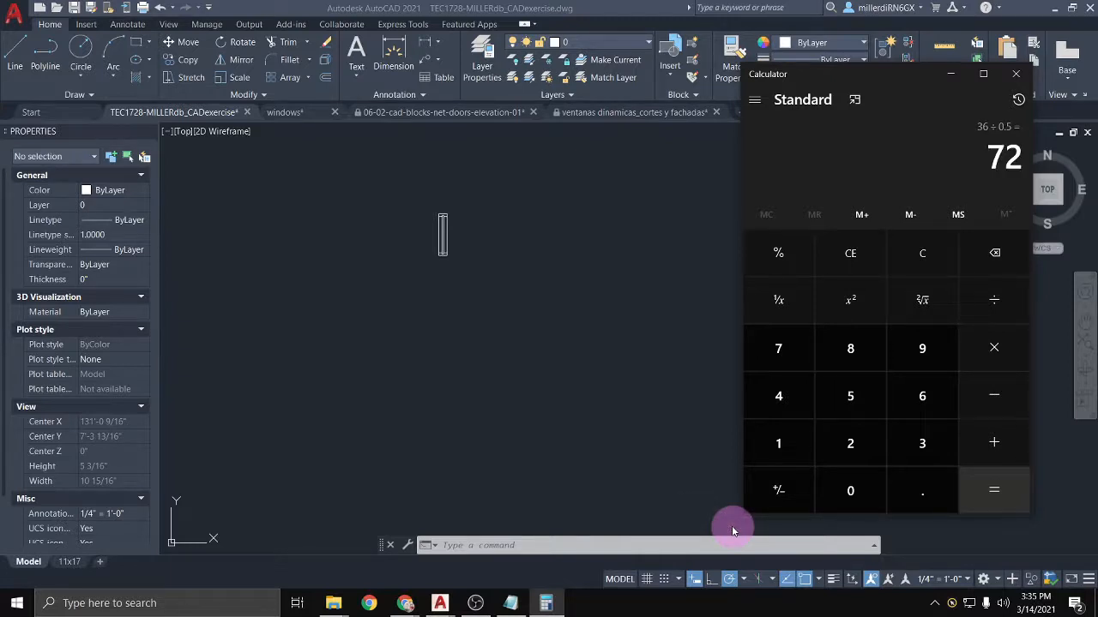
scroll(519, 246, "down", 4)
left_click(506, 255)
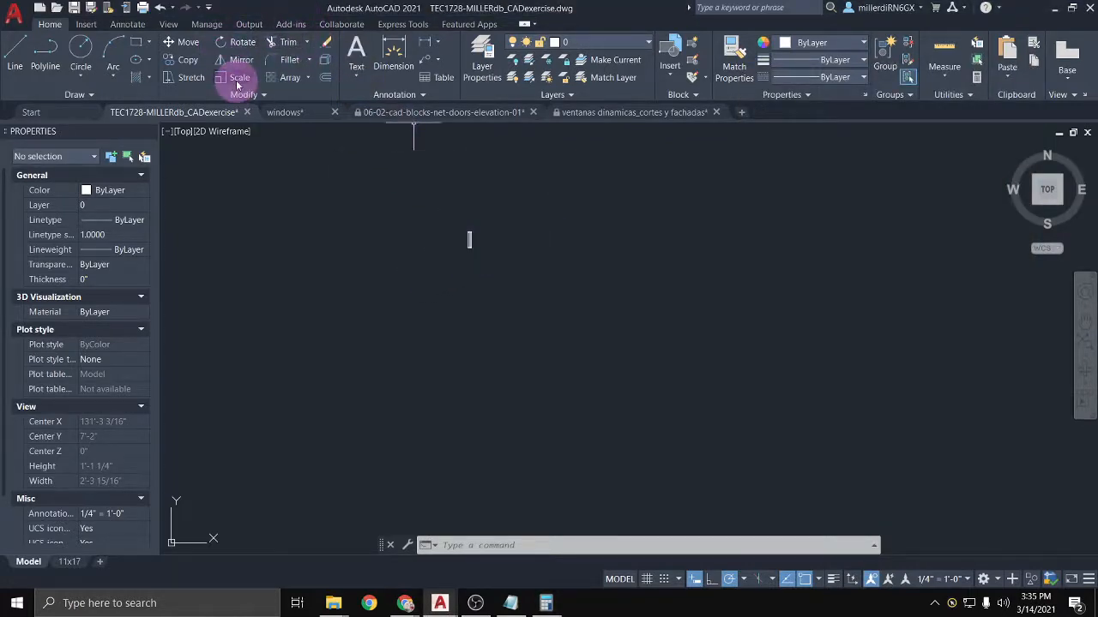
left_click(456, 200)
left_click(503, 281)
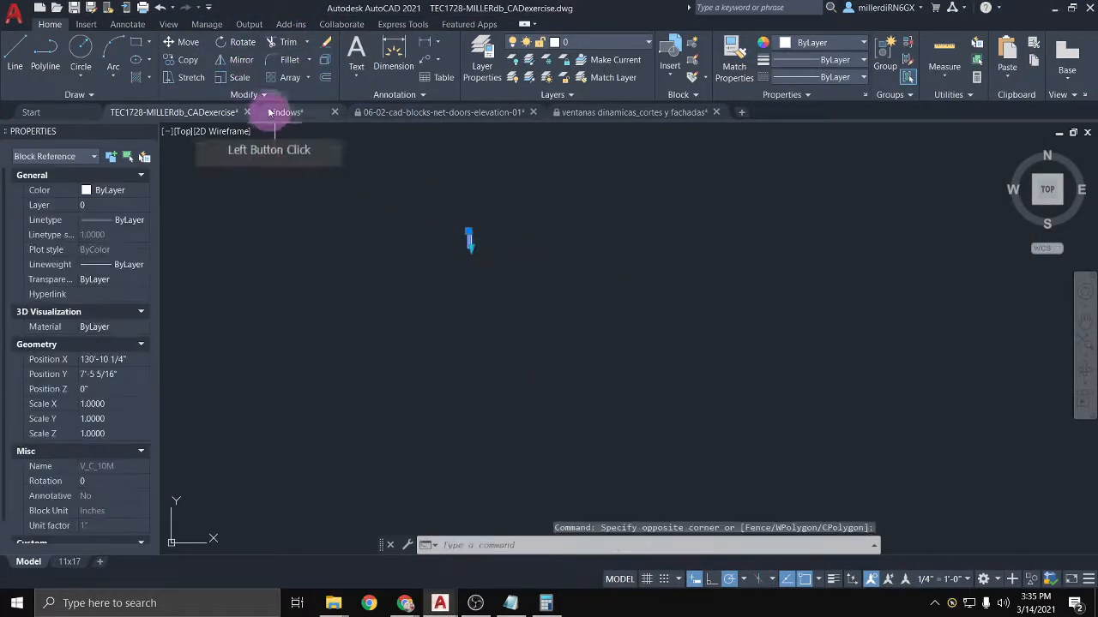
left_click(232, 77)
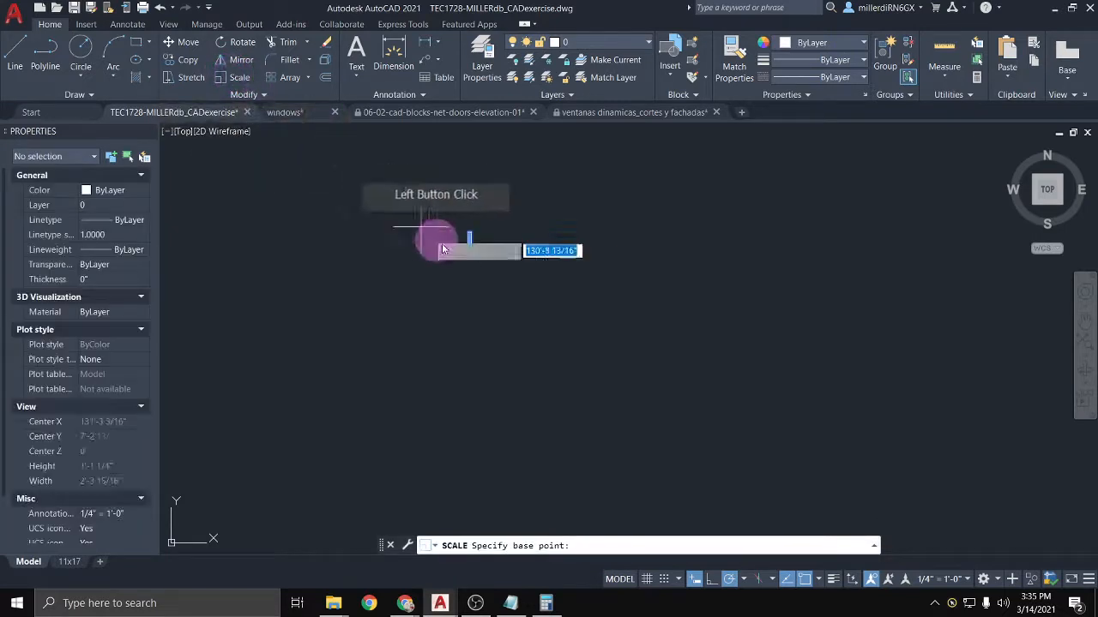
left_click(423, 214)
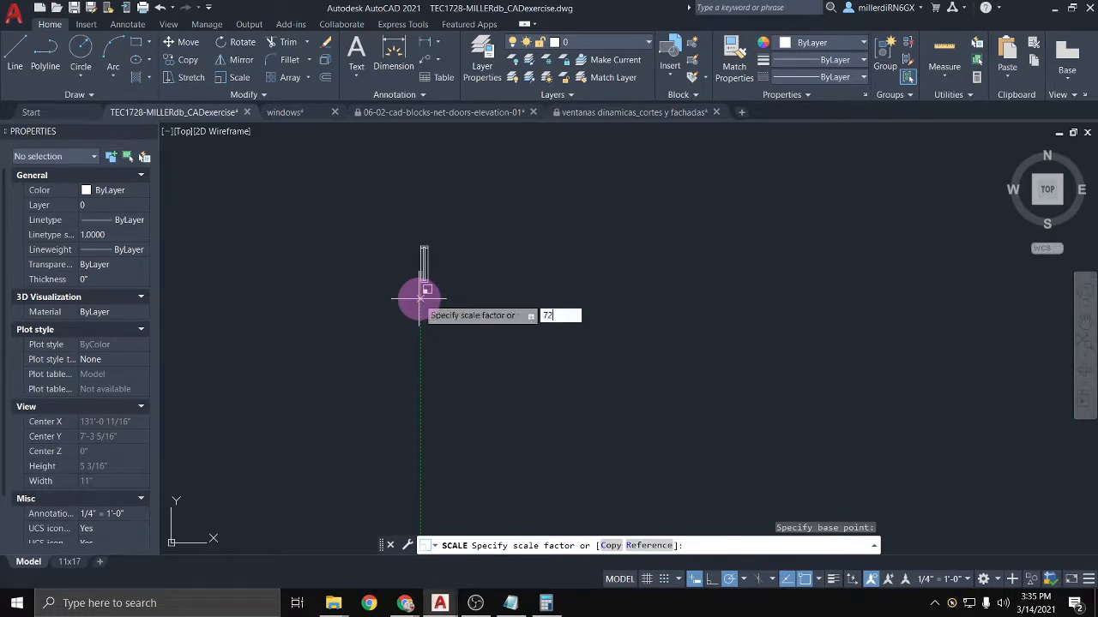
key("Return")
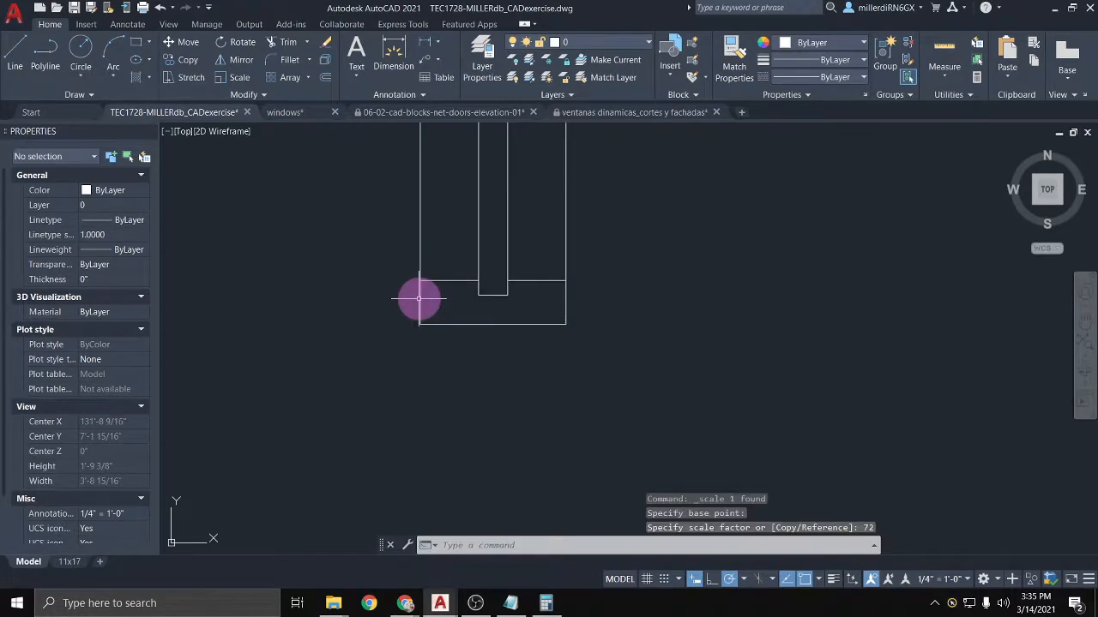
Step: Measure the scaled window block's height with a linear dimension between its end corners, without placing the dimension
scroll(419, 300, "down", 5)
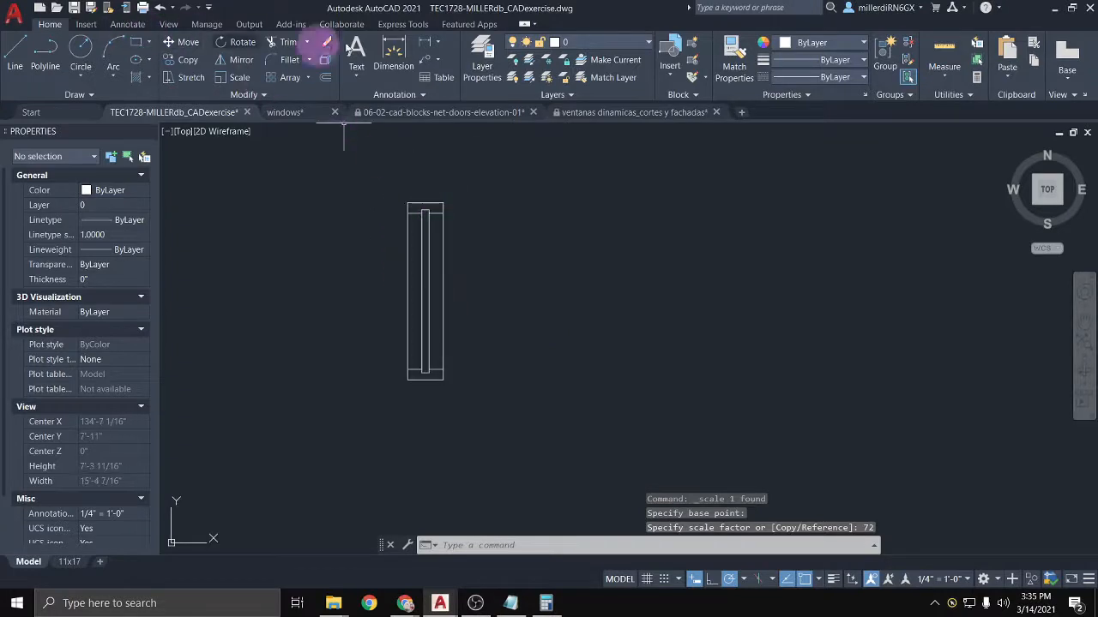
left_click(421, 42)
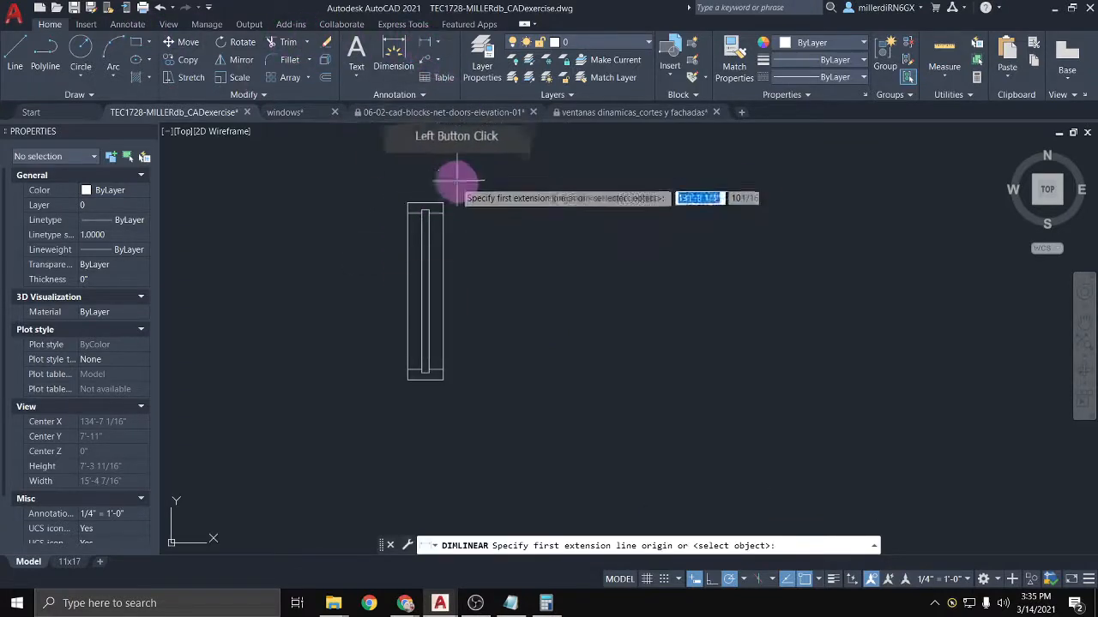
left_click(443, 202)
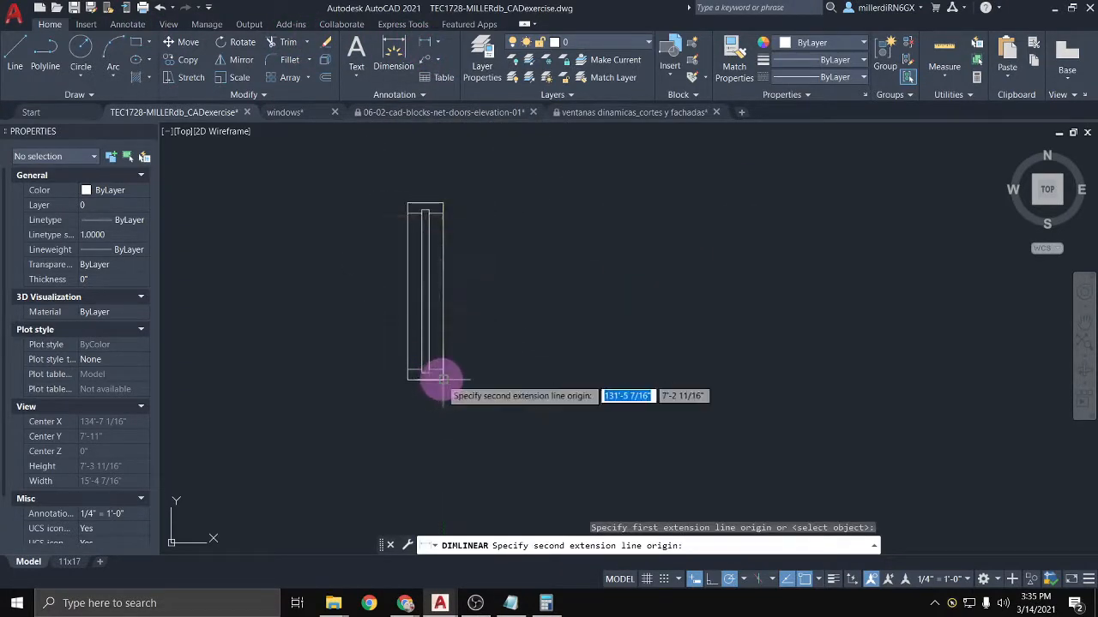
left_click(448, 379)
key("Escape")
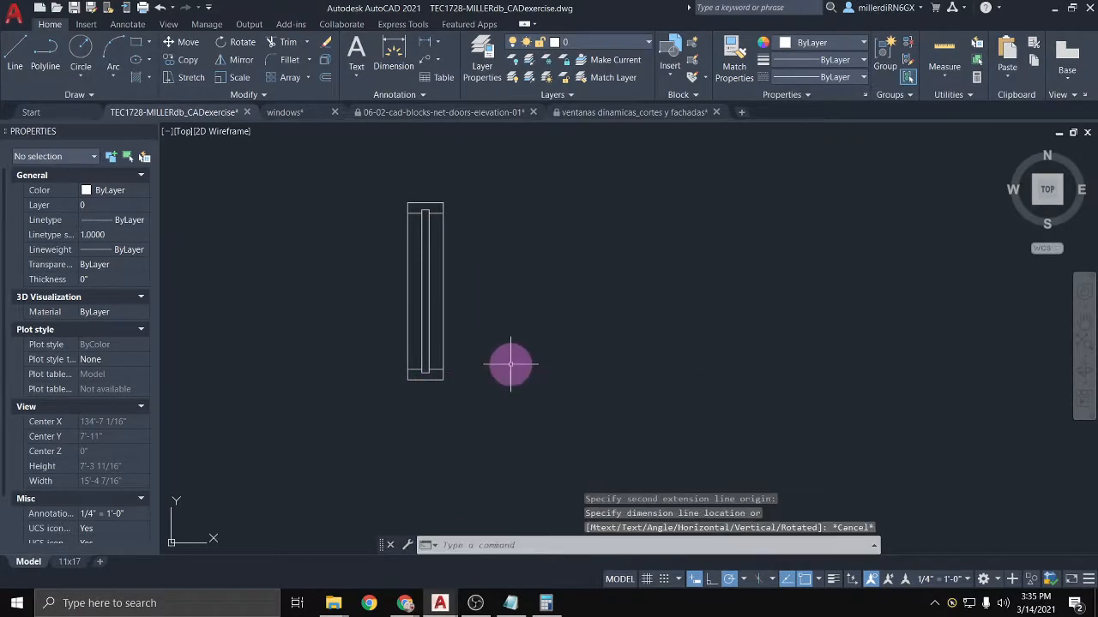
Step: Measure the scaled window block's width with a temporary linear dimension across its upper end, and delete the dimension
left_click(431, 43)
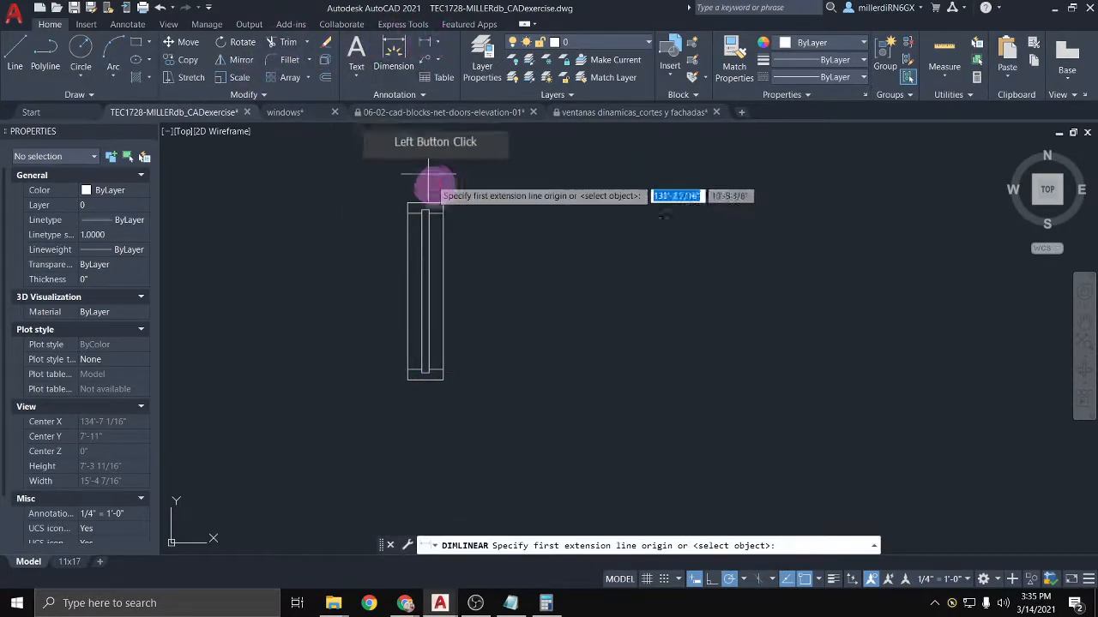
left_click(393, 202)
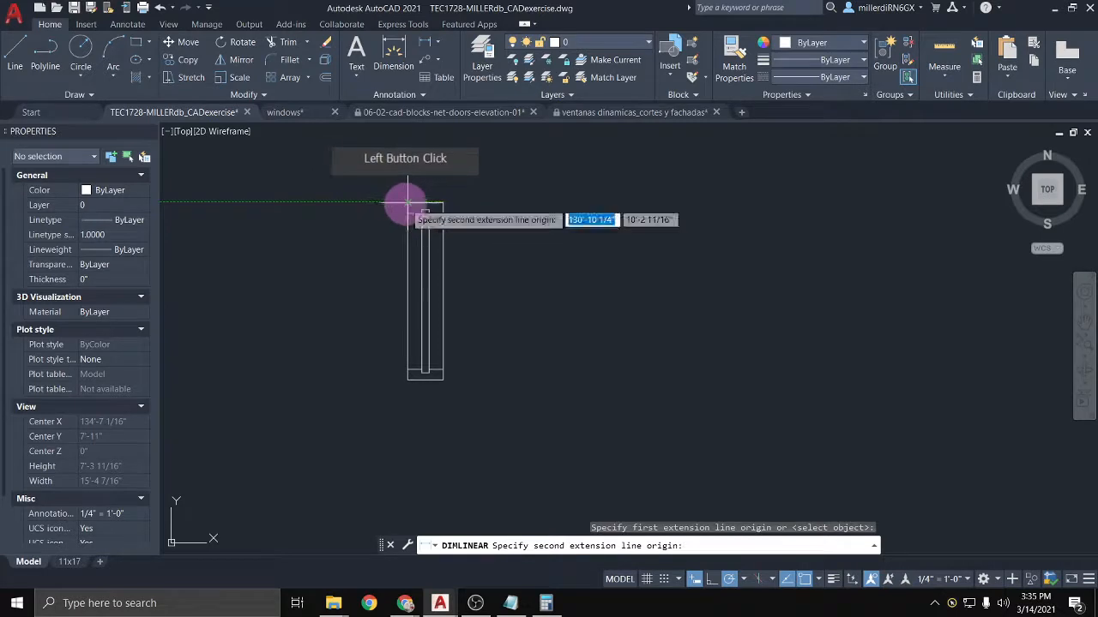
left_click(406, 203)
scroll(412, 174, "up", 4)
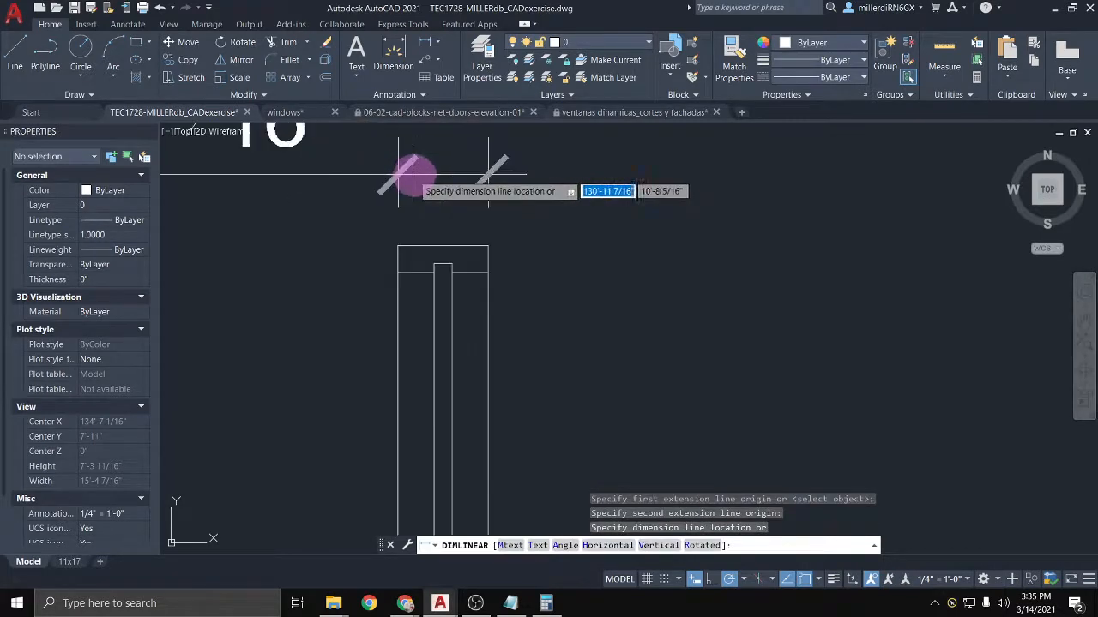
left_click(442, 190)
middle_click_drag(444, 206, 553, 332)
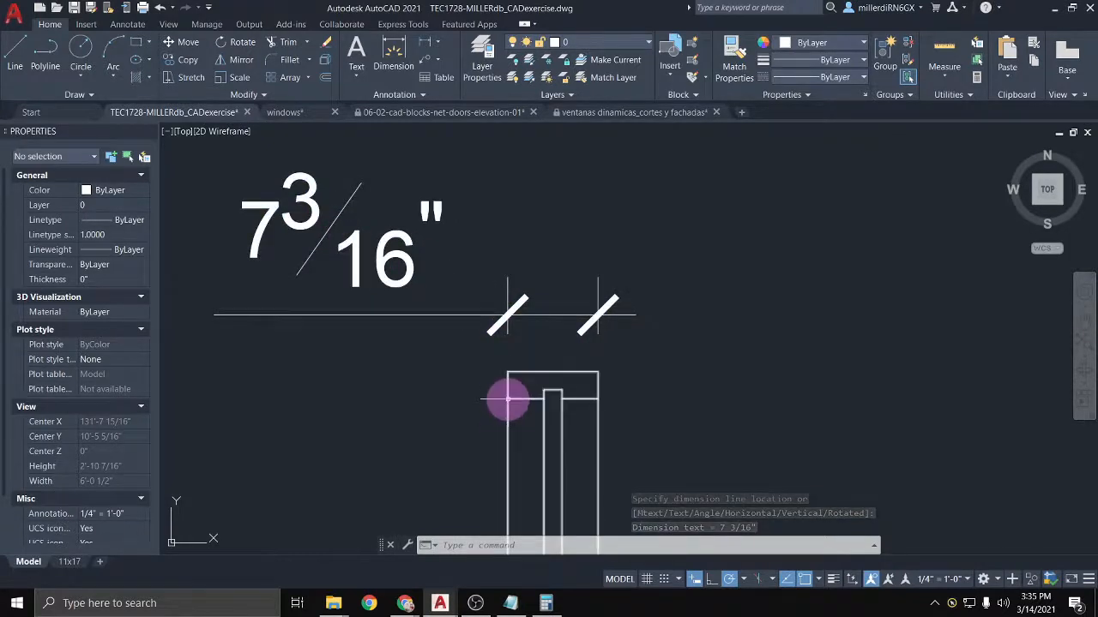
left_click(502, 314)
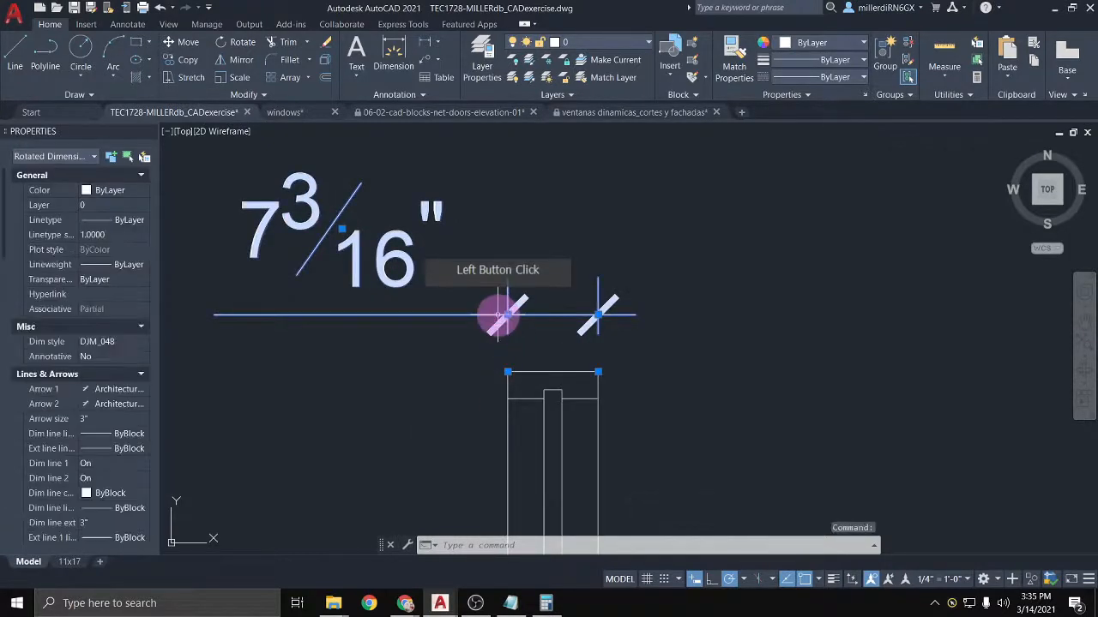
key("Delete")
scroll(495, 314, "down", 3)
left_click(486, 309)
left_click(563, 447)
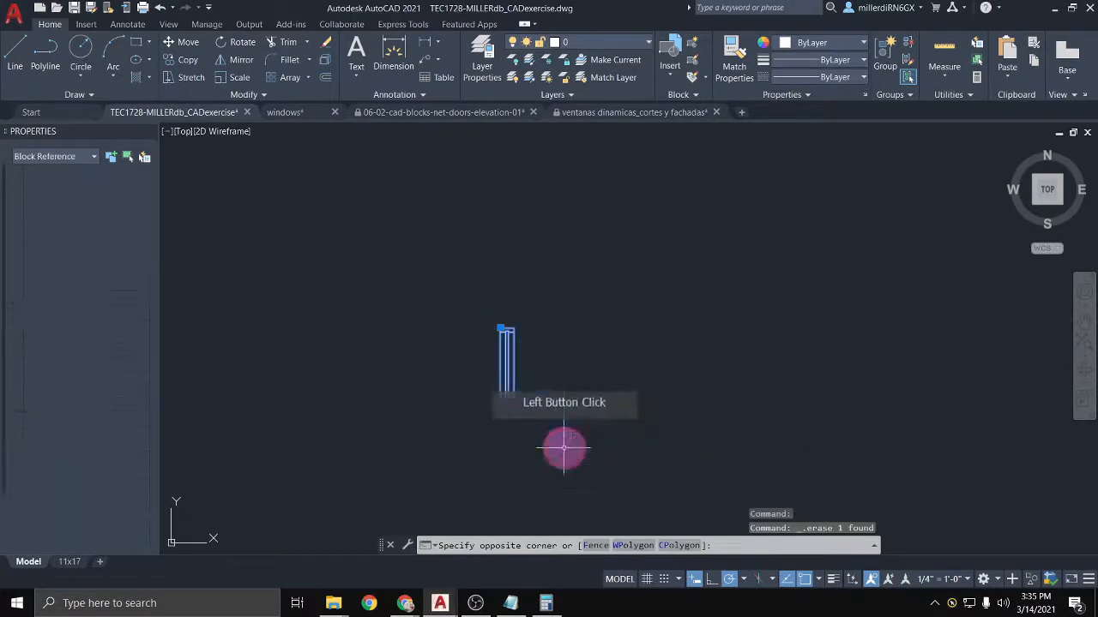
left_click(190, 41)
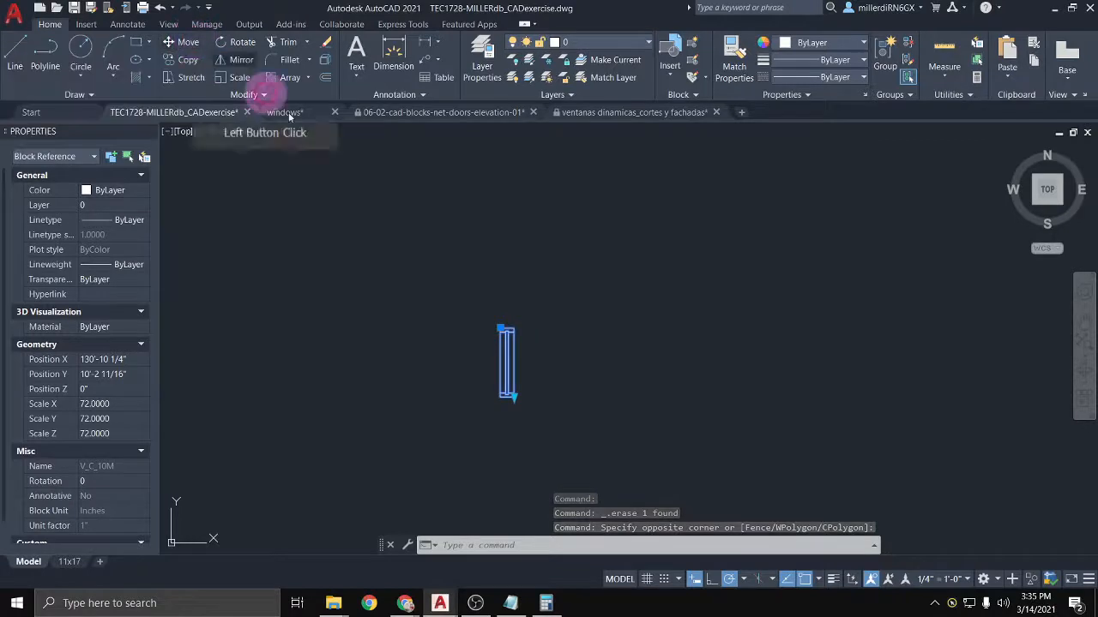
scroll(473, 379, "up", 5)
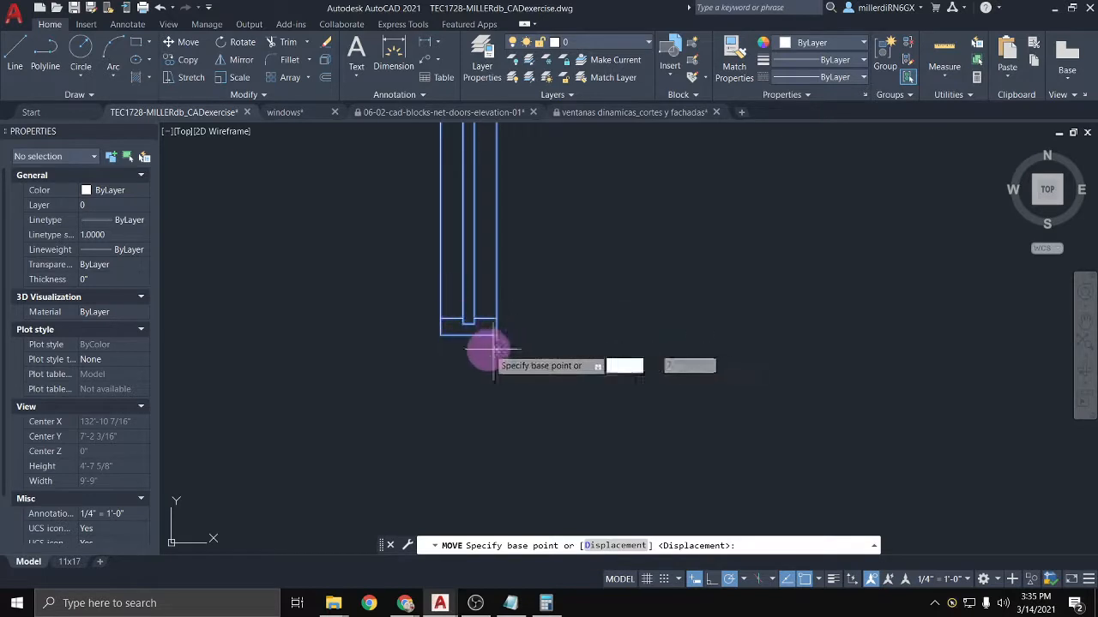
key("Escape")
scroll(516, 343, "down", 4)
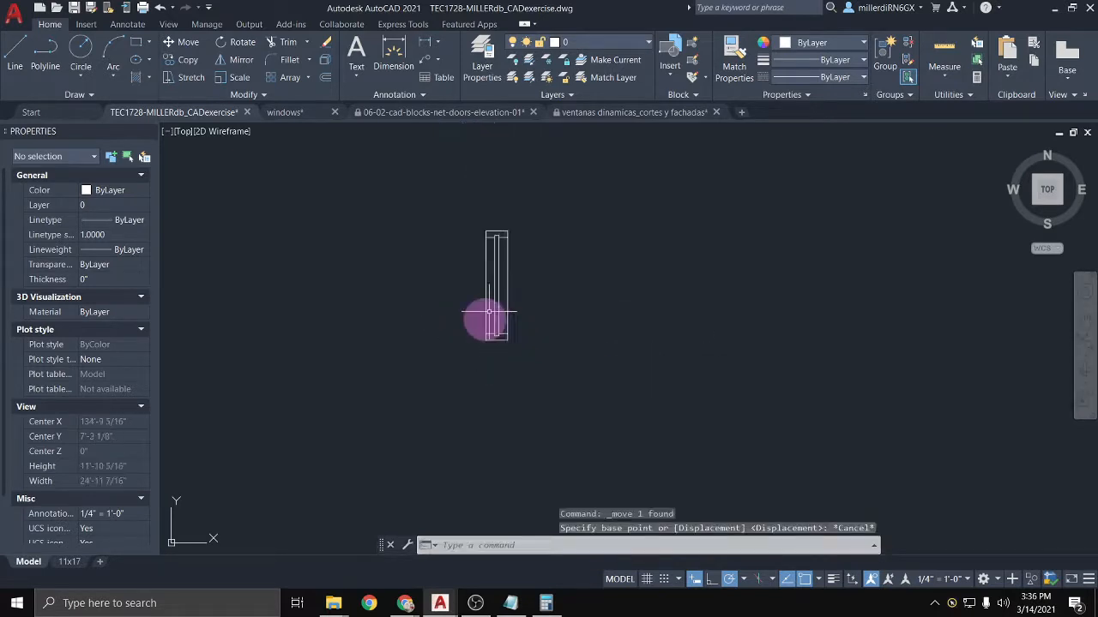
Step: Copy the window block from the midpoint of its lower end to the midpoint of the lower edge of the floor plan's right-hand wall opening
left_click(474, 206)
left_click(552, 383)
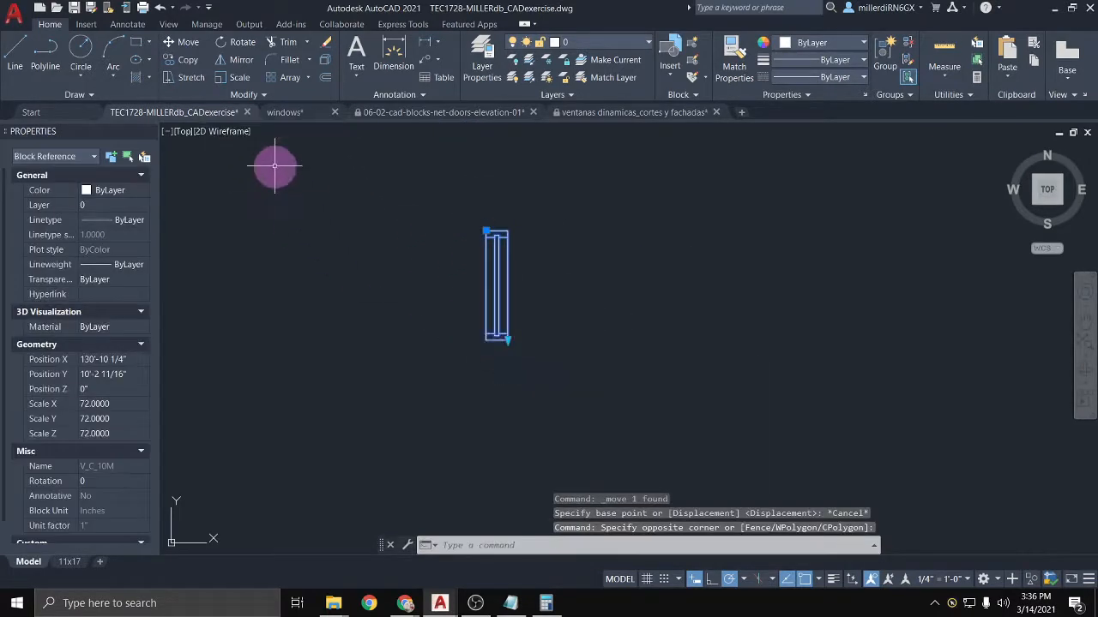
type("co")
key("Return")
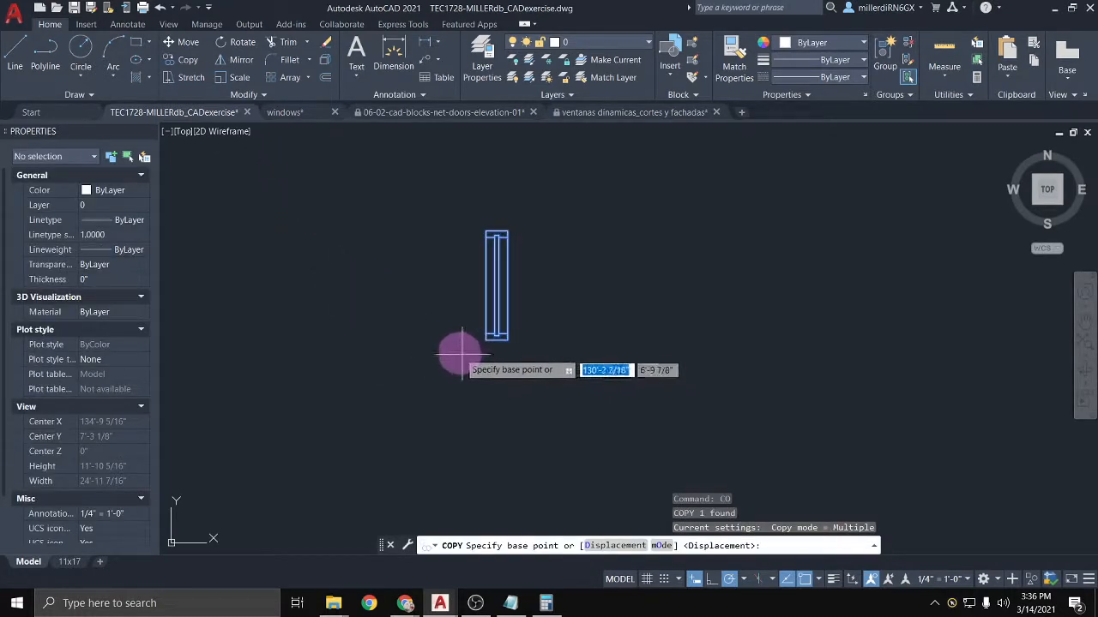
right_click(439, 339, "shift")
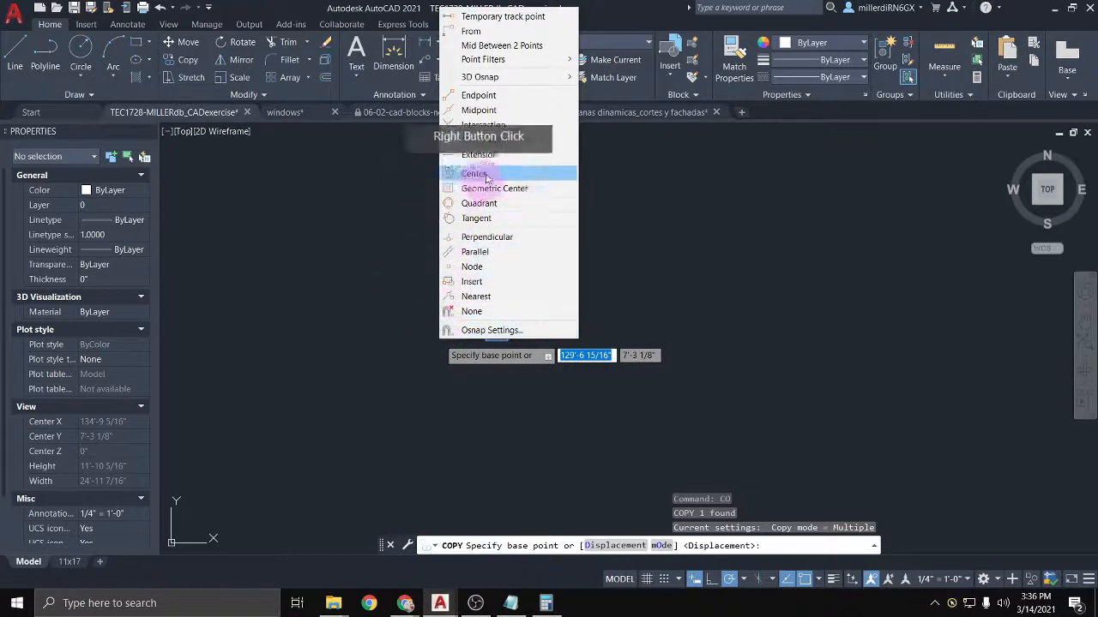
left_click(479, 109)
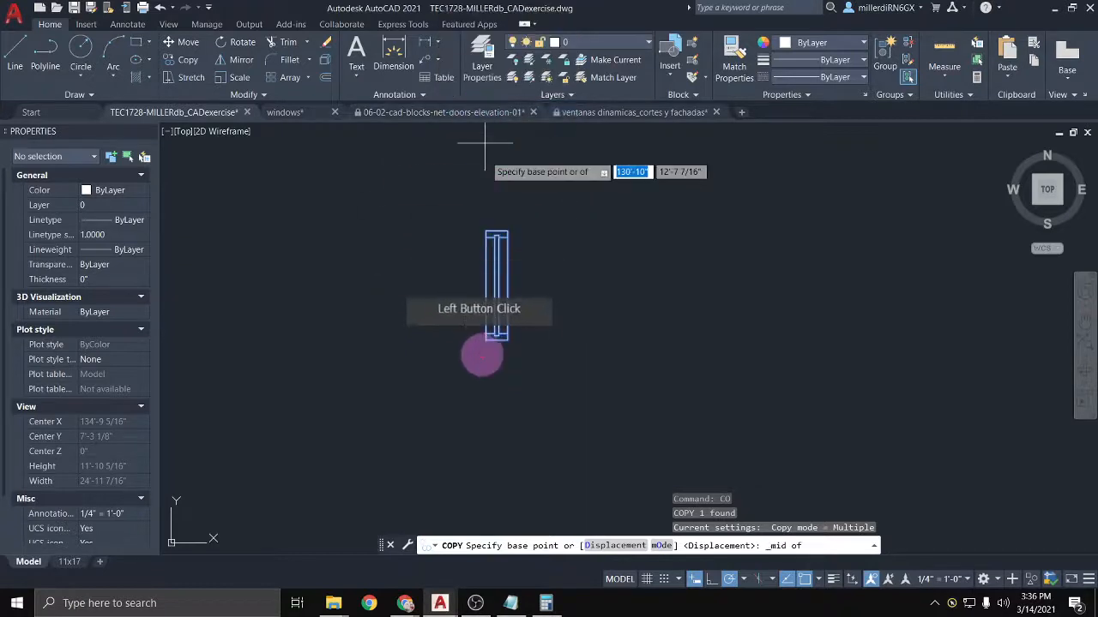
scroll(498, 339, "up", 5)
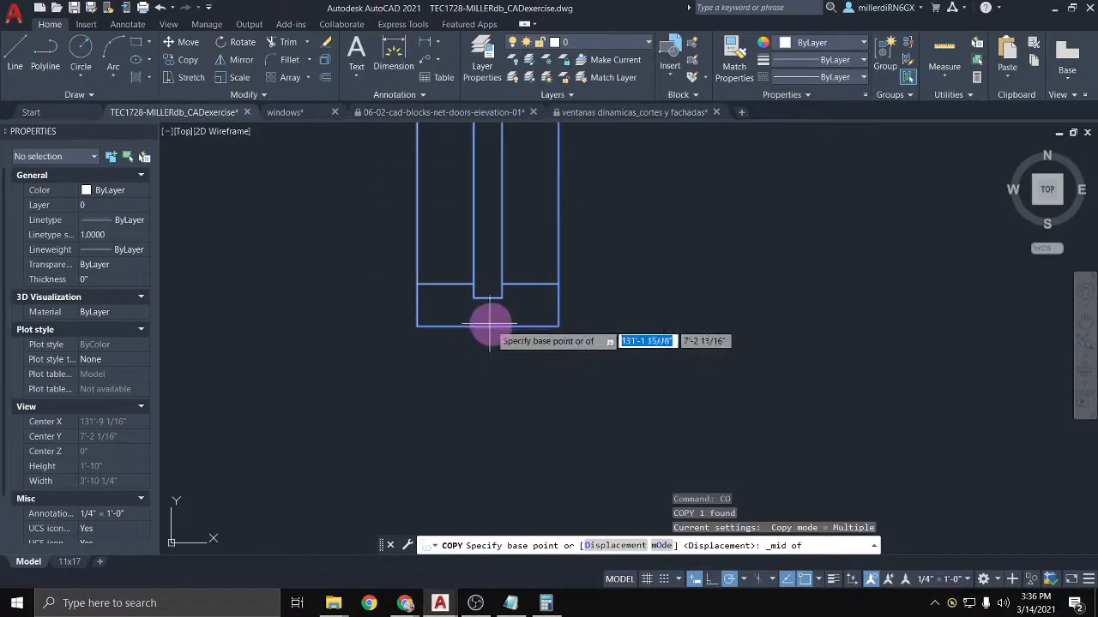
left_click(490, 319)
scroll(489, 324, "down", 6)
scroll(487, 320, "down", 8)
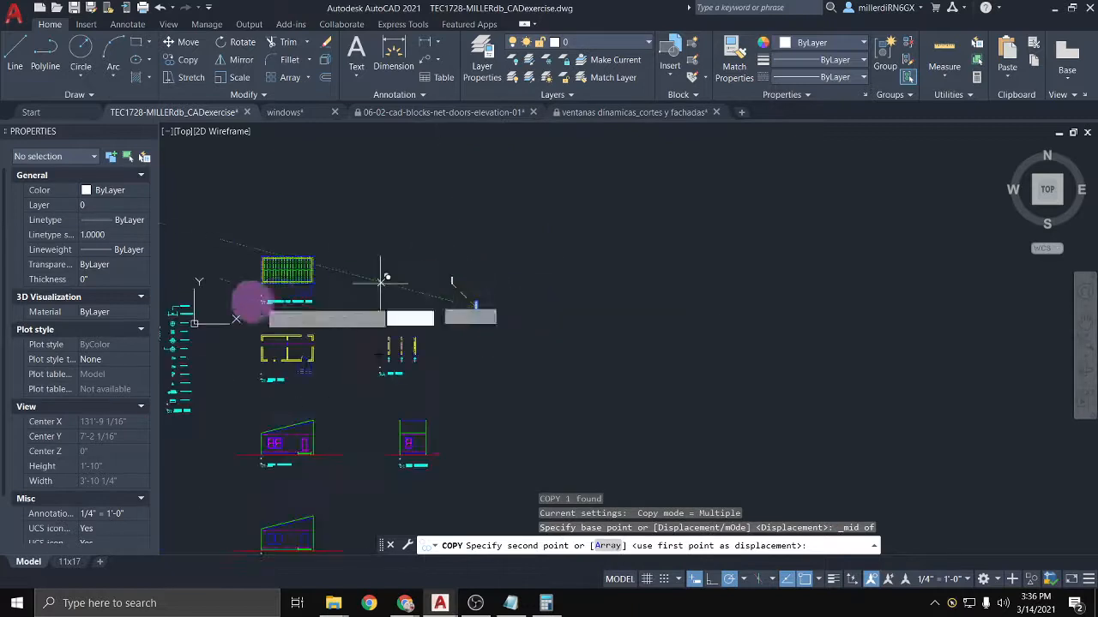
scroll(297, 344, "up", 8)
scroll(459, 360, "up", 2)
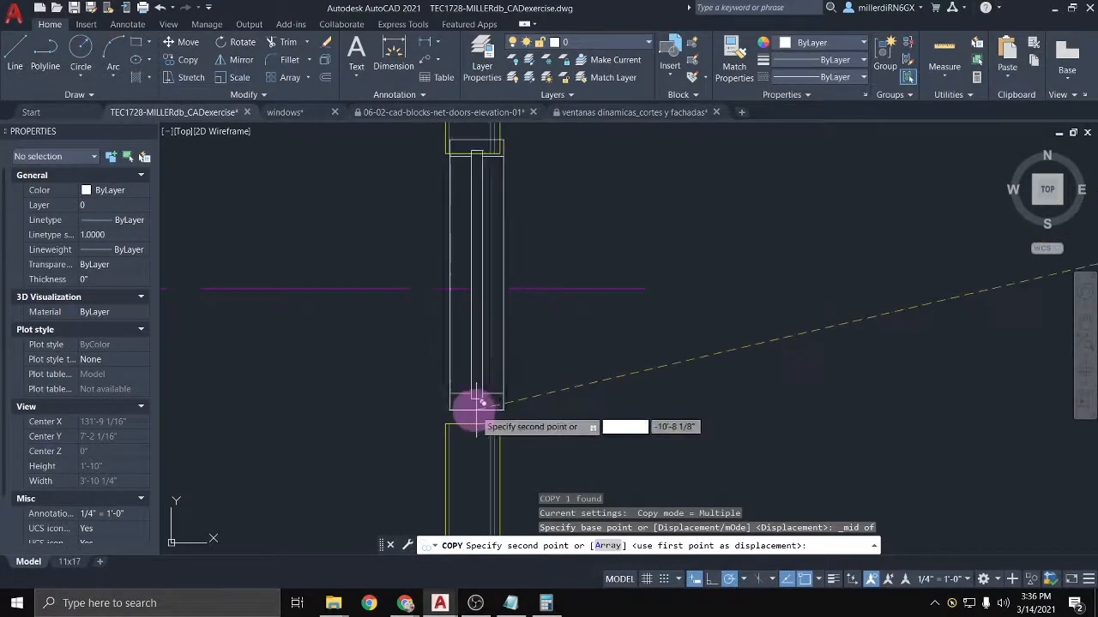
right_click(467, 415, "shift")
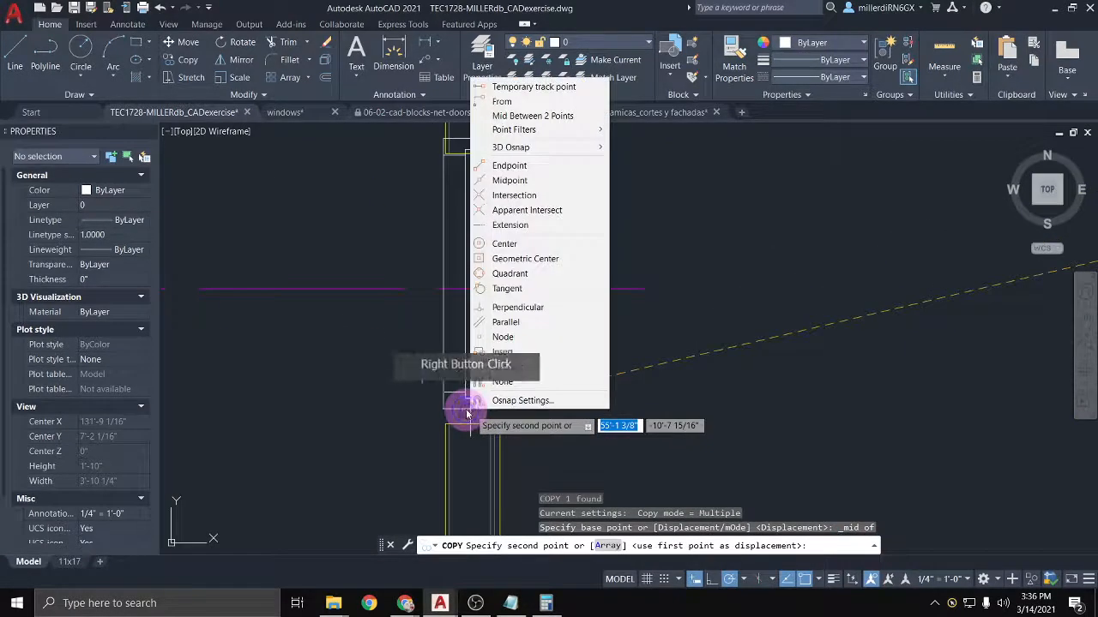
left_click(517, 182)
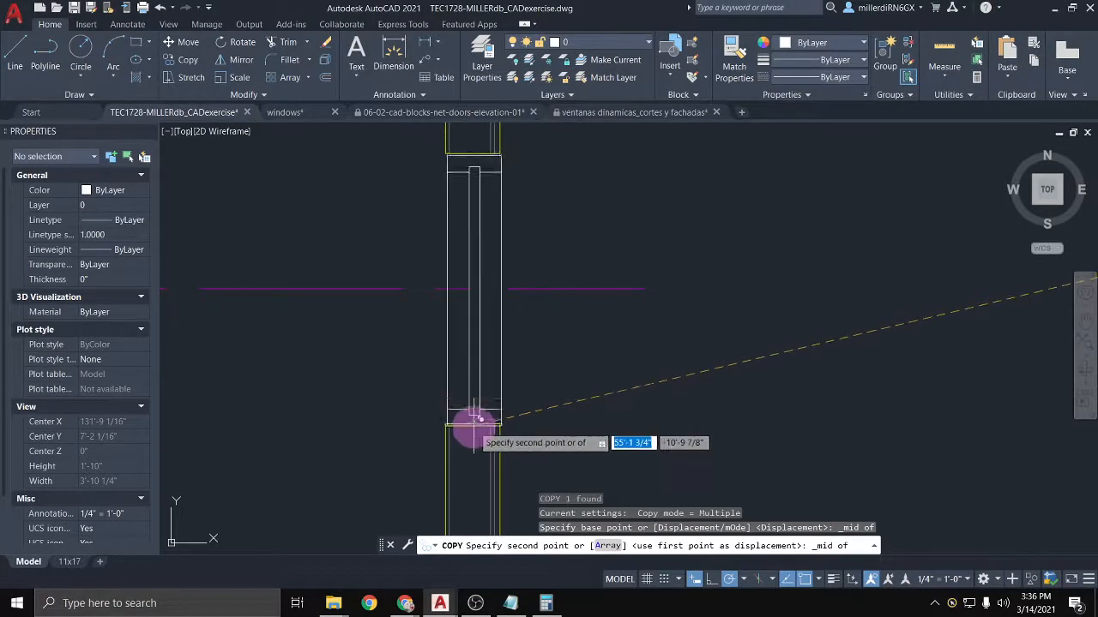
left_click(474, 417)
key("Escape")
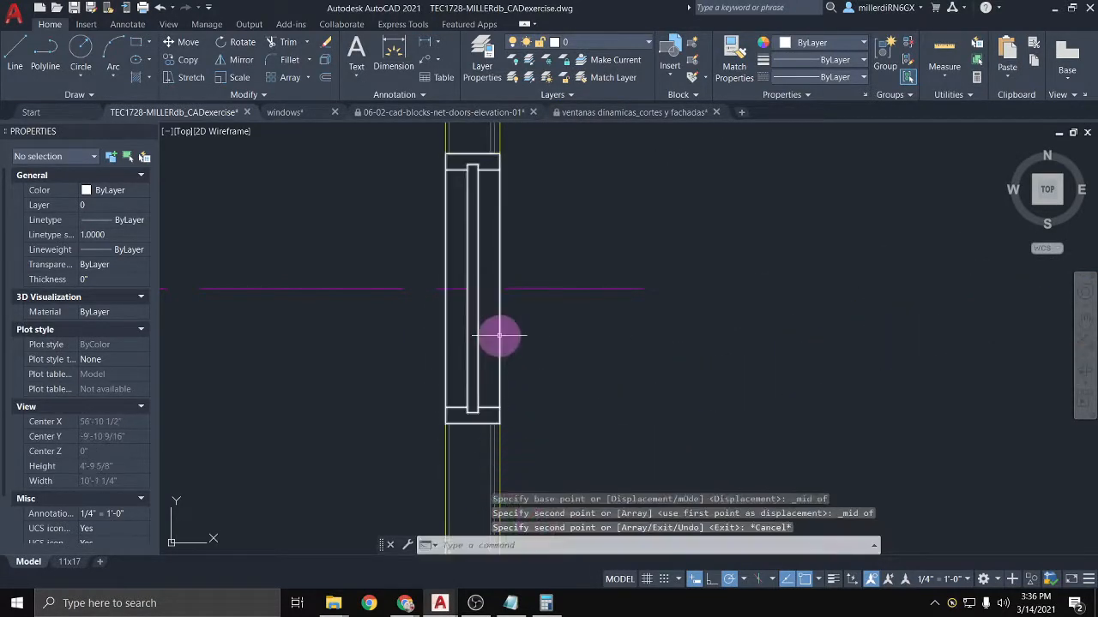
Step: Assign the window block placed in the wall opening to layer A-LINE-0004, and explode it
left_click(500, 328)
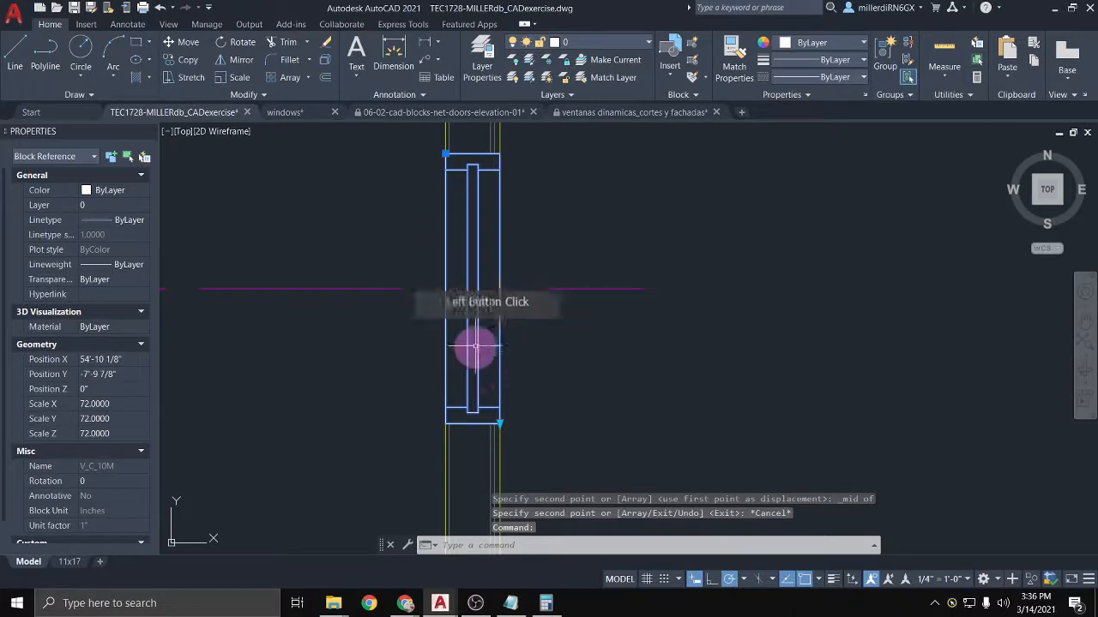
left_click(592, 42)
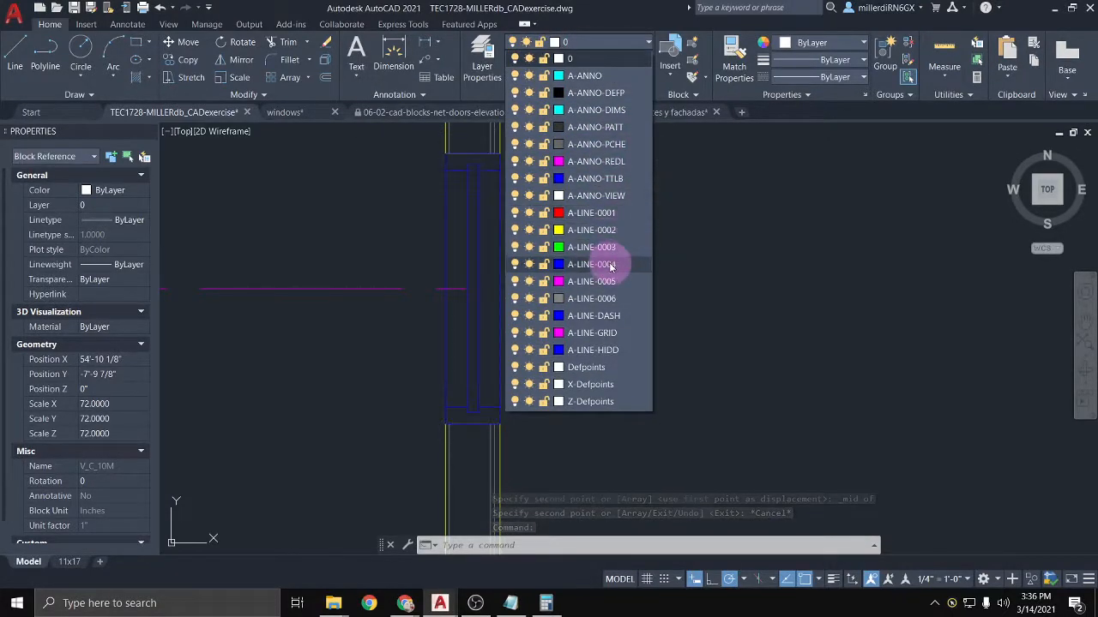
left_click(601, 264)
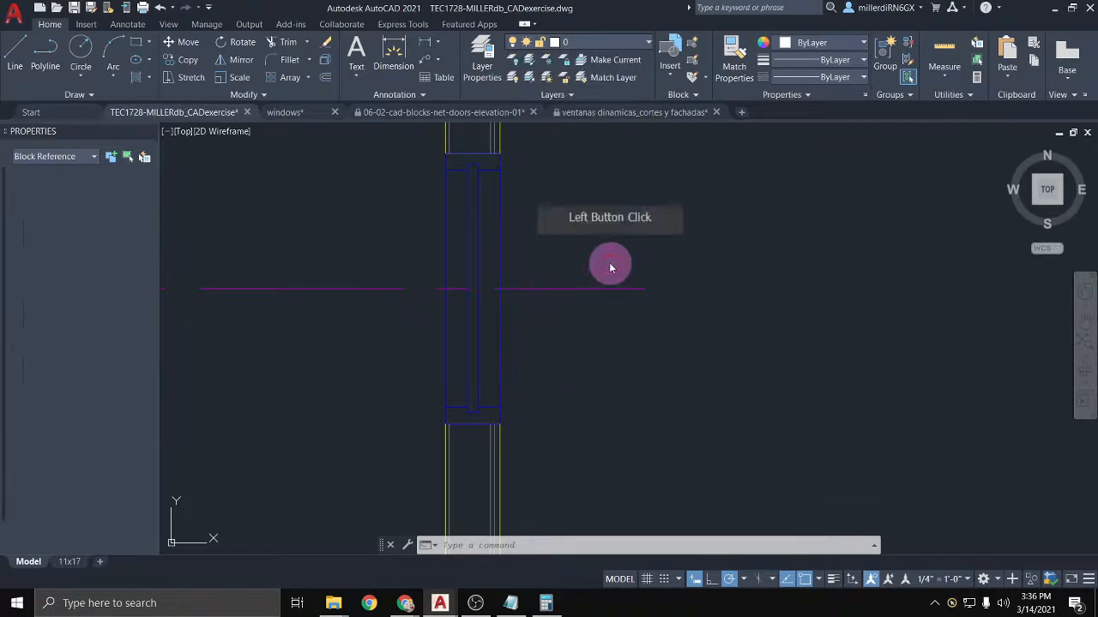
left_click(498, 295)
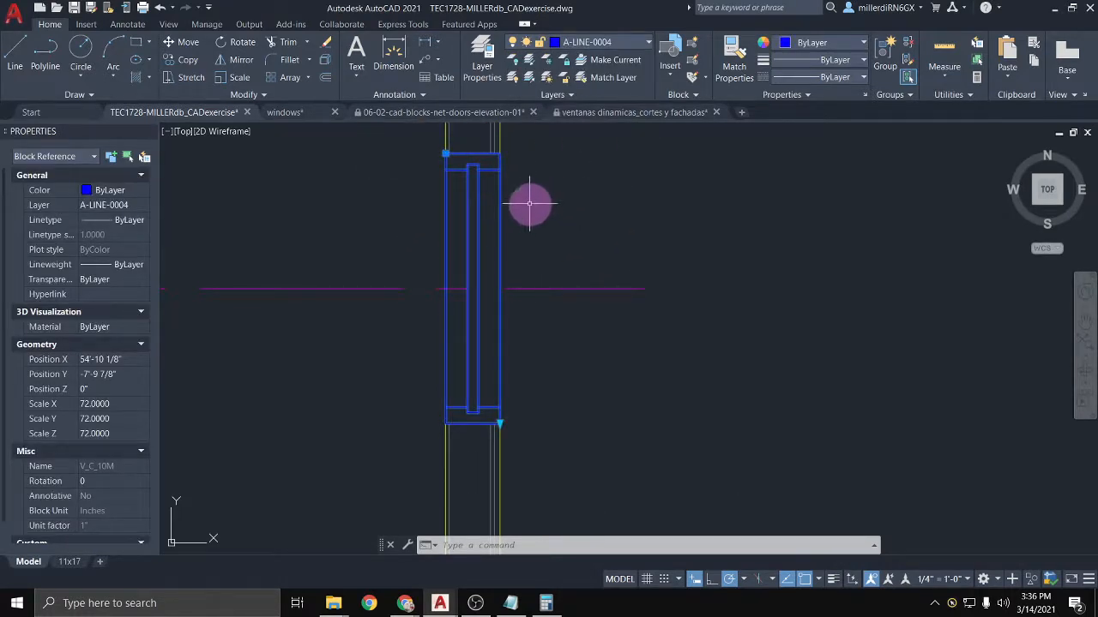
key("Return")
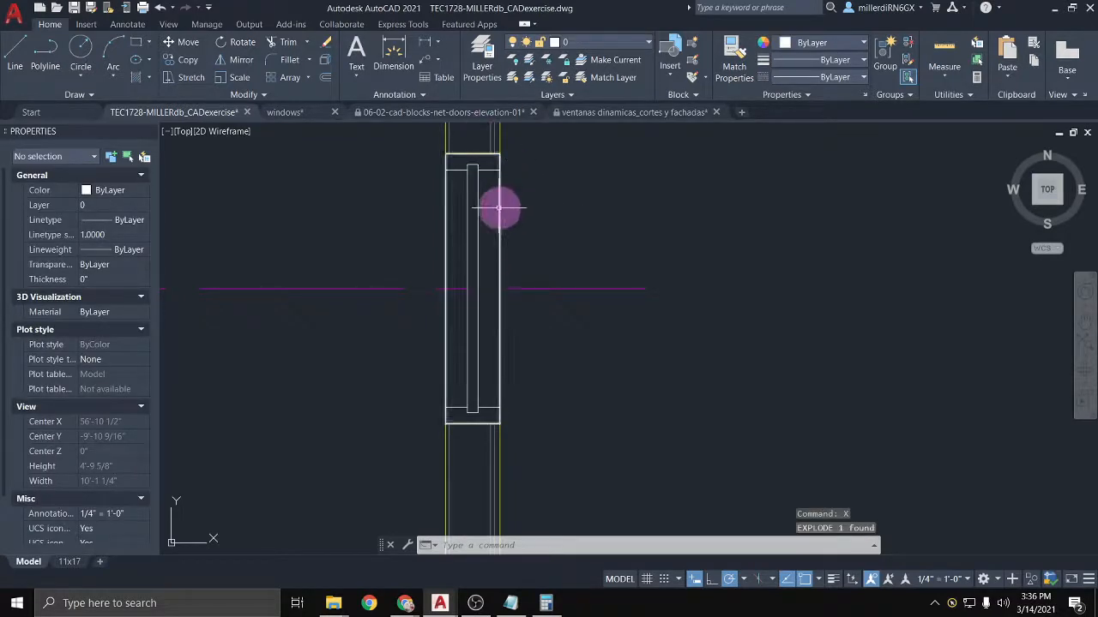
Step: Assign the exploded window's outer frame polyline to layer A-LINE-0004 and clear the selection
left_click(498, 207)
left_click(571, 42)
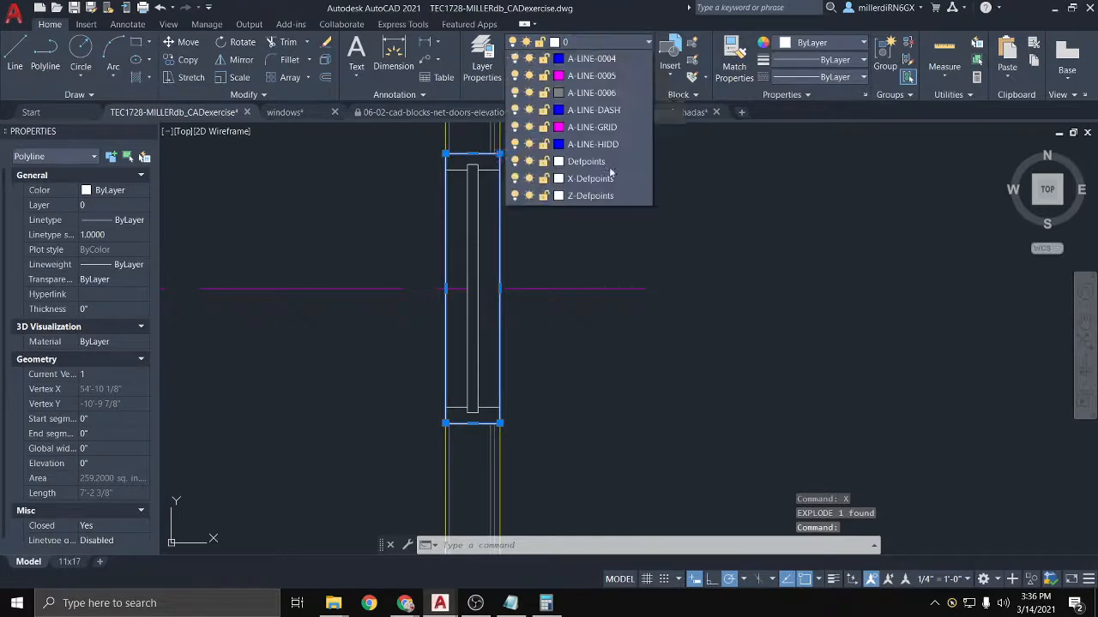
left_click(619, 266)
left_click(477, 223)
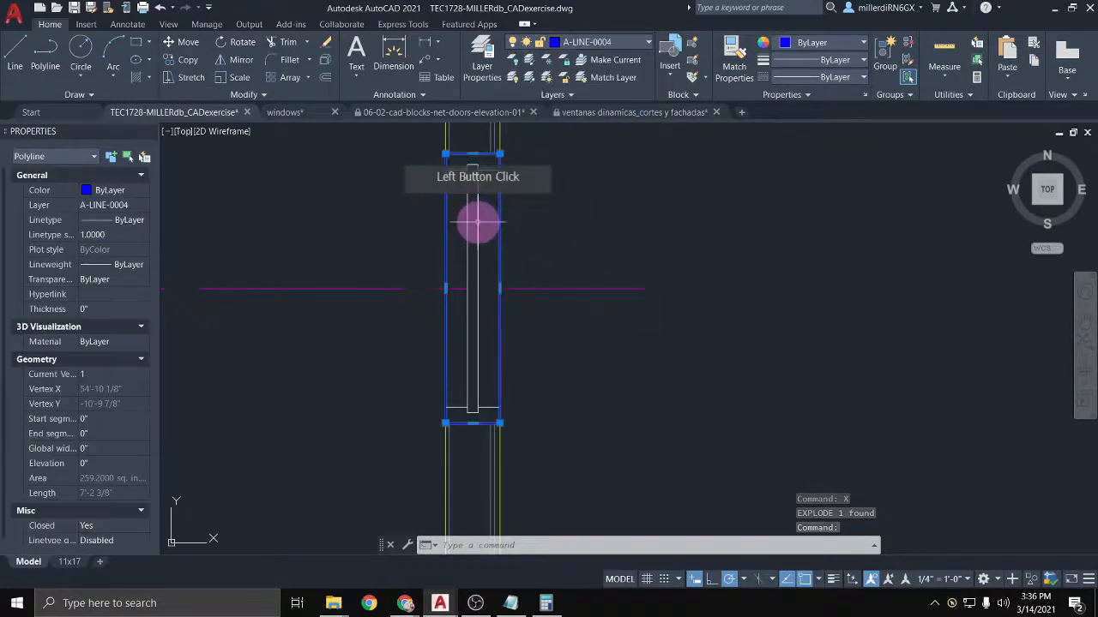
key("Escape")
Step: Assign the four lines of the window's narrow central glass pane to layer A-LINE-0005
left_click(466, 211)
left_click(465, 161)
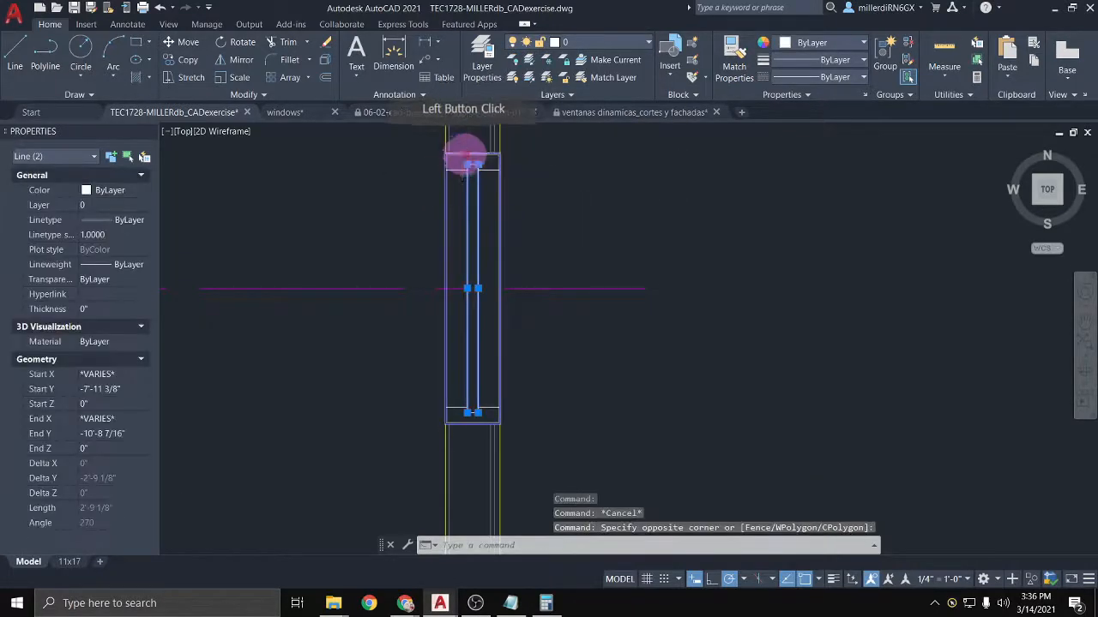
scroll(465, 161, "up", 5)
left_click(484, 189)
scroll(480, 221, "down", 5)
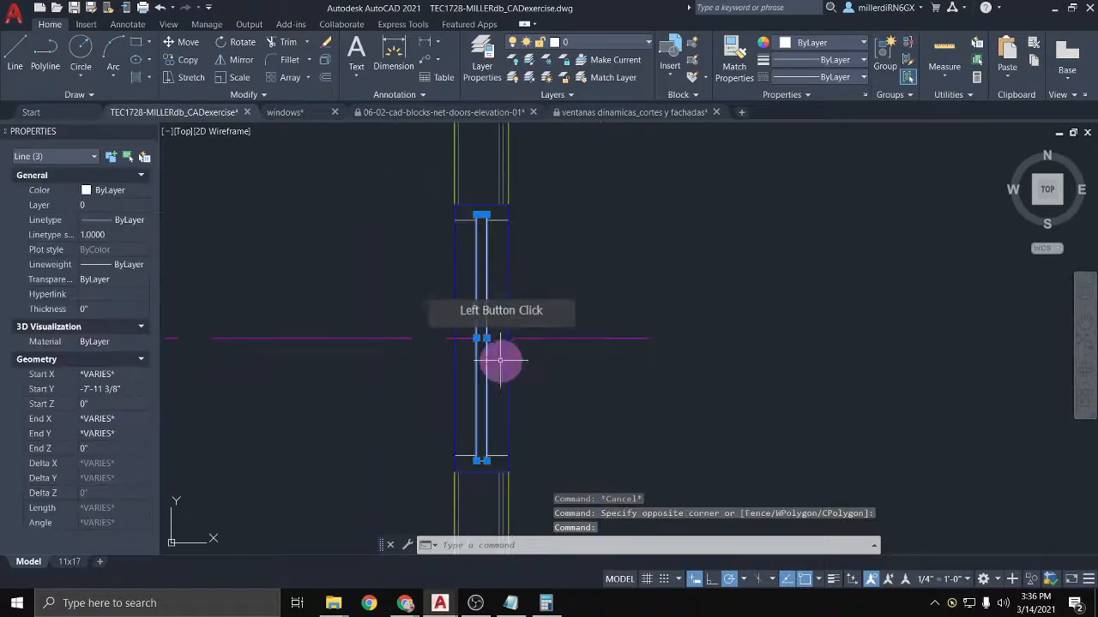
middle_click_drag(494, 361, 478, 262)
scroll(462, 367, "up", 5)
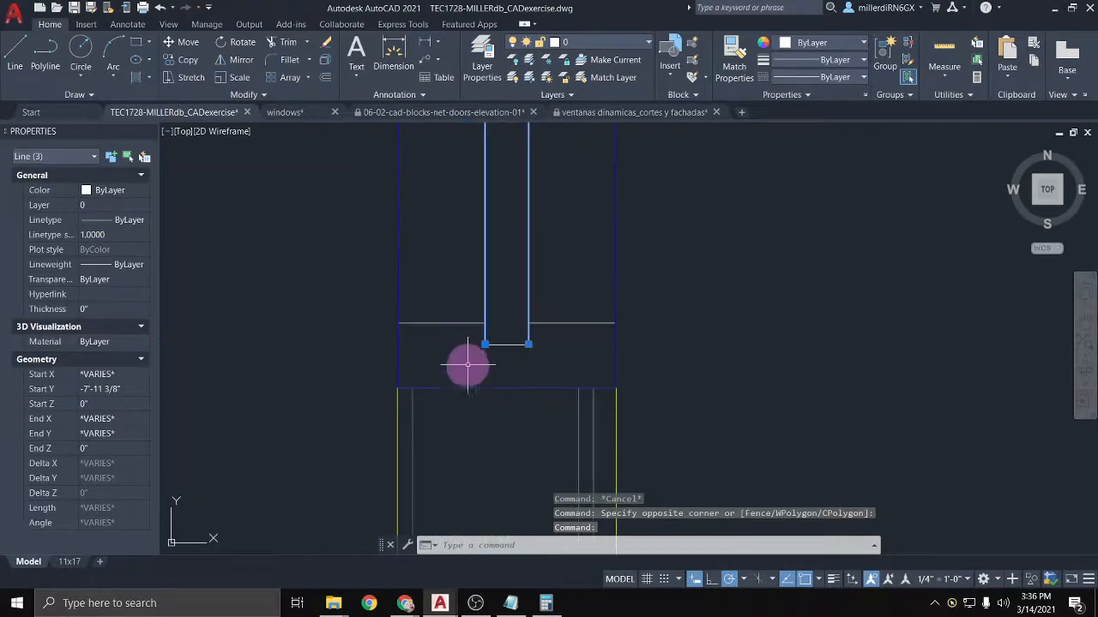
left_click(496, 316)
left_click(632, 41)
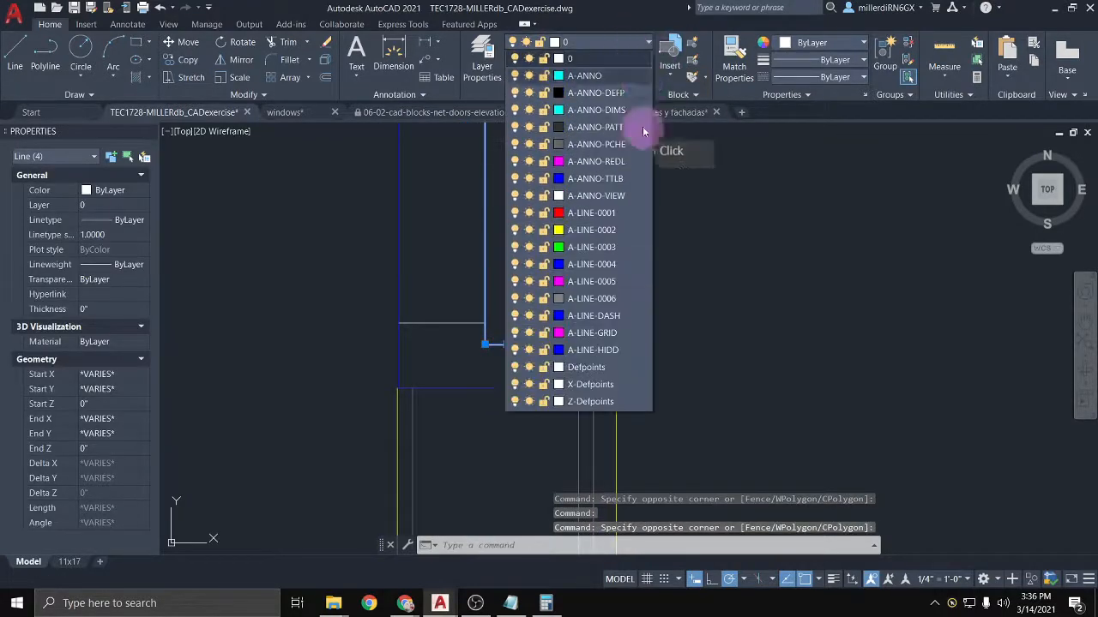
left_click(596, 283)
left_click(71, 340)
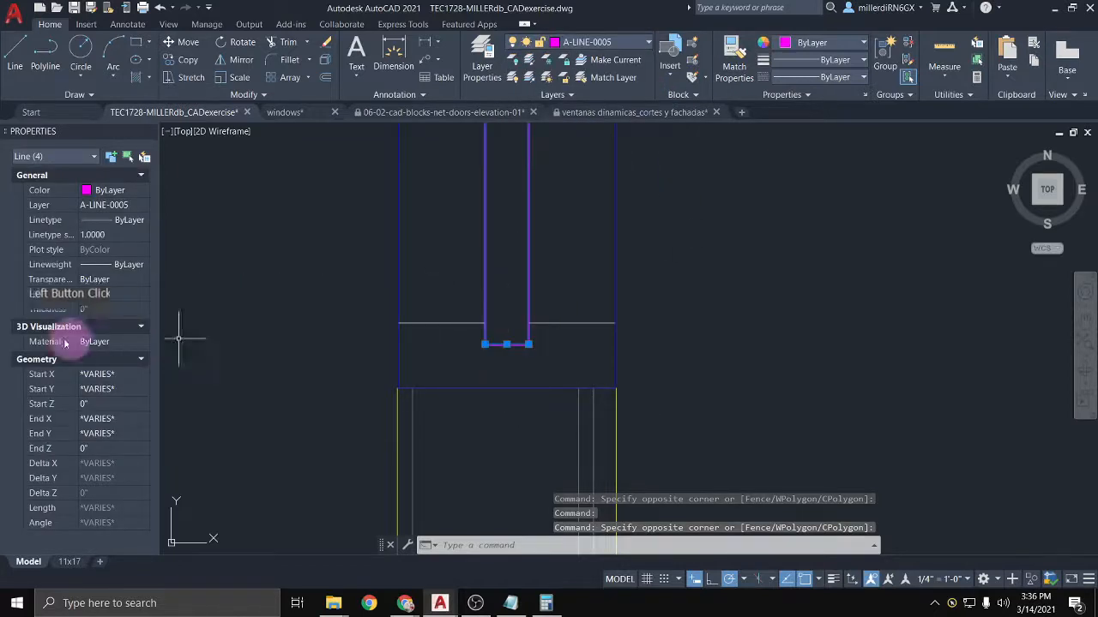
Step: Reassign the window's outer frame polyline to layer A-LINE-0005 and clear the selection
key("Escape")
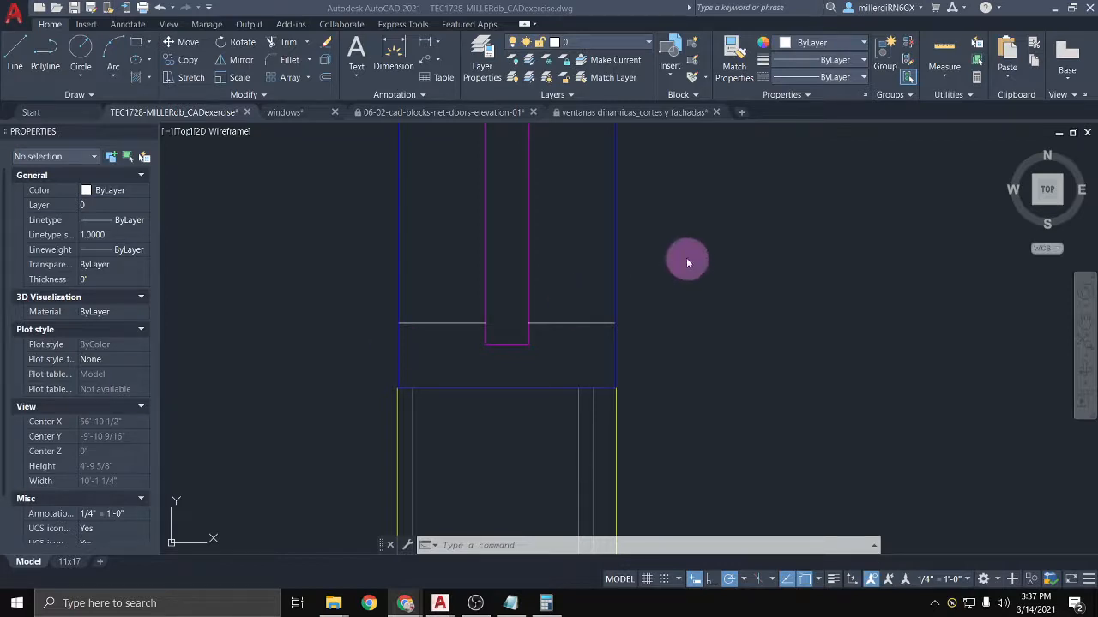
left_click(609, 343)
left_click(612, 43)
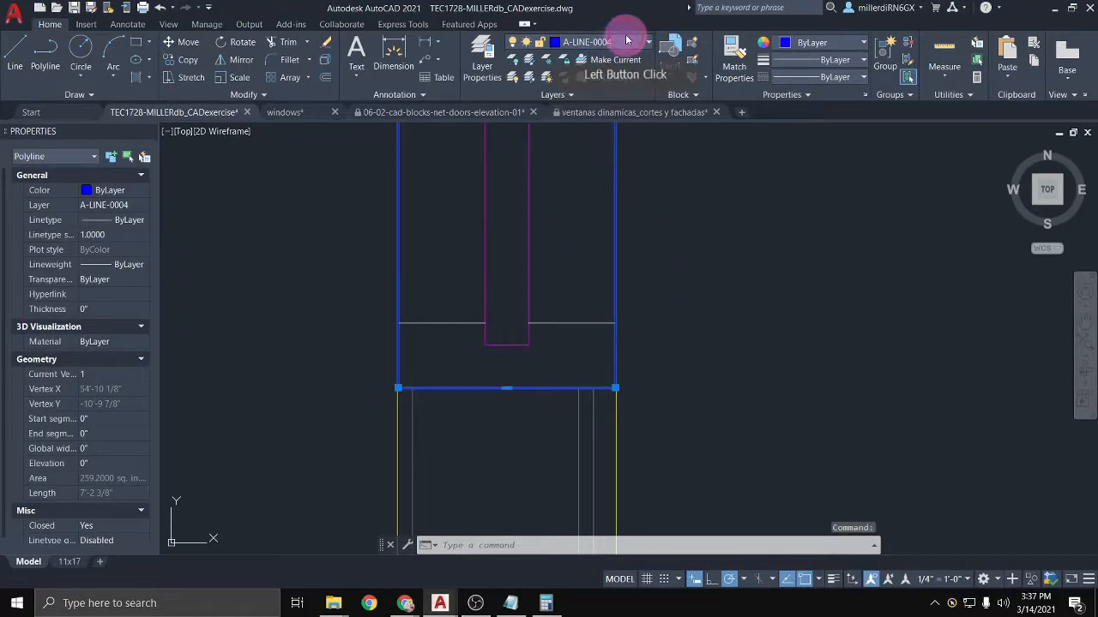
left_click(591, 282)
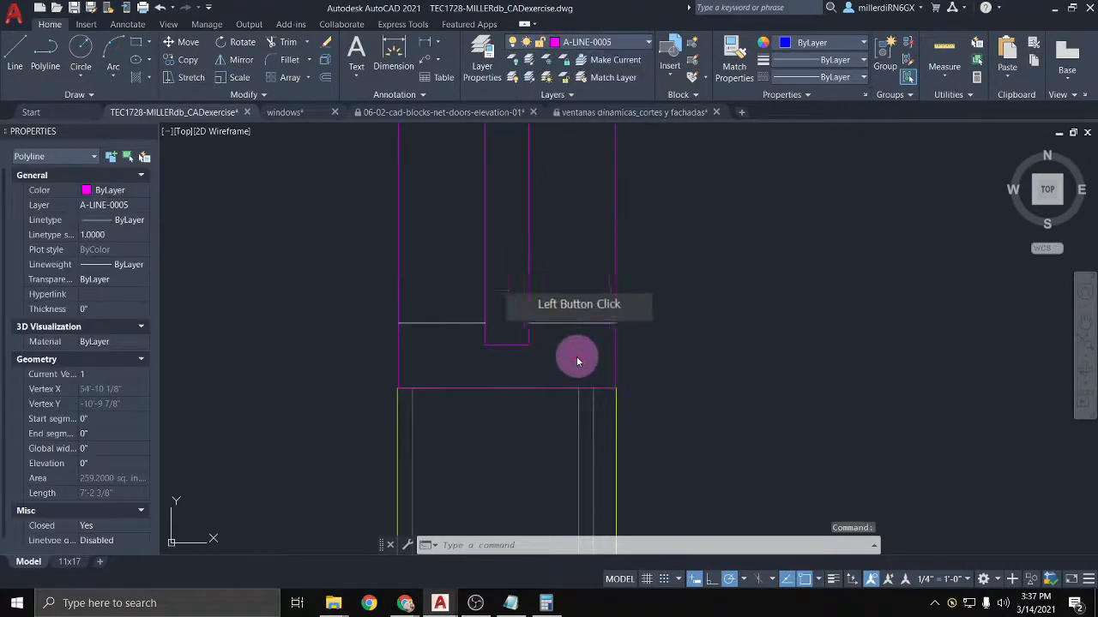
key("Escape")
key("Escape")
Step: Assign the central glass pane lines and the short cross lines at both ends of the window to layer A-LINE-0004
left_click(540, 360)
left_click(443, 278)
scroll(442, 278, "down", 6)
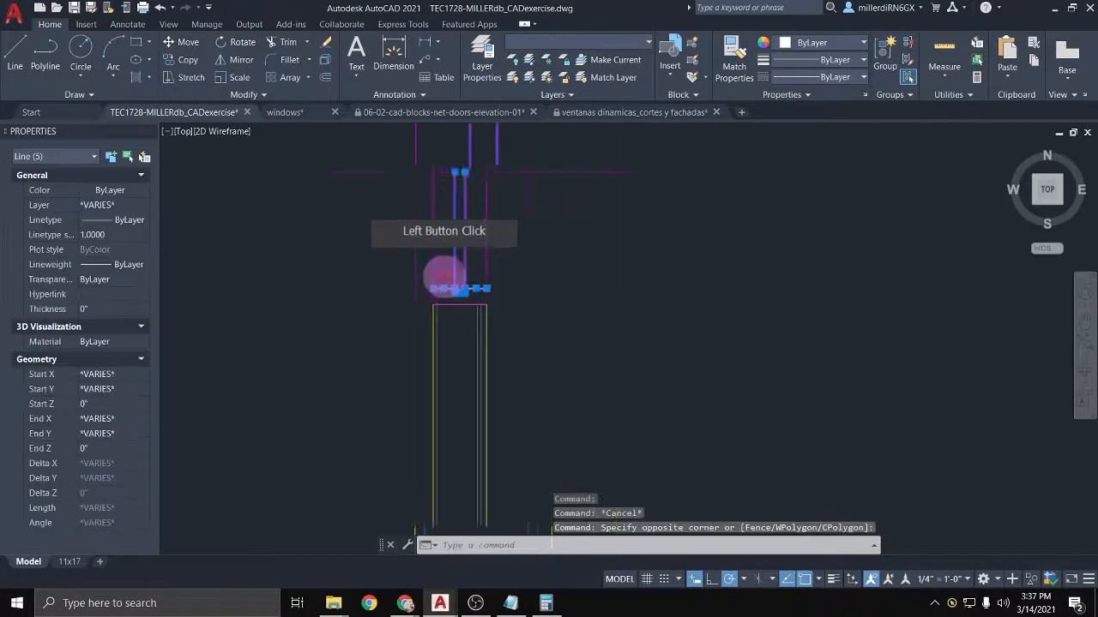
middle_click_drag(465, 172, 495, 348)
scroll(518, 206, "up", 4)
left_click(514, 300)
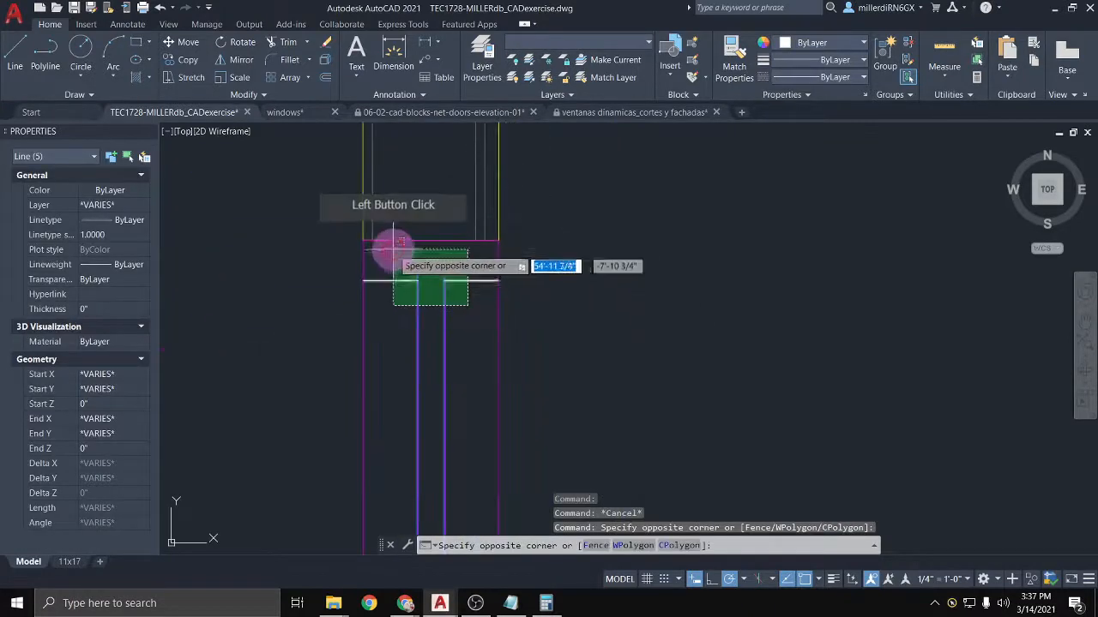
left_click(392, 250)
left_click(606, 40)
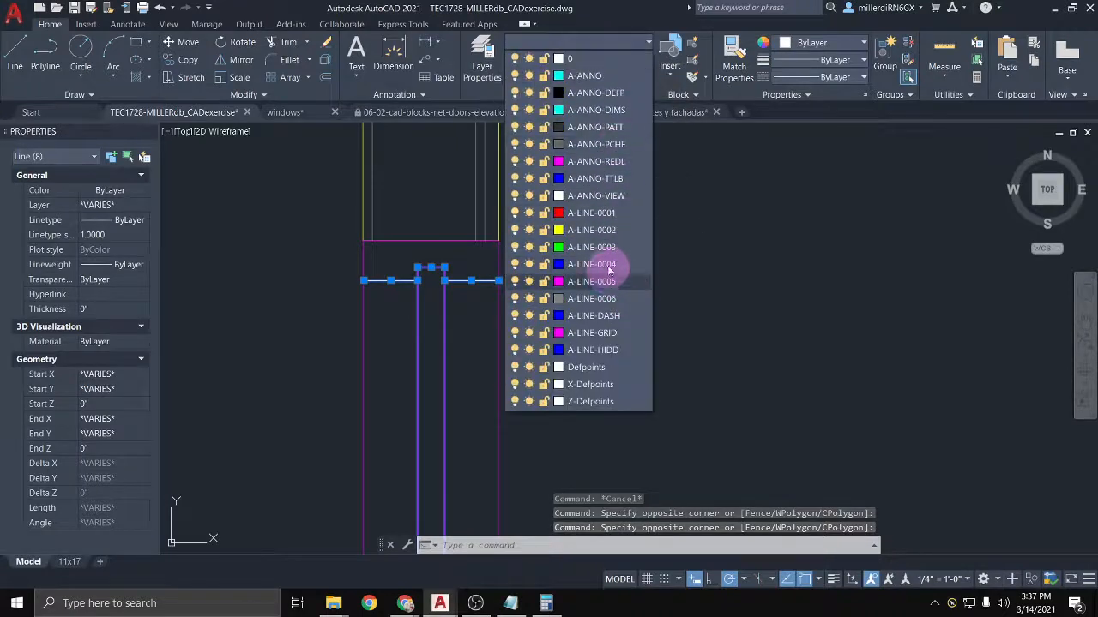
left_click(611, 266)
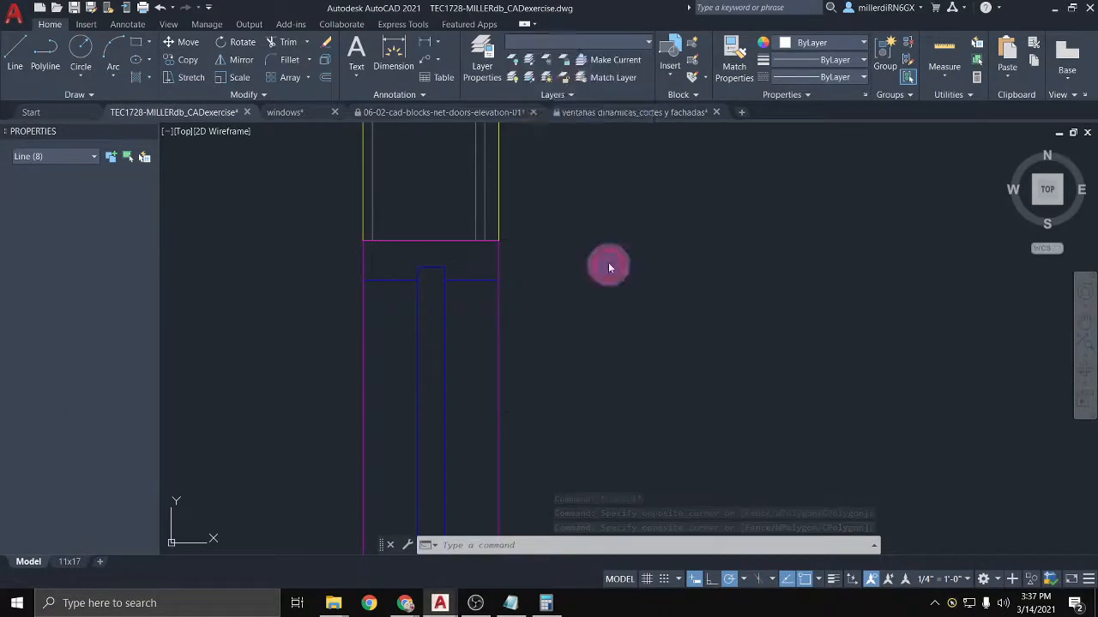
left_click(585, 47)
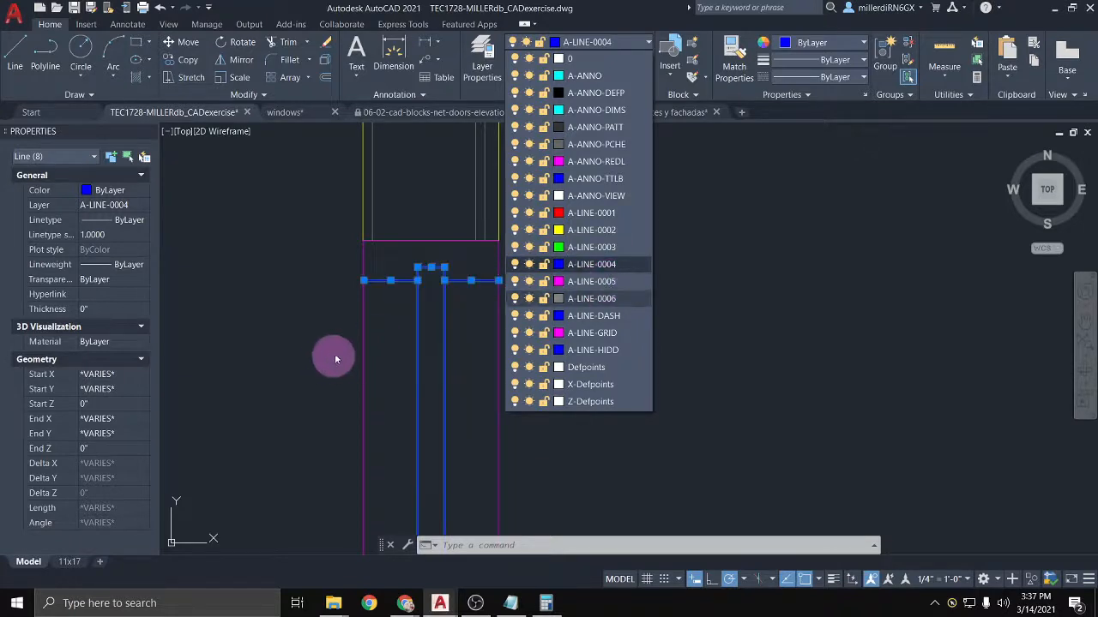
left_click(331, 309)
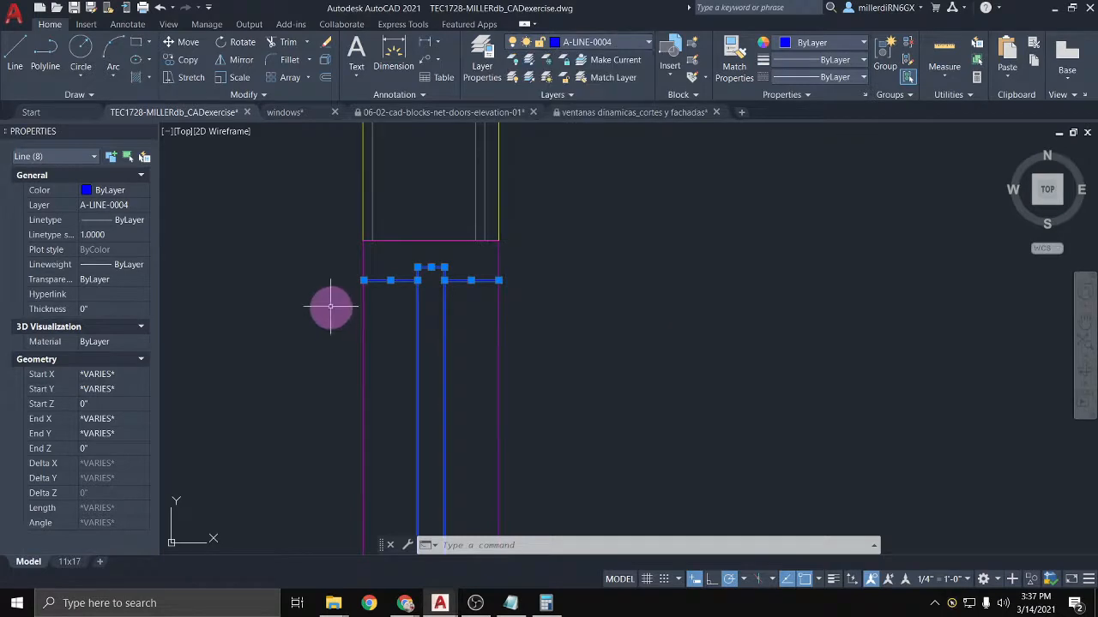
Step: Start copying the complete window assembly in the east wall, using the midpoint of its north end as the base point
key("Escape")
scroll(360, 271, "down", 5)
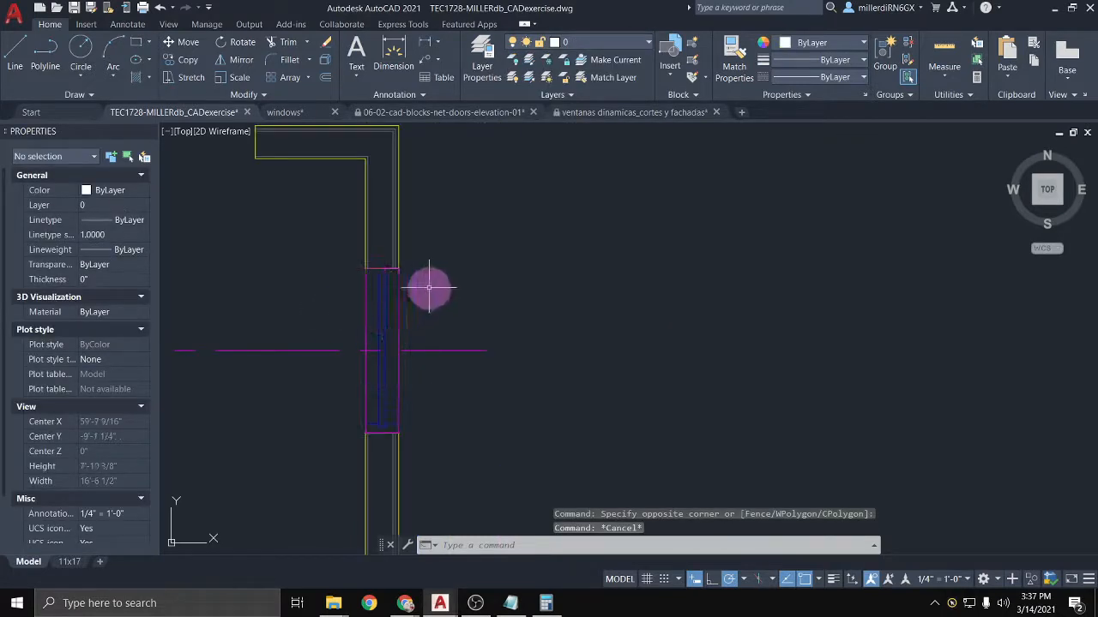
middle_click_drag(429, 289, 620, 314)
scroll(608, 359, "up", 4)
left_click(578, 403)
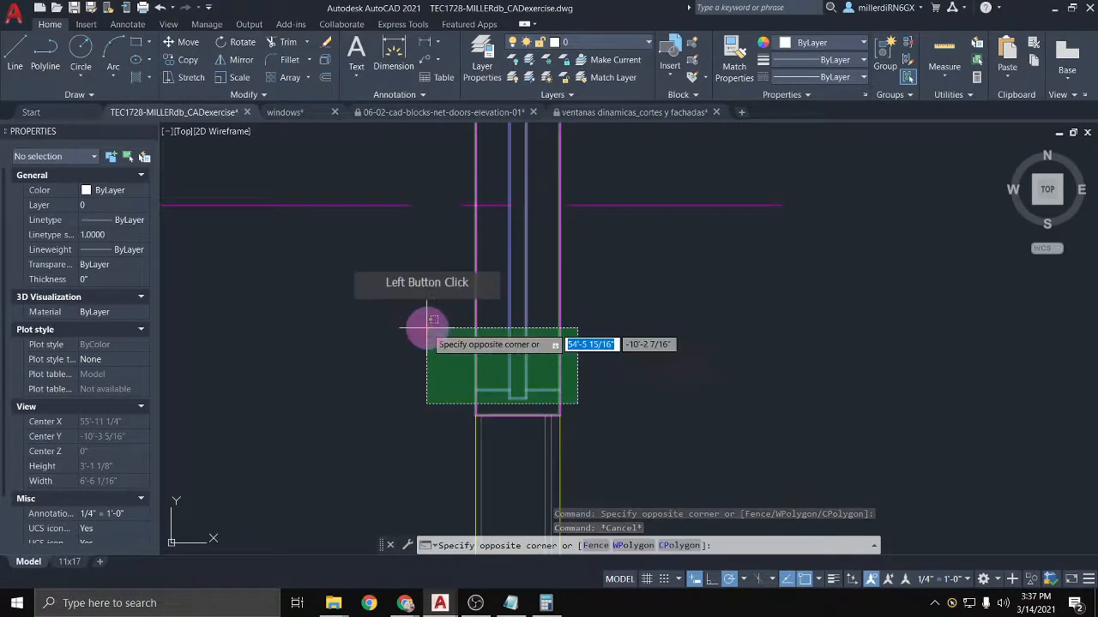
left_click(433, 320)
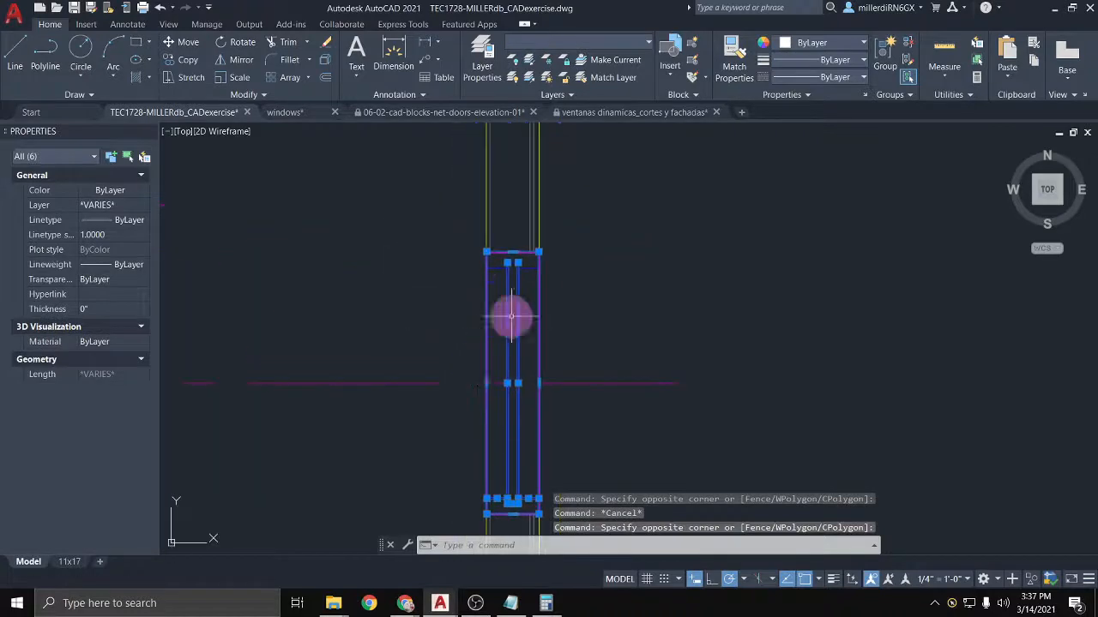
scroll(532, 304, "up", 5)
left_click(558, 298)
left_click(301, 181)
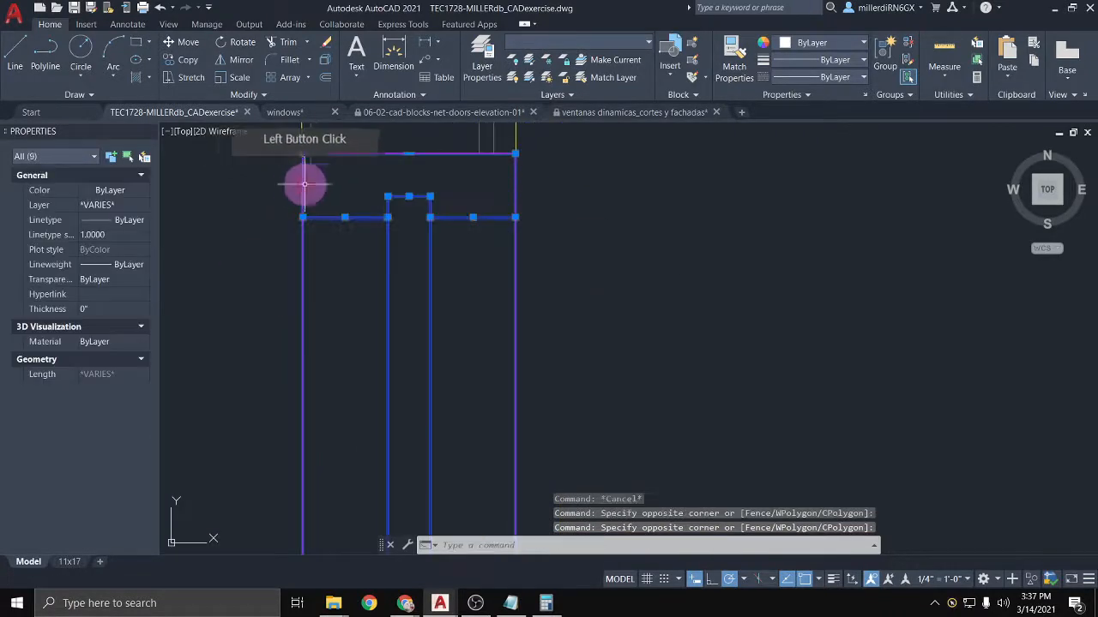
scroll(298, 172, "down", 4)
left_click(188, 62)
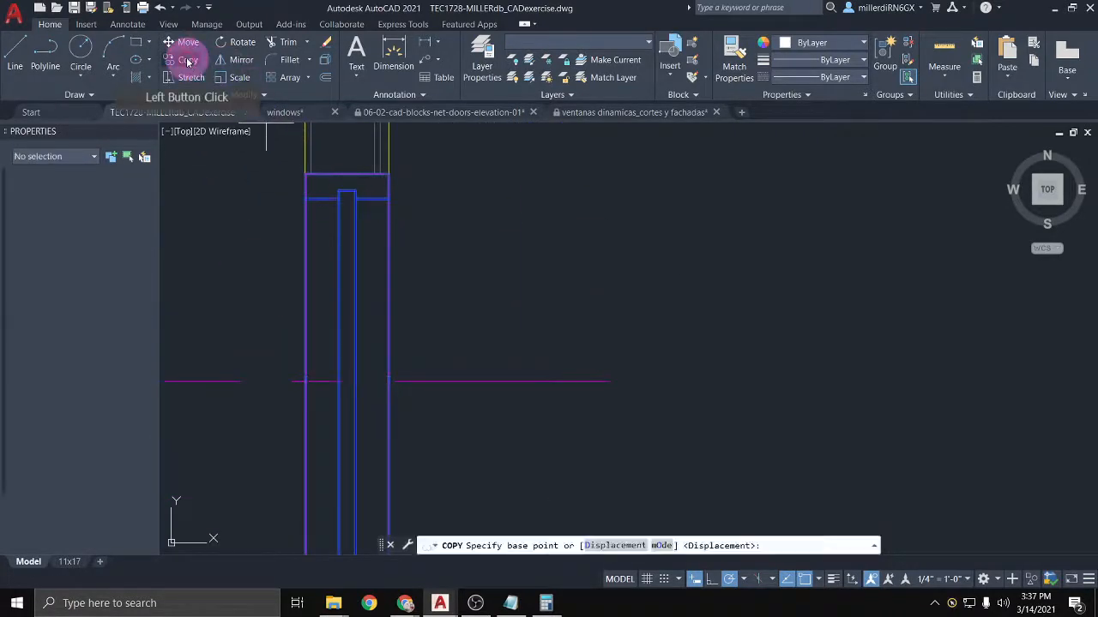
right_click(338, 161, "shift")
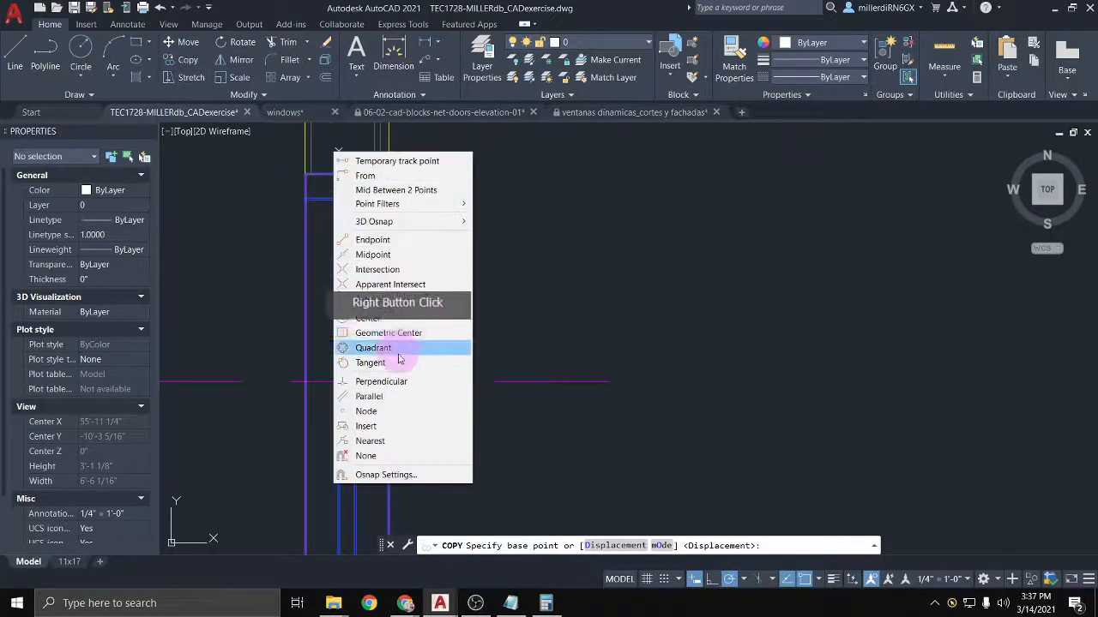
left_click(375, 255)
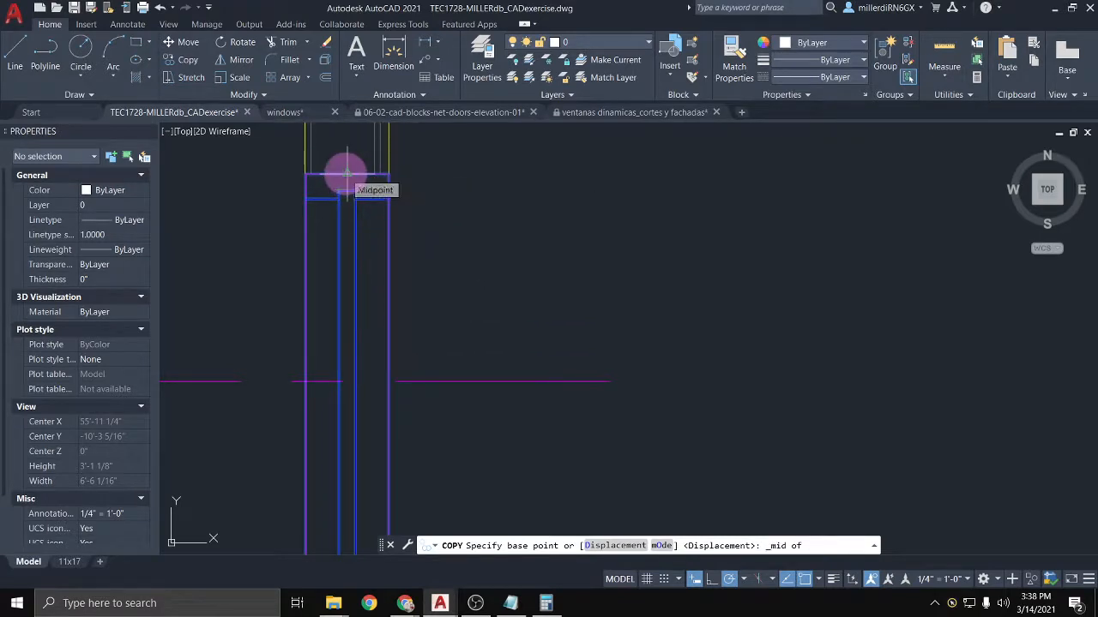
left_click(346, 174)
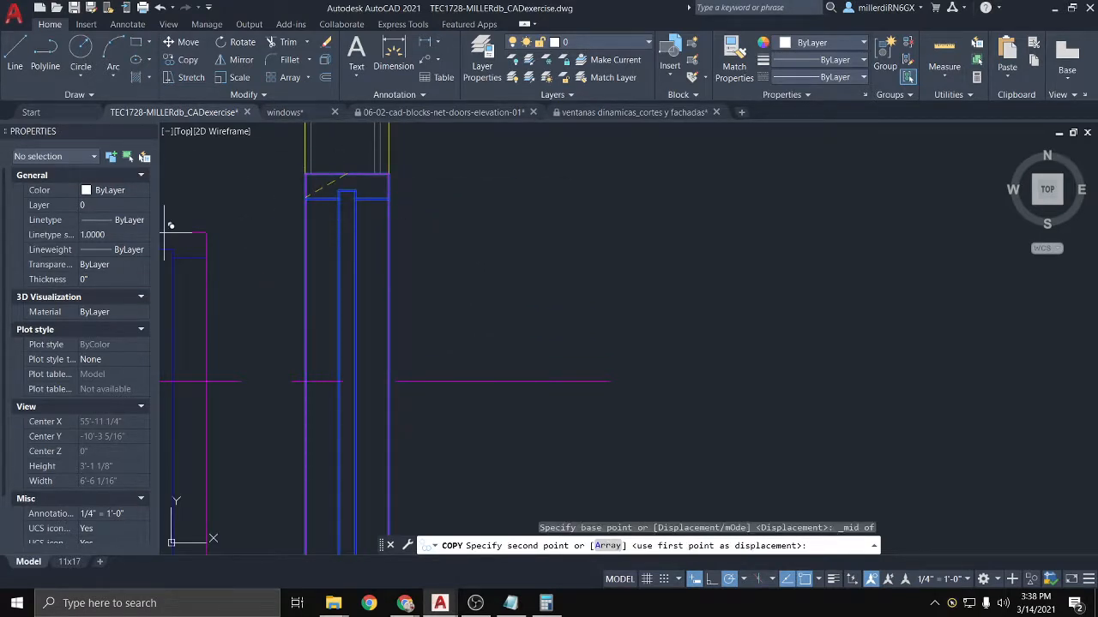
Step: Place the window copy in the west wall opening, snapped to the midpoint of the opening's north edge
left_click(287, 131)
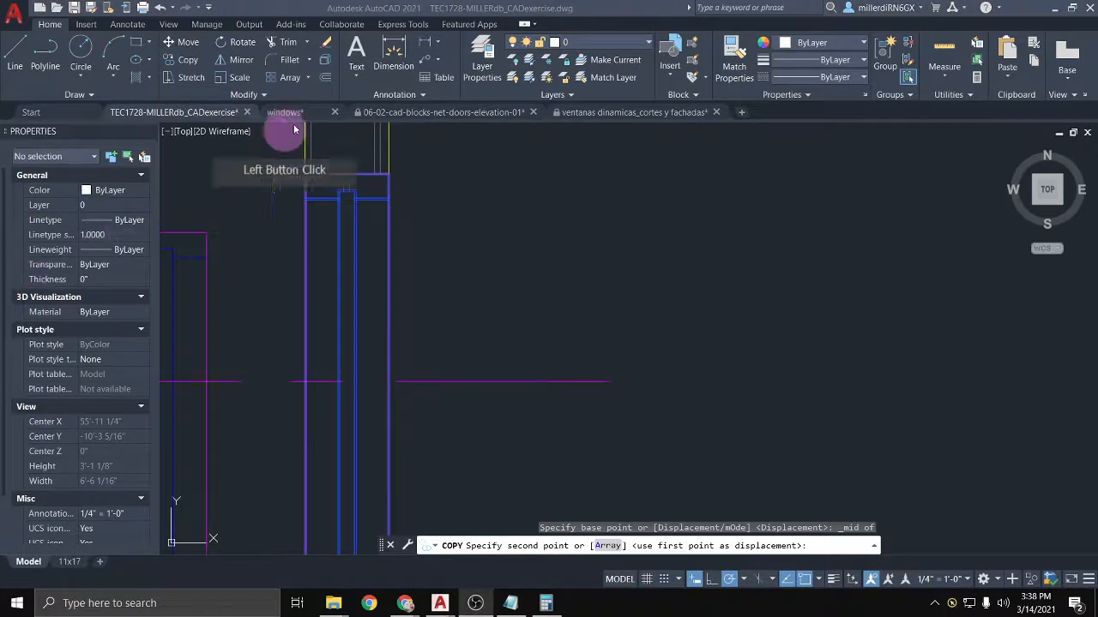
left_click(420, 8)
left_click(376, 232)
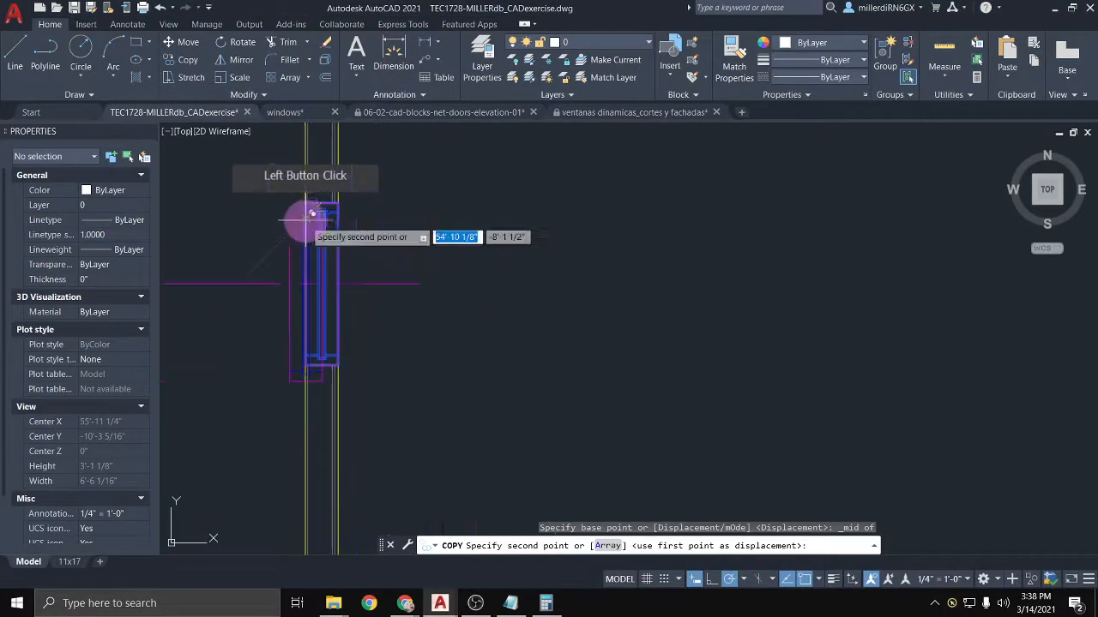
scroll(493, 236, "down", 5)
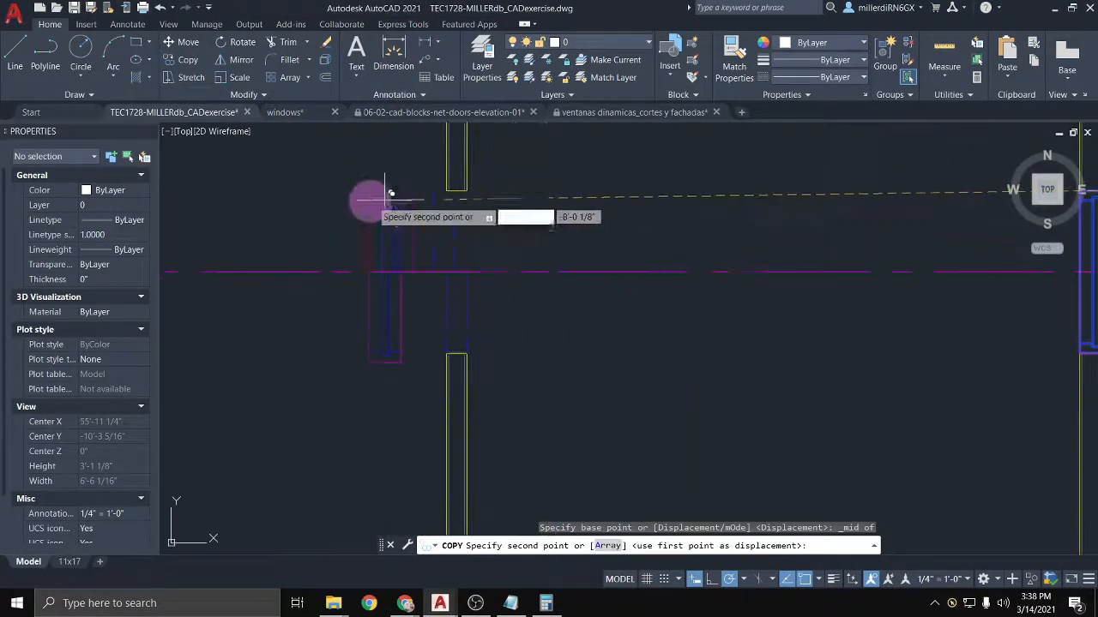
middle_click_drag(331, 194, 882, 209)
scroll(360, 203, "up", 2)
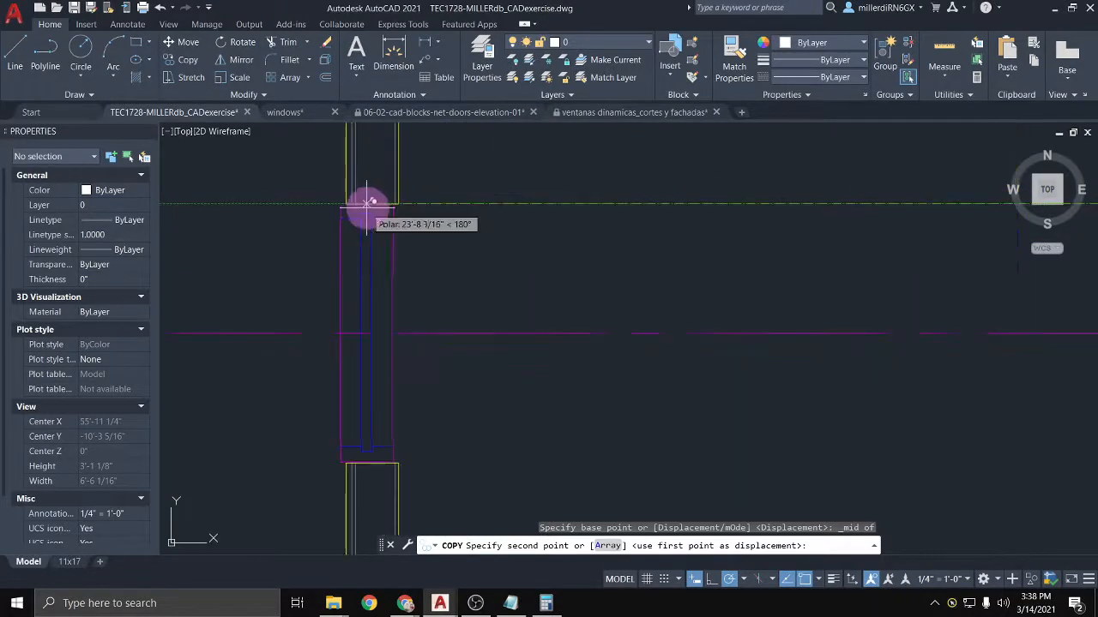
right_click(383, 206, "shift")
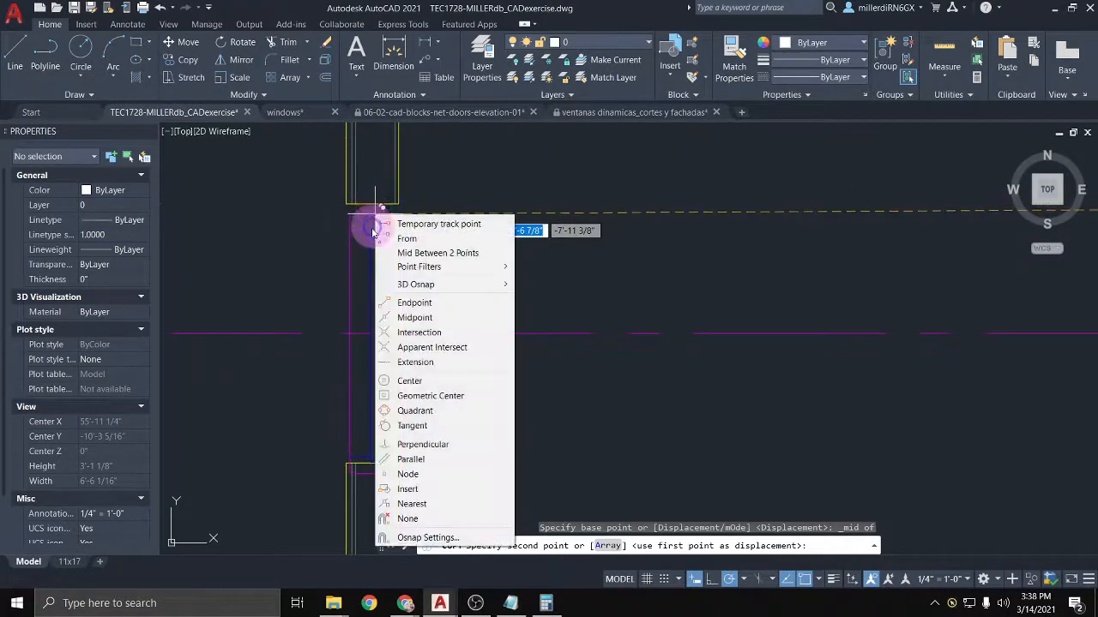
left_click(412, 317)
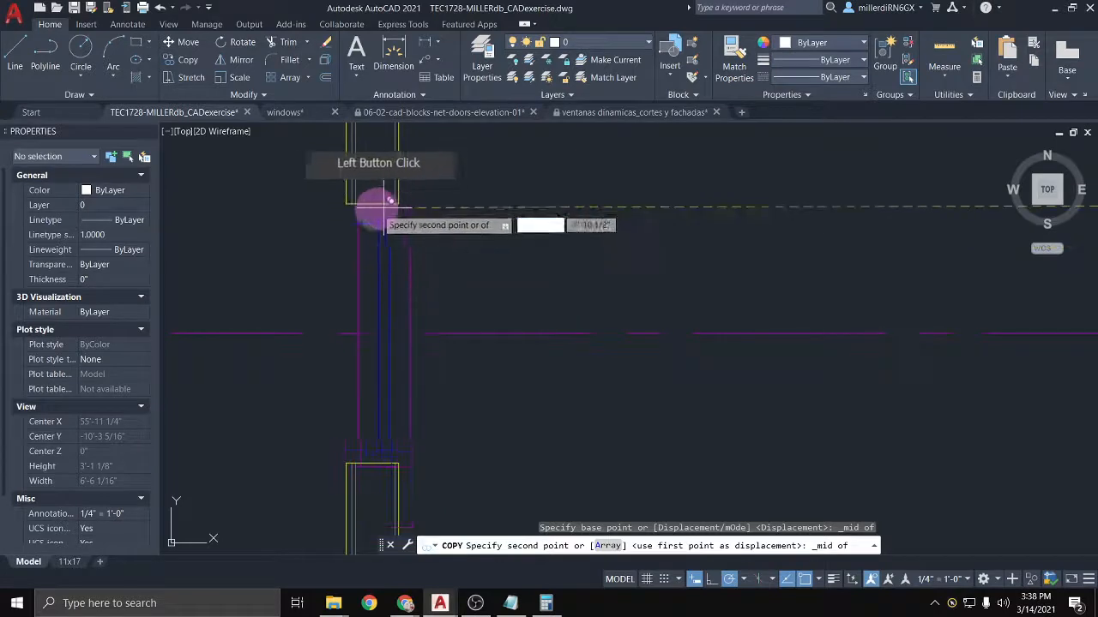
left_click(376, 201)
Step: Place a spare copy of the window in the empty space southwest of the floor plan and finish copying
scroll(503, 283, "down", 3)
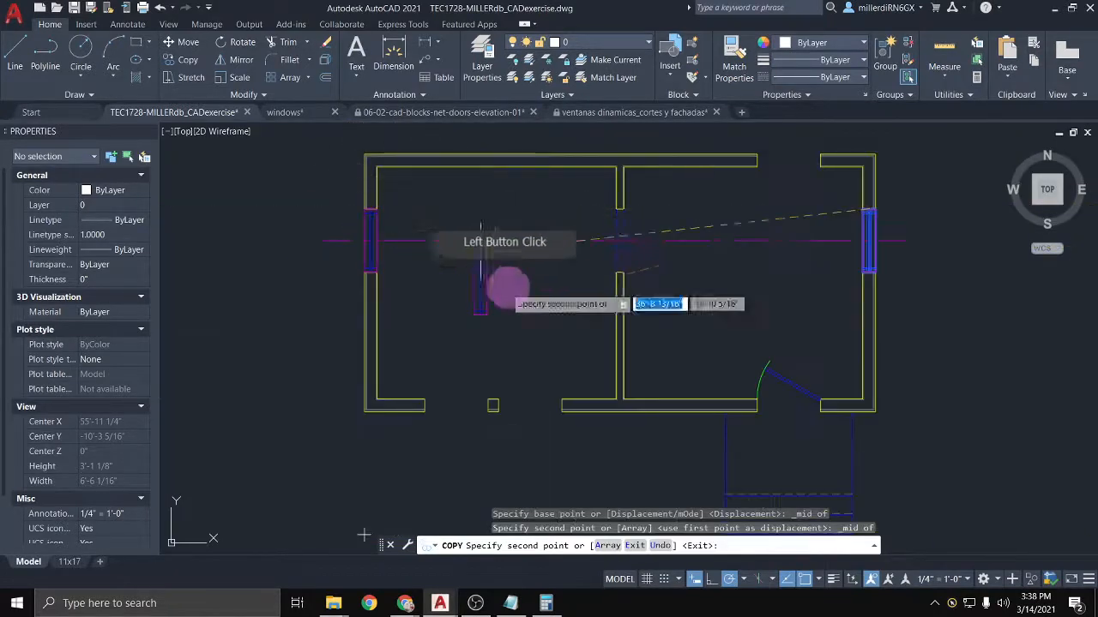
scroll(450, 231, "down", 1)
scroll(450, 232, "down", 2)
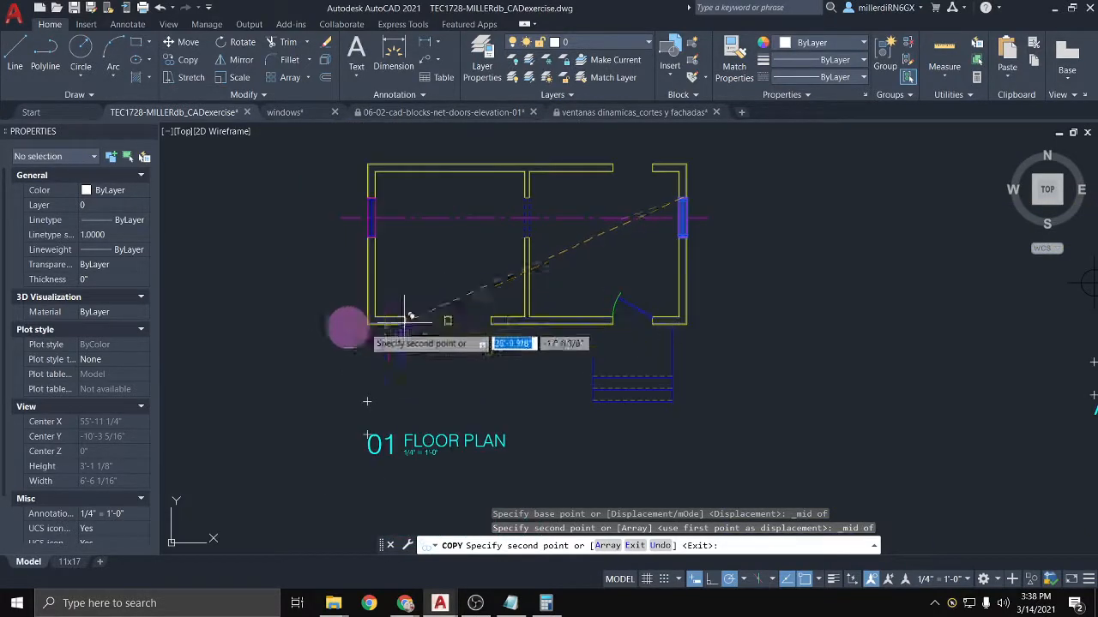
left_click(279, 319)
key("Escape")
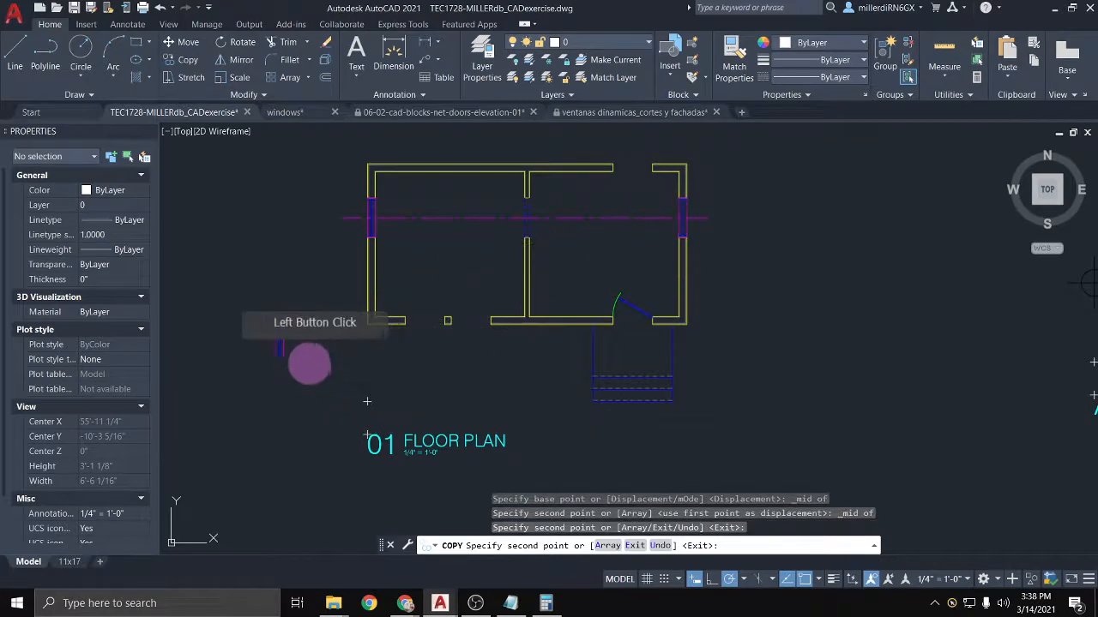
Step: Rotate the spare window copy outside the floor plan by 90° so it lies horizontally
left_click(255, 305)
left_click(308, 377)
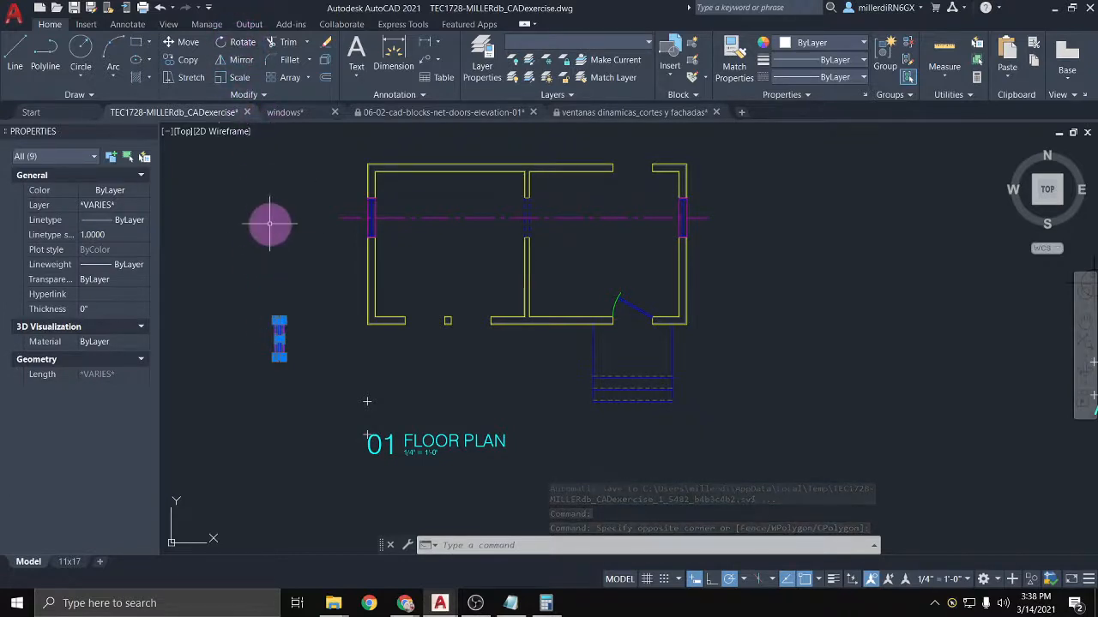
type("ro")
key("Return")
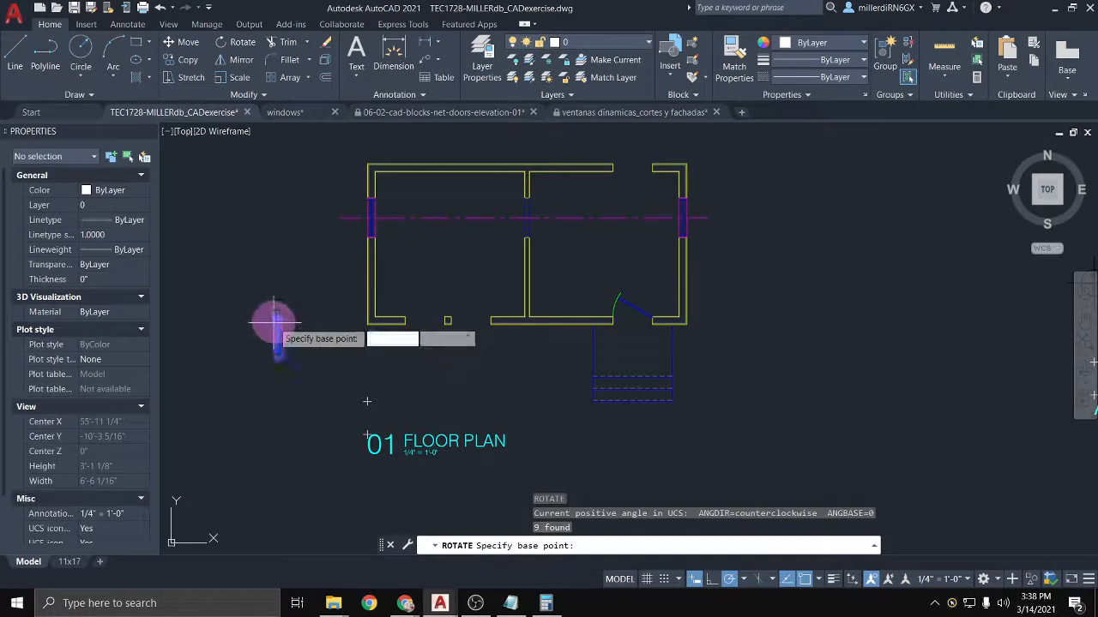
scroll(276, 322, "up", 5)
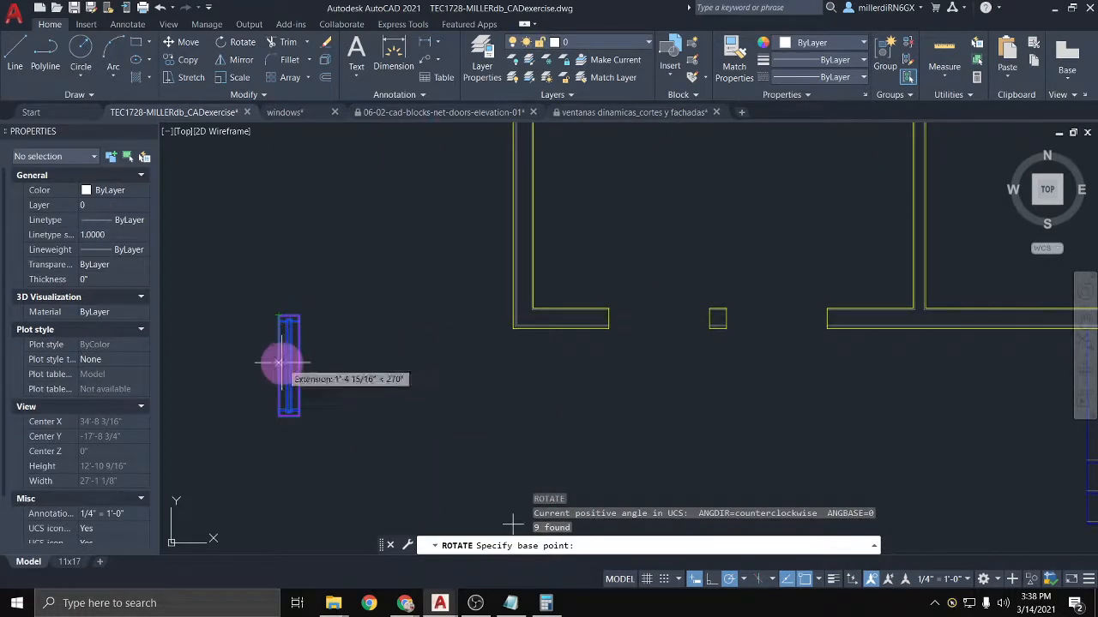
left_click(278, 359)
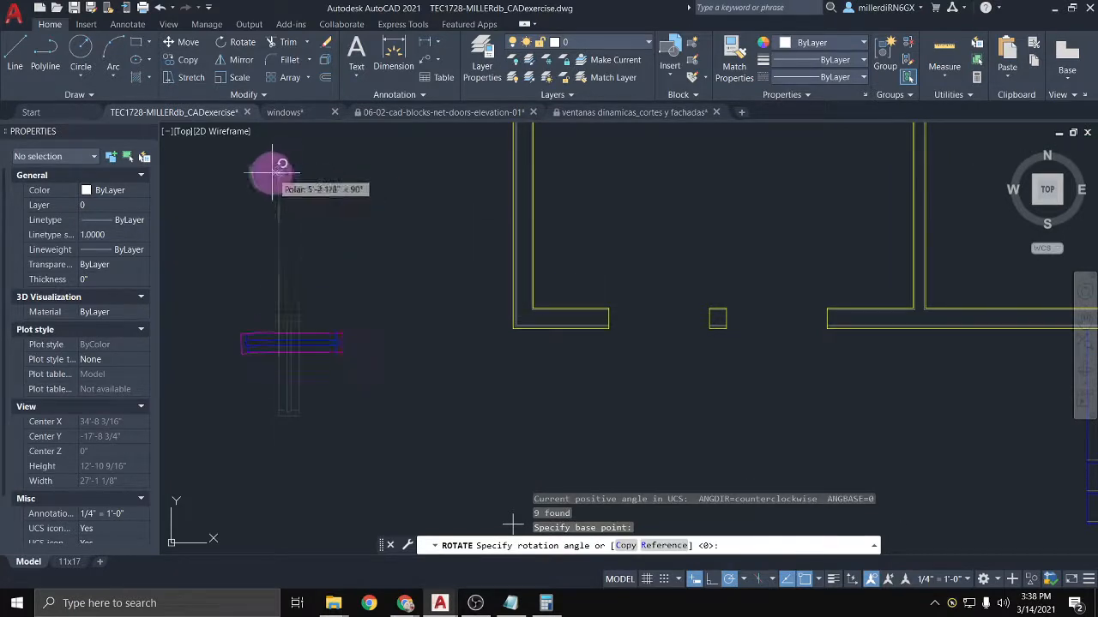
left_click(285, 209)
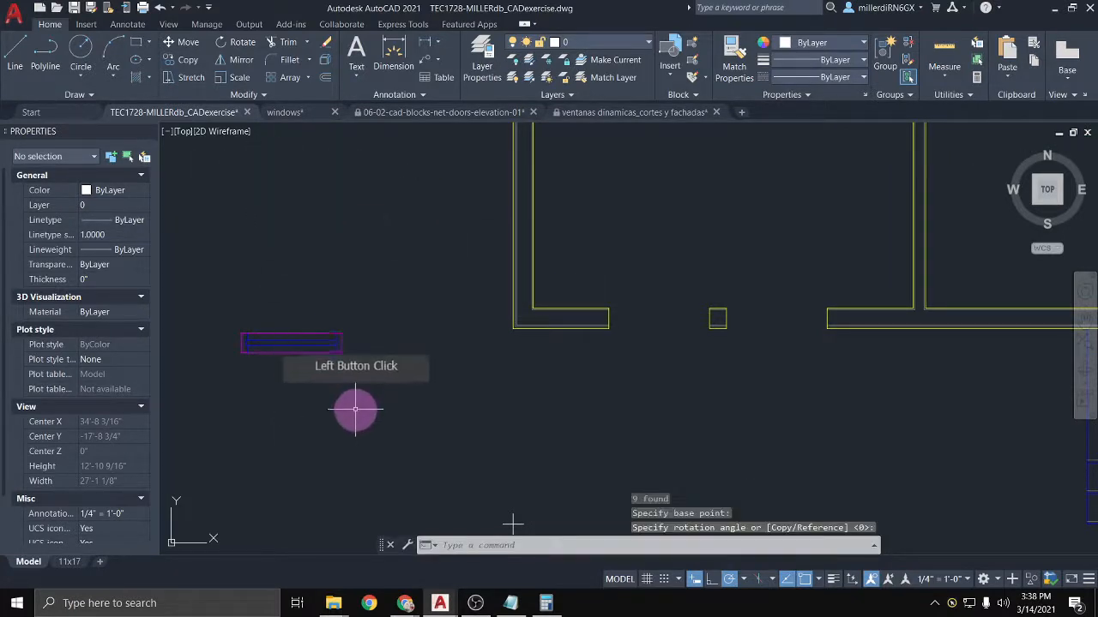
Step: Start copying the rotated window outside the plan, using the midpoint of its east end as the base point
left_click(208, 303)
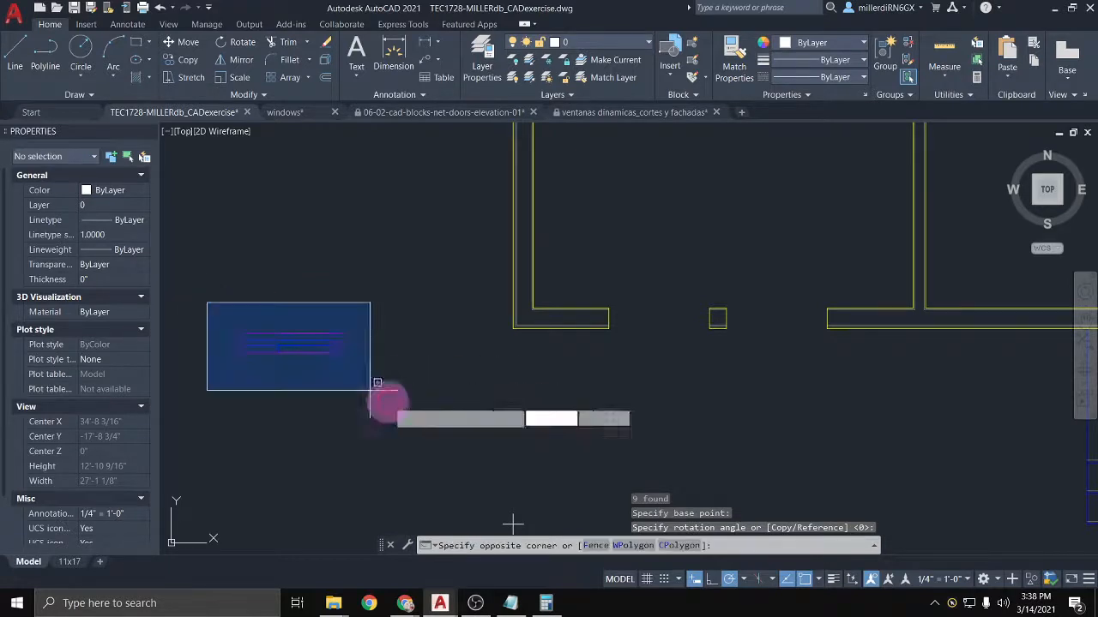
left_click(391, 394)
scroll(392, 350, "up", 2)
type("co")
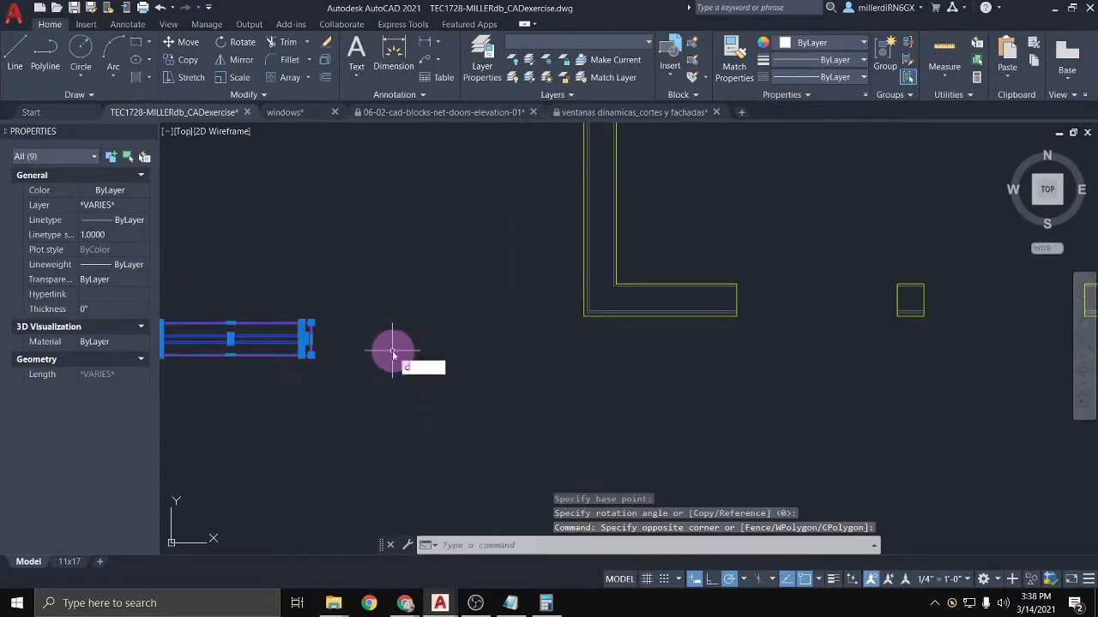
key("Return")
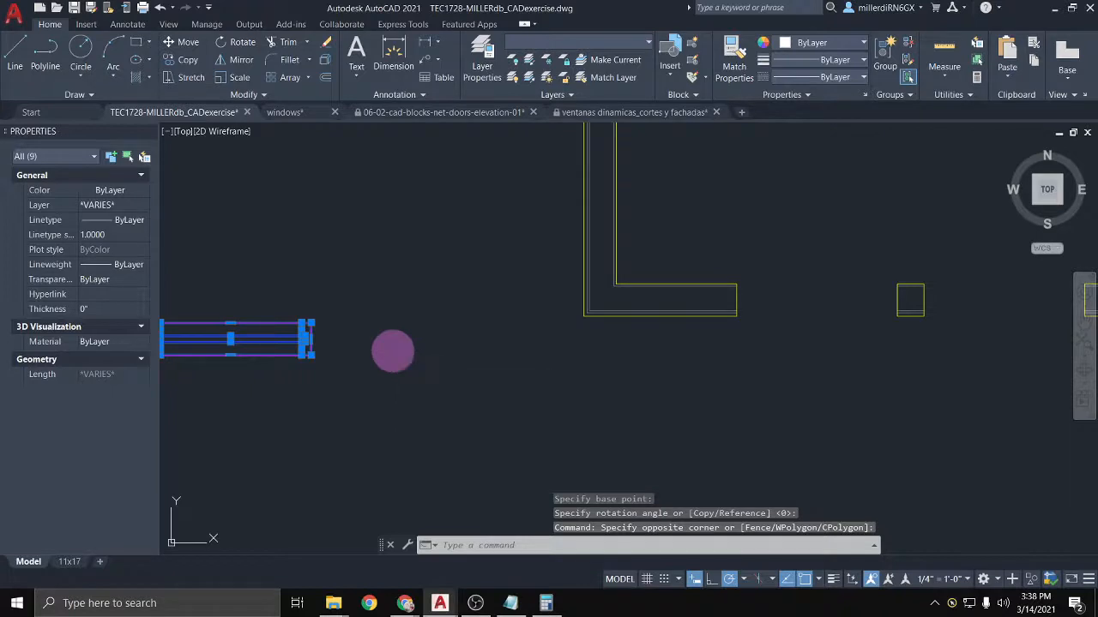
scroll(339, 337, "up", 2)
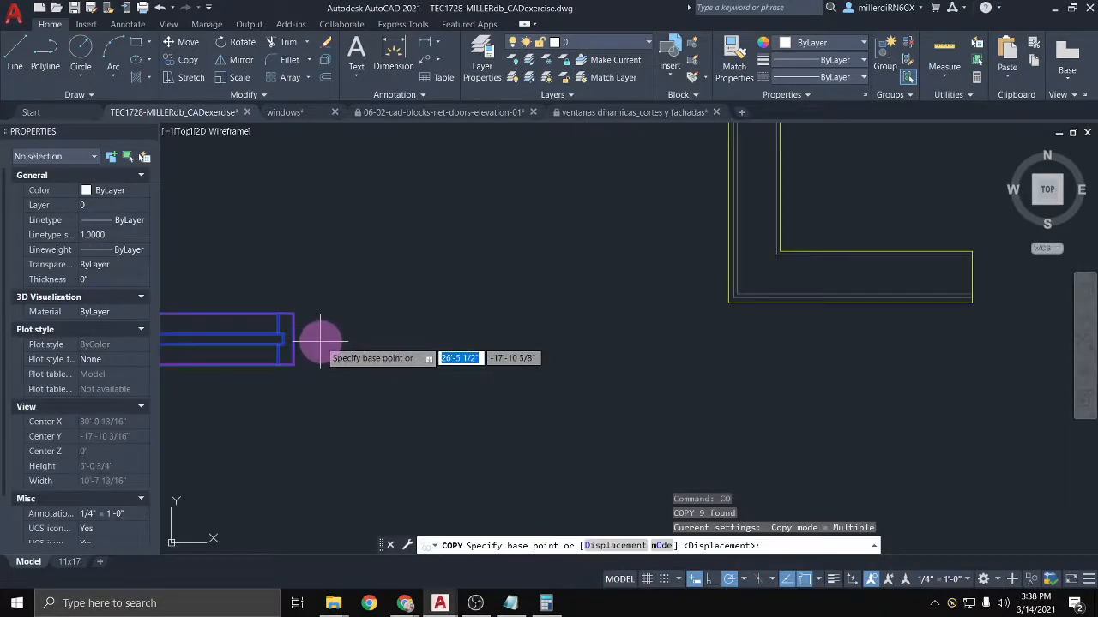
right_click(322, 345, "shift")
left_click(360, 112)
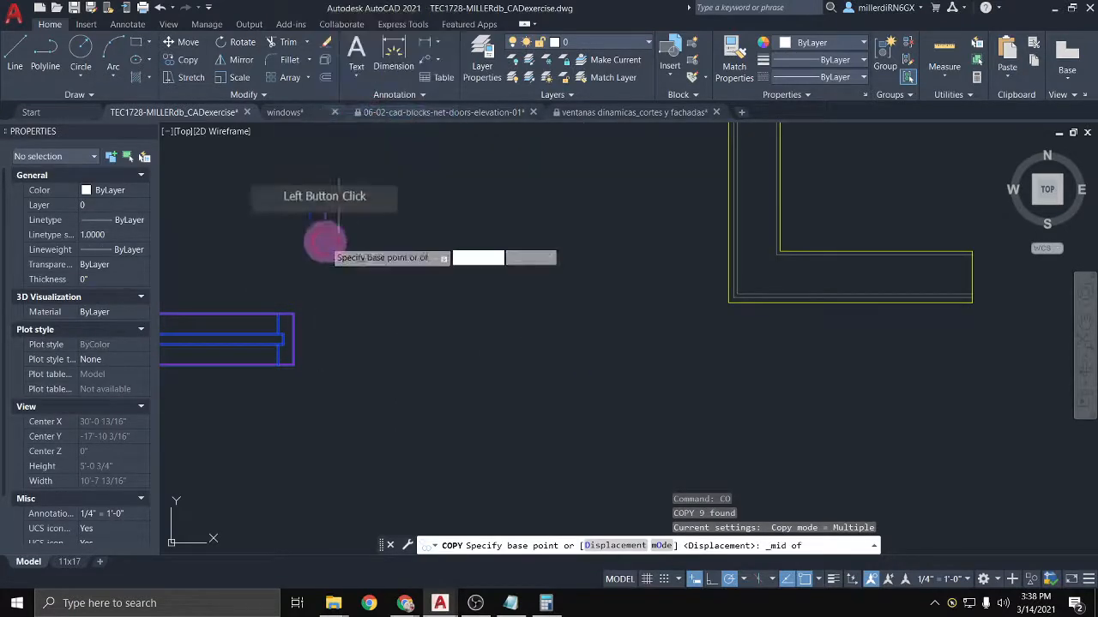
left_click(292, 334)
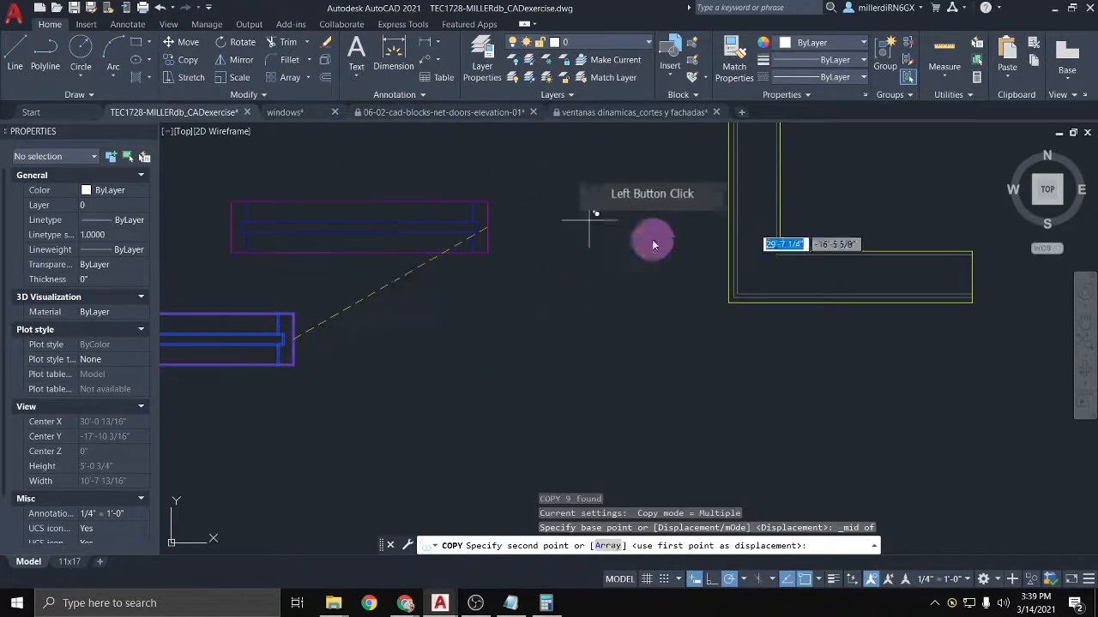
Step: Place the horizontal window in the south wall's western opening, snapped to the midpoint of the small pier's west edge
middle_click_drag(693, 259, 254, 240)
right_click(746, 246, "shift")
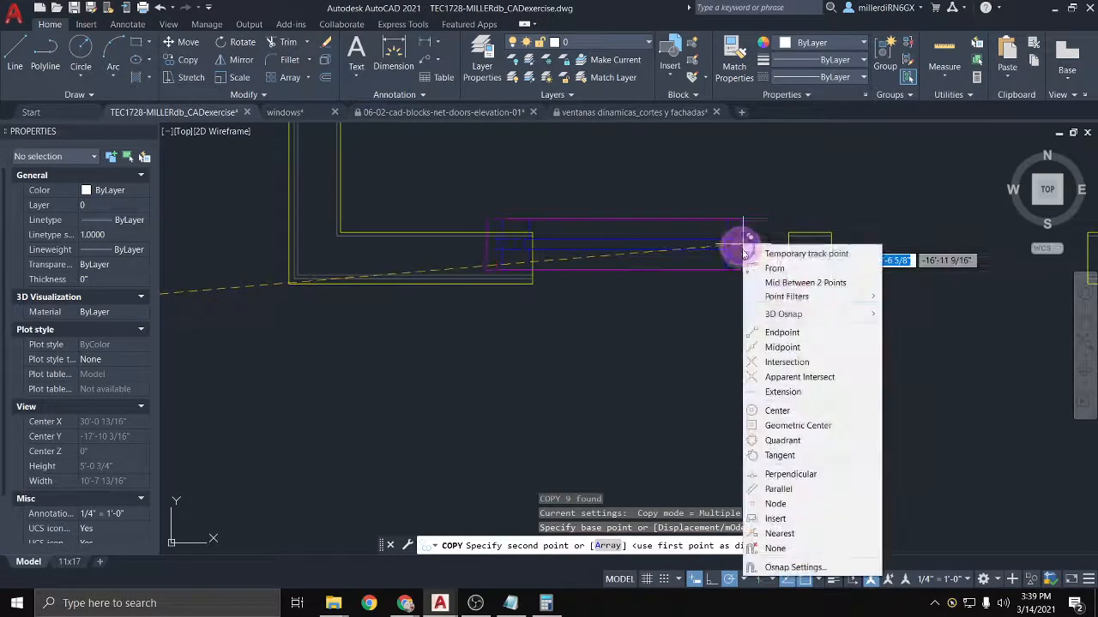
left_click(778, 345)
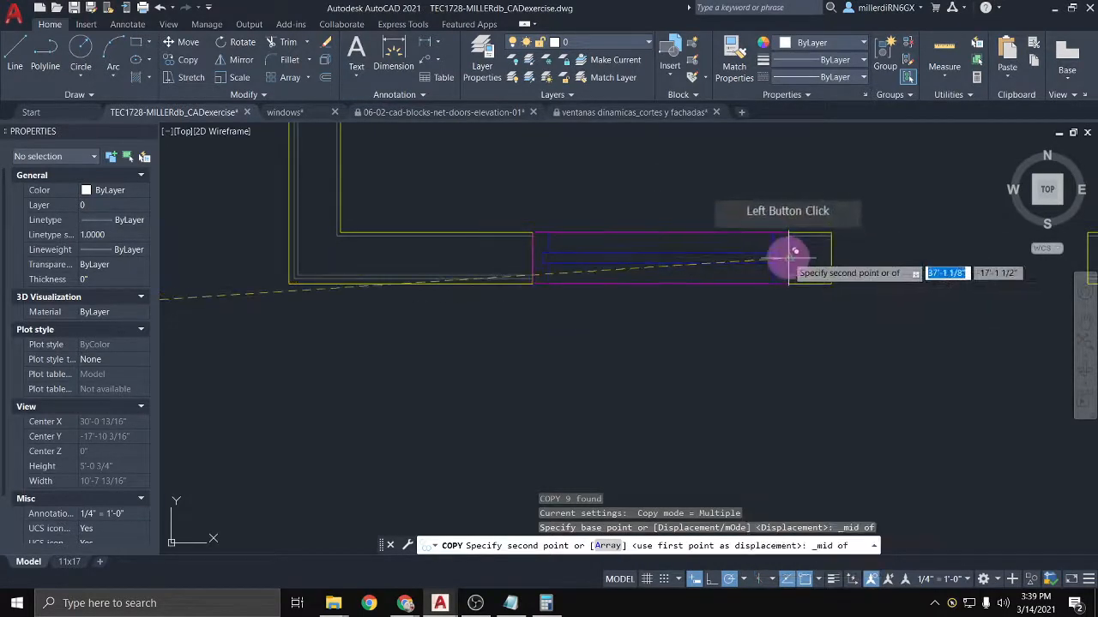
left_click(788, 258)
Step: Turn on the running Midpoint object snap and place another window copy in the south wall opening east of the small pier
middle_click_drag(777, 347, 441, 323)
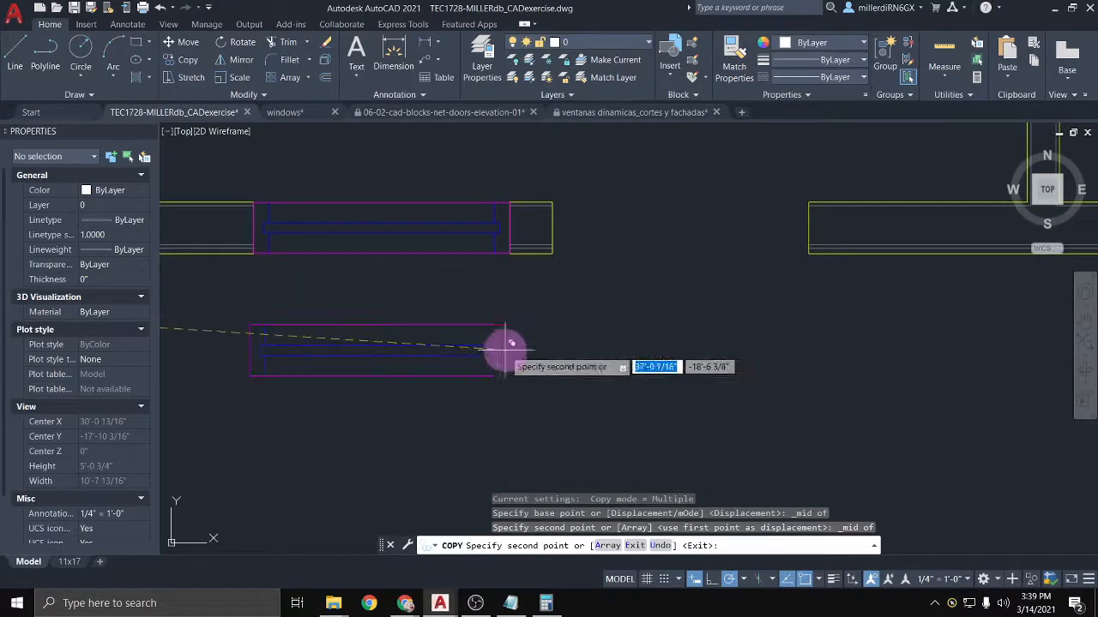
left_click(821, 581)
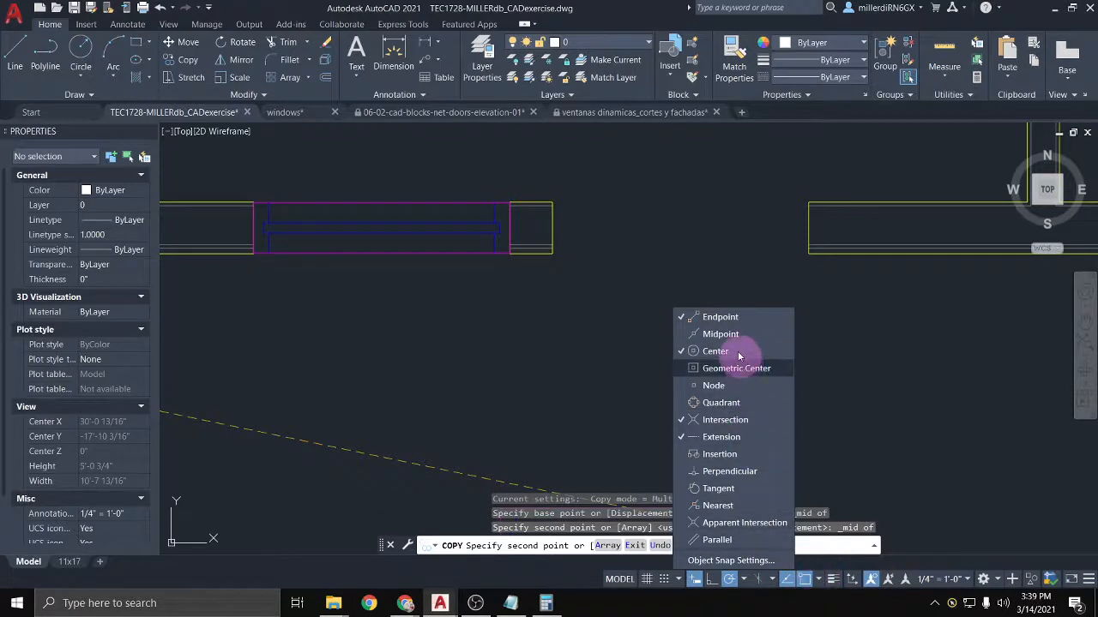
left_click(714, 334)
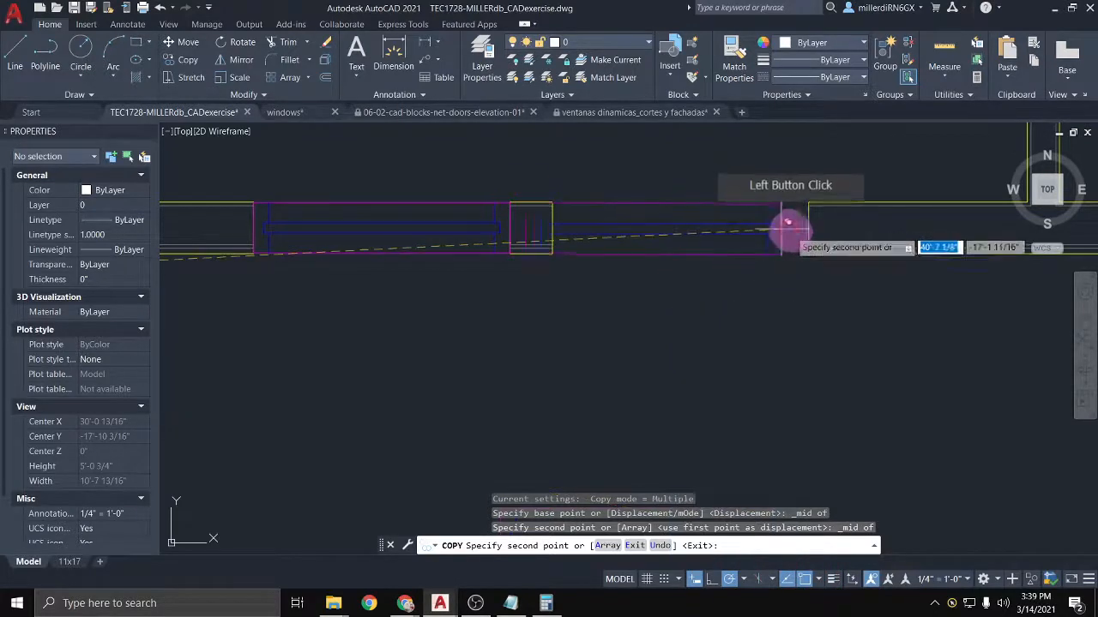
left_click(809, 228)
Step: Place a copy of the horizontal window in the north wall opening, snapped to the midpoint of its east jamb, and finish copying
scroll(626, 476, "down", 5)
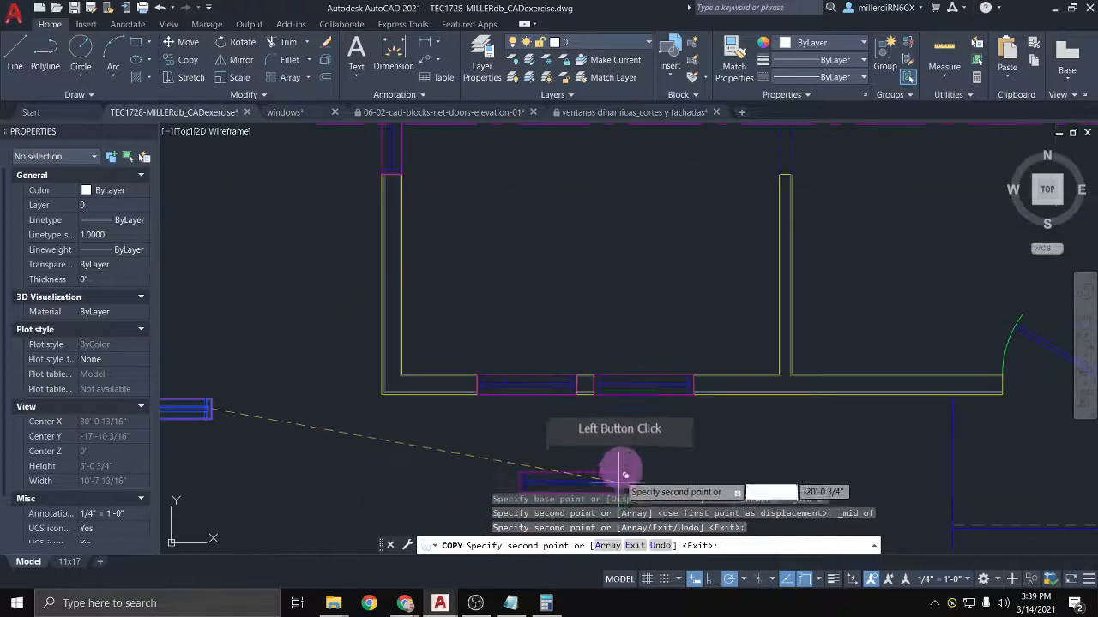
scroll(779, 180, "up", 5)
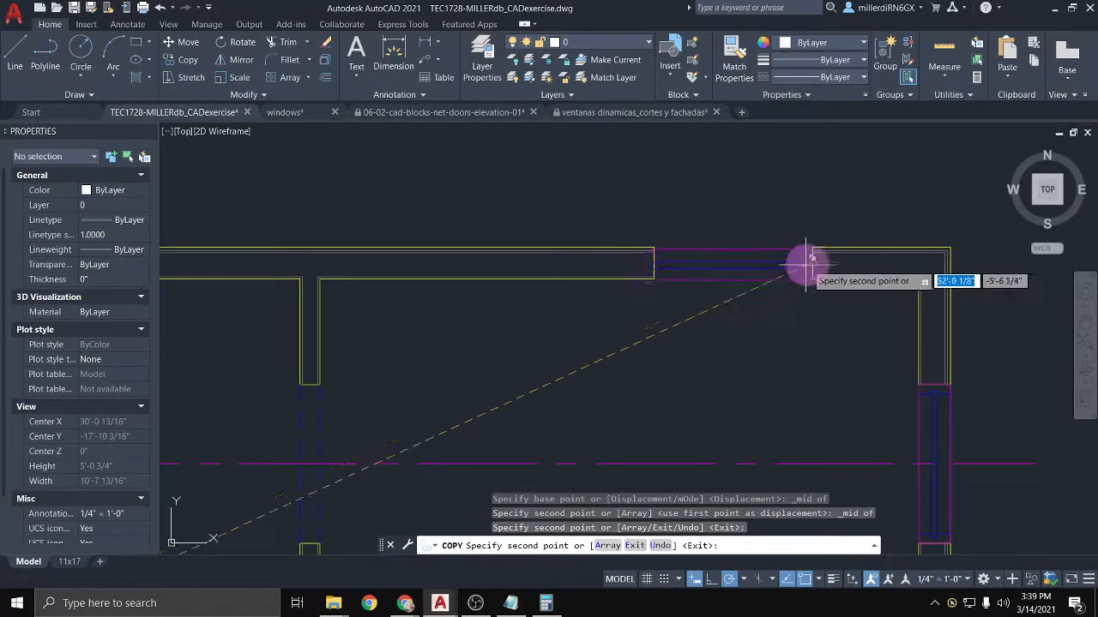
left_click(812, 262)
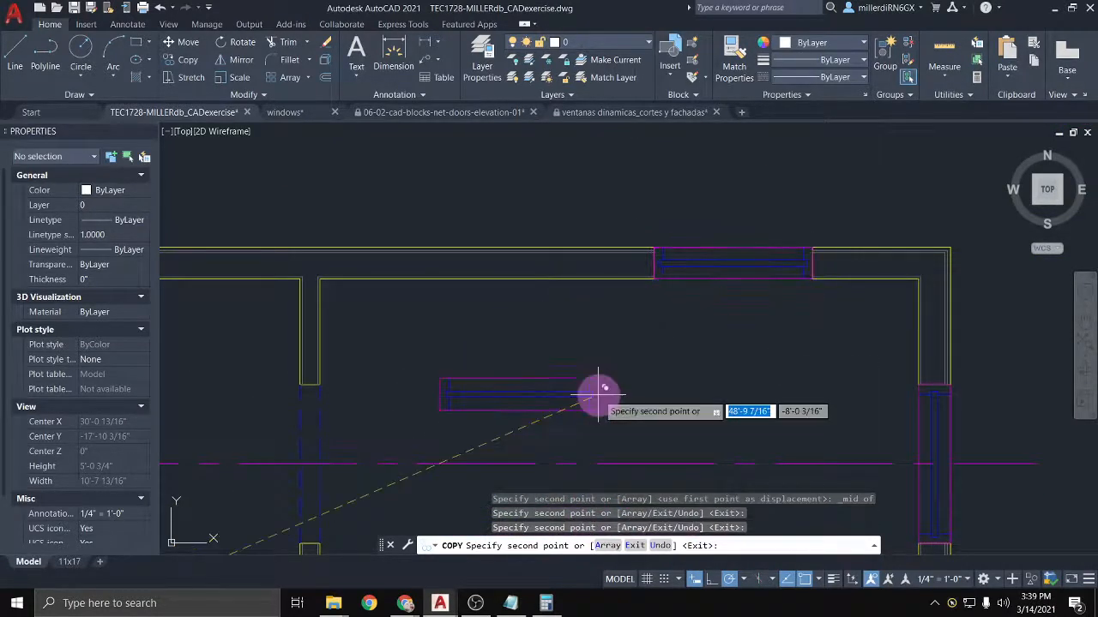
key("Escape")
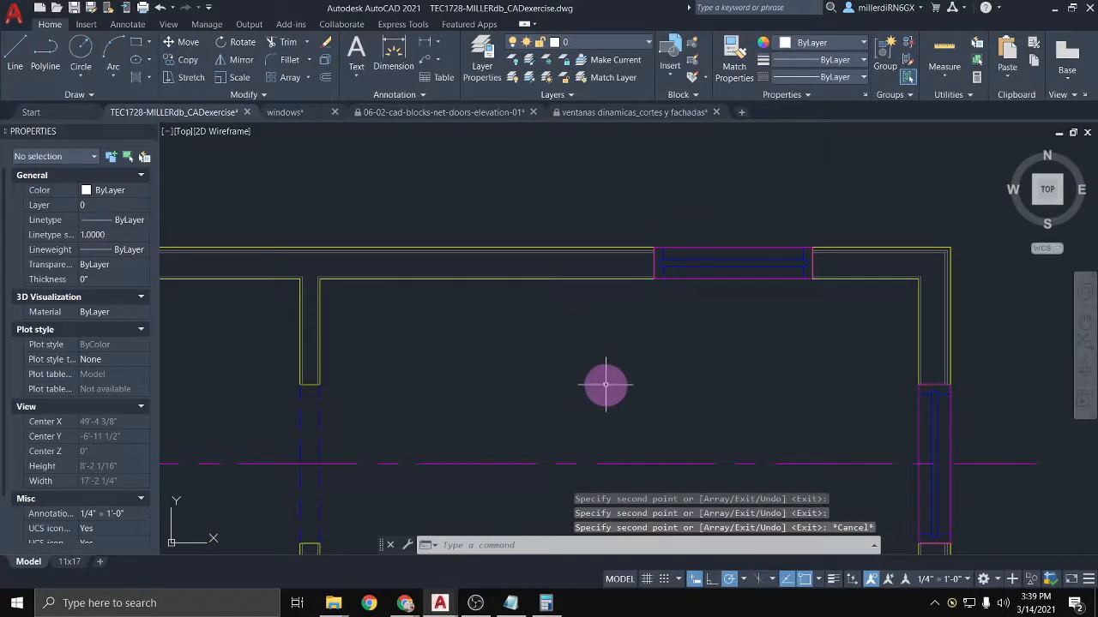
Step: Check the running object snap modes and look over the windows in the floor plan and the elevations below it
left_click(822, 579)
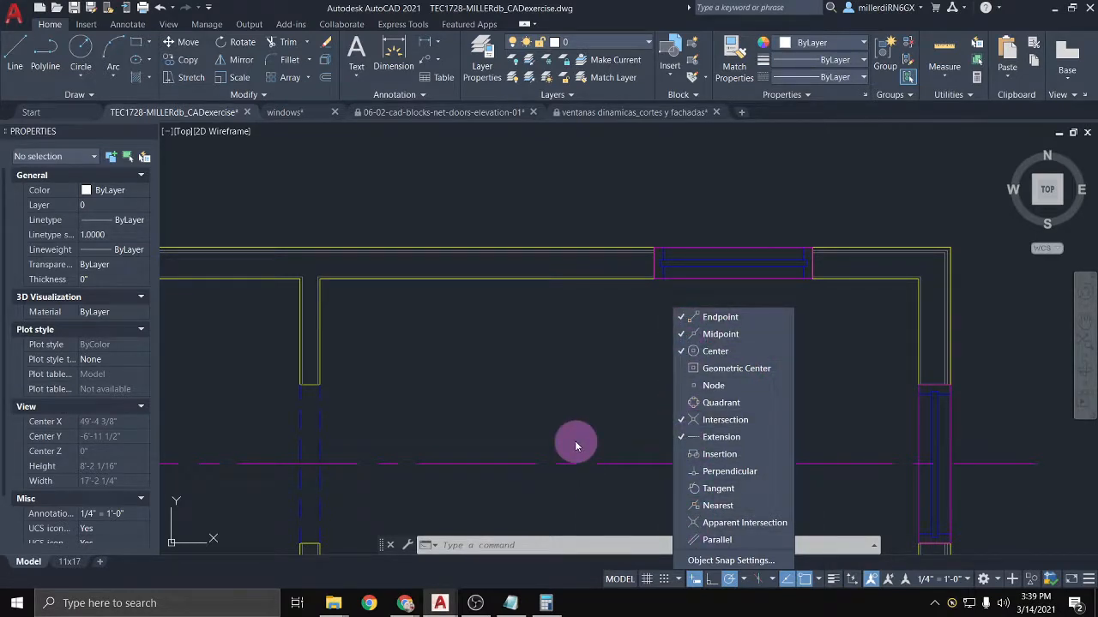
key("Escape")
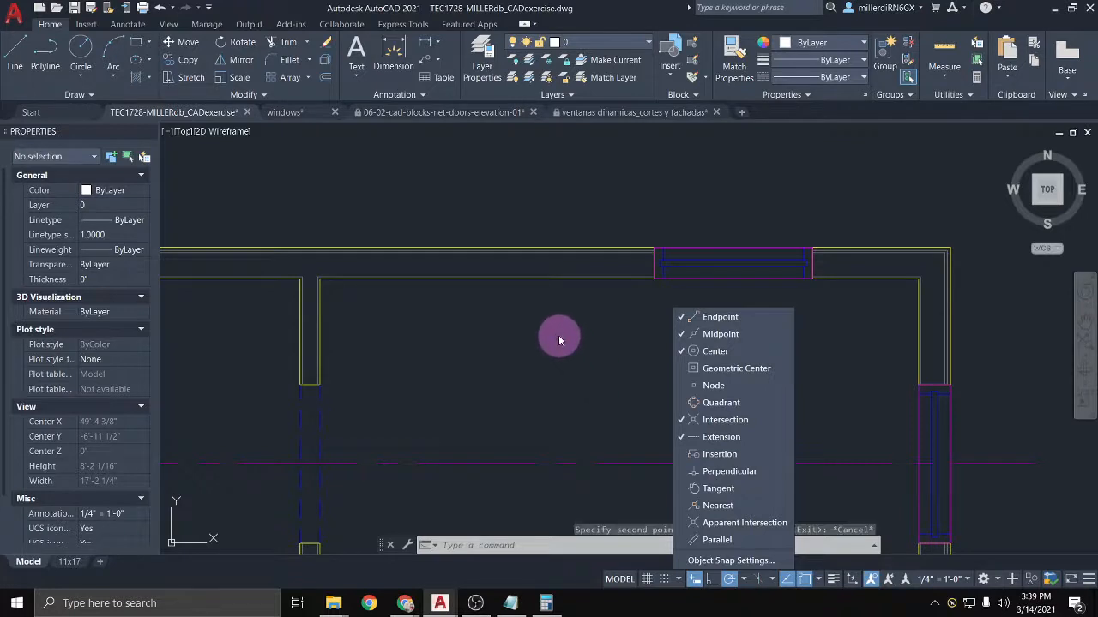
left_click(560, 341)
scroll(563, 338, "down", 5)
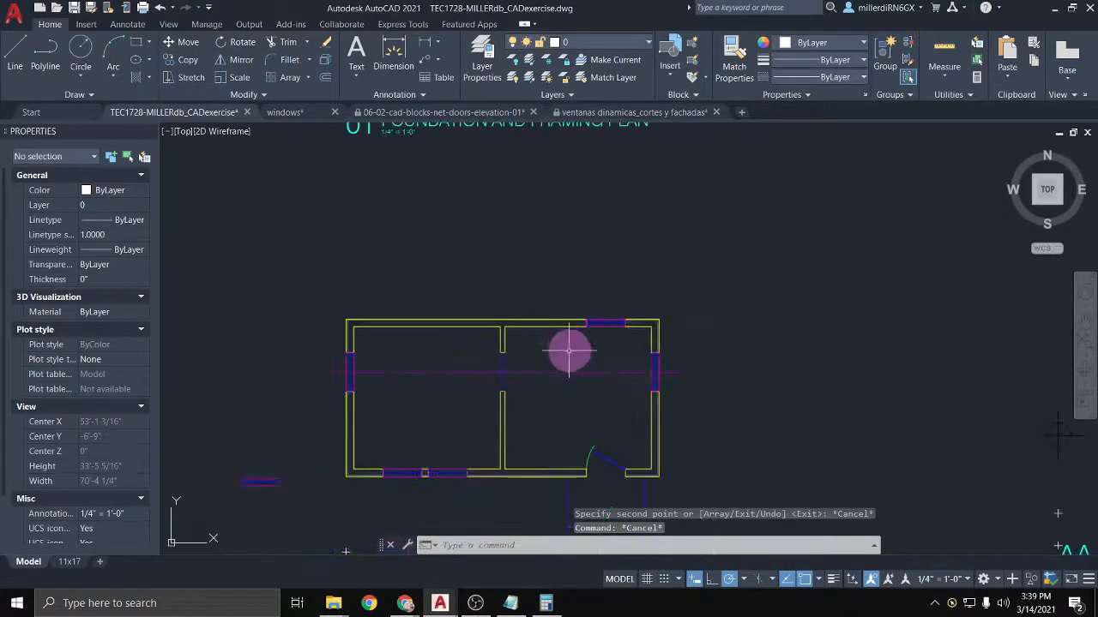
middle_click_drag(571, 348, 608, 271)
scroll(439, 353, "down", 4)
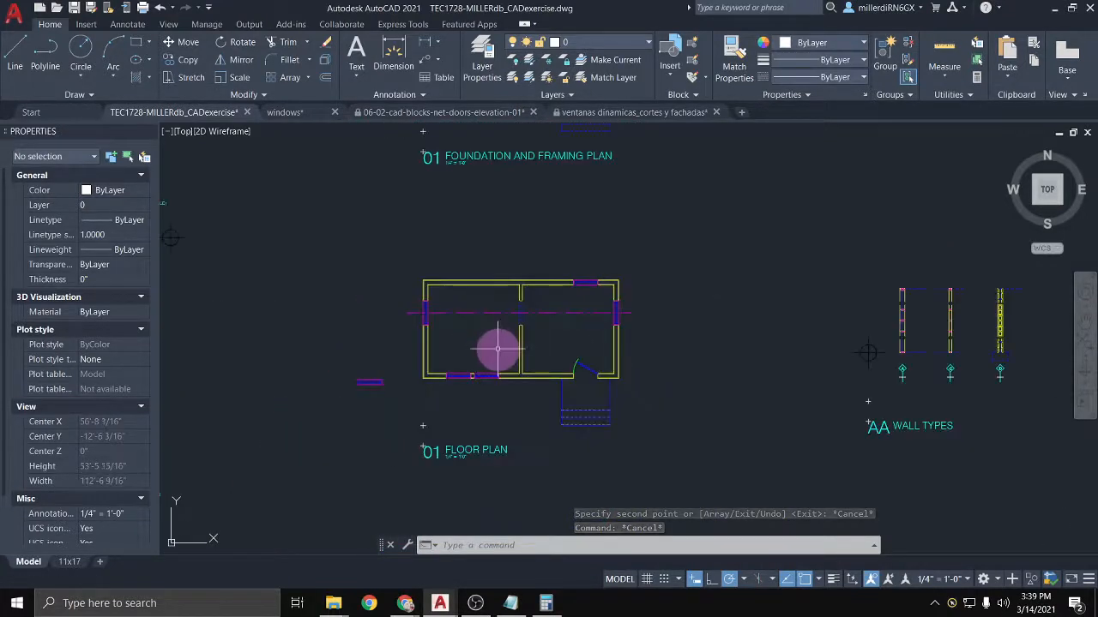
scroll(483, 479, "up", 3)
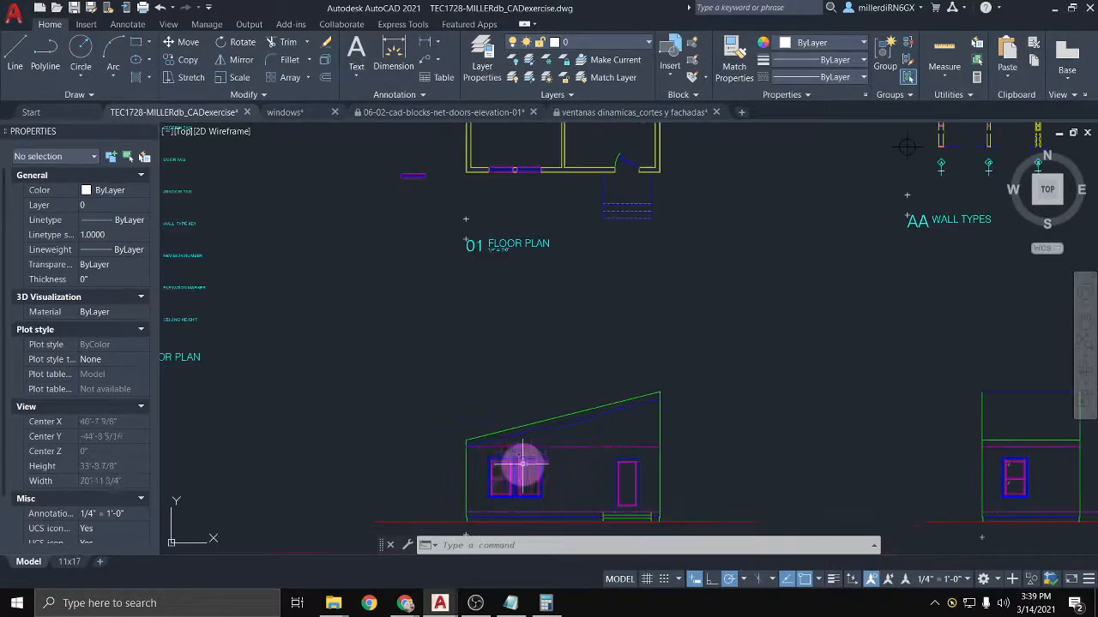
middle_click_drag(451, 286, 465, 448)
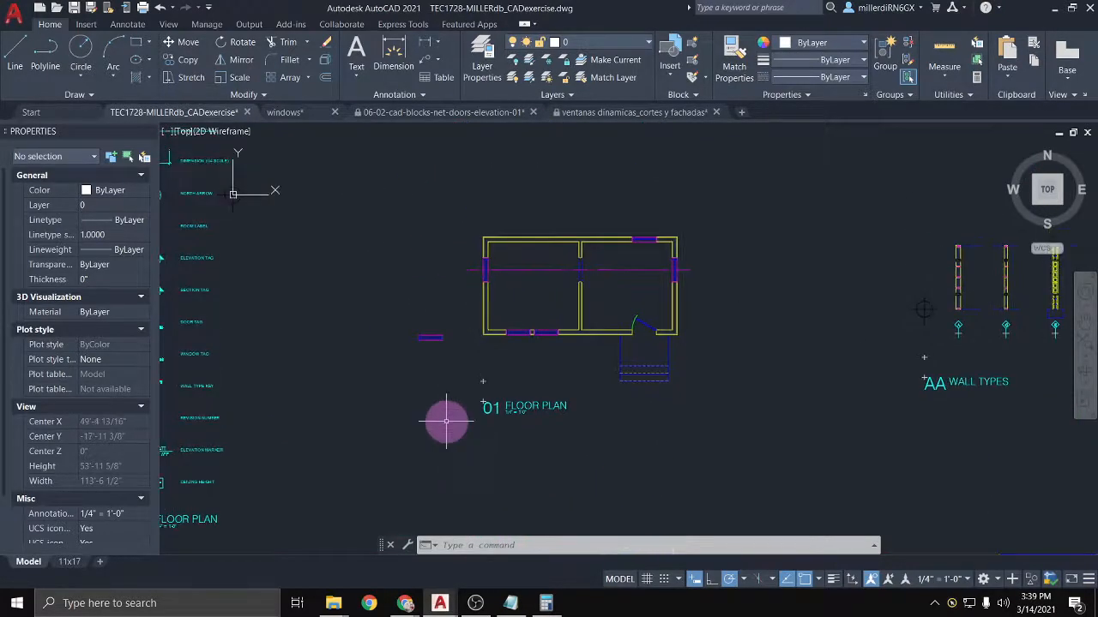
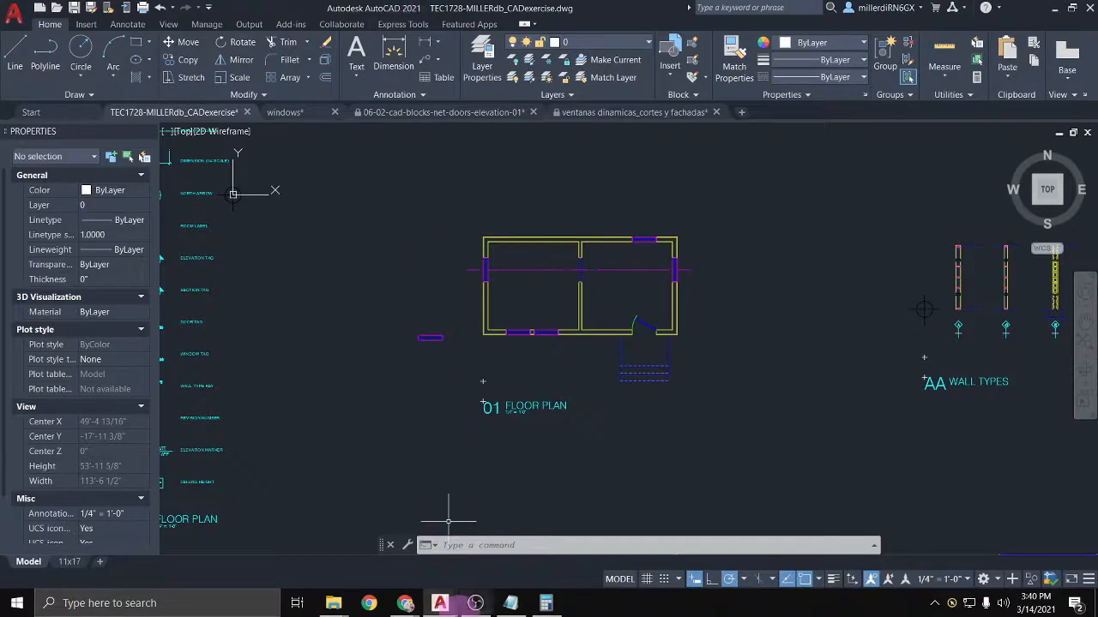
Step: Switch to the Chrome window with the CAD block pages and close the cadblocksfree.com window plan and elevation page
mouse_move(404, 603)
left_click(490, 558)
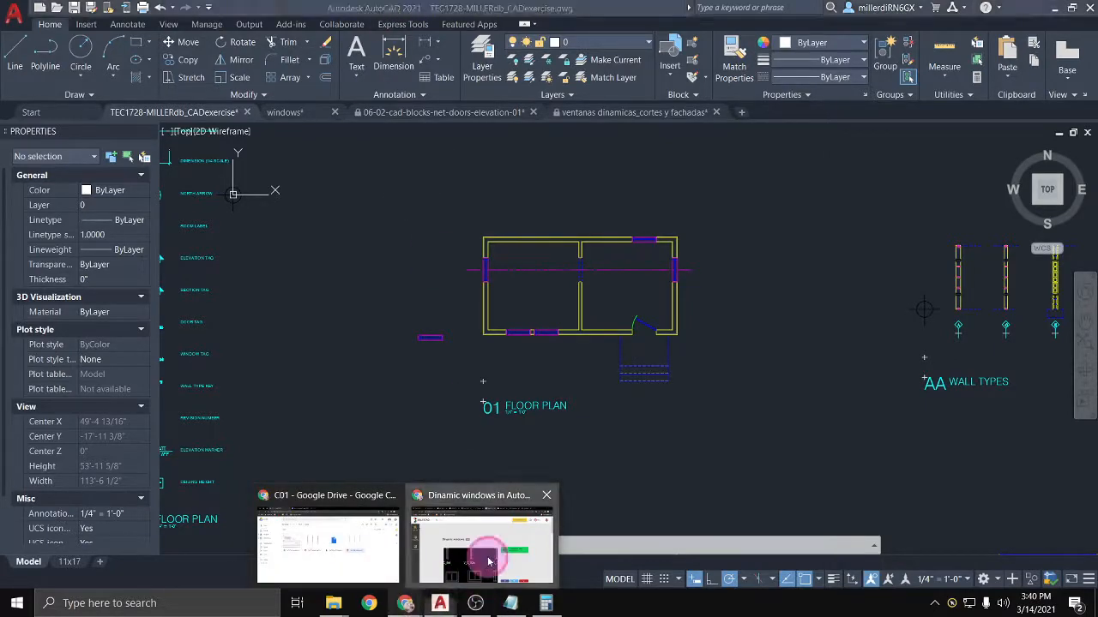
left_click(500, 12)
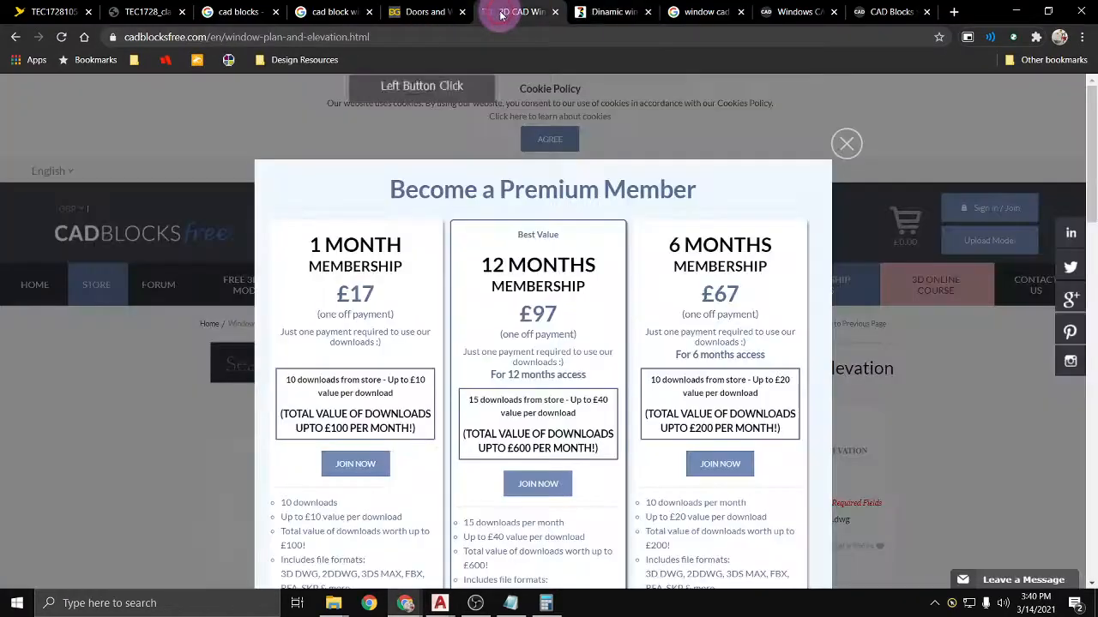
left_click(554, 12)
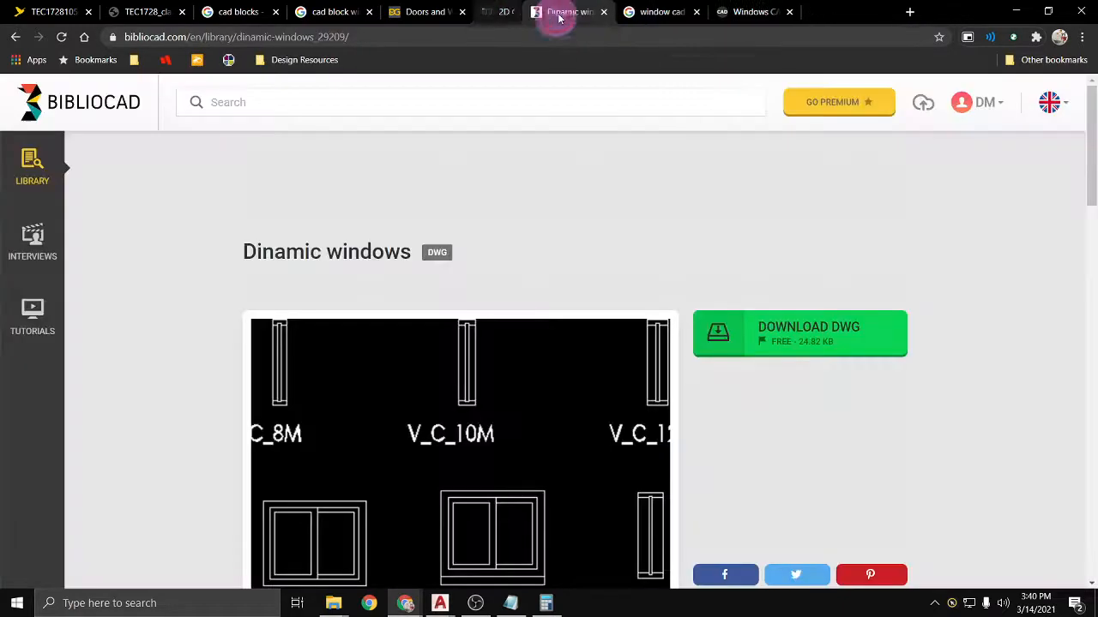
Step: Browse the cad-block.com library and examine its GMC Sierra Regular SLE 1500 drawing page
left_click(788, 15)
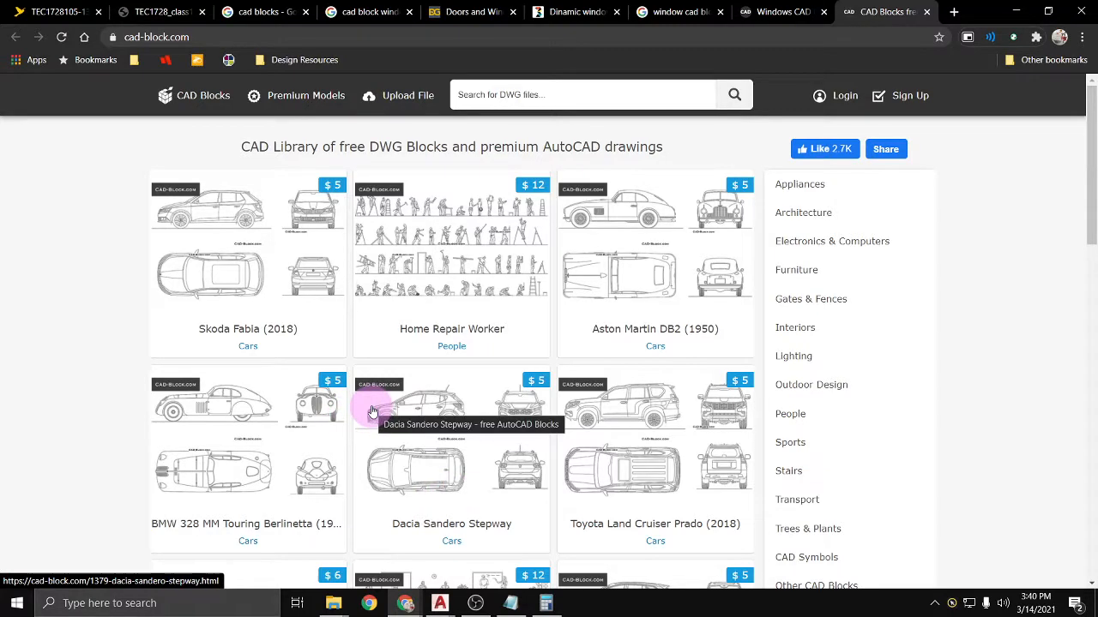
scroll(373, 412, "down", 3)
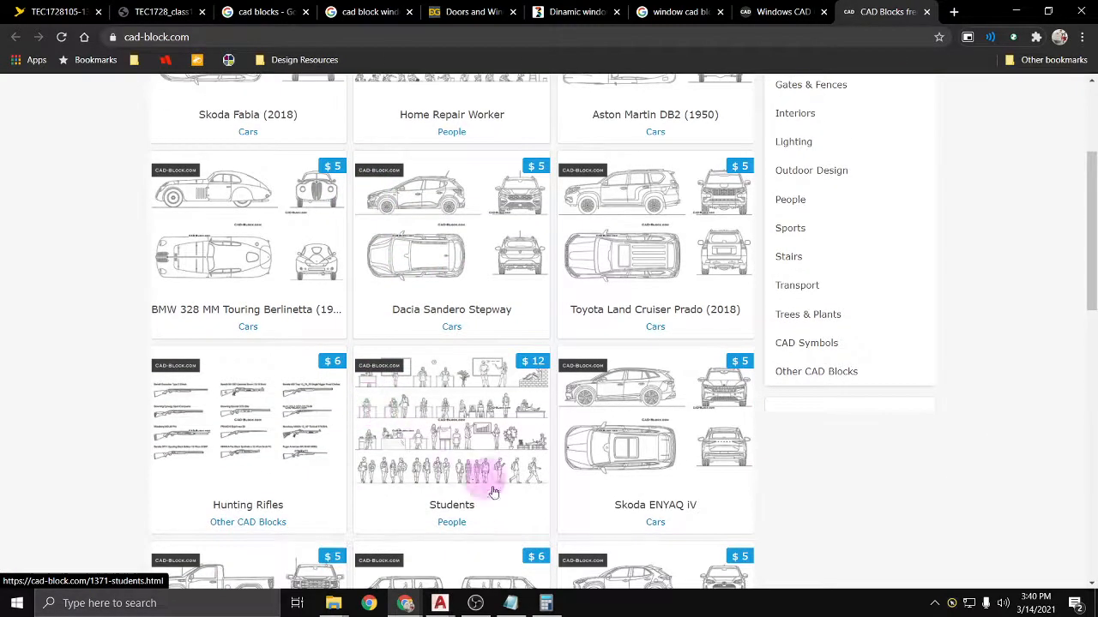
scroll(534, 368, "down", 2)
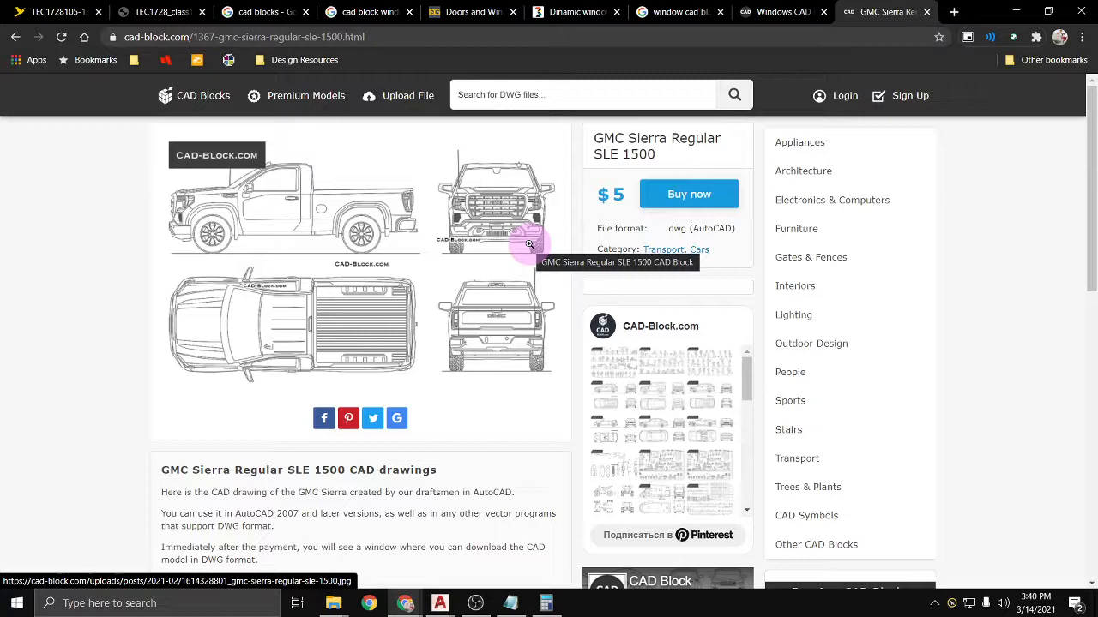
scroll(583, 403, "down", 3)
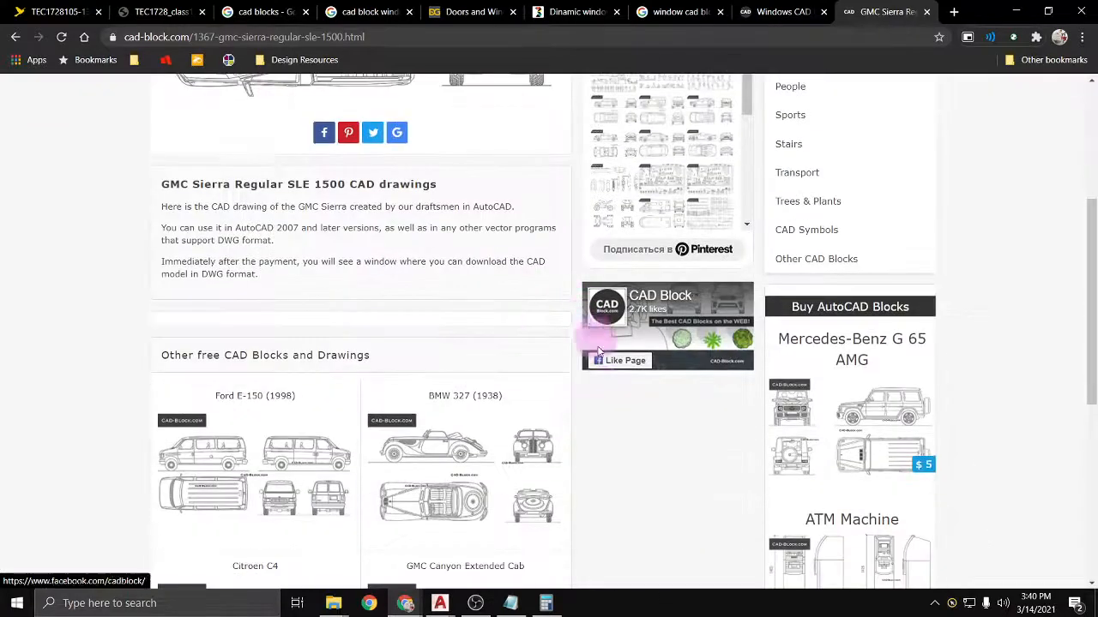
scroll(592, 429, "down", 3)
scroll(590, 422, "down", 3)
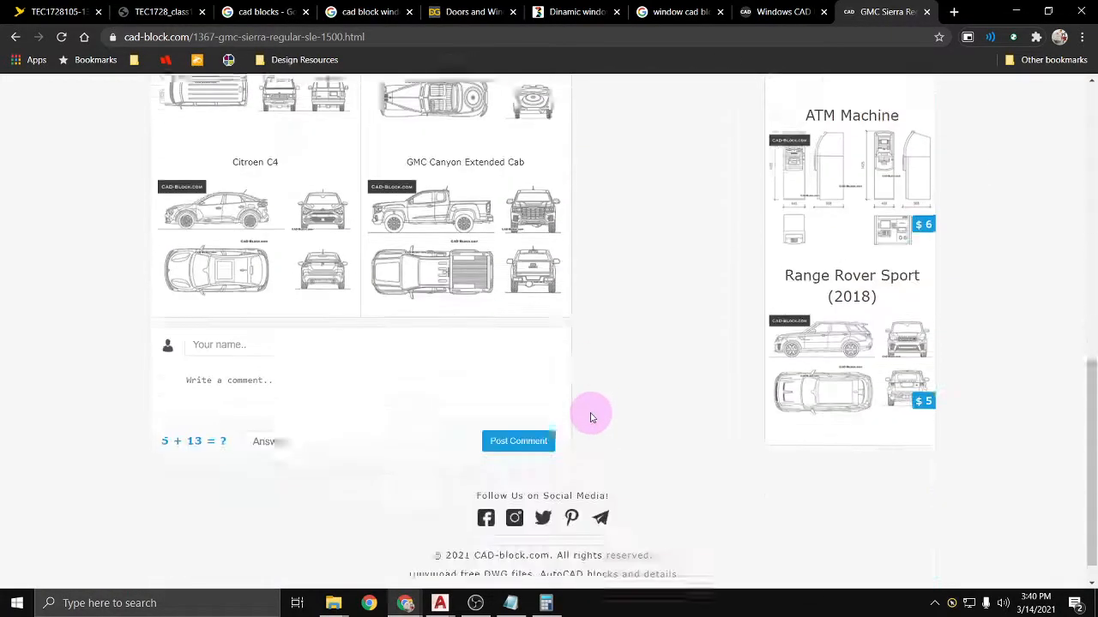
scroll(702, 438, "up", 3)
scroll(720, 433, "up", 6)
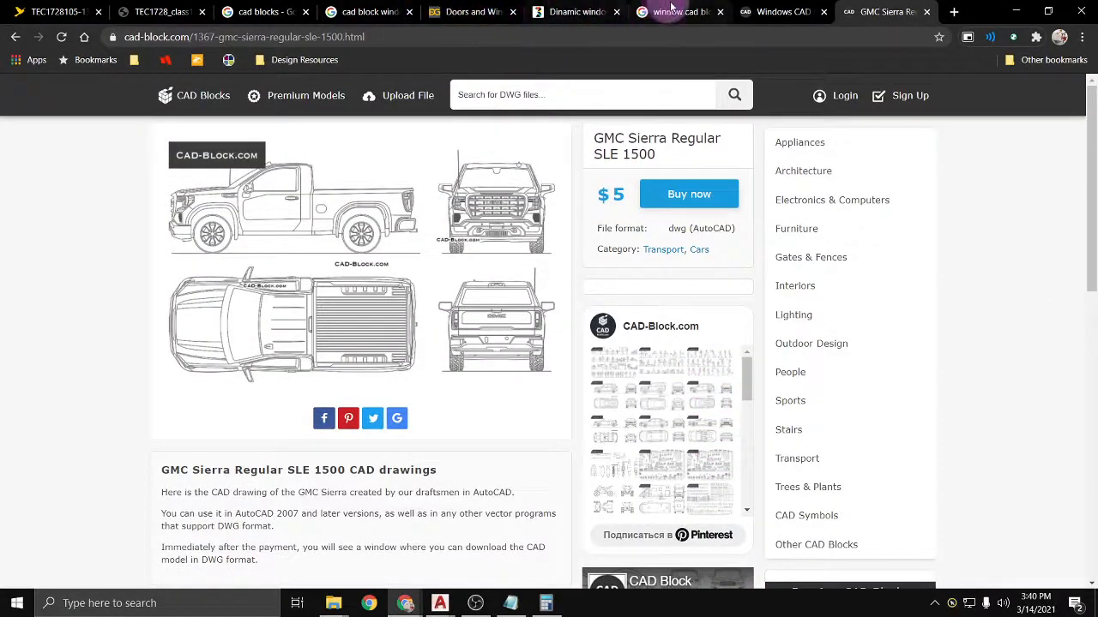
Step: Open cad-blocks.net from the "cad blocks" search results and look through its kitchen DWG blocks category
left_click(266, 12)
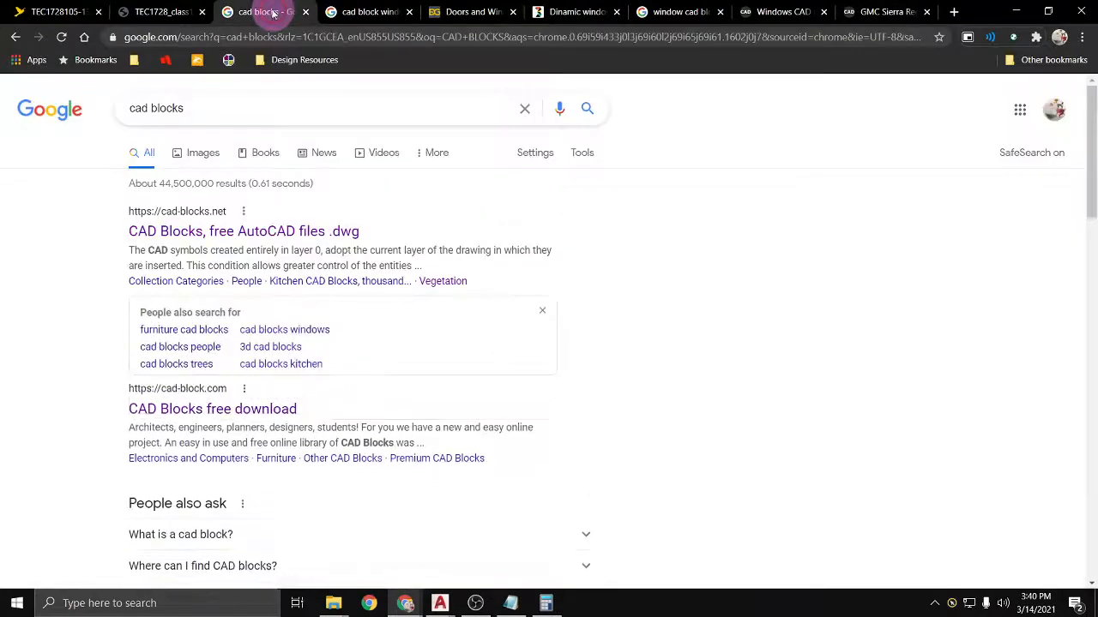
left_click(214, 232)
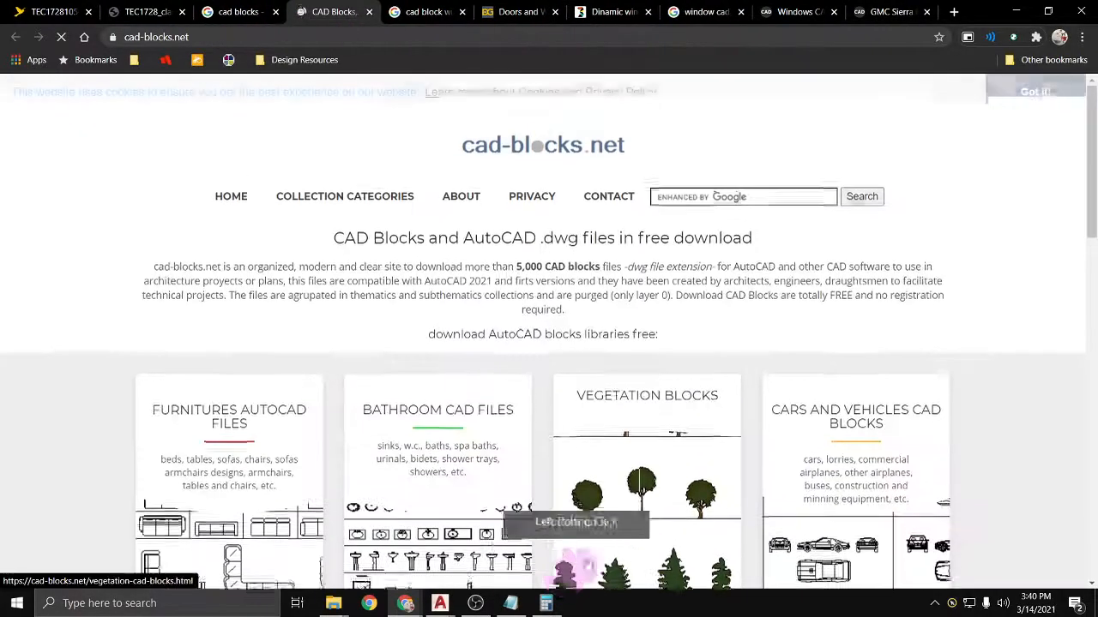
scroll(561, 558, "down", 1)
scroll(783, 403, "down", 4)
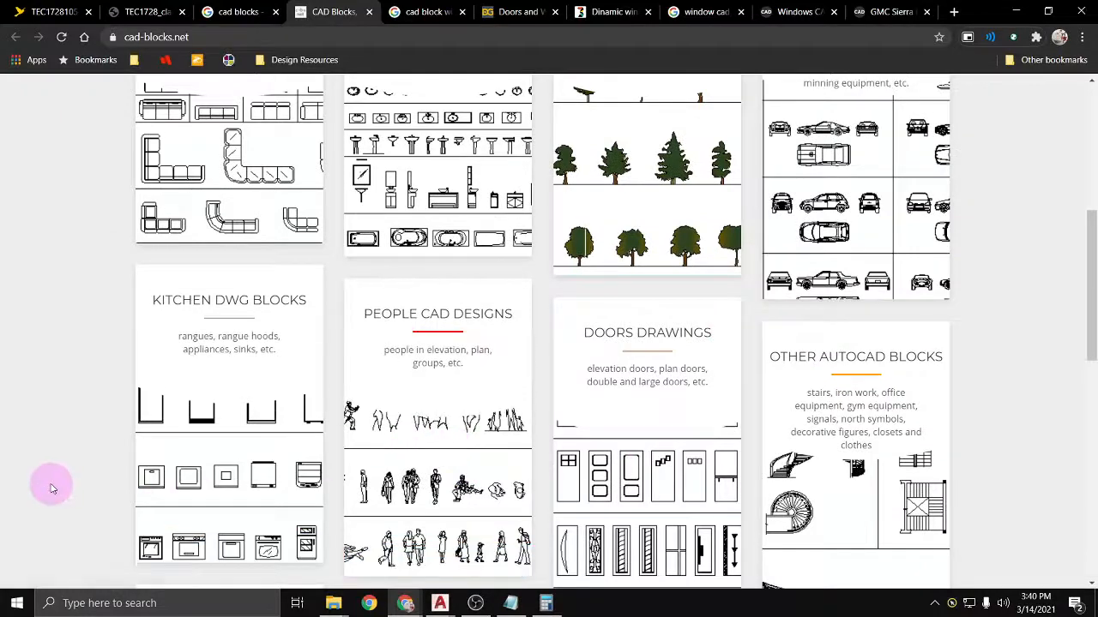
left_click(206, 459)
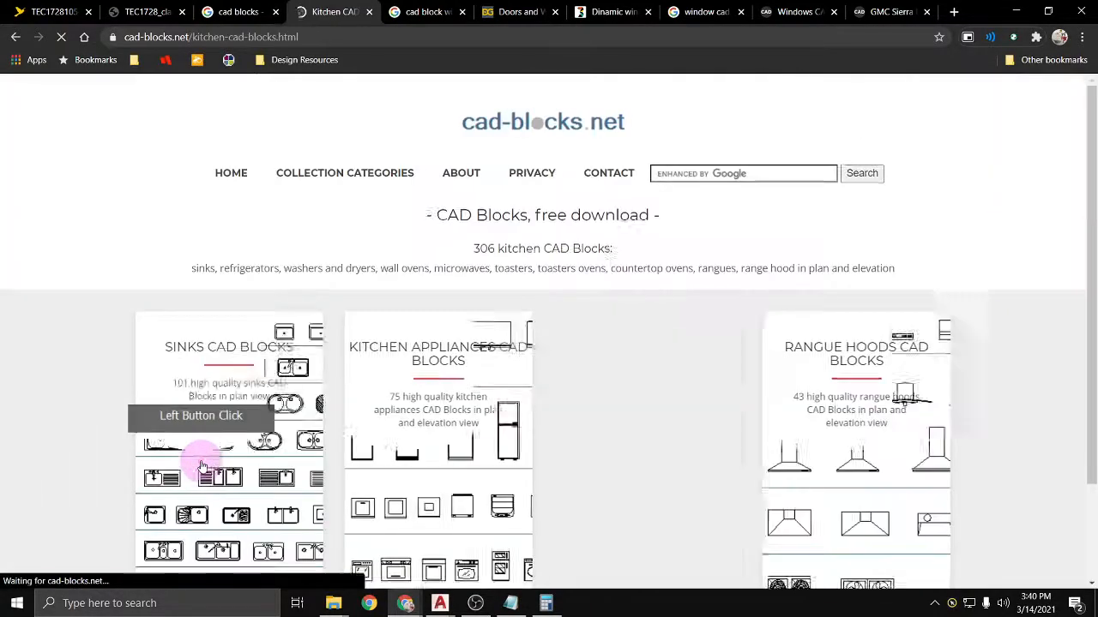
scroll(608, 539, "down", 2)
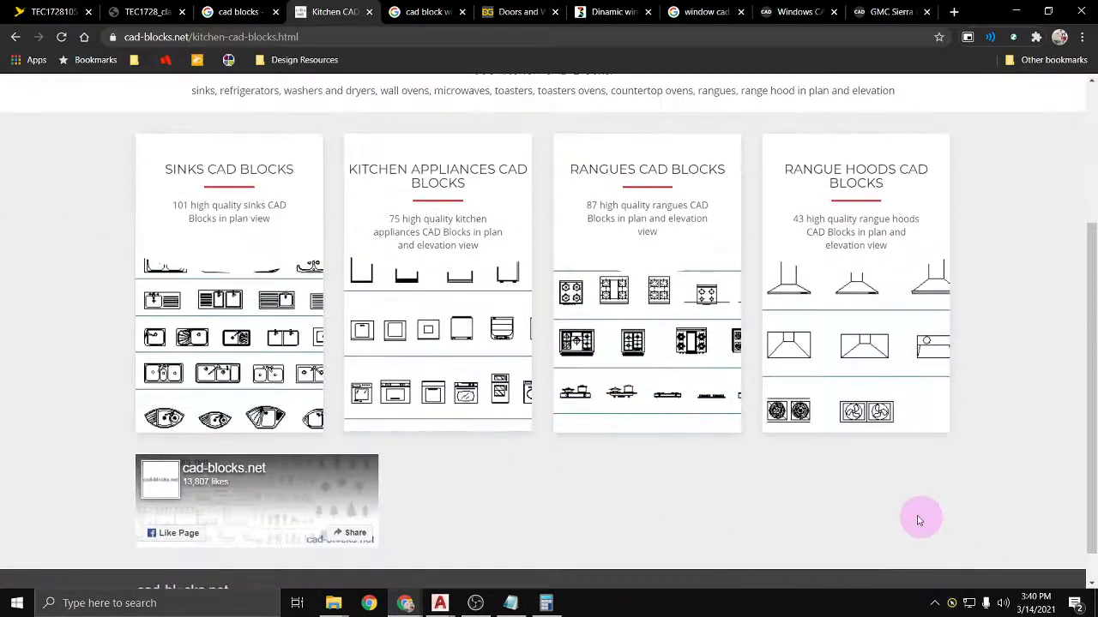
Step: Return to AutoCAD and erase the spare horizontal window west of the floor plan
left_click(1015, 19)
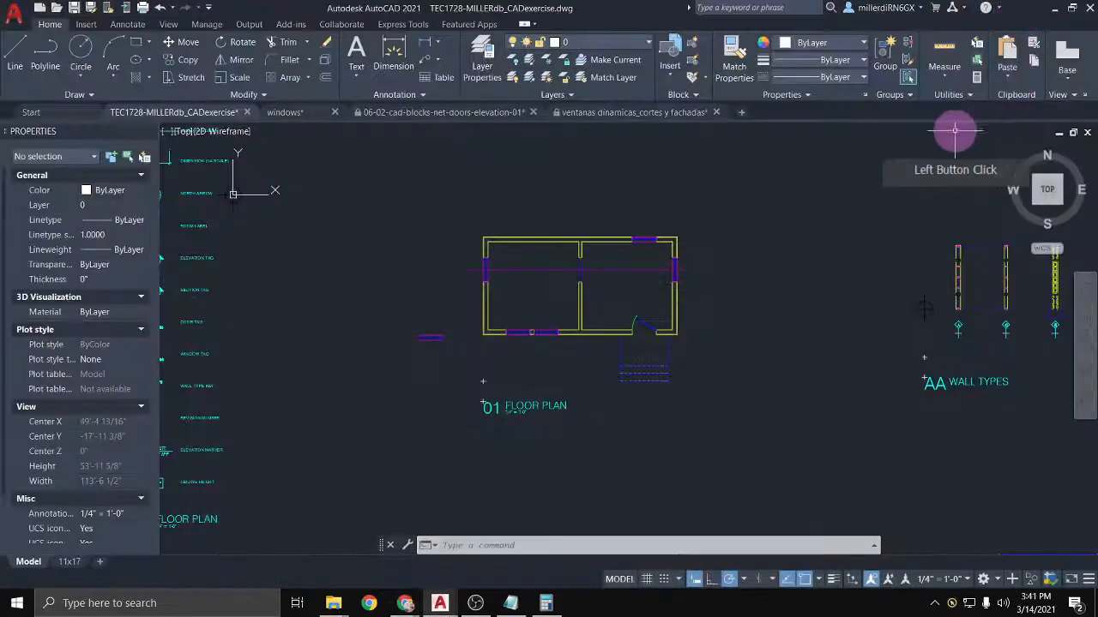
left_click(358, 332)
left_click(446, 356)
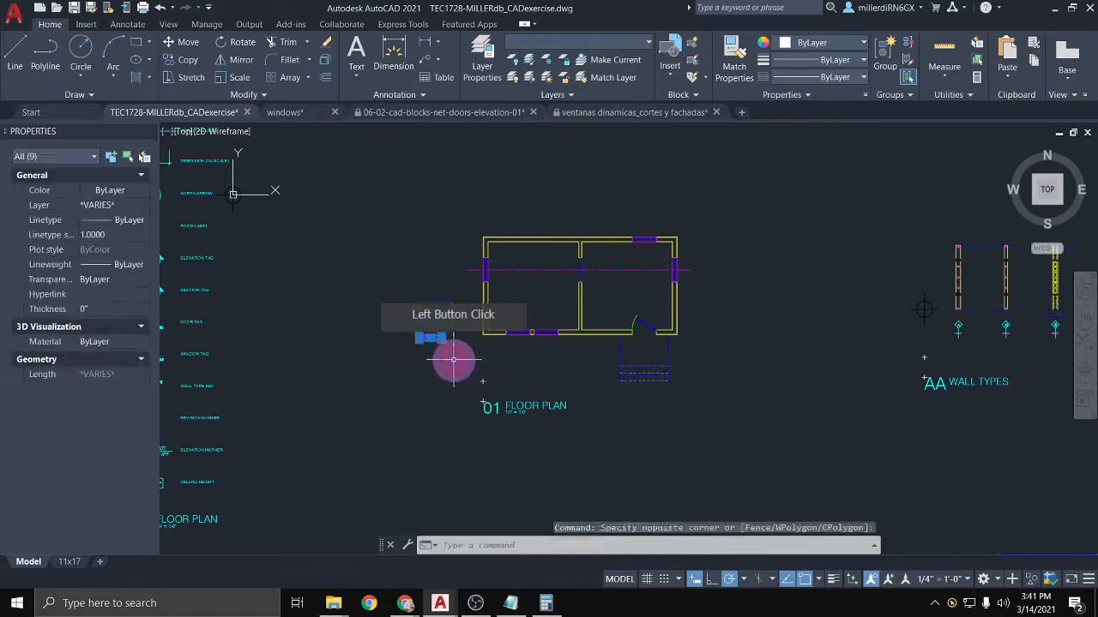
key("Delete")
Step: Erase the leftover vertical window block northeast of the wall types
middle_click_drag(787, 314, 427, 321)
scroll(432, 320, "down", 2)
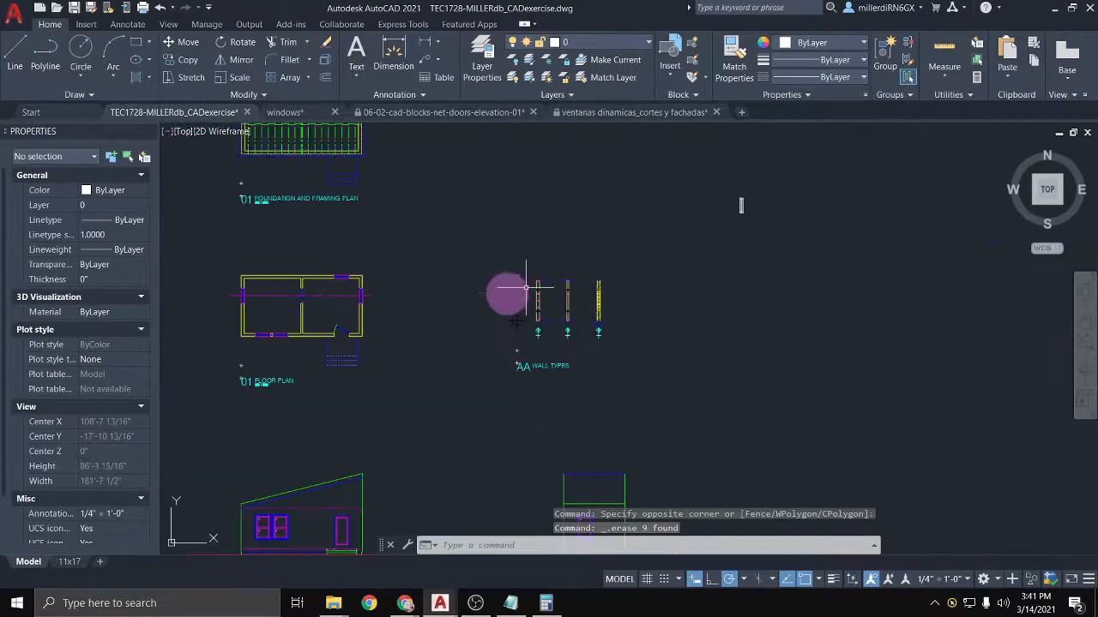
left_click(719, 164)
left_click(756, 258)
key("Delete")
scroll(558, 299, "down", 2)
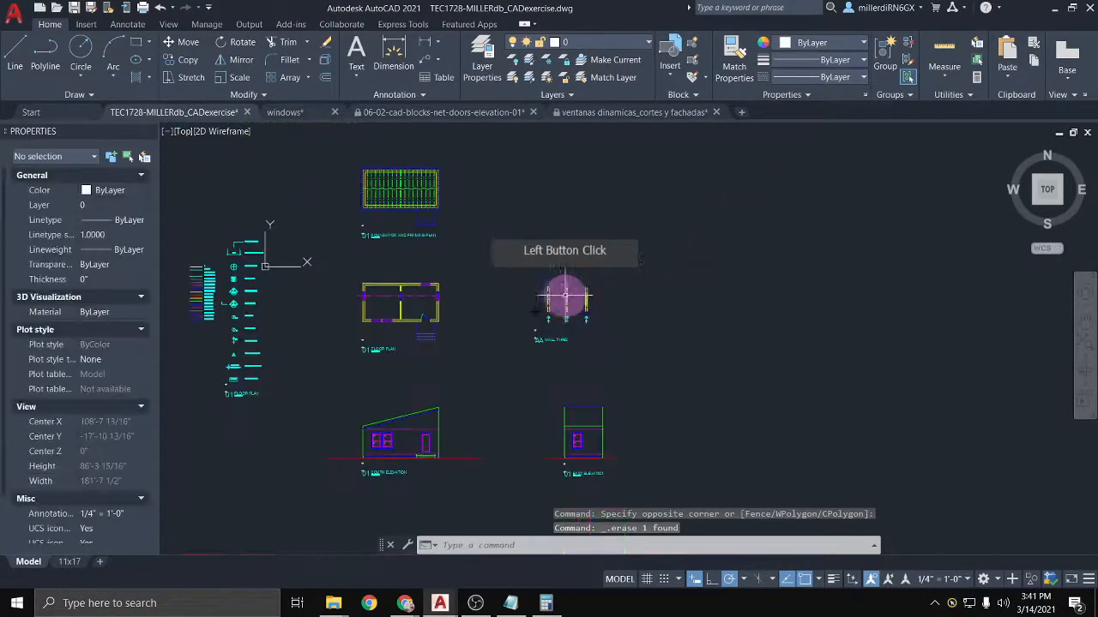
middle_click_drag(502, 391, 541, 203)
scroll(438, 249, "up", 5)
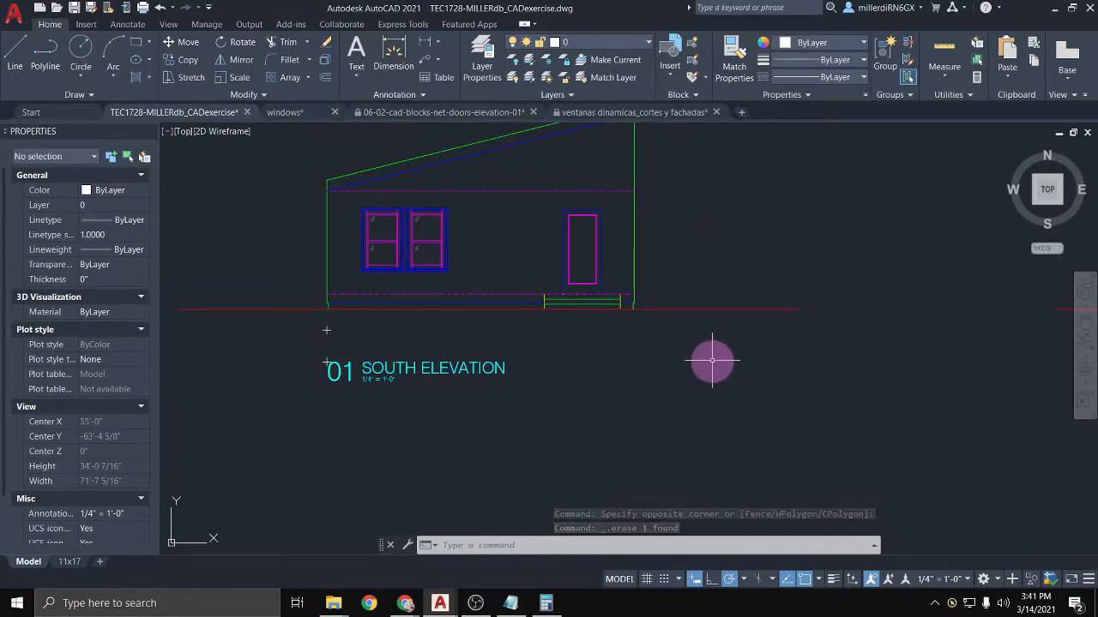
scroll(708, 339, "down", 8)
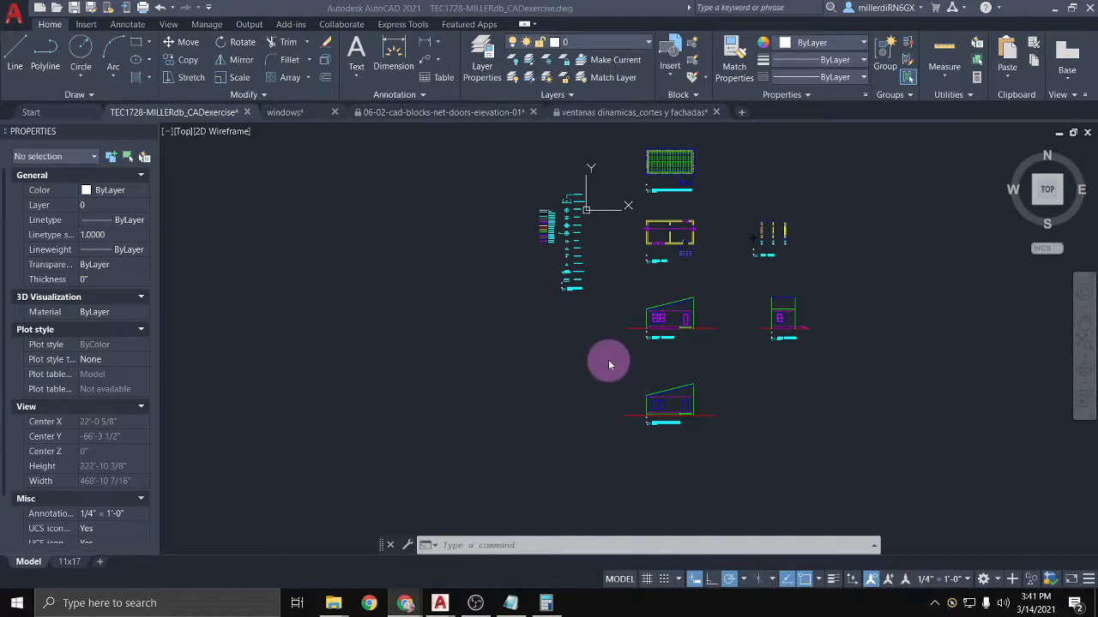
Step: Close the 06-02-cad-blocks-net-doors-elevation-01 drawing and bring up the ventanas dinamicas_cortes y fachadas drawing
left_click(534, 119)
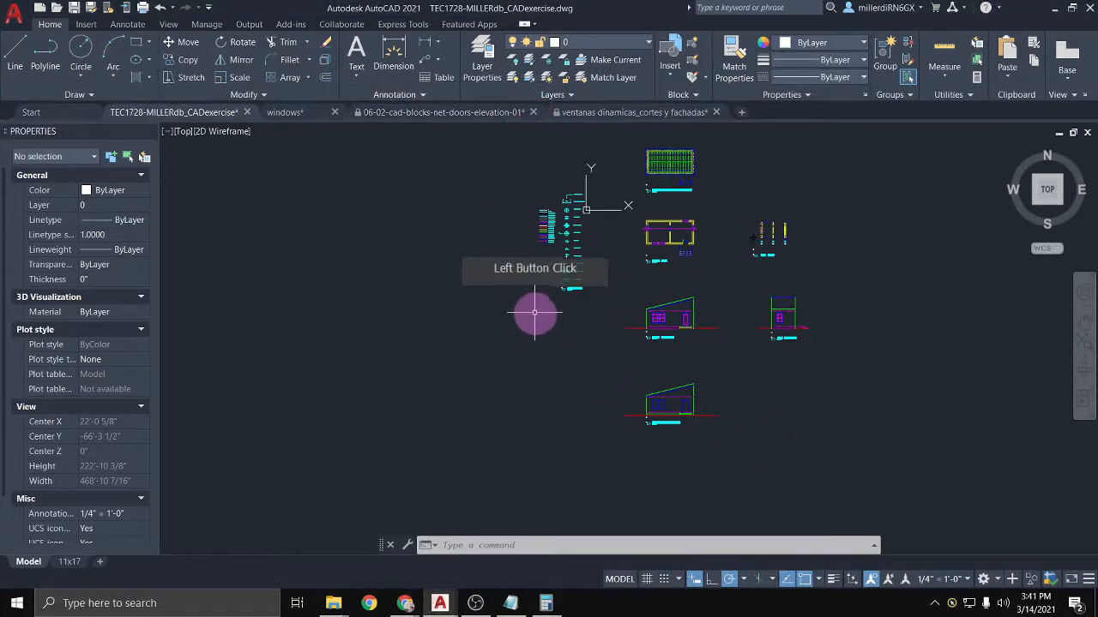
left_click(521, 113)
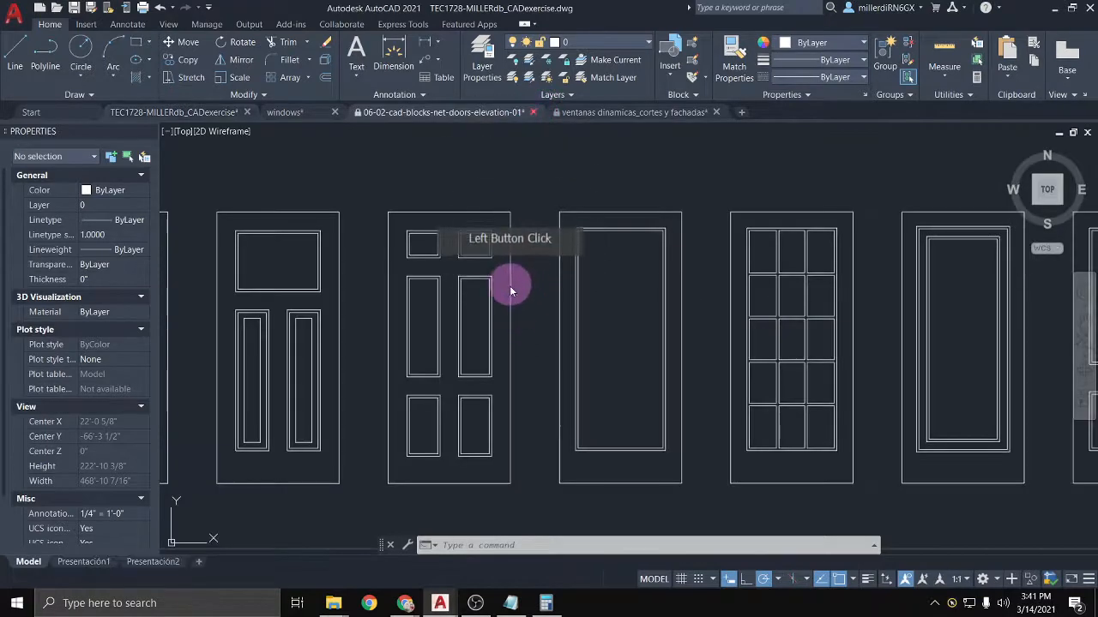
left_click(595, 340)
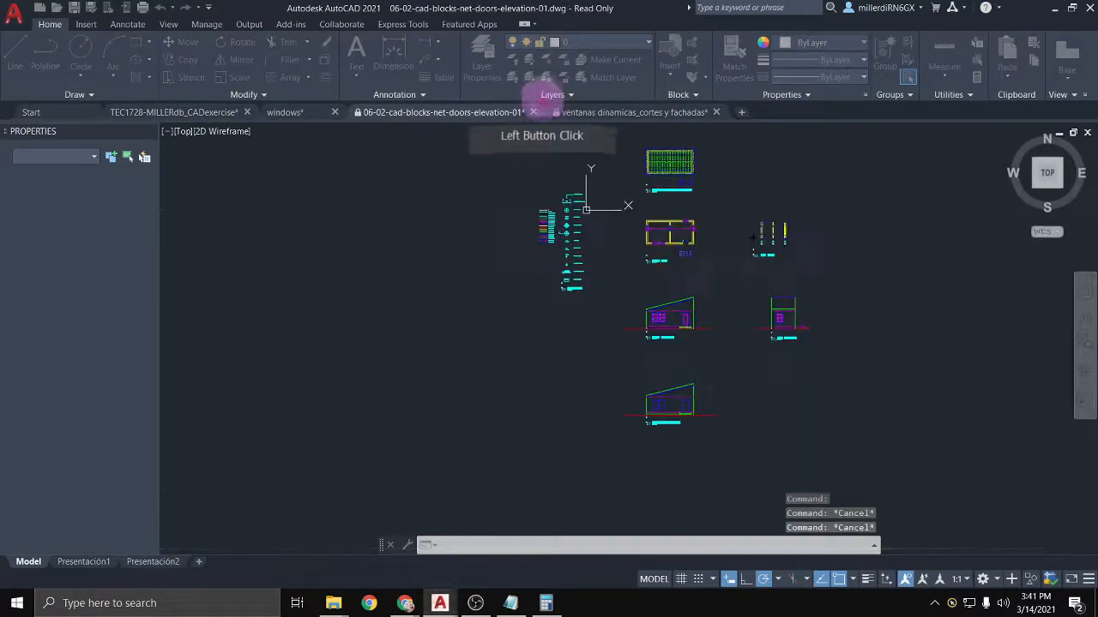
left_click(506, 112)
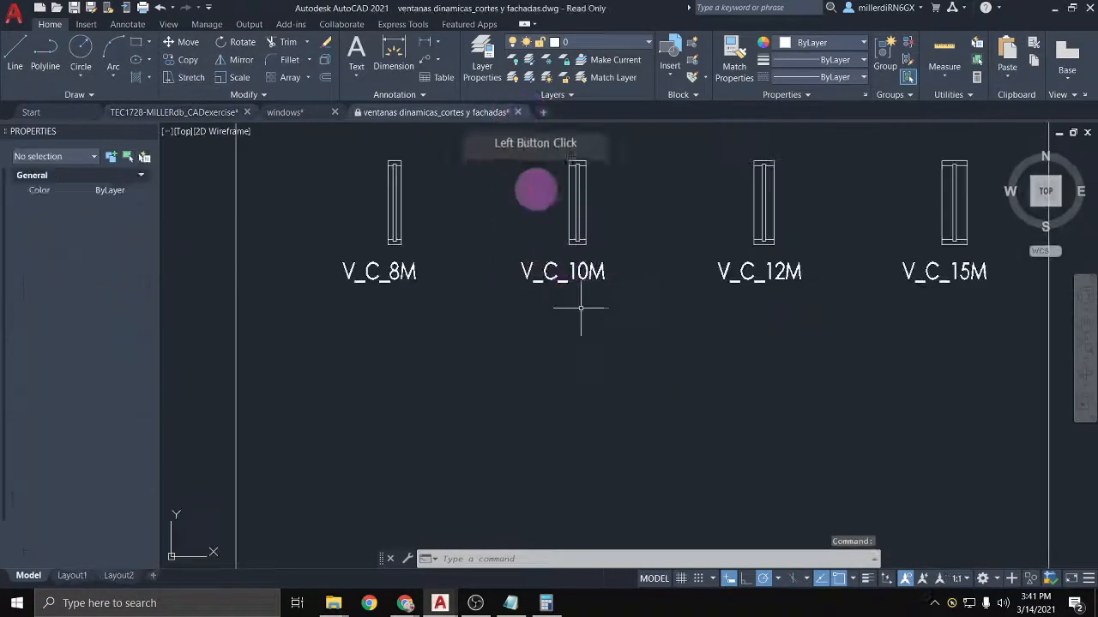
Step: Close the ventanas dinamicas_cortes y fachadas drawing and the windows drawing without saving changes
left_click(519, 114)
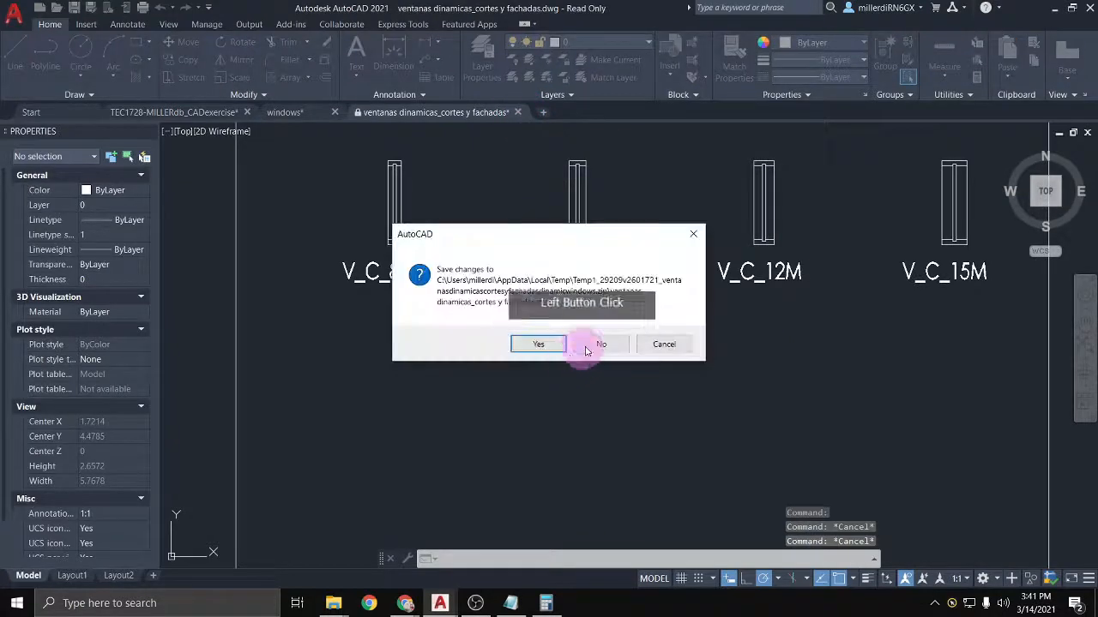
left_click(590, 342)
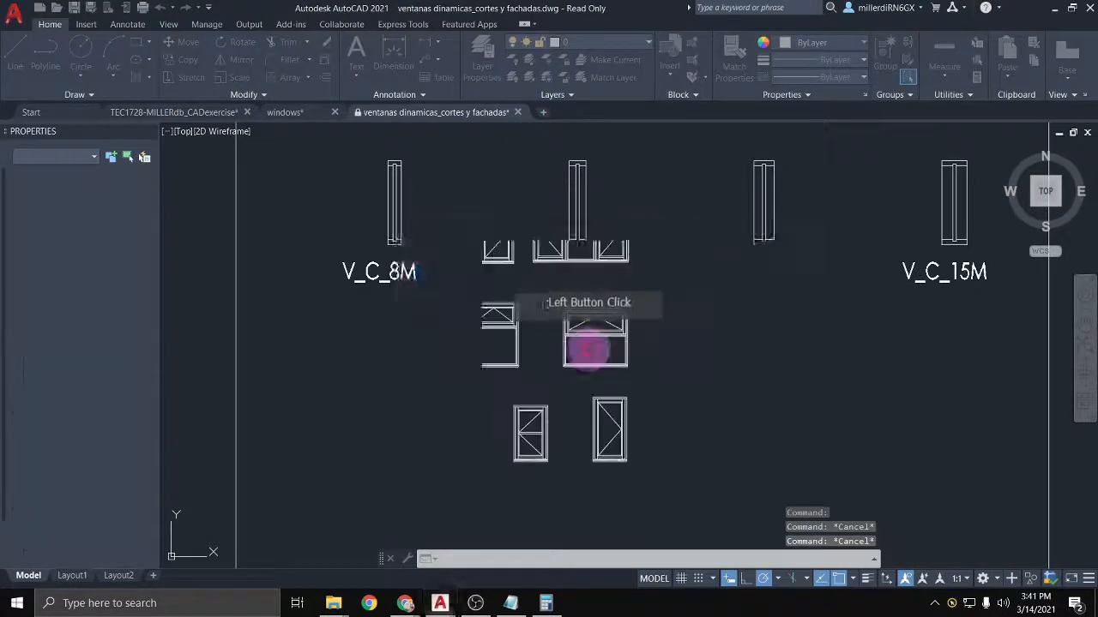
left_click(339, 114)
left_click(461, 335)
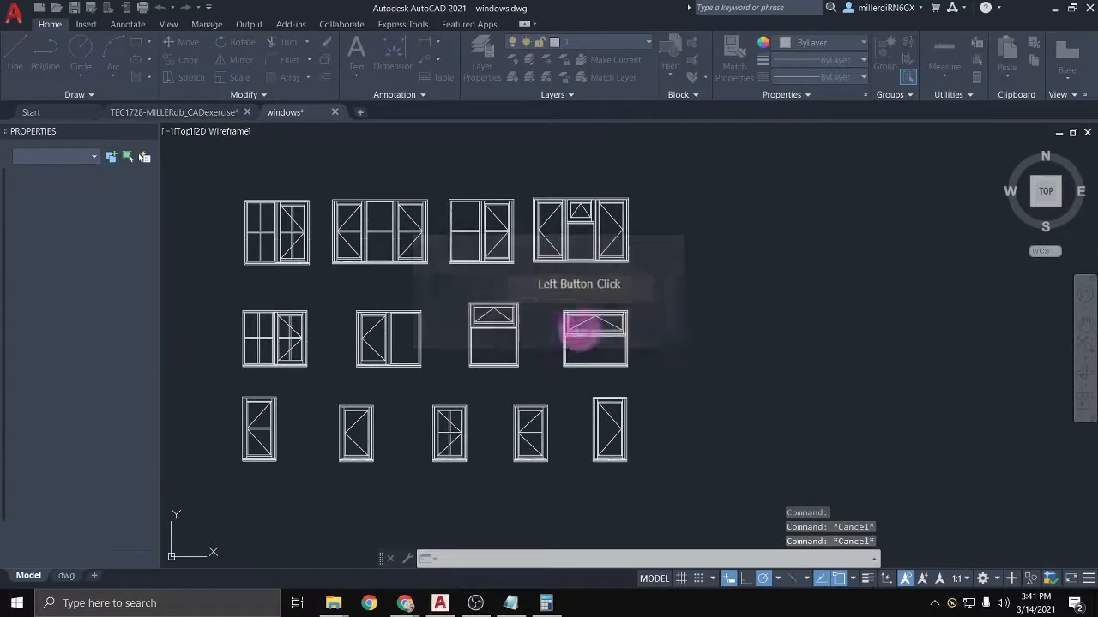
Step: Save the CAD exercise drawing
scroll(747, 200, "up", 5)
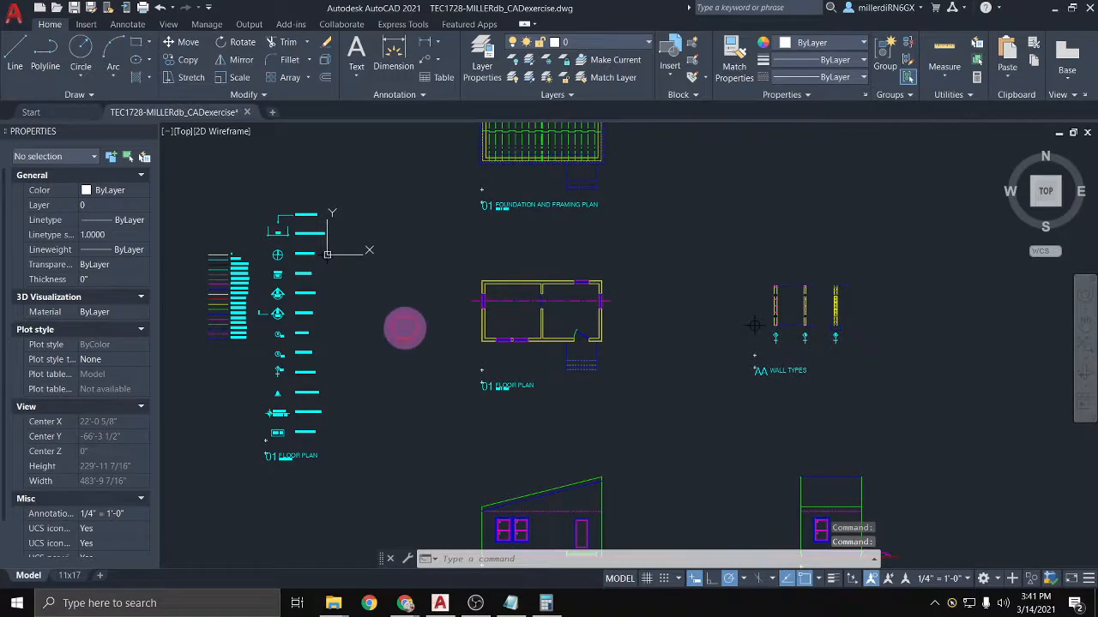
left_click(411, 327)
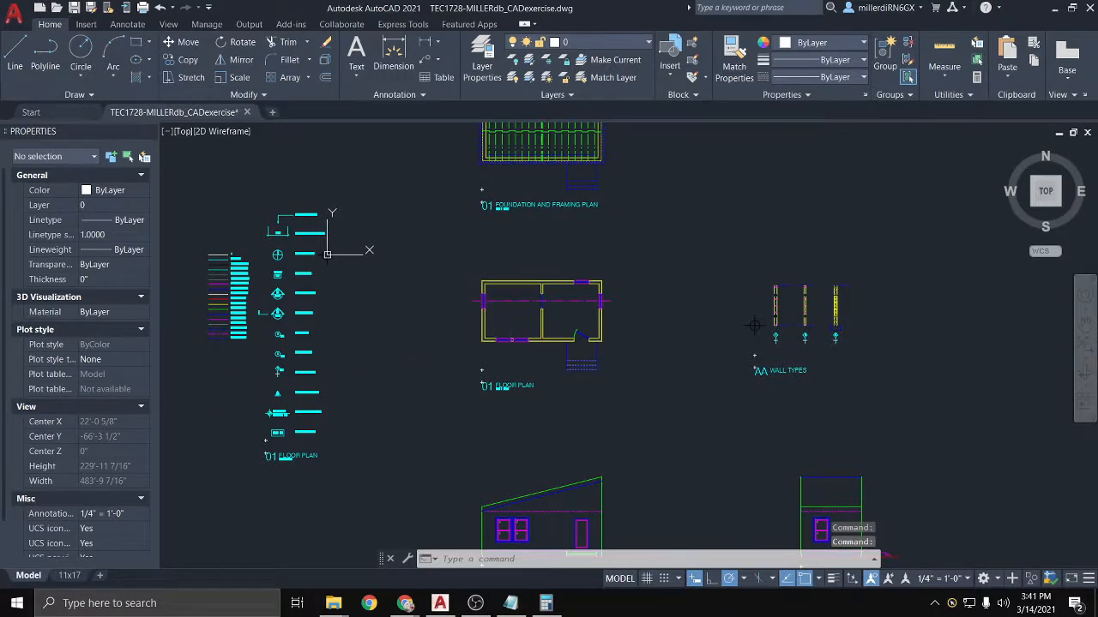
left_click(388, 427)
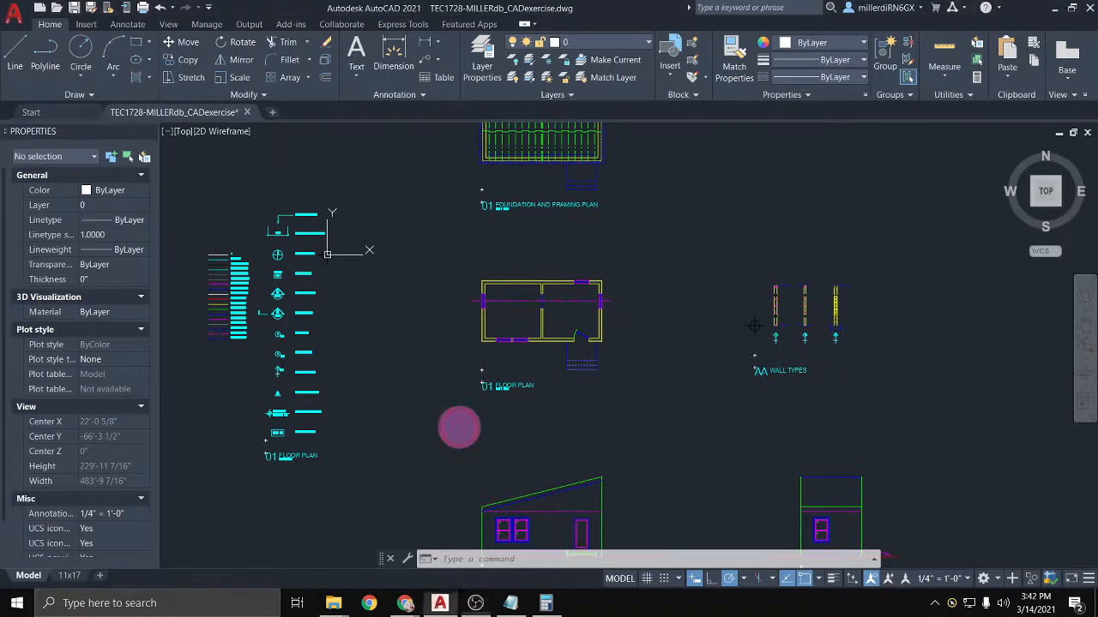
left_click(459, 427)
left_click(431, 427)
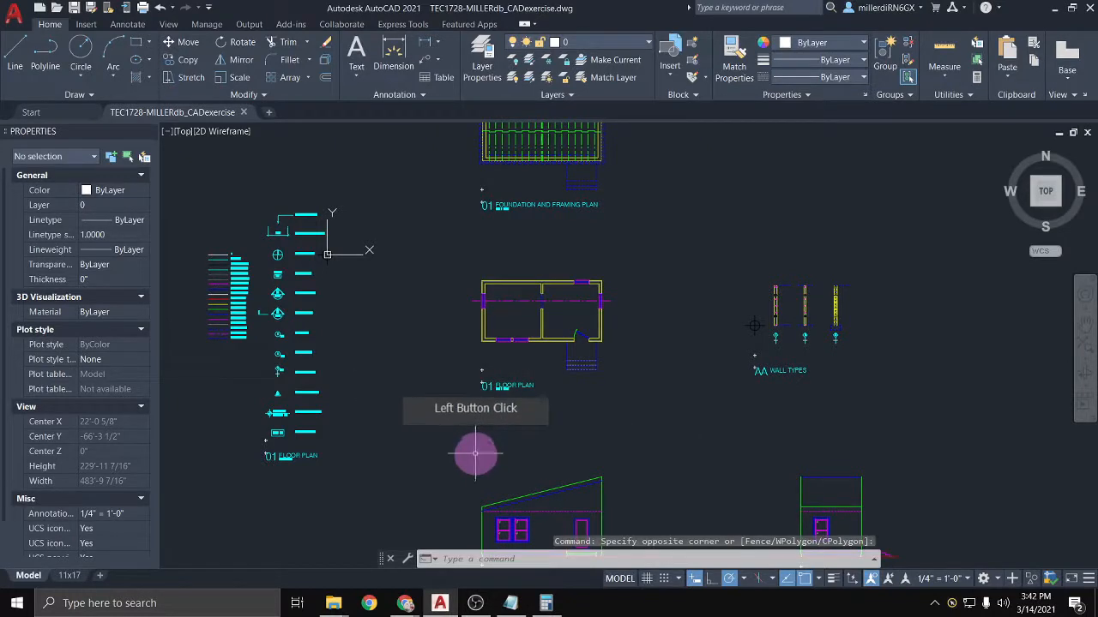
key("ctrl+s")
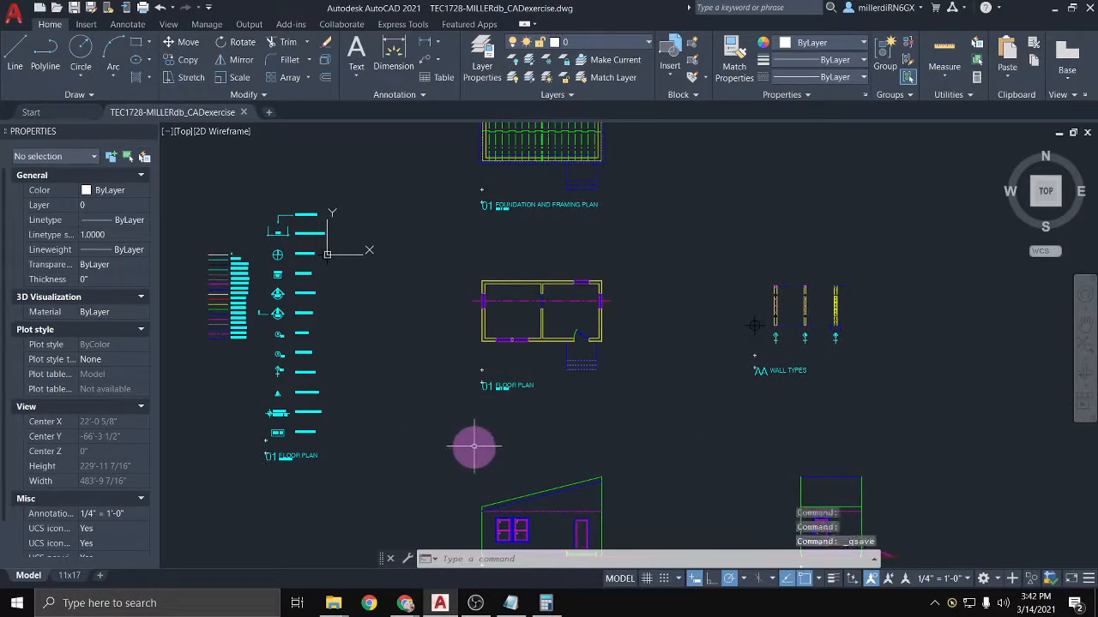
Step: On layer A-LINE-GRID, draw a vertical line about 13'-0" long from the north window's midpoint south through the door opening
scroll(527, 277, "up", 4)
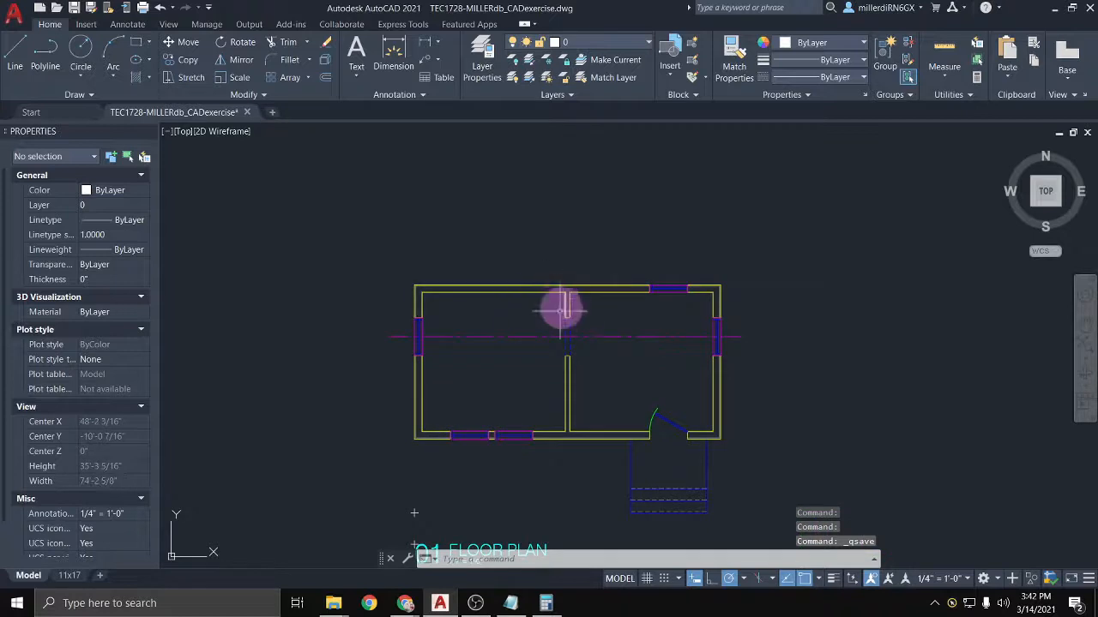
scroll(511, 338, "up", 2)
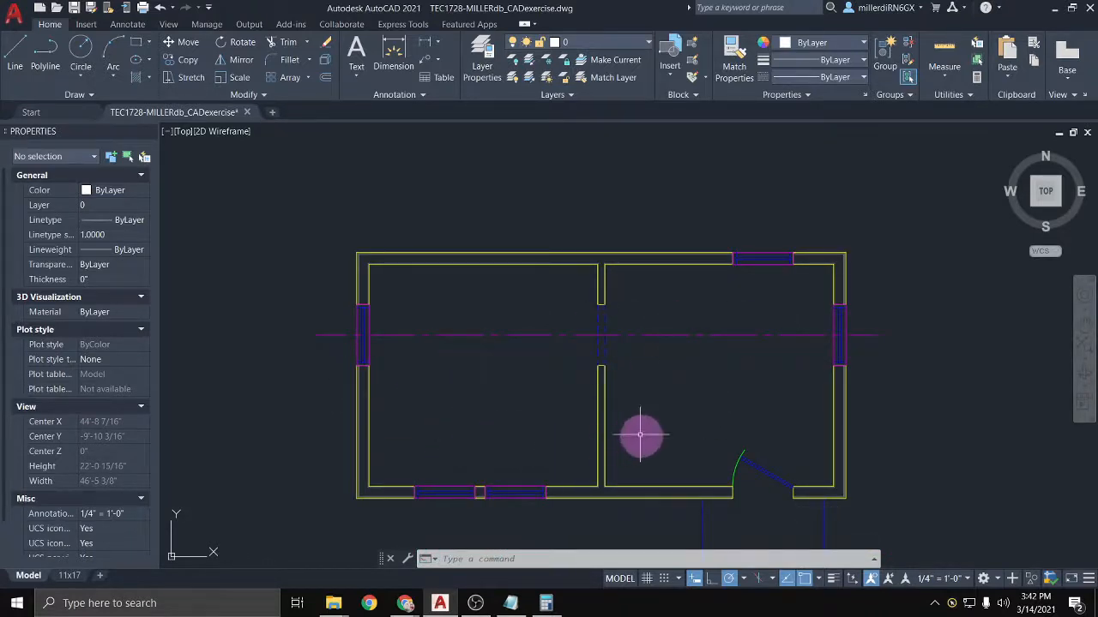
middle_click_drag(629, 406, 460, 384)
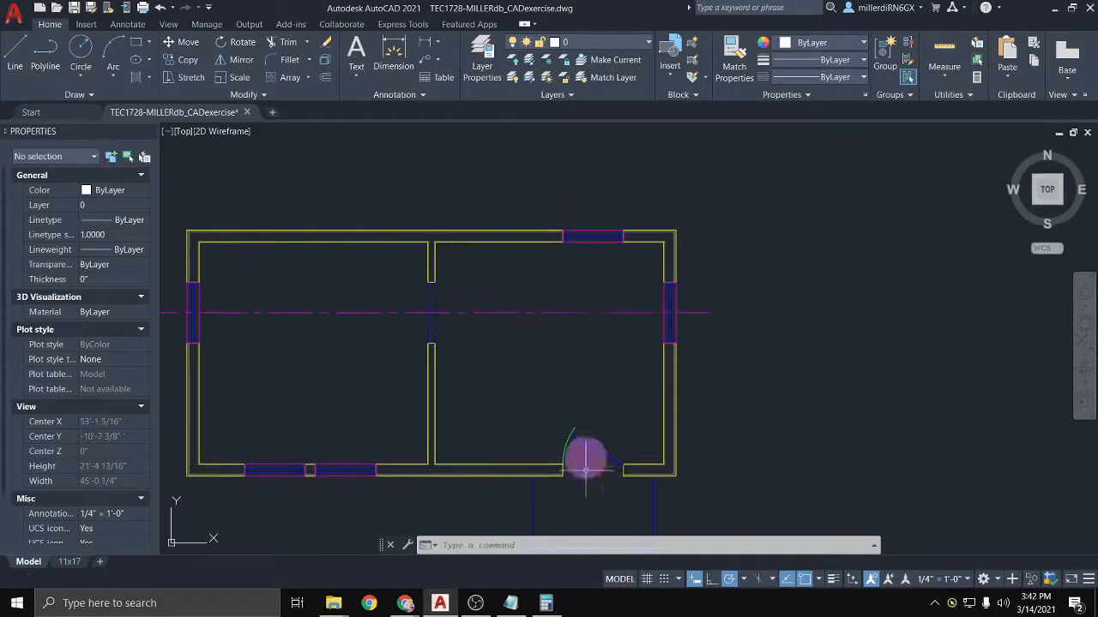
left_click(621, 41)
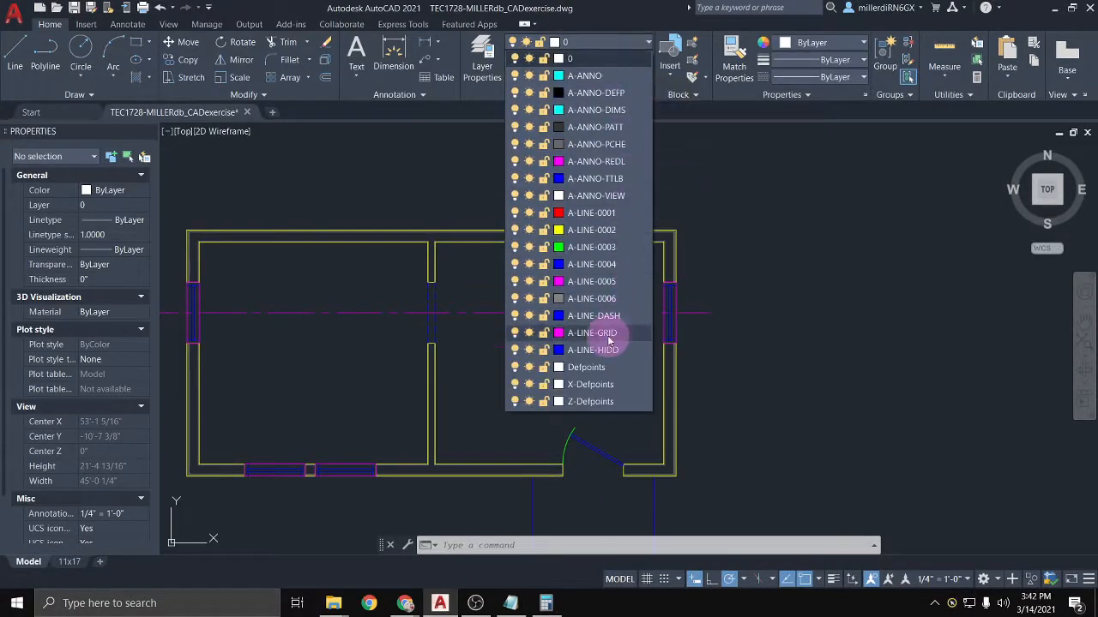
left_click(604, 333)
left_click(16, 52)
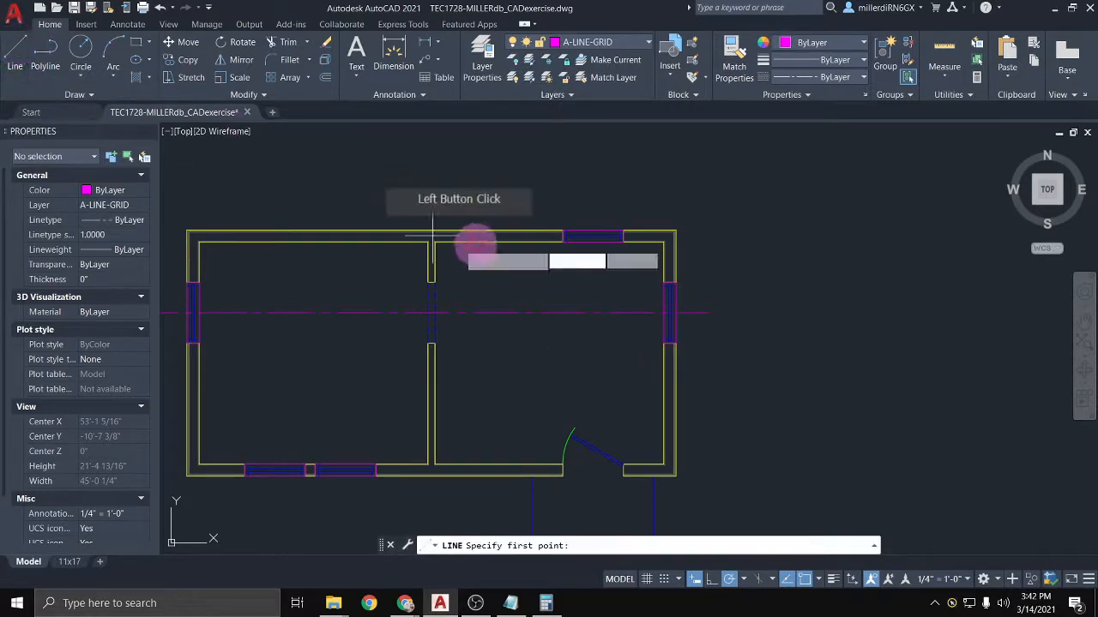
right_click(592, 222, "shift")
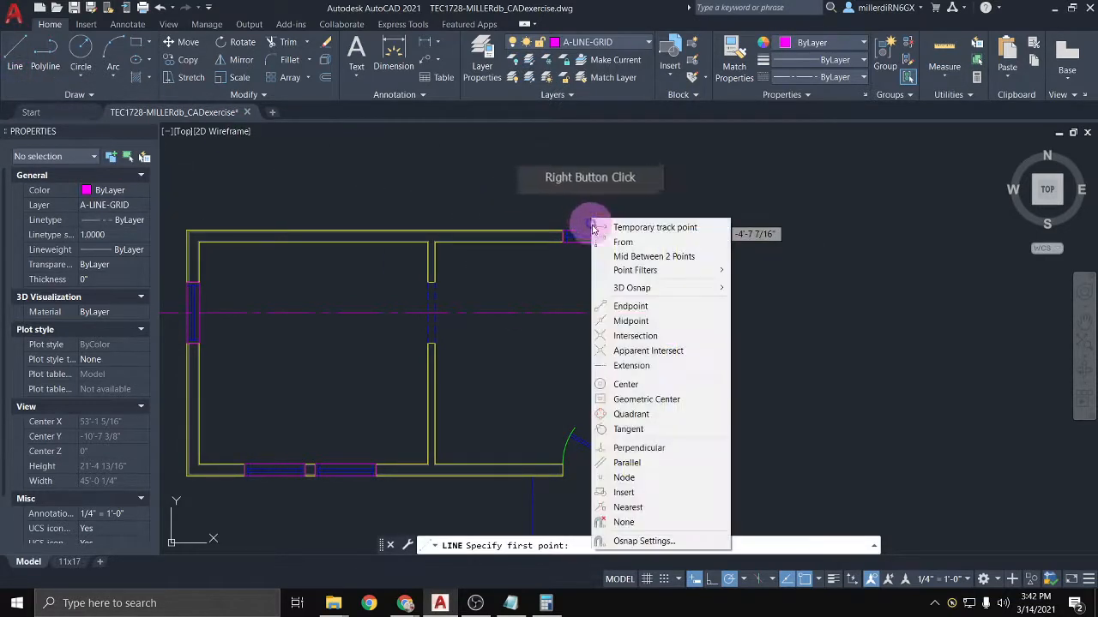
left_click(618, 320)
left_click(589, 231)
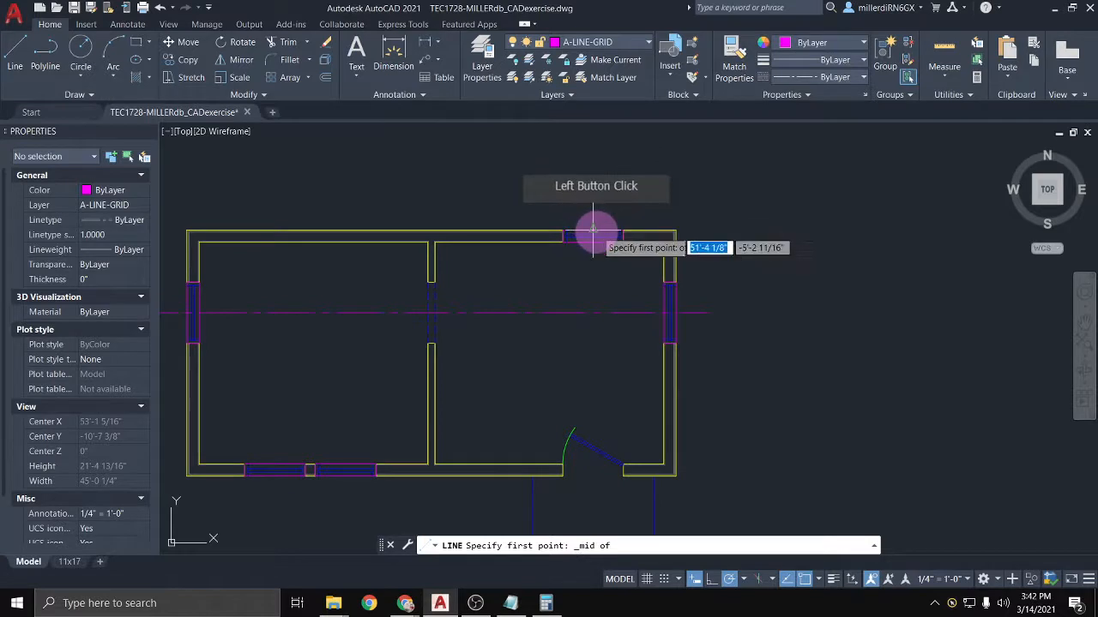
left_click(592, 493)
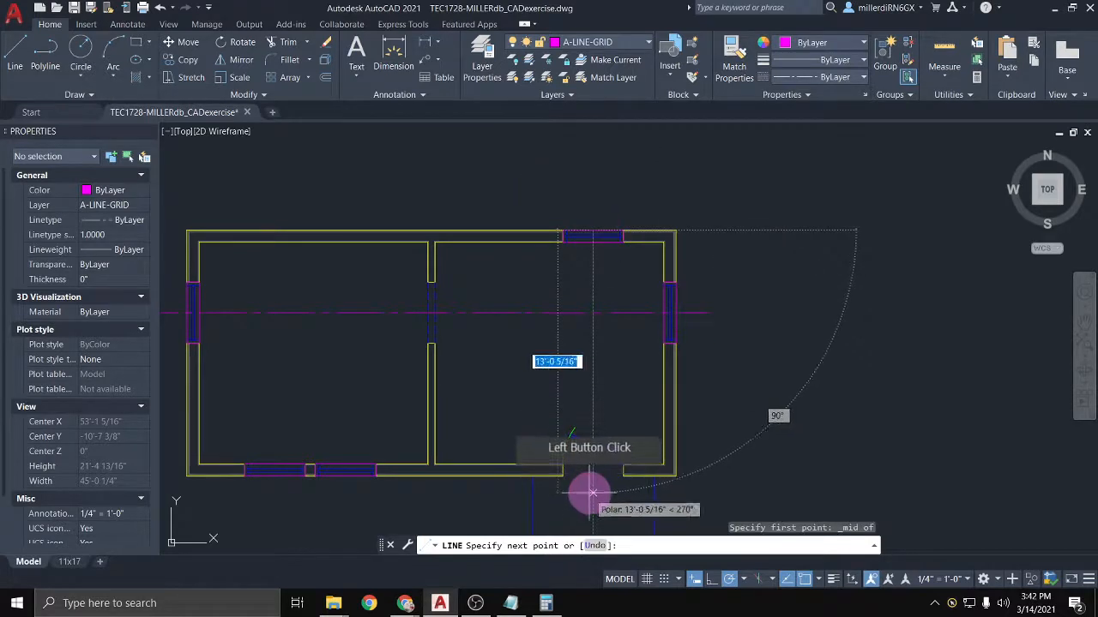
key("Escape")
Step: Stretch the vertical grid line's north end beyond the exterior wall, making the line about 14'-8" long
left_click(592, 369)
left_click(593, 231)
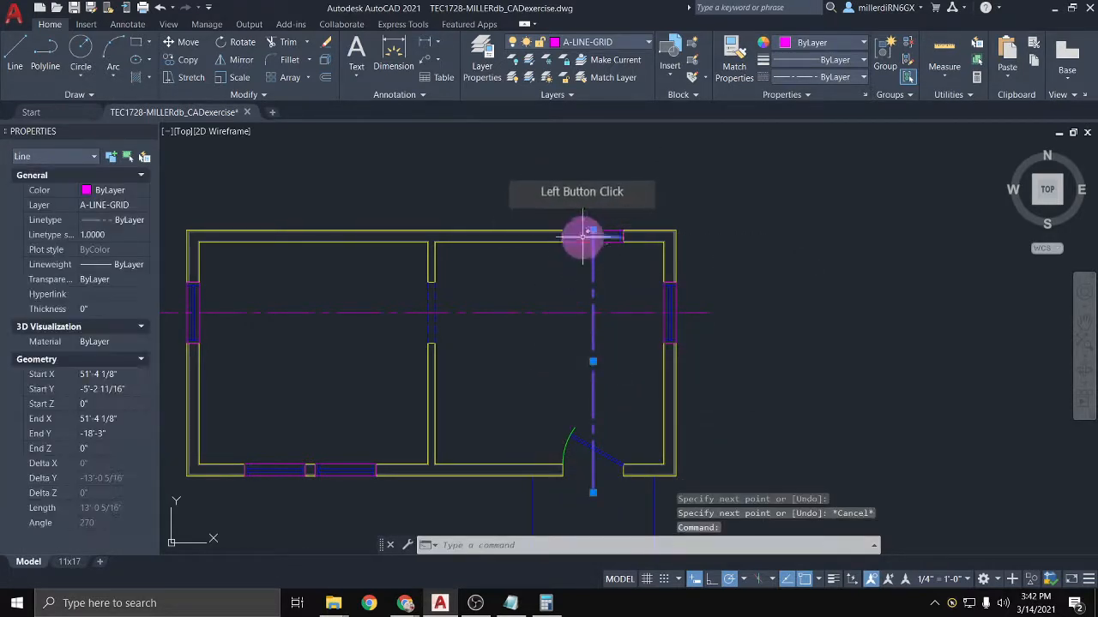
left_click(592, 195)
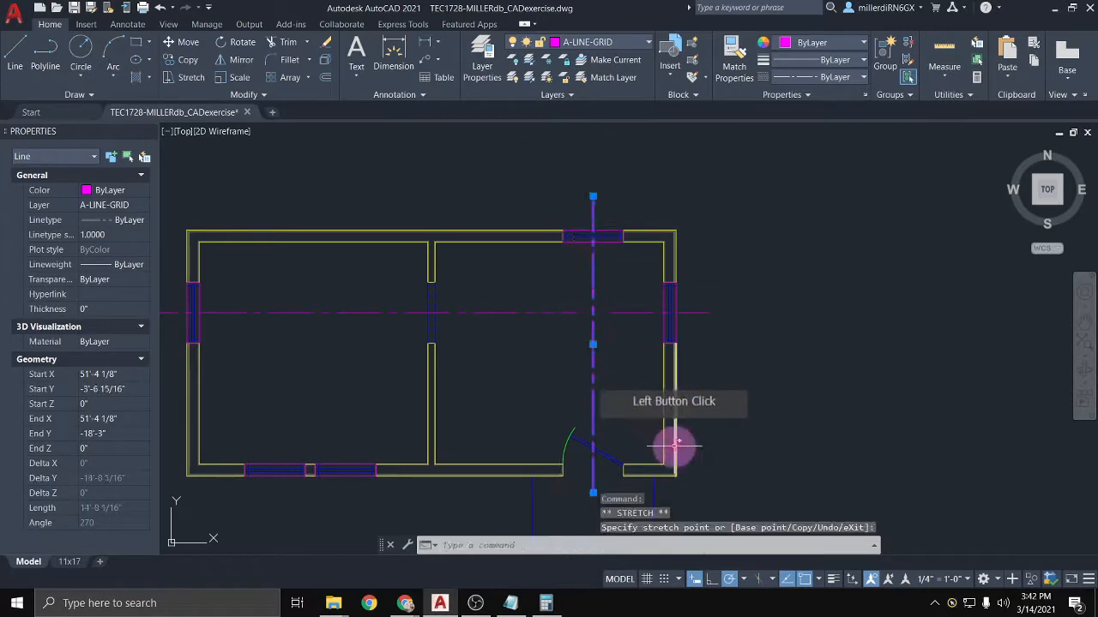
key("Escape")
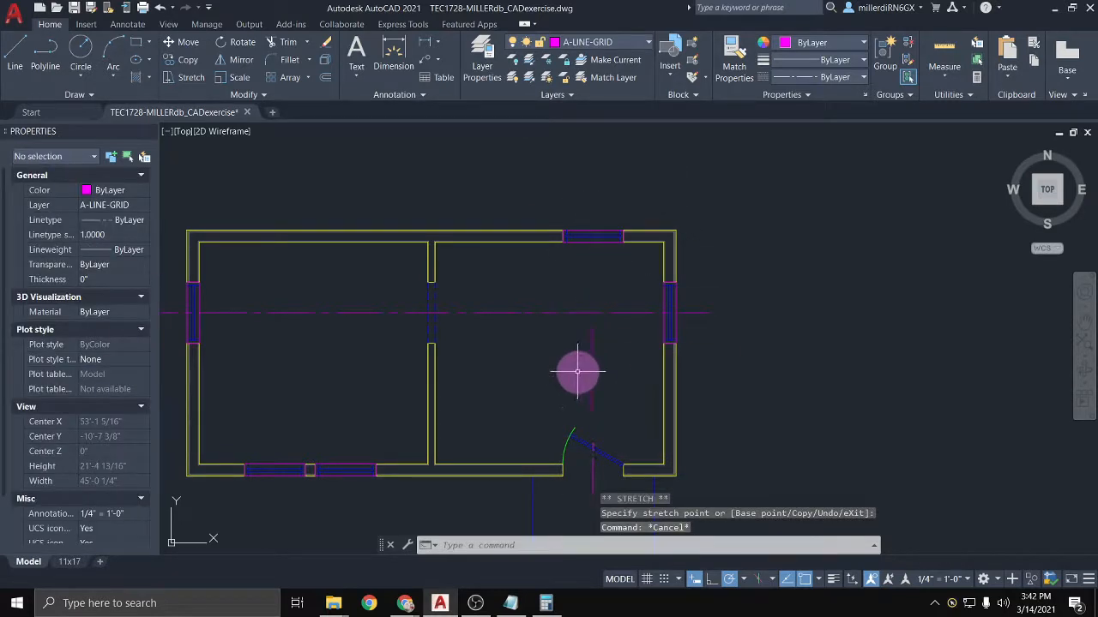
Step: Examine the wall outlines and joist layout of the foundation and framing plan
middle_click_drag(416, 356, 610, 331)
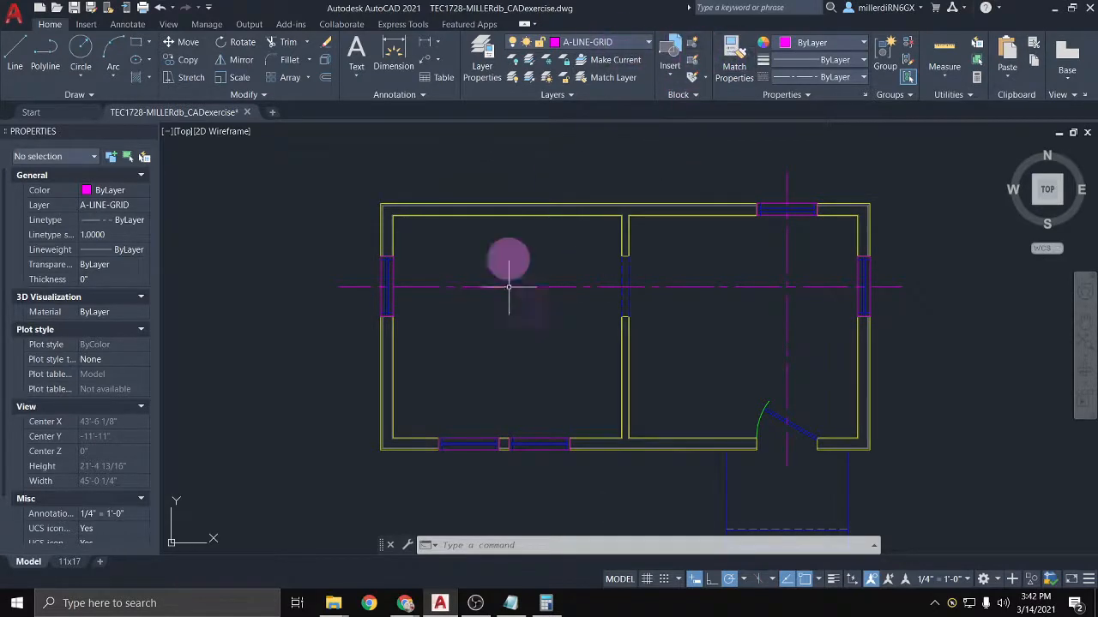
scroll(476, 330, "down", 4)
middle_click_drag(540, 201, 417, 514)
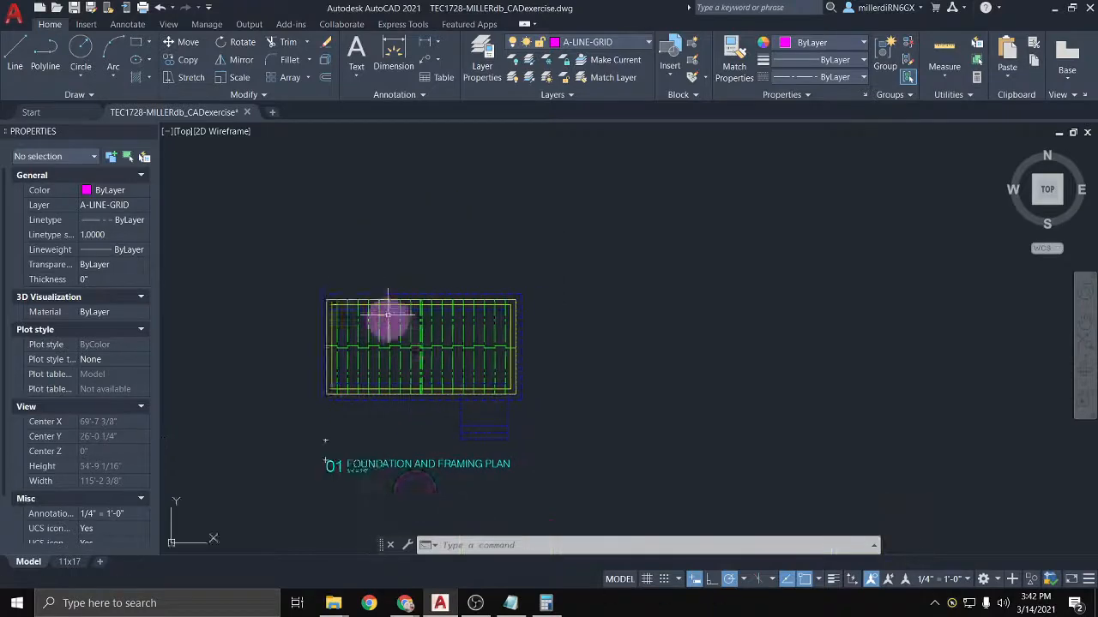
scroll(345, 304, "up", 6)
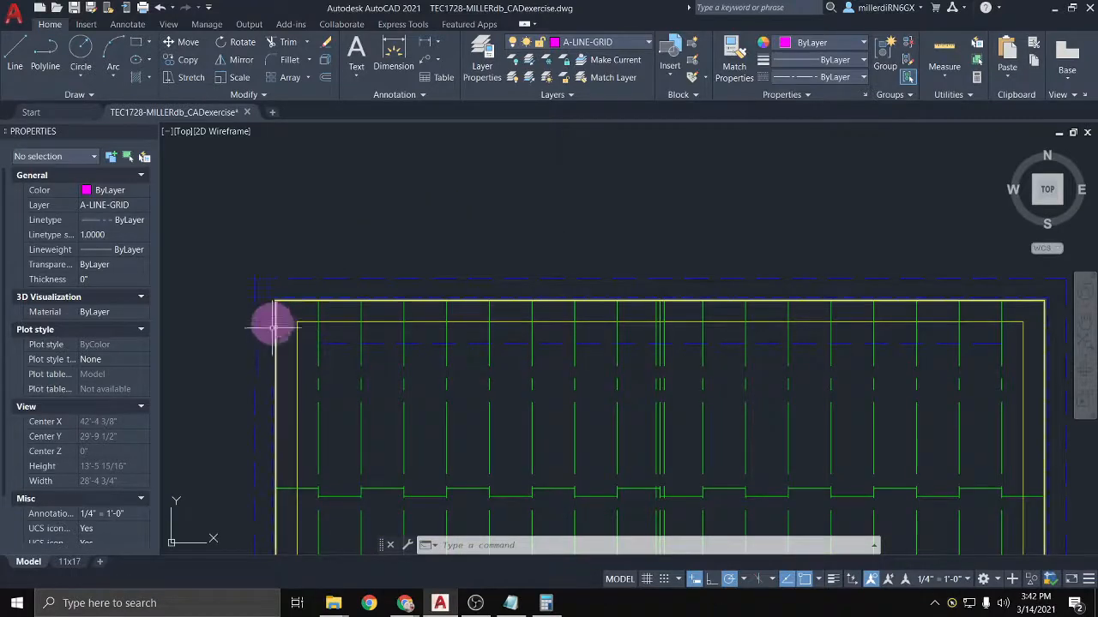
scroll(283, 458, "down", 2)
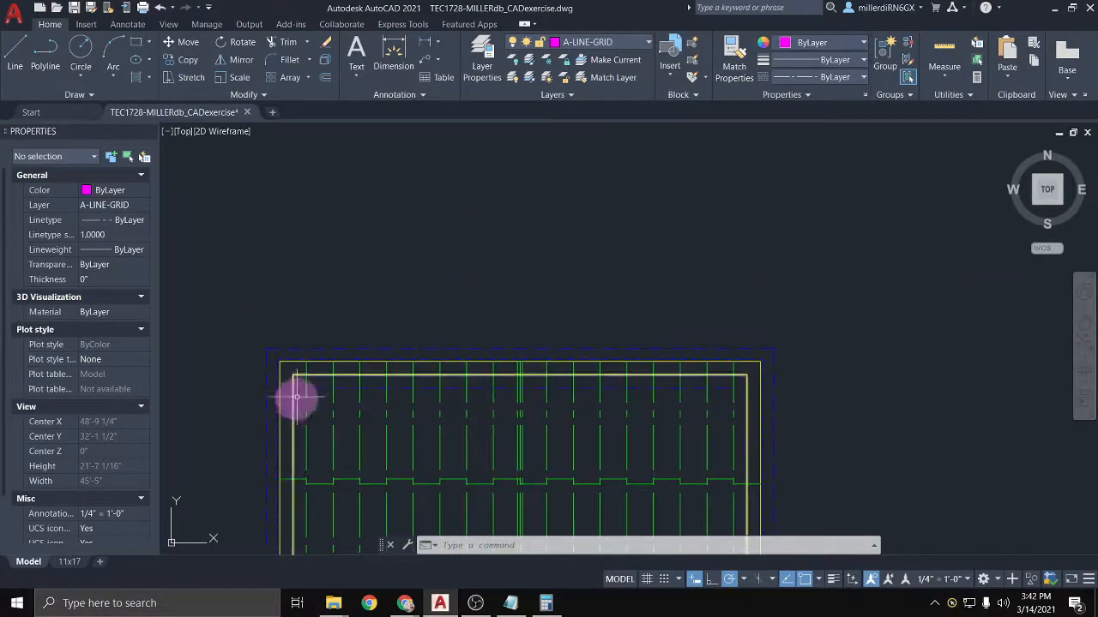
middle_click_drag(500, 434, 483, 277)
scroll(477, 296, "down", 2)
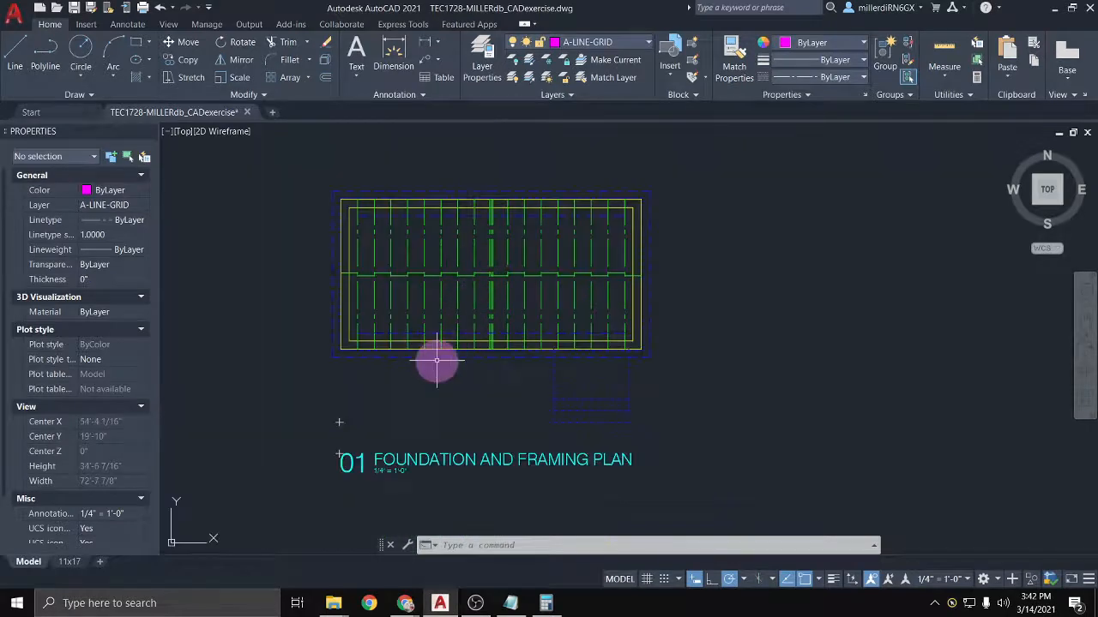
Step: Switch to the TEC1728_exerciseCAD document in Google Docs and read the Wall Types notes on plywood, gypsum board and masonry hatch patterns
key("alt+Tab")
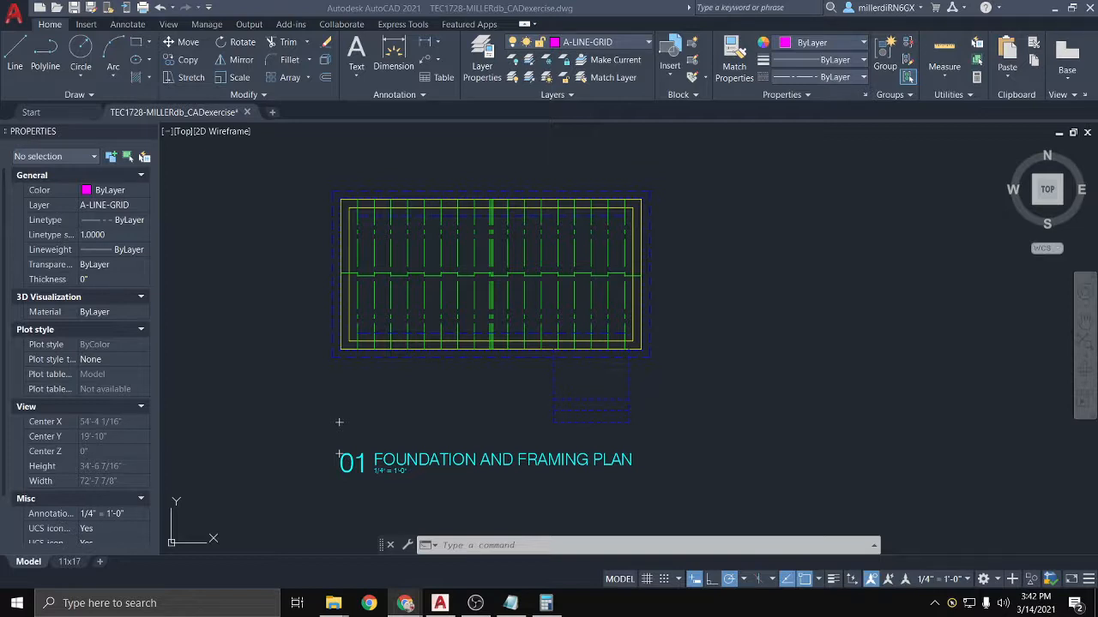
left_click_drag(0, 152, 482, 5)
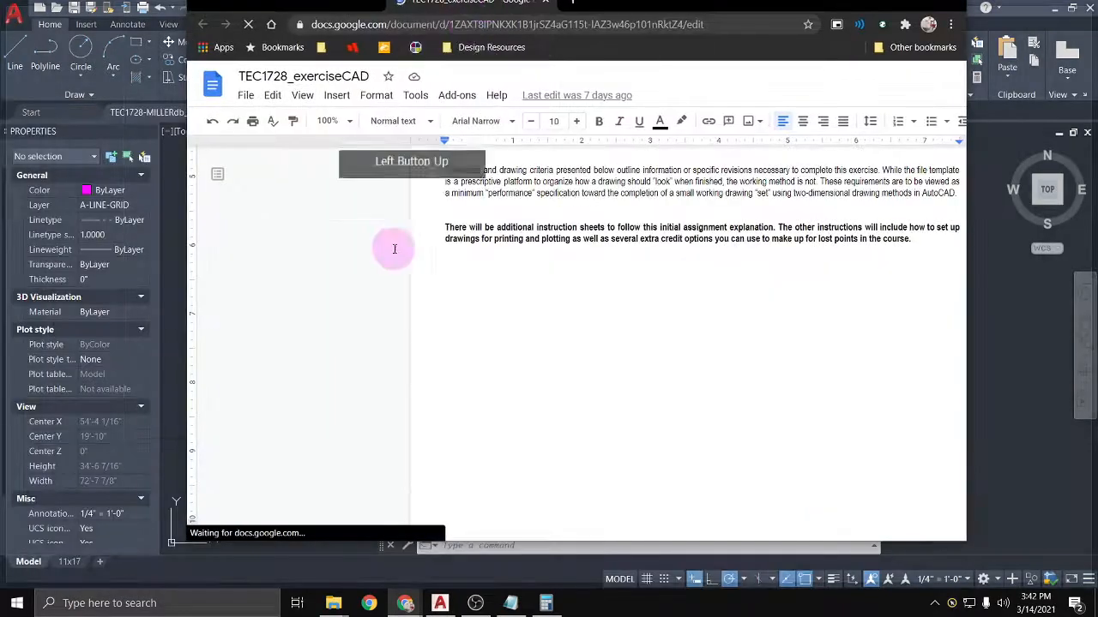
scroll(388, 335, "down", 6)
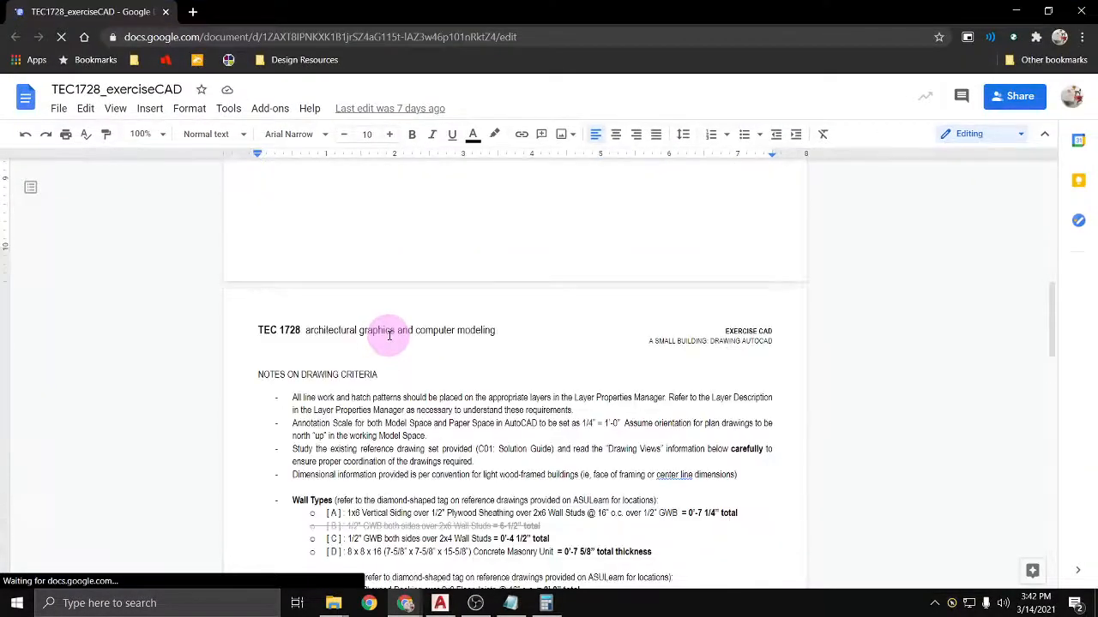
scroll(389, 333, "down", 1)
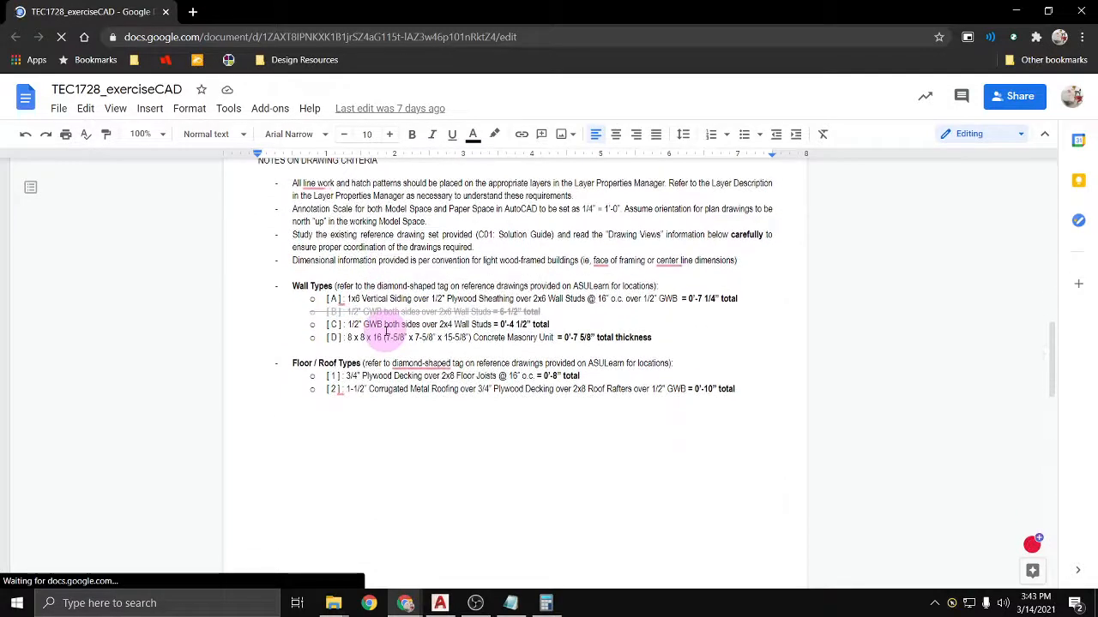
scroll(385, 330, "down", 7)
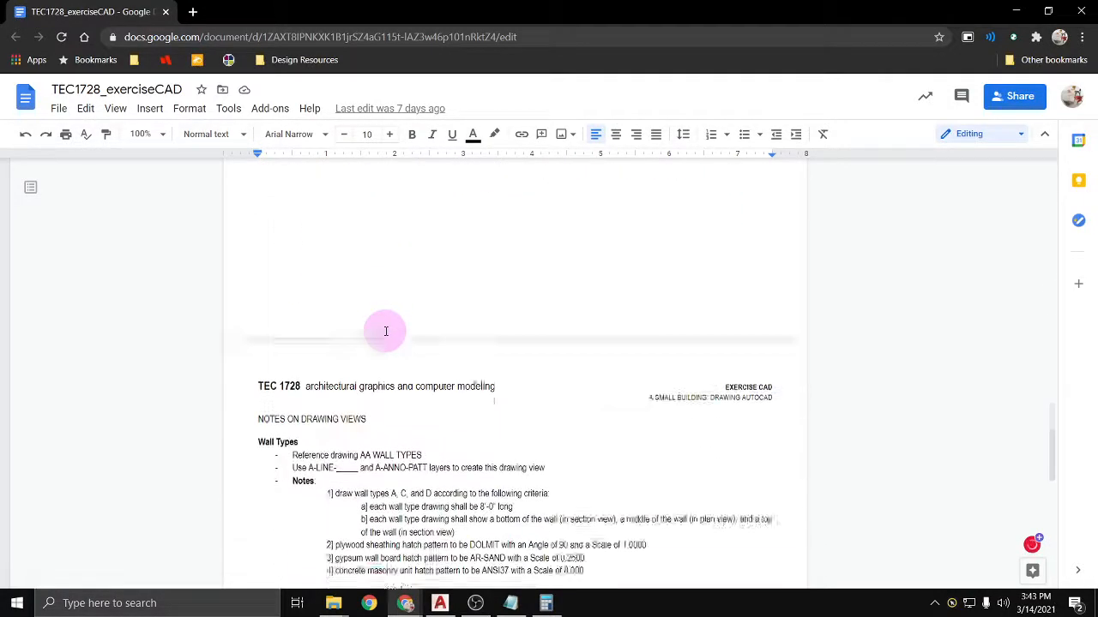
scroll(384, 329, "down", 2)
scroll(383, 327, "down", 2)
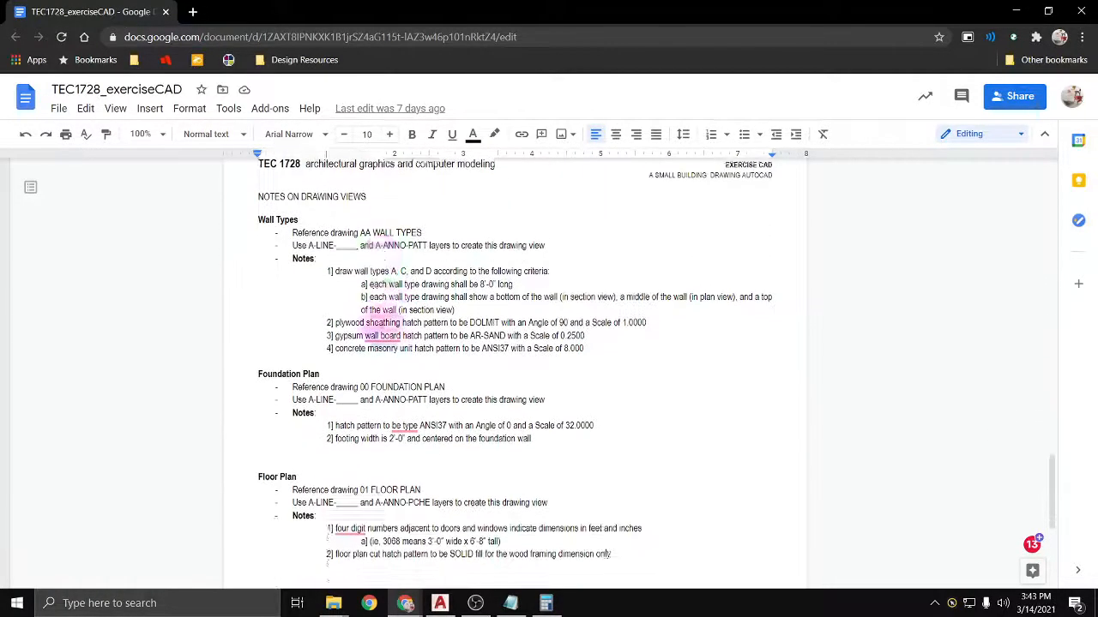
mouse_move(381, 334)
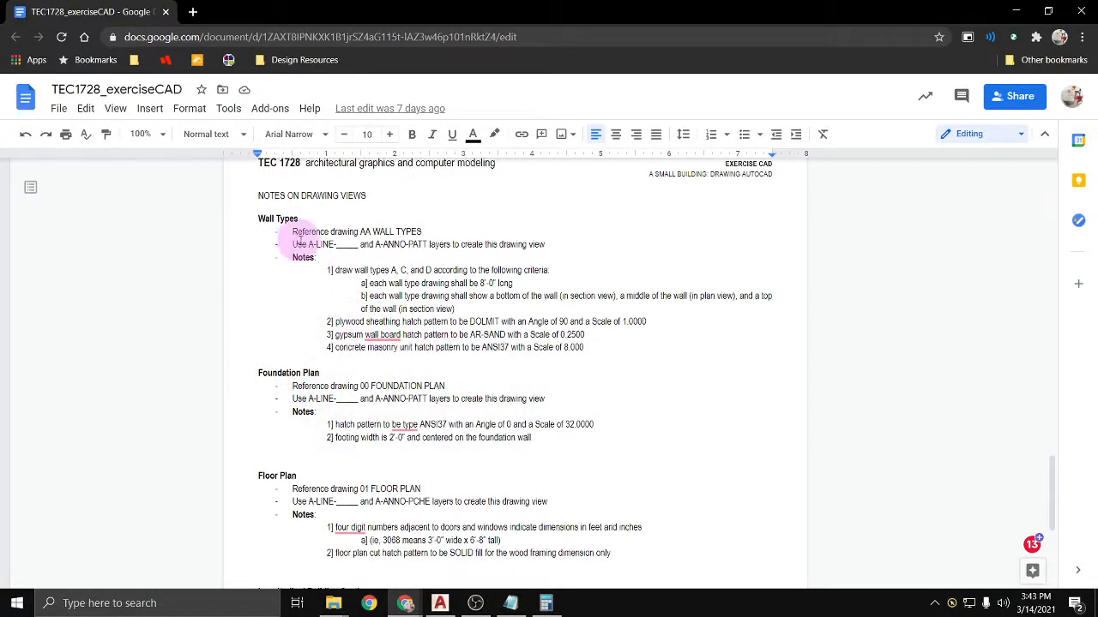
left_click_drag(335, 321, 597, 346)
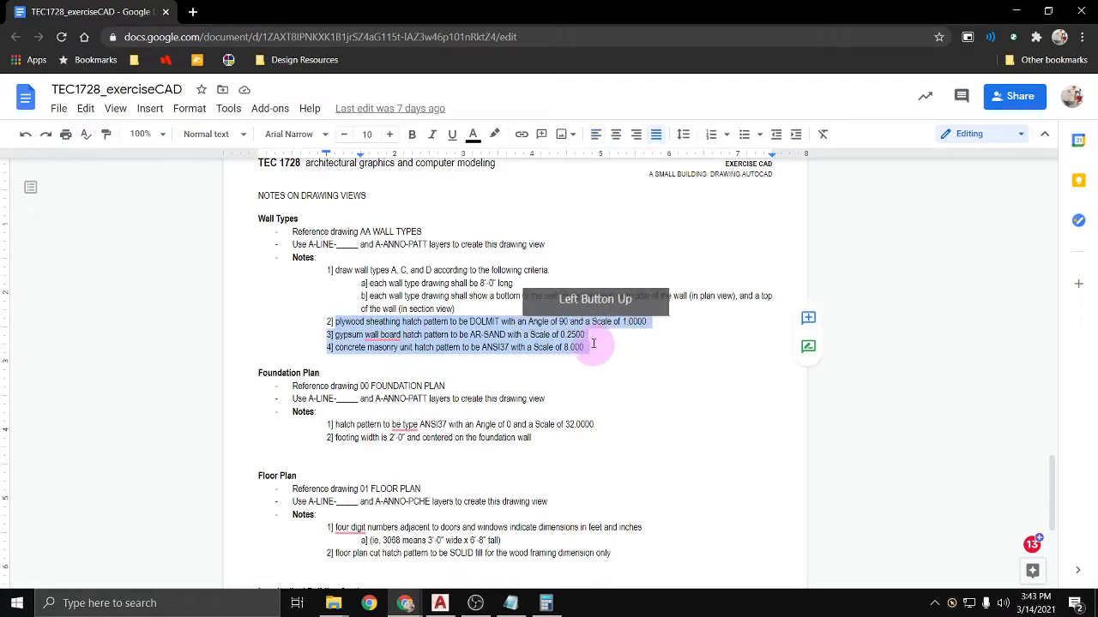
Step: Return to AutoCAD and examine the plywood sheathing and gypsum board hatches in the westernmost wall type drawing
left_click(441, 602)
left_click(657, 418)
scroll(657, 417, "down", 5)
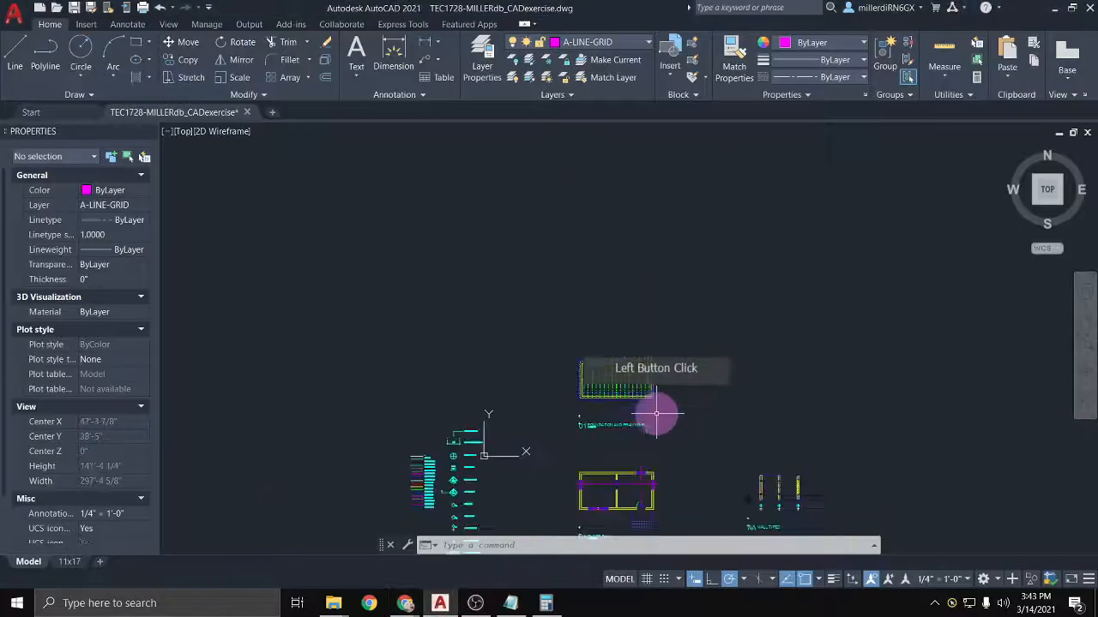
scroll(772, 495, "up", 10)
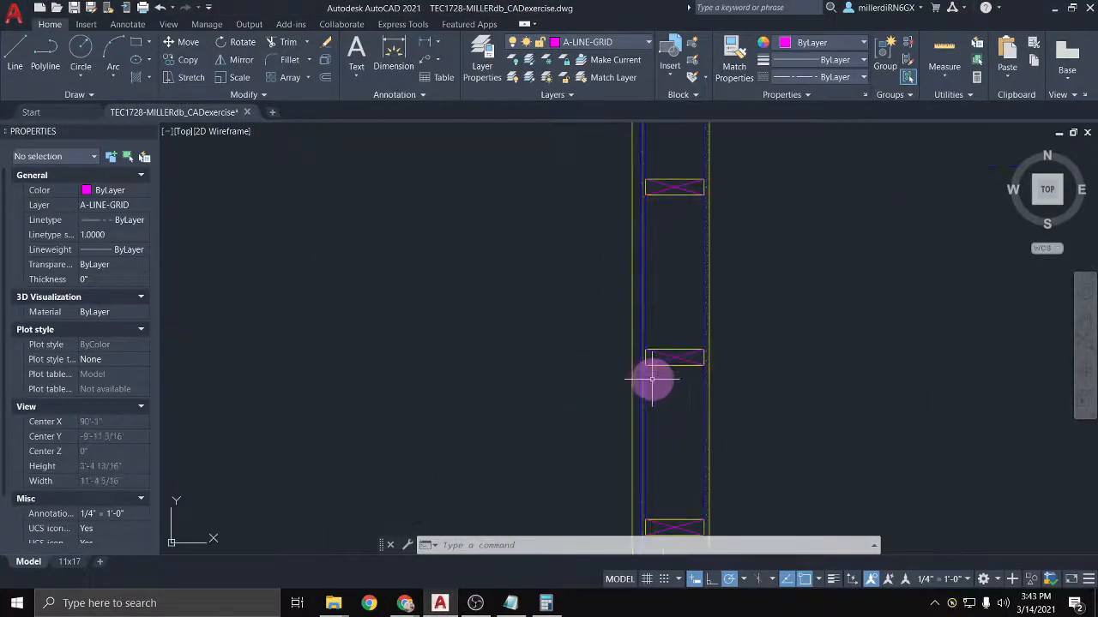
scroll(651, 379, "up", 2)
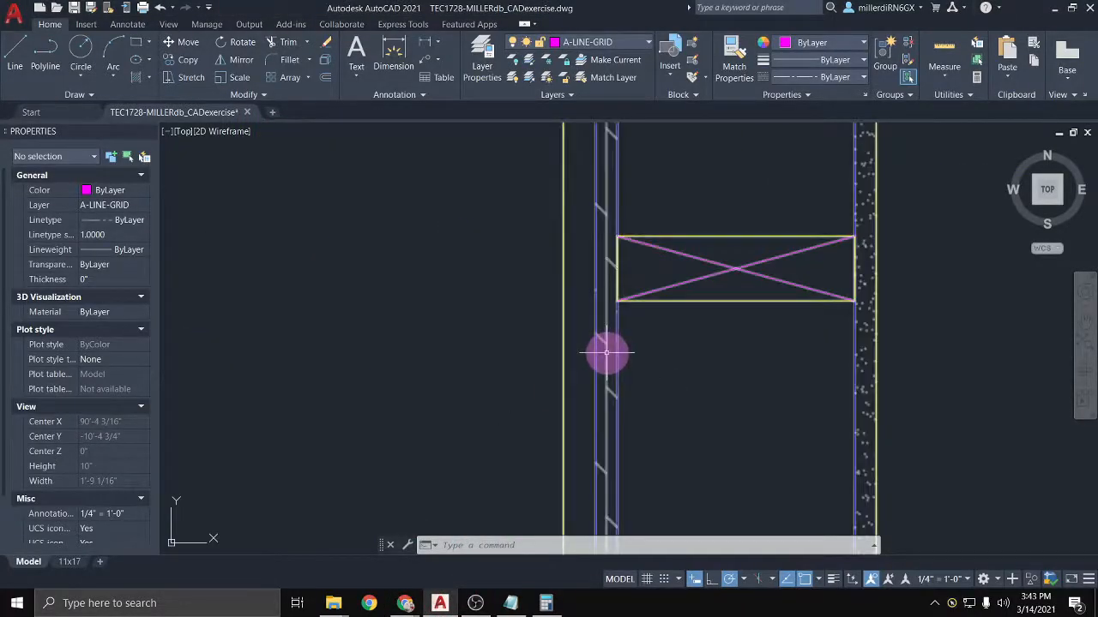
Step: Examine the plywood, gypsum board and concrete masonry hatches in the wall type A, C and D drawings
scroll(830, 355, "up", 1)
scroll(872, 350, "down", 3)
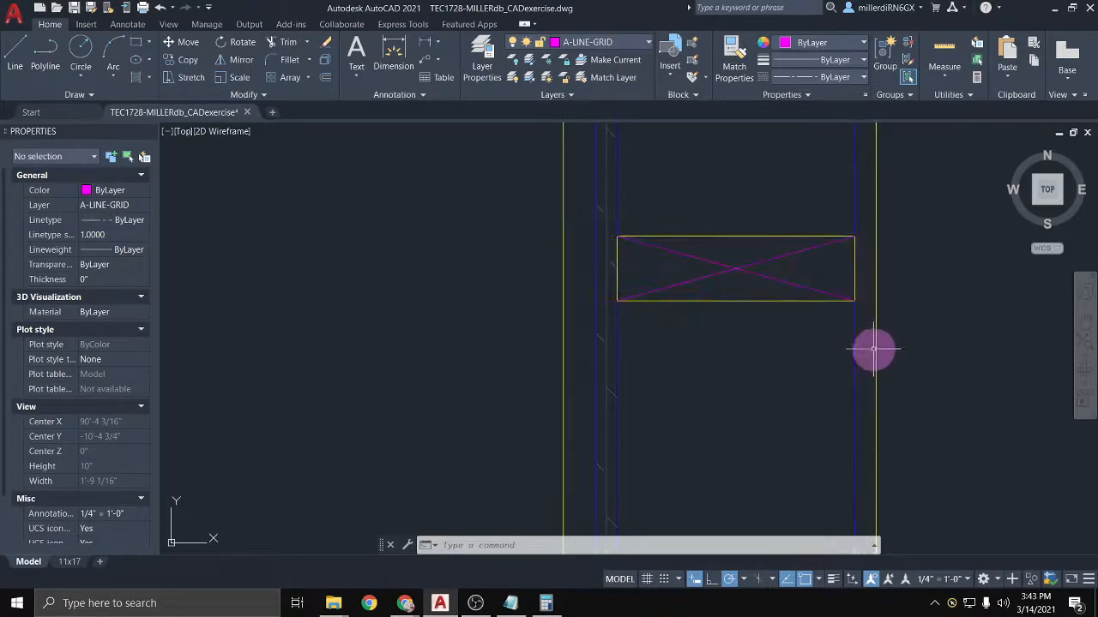
scroll(873, 366, "down", 5)
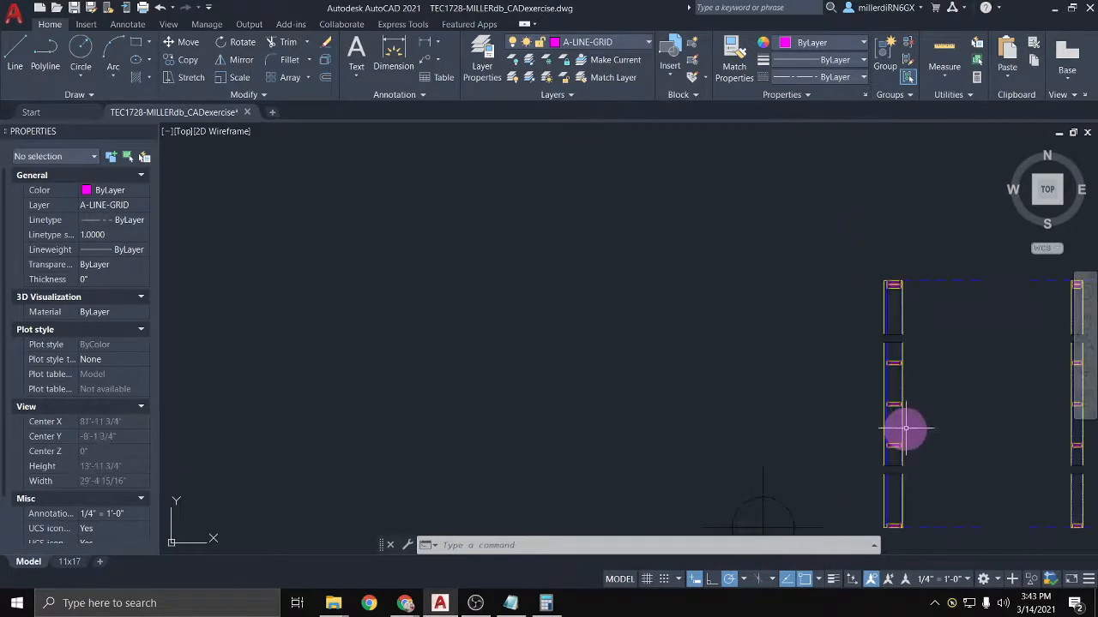
middle_click_drag(907, 433, 417, 362)
scroll(436, 397, "up", 5)
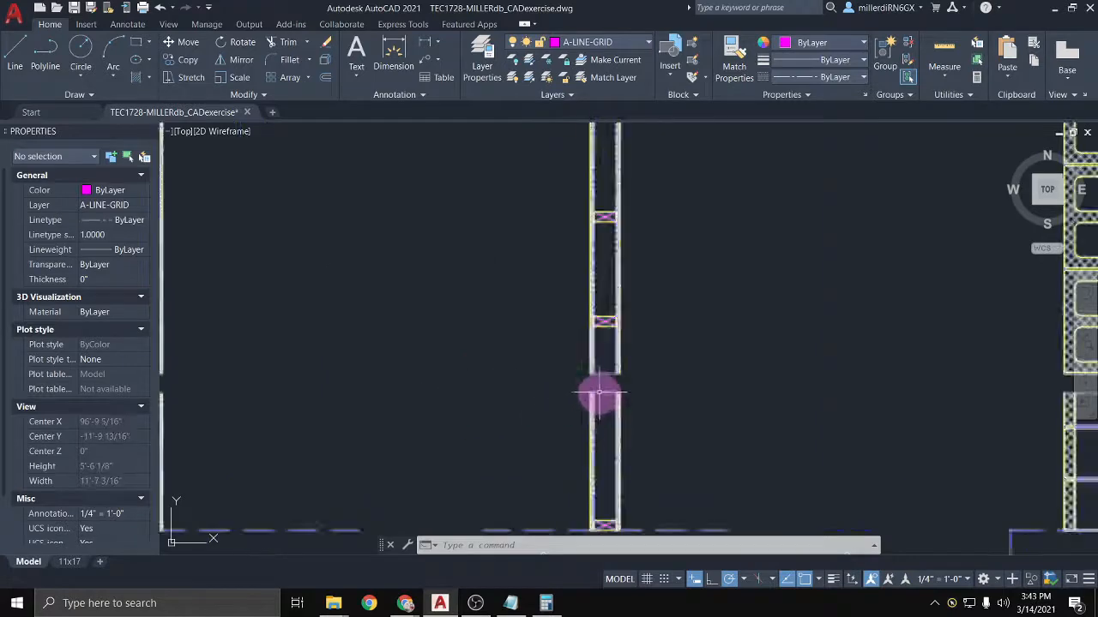
middle_click_drag(711, 400, 380, 380)
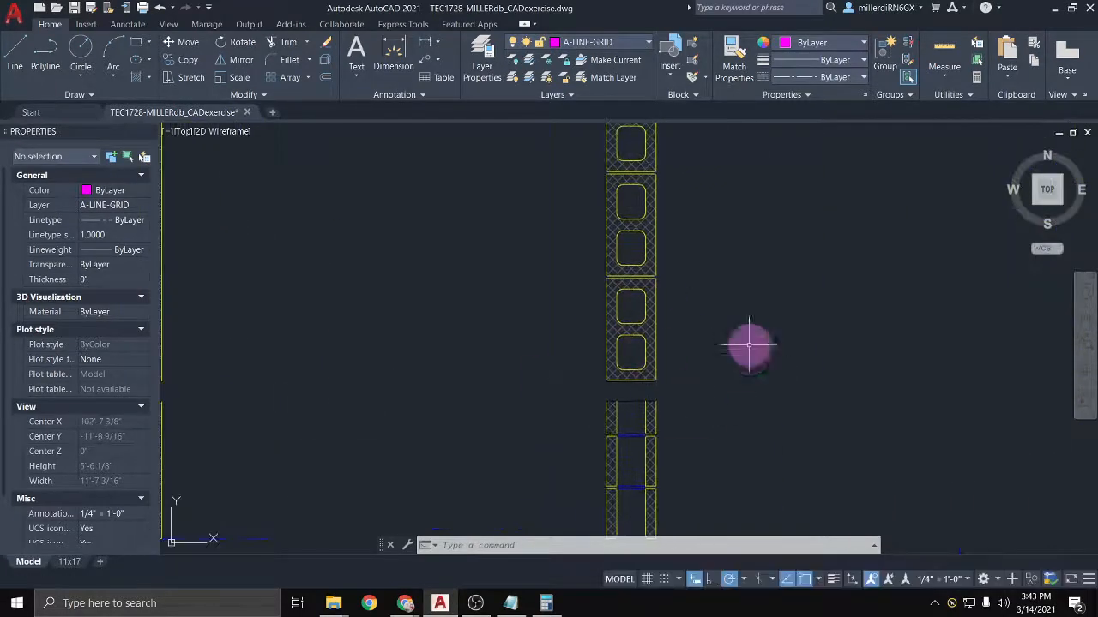
scroll(657, 443, "up", 8)
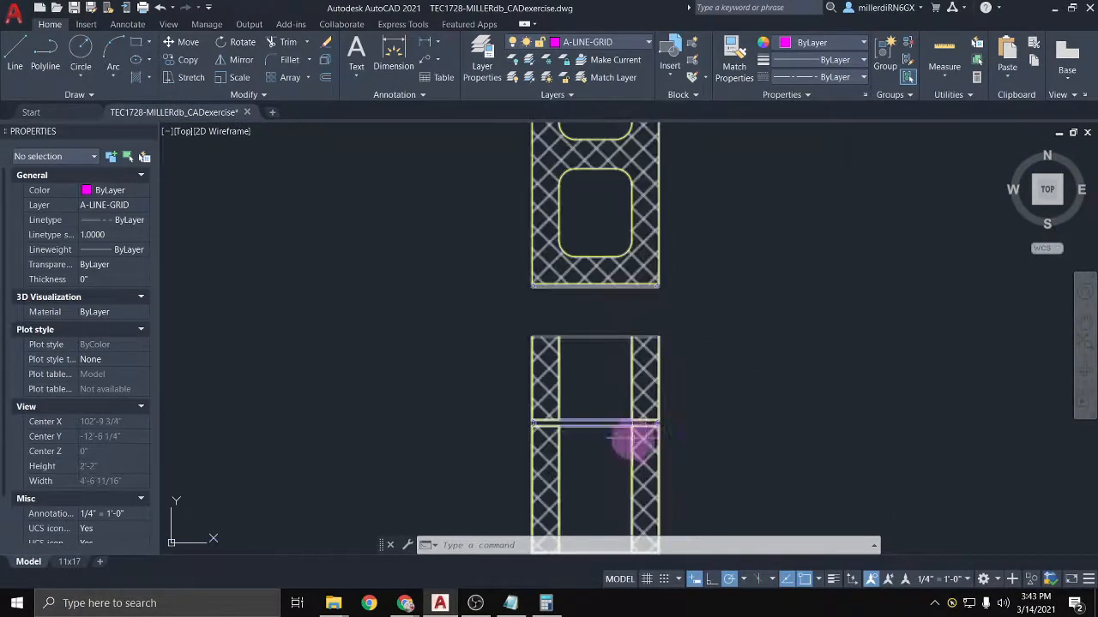
scroll(529, 424, "up", 2)
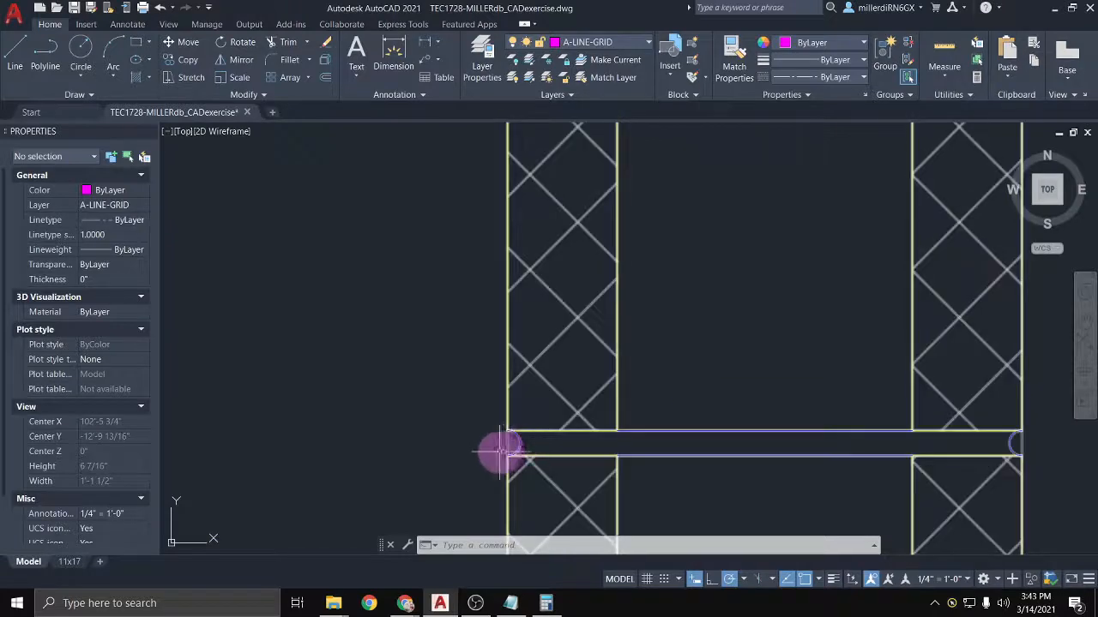
scroll(376, 412, "down", 2)
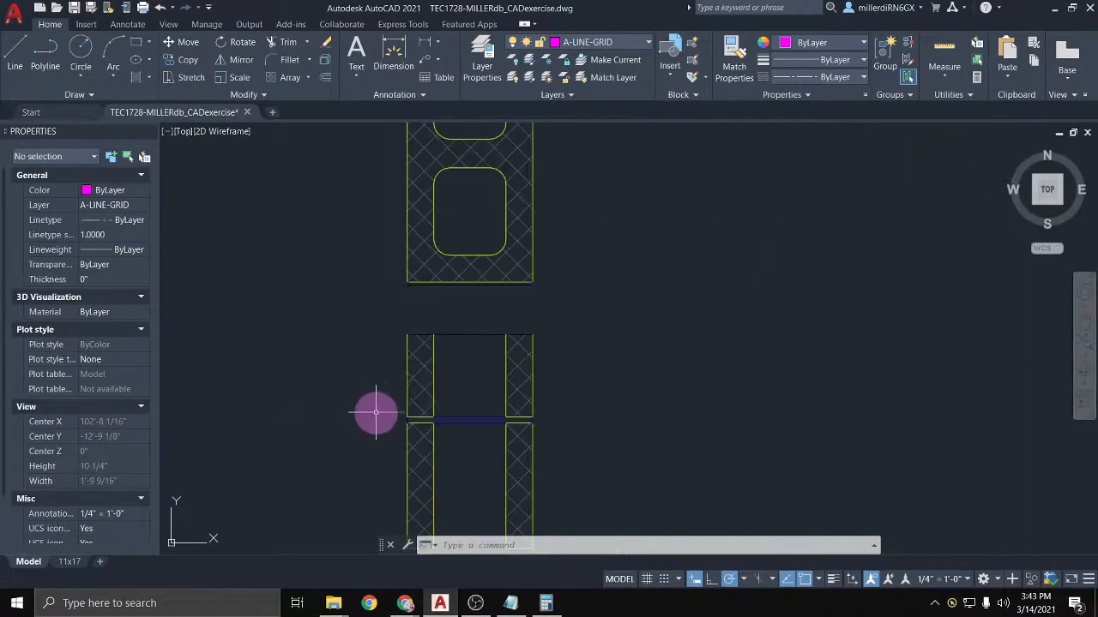
scroll(375, 384, "down", 2)
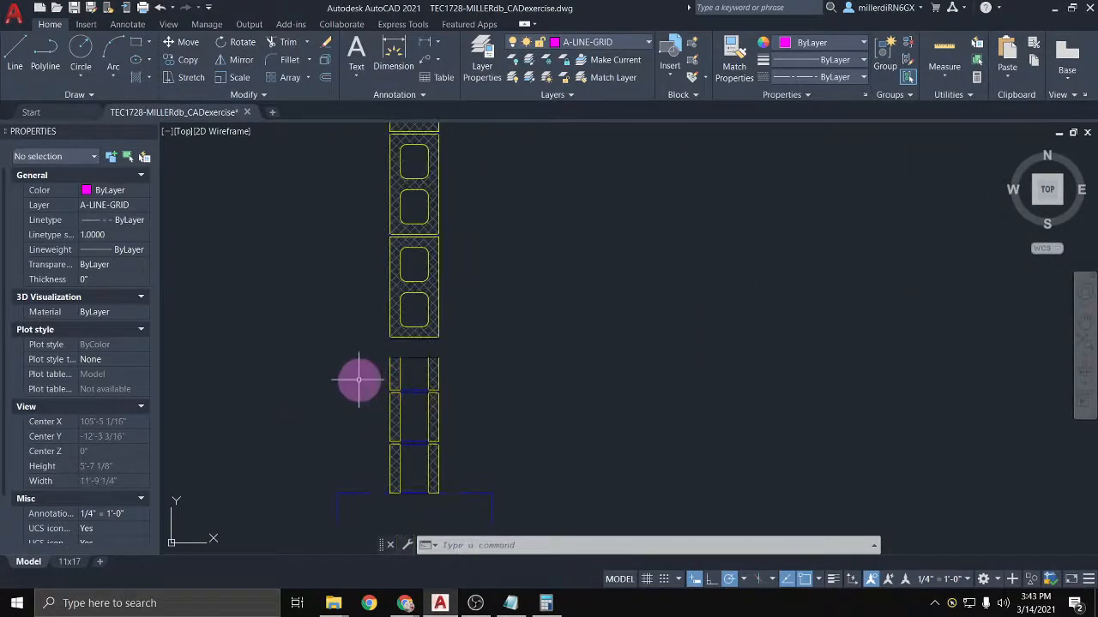
scroll(359, 380, "down", 5)
middle_click_drag(311, 319, 801, 331)
Step: Switch to the TEC1728_exerciseCAD document in Google Docs and read the Foundation Plan notes on layers and hatch pattern
mouse_move(407, 605)
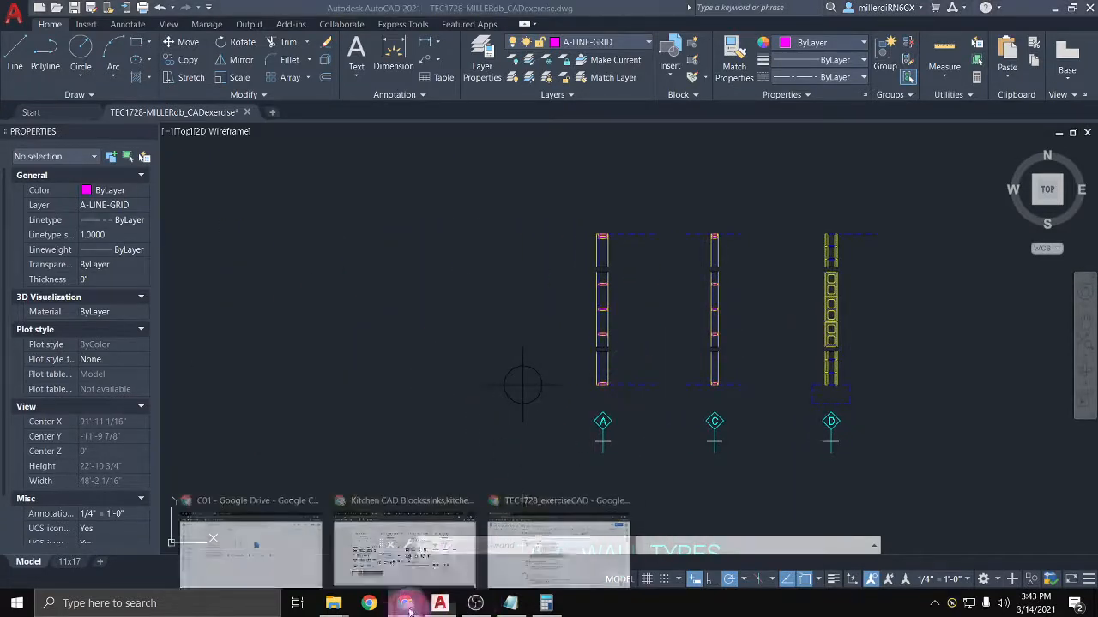
left_click(531, 540)
mouse_move(585, 349)
left_mouse_down()
mouse_move(532, 350)
mouse_move(422, 268)
mouse_move(444, 317)
left_mouse_up()
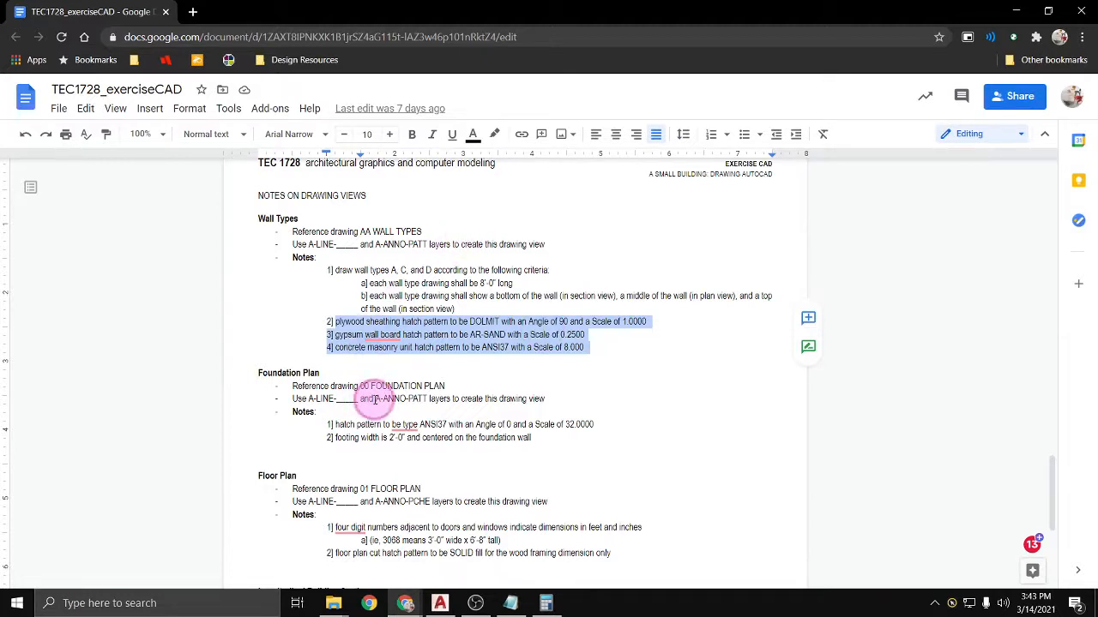
left_click_drag(375, 398, 428, 400)
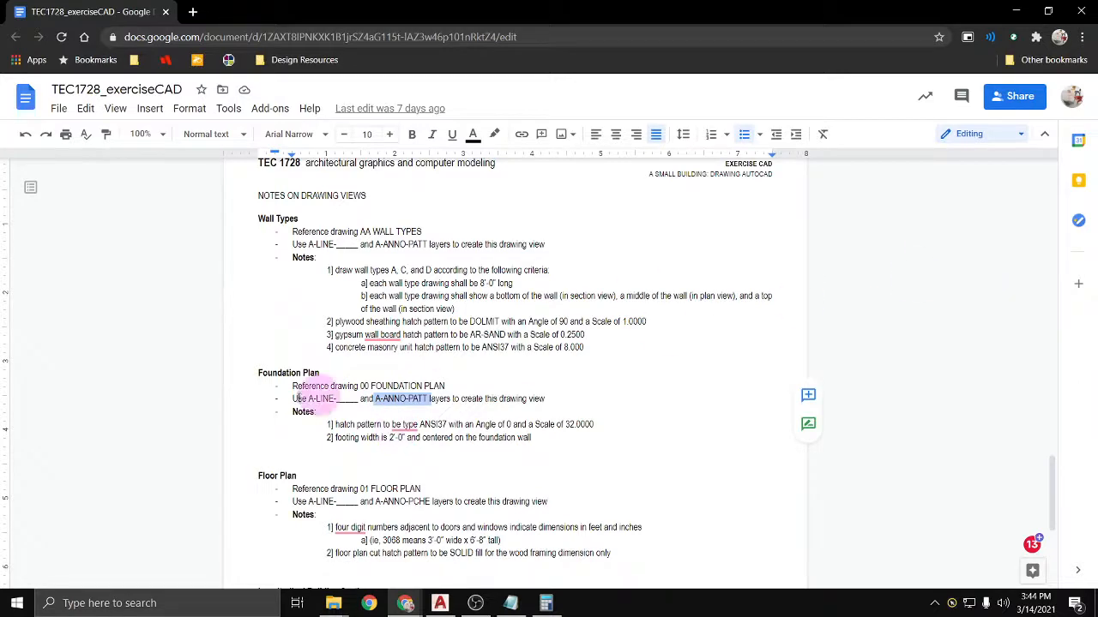
Step: Return to AutoCAD and make A-ANNO-PATT the current layer for hatching the foundation and framing plan
left_click(1018, 10)
left_click(269, 434)
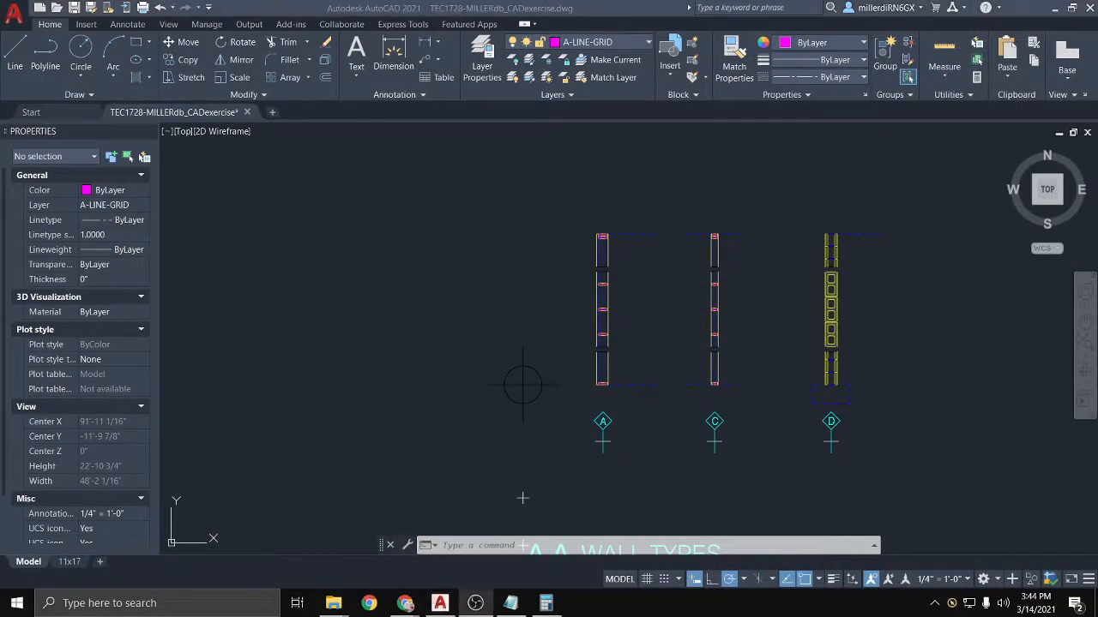
left_click(436, 350)
scroll(437, 351, "down", 6)
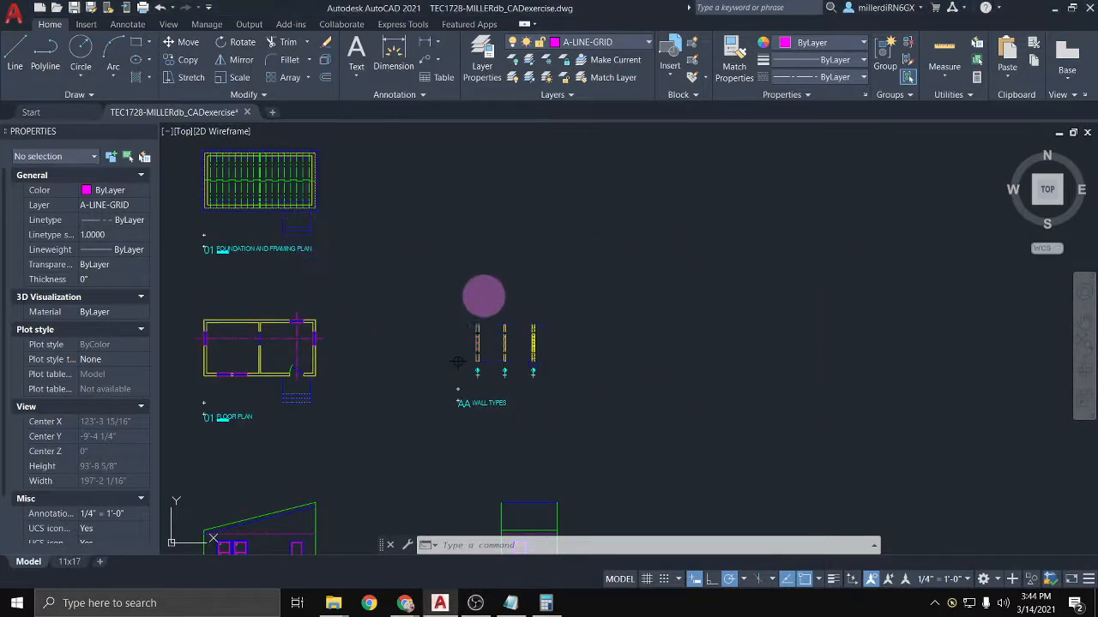
middle_click_drag(420, 240, 736, 376)
scroll(593, 319, "up", 6)
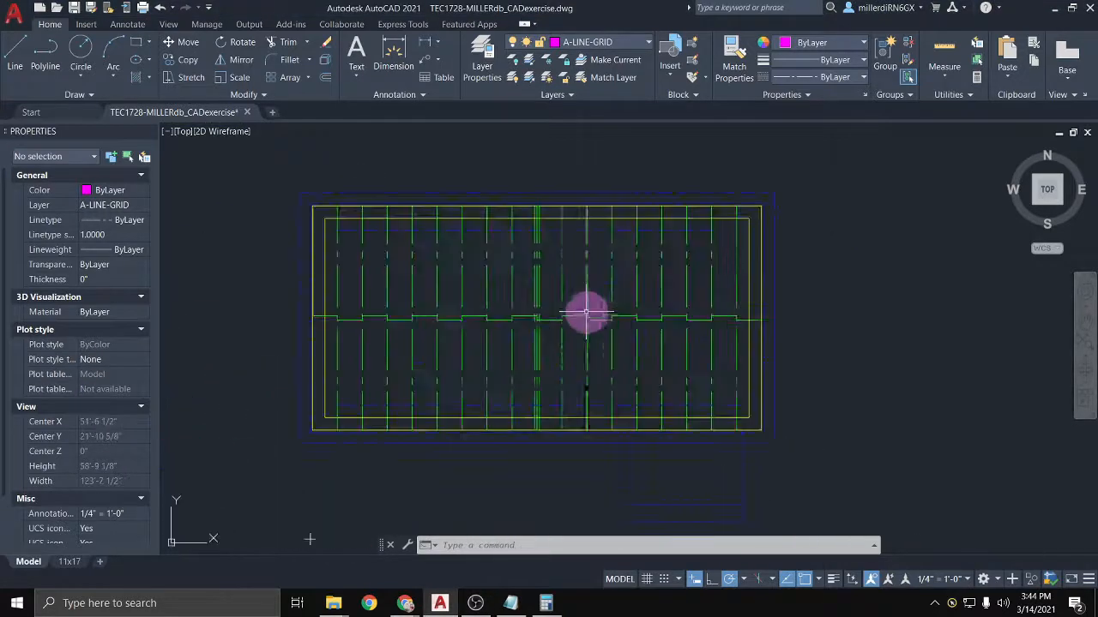
left_click(612, 41)
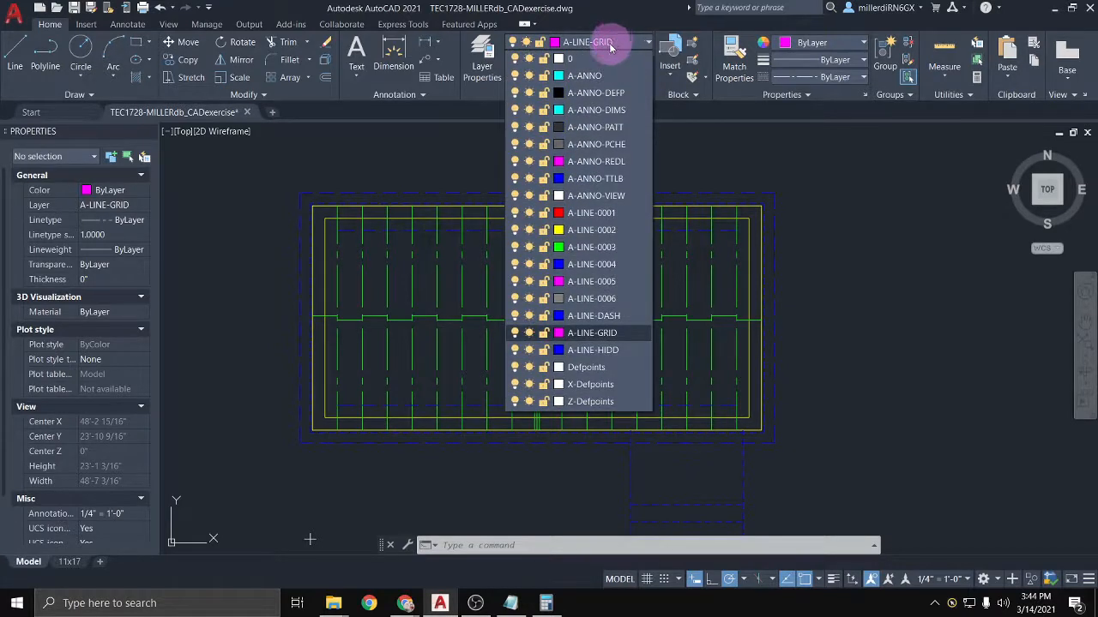
left_click(600, 127)
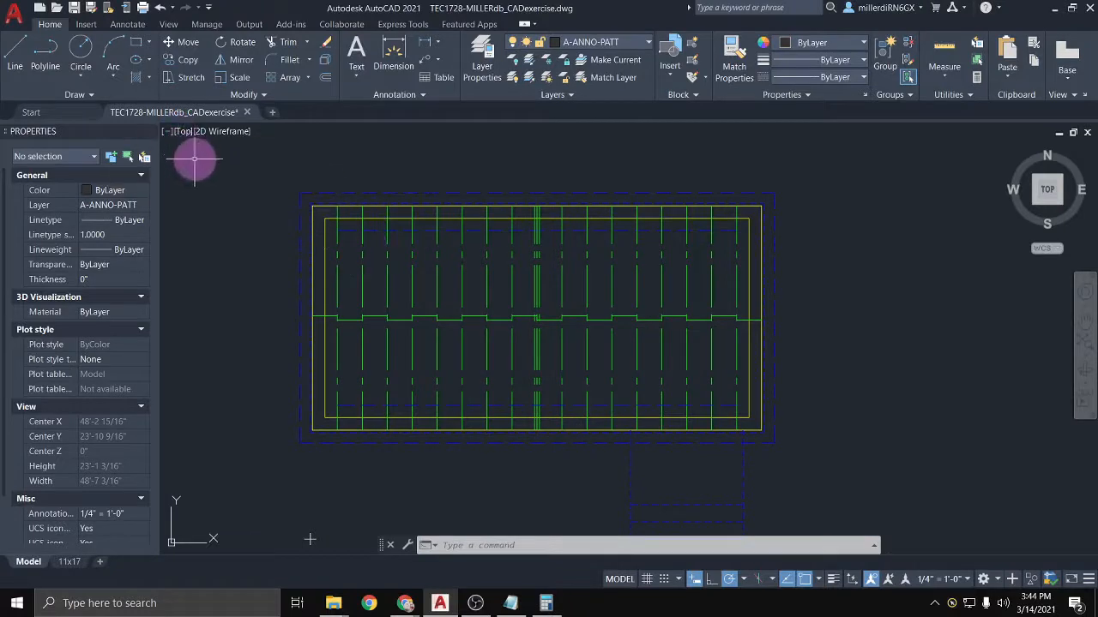
Step: Start a hatch with the ANSI37 pattern and set its scale to 32
left_click(136, 78)
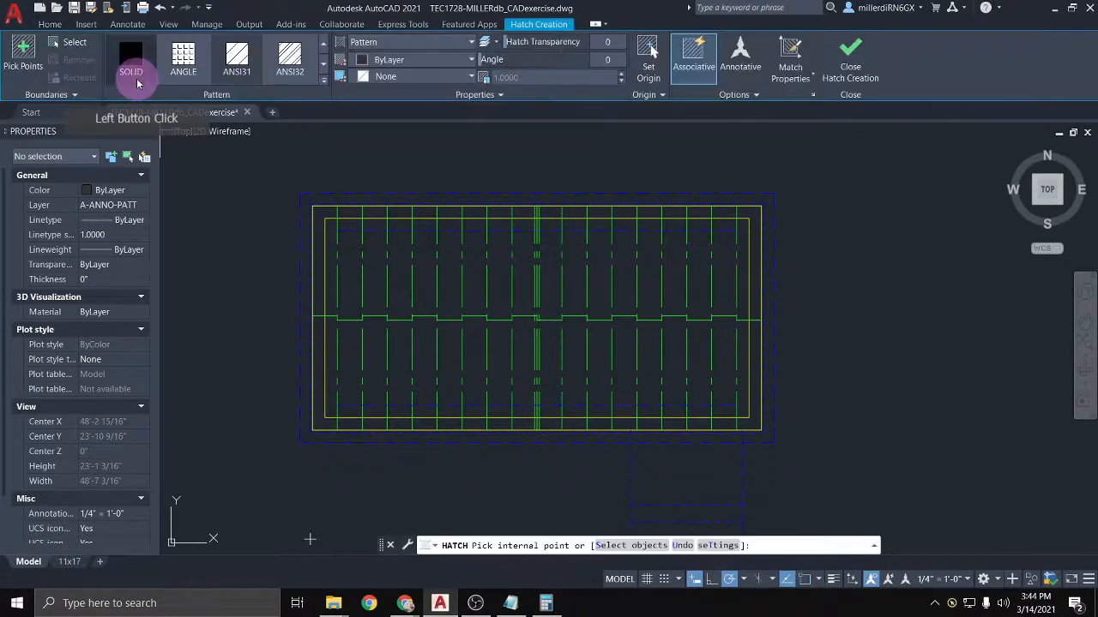
left_click(323, 82)
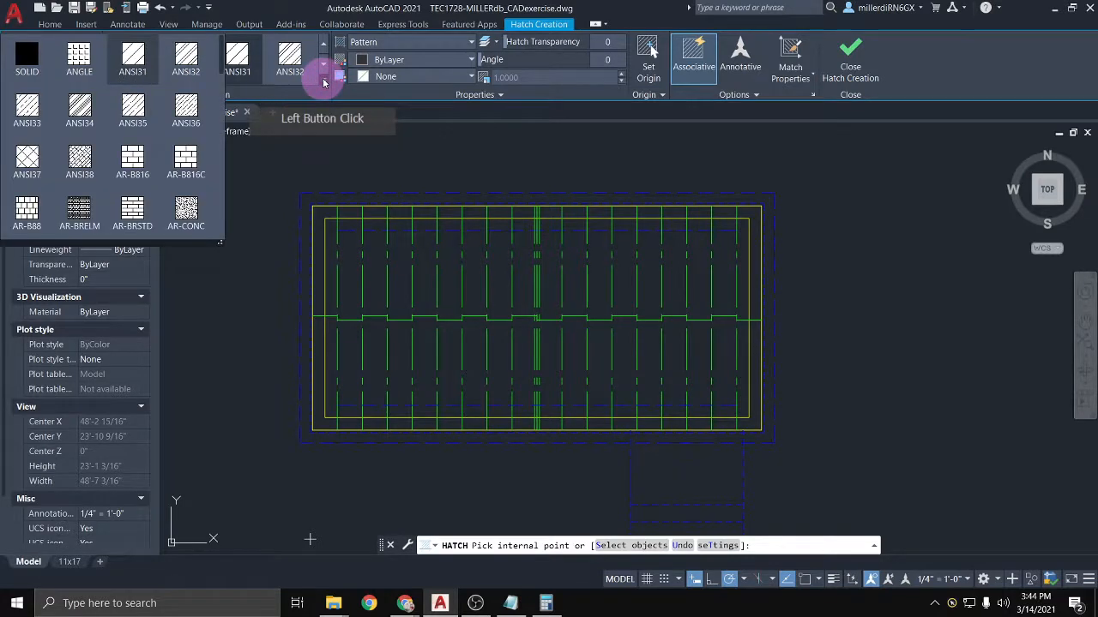
left_click(27, 158)
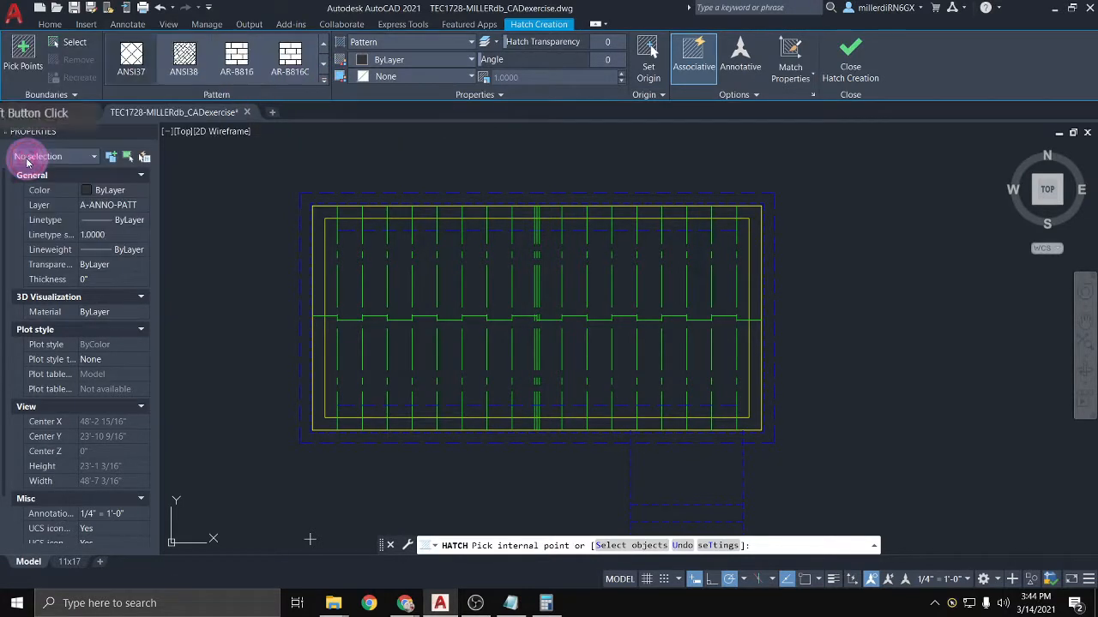
left_click(550, 77)
key("BackSpace")
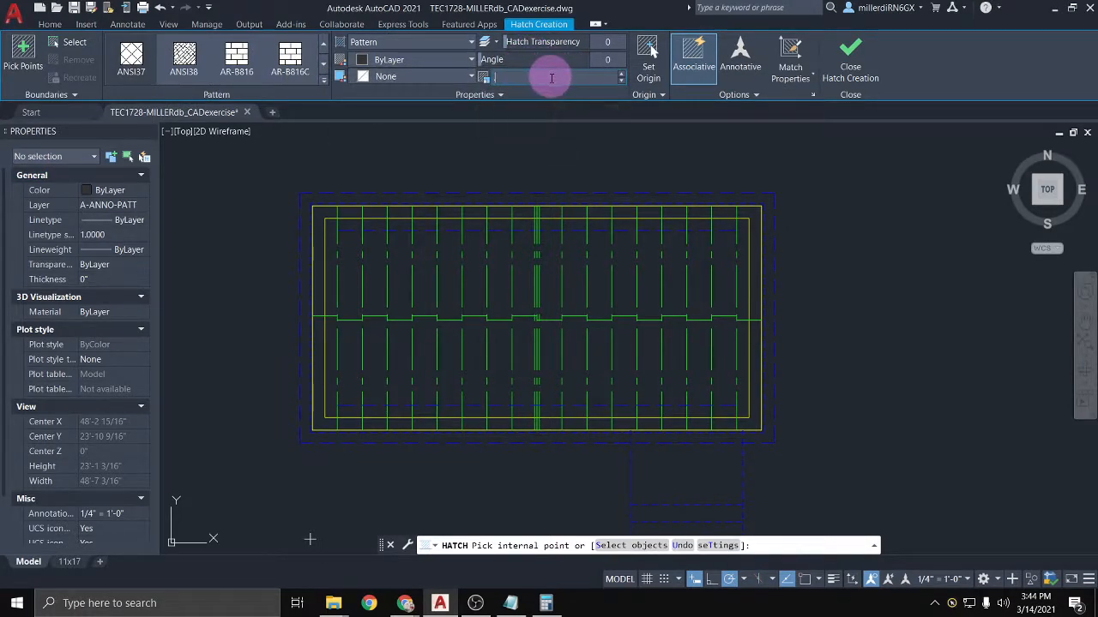
type("32")
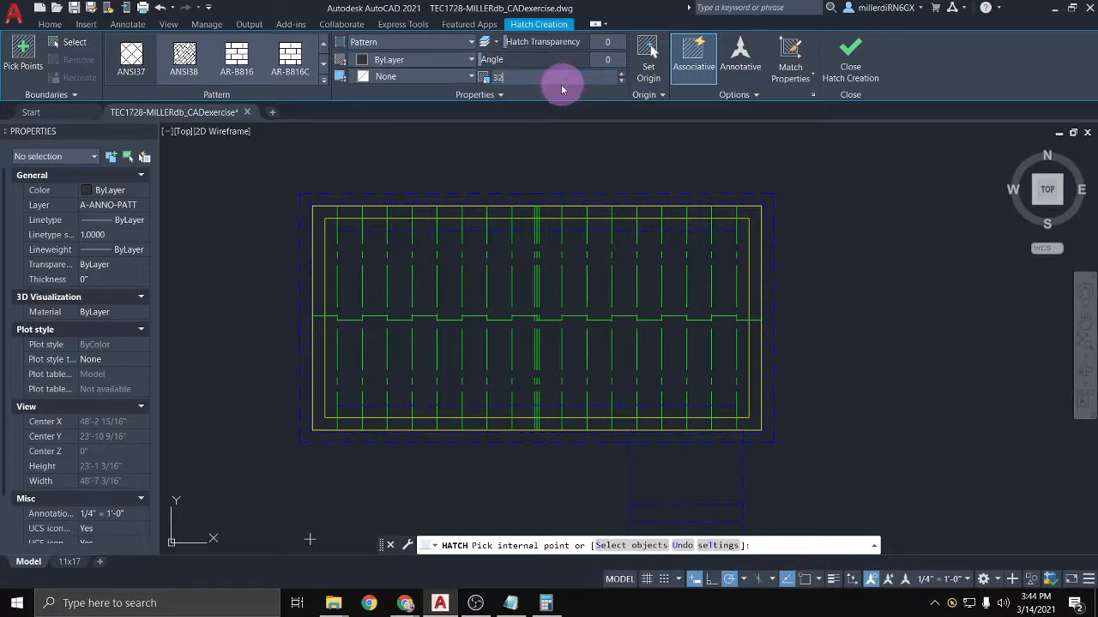
key("Return")
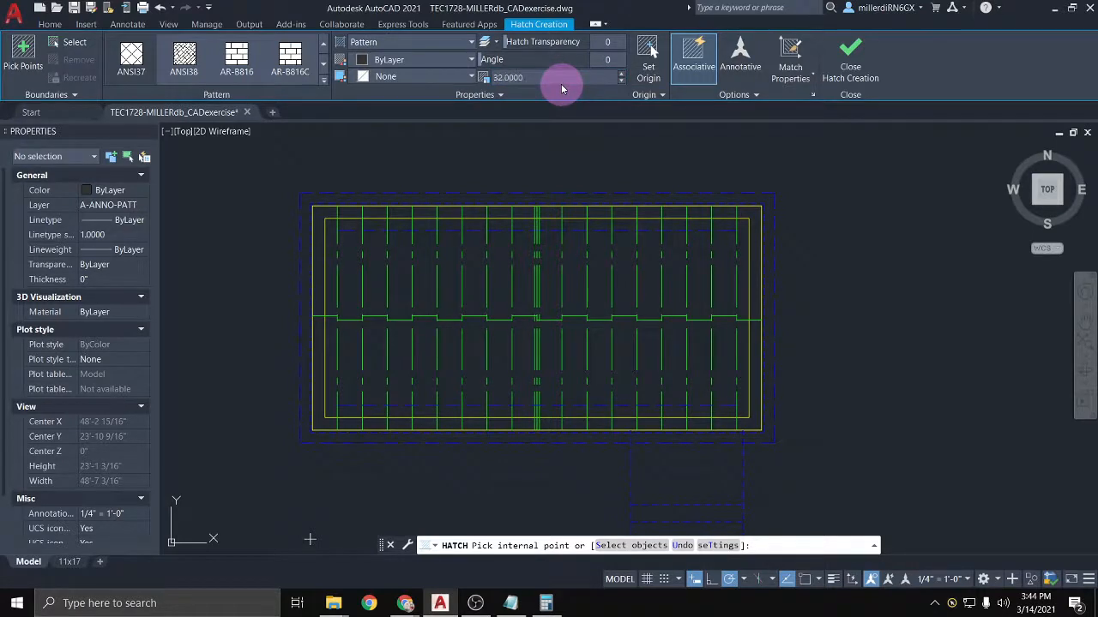
Step: Try to hatch the foundation's west wall and the south wall segments between joists up to the central joists
left_click(326, 209)
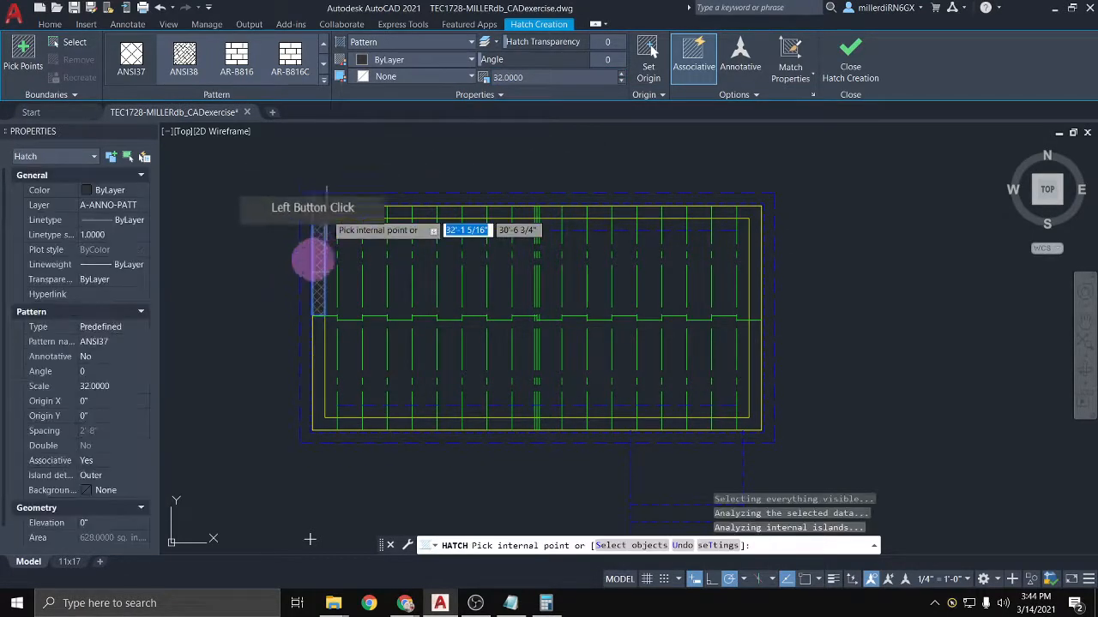
left_click(314, 336)
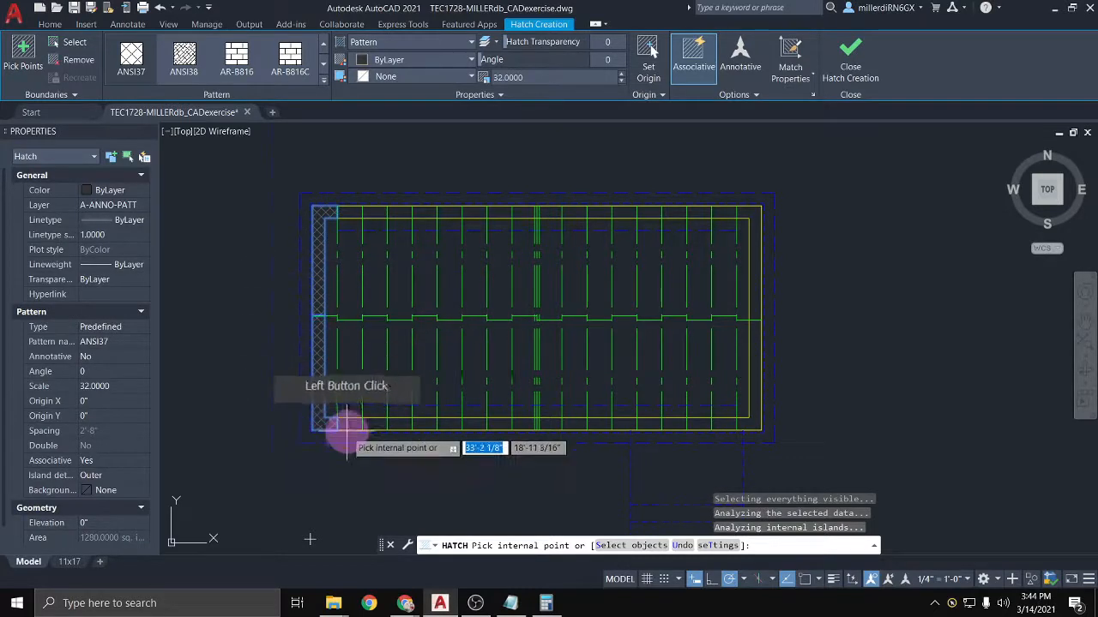
scroll(345, 432, "up", 2)
left_click(392, 419)
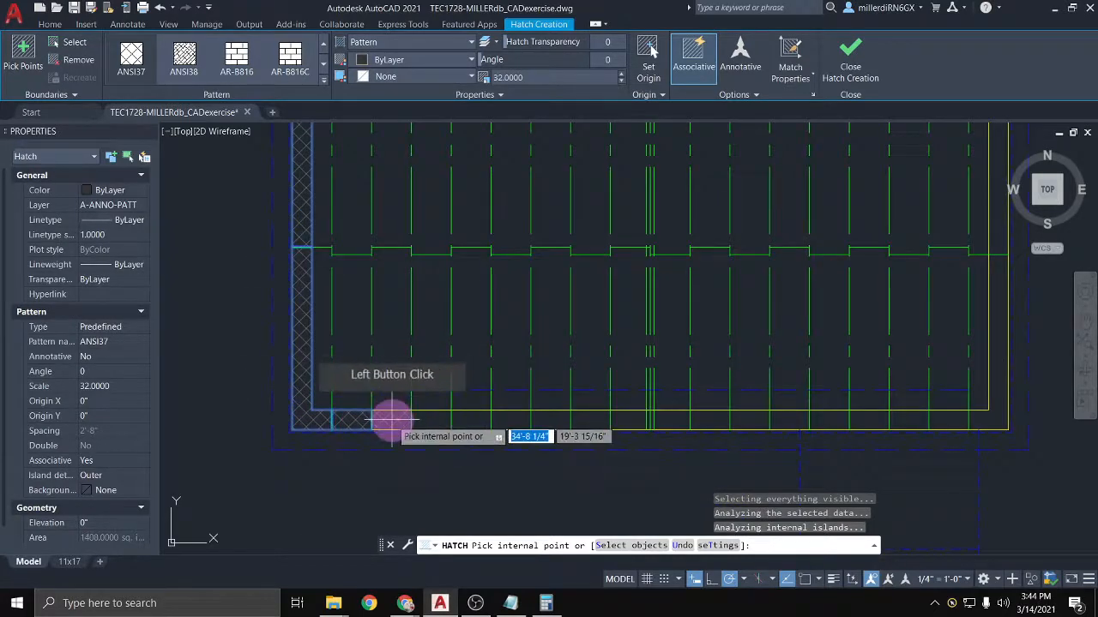
left_click(433, 418)
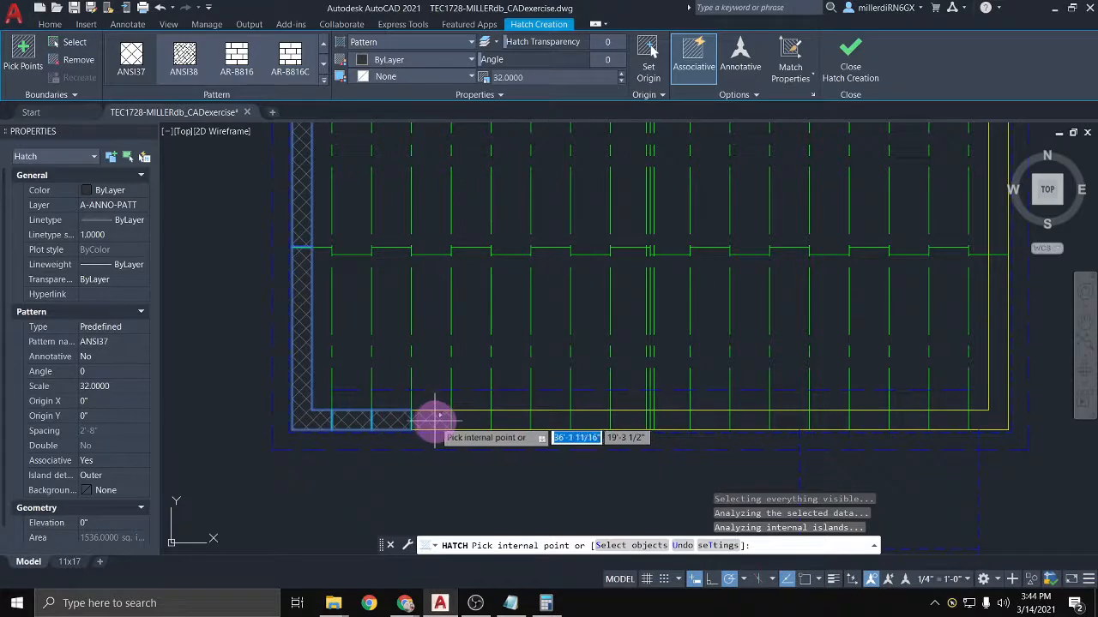
left_click(470, 417)
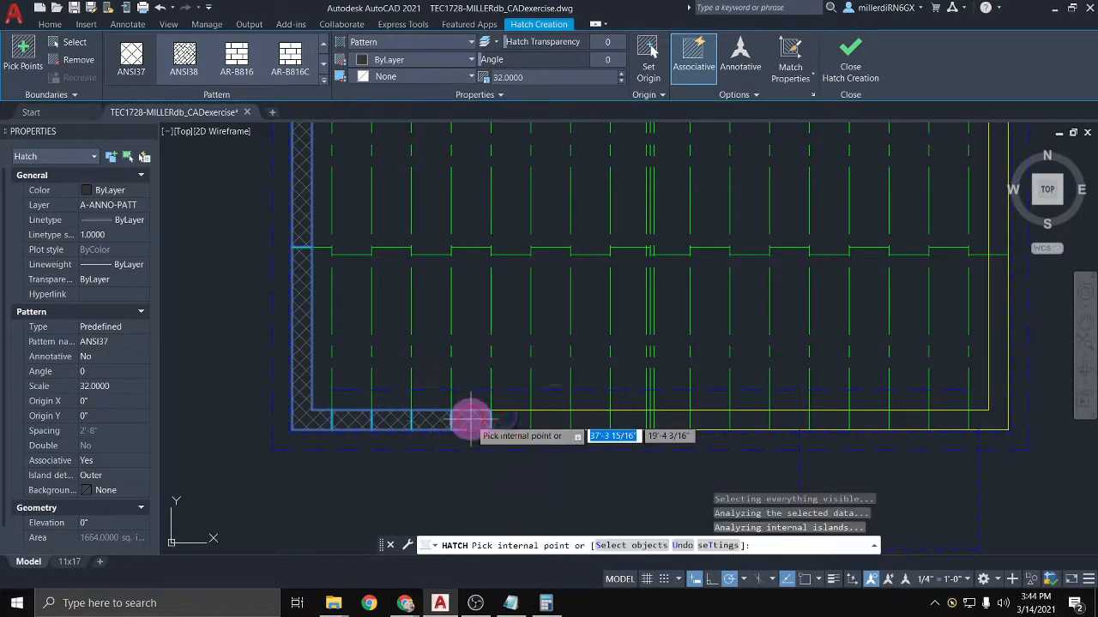
left_click(520, 417)
left_click(550, 418)
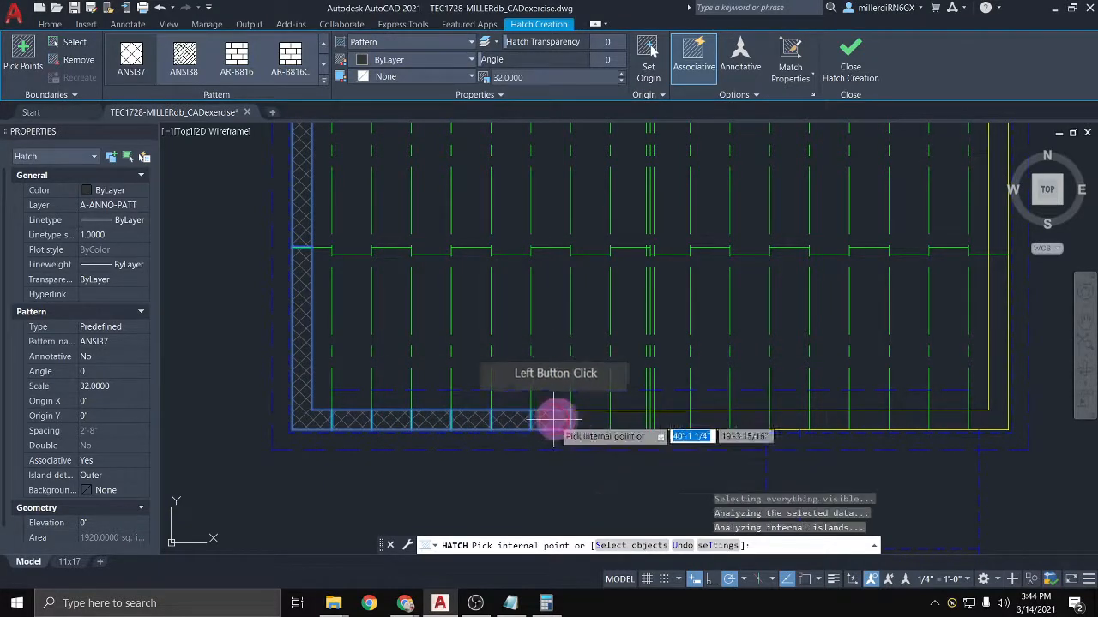
left_click(586, 419)
left_click(631, 420)
Step: Try to continue the south wall hatch through the narrow gaps at the central joists and the segments east of them
scroll(626, 418, "up", 6)
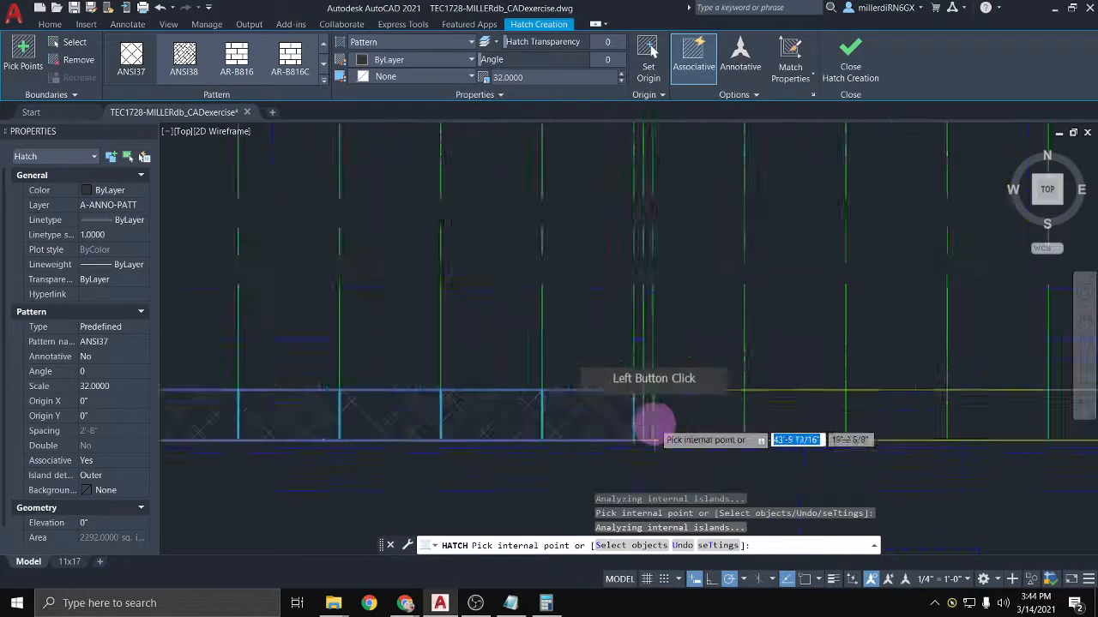
left_click(632, 416)
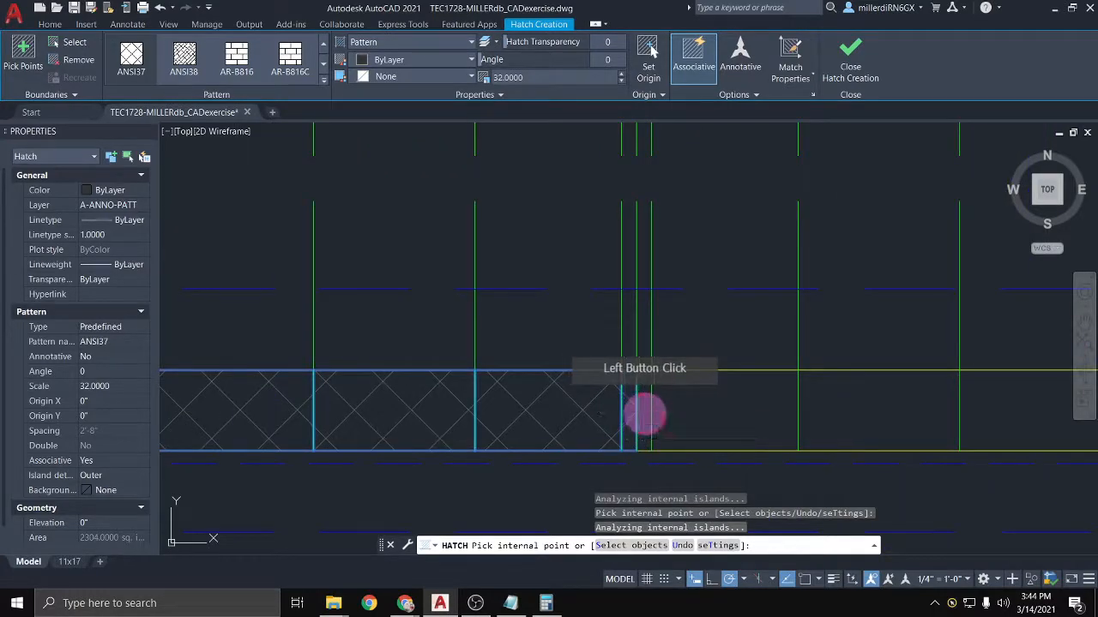
scroll(707, 416, "down", 6)
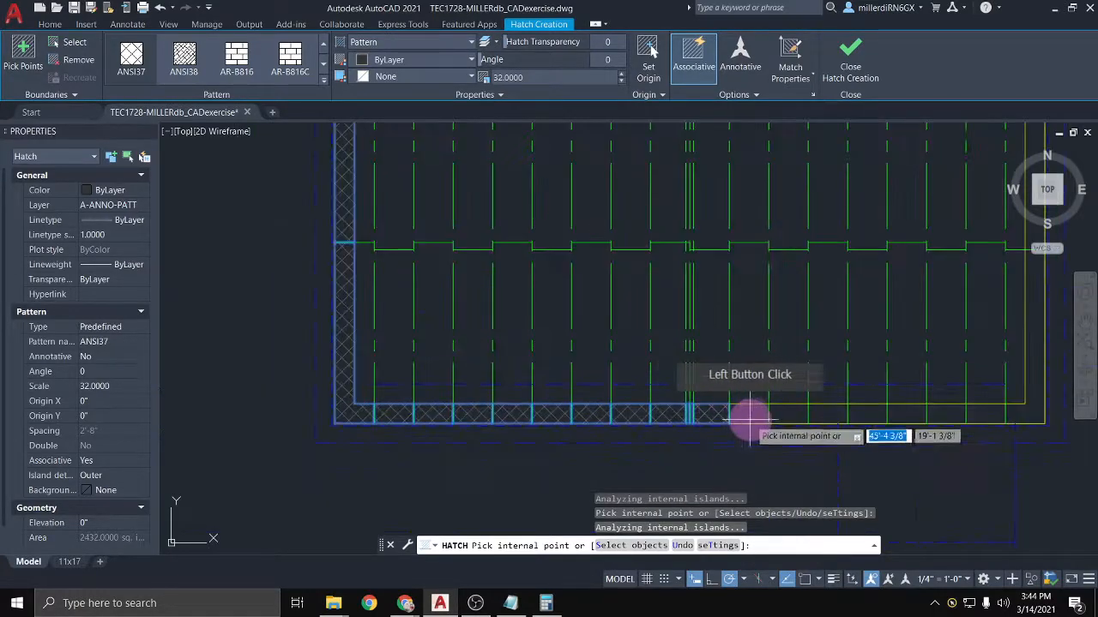
left_click(747, 415)
left_click(789, 385)
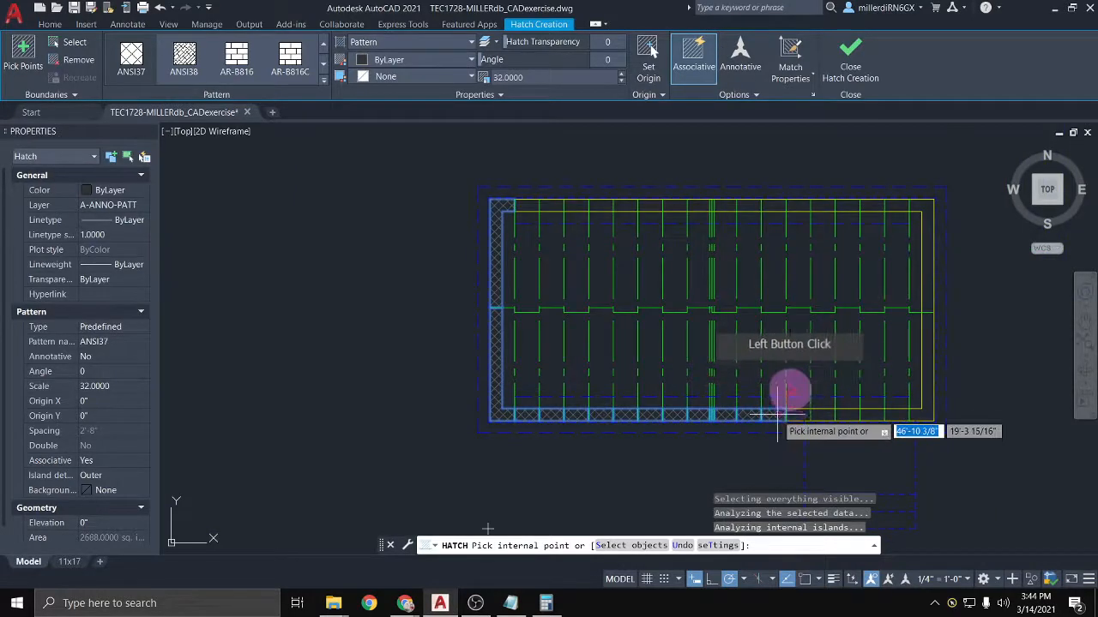
Step: End the hatch command and undo the partial hatch on the foundation walls
middle_click_drag(788, 385, 698, 422)
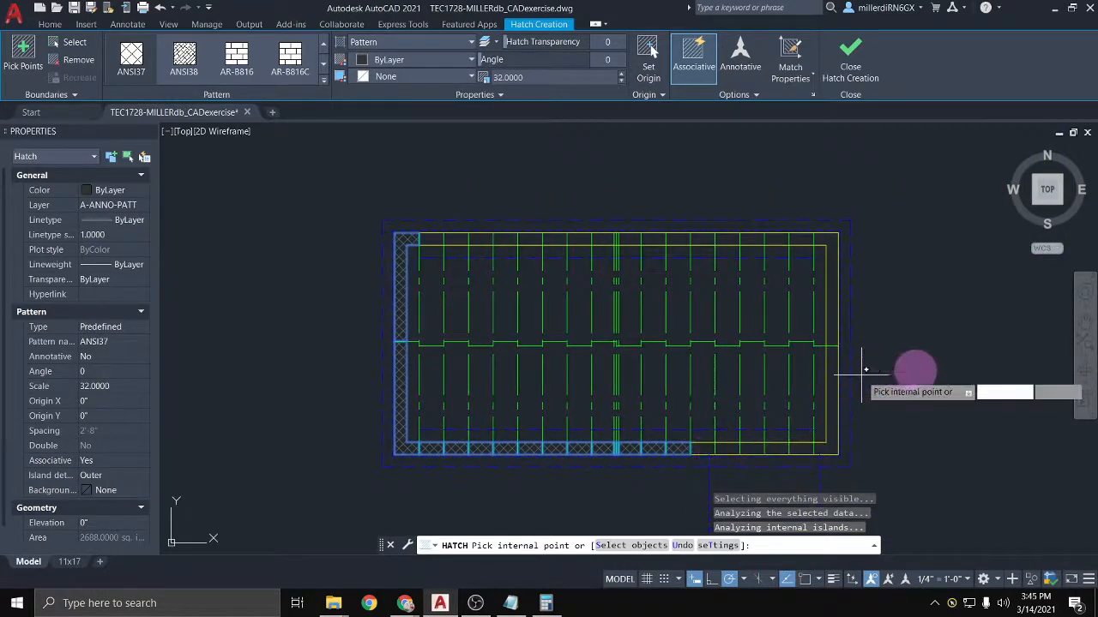
key("Escape")
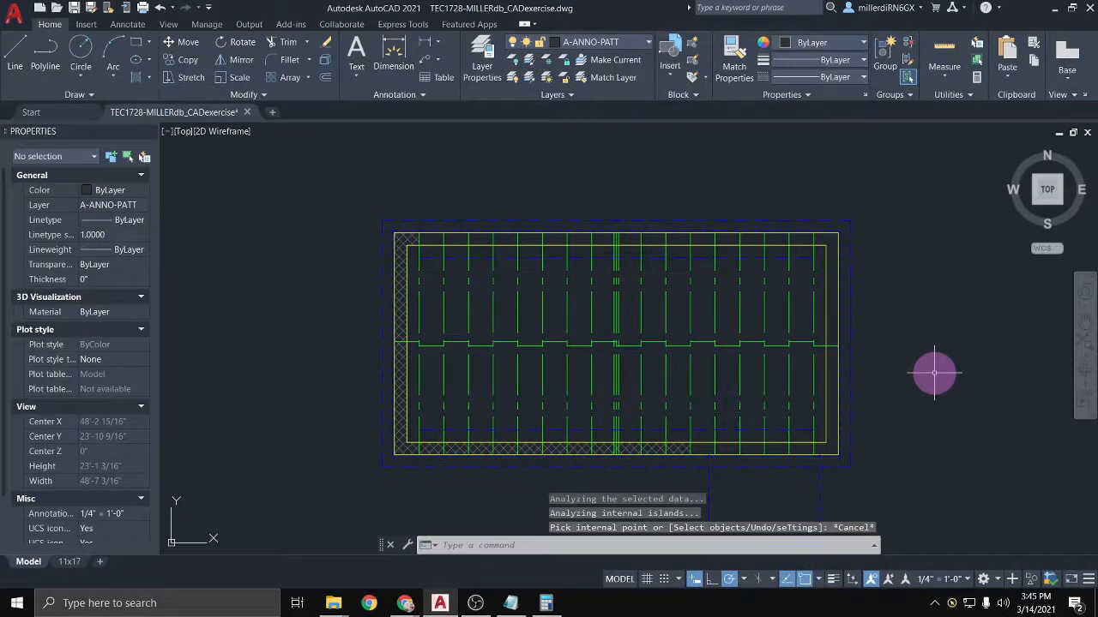
key("ctrl+z")
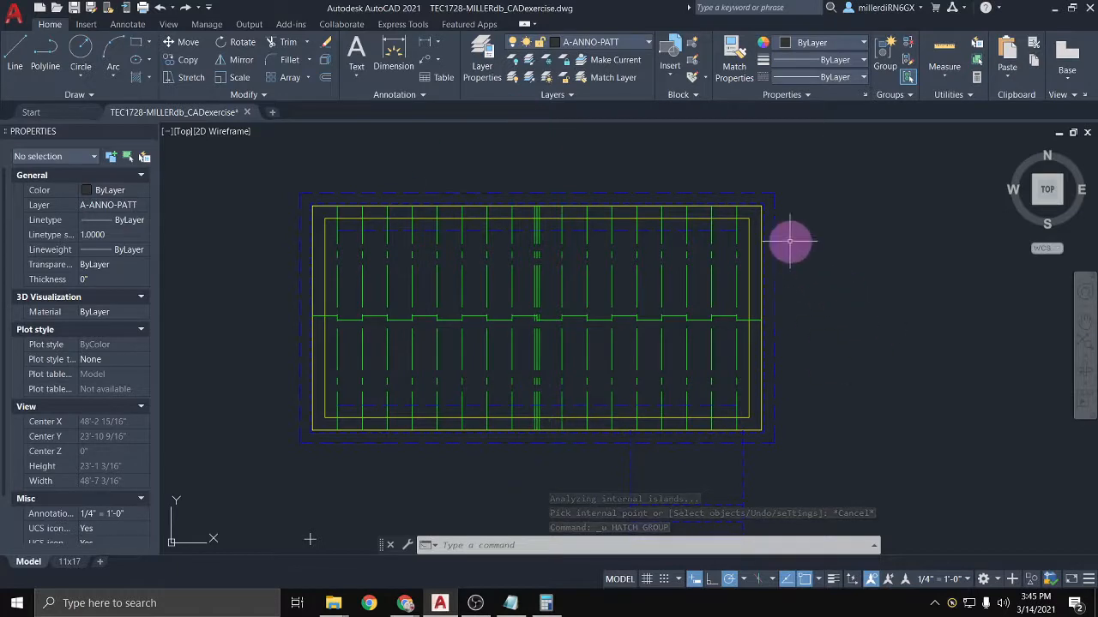
Step: Turn off layer A-LINE-0003 to hide the joists on the foundation plan
left_click(648, 44)
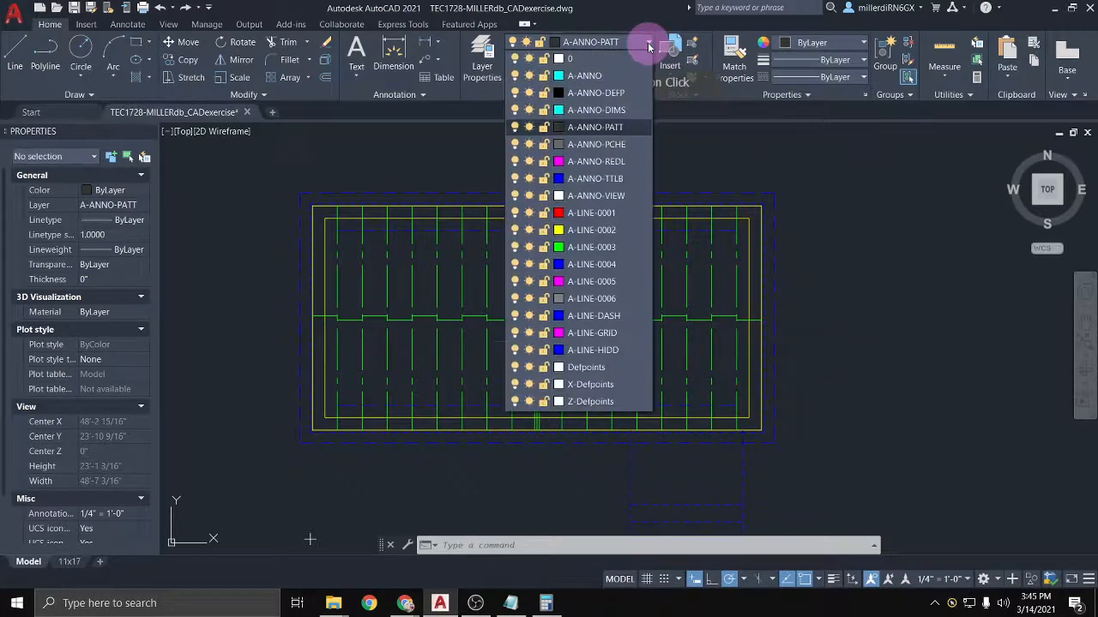
left_click(514, 247)
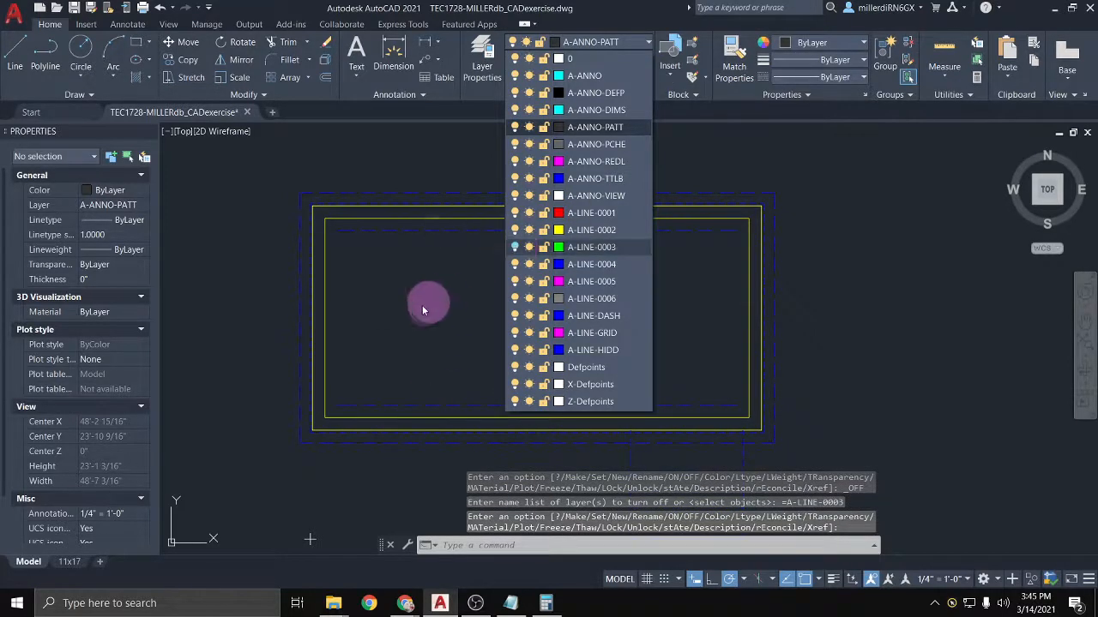
left_click(403, 331)
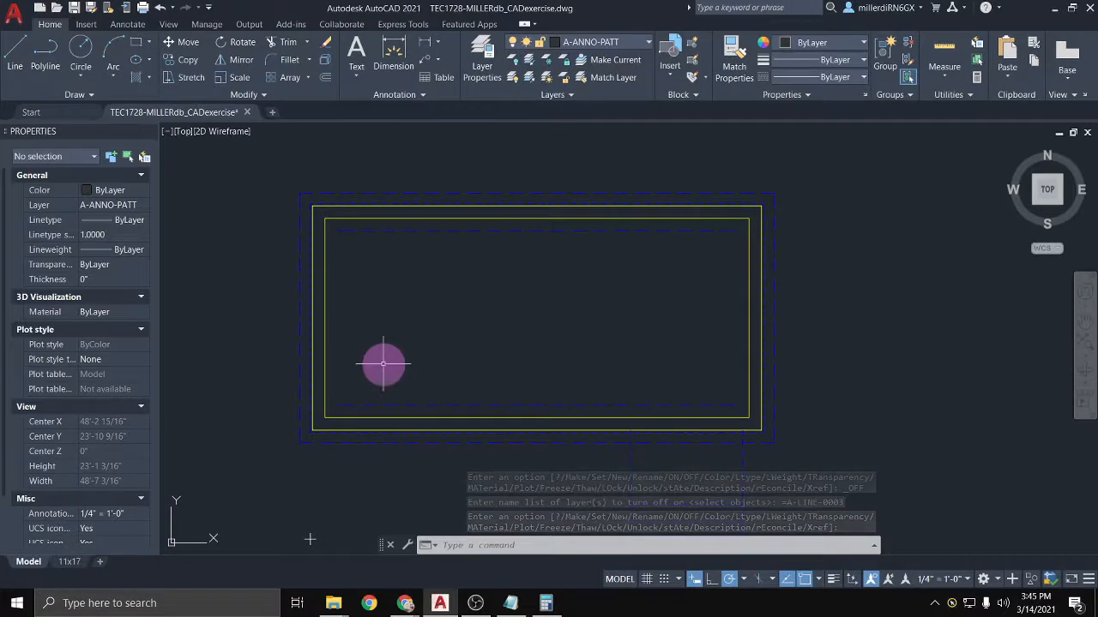
Step: Hatch the continuous foundation wall band with the ANSI37 pattern at scale 32
left_click(138, 81)
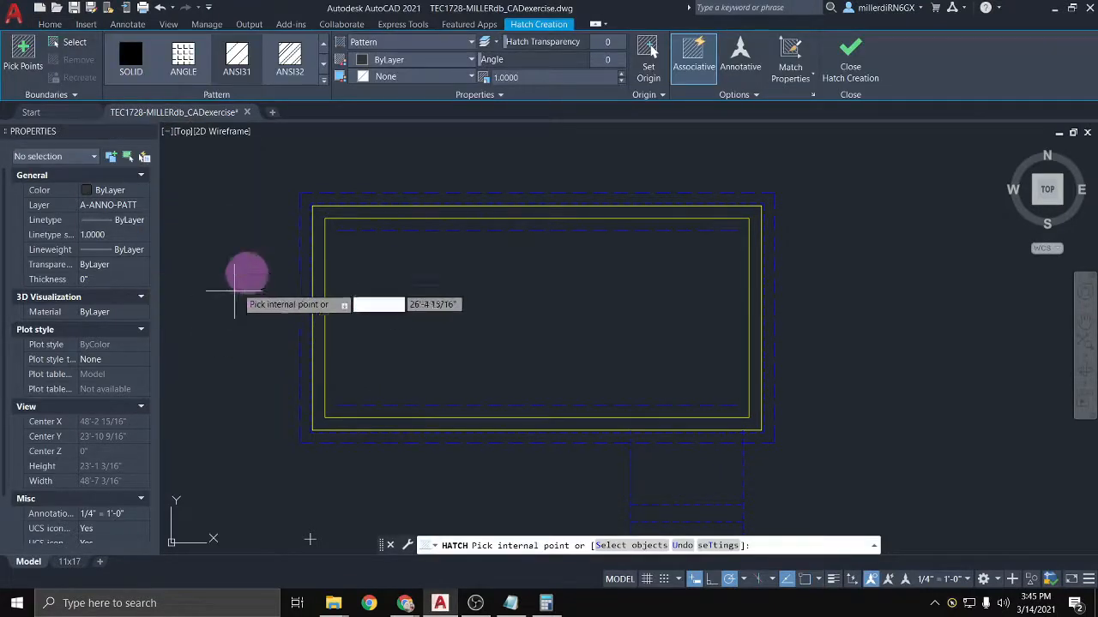
left_click(324, 81)
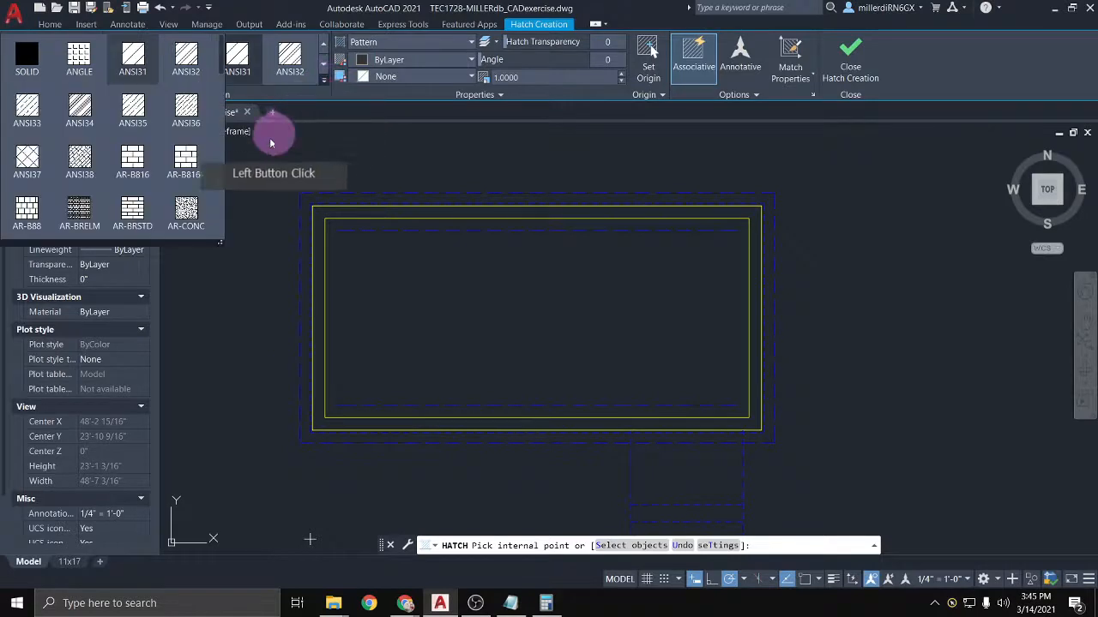
left_click(28, 159)
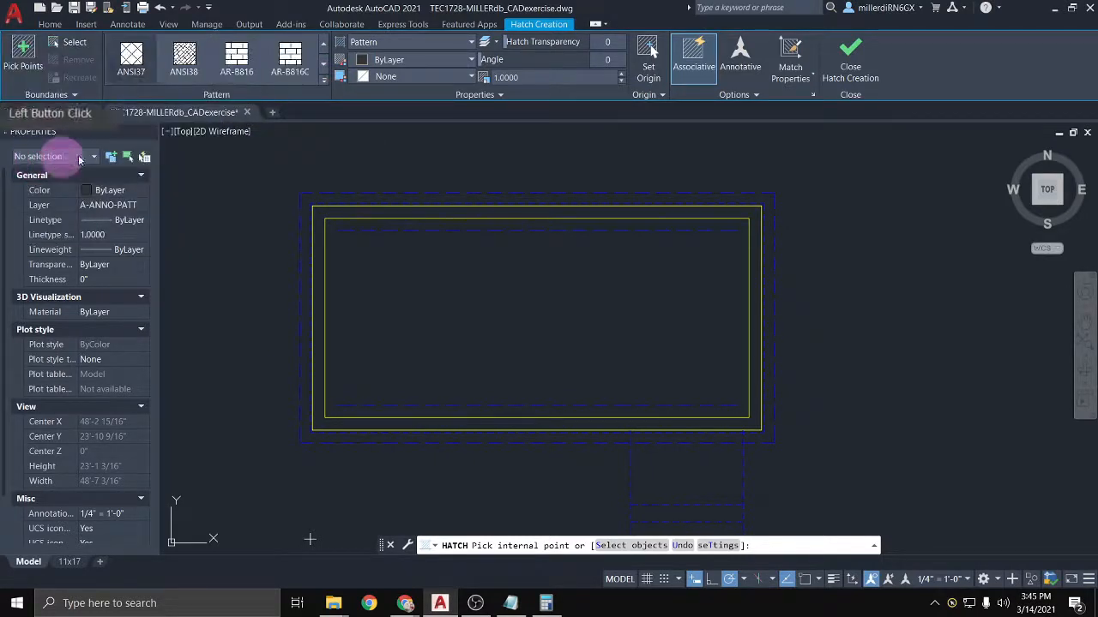
left_click_drag(525, 76, 504, 80)
type("32")
key("Return")
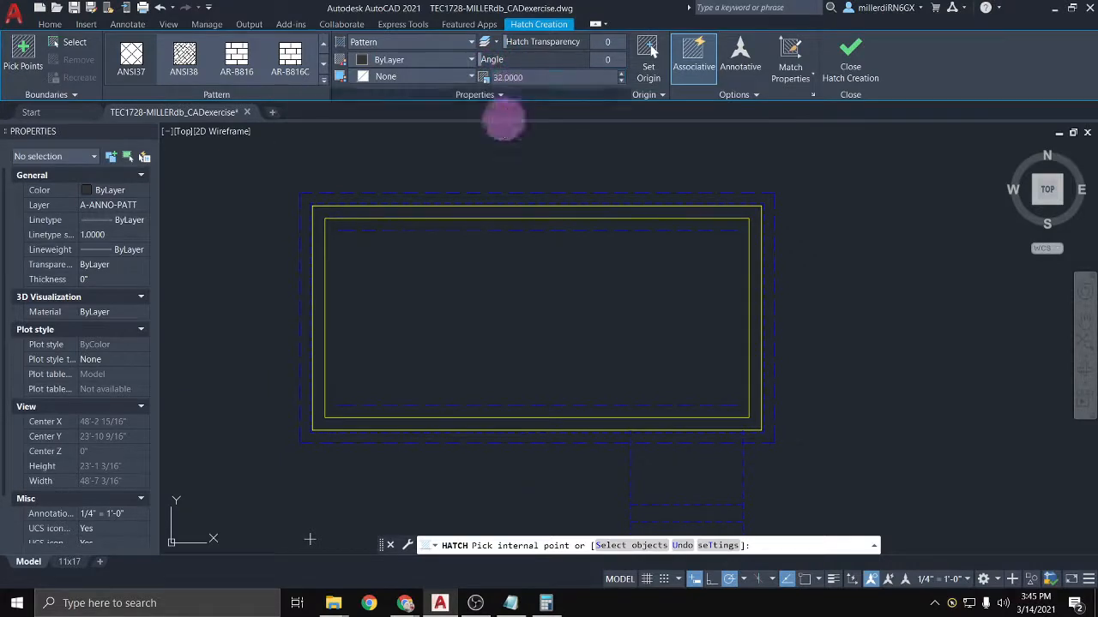
left_click(368, 211)
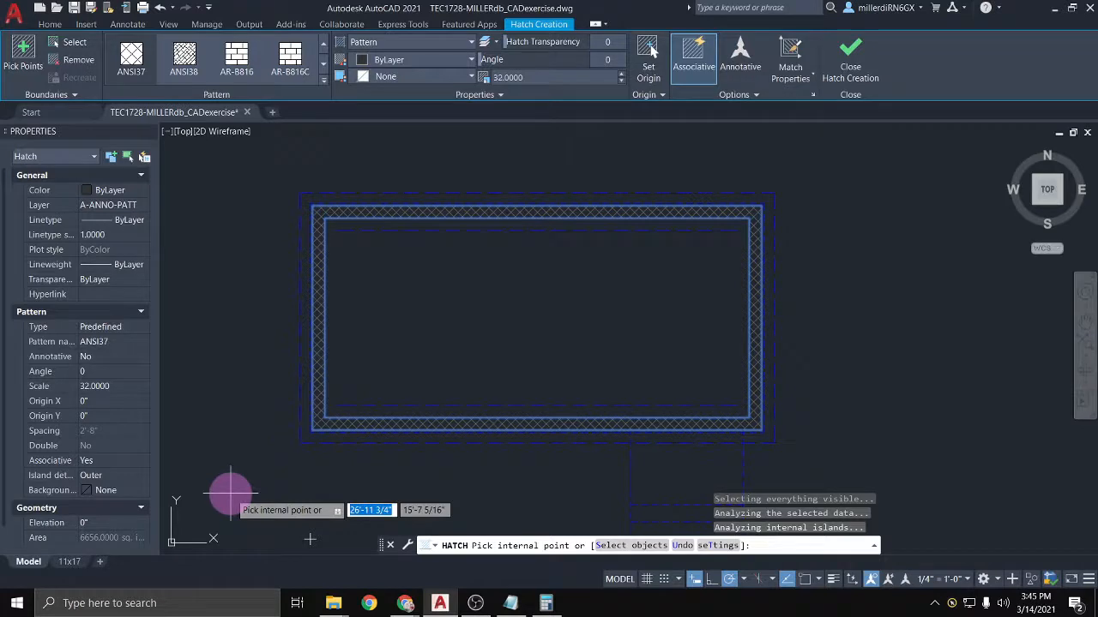
key("Escape")
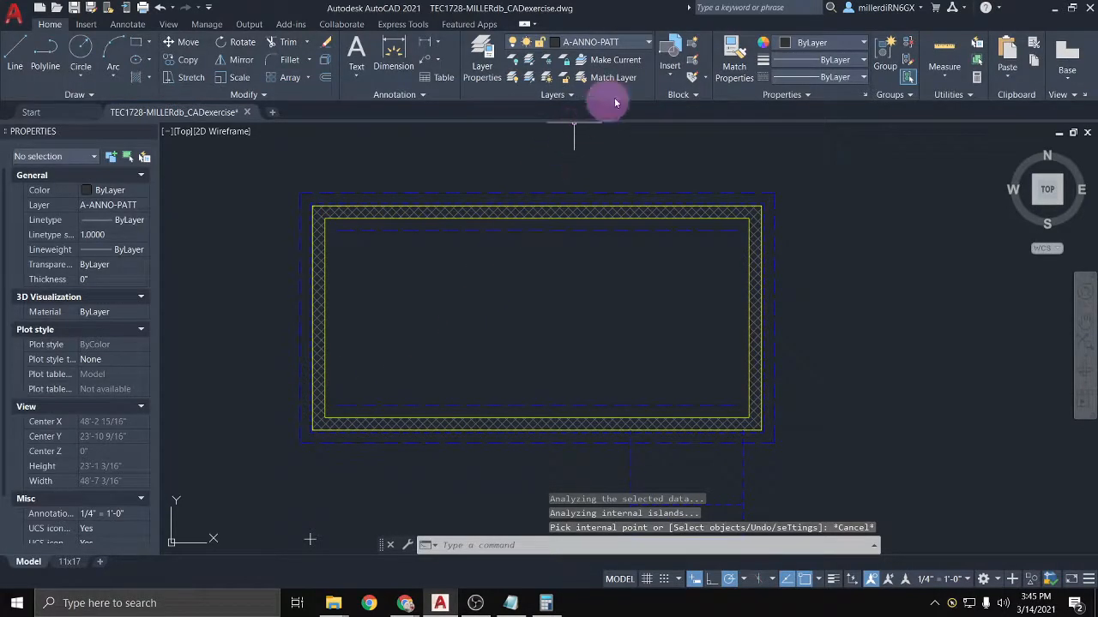
Step: Turn layer A-LINE-0003 back on to restore the foundation plan's joists
left_click(649, 42)
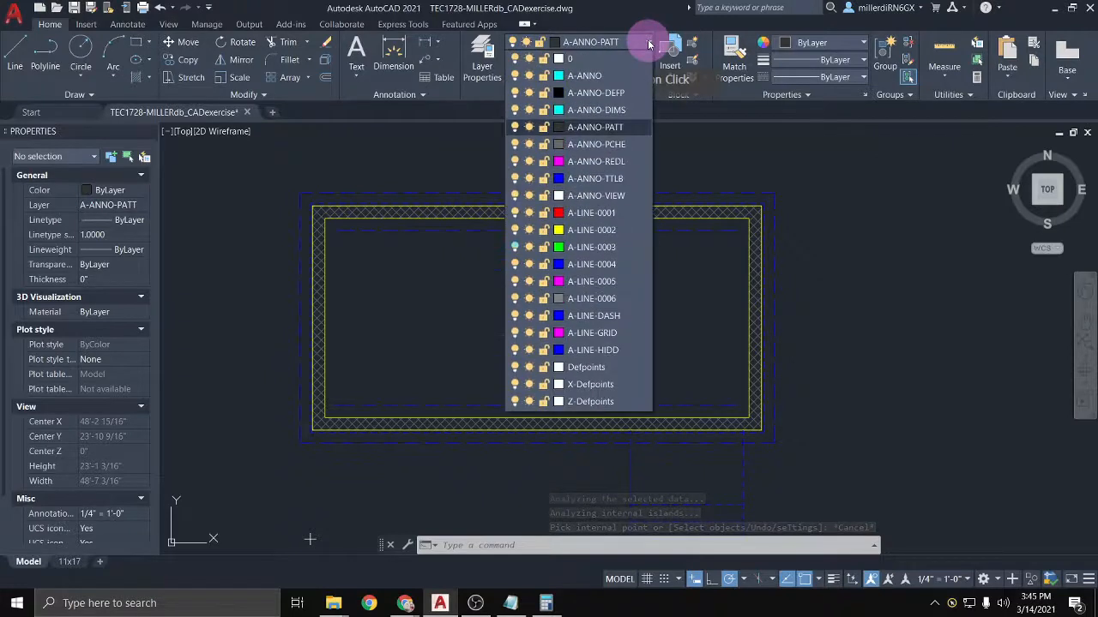
left_click(516, 247)
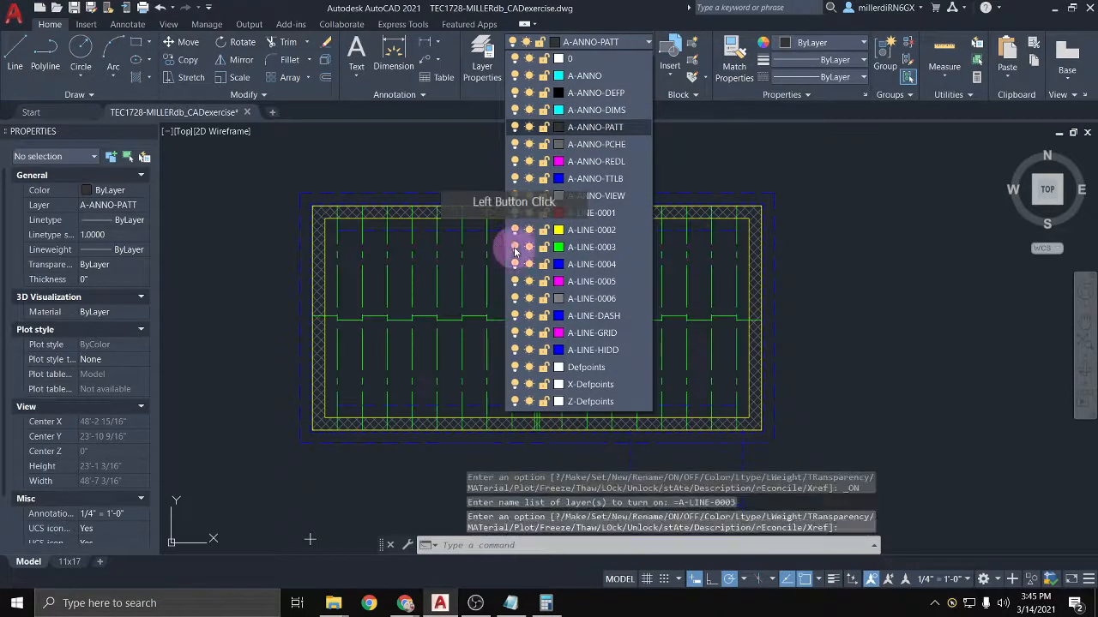
left_click(265, 453)
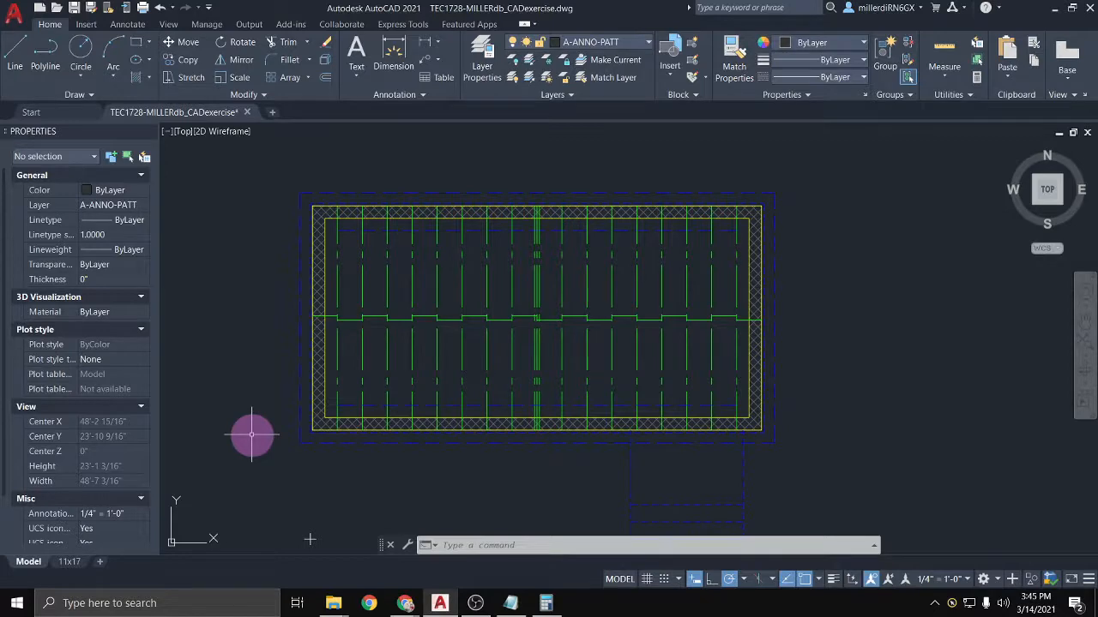
Step: Go to the floor plan below the foundation plan and make A-ANNO-PCHE the current layer
scroll(268, 402, "down", 6)
middle_click_drag(398, 452, 461, 275)
scroll(436, 408, "up", 6)
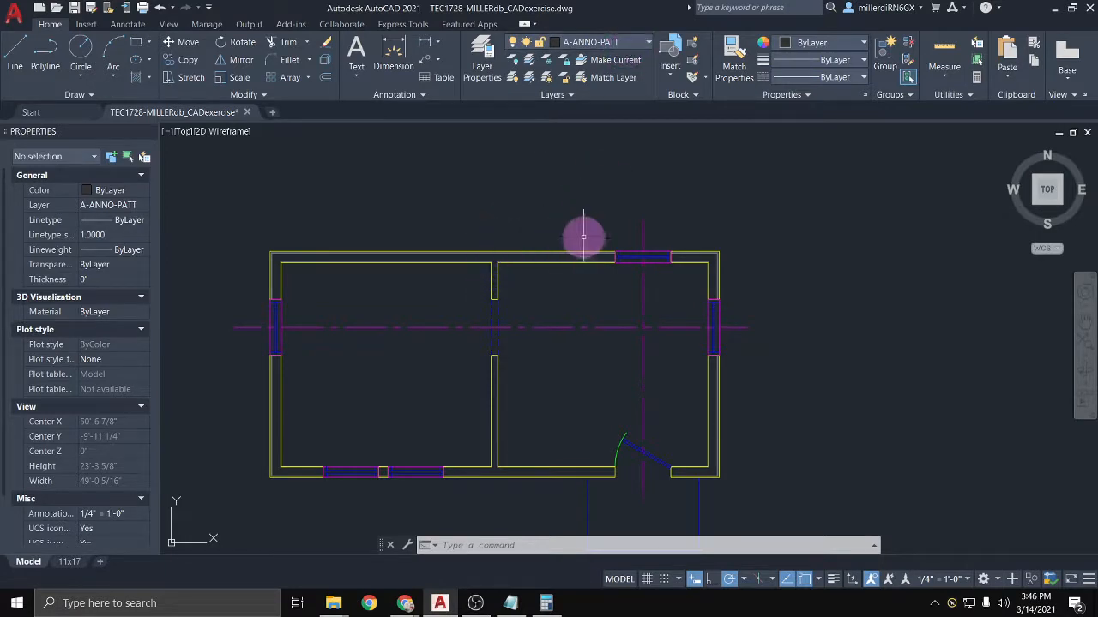
left_click(635, 44)
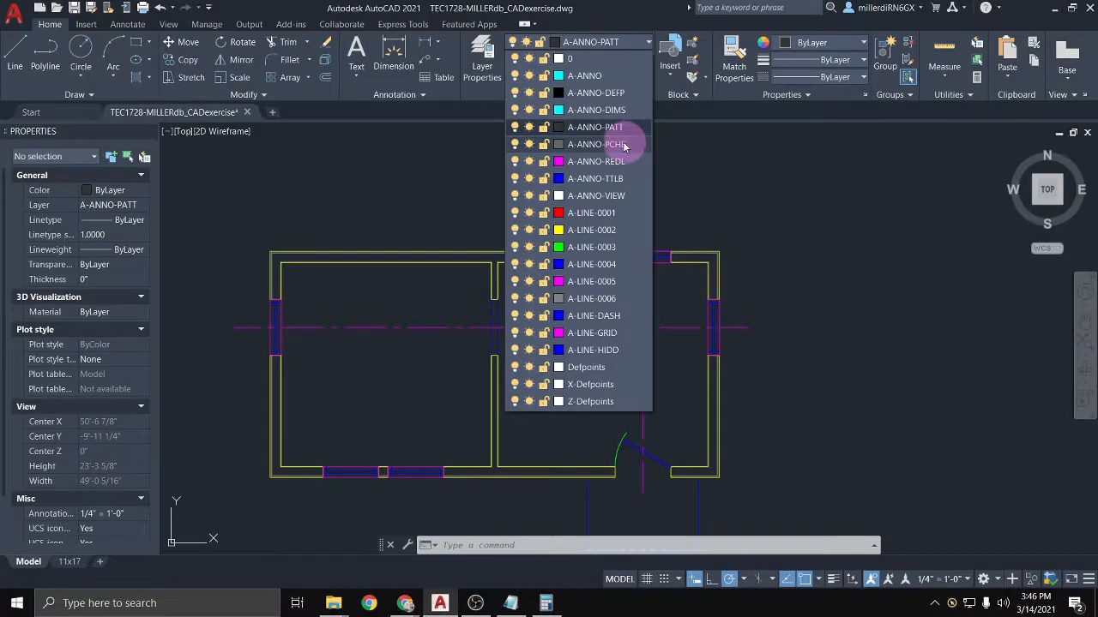
left_click(624, 144)
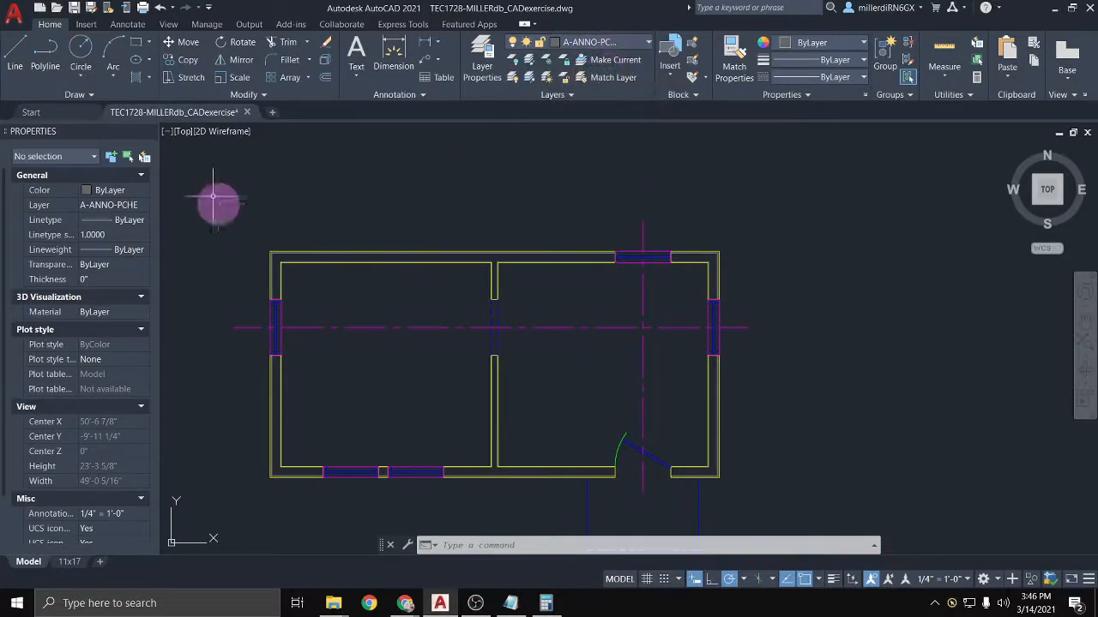
Step: Start a hatch with the SOLID pattern and fill the floor plan's north wall section west of the window, including its northwest corner
left_click(139, 79)
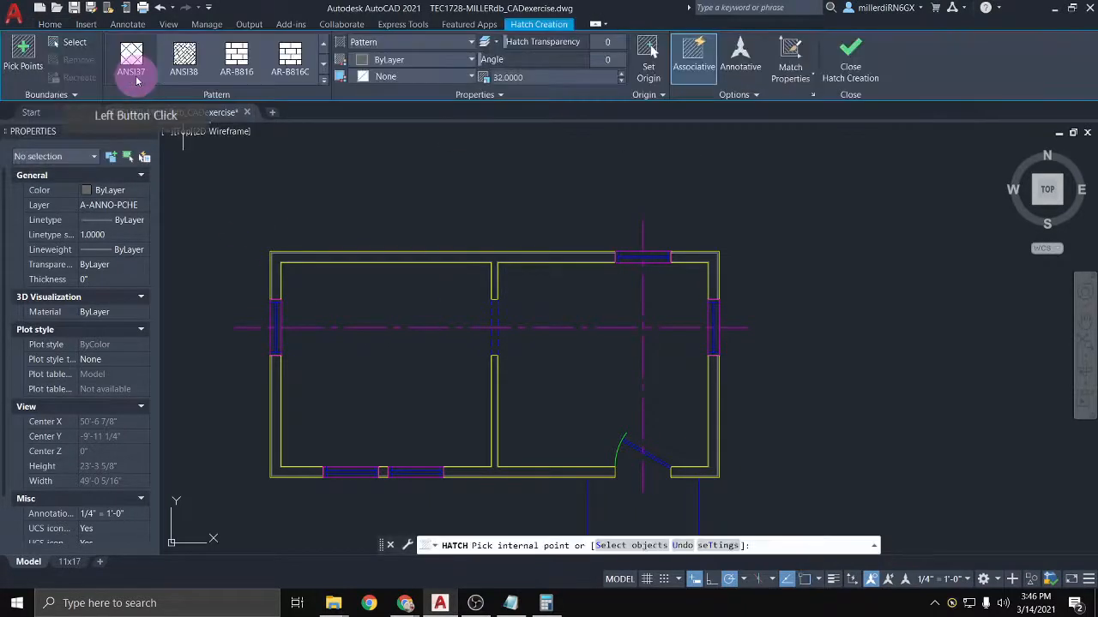
left_click(322, 83)
scroll(120, 107, "up", 2)
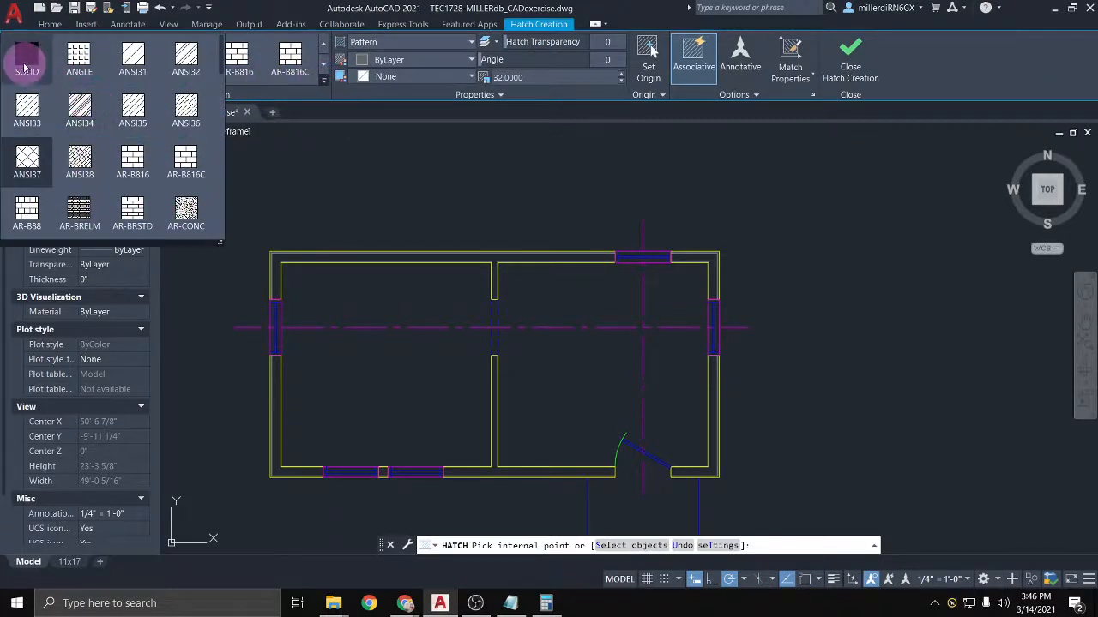
left_click(24, 67)
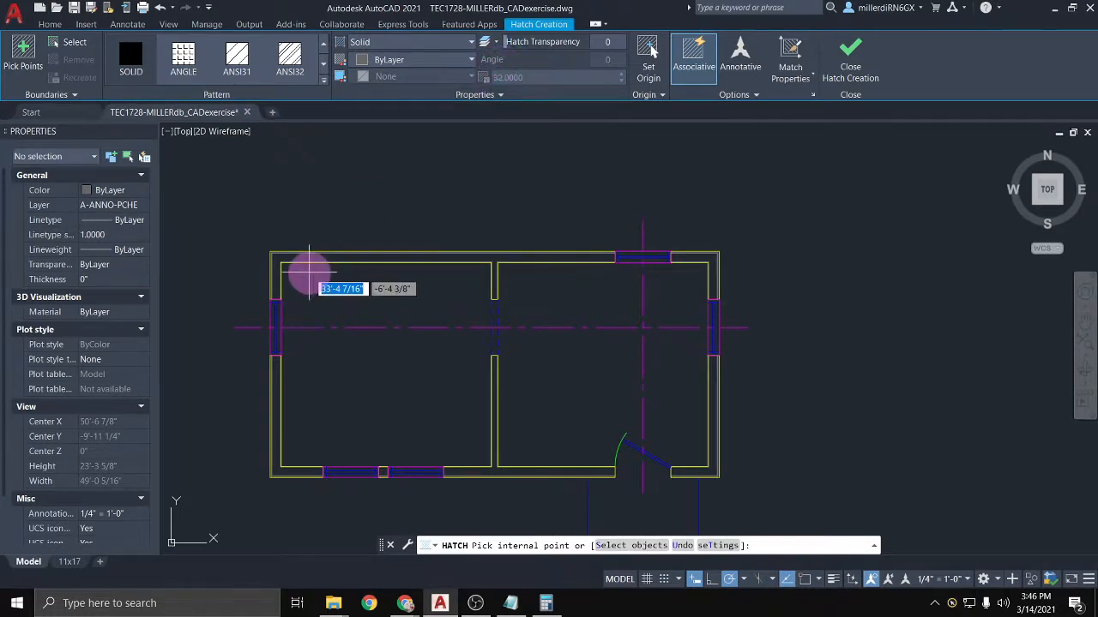
scroll(289, 257, "up", 2)
scroll(290, 257, "up", 2)
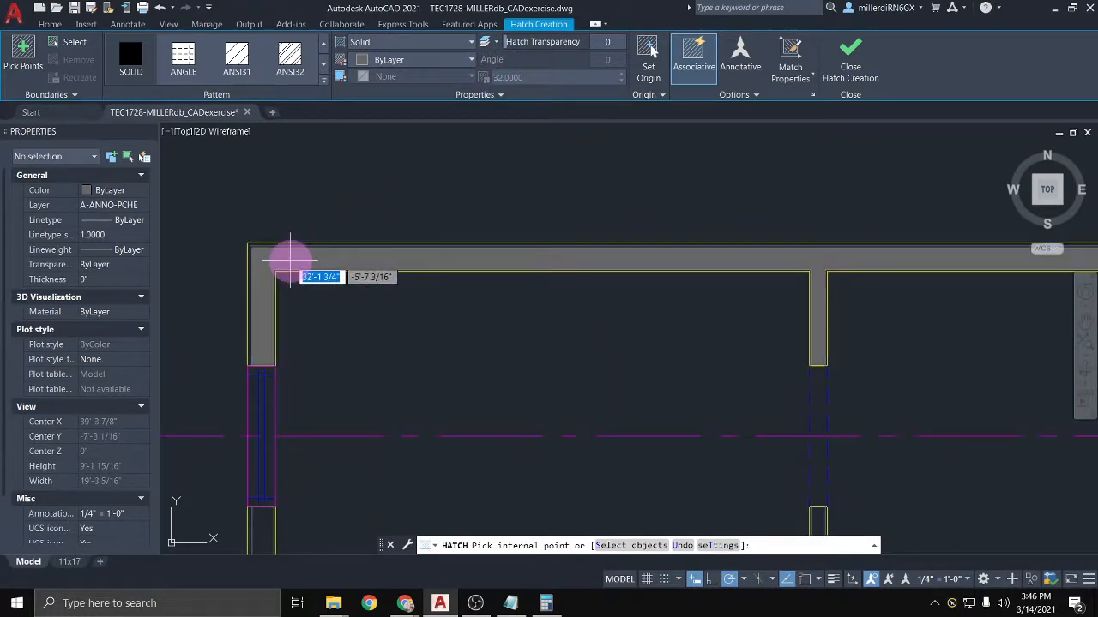
left_click(290, 258)
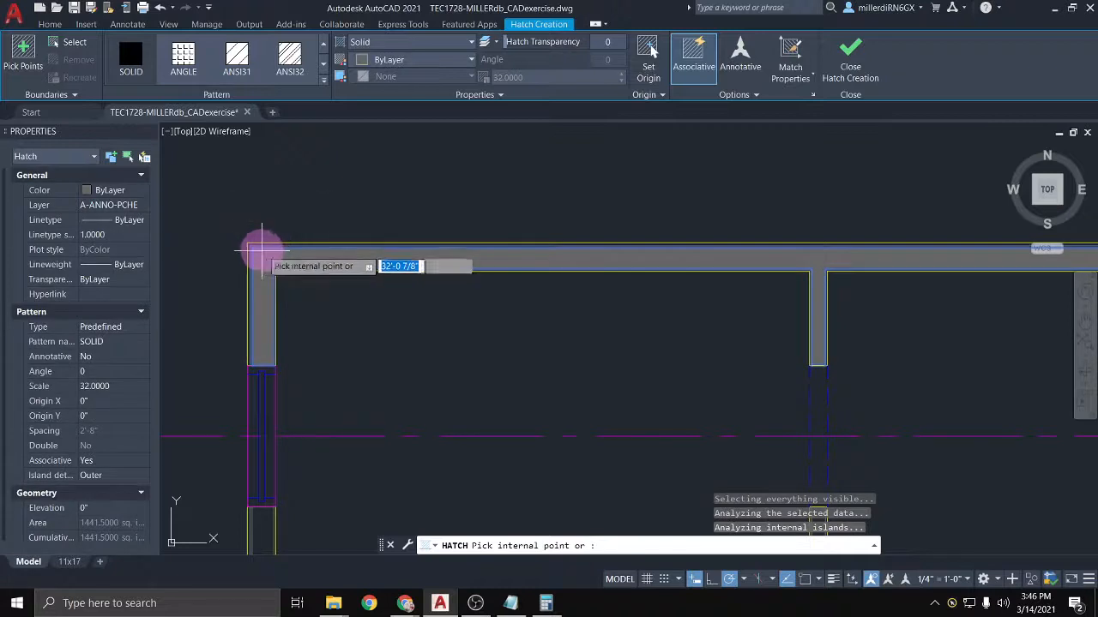
scroll(247, 237, "up", 2)
scroll(247, 236, "up", 1)
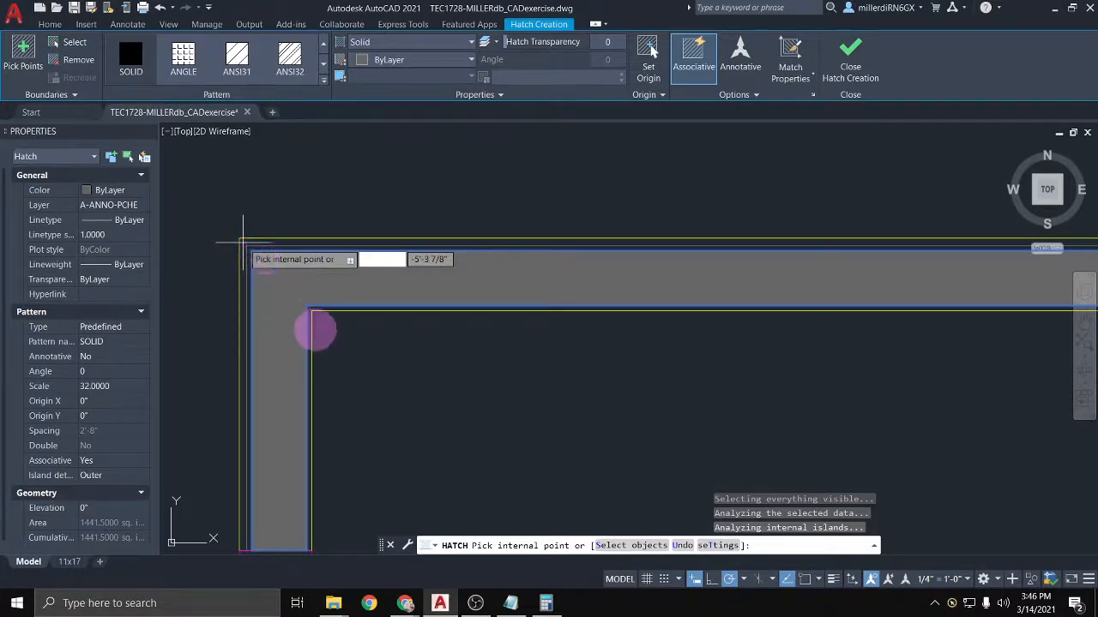
Step: Fill the floor plan's remaining wall sections with the same solid hatch, including the pier between the south windows, and end the command
scroll(365, 350, "down", 2)
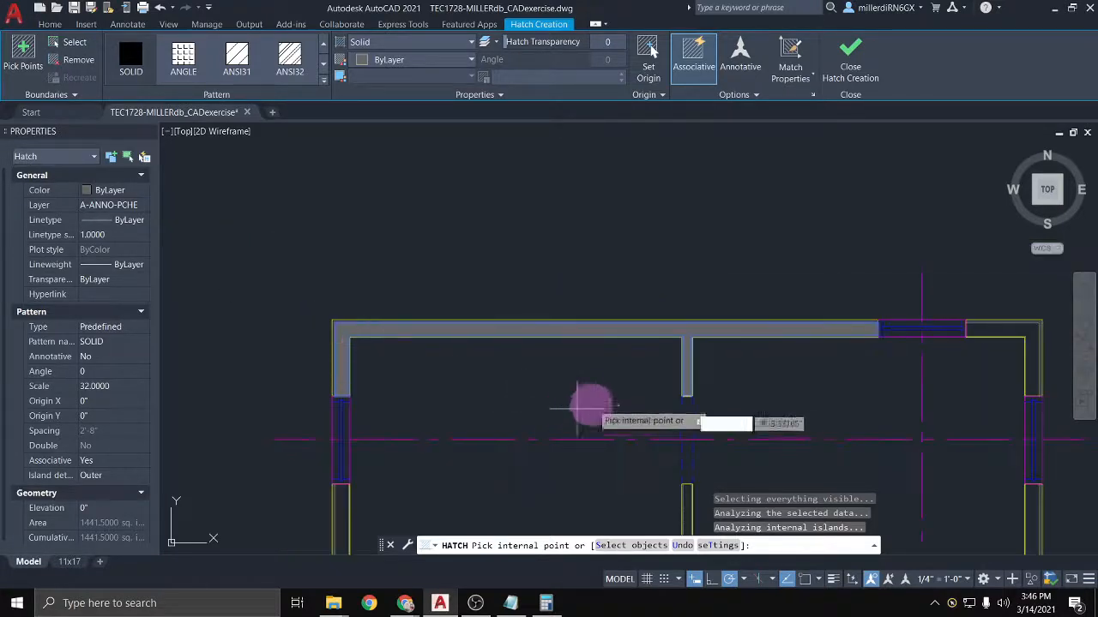
mouse_move(582, 391)
middle_mouse_down()
mouse_move(438, 326)
mouse_move(316, 297)
middle_mouse_up()
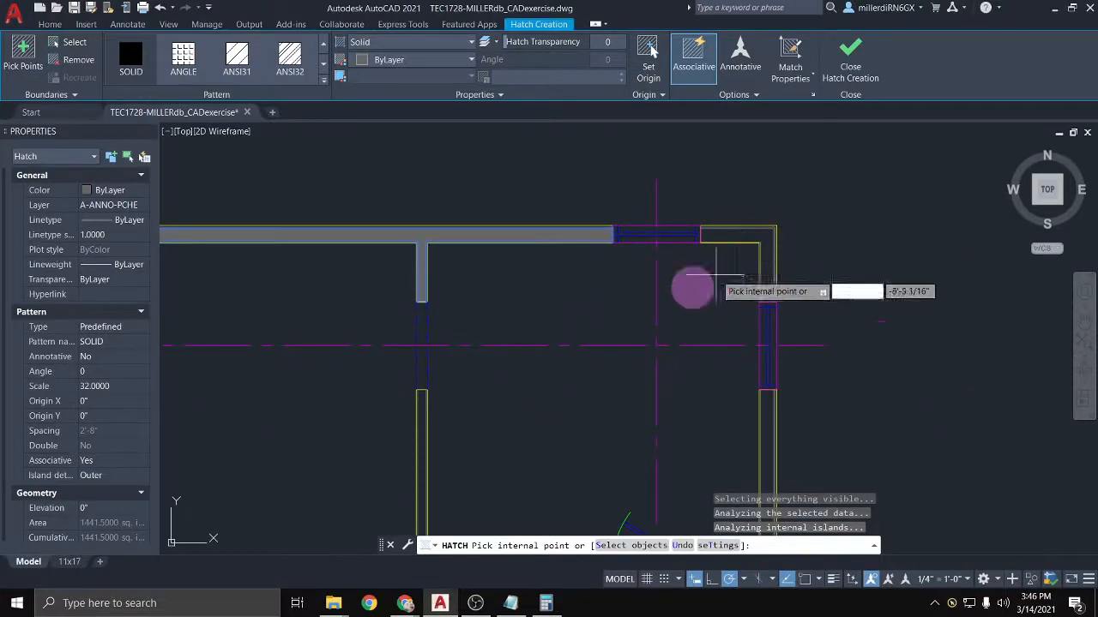
scroll(693, 290, "down", 2)
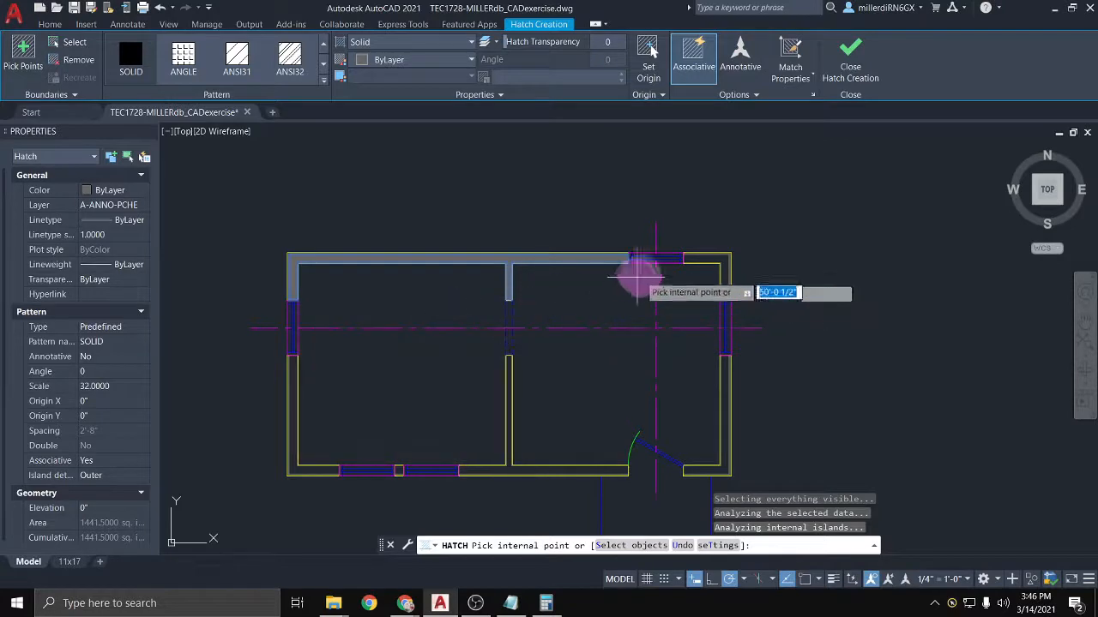
left_click(725, 395)
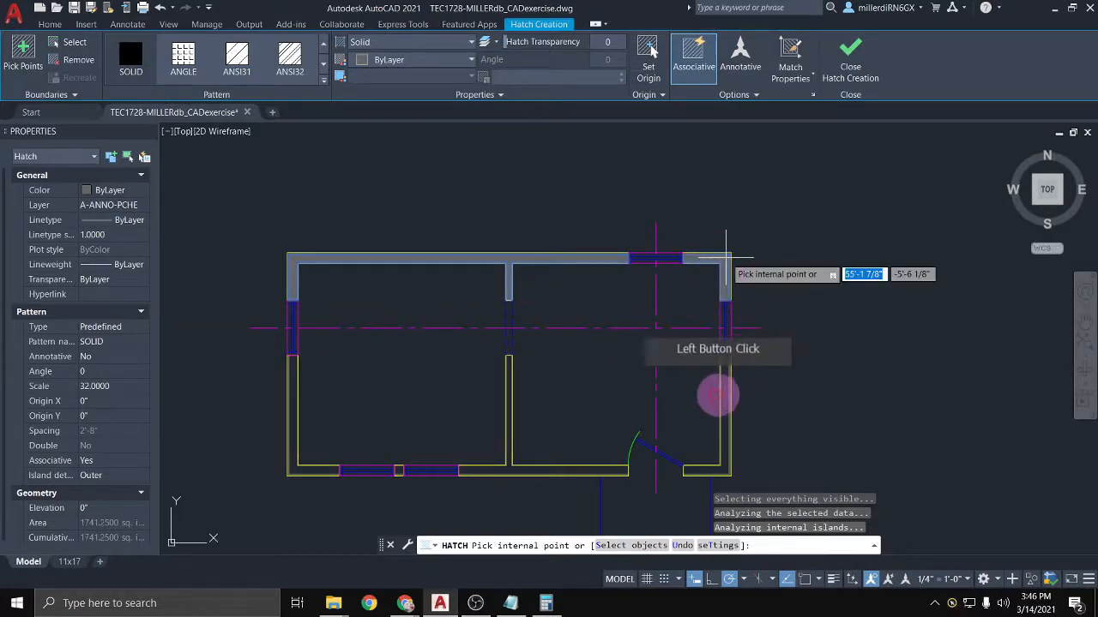
left_click(657, 478)
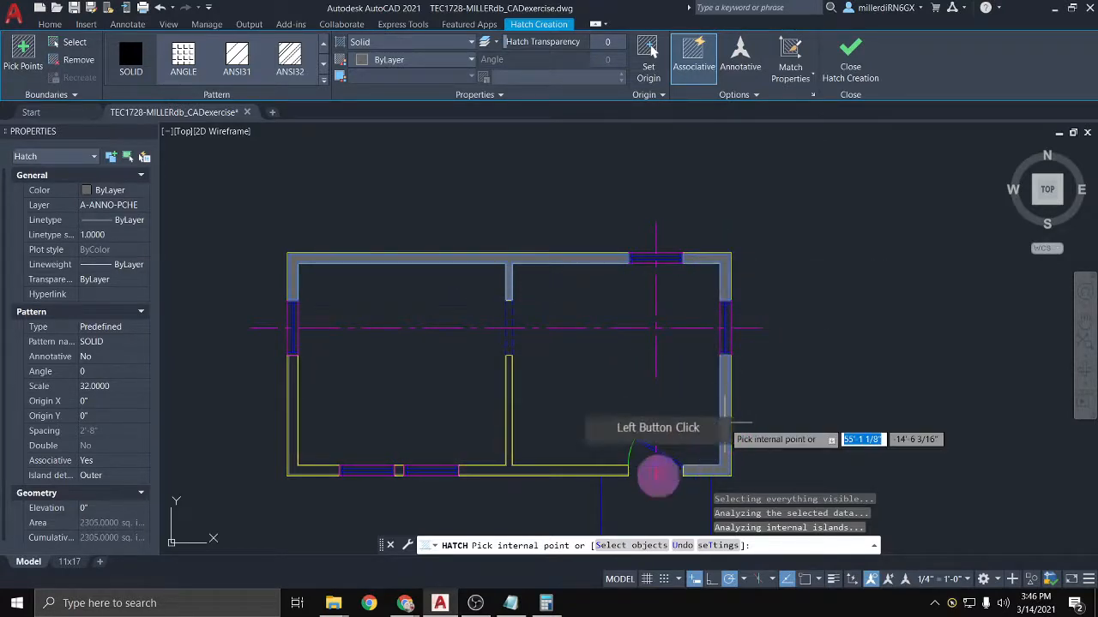
left_click(558, 469)
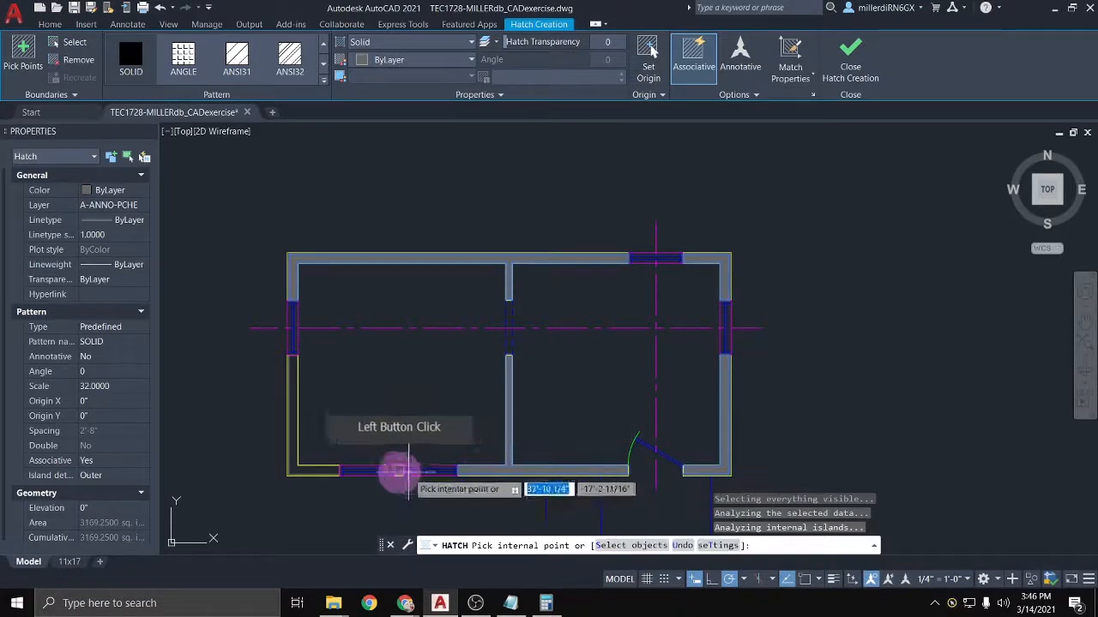
left_click(302, 469)
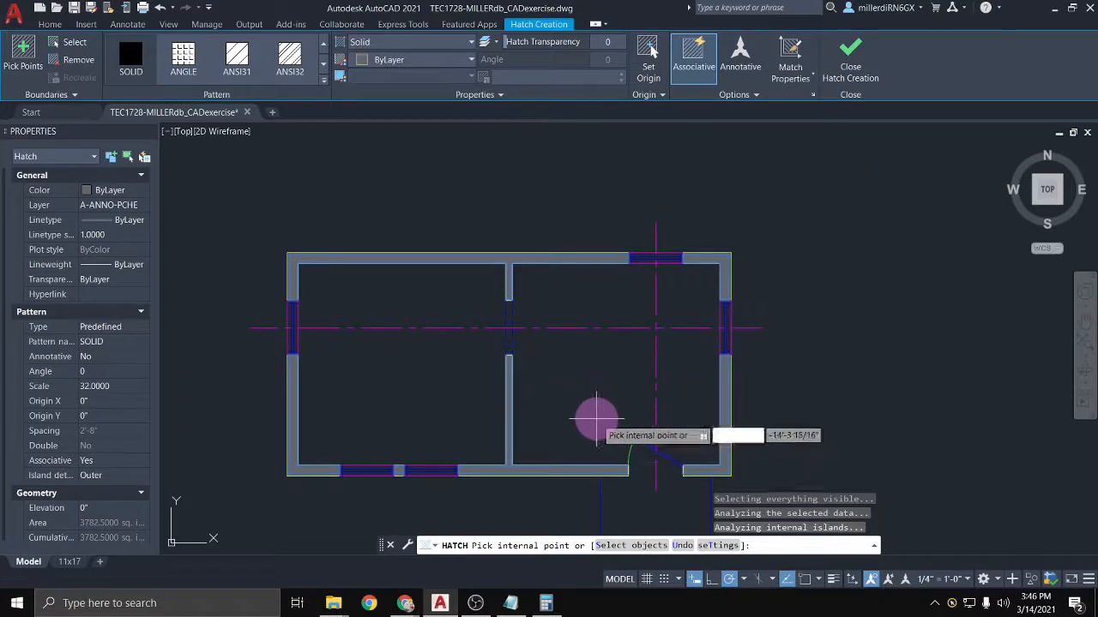
key("Escape")
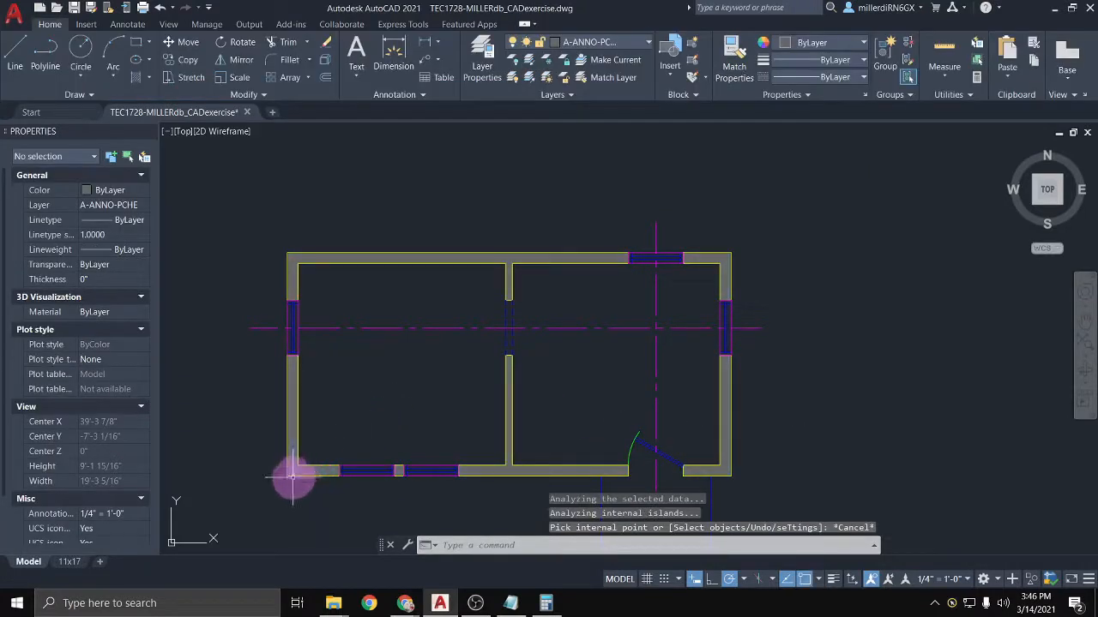
Step: Erase the solid hatch from the floor plan walls as a test and undo the deletion
scroll(302, 467, "up", 2)
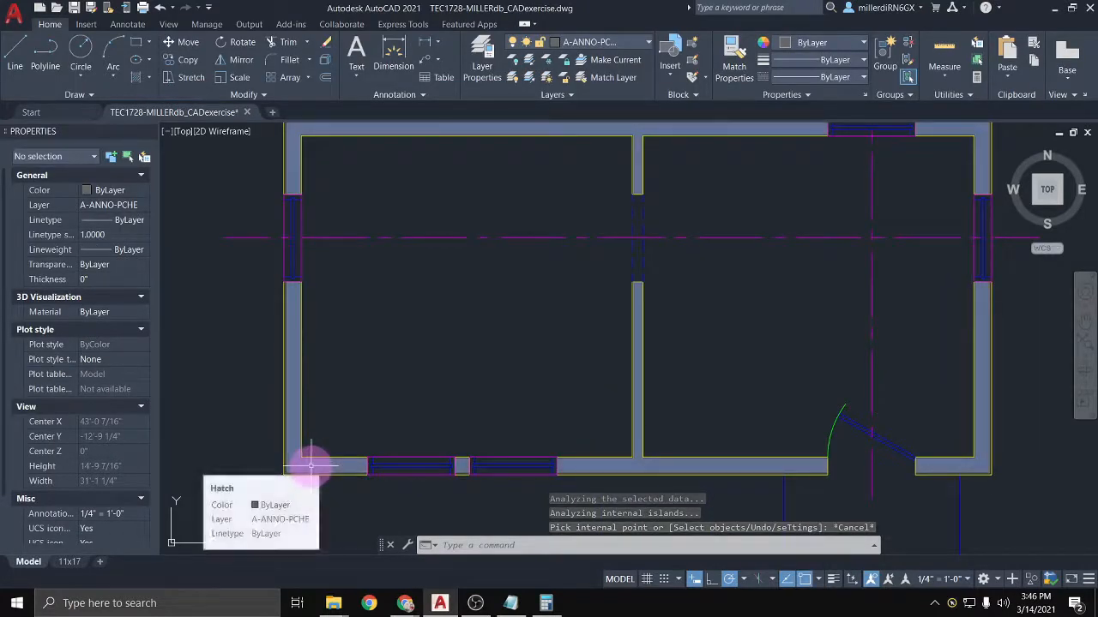
scroll(315, 458, "down", 2)
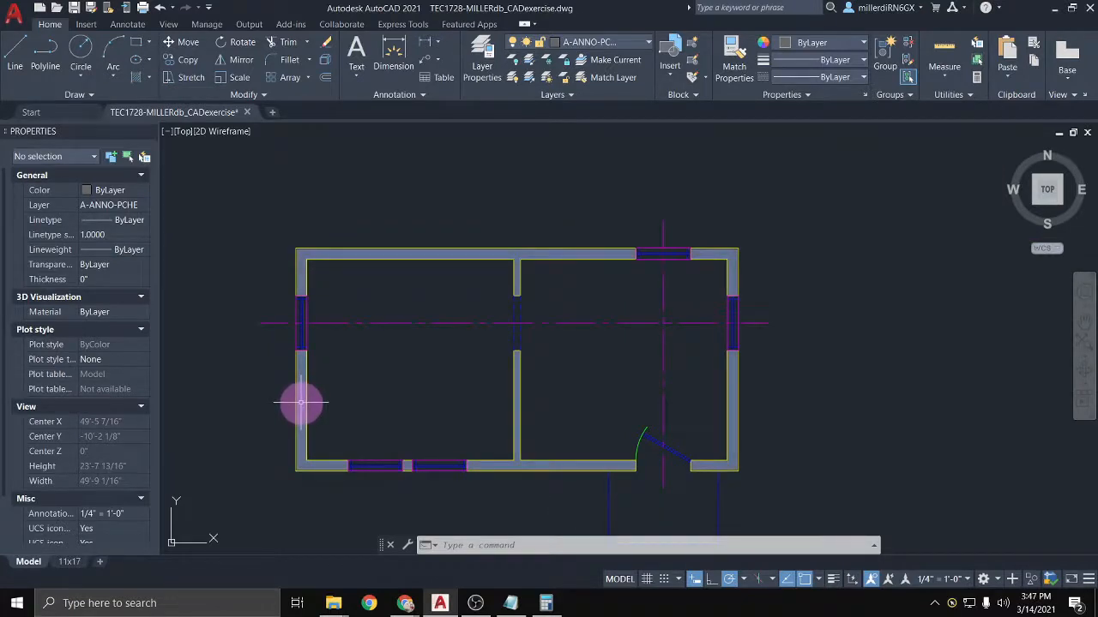
left_click(302, 403)
left_click(343, 544)
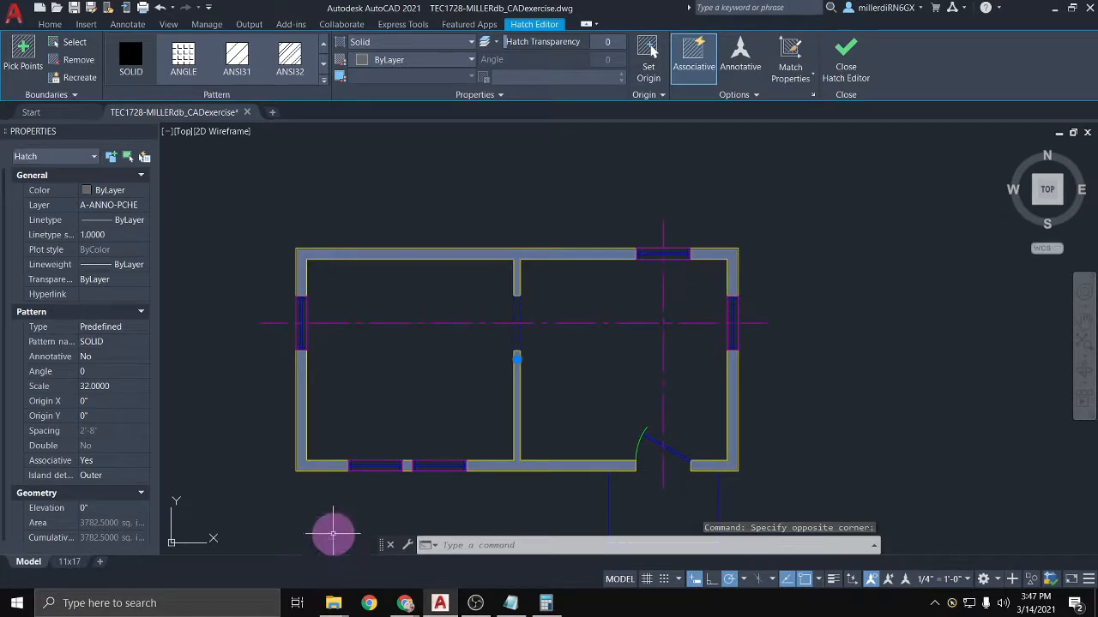
key("Delete")
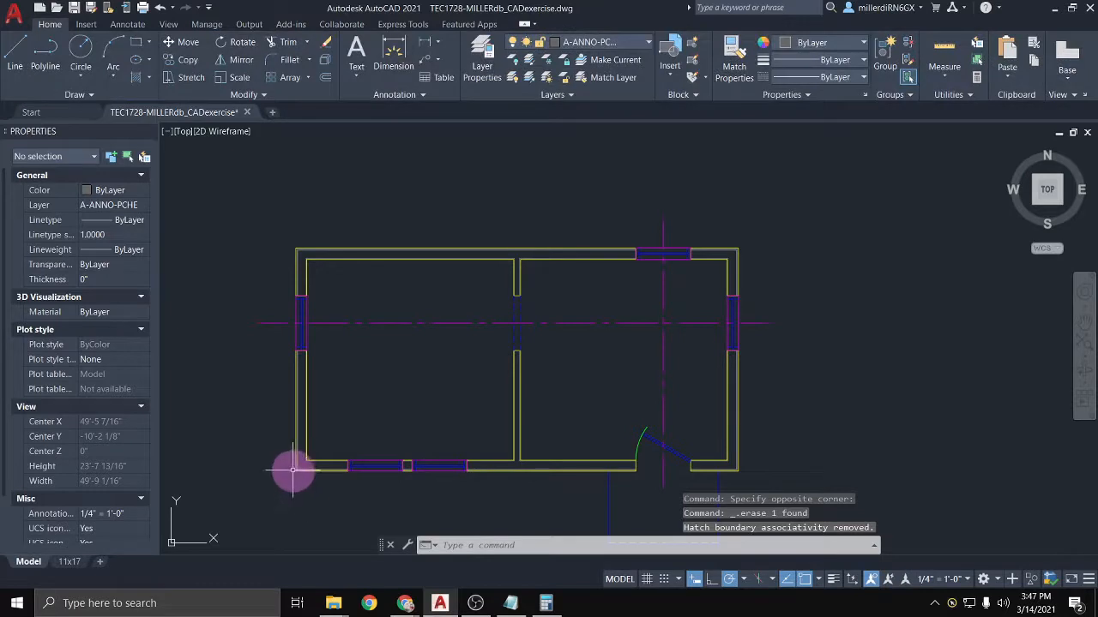
key("ctrl+z")
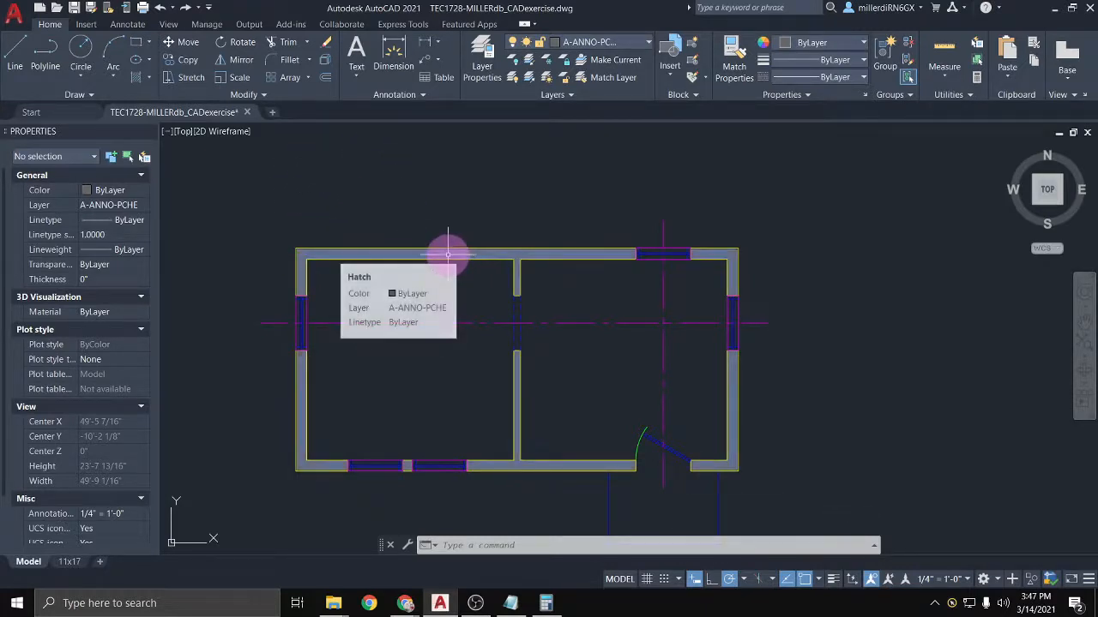
Step: Erase the combined solid hatch from the floor plan walls and refill only the north wall section west of the window, including its northwest corner
left_click(558, 254)
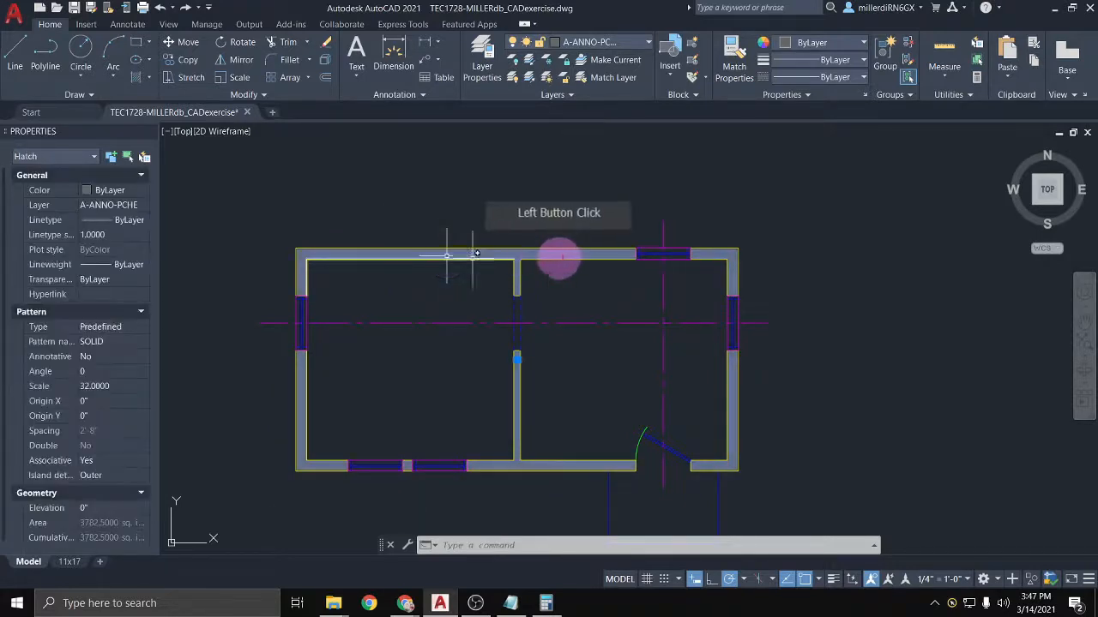
key("Delete")
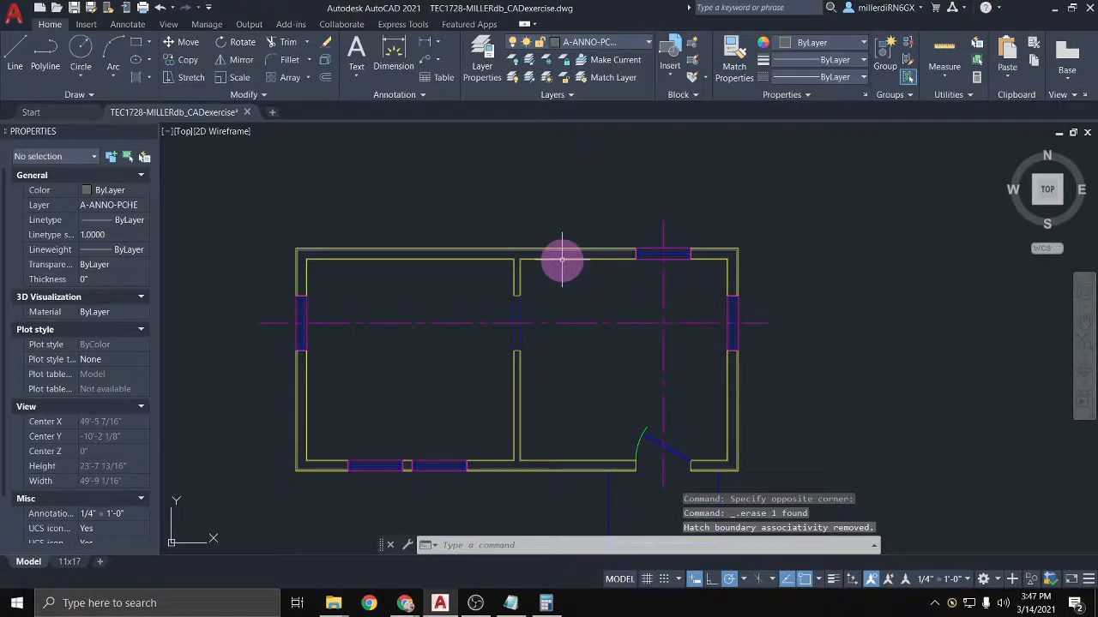
left_click(135, 78)
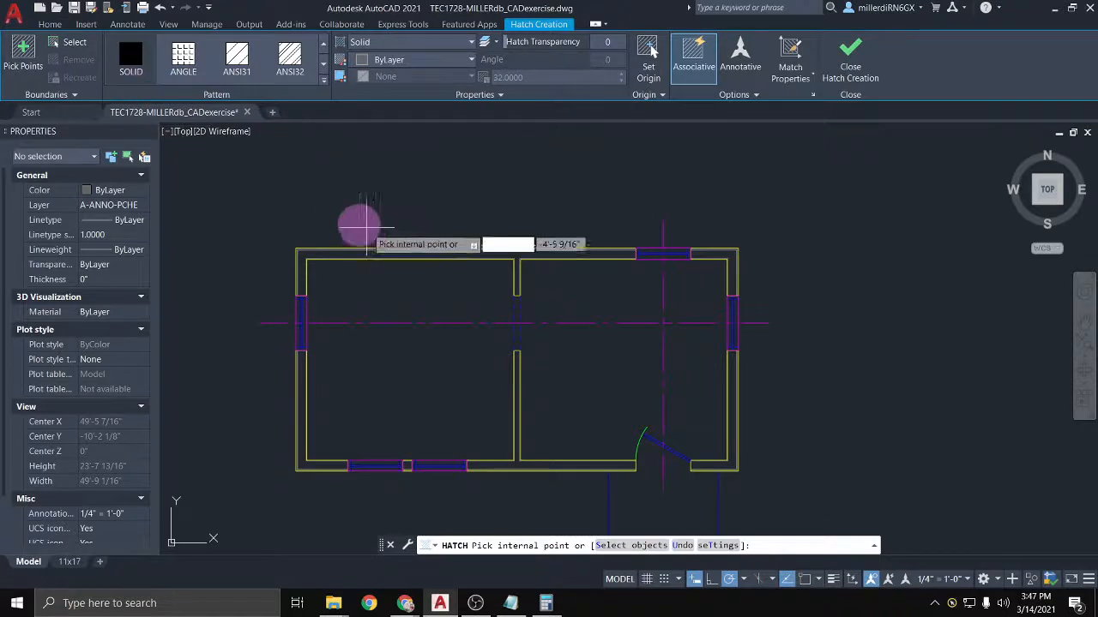
left_click(341, 253)
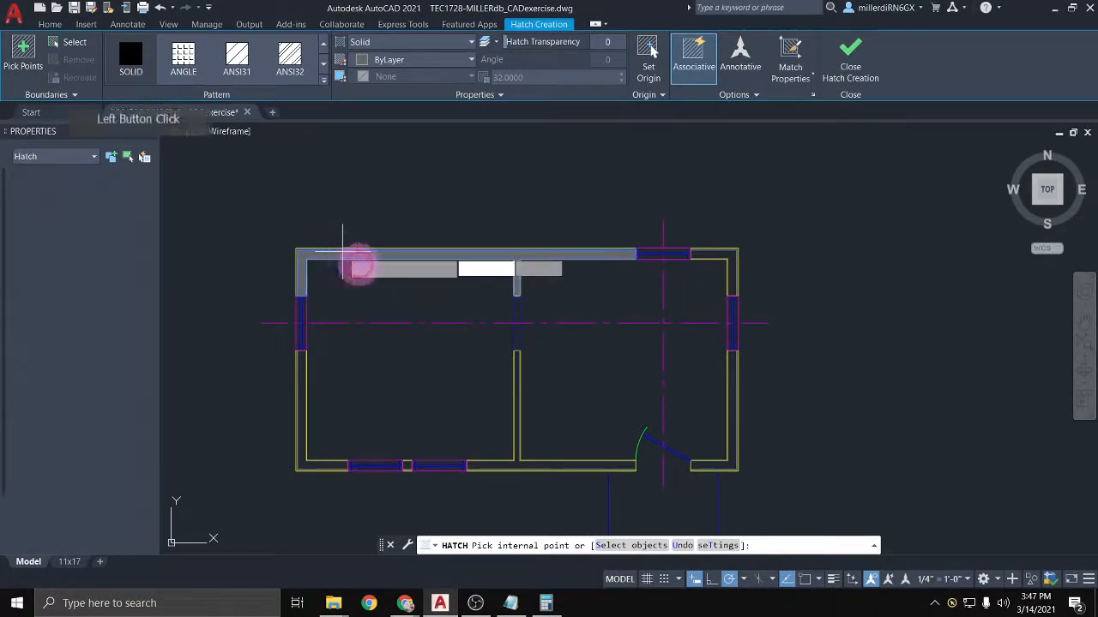
left_click(715, 354)
key("Escape")
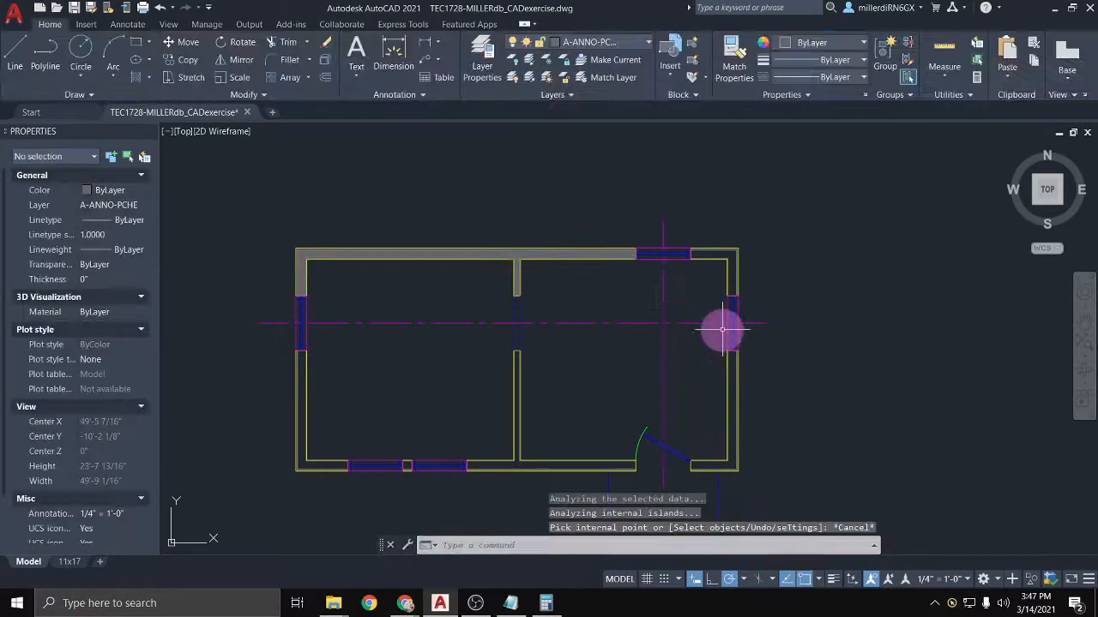
Step: Fill the floor plan's northeast corner walls and southeast corner walls with two separate solid hatches
left_click(136, 79)
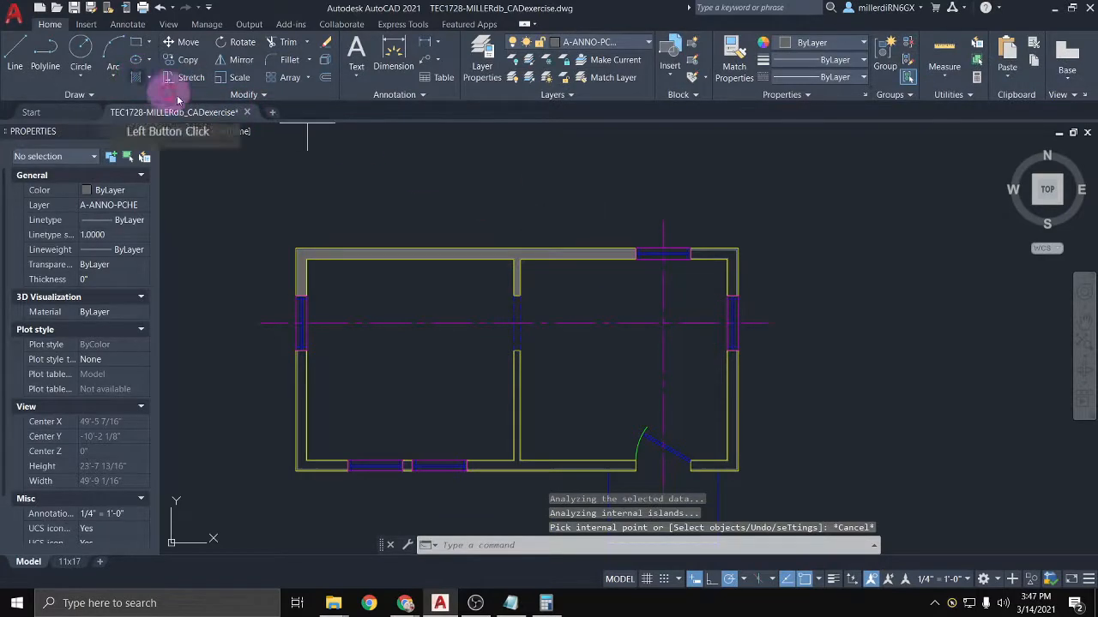
left_click(778, 370)
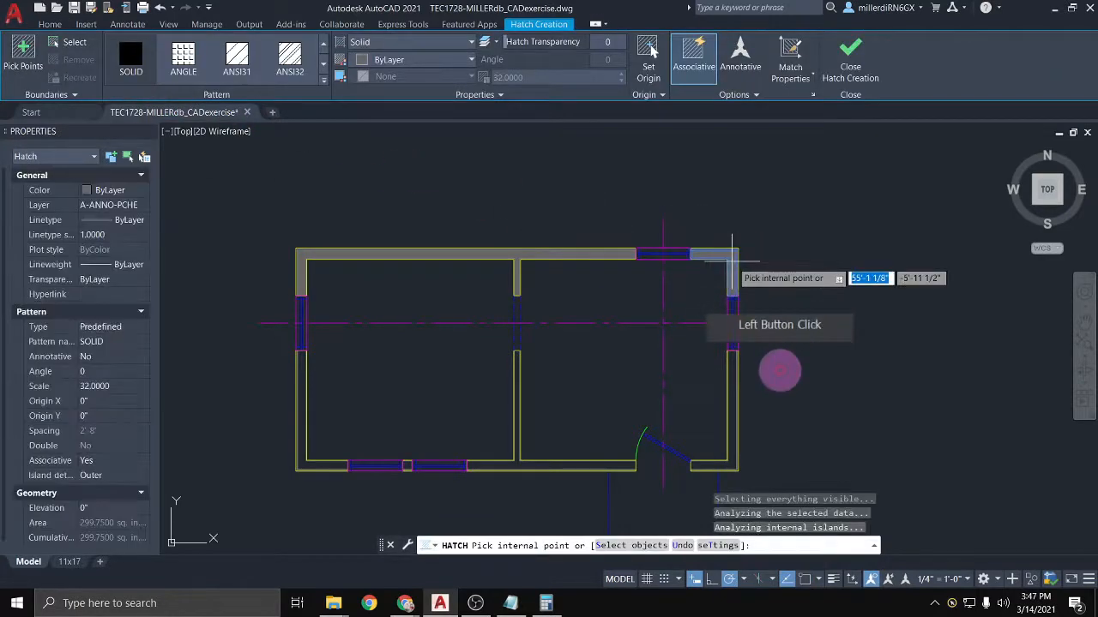
key("Escape")
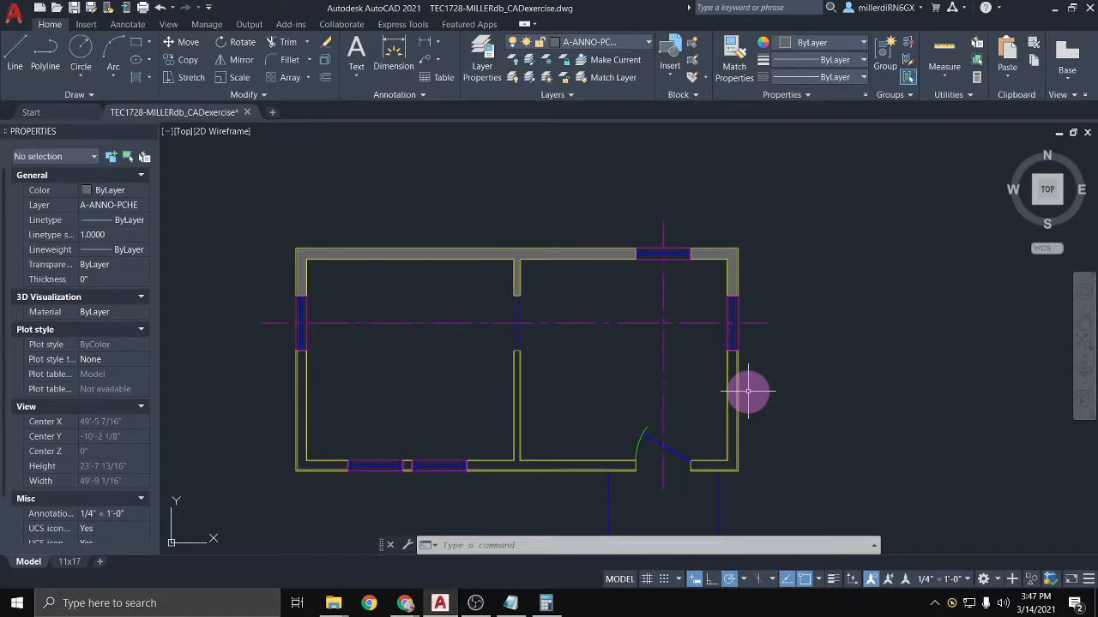
type("h")
key("Return")
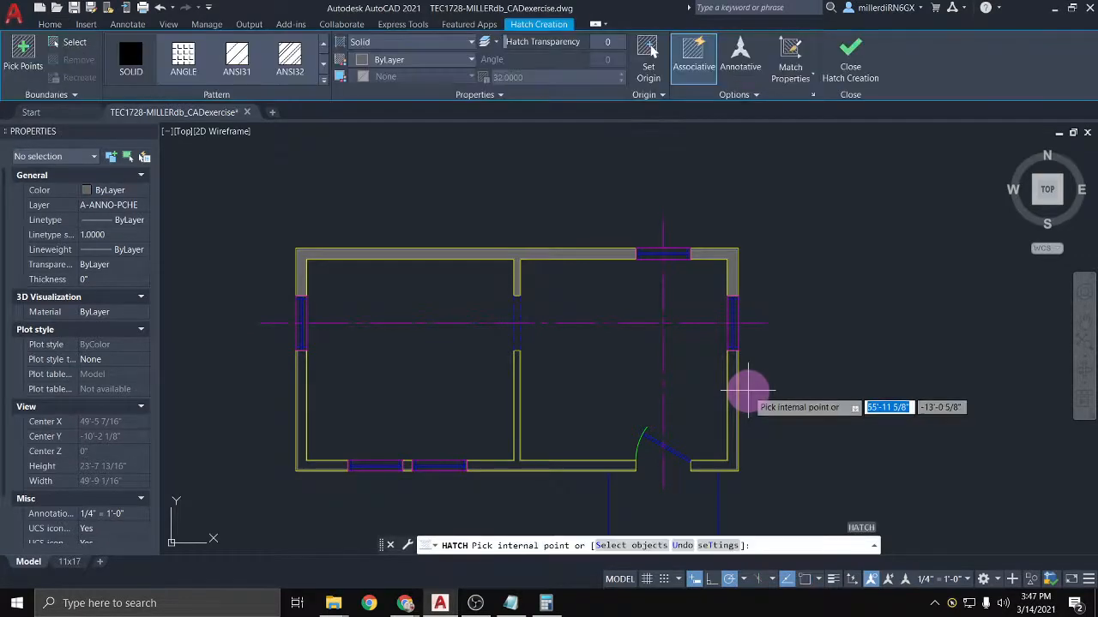
left_click(728, 438)
left_click(603, 493)
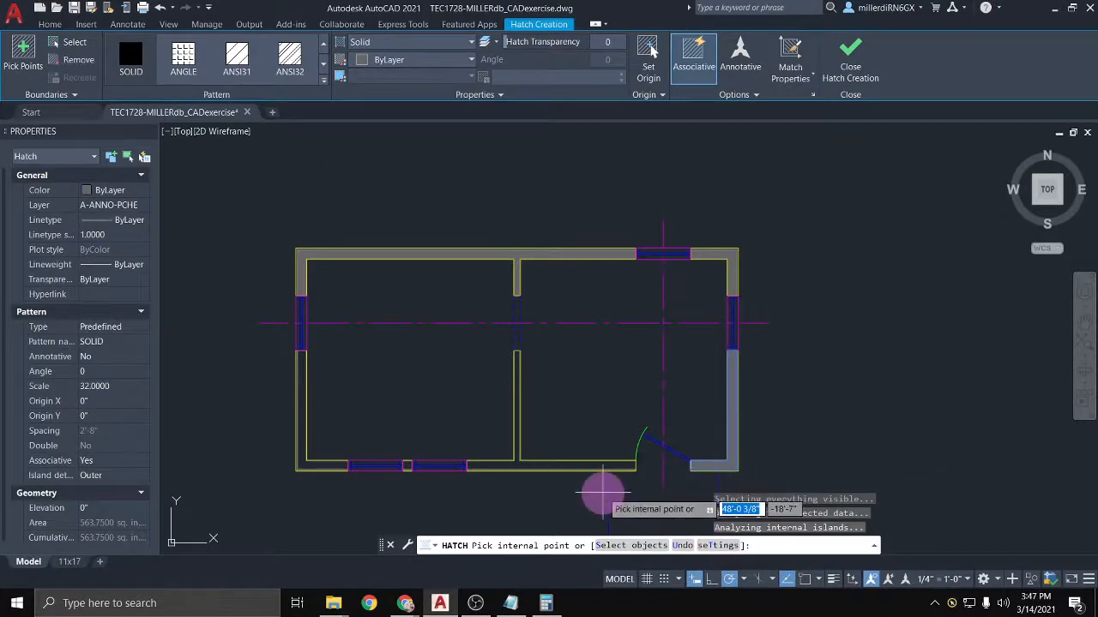
key("Return")
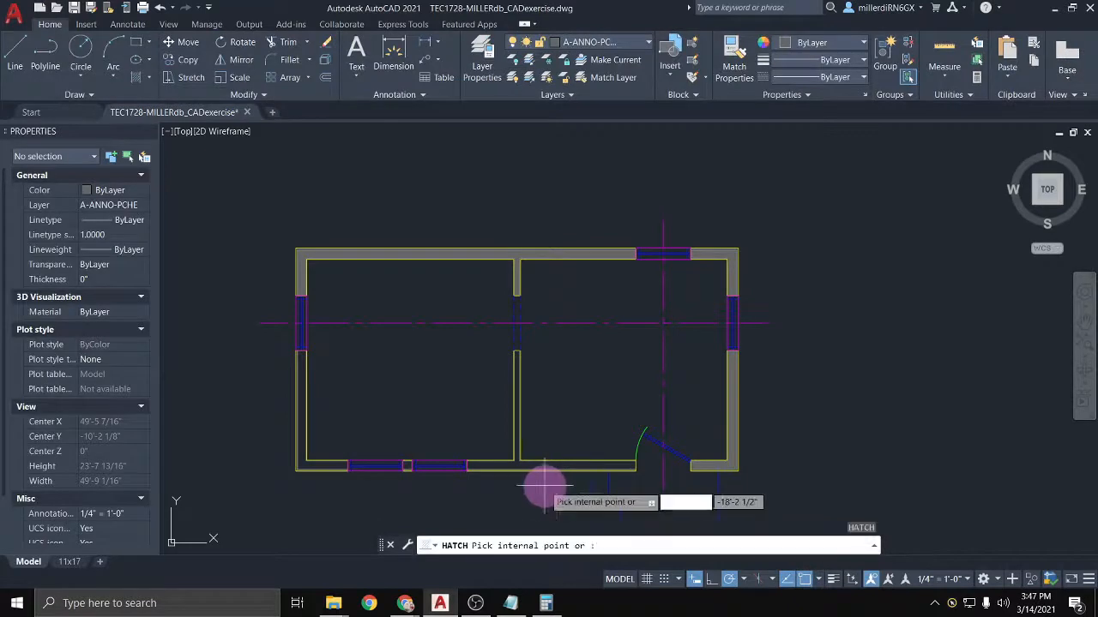
Step: Add separate solid hatches to the lower interior partition with its adjoining south wall and to the pier between the south windows
left_click(519, 462)
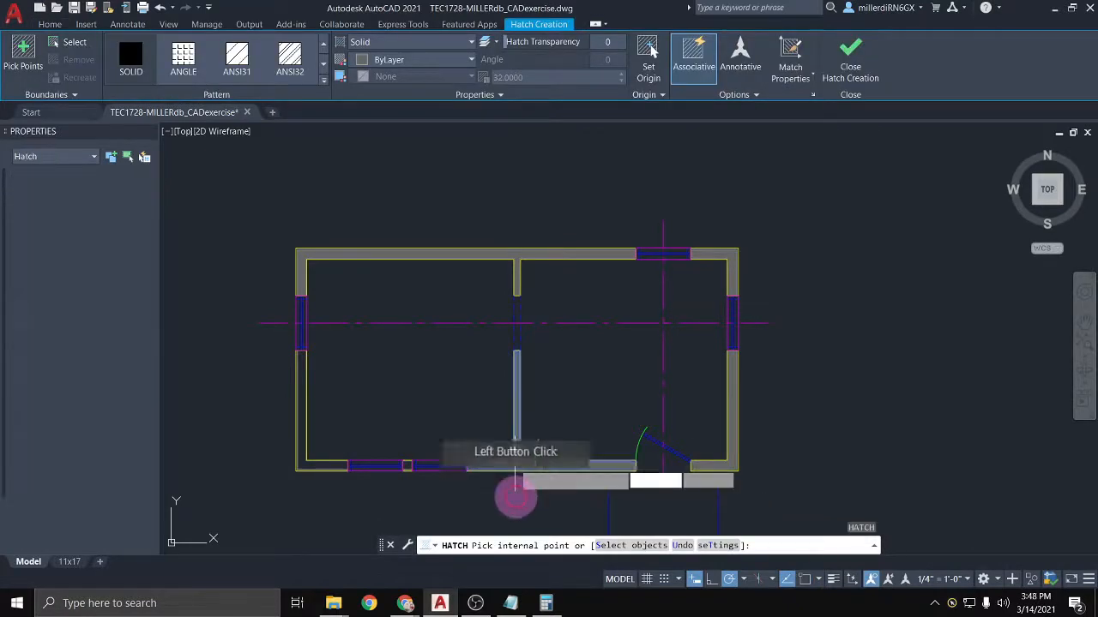
key("Return")
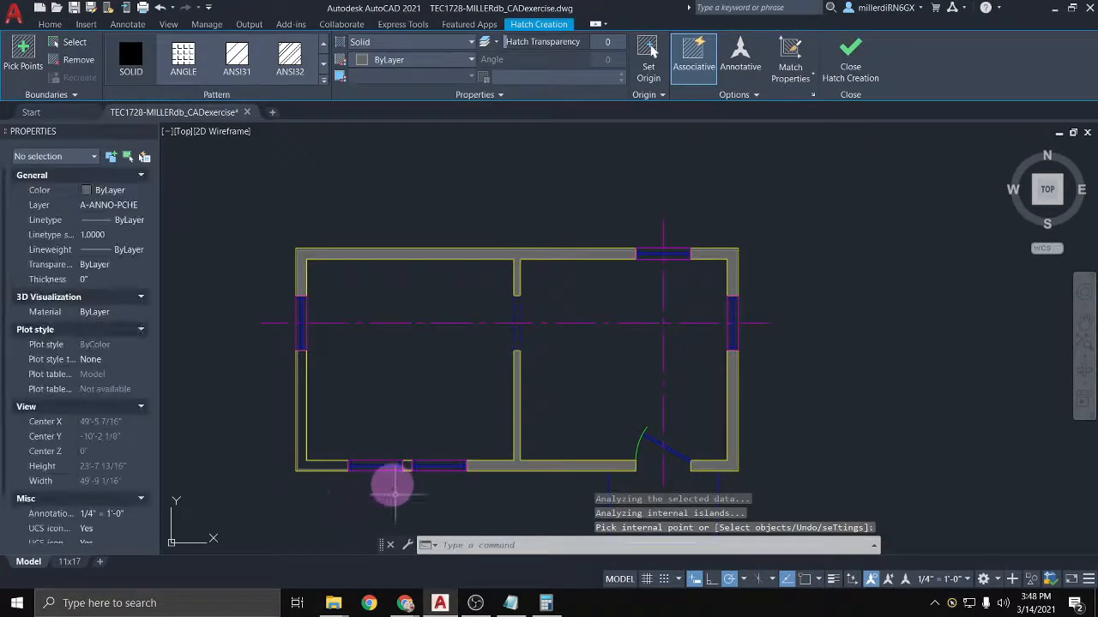
key("Return")
scroll(395, 480, "up", 3)
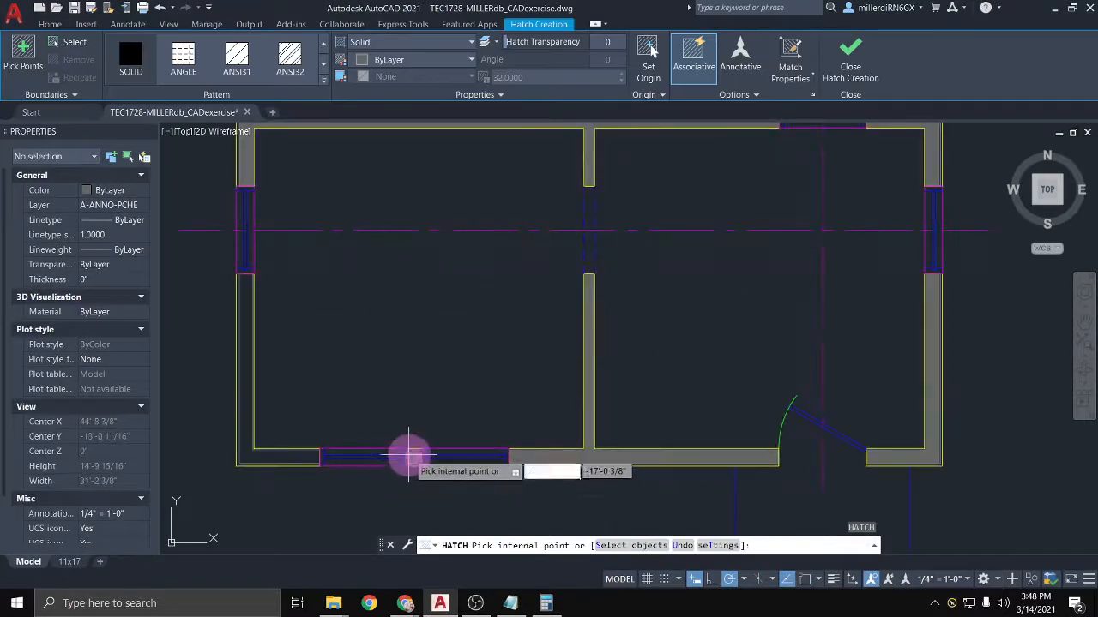
left_click(413, 456)
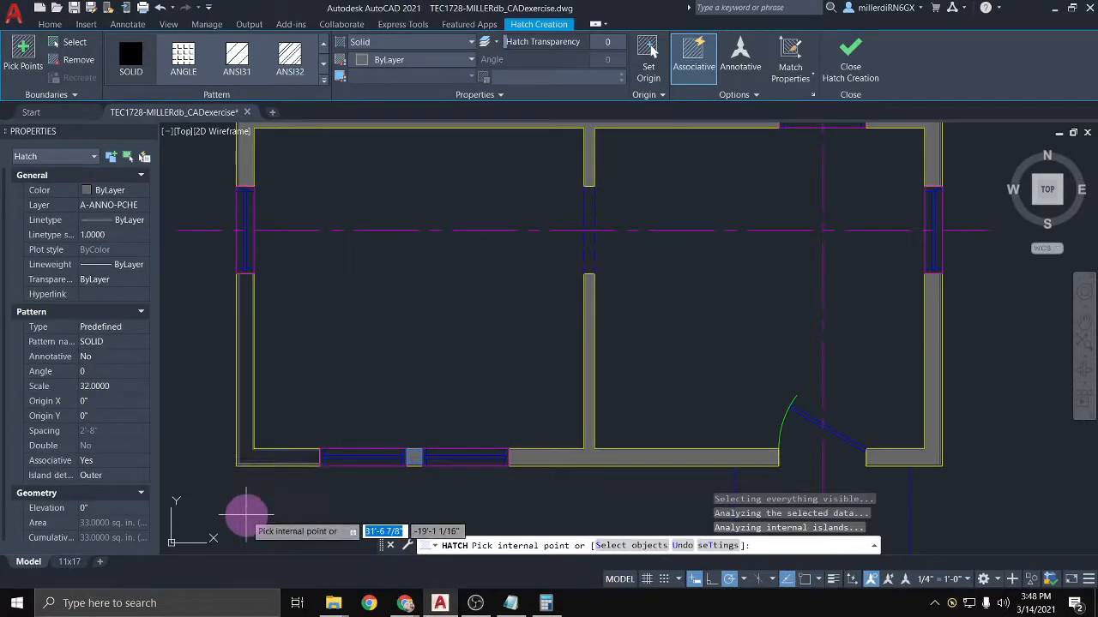
key("Return")
Step: Fill the floor plan's southwest corner walls with their own solid hatch and end the command
key("Return")
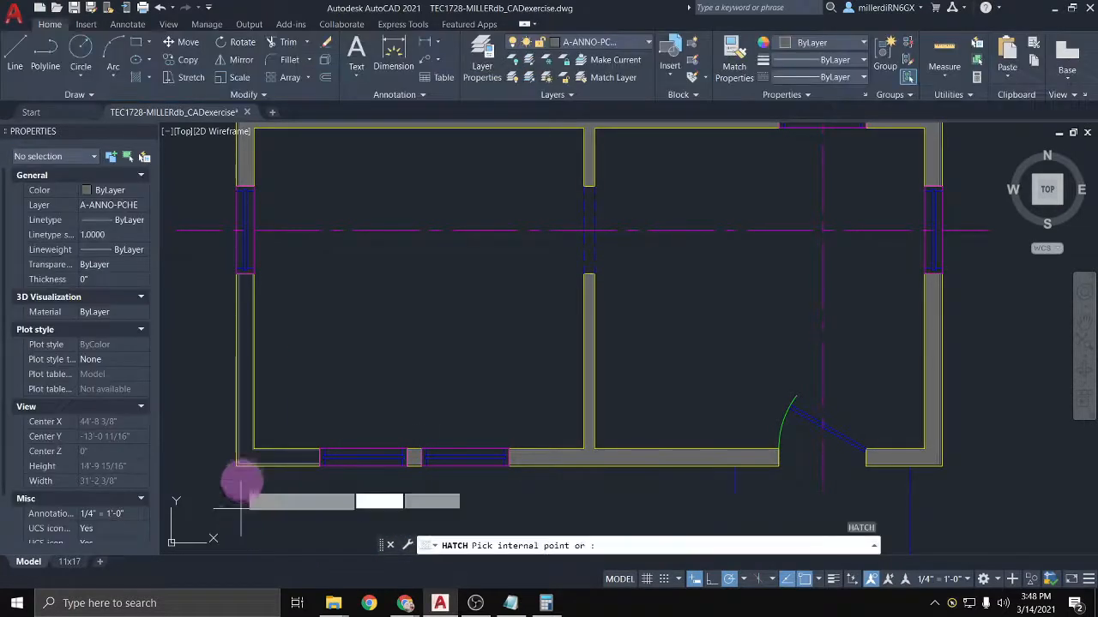
left_click(258, 519)
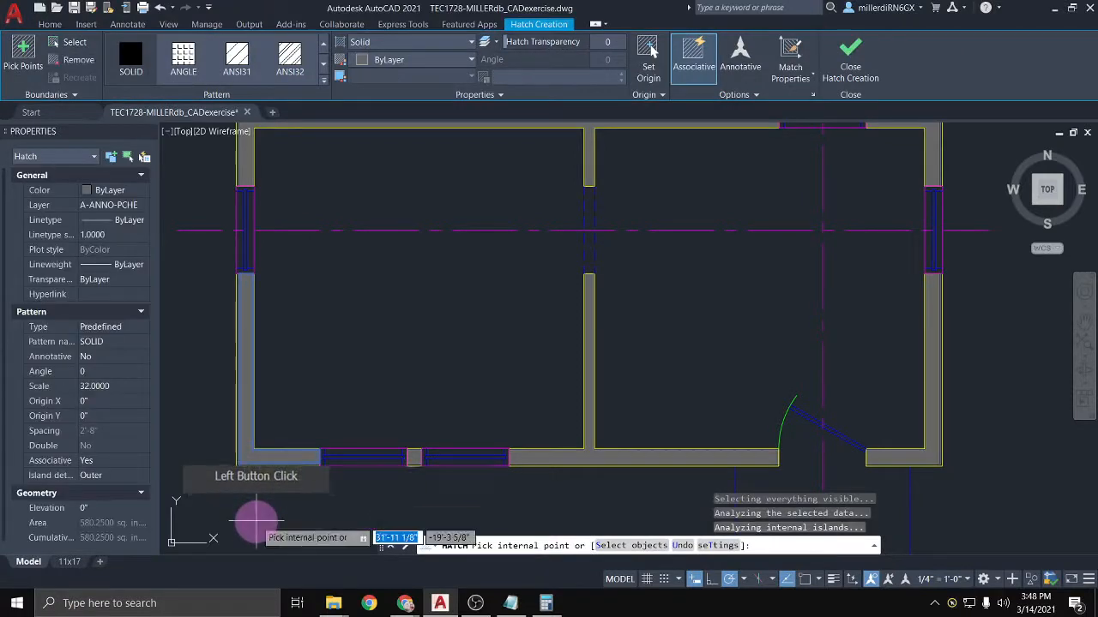
key("Return")
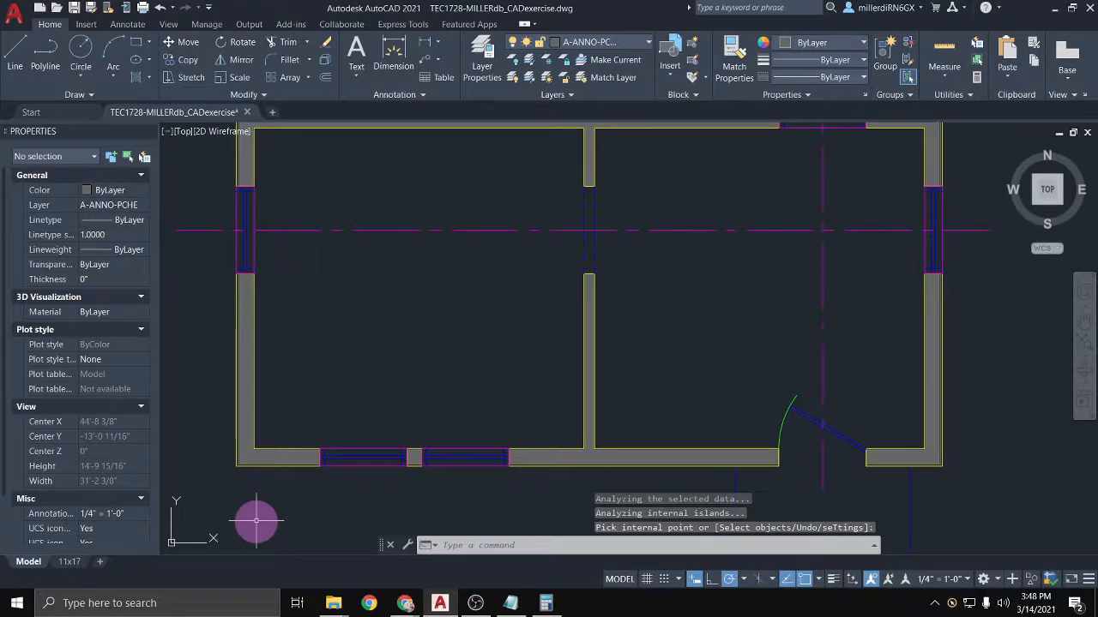
Step: Erase only the northwest wall section's solid hatch as a test and undo the deletion
scroll(322, 504, "down", 2)
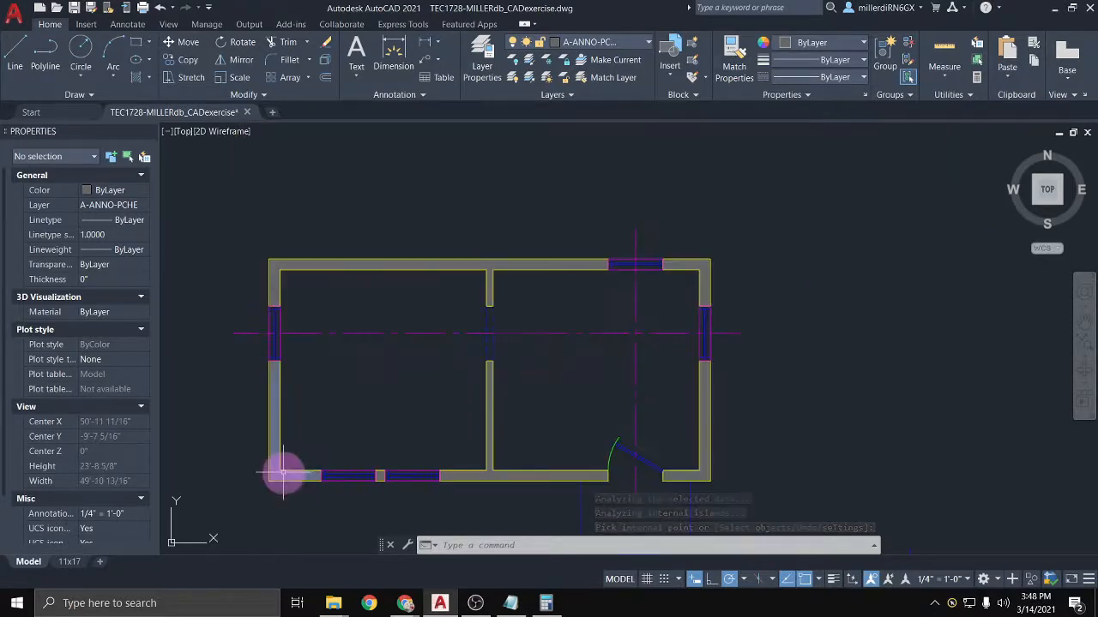
left_click(274, 293)
key("Escape")
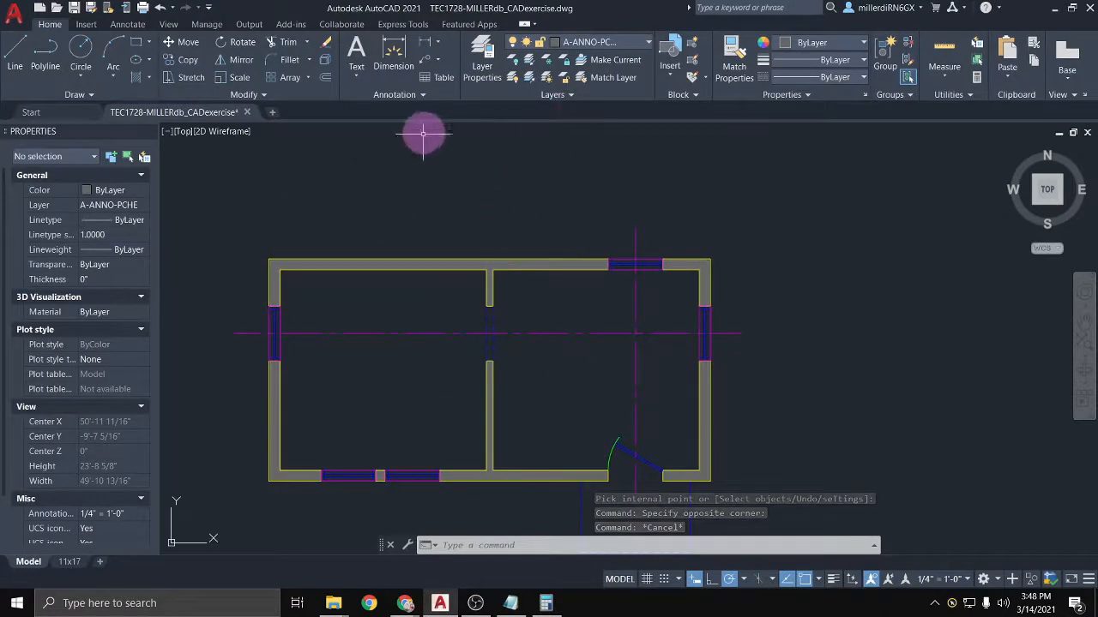
left_click(298, 263)
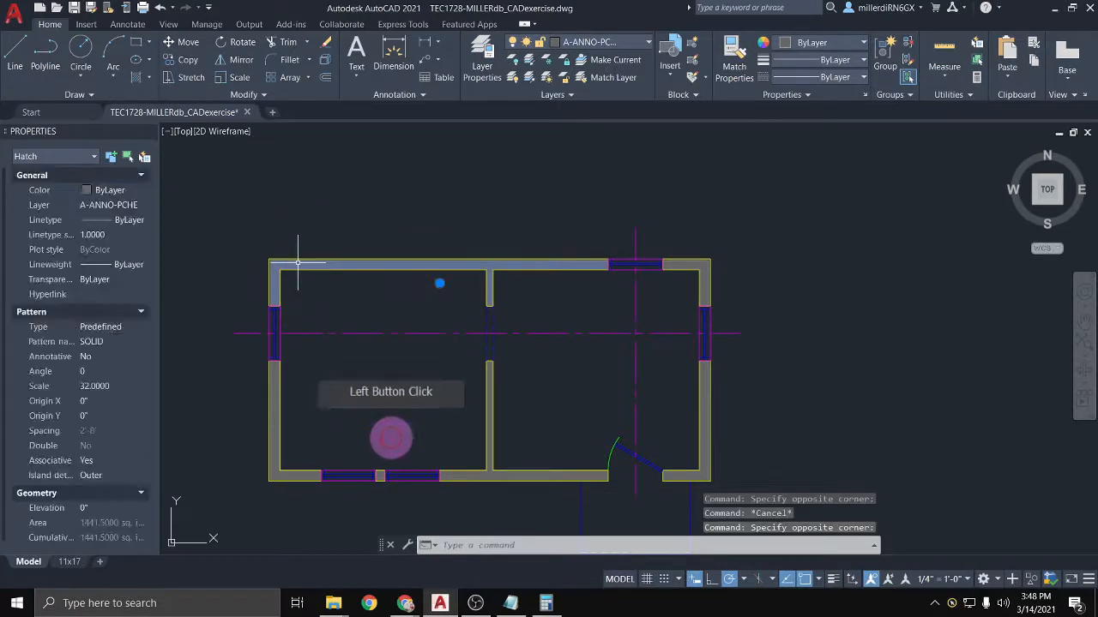
key("Delete")
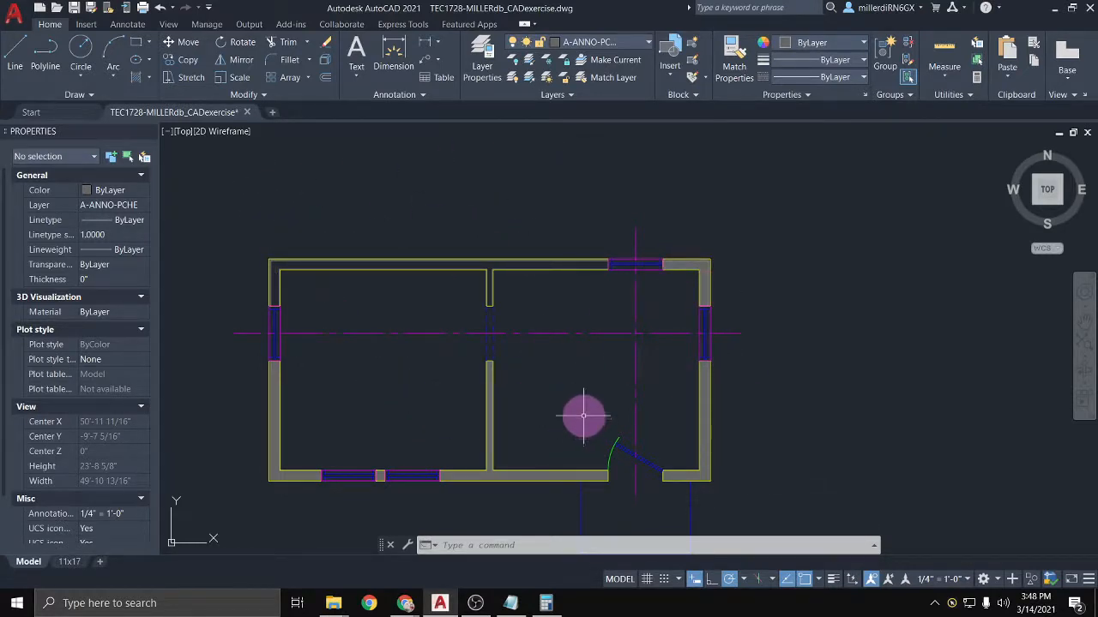
key("ctrl+z")
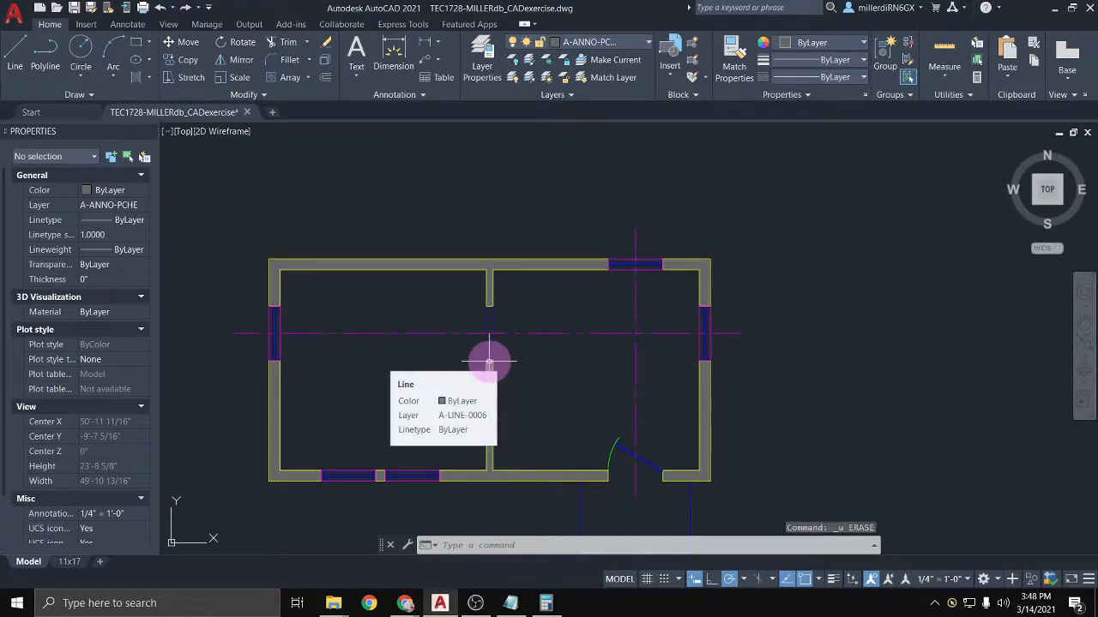
Step: Go to the south elevation, and check the layer and hatch requirements for elevations in the TEC1728_exerciseCAD document in Chrome before returning to AutoCAD
scroll(517, 378, "up", 2)
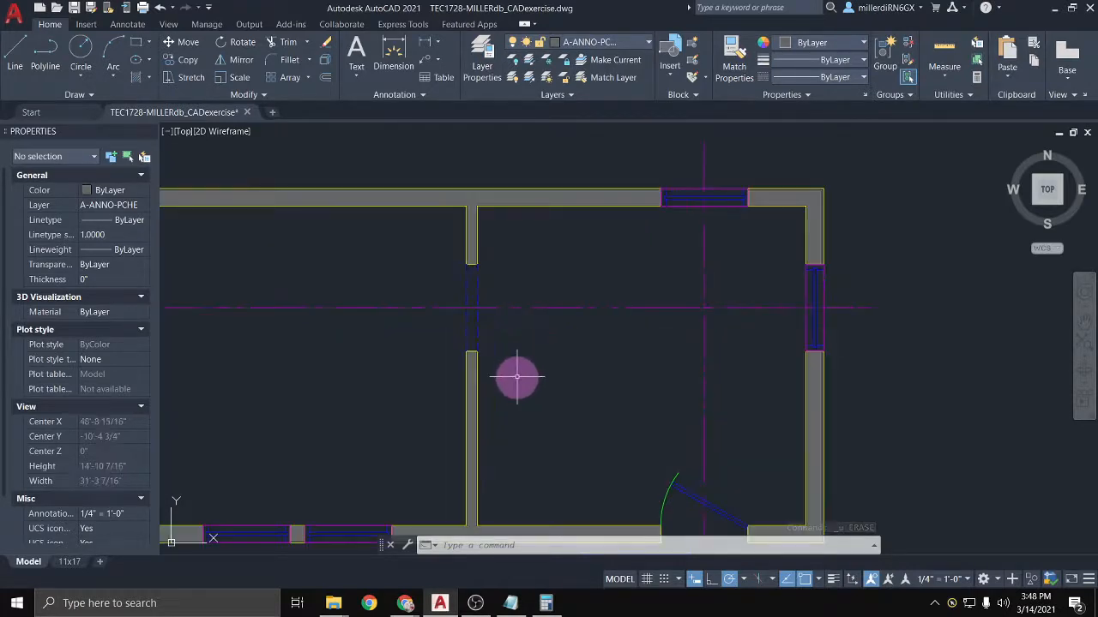
scroll(517, 377, "down", 5)
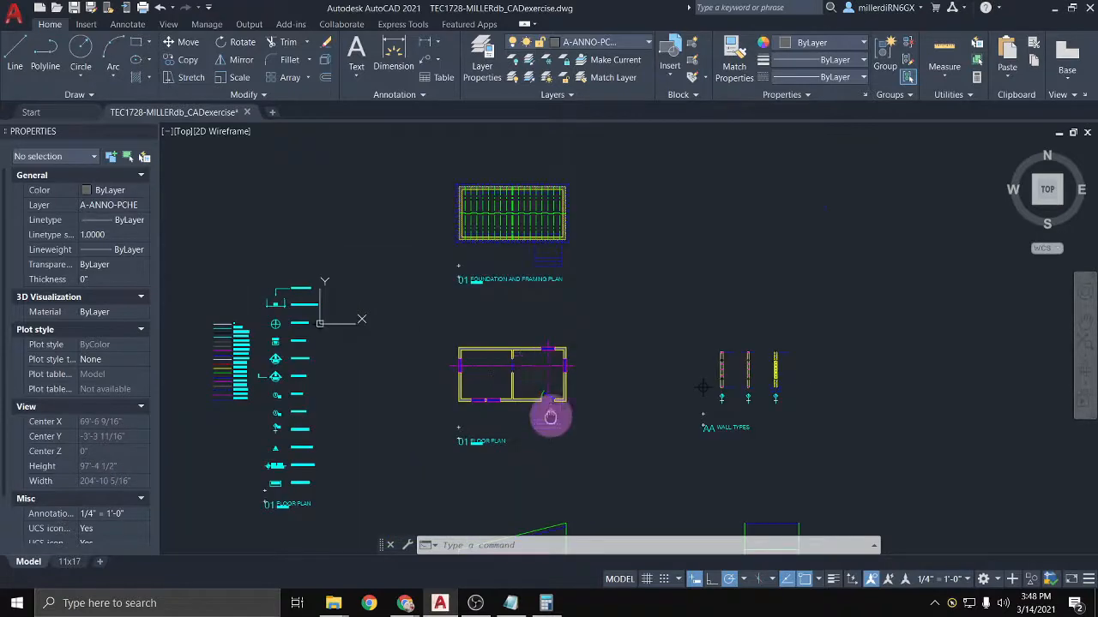
middle_click_drag(551, 412, 607, 176)
scroll(598, 321, "up", 4)
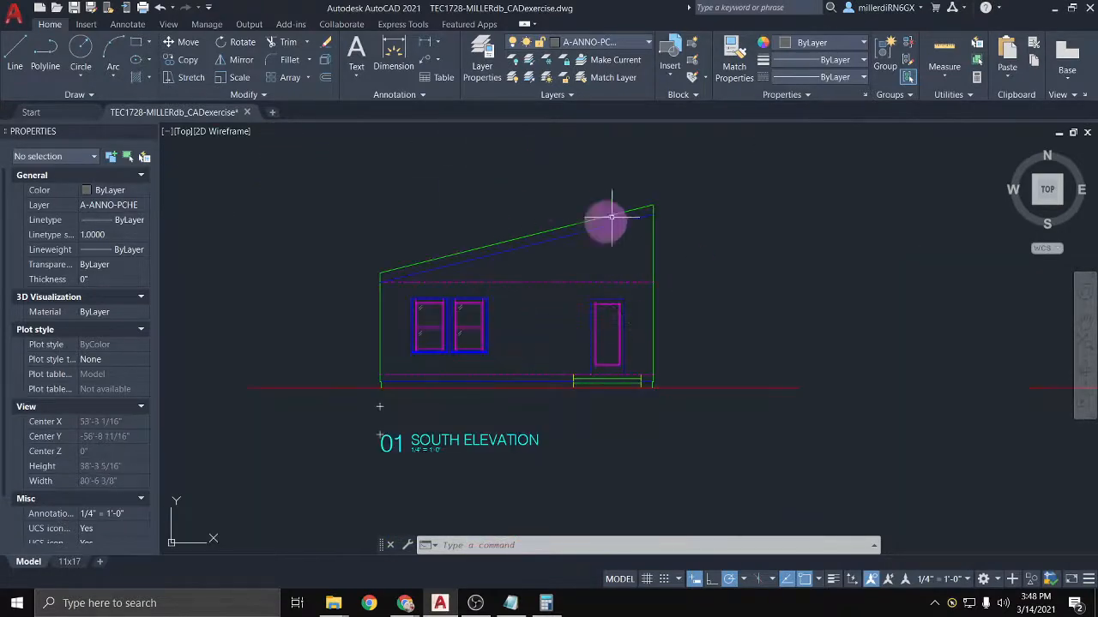
scroll(467, 321, "down", 2)
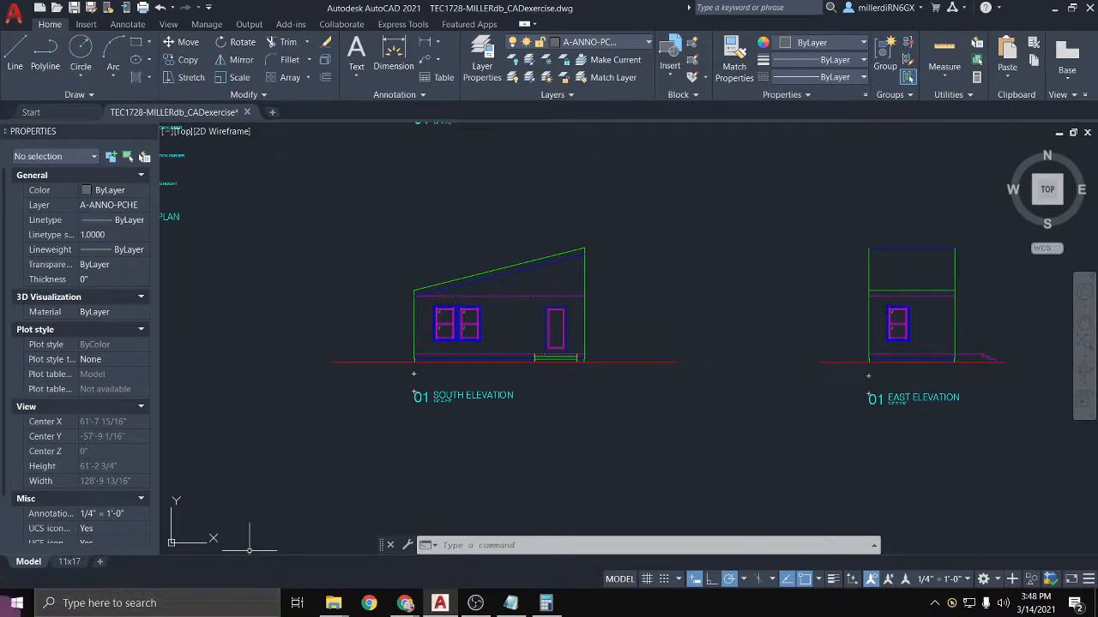
left_click(405, 604)
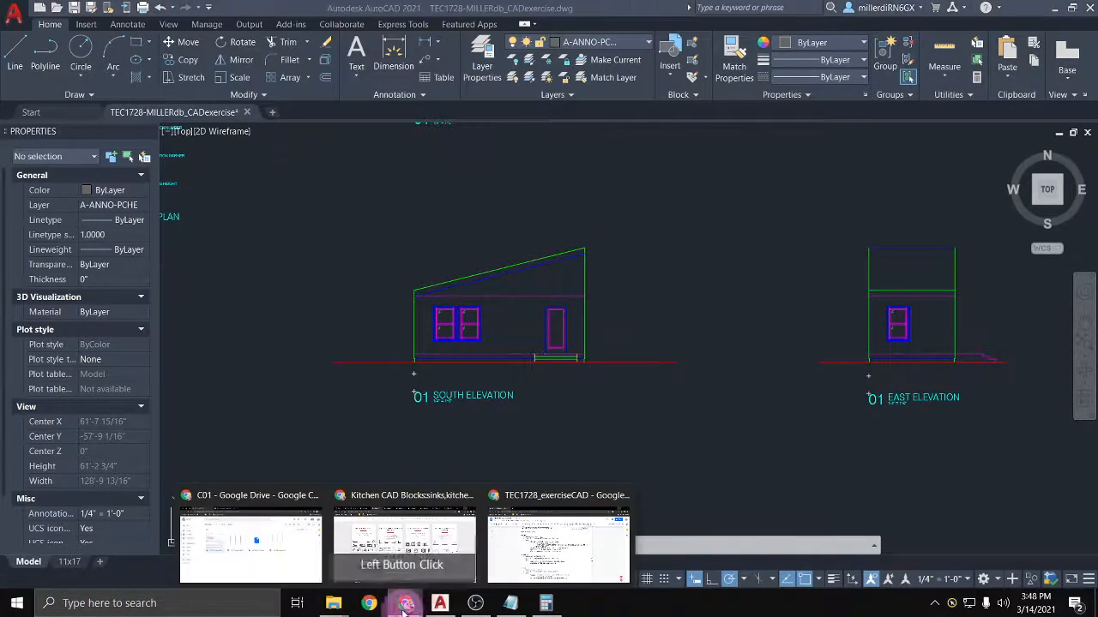
left_click(558, 548)
double_click(404, 335)
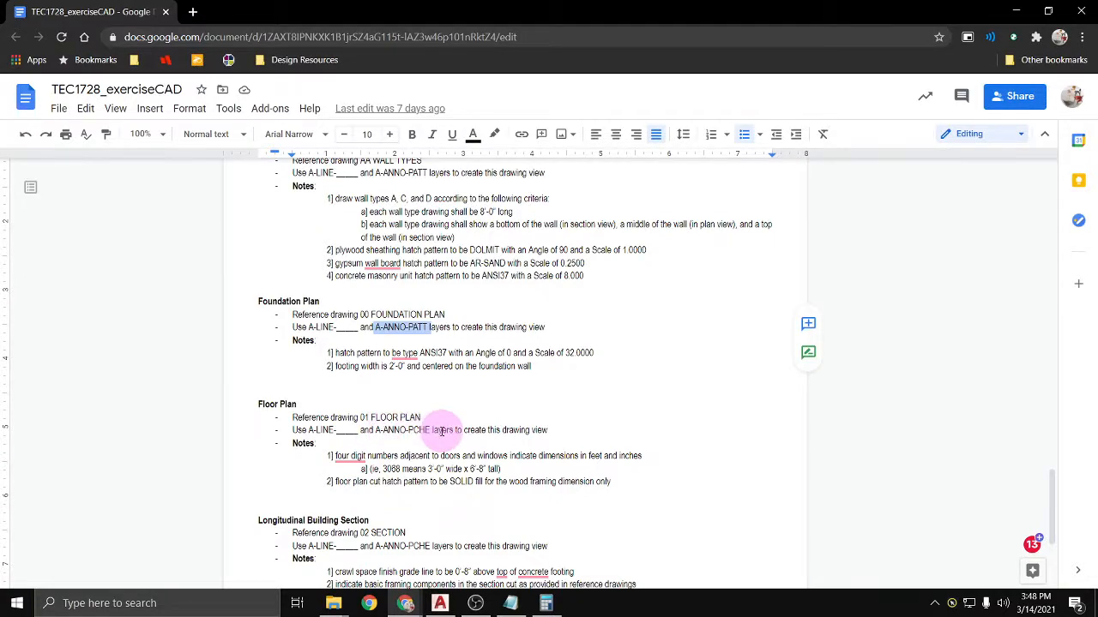
scroll(442, 431, "down", 3)
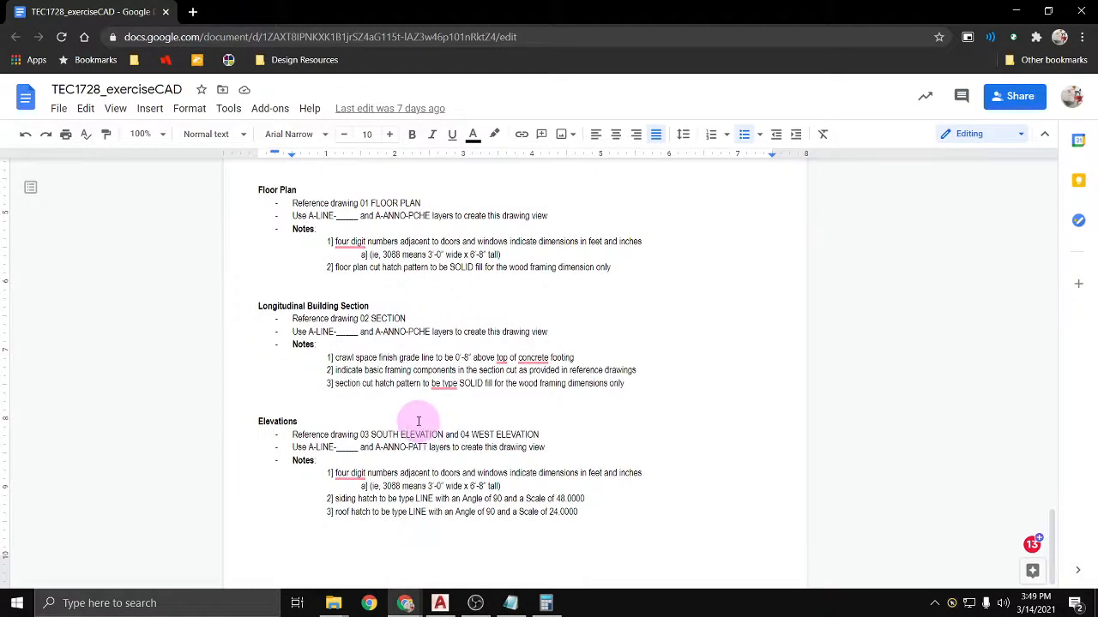
scroll(418, 421, "down", 1)
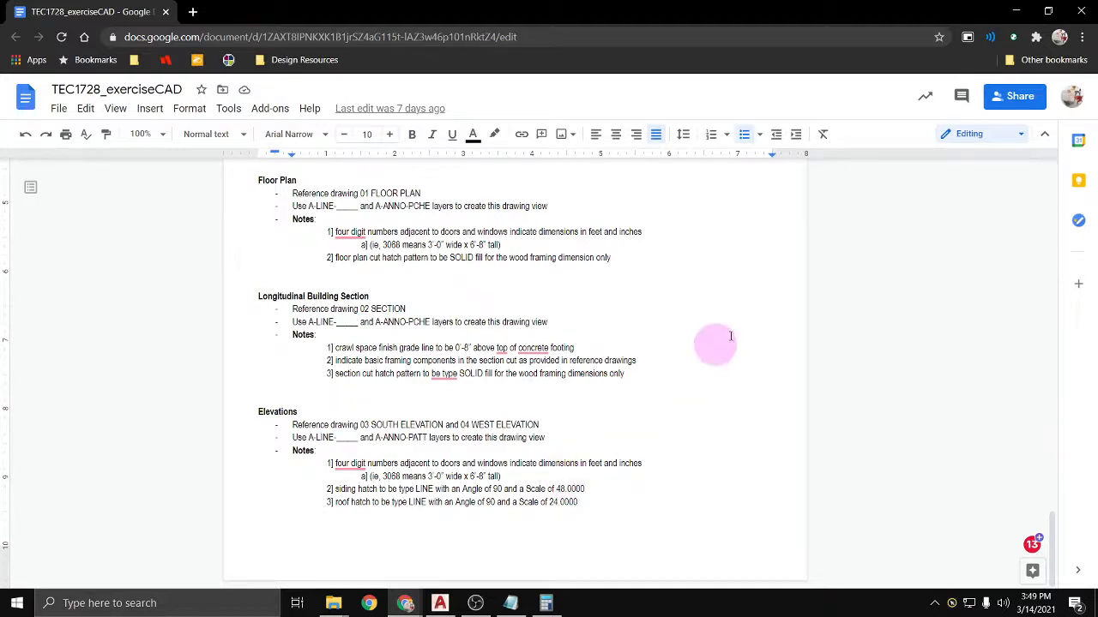
left_click(1016, 11)
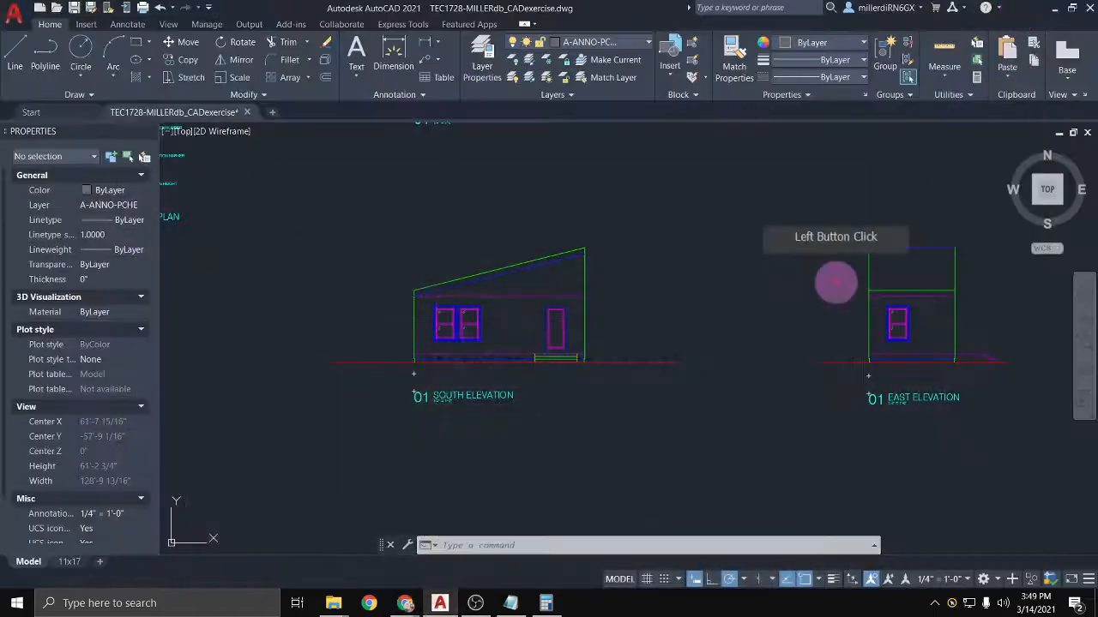
Step: Start a hatch for the south elevation and assign it to the A-ANNO-PATT layer
scroll(535, 326, "up", 3)
middle_click_drag(574, 318, 437, 368)
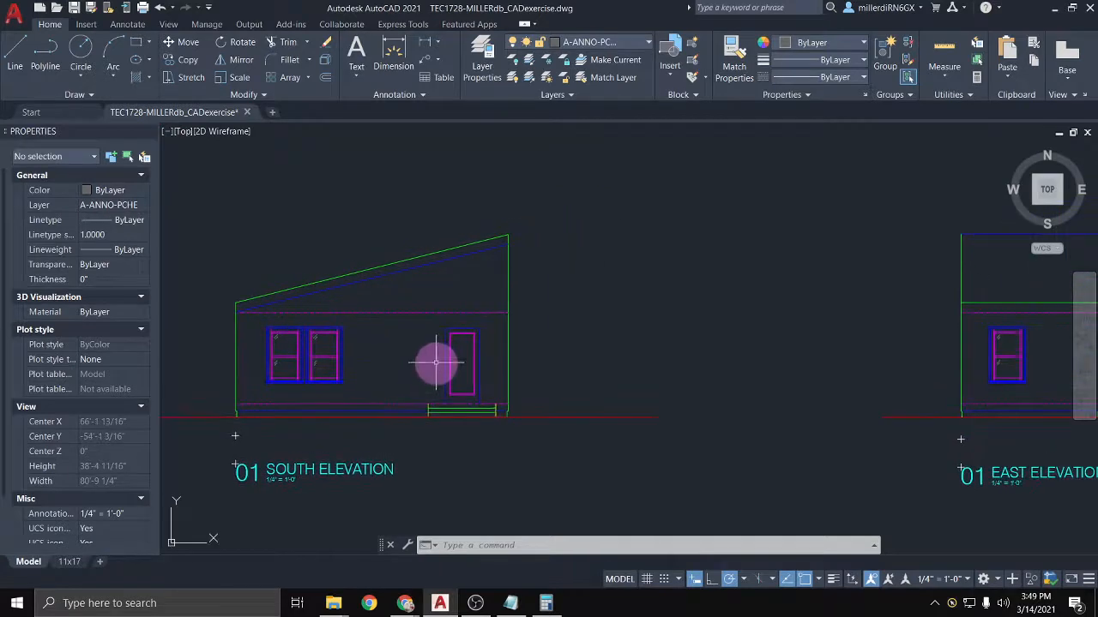
left_click(136, 78)
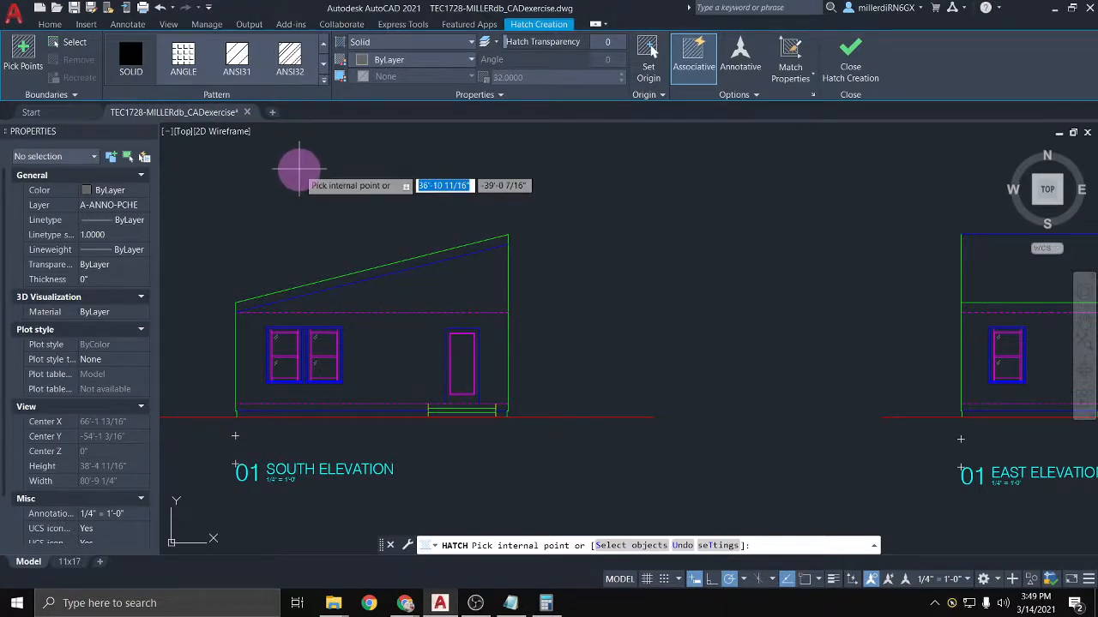
left_click(476, 95)
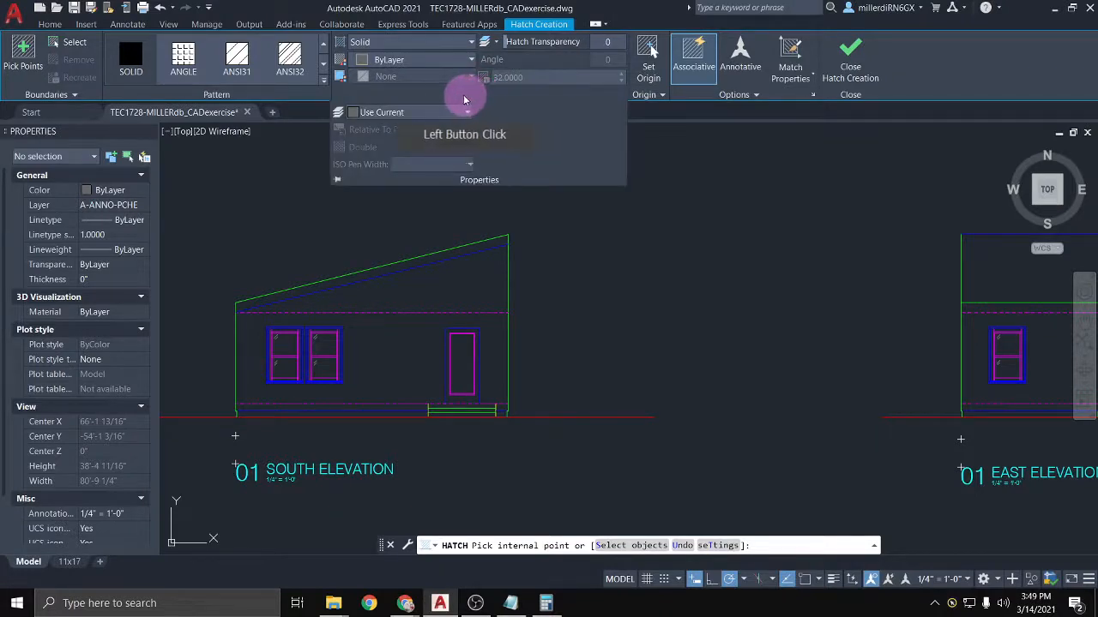
left_click(441, 111)
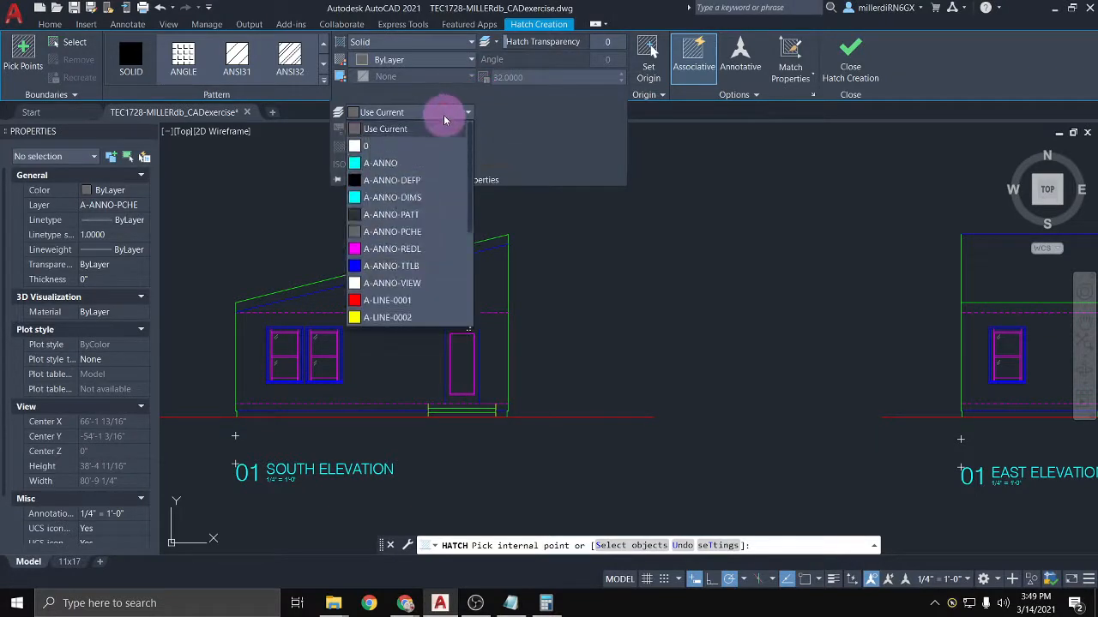
left_click(431, 220)
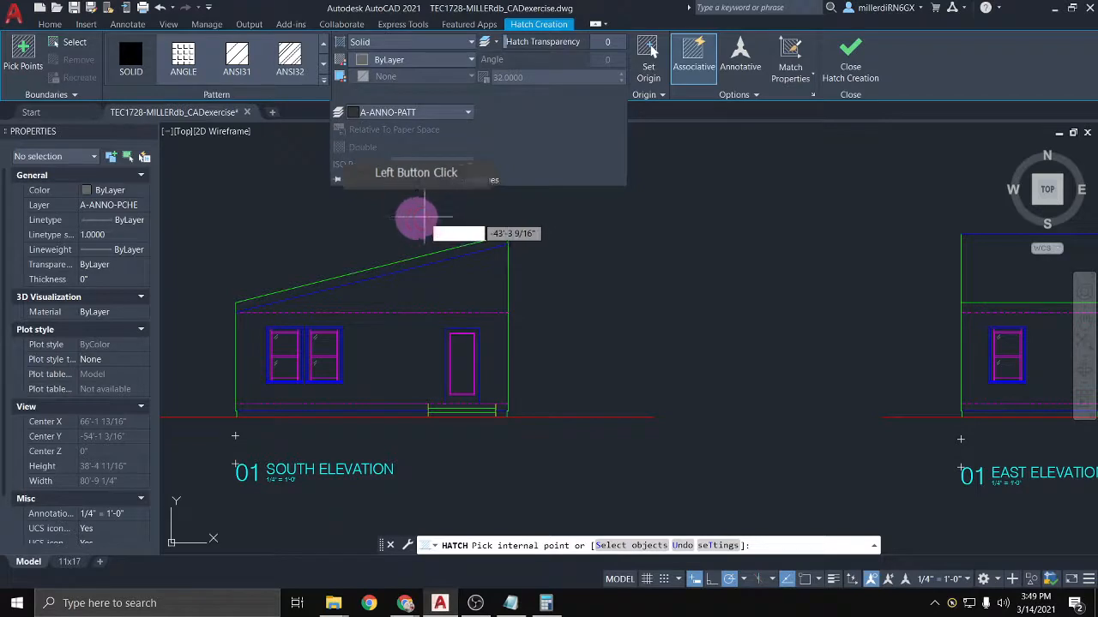
Step: Choose the LINE pattern for the hatch, with an angle of 90 and a scale of 48
left_click(323, 81)
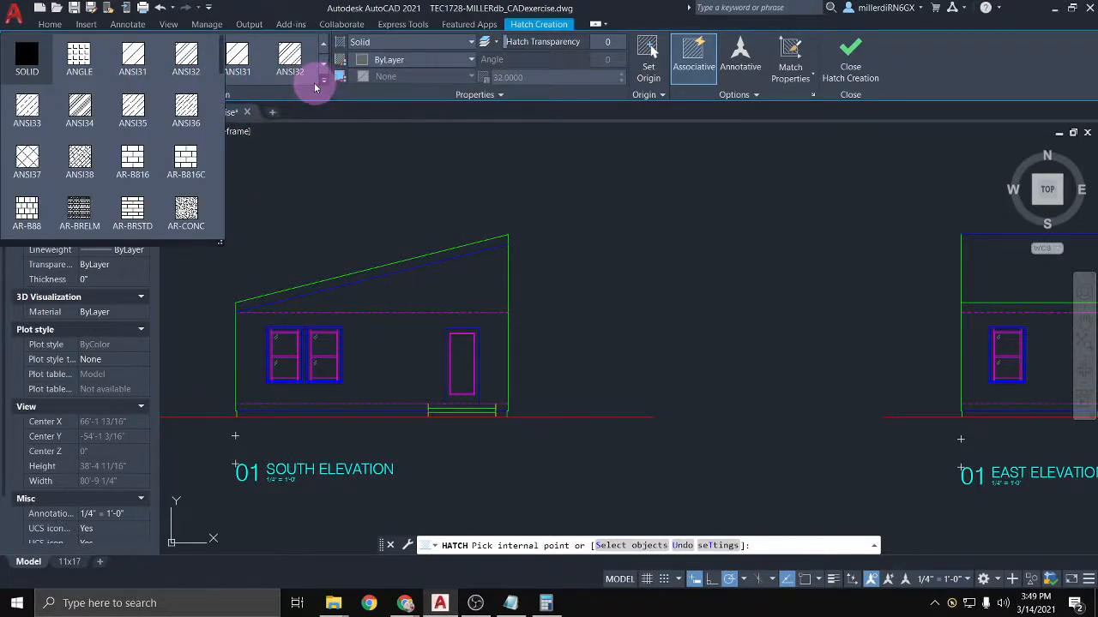
scroll(133, 111, "down", 1)
scroll(140, 114, "down", 5)
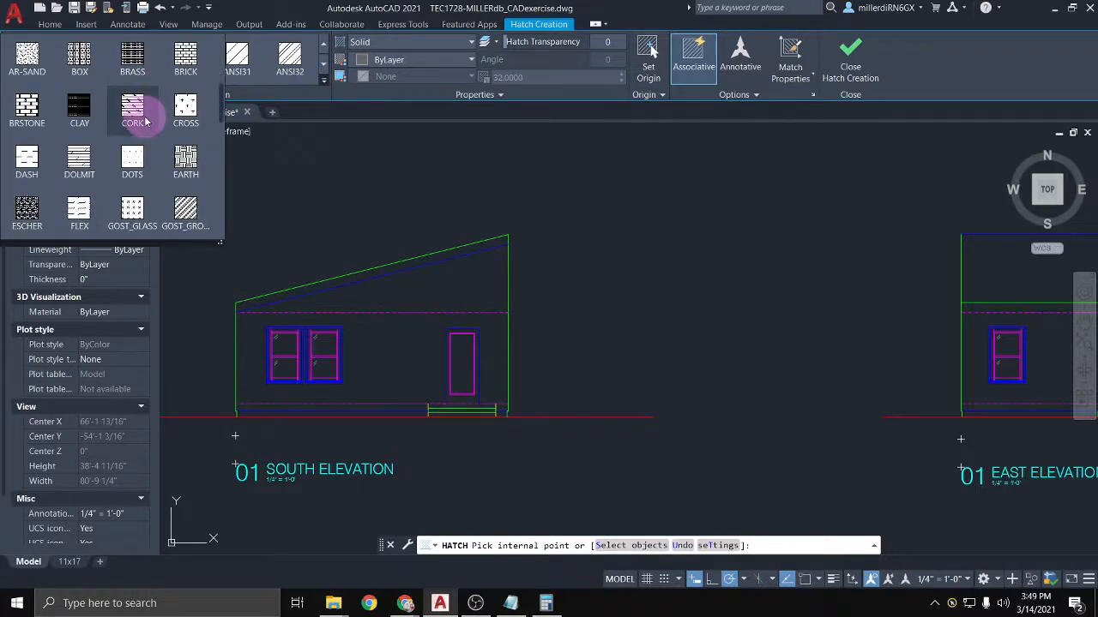
scroll(146, 121, "down", 5)
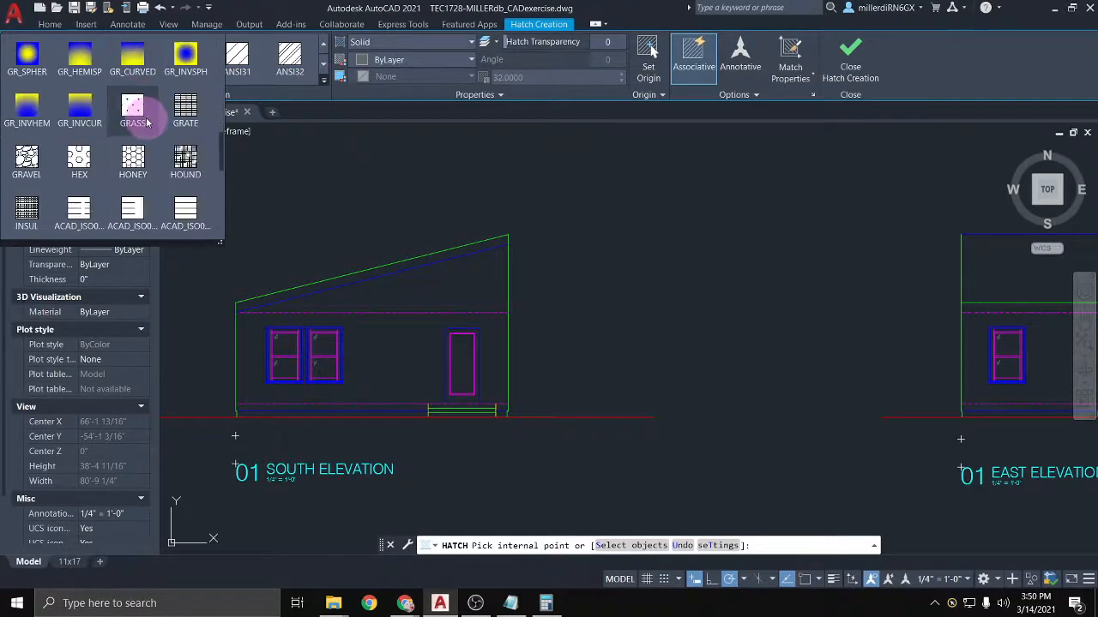
scroll(151, 125, "down", 1)
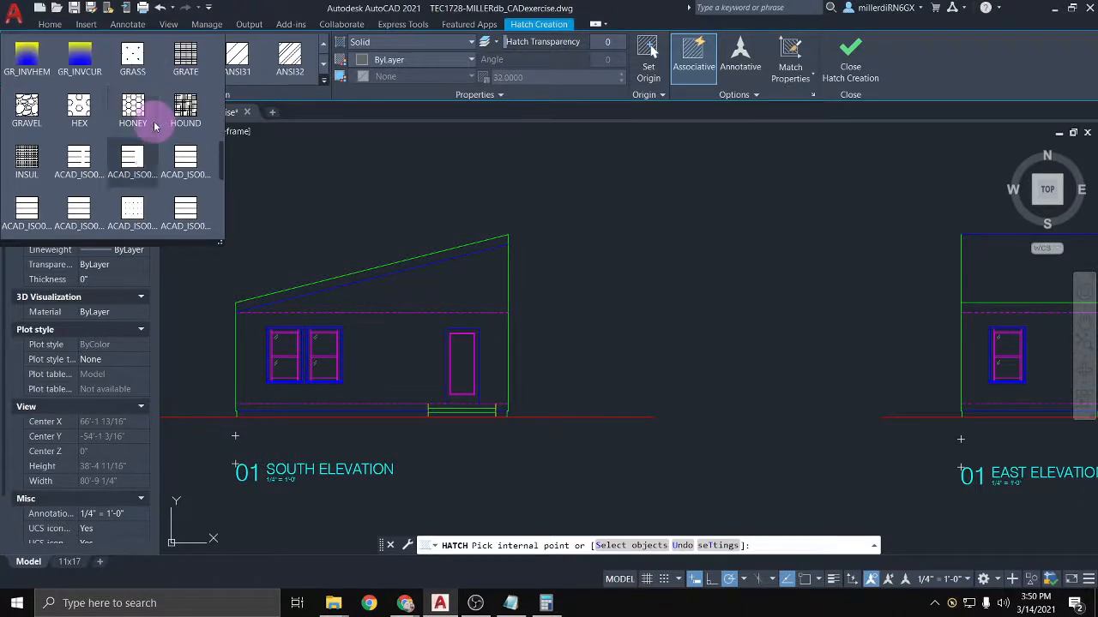
scroll(154, 126, "down", 3)
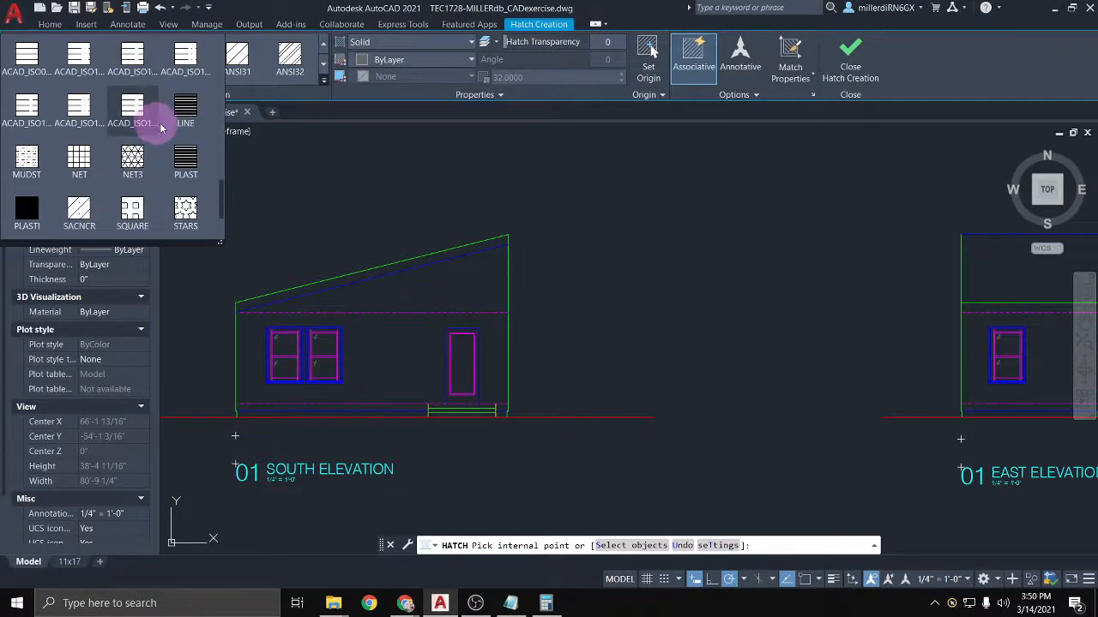
left_click(185, 120)
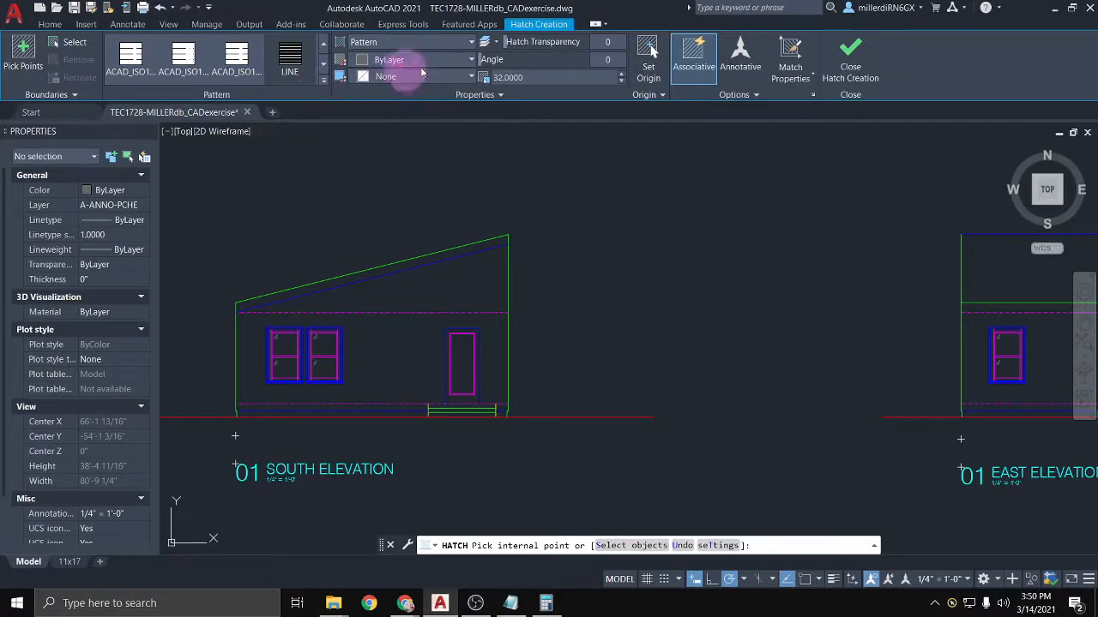
left_click(610, 66)
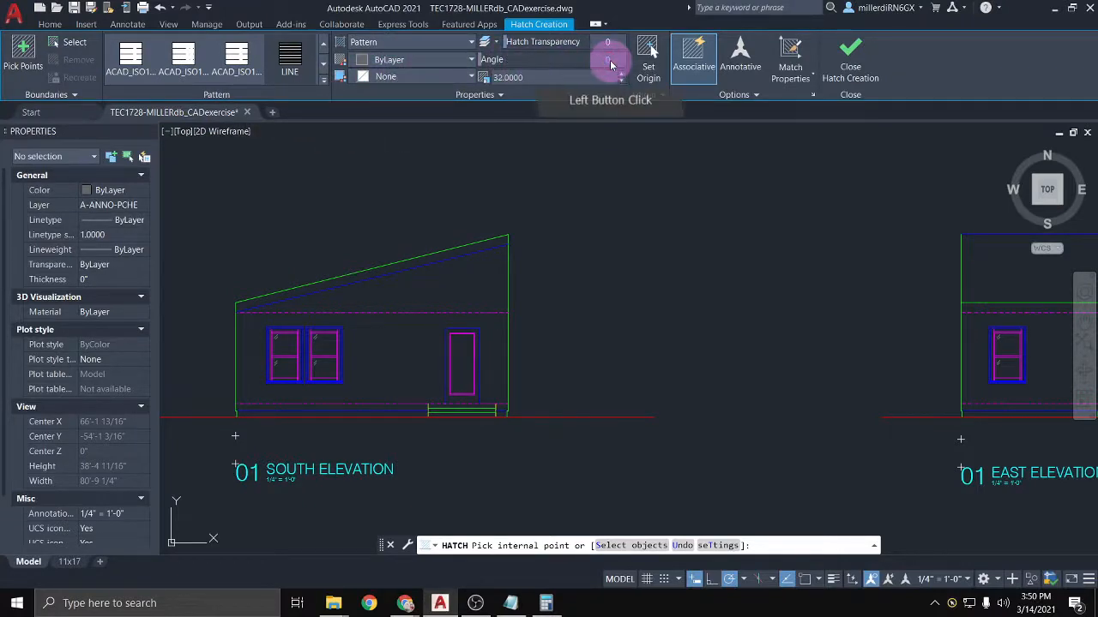
type("90")
left_click_drag(597, 77, 469, 83)
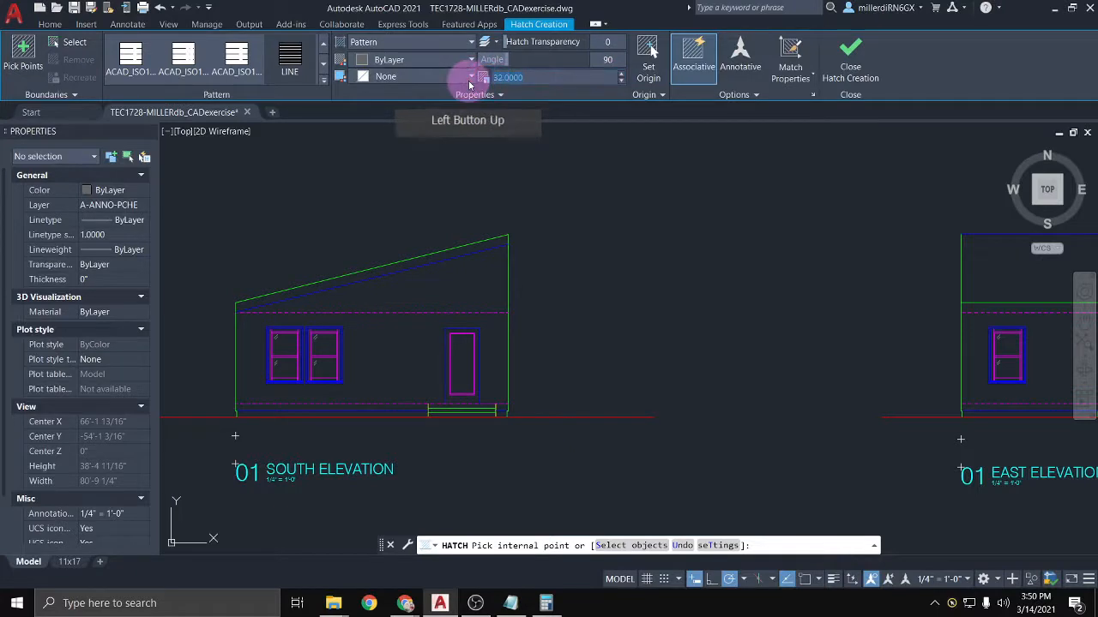
type("48")
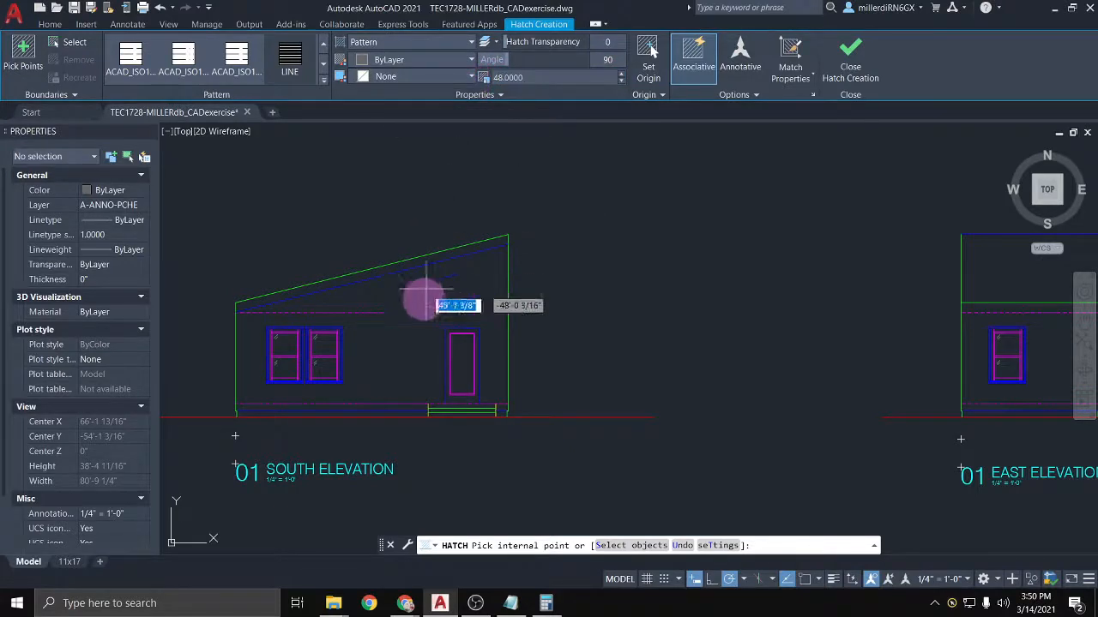
Step: Hatch the south elevation's main wall and the sloped wall area beneath the roof, and end the command
left_click(396, 353)
left_click(417, 310)
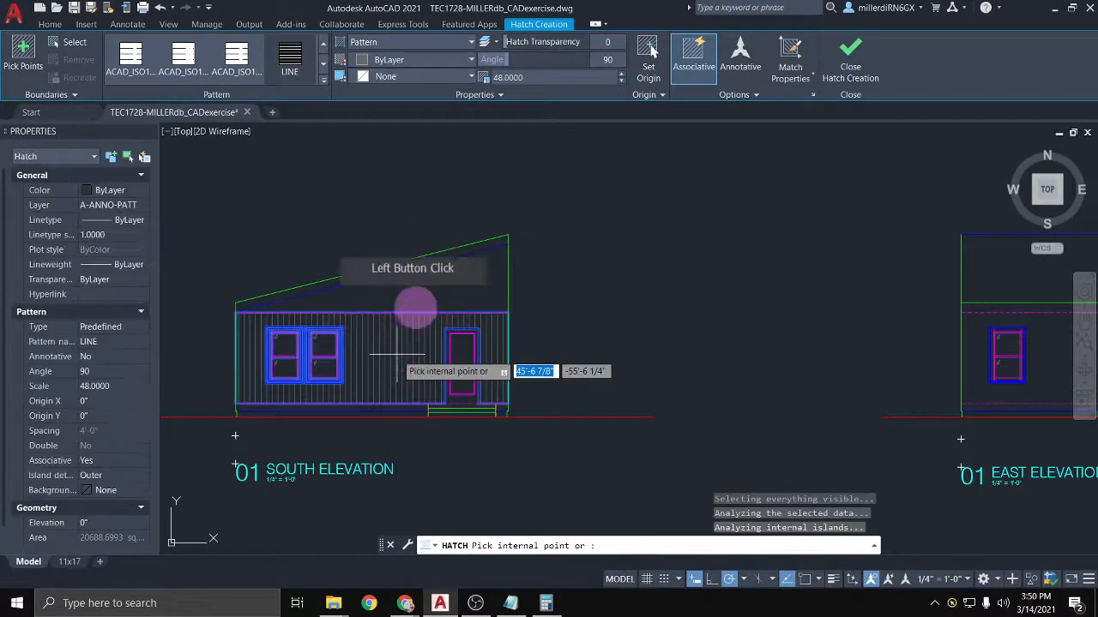
left_click(435, 279)
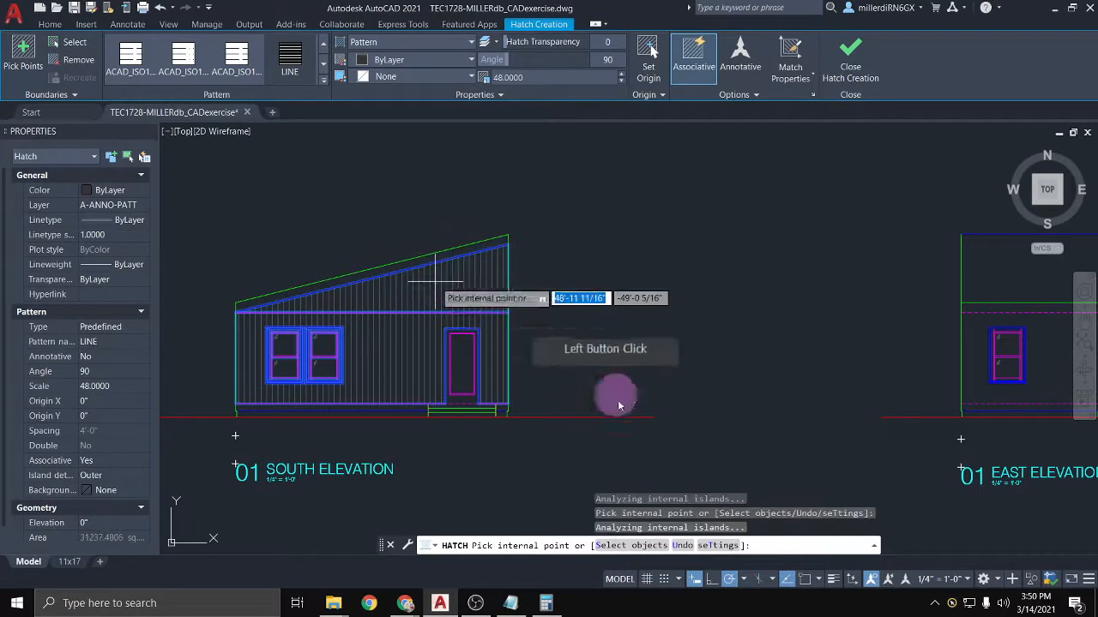
key("Escape")
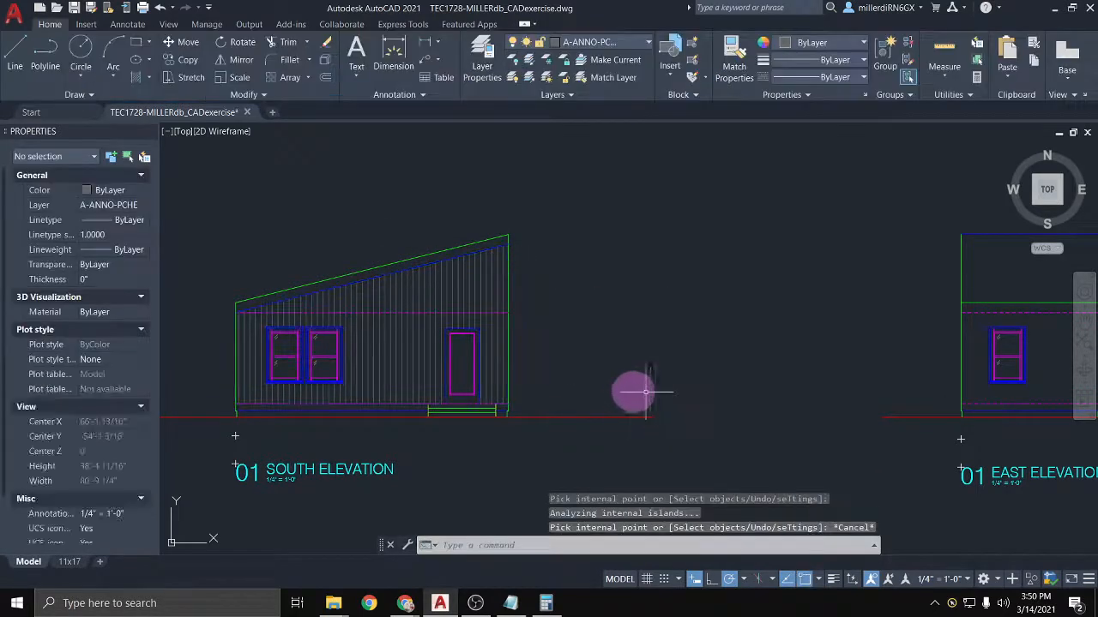
Step: Make A-ANNO-PATT the current layer for hatching the east elevation
mouse_move(713, 400)
middle_mouse_down()
mouse_move(721, 392)
mouse_move(524, 397)
middle_mouse_up()
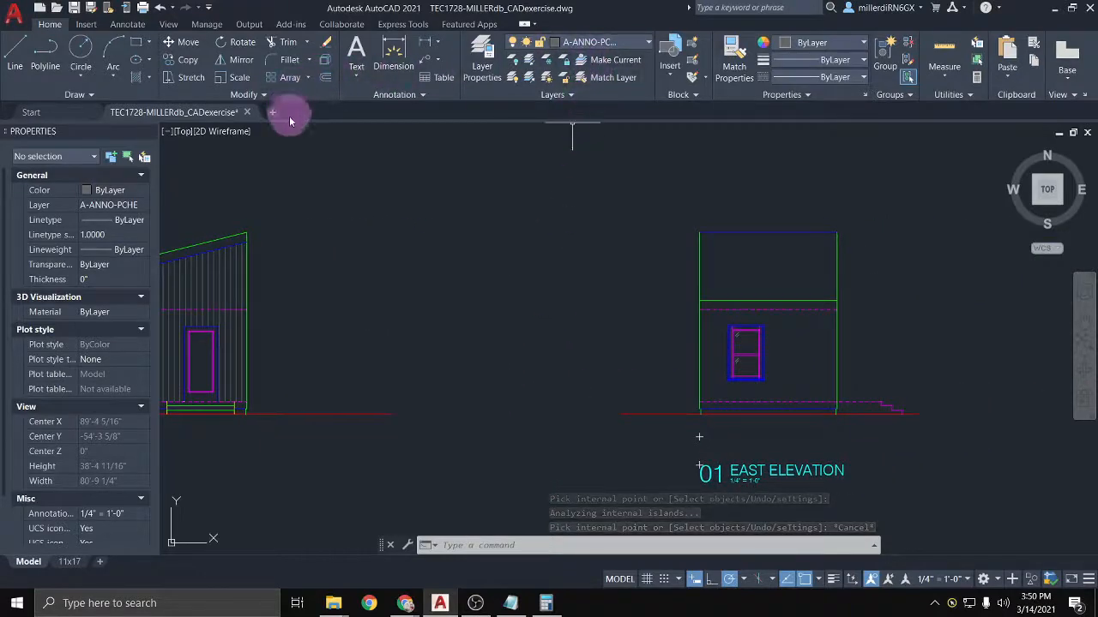
left_click(629, 50)
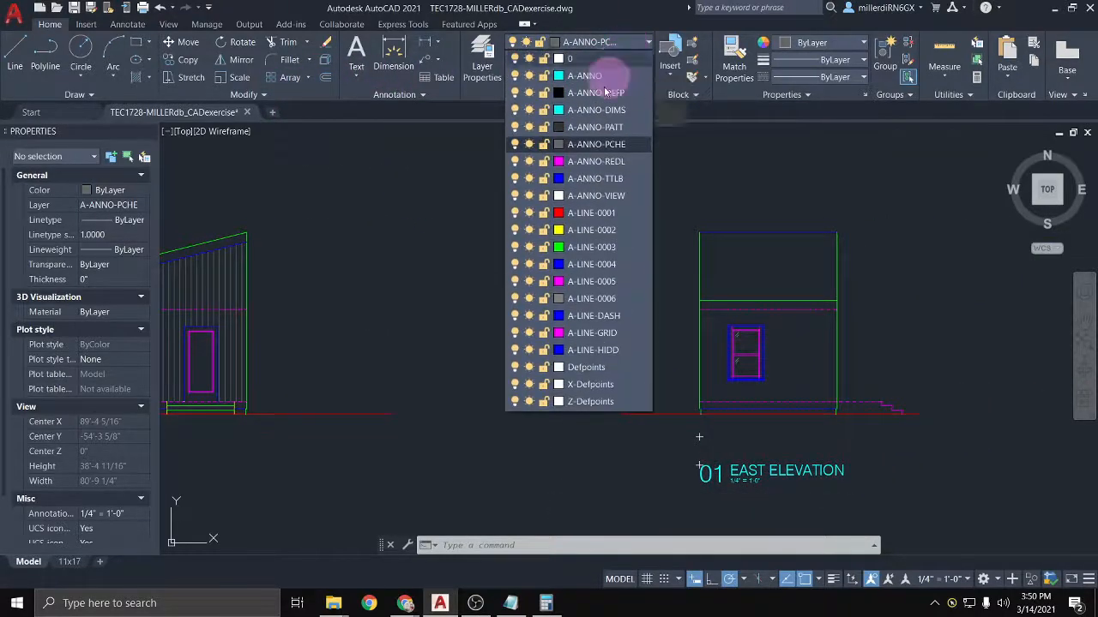
left_click(595, 127)
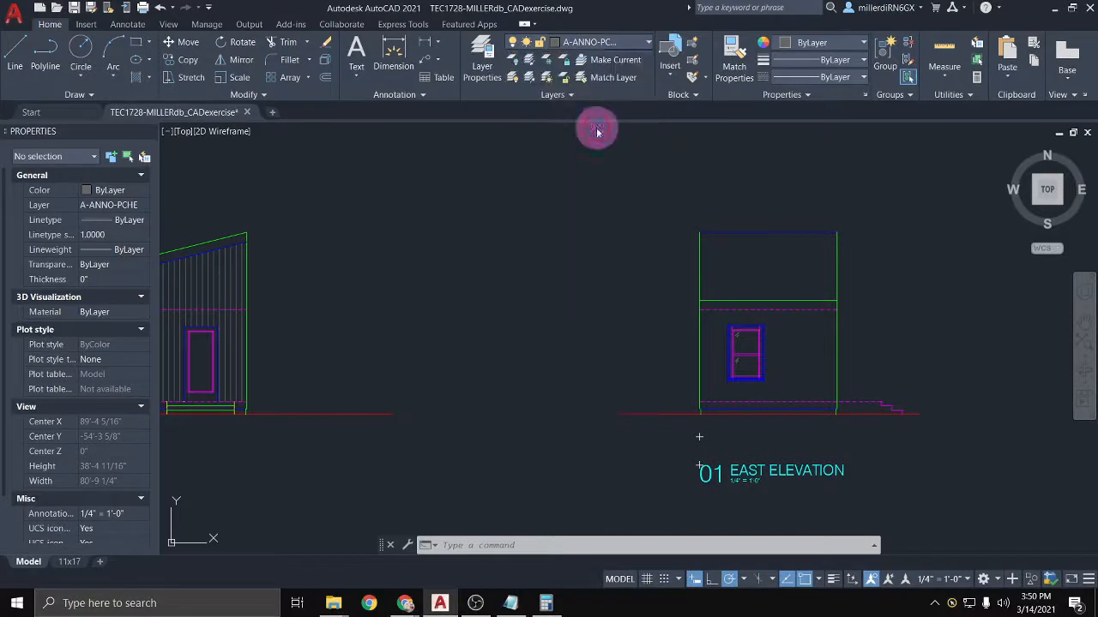
Step: Hatch the east elevation's wall with the same LINE pattern, including the narrow strips below and above the dashed lines
left_click(136, 79)
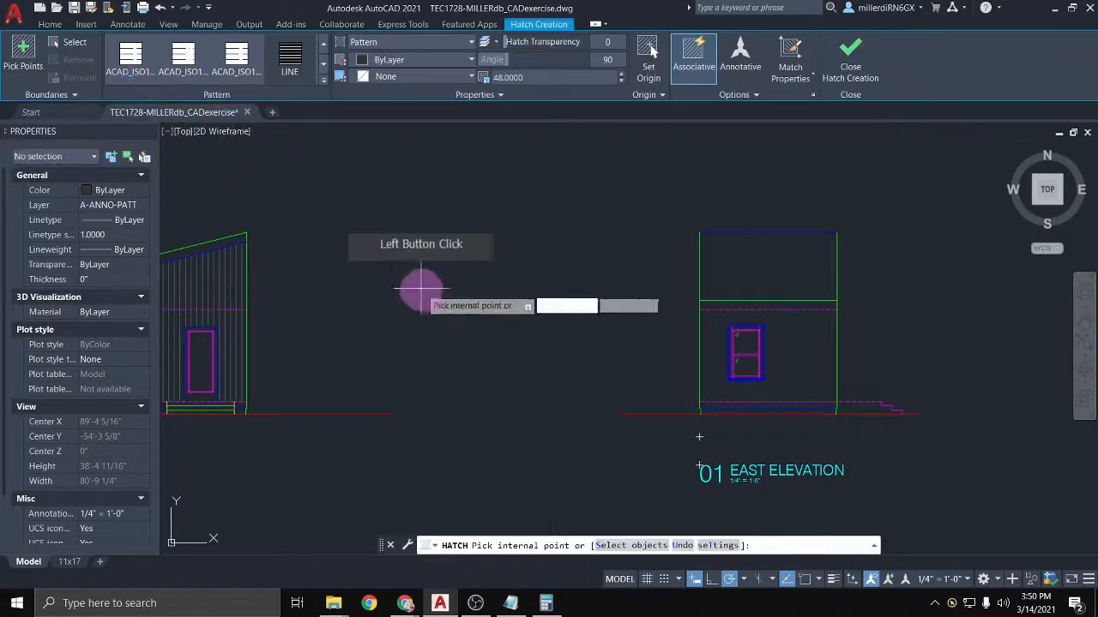
left_click(710, 358)
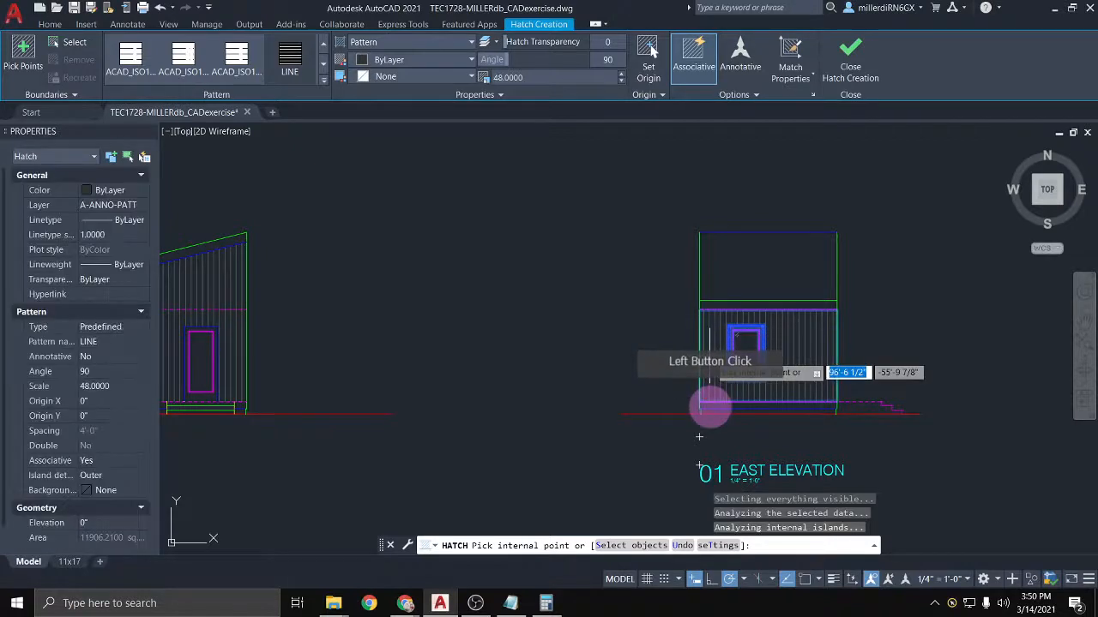
scroll(718, 409, "up", 2)
left_click(714, 399)
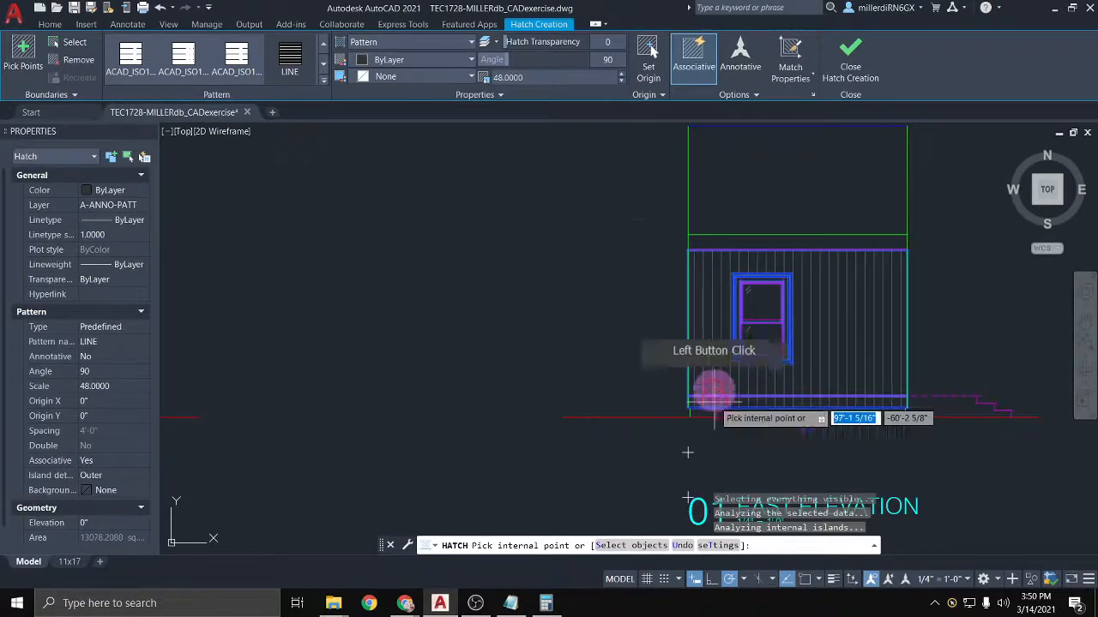
left_click(707, 243)
Step: Add the south elevation's base strips on both sides of the entry steps to the hatch
scroll(686, 252, "down", 3)
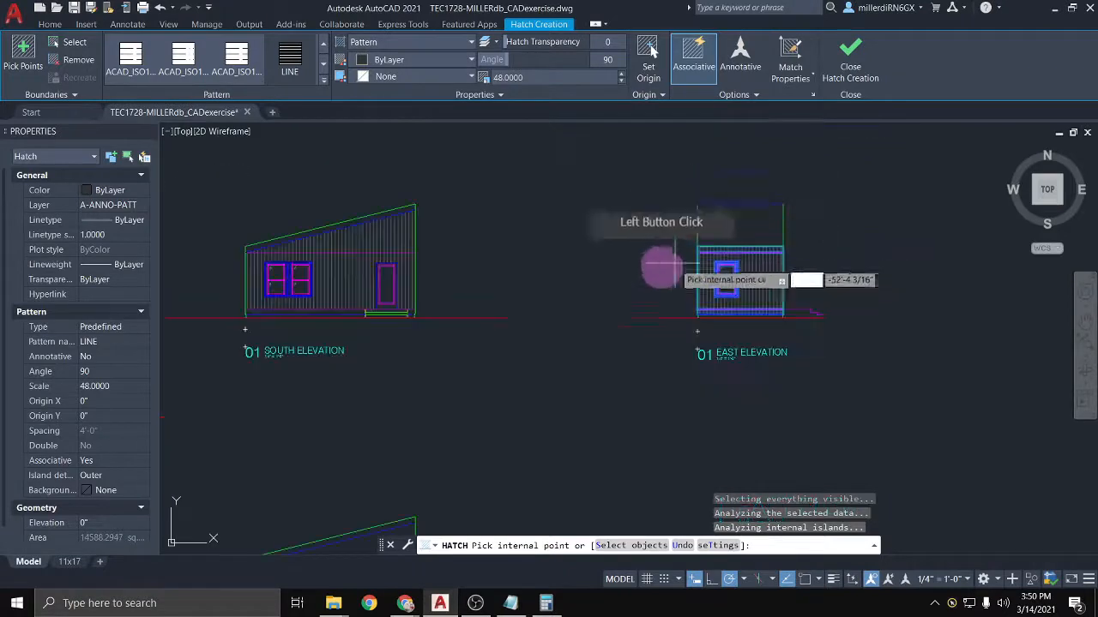
scroll(583, 308, "up", 5)
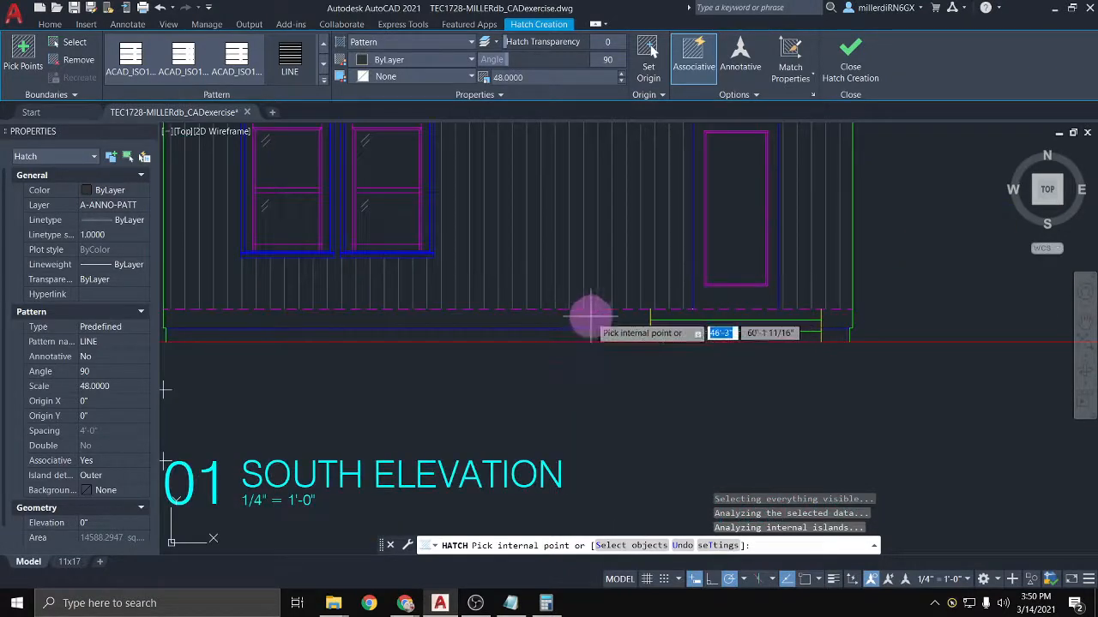
left_click(590, 318)
left_click(833, 320)
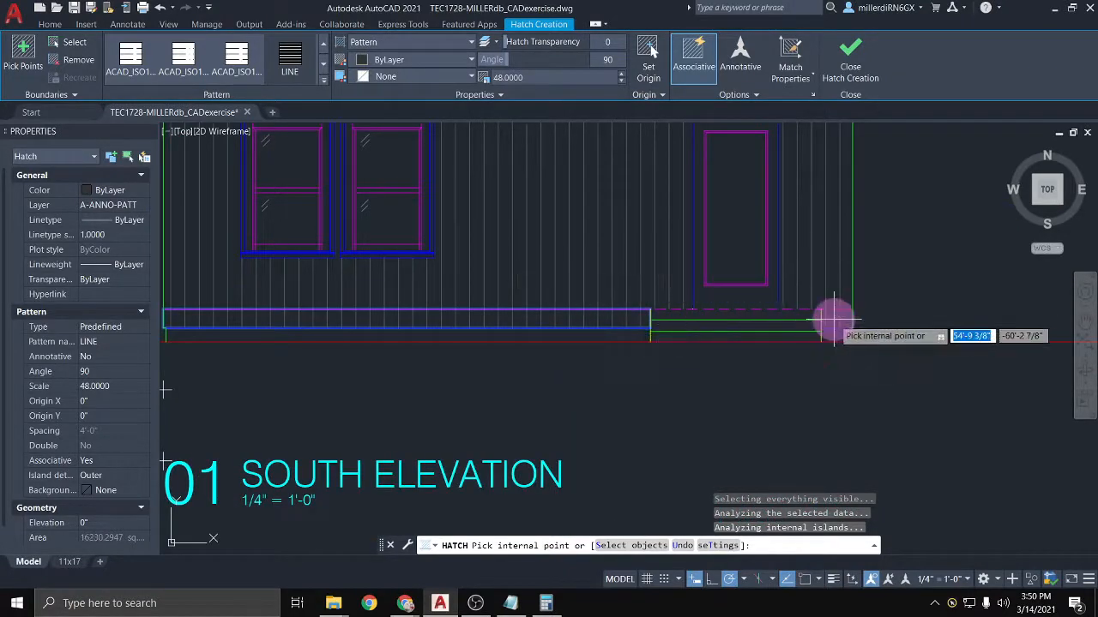
left_click(875, 321)
scroll(853, 313, "down", 3)
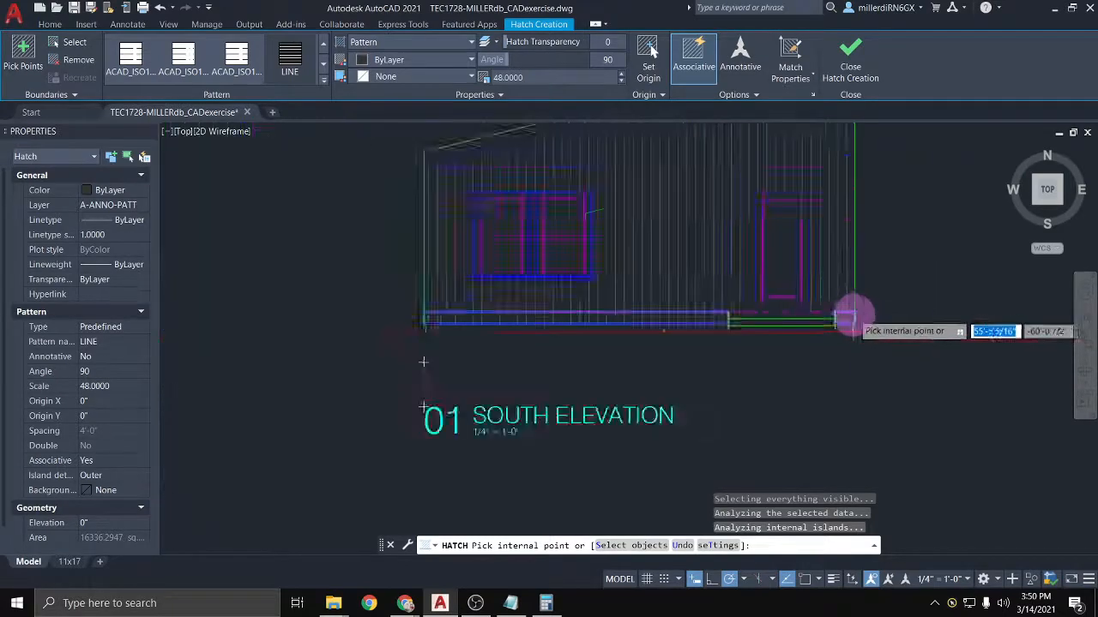
mouse_move(902, 298)
middle_mouse_down()
mouse_move(681, 314)
mouse_move(434, 358)
middle_mouse_up()
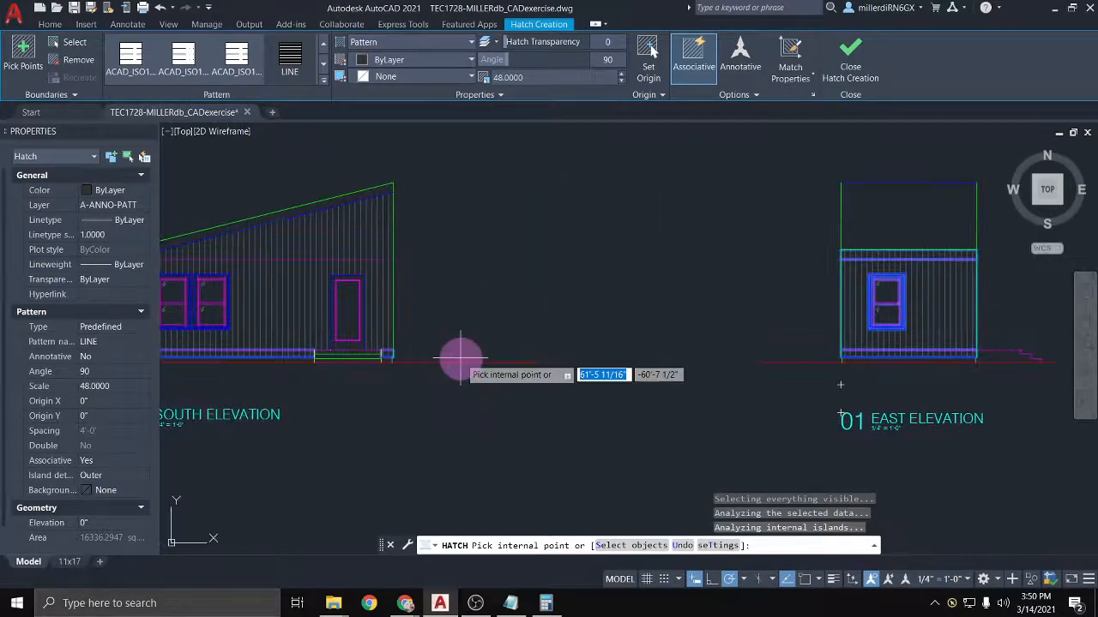
middle_click_drag(727, 341, 531, 345)
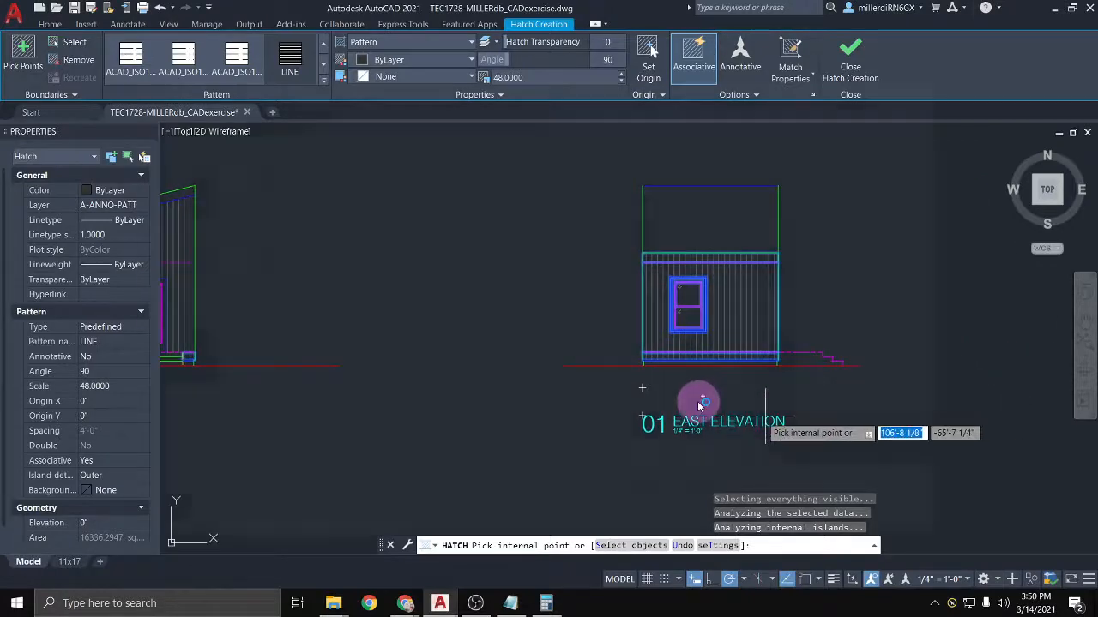
key("F1")
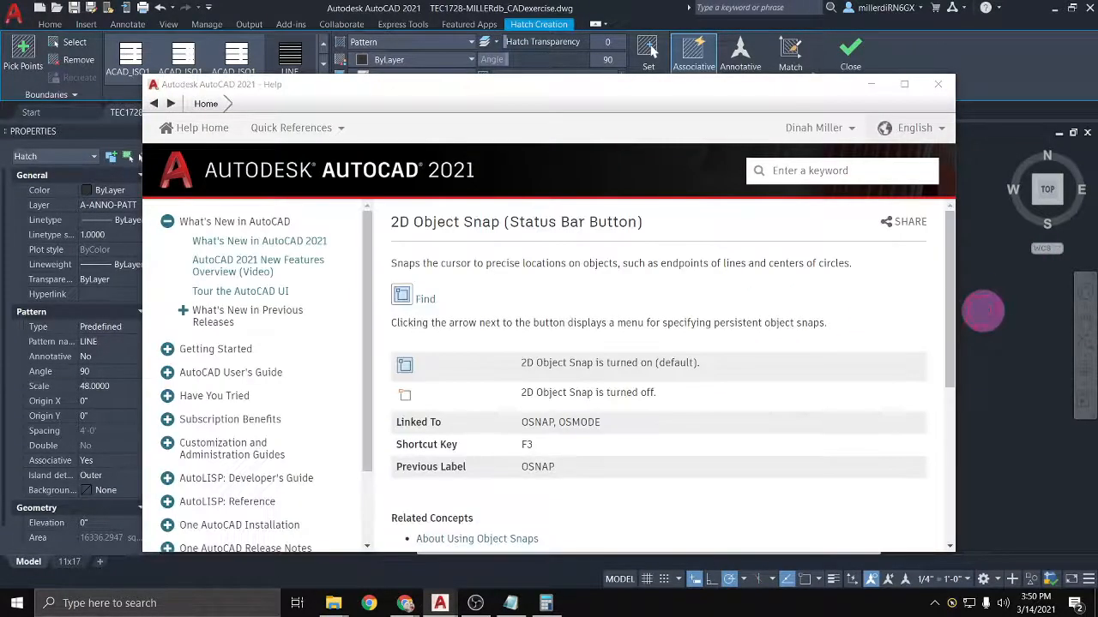
left_click(983, 312)
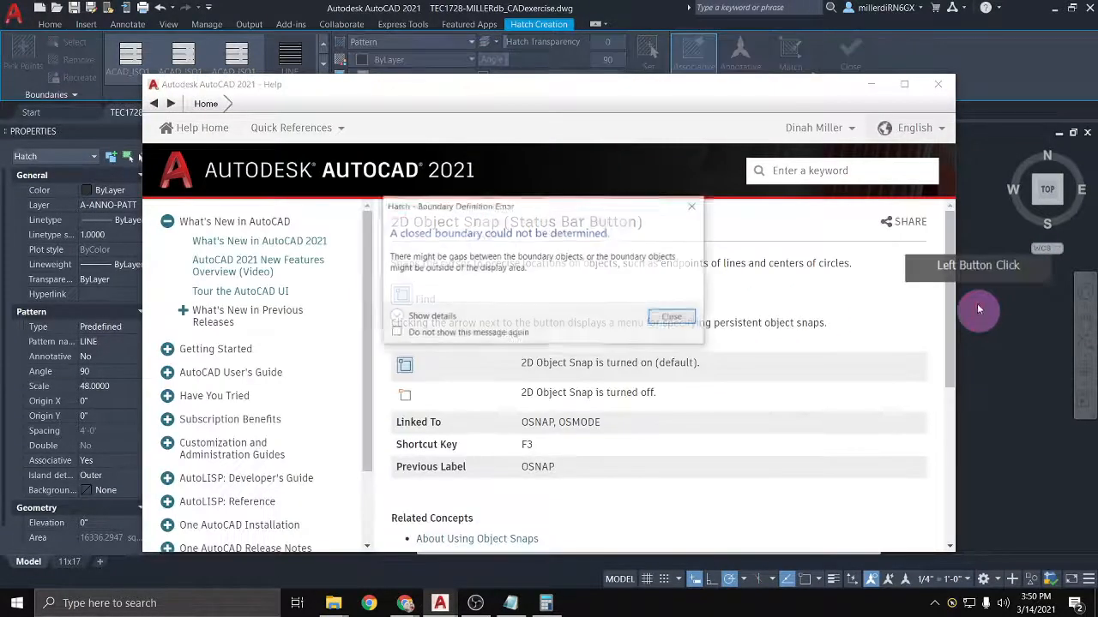
left_click(675, 321)
left_click(940, 86)
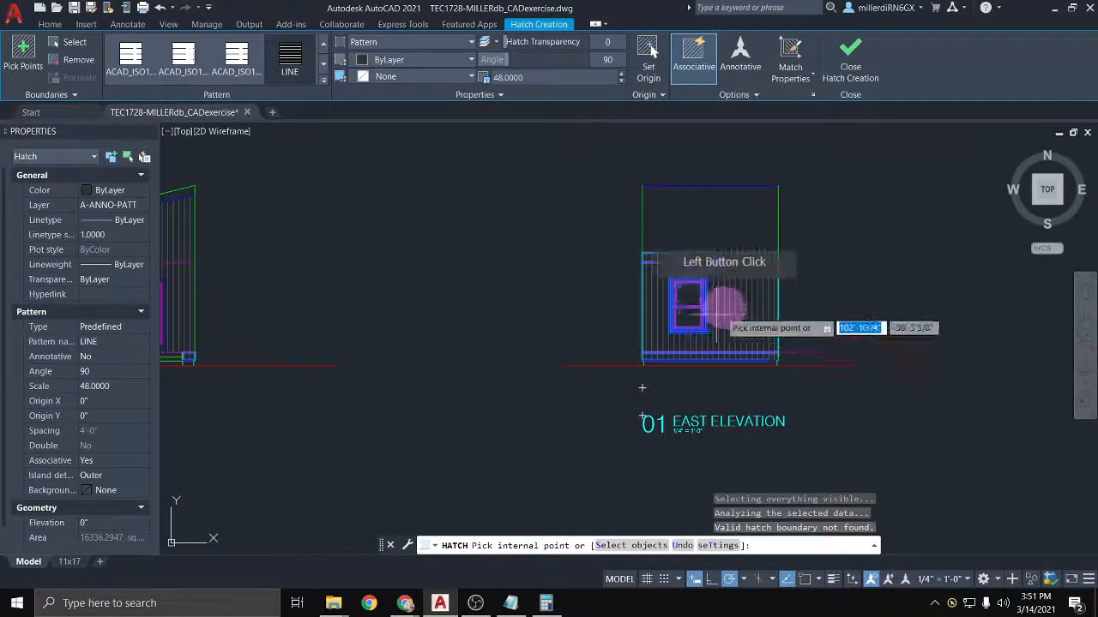
Step: End the hatch and shorten the east elevation's lower dashed line from the stair end back to the wall edge
key("Escape")
scroll(789, 352, "up", 2)
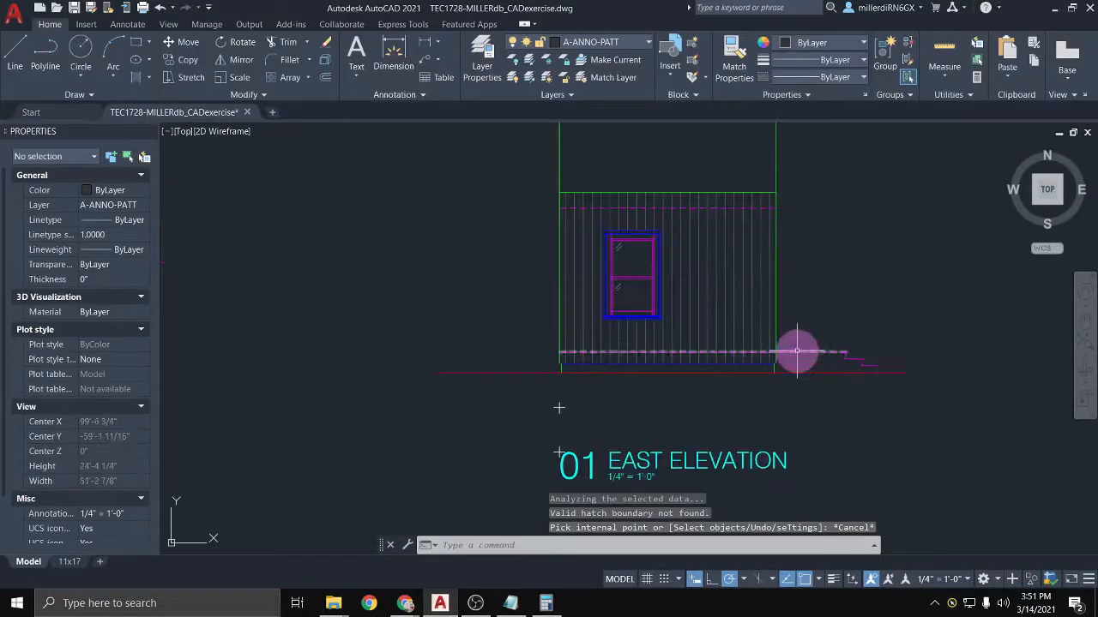
left_click(846, 351)
left_click(846, 351)
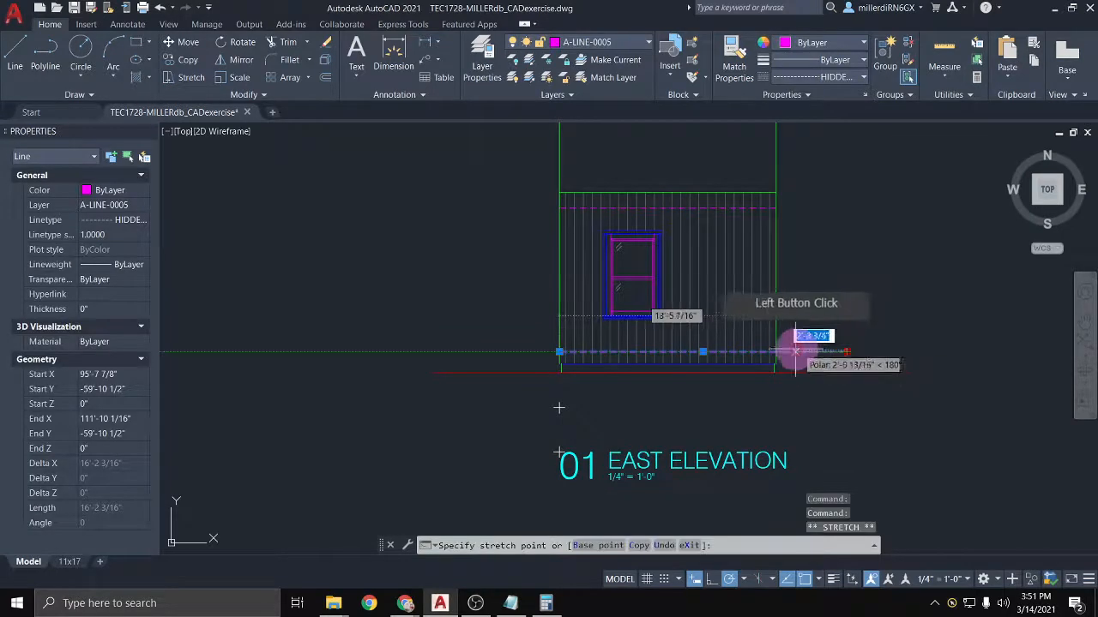
left_click(776, 352)
key("Escape")
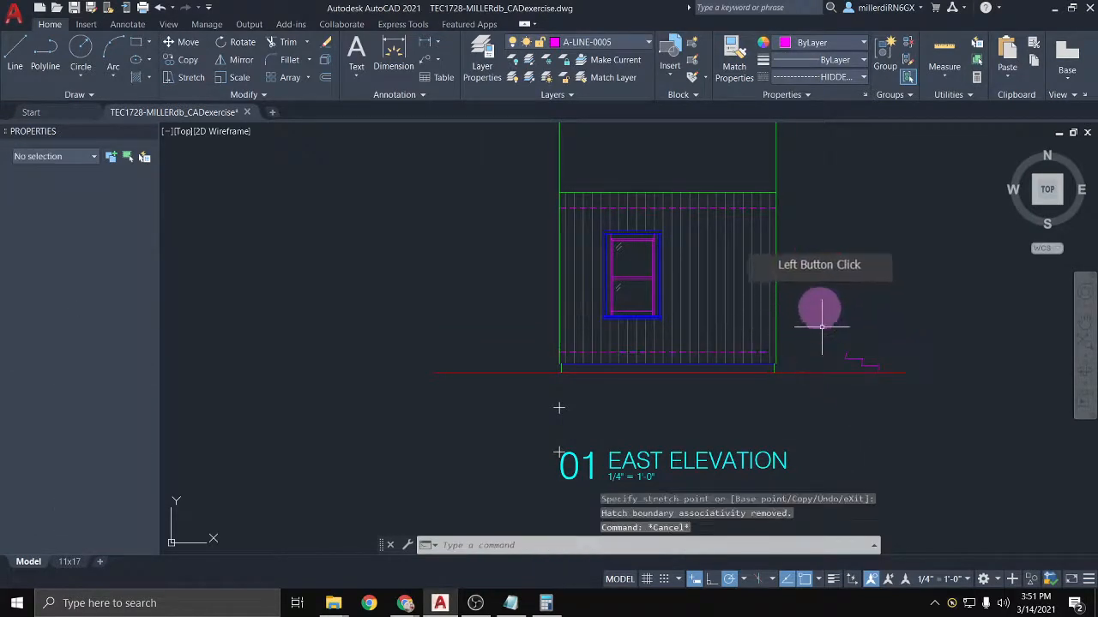
Step: On layer A-LINE-0005, draw a line from the east elevation's right wall edge to the top of the stair
left_click(632, 215)
left_click(621, 55)
left_click(621, 43)
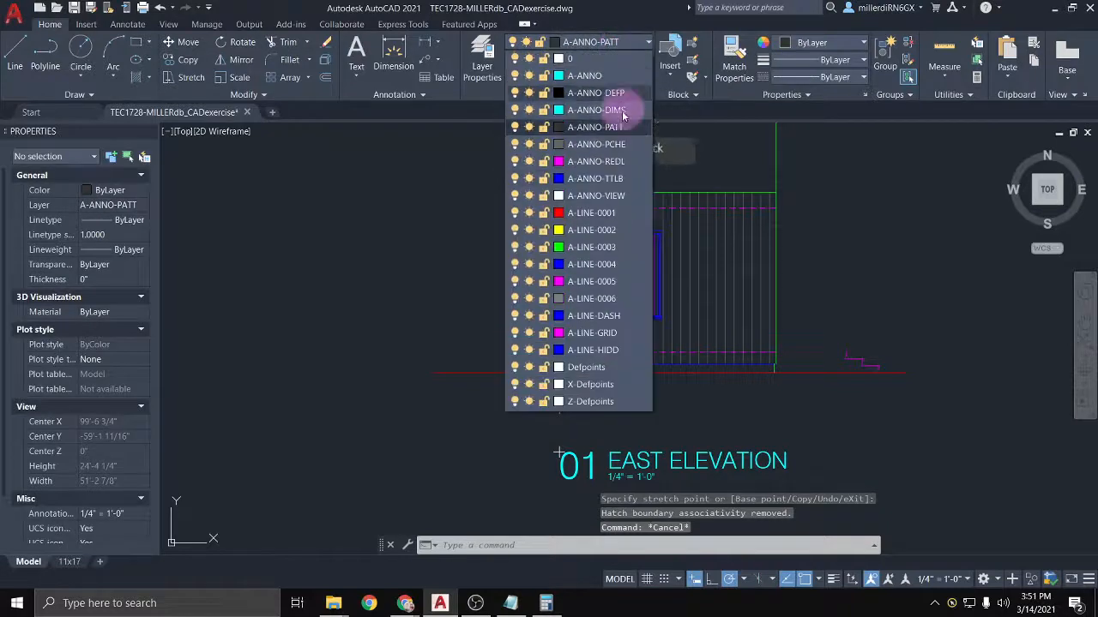
left_click(606, 284)
left_click(15, 53)
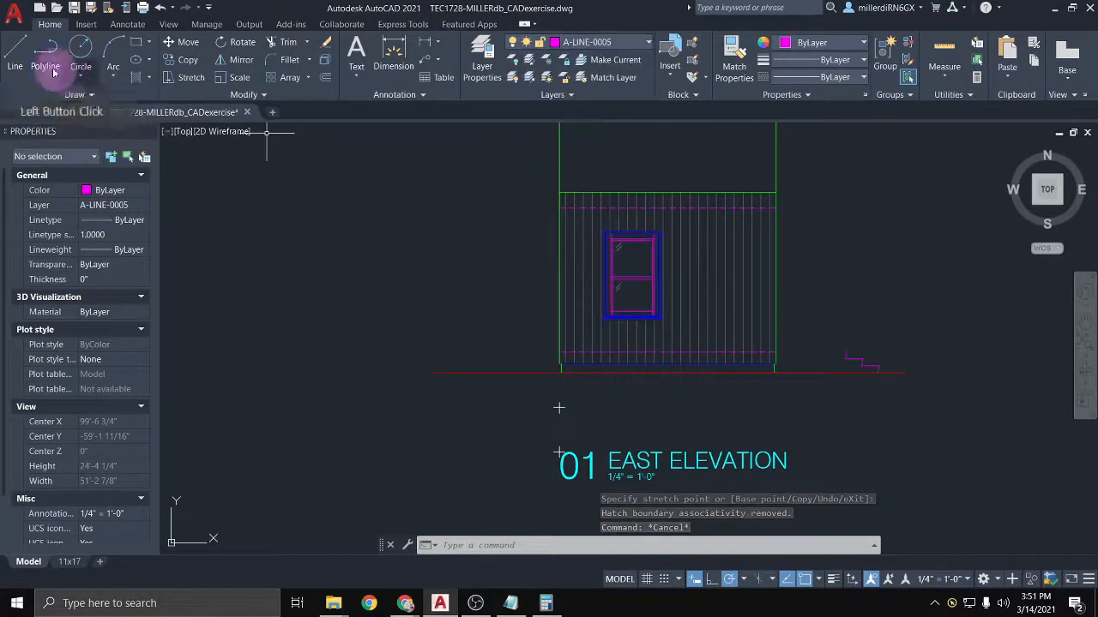
left_click(776, 351)
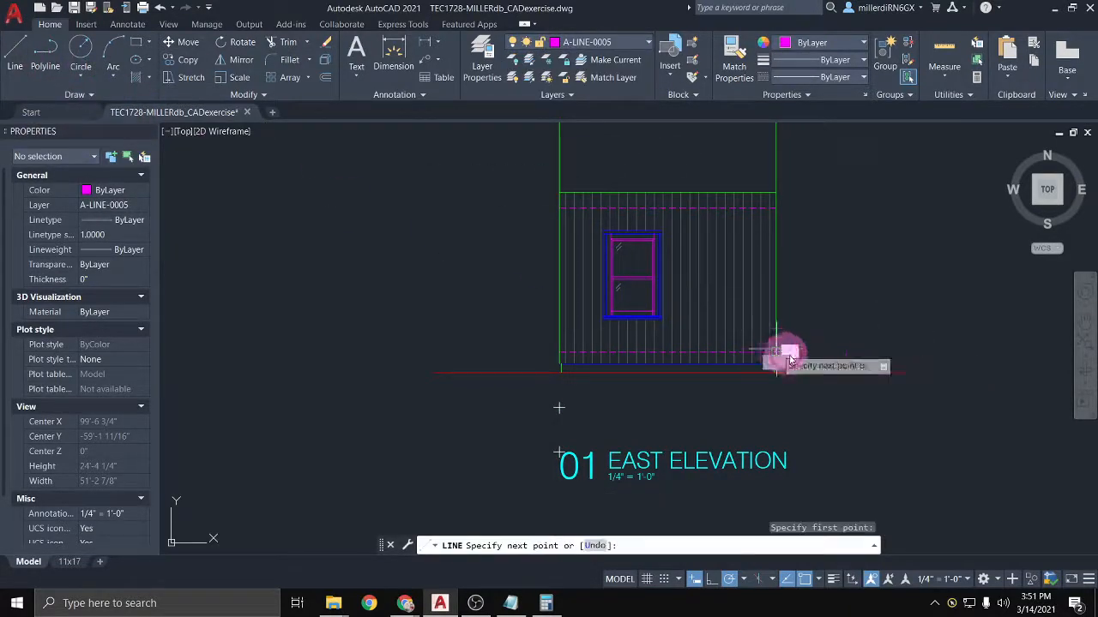
left_click(848, 353)
key("Escape")
scroll(826, 192, "up", 2)
mouse_move(826, 192)
middle_mouse_down()
mouse_move(831, 329)
mouse_move(820, 316)
middle_mouse_up()
scroll(819, 314, "down", 2)
left_click(769, 259)
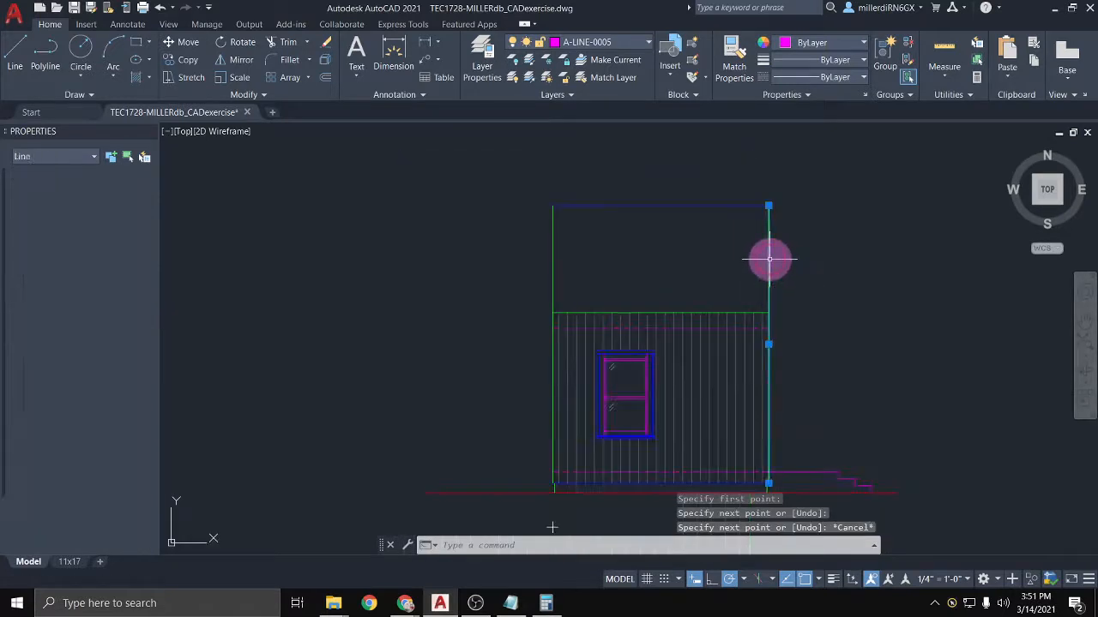
left_click(769, 206)
left_click(769, 312)
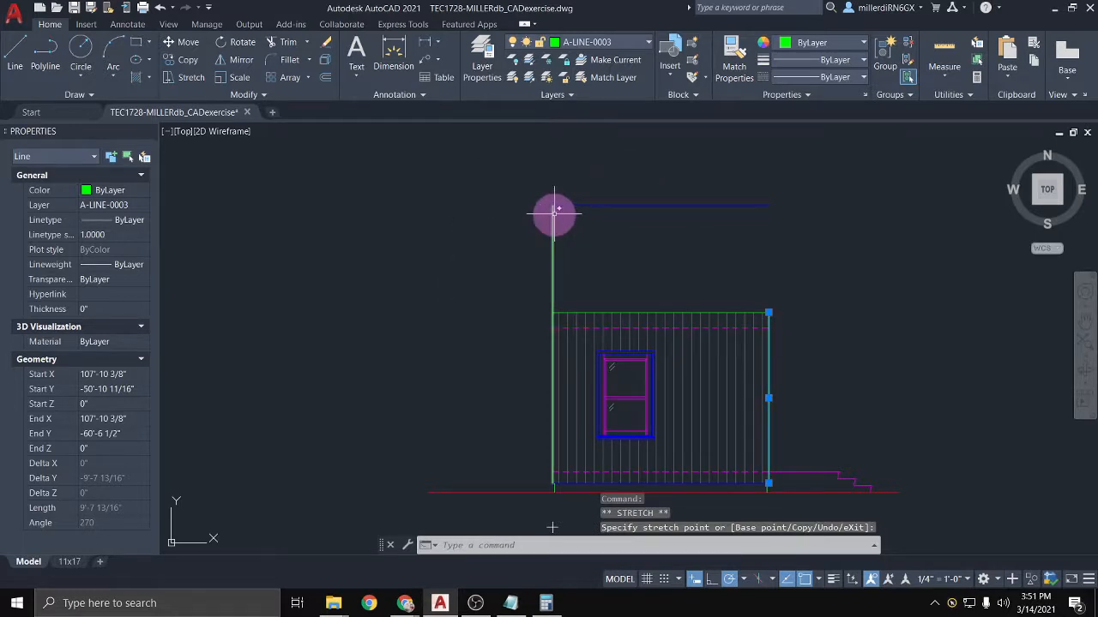
key("ctrl+z")
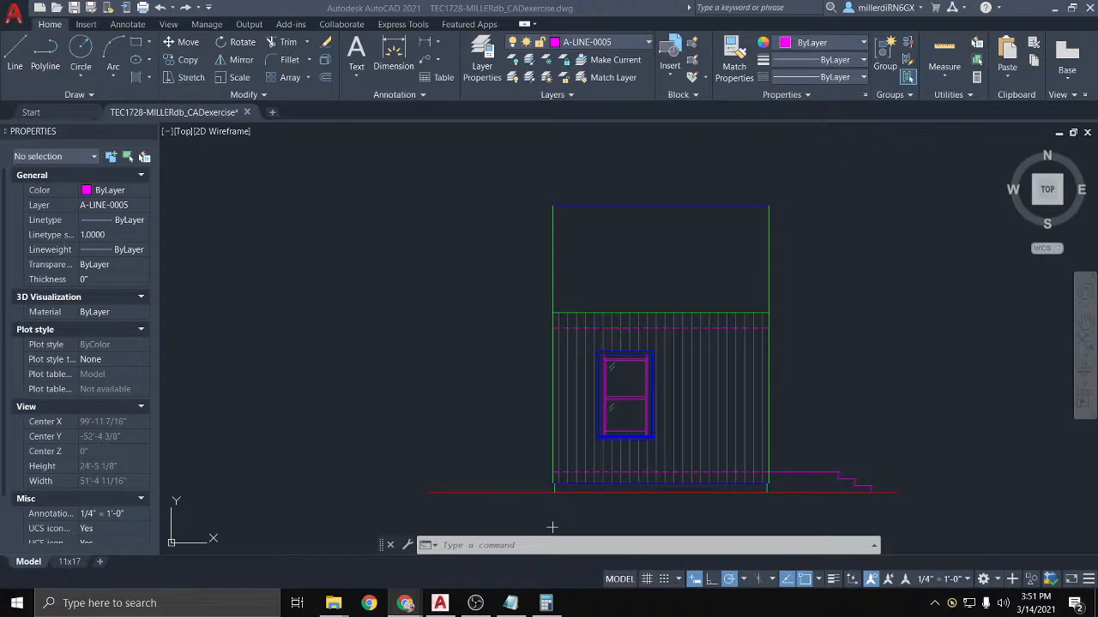
left_click(356, 300)
key("Escape")
key("Escape")
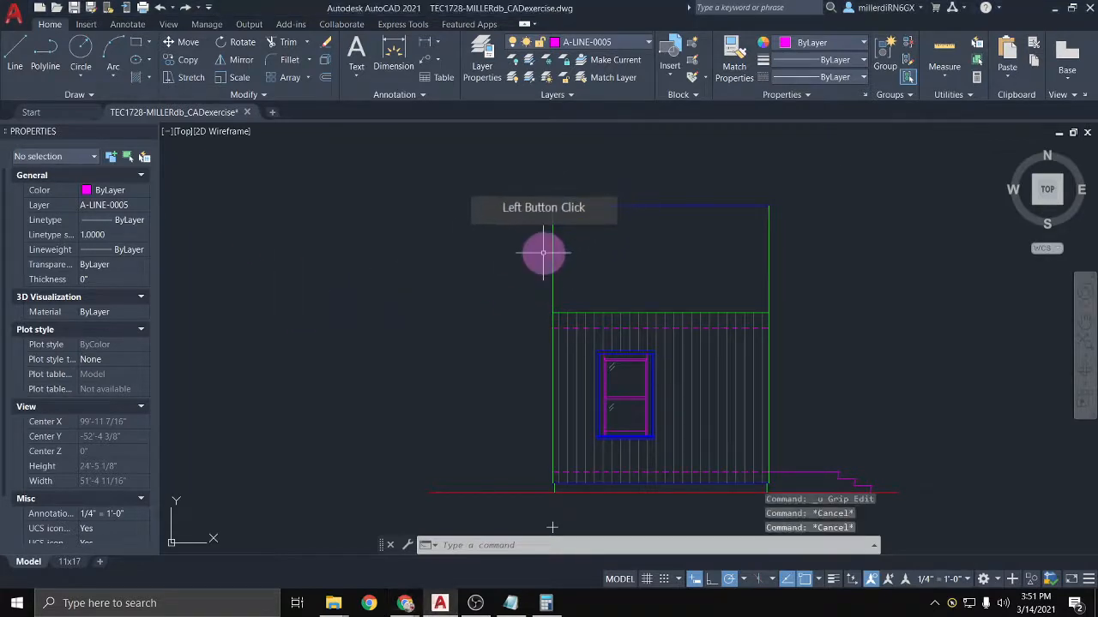
Step: Shorten both green vertical wall lines of the east elevation down to the horizontal line at the top of the siding
left_click(553, 249)
left_click(552, 205)
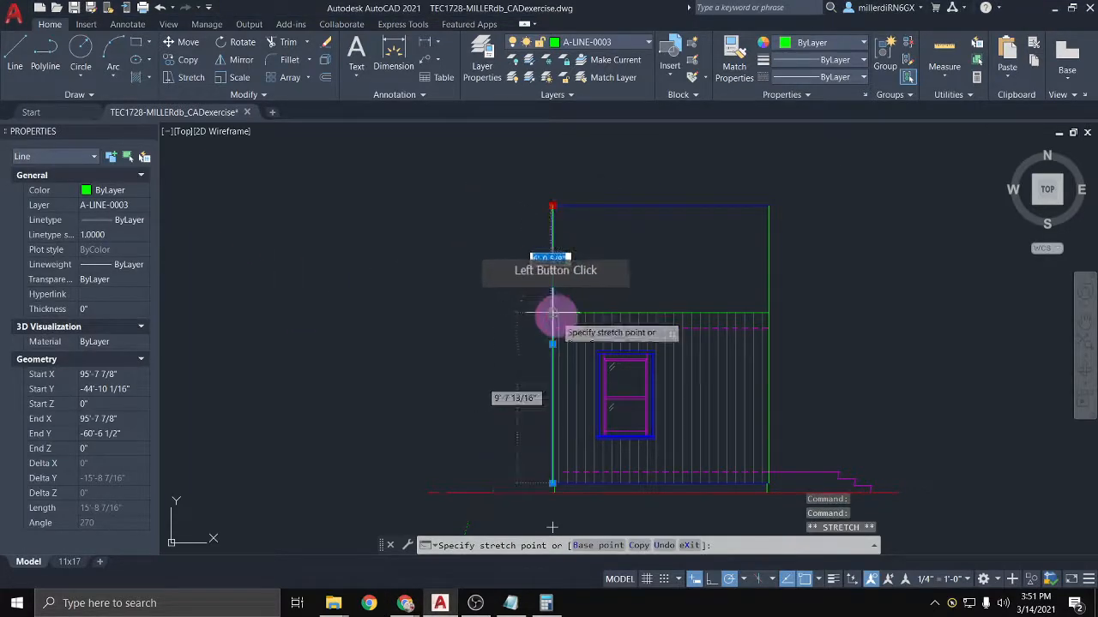
left_click(552, 313)
left_click(773, 217)
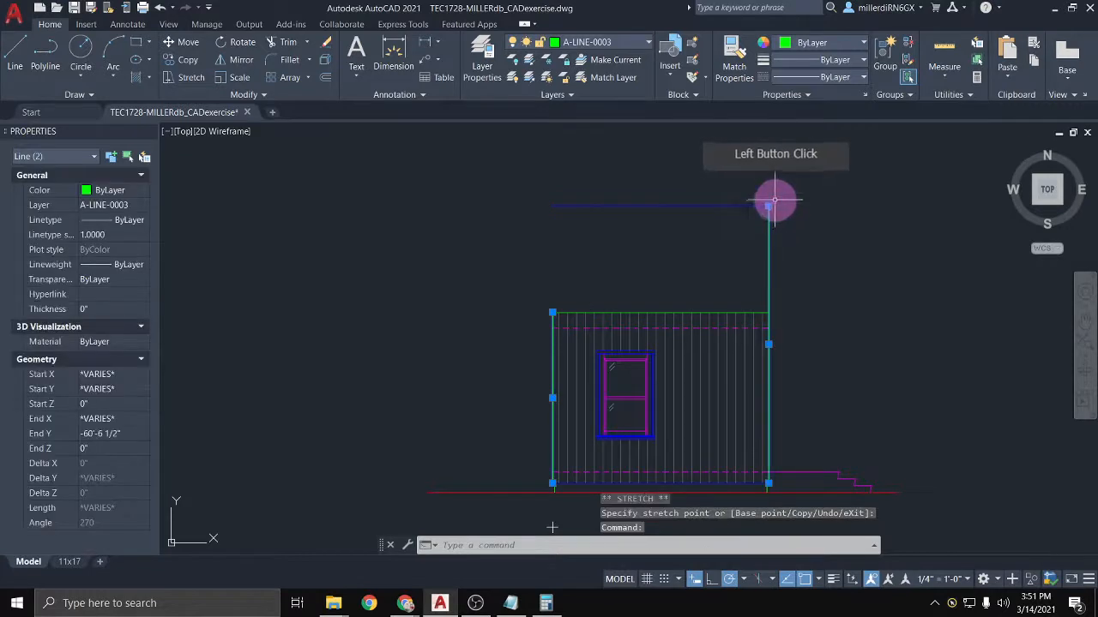
left_click(767, 312)
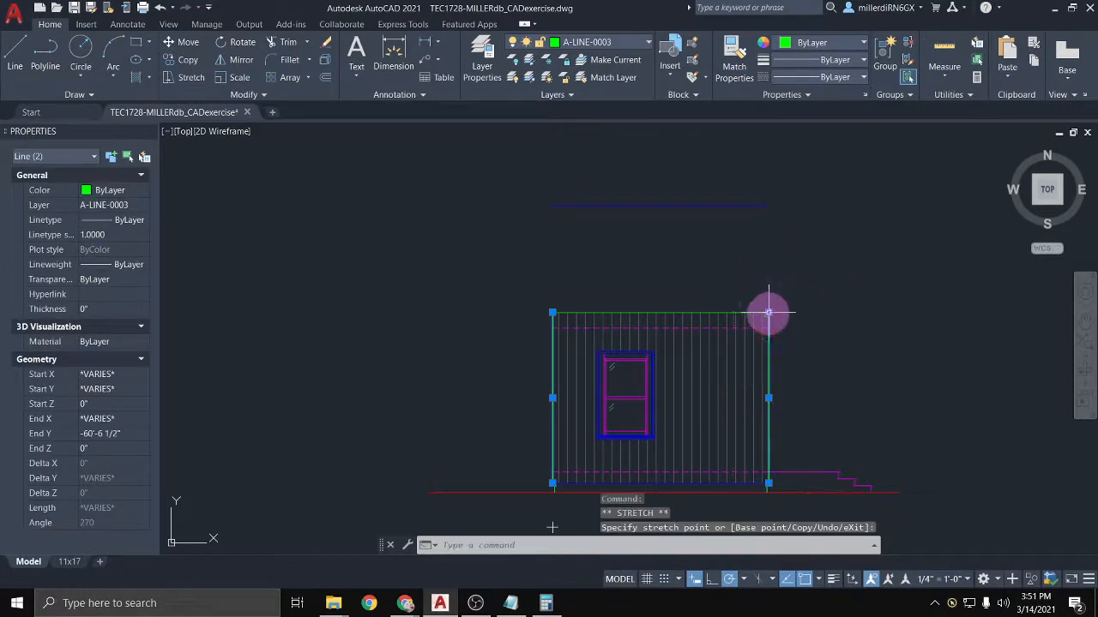
key("Escape")
Step: On layer A-LINE-0004, draw the two vertical roof edges between the east elevation's wall corners and the ends of the upper roof line
left_click(630, 39)
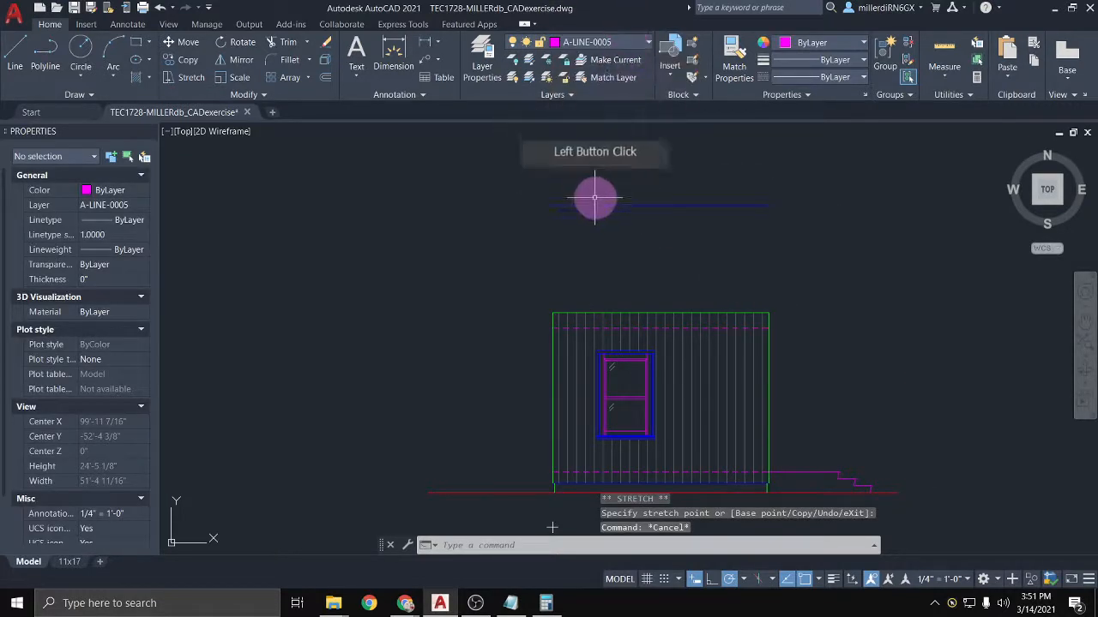
left_click(630, 50)
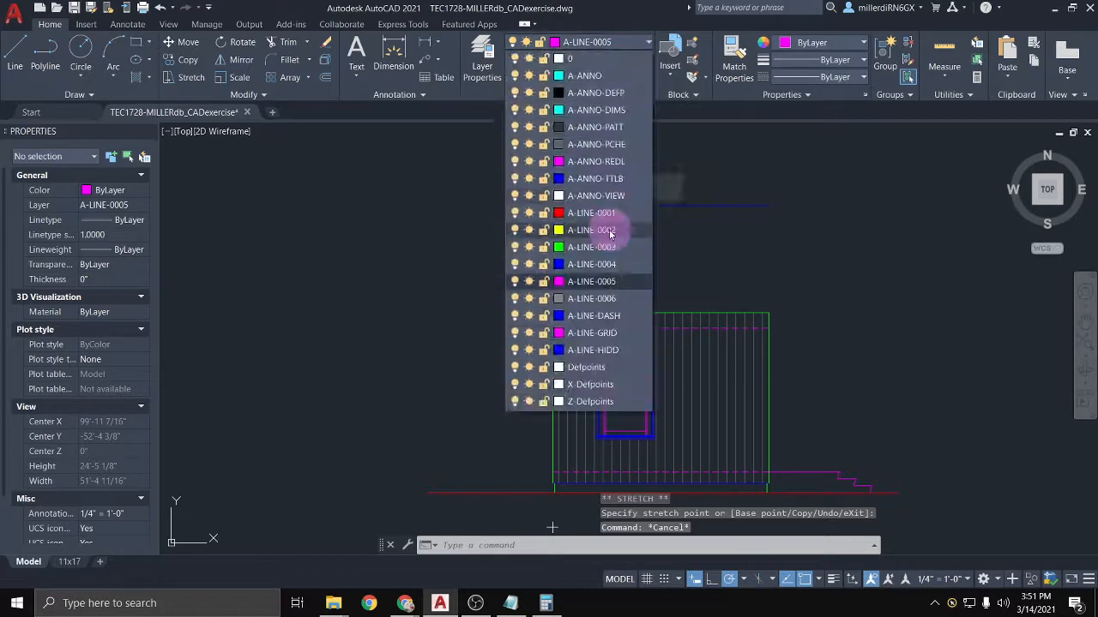
left_click(627, 284)
left_click(17, 47)
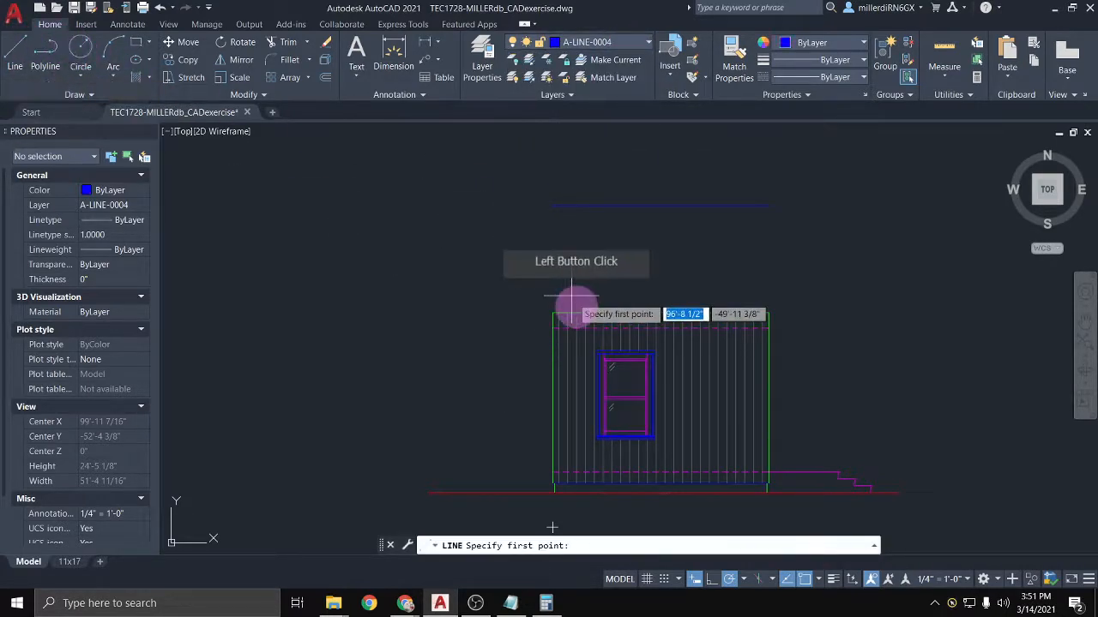
left_click(551, 314)
left_click(554, 206)
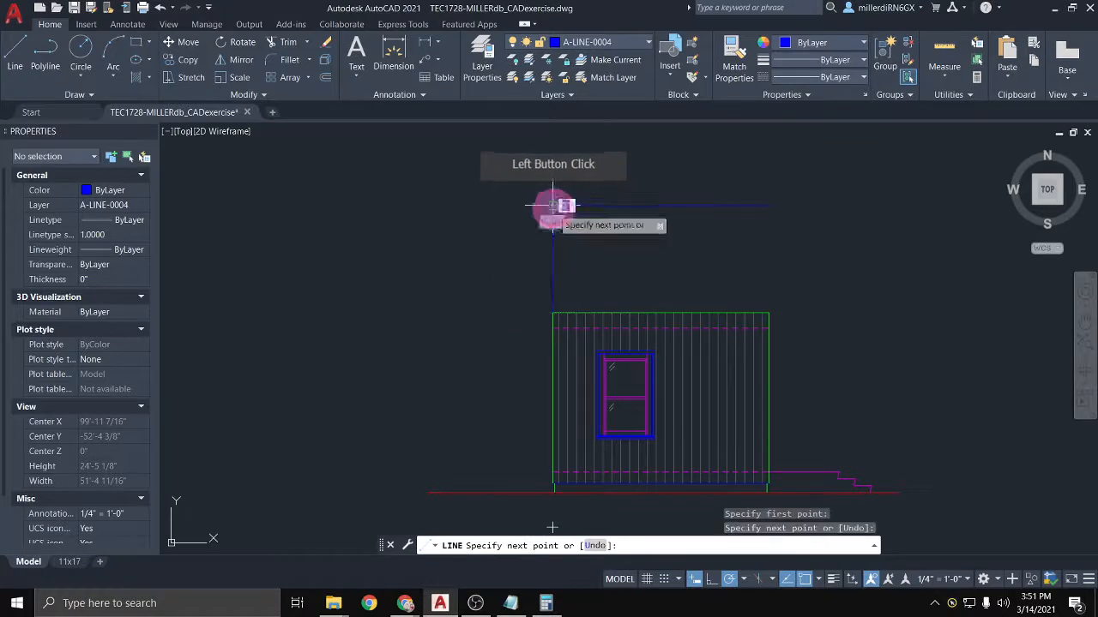
key("Escape")
key("Return")
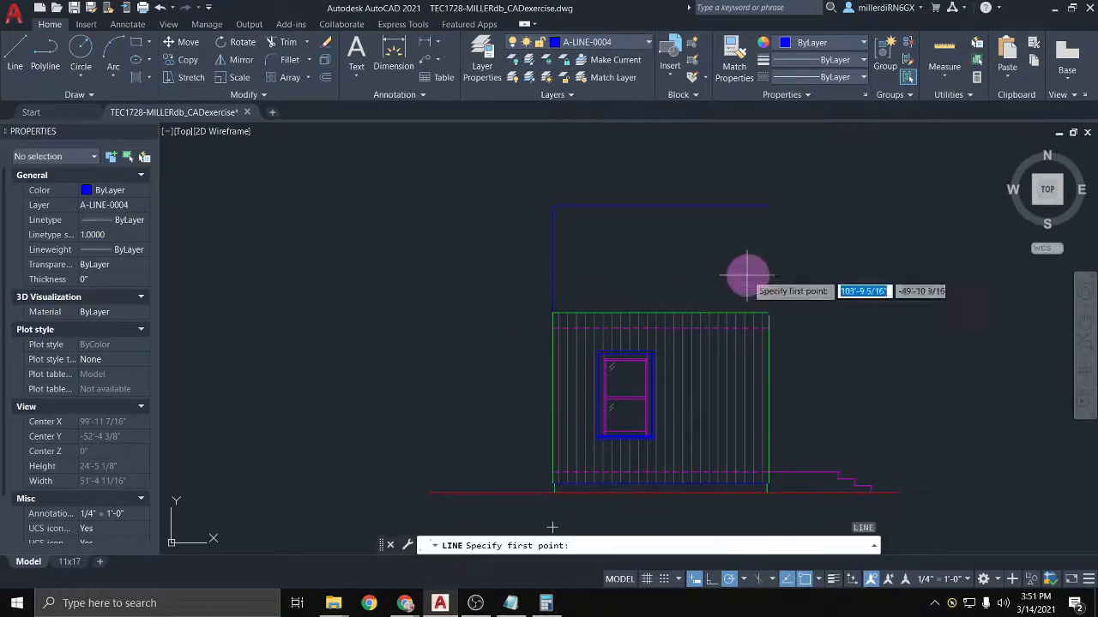
left_click(768, 206)
left_click(765, 312)
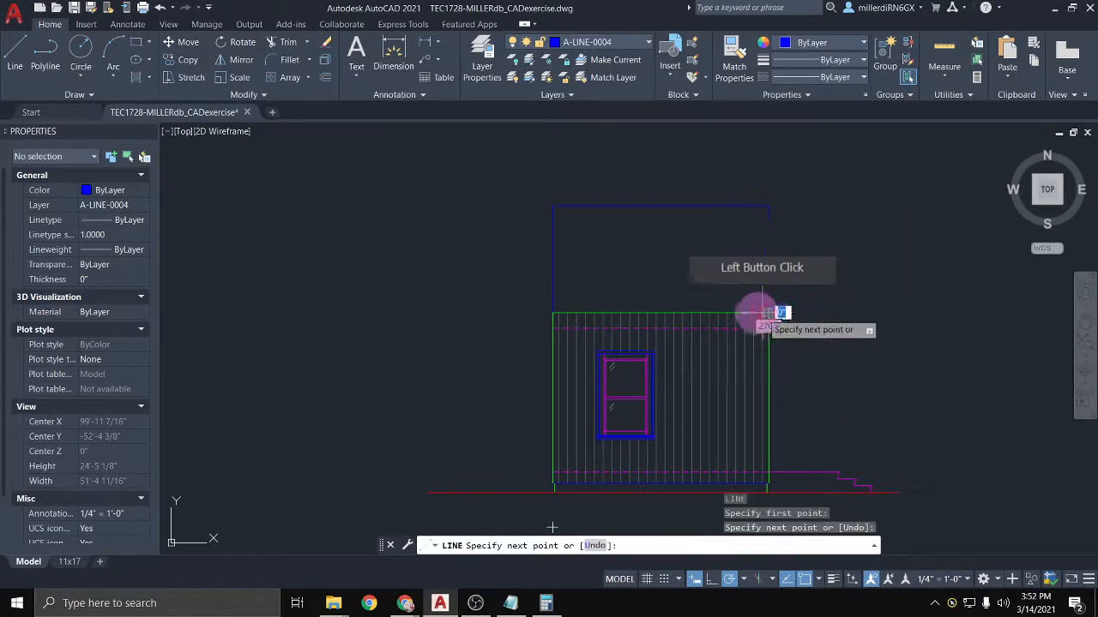
left_click(39, 318)
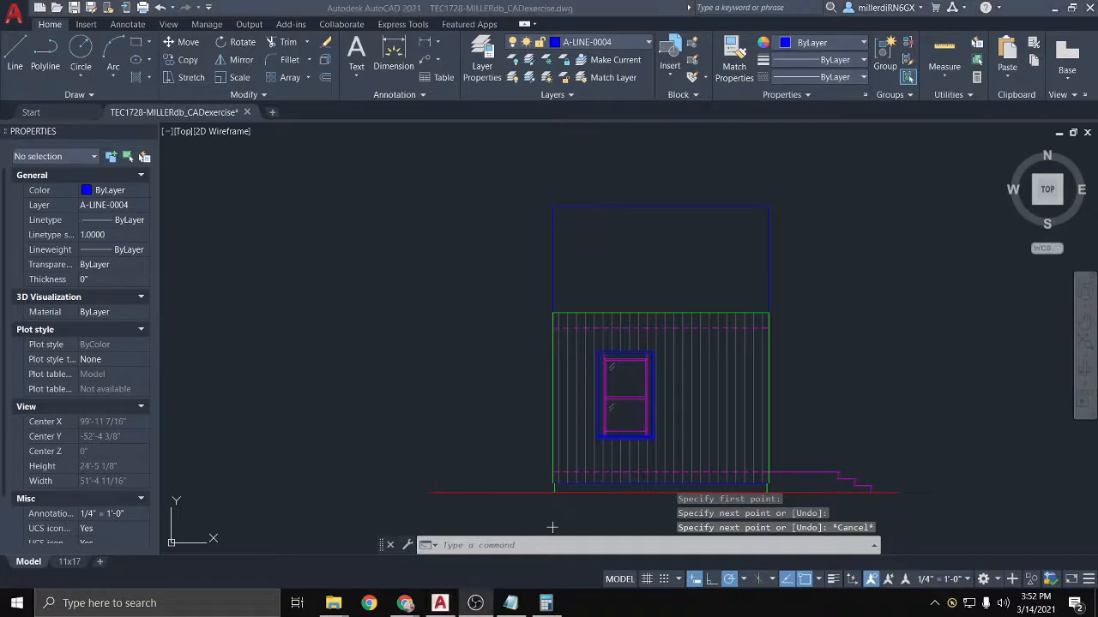
Step: Examine the foundation plan's wall hatching and the other drawings for areas that still need hatching
left_click(583, 282)
scroll(568, 299, "down", 5)
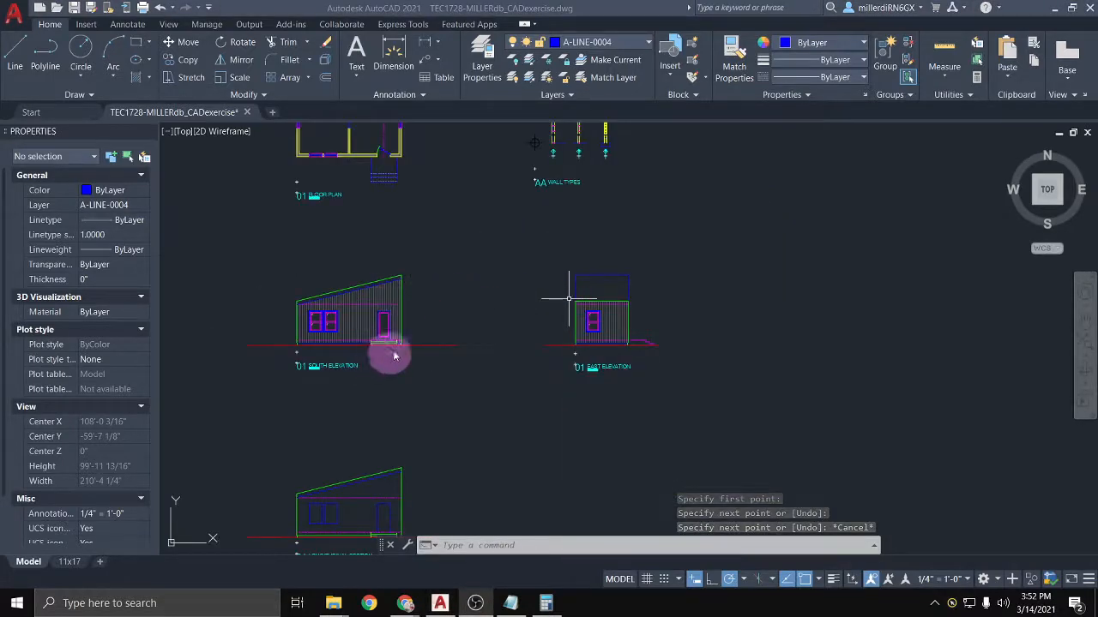
mouse_move(531, 284)
middle_mouse_down()
mouse_move(668, 474)
mouse_move(656, 499)
middle_mouse_up()
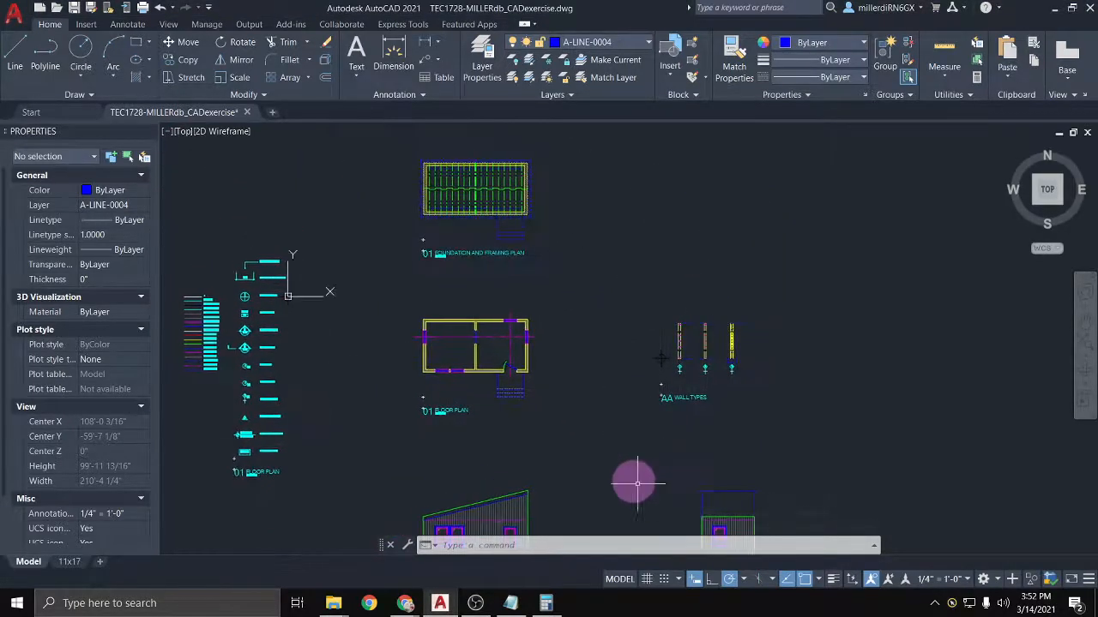
scroll(522, 163, "up", 8)
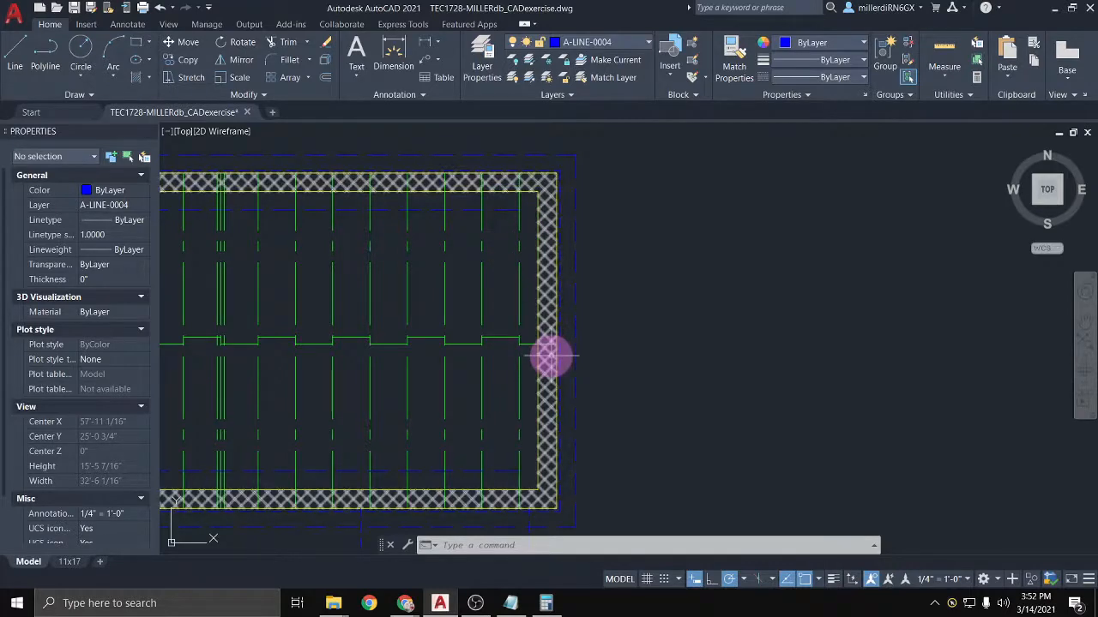
scroll(550, 355, "down", 4)
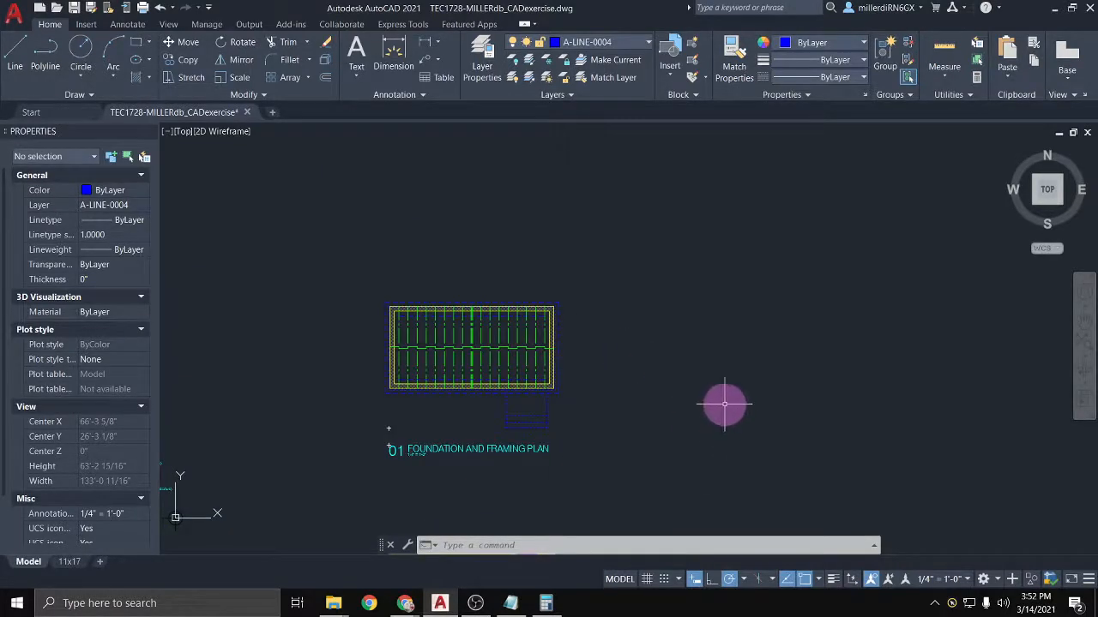
middle_click_drag(724, 404, 654, 179)
middle_click_drag(722, 335, 645, 175)
scroll(688, 322, "down", 2)
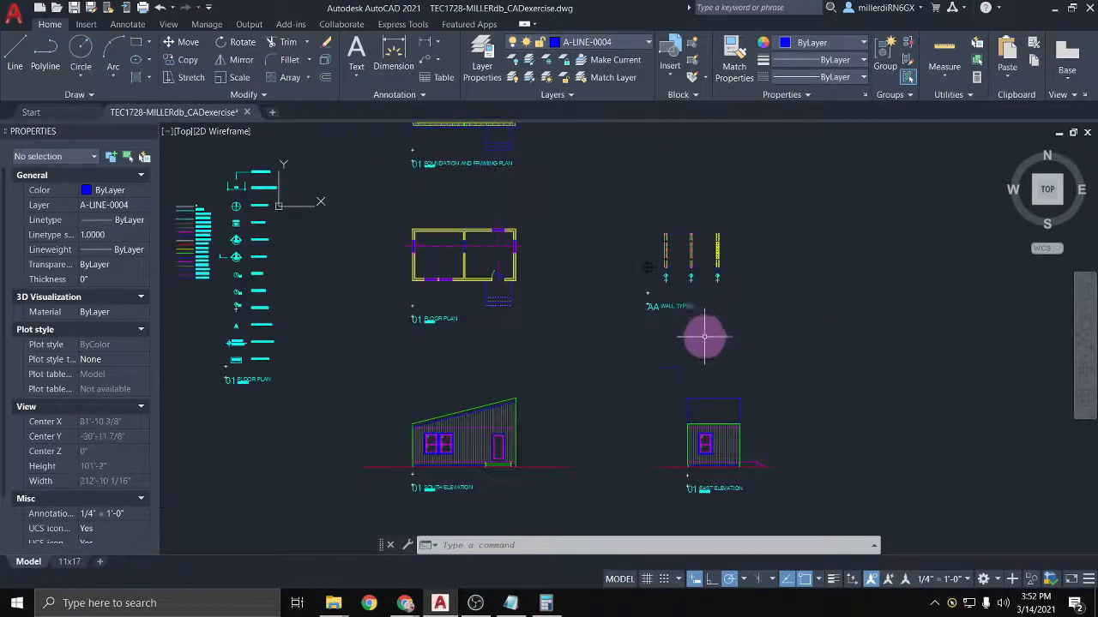
middle_click_drag(775, 348, 747, 189)
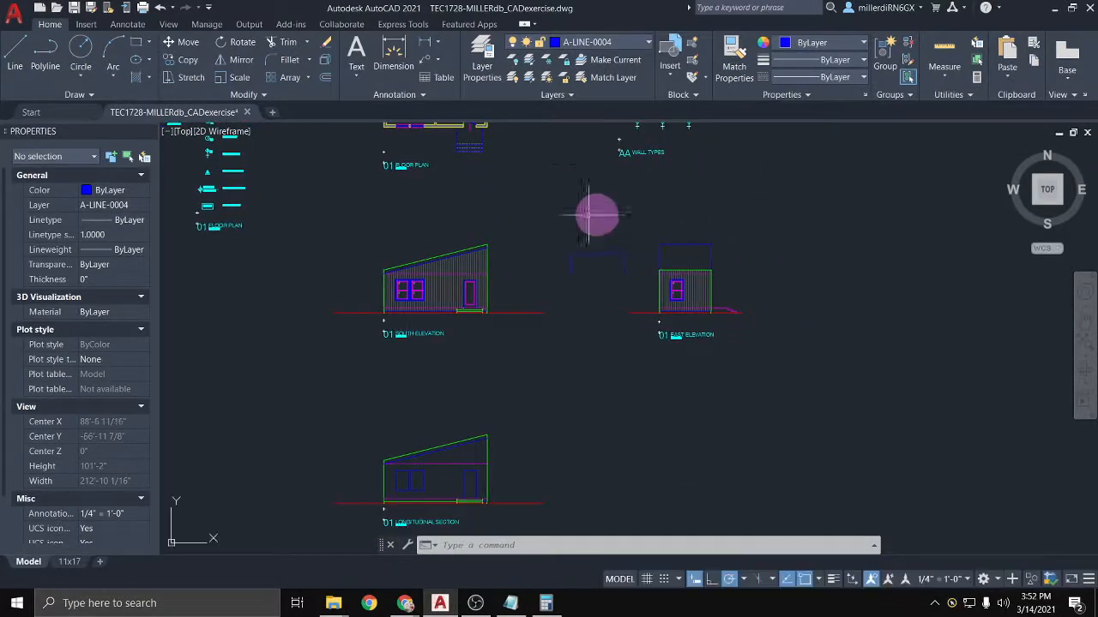
Step: Hatch the east elevation's roof area on layer A-ANNO-PATT with the LINE pattern at scale 24
scroll(576, 274, "up", 2)
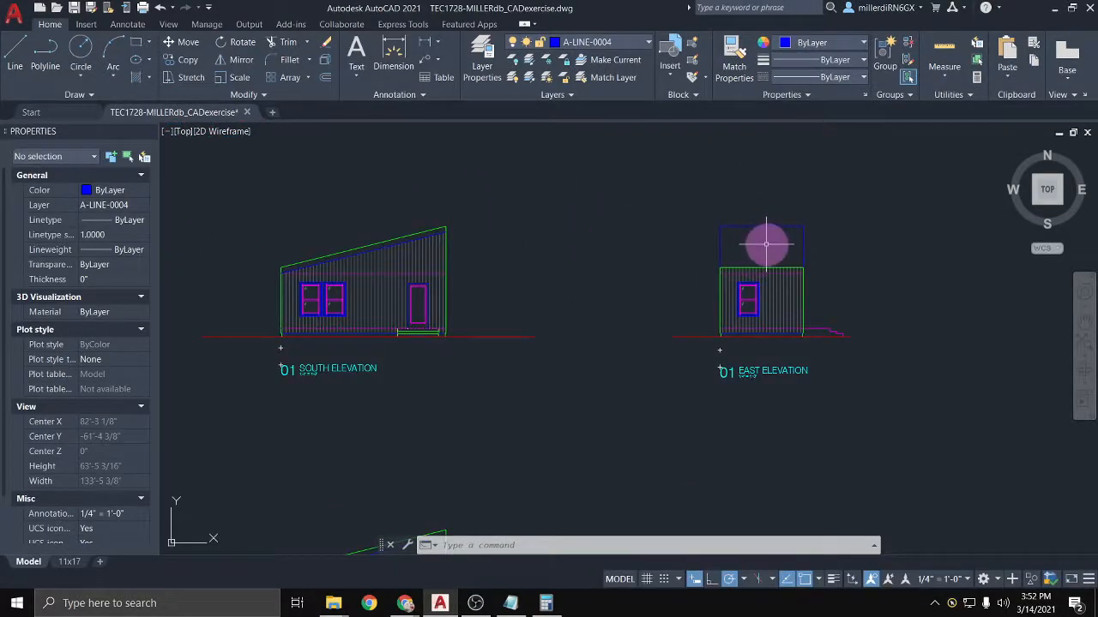
scroll(766, 244, "up", 2)
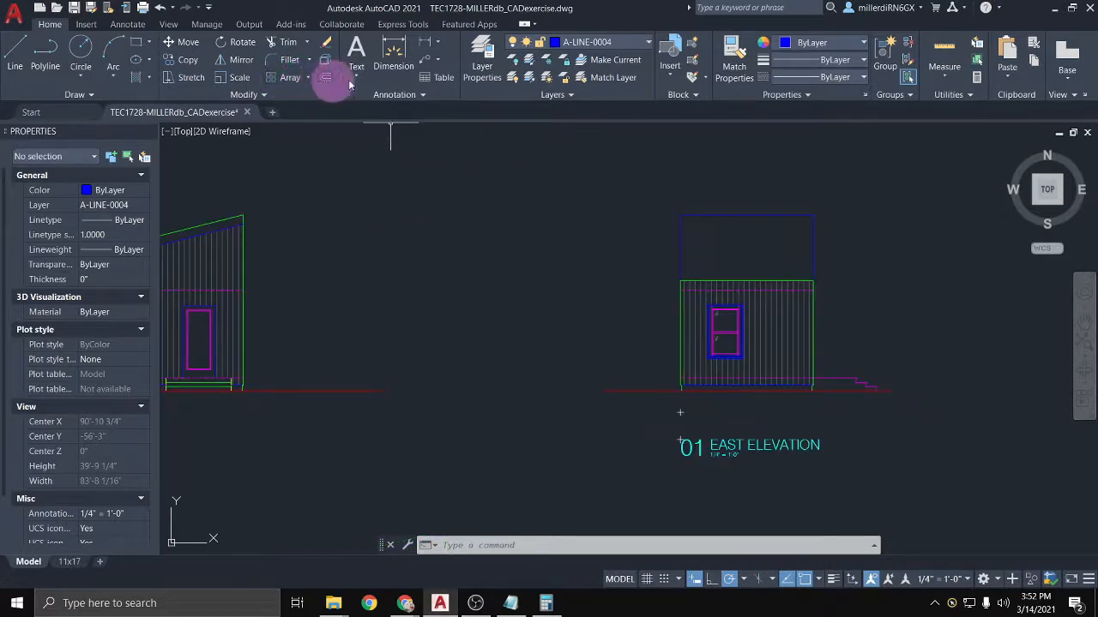
left_click(615, 44)
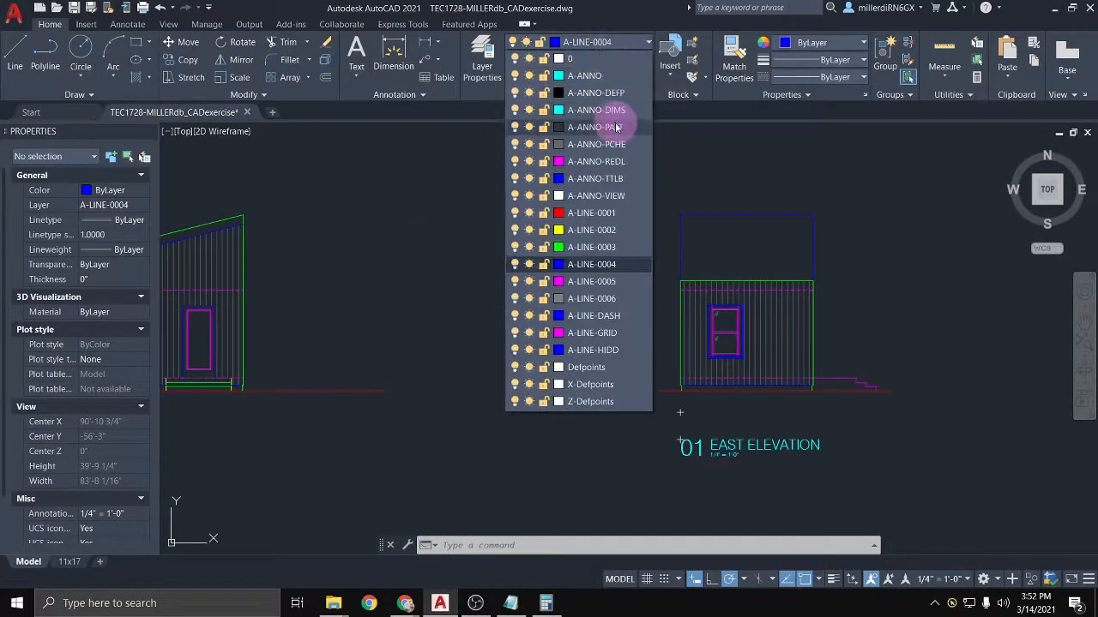
left_click(567, 125)
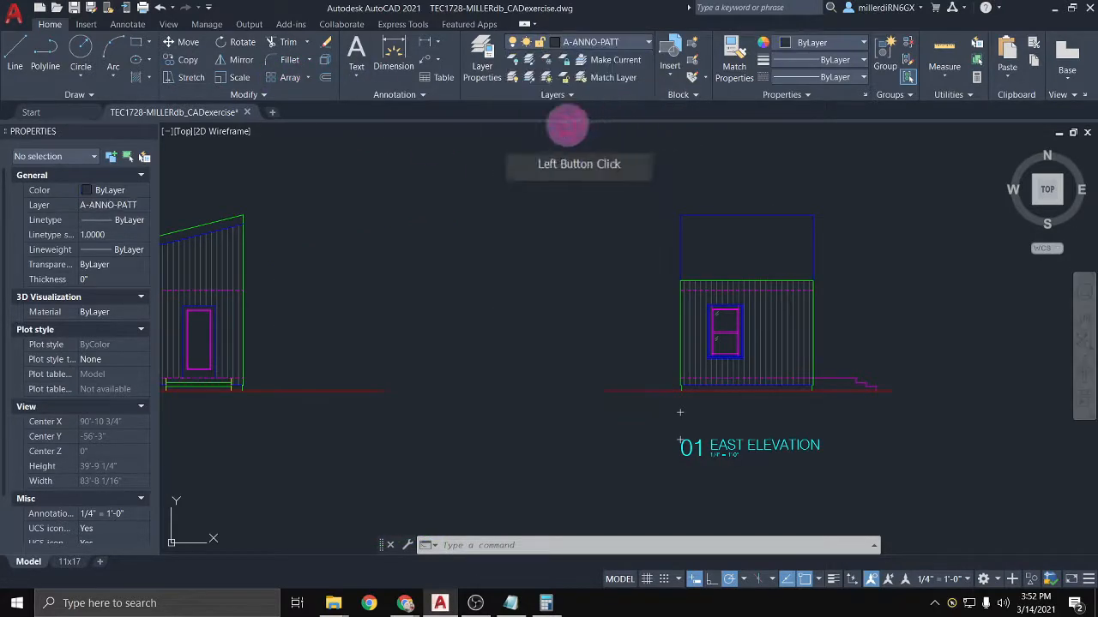
left_click(136, 80)
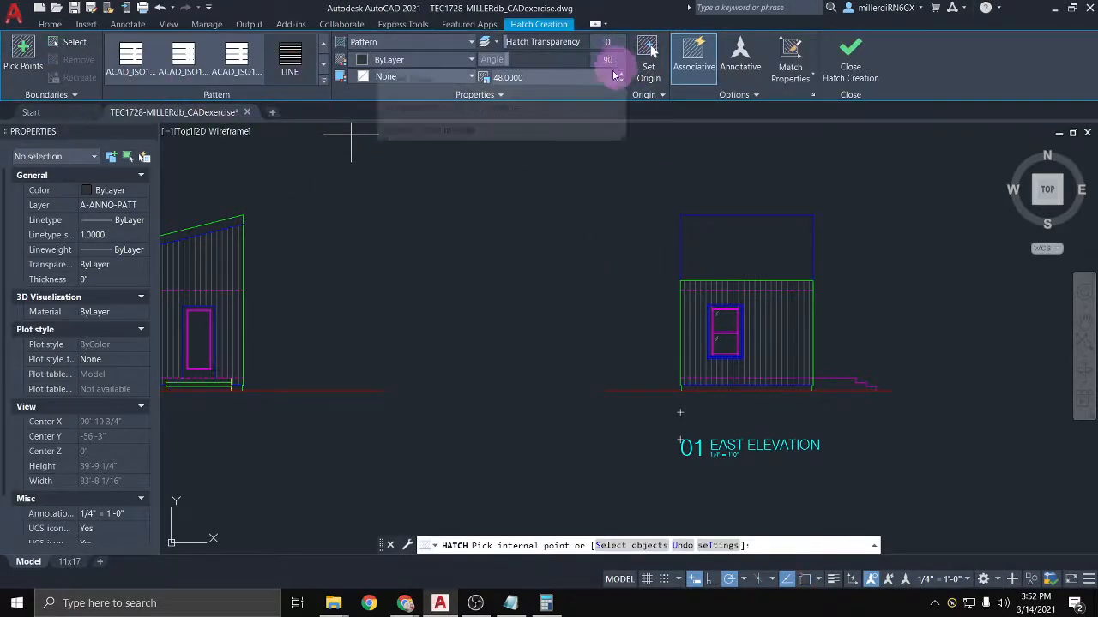
left_click(546, 78)
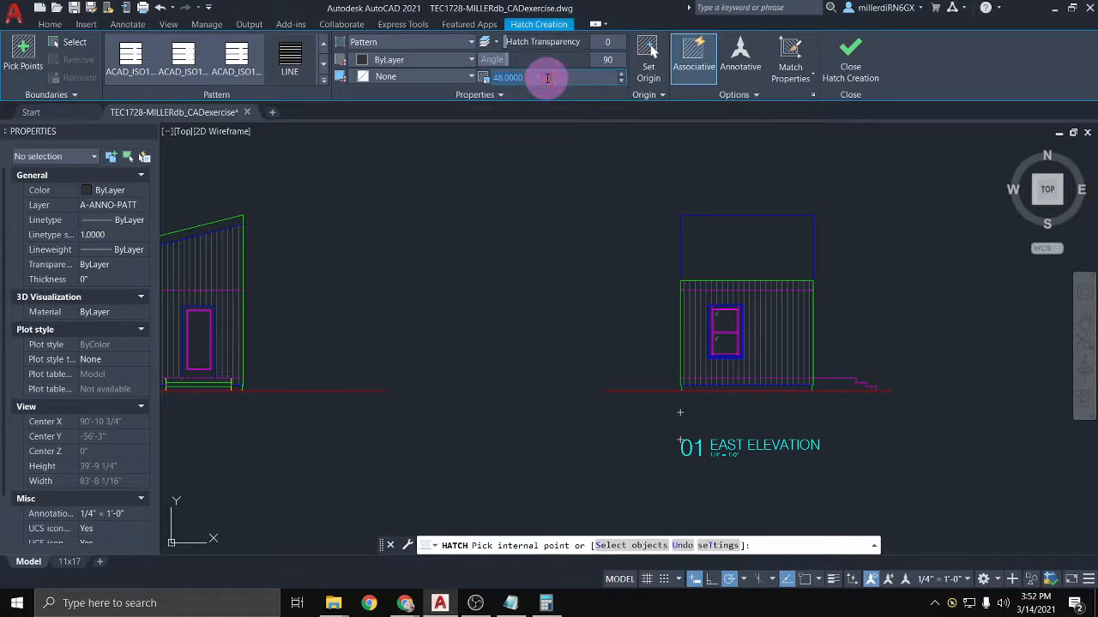
left_click(738, 254)
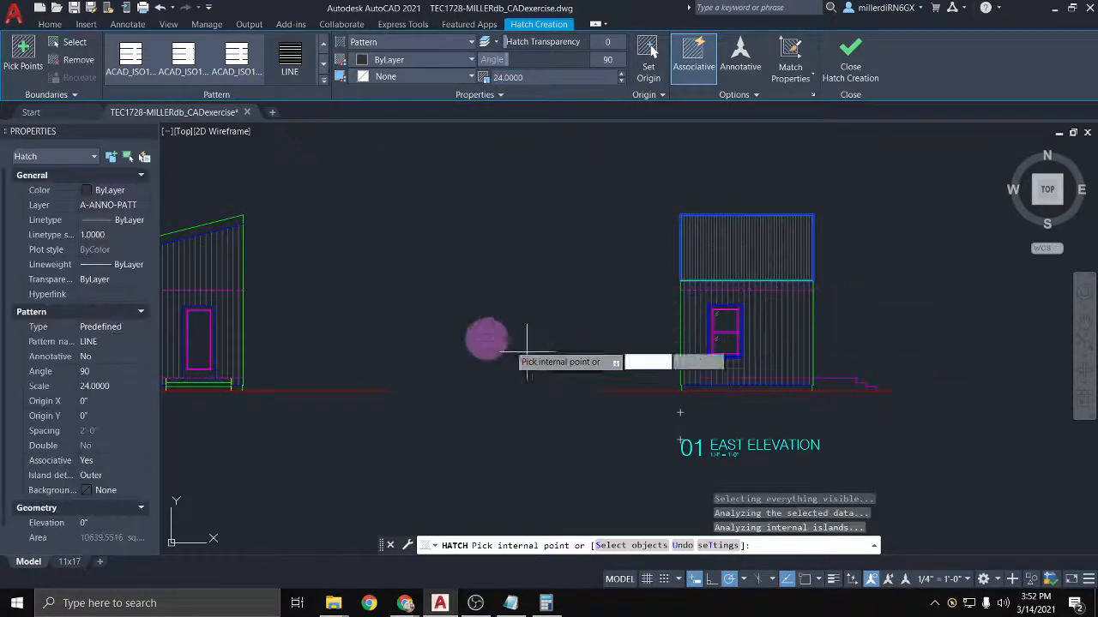
middle_click_drag(367, 296, 735, 326)
middle_click_drag(632, 252, 643, 260)
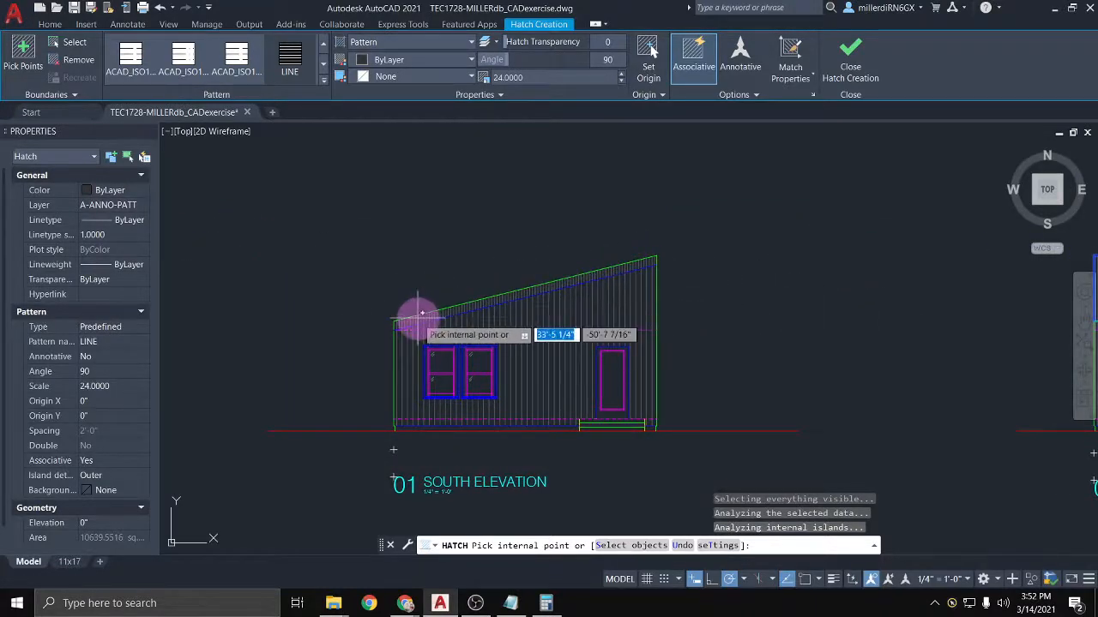
scroll(848, 332, "down", 4)
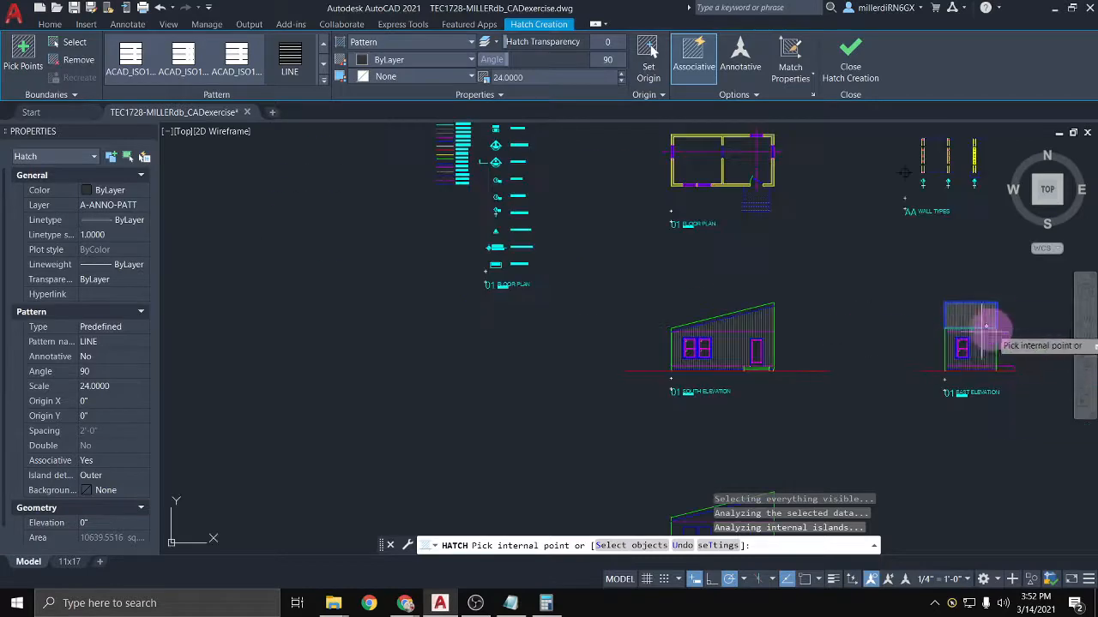
scroll(989, 314, "up", 4)
key("Escape")
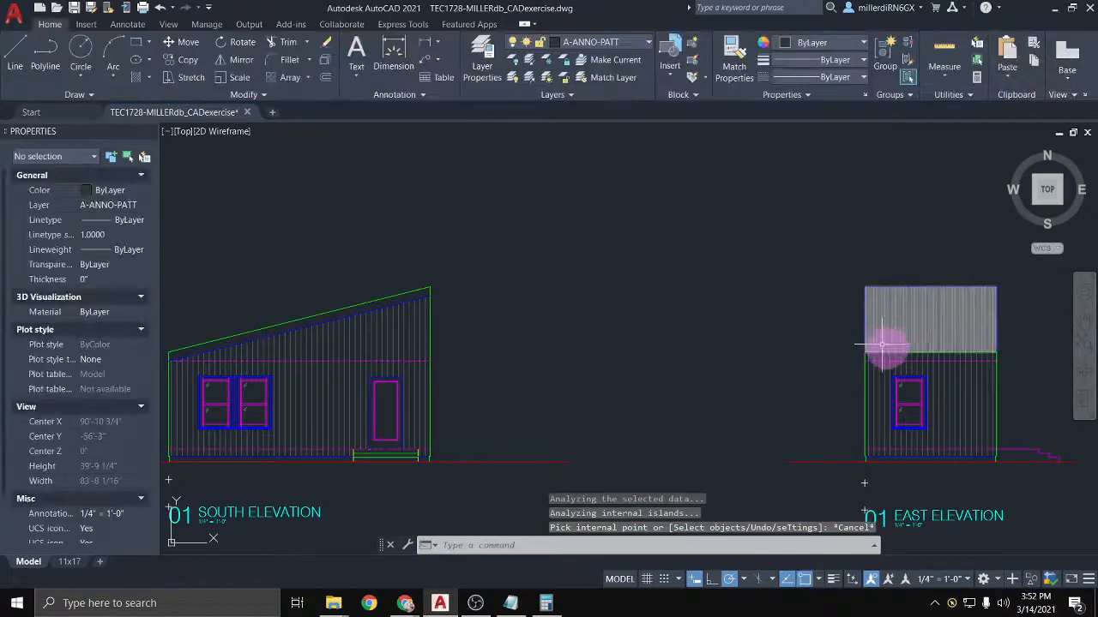
middle_click_drag(689, 394, 506, 336)
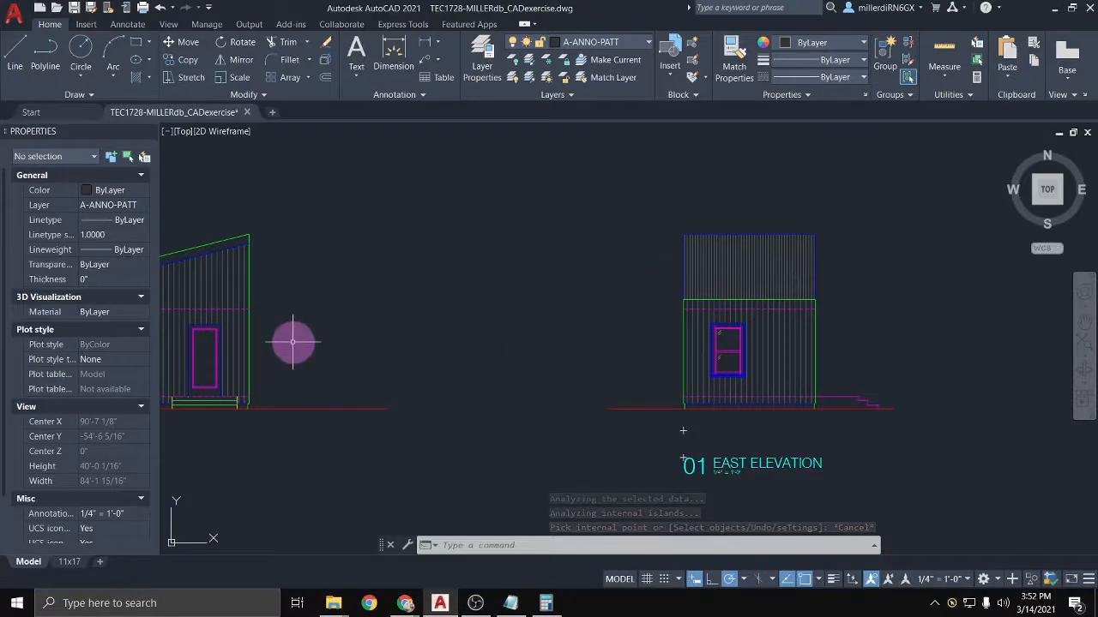
scroll(291, 339, "down", 6)
middle_click_drag(318, 343, 636, 299)
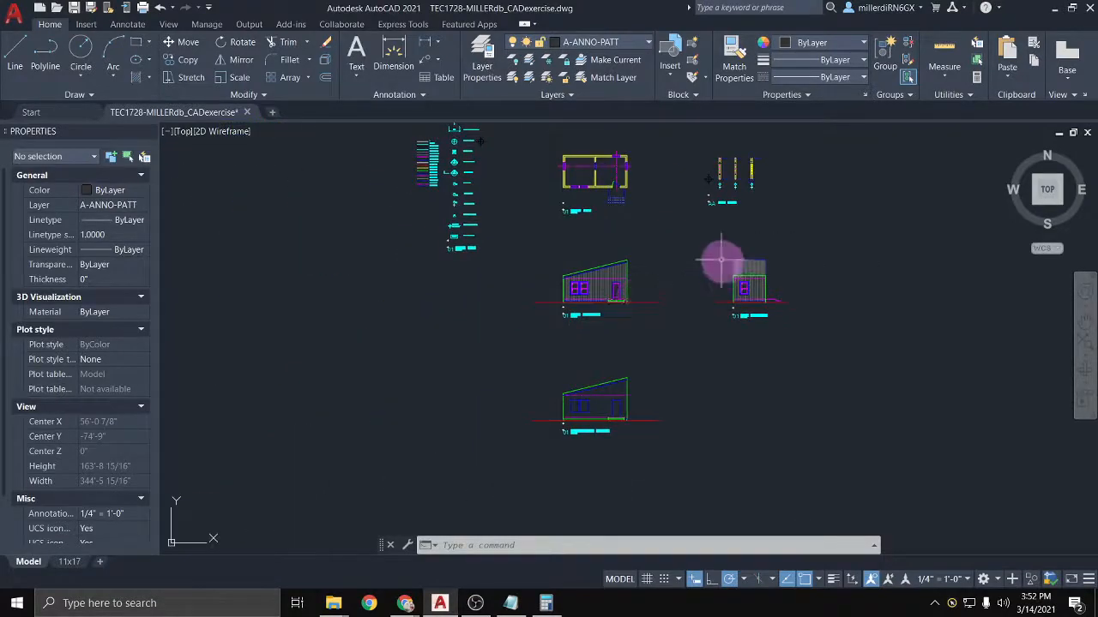
Step: Copy the north arrow from the symbol legend to a spot just east of the floor plan's entry steps
scroll(719, 252, "up", 4)
scroll(596, 232, "down", 2)
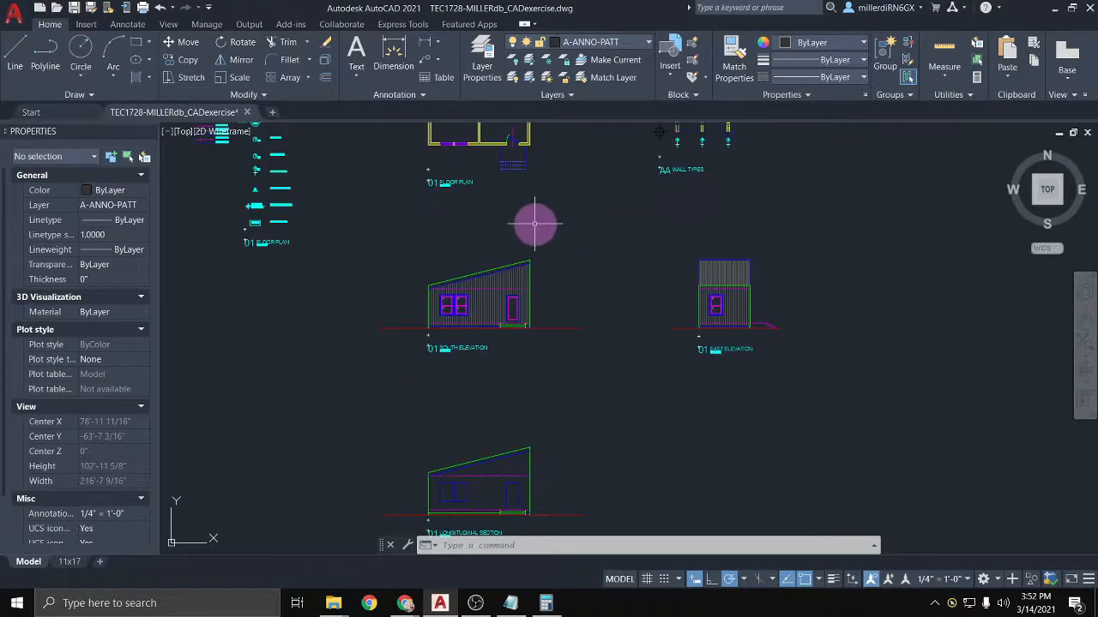
middle_click_drag(534, 224, 603, 330)
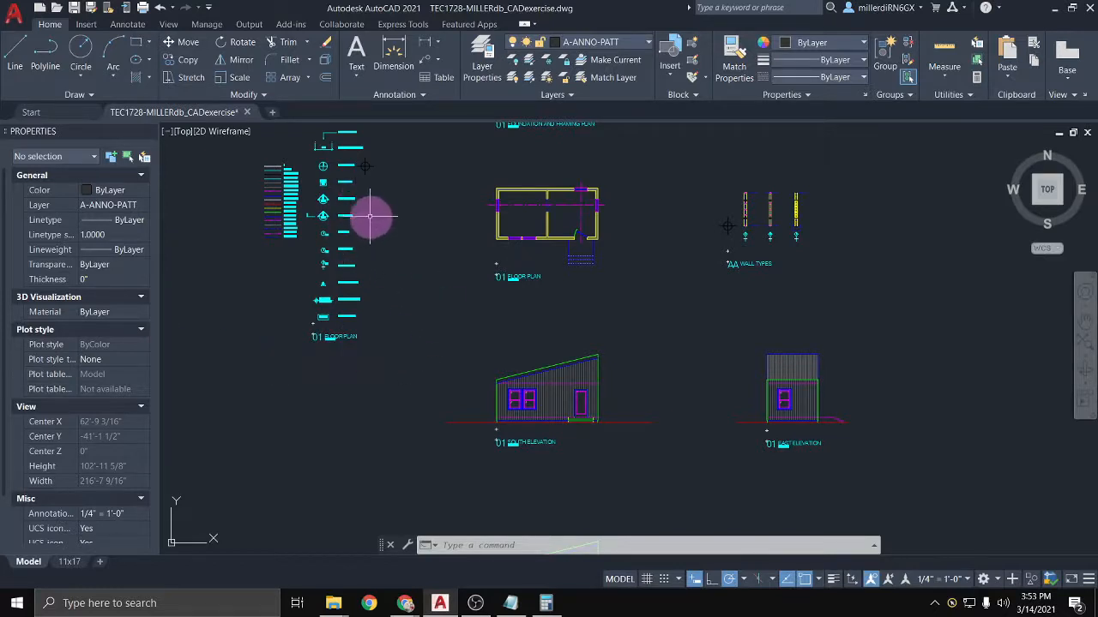
scroll(317, 197, "up", 4)
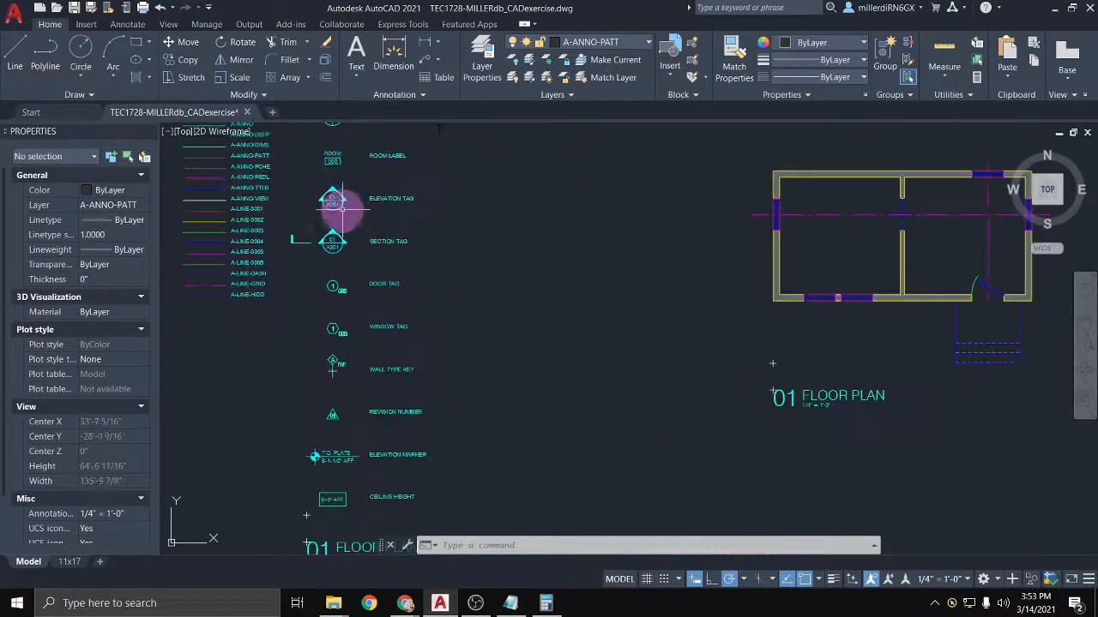
mouse_move(337, 168)
middle_mouse_down()
mouse_move(351, 335)
mouse_move(285, 283)
middle_mouse_up()
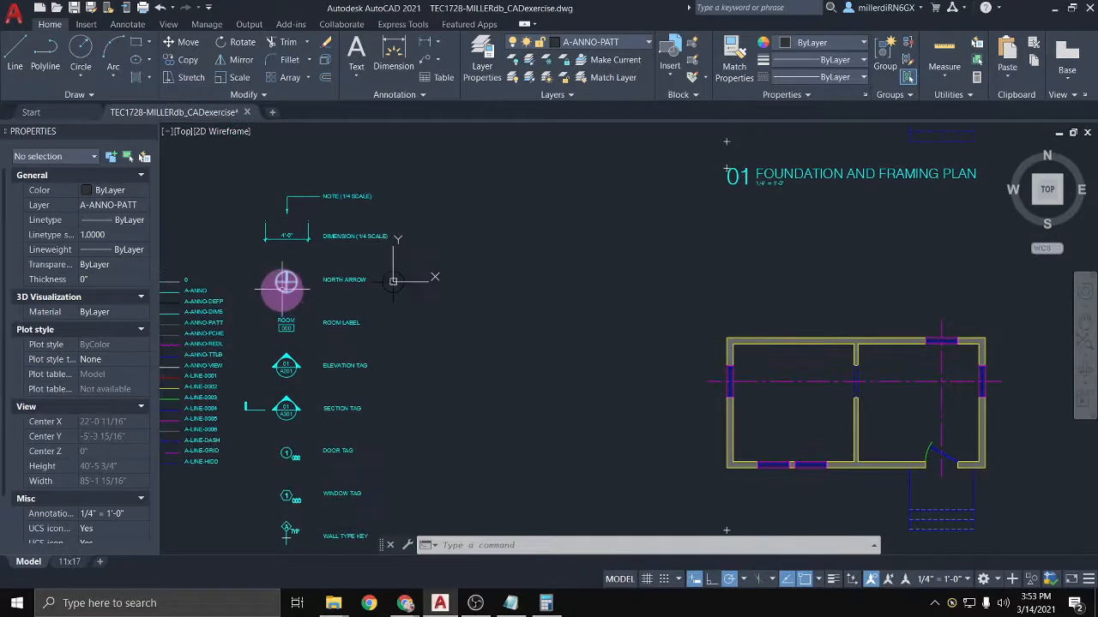
left_click(285, 283)
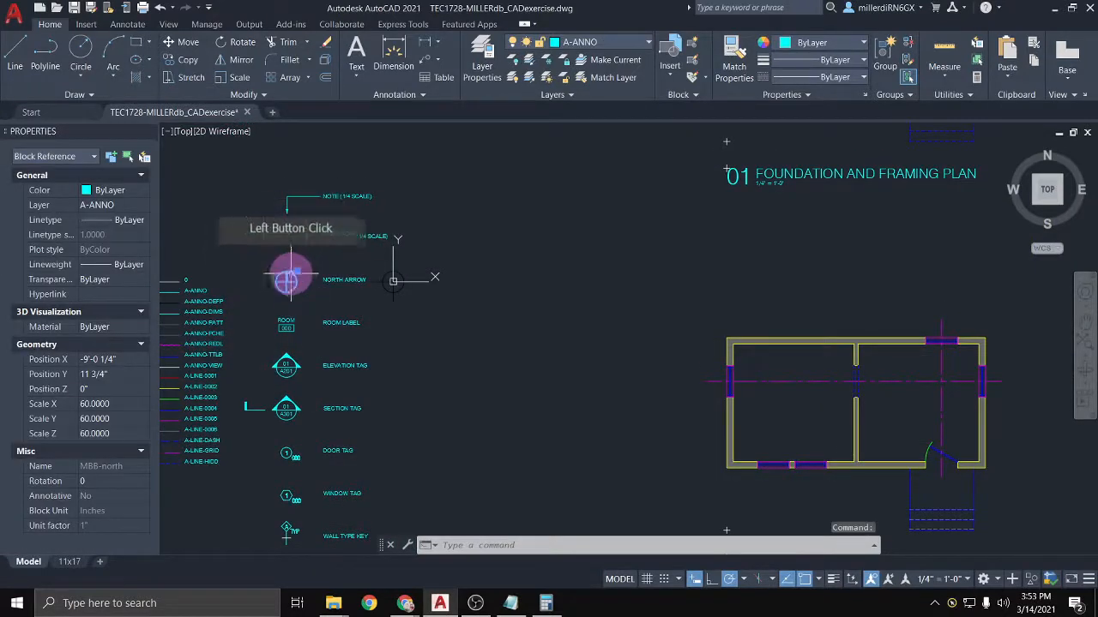
left_click(187, 61)
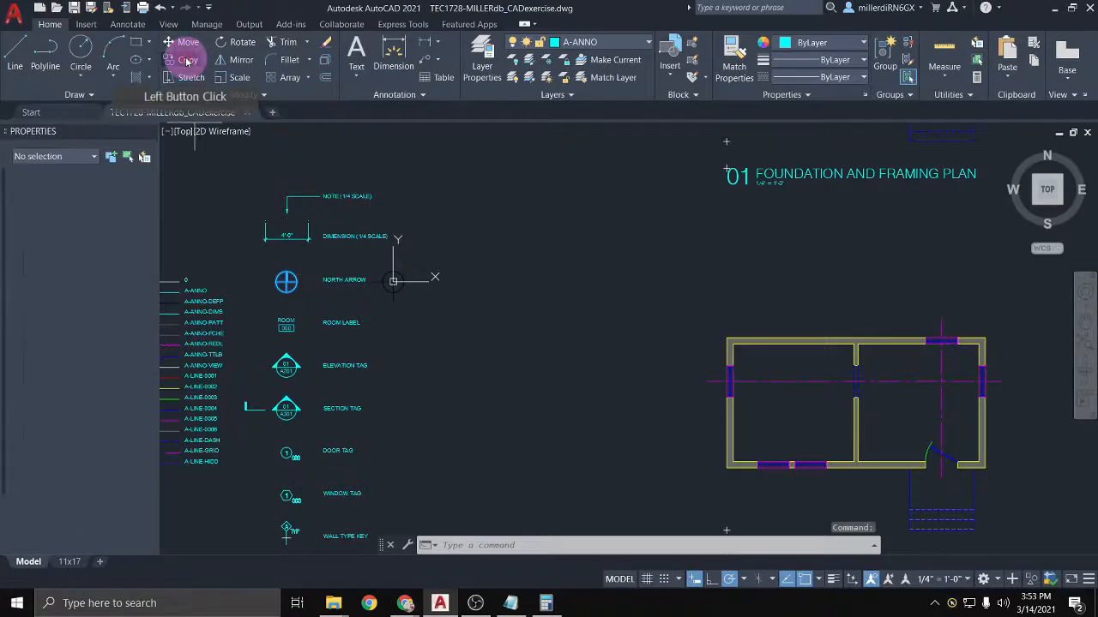
left_click(286, 281)
middle_click_drag(718, 421, 372, 269)
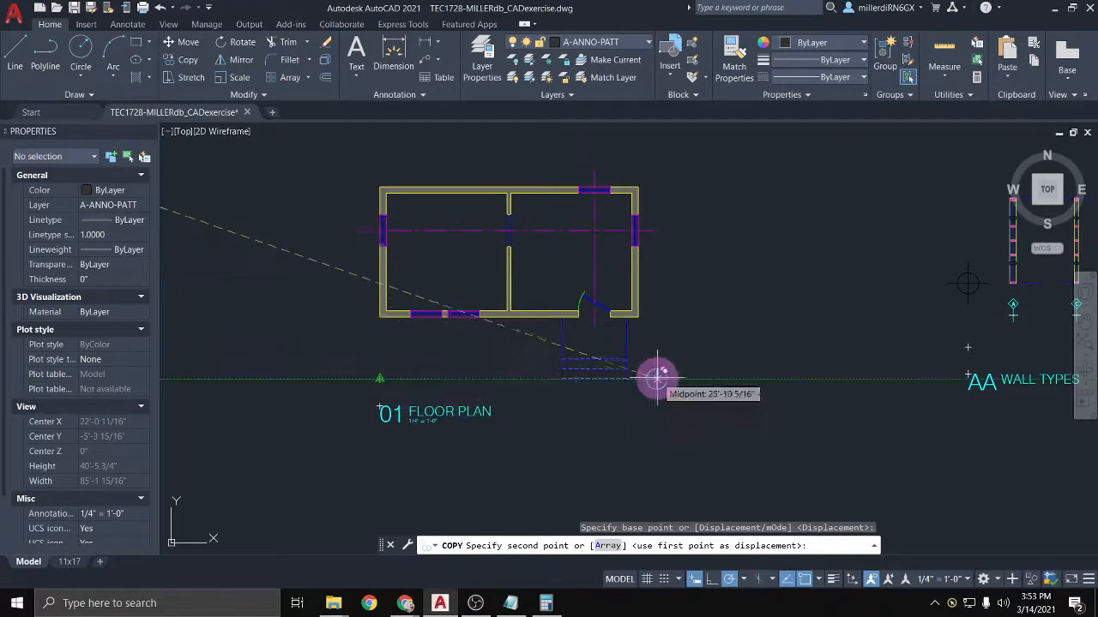
left_click(666, 378)
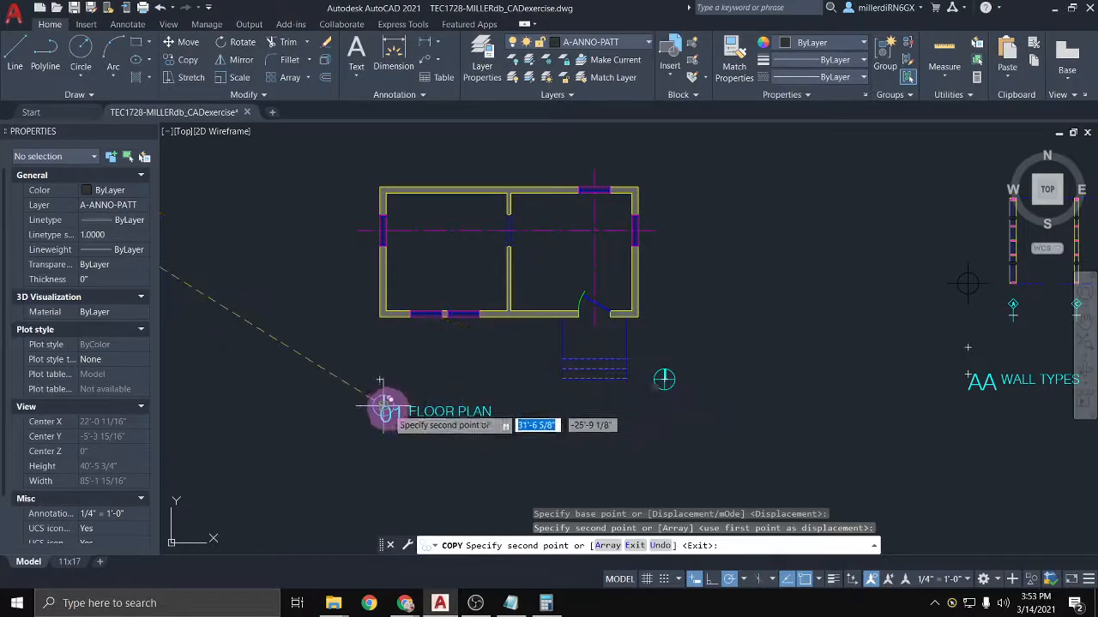
Step: Place another copy of the north arrow just east of the foundation and framing plan's entry steps
scroll(660, 283, "down", 4)
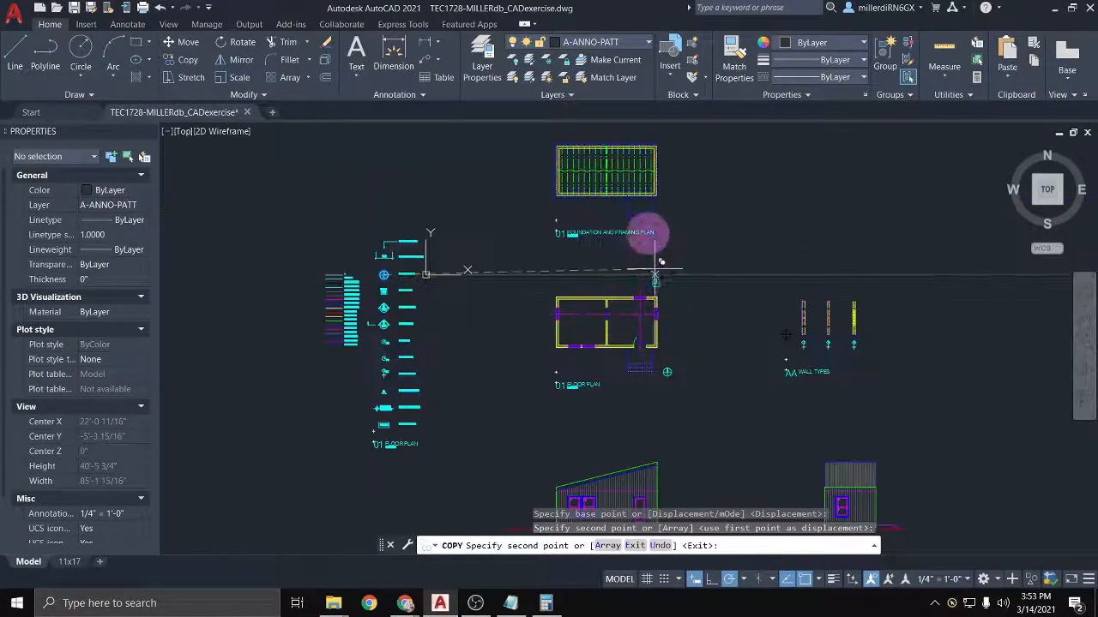
scroll(712, 221, "up", 4)
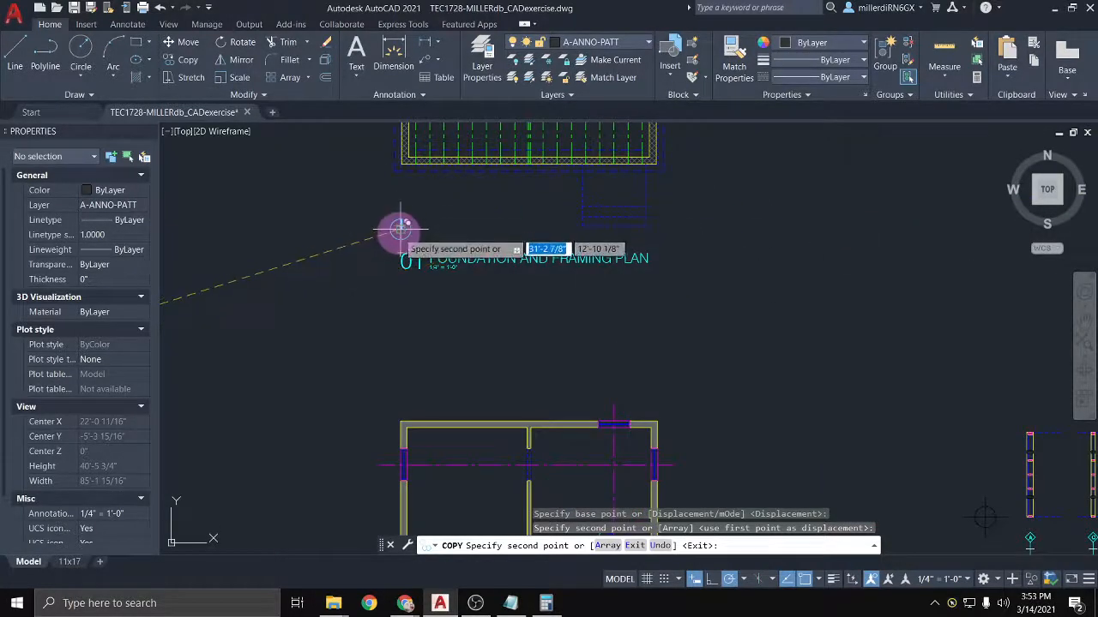
left_click(684, 226)
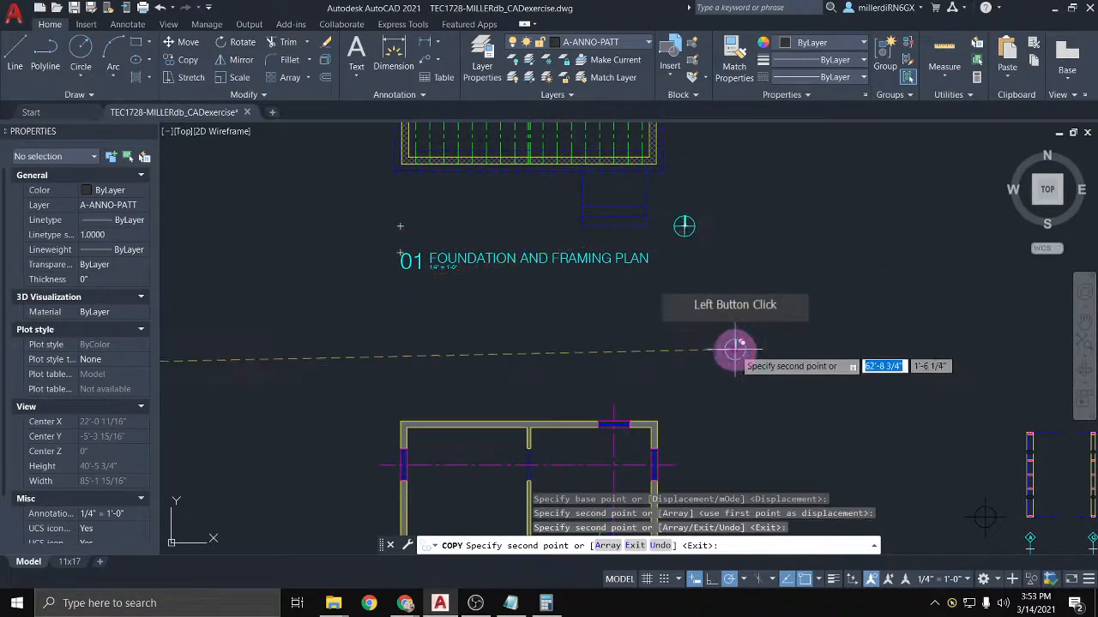
scroll(698, 319, "down", 2)
key("Escape")
Step: Examine the plans, the south and east elevations, the longitudinal section and the legend for annotation symbols still needed
middle_click_drag(670, 316, 458, 233)
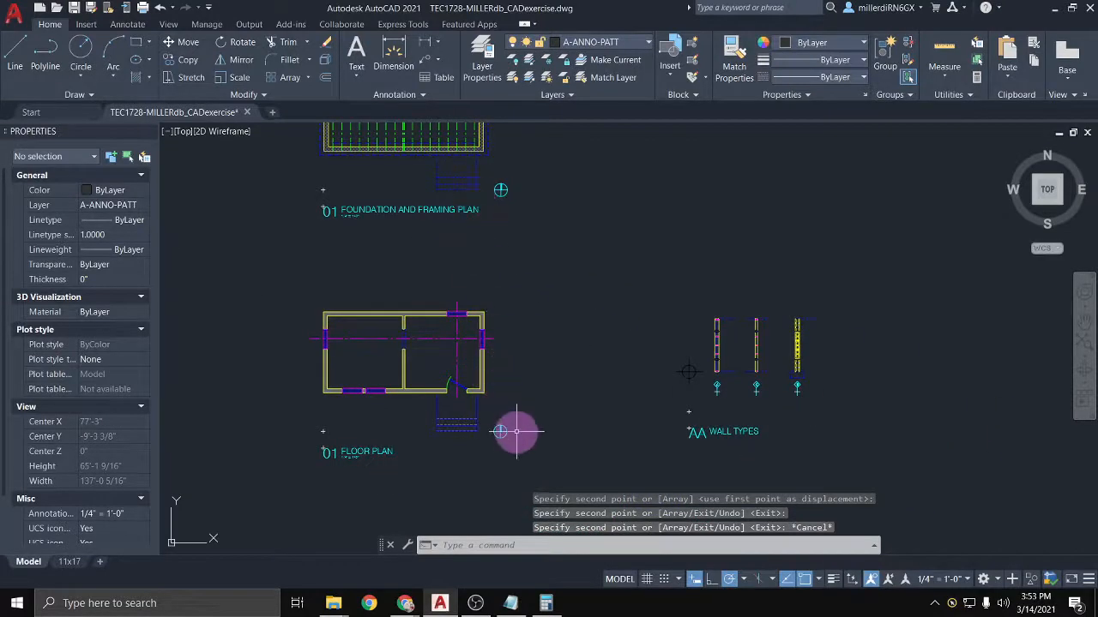
scroll(508, 408, "up", 2)
middle_click_drag(508, 407, 473, 131)
middle_click_drag(526, 350, 532, 113)
scroll(505, 292, "down", 2)
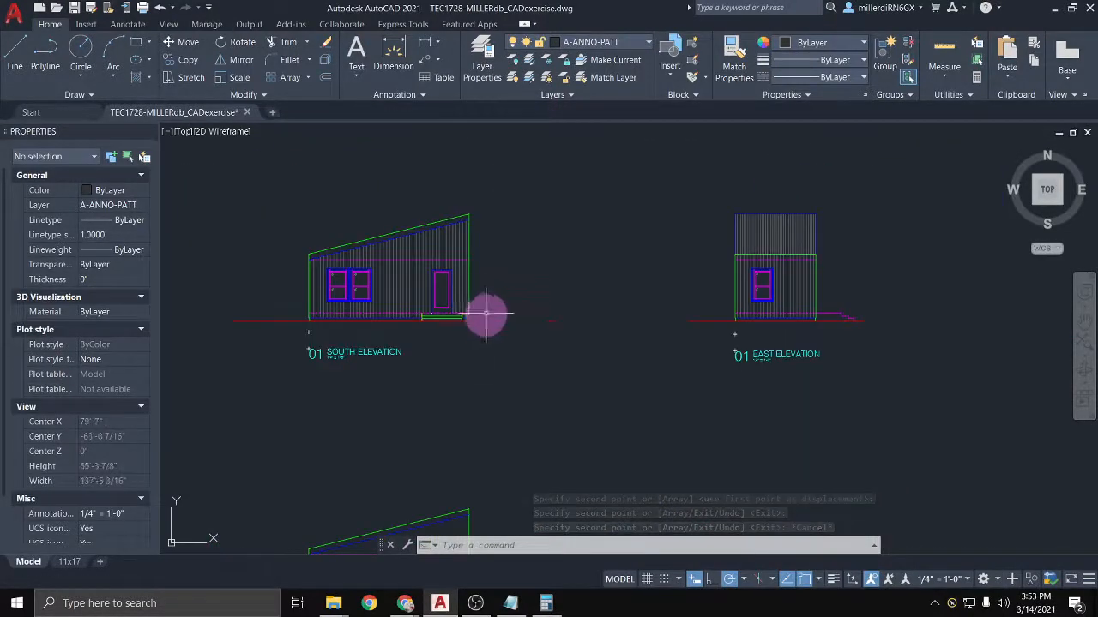
scroll(504, 287, "down", 2)
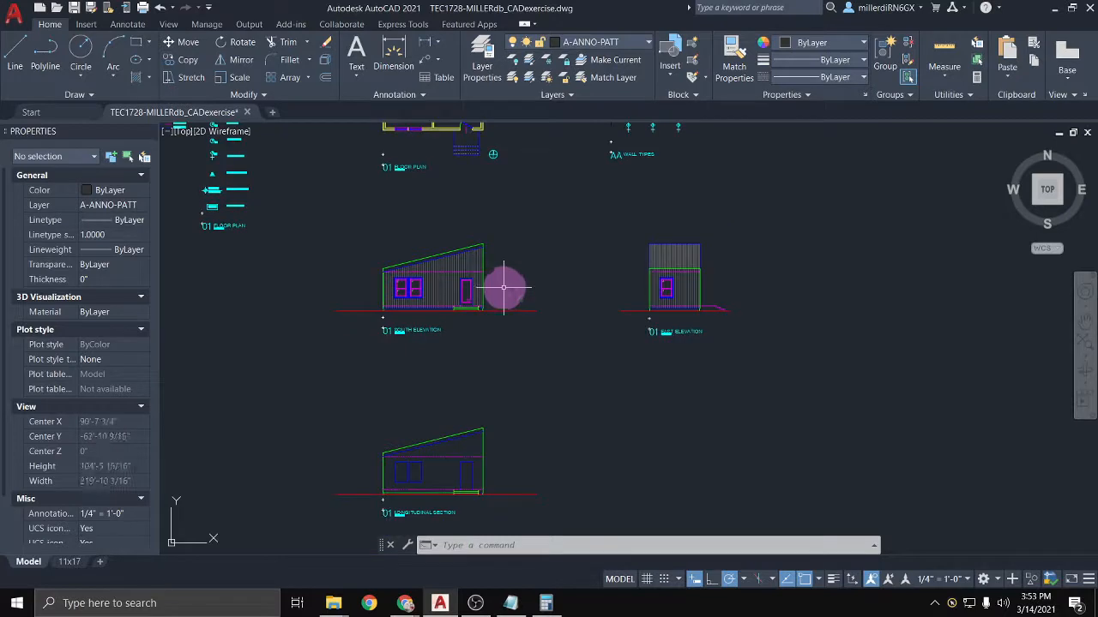
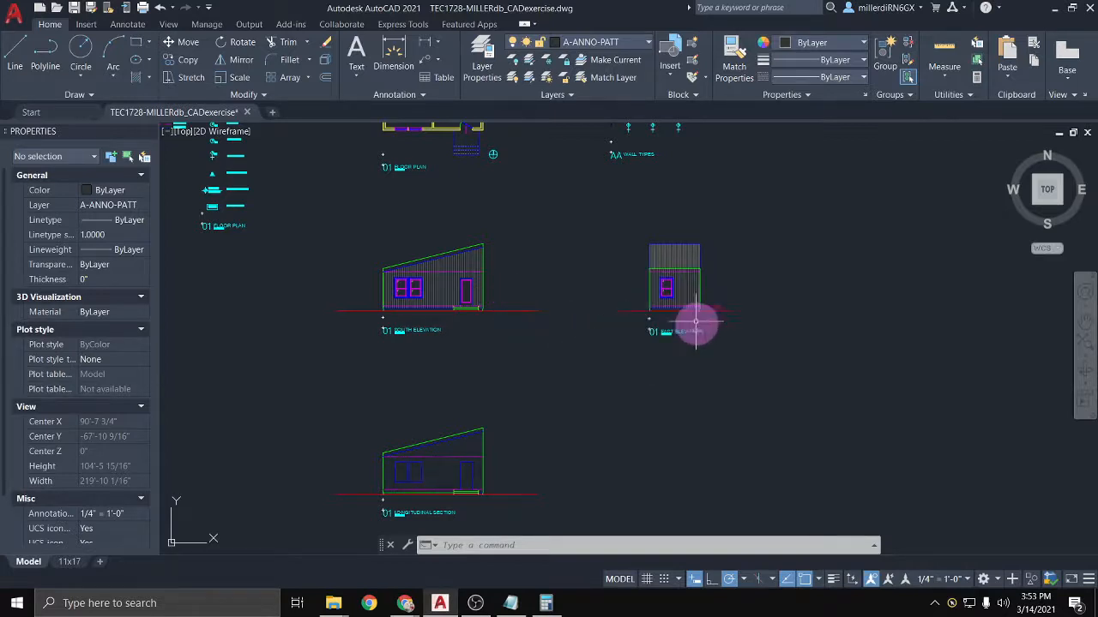
scroll(696, 321, "up", 4)
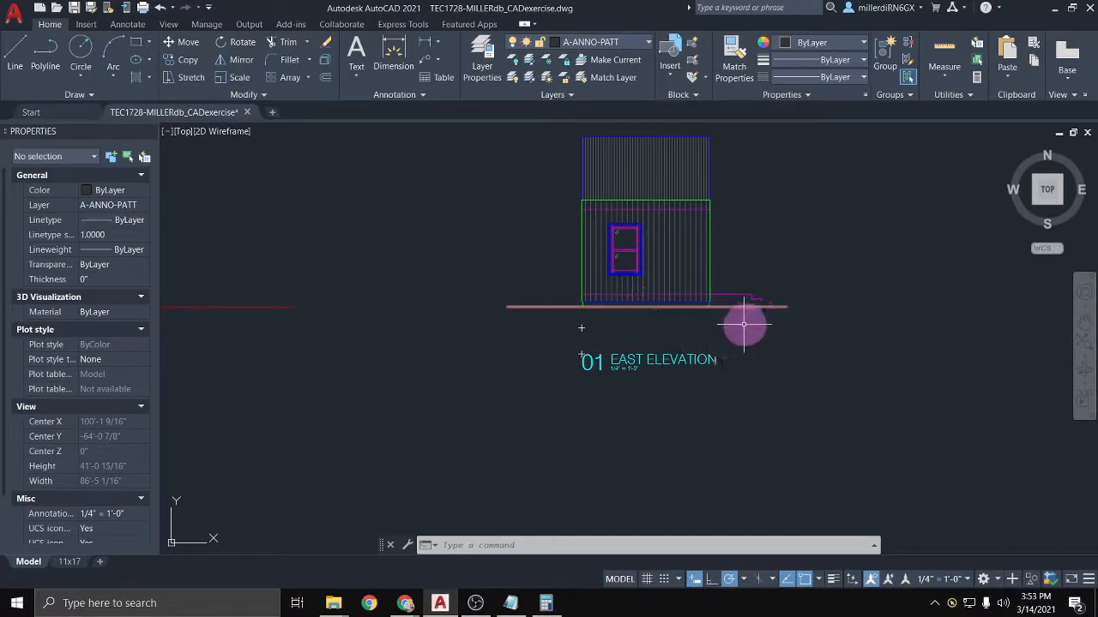
scroll(727, 349, "down", 4)
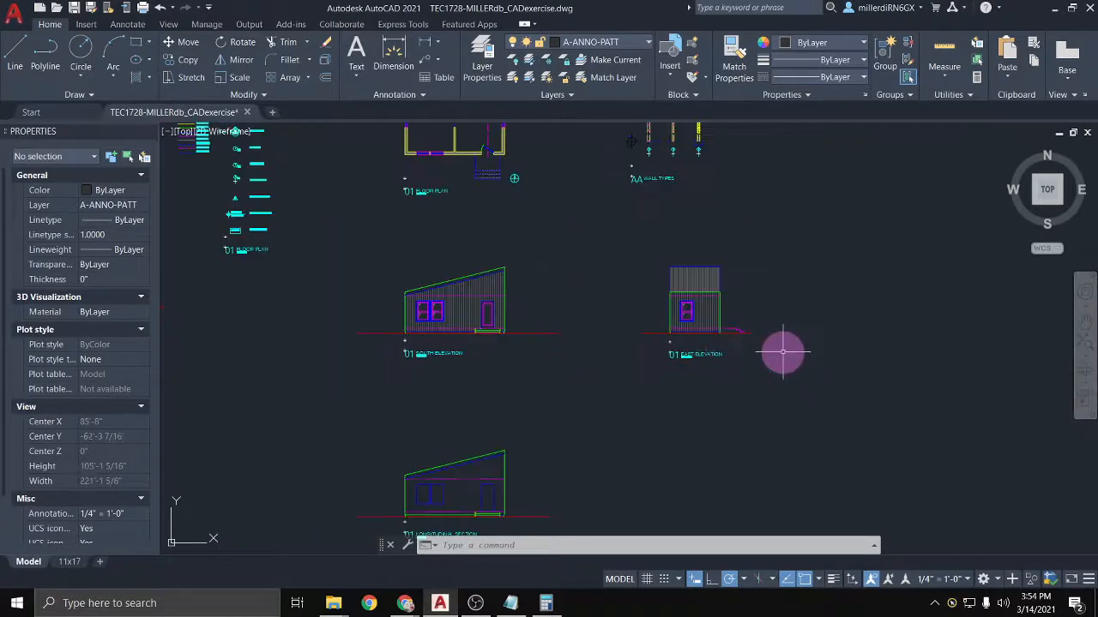
mouse_move(531, 217)
middle_mouse_down()
mouse_move(558, 232)
mouse_move(571, 326)
mouse_move(549, 251)
middle_mouse_up()
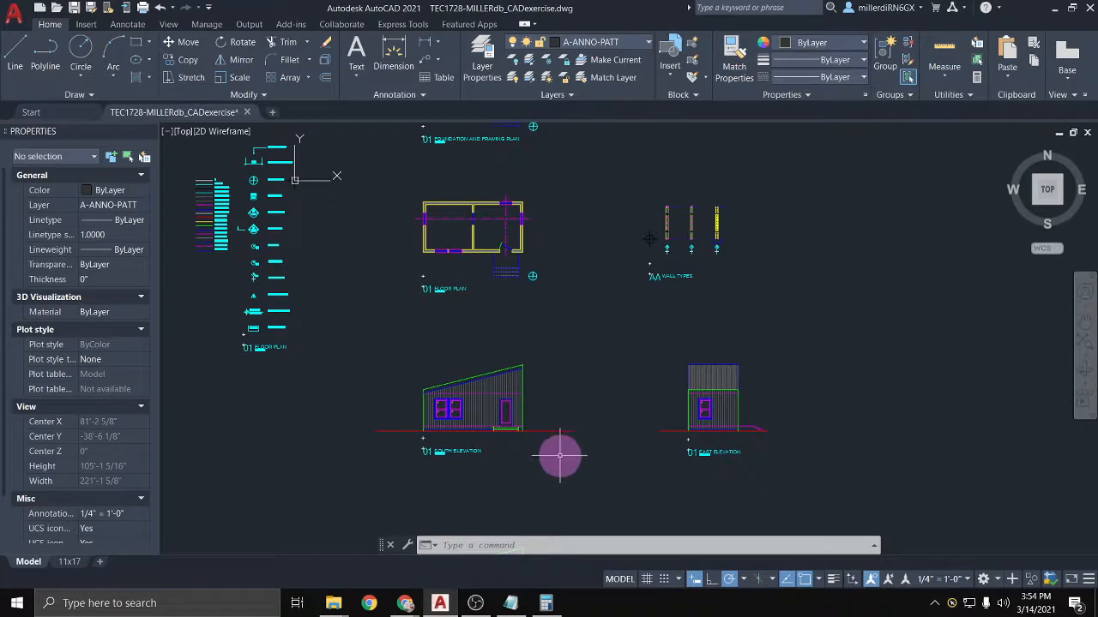
middle_click_drag(704, 454, 714, 396)
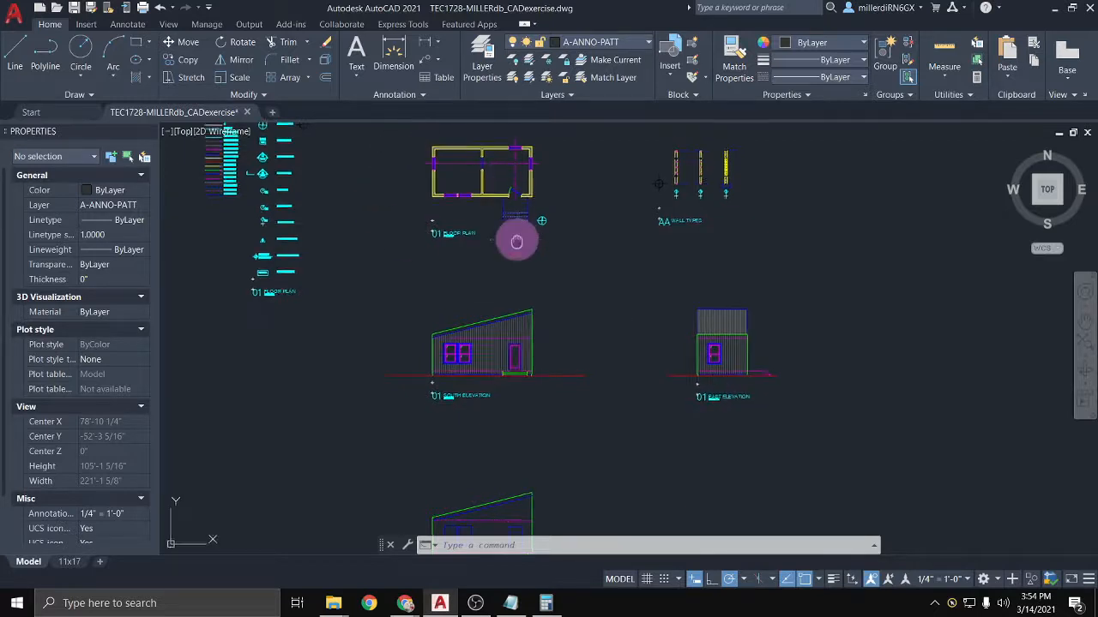
middle_click_drag(515, 238, 524, 396)
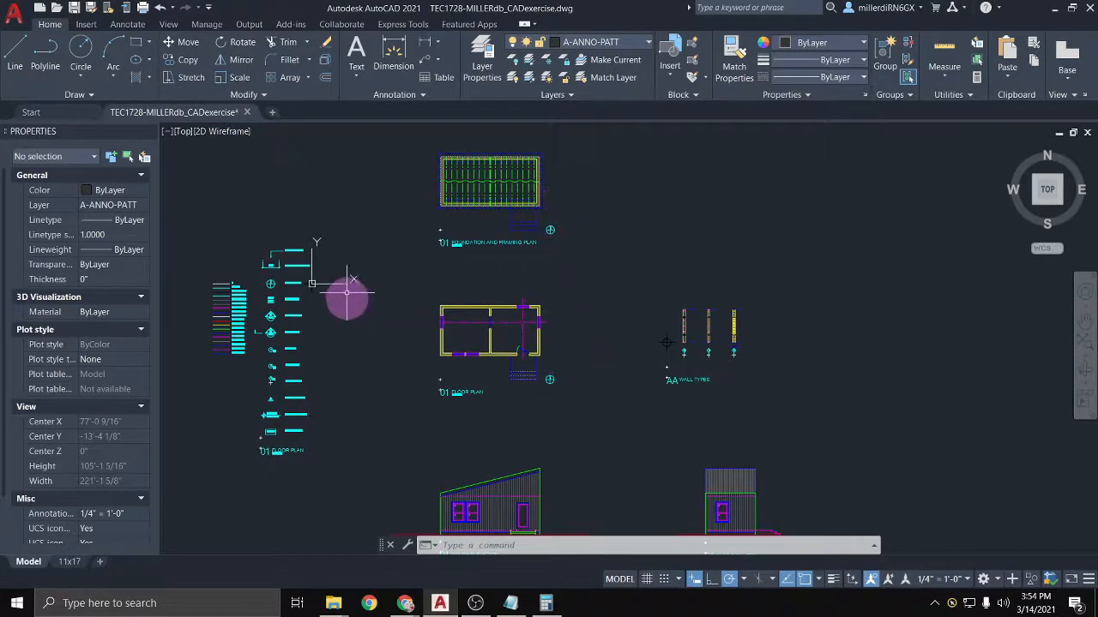
Step: Copy the room label from the symbol legend into the floor plan's west room
scroll(304, 283, "up", 5)
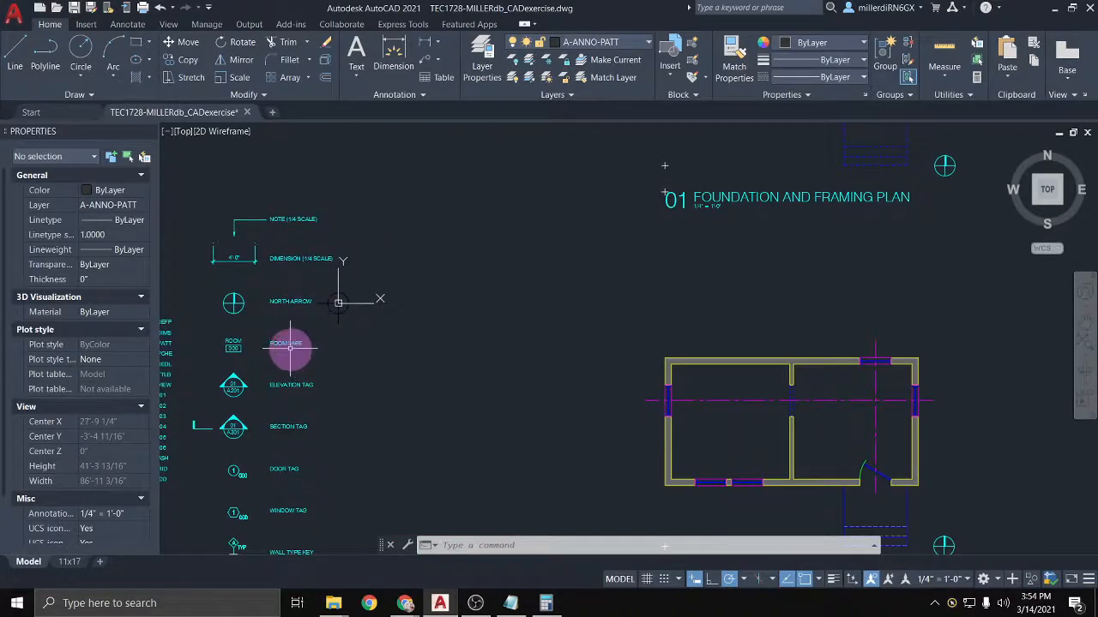
left_click(234, 348)
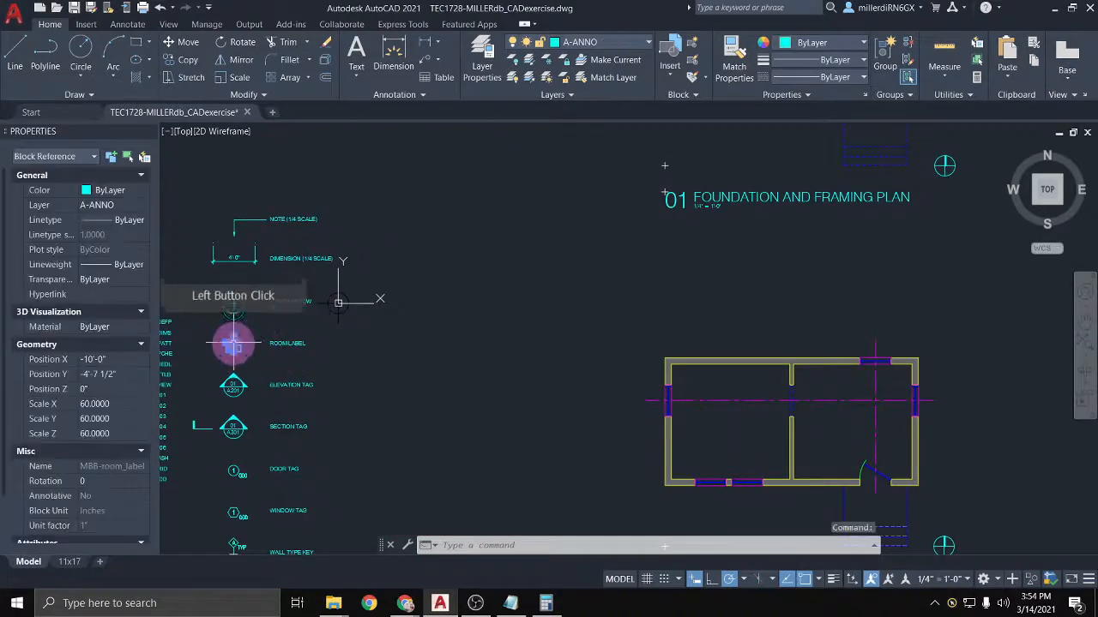
scroll(235, 341, "up", 4)
scroll(233, 338, "down", 3)
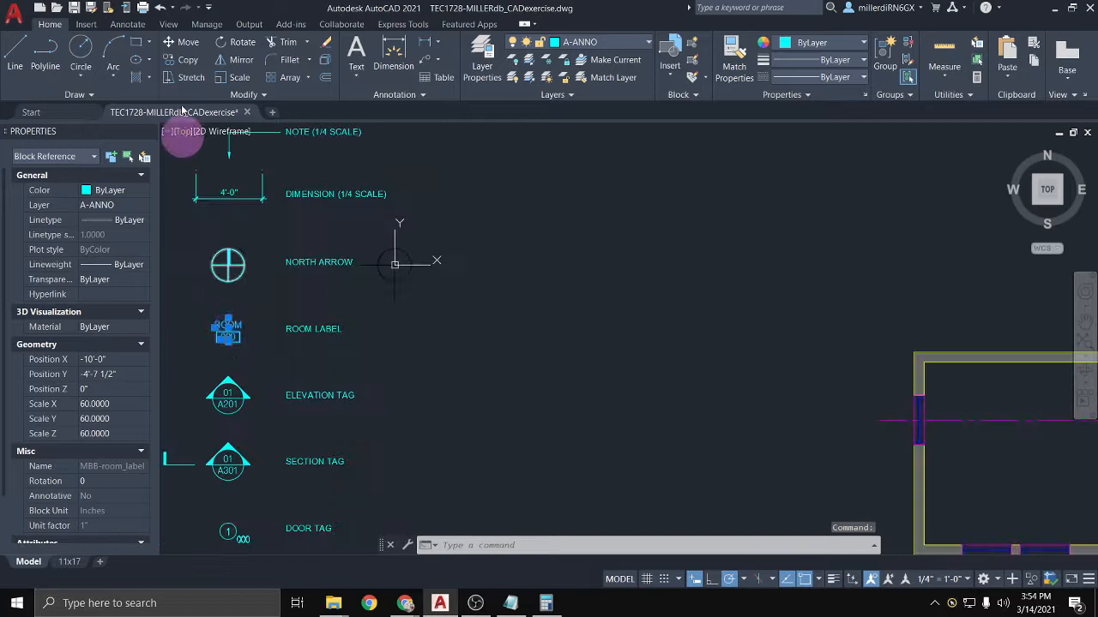
left_click(189, 60)
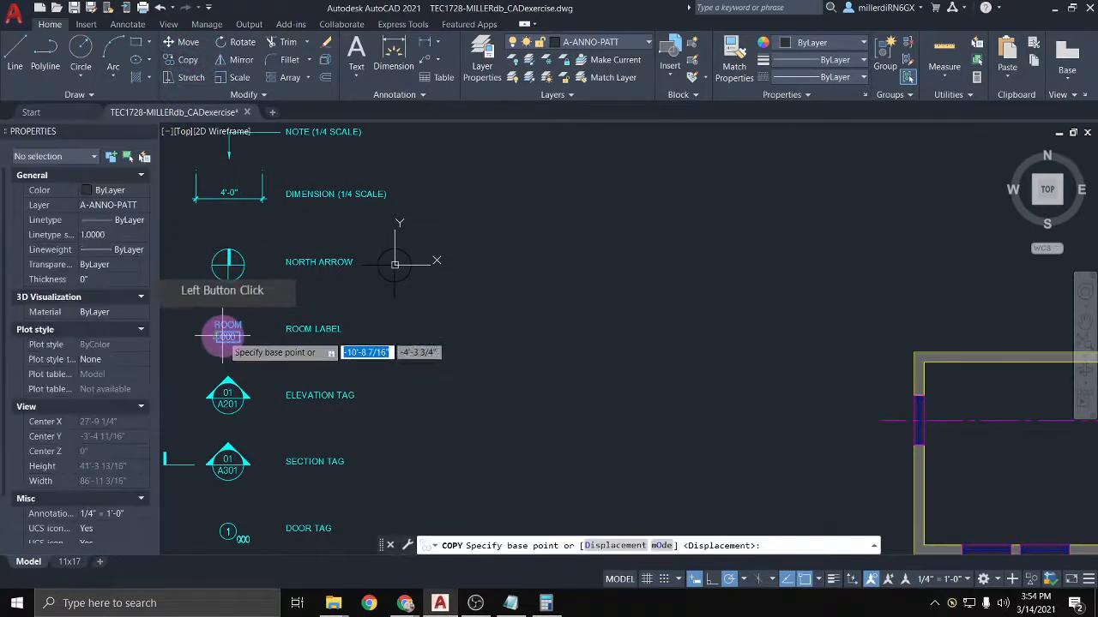
left_click(230, 335)
scroll(280, 327, "down", 2)
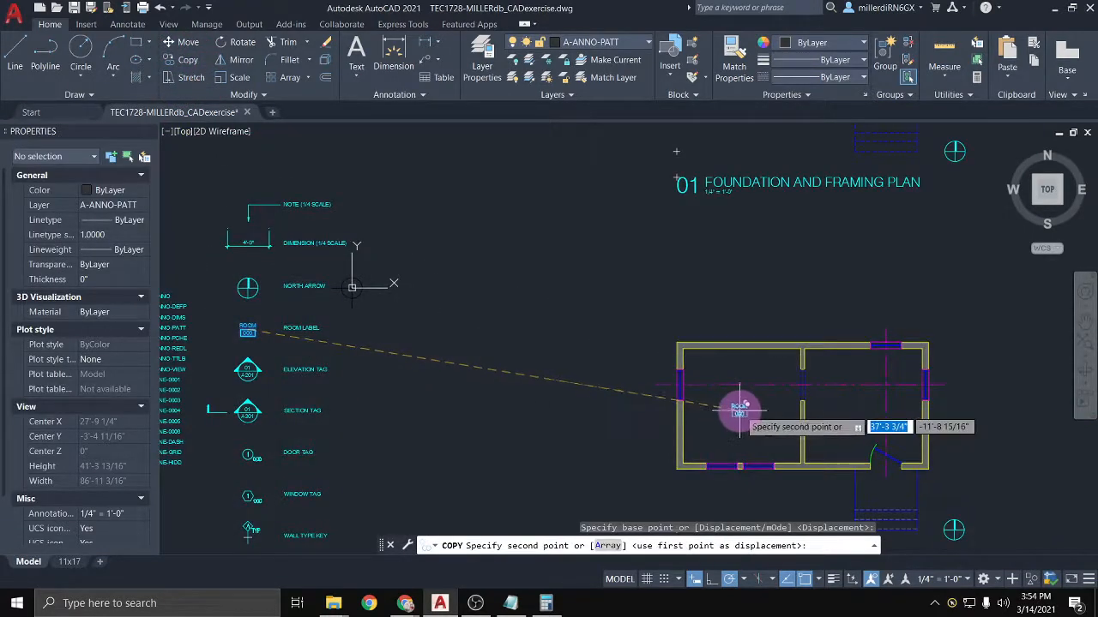
left_click(739, 409)
Step: Place a second copy of the room label in the floor plan's east room with the entry door
middle_click_drag(838, 414, 467, 434)
scroll(418, 433, "up", 6)
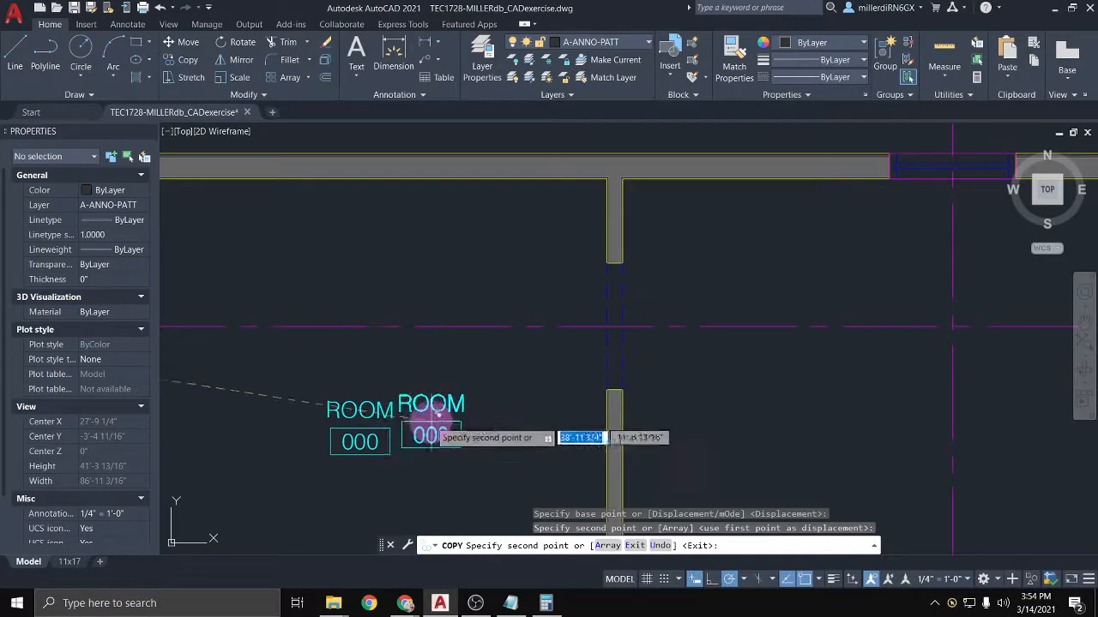
scroll(727, 420, "down", 2)
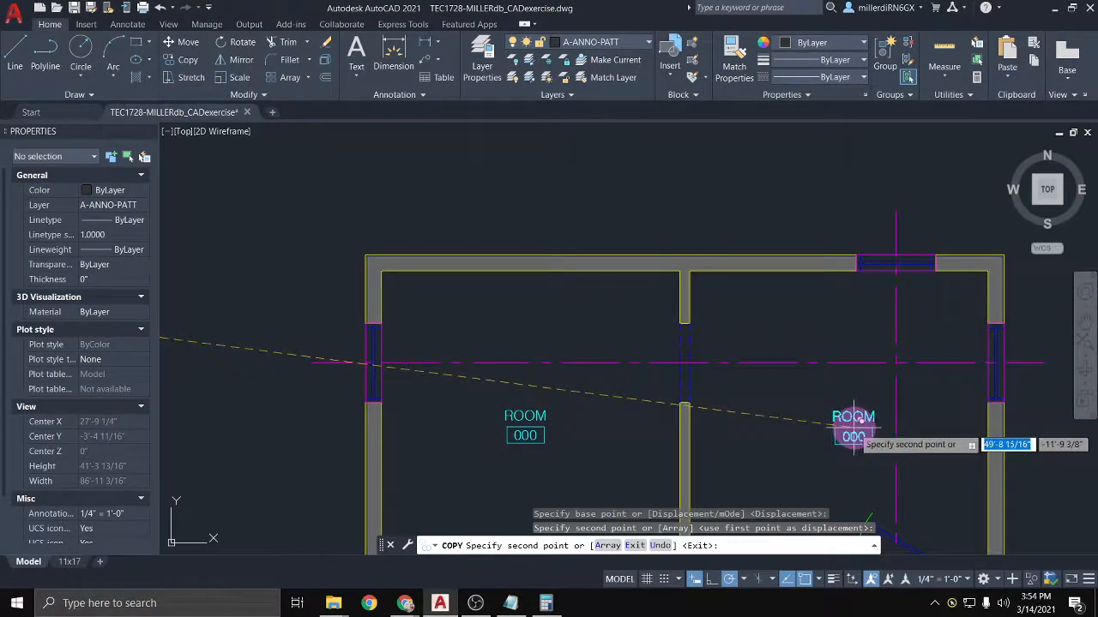
left_click(854, 426)
scroll(819, 433, "down", 6)
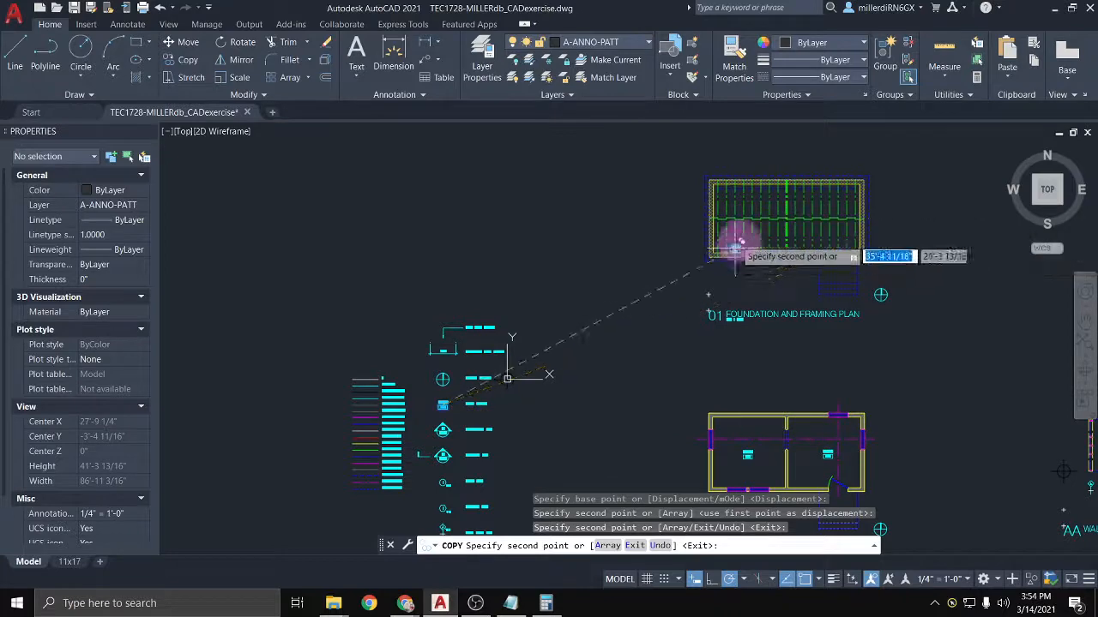
scroll(834, 357, "down", 2)
mouse_move(820, 386)
middle_mouse_down()
mouse_move(775, 203)
mouse_move(711, 128)
middle_mouse_up()
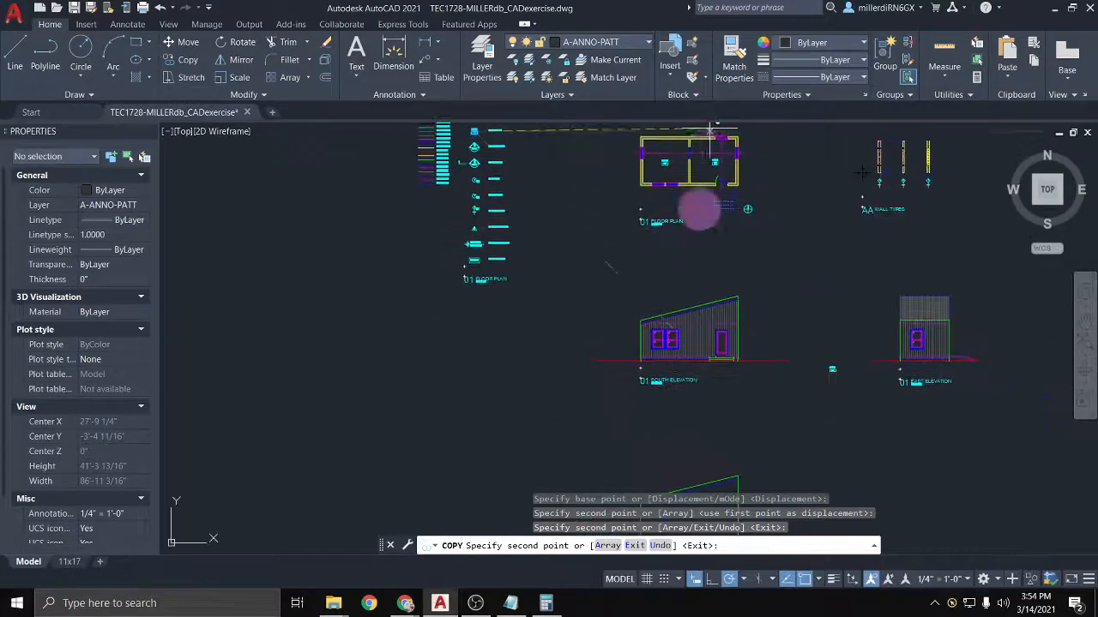
mouse_move(722, 377)
middle_mouse_down()
mouse_move(665, 167)
mouse_move(696, 358)
middle_mouse_up()
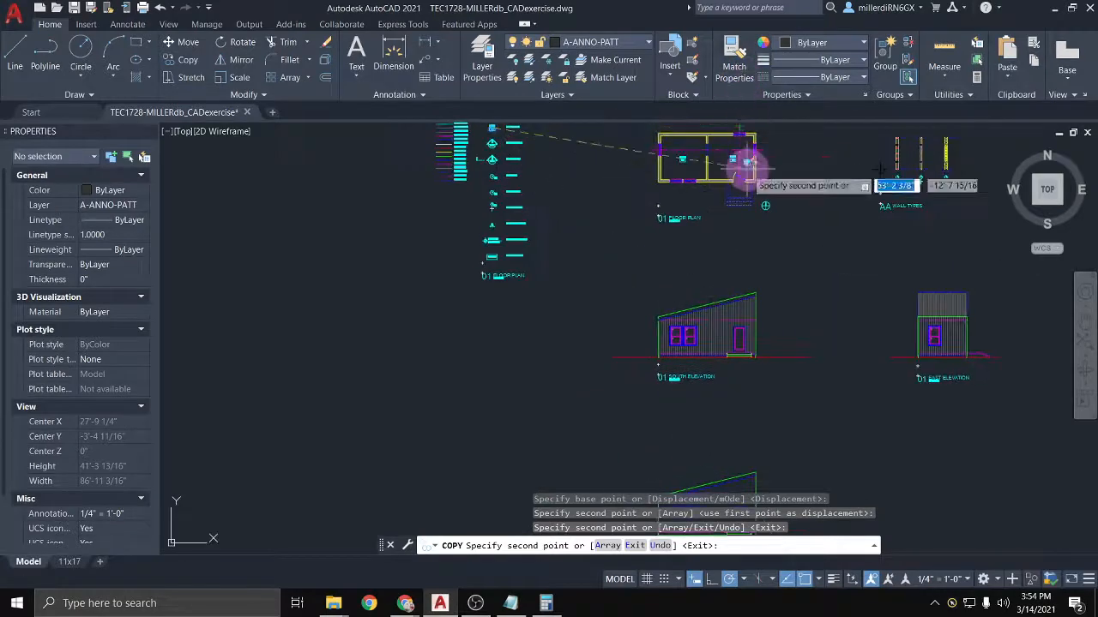
scroll(736, 159, "up", 2)
key("Escape")
Step: Set the room number attribute of the east room's label to 001
middle_click_drag(736, 158, 774, 275)
scroll(774, 275, "up", 6)
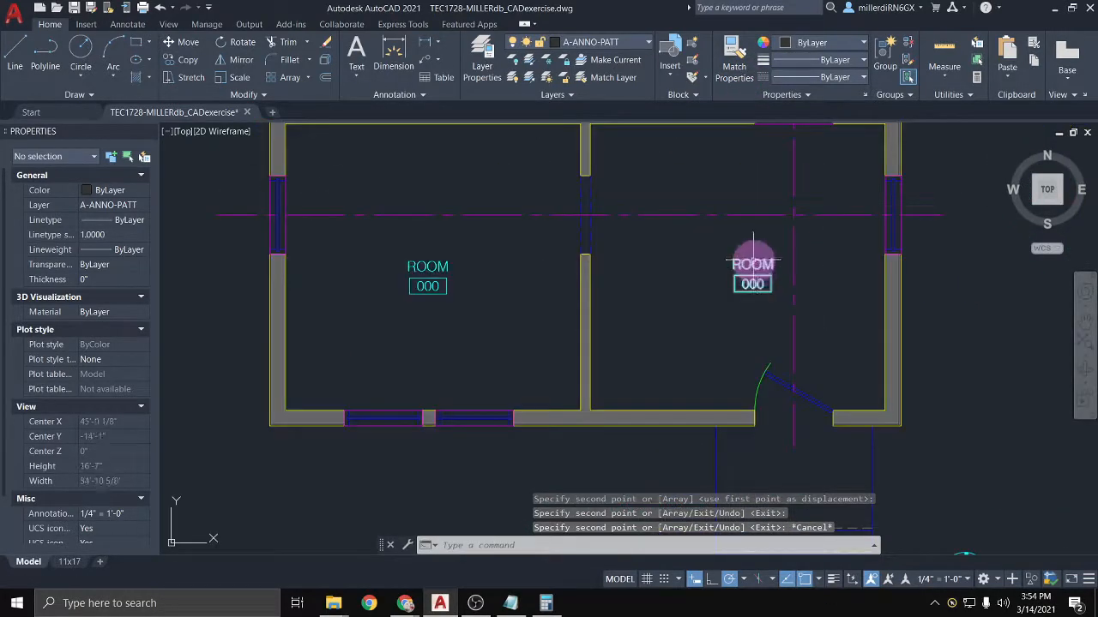
left_click(753, 264)
double_click(753, 265)
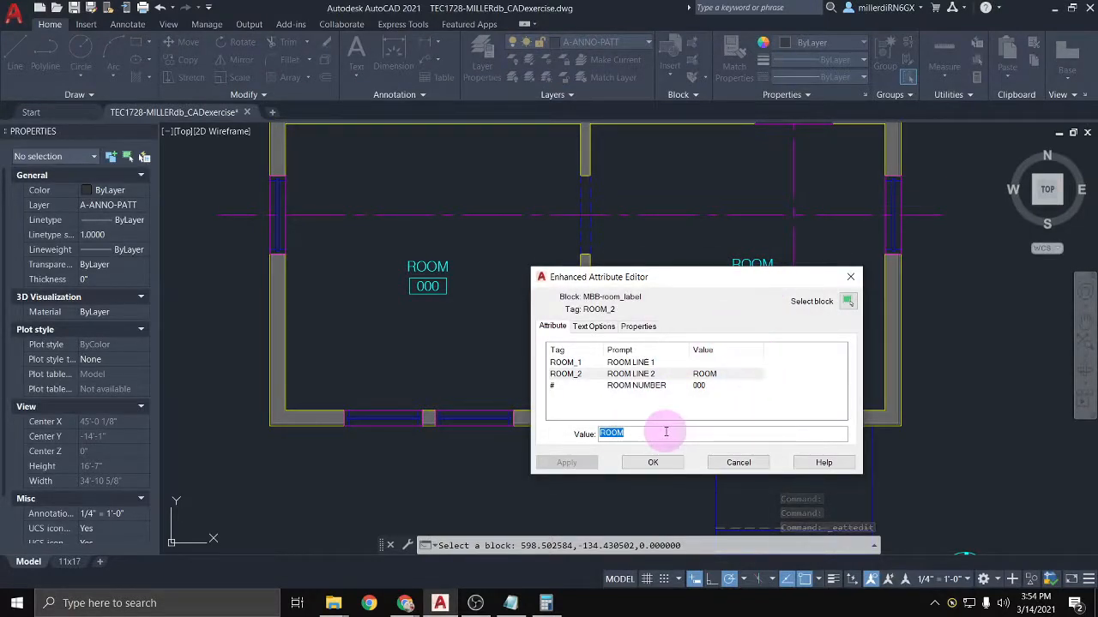
left_click(660, 385)
left_click(634, 438)
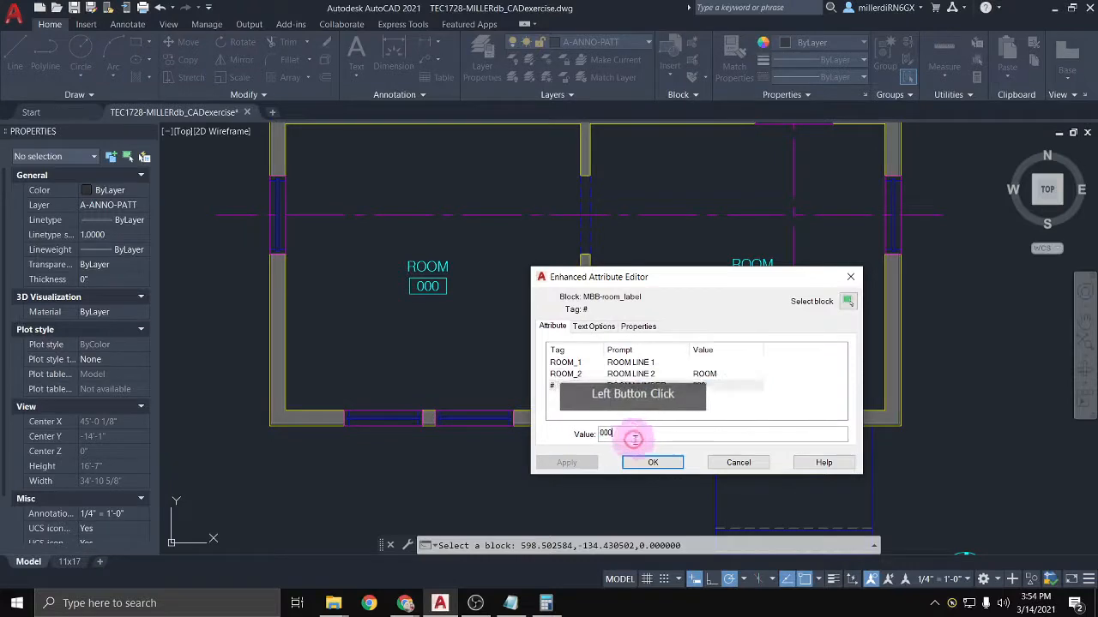
key("BackSpace")
type("1")
left_click(653, 463)
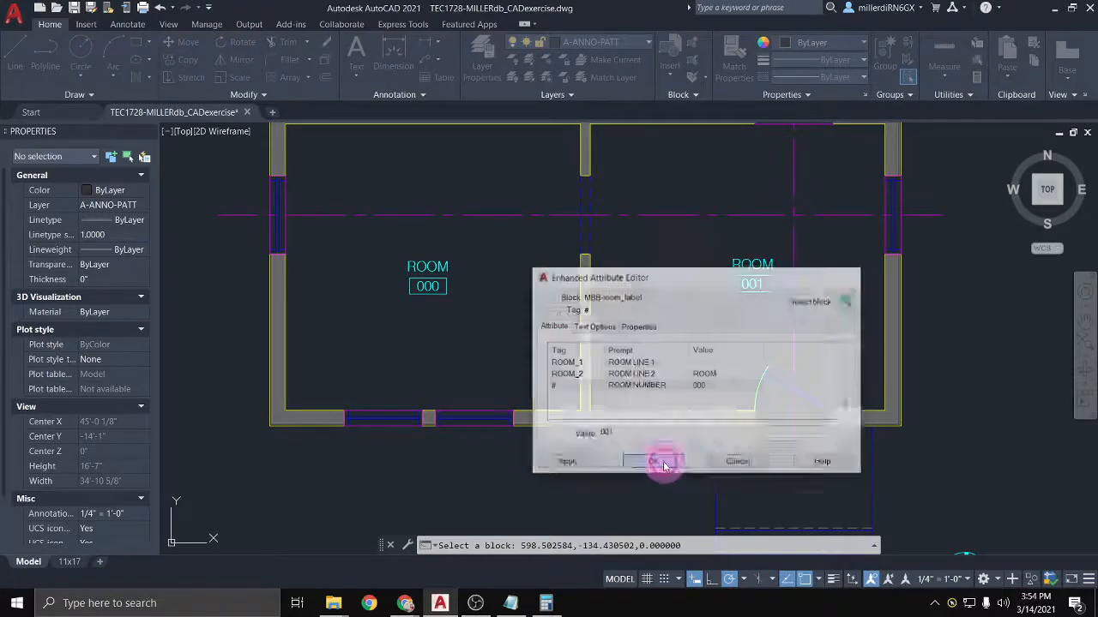
Step: Set the room number attribute of the west room's label to 002
double_click(454, 288)
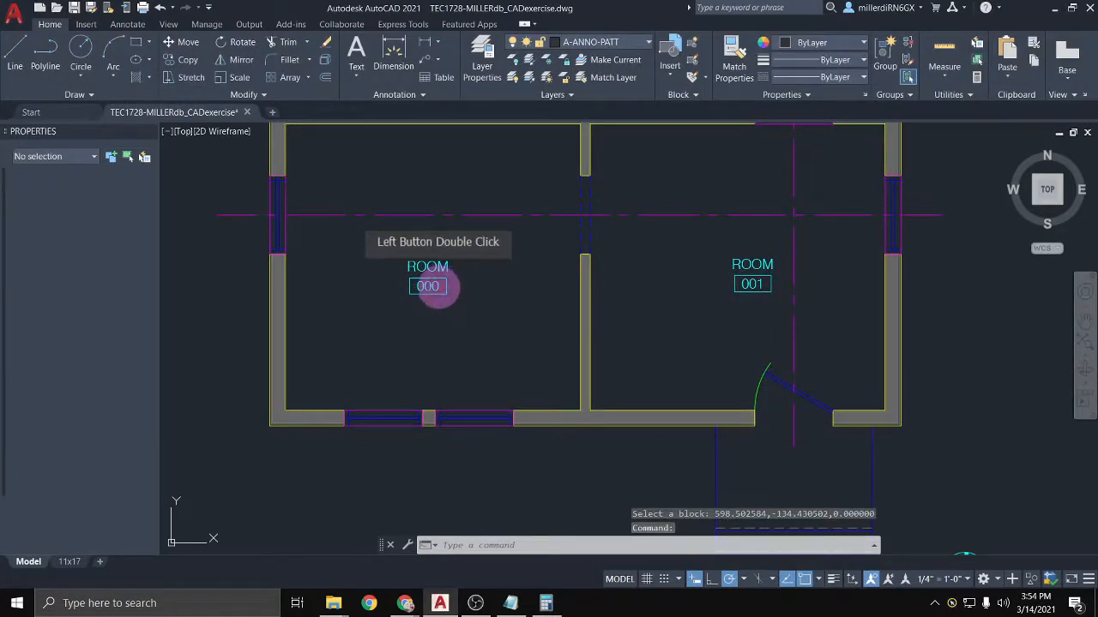
left_click(615, 430)
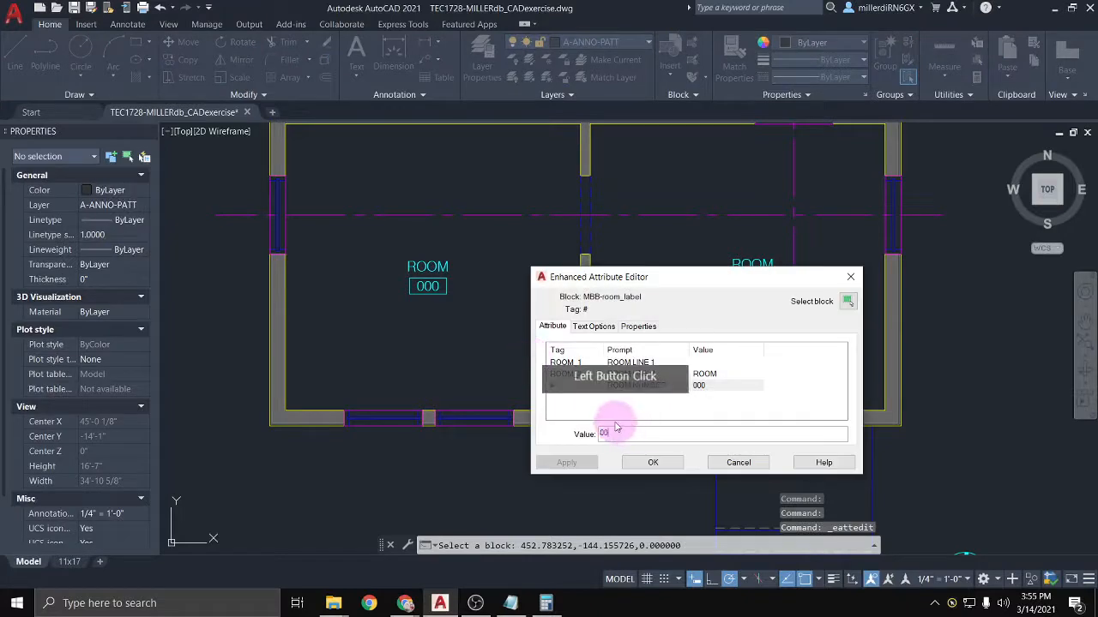
left_click(656, 464)
scroll(661, 457, "down", 4)
scroll(532, 343, "down", 2)
key("Escape")
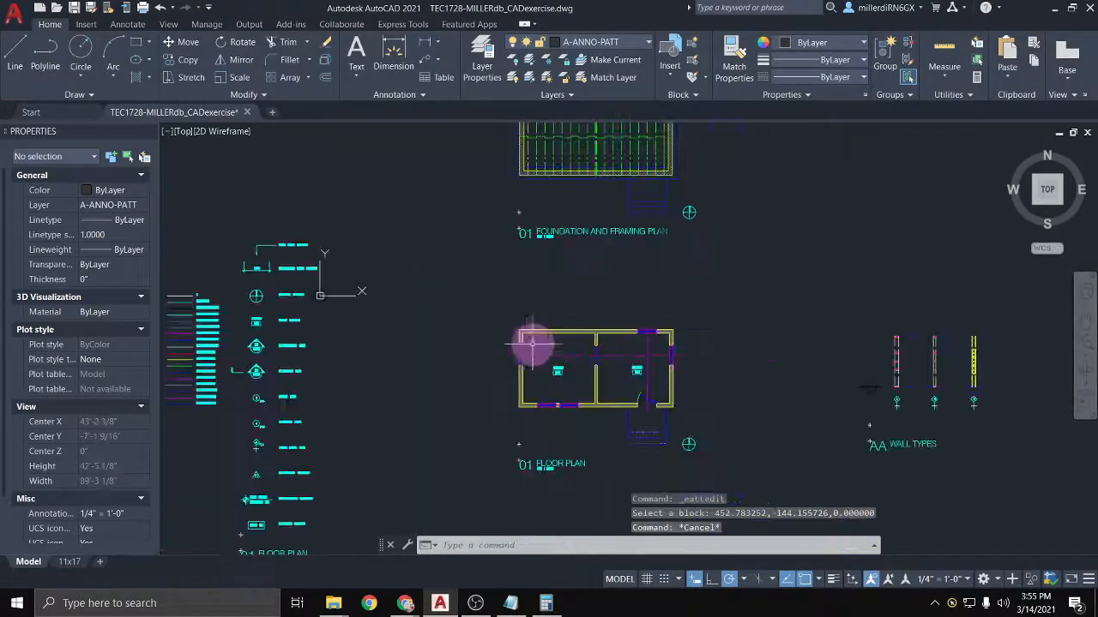
Step: Copy the door tag from the symbol legend to the entry door opening in the floor plan's south wall
middle_click_drag(281, 330, 467, 299)
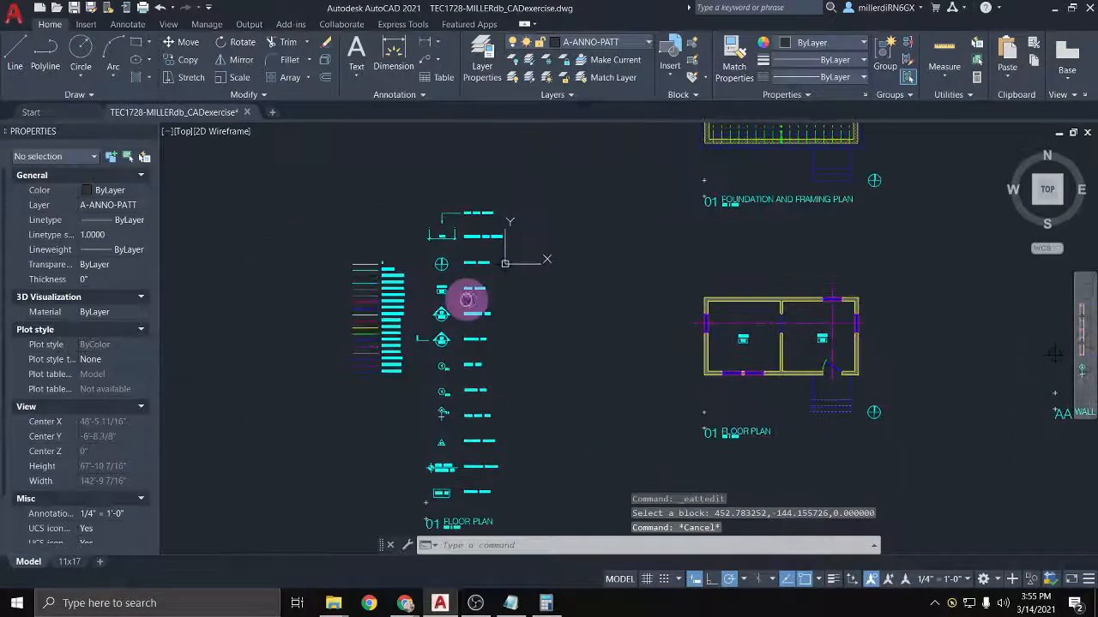
scroll(463, 314, "up", 2)
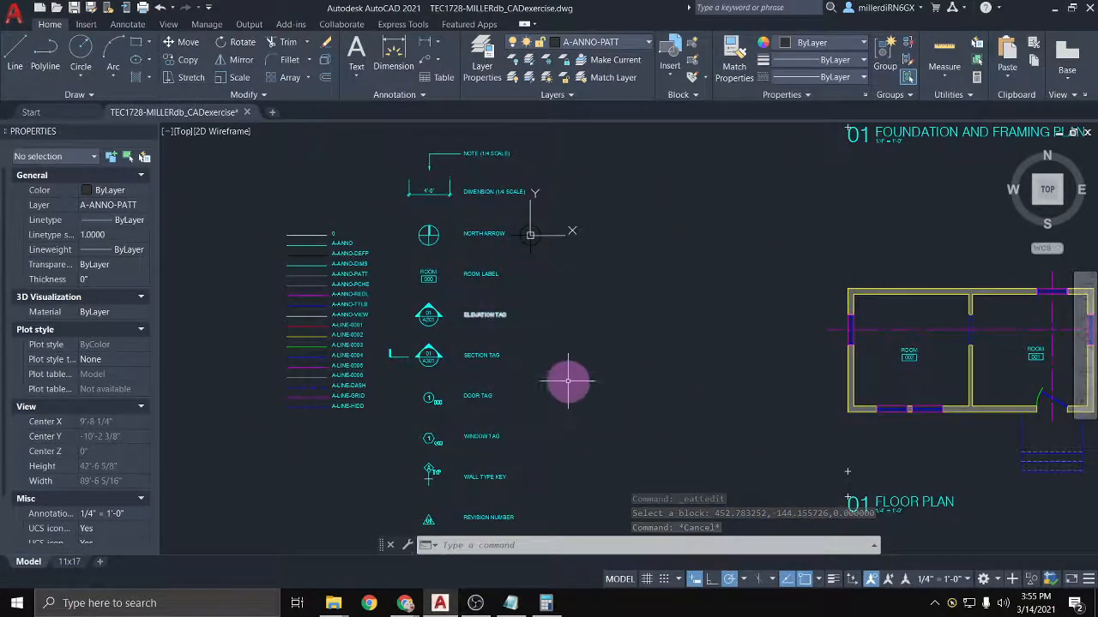
scroll(502, 353, "down", 2)
middle_click_drag(471, 287, 428, 214)
scroll(435, 271, "up", 3)
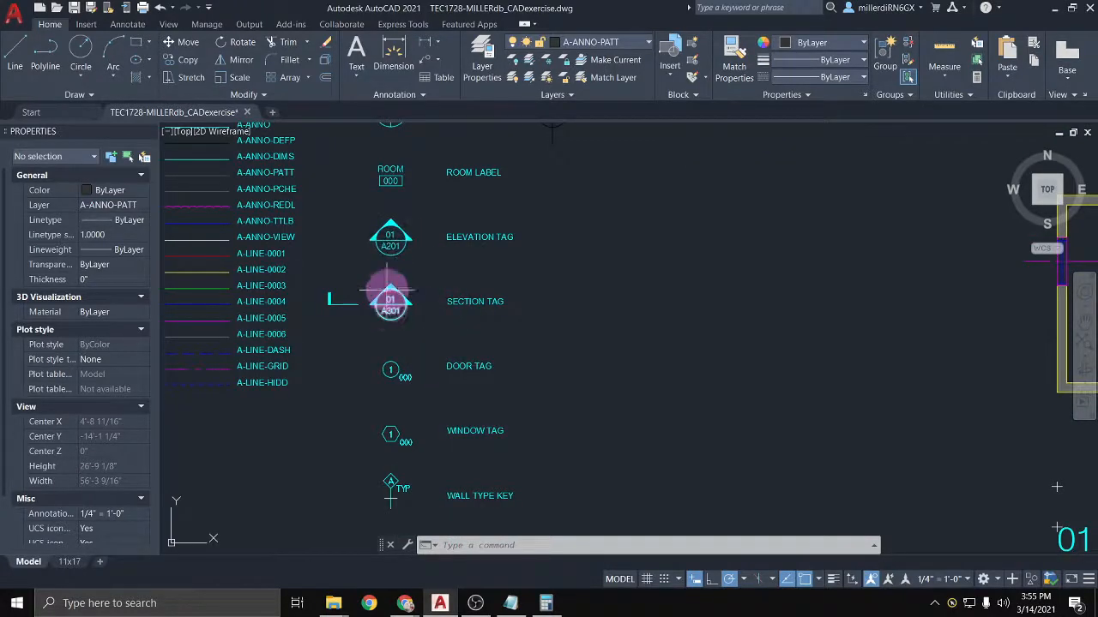
scroll(393, 265, "down", 2)
middle_click_drag(422, 345, 330, 327)
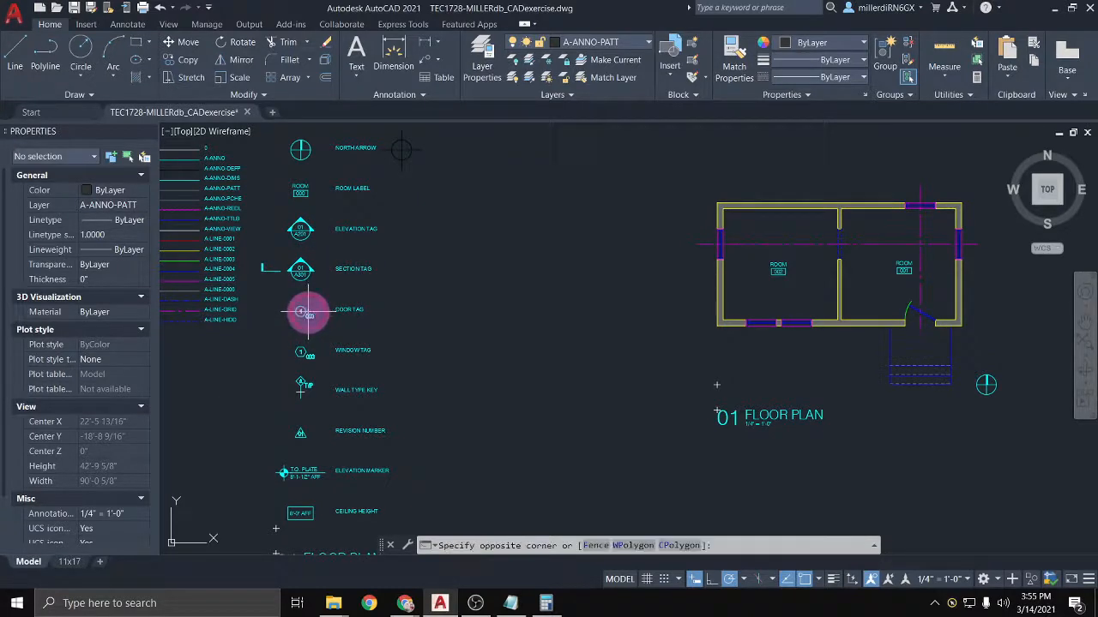
left_click(287, 319)
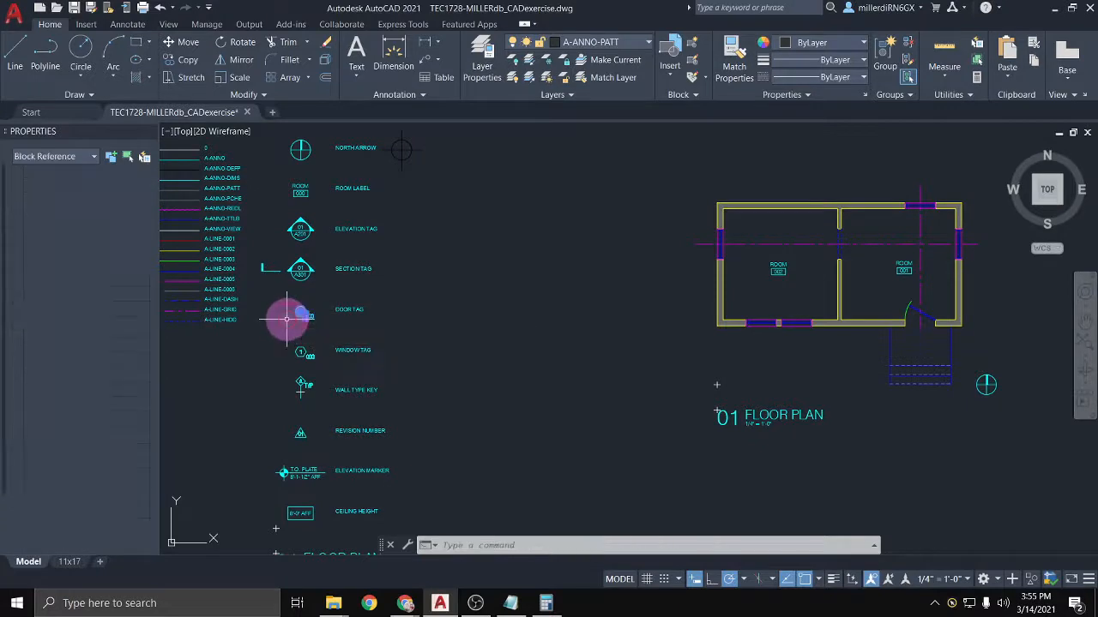
left_click(195, 62)
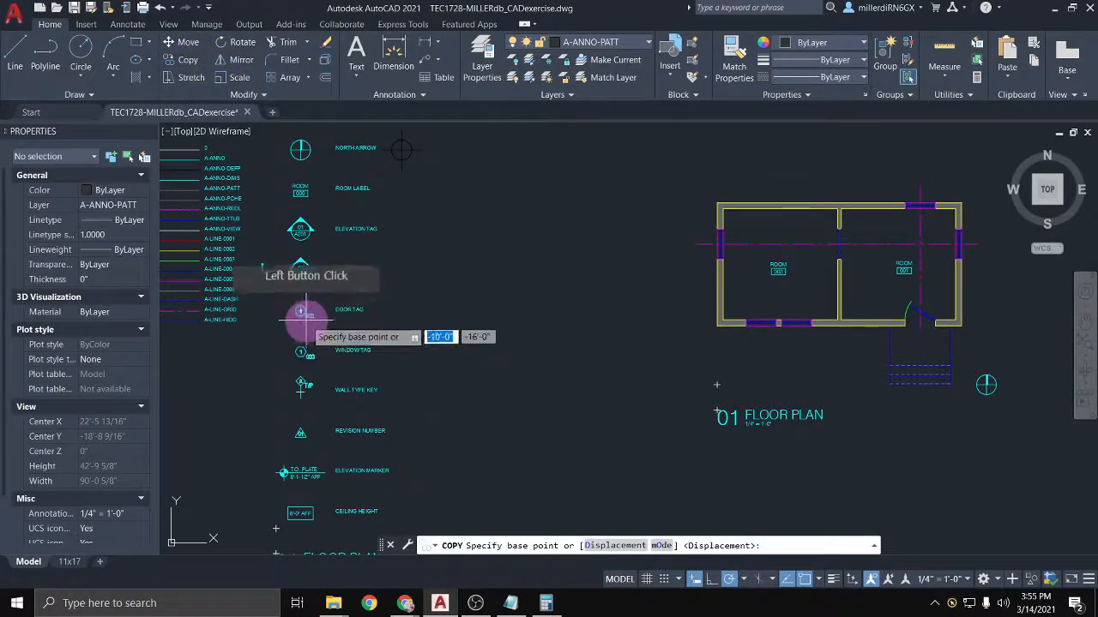
left_click(307, 310)
scroll(905, 357, "up", 5)
middle_click_drag(921, 329, 766, 378)
scroll(776, 359, "up", 2)
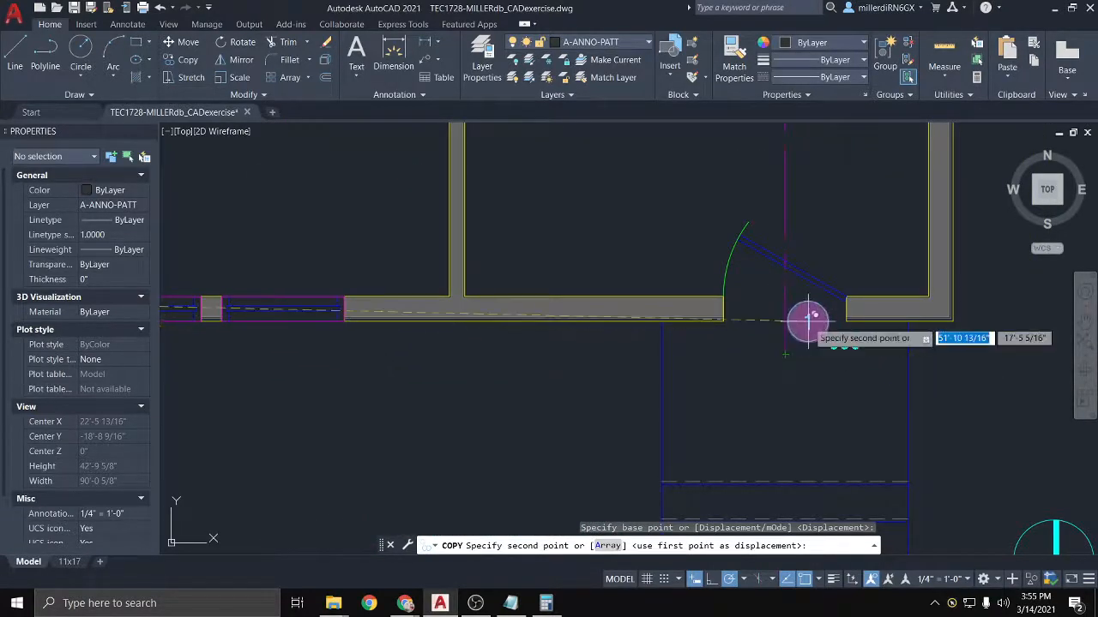
left_click(807, 319)
Step: Place a second copy of the door tag beside the opening in the partition between the two rooms
scroll(701, 288, "down", 2)
middle_click_drag(622, 236, 656, 351)
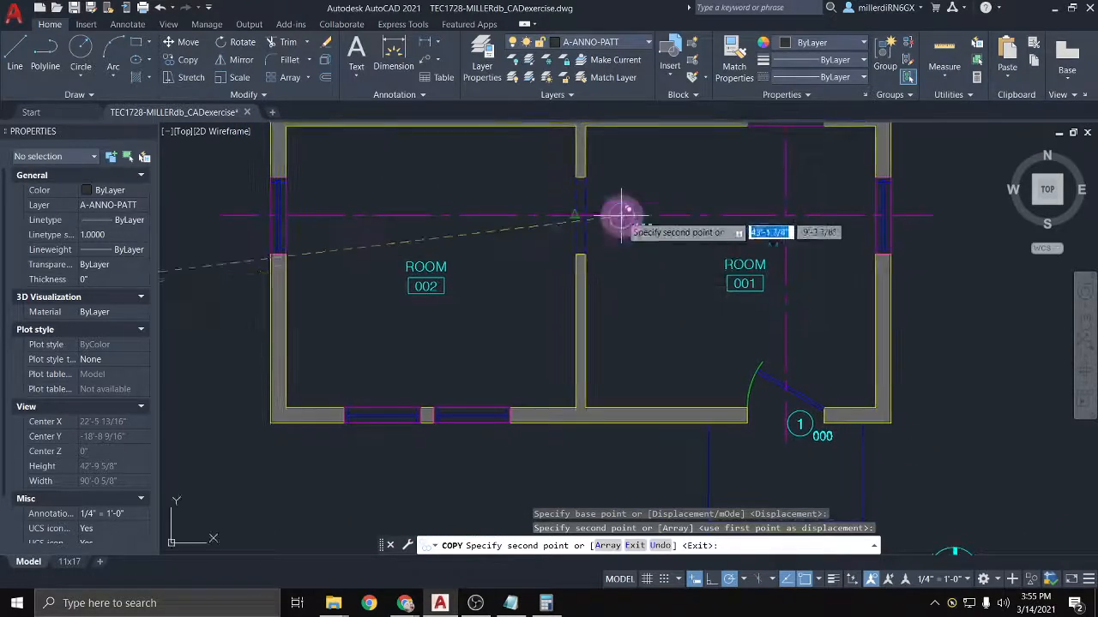
scroll(604, 230, "up", 3)
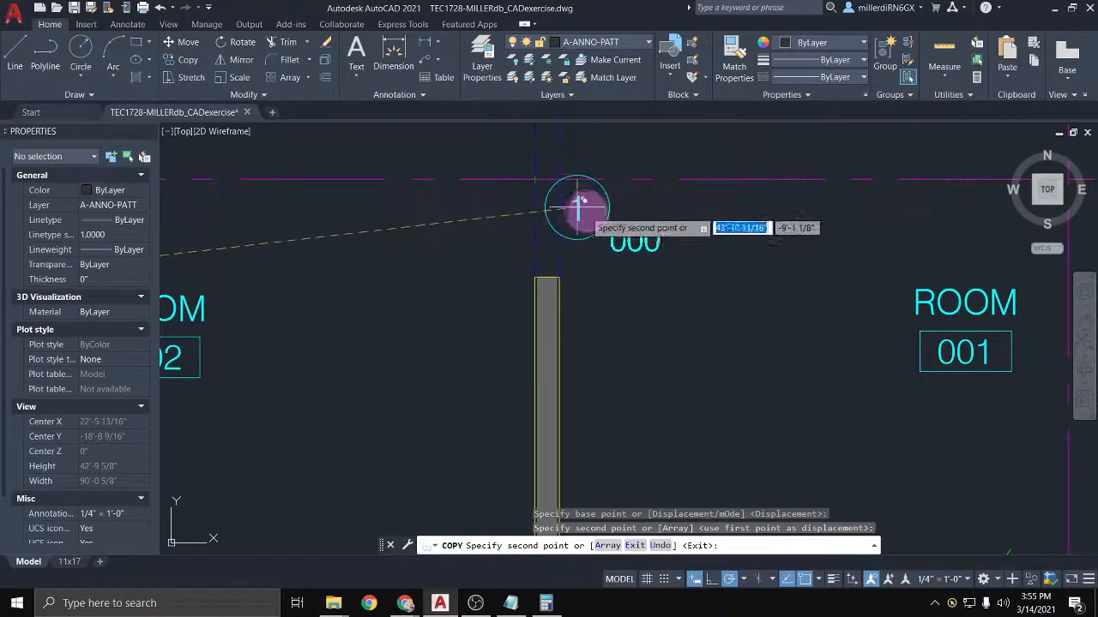
left_click(604, 215)
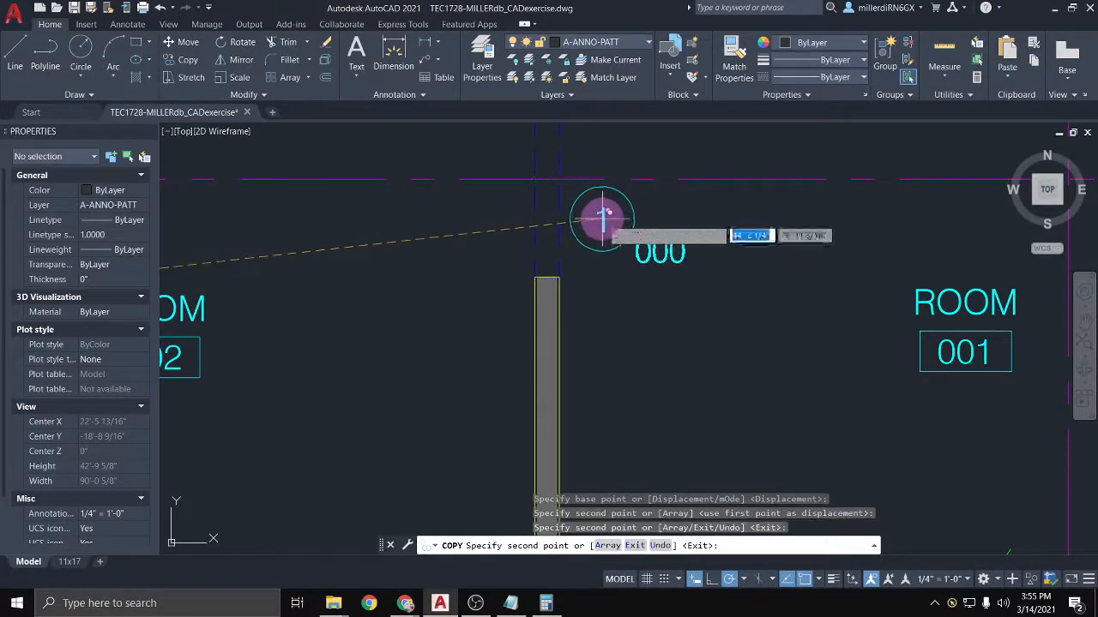
key("Escape")
Step: Set the partition opening's door tag to DOOR-NO 2 and ROOM-NO 3068
double_click(653, 250)
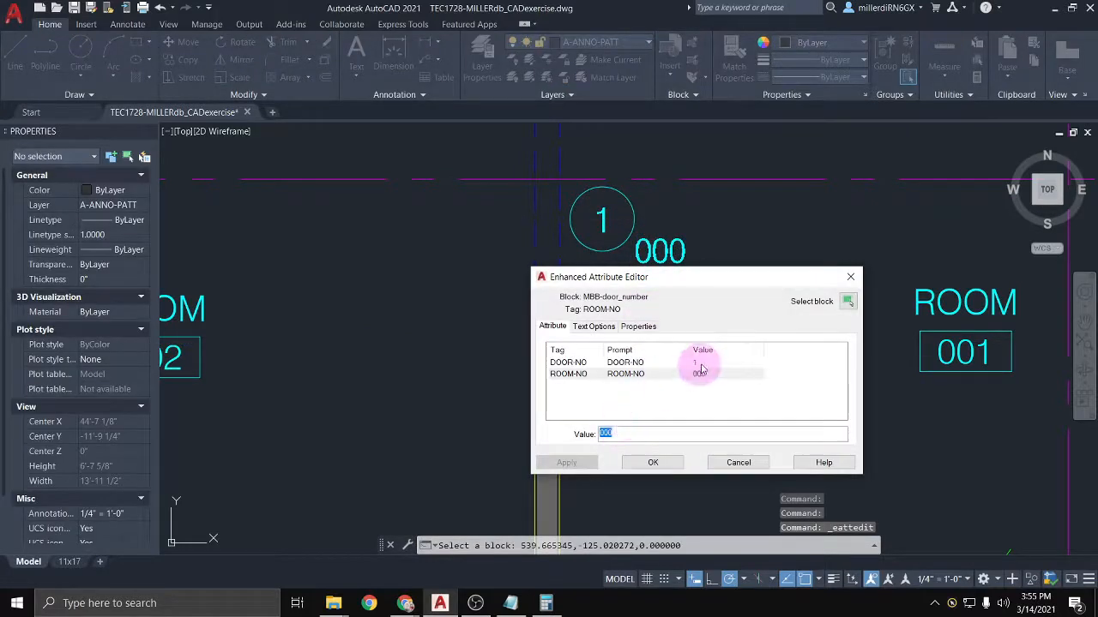
left_click(700, 364)
double_click(606, 434)
type("2")
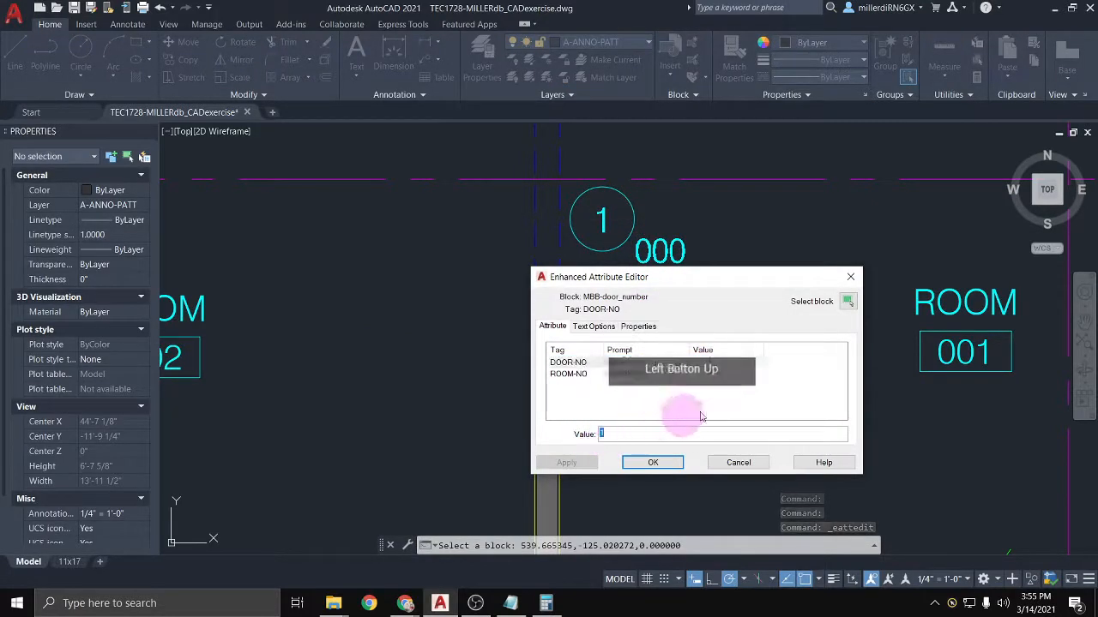
left_click(698, 375)
left_click_drag(628, 432, 552, 423)
type("3068")
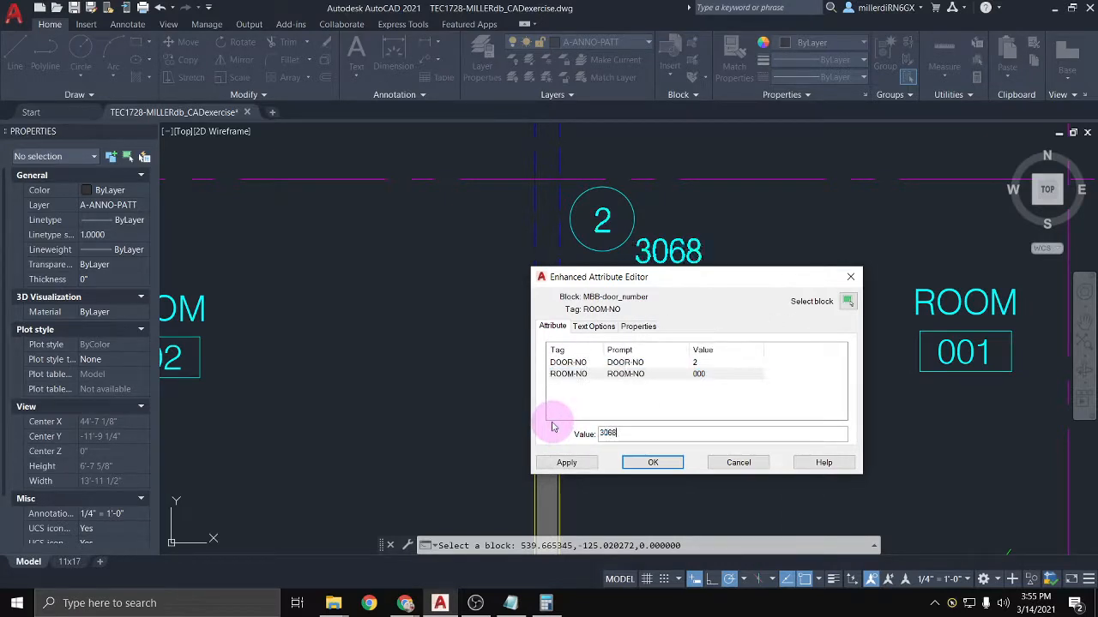
left_click(650, 463)
Step: Set the ROOM-NO attribute of the entry door's tag to 3068
scroll(643, 463, "down", 4)
middle_click_drag(693, 387, 595, 331)
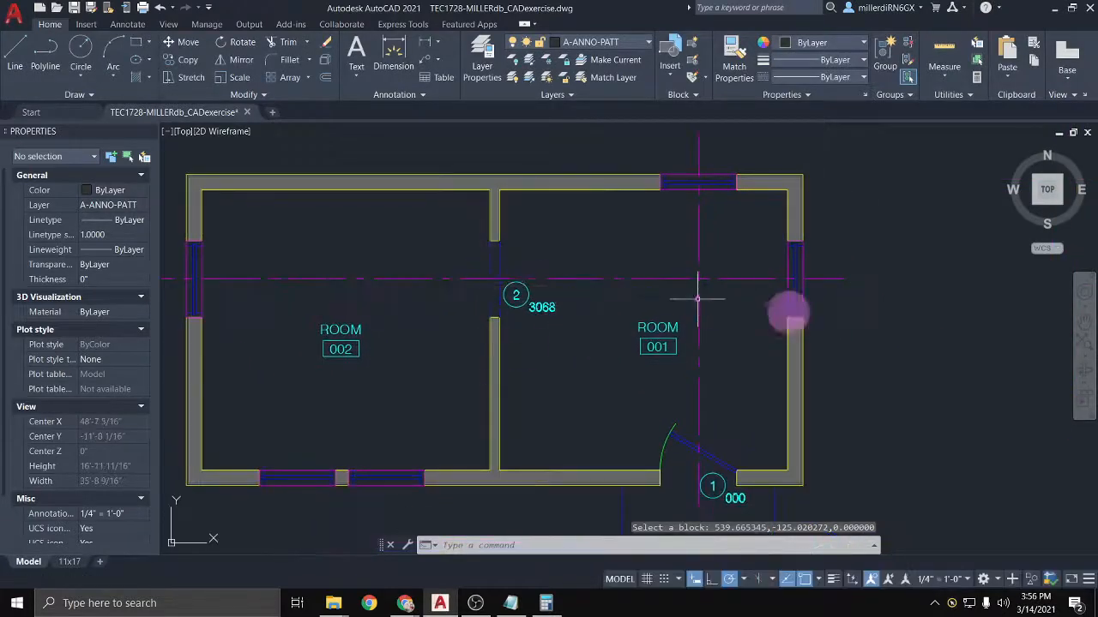
middle_click_drag(709, 483, 681, 385)
scroll(694, 421, "up", 4)
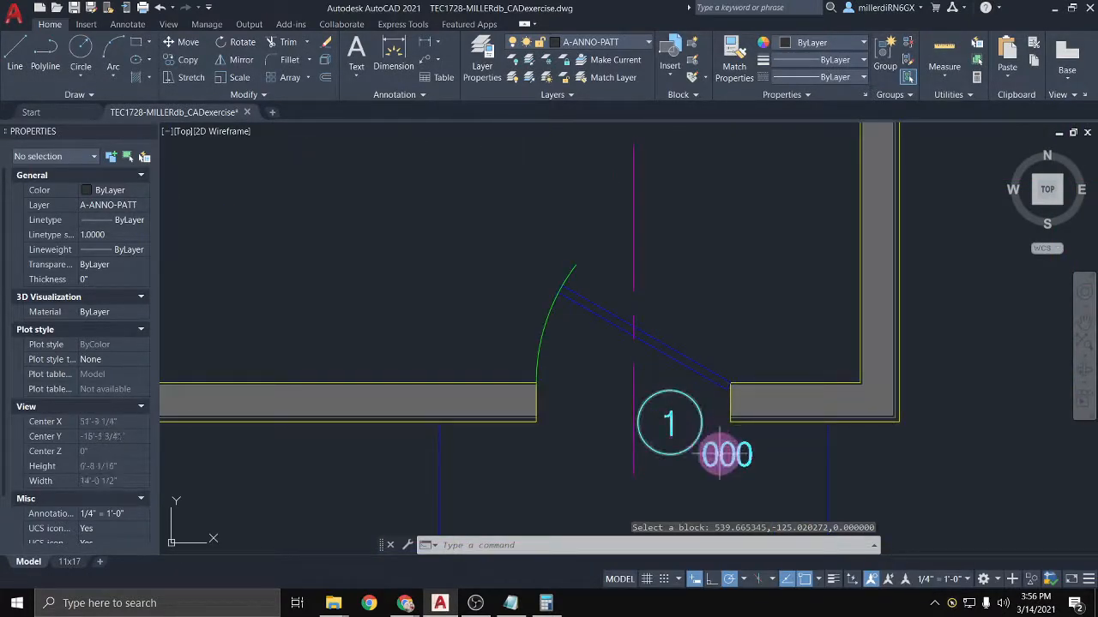
double_click(725, 453)
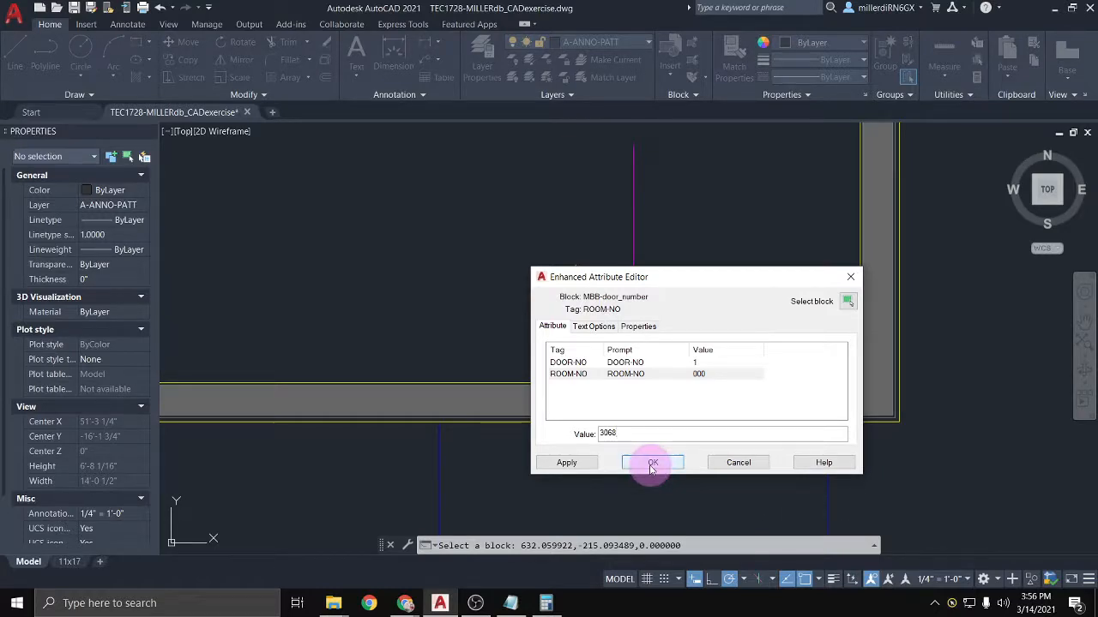
left_click(653, 464)
Step: Copy the window tag from the symbol legend to just below the western window in the floor plan's south wall
scroll(686, 450, "down", 3)
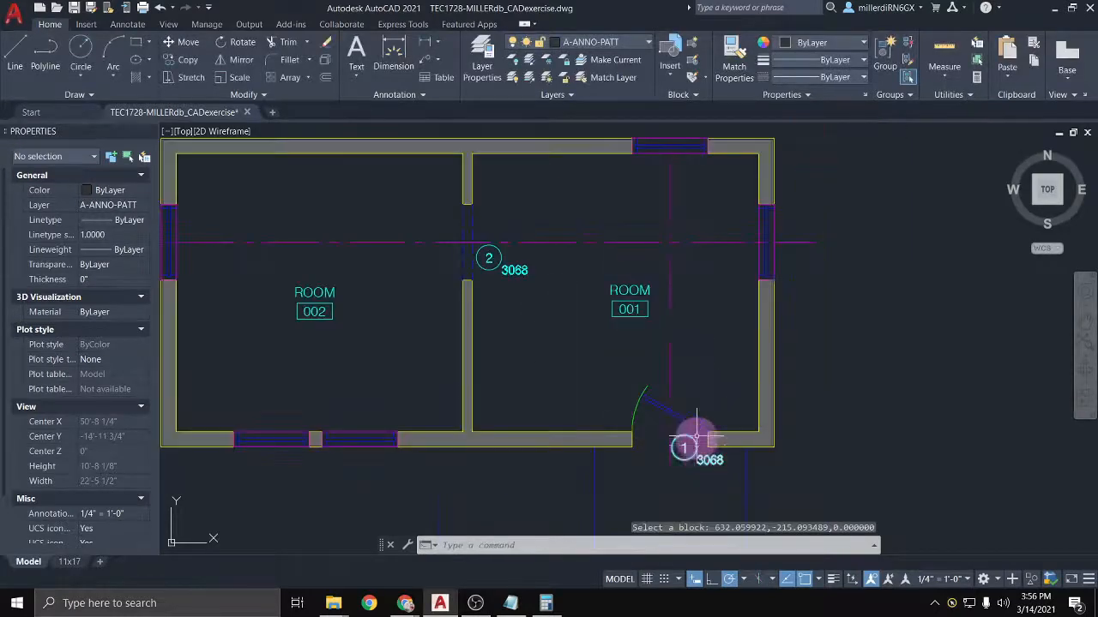
middle_click_drag(581, 337, 678, 355)
scroll(375, 387, "down", 4)
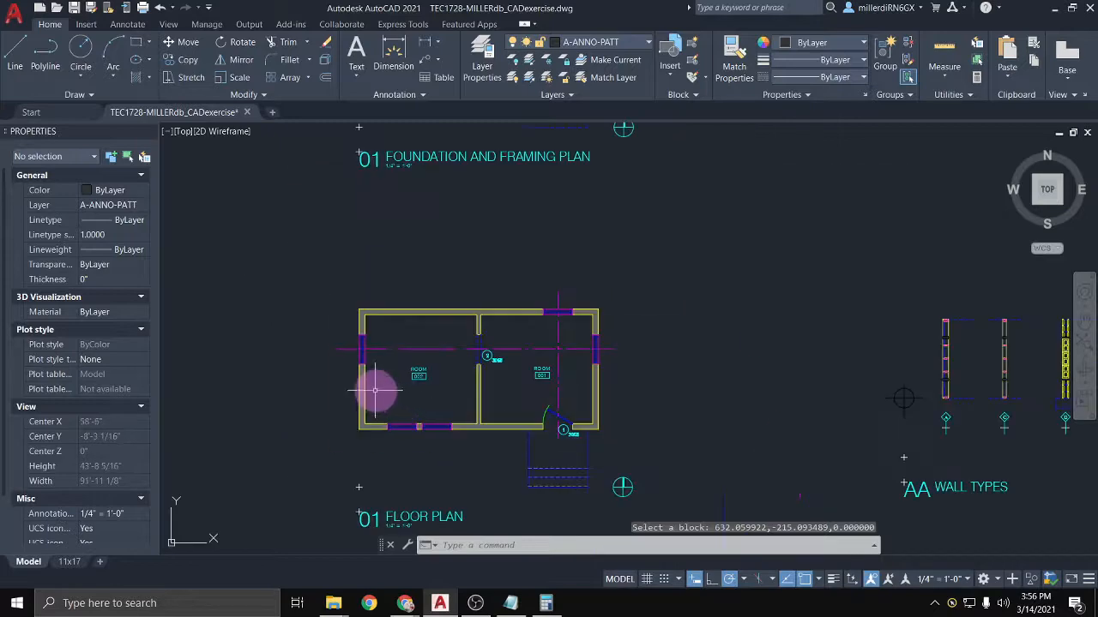
middle_click_drag(375, 386, 742, 330)
left_click(316, 400)
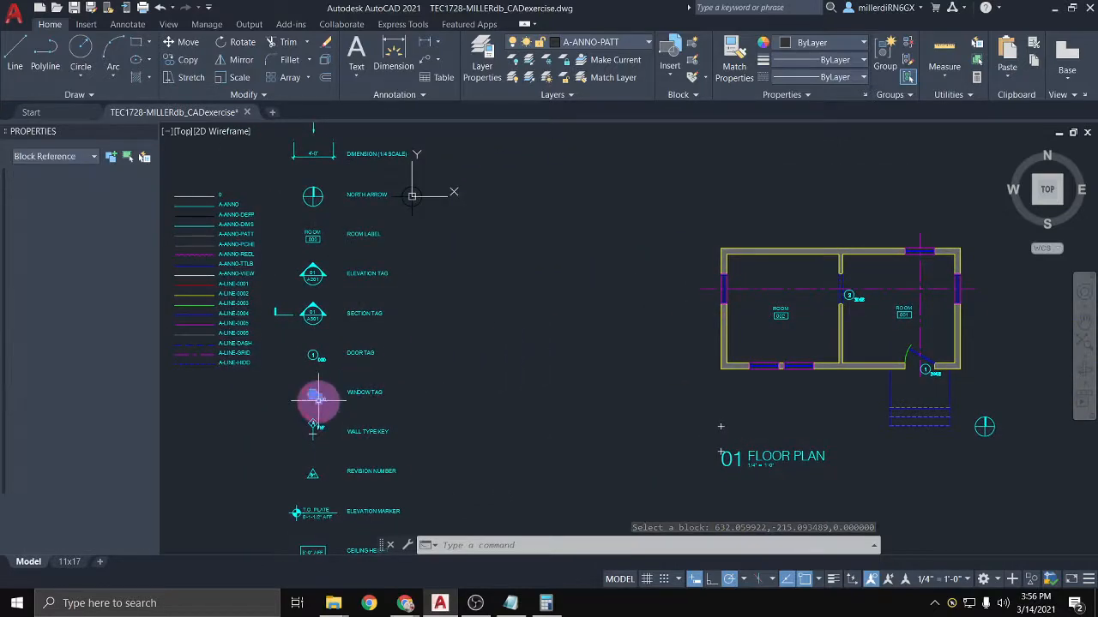
scroll(322, 390, "up", 2)
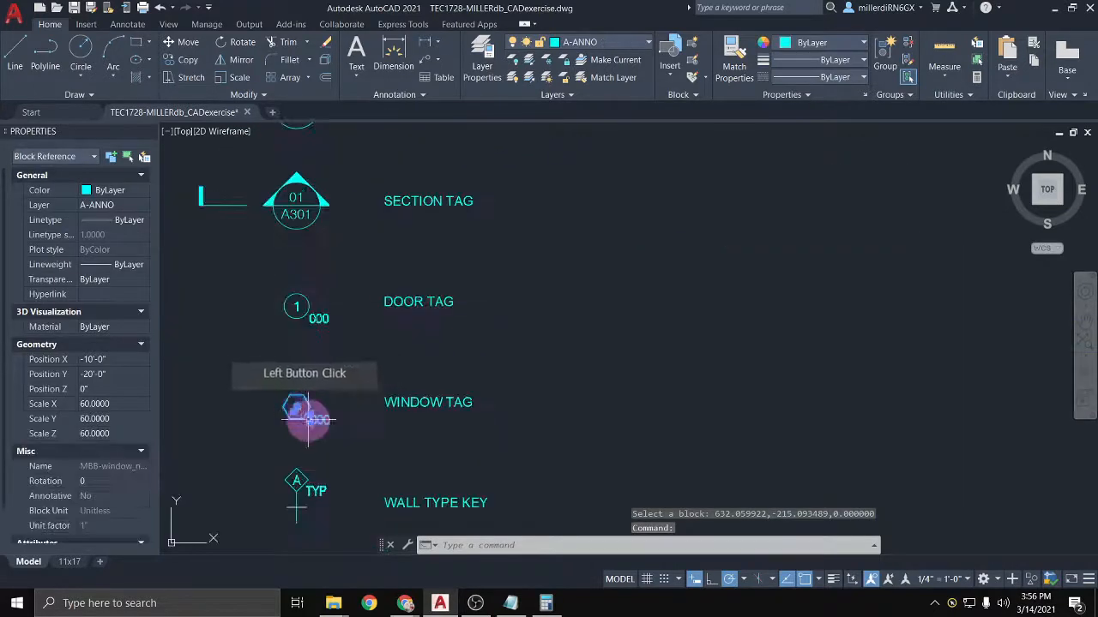
left_click(189, 59)
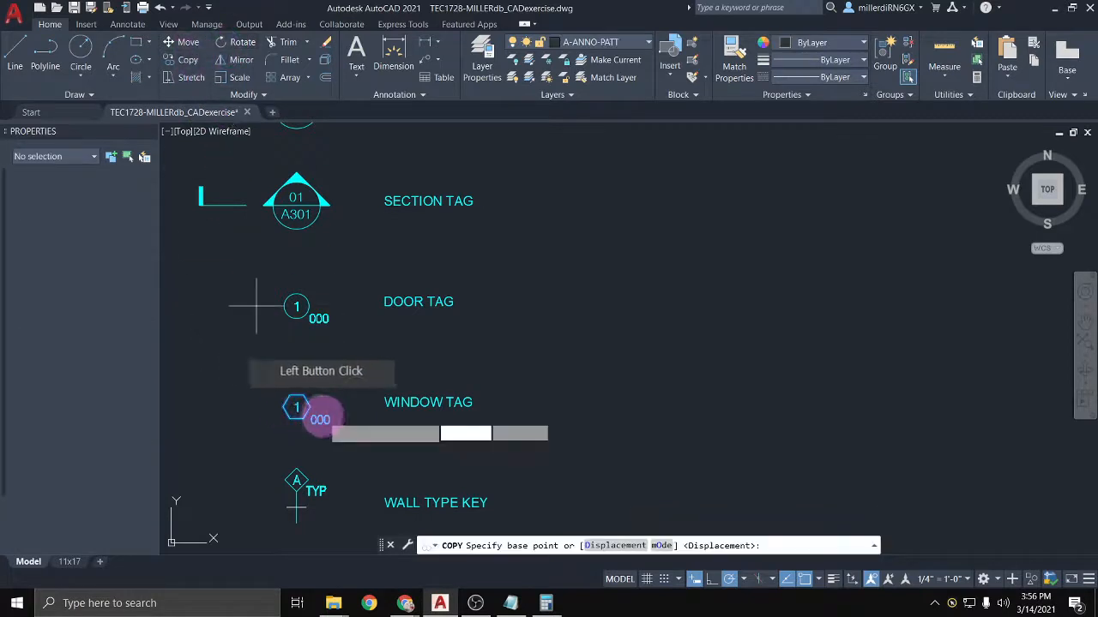
left_click(297, 405)
scroll(353, 403, "down", 5)
scroll(632, 397, "up", 10)
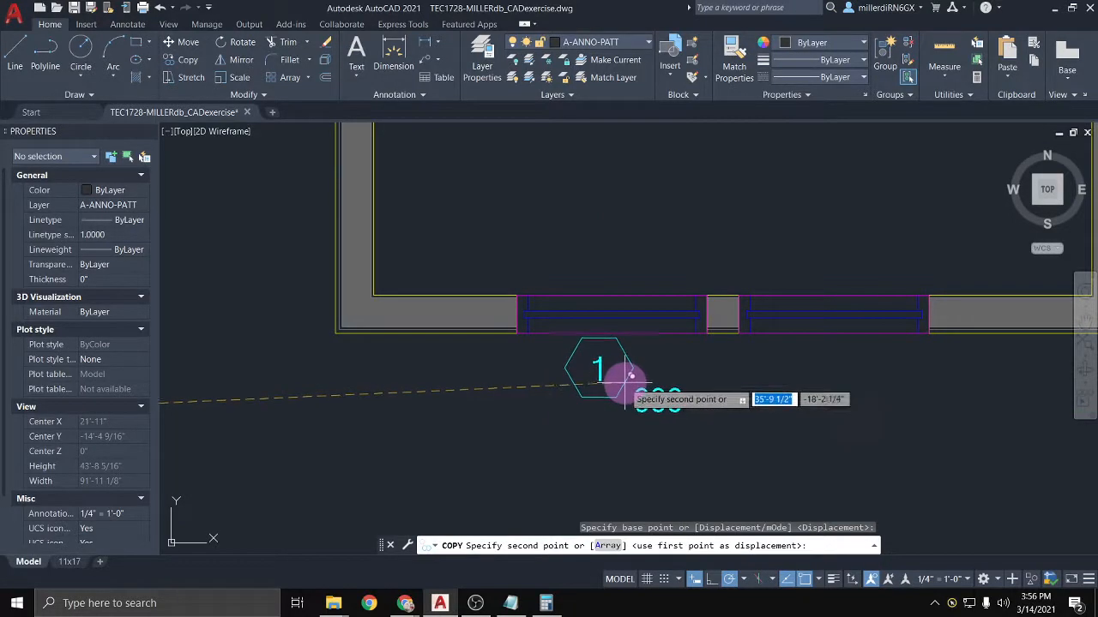
left_click(632, 377)
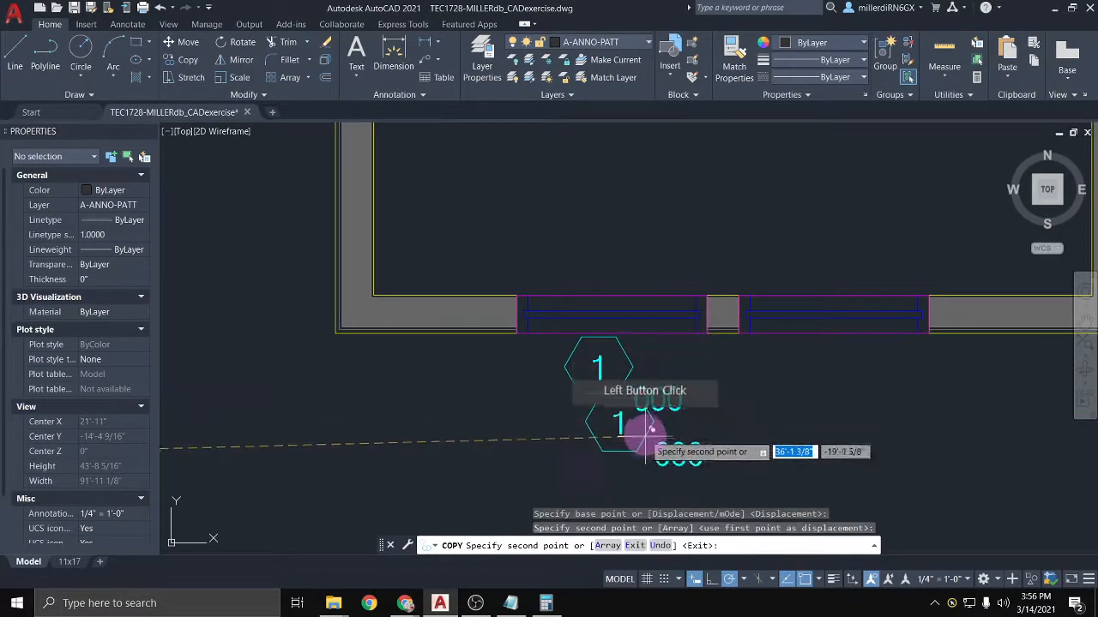
key("Escape")
Step: Set the ROOM-NO attribute of the placed window tag to 3048
left_click(662, 396)
double_click(666, 398)
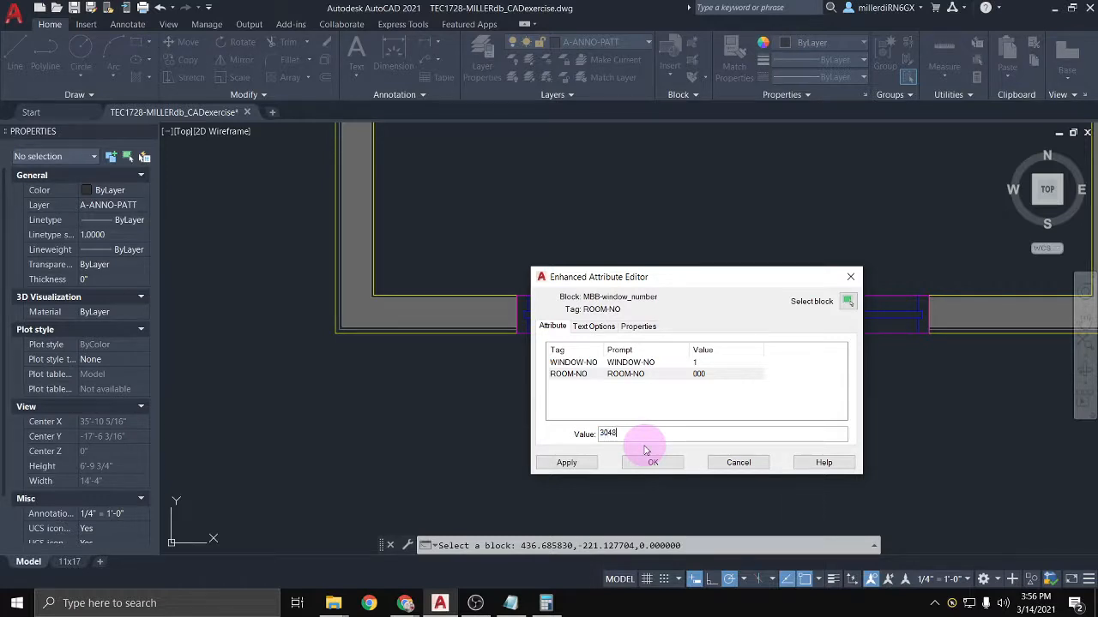
left_click(658, 463)
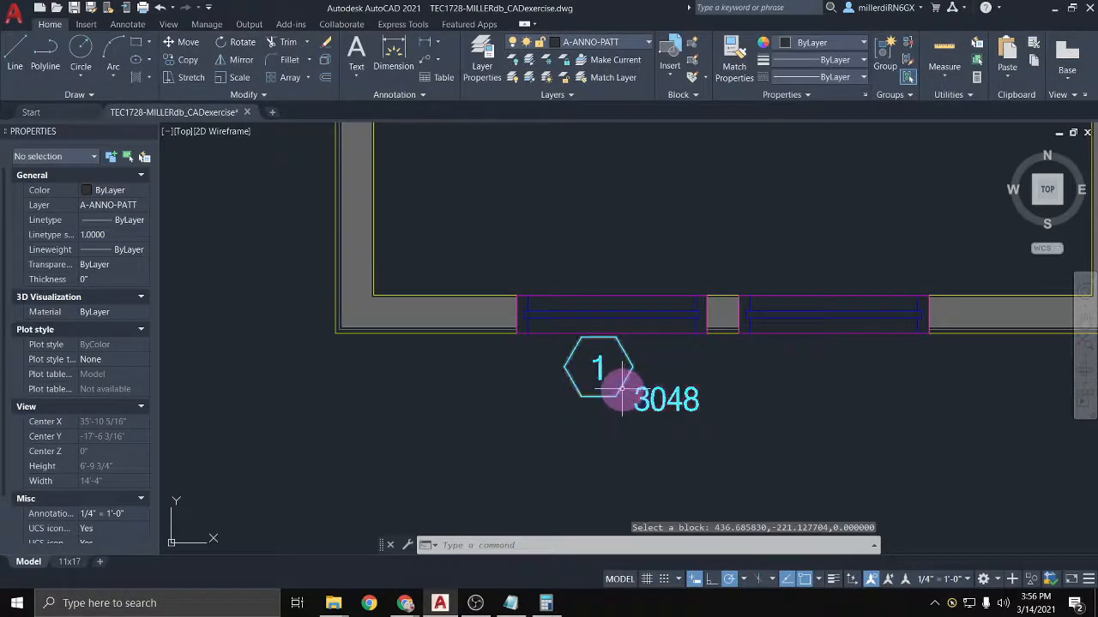
Step: Copy the 3048 window tag horizontally to just below the neighbouring window in the south wall
left_click(621, 390)
scroll(845, 385, "down", 3)
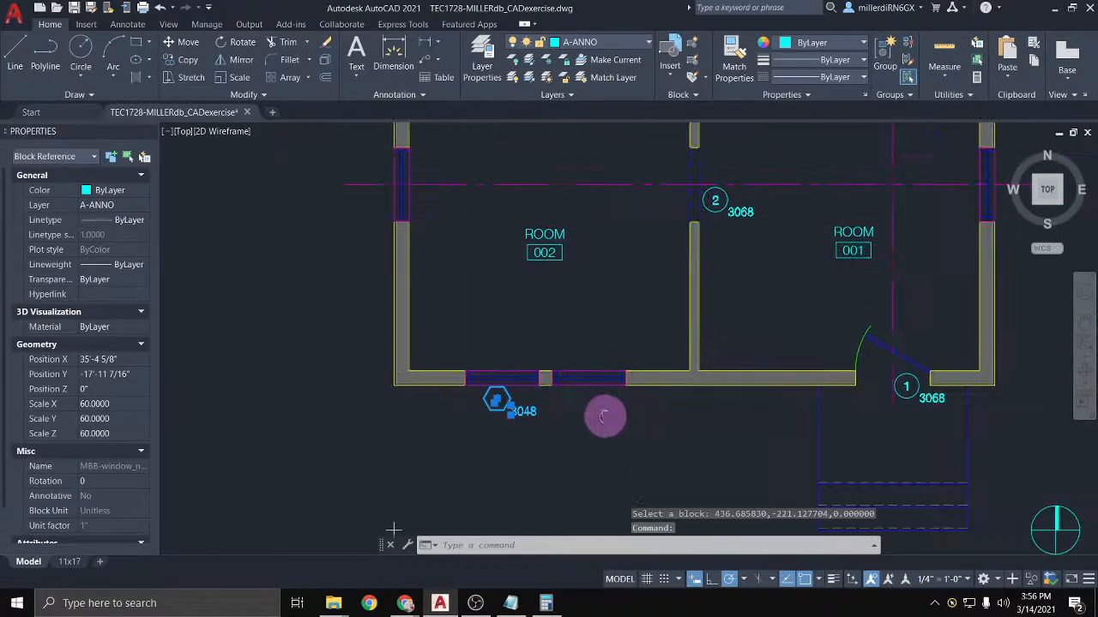
scroll(517, 395, "up", 4)
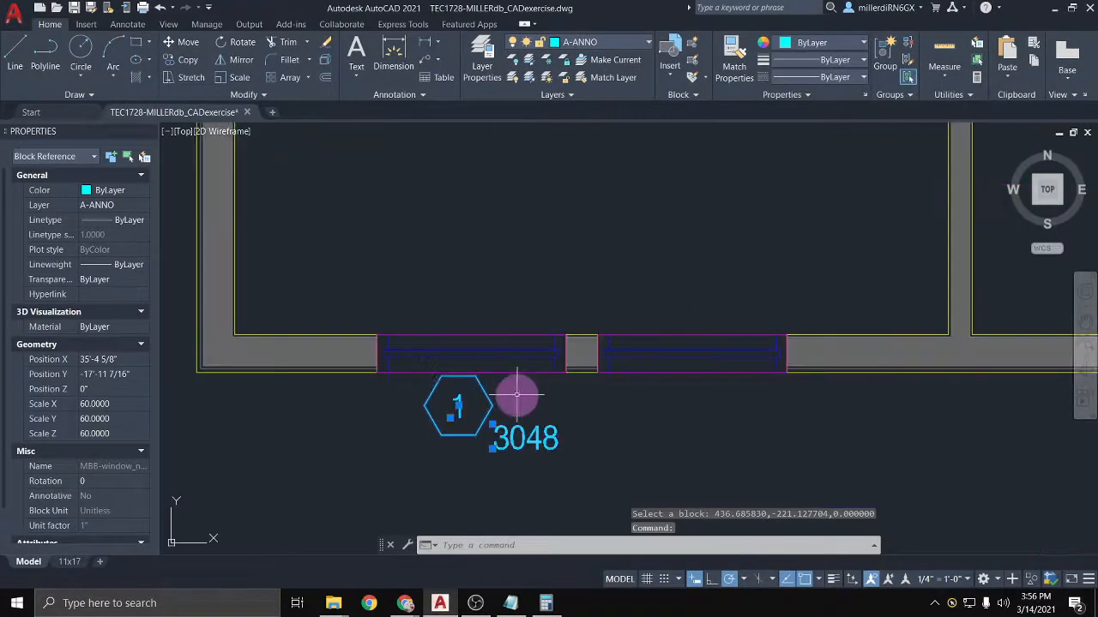
left_click(182, 59)
left_click(457, 406)
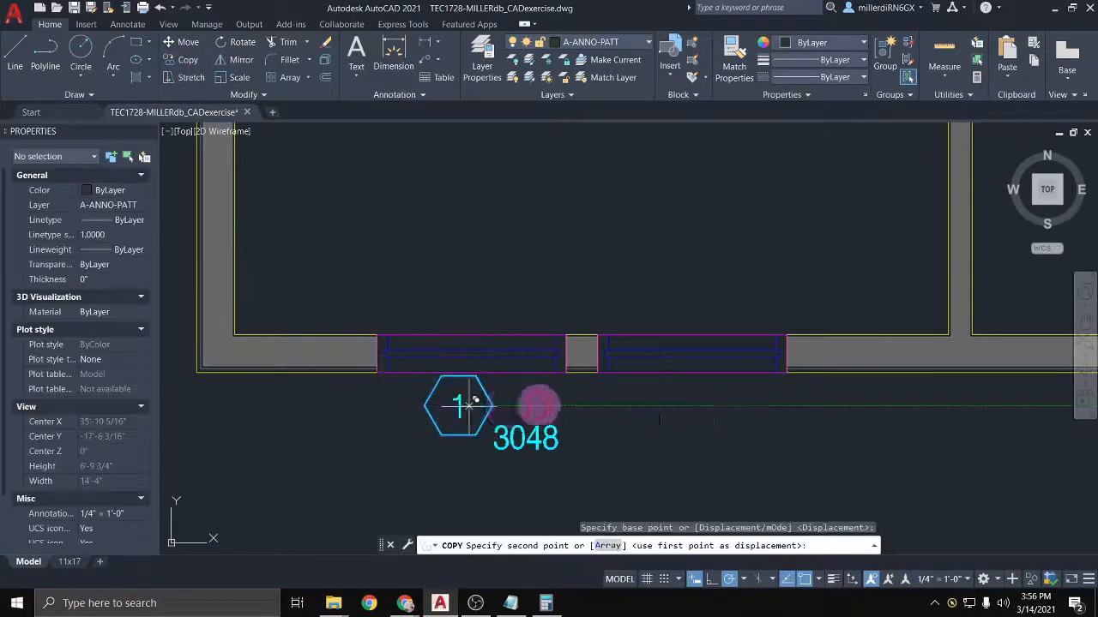
left_click(692, 404)
left_click(693, 406)
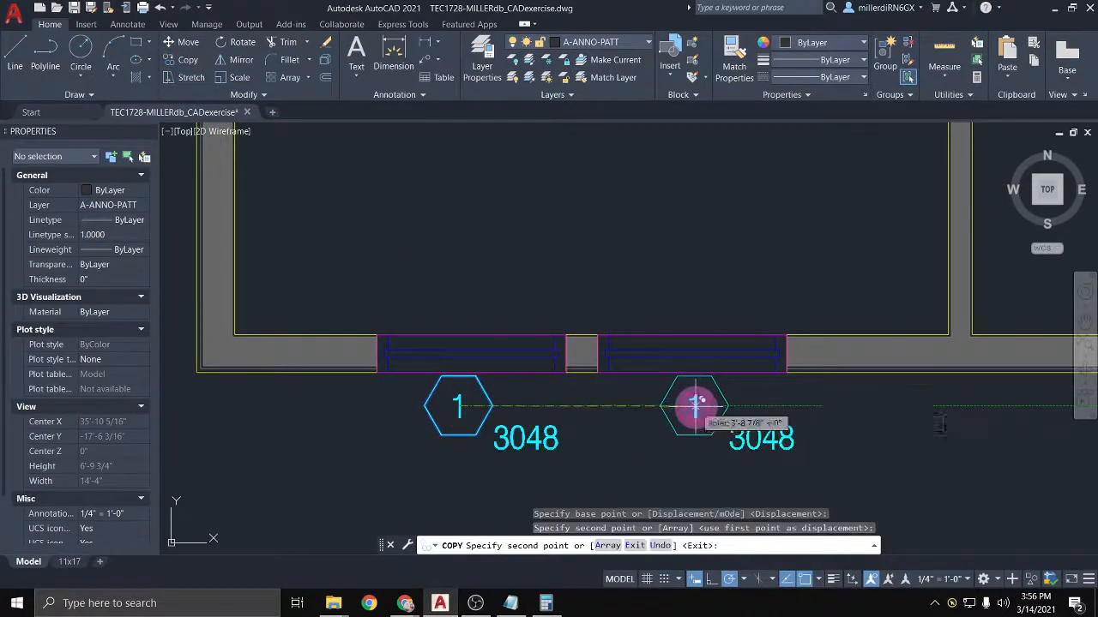
Step: Place another copy of the 3048 window tag outside the window in the west wall
scroll(693, 406, "down", 4)
middle_click_drag(664, 225, 660, 306)
scroll(429, 262, "up", 5)
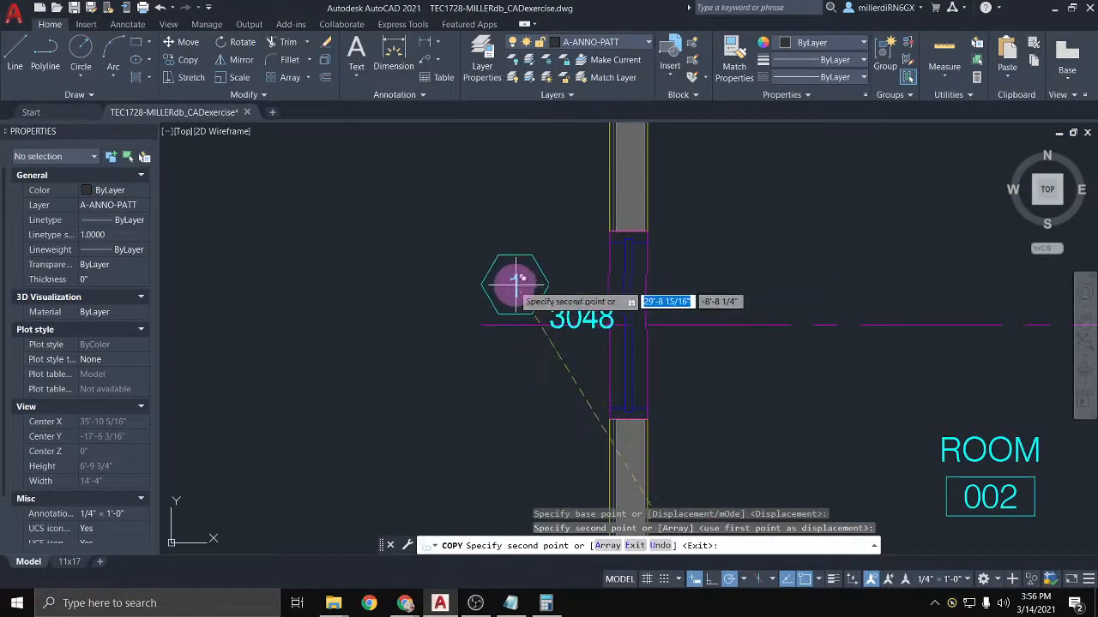
left_click(500, 257)
Step: Place copies of the 3048 window tag outside the north wall window and outside the east wall window
scroll(506, 256, "down", 4)
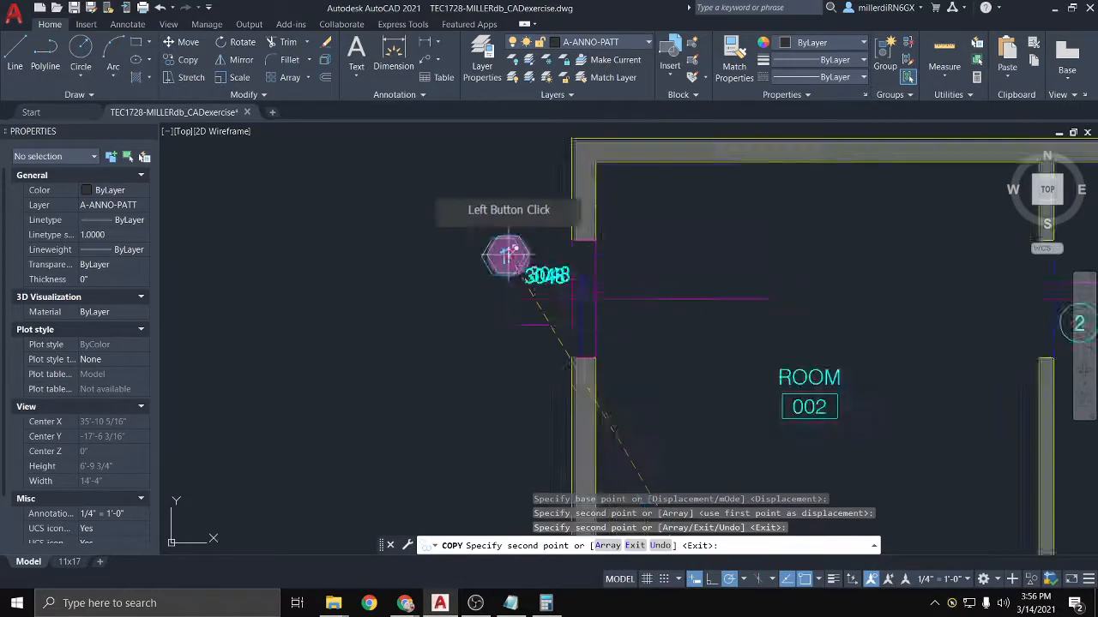
scroll(777, 212, "up", 2)
middle_click_drag(768, 220, 228, 315)
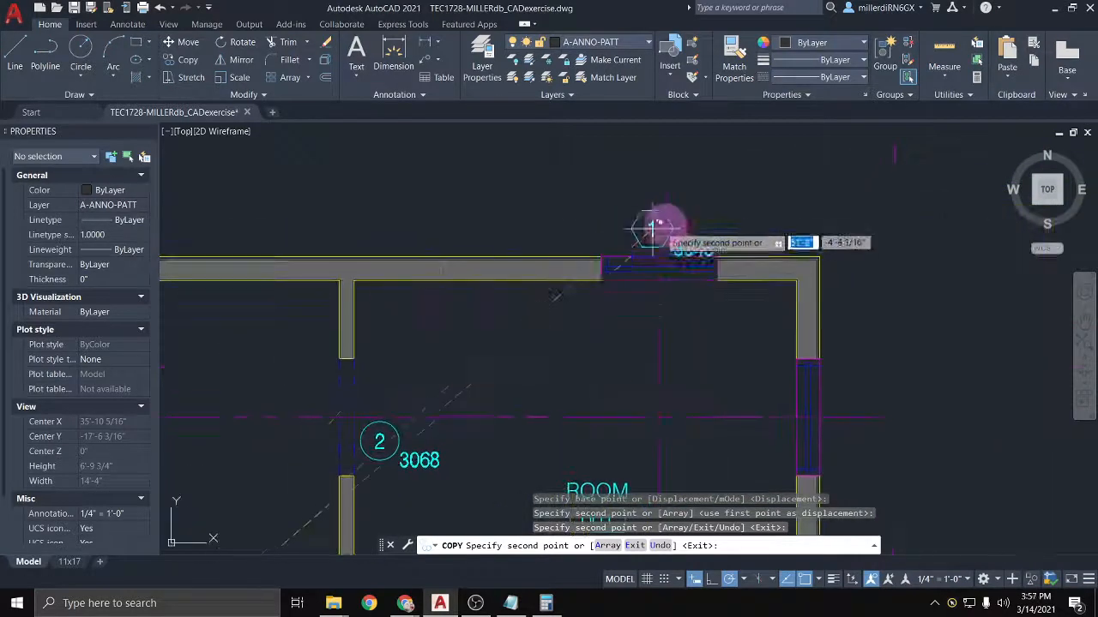
left_click(684, 219)
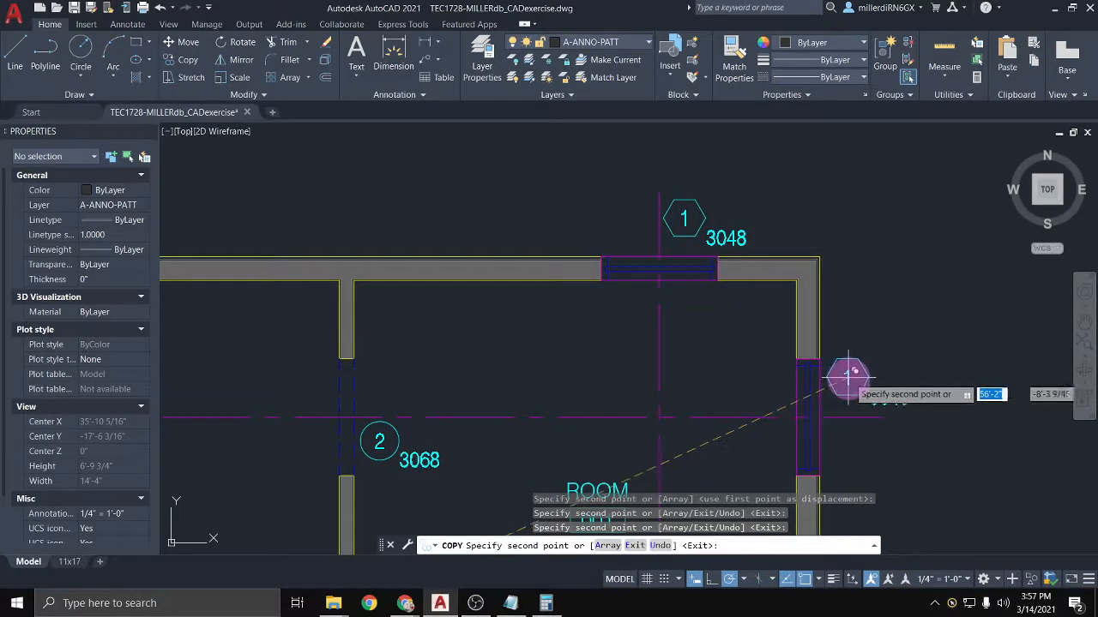
left_click(854, 382)
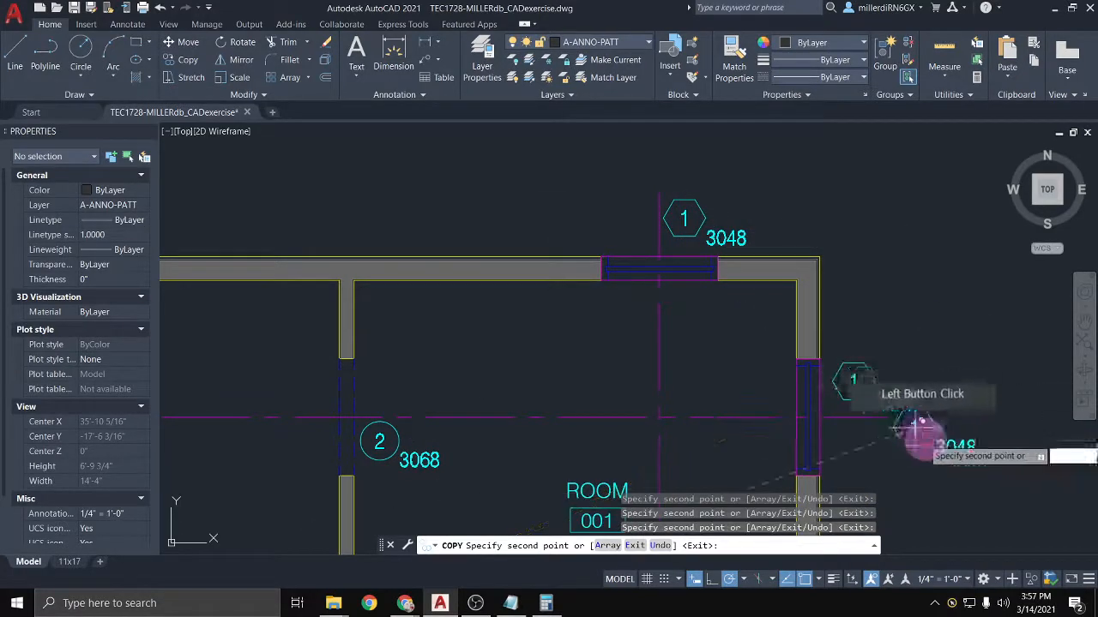
key("Escape")
Step: Rotate the east window's tag 90 degrees counterclockwise about its hexagon so it reads along the wall
left_click(873, 380)
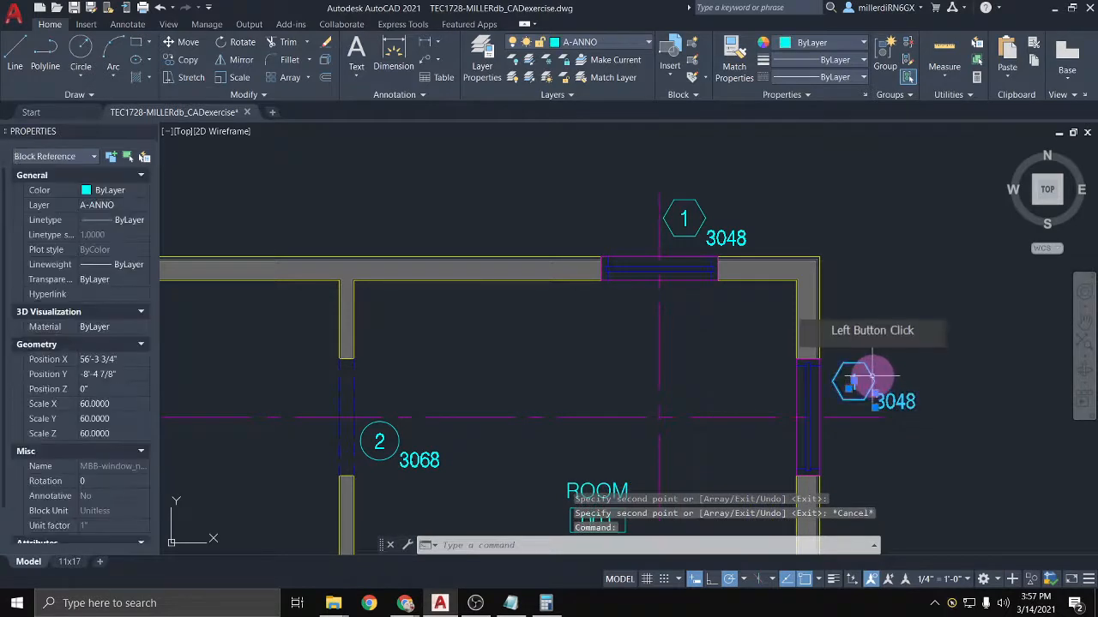
type("ro")
key("Return")
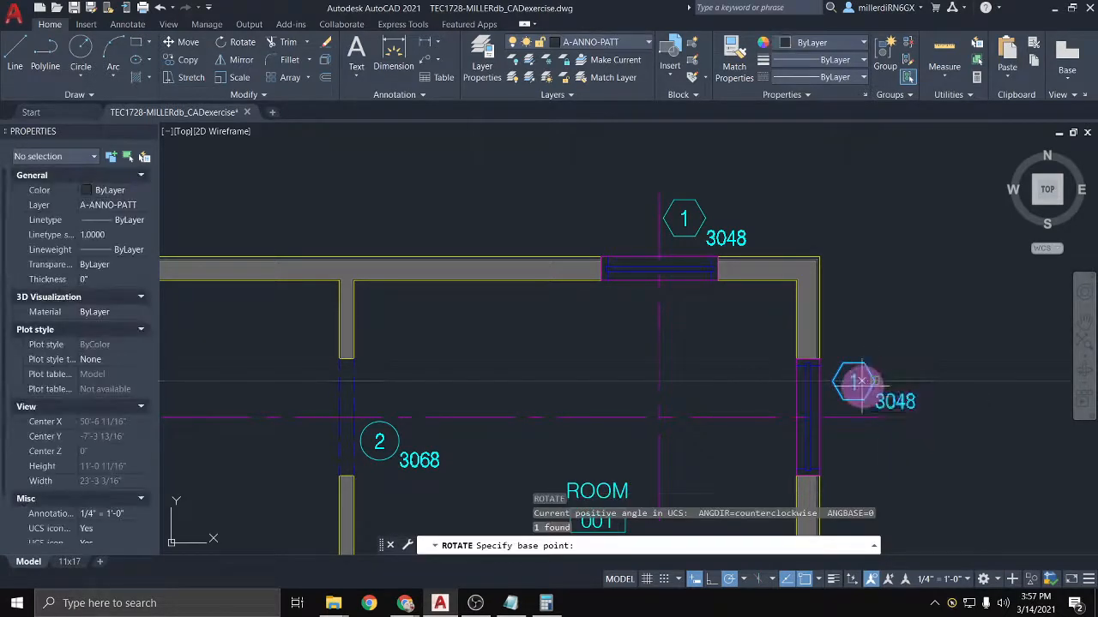
left_click(860, 382)
left_click(863, 272)
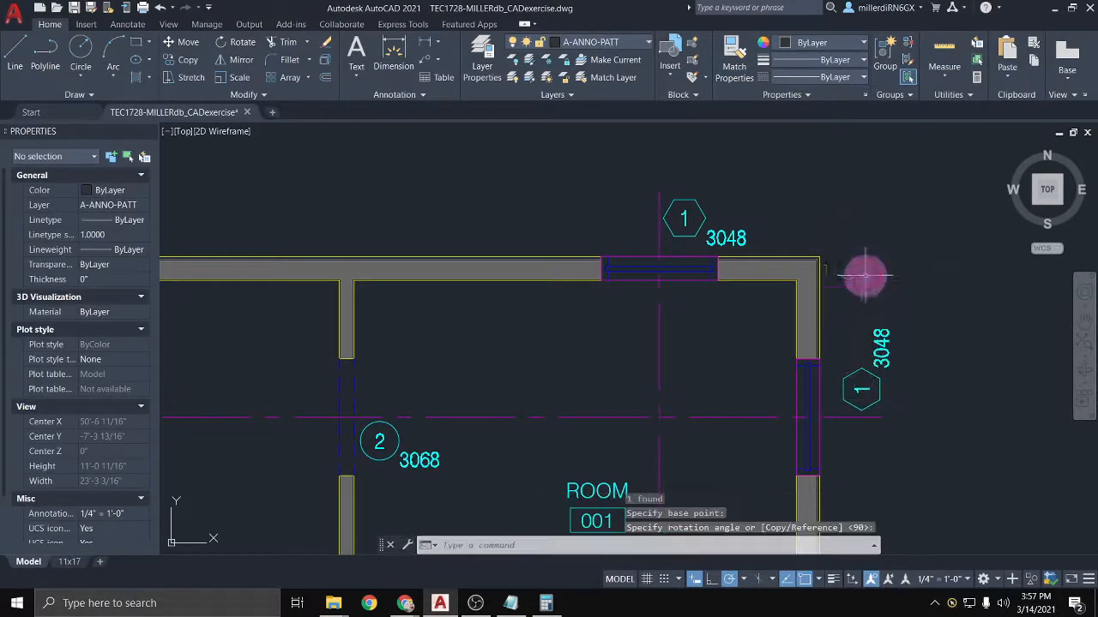
left_click(875, 402)
left_click(865, 383)
left_click(877, 396)
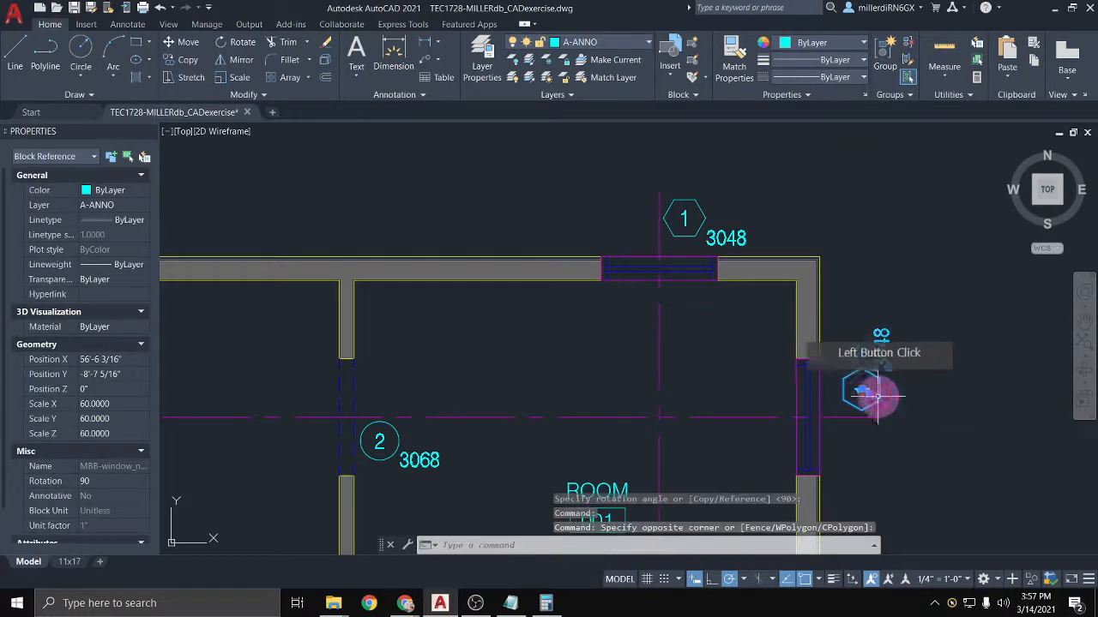
left_click(861, 389)
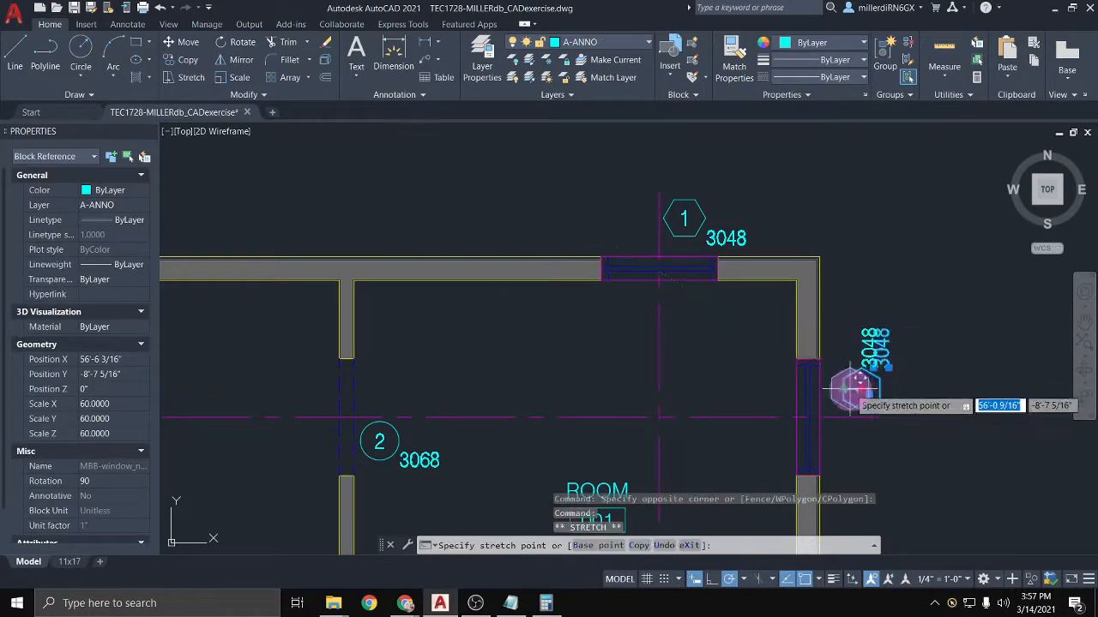
scroll(850, 393, "down", 4)
key("Escape")
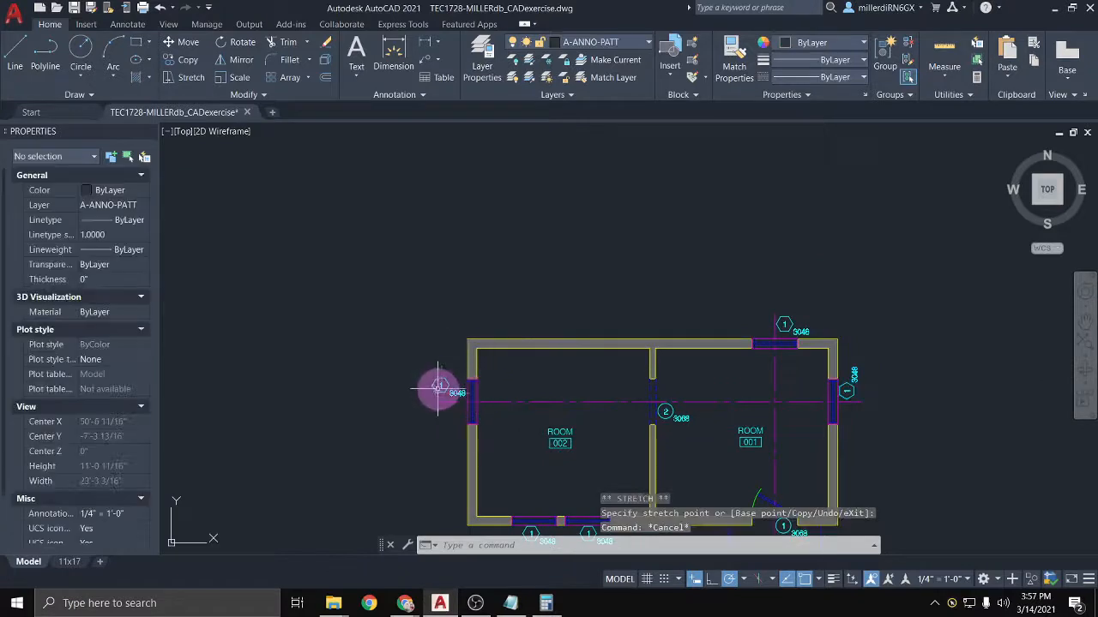
Step: Rotate the west window's tag to 270 degrees about its hexagon so its number runs down along the wall
left_click(440, 385)
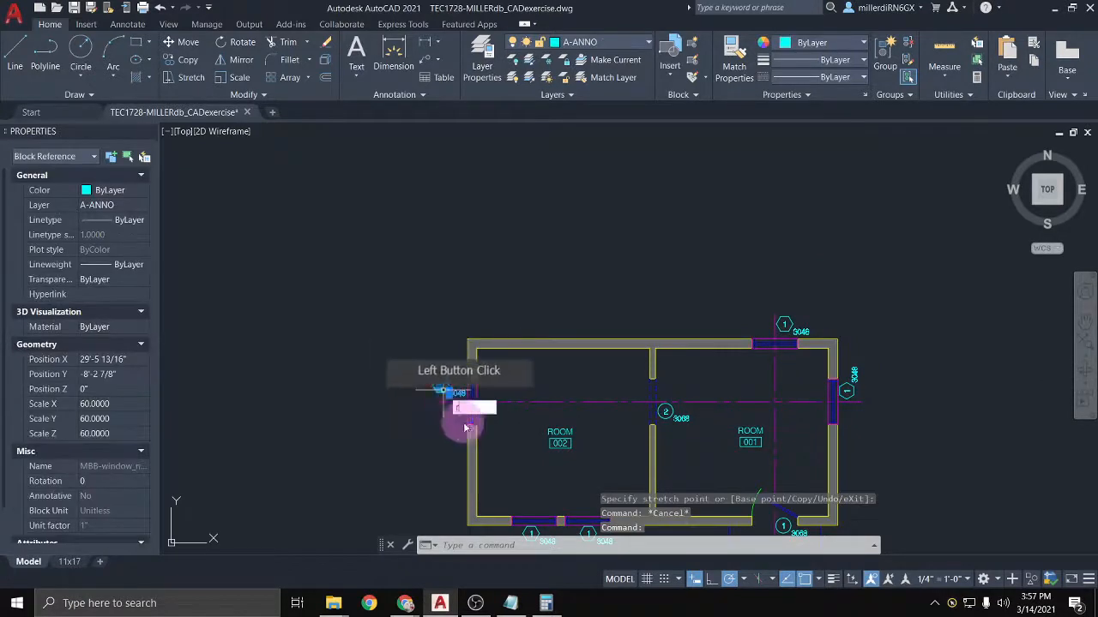
type("ro")
key("Return")
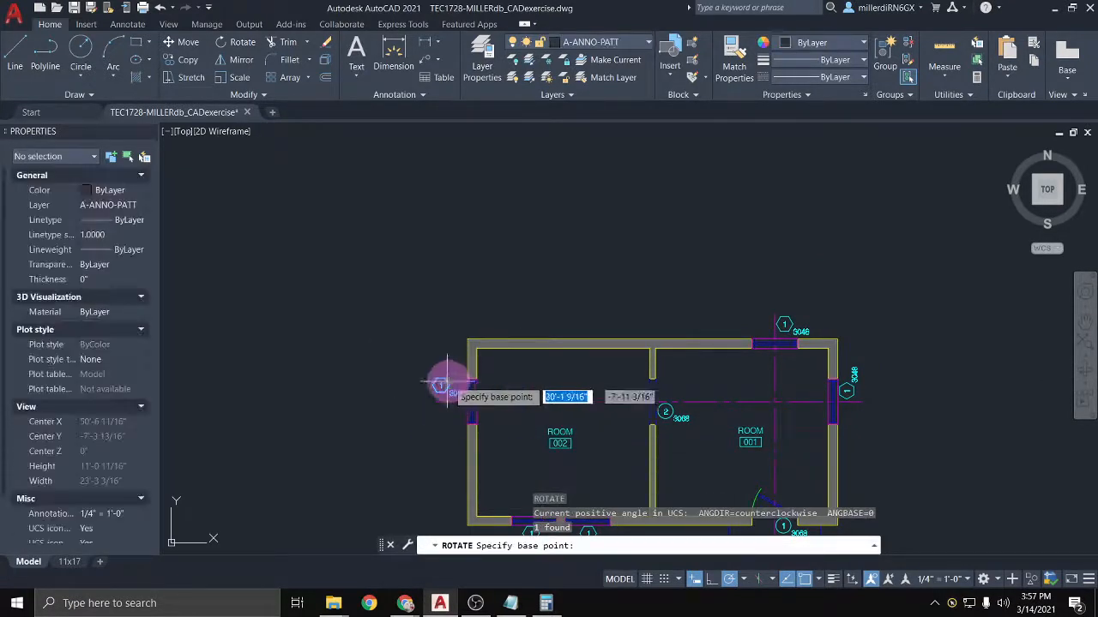
scroll(429, 382, "up", 5)
left_click(427, 378)
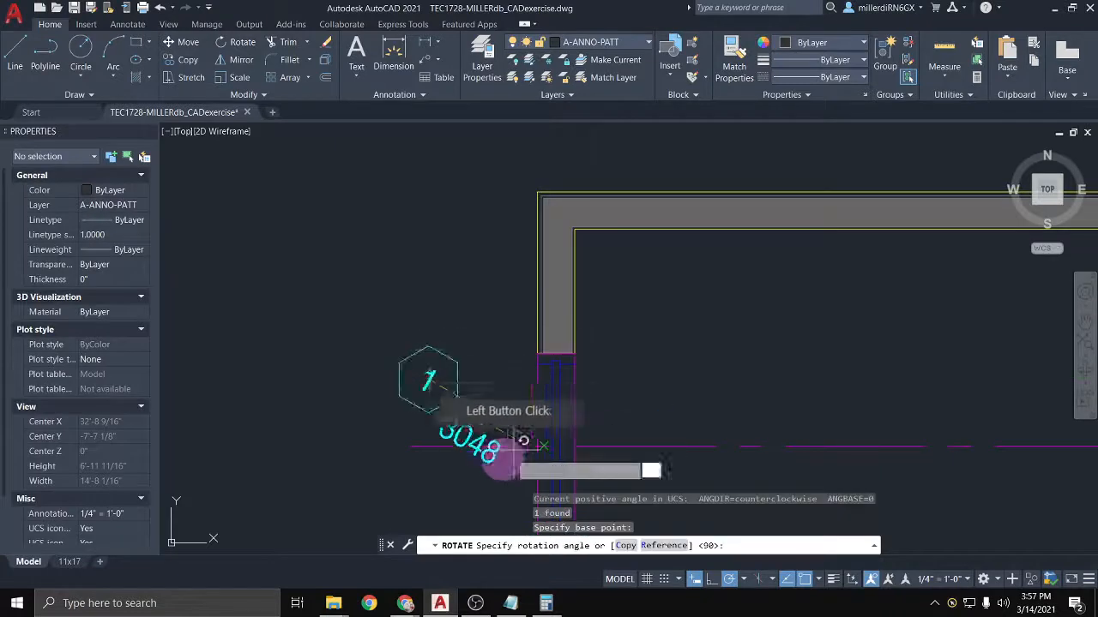
left_click(429, 496)
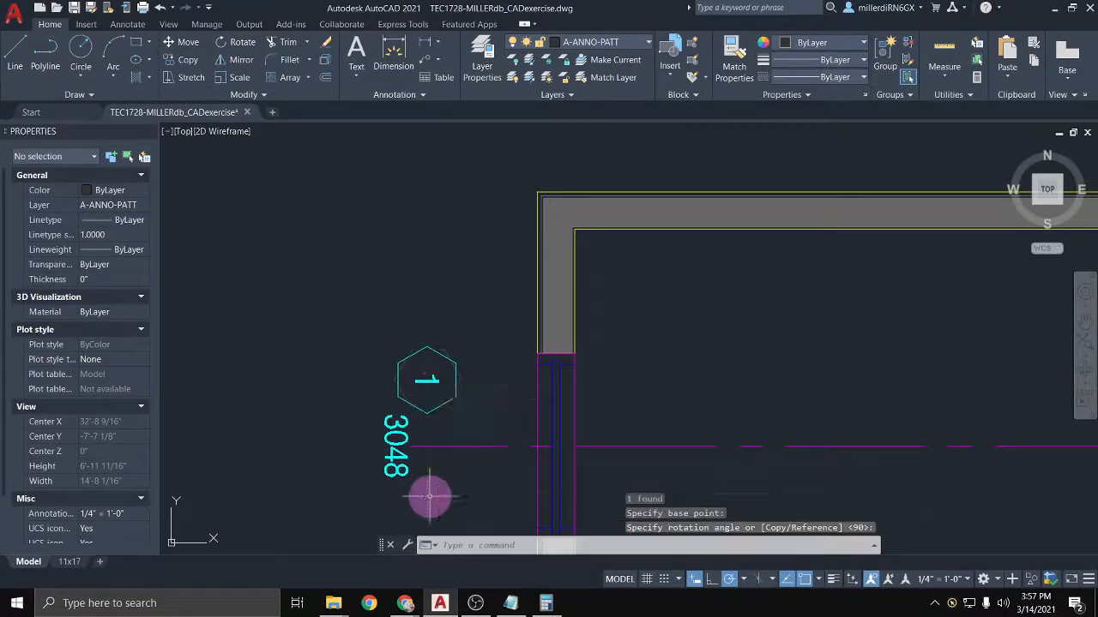
Step: Move the rotated west window tag closer to the window, just south of the horizontal centerline
left_click(434, 390)
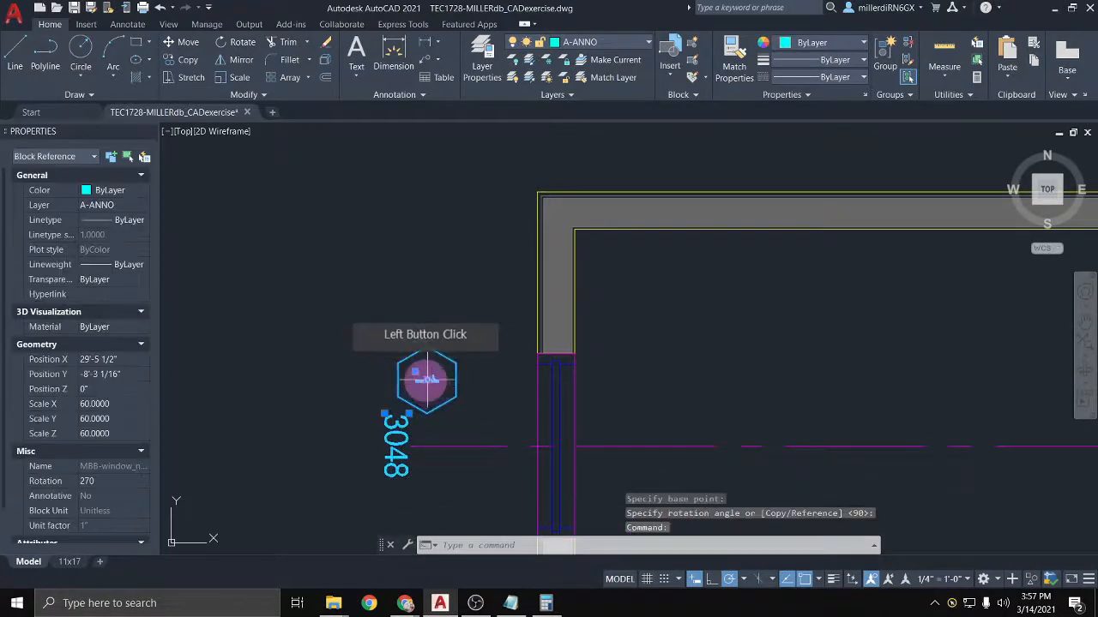
left_click(428, 378)
middle_click_drag(449, 404, 411, 258)
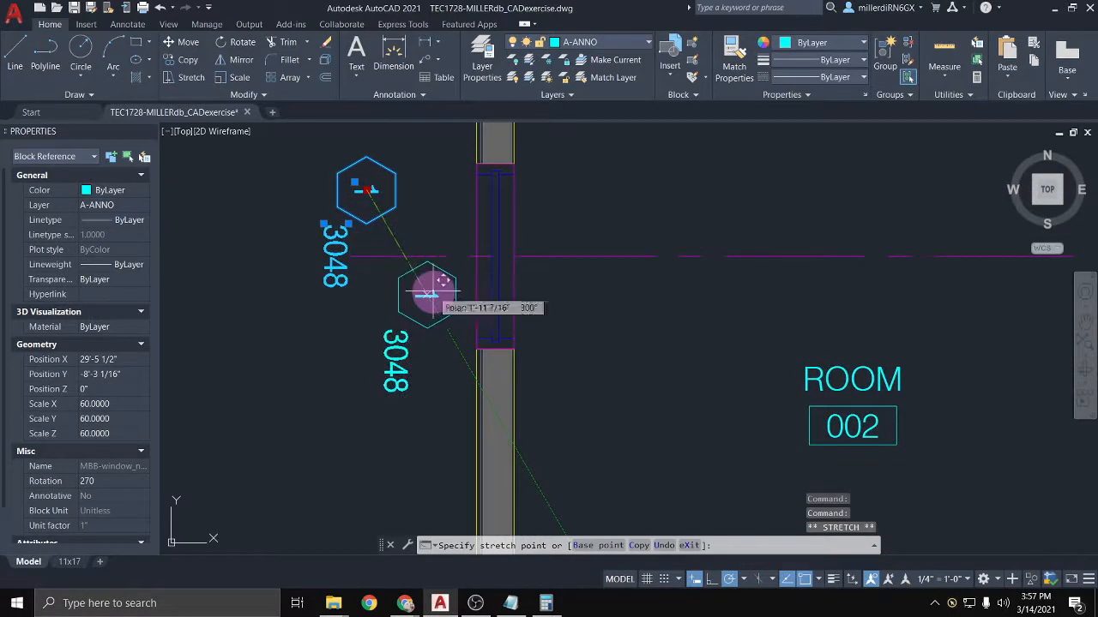
left_click(418, 290)
scroll(442, 377, "down", 2)
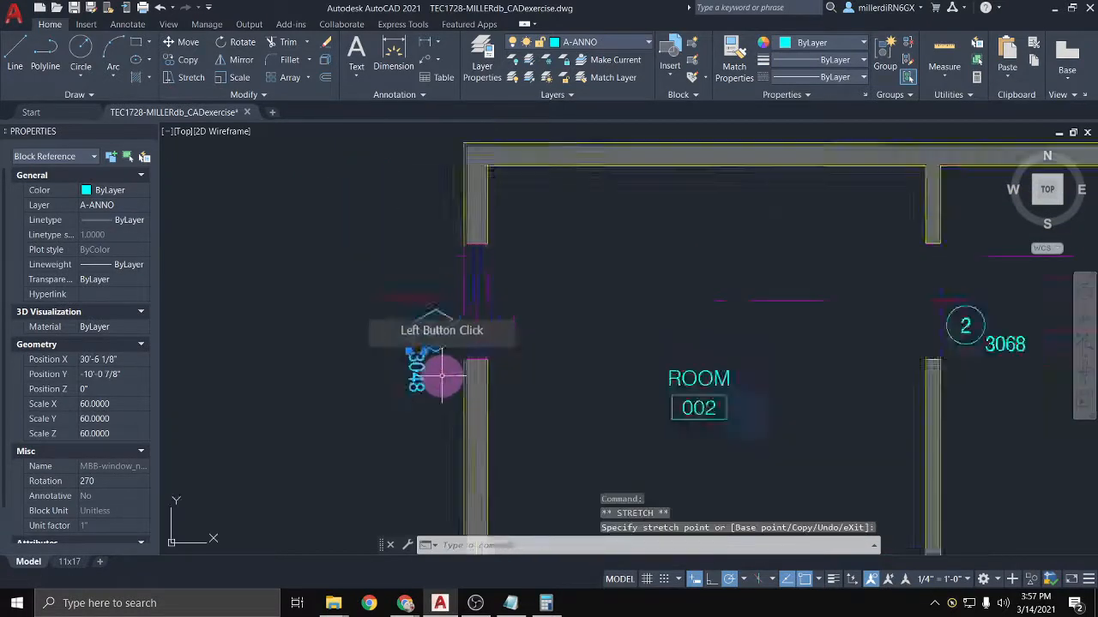
key("Escape")
scroll(691, 382, "down", 5)
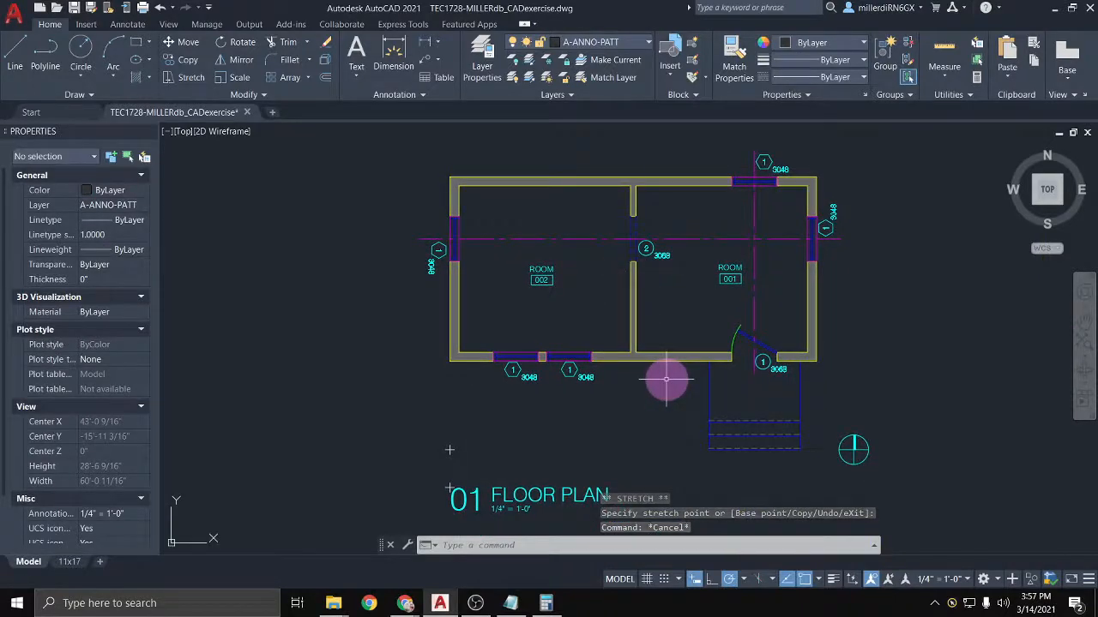
Step: Copy the wall type key from the symbol legend by its cross-tick intersection onto the outer face of the floor plan's north wall above Room 002
scroll(593, 333, "down", 4)
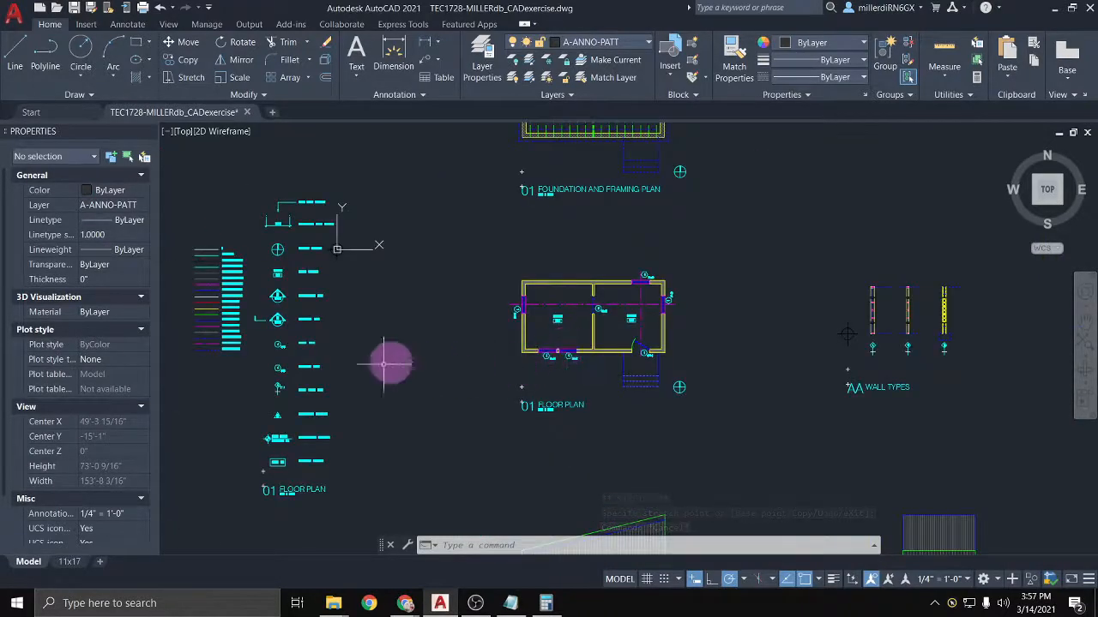
scroll(277, 295, "up", 2)
middle_click_drag(329, 444, 325, 386)
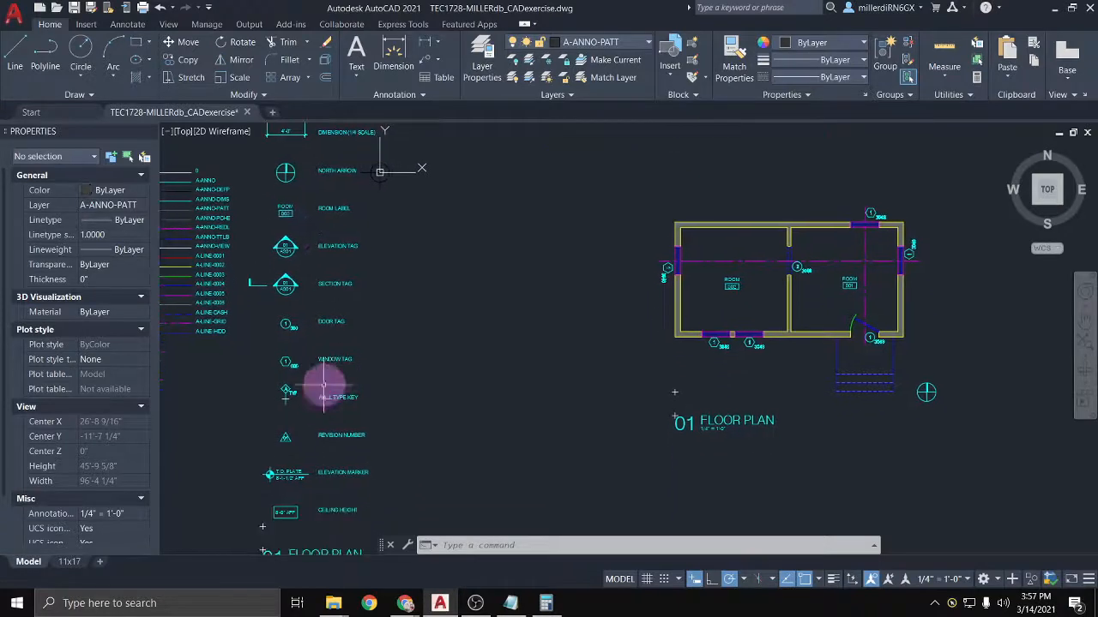
left_click(288, 394)
scroll(287, 395, "up", 4)
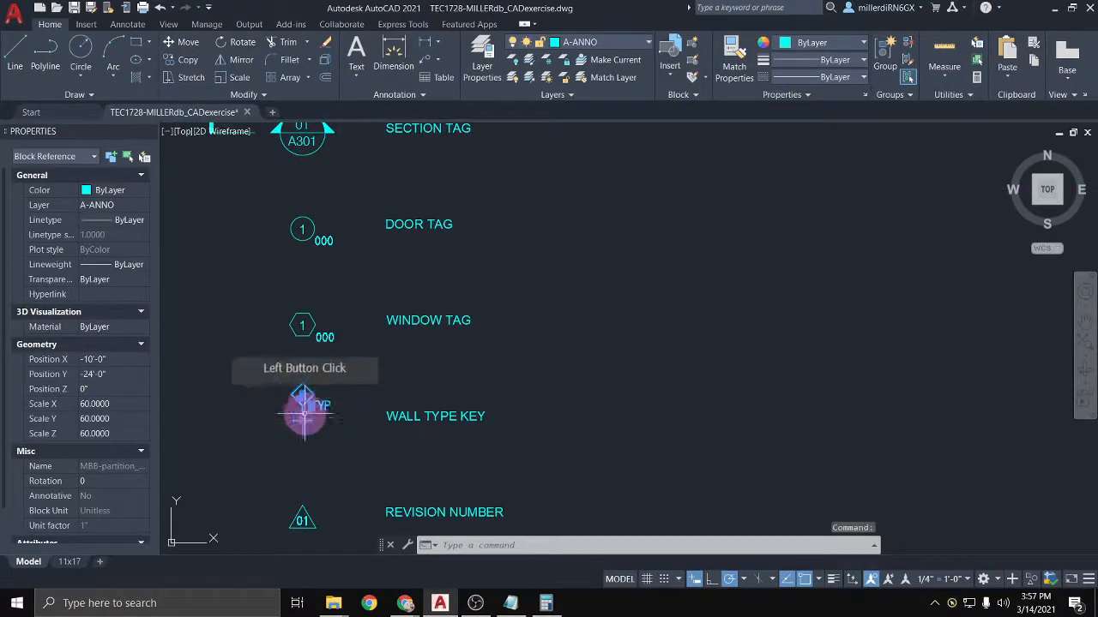
left_click(180, 60)
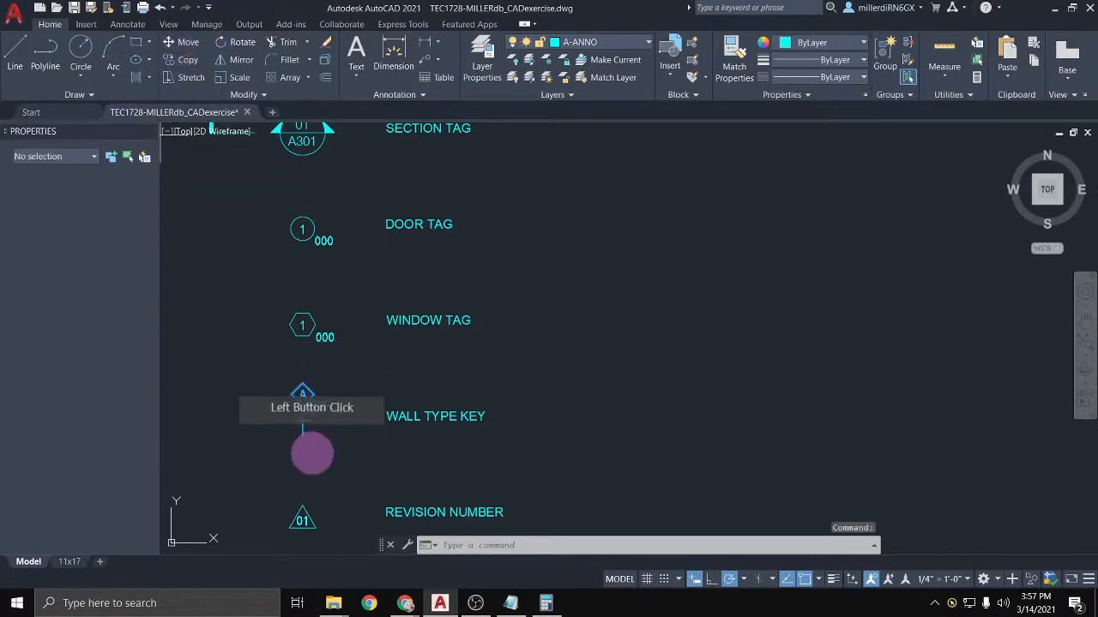
scroll(302, 420, "up", 6)
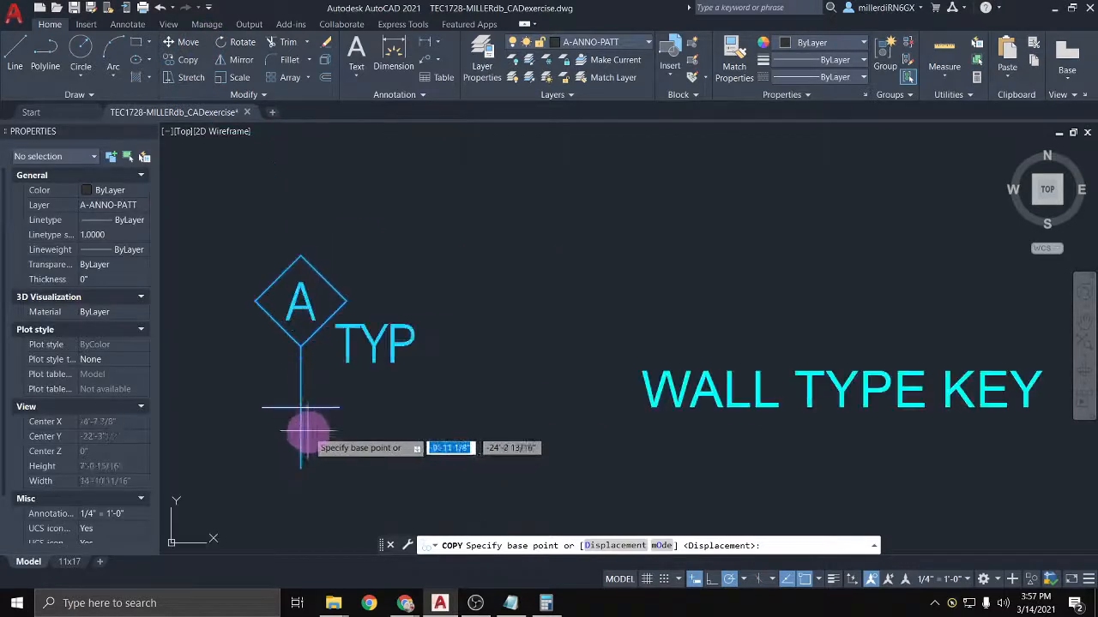
left_click(300, 410)
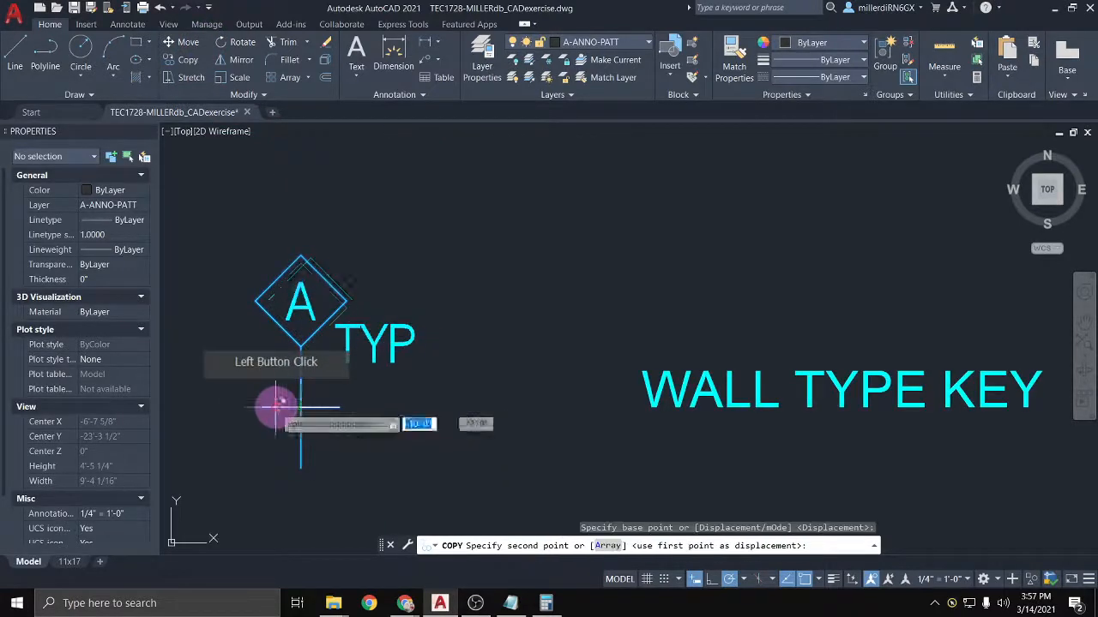
scroll(292, 403, "down", 6)
scroll(852, 260, "down", 2)
middle_click_drag(853, 260, 414, 507)
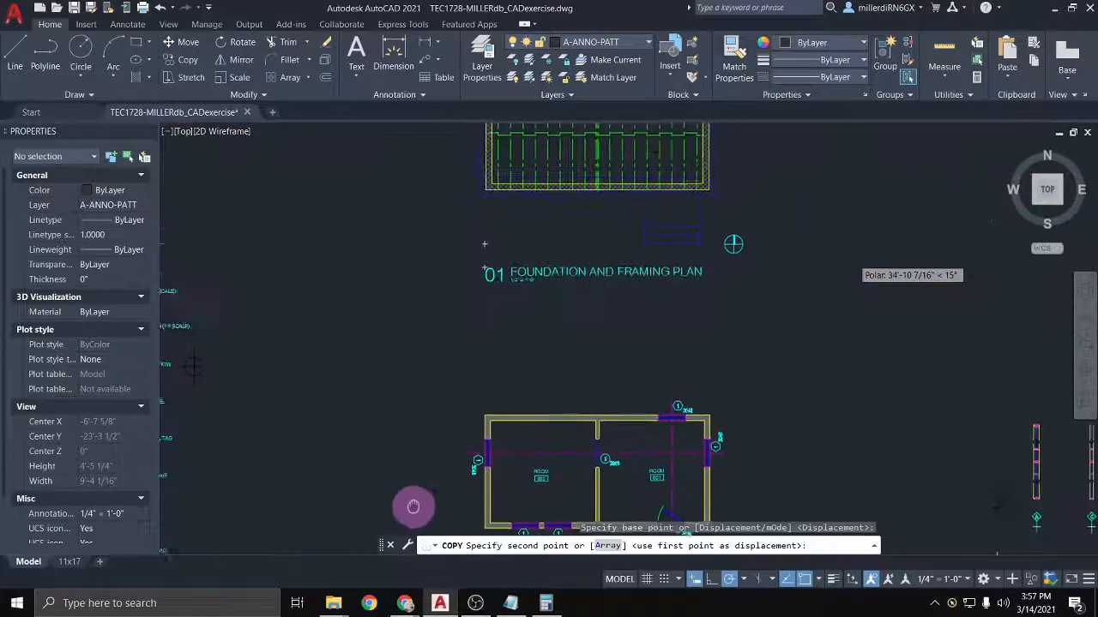
scroll(584, 424, "up", 6)
scroll(575, 386, "up", 2)
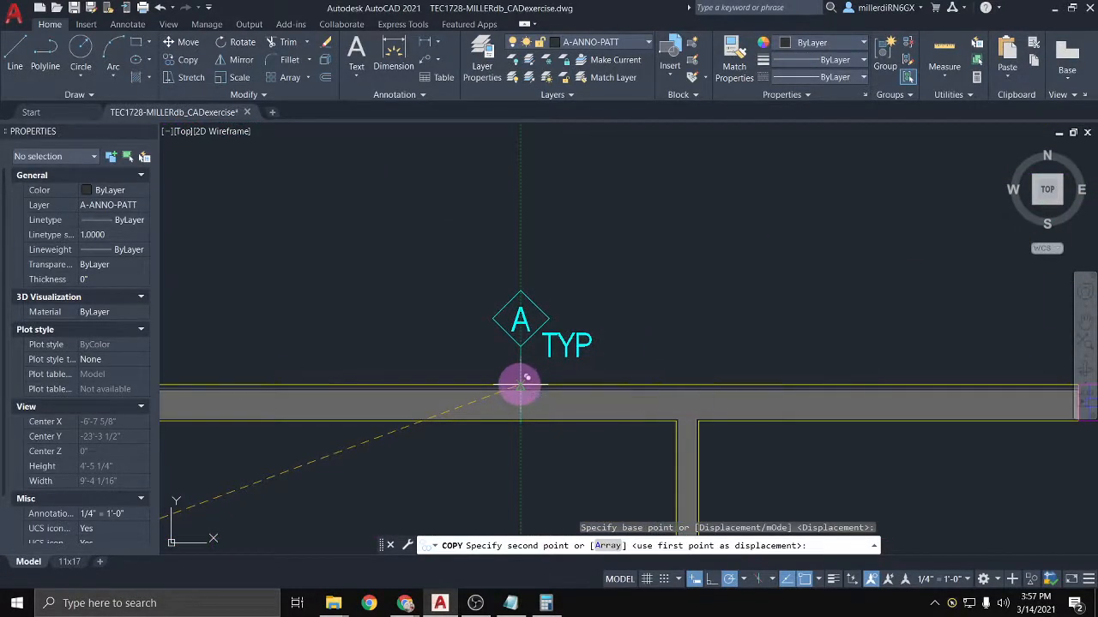
scroll(520, 383, "up", 3)
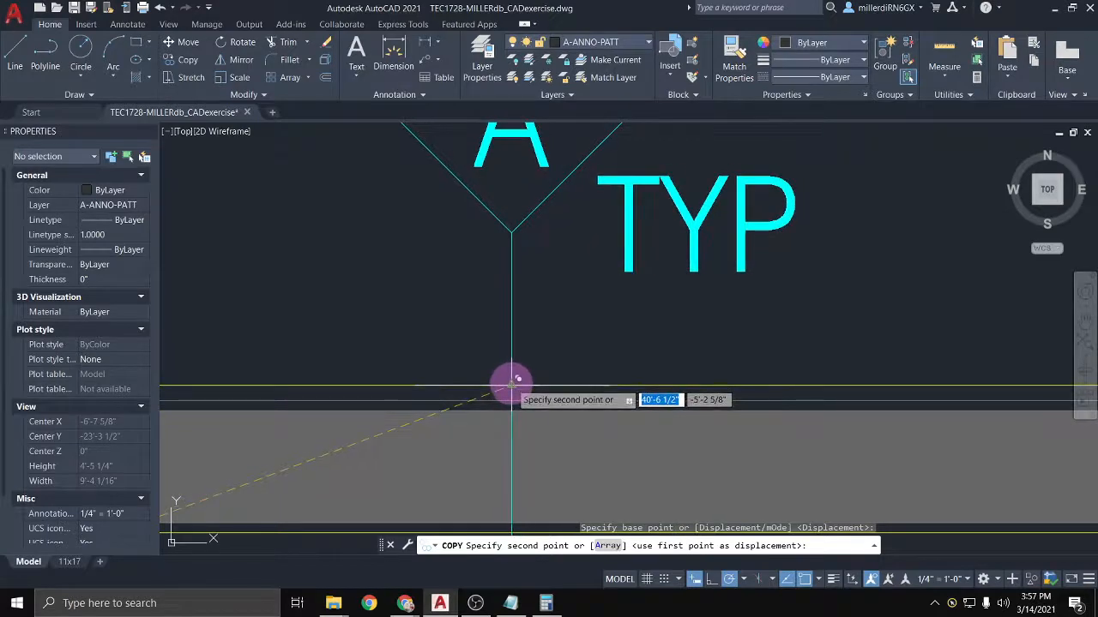
left_click(517, 379)
Step: Try another copy of the wall type key at the western end of the south wall and erase it
scroll(531, 403, "down", 5)
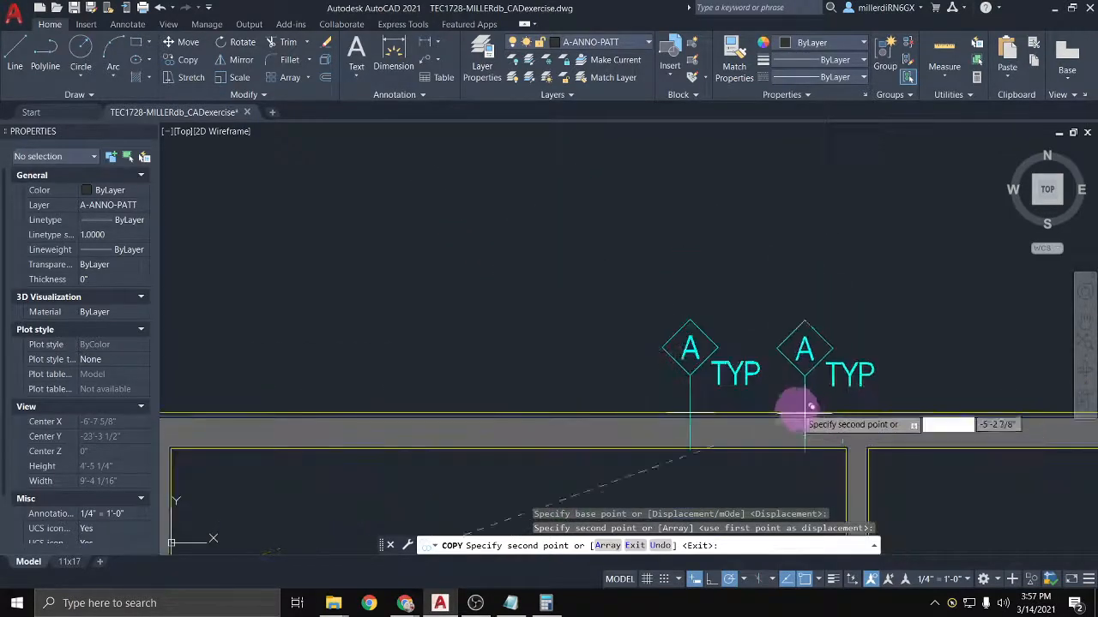
middle_click_drag(806, 410, 652, 255)
scroll(543, 166, "down", 5)
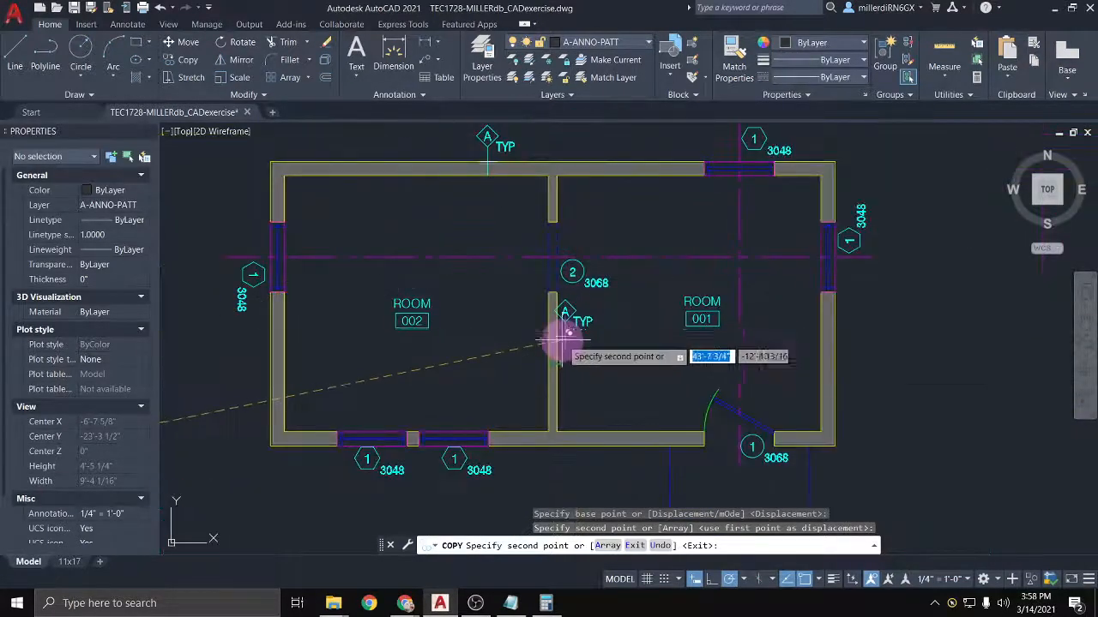
left_click(317, 423)
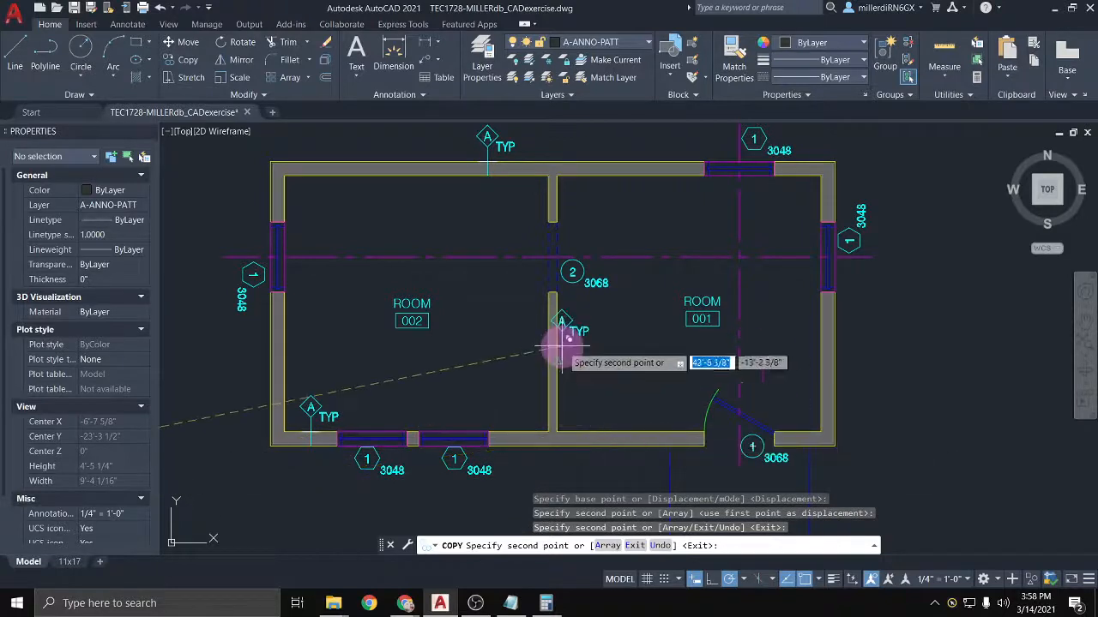
key("Escape")
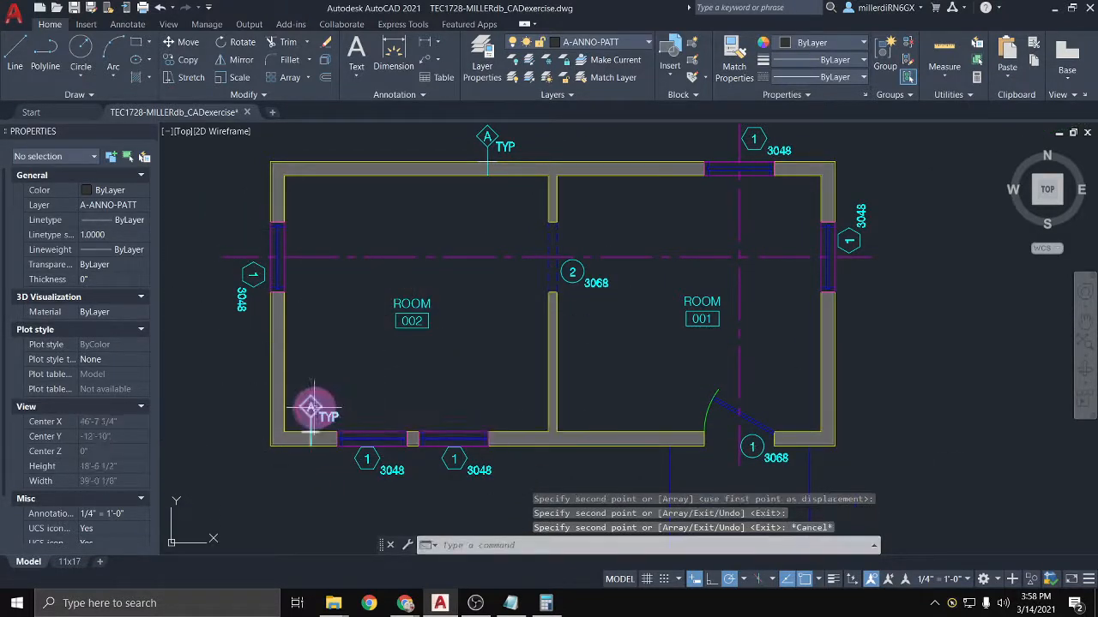
left_click(310, 405)
key("Delete")
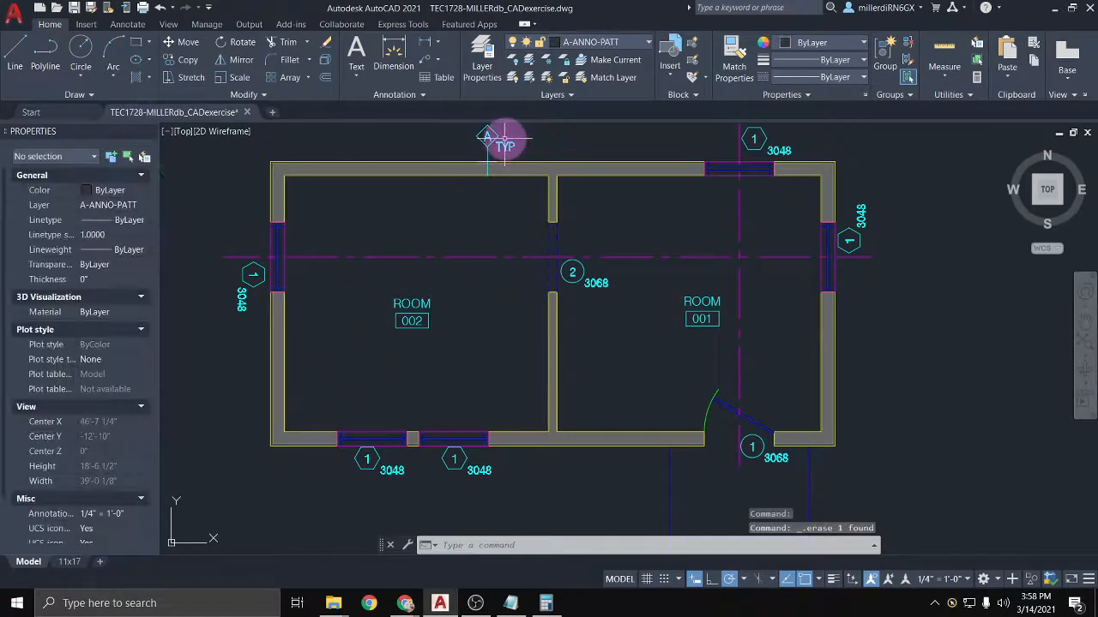
Step: Copy the north wall's wall type key into Room 001, just east of the interior partition
left_click(504, 139)
left_click(227, 43)
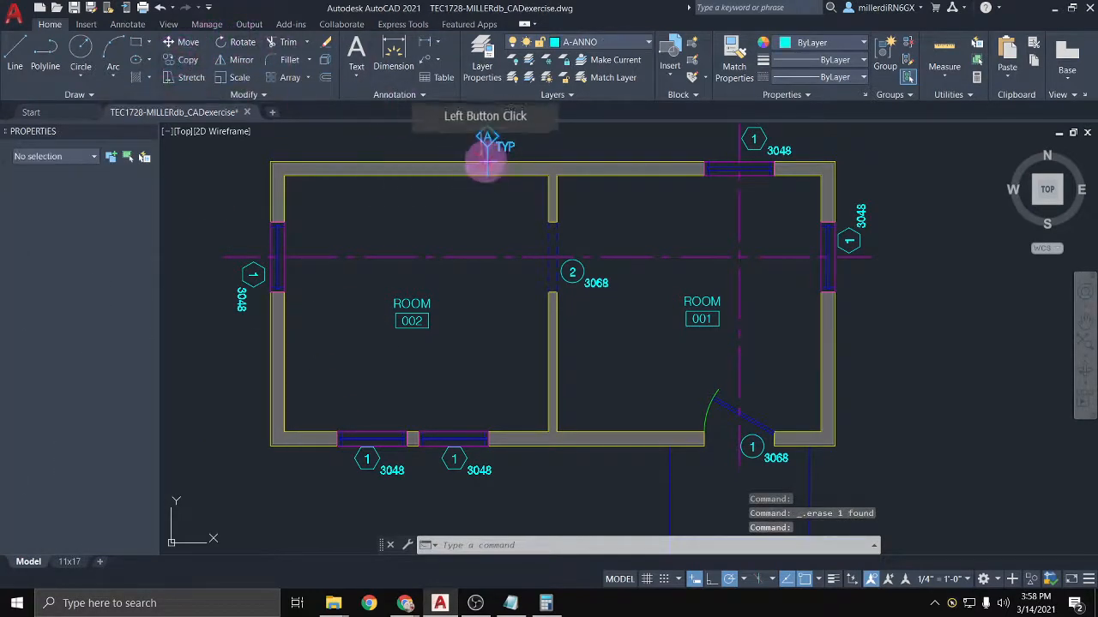
left_click(487, 160)
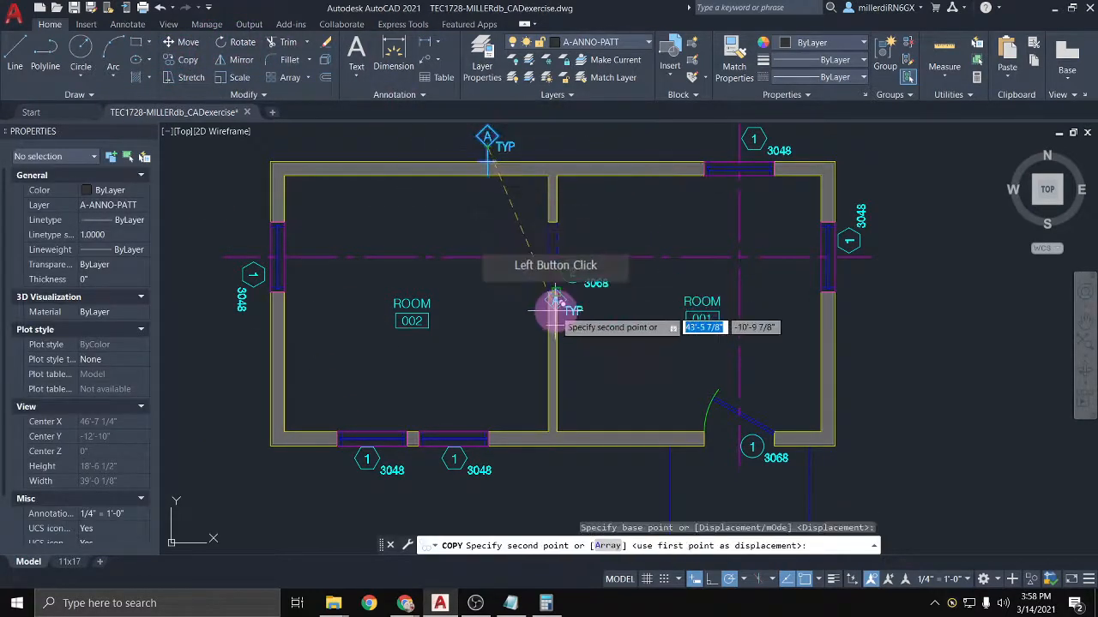
left_click(602, 339)
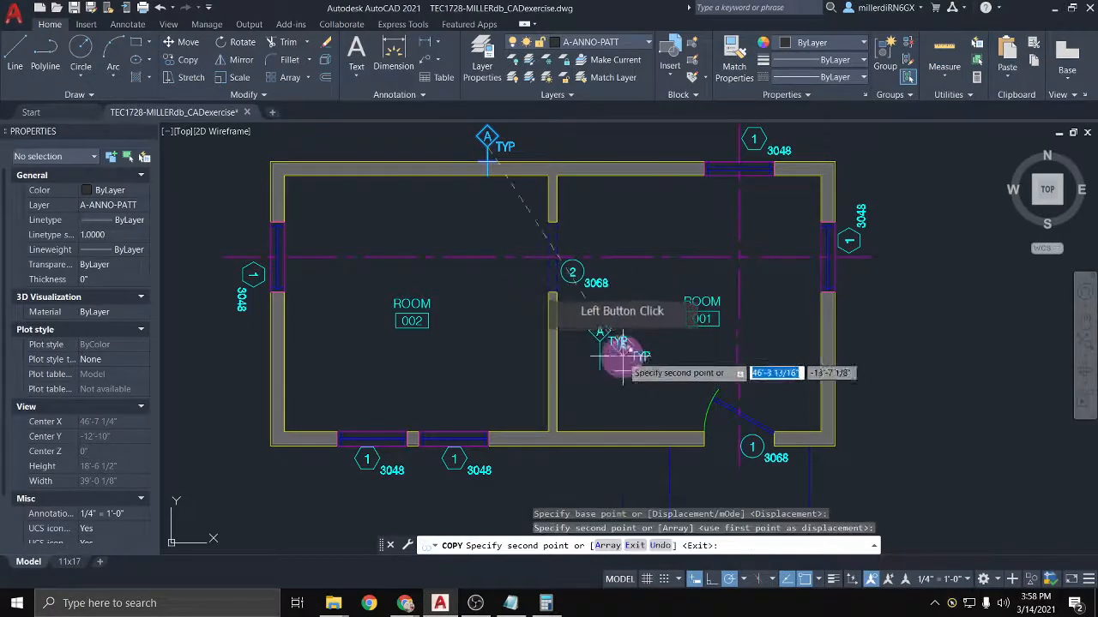
key("Escape")
Step: Rotate the wall type key placed beside the interior partition in Room 001
type("ro")
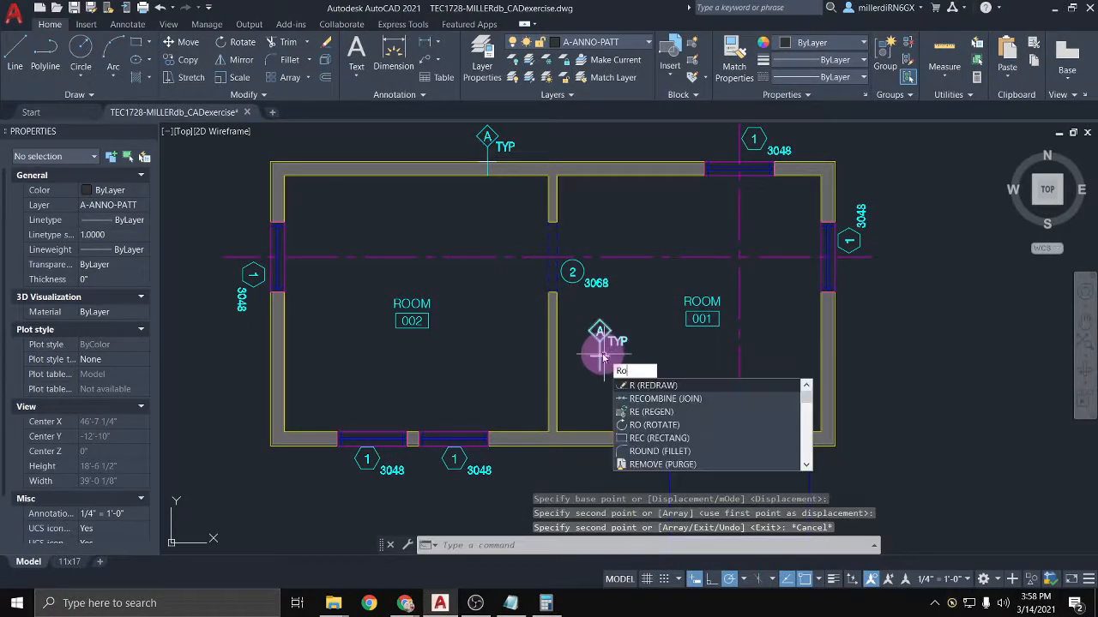
key("Return")
left_click(599, 352)
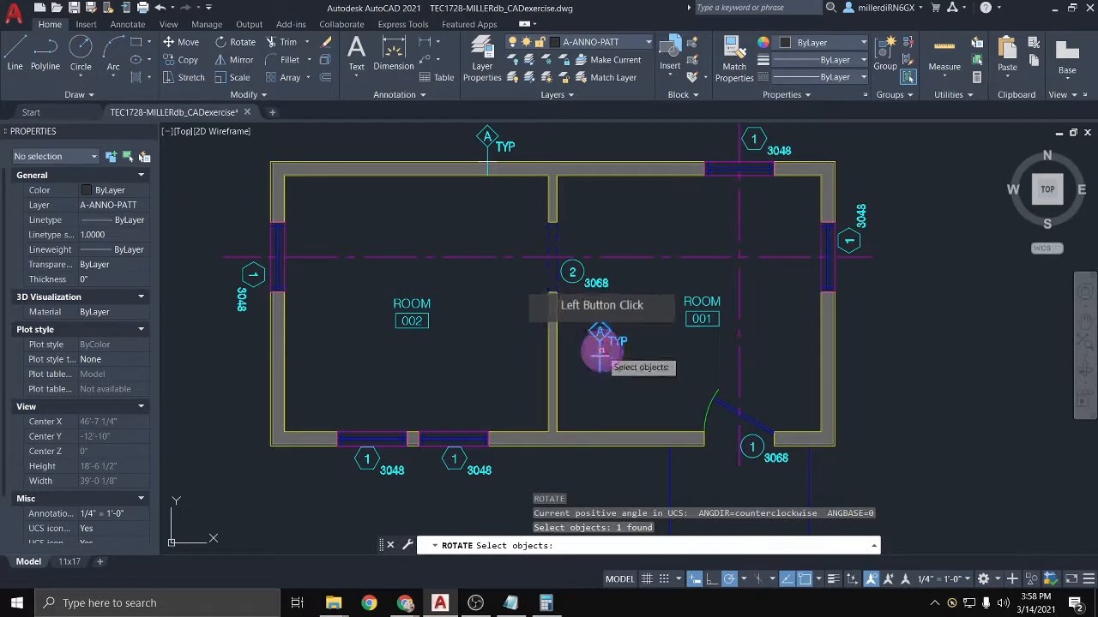
key("Return")
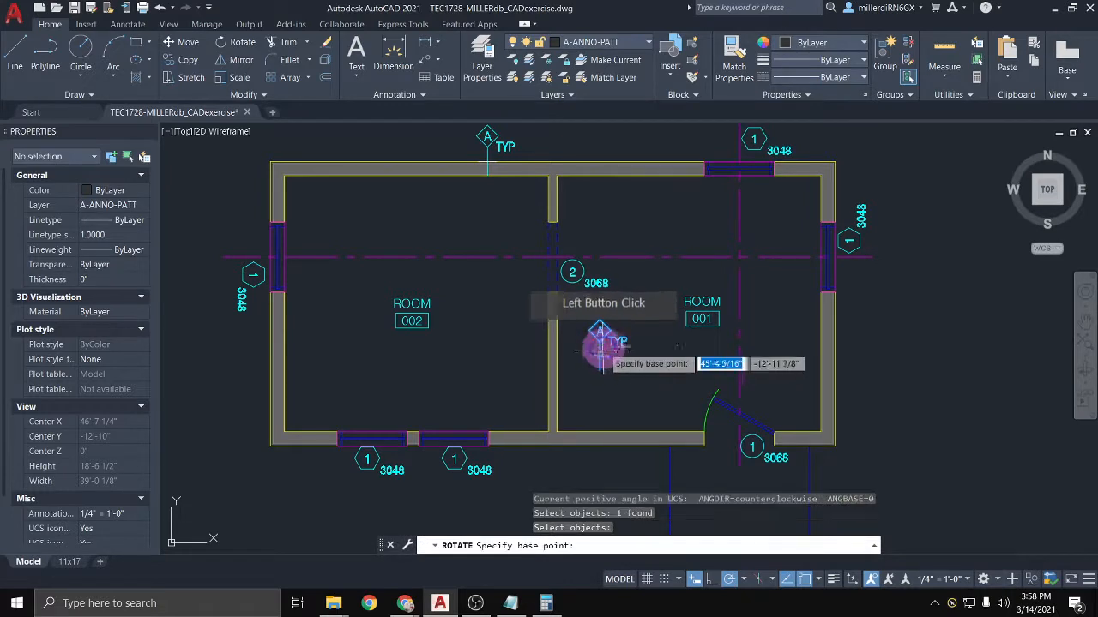